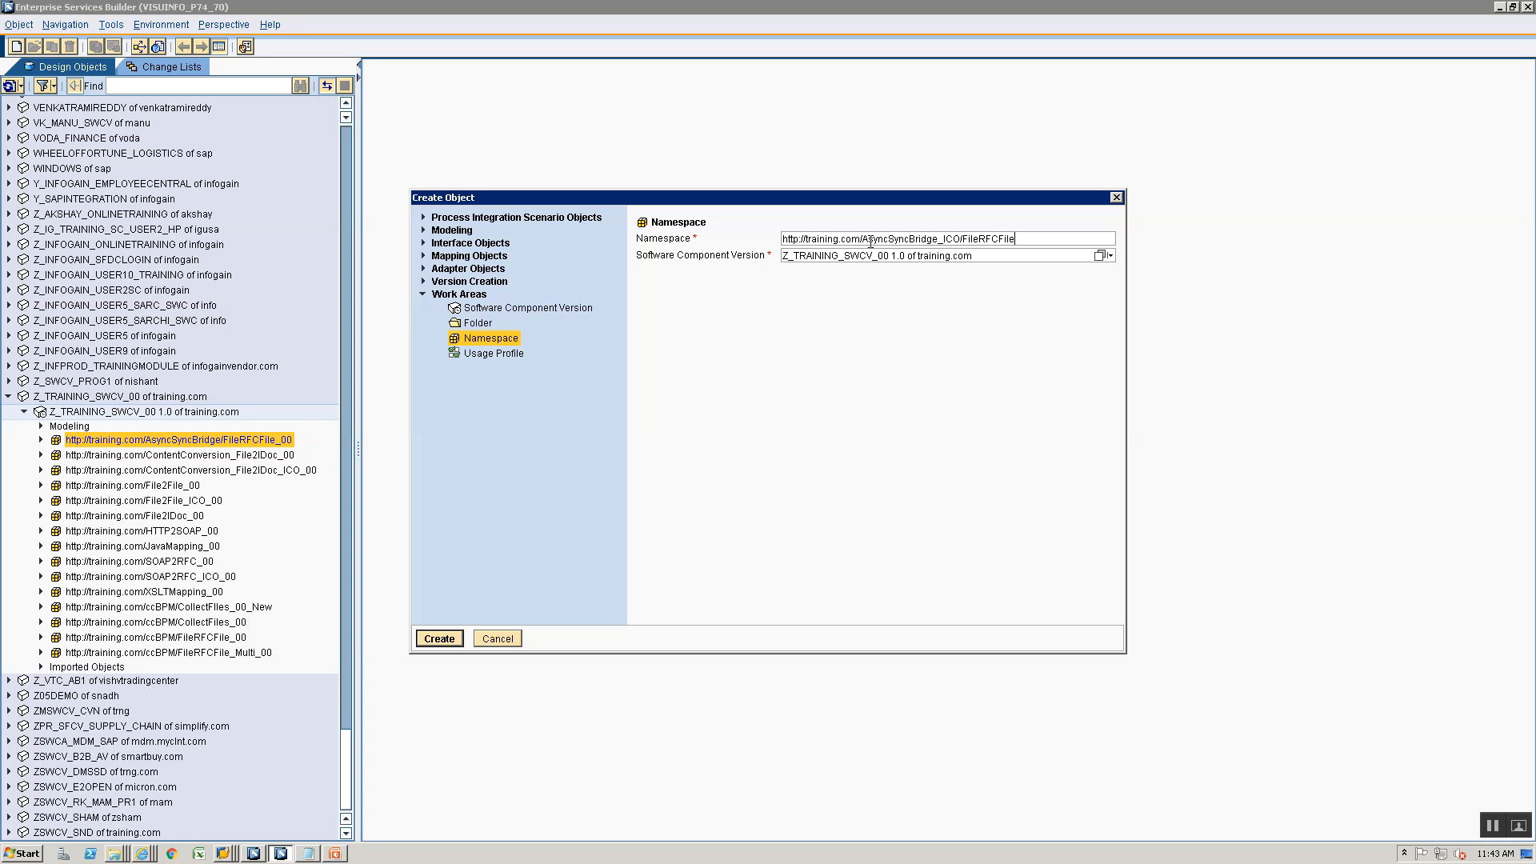
key(Return)
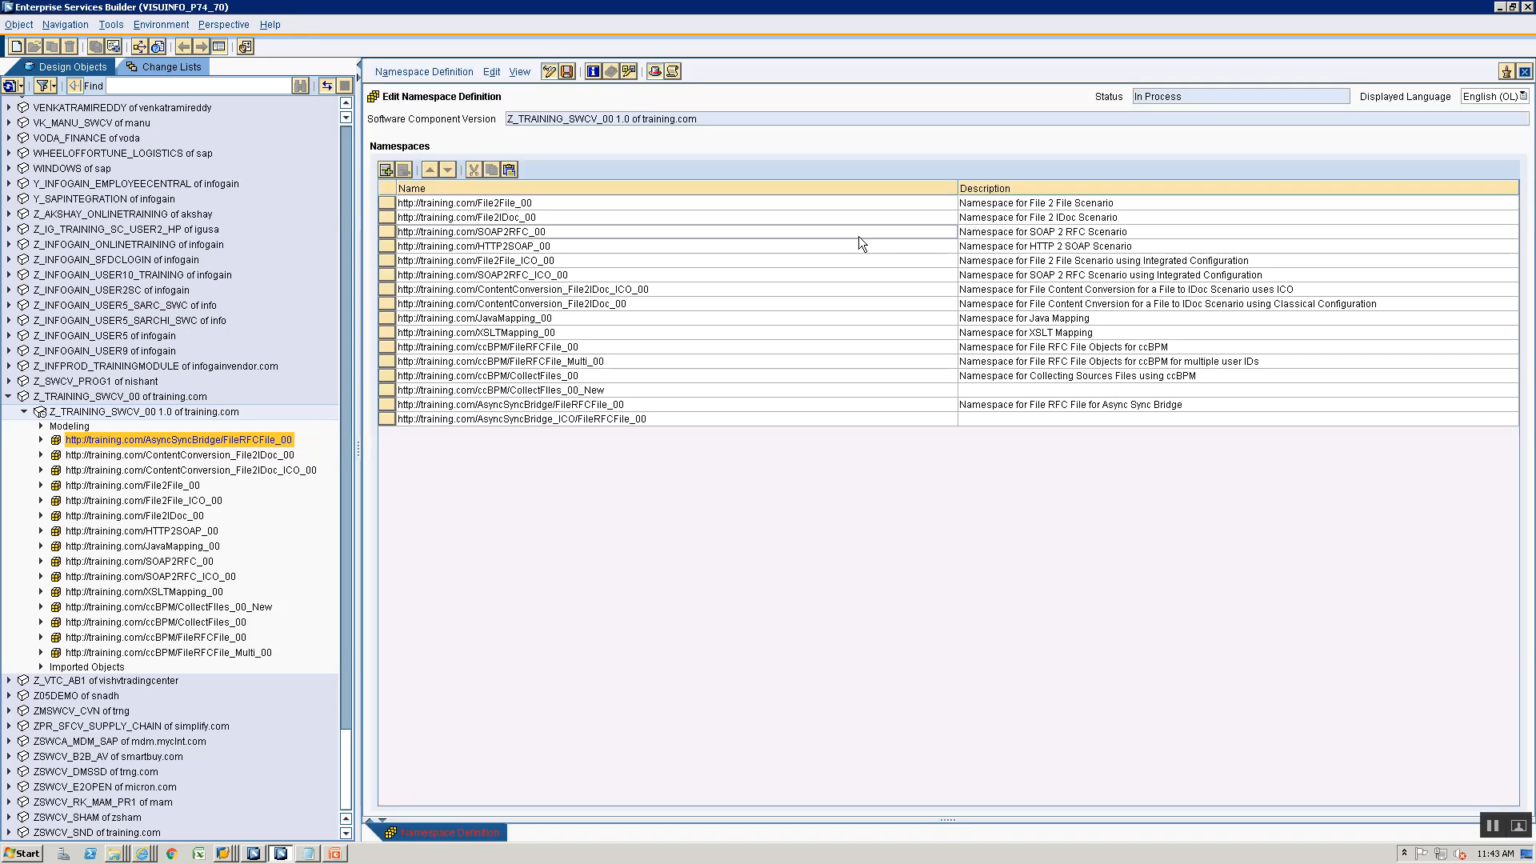
click(1001, 421)
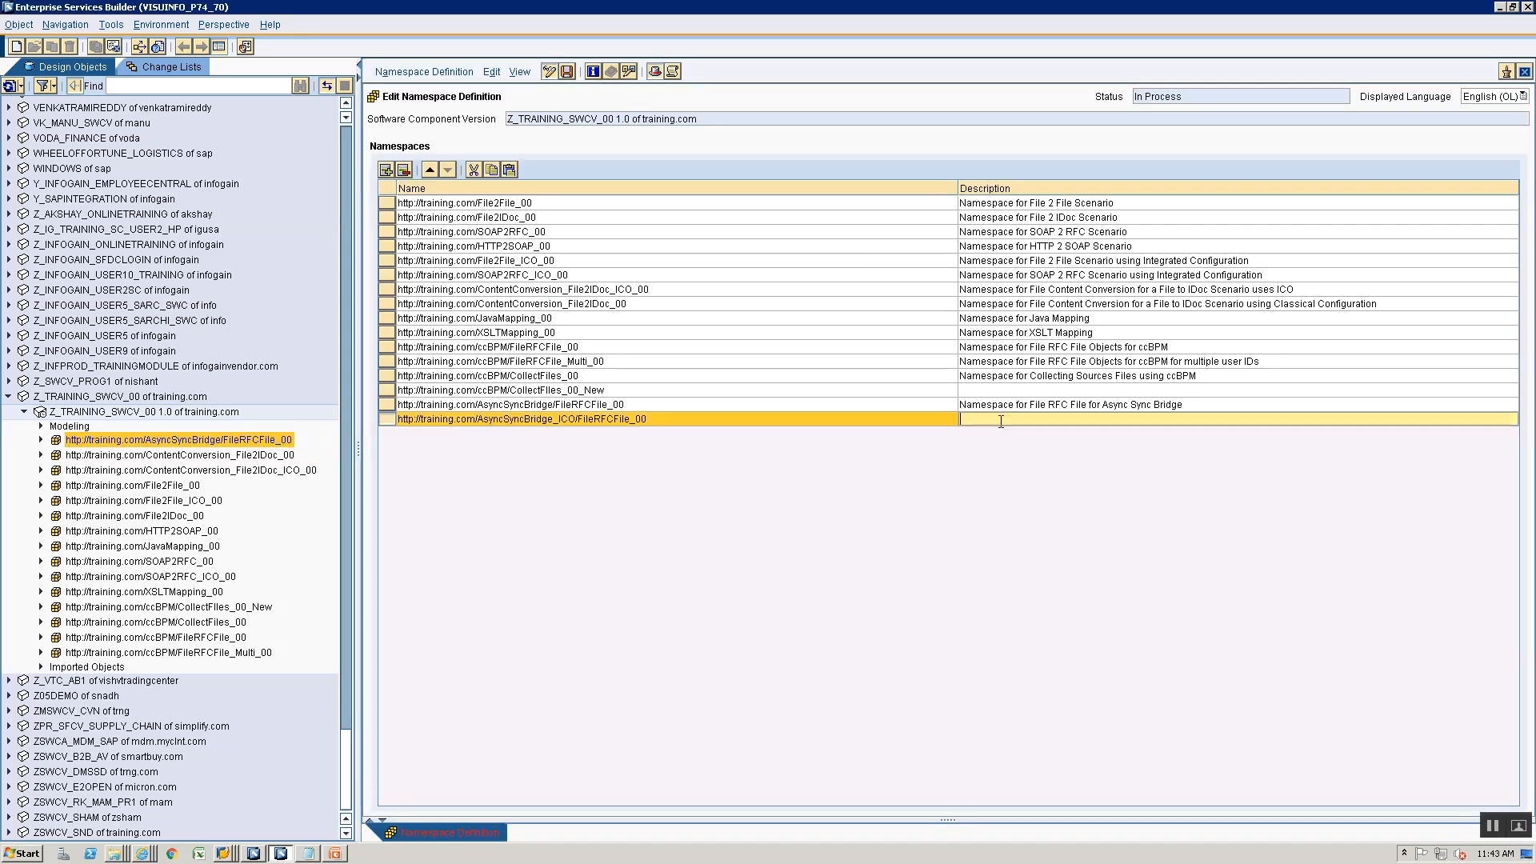
text(Namespace for File RFC File for Asynch)
key(BackSpace)
text(Sync Bridge Using ICO)
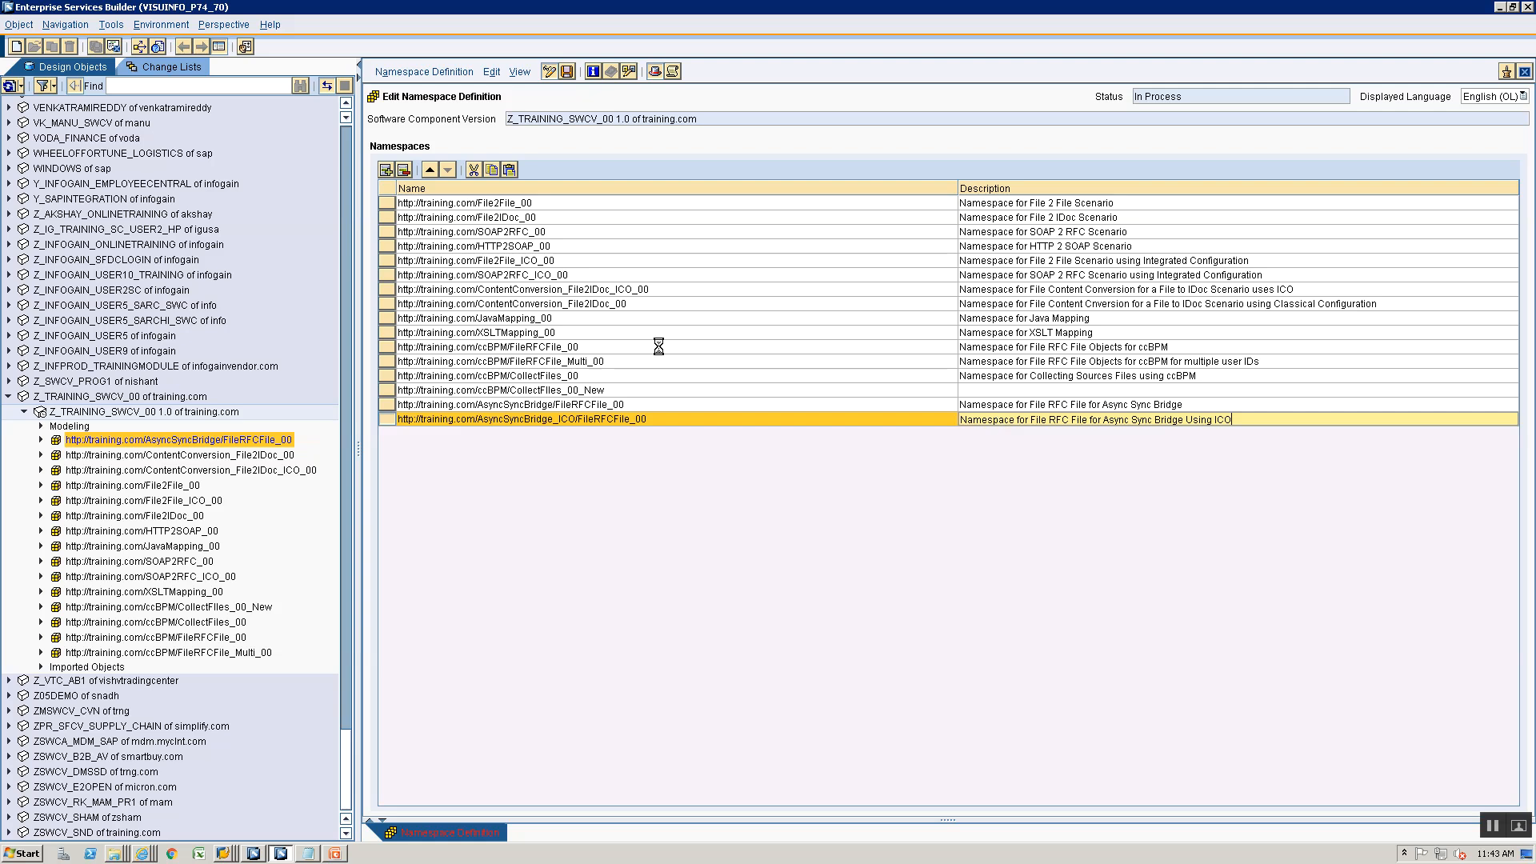
key(ctrl+s)
click(1525, 71)
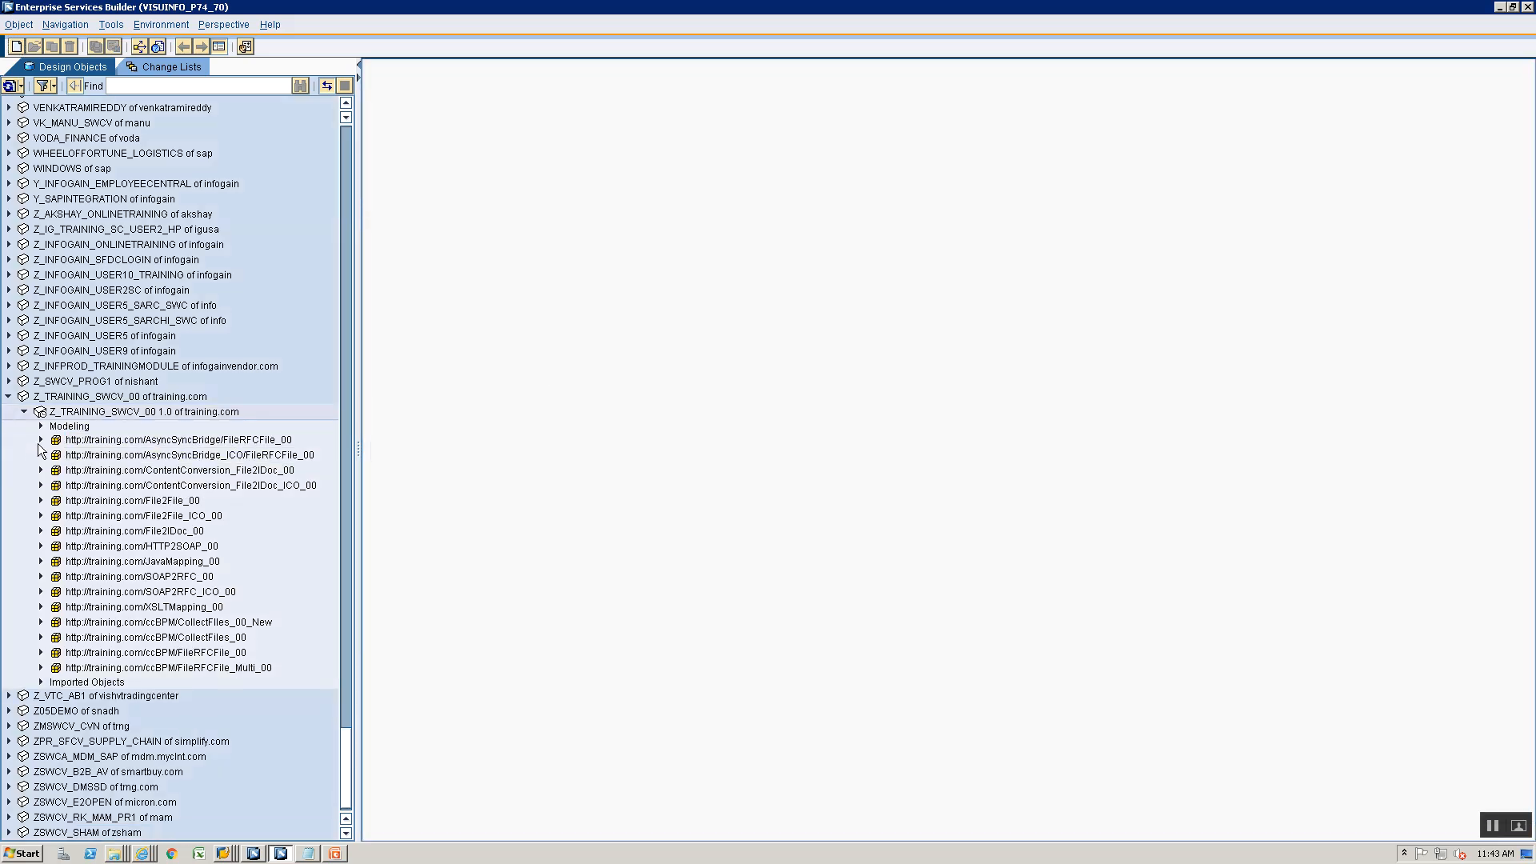
click(41, 440)
right_click(62, 530)
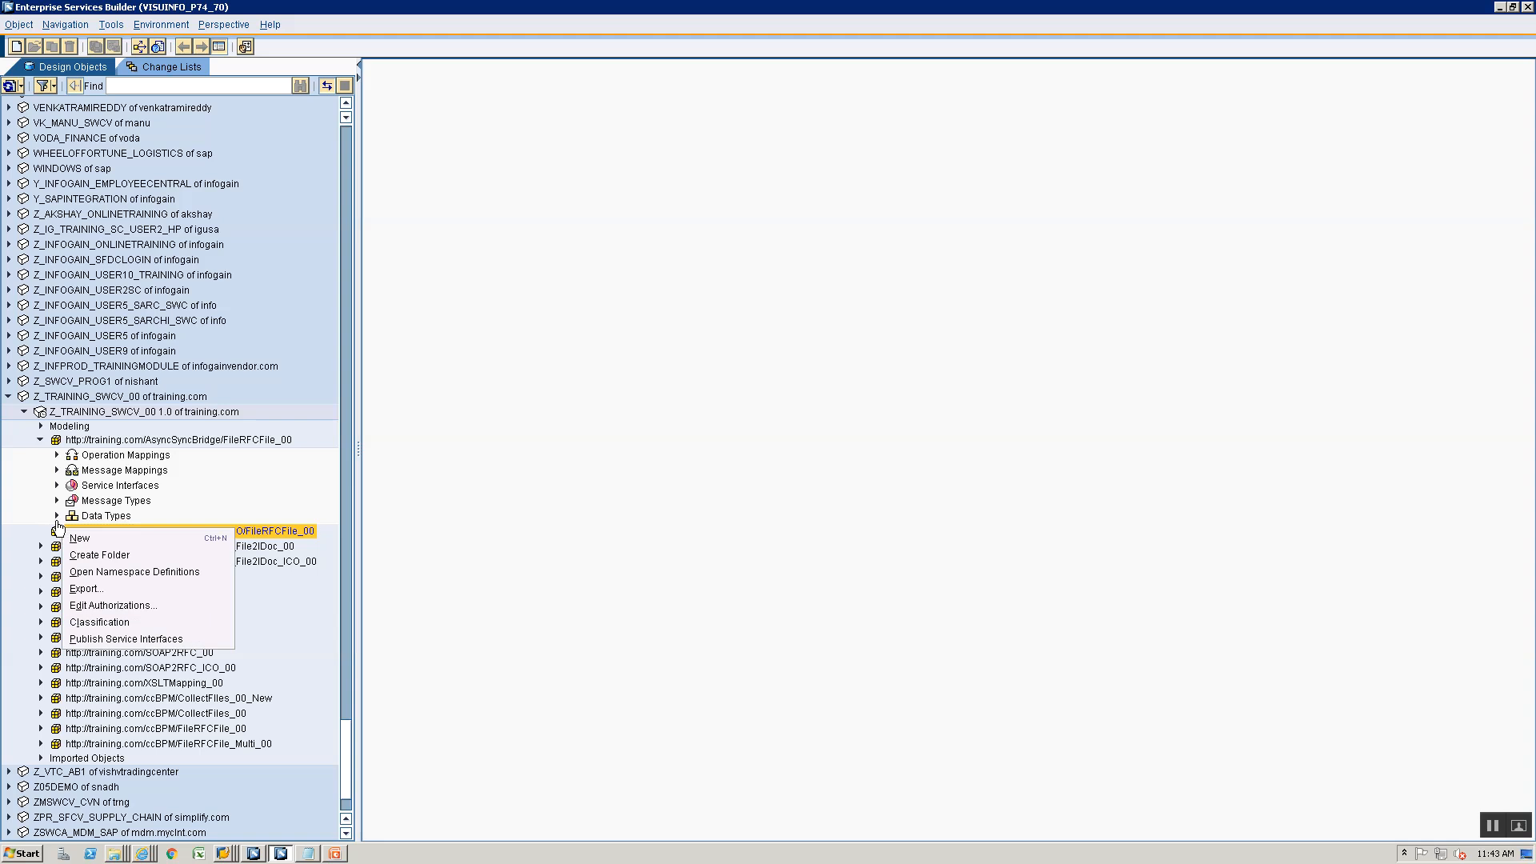
click(56, 516)
click(86, 531)
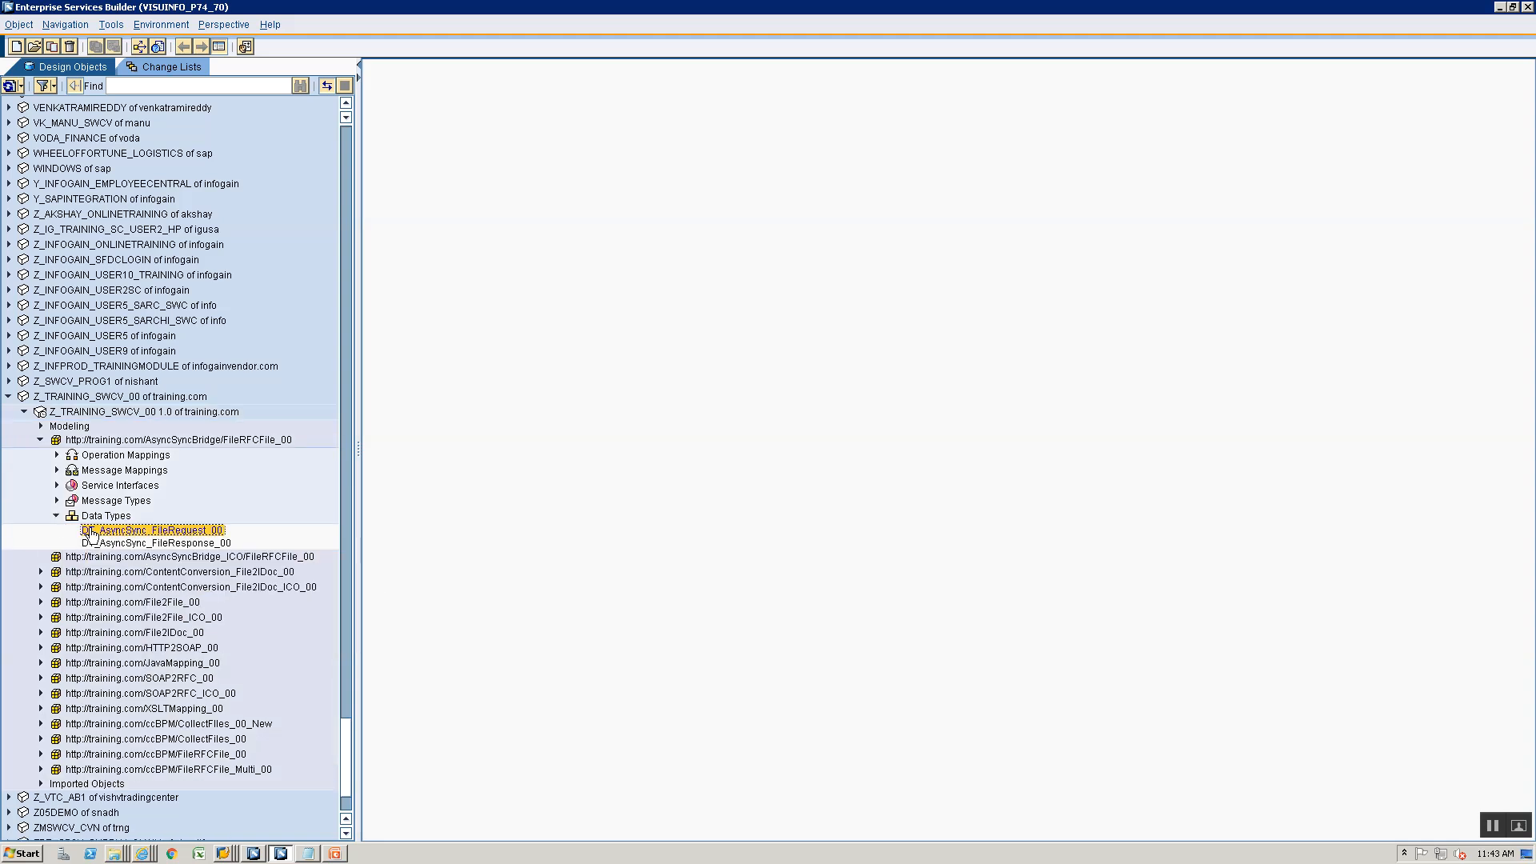
right_click(89, 531)
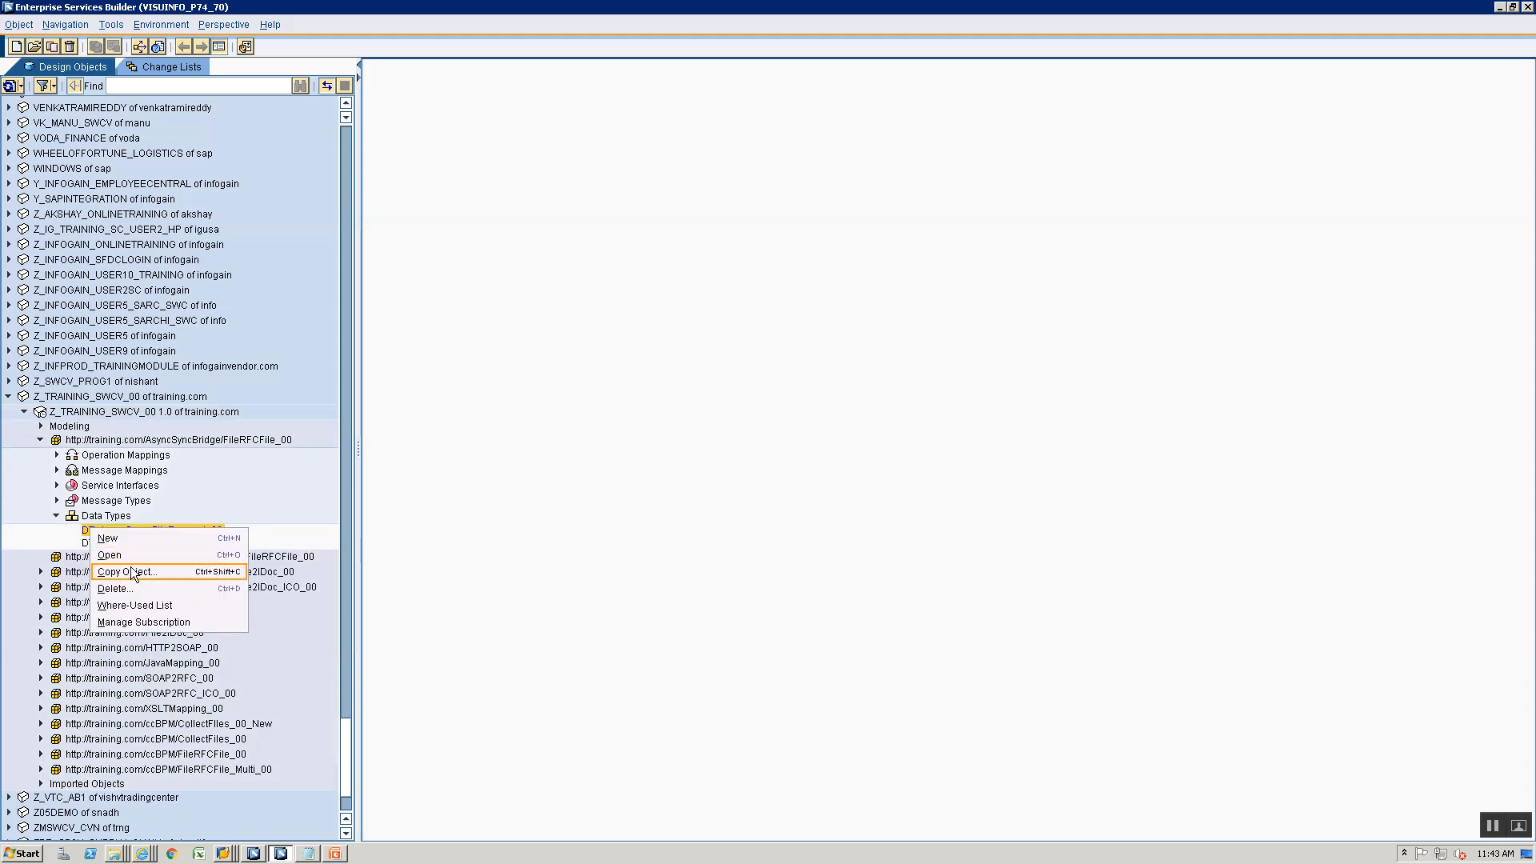
click(128, 575)
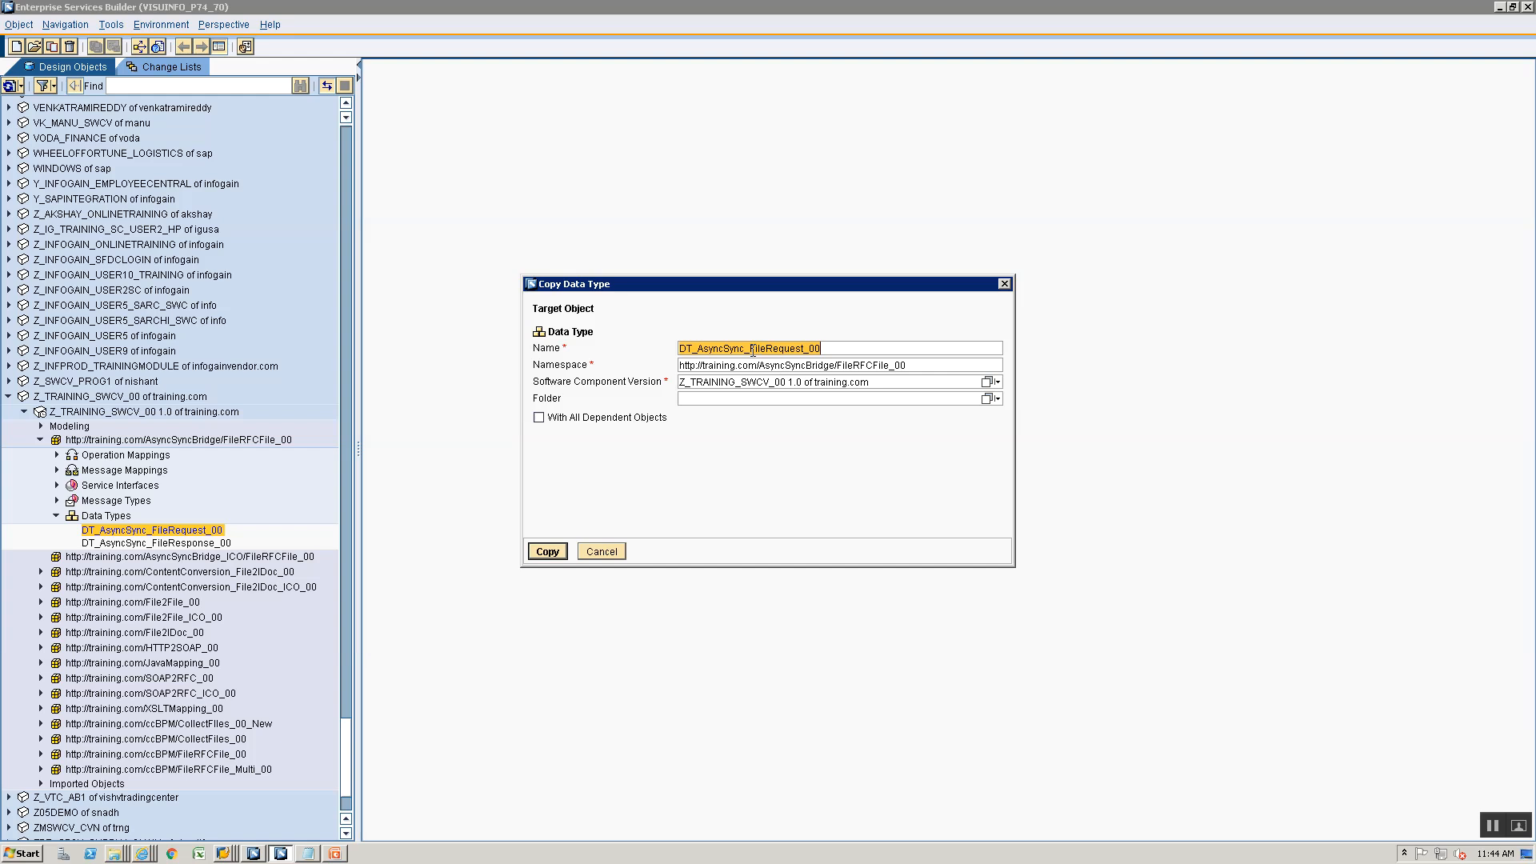
click(592, 553)
click(178, 571)
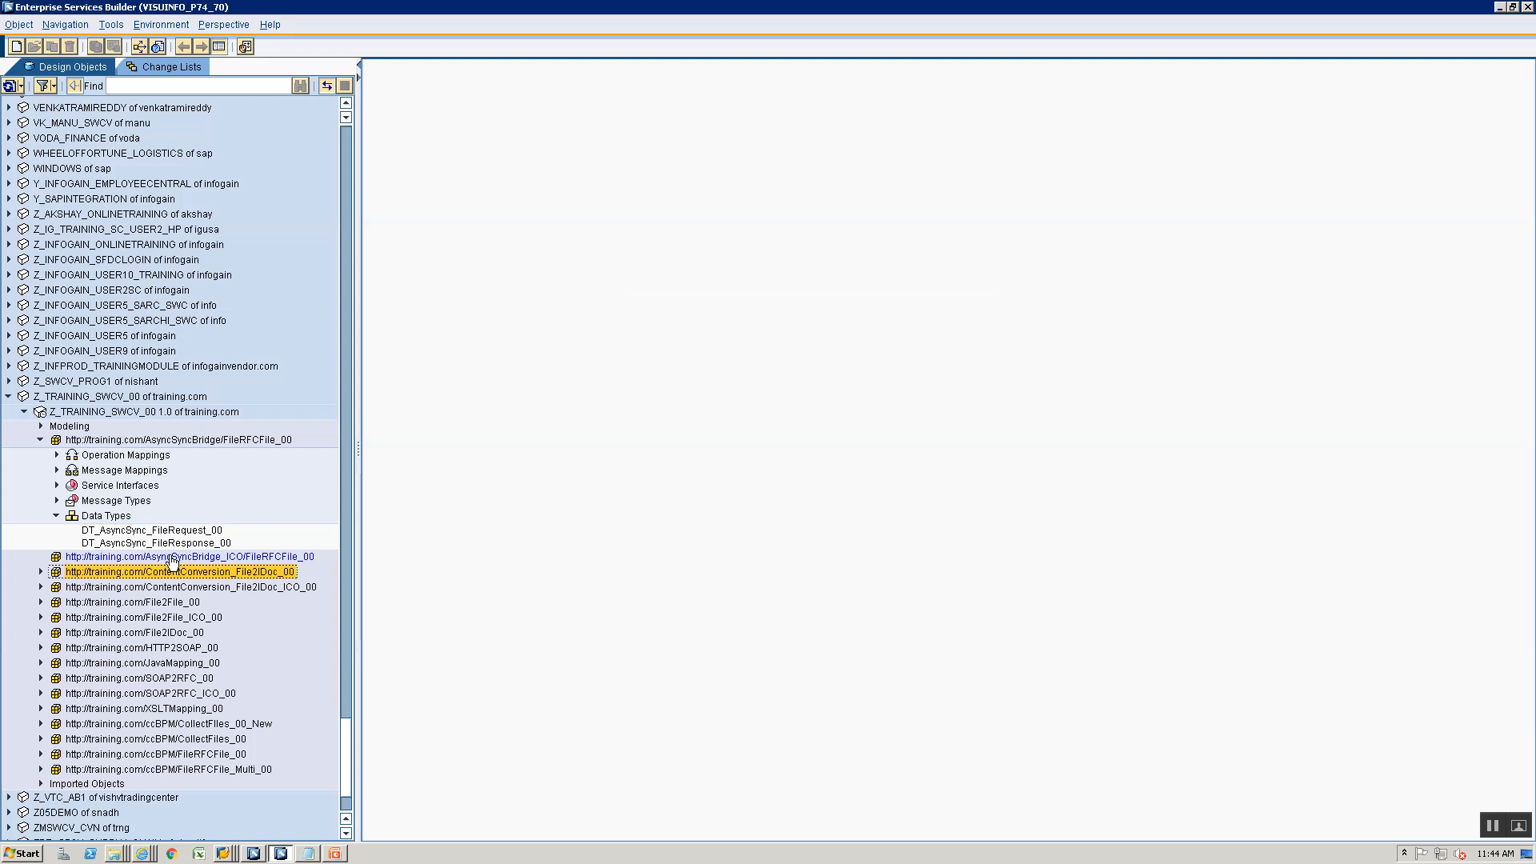
- Create the free-style data type DT_AsyncSyncBridge_ICO_FileRequest_00 in the AsyncSyncBridge_ICO/FileRFCFile_00 namespace
right_click(180, 557)
click(186, 566)
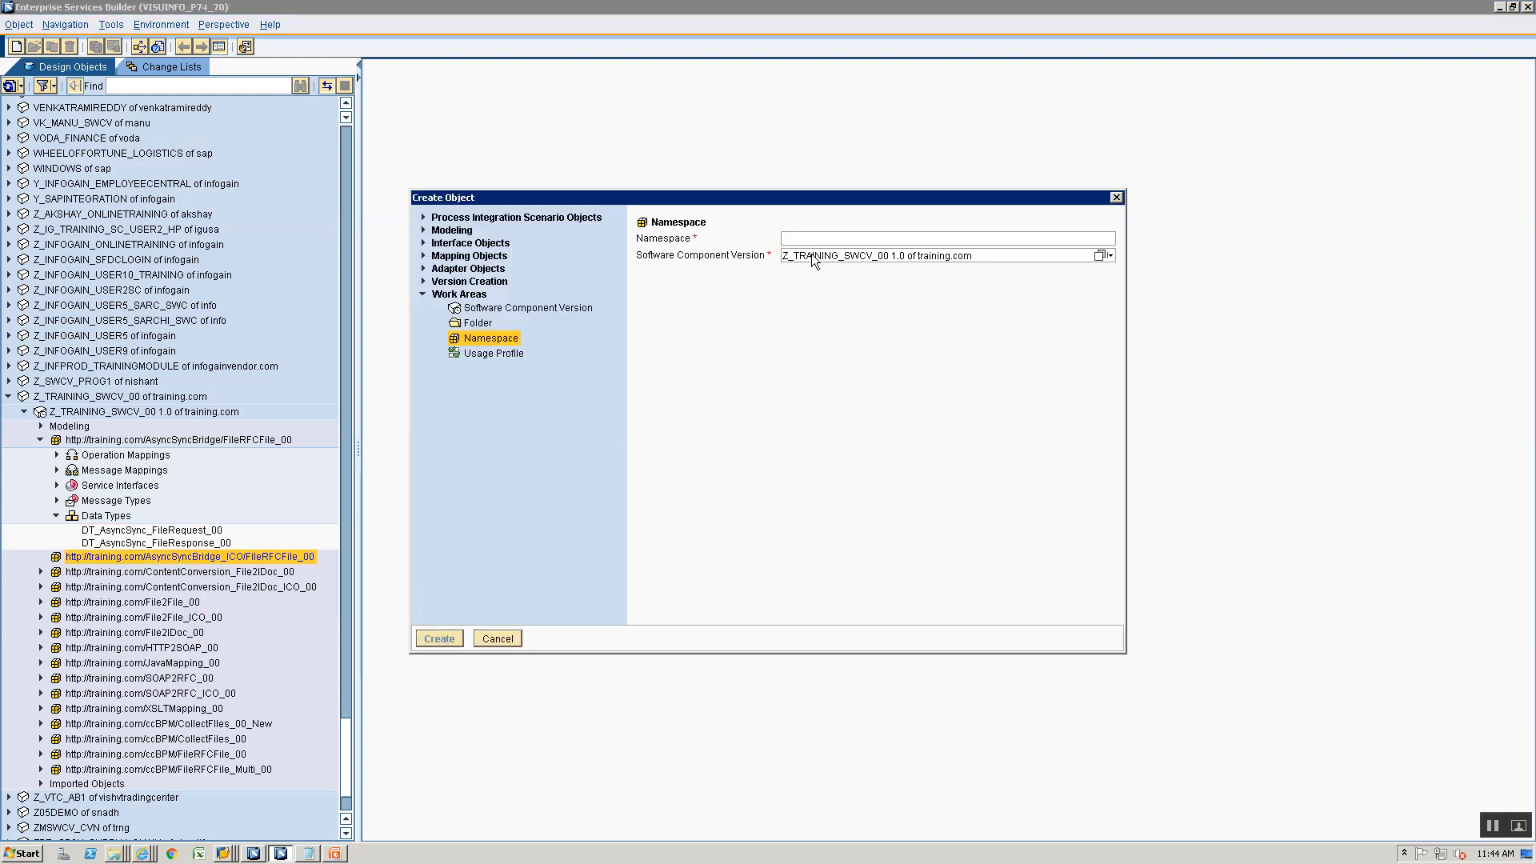
click(424, 243)
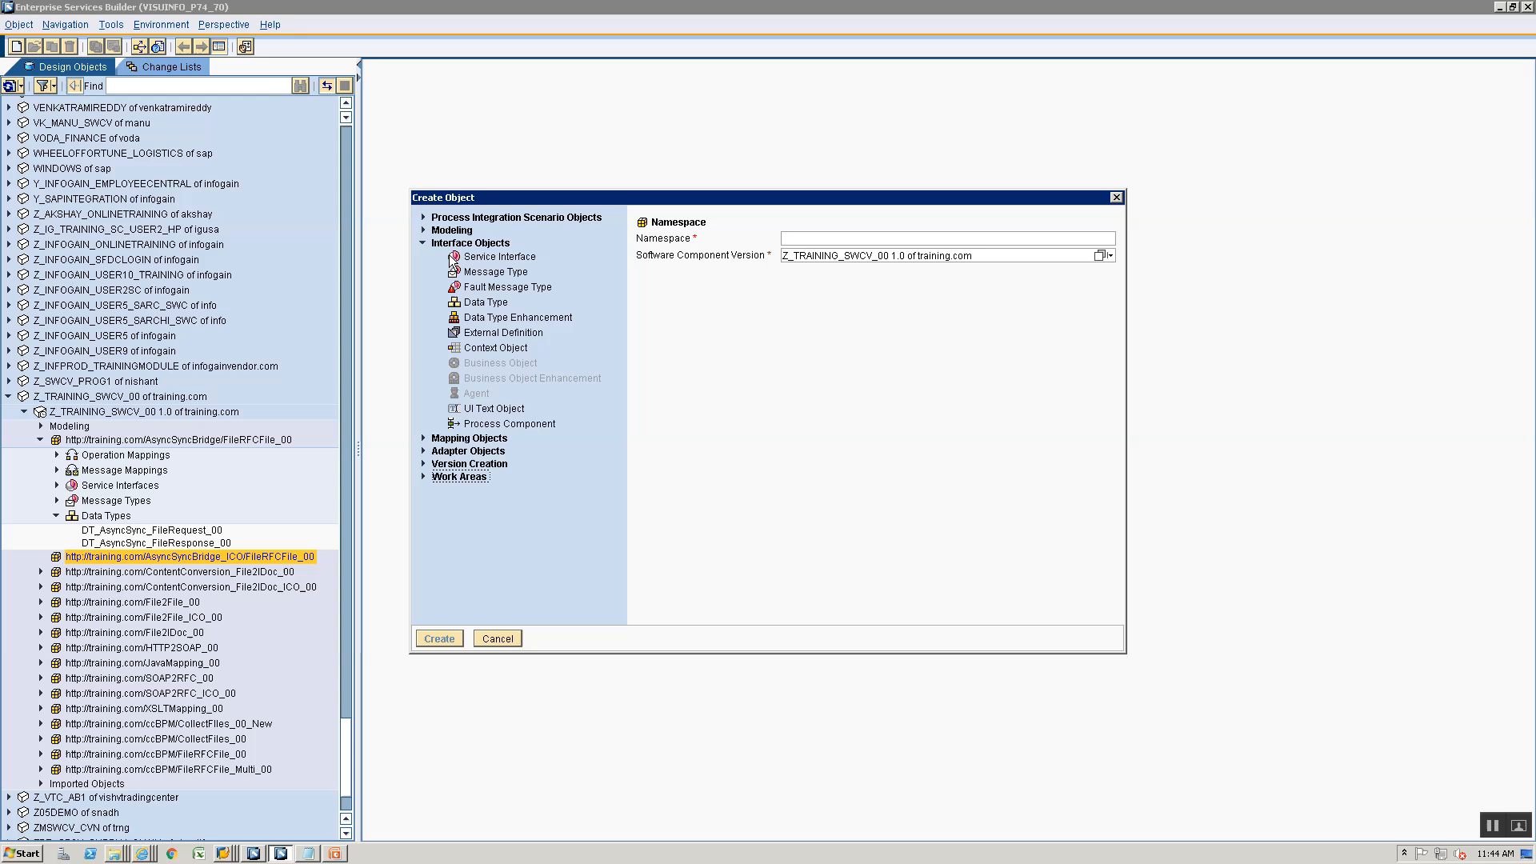
click(486, 302)
text(DT)
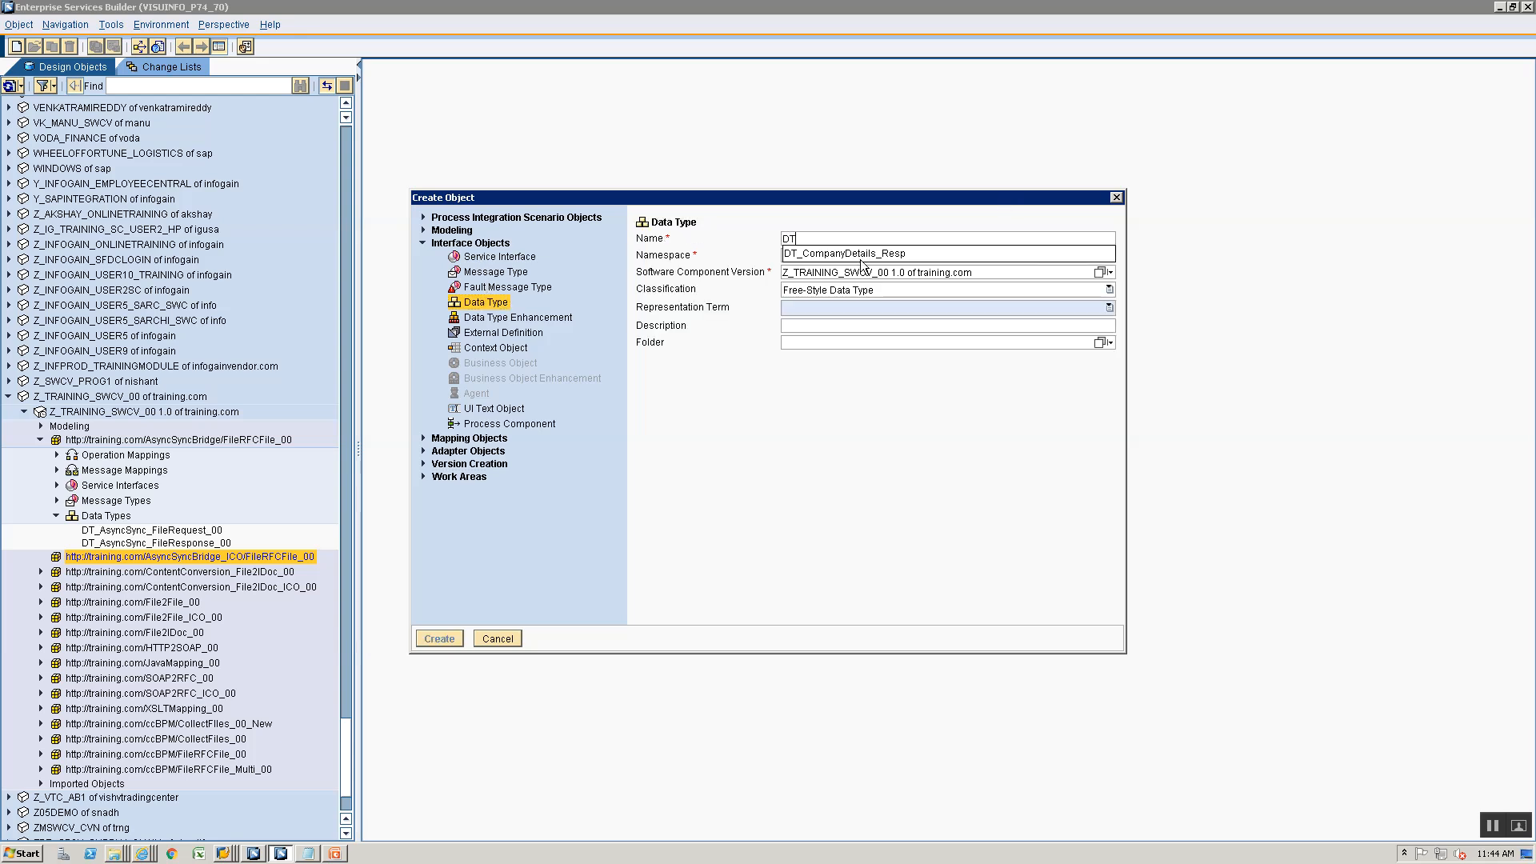
text(_Async)
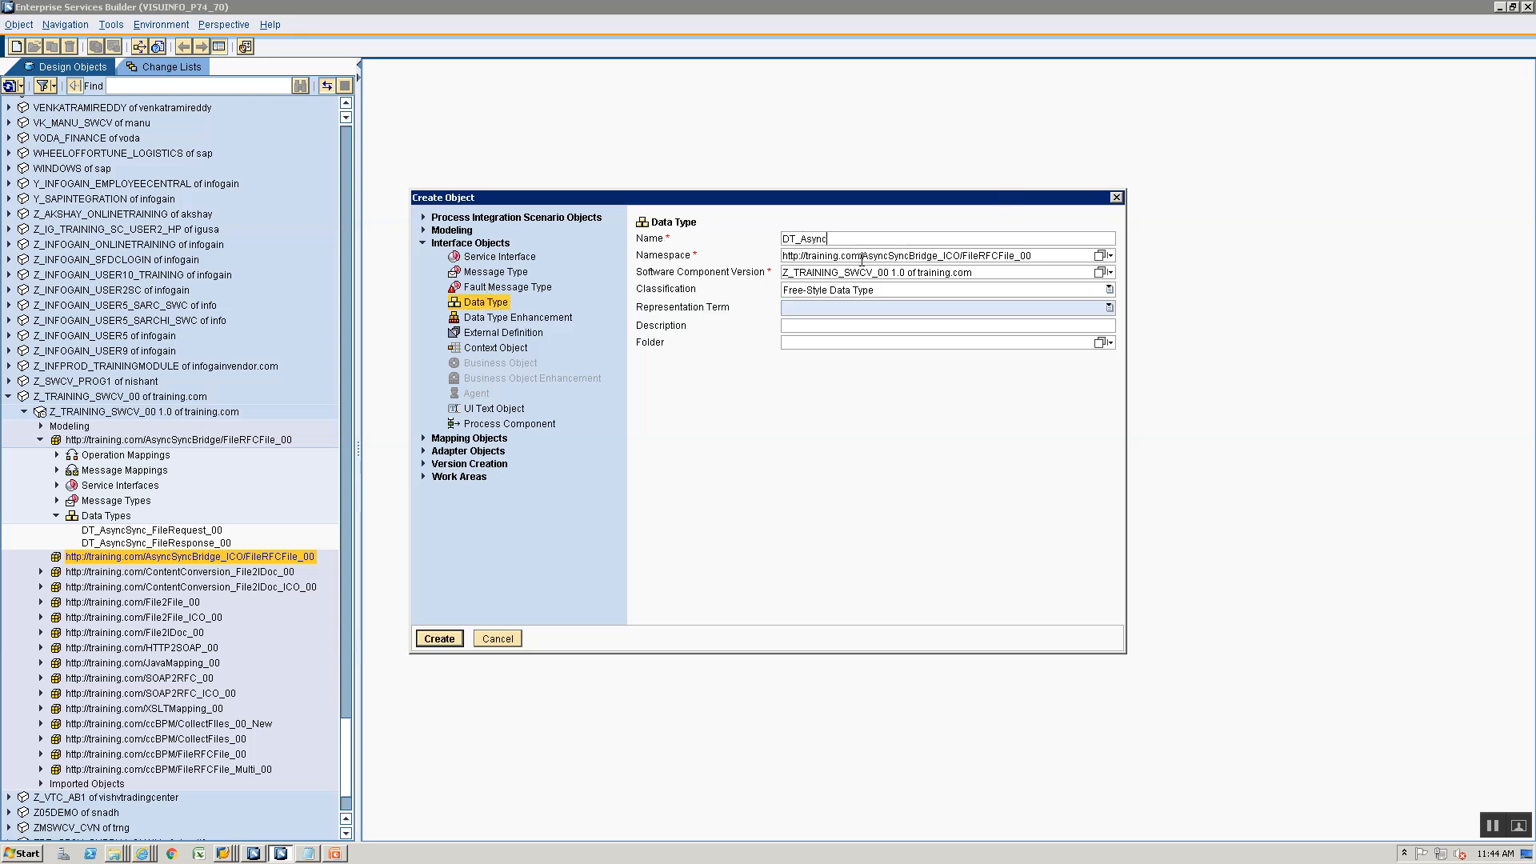
text(hSynchBridge_ICO_FileRequest_00)
key(Return)
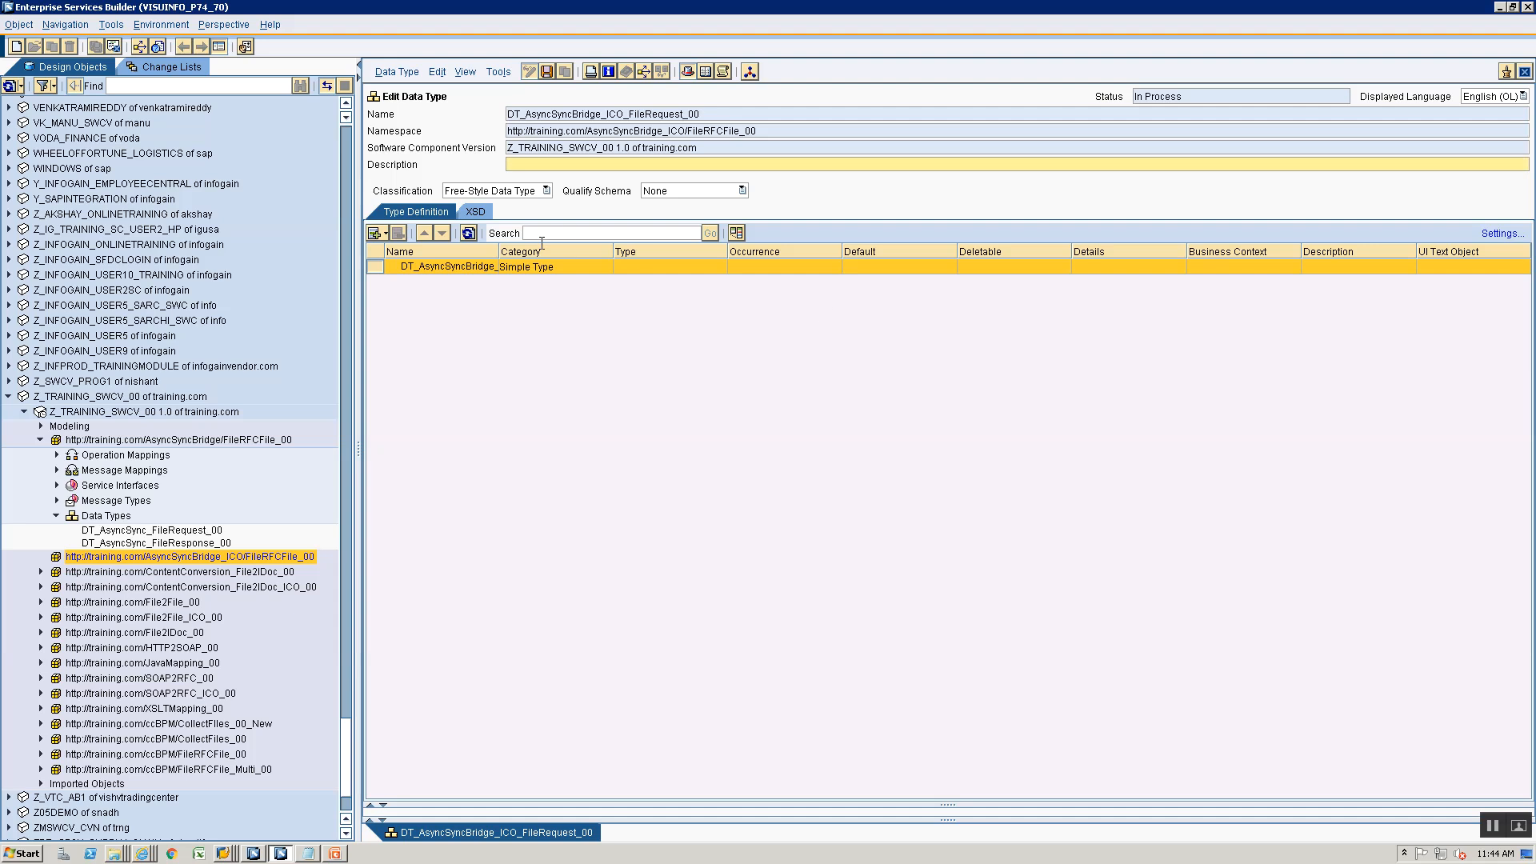
- Add a subelement userid of type xsd:string to the request data type and widen the name column
click(386, 232)
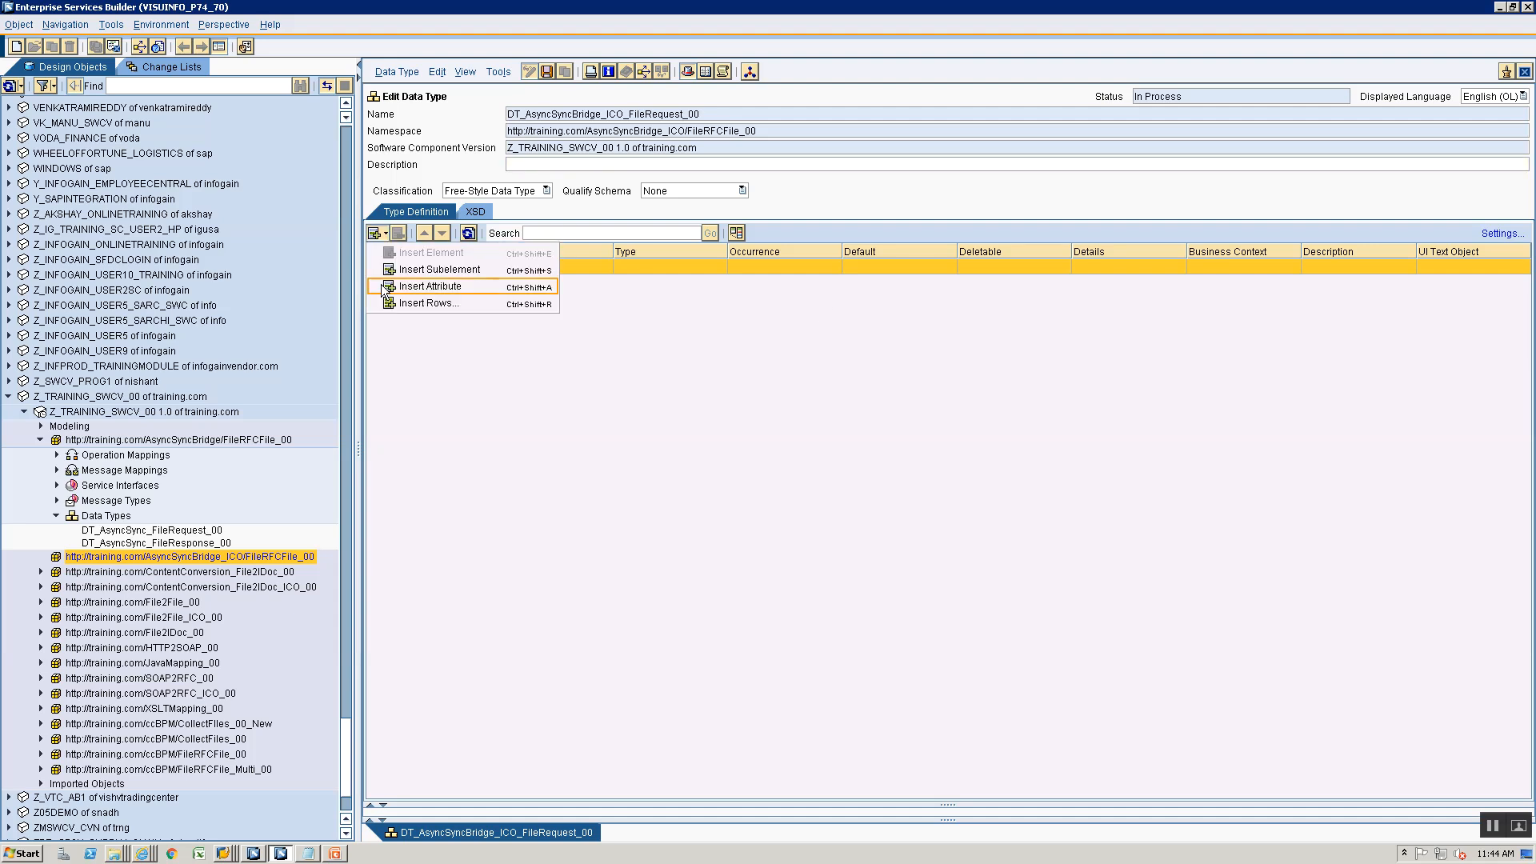
click(439, 269)
click(447, 282)
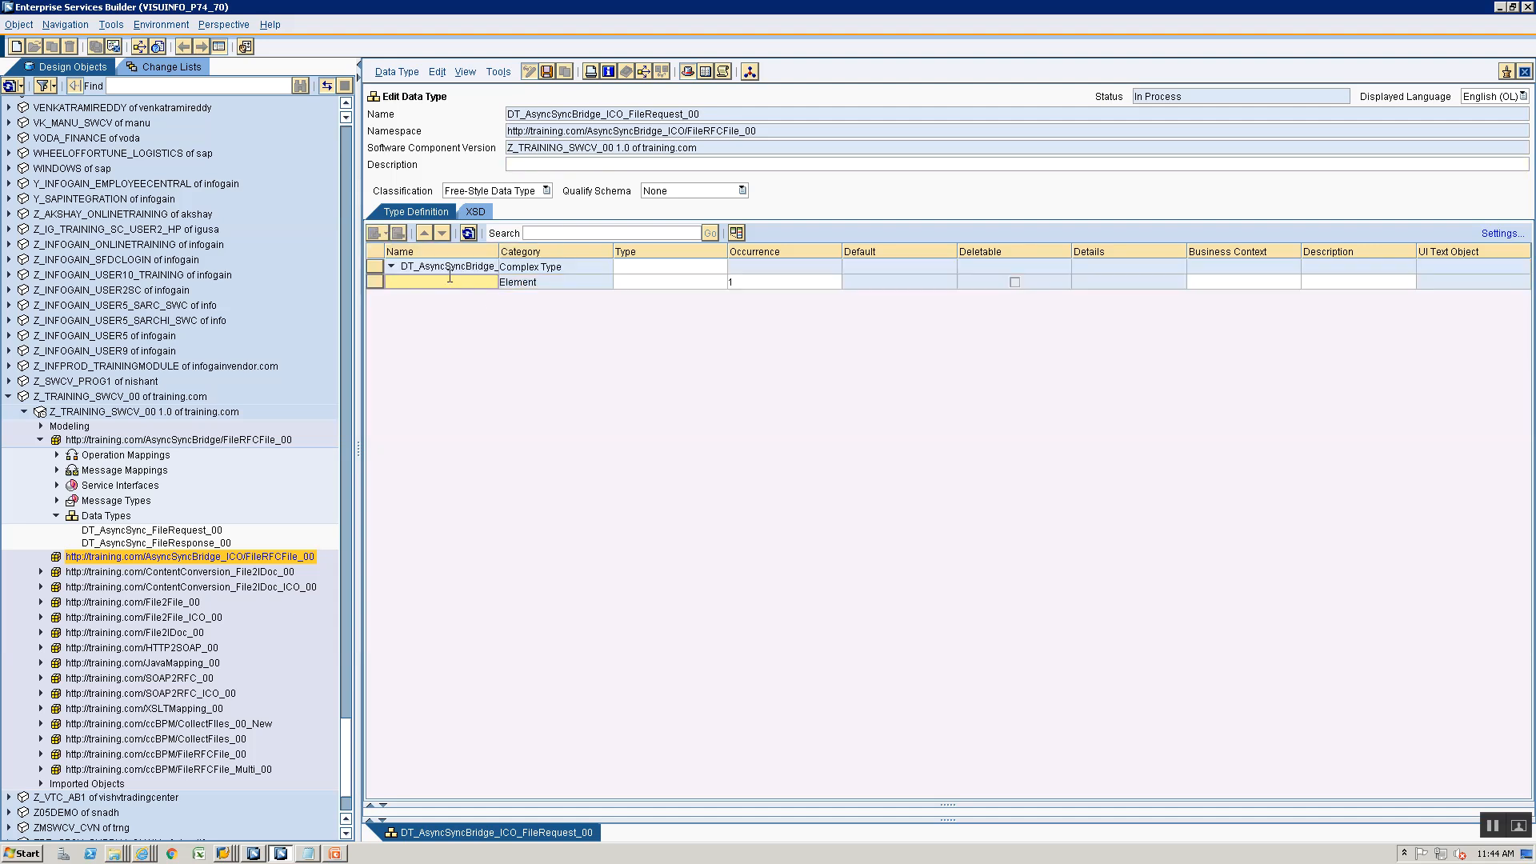
text(userid)
click(668, 281)
click(722, 281)
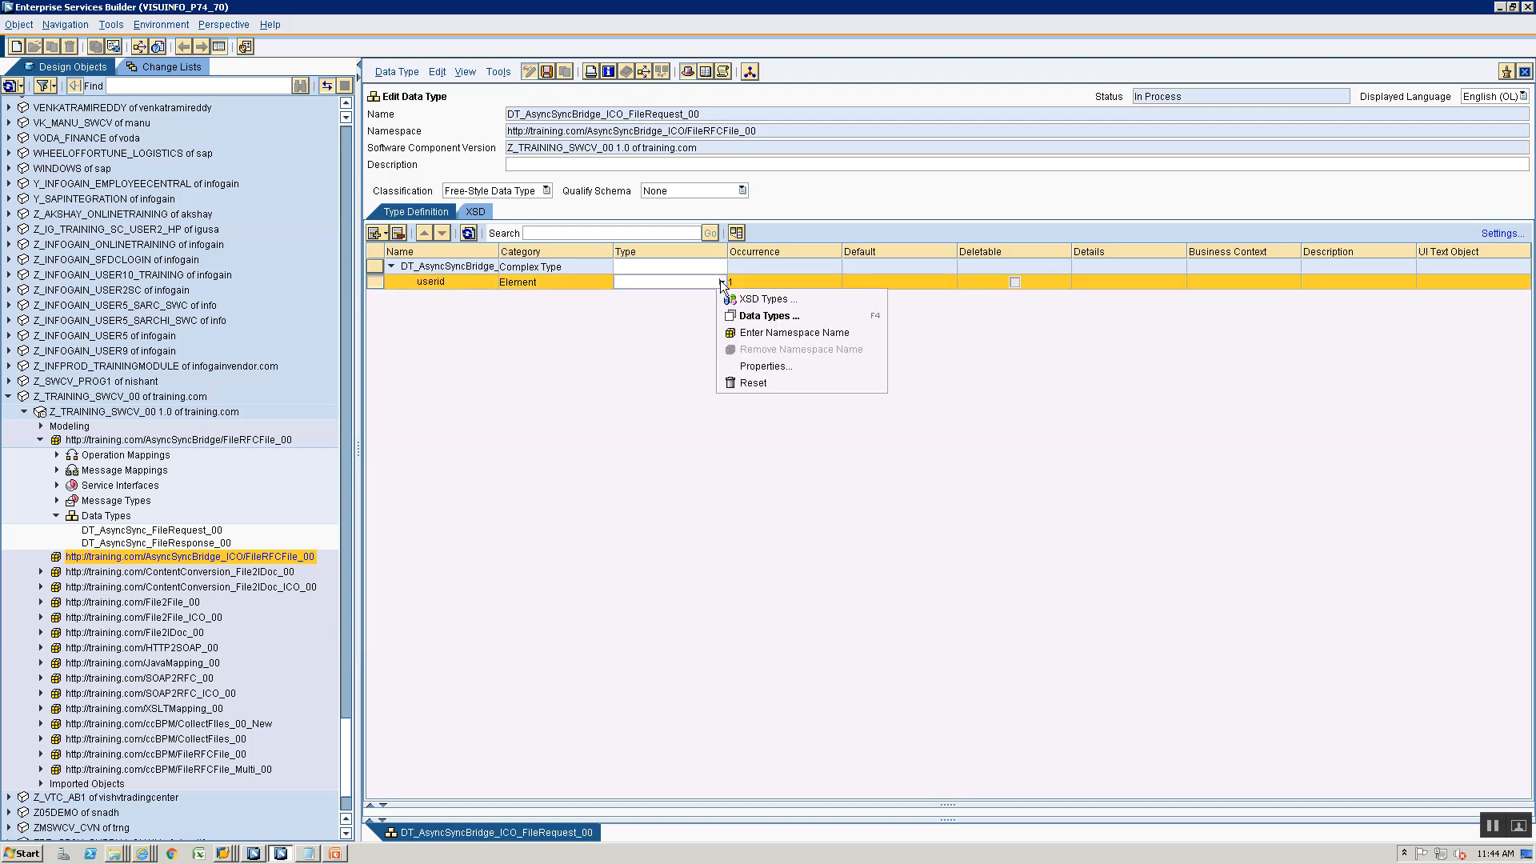
click(726, 299)
click(698, 296)
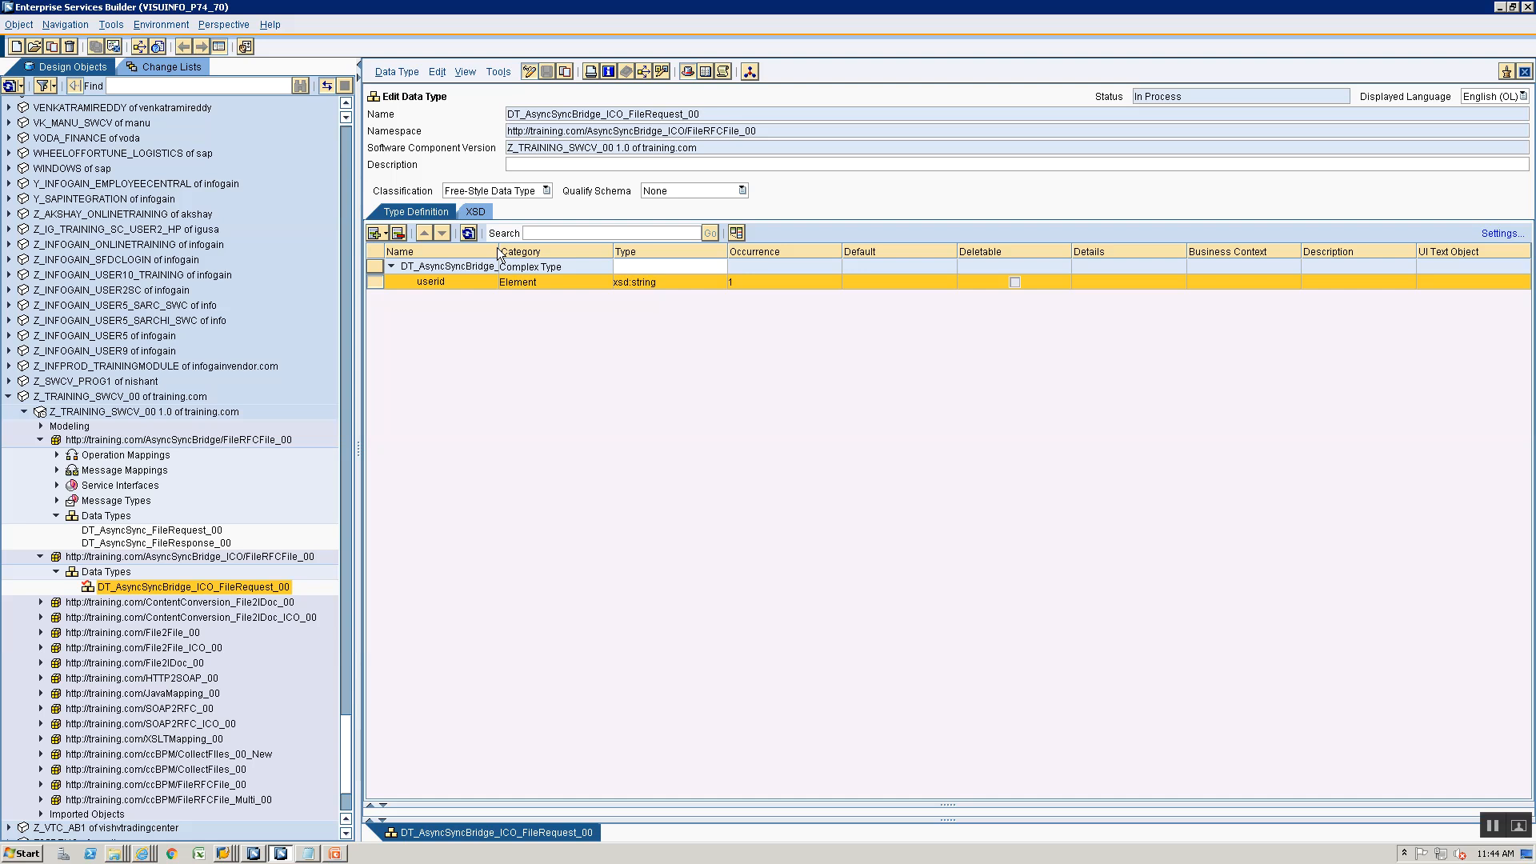
drag(497, 247, 571, 248)
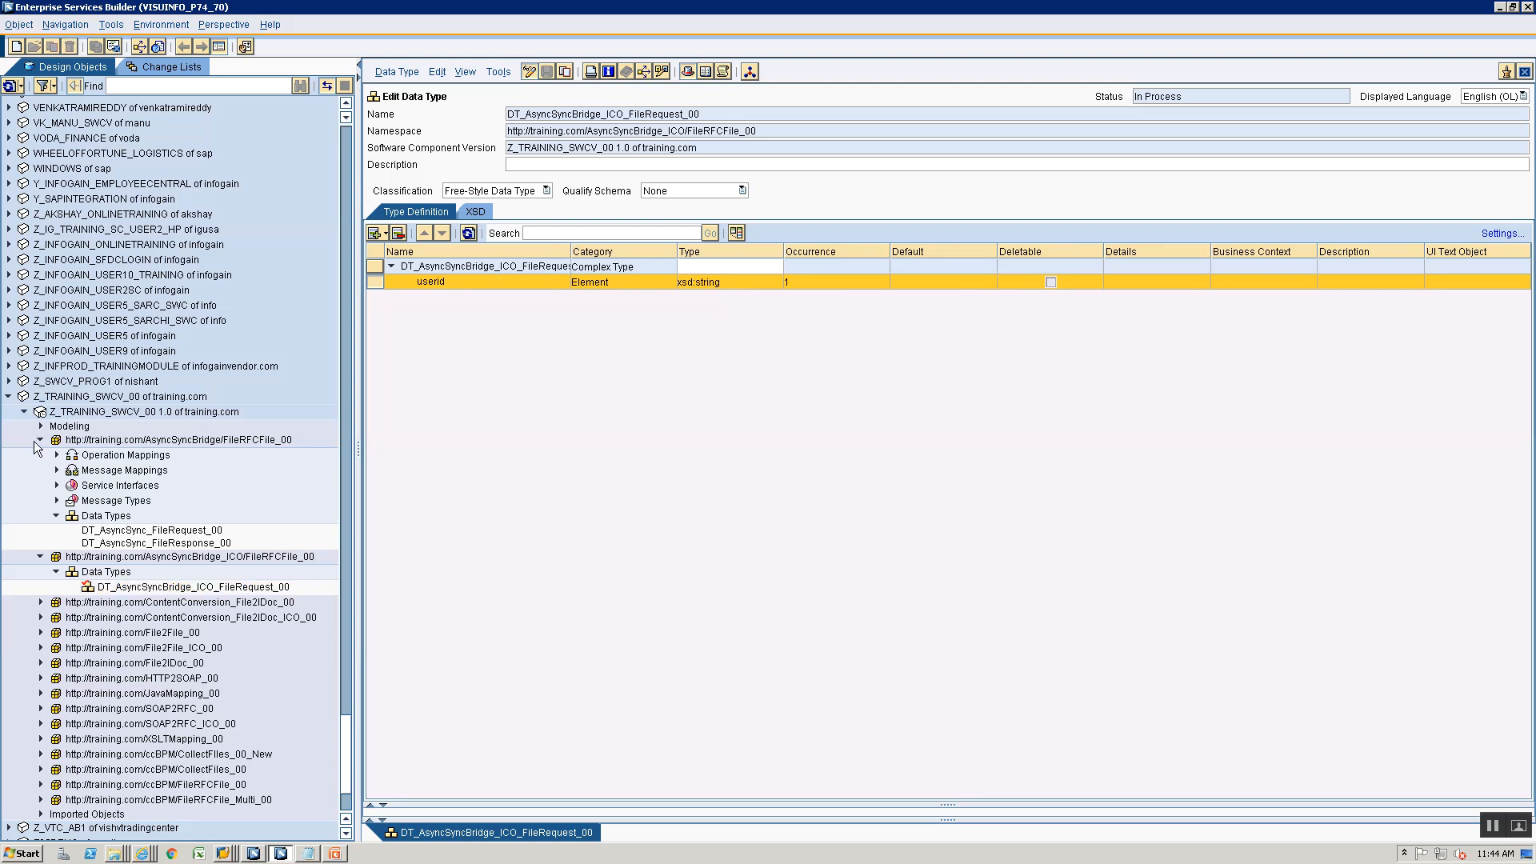
- Create a second data type, DT_AsyncSyncBridge_ICO_FileResponse00, in the same ICO namespace
click(40, 440)
click(96, 471)
right_click(96, 471)
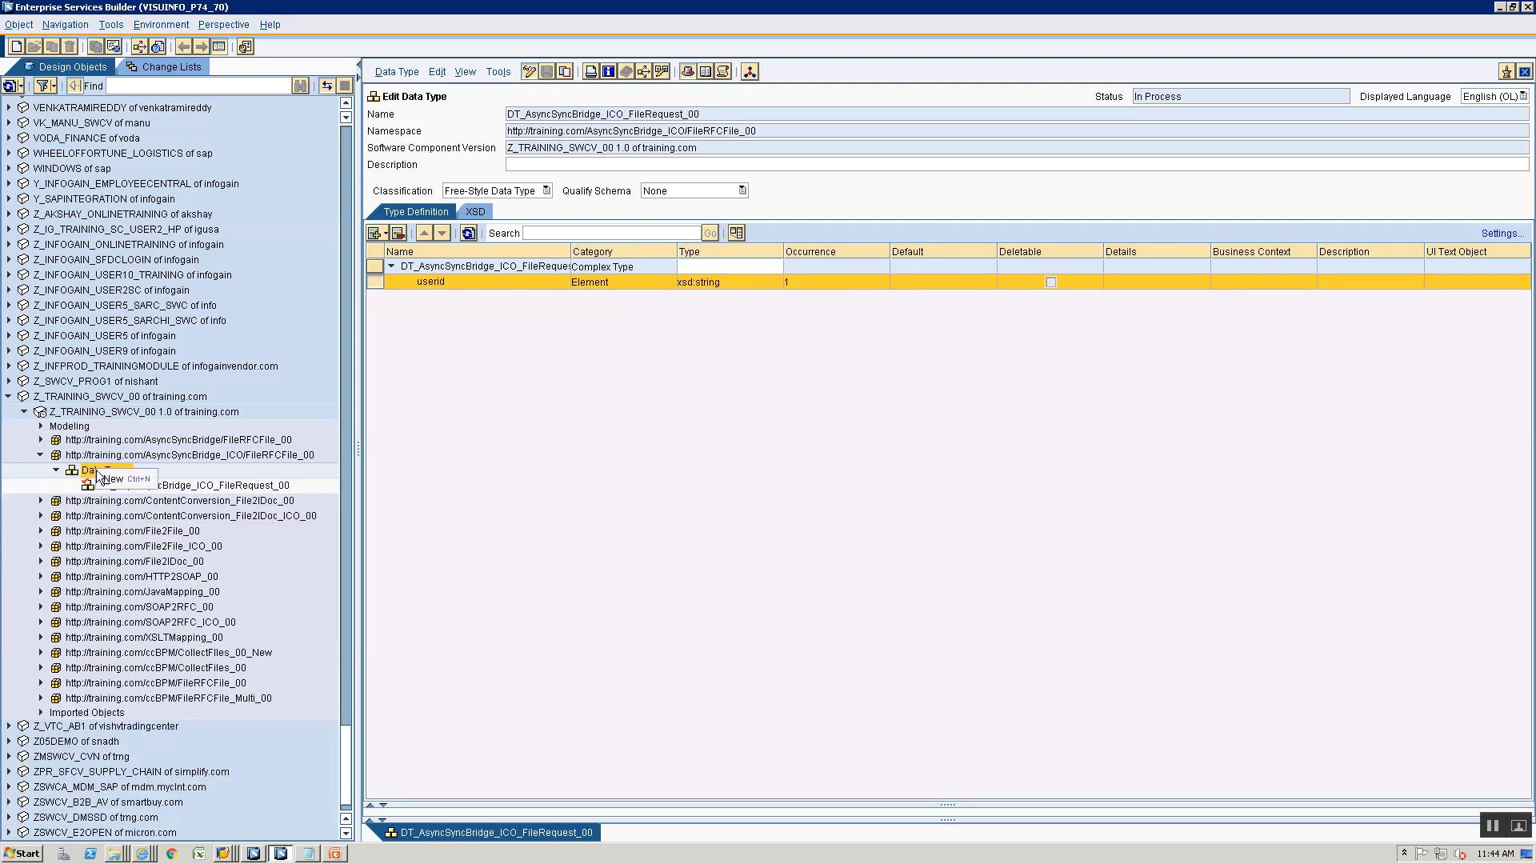
click(100, 475)
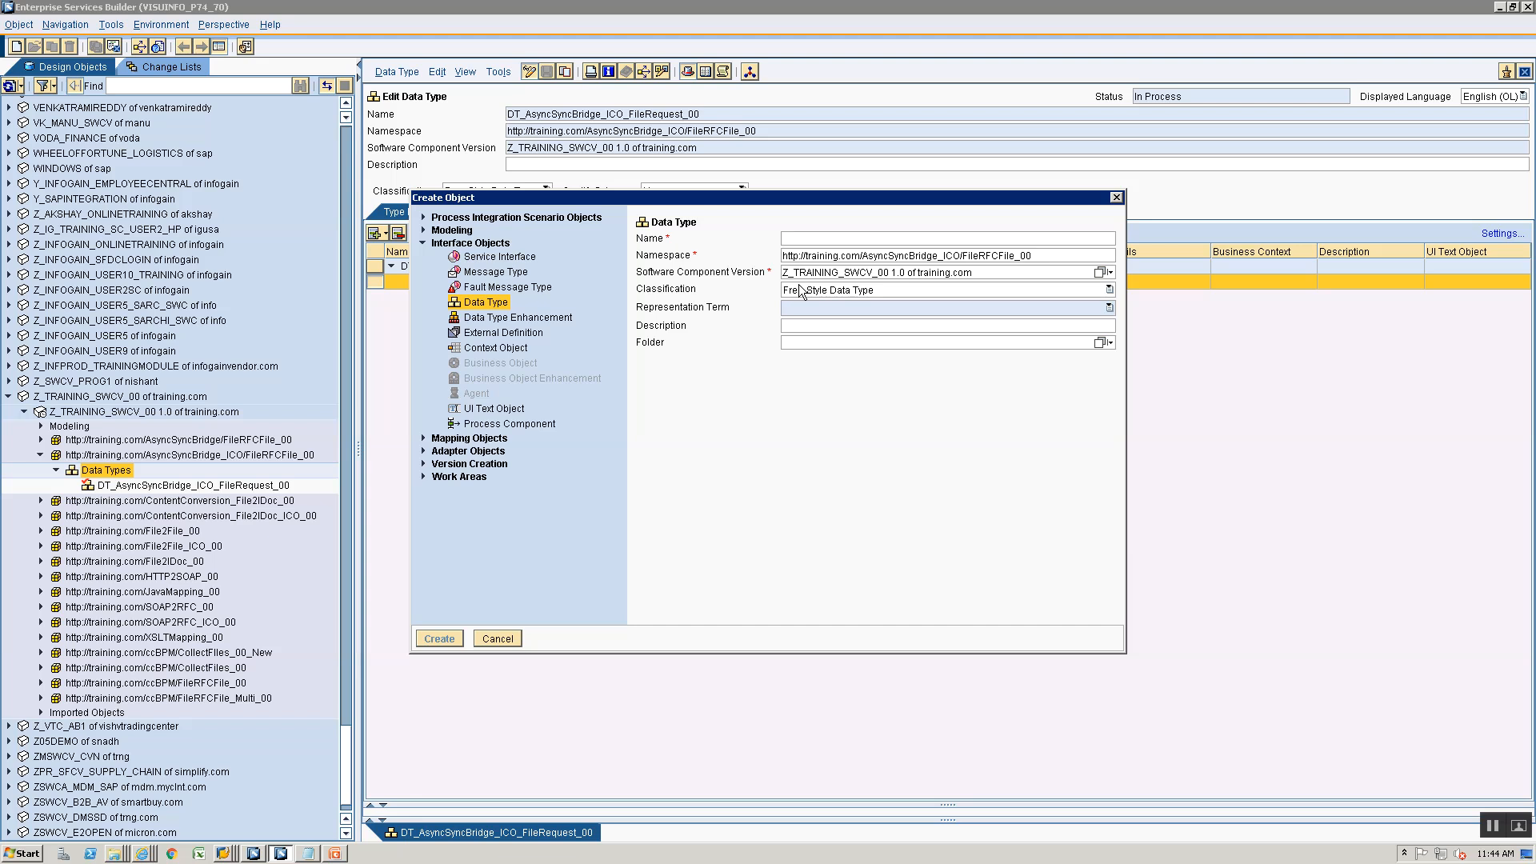
text(DT)
key(Down)
key(Return)
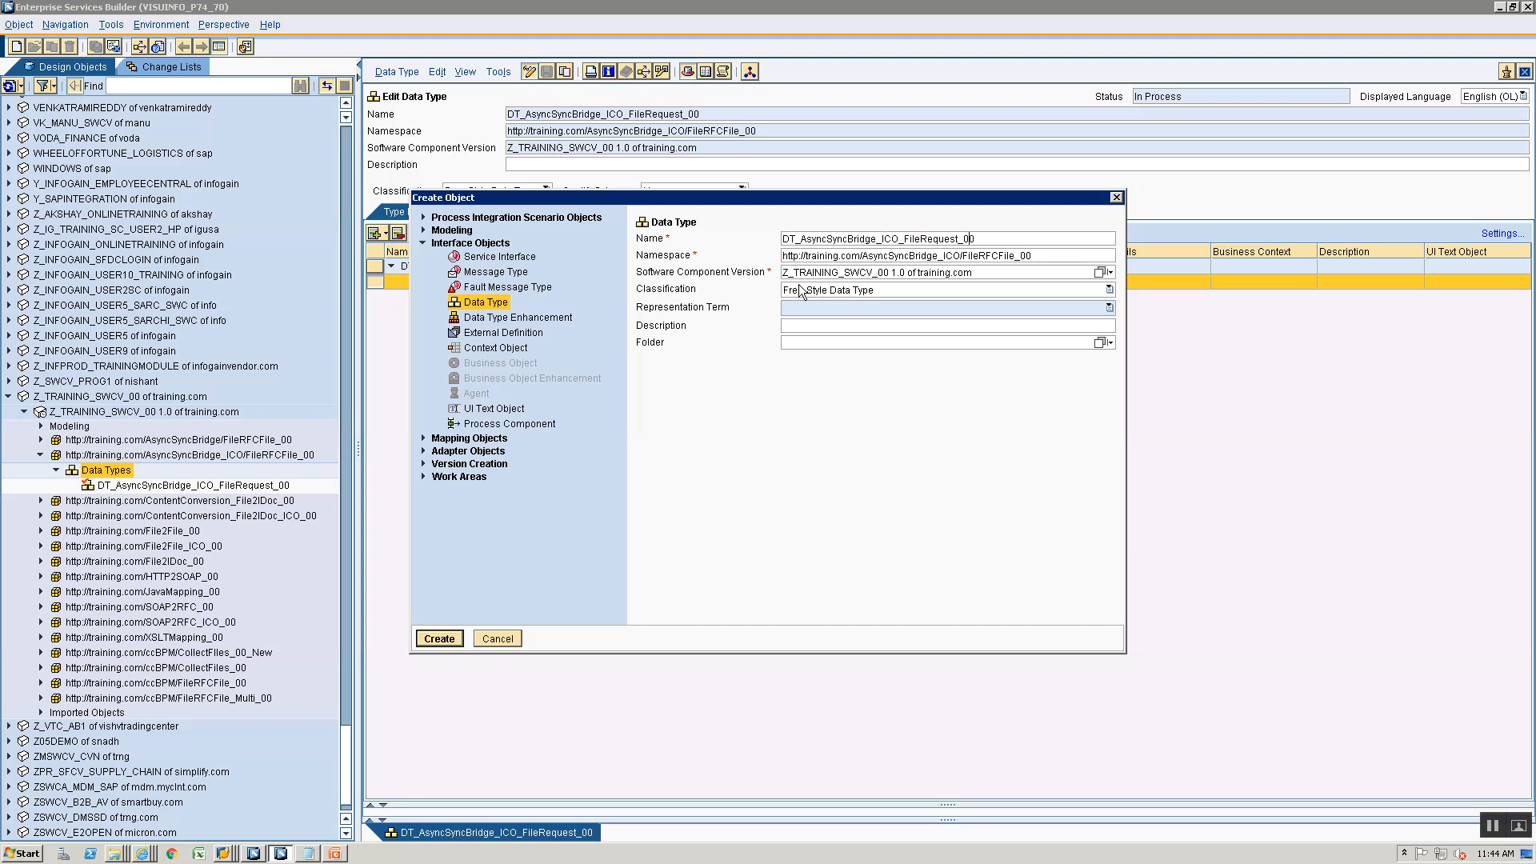
key(BackSpace)
key(BackSpace)
key(BackSpace)
key(BackSpace)
key(BackSpace)
key(BackSpace)
key(BackSpace)
key(BackSpace)
text(Response)
key(Return)
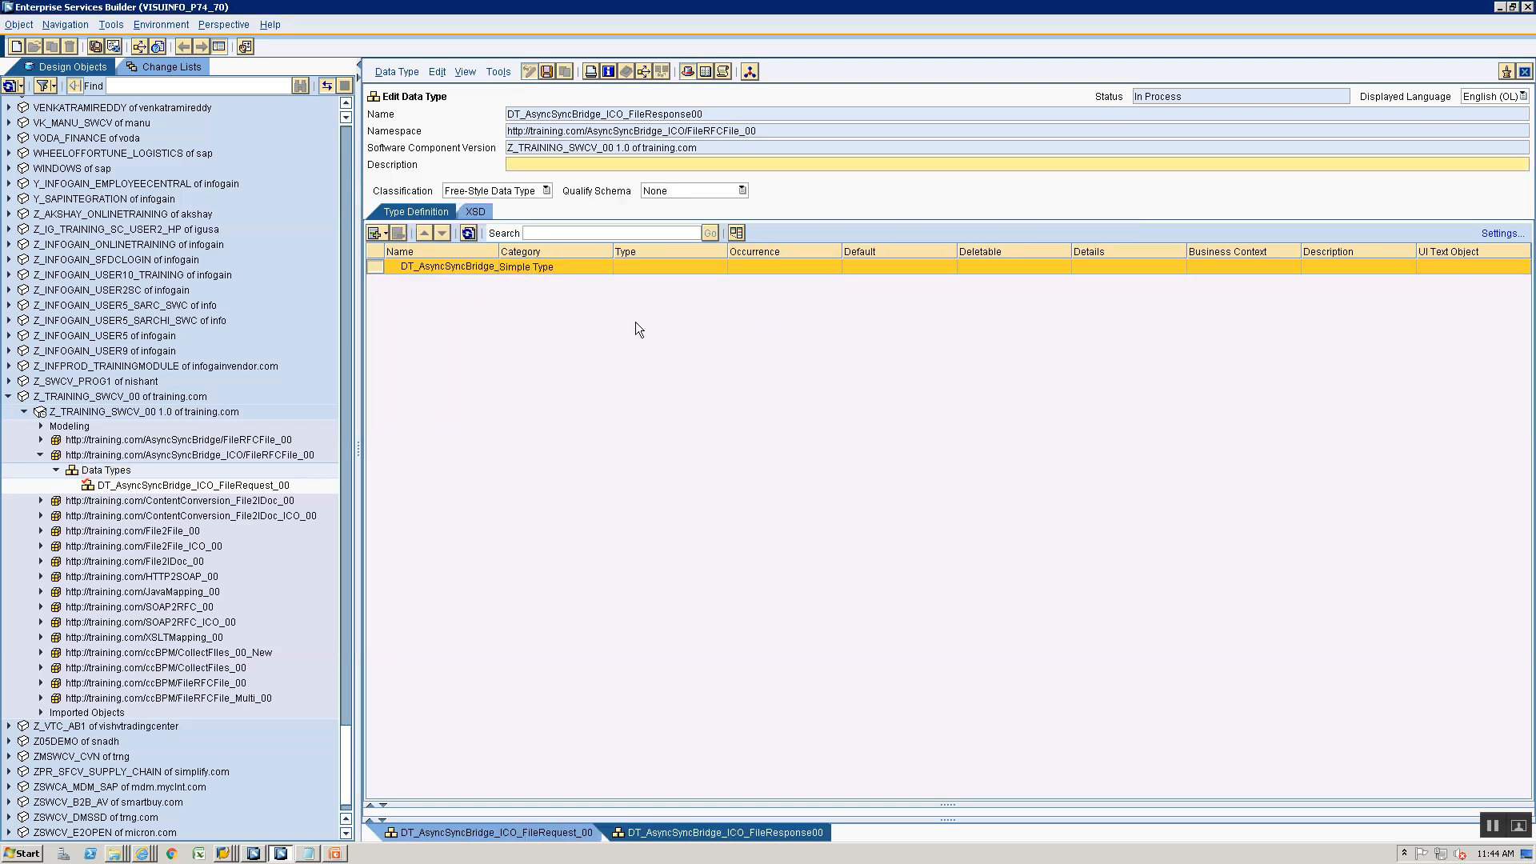
- Add the subelements FirstName and LastName to the response data type
click(384, 233)
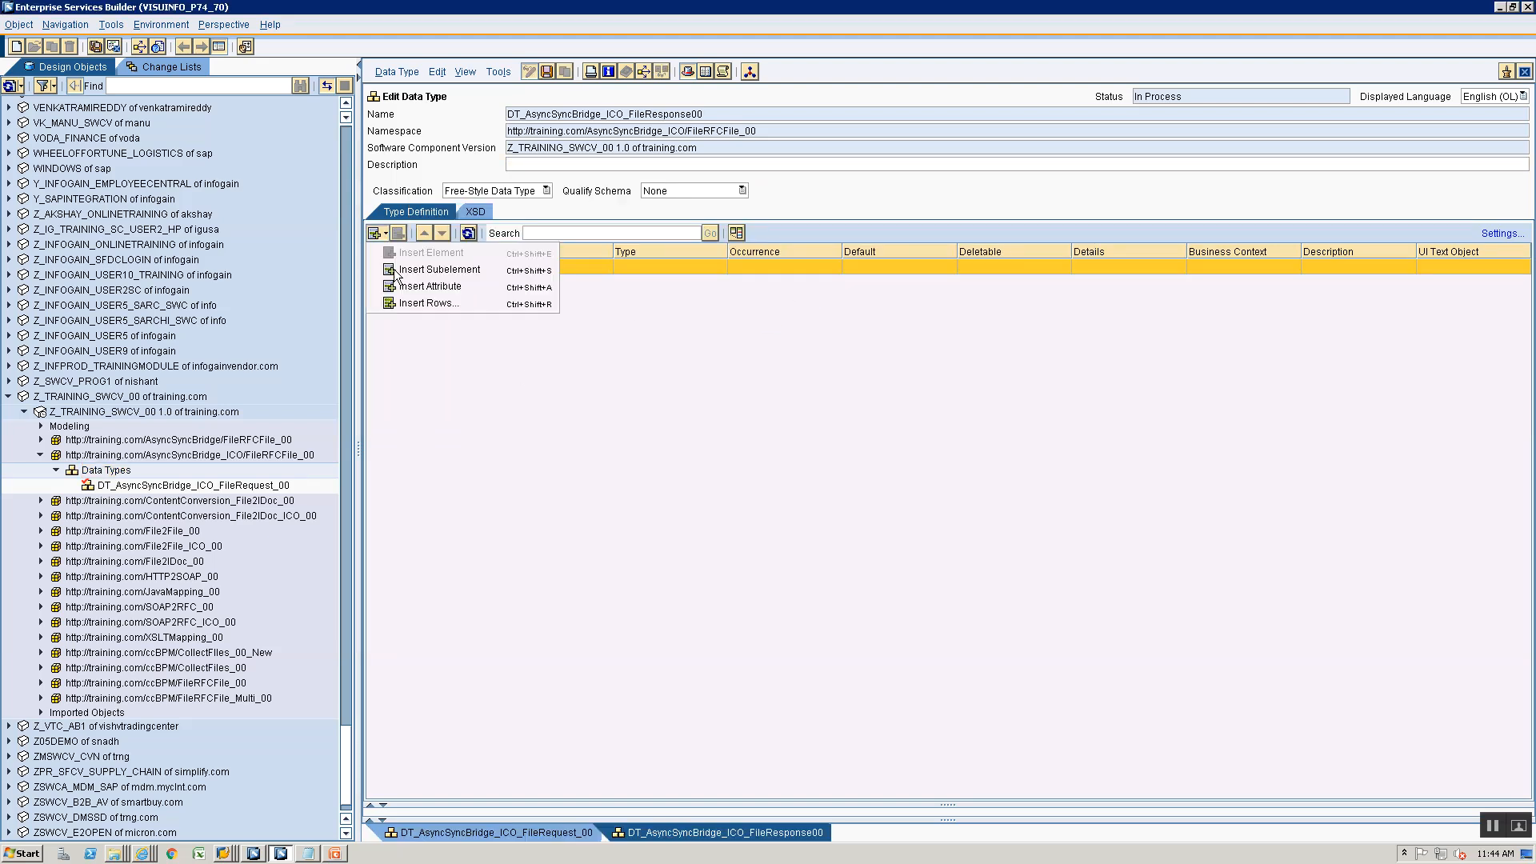
click(397, 271)
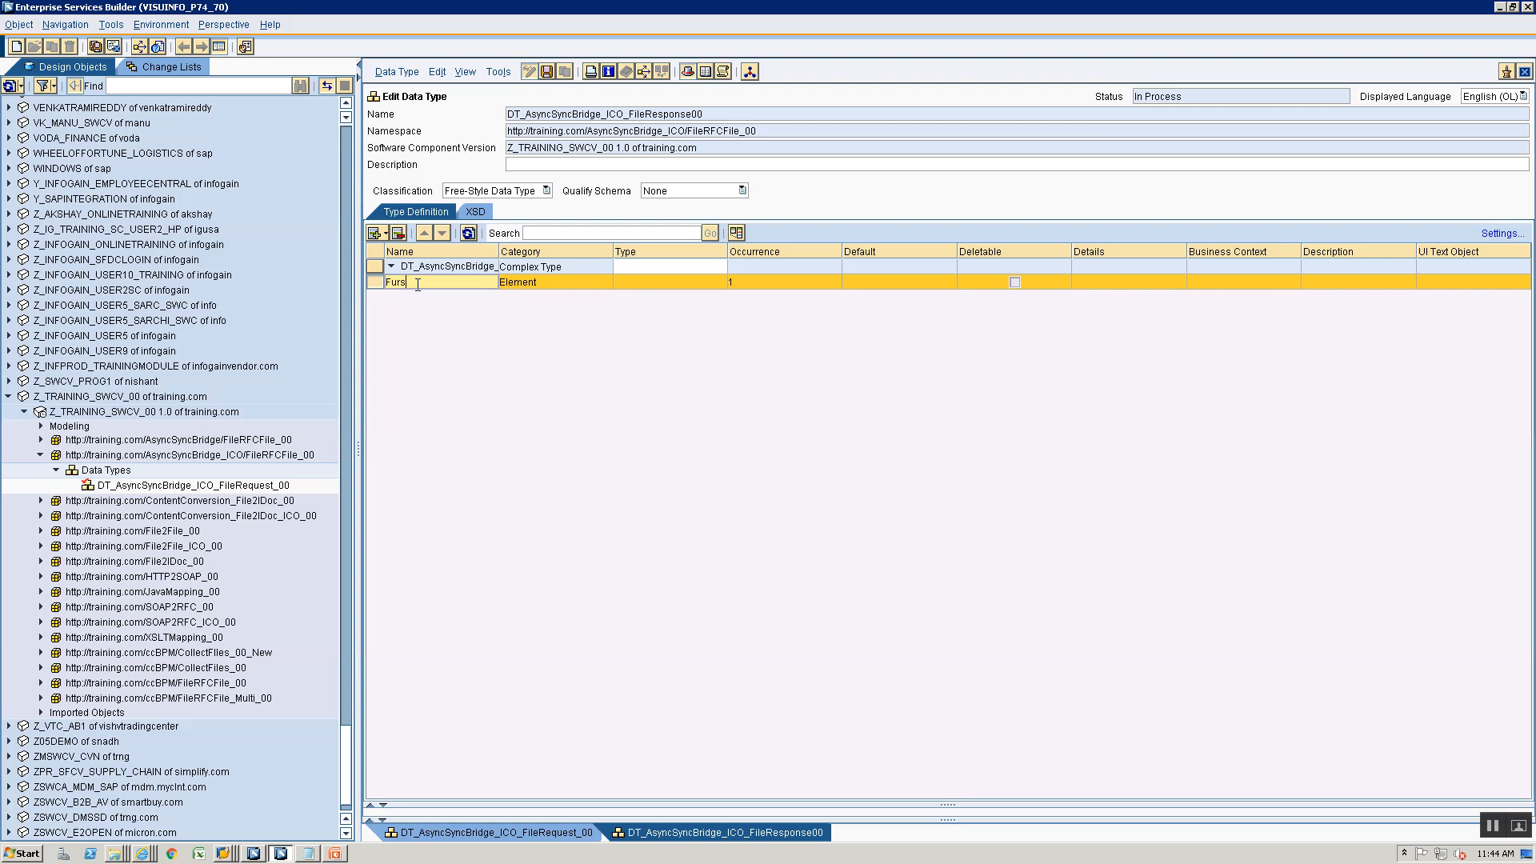
text(Furs)
key(BackSpace)
text(tName)
click(385, 232)
click(392, 286)
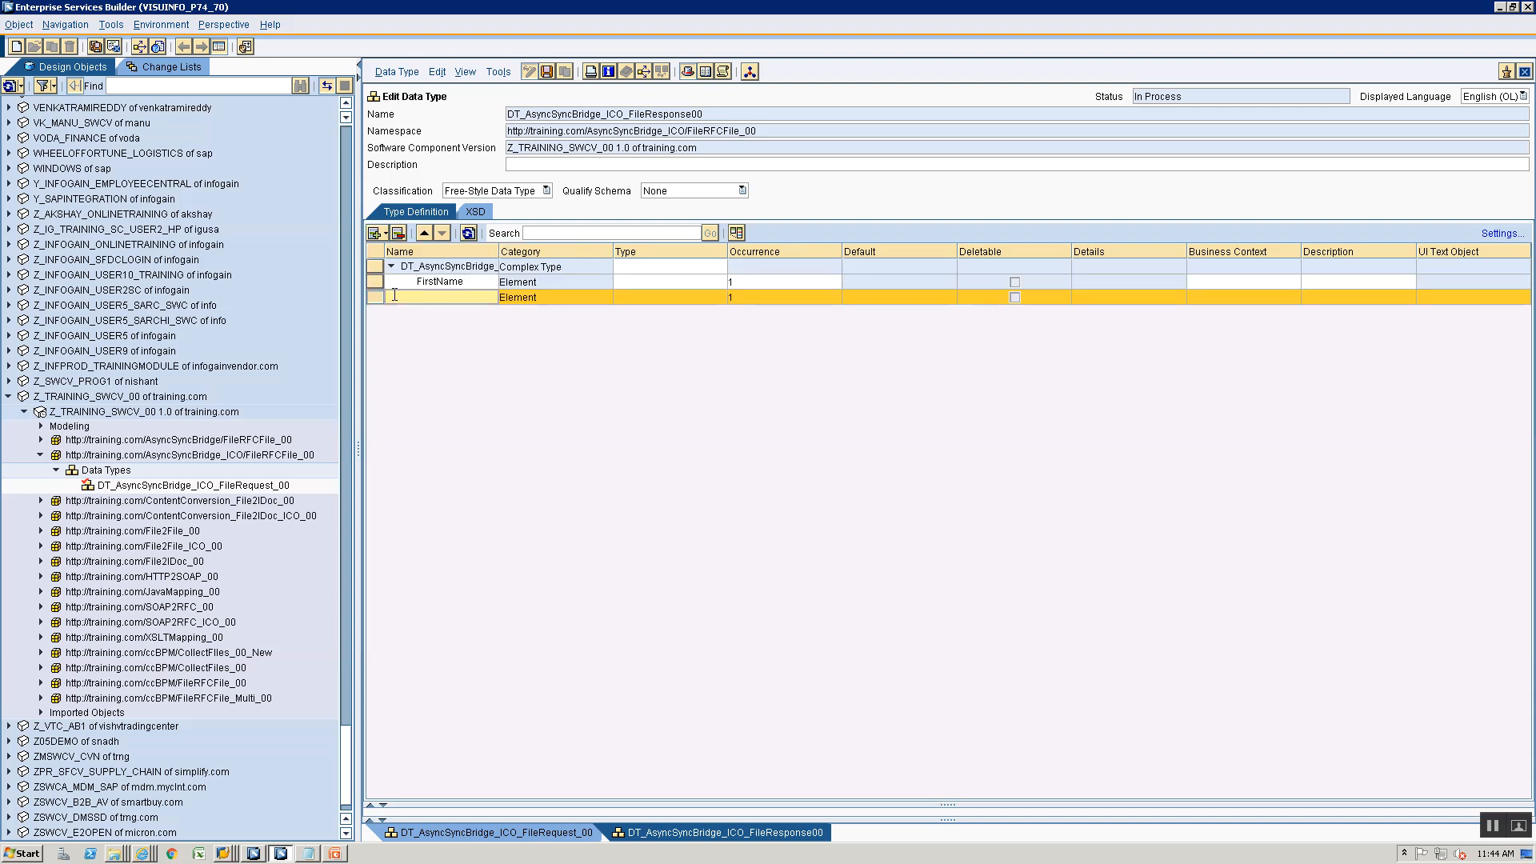
text(LastName)
key(Return)
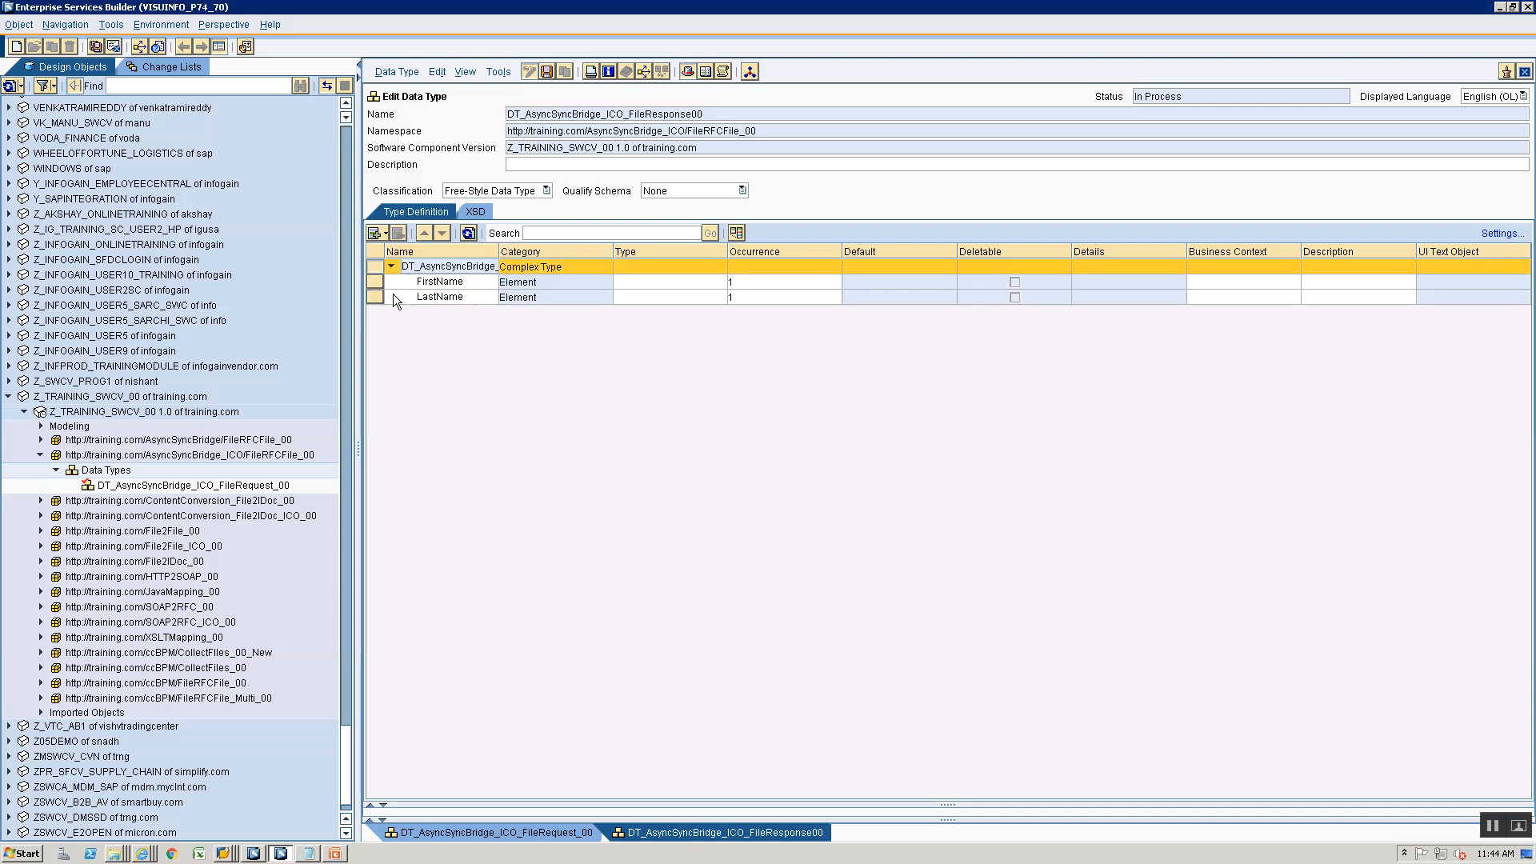
- Add another subelement to the response data type, move it below LastName and name it MiddleName
click(386, 233)
click(439, 269)
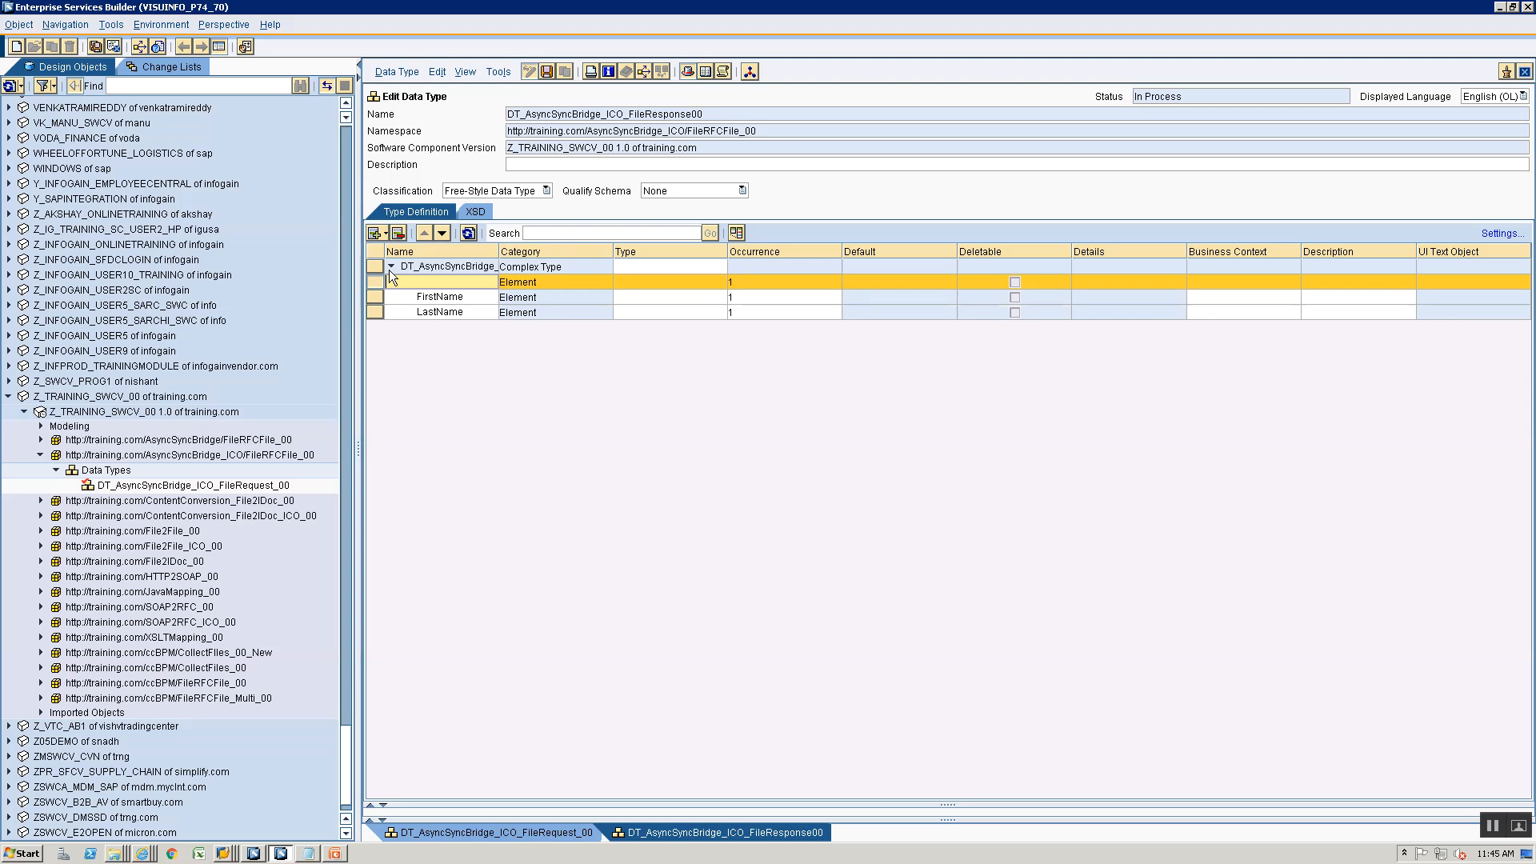
click(444, 238)
click(443, 238)
click(441, 313)
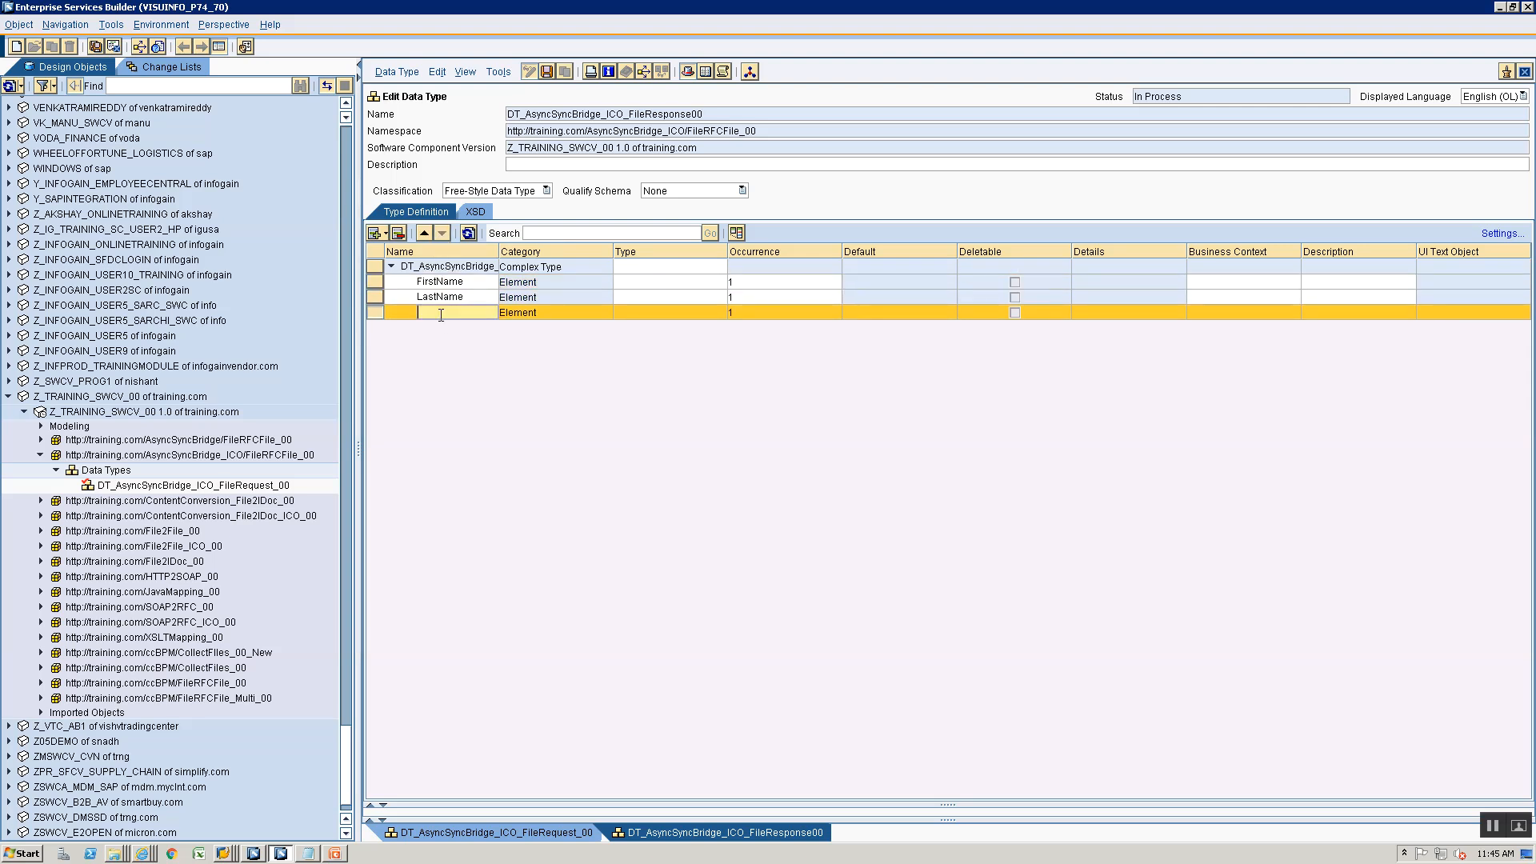
text(MiddleName)
- Set the type of the FirstName, LastName and MiddleName elements to xsd:string
click(693, 284)
right_click(725, 285)
click(722, 284)
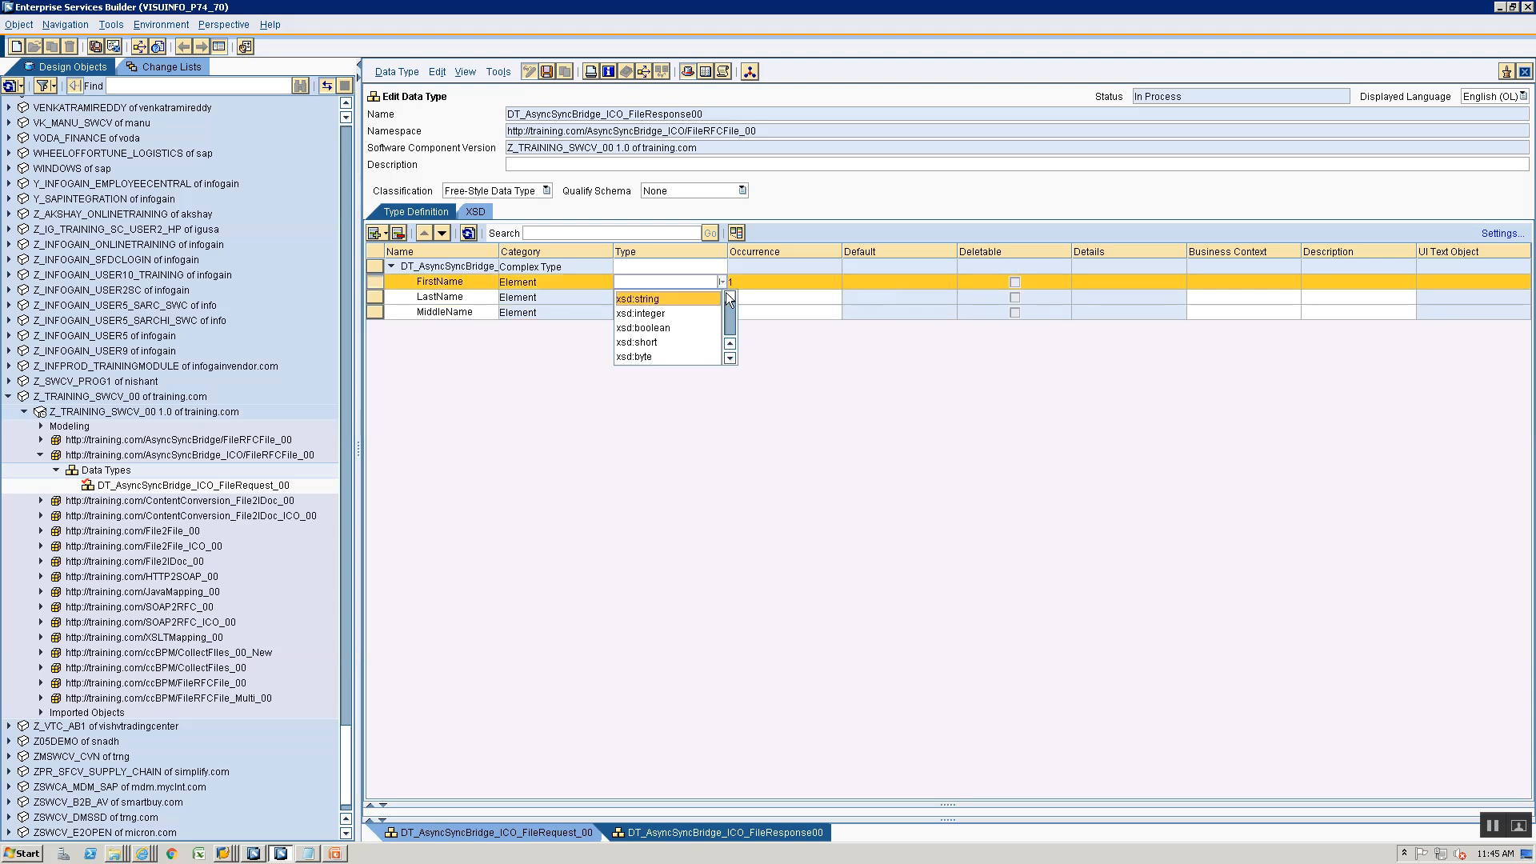
click(690, 301)
click(715, 300)
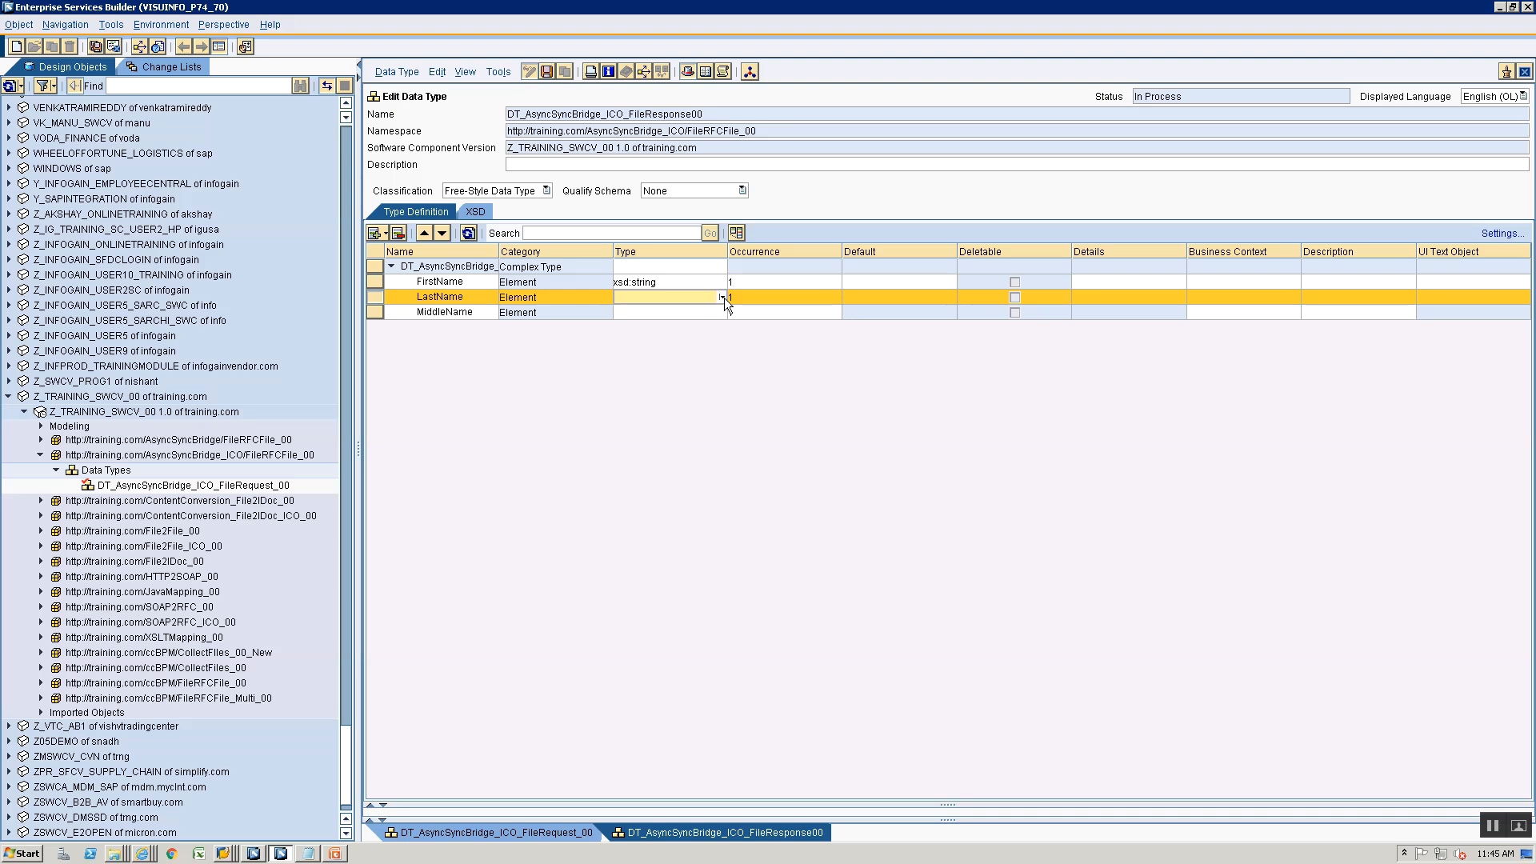
right_click(723, 298)
click(721, 298)
click(699, 319)
click(704, 315)
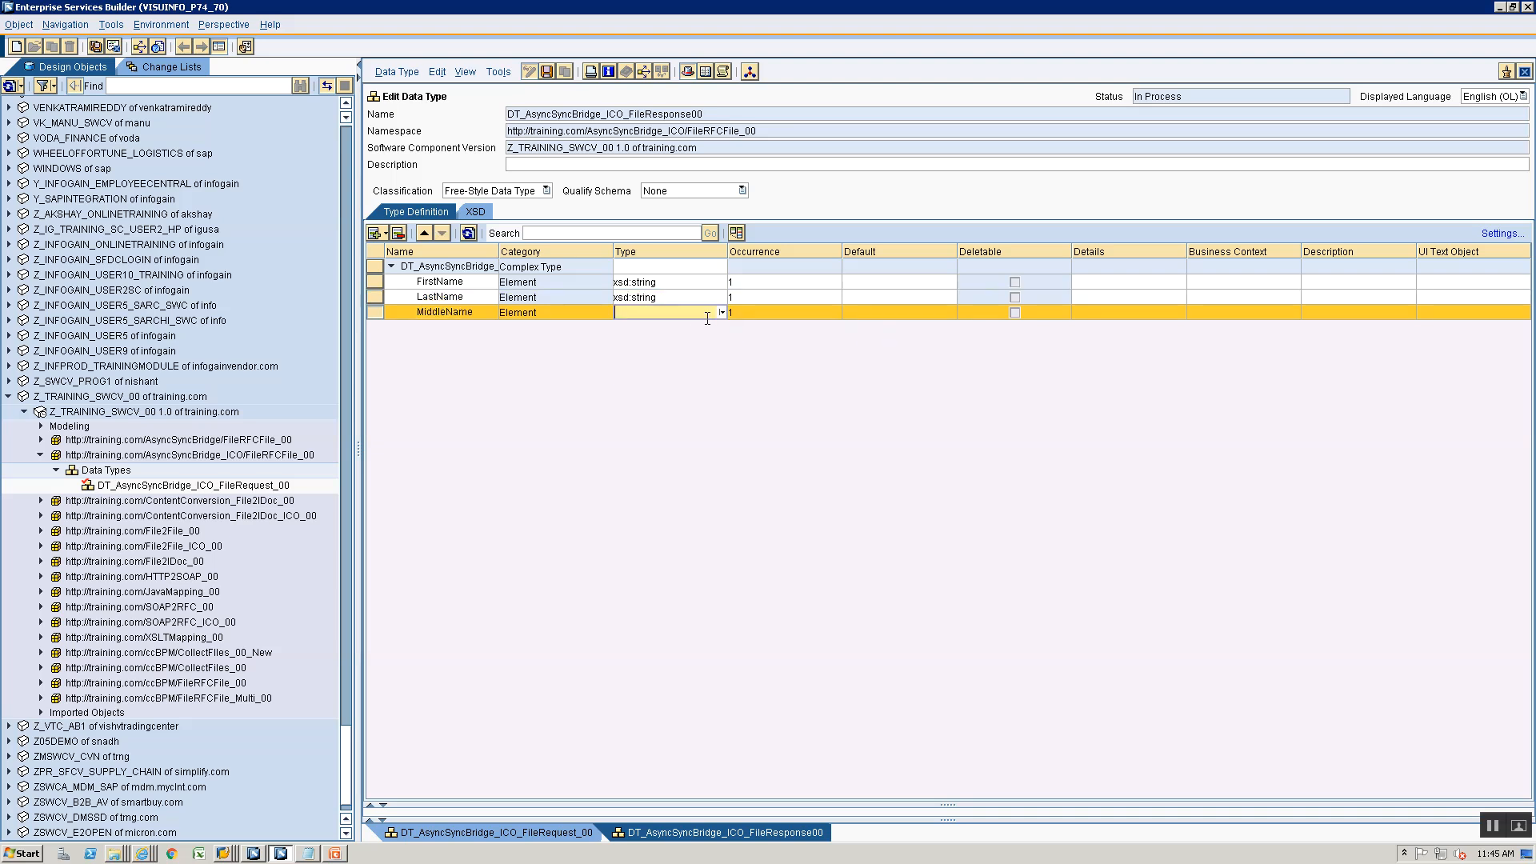
right_click(722, 308)
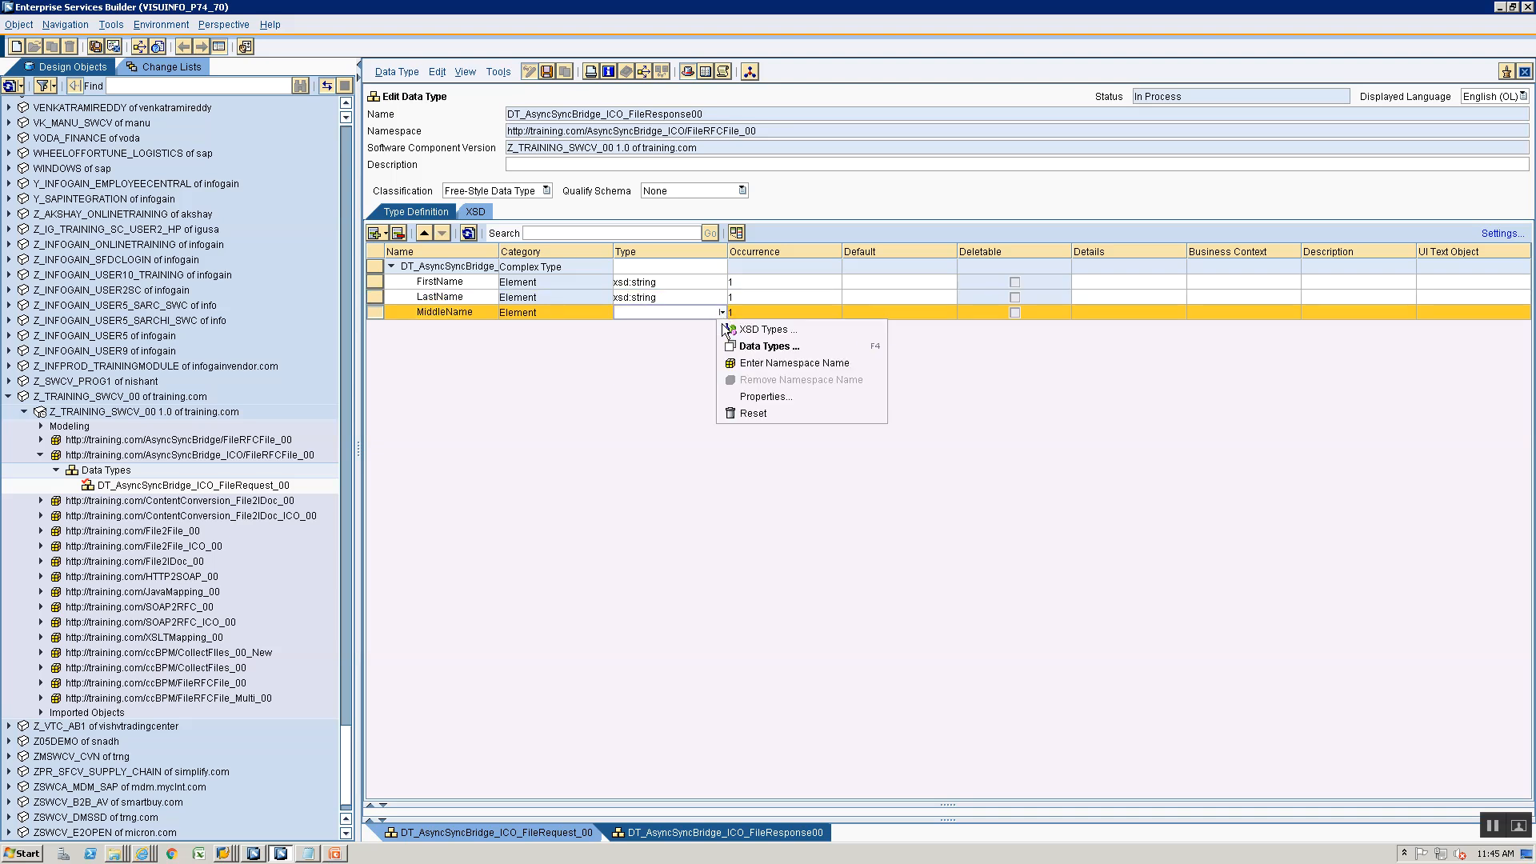
click(721, 312)
click(693, 329)
- Set the minimum occurrence of the FirstName element to 0 in the response data type
click(812, 284)
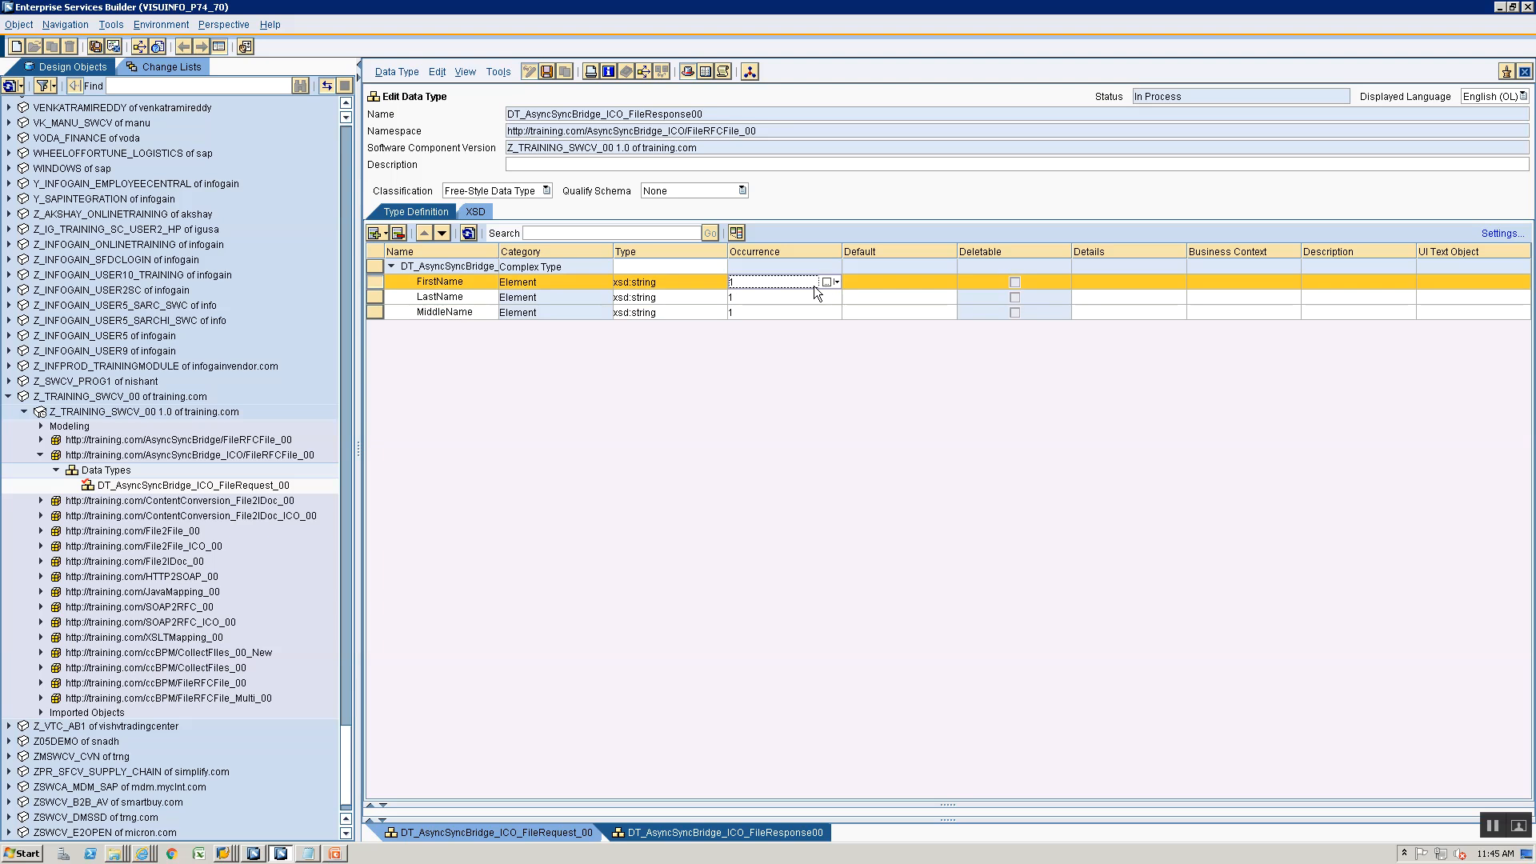
click(837, 282)
click(853, 301)
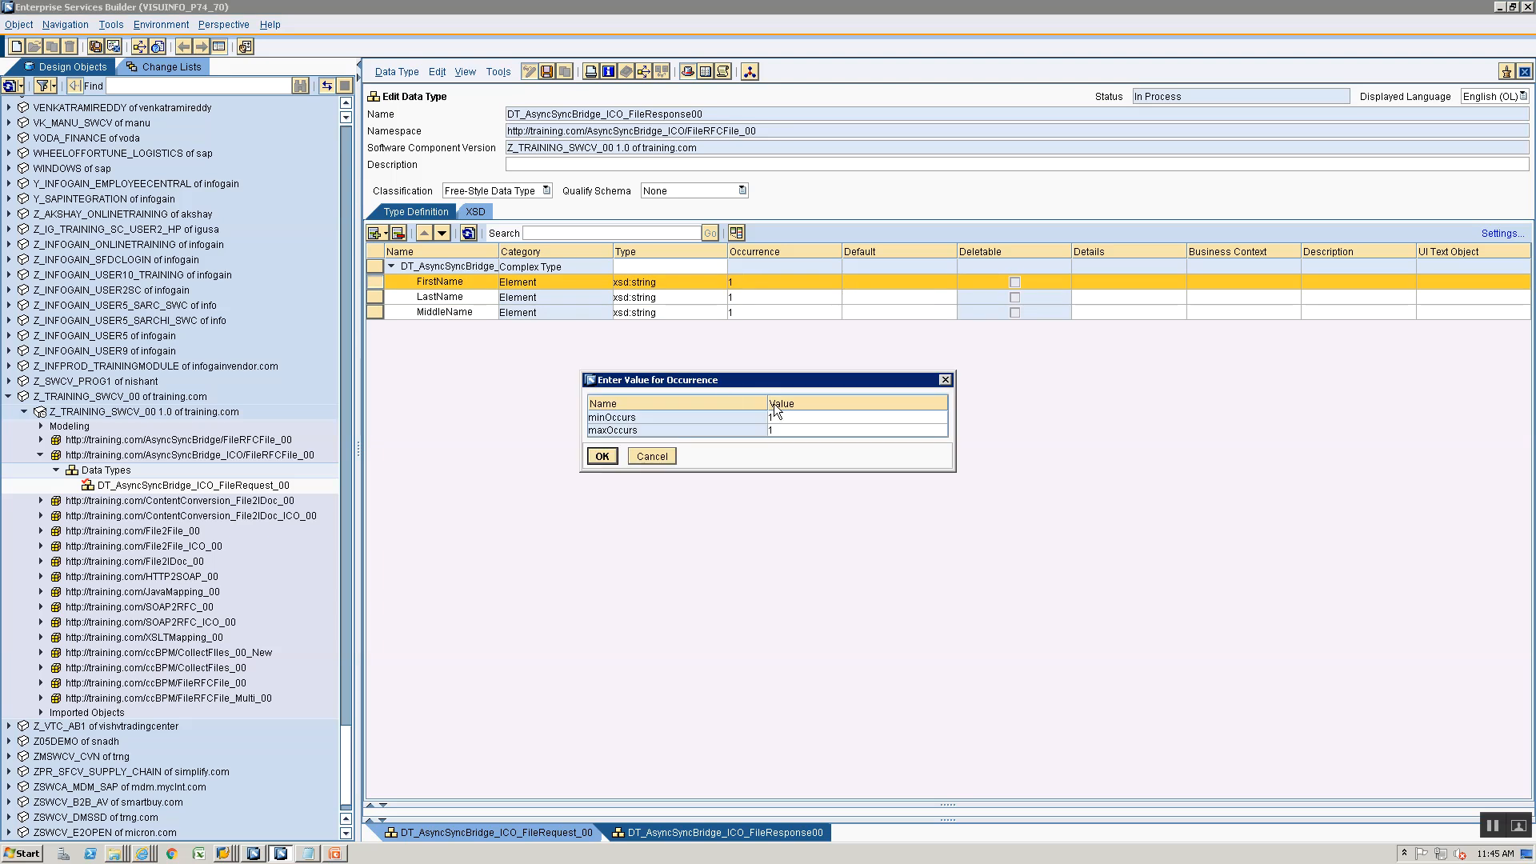
click(787, 415)
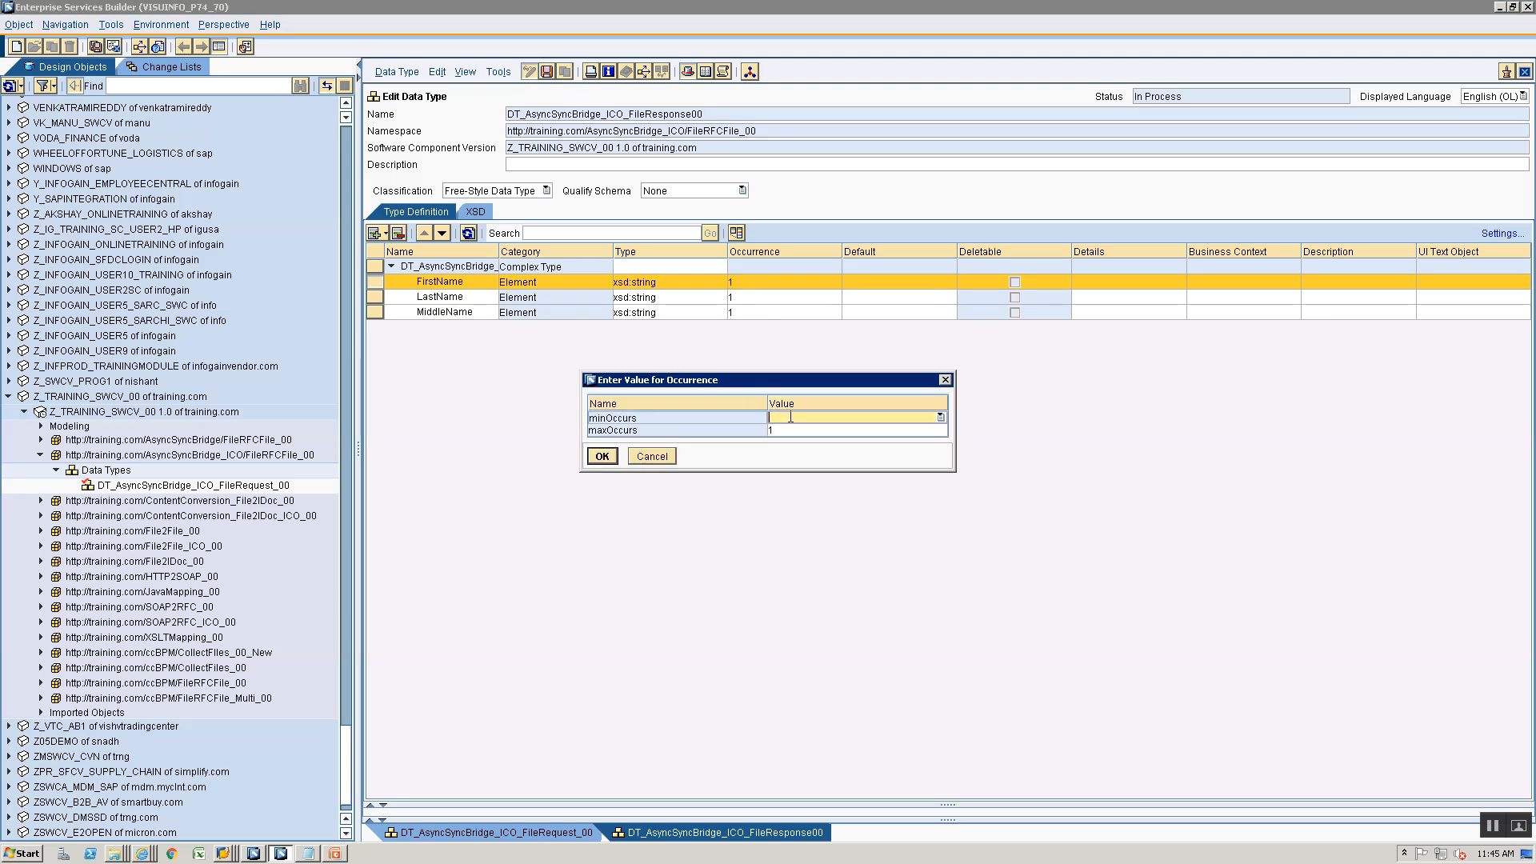
text(0)
click(602, 456)
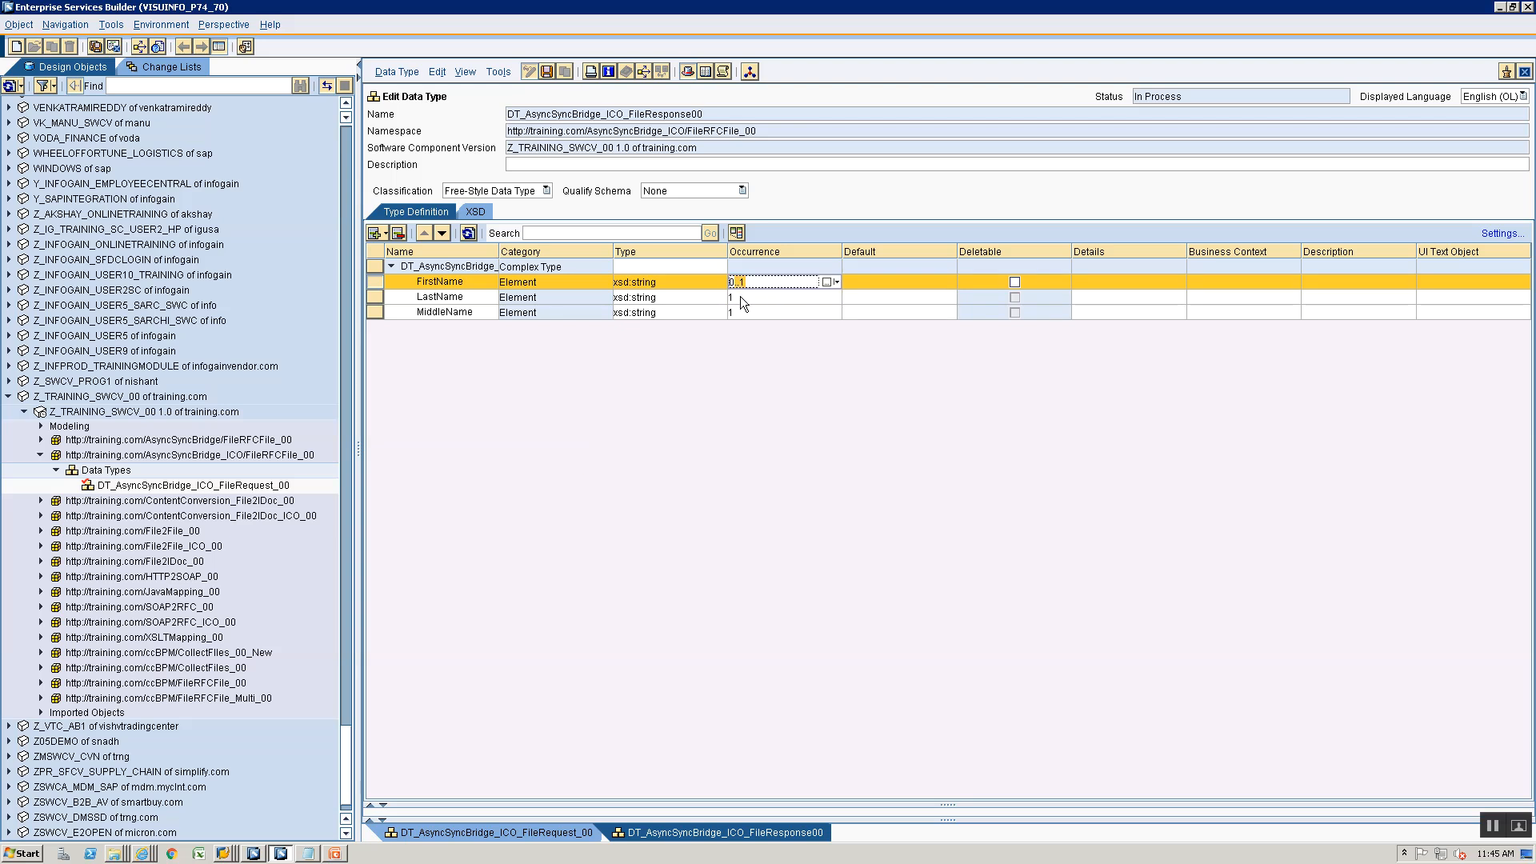
- Set the minimum occurrence of the LastName element to 0
click(781, 299)
click(834, 297)
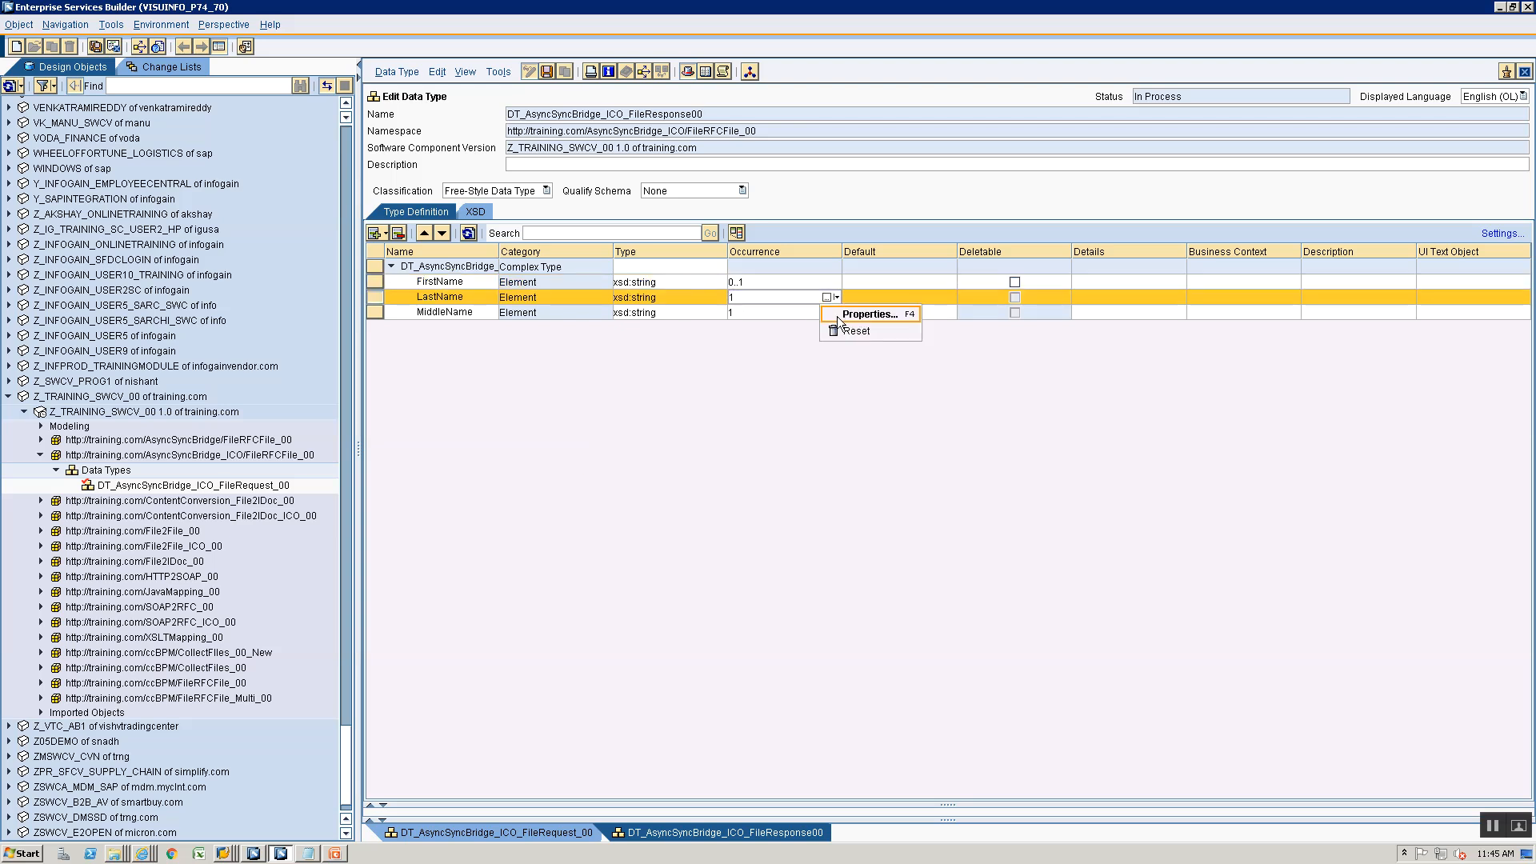
click(864, 313)
click(785, 417)
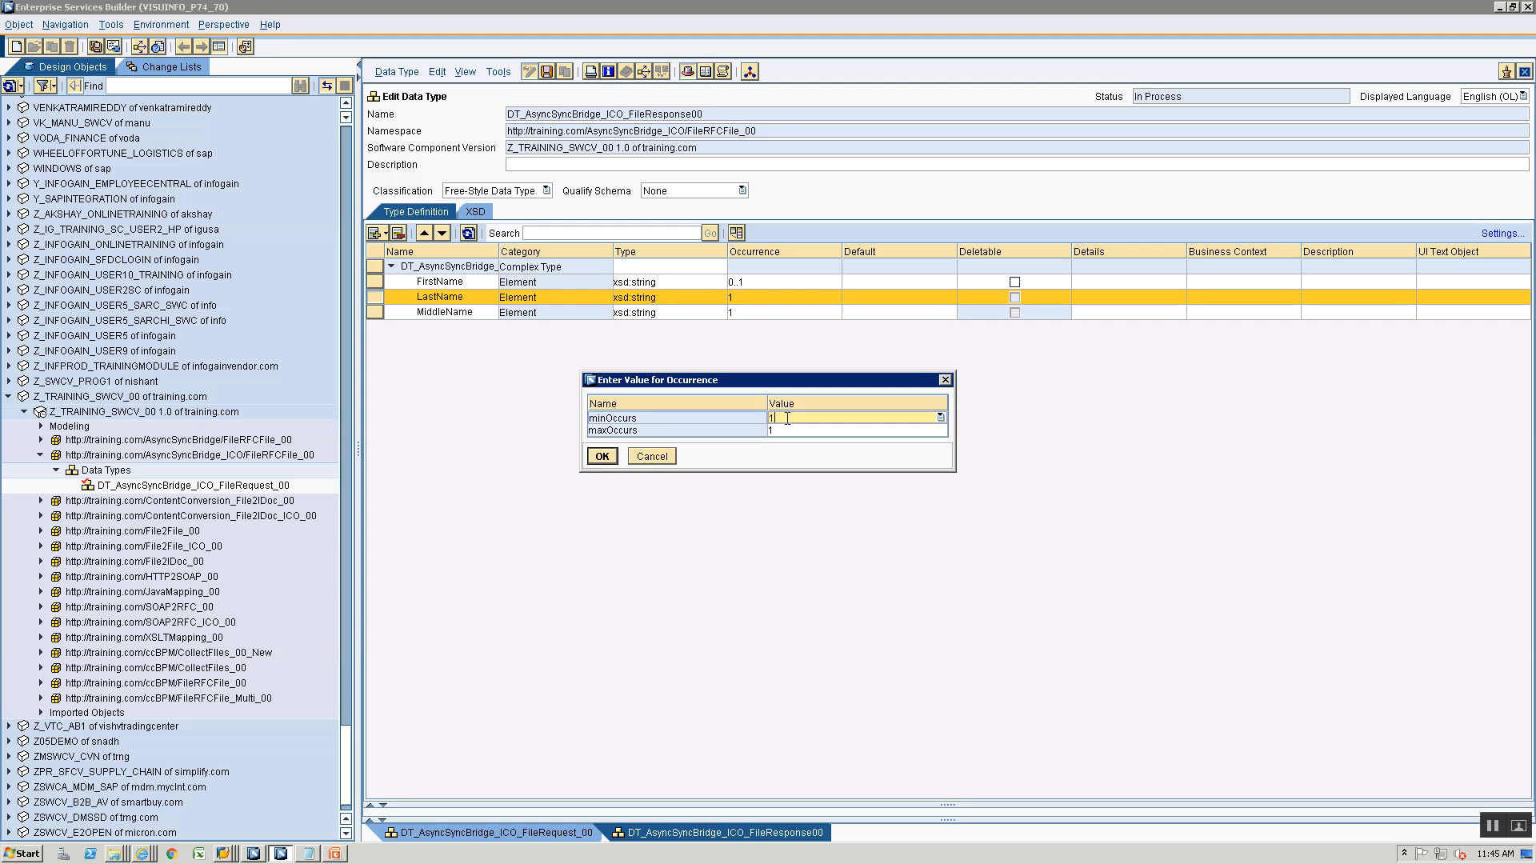
text(0)
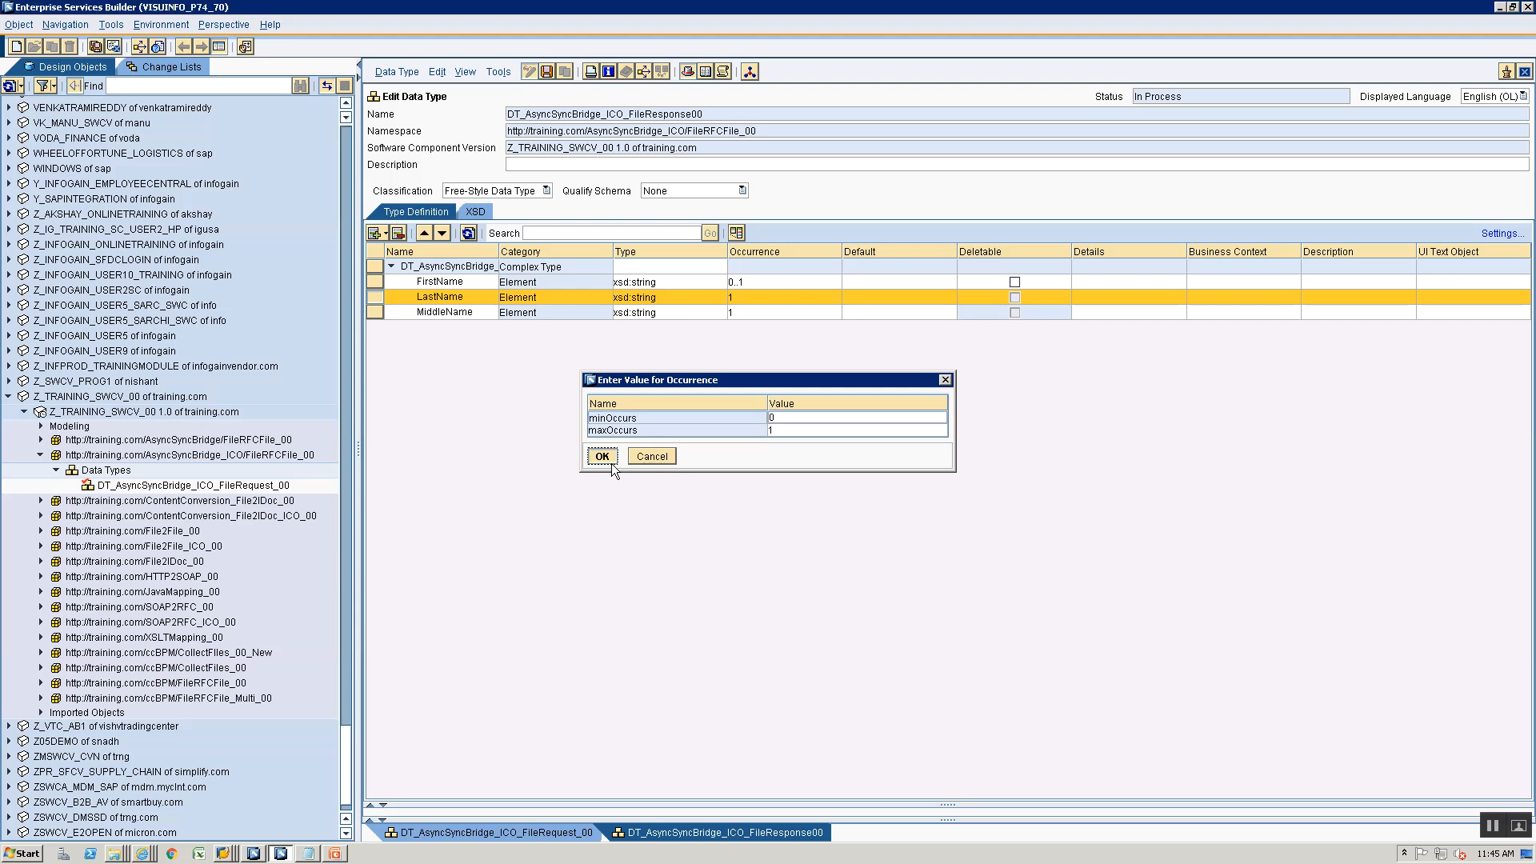
click(611, 462)
- Set the minimum occurrence of the MiddleName element to 0 and save the response data type
click(790, 312)
click(837, 314)
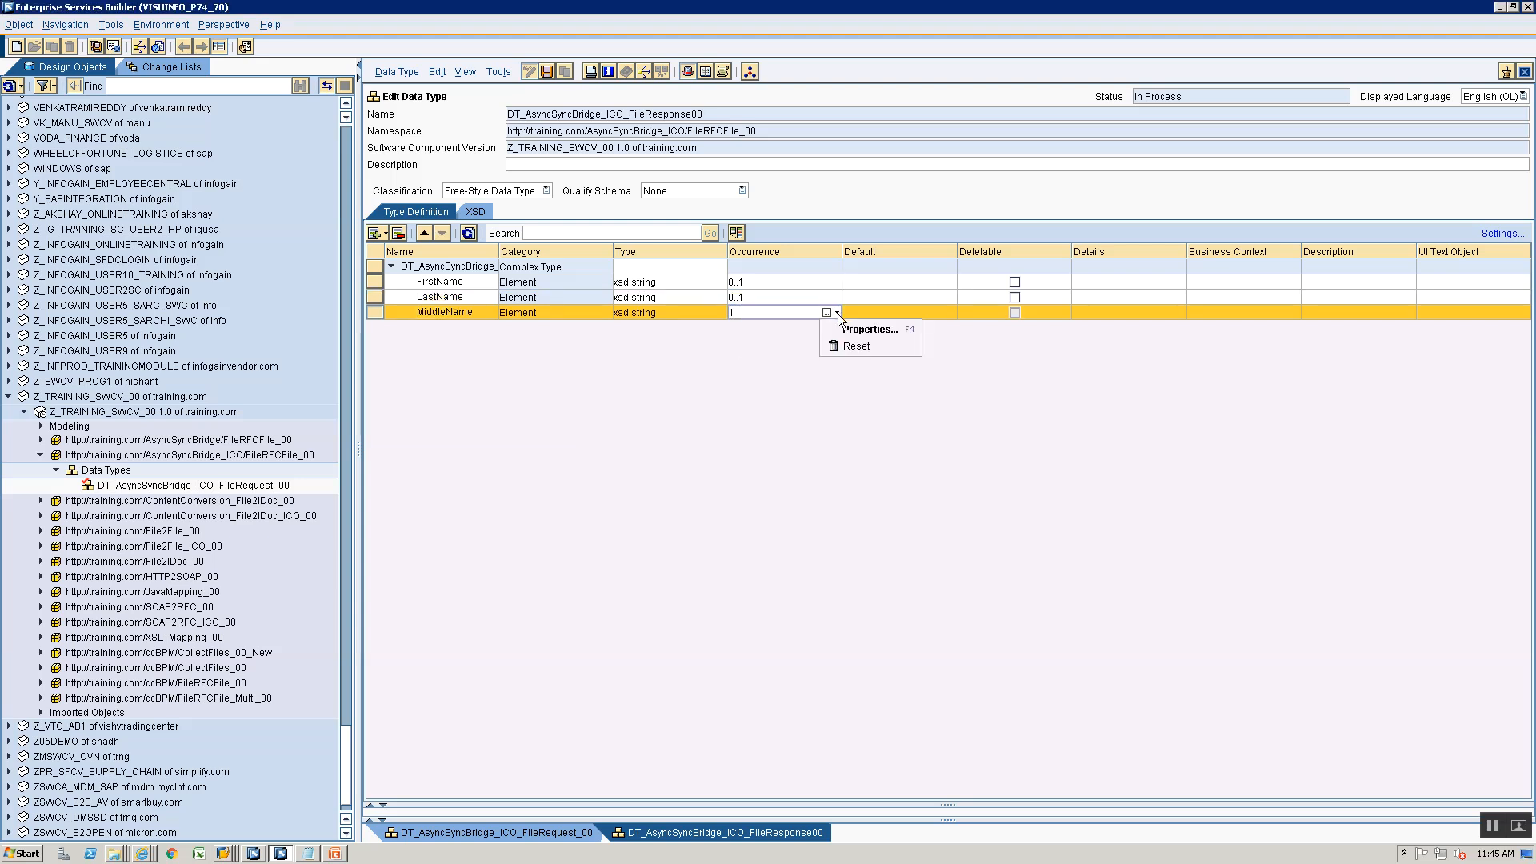
click(867, 328)
click(789, 415)
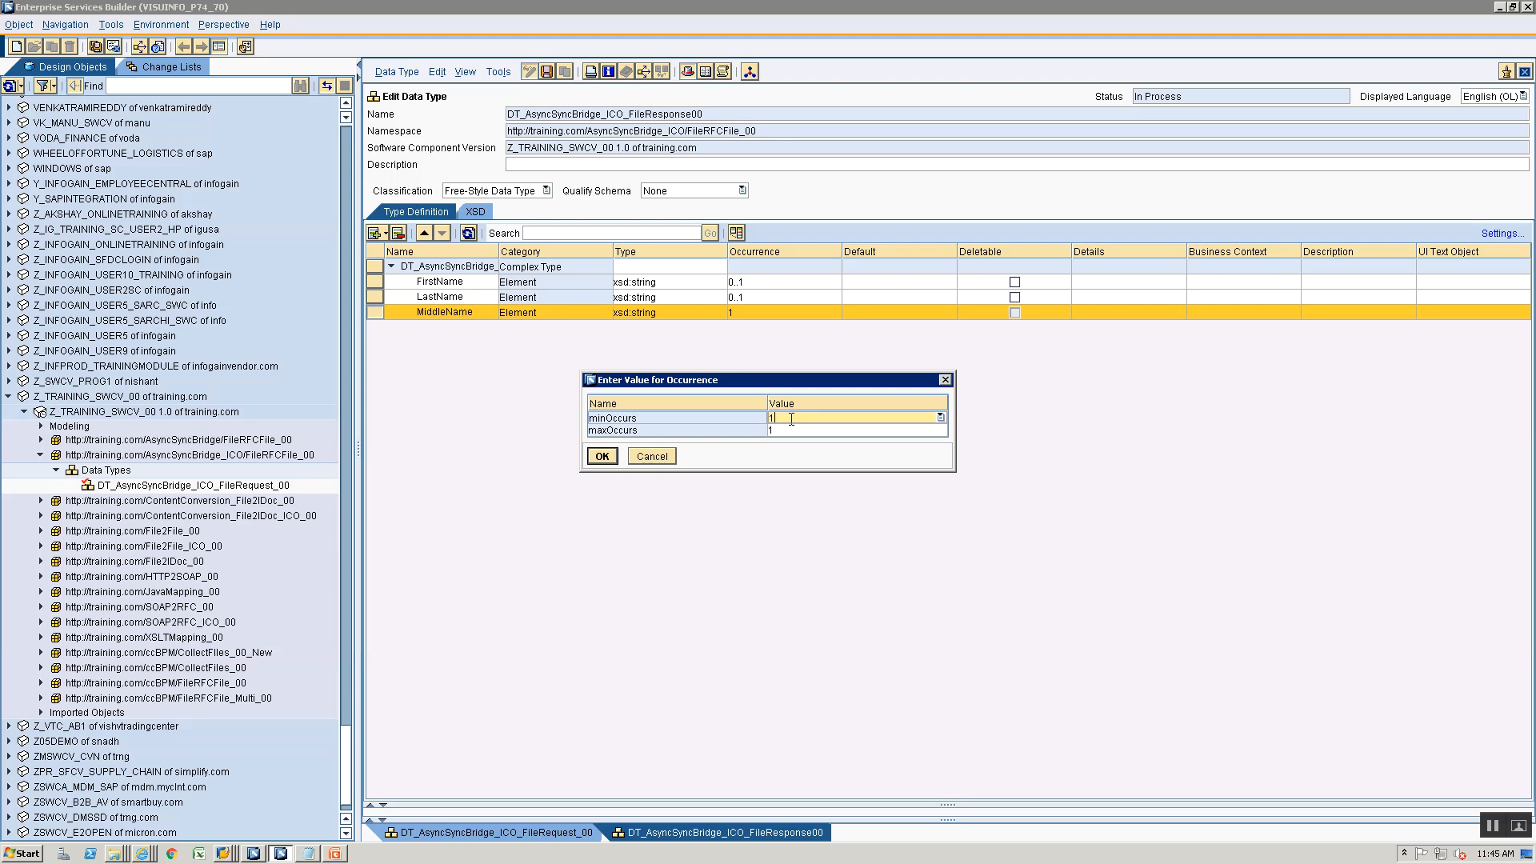
key(BackSpace)
click(603, 458)
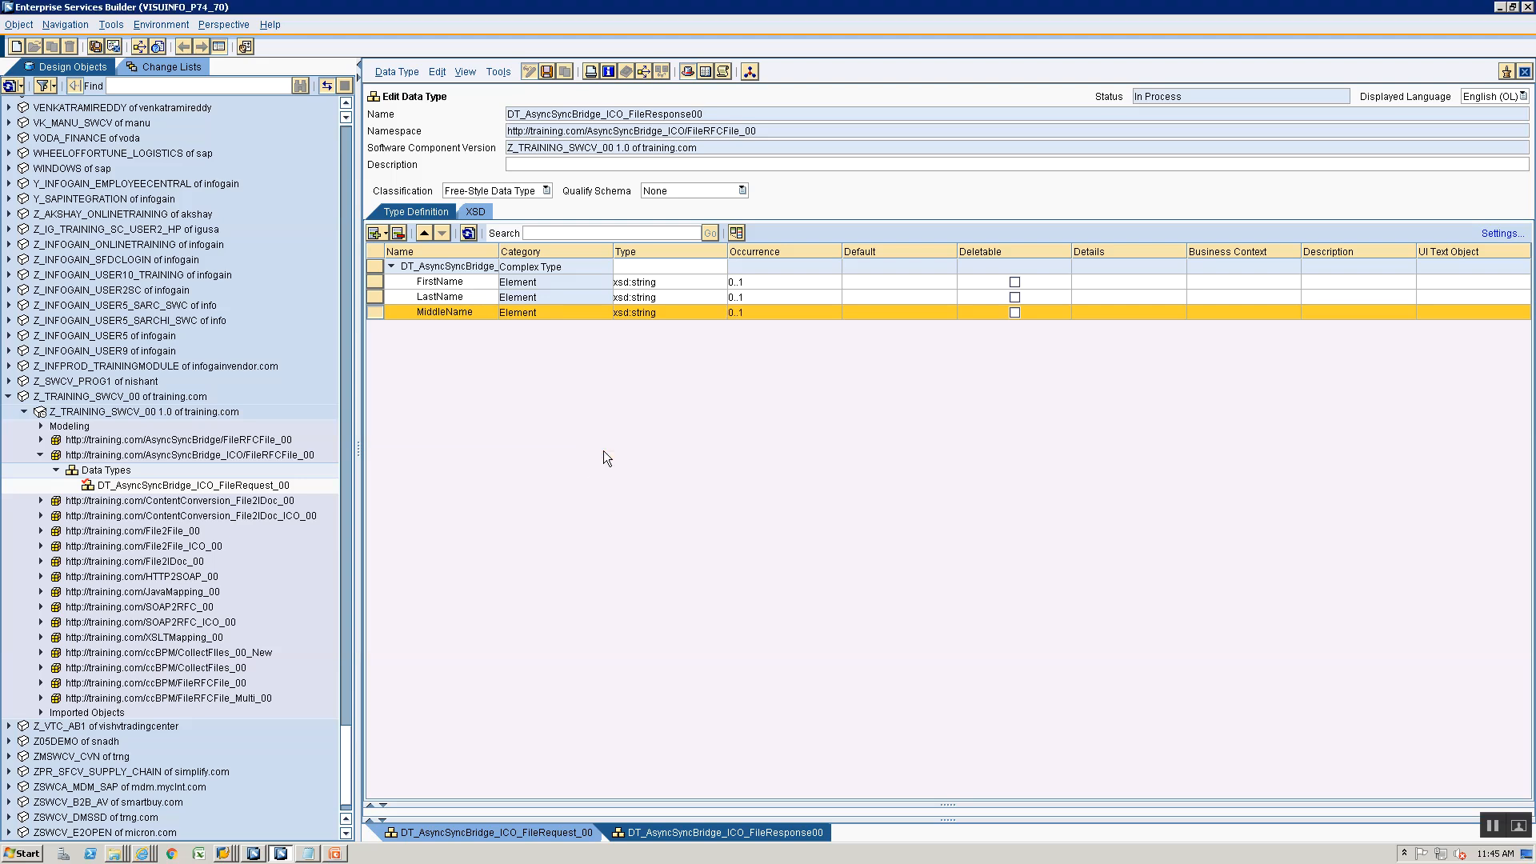
click(92, 476)
right_click(92, 476)
click(105, 486)
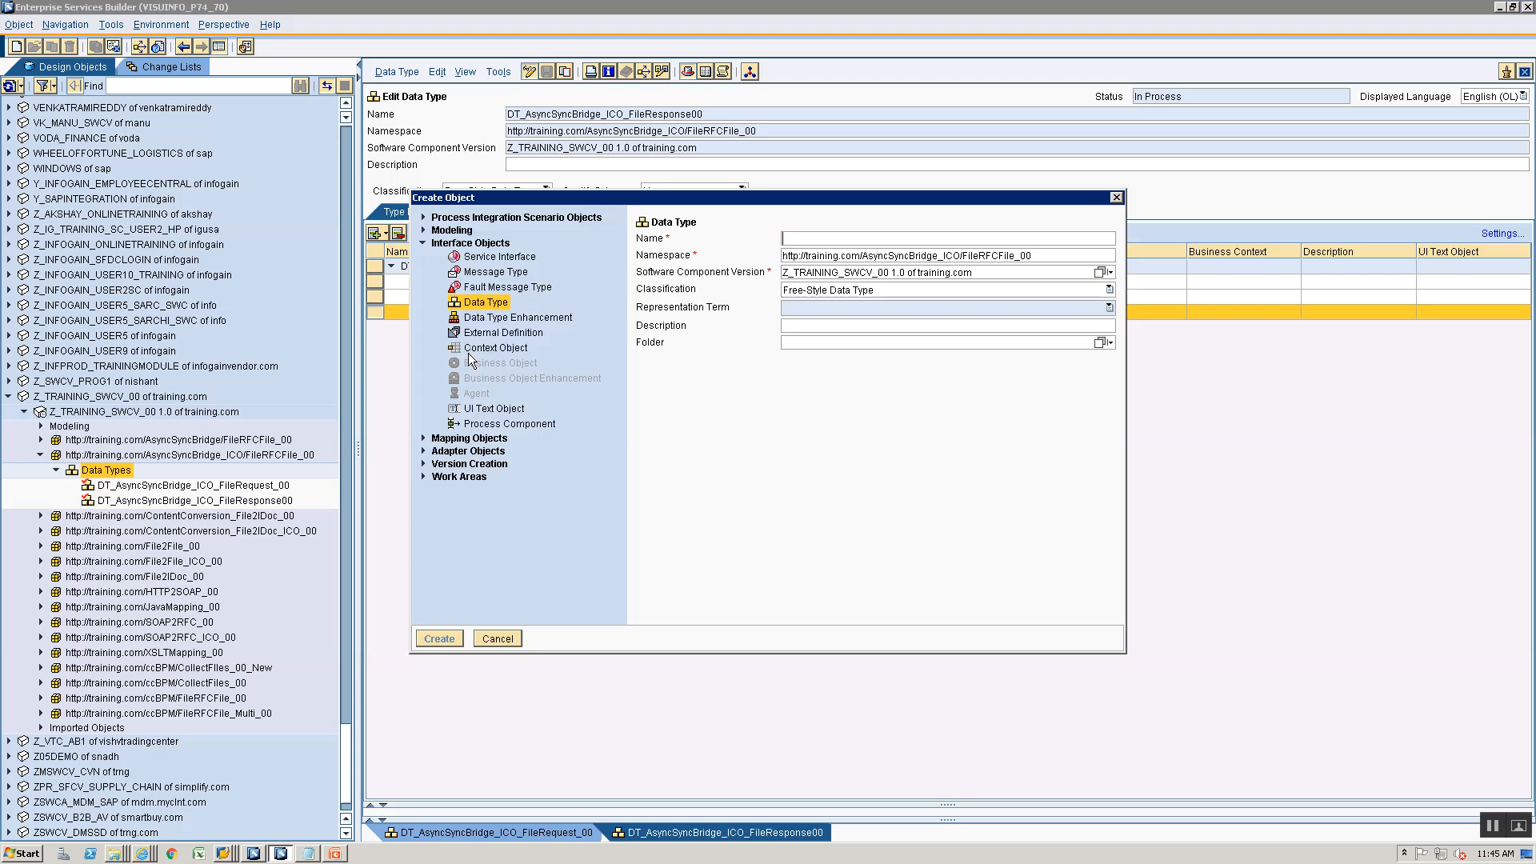
click(494, 287)
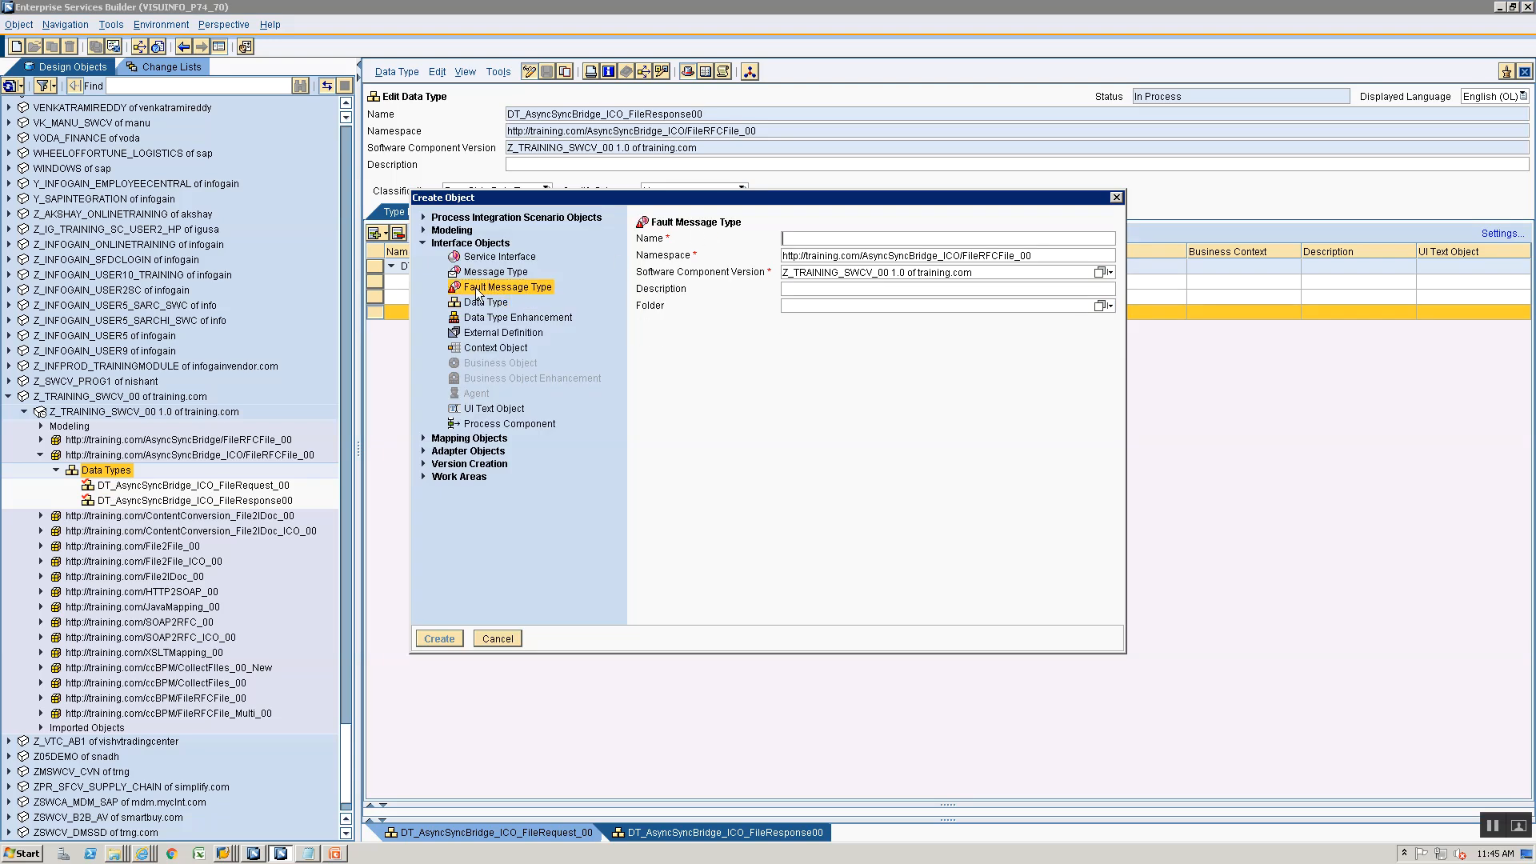
click(485, 274)
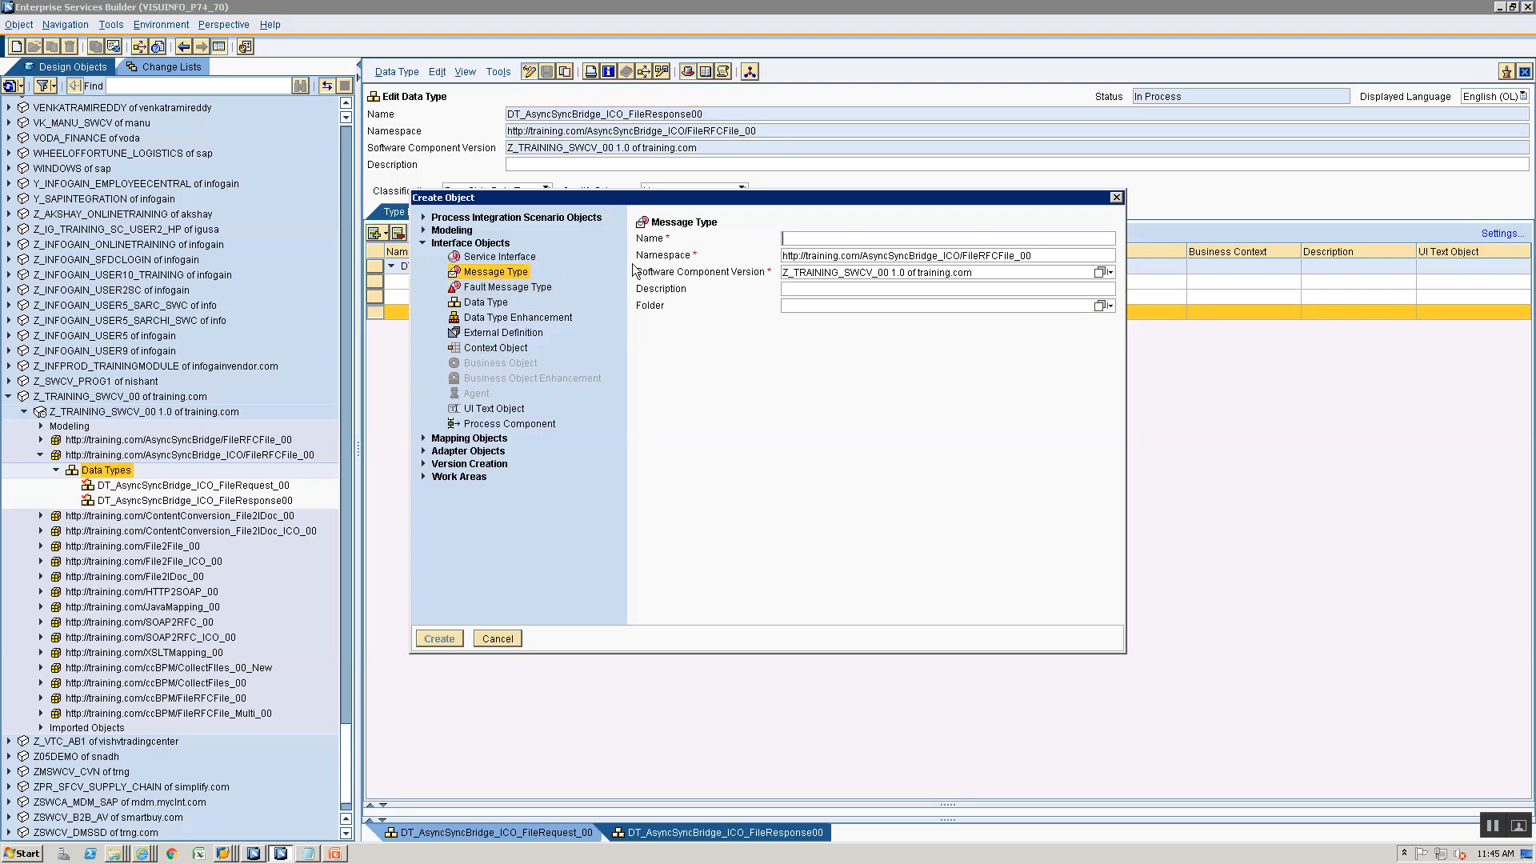
text(MT_F)
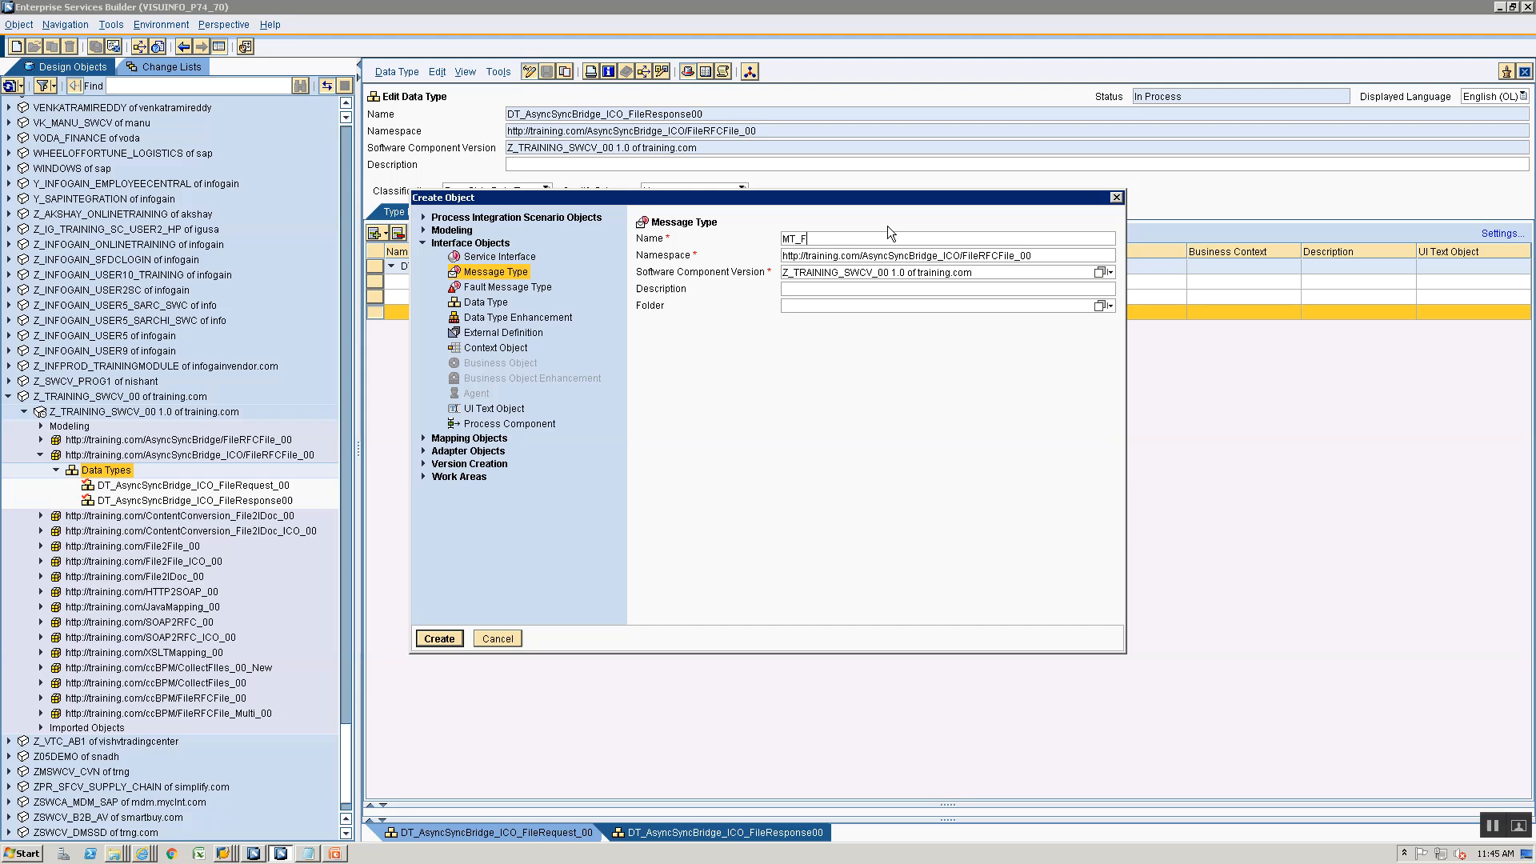
key(BackSpace)
text(AsyncSyncBridge_ICO_)
text(equest_00)
key(ctrl+a)
key(ctrl+c)
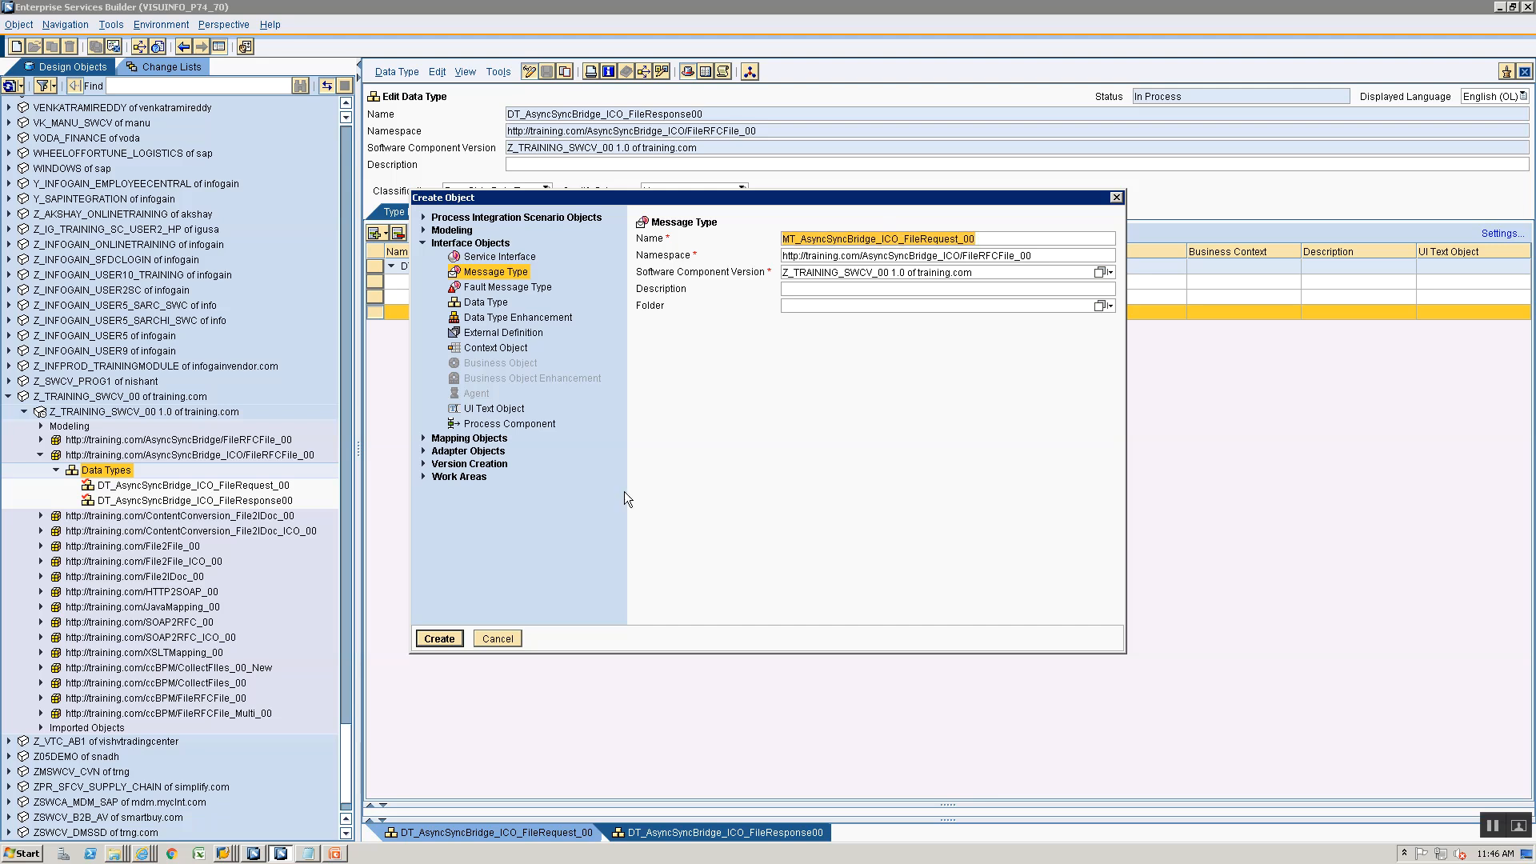
click(427, 645)
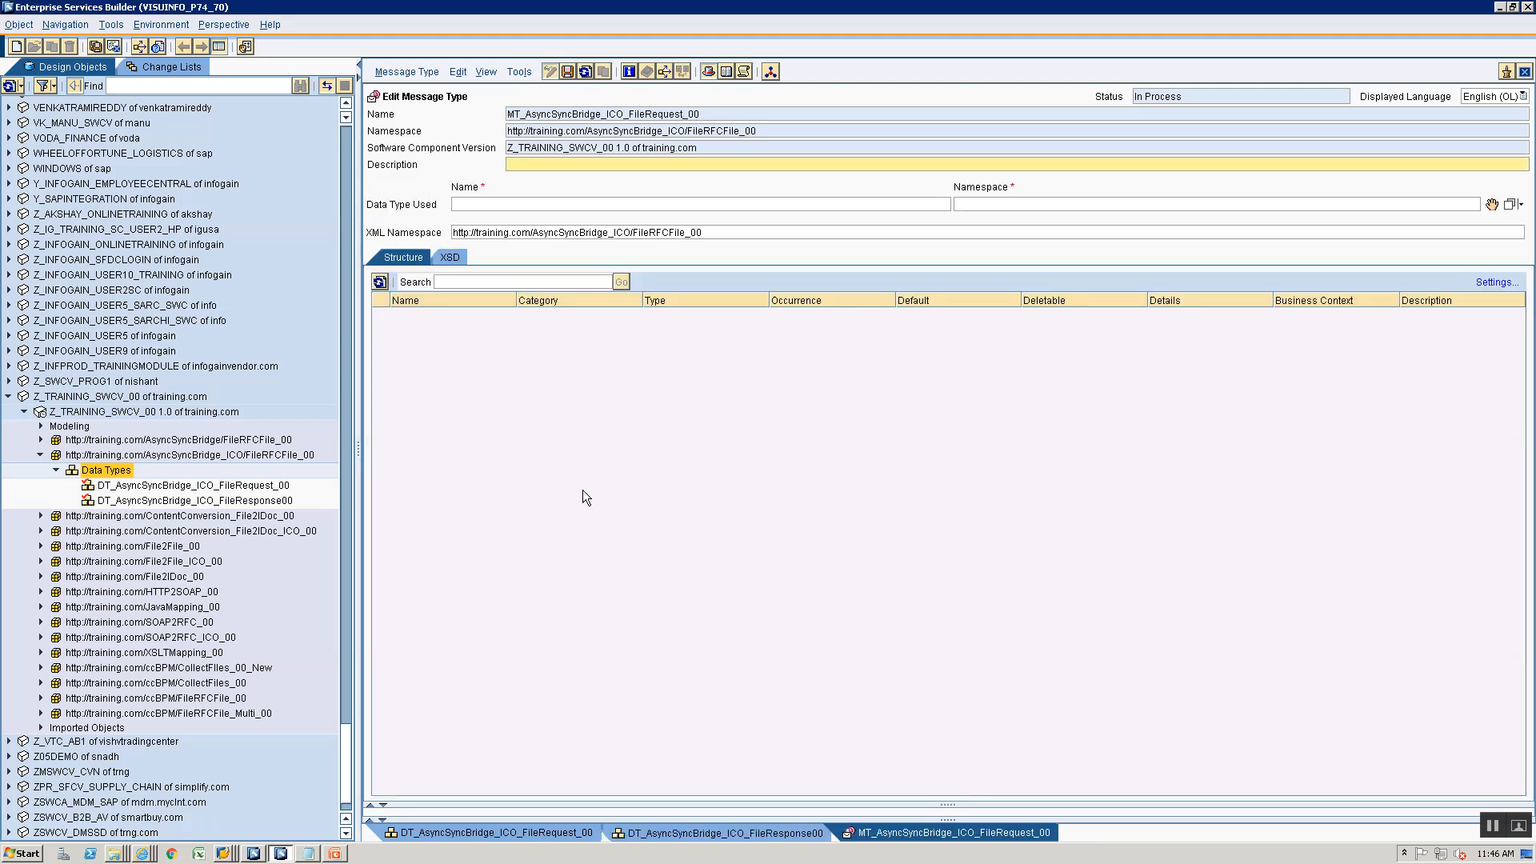
- Assign the data type DT_AsyncSyncBridge_ICO_FileRequest_00 to the request message type and save it
click(110, 489)
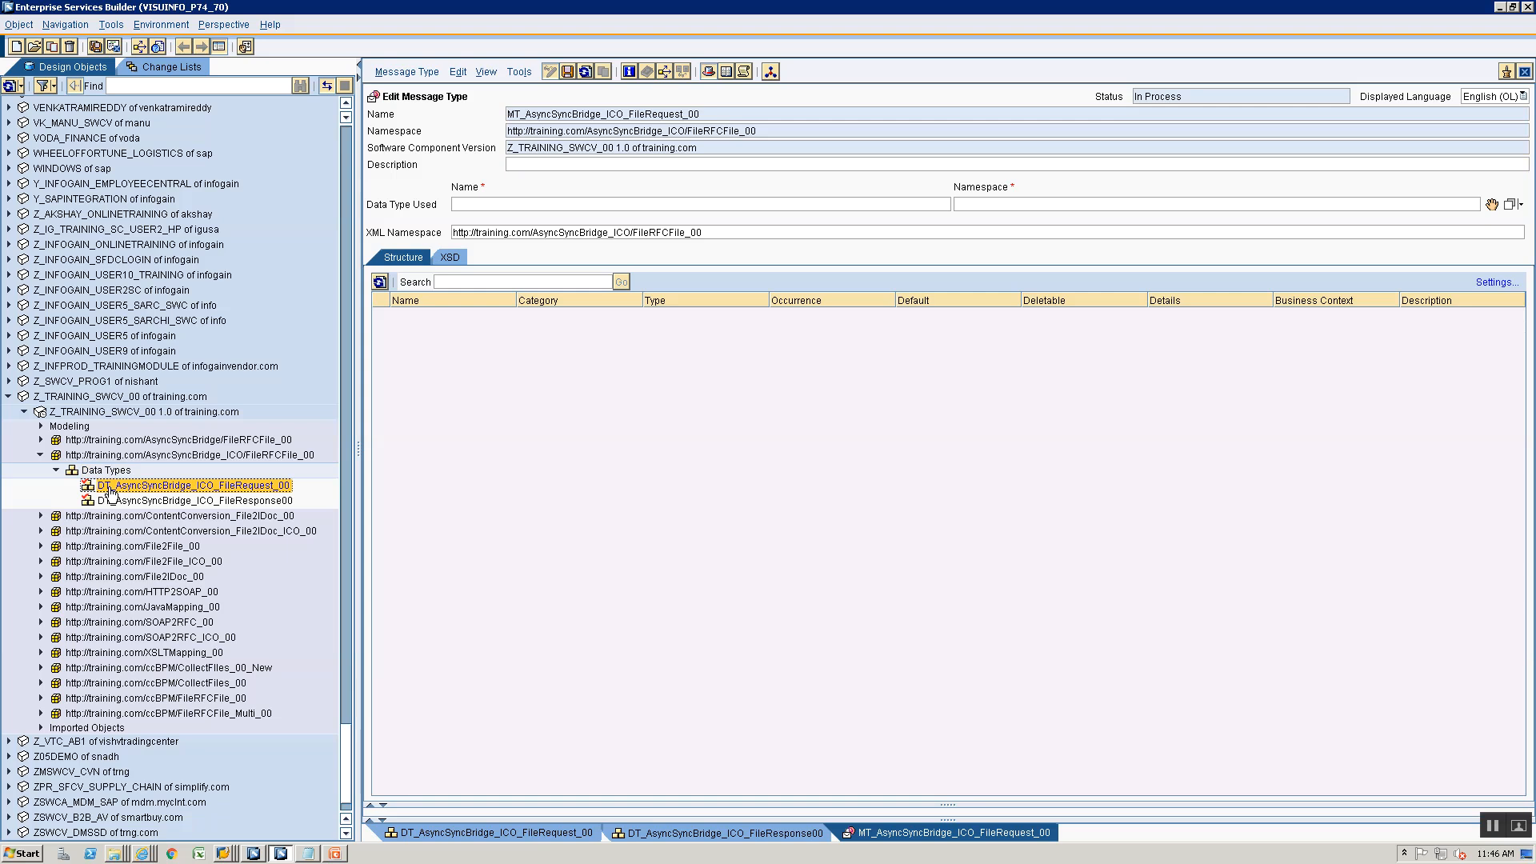
drag(111, 492, 1493, 205)
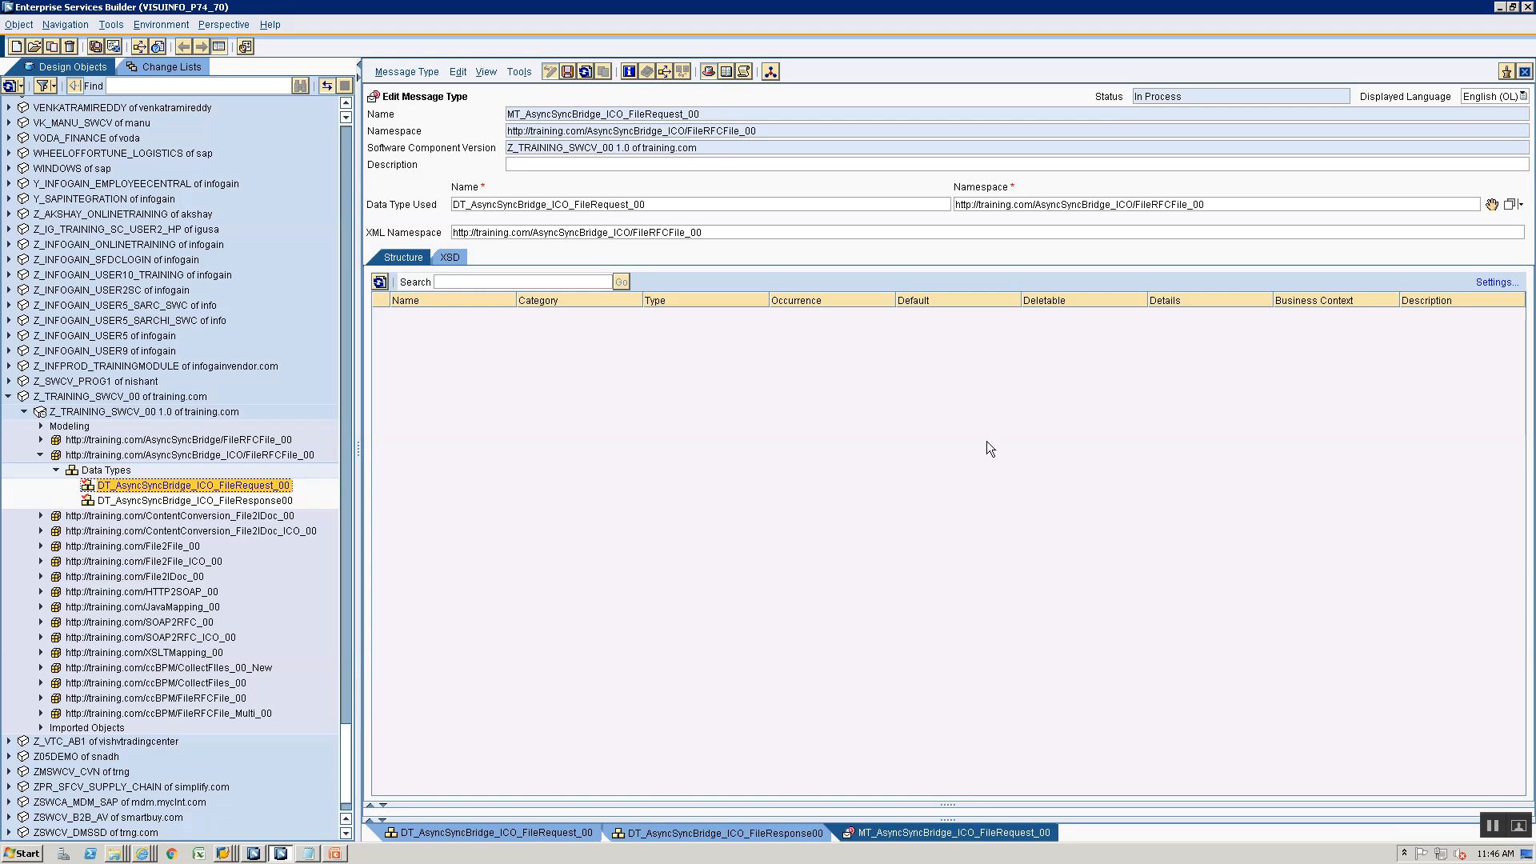
key(ctrl+s)
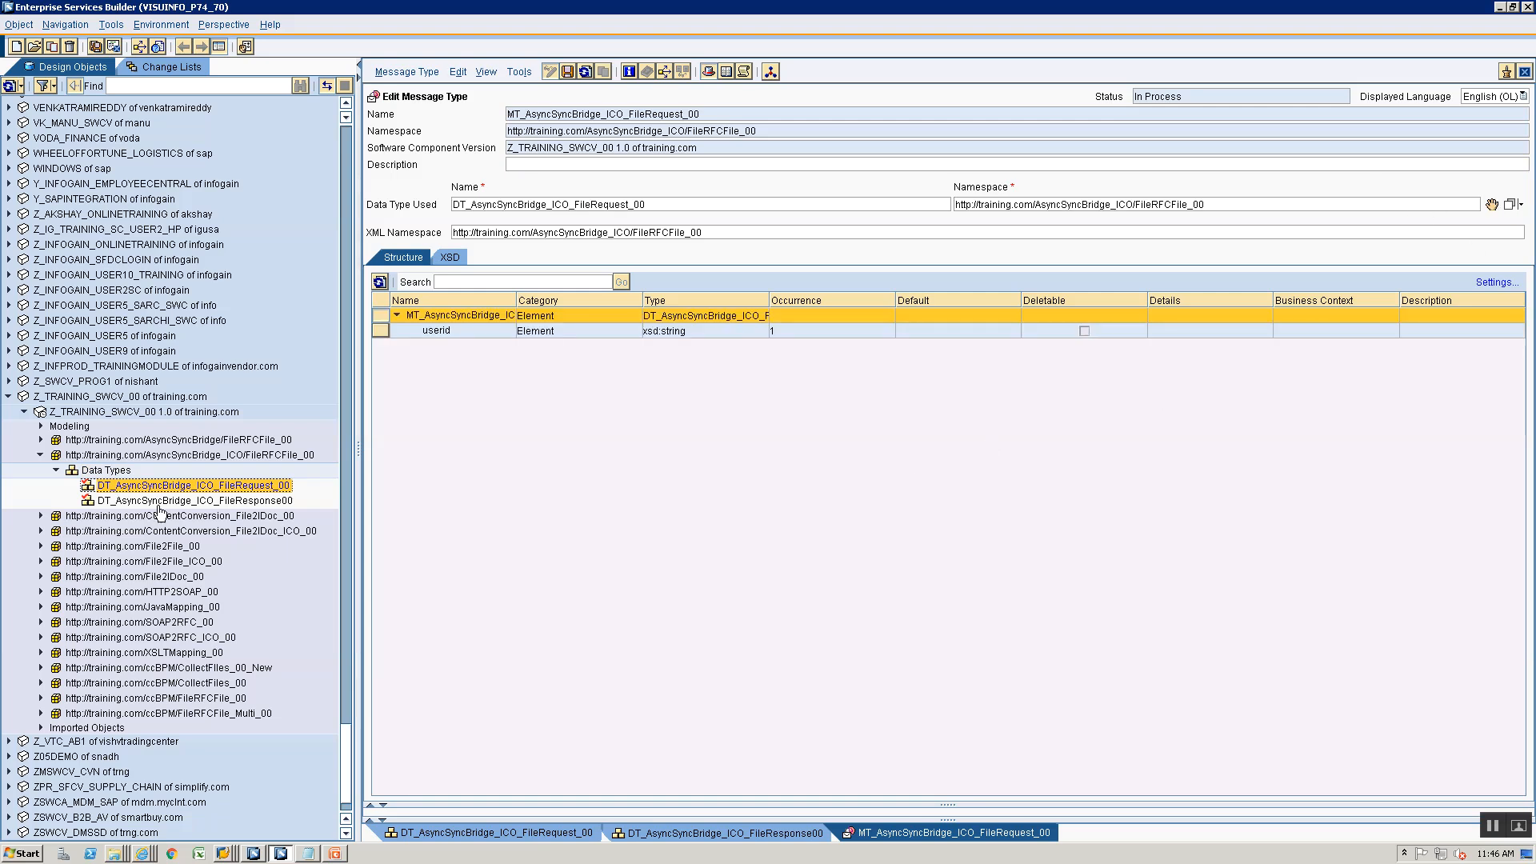
- Create the message type MT_AsyncSyncBridge_ICO_FileResponse_00 in the same namespace, assign it the data type DT_AsyncSyncBridge_ICO_FileResponse00 and save it
click(113, 472)
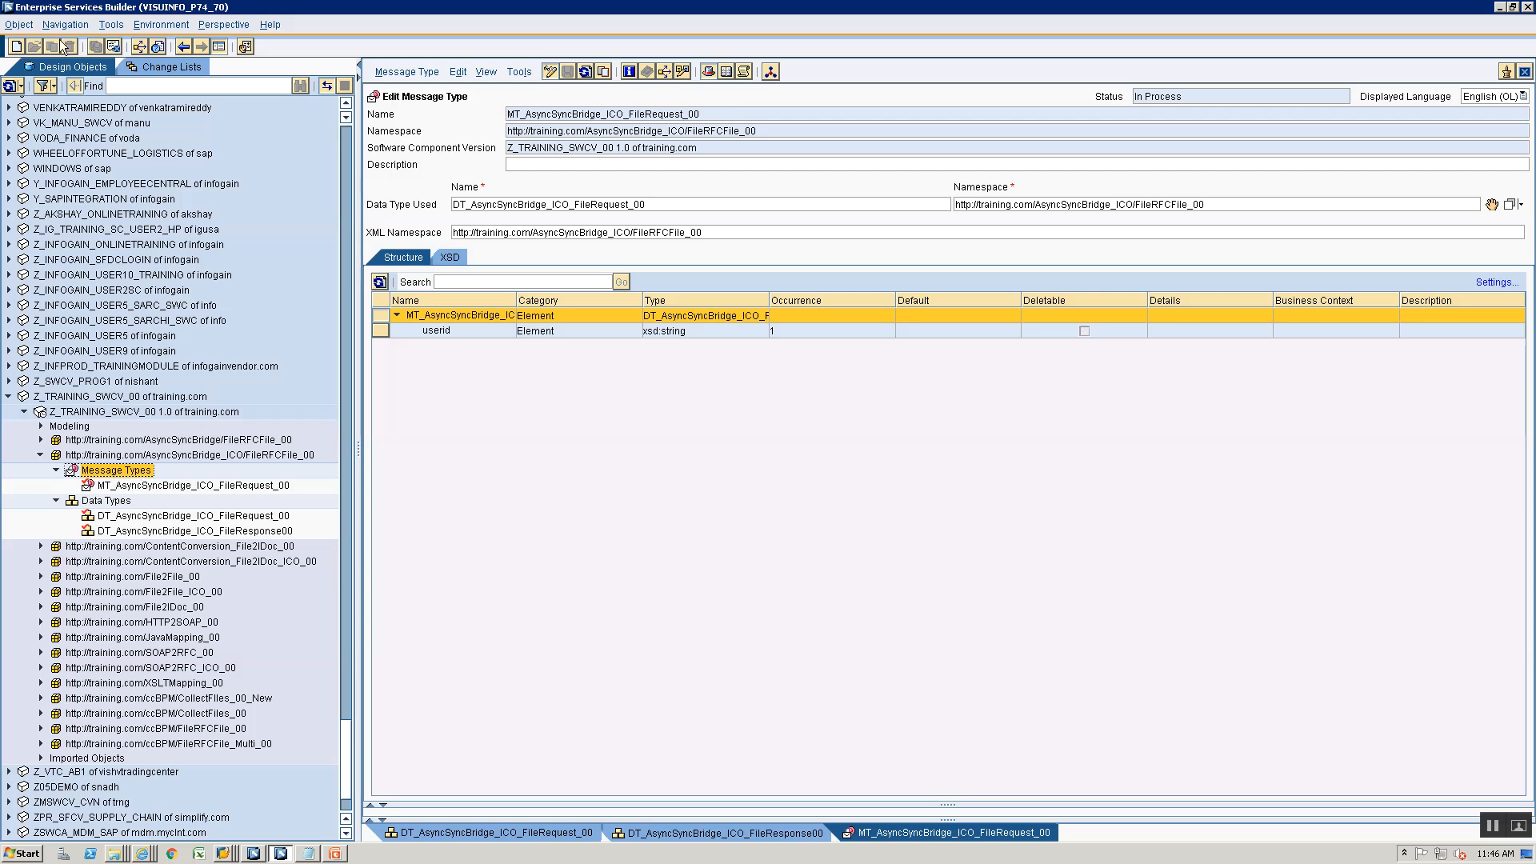
click(17, 46)
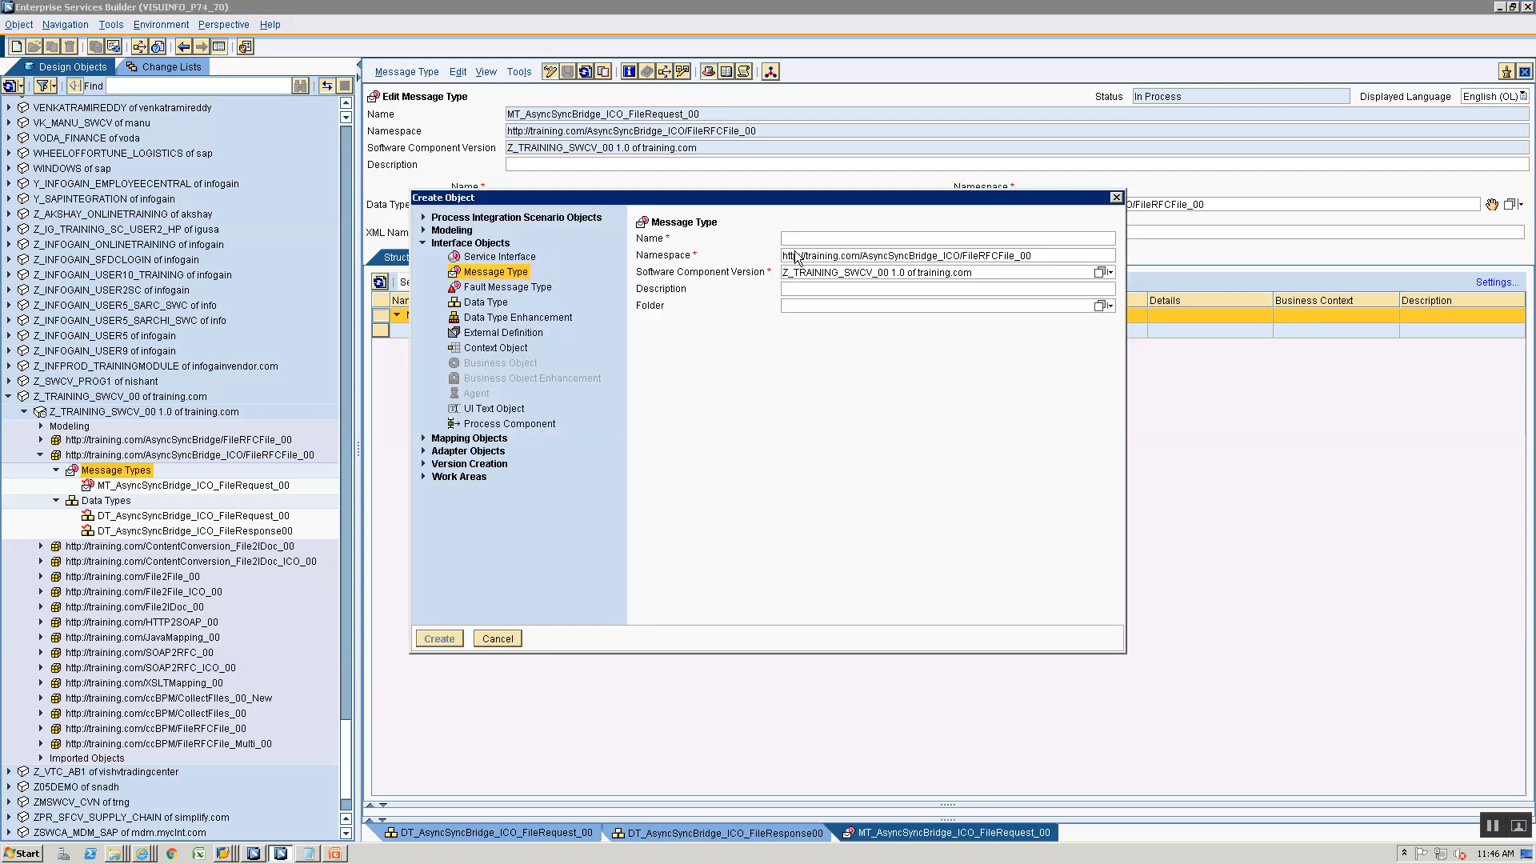
key(ctrl+v)
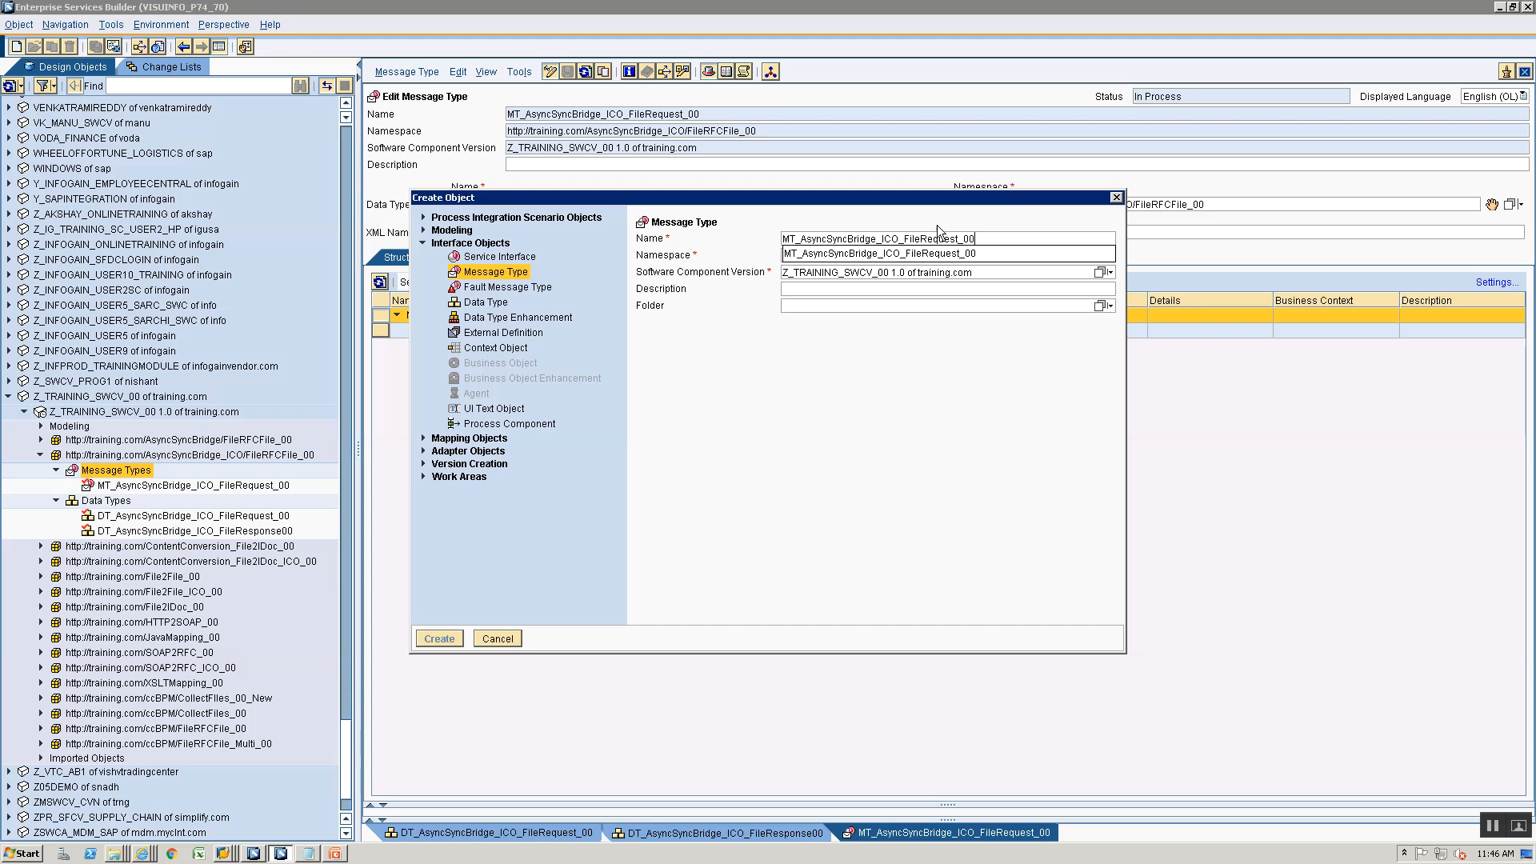
click(958, 235)
key(BackSpace)
key(BackSpace)
key(BackSpace)
key(BackSpace)
key(BackSpace)
key(BackSpace)
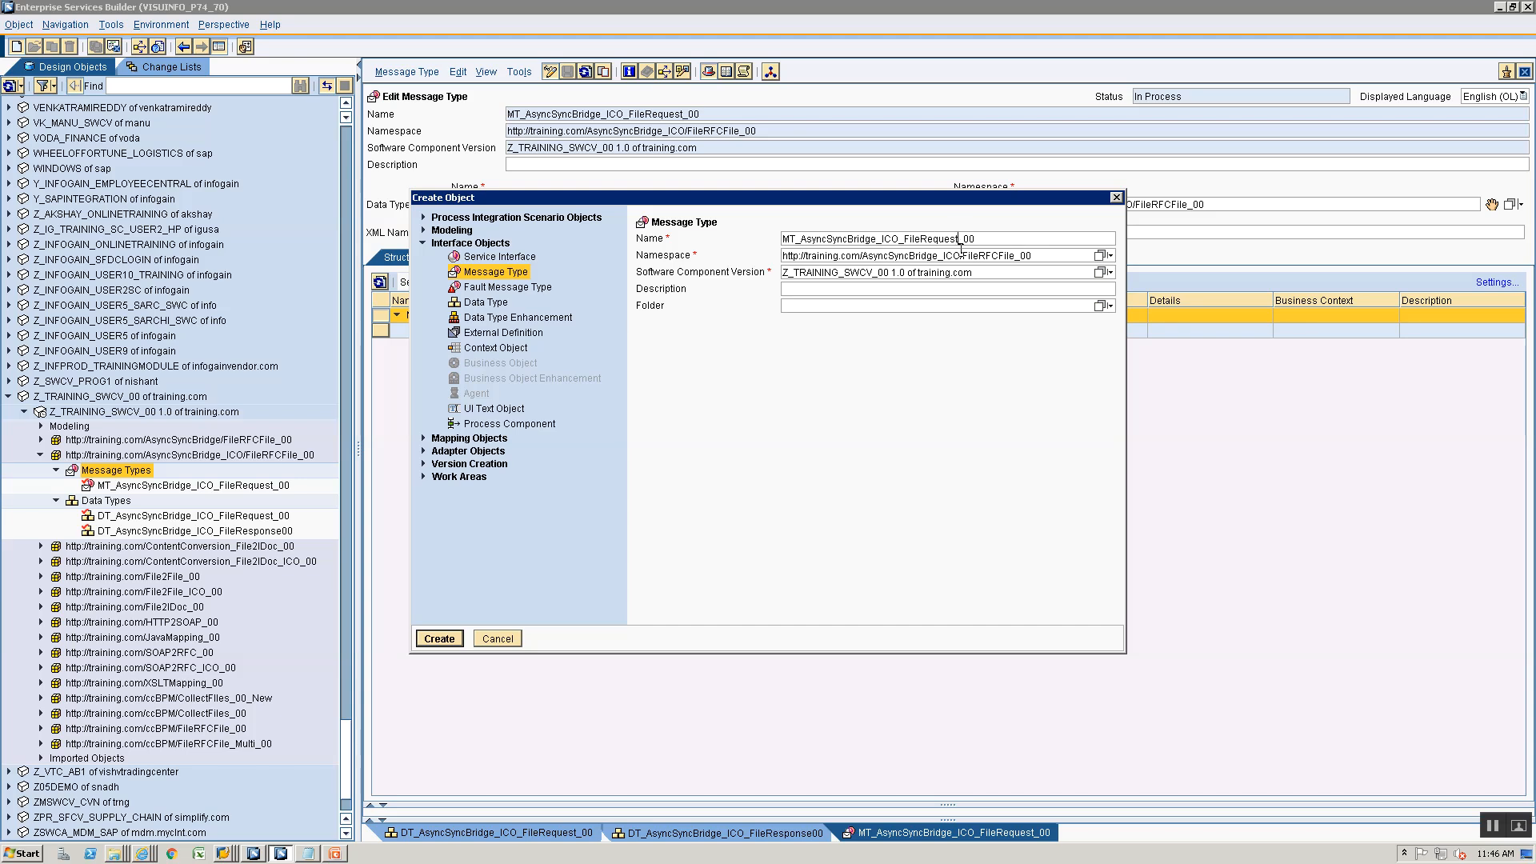
text(esponse)
key(Return)
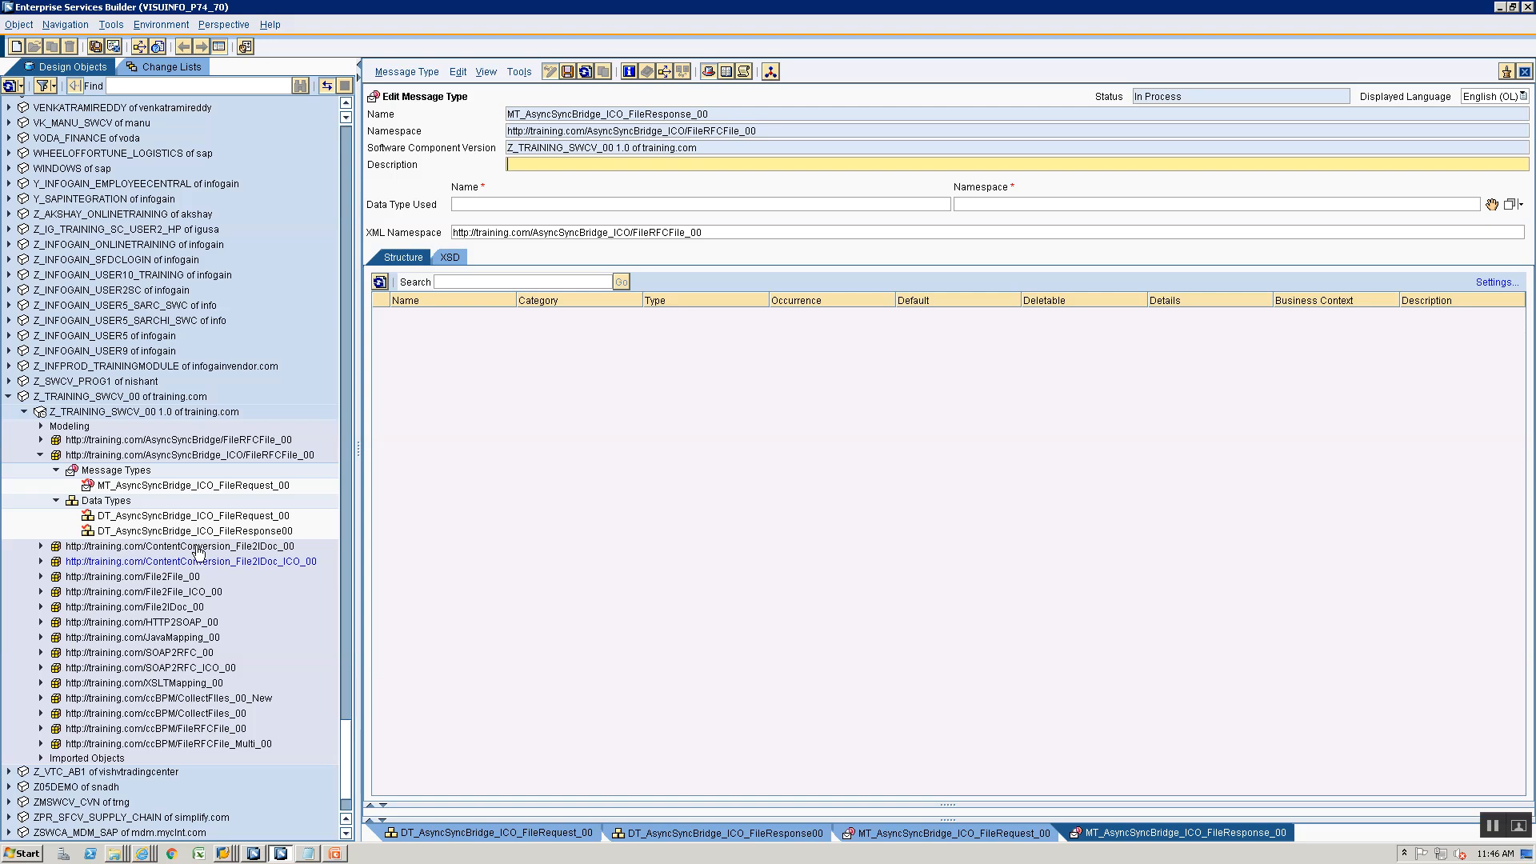
drag(192, 531, 1492, 205)
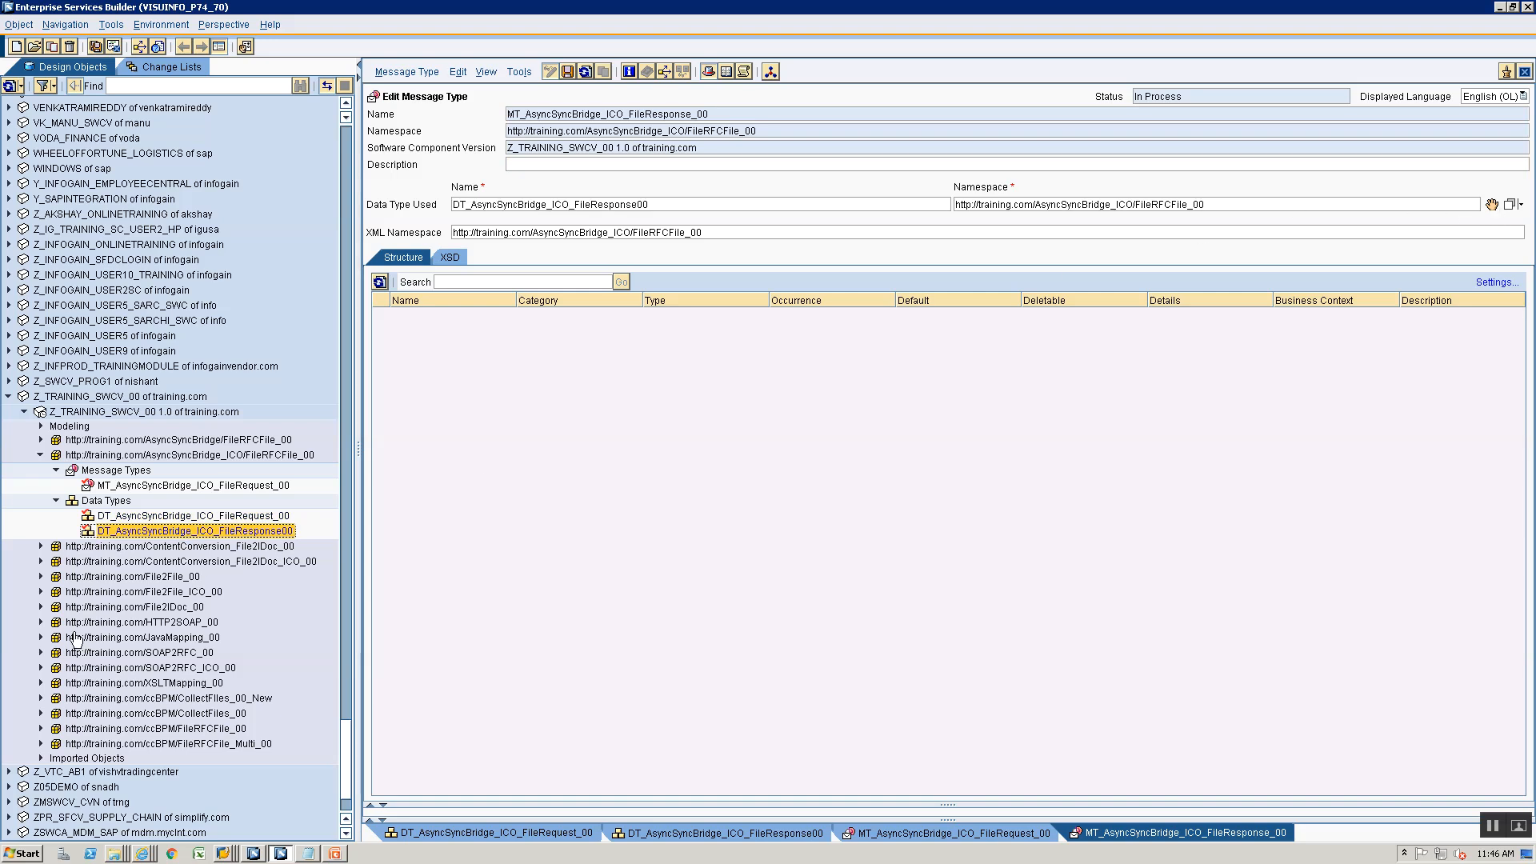
- Check the interface list in the PowerPoint slides, then create the service interface SIOA_AsyncSyncBridge_ICO_FileRequest_00 in the ICO namespace in Enterprise Services Builder
click(105, 470)
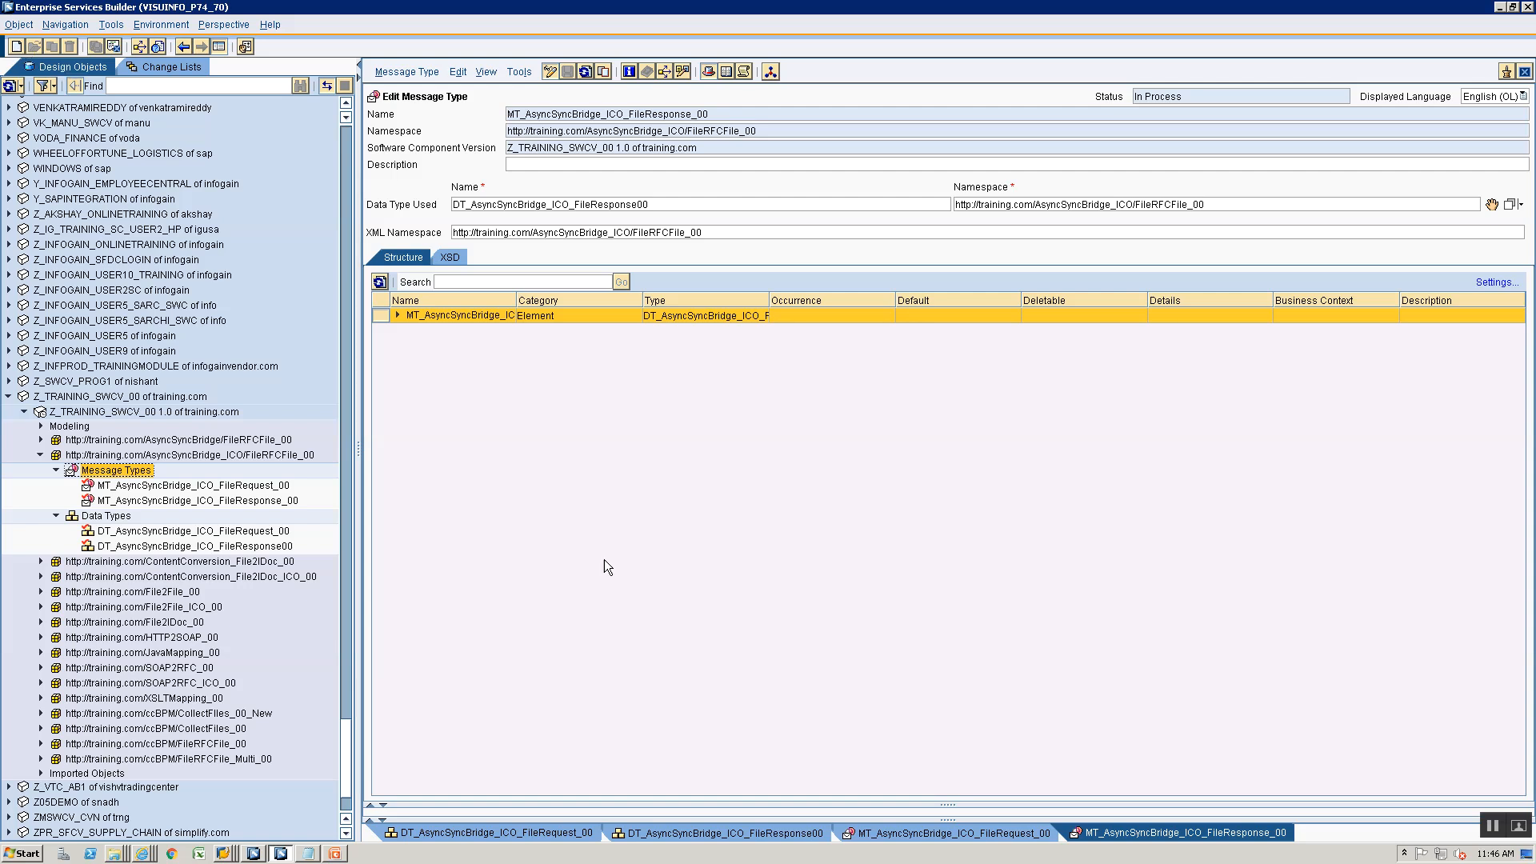
key(alt+Tab)
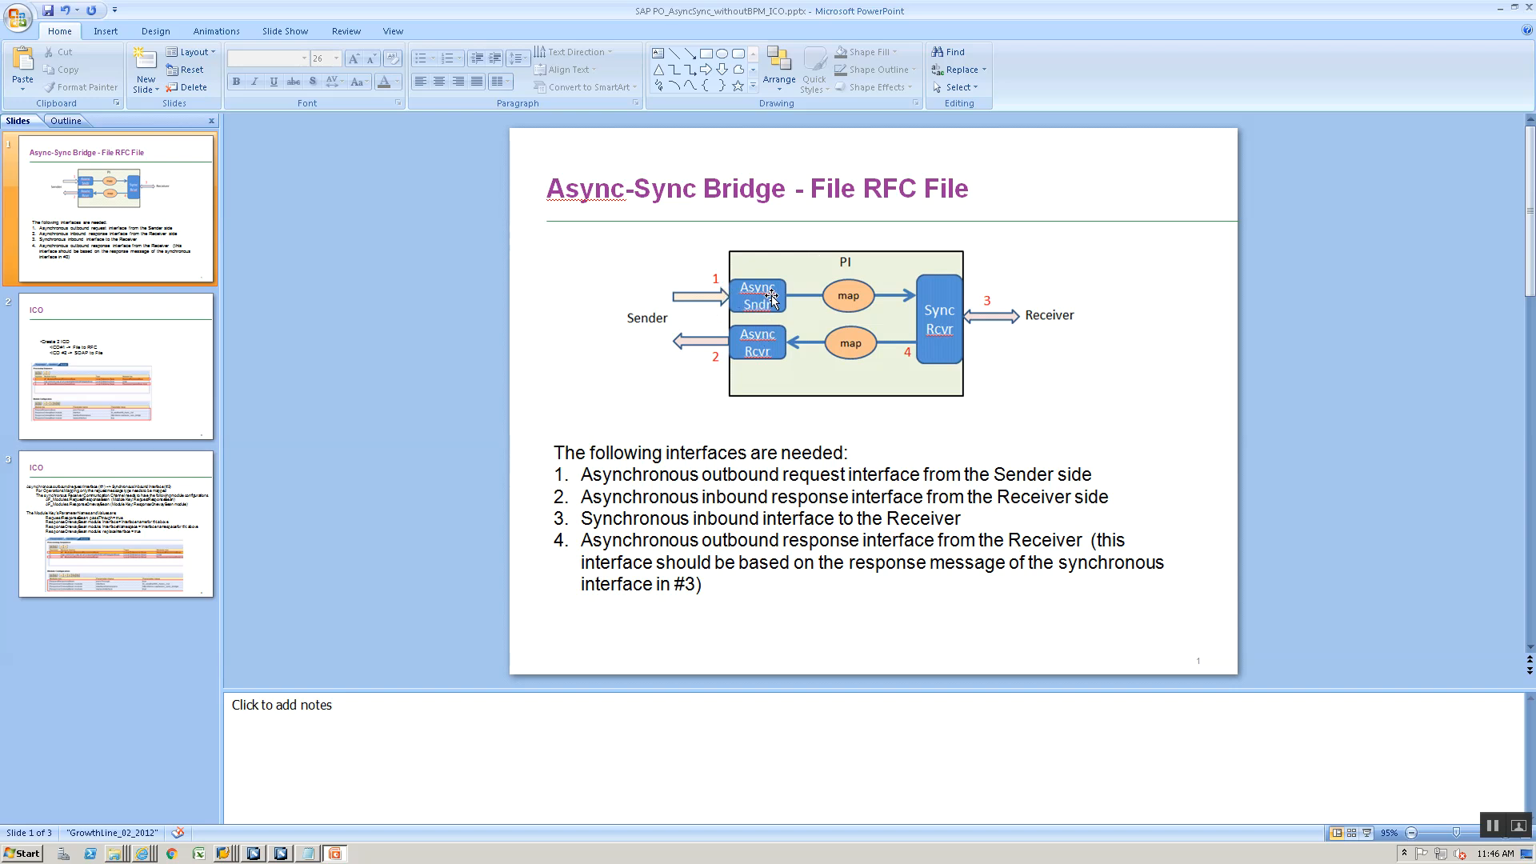
key(alt+Tab)
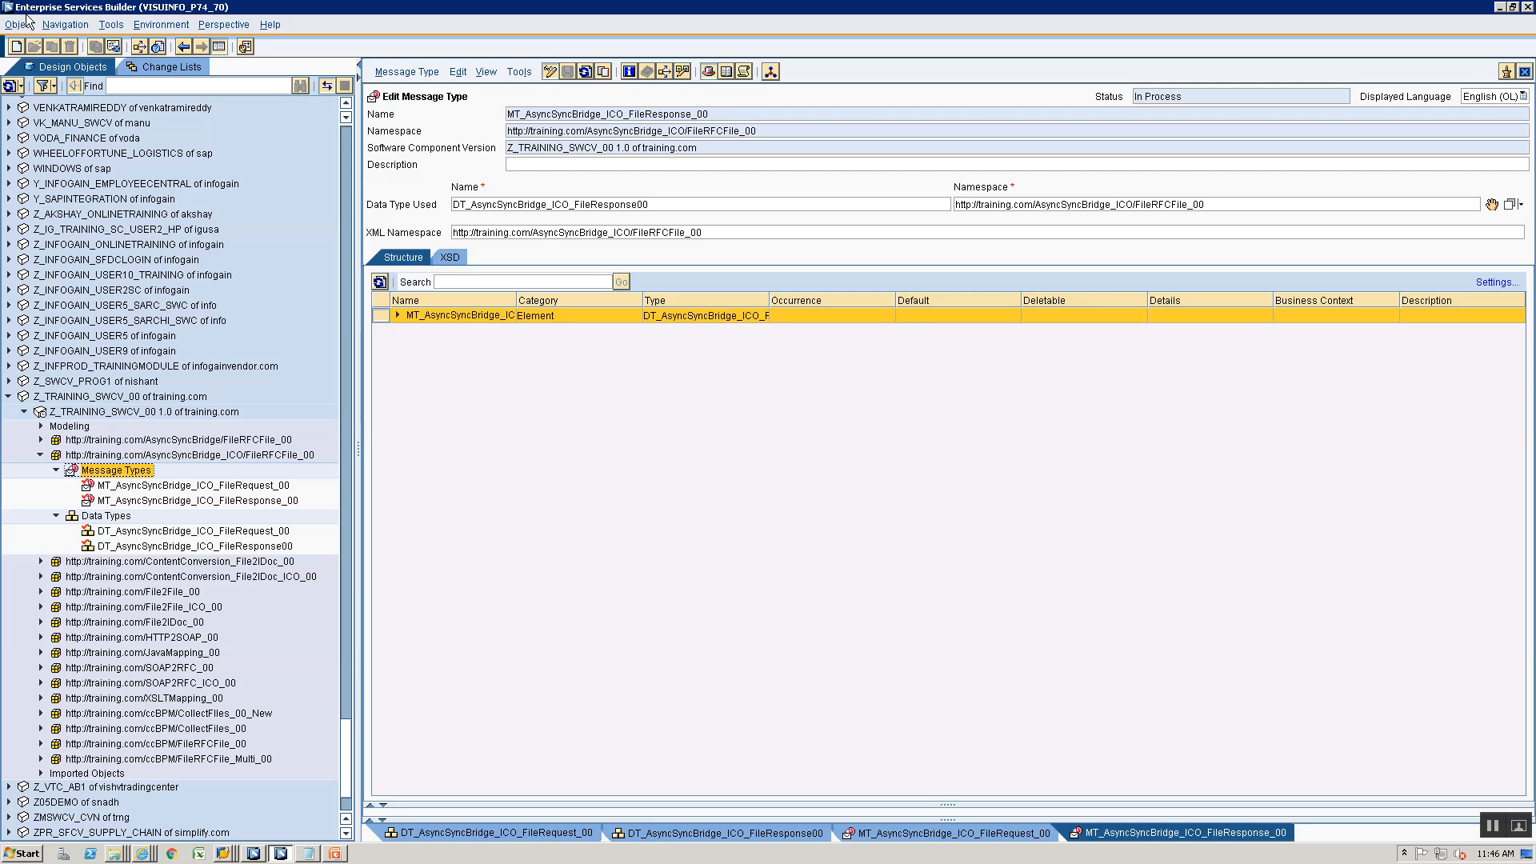
click(16, 45)
click(482, 258)
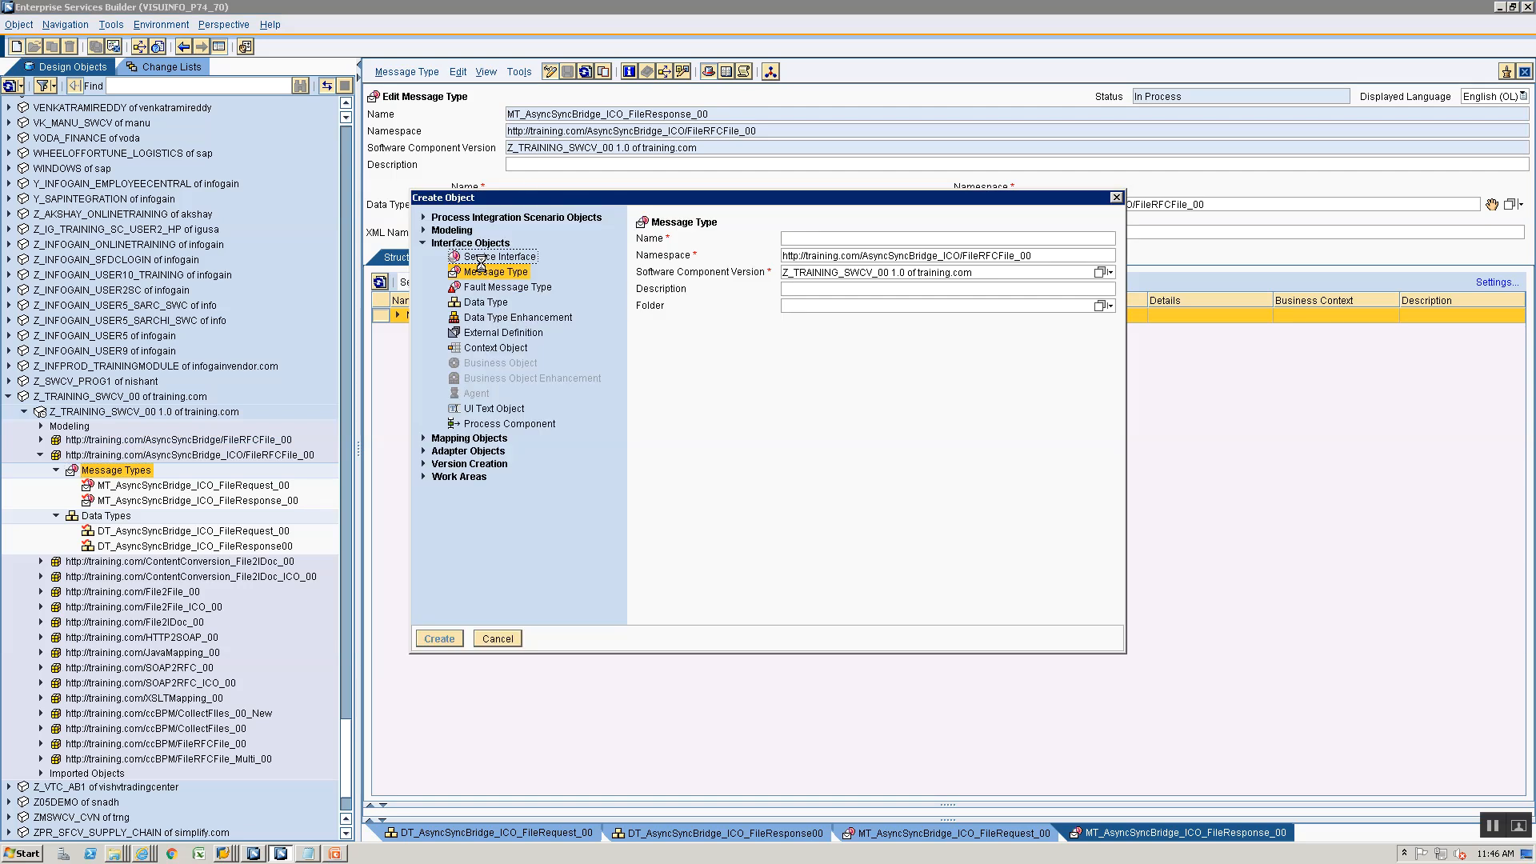
text(SIO)
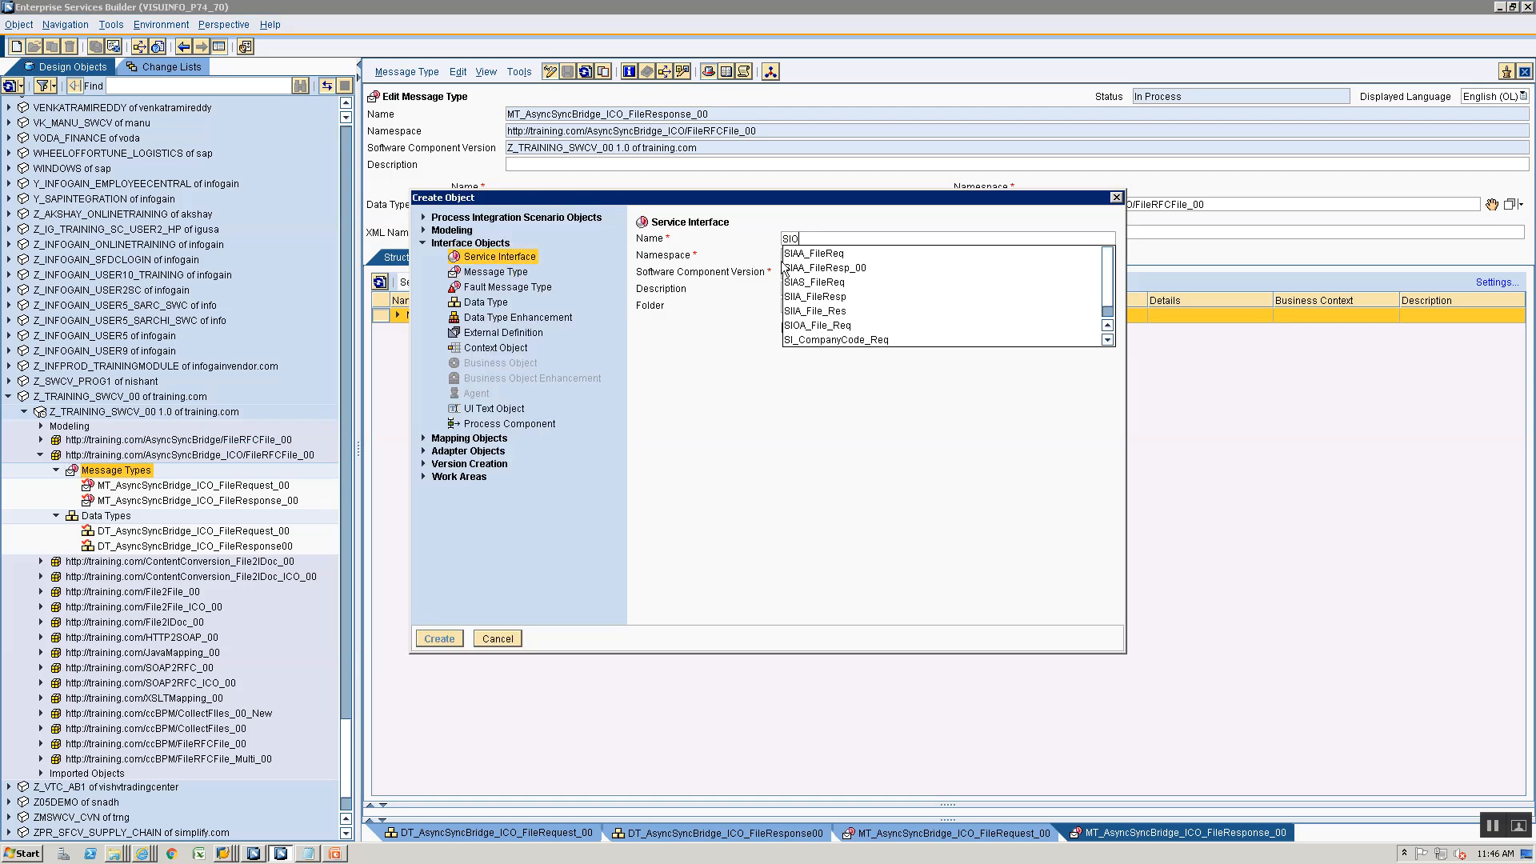
text(A_F)
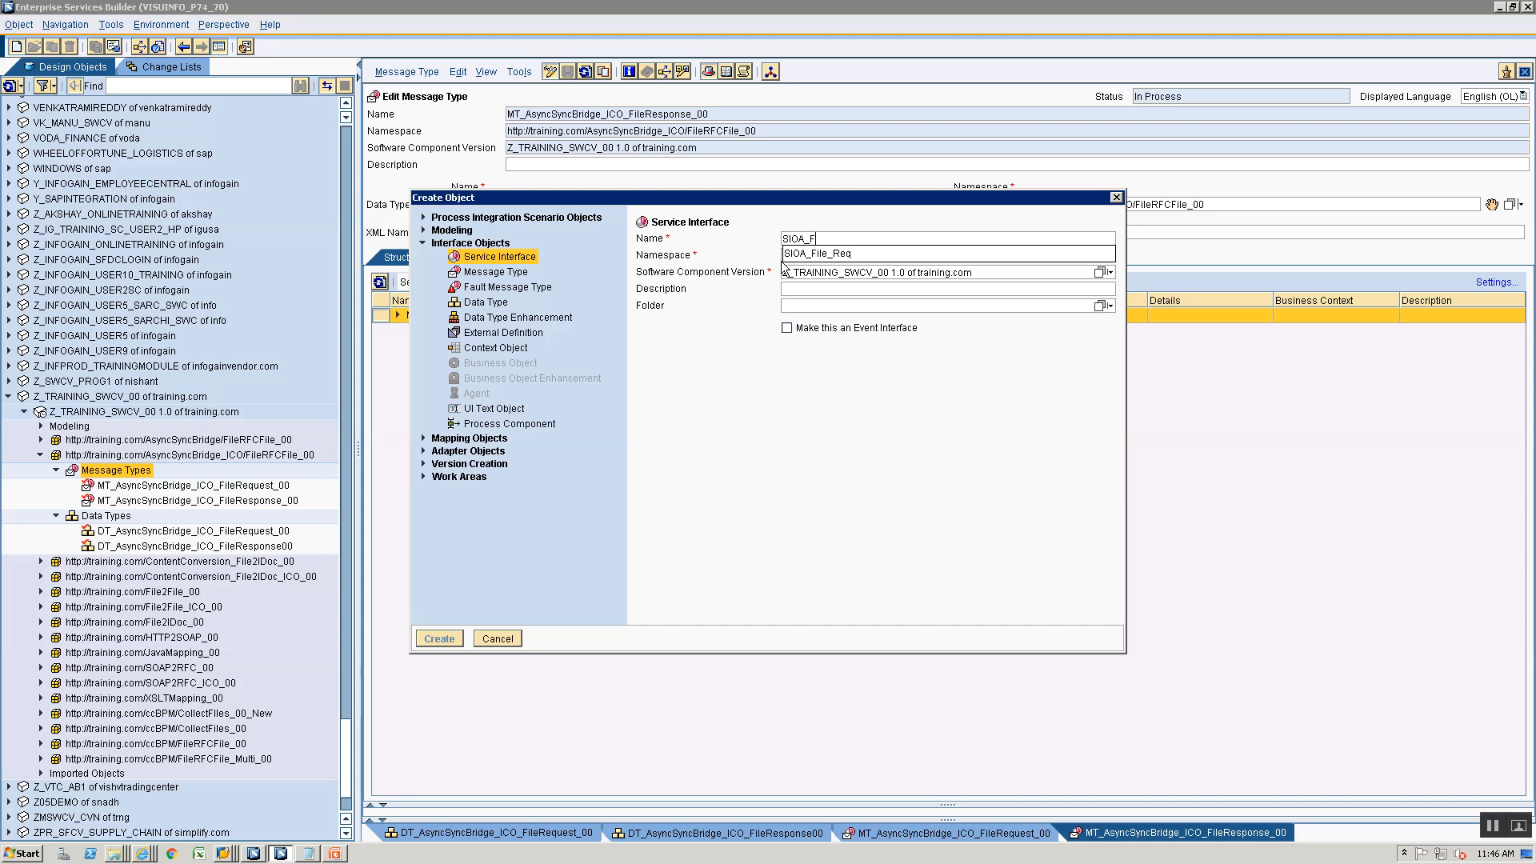
key(BackSpace)
text(AsyncS)
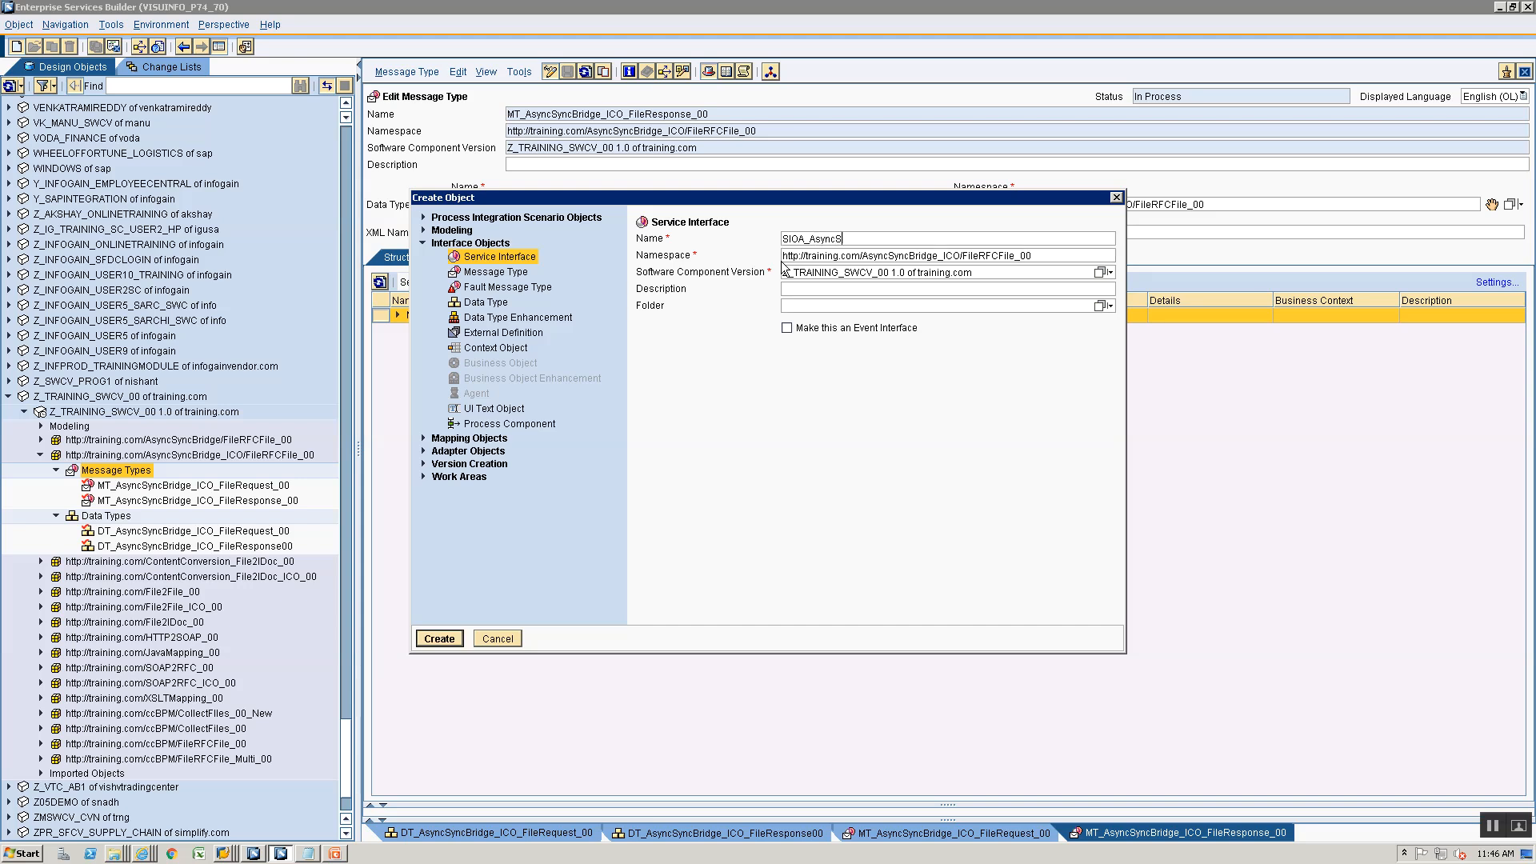
text(ridge_ICO_FileRequest_00)
key(Return)
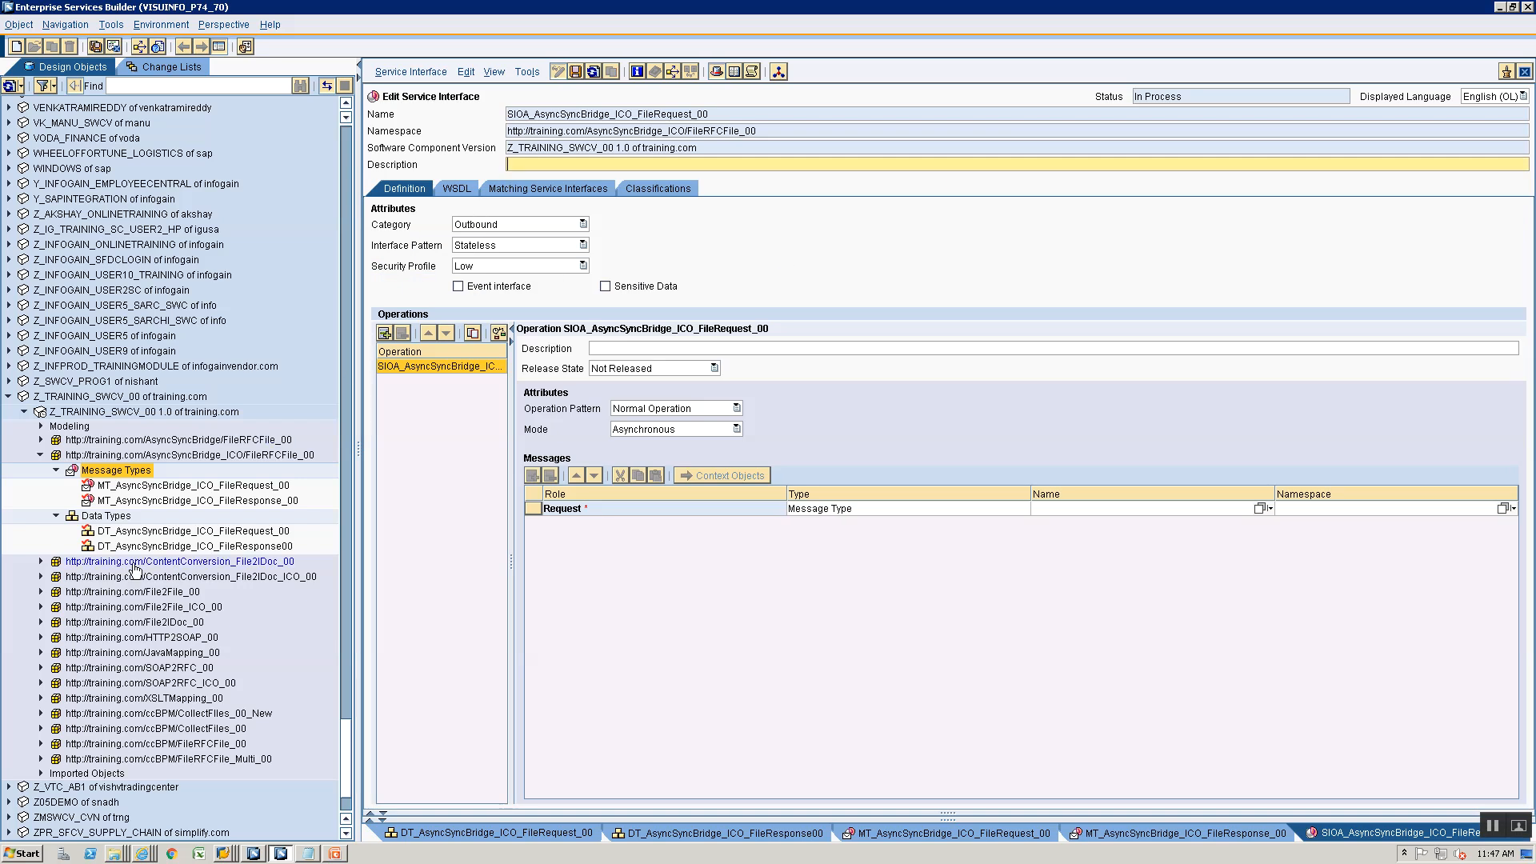
- Assign the message type MT_AsyncSyncBridge_ICO_FileRequest_00 to the outbound file request interface's Request role and save the interface
drag(157, 490, 155, 485)
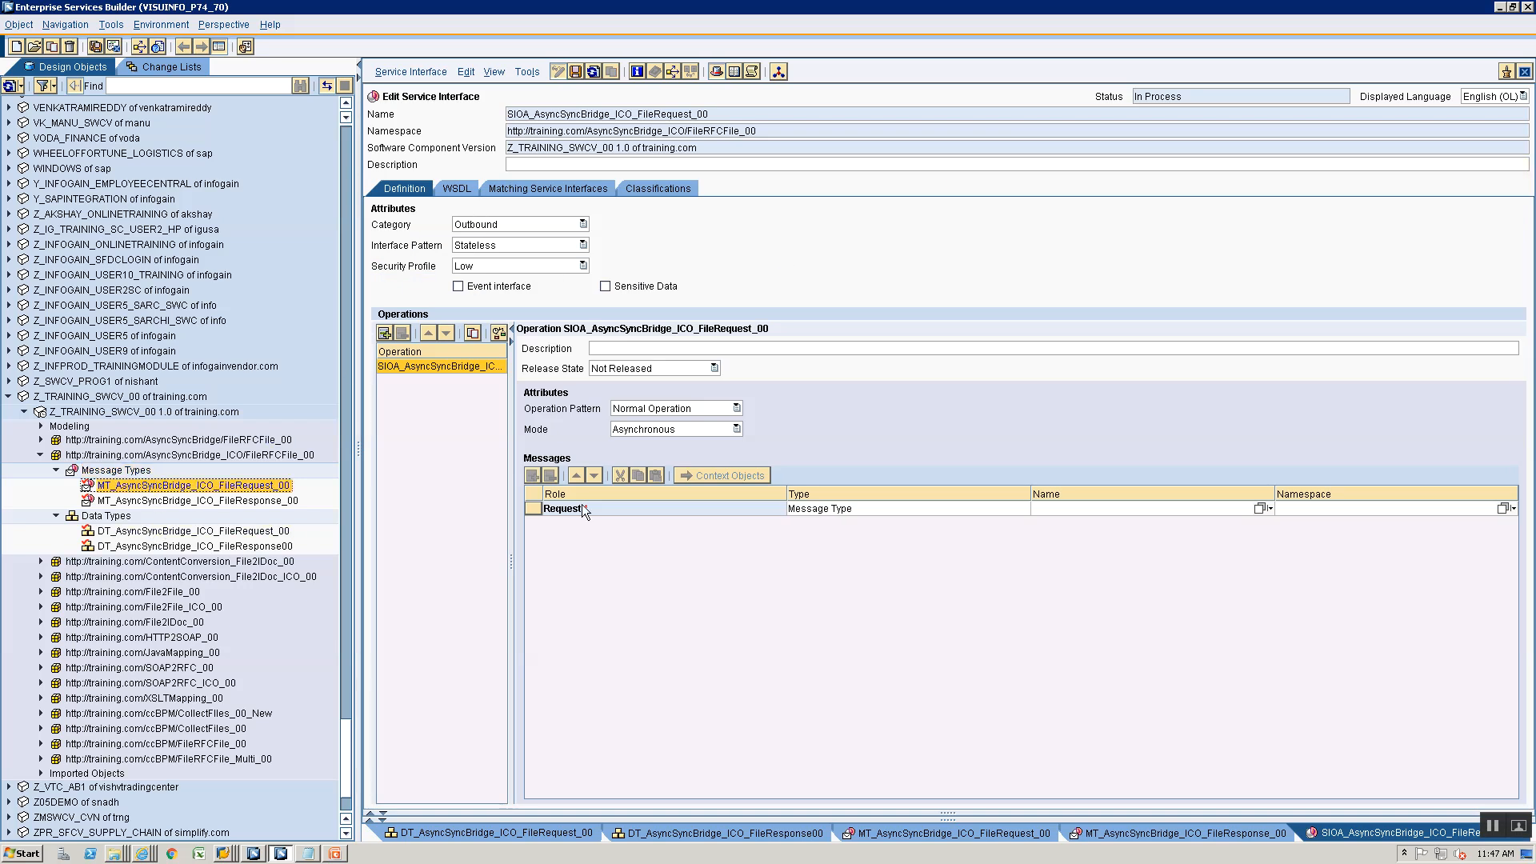
drag(583, 509, 851, 500)
click(1525, 71)
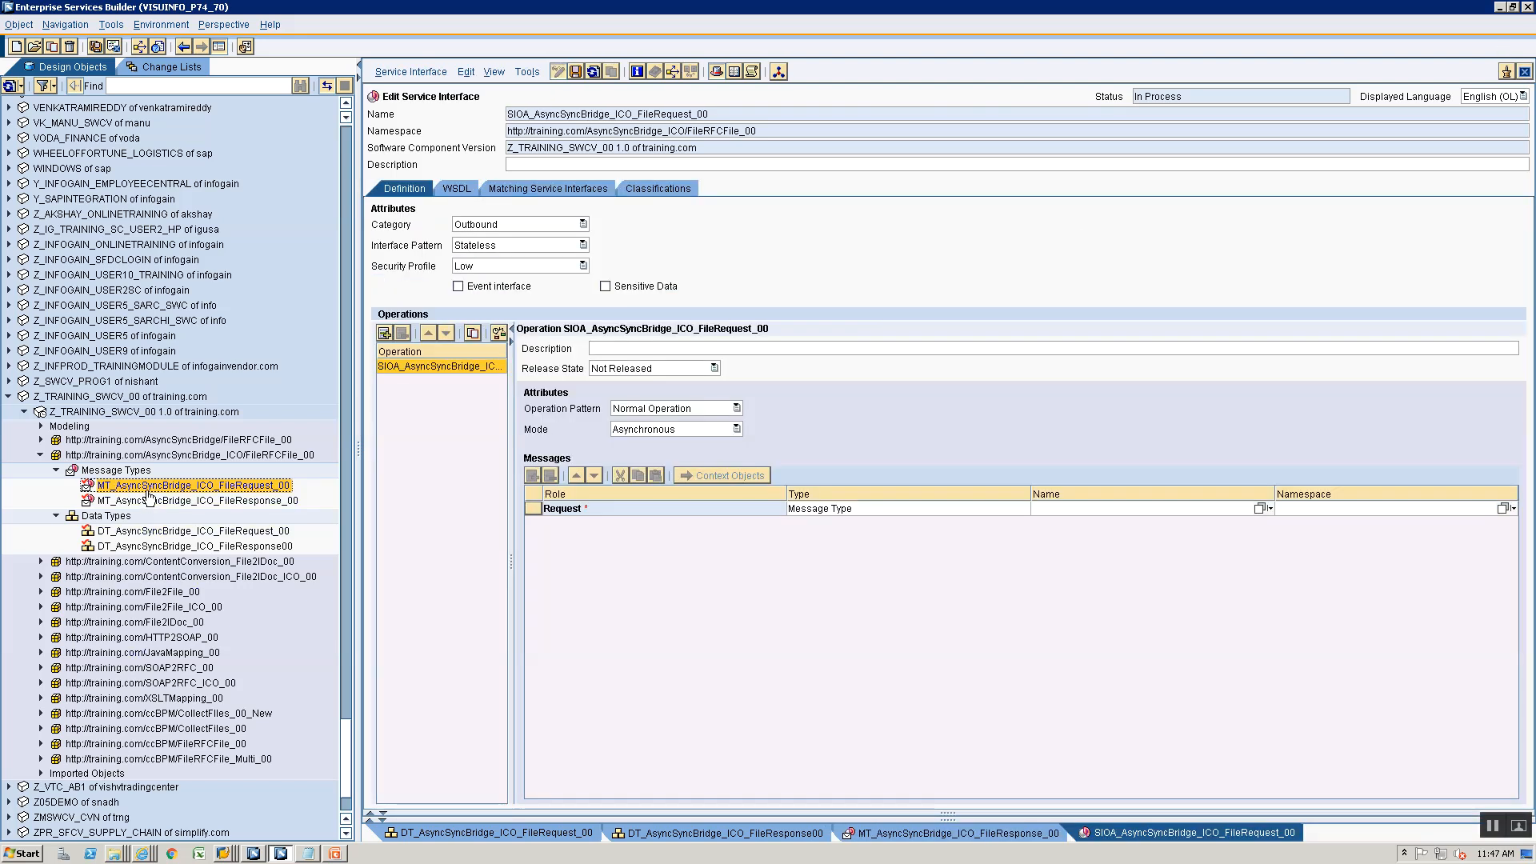
drag(149, 488, 1113, 511)
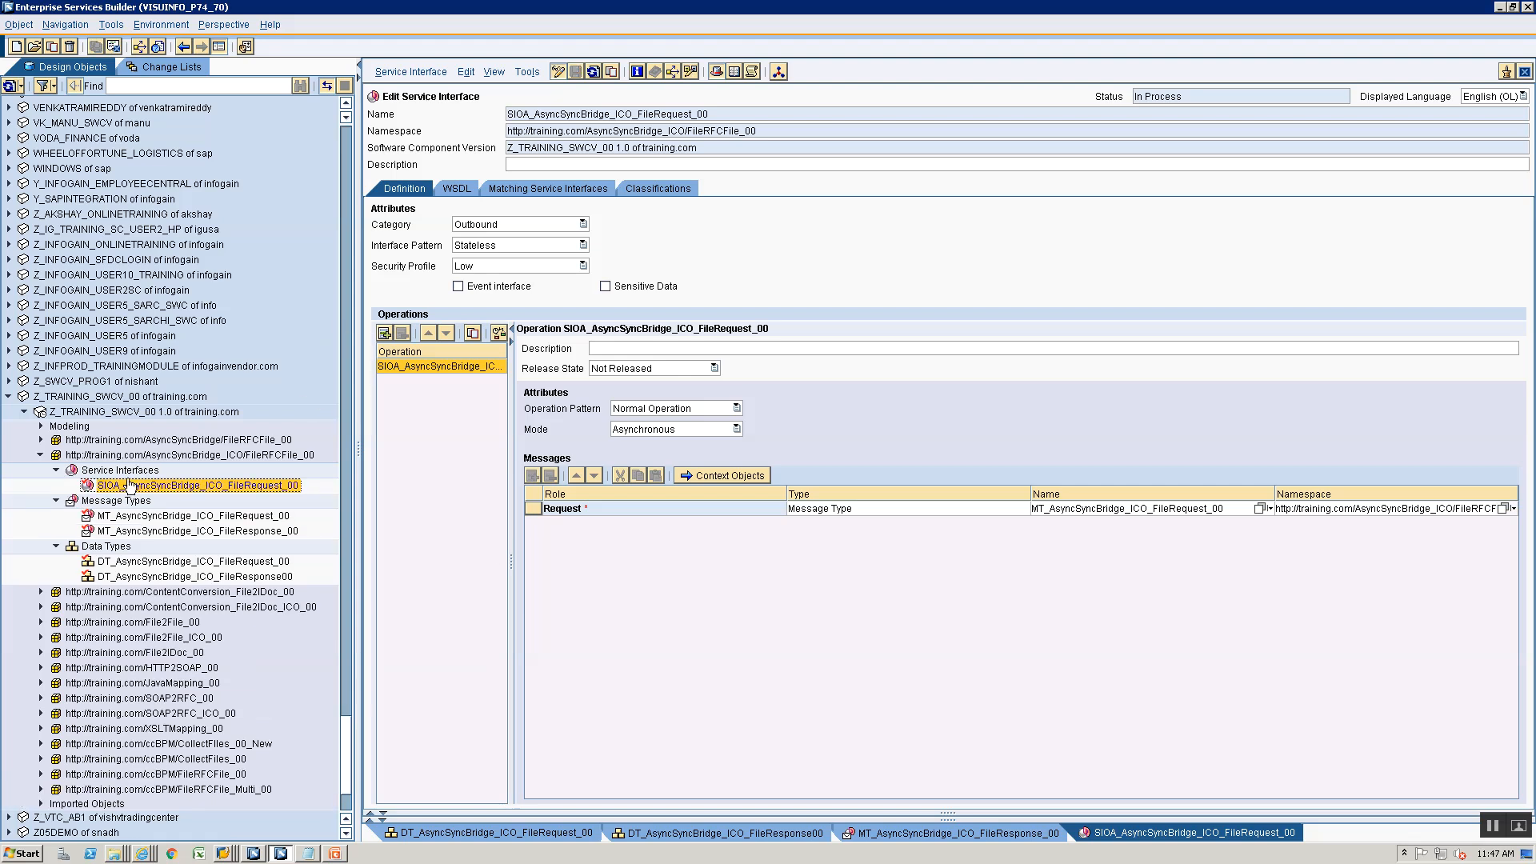
- Check the interface list in the PowerPoint slides, then create the service interface SIIA_AsyncSyncBridge_ICO_FileResponse_00 in the ICO namespace in Enterprise Services Builder
key(alt+Tab)
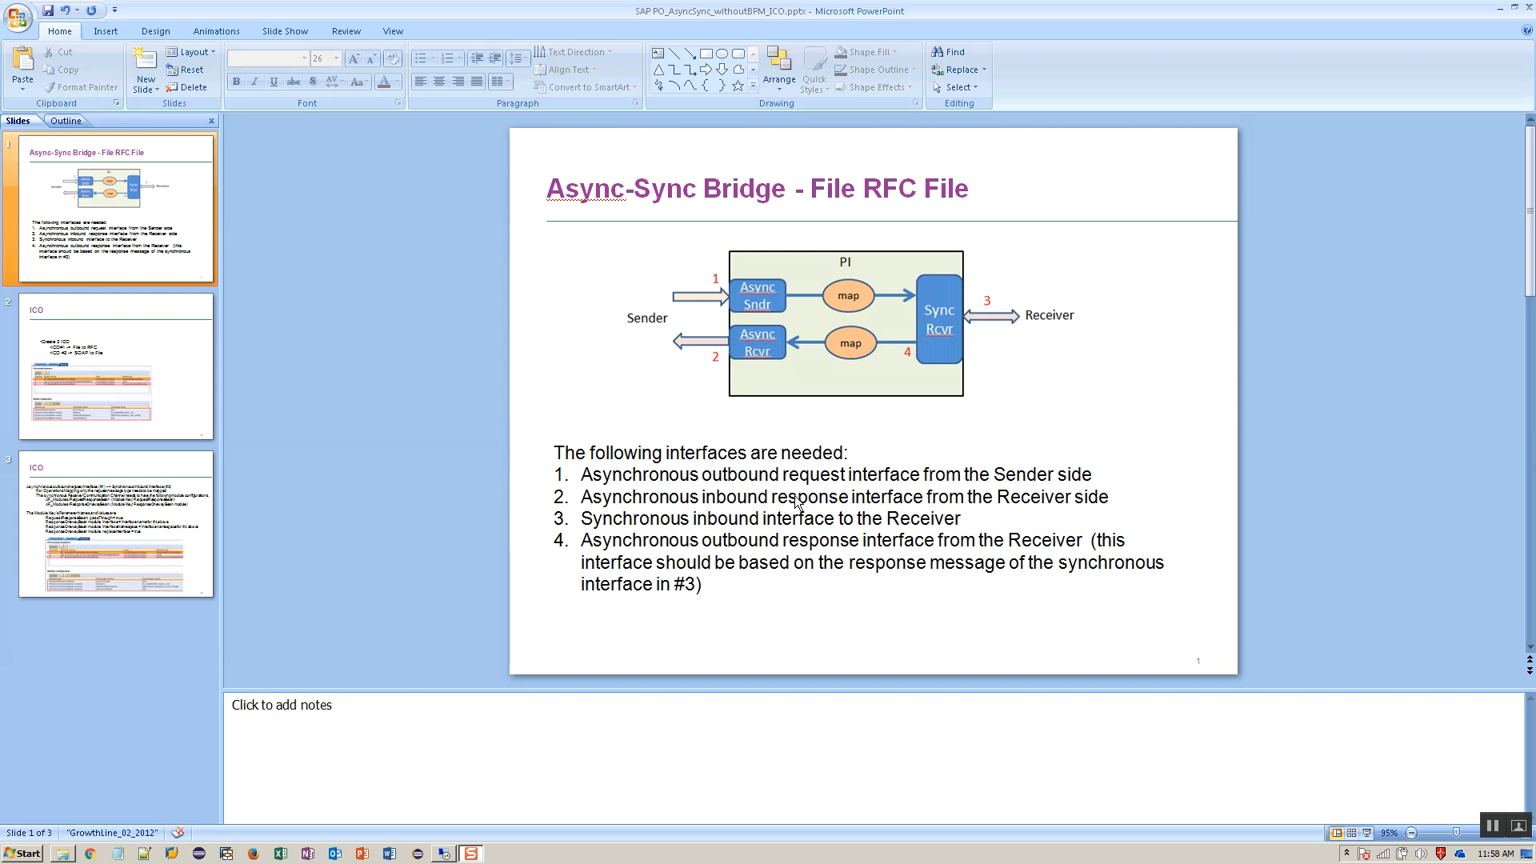
click(451, 857)
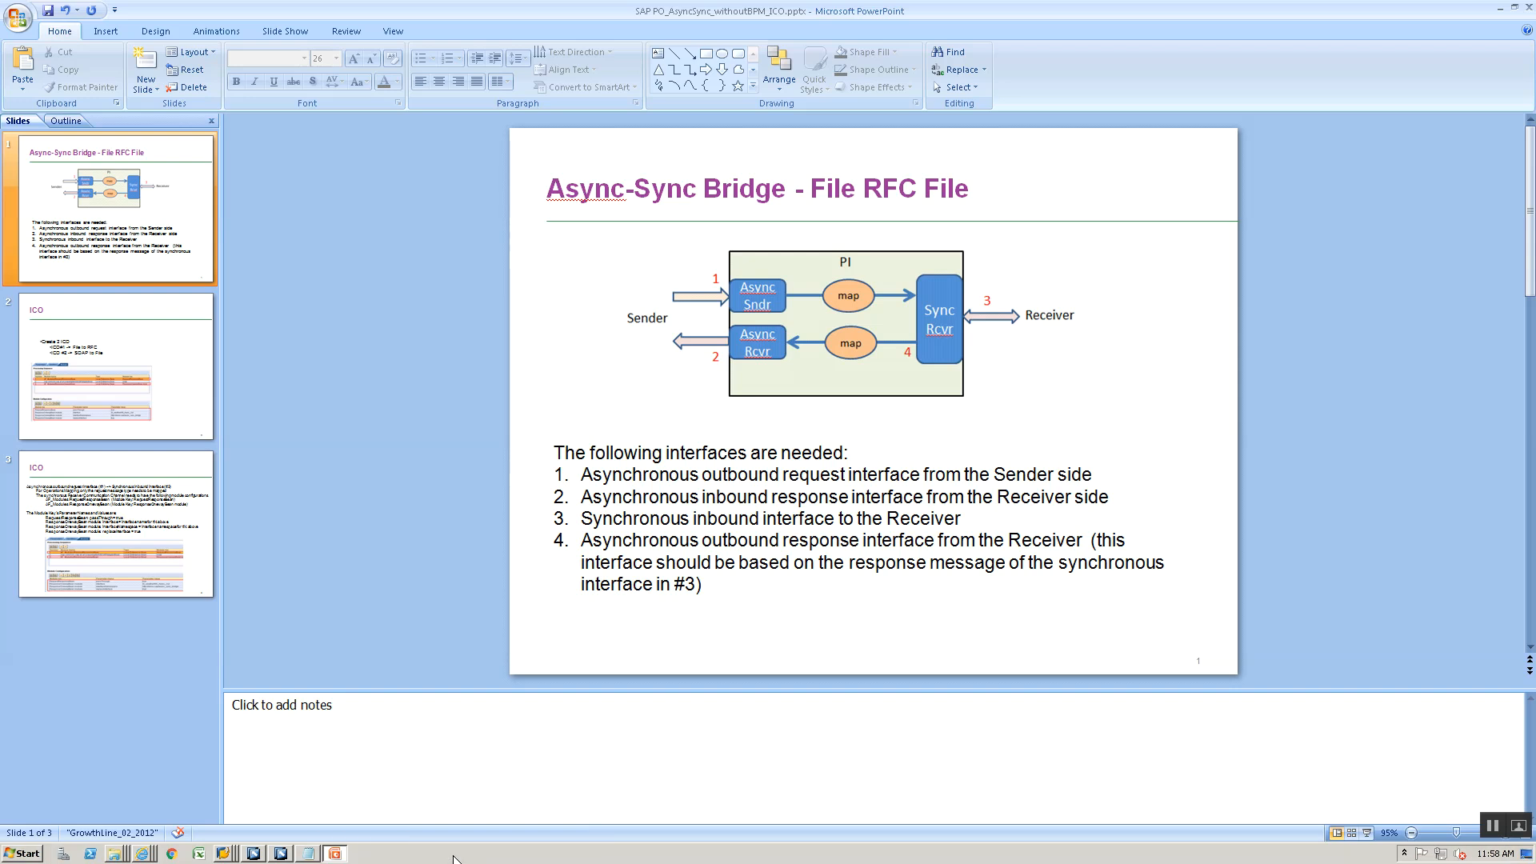
click(276, 854)
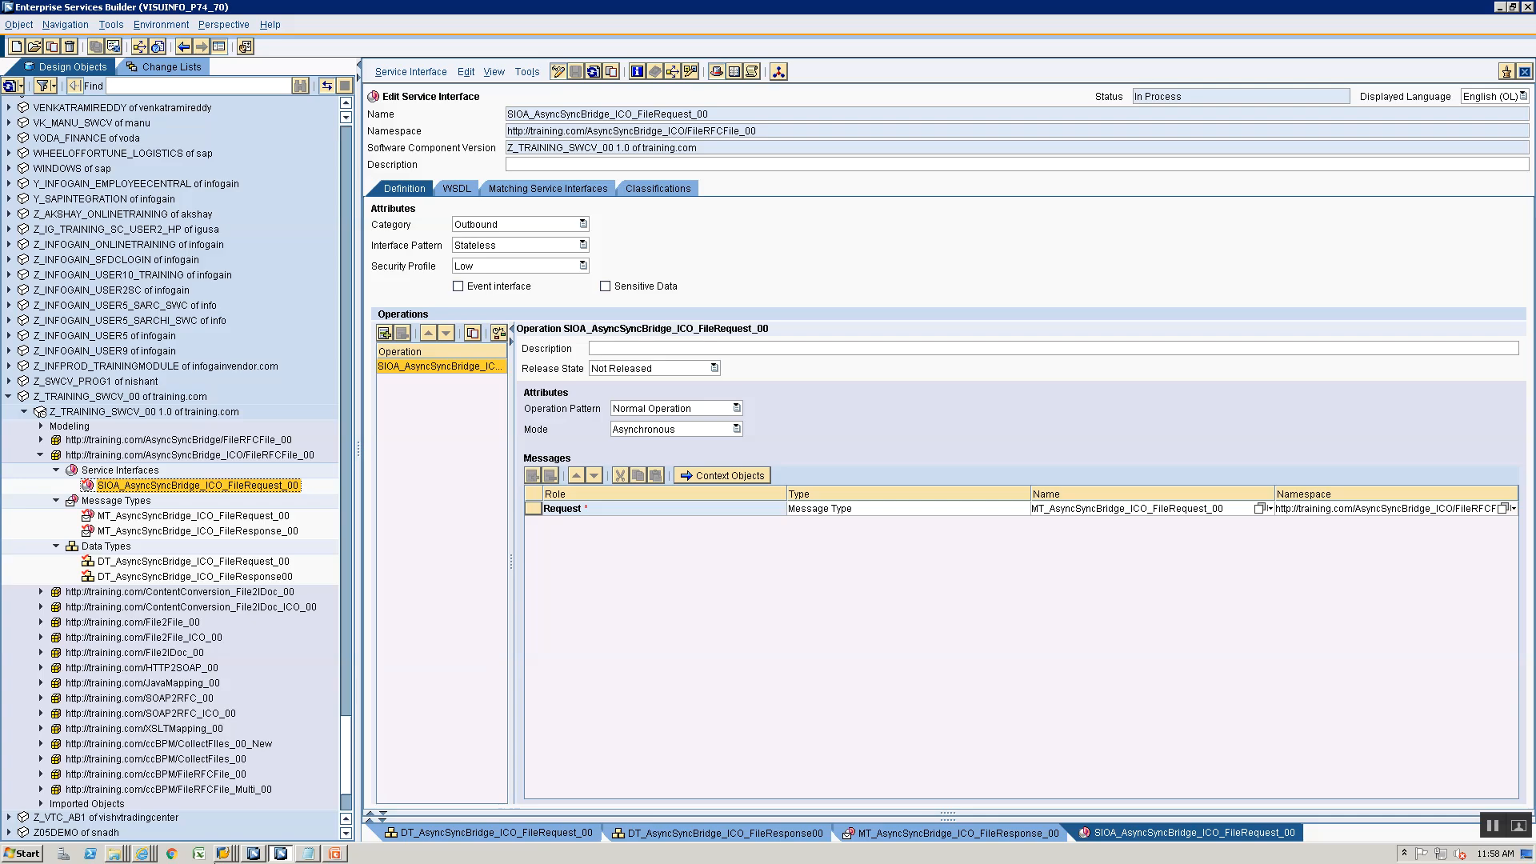
click(120, 470)
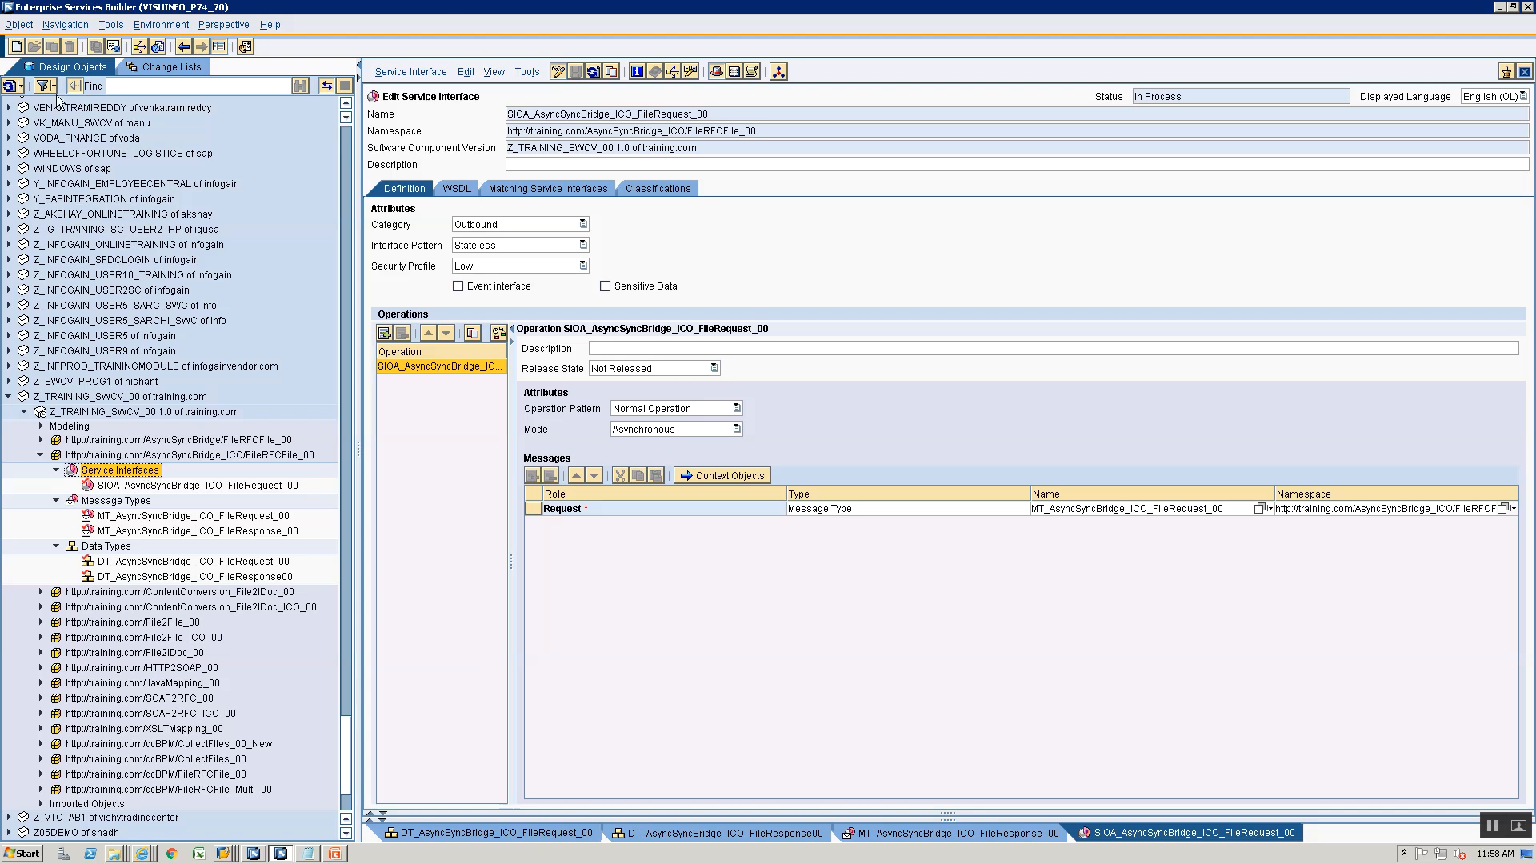
click(16, 47)
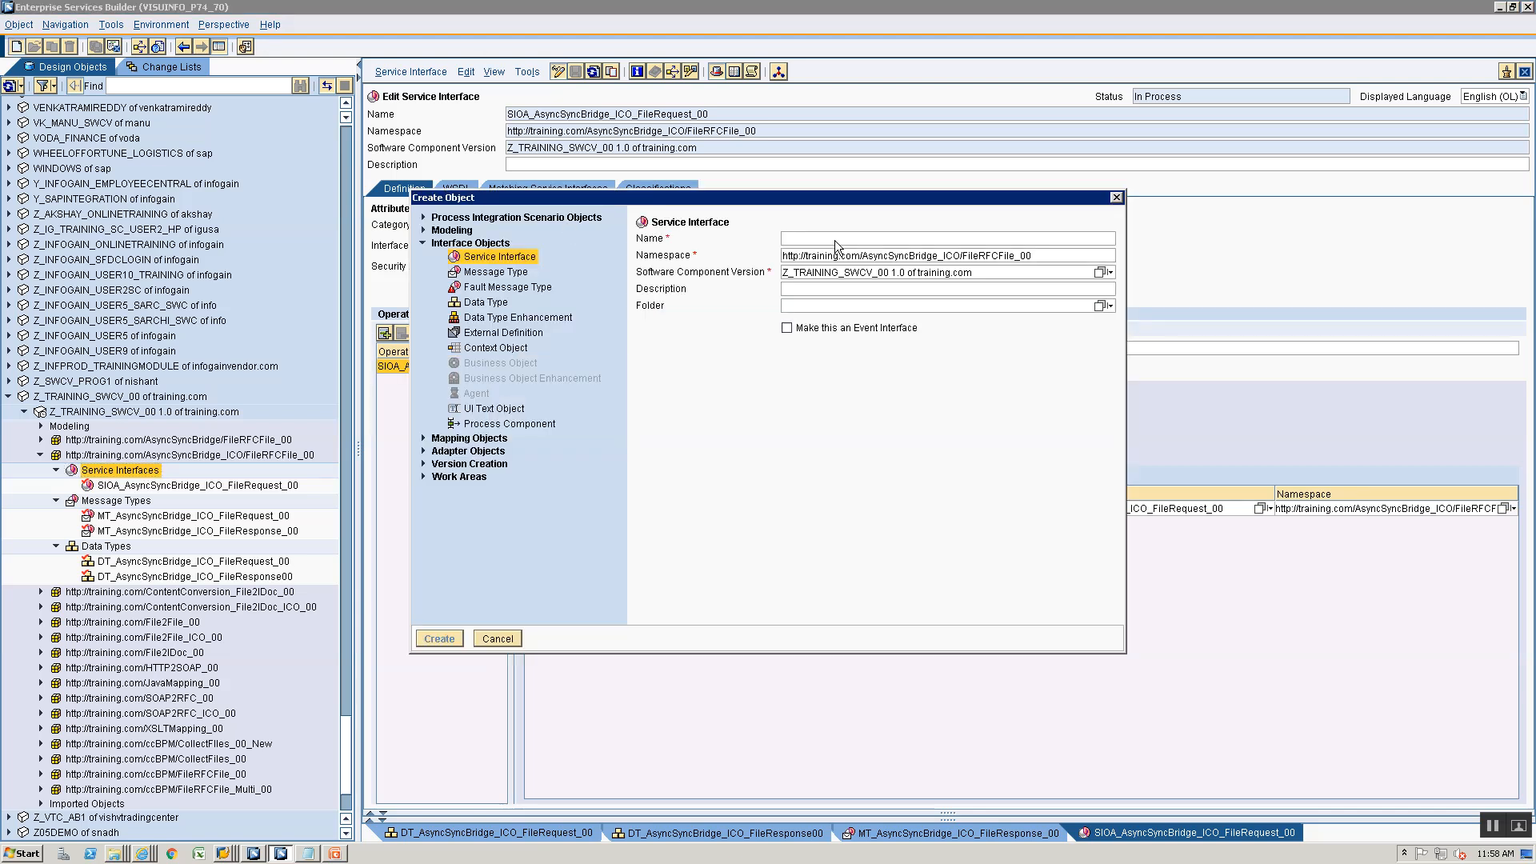
text(SIIA_)
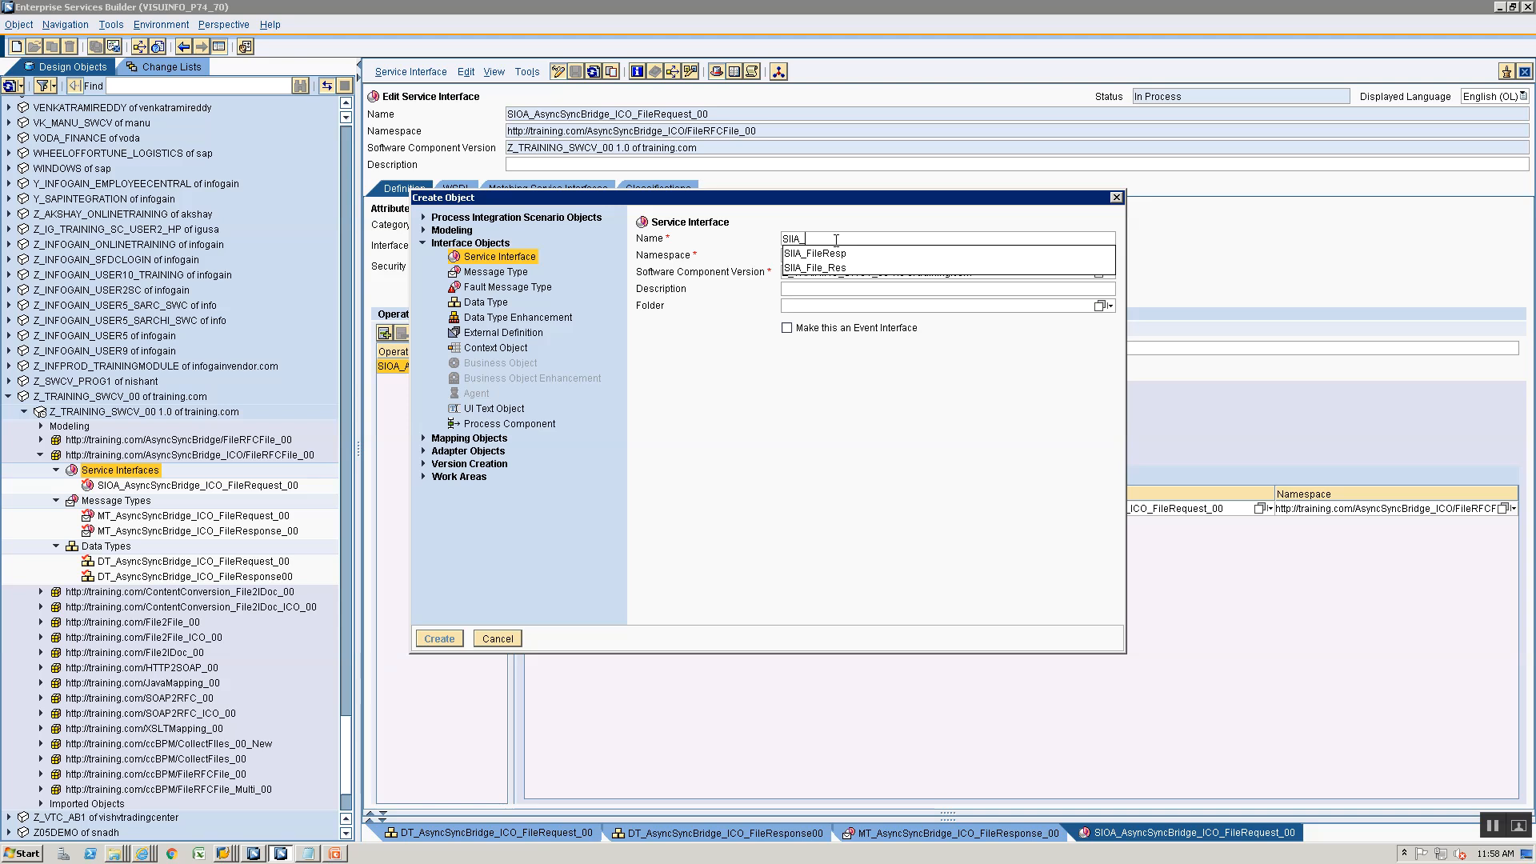
text(Asyn)
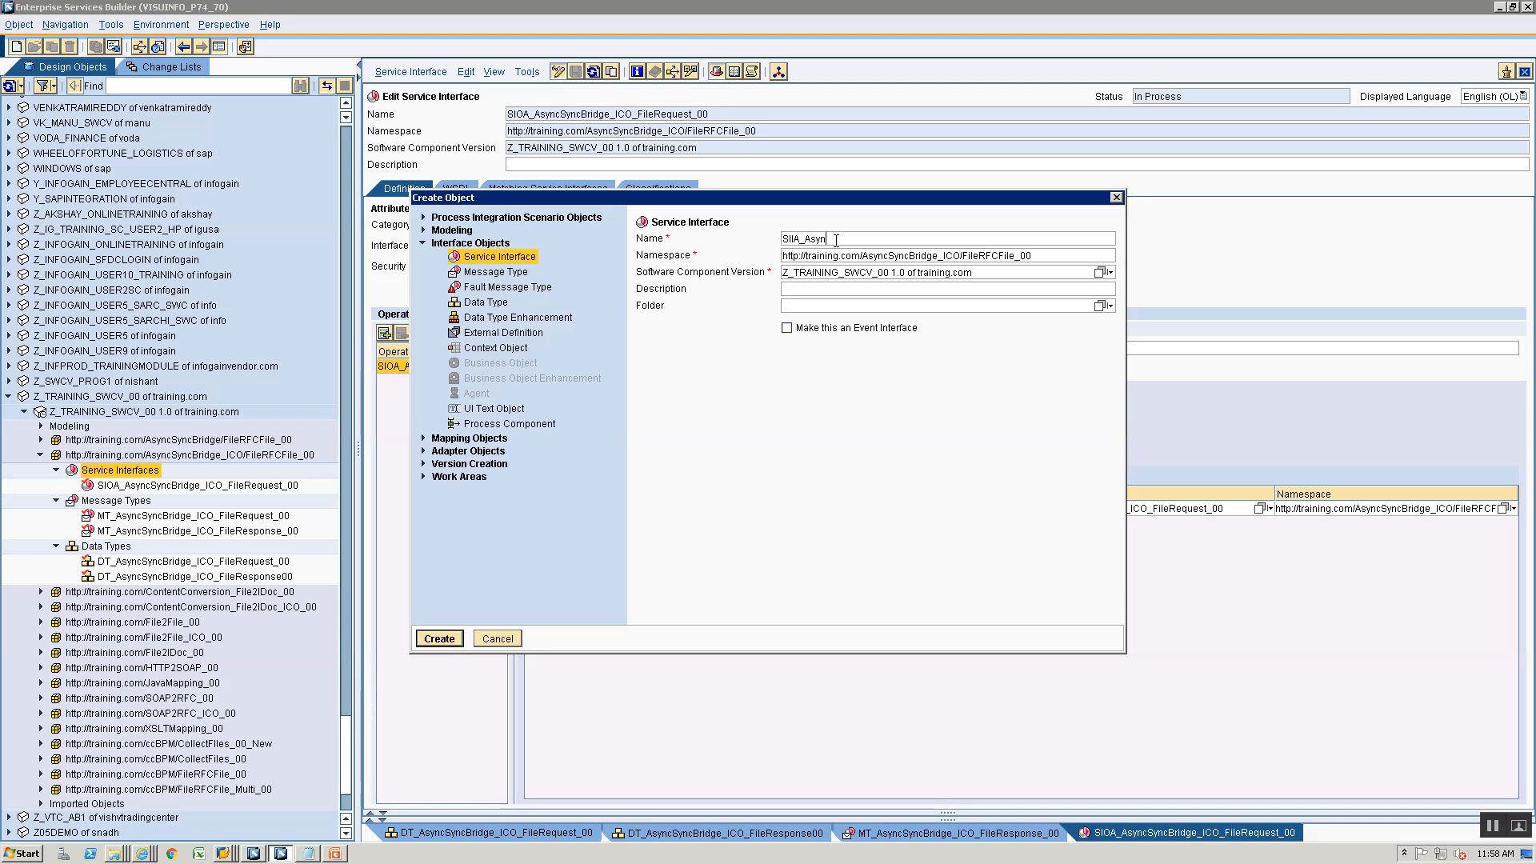
text(cSyncBridge_ICO_FileResponse_00)
key(Return)
click(751, 164)
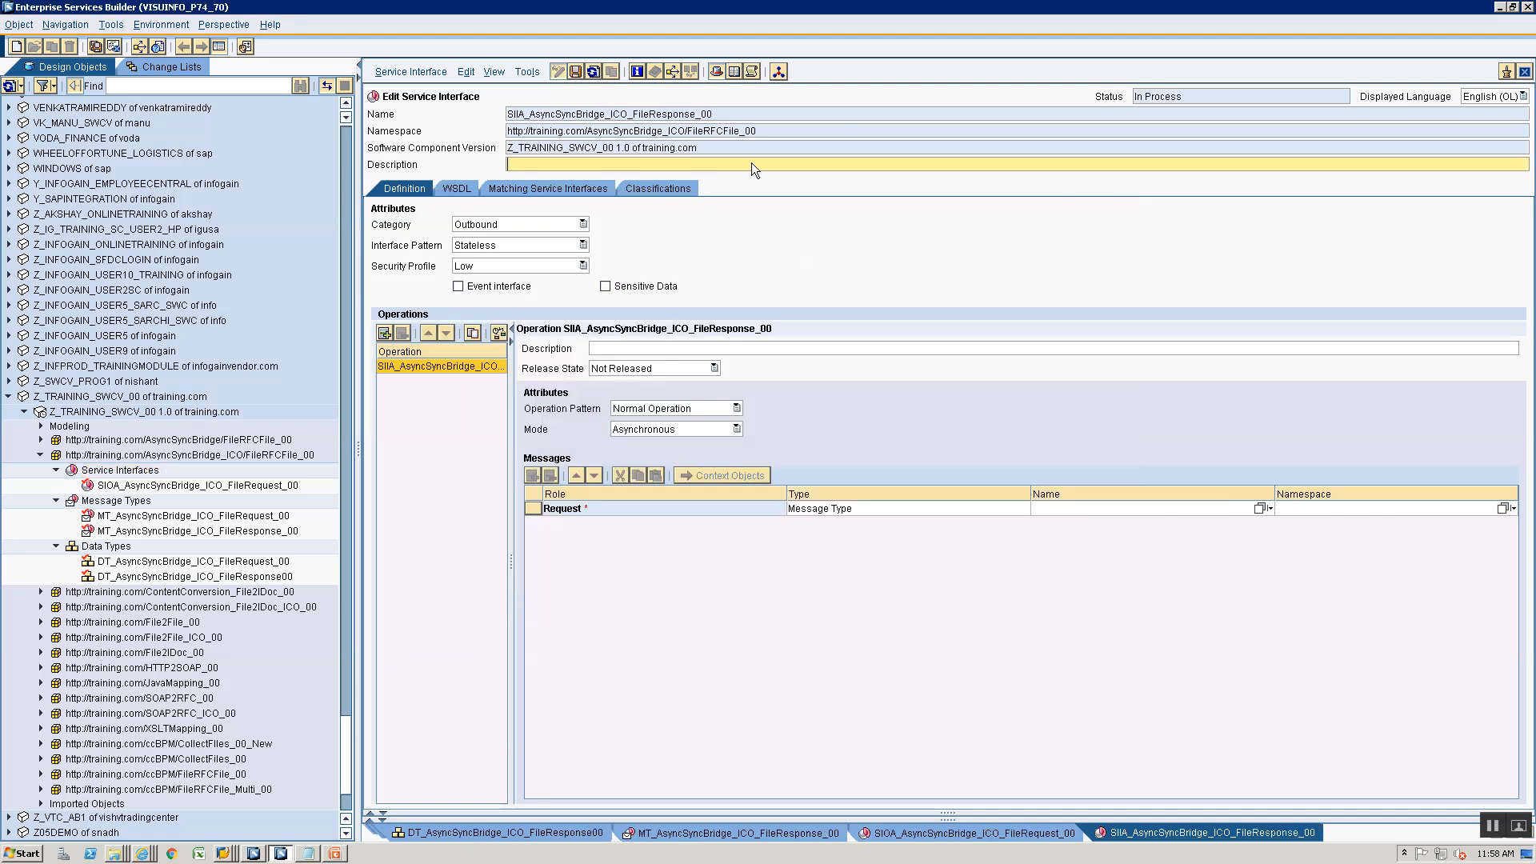
- Set the file response interface's category to Inbound, assign MT_AsyncSyncBridge_ICO_FileResponse_00 to its Request role and save it
click(513, 226)
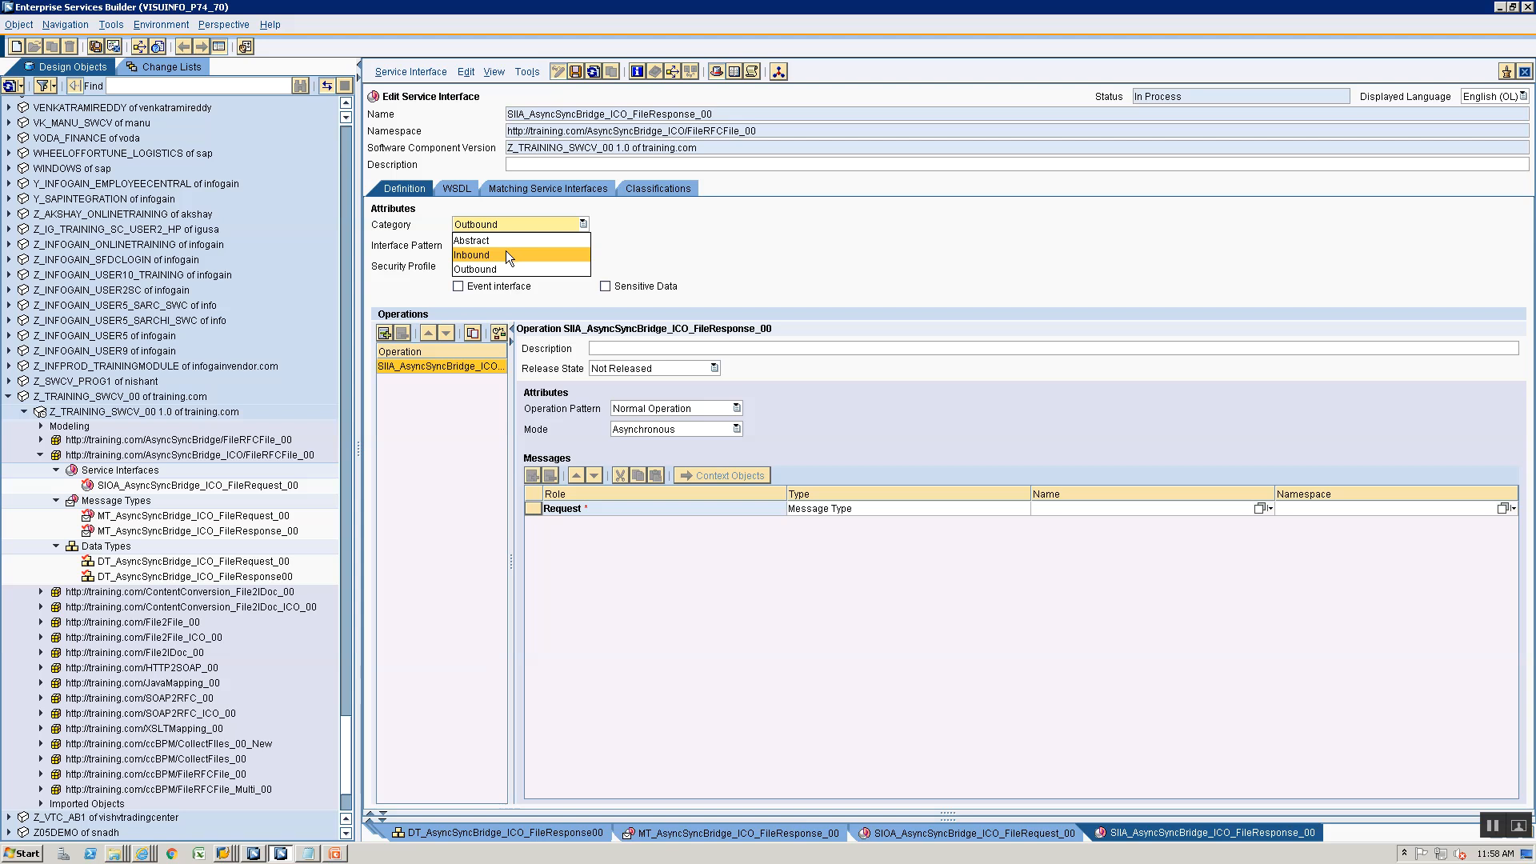
click(505, 251)
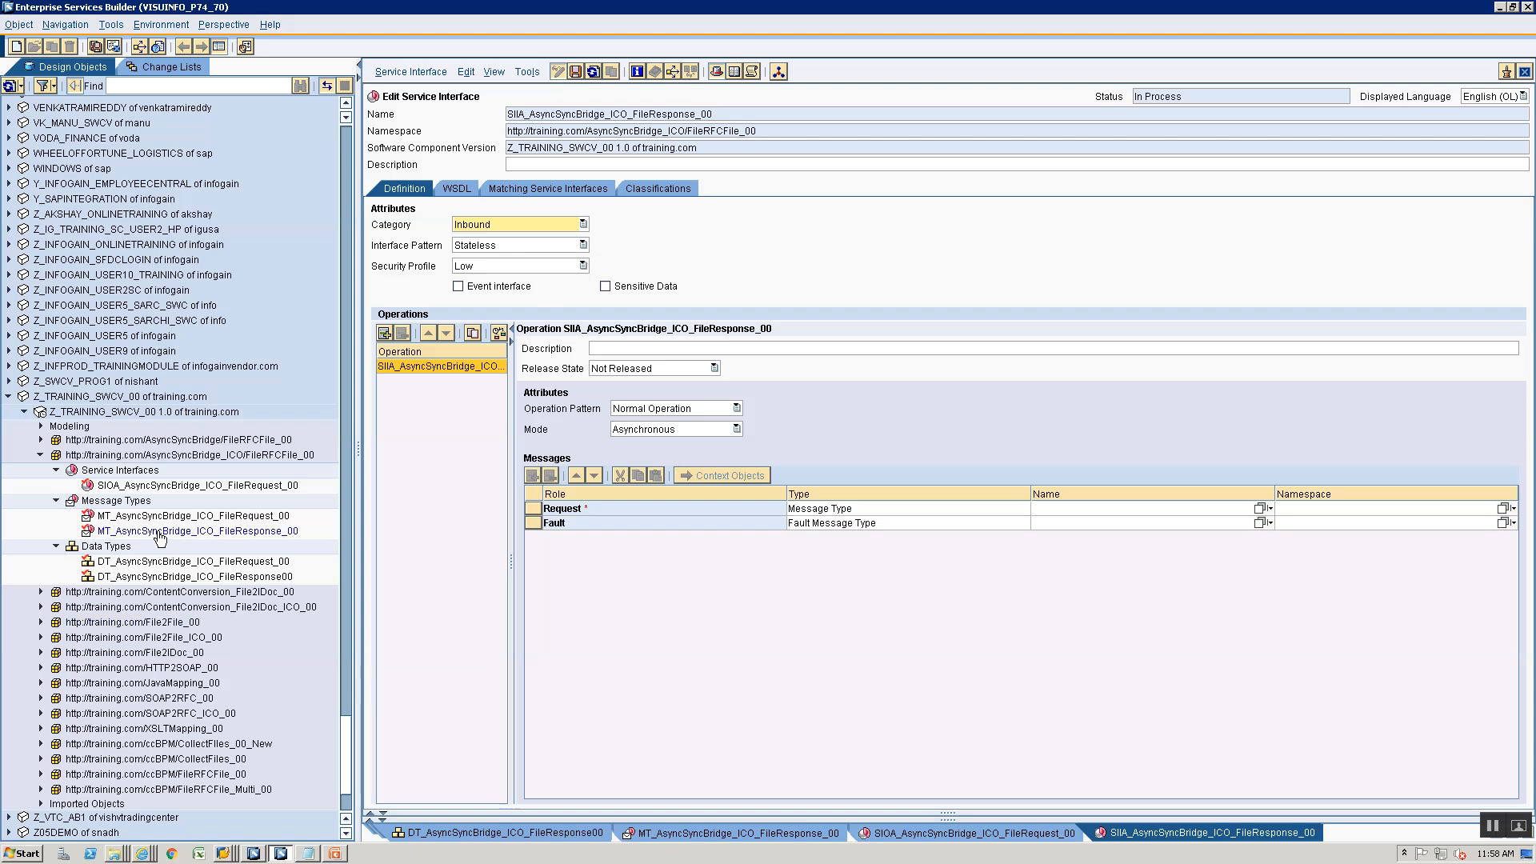
drag(161, 532, 1084, 504)
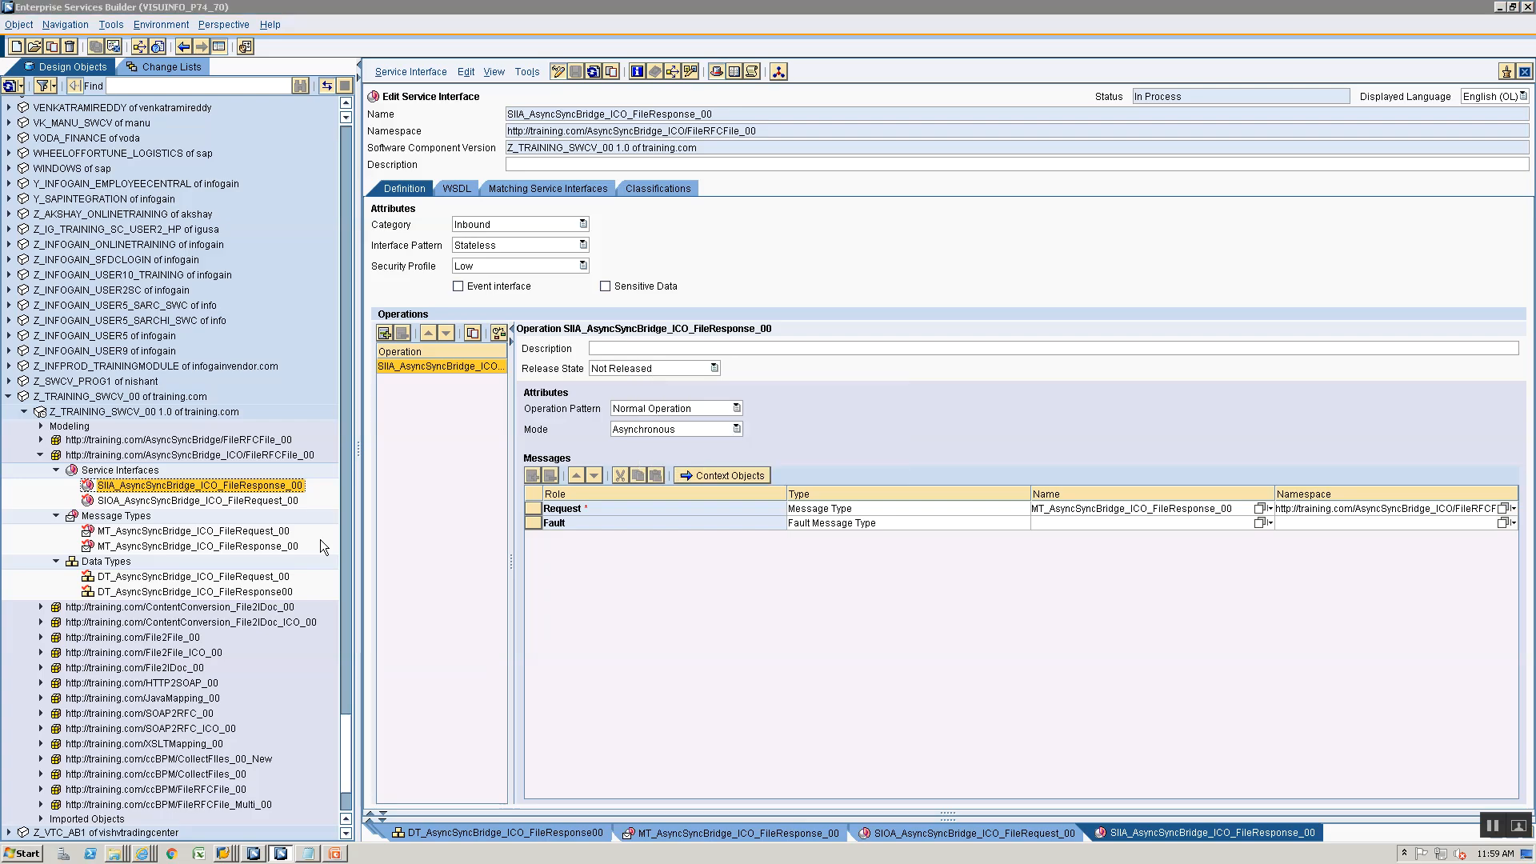
- Review the remaining required interfaces on the PowerPoint slide and compare them with the ICO namespace's service interfaces in Enterprise Services Builder
key(alt+Tab)
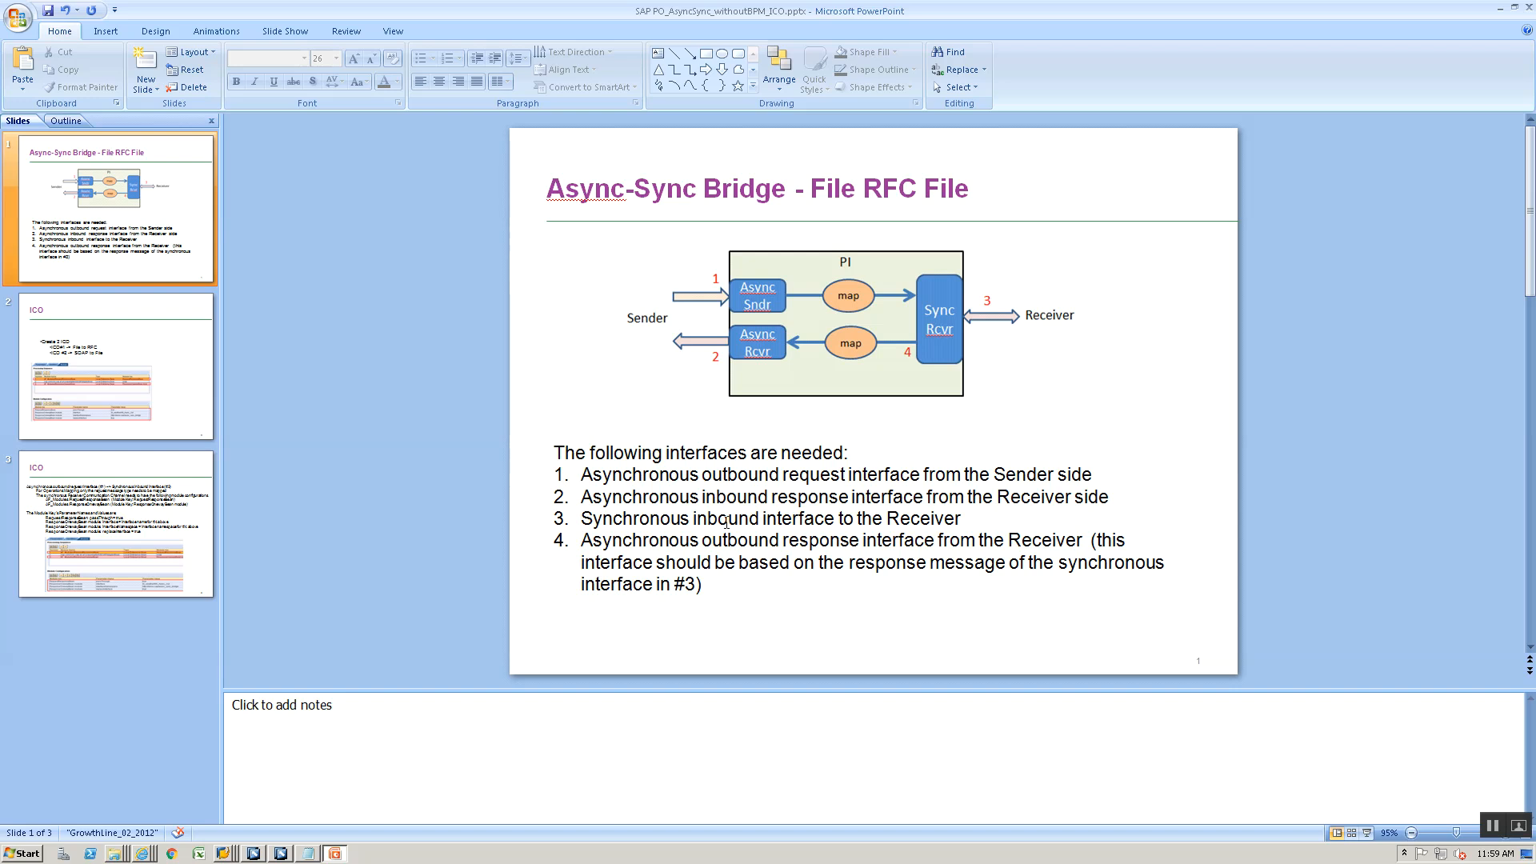
key(alt+Tab)
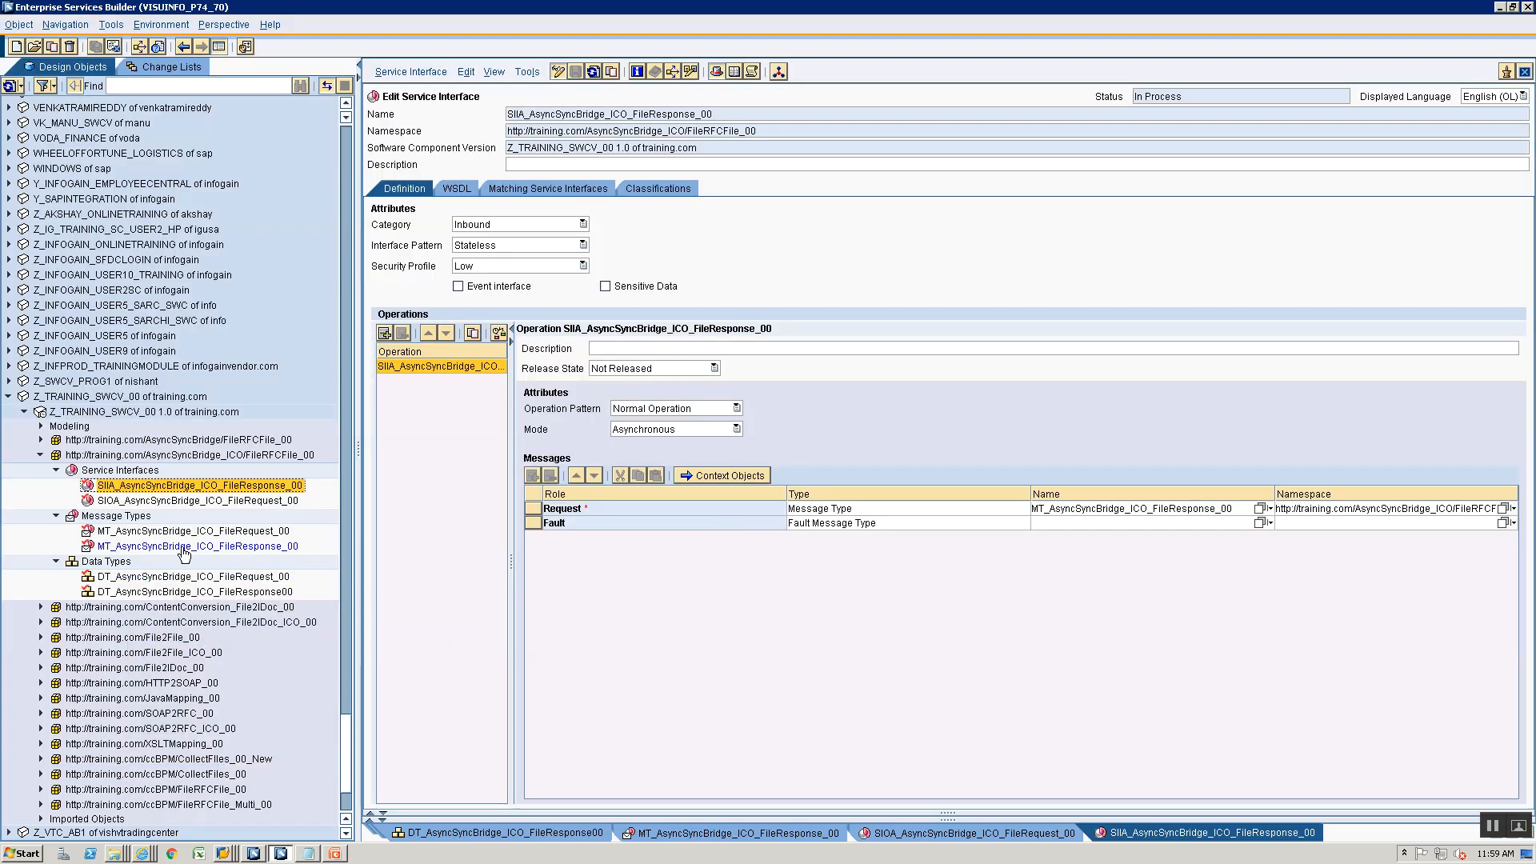
scroll(130, 629, down, 2)
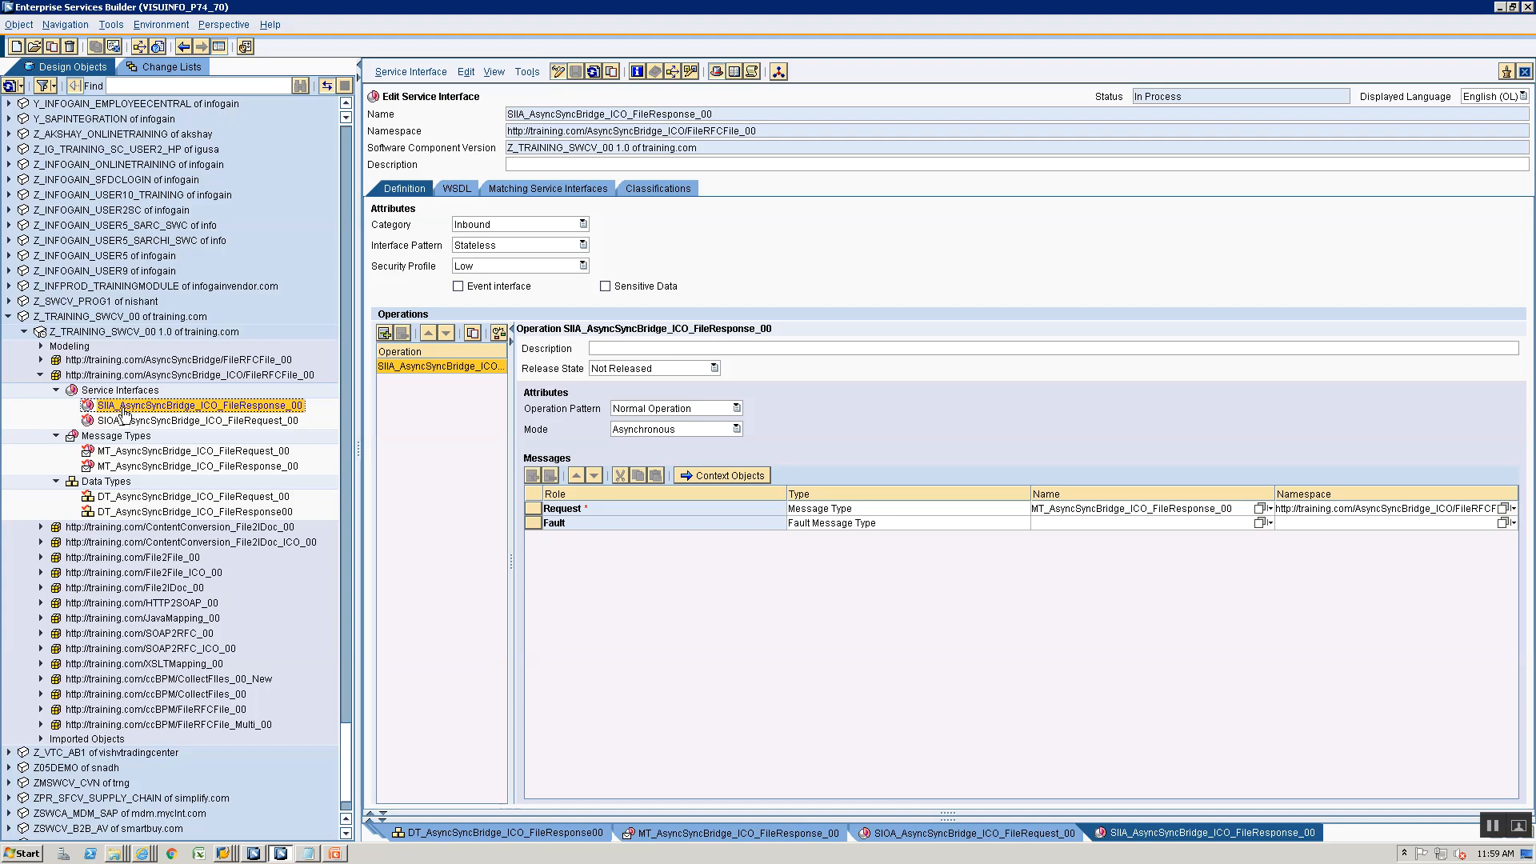
key(alt+Tab)
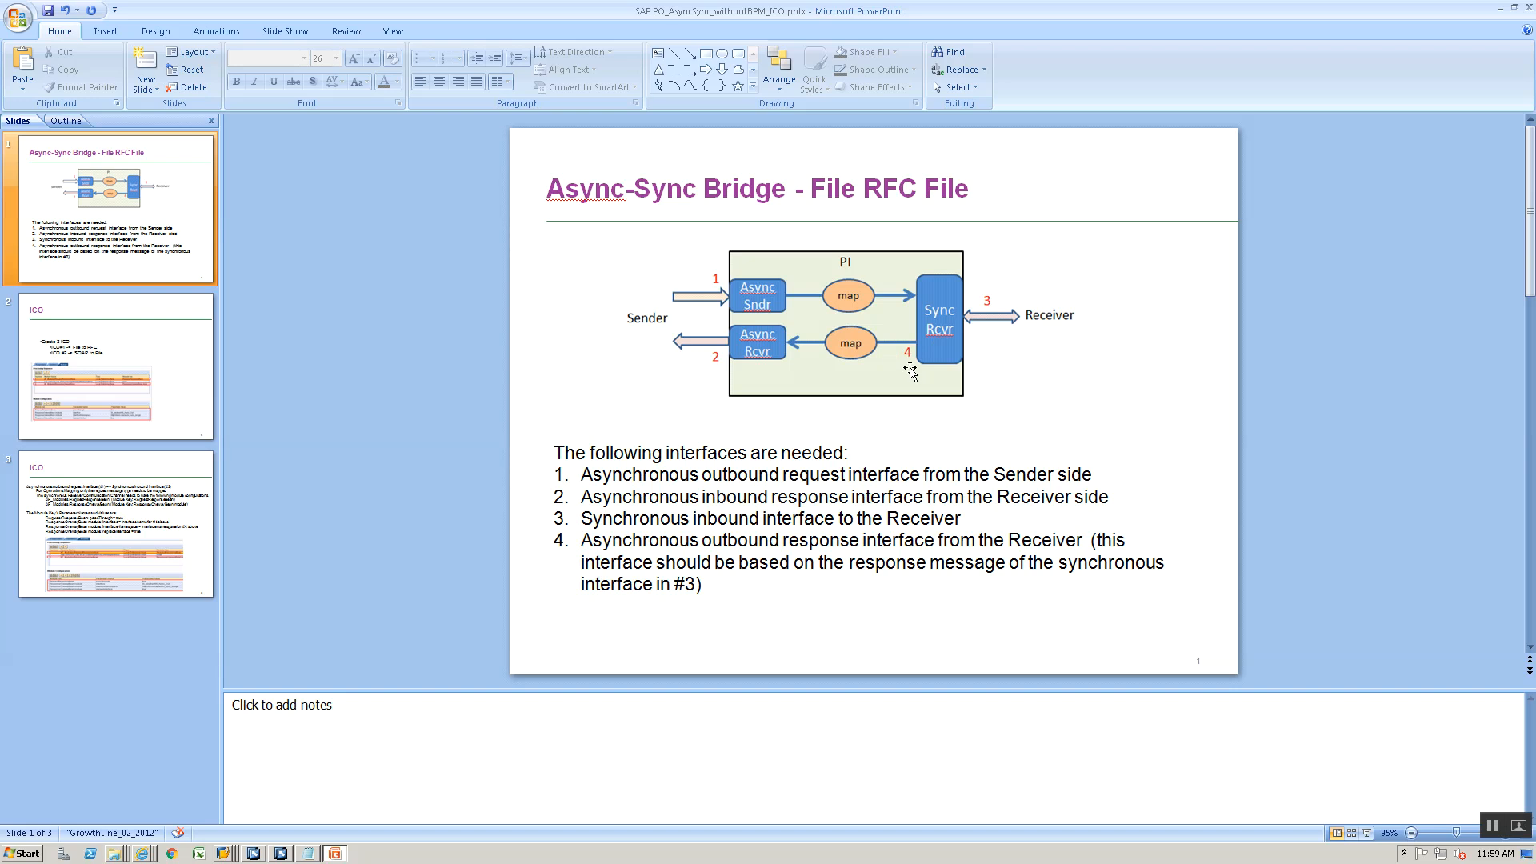
key(alt+Tab)
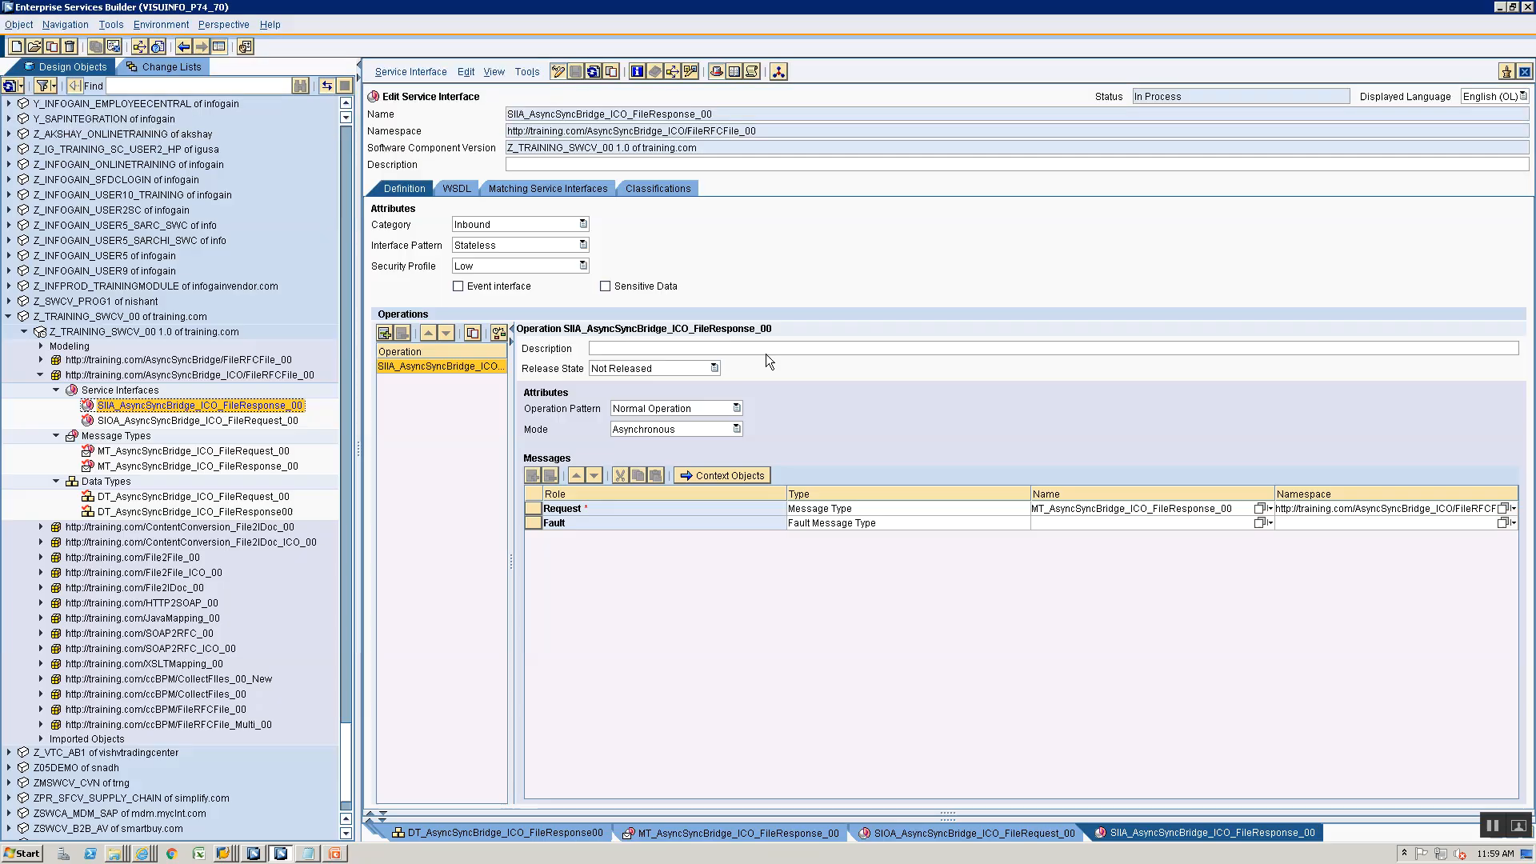
right_click(113, 392)
click(127, 406)
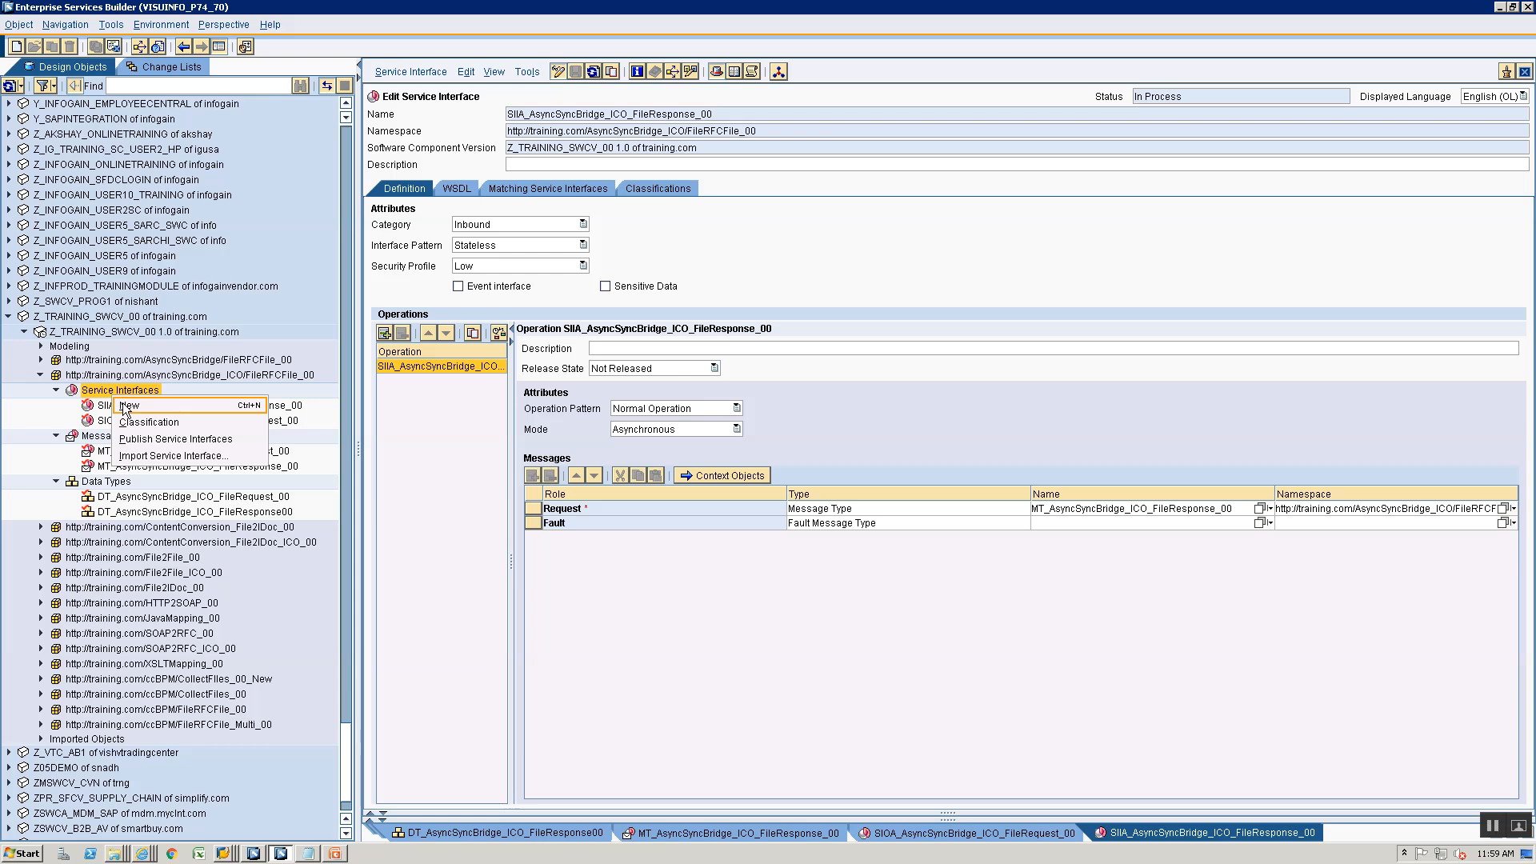
click(814, 245)
text(SIO)
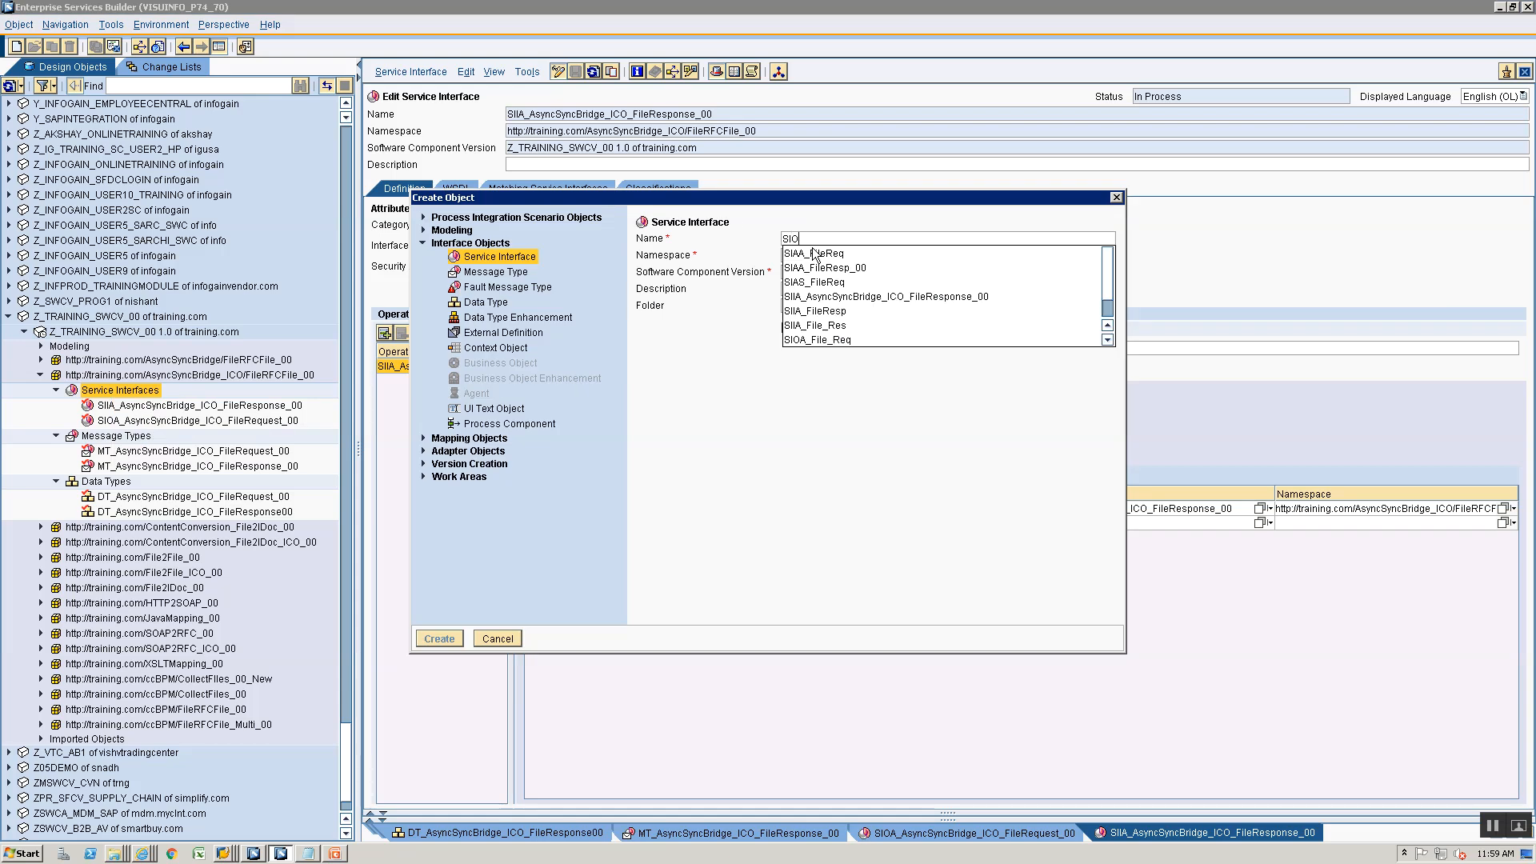
text(A_)
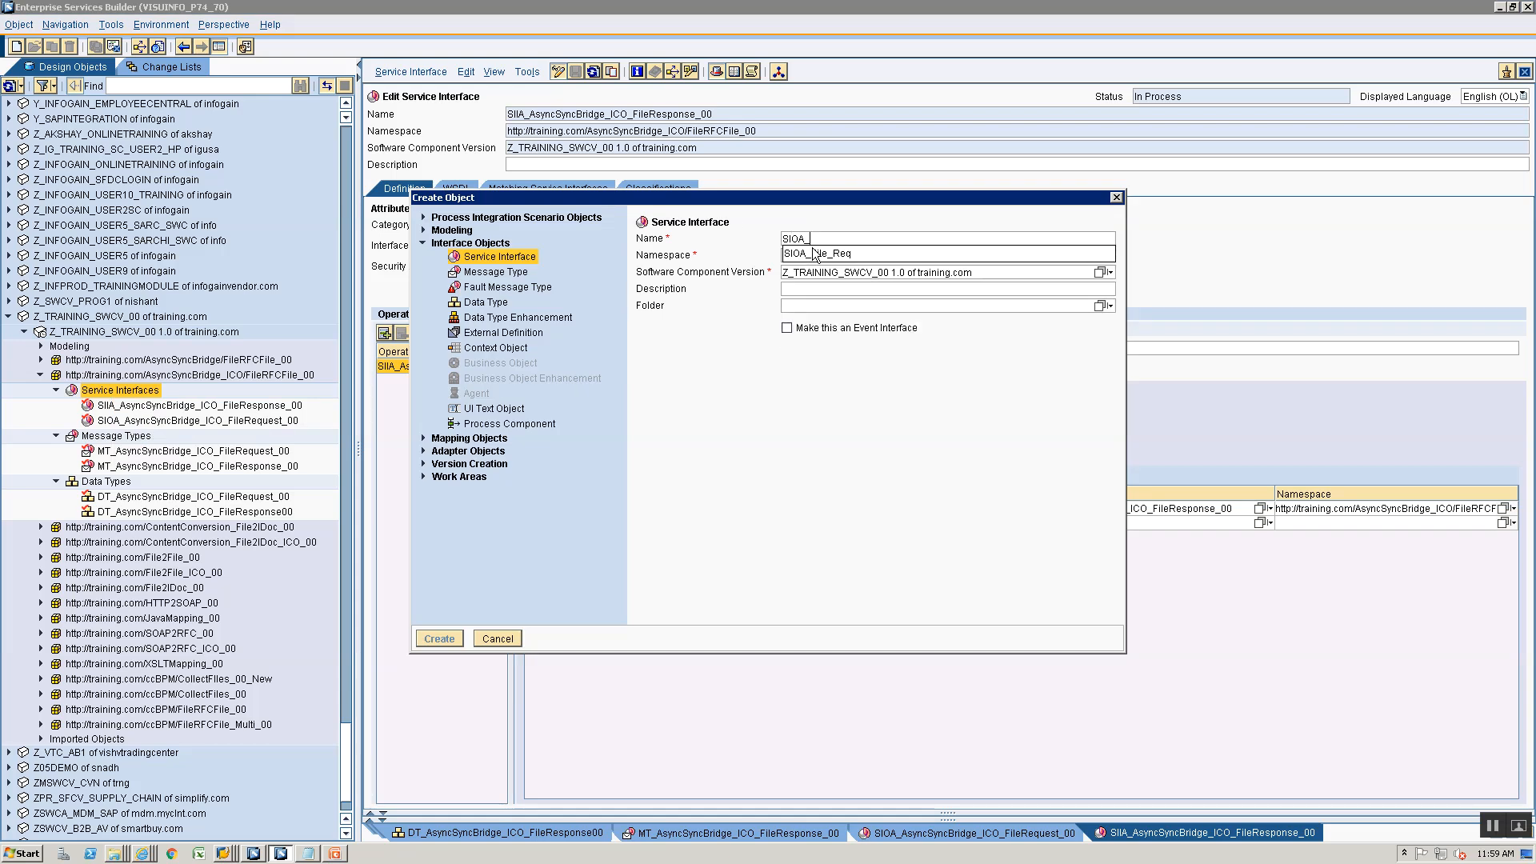
text(AsyncSyn)
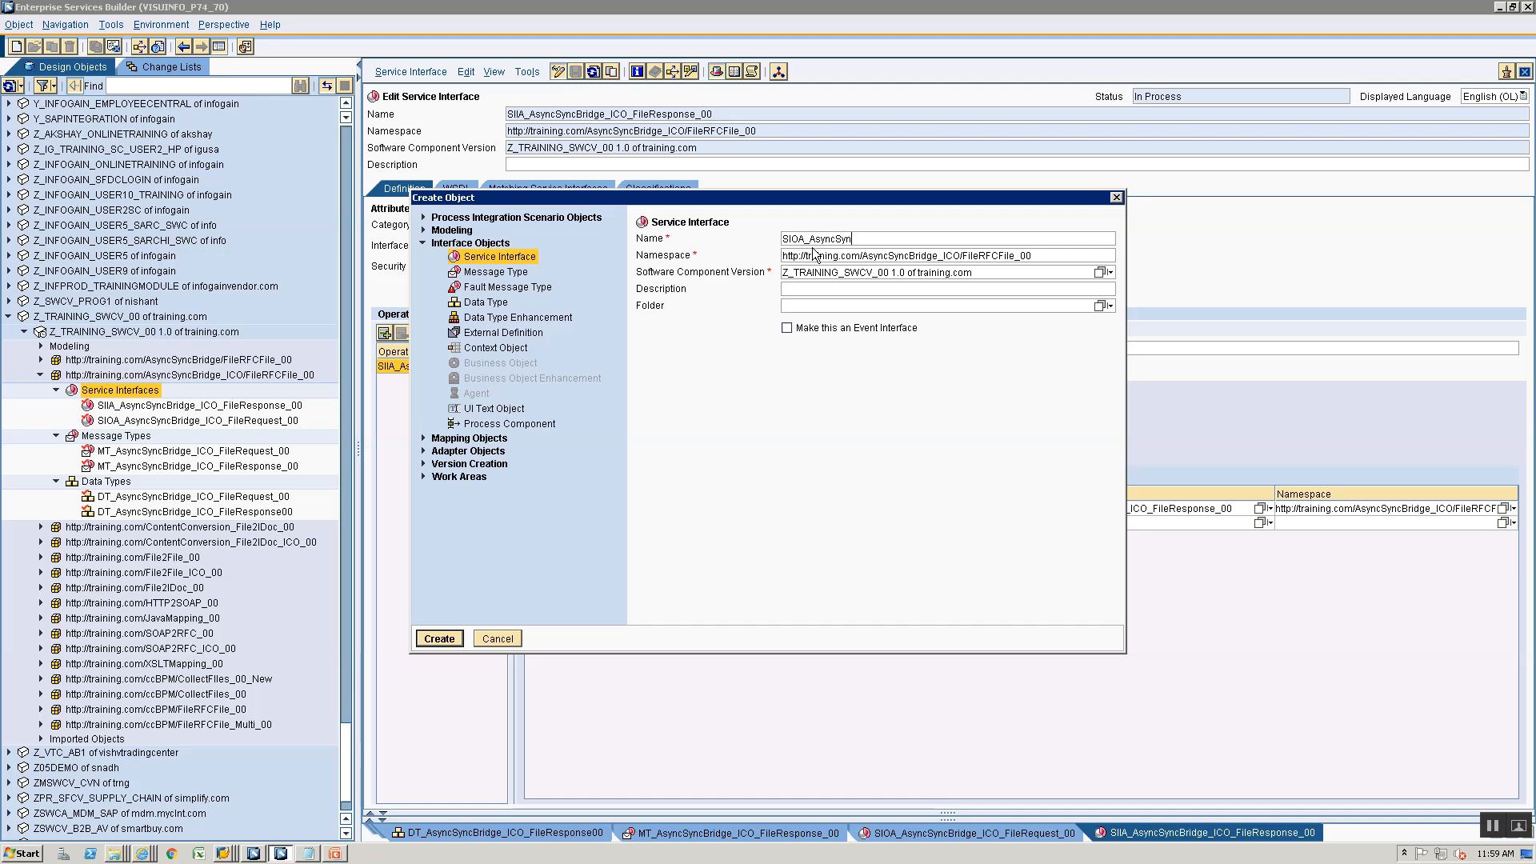
text(cBridge_ICO_BAPI)
key(Return)
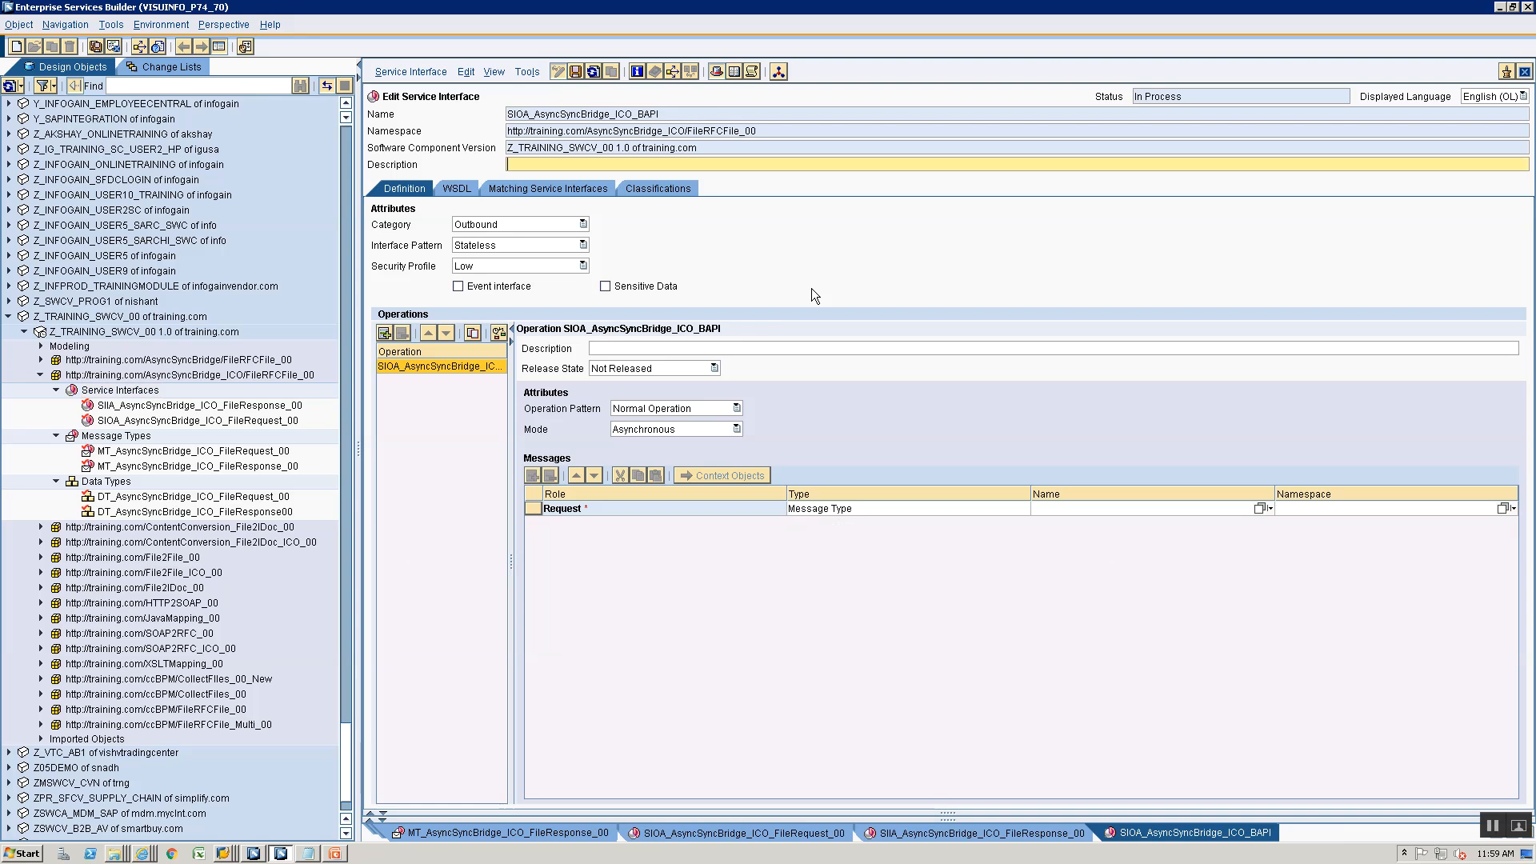
click(1525, 72)
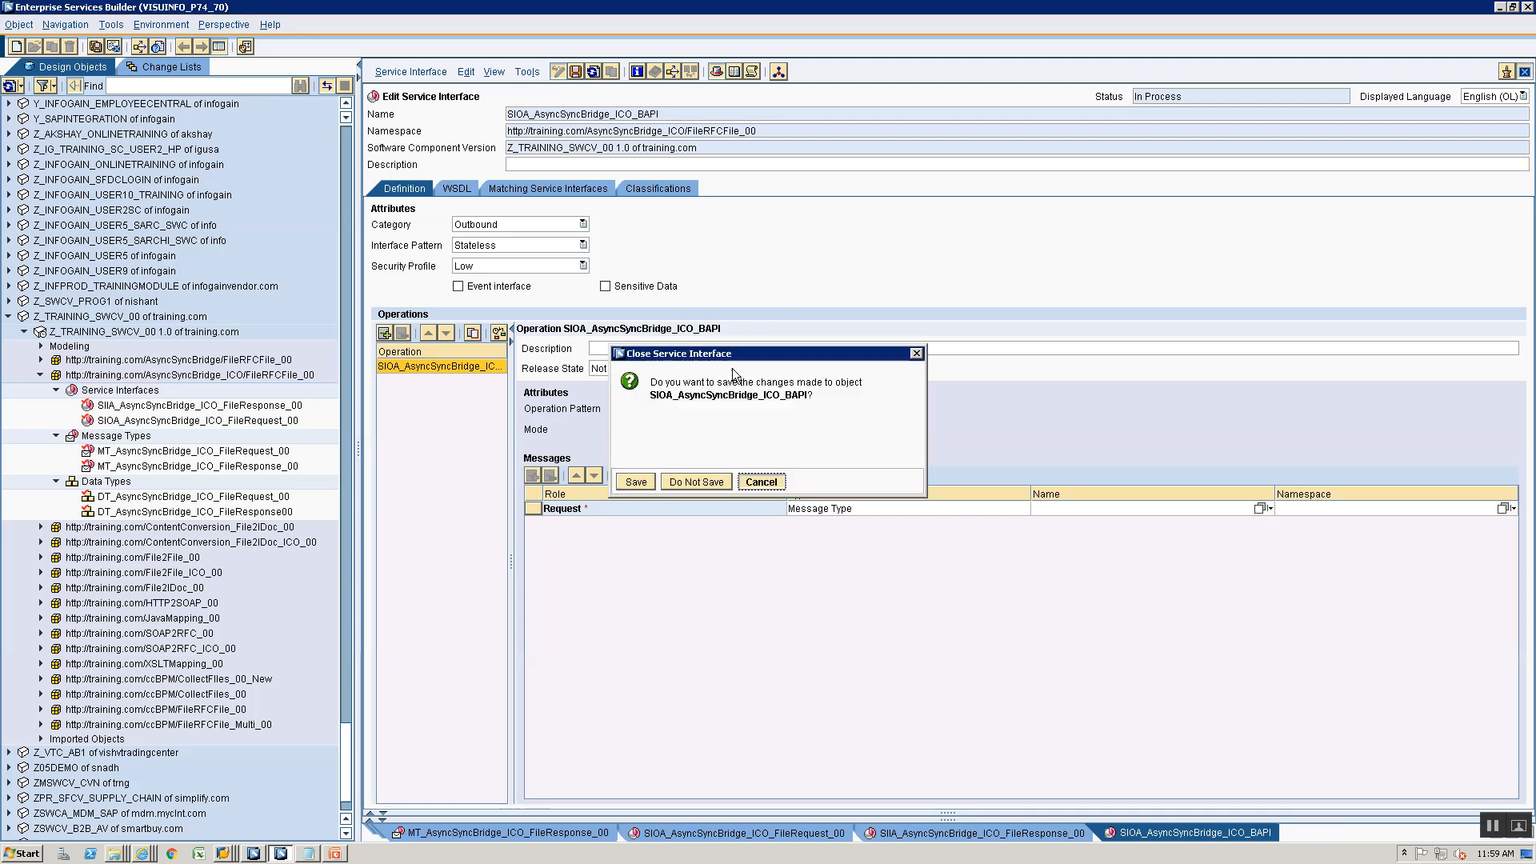
key(Escape)
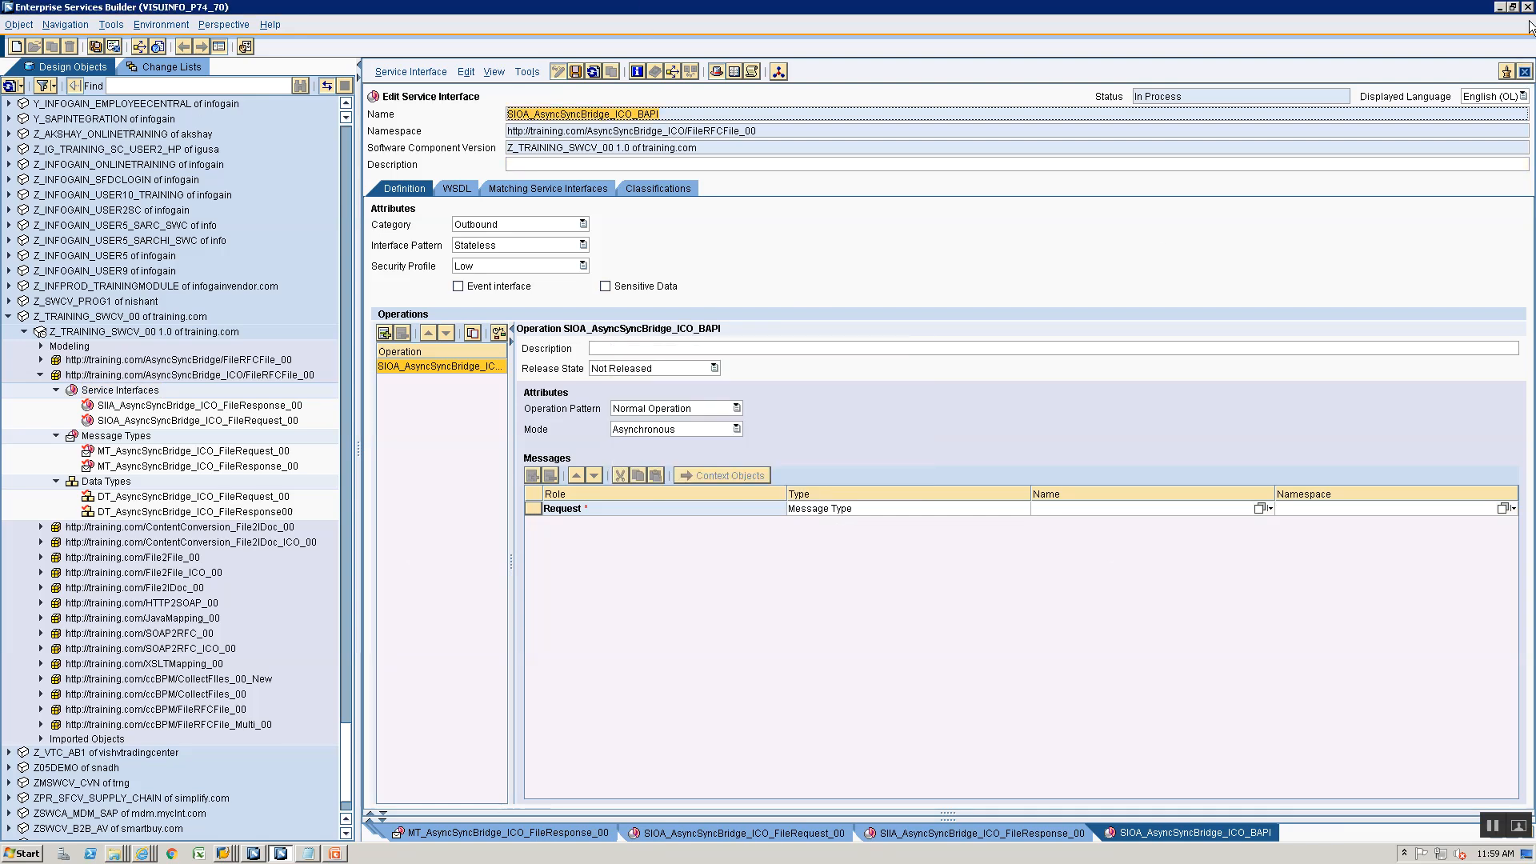
click(1525, 71)
click(697, 485)
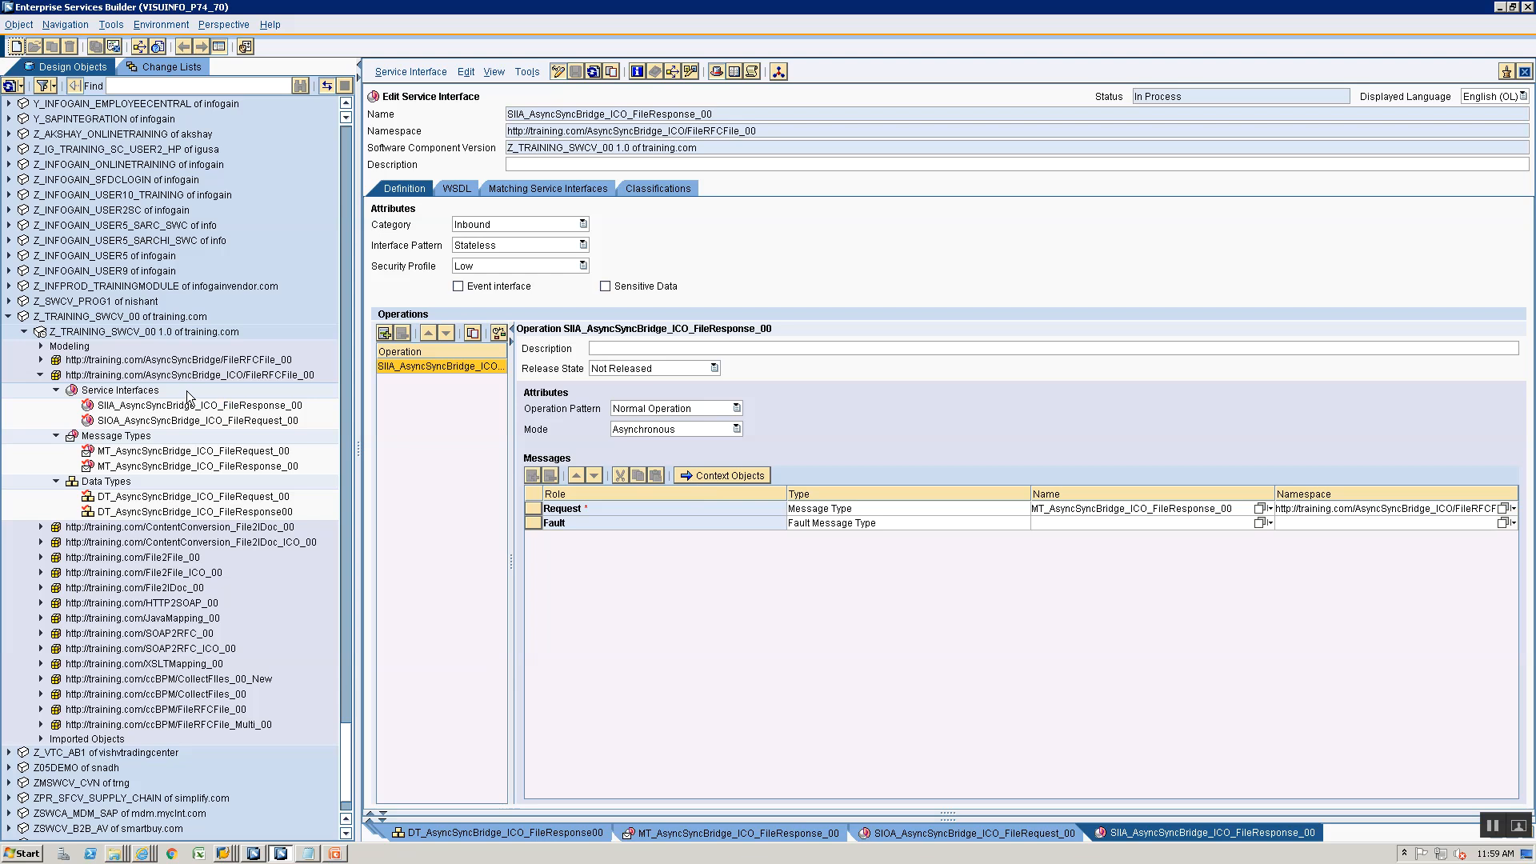
right_click(132, 390)
click(152, 398)
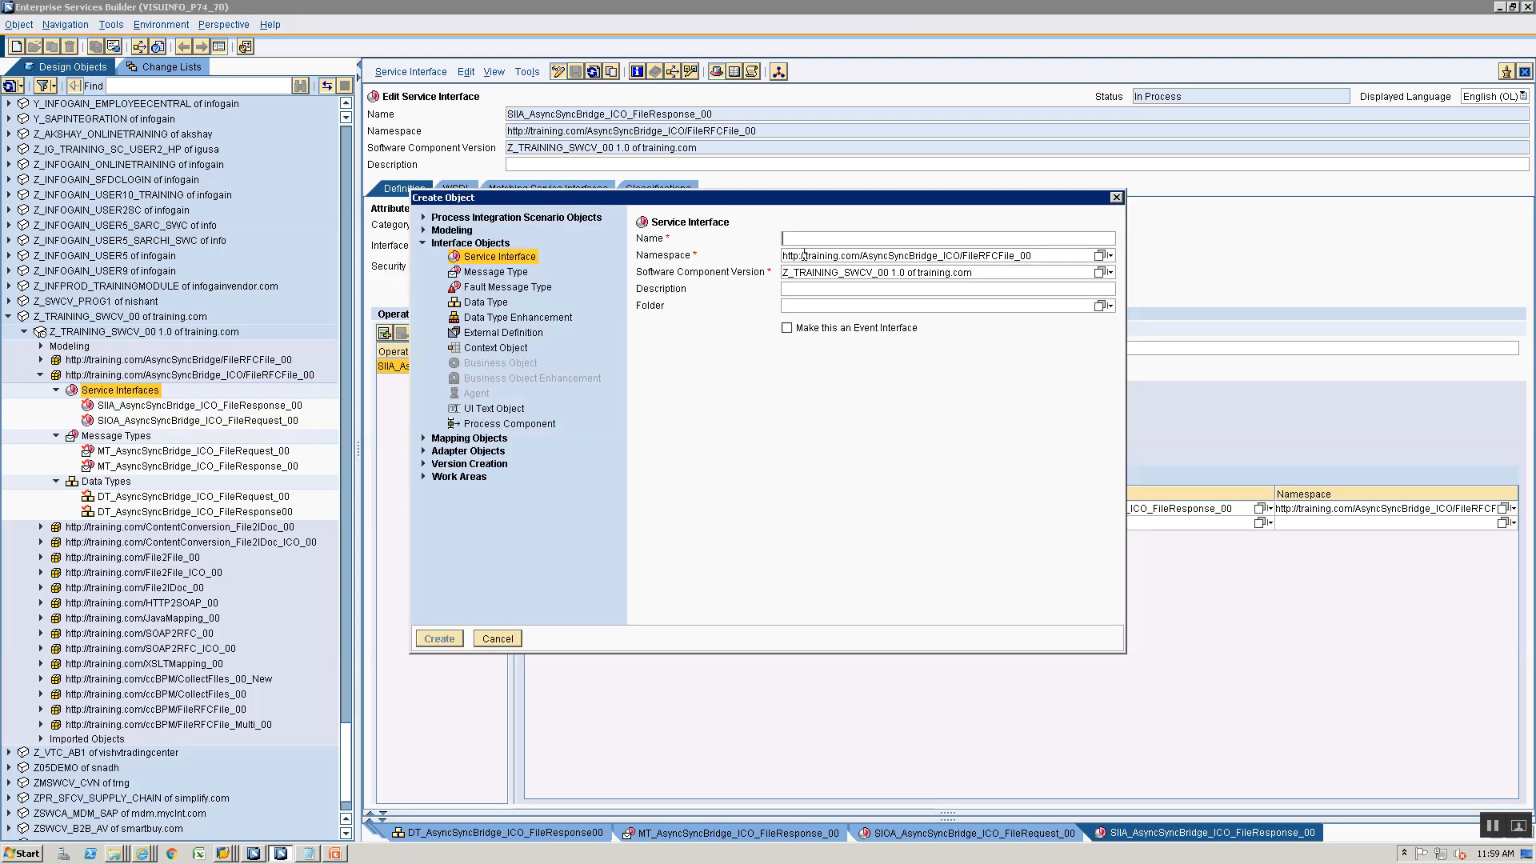
text(SIOA_AsyncSyncBridge_ICO_BAPI)
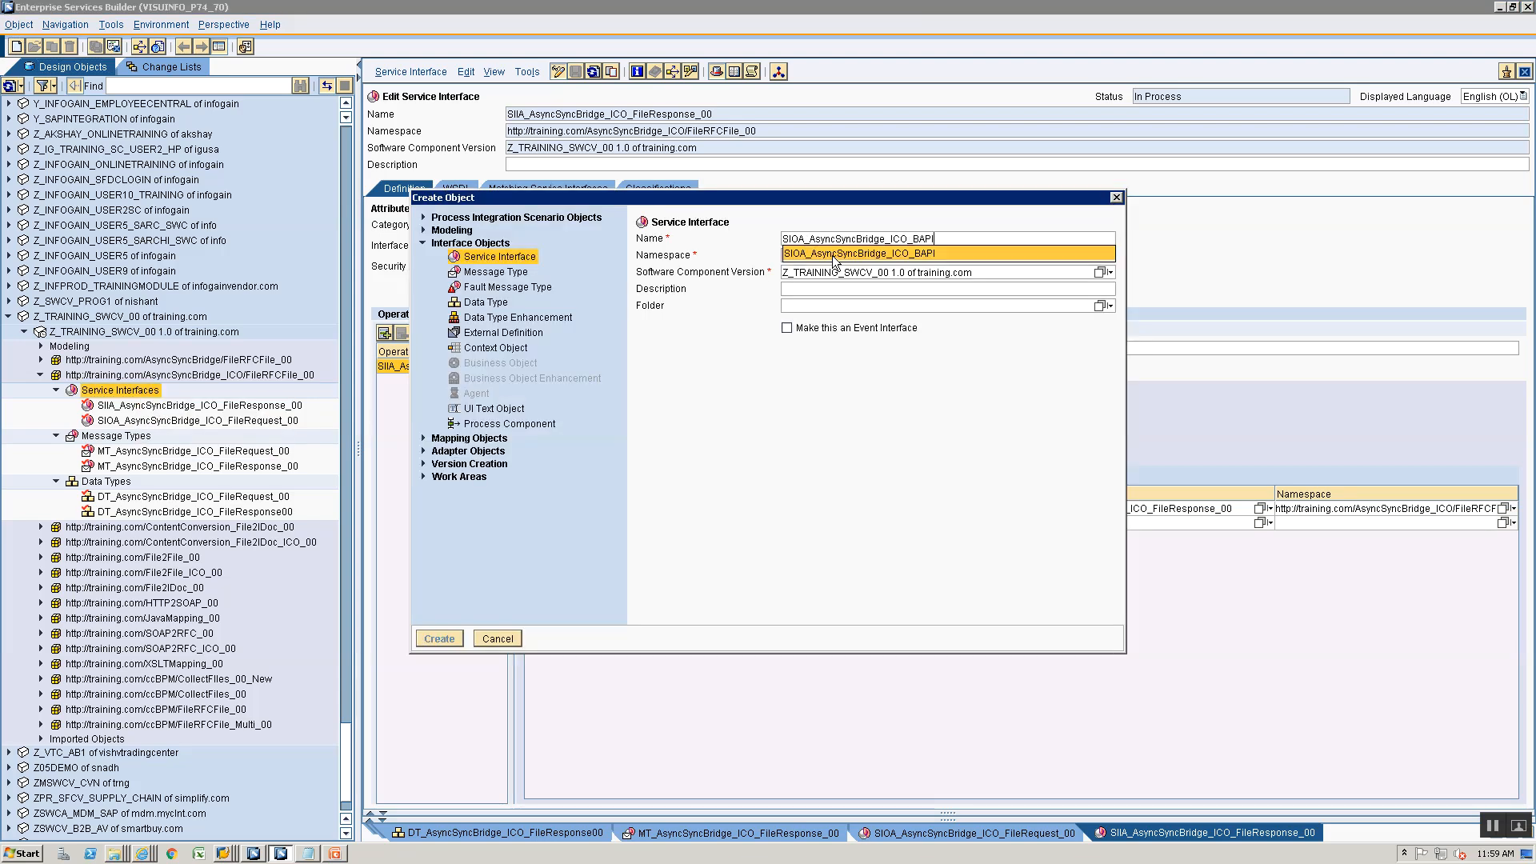
click(833, 257)
text(Respo)
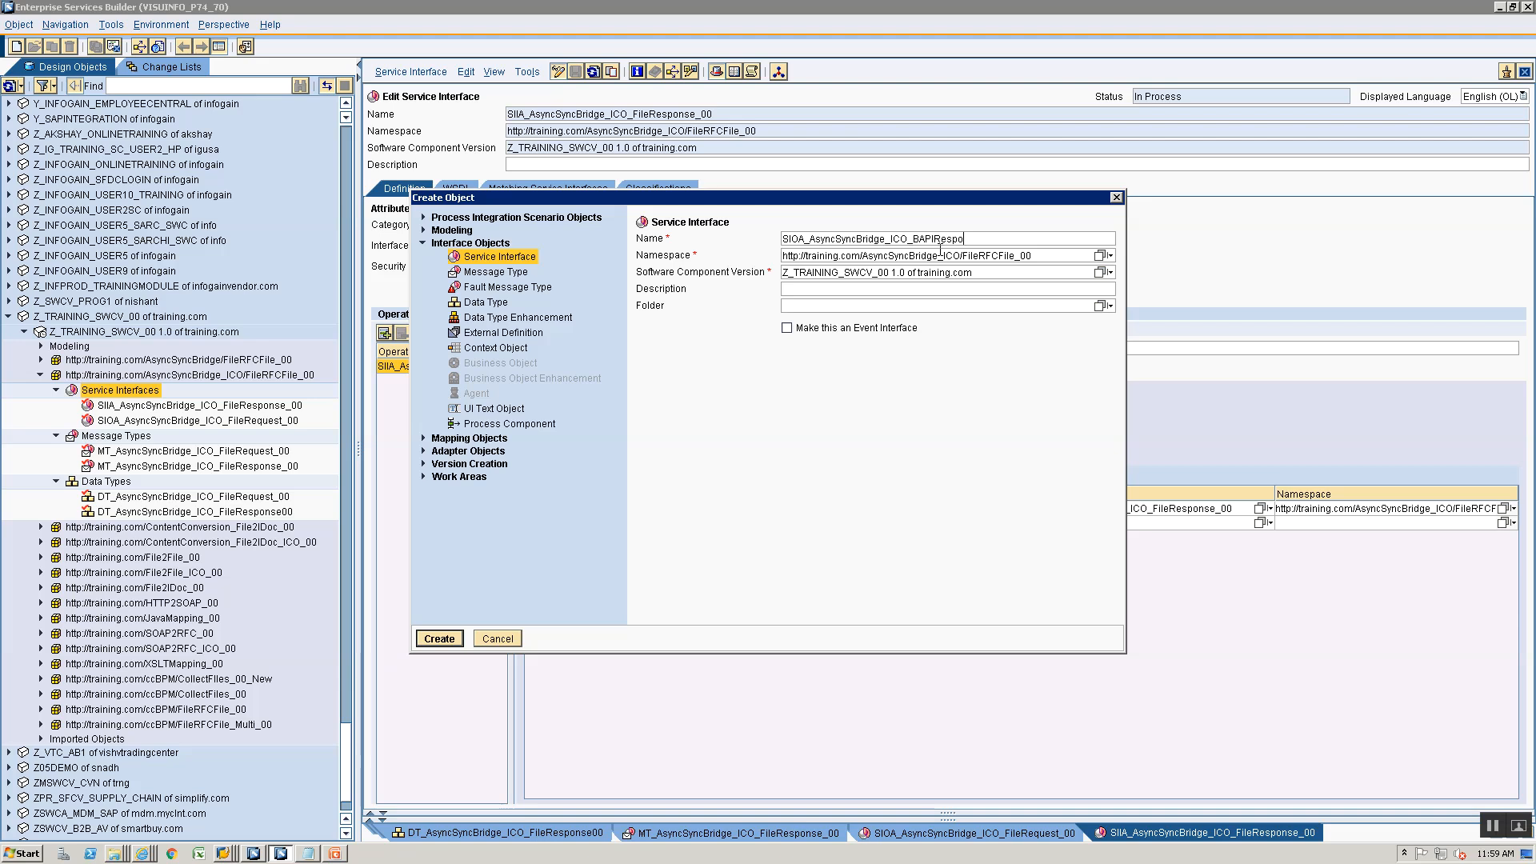
text(nse_00)
key(Return)
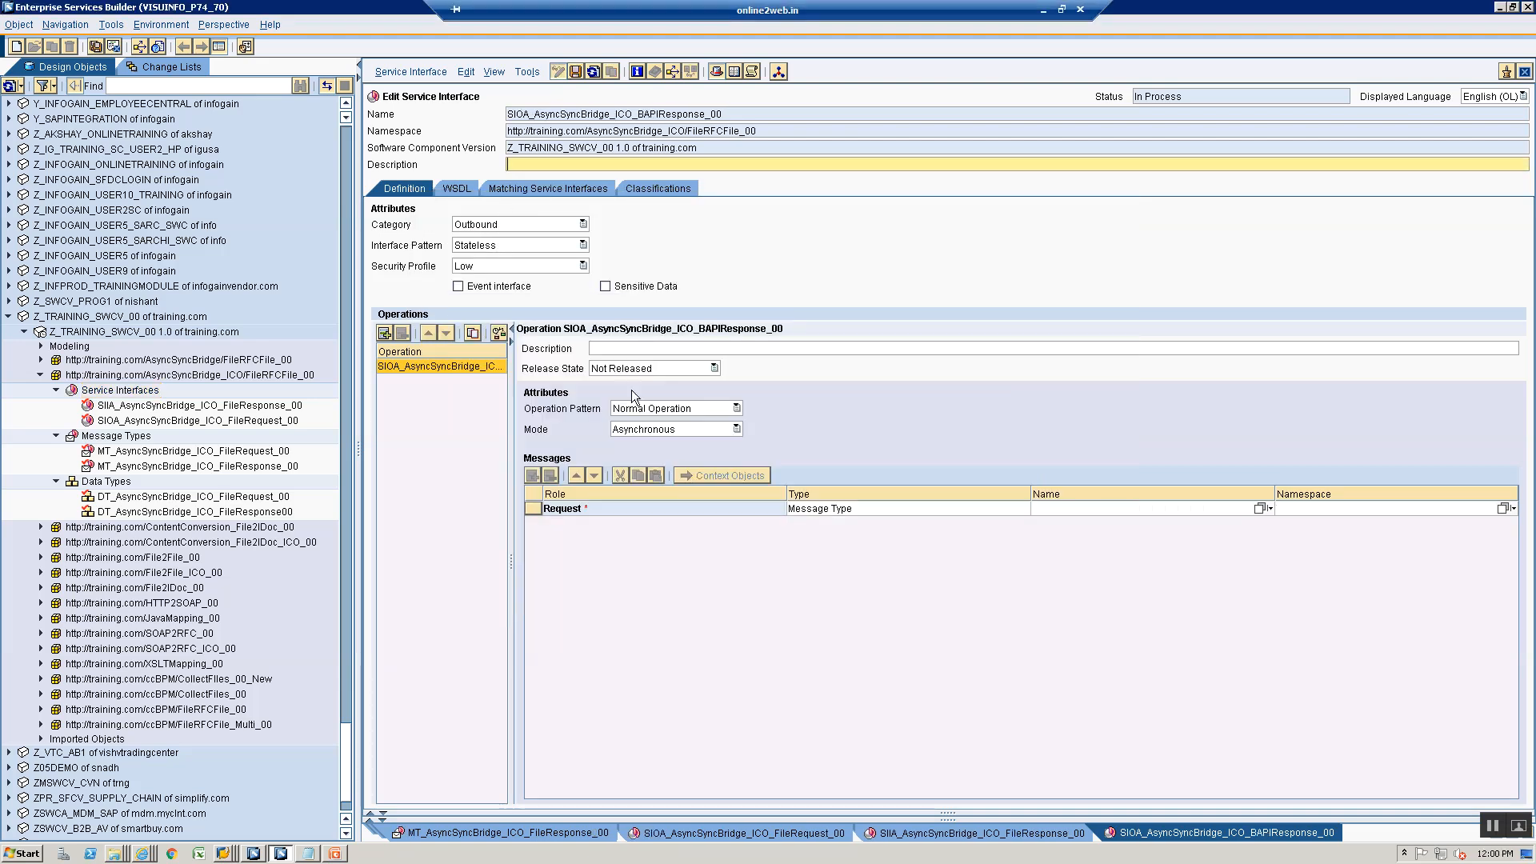
- Assign the imported RFC message BAPI_USER_GET_DETAIL.Response to the BAPI response interface's Request role and save the interface
click(41, 737)
click(56, 753)
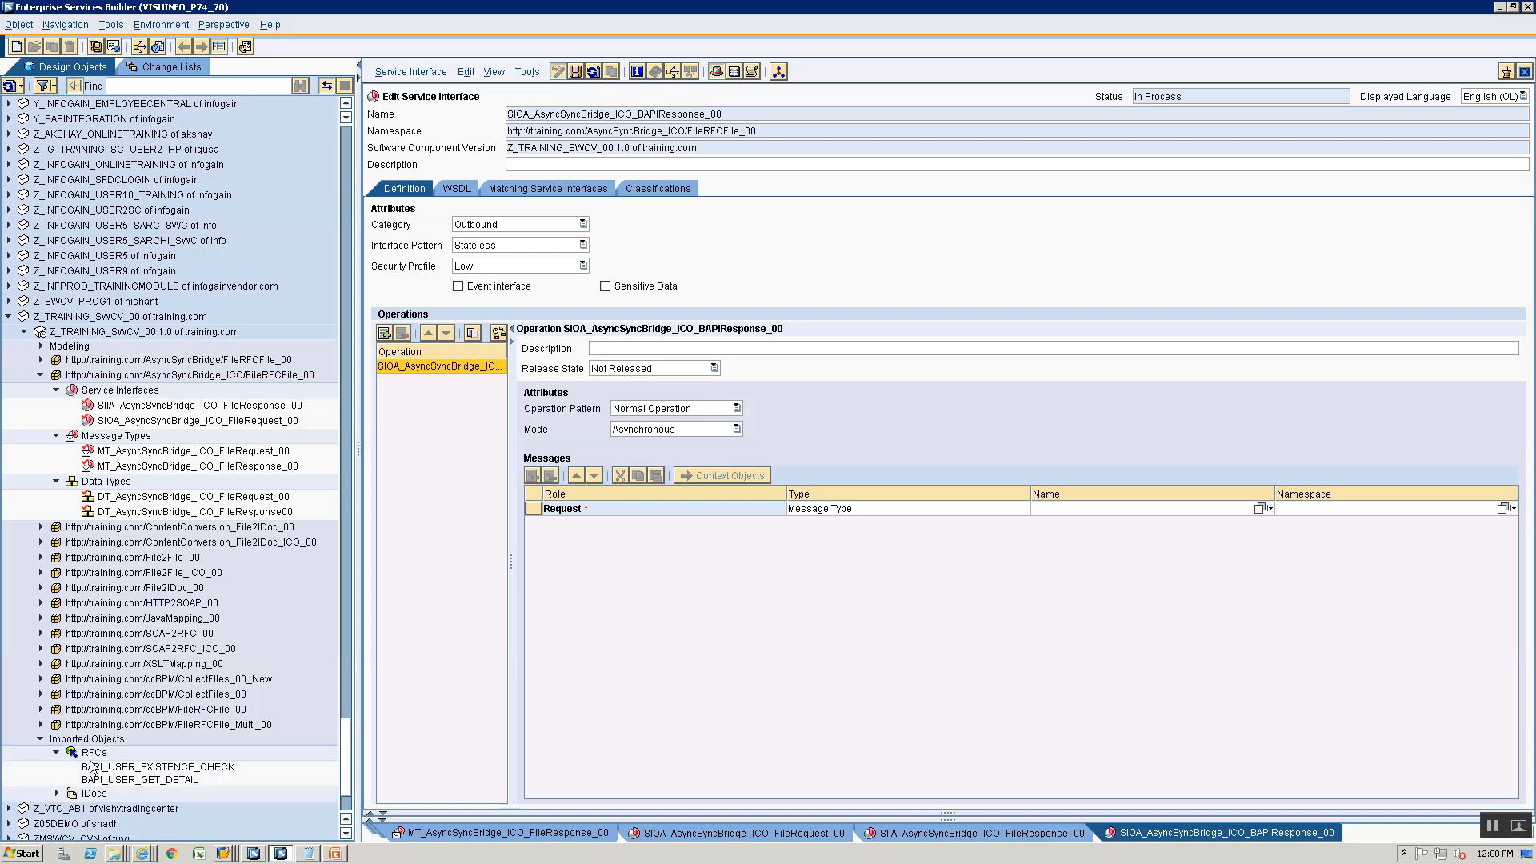
scroll(89, 760, down, 2)
click(141, 689)
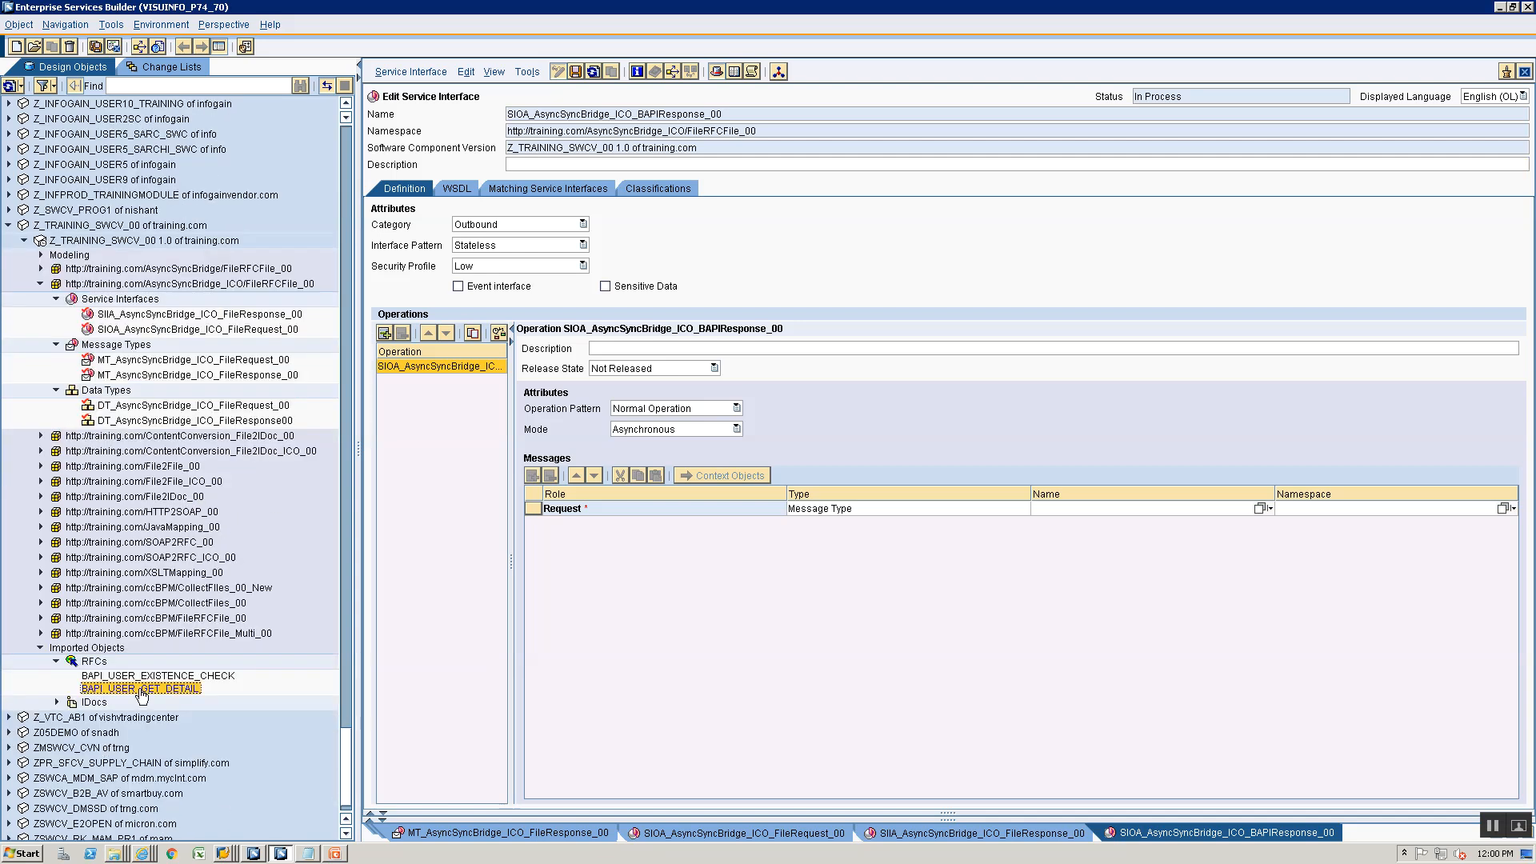
drag(141, 692, 852, 512)
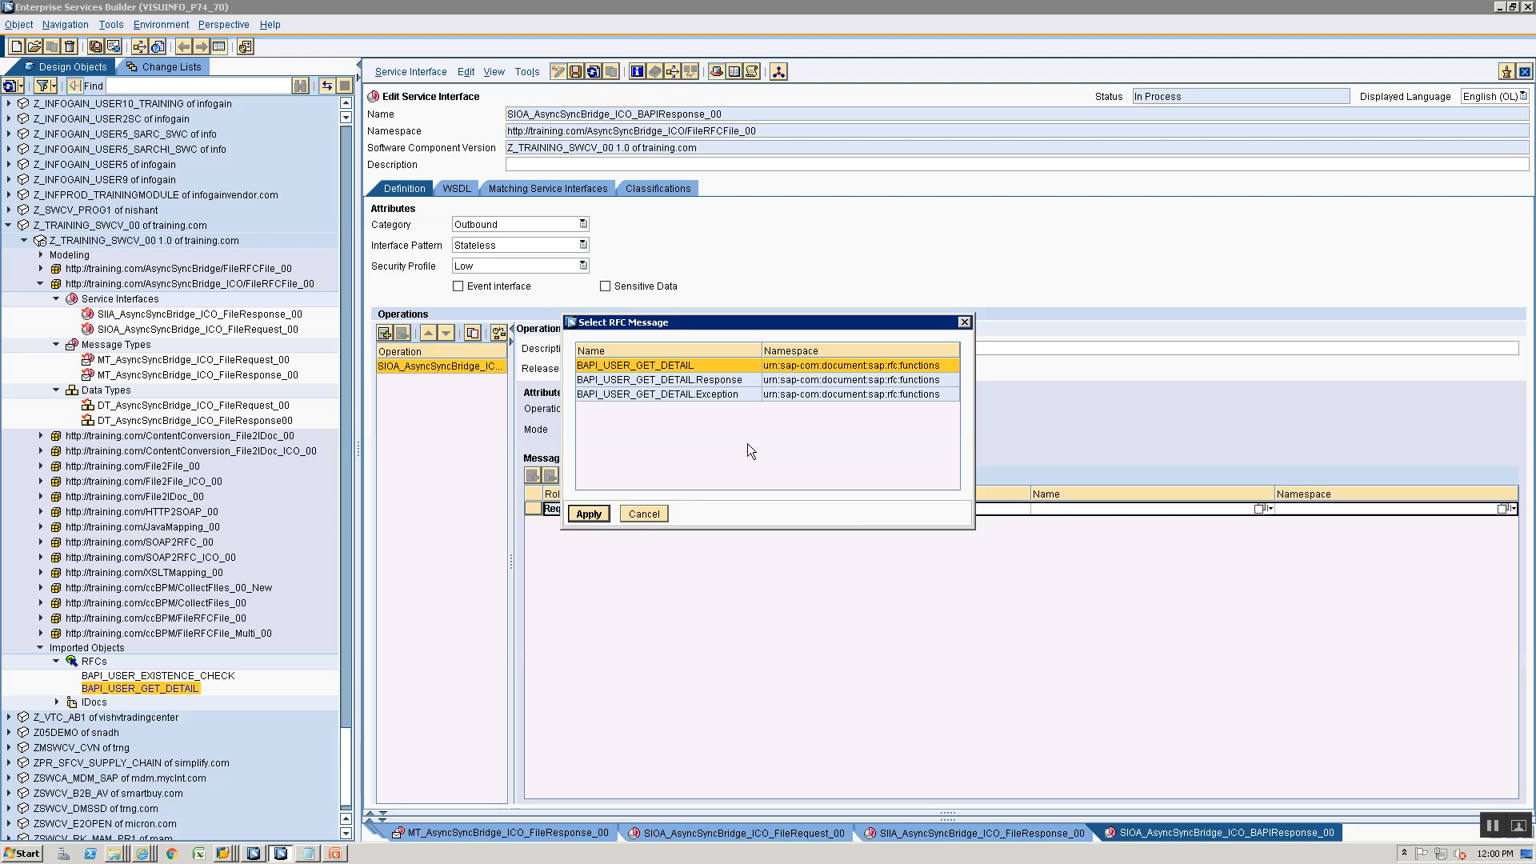
click(737, 379)
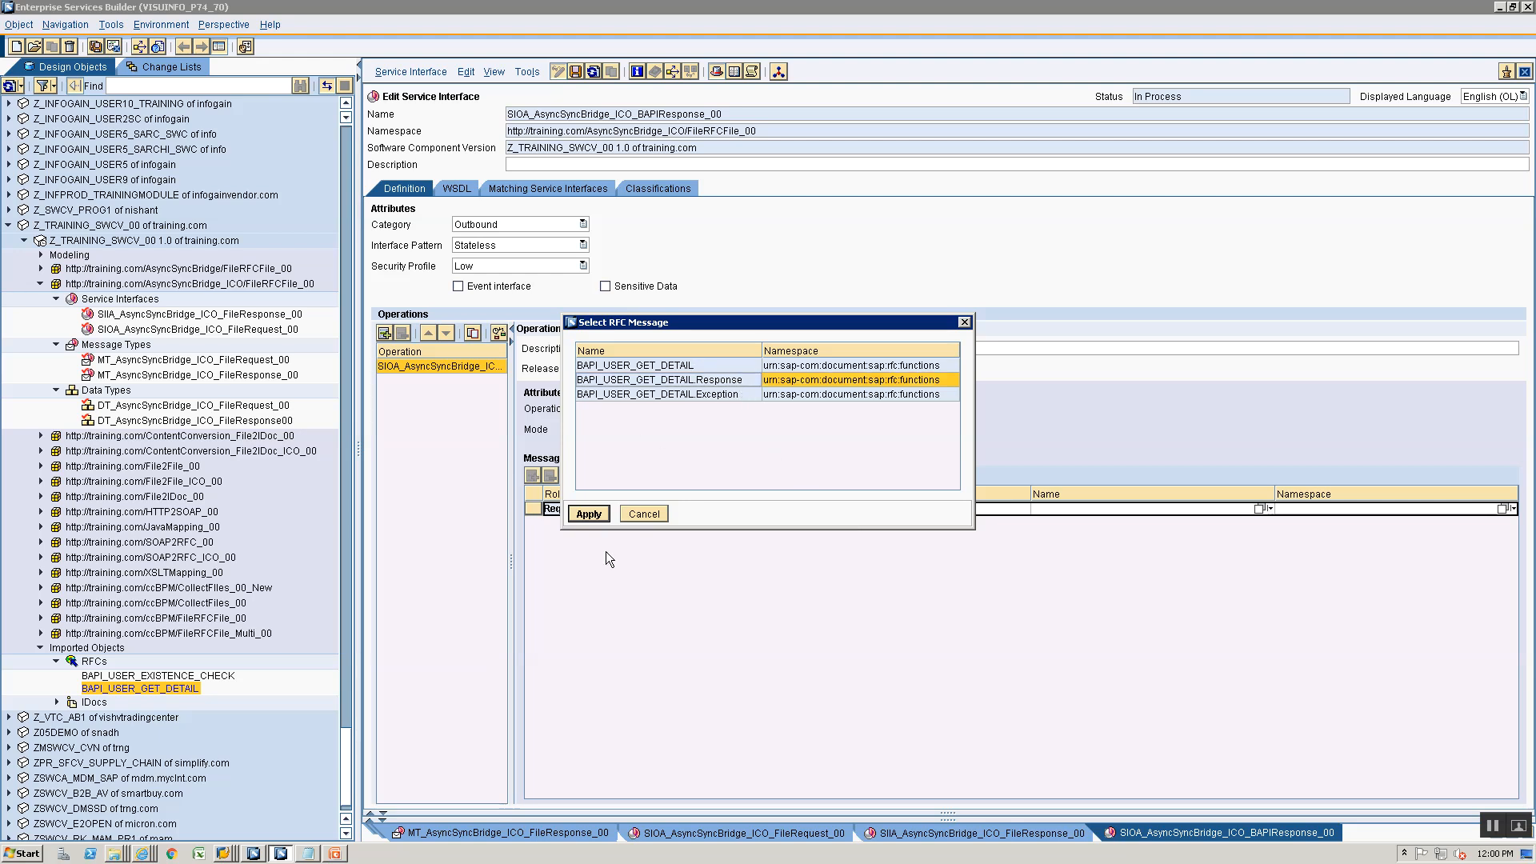
click(588, 516)
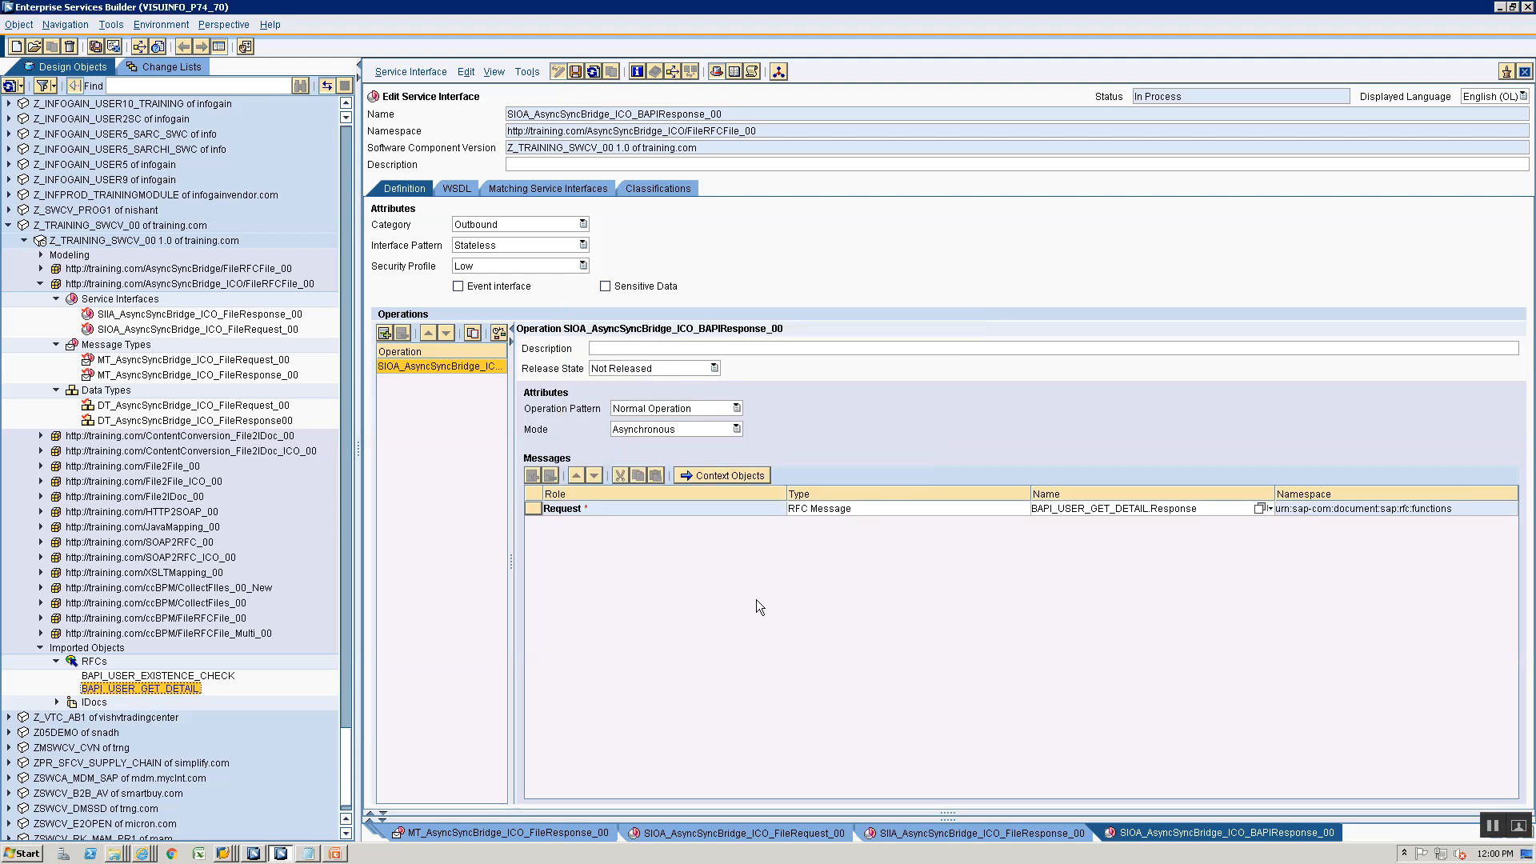
key(ctrl+s)
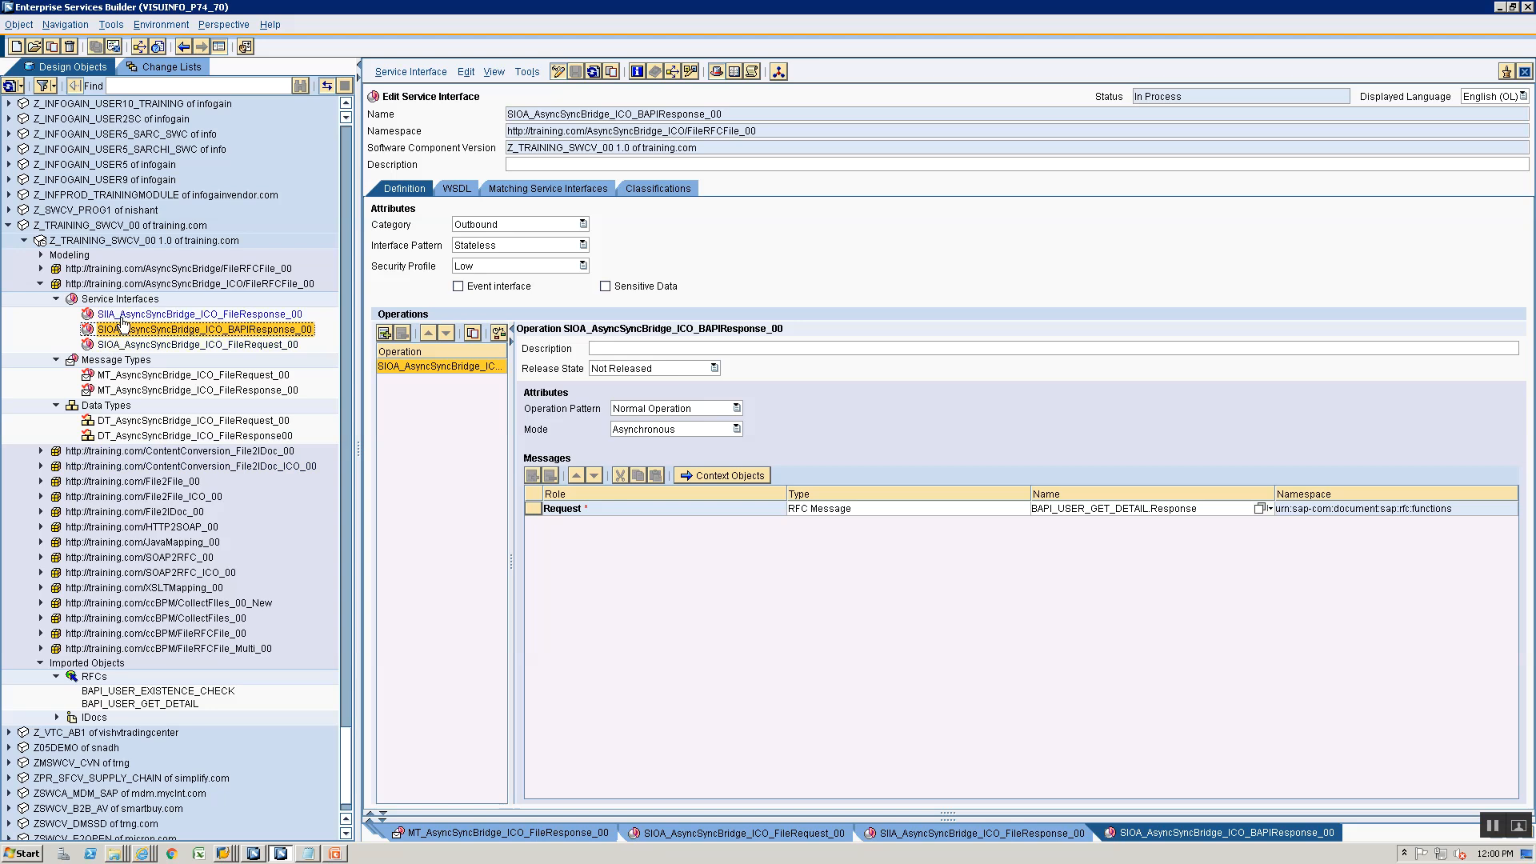
click(111, 706)
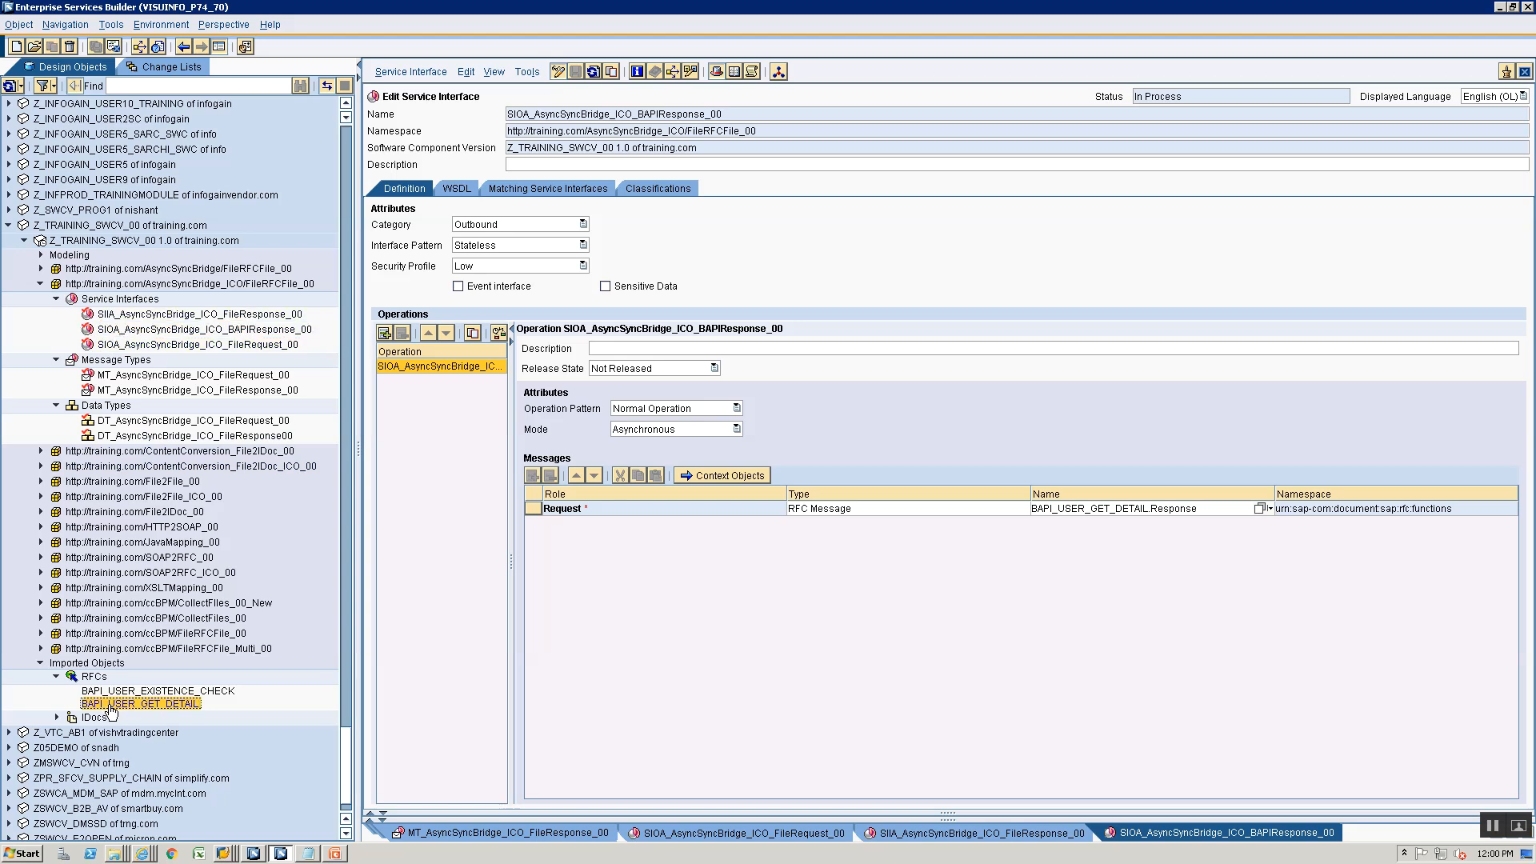
click(165, 333)
click(158, 346)
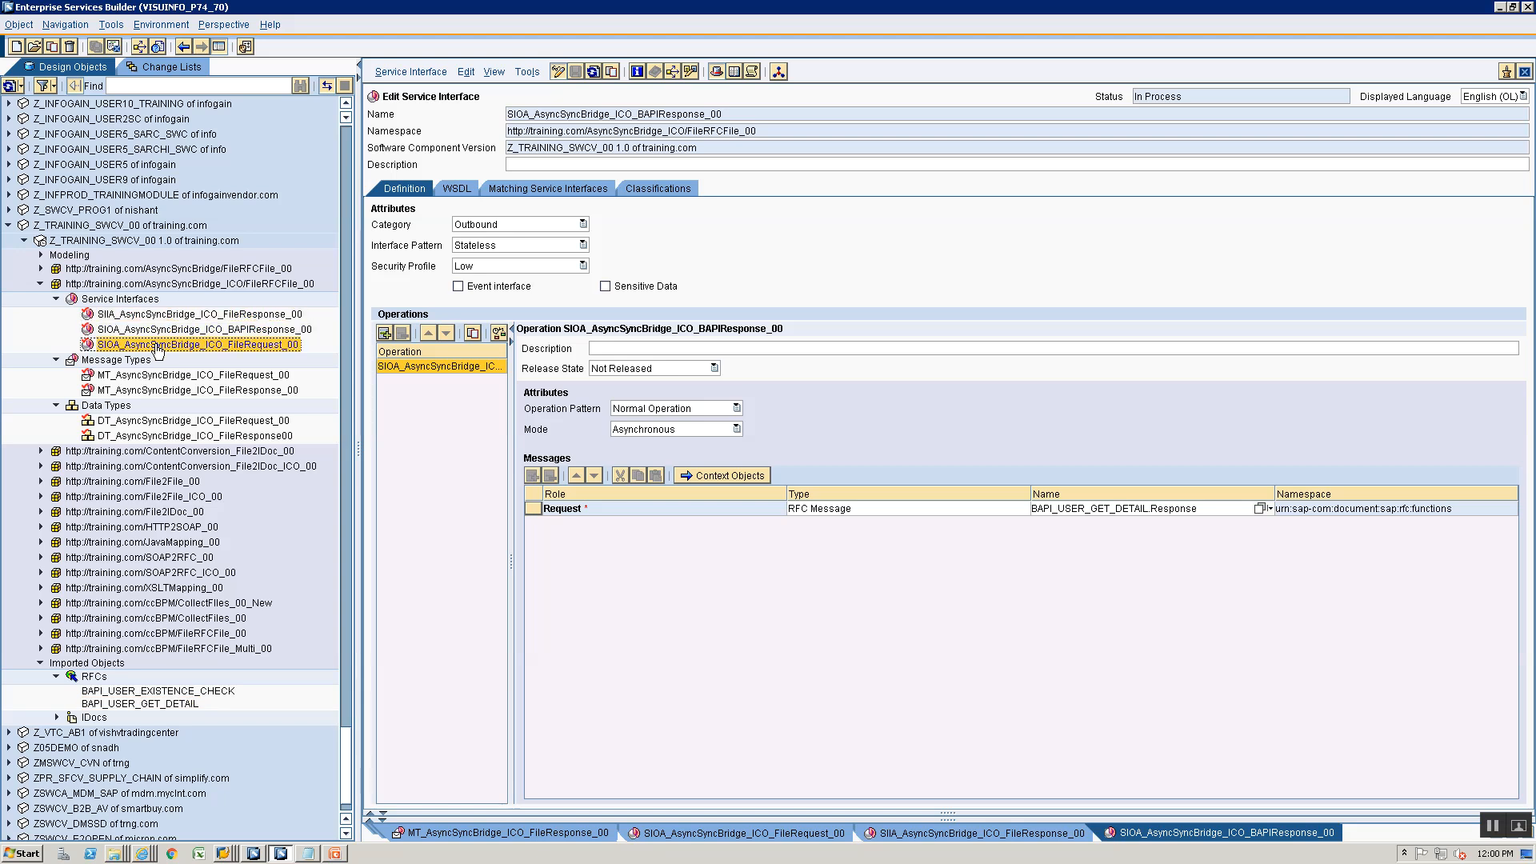
click(166, 316)
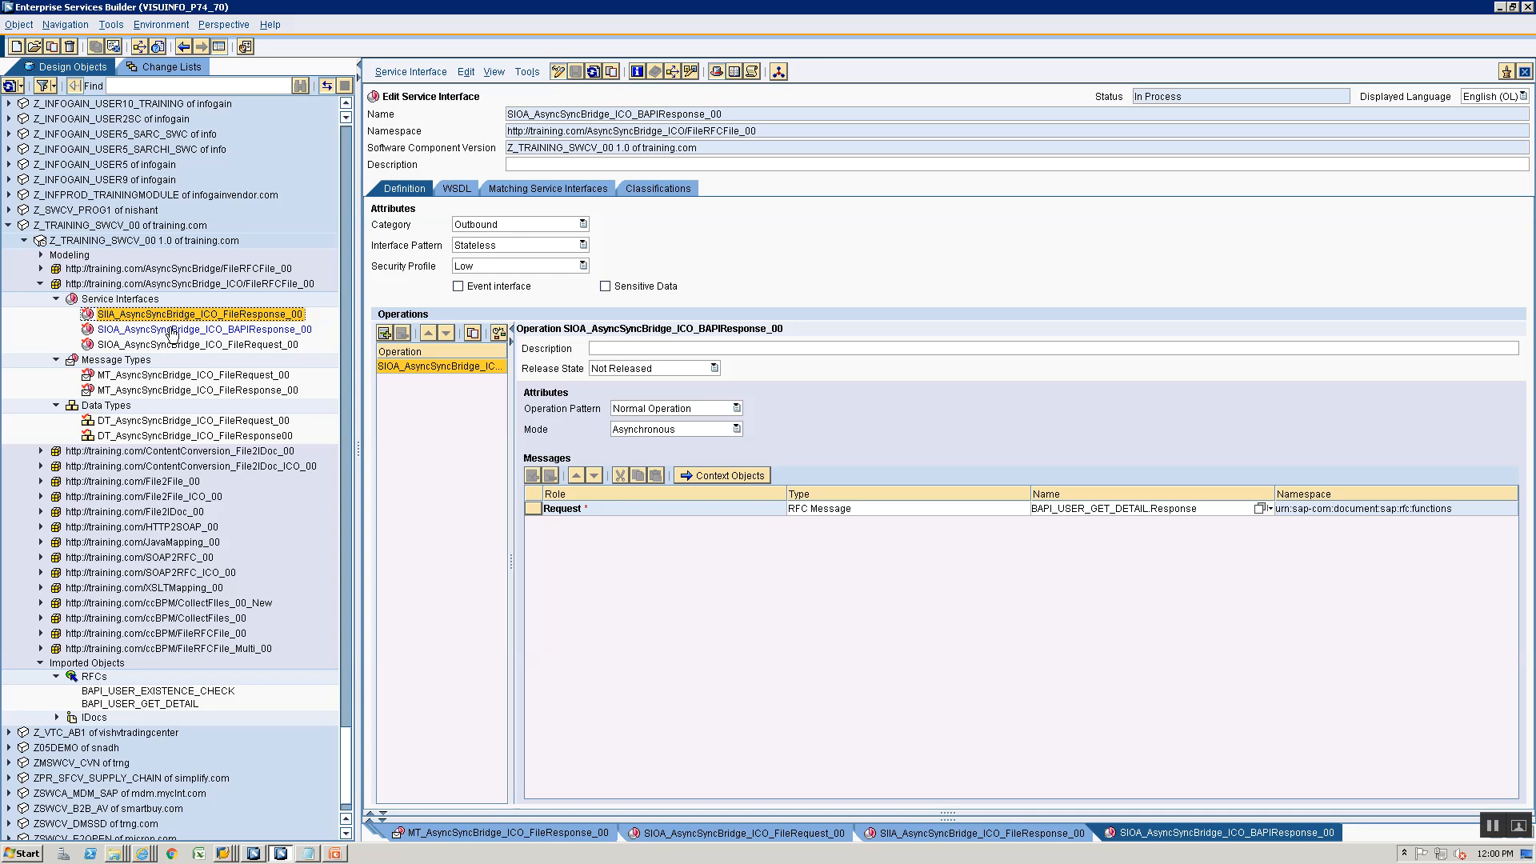
click(172, 332)
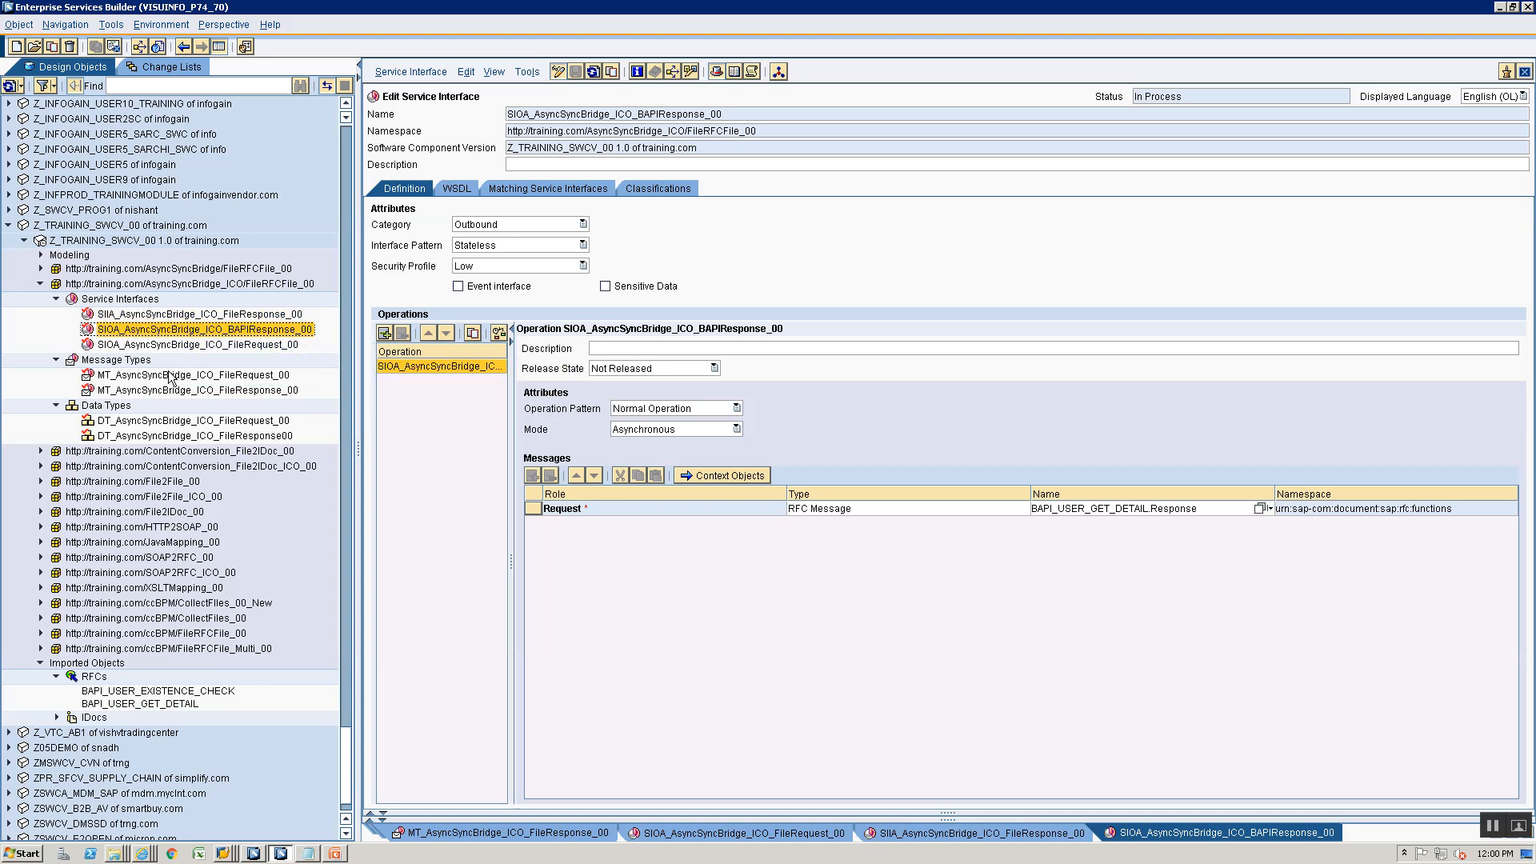
click(128, 361)
right_click(129, 364)
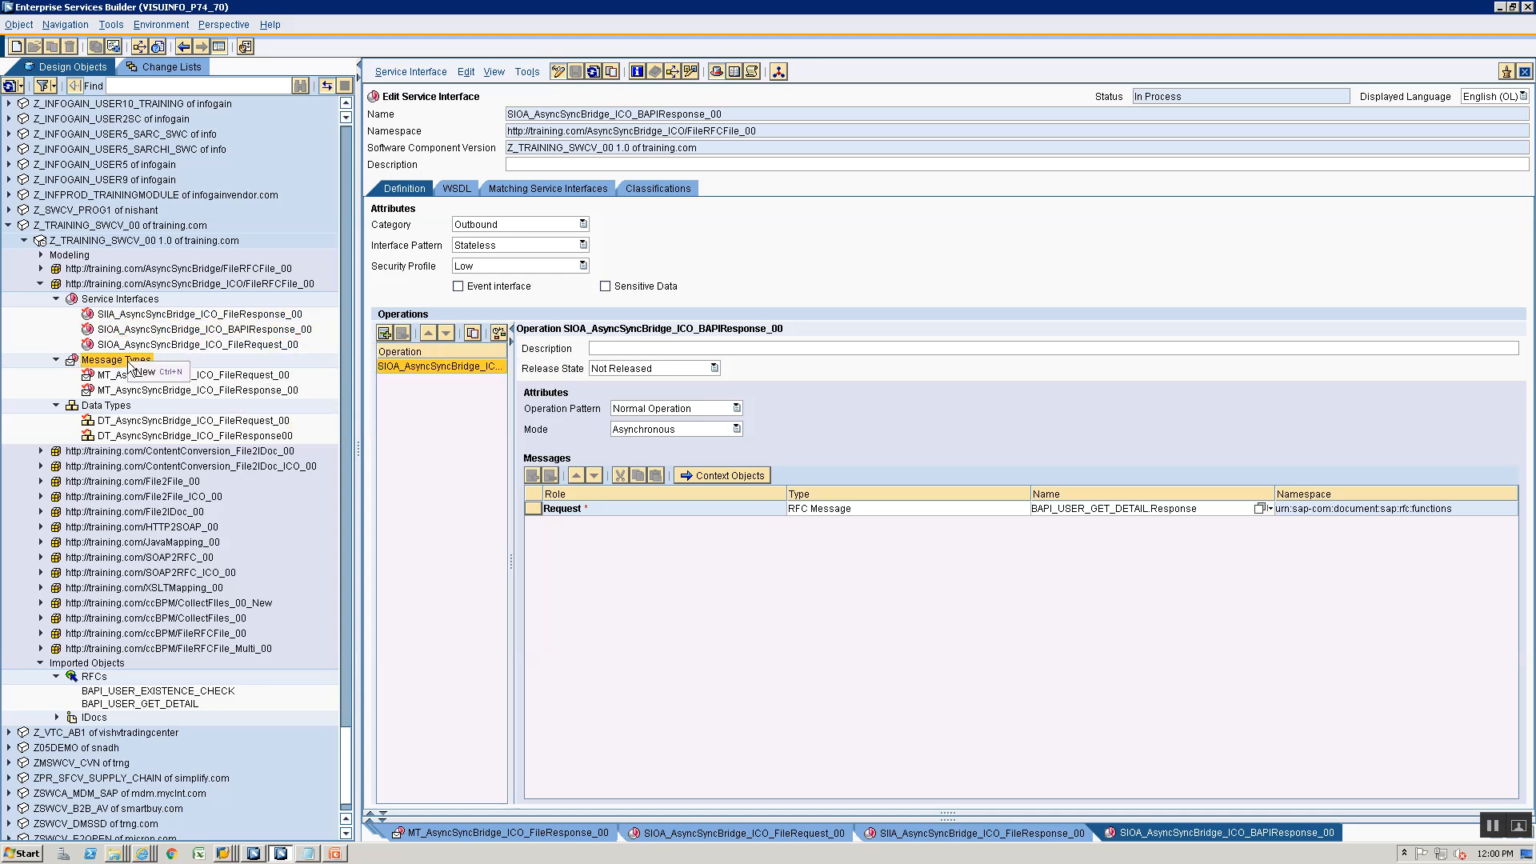
click(142, 372)
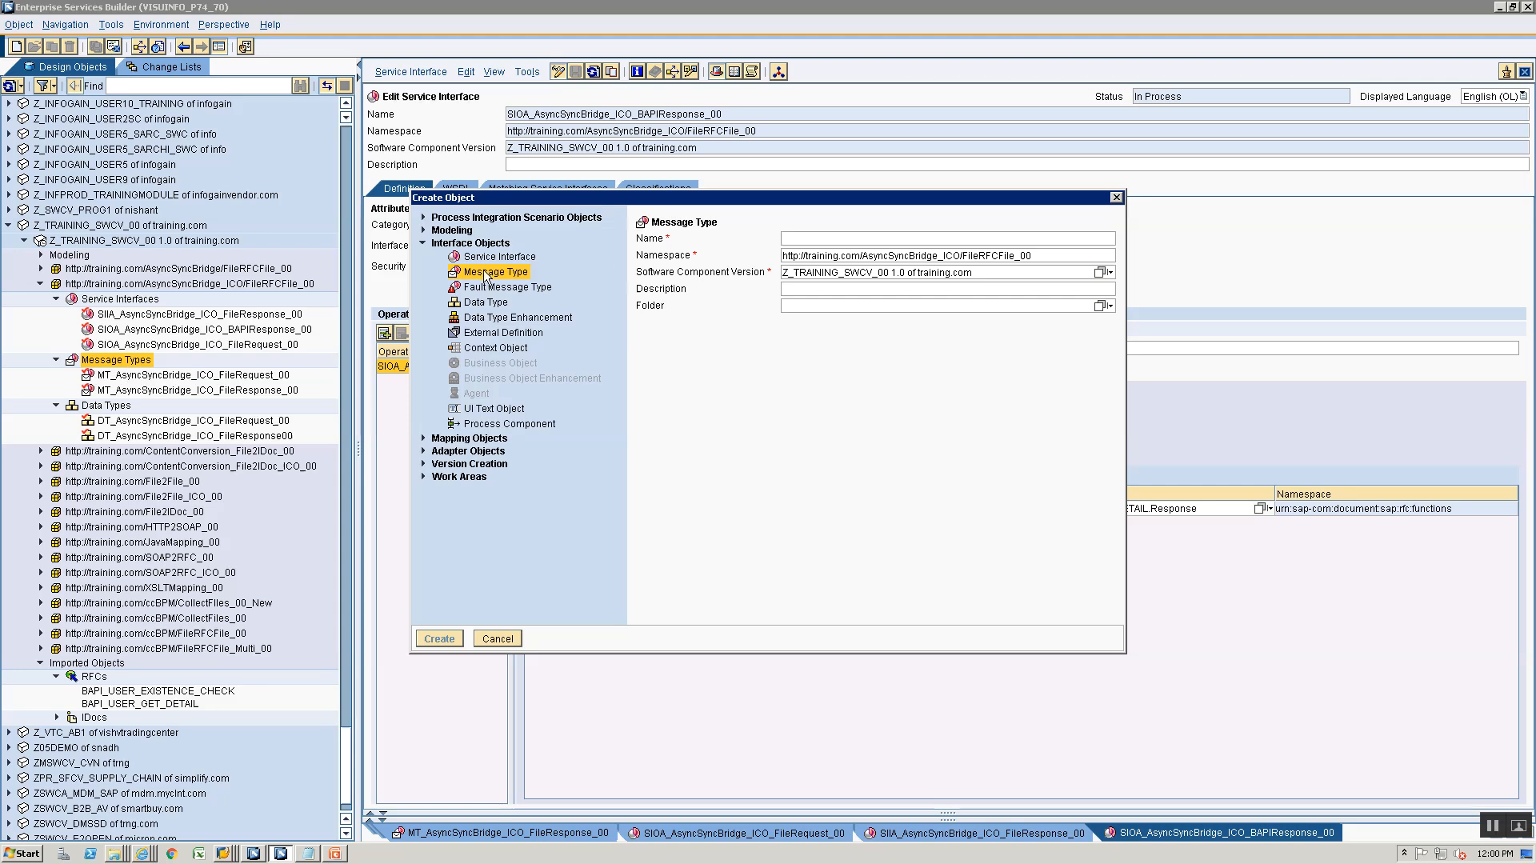
click(423, 439)
click(478, 285)
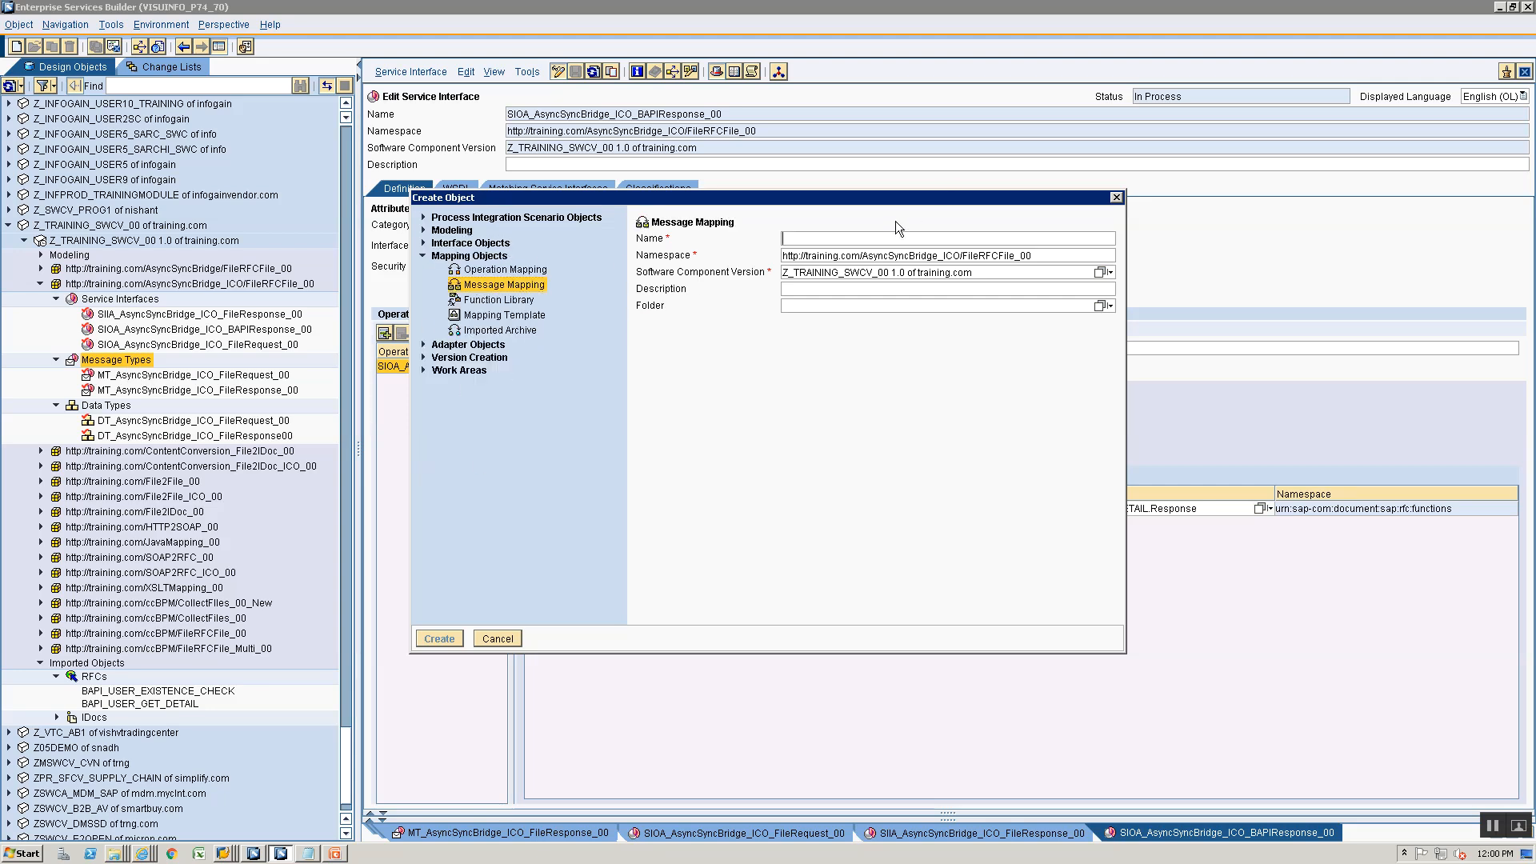
text(MM_)
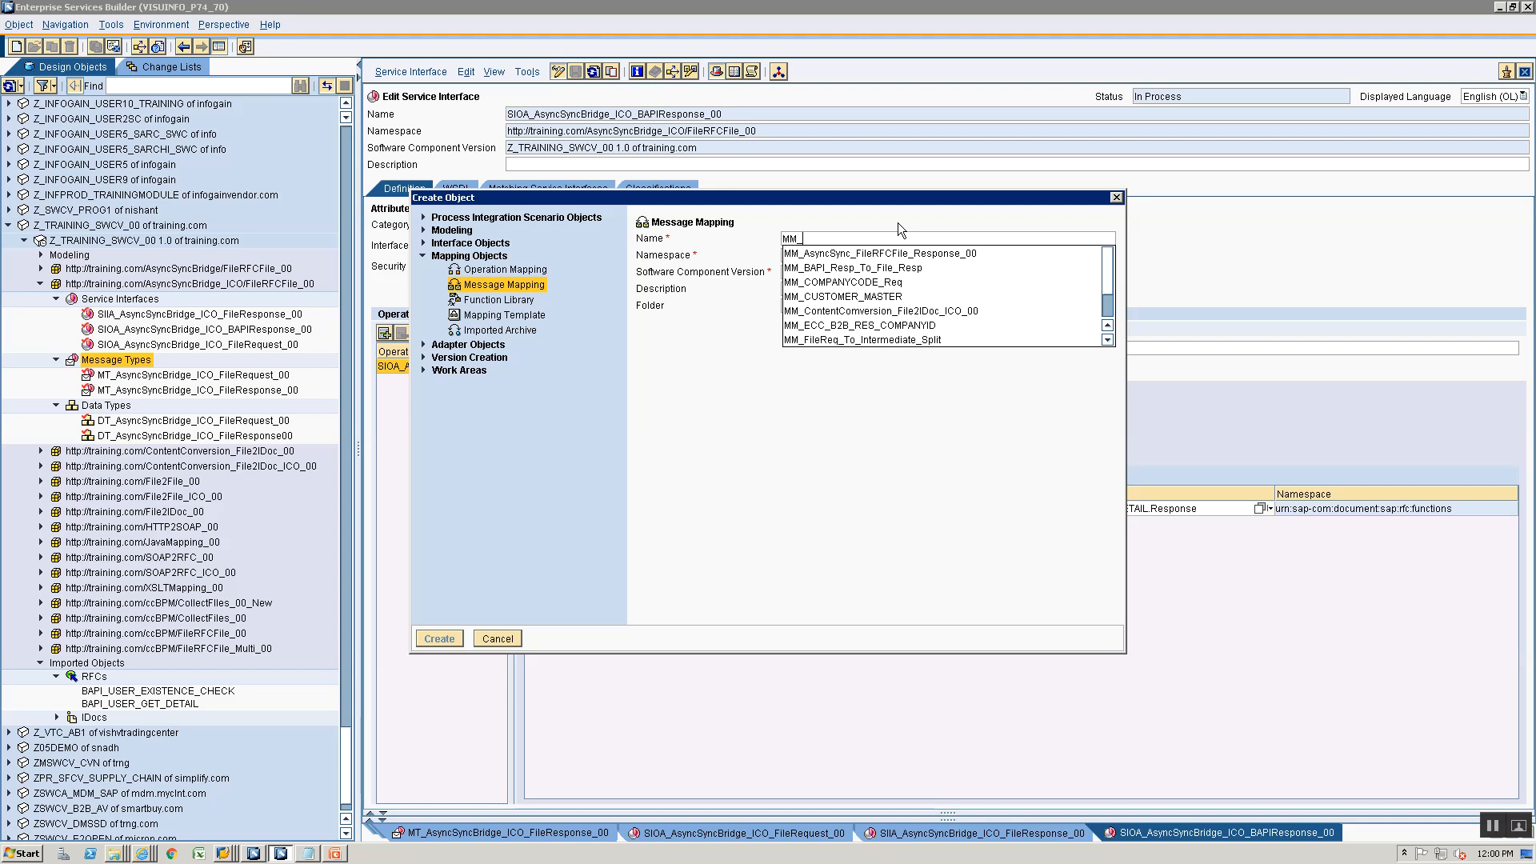
text(Asyn)
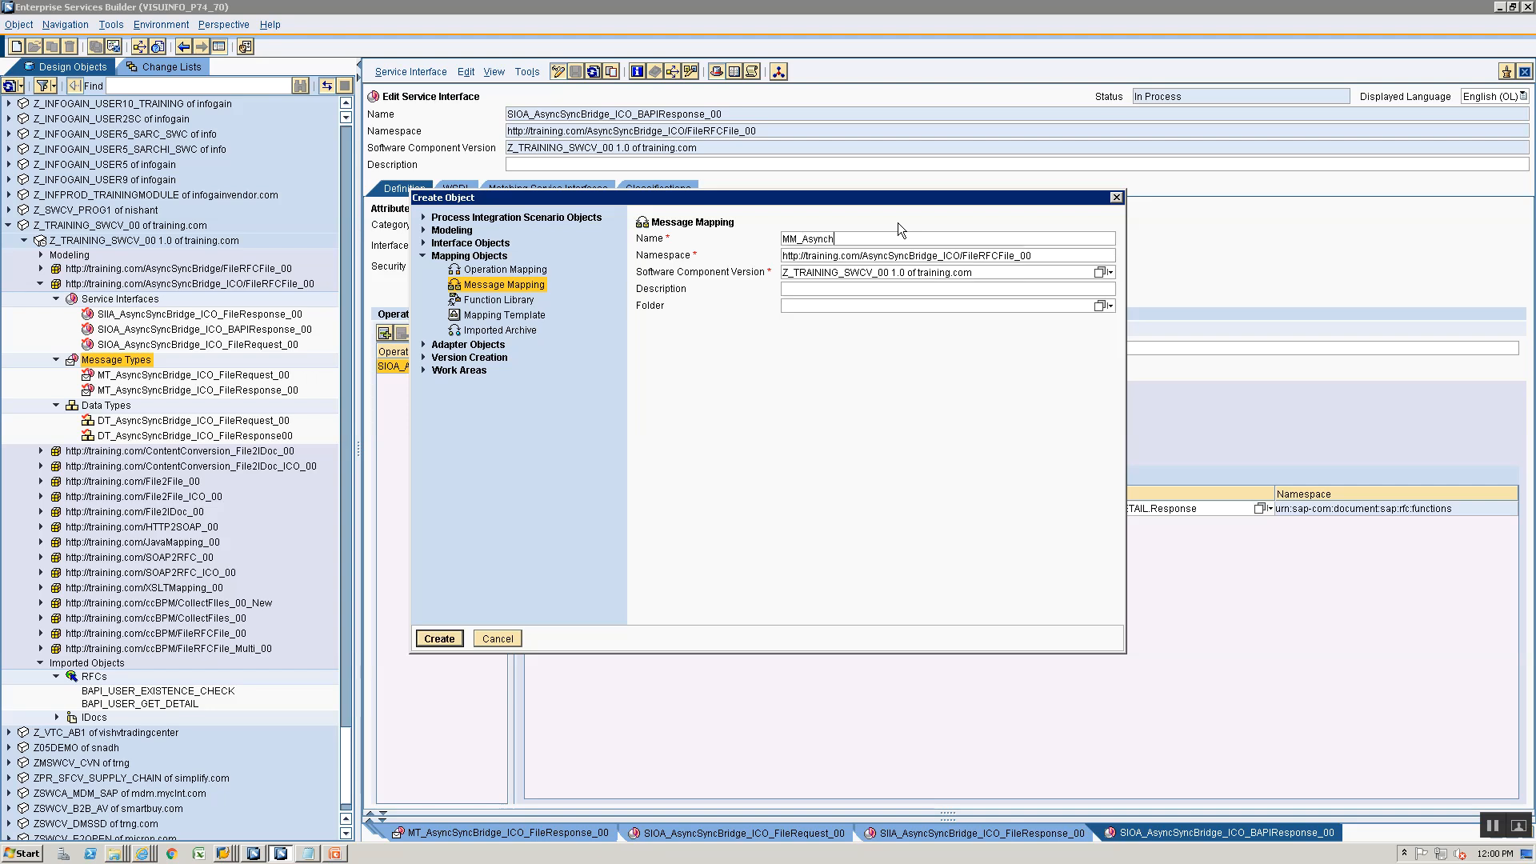
text(SyncBridge_ICO_FileReq_to_BAPIReq_00)
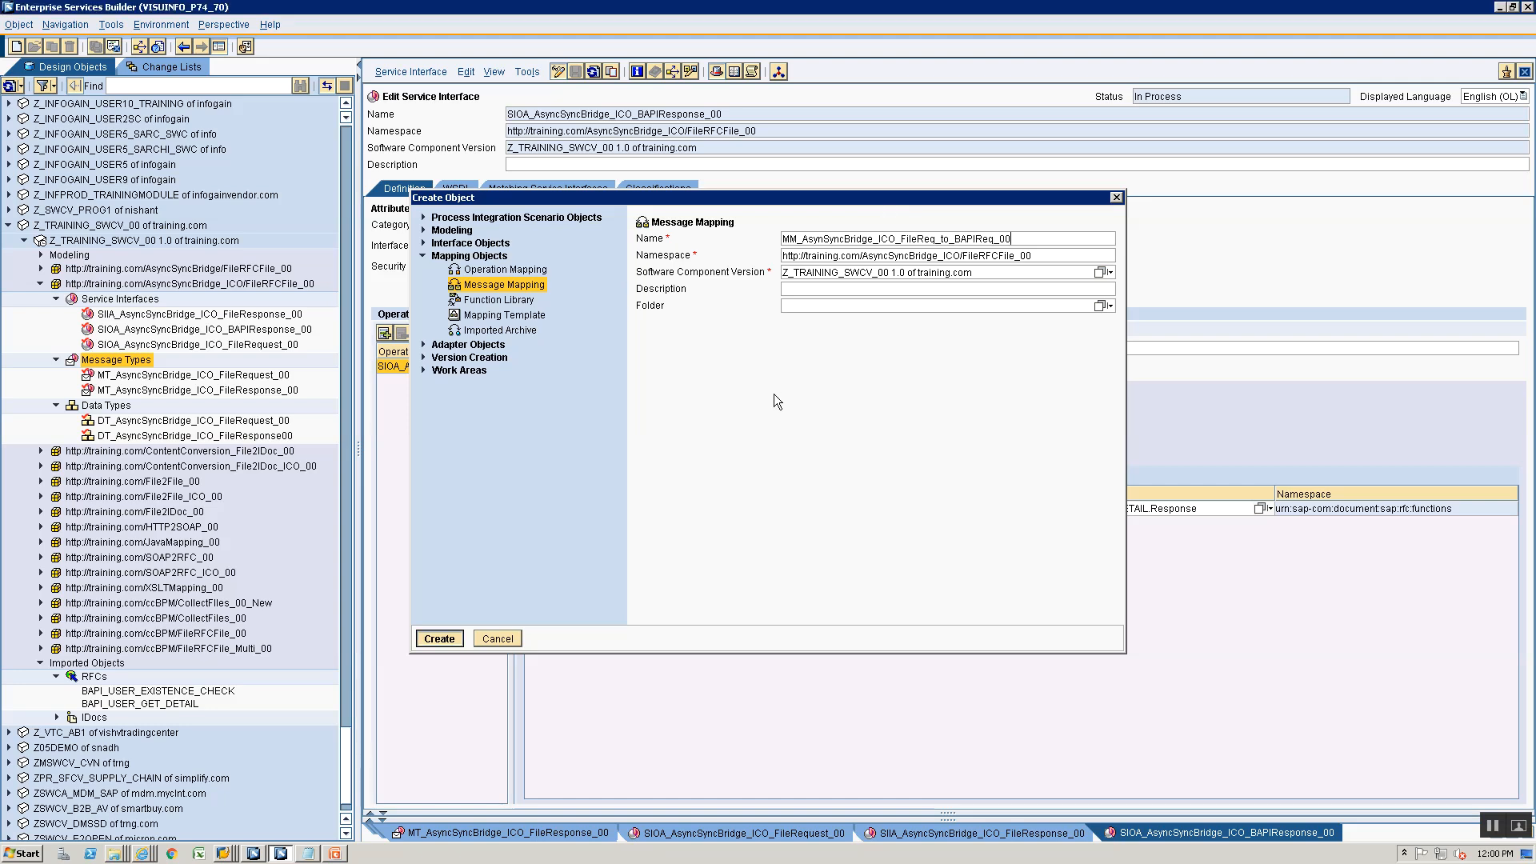
key(Return)
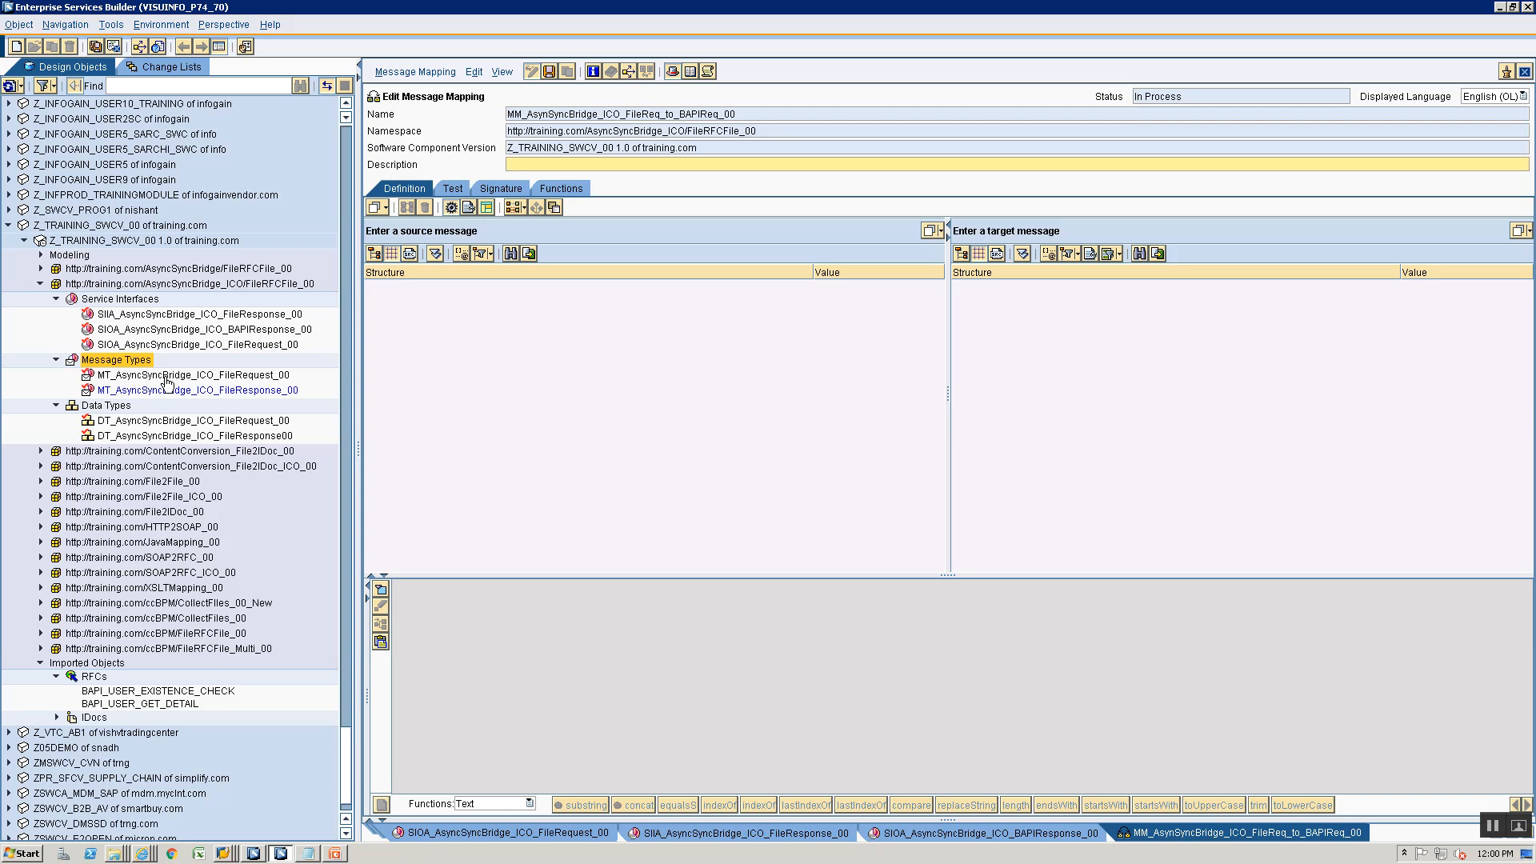
- Map userid of source message MT_AsyncSyncBridge_ICO_FileRequest_00 to USERNAME of target RFC message BAPI_USER_GET_DETAIL
drag(168, 377, 565, 239)
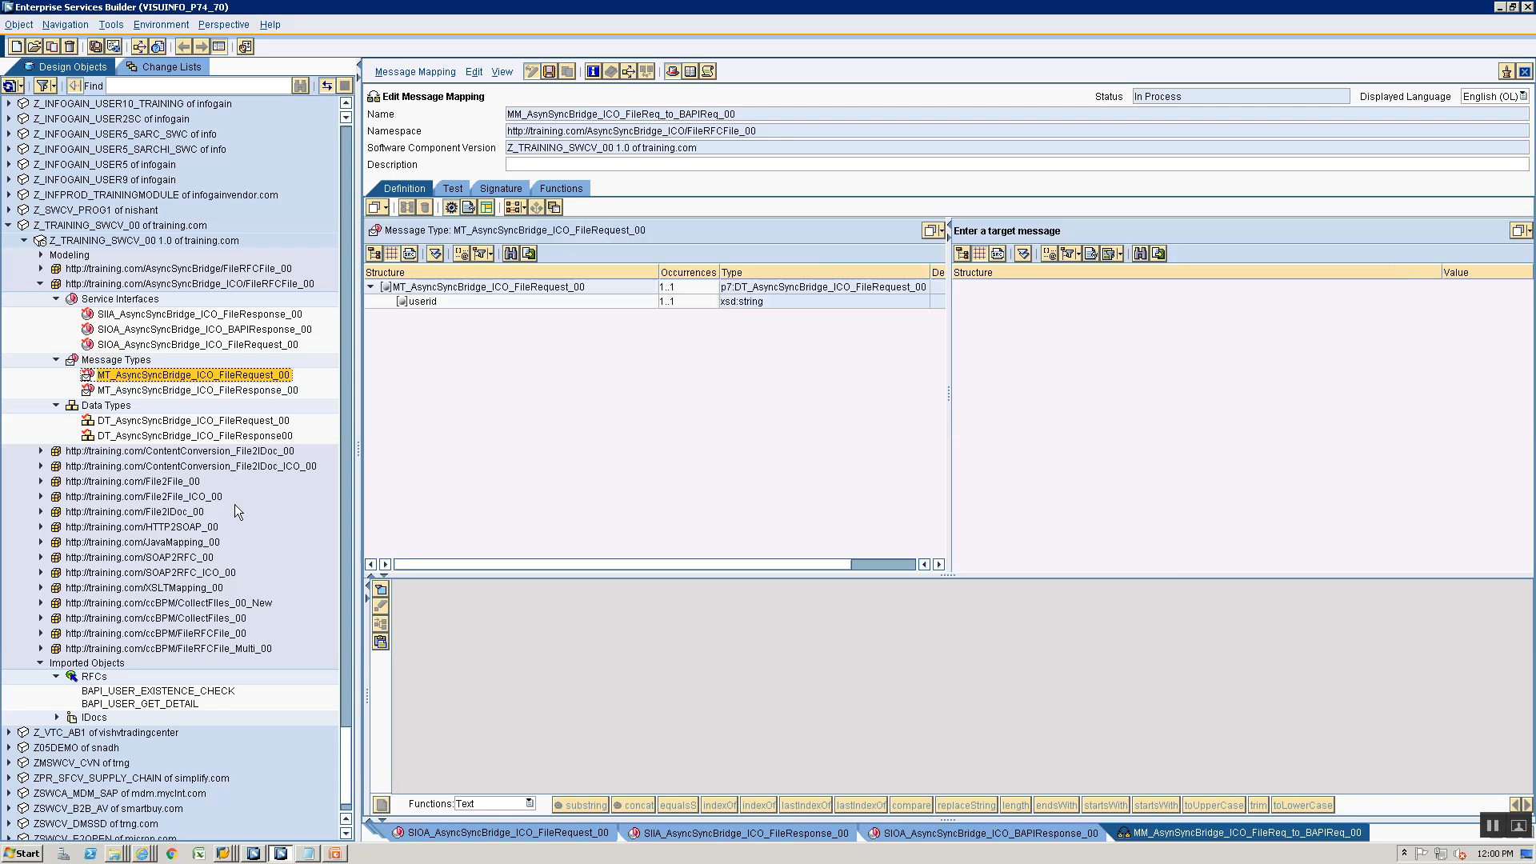
scroll(234, 504, down, 1)
click(163, 642)
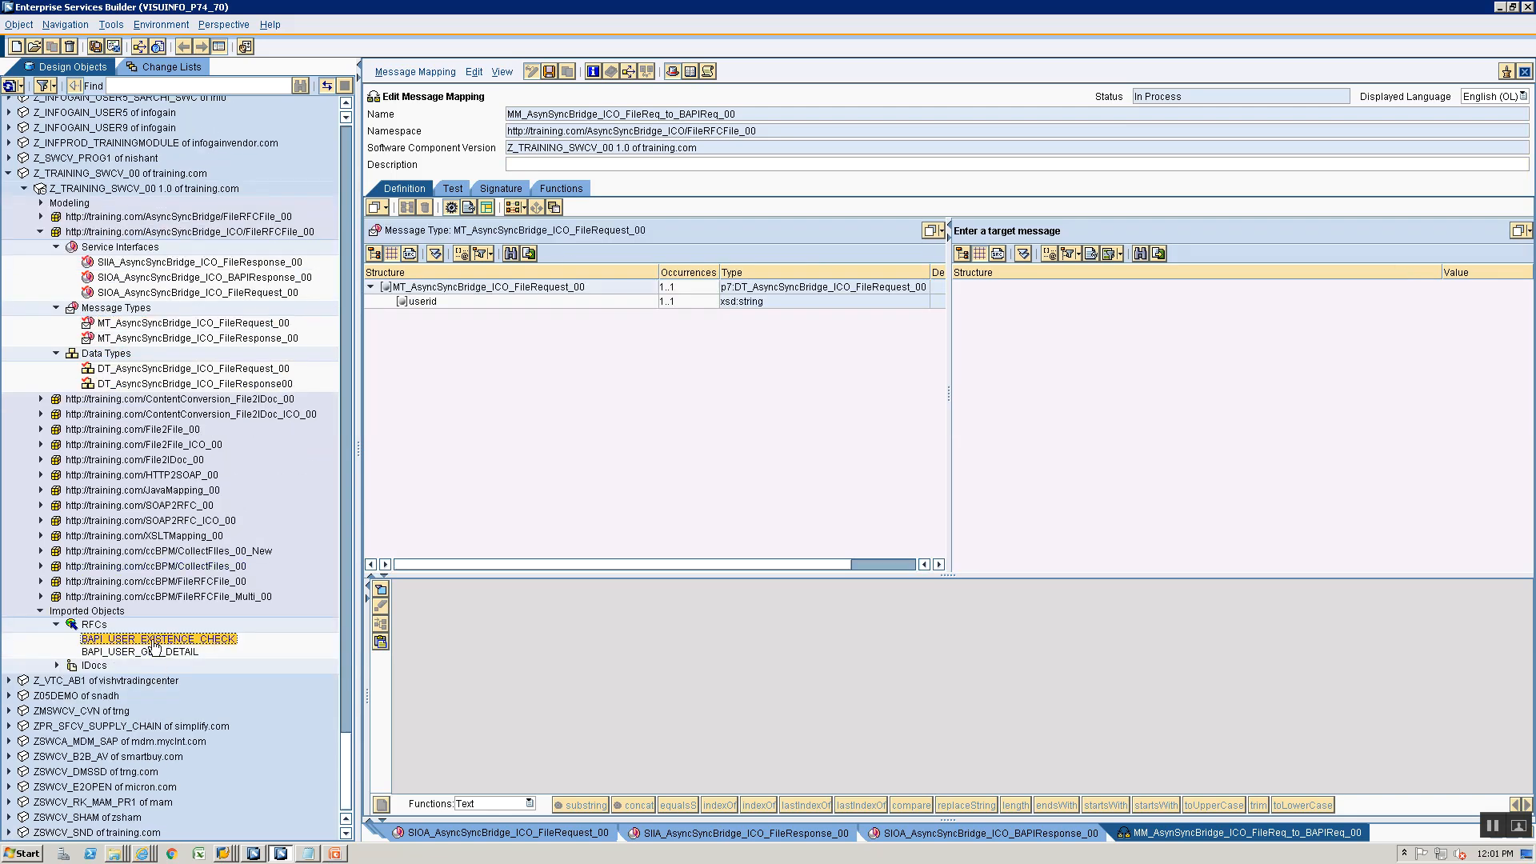
click(141, 653)
drag(139, 653, 1150, 234)
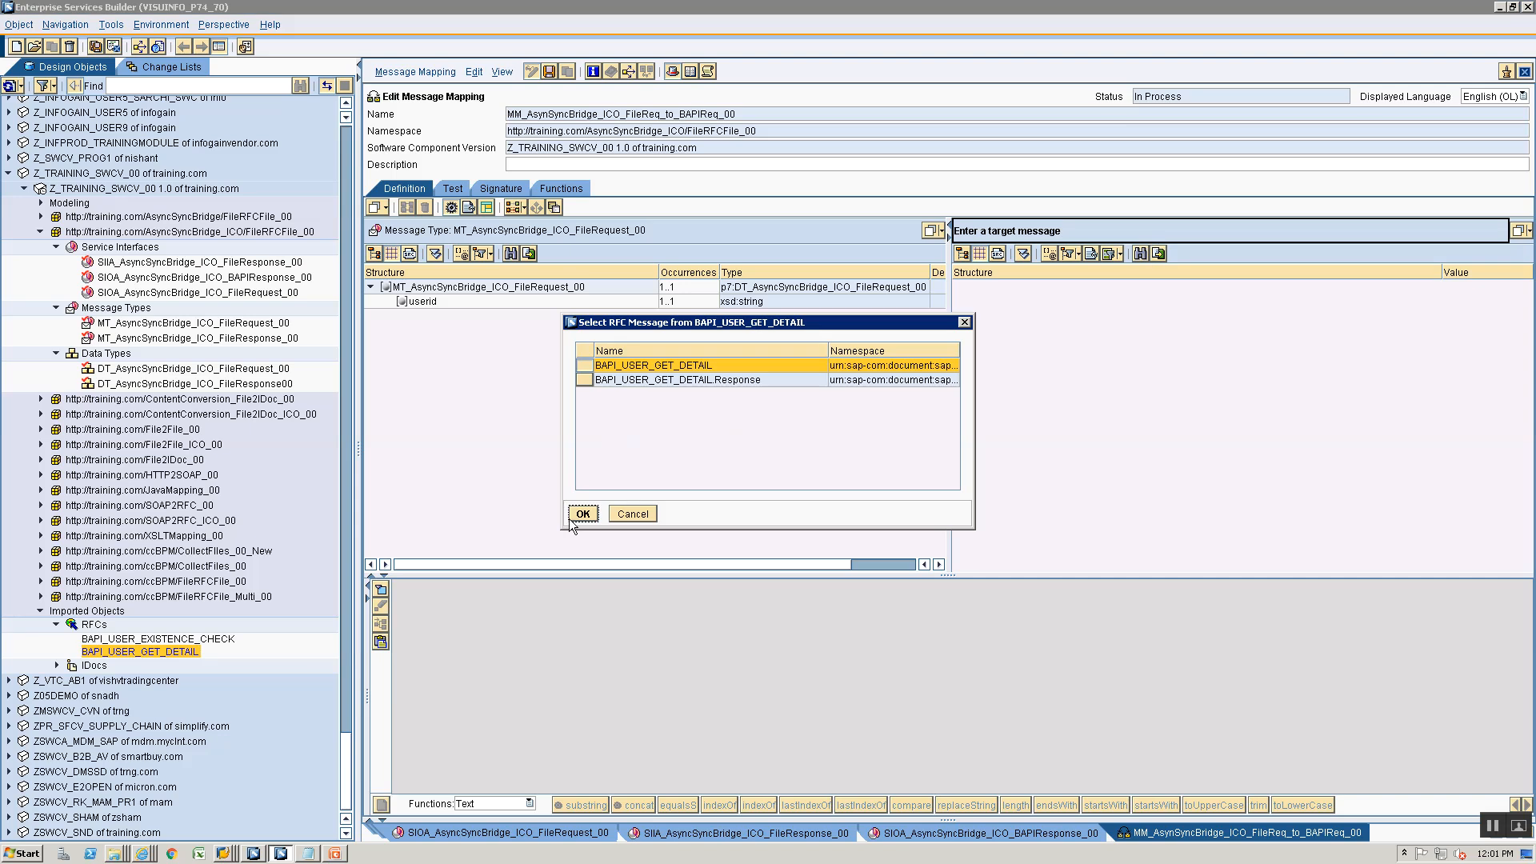
click(582, 514)
drag(422, 301, 1046, 317)
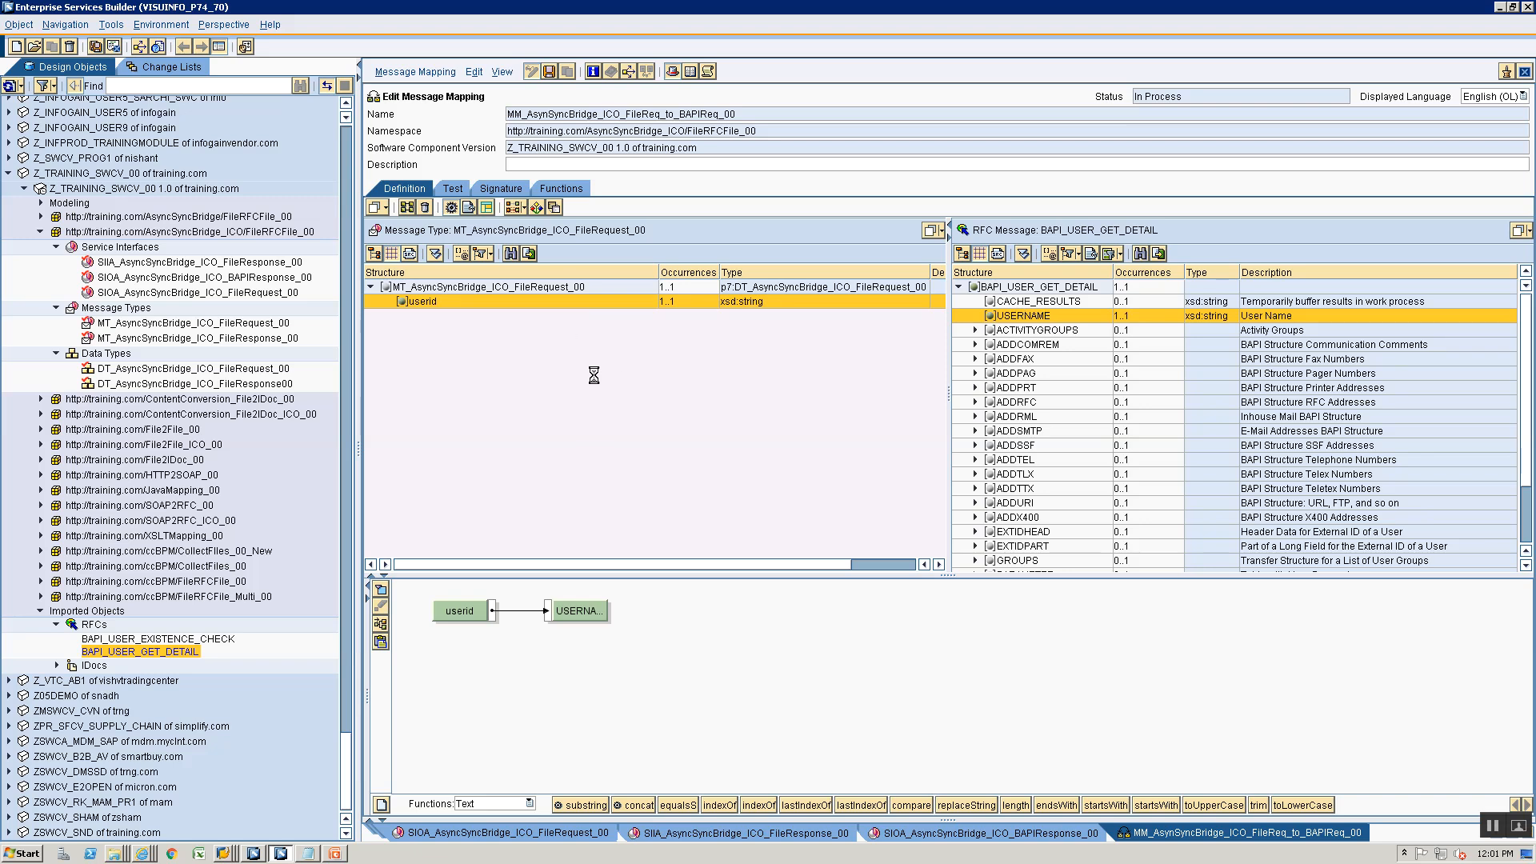
- Test the file-request-to-BAPI-request mapping with the userid value admin and dismiss the processing log
click(453, 189)
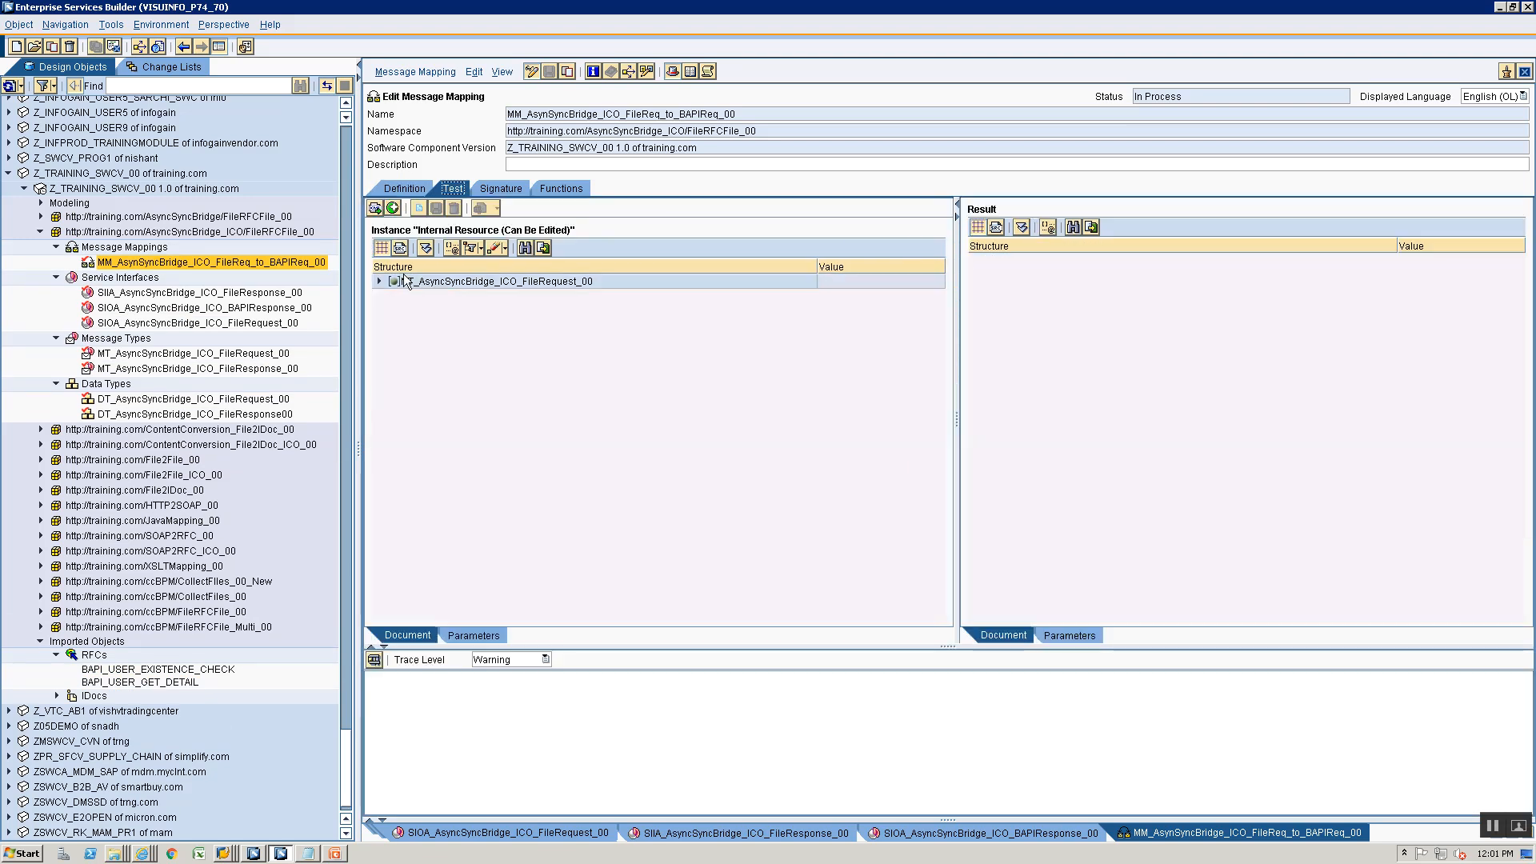
click(380, 281)
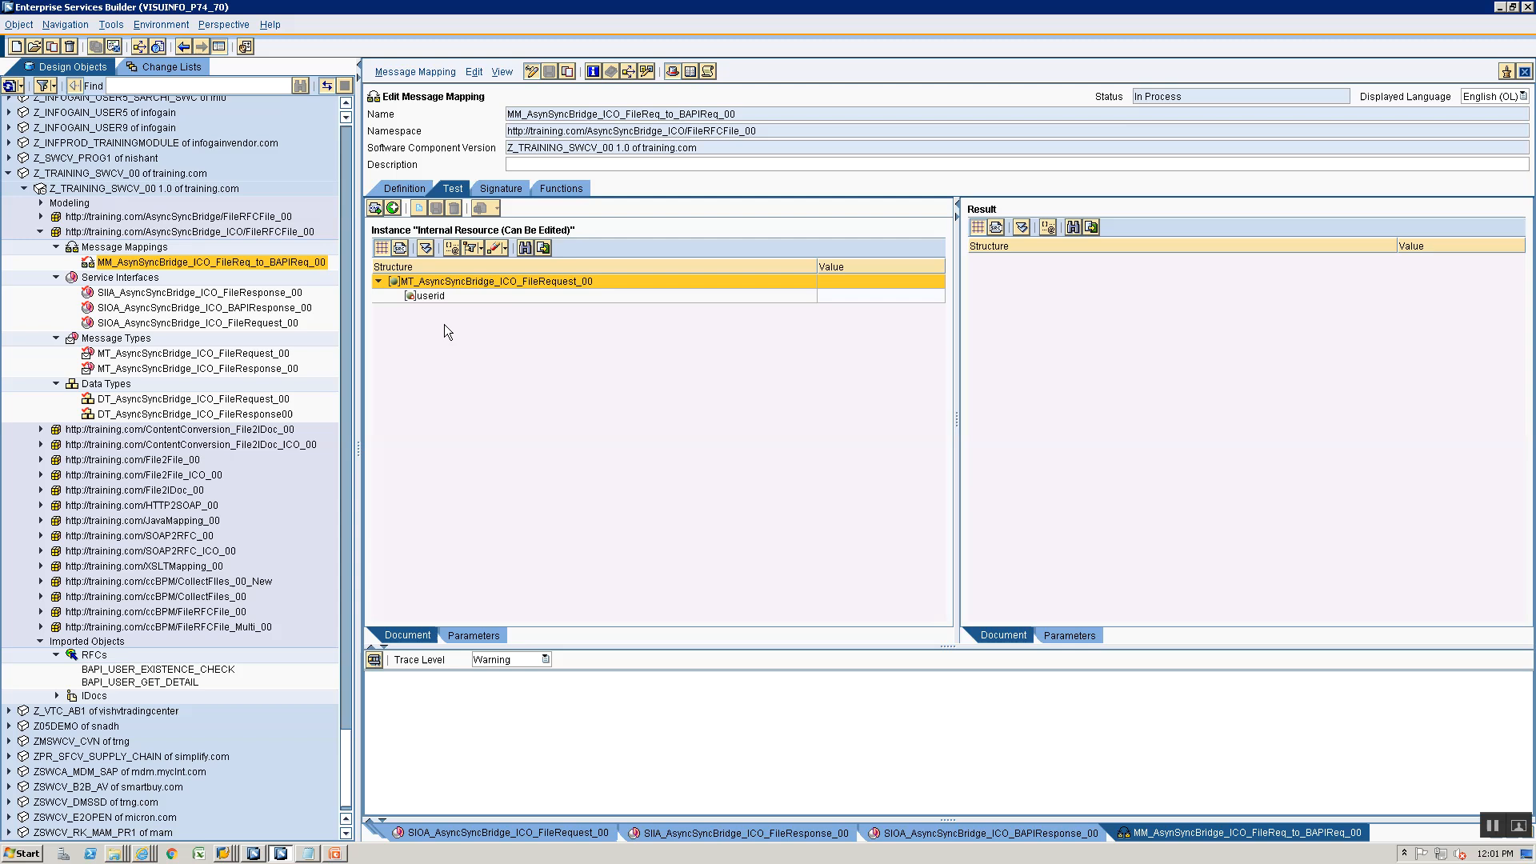
click(860, 297)
text(admin)
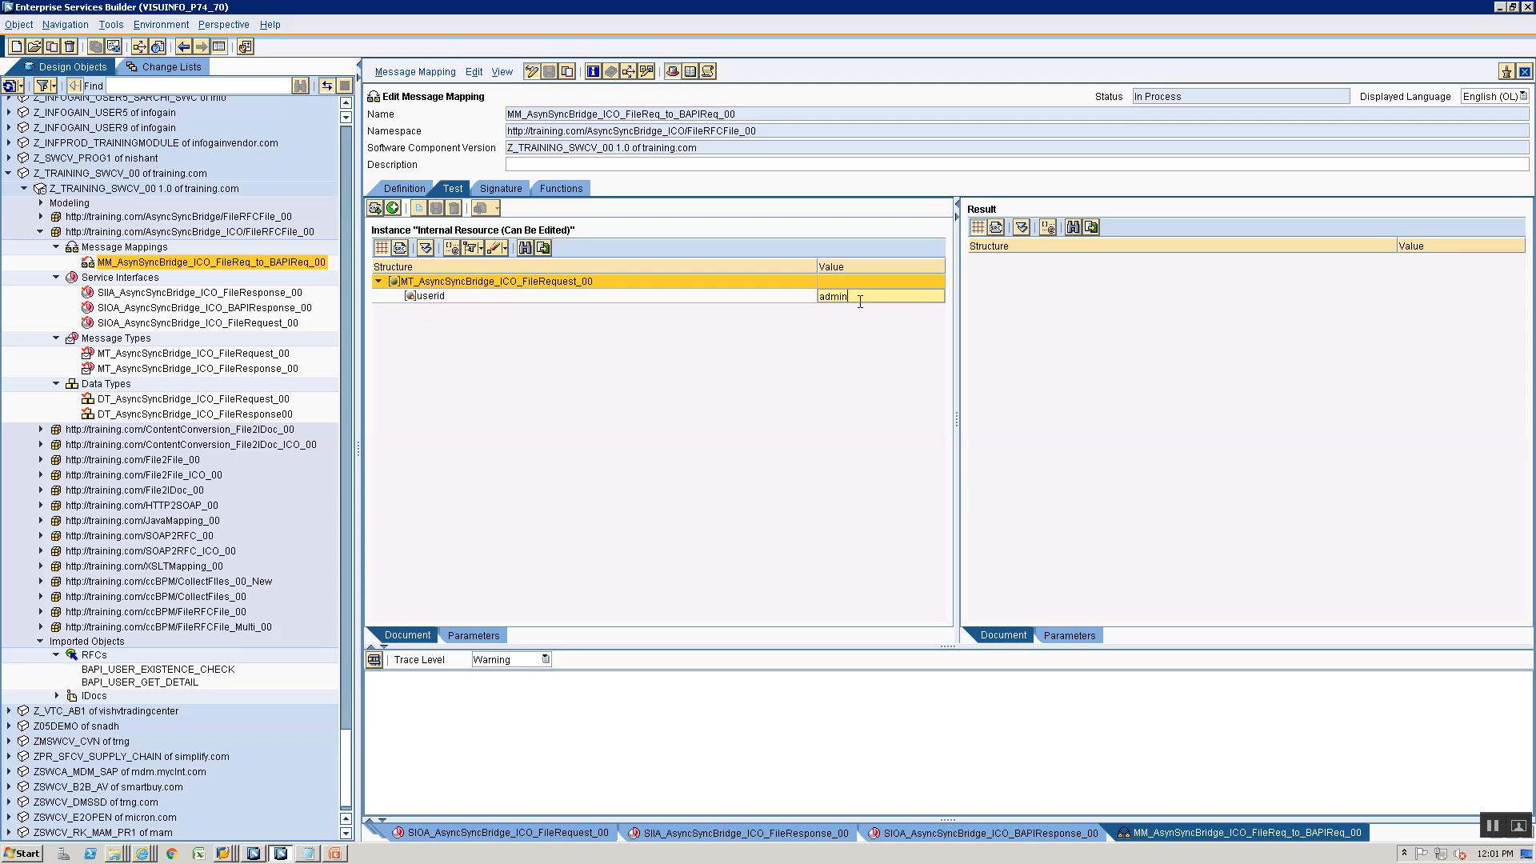
click(375, 208)
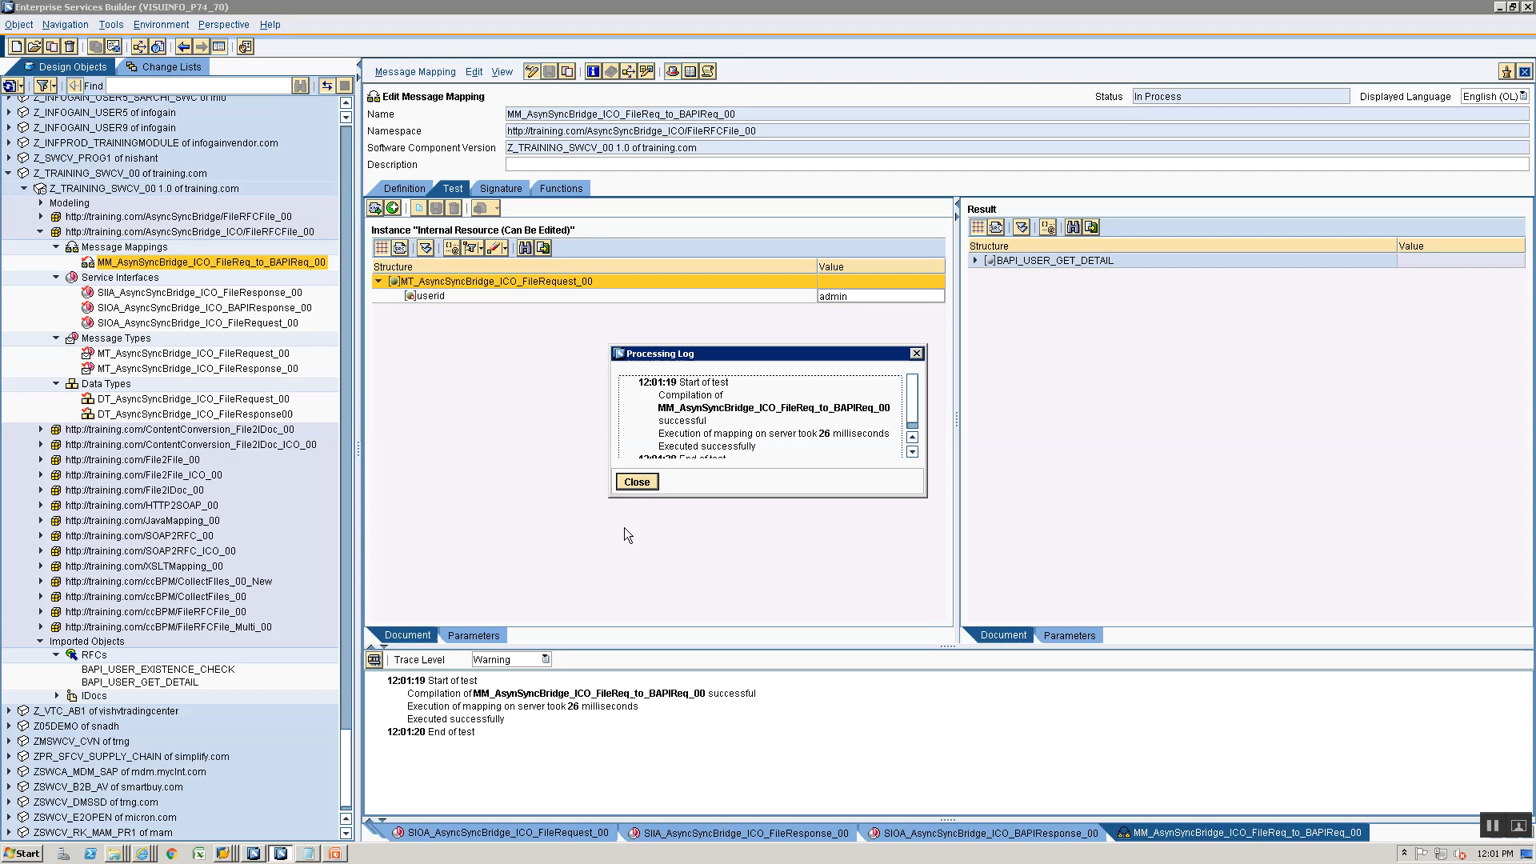
click(628, 482)
- Copy the test message's XML source into a new Notepad document and start saving it
click(399, 248)
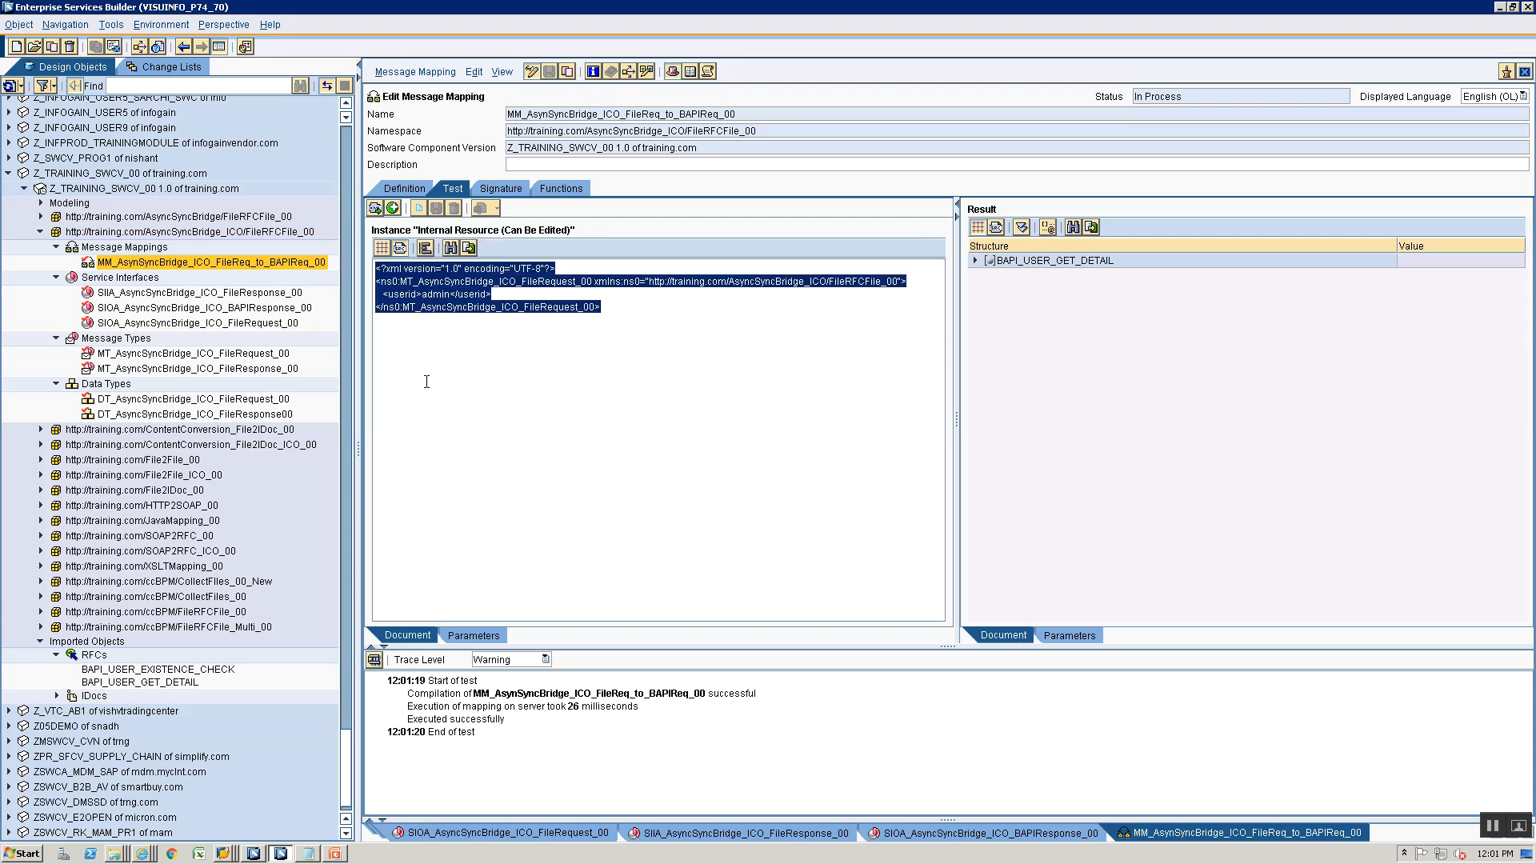
click(316, 853)
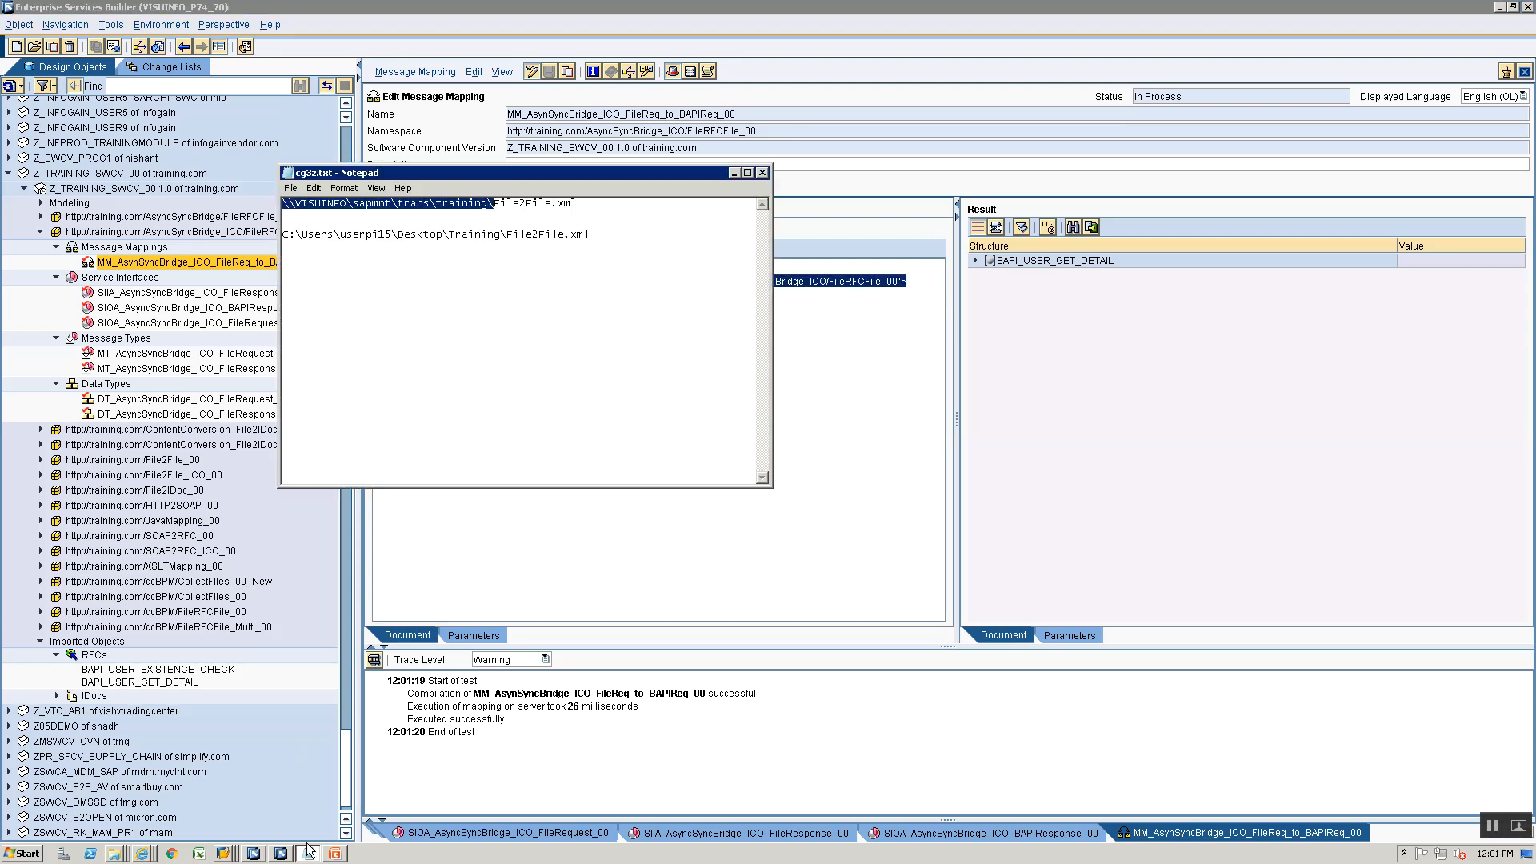
text(<?xml version="1.0" encoding="UTF-8"?> <ns0:MT_AsyncSyncBridge_ICO_FileRequest_00 xmlns:ns0="http://training.com/AsyncSyncBridge_ICO/FileRFCFile_00">    <userid>admin</userid> </ns0:MT_AsyncSyncBridge_ICO_FileRequest_00>)
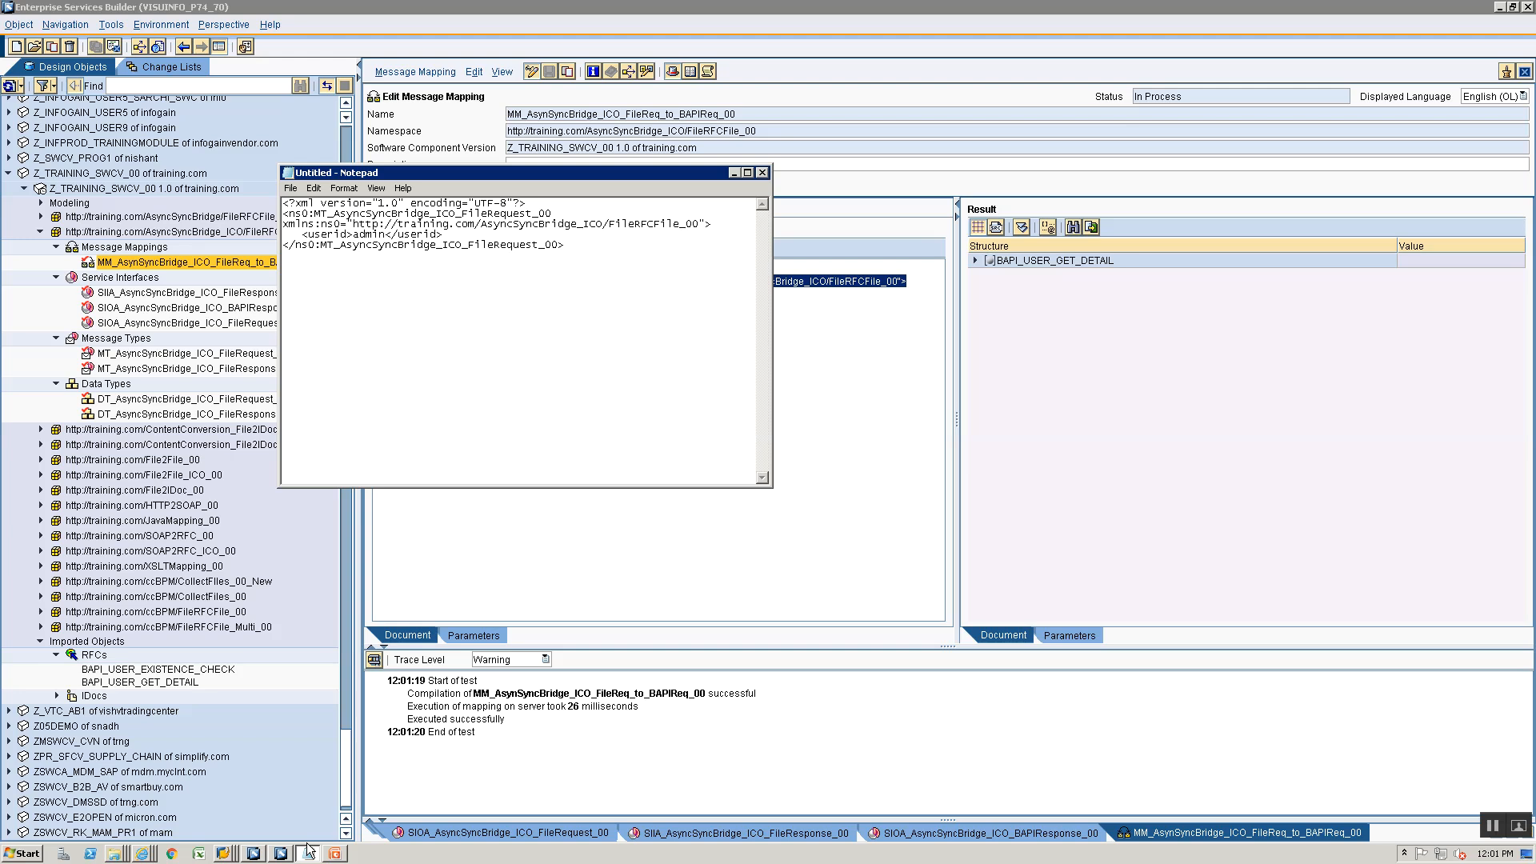
key(ctrl+s)
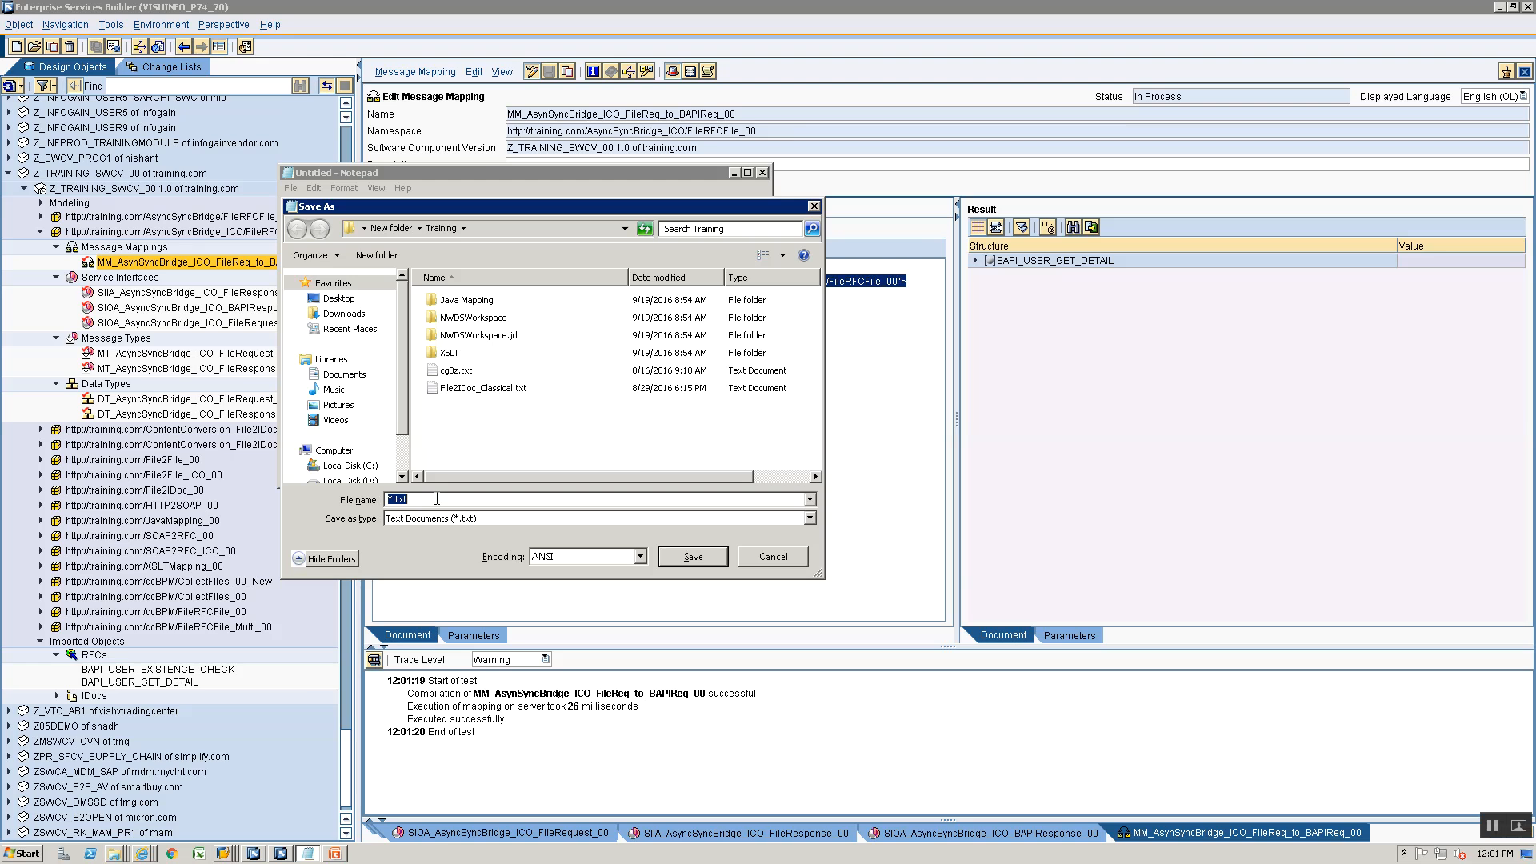
text(File2)
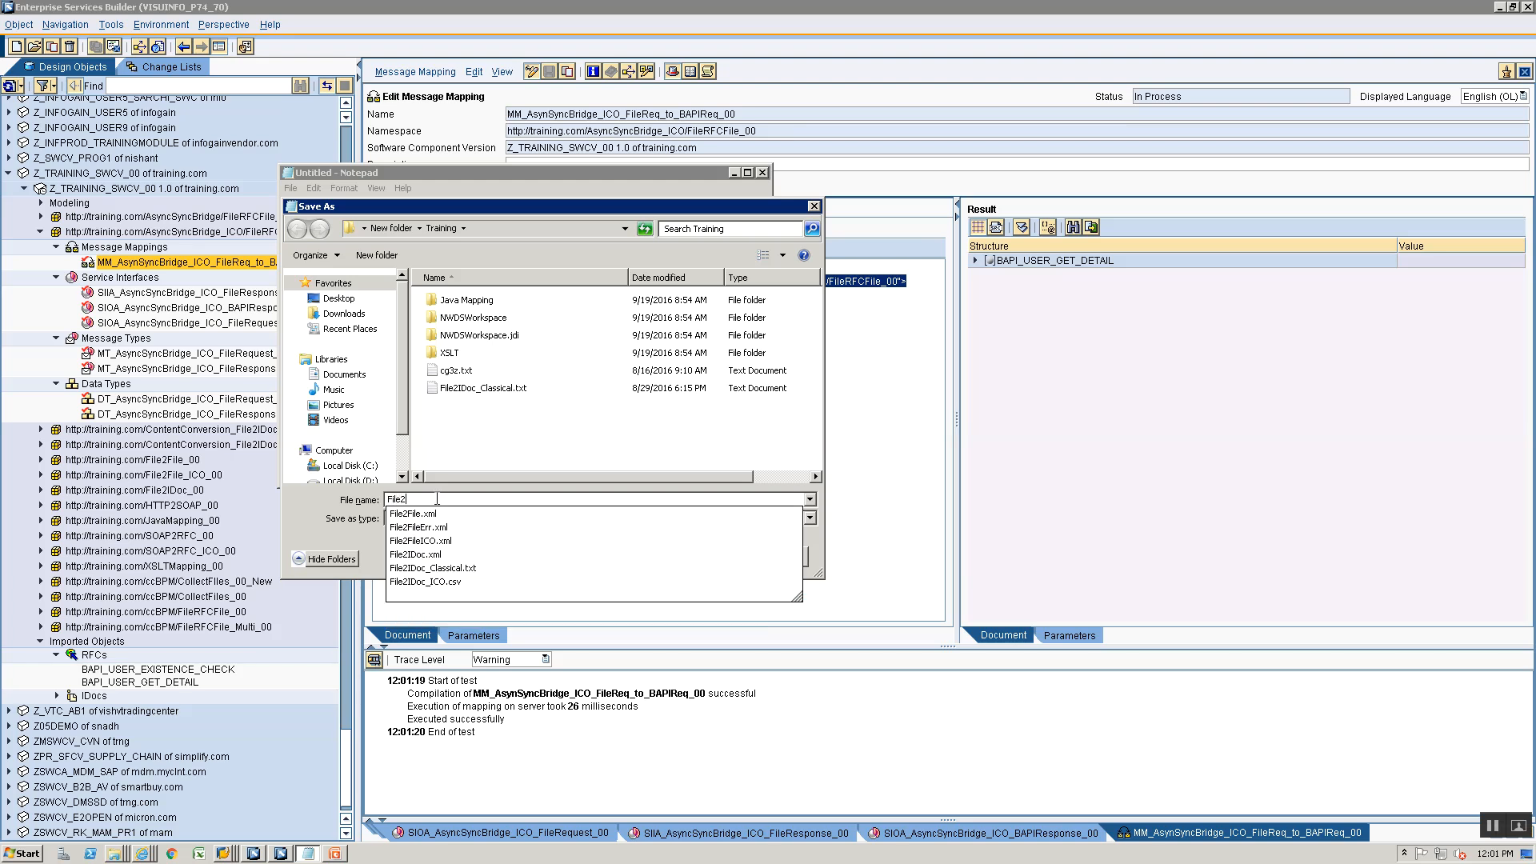
key(BackSpace)
key(BackSpace)
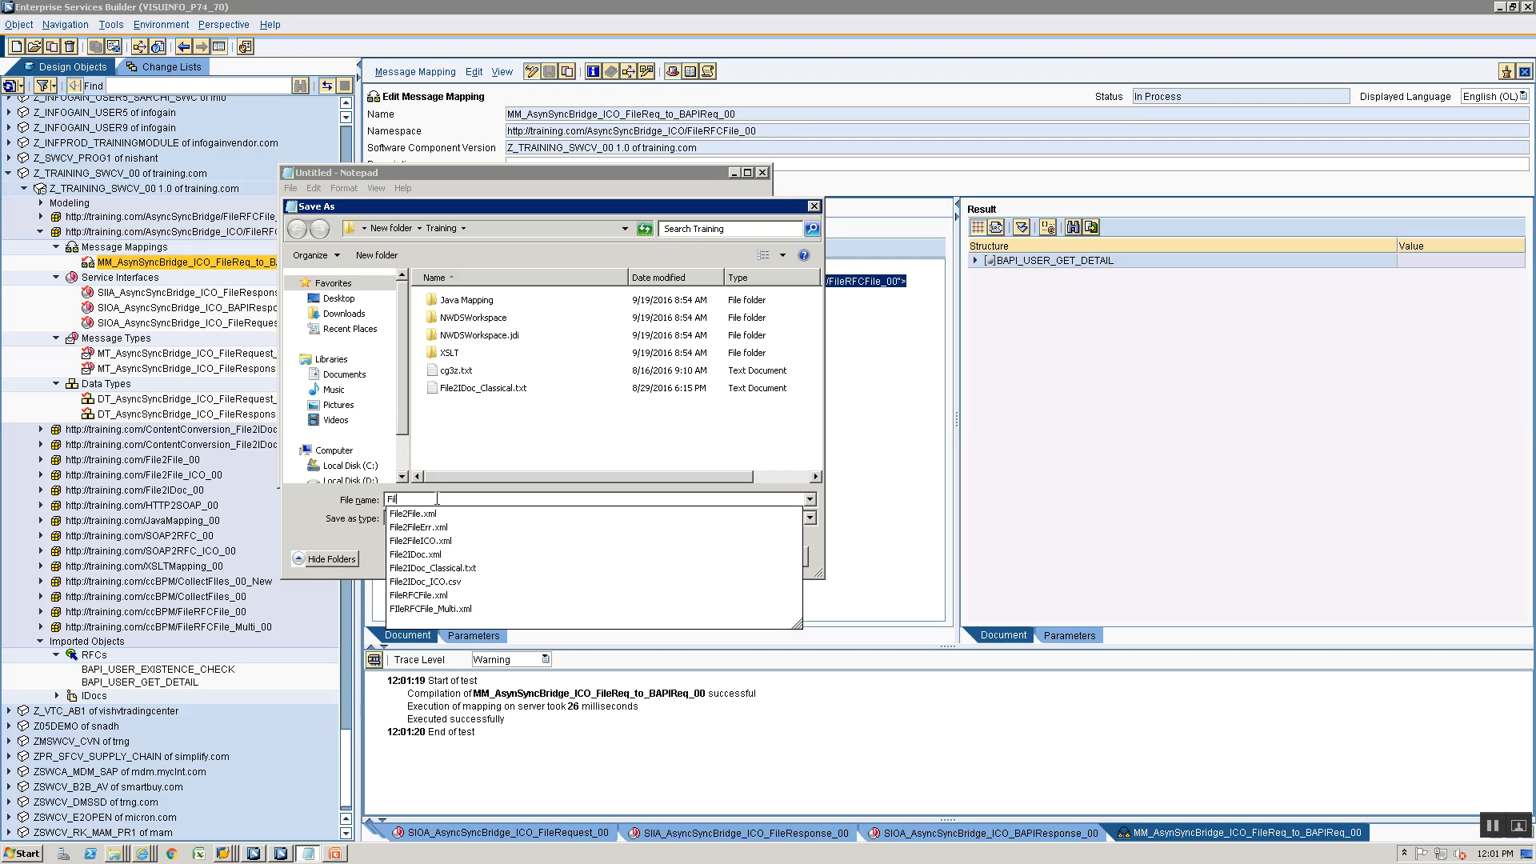
key(BackSpace)
key(BackSpace)
key(BackSpace)
text(S)
key(BackSpace)
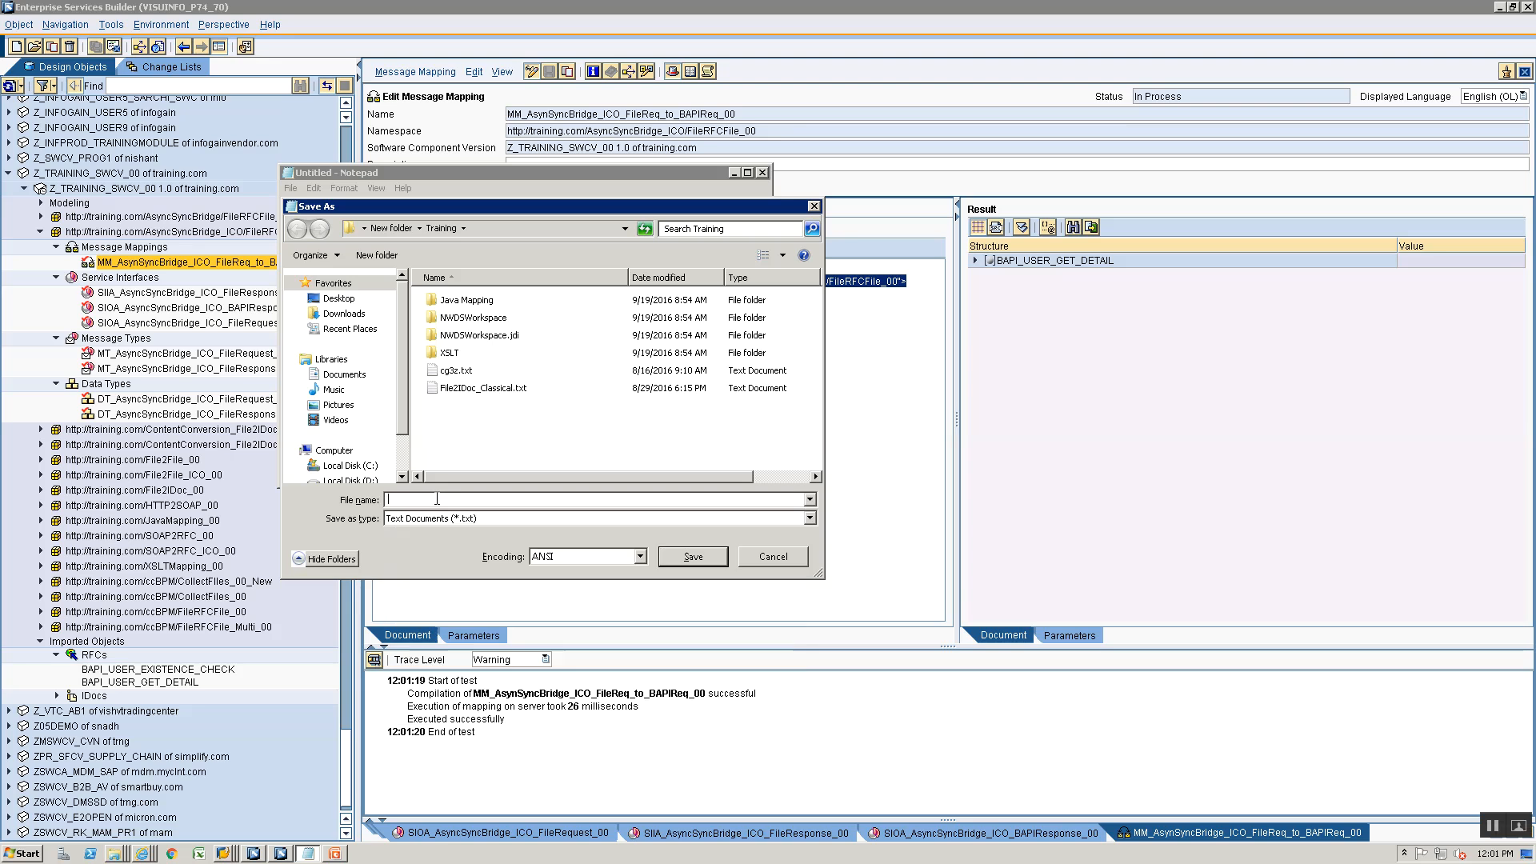
text(S)
key(BackSpace)
- Save the XML document in the Training folder as AsyncSyncBridge_FileRFCFile_ICO.xml
text(As)
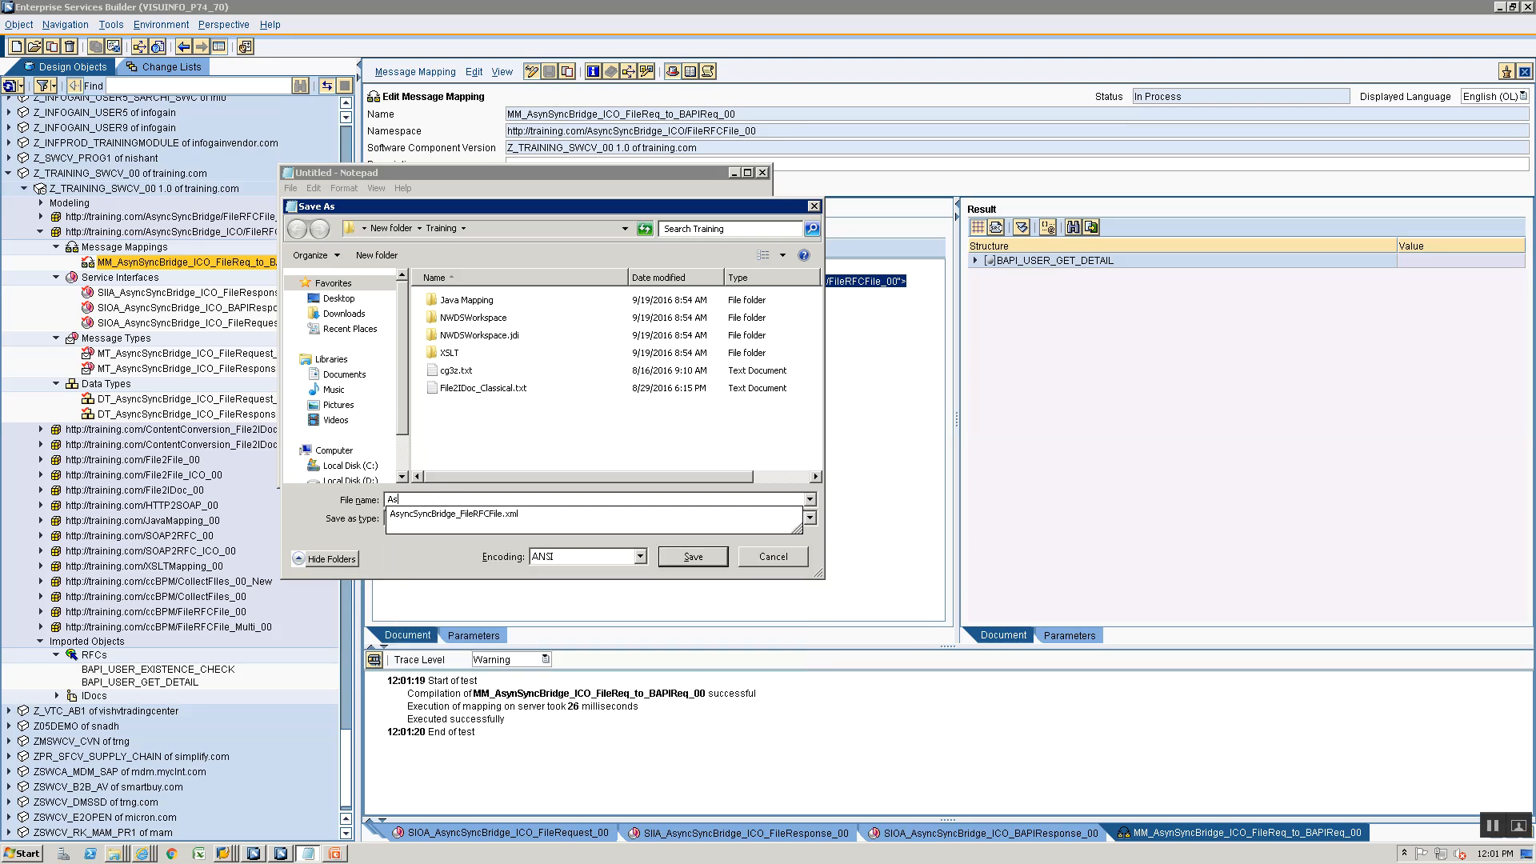
key(Down)
text(_ICO)
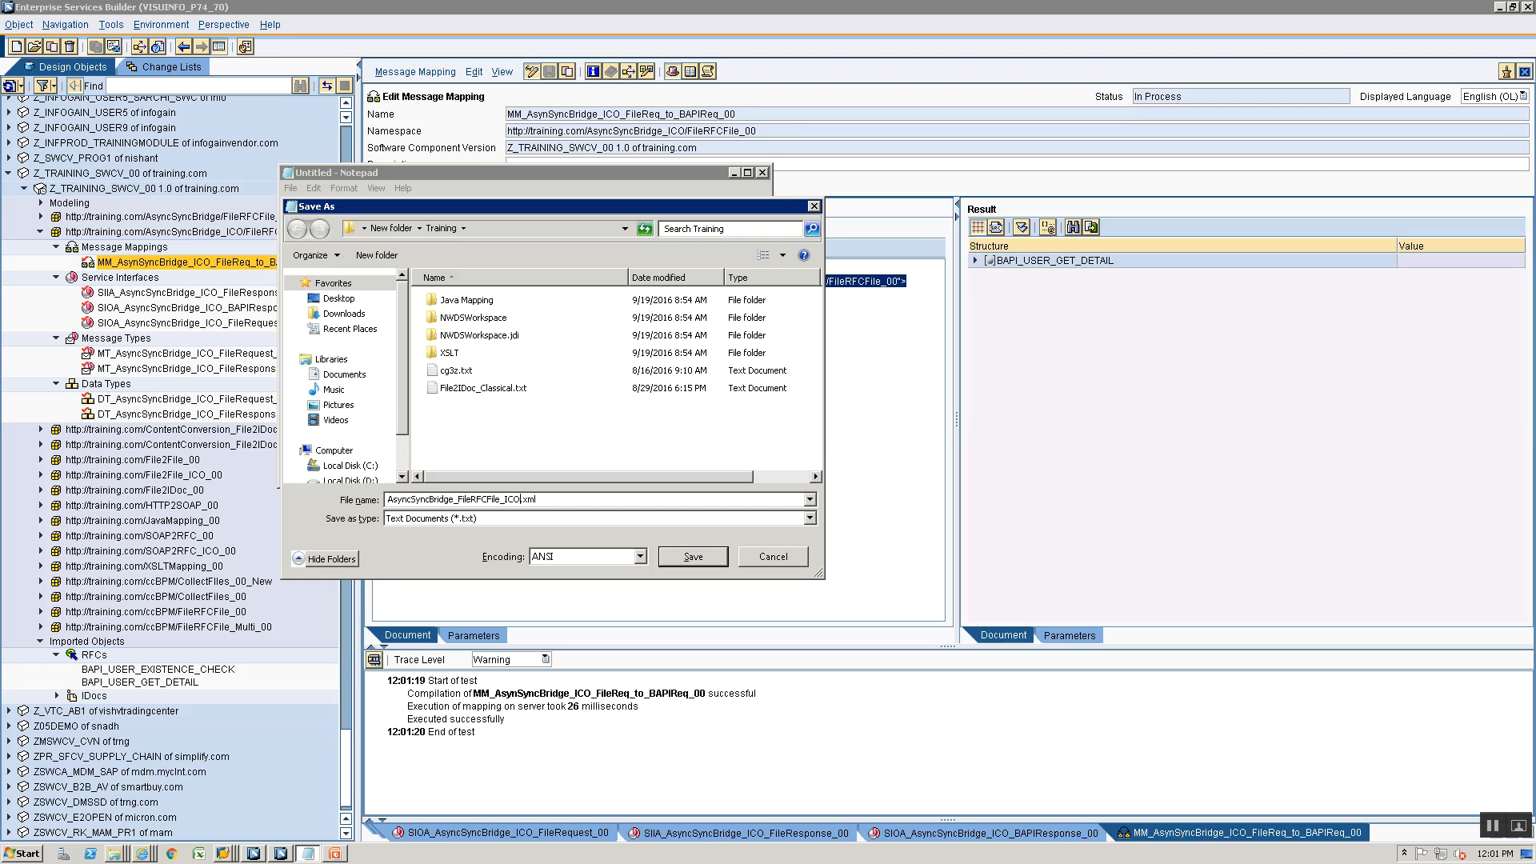
key(ctrl+a)
key(Return)
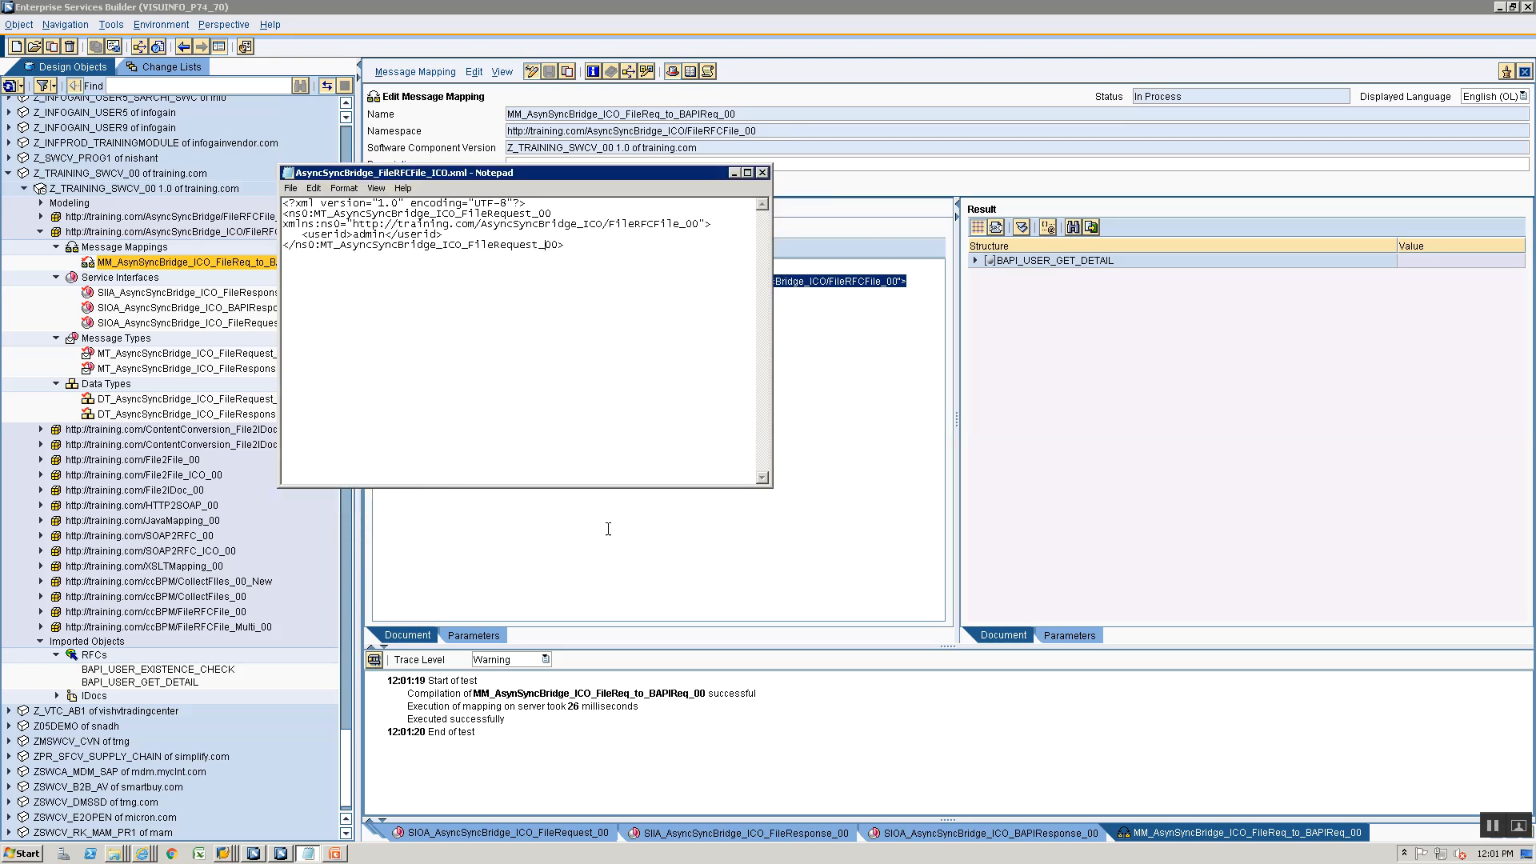
- Close the Notepad document and create message mapping MM_AsyncSyncBridge_ICO_BAPIRes_to_FileRes in the AsyncSyncBridge_ICO/FileRFCFile_00 namespace
click(762, 172)
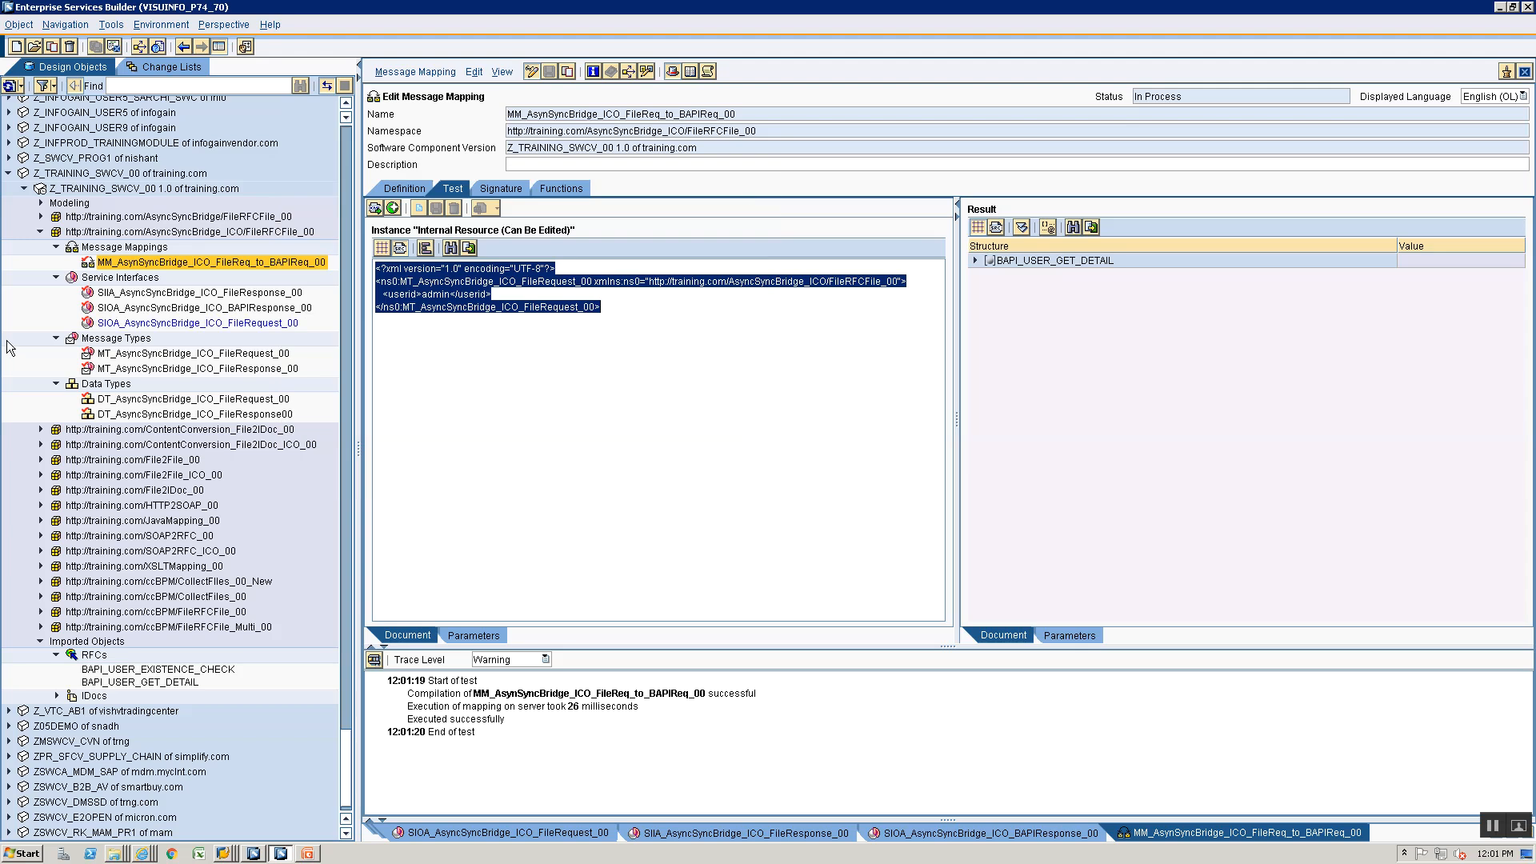
right_click(100, 249)
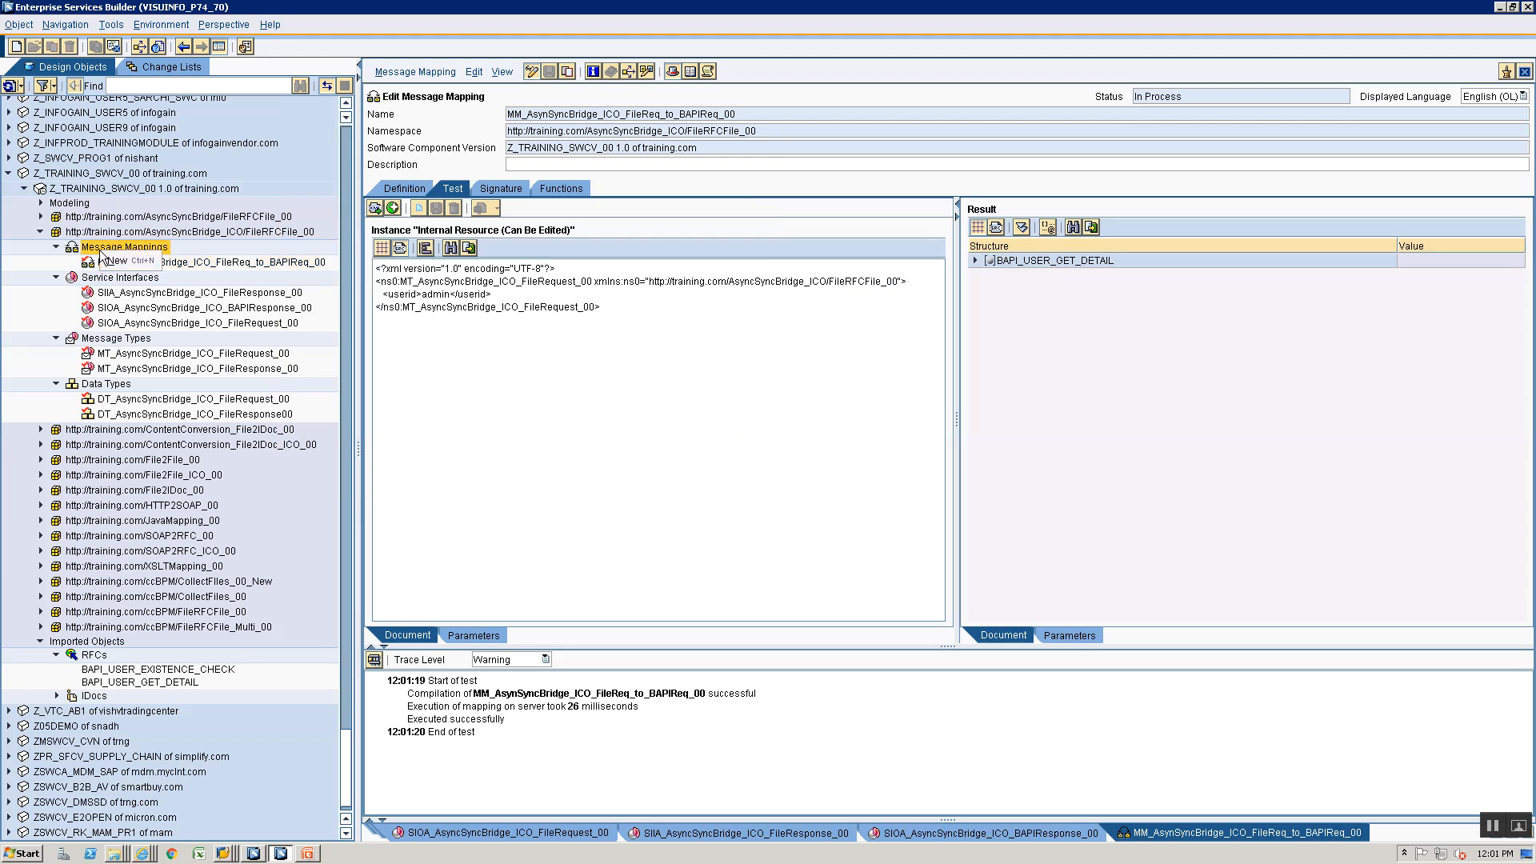
click(114, 261)
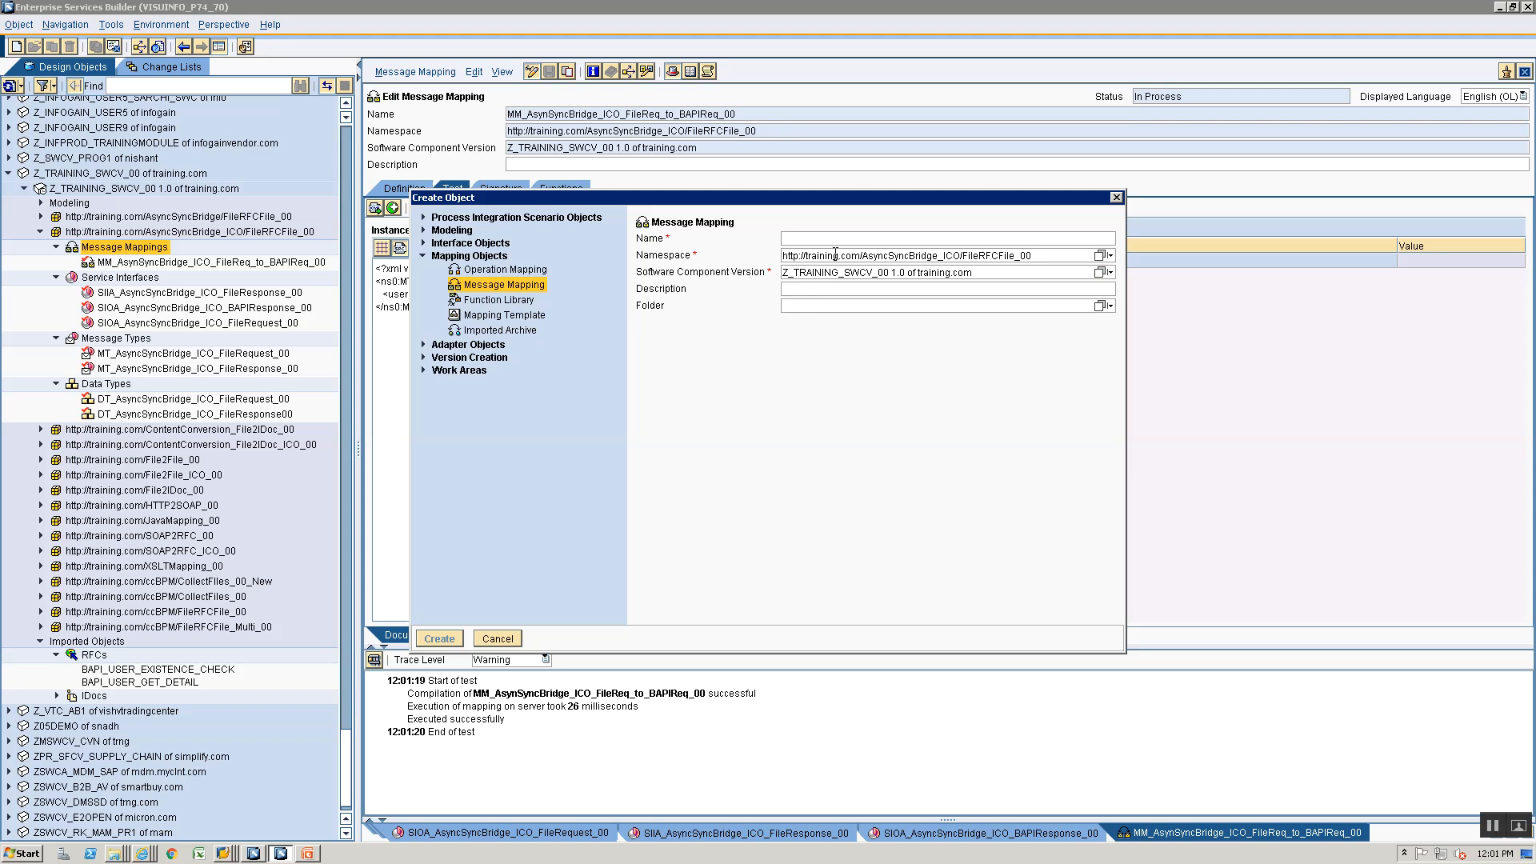
text(MM_As)
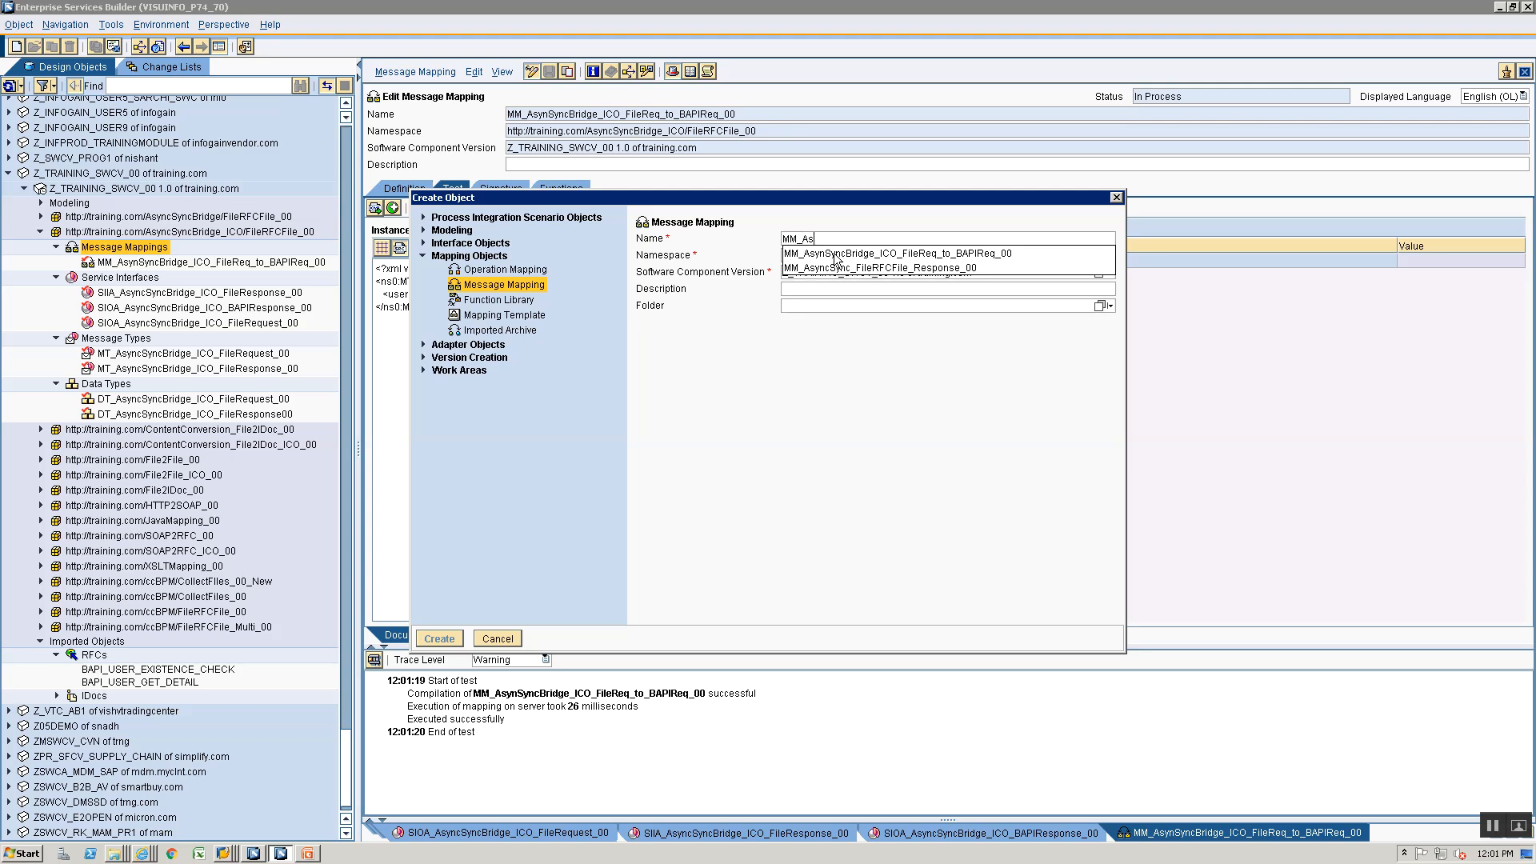
text(yncSync)
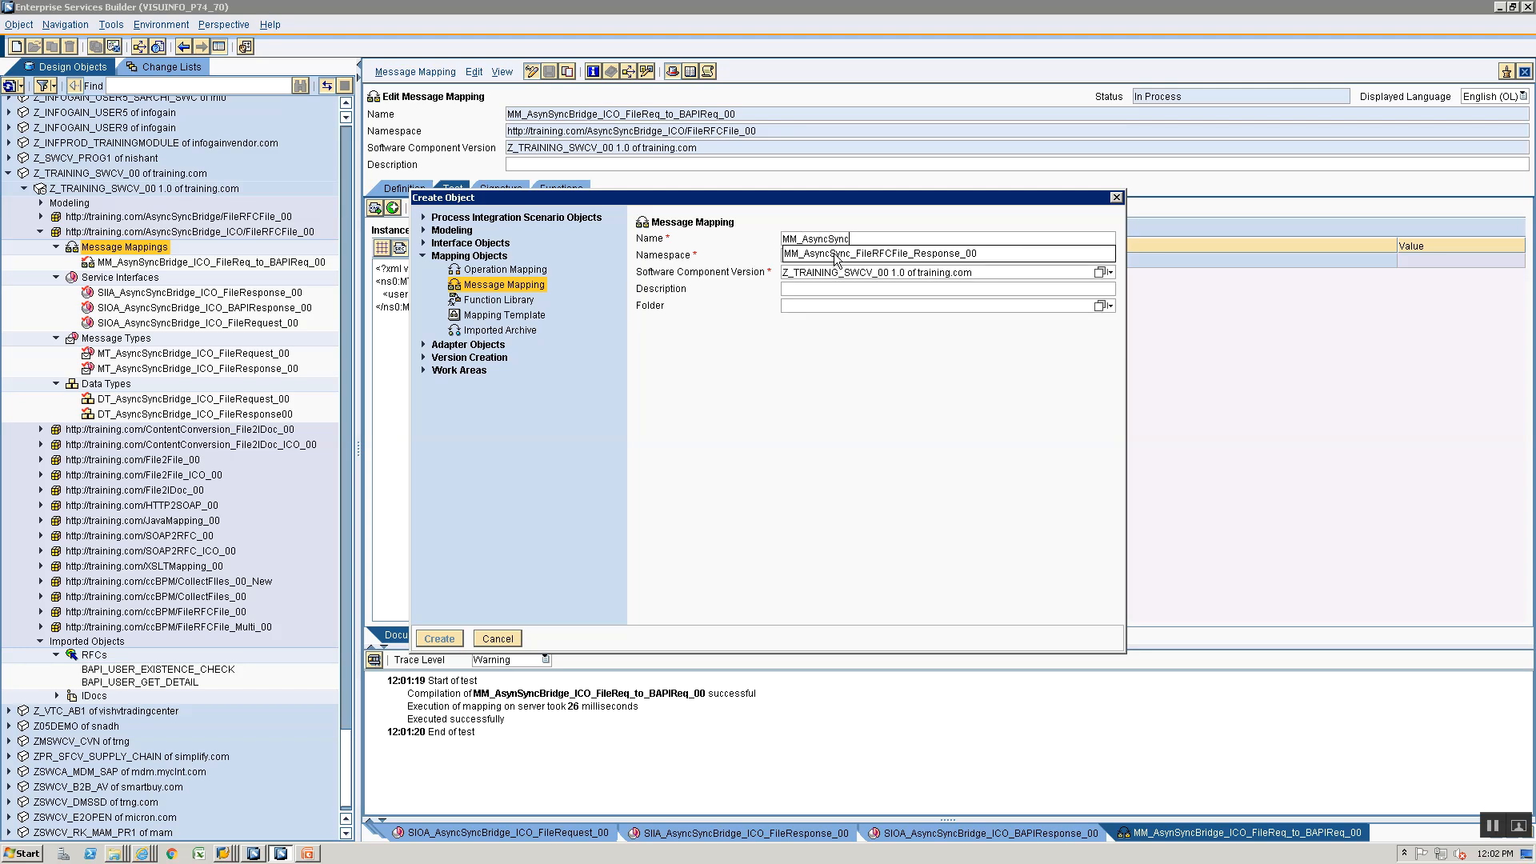
text(Bridge_ICO)
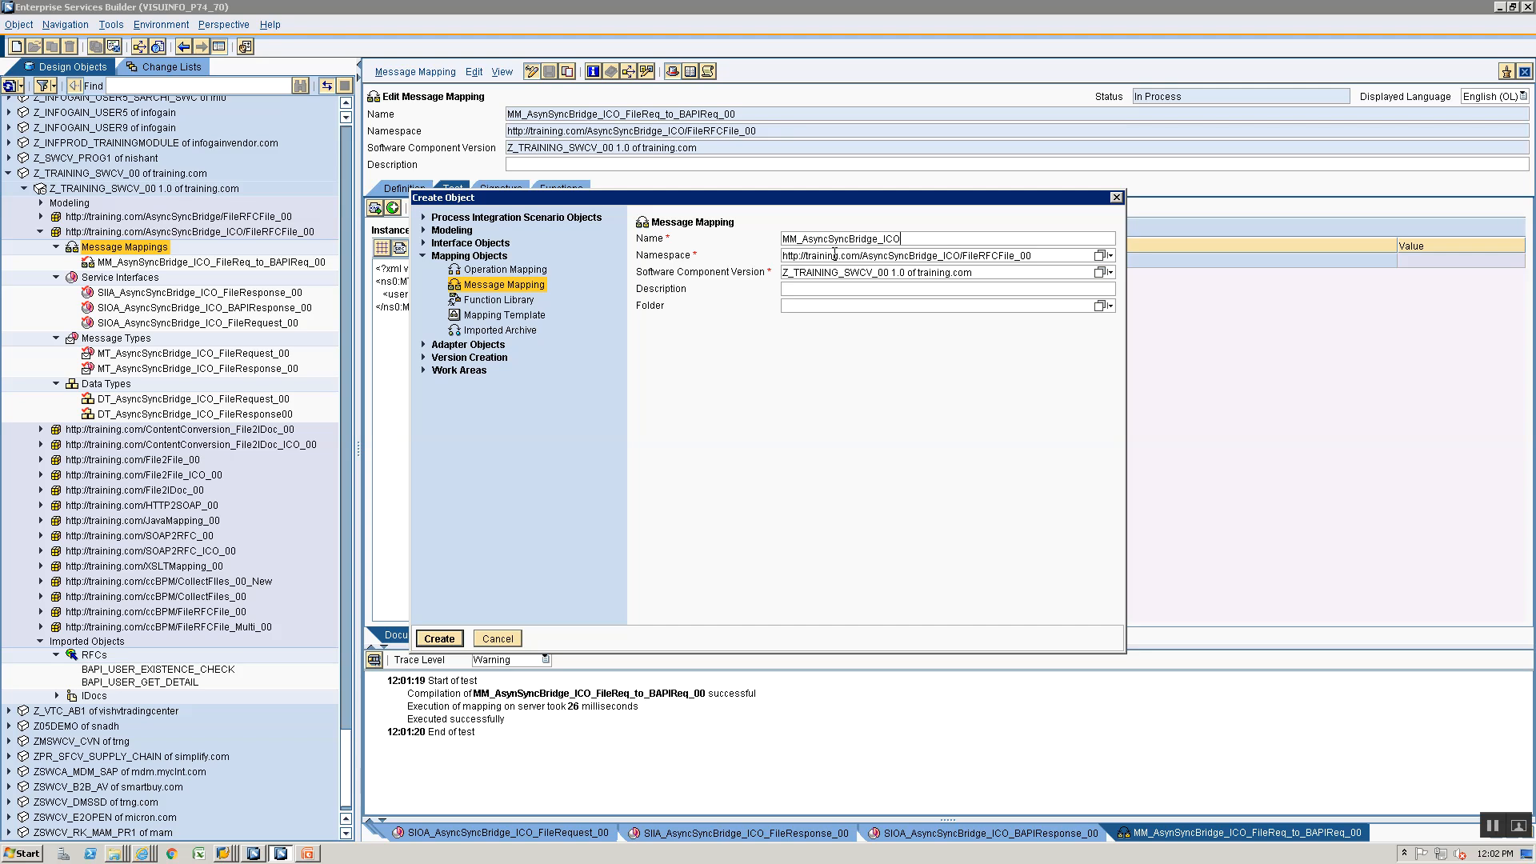
text(_BAPIRes_to_FileRes)
key(Return)
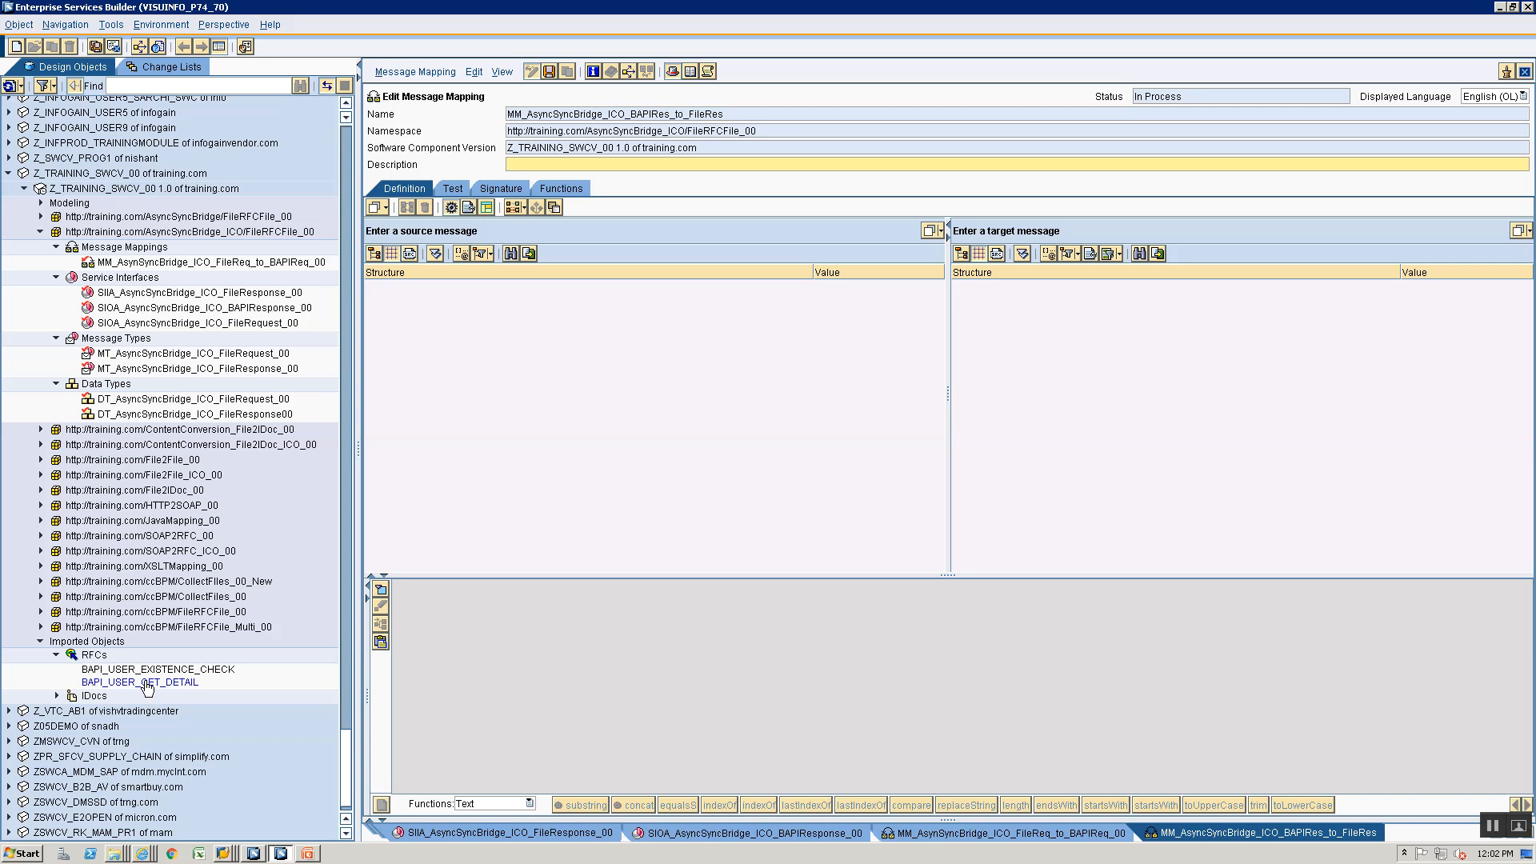
- Set BAPI_USER_GET_DETAIL.Response as the mapping's source message and MT_AsyncSyncBridge_ICO_FileResponse_00 as its target message
drag(150, 682, 573, 232)
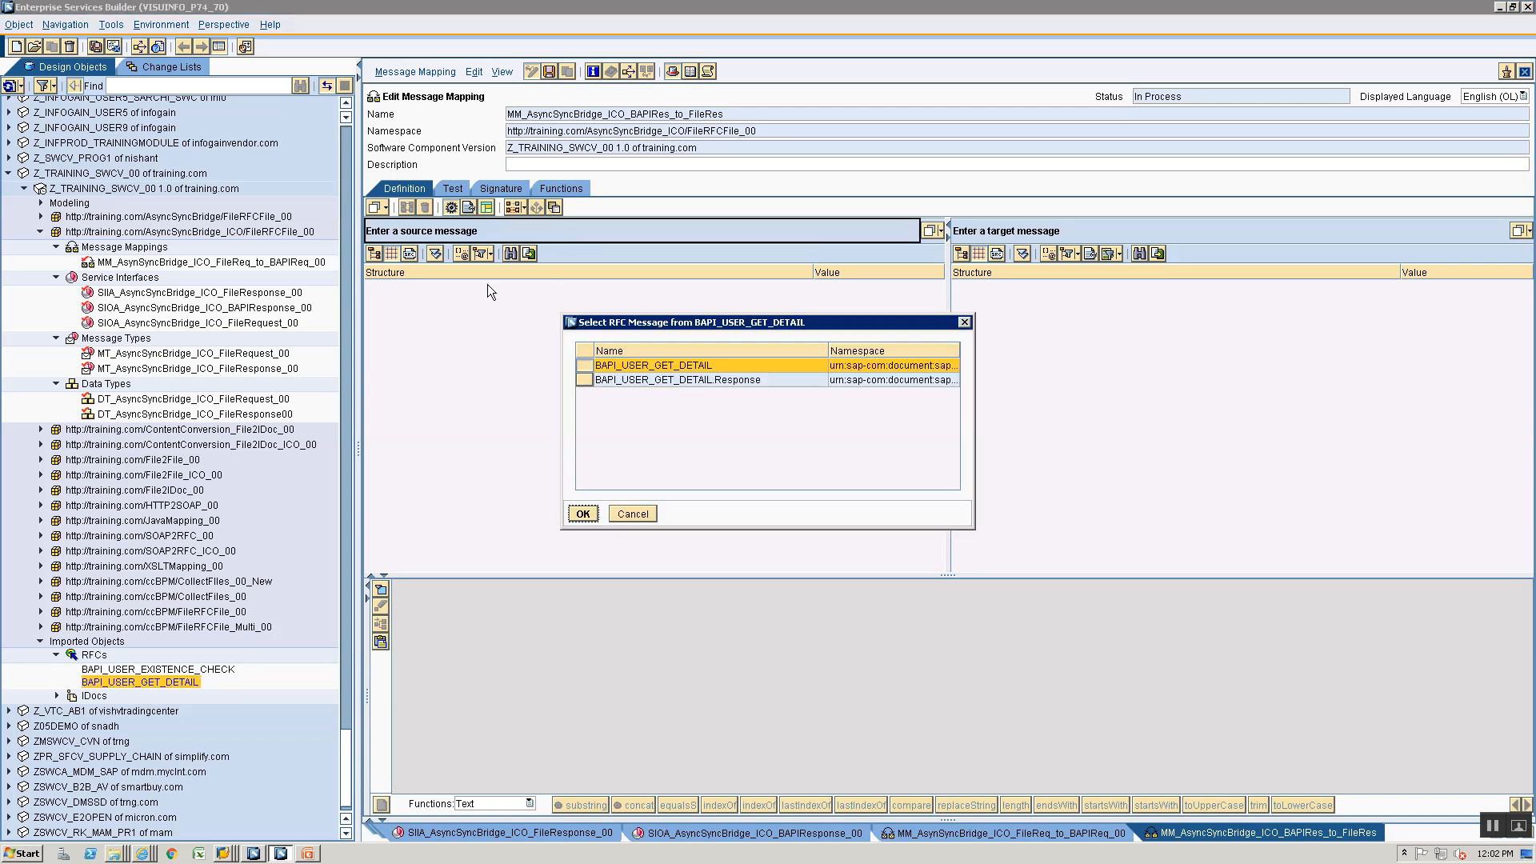
click(584, 381)
click(583, 513)
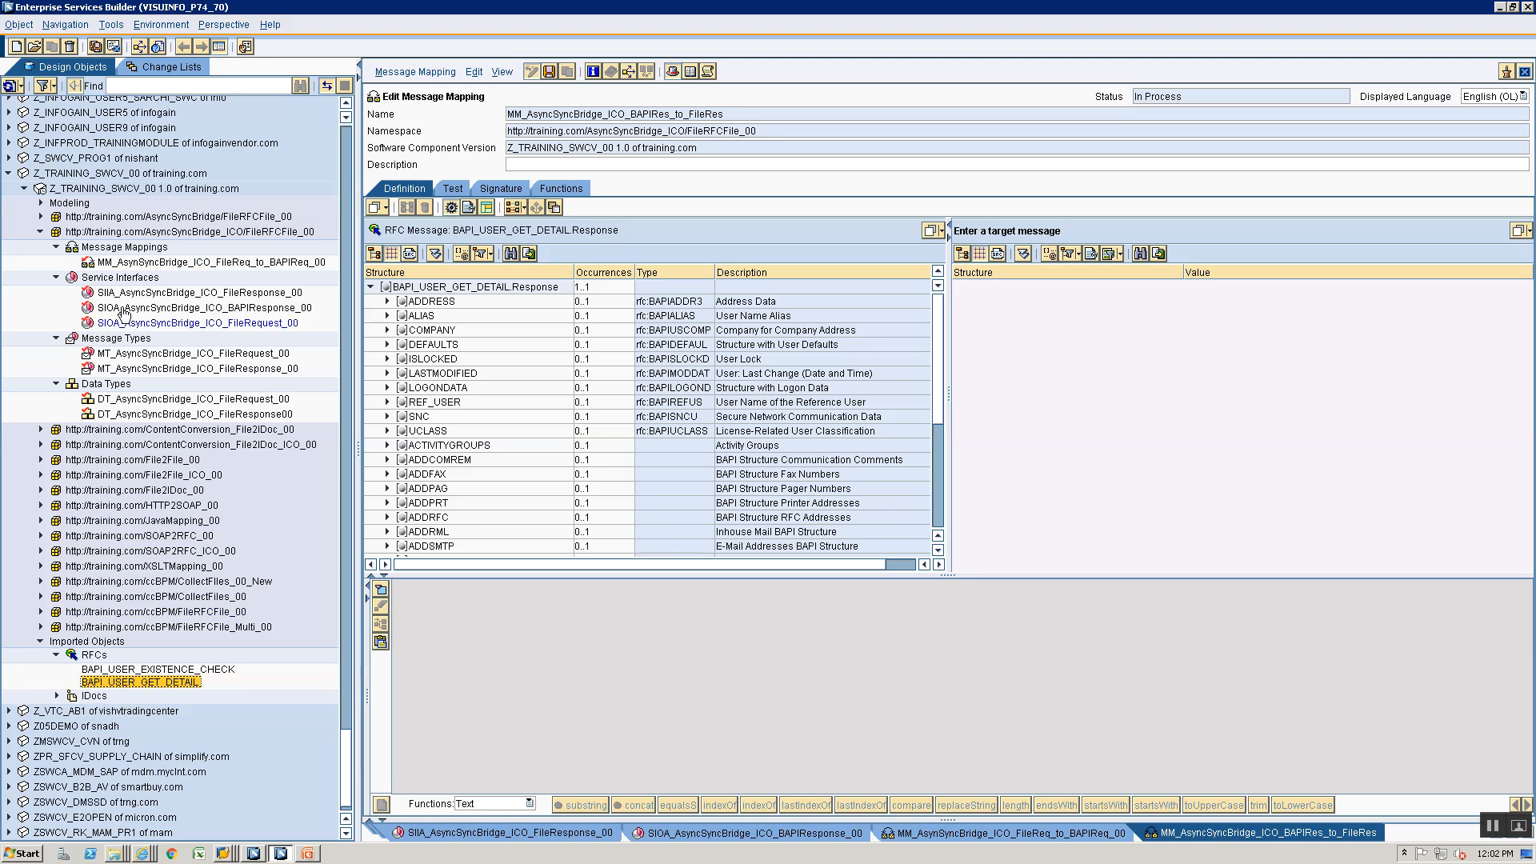
drag(108, 369, 1110, 288)
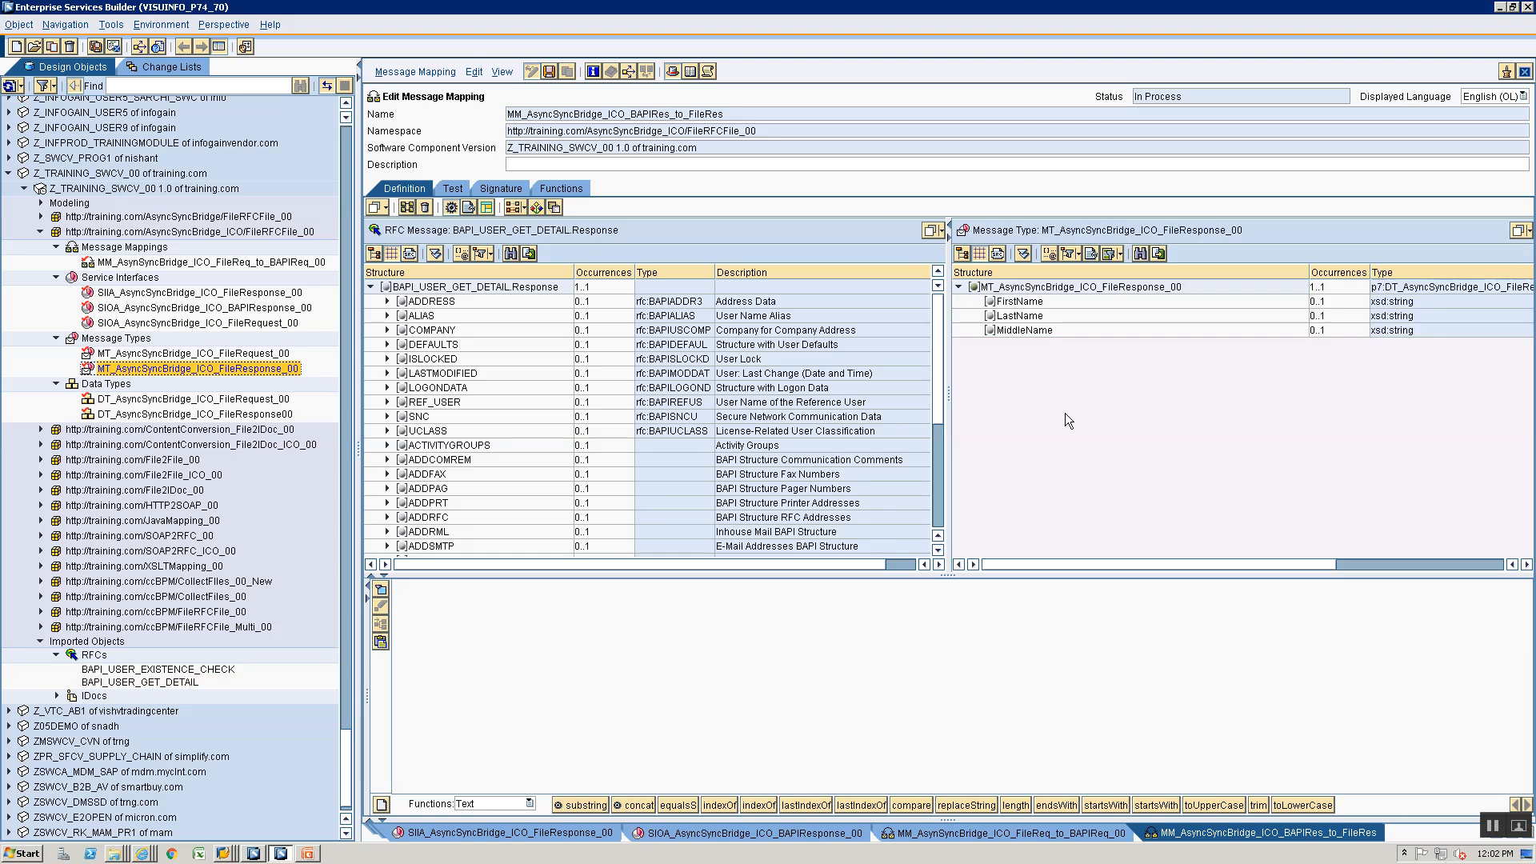
- Map FIRSTNAME, LASTNAME and MIDDLENAME of the source ADDRESS node to FirstName, LastName and MiddleName, and save the message mapping
click(387, 301)
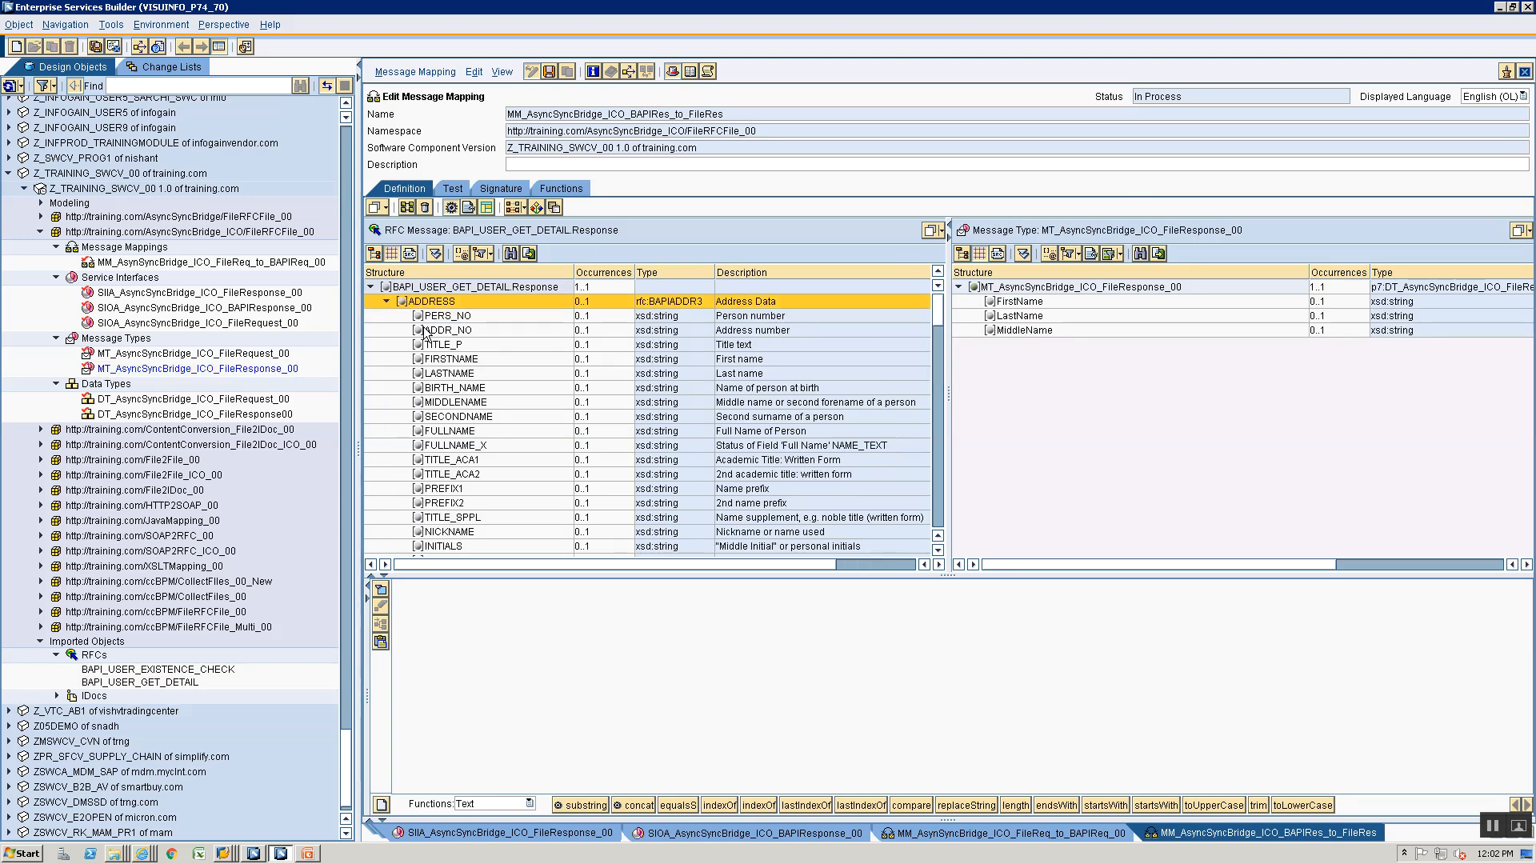
drag(433, 359, 1020, 302)
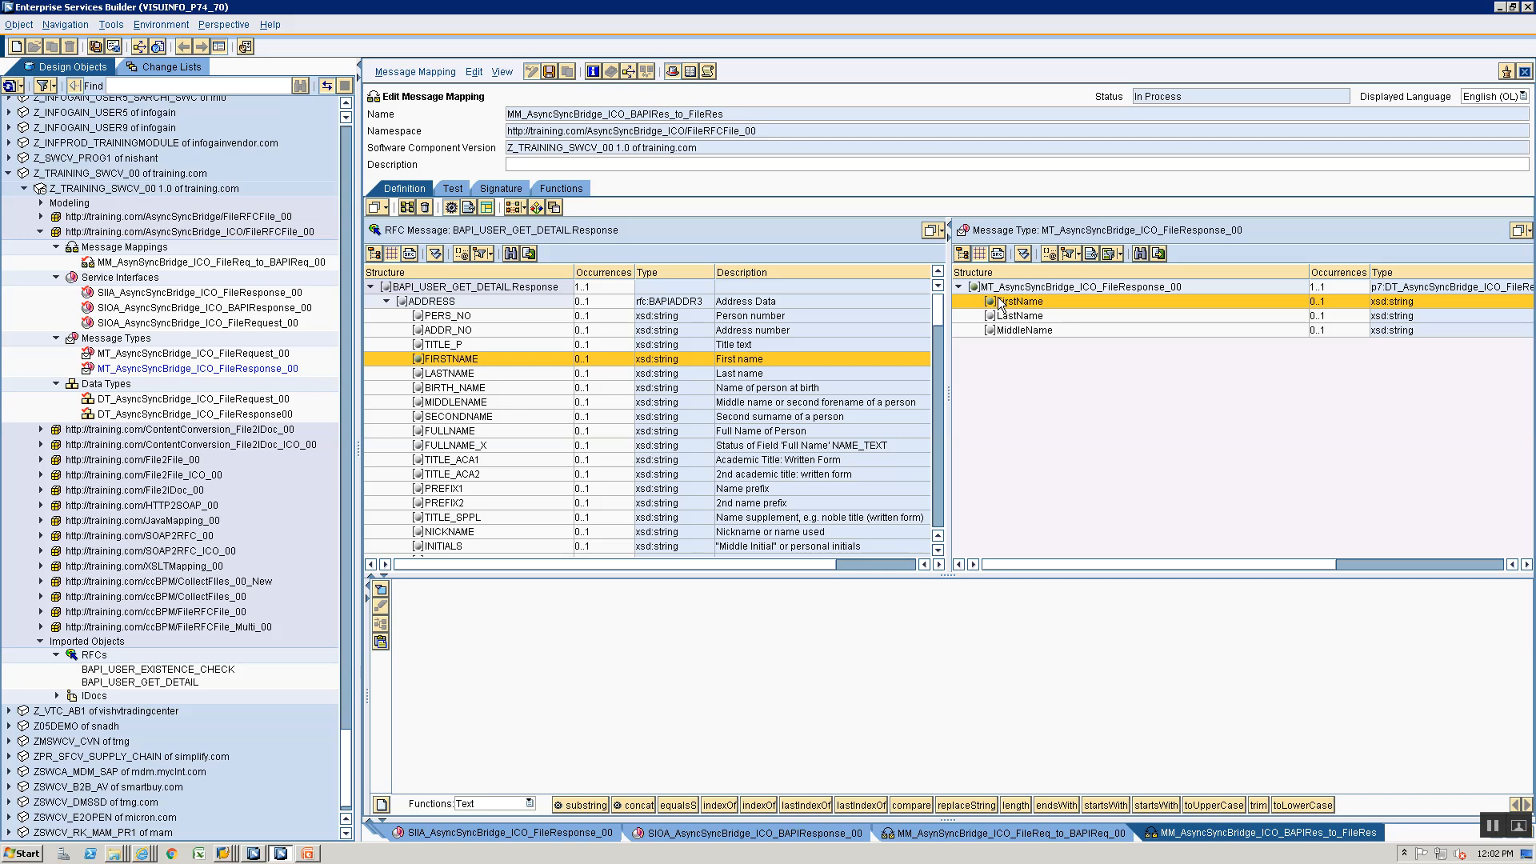
drag(444, 374, 992, 321)
drag(474, 402, 1009, 331)
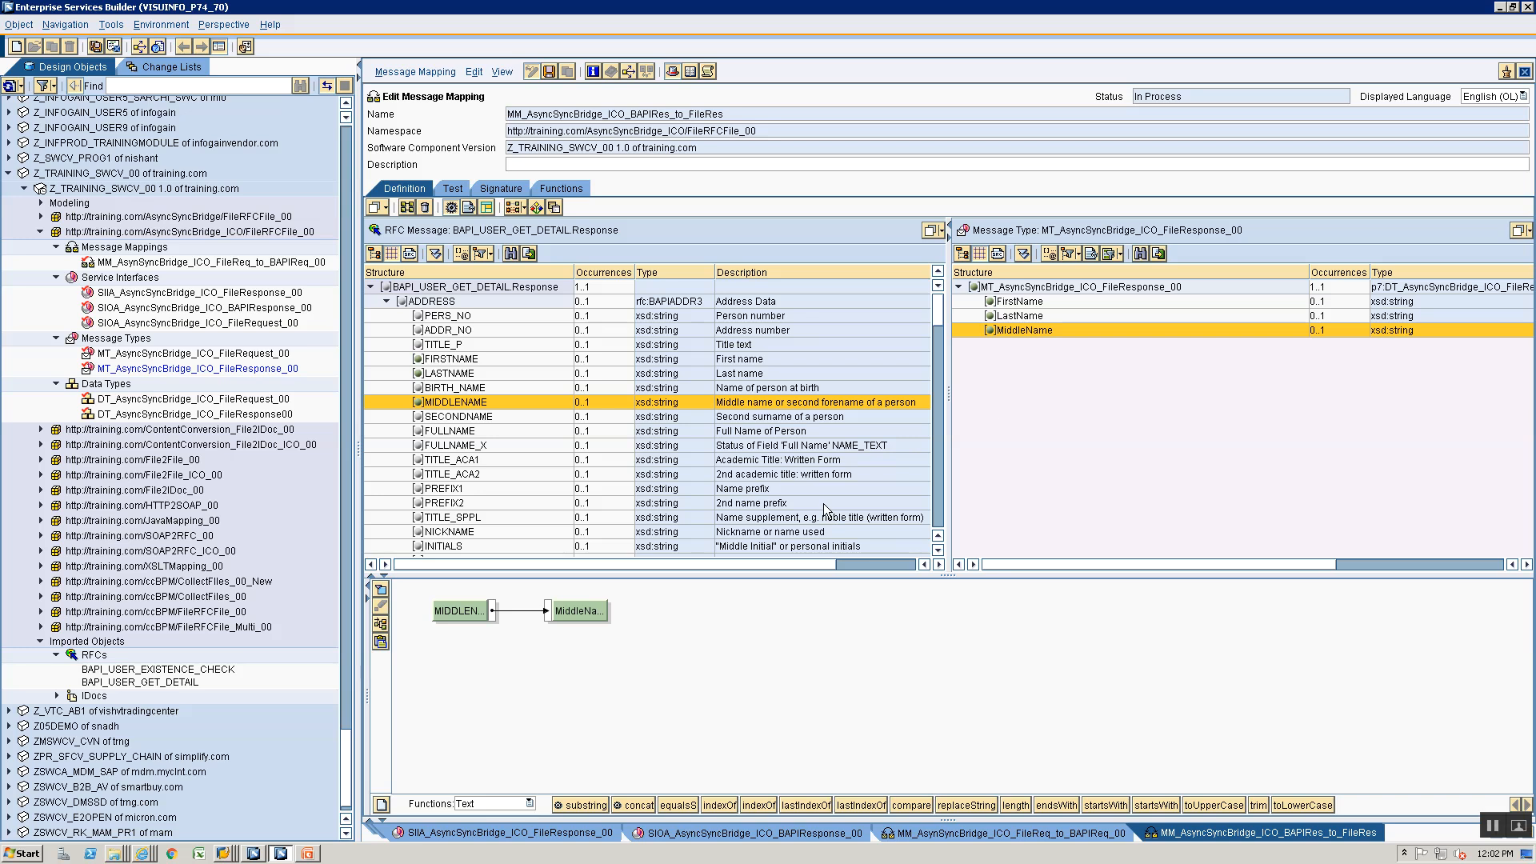
key(ctrl+s)
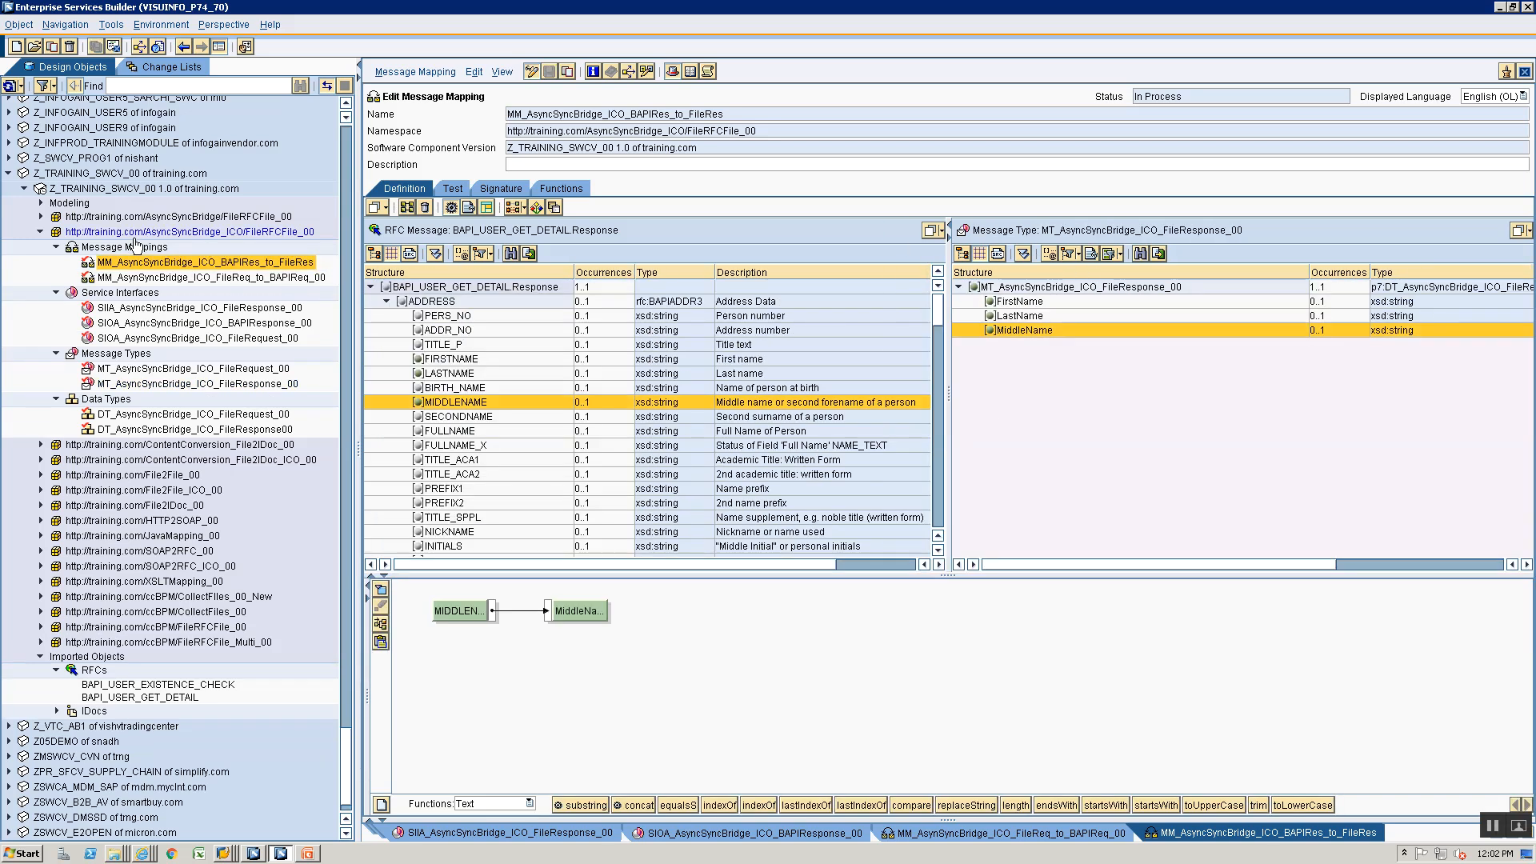
- Create an operation mapping named OM_AsyncSync_ICO_FileReq_To_BAPIReq in the same namespace
click(133, 248)
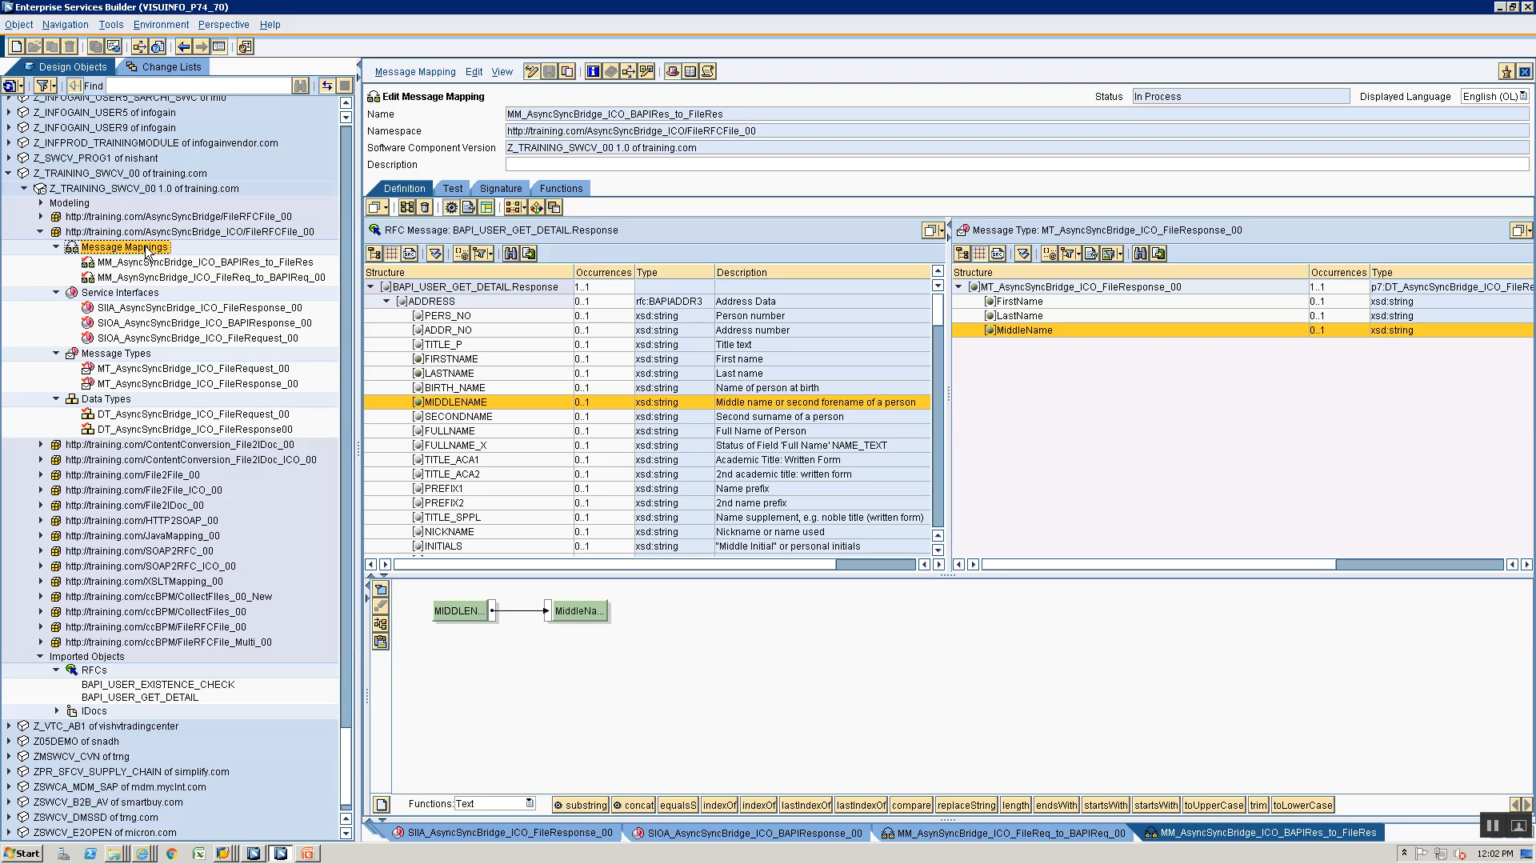
click(17, 45)
click(505, 270)
click(885, 233)
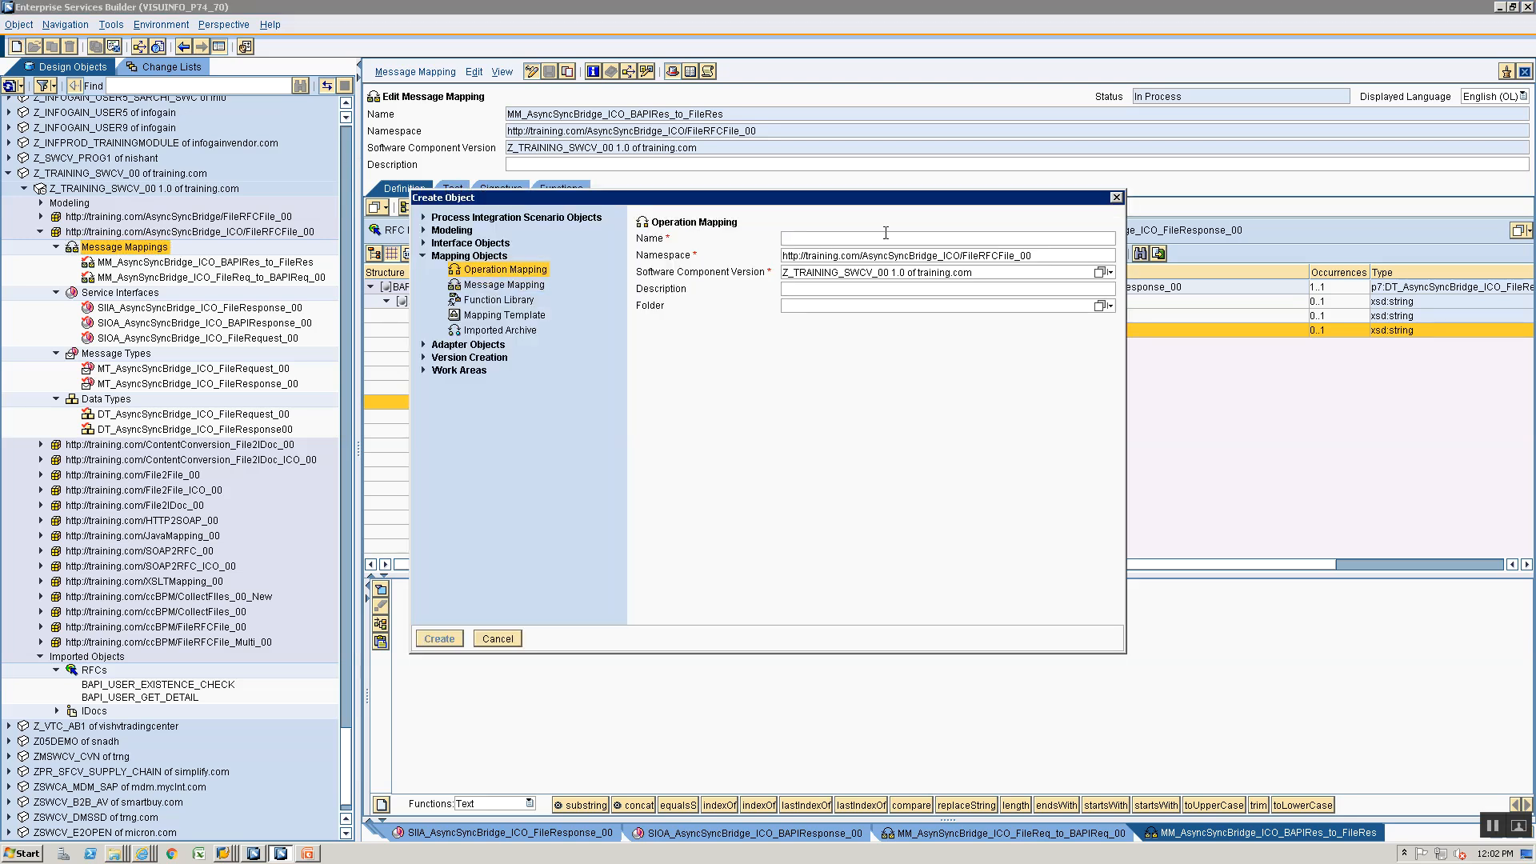
text(OM)
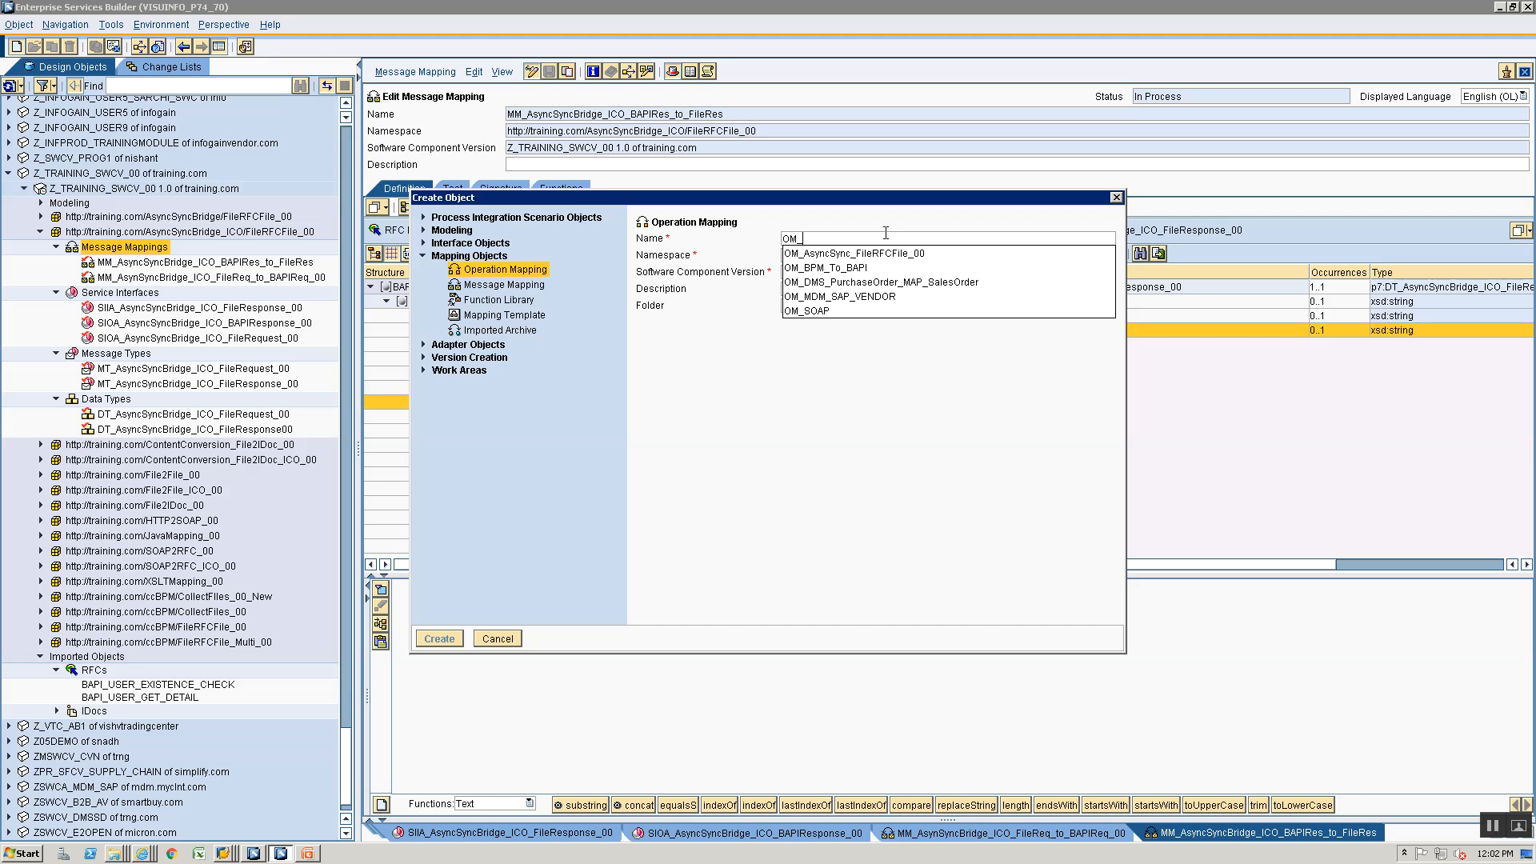
text(_AsyncSync_)
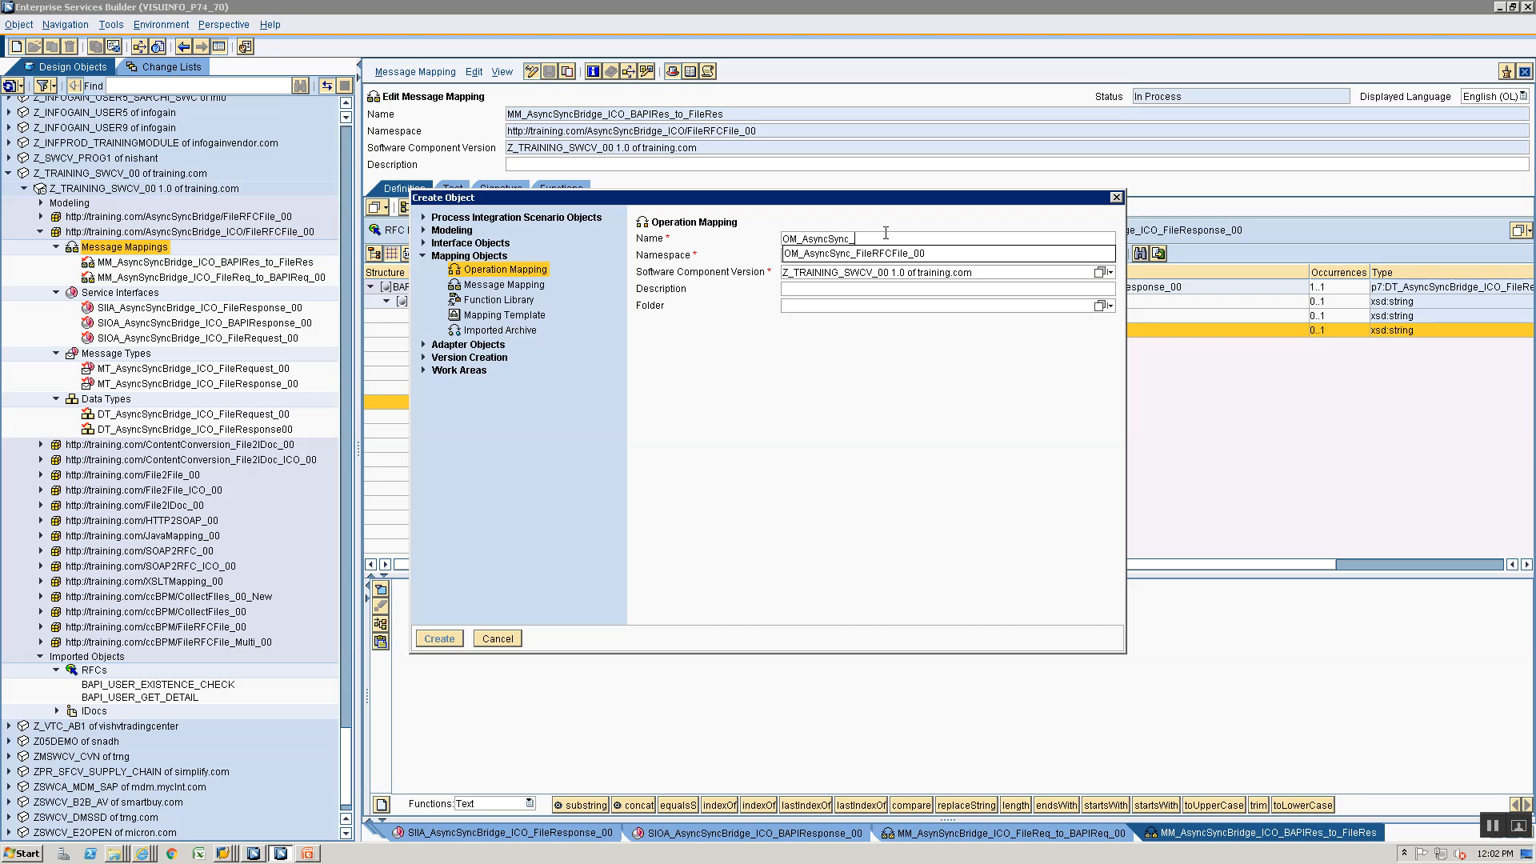
text(ICO_)
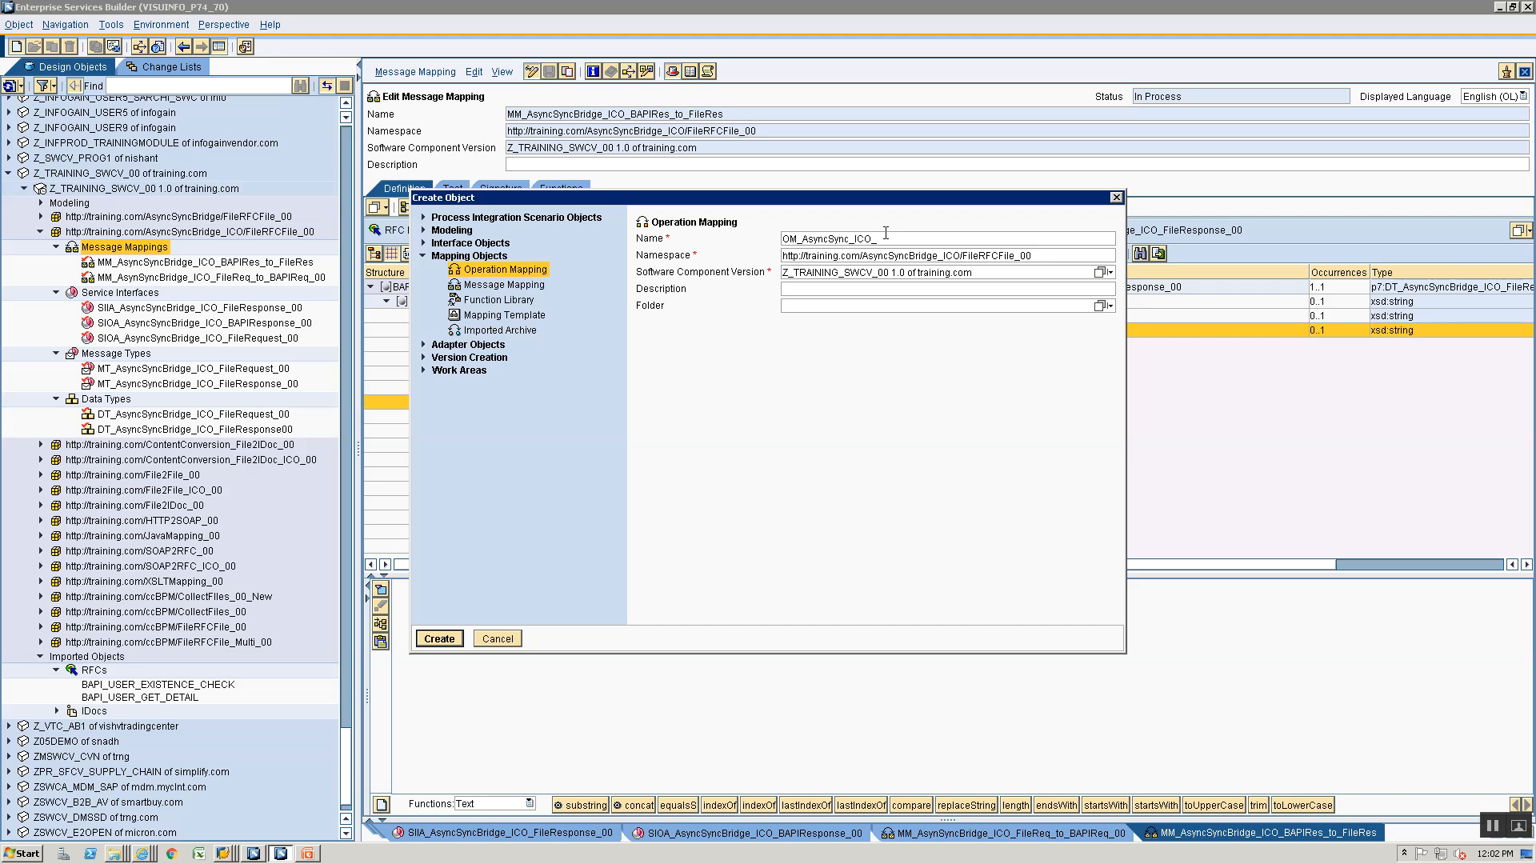
text(F)
key(BackSpace)
key(BackSpace)
key(BackSpace)
key(BackSpace)
key(BackSpace)
key(BackSpace)
key(BackSpace)
key(BackSpace)
key(BackSpace)
key(BackSpace)
key(BackSpace)
key(BackSpace)
key(BackSpace)
text(_ICO_FileReq_To_BAPIReq)
key(Return)
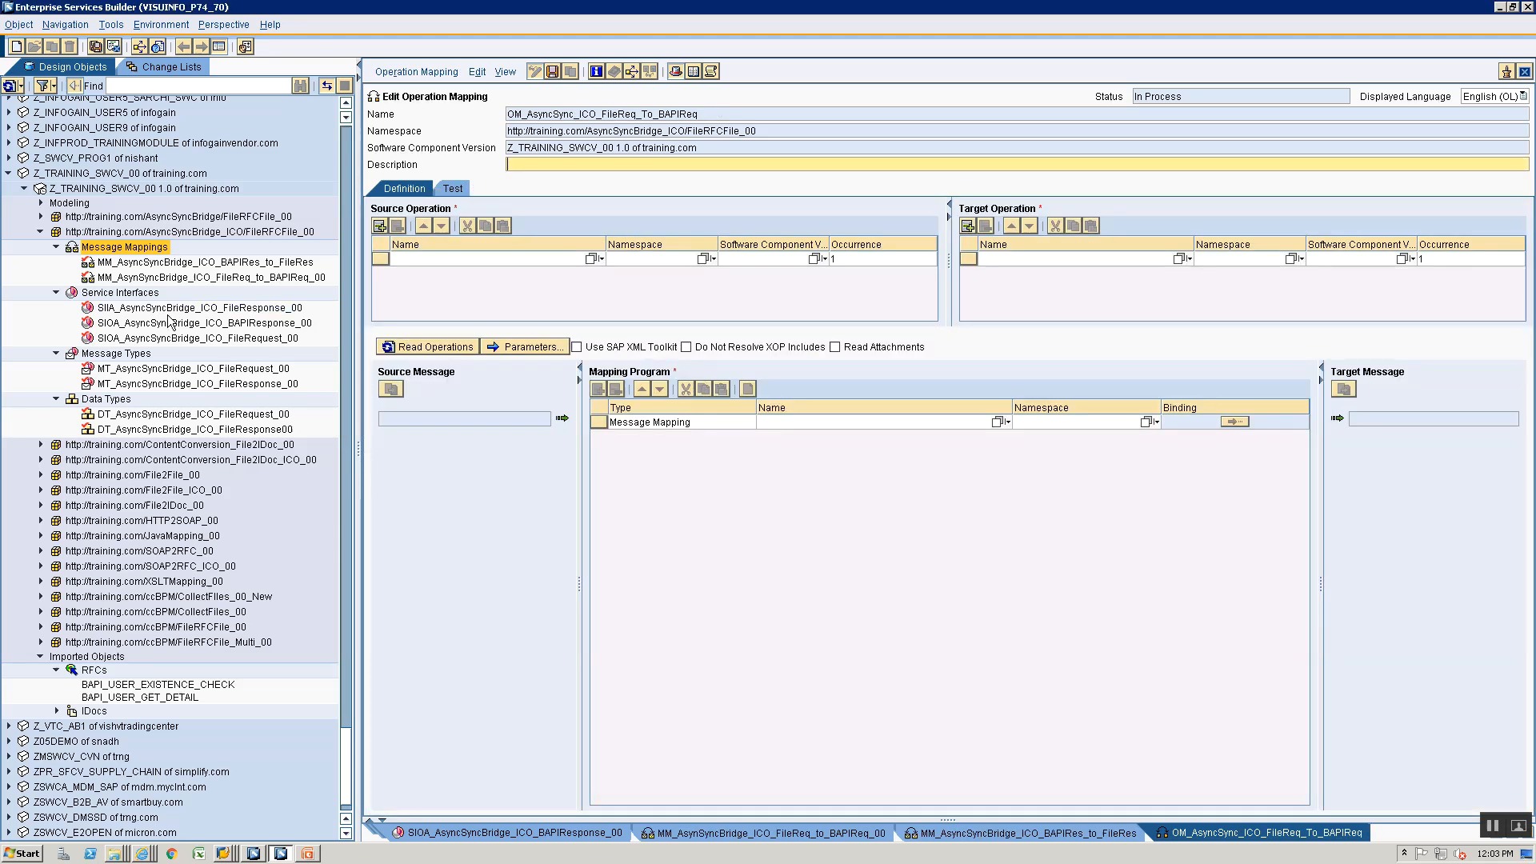
- Set SIOA_AsyncSyncBridge_ICO_FileRequest_00 as source operation and BAPI_USER_GET_DETAIL as target operation, and read in the operations
click(165, 325)
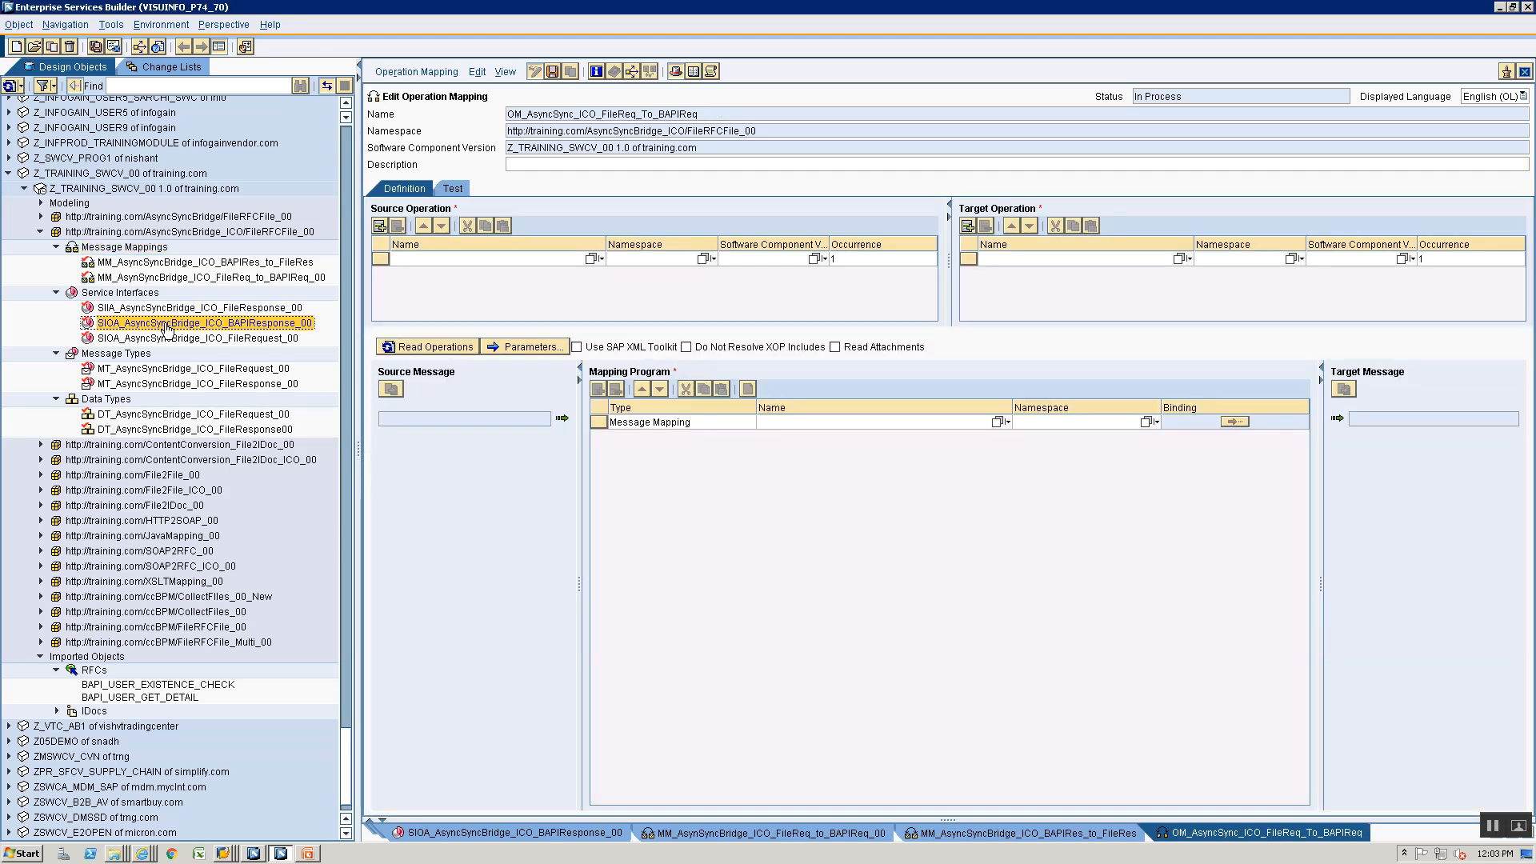
click(112, 339)
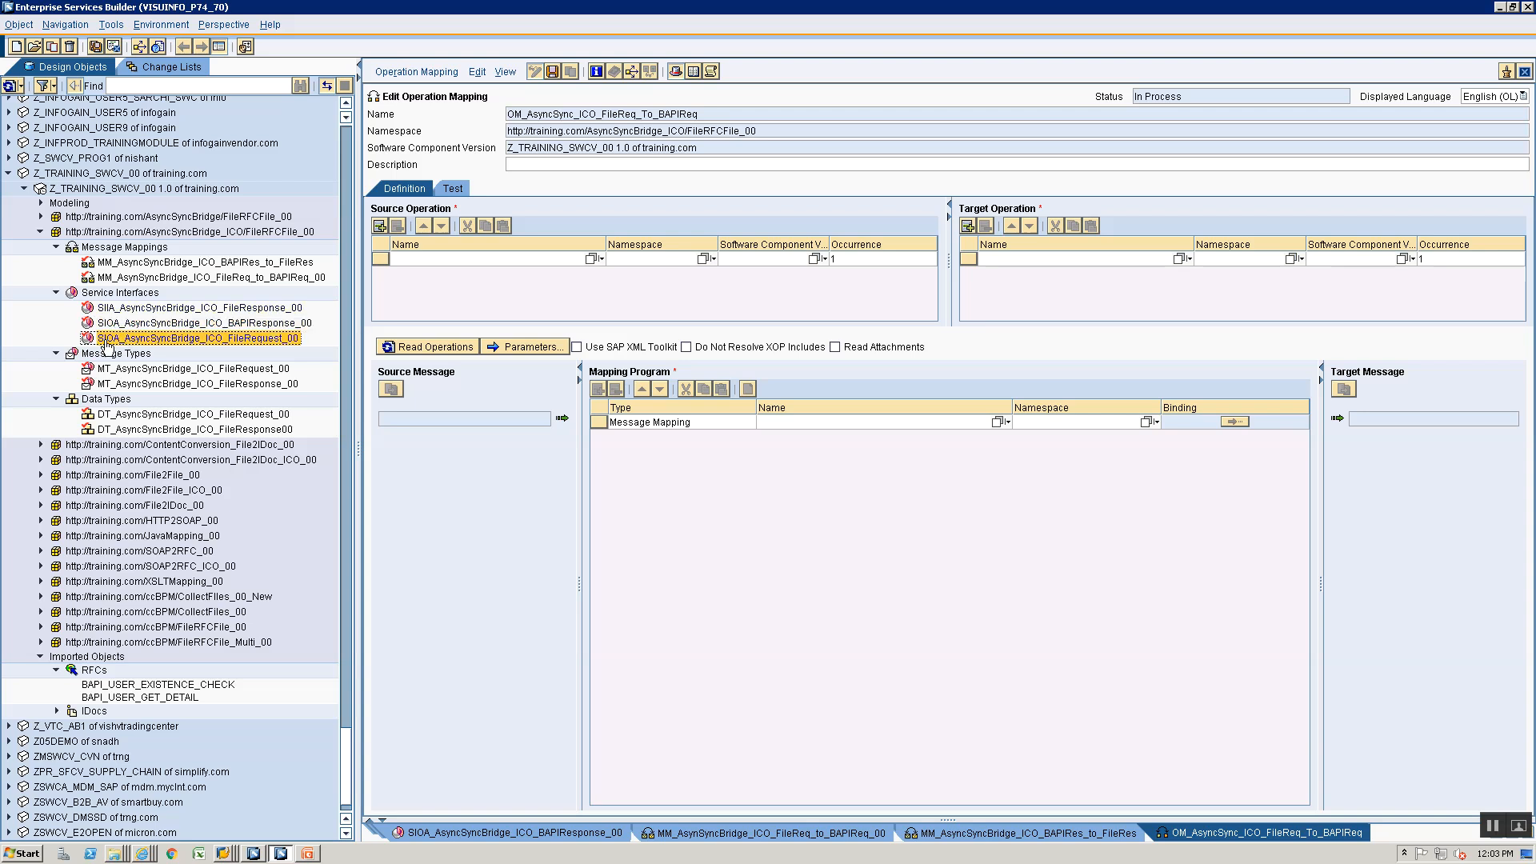
drag(120, 344, 444, 256)
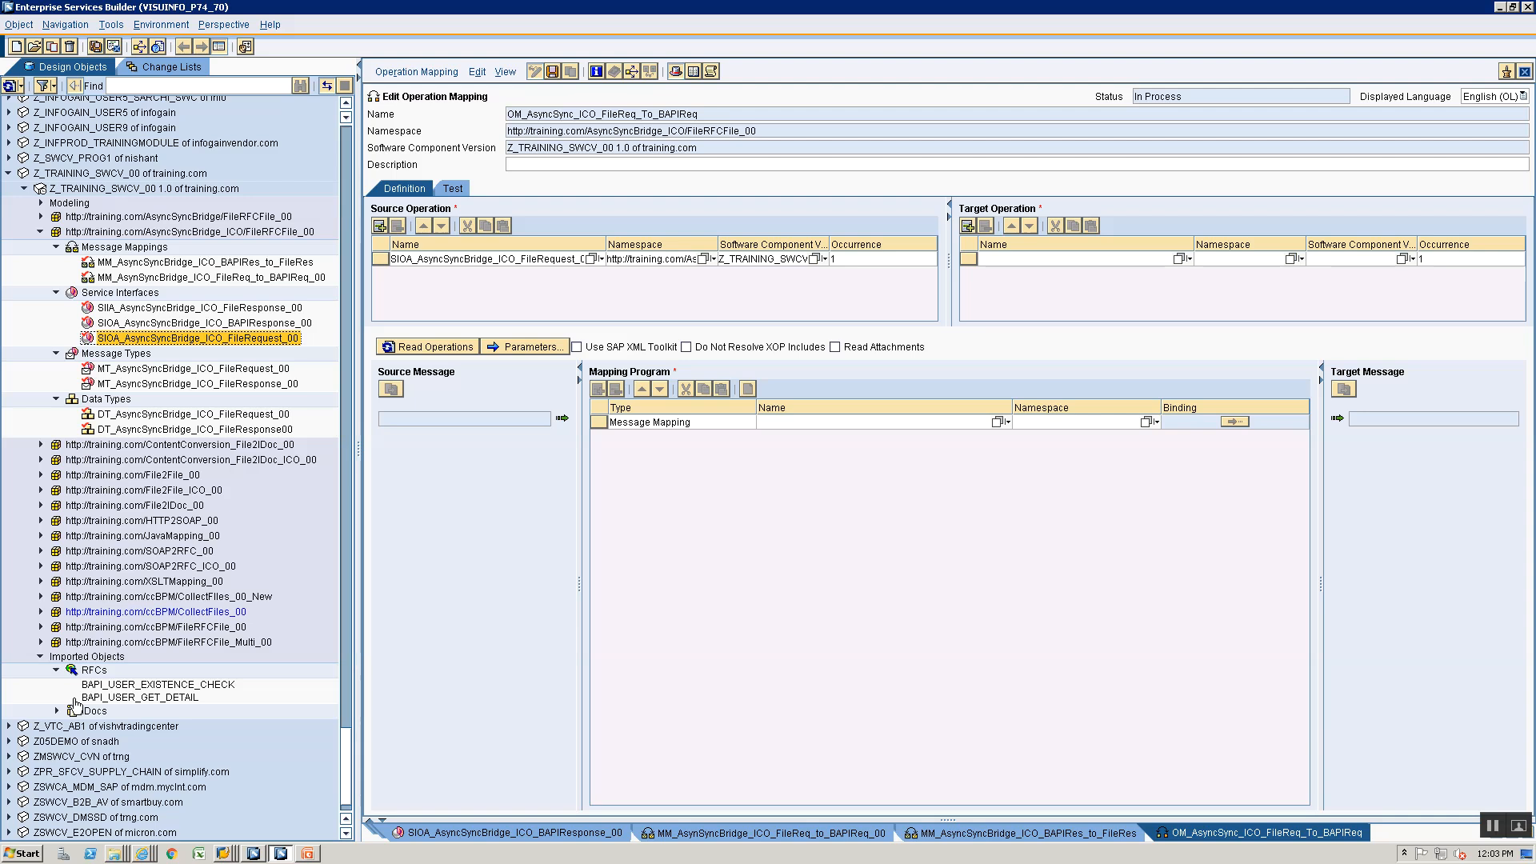
drag(130, 701, 1032, 263)
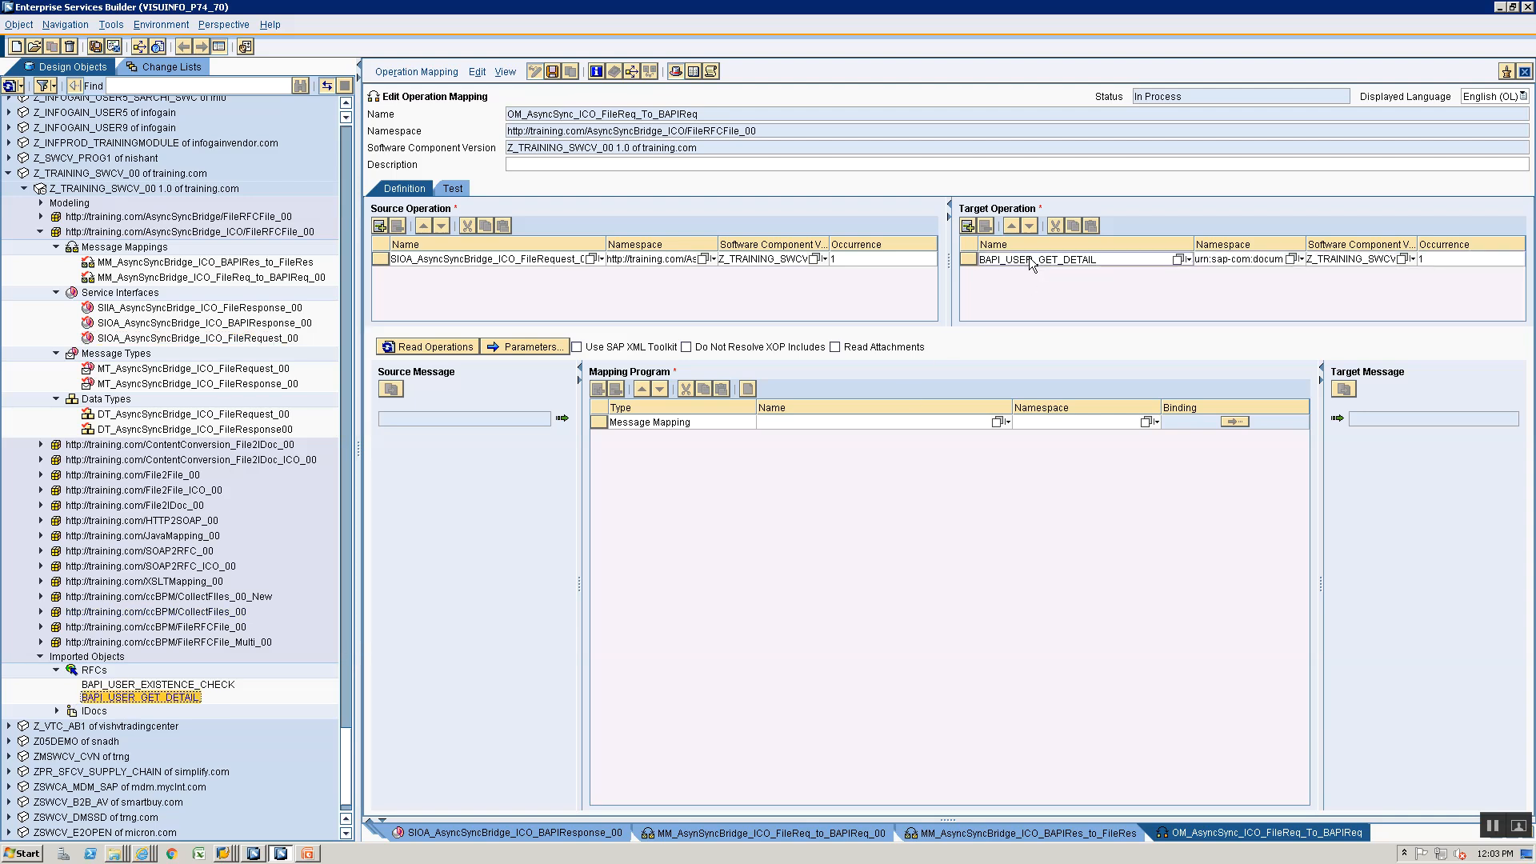
click(458, 349)
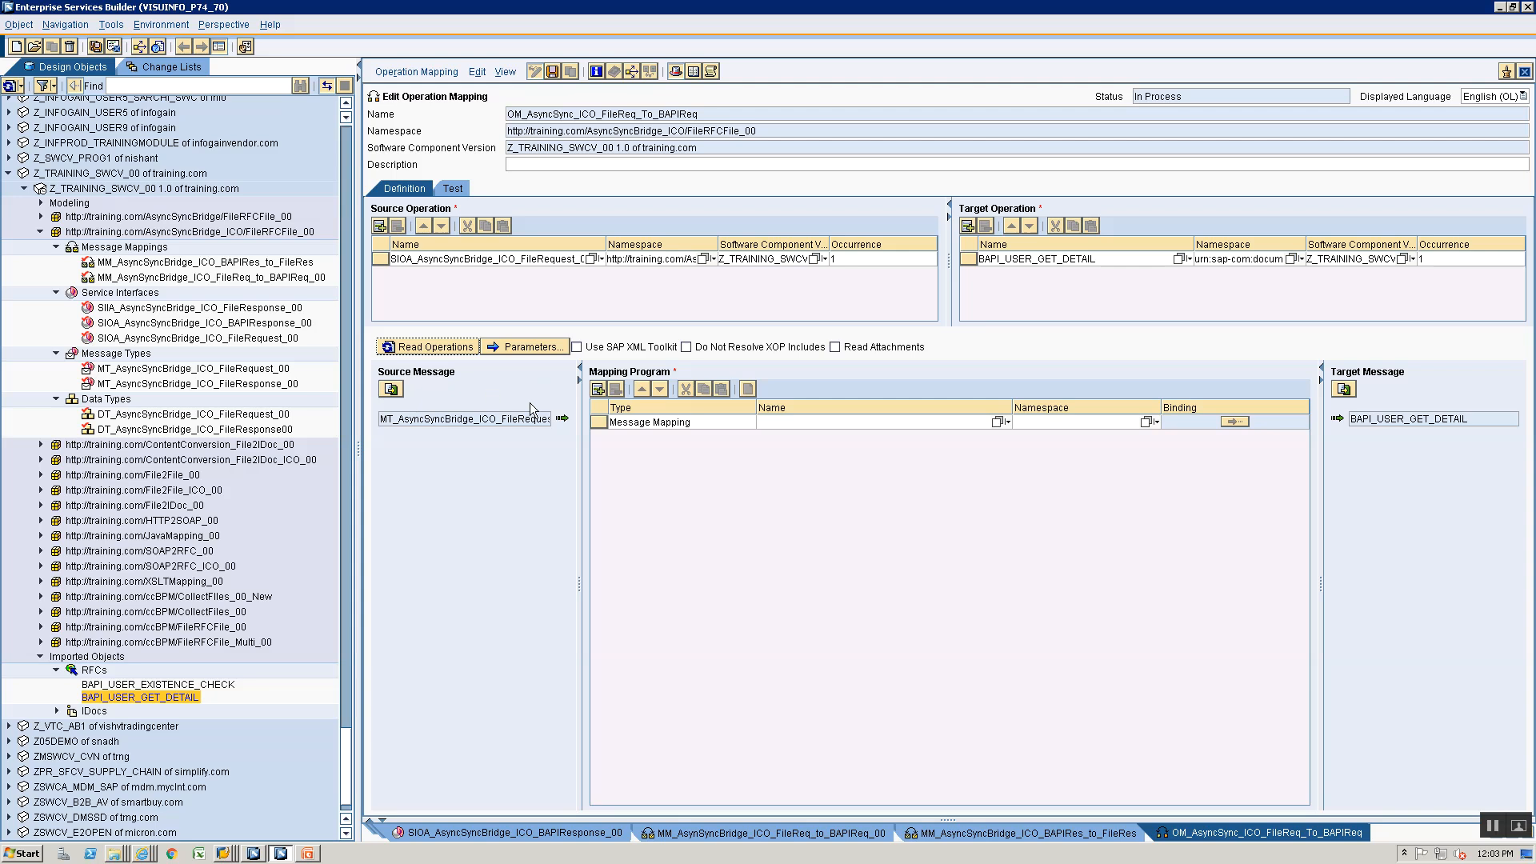
- Assign message mapping MM_AsynSyncBridge_ICO_FileReq_to_BAPIReq_00 as the mapping program and save the operation mapping
click(999, 421)
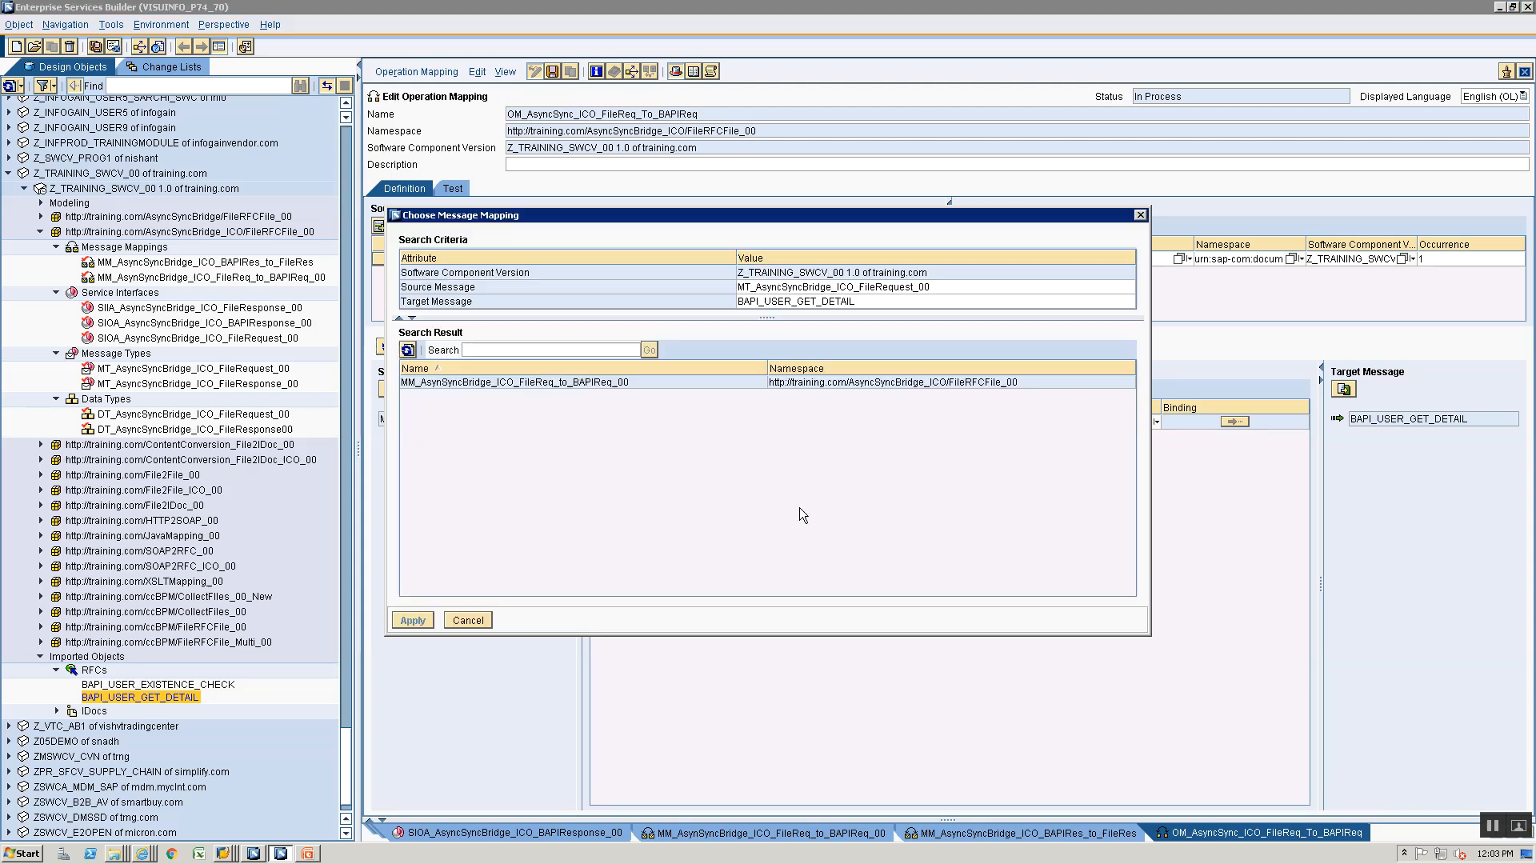
click(440, 382)
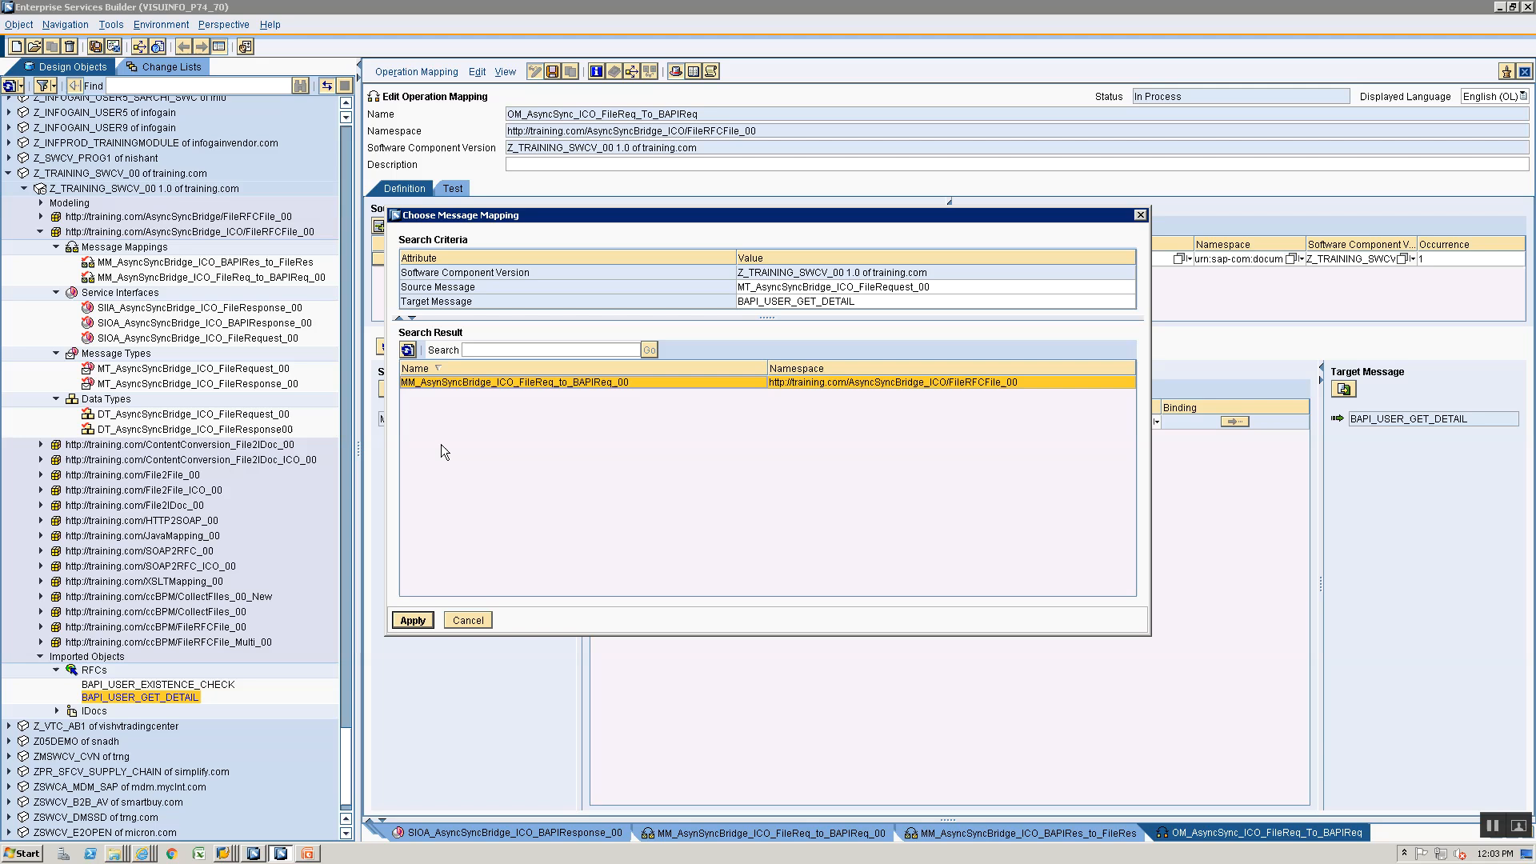
click(414, 621)
key(alt+Tab)
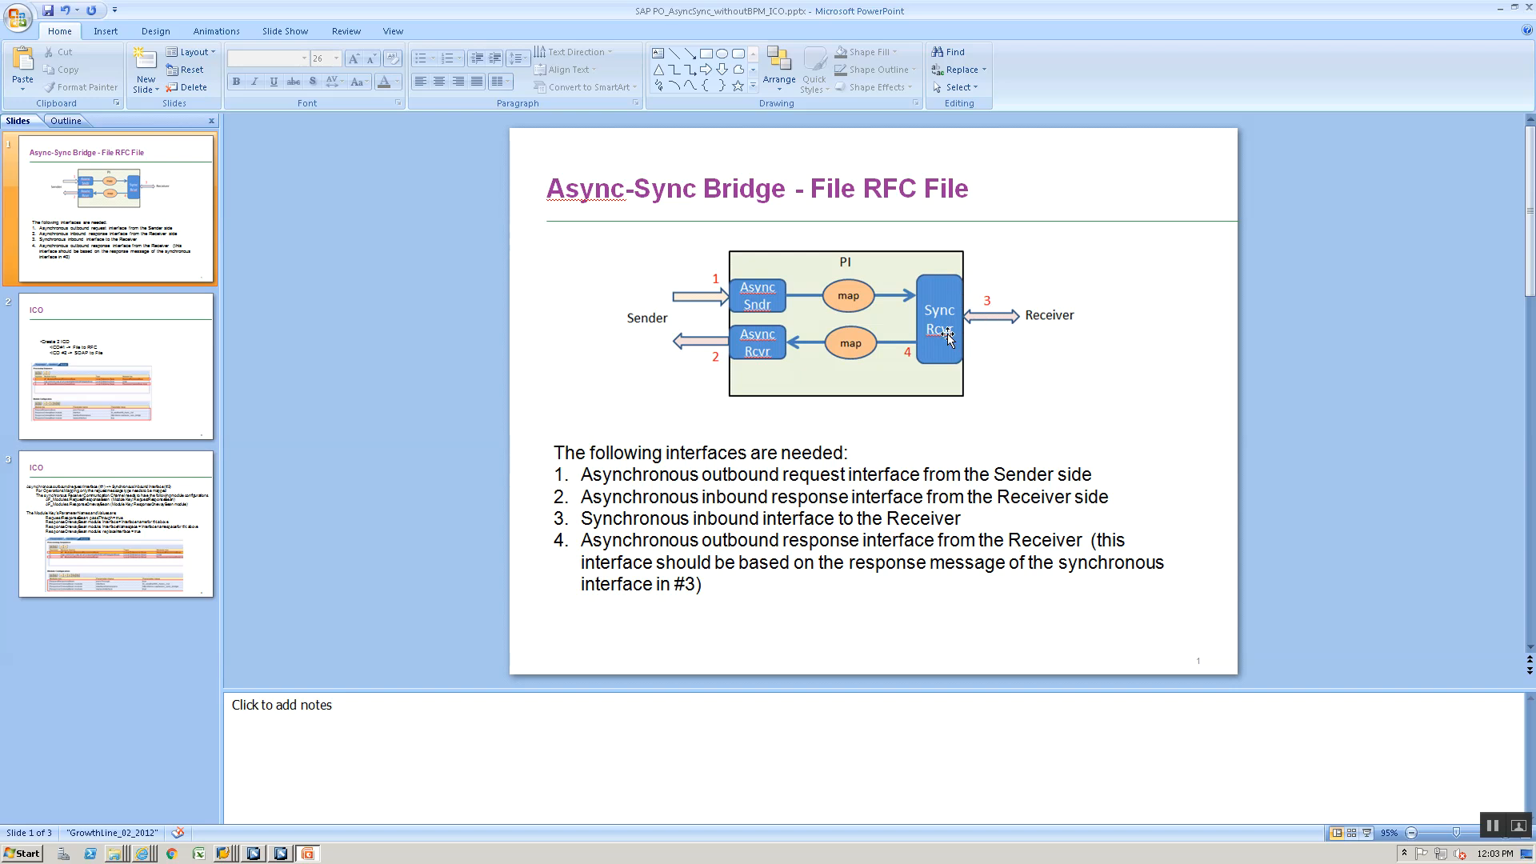
key(alt+Tab)
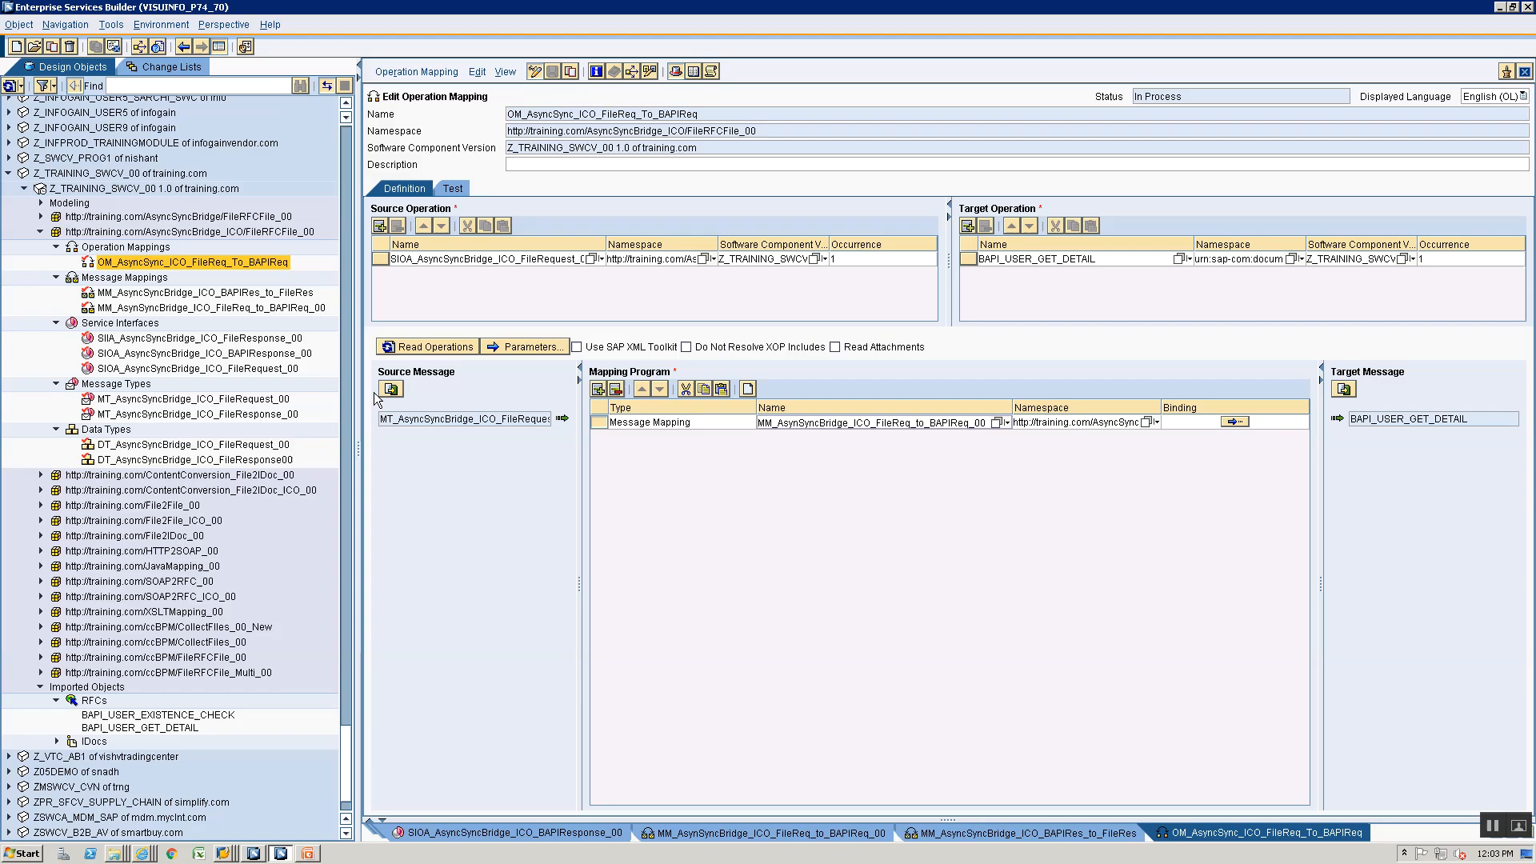
click(133, 248)
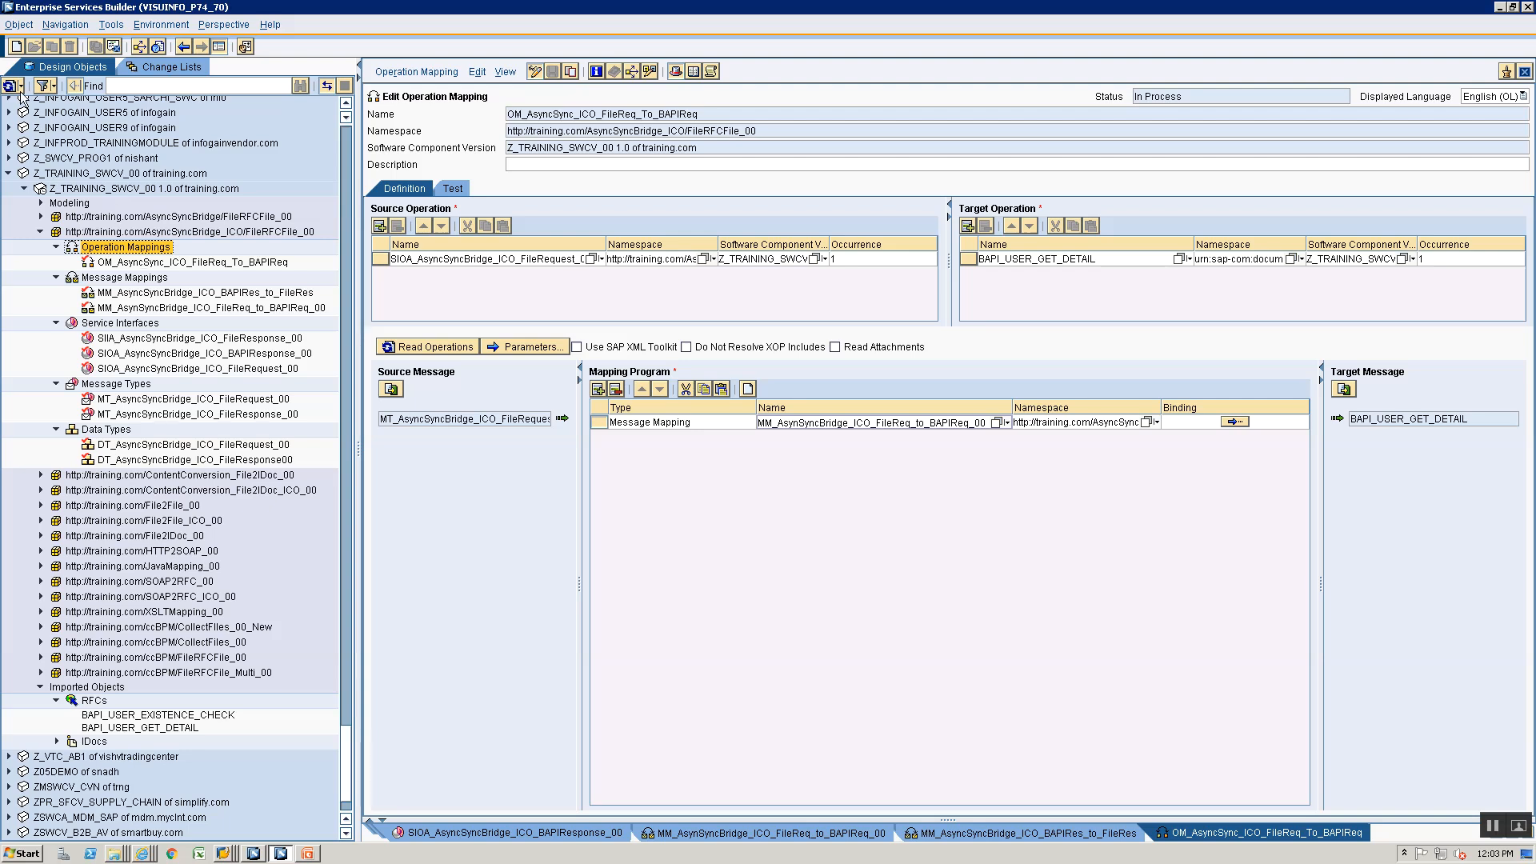
click(16, 46)
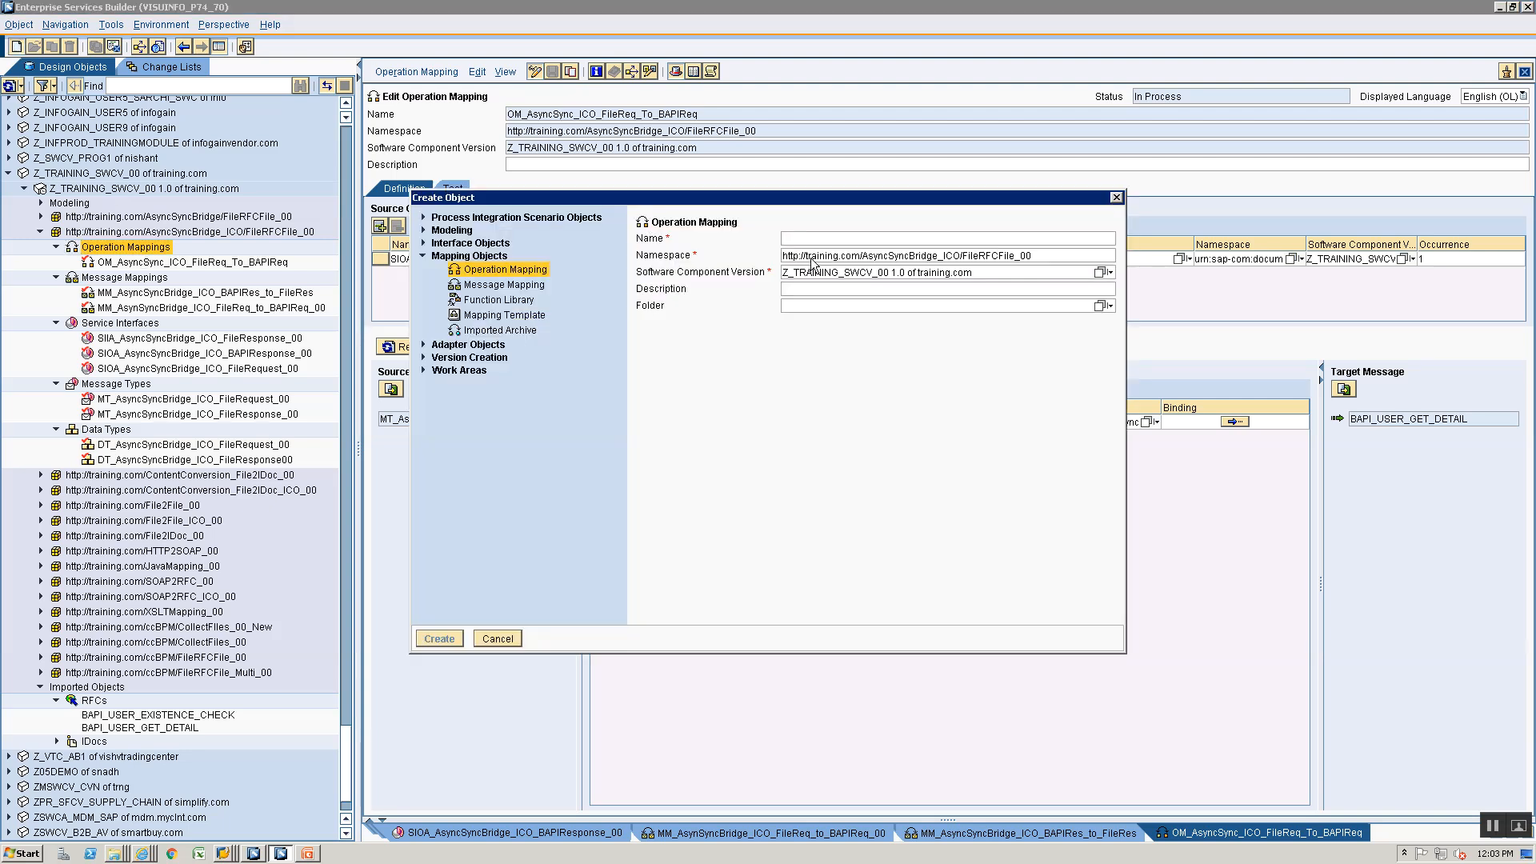
text(OM)
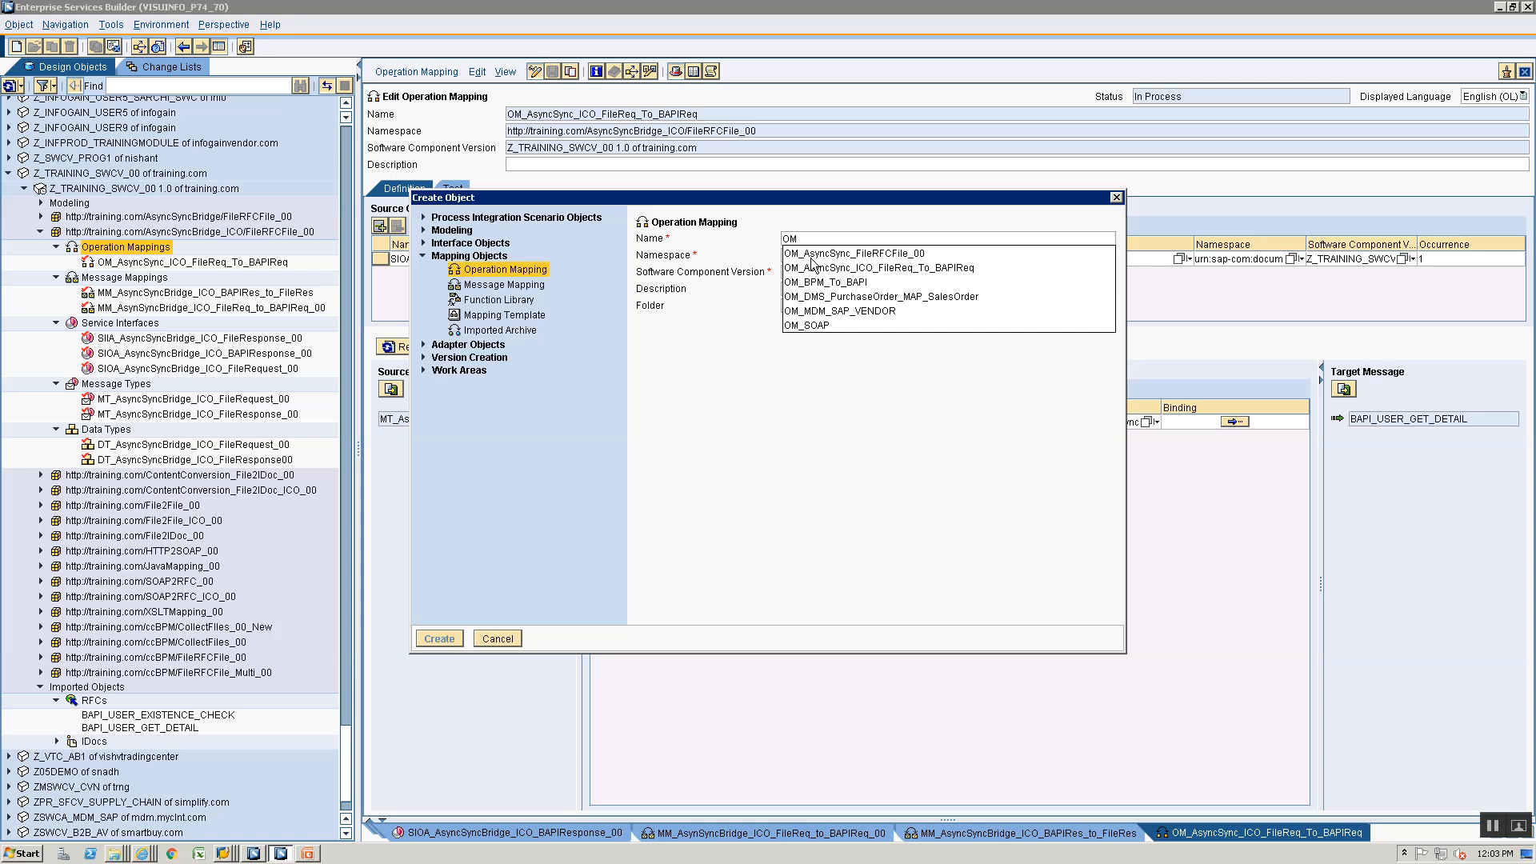
text(_AsyncSync)
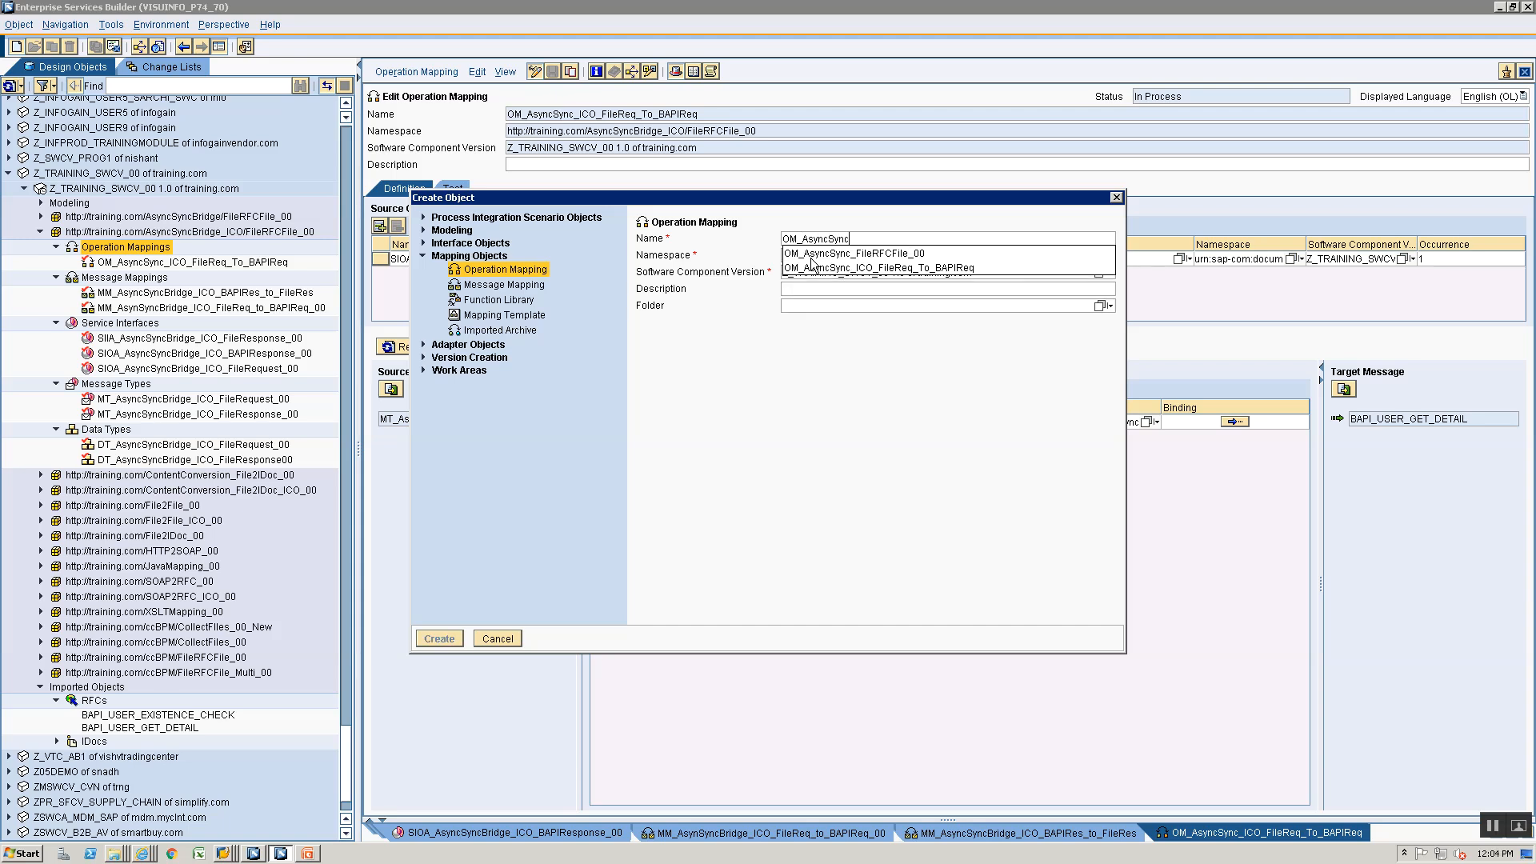
text(_ICO_+)
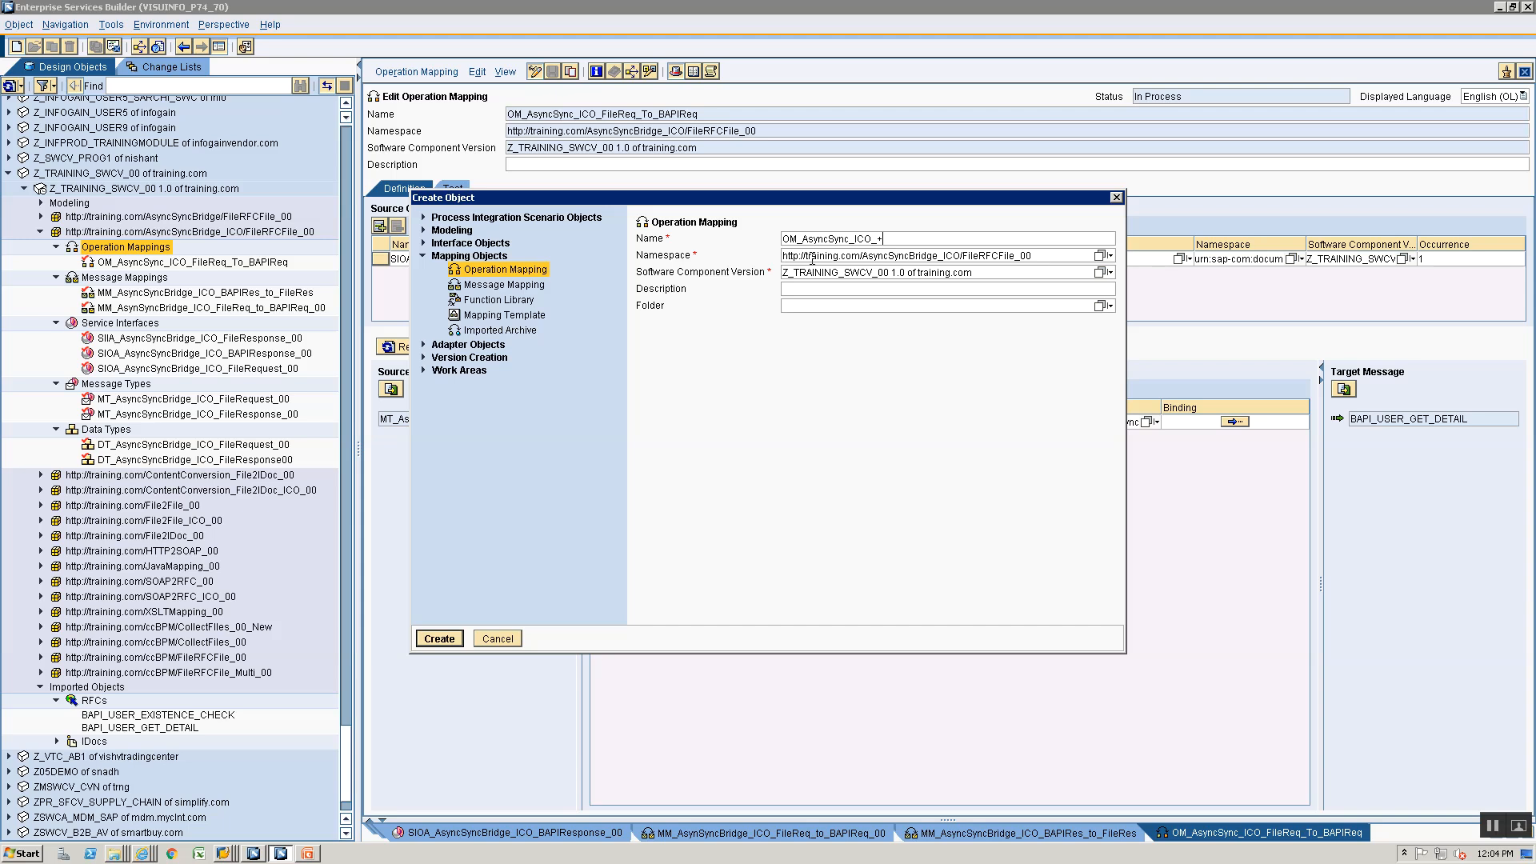
key(BackSpace)
text(BAPIRes_To_FileRes_00)
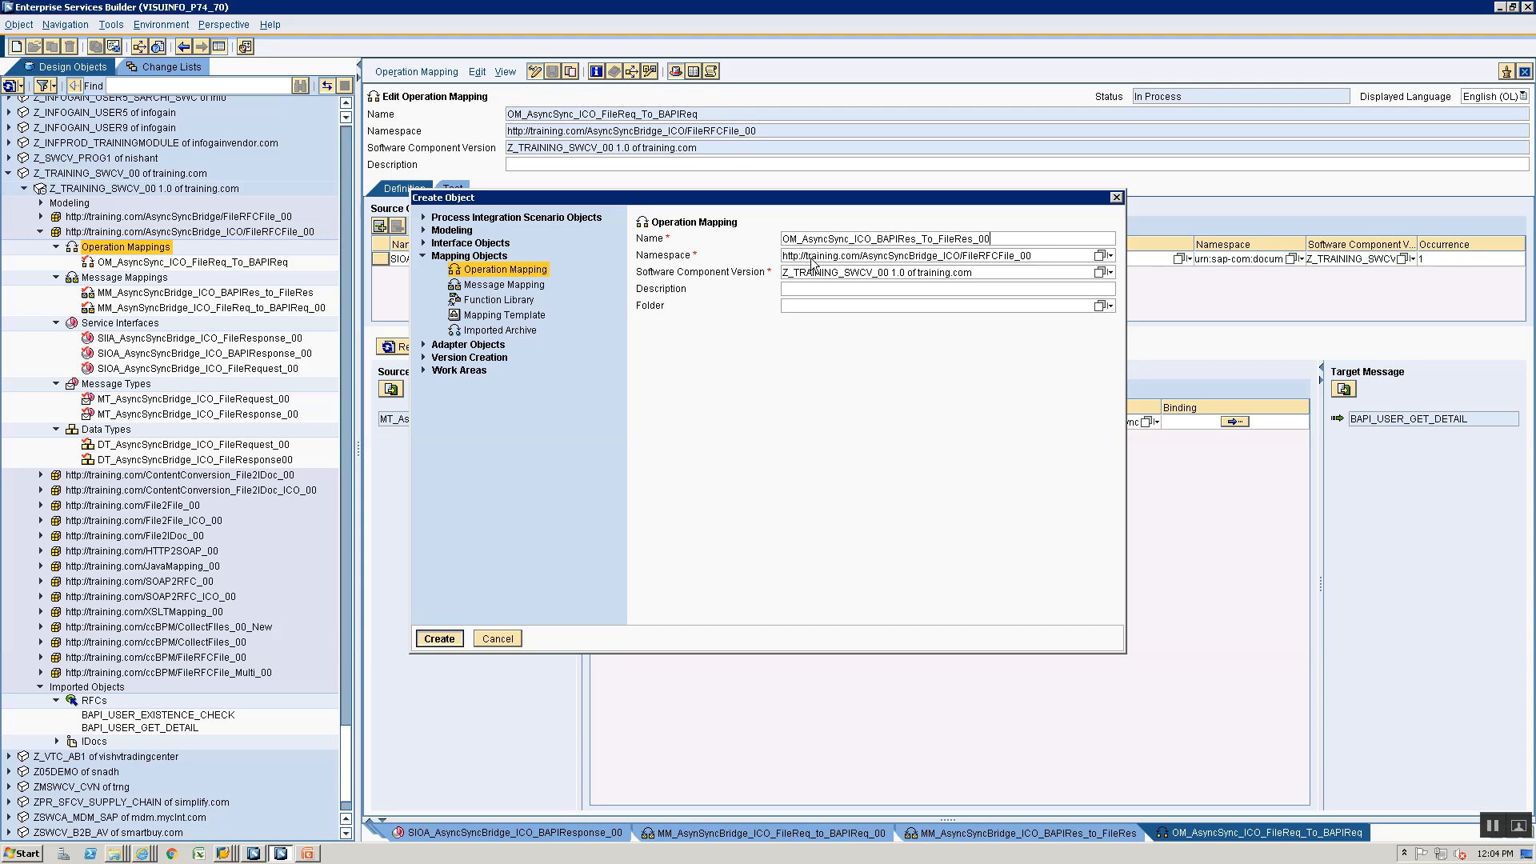
key(Return)
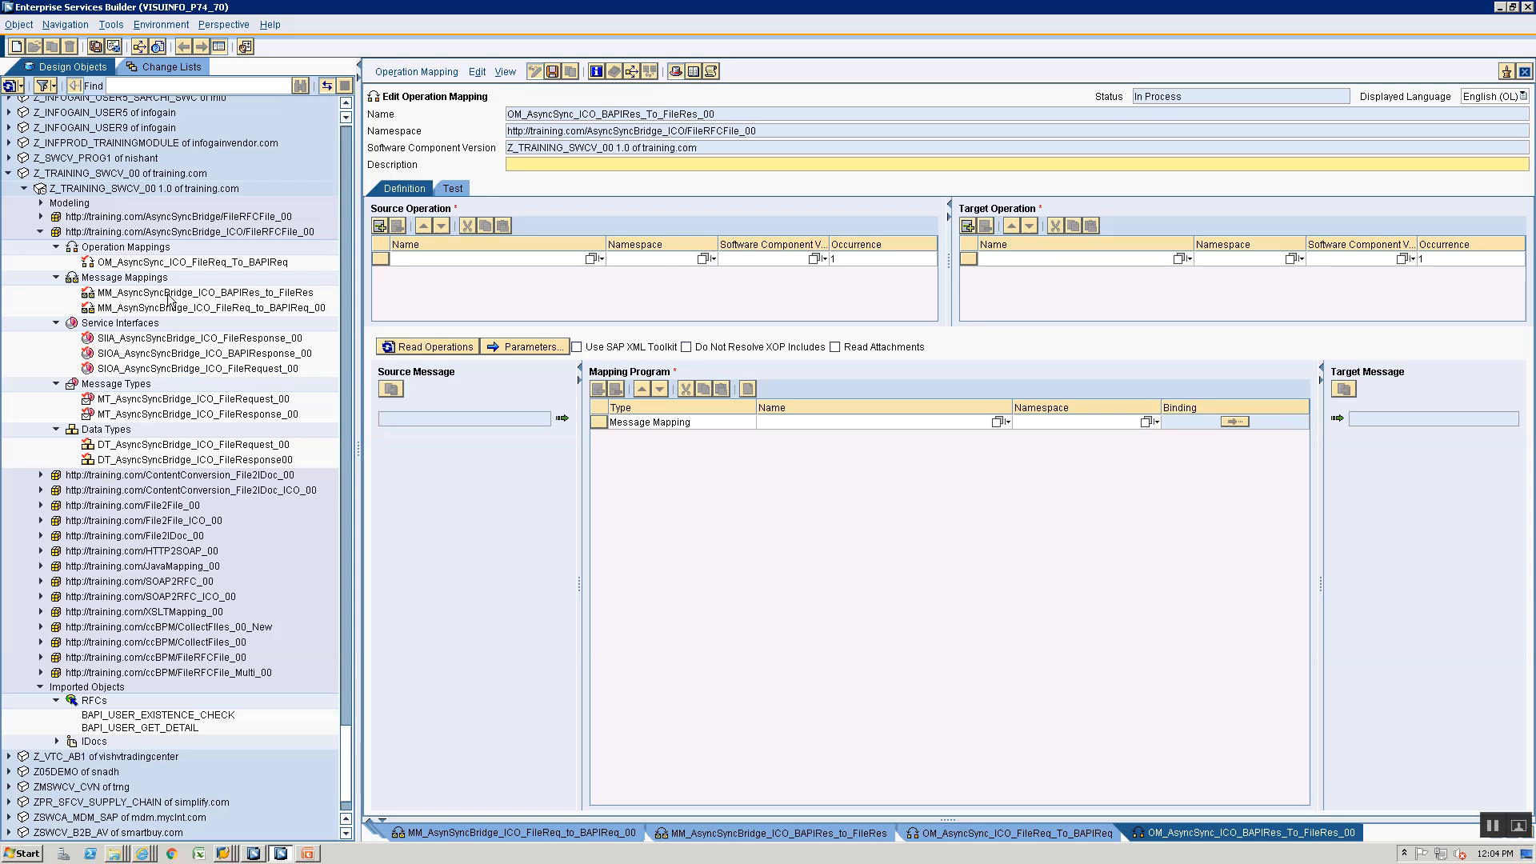
- Set SIOA_AsyncSyncBridge_ICO_BAPIResponse_00 as source operation and SIIA_AsyncSyncBridge_ICO_FileResponse_00 as target operation
click(118, 356)
drag(118, 360, 454, 253)
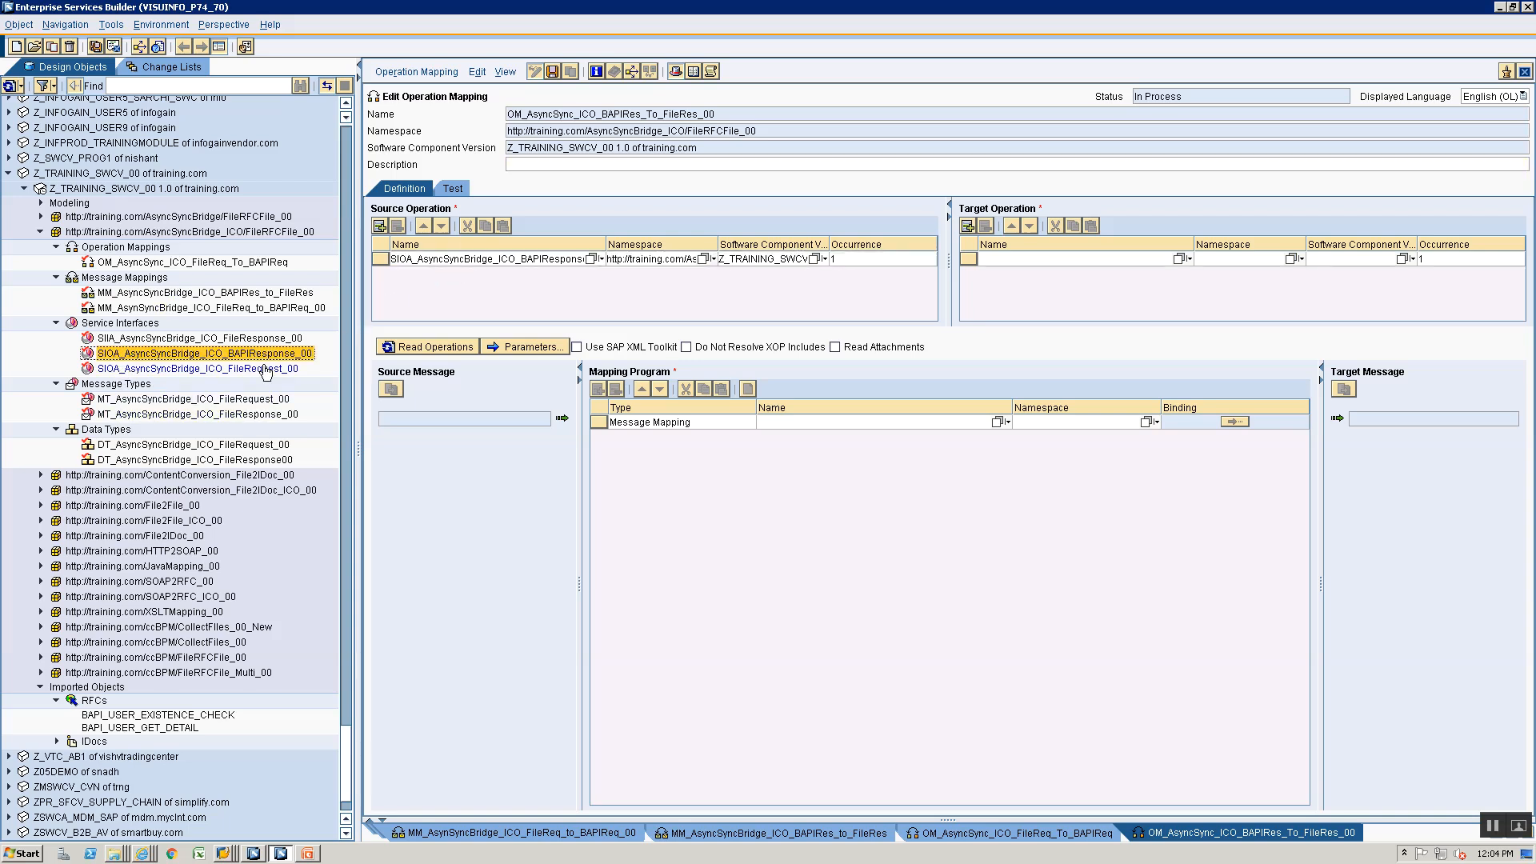
click(183, 339)
drag(181, 344, 1032, 268)
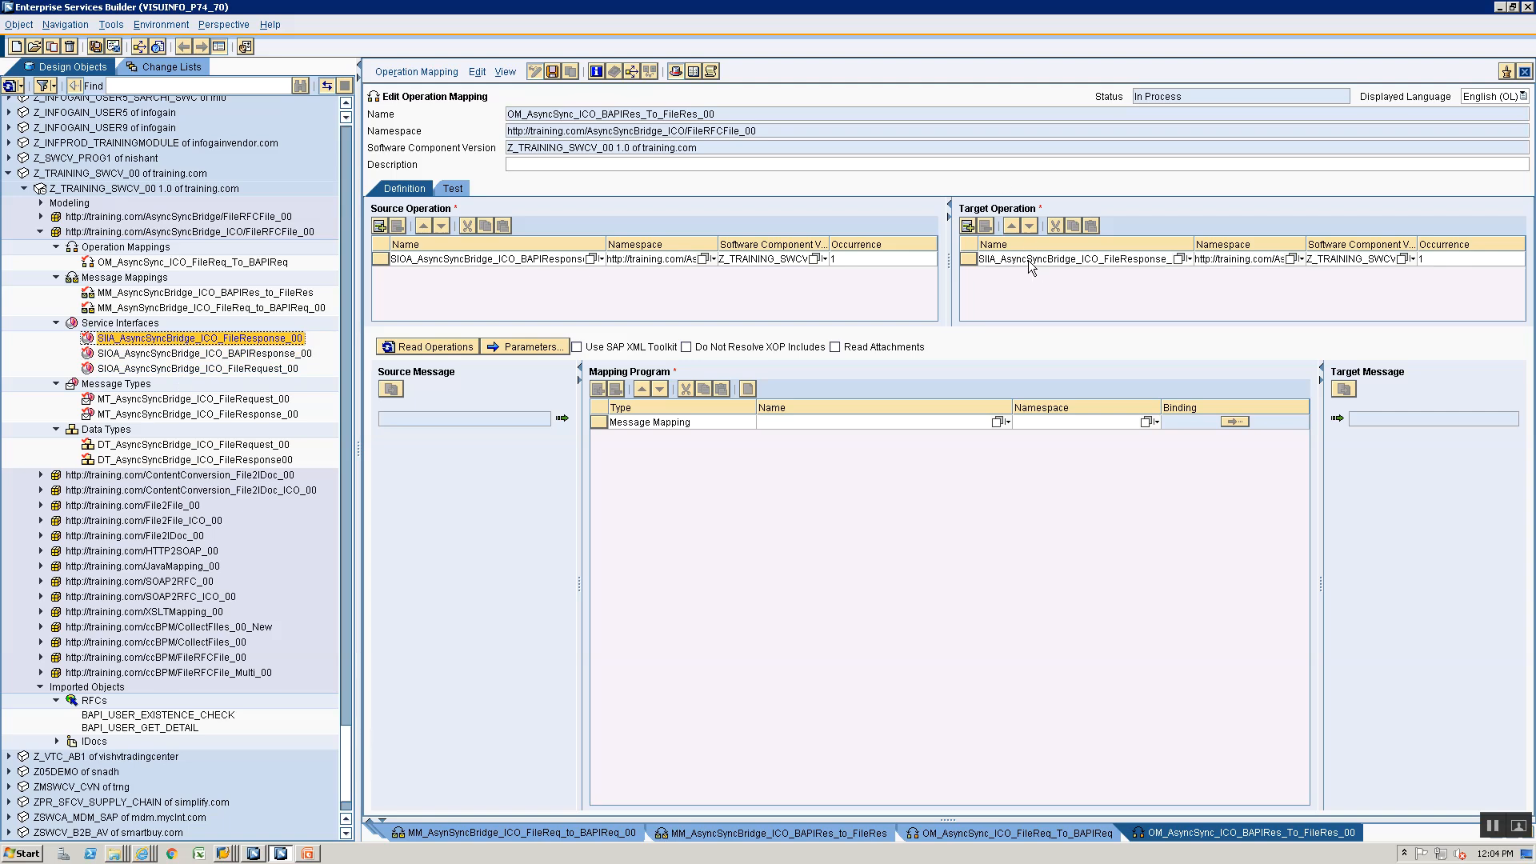
- Read in the operations, assign message mapping MM_AsyncSyncBridge_ICO_BAPIRes_to_FileRes as the mapping program, and save the operation mapping
click(388, 349)
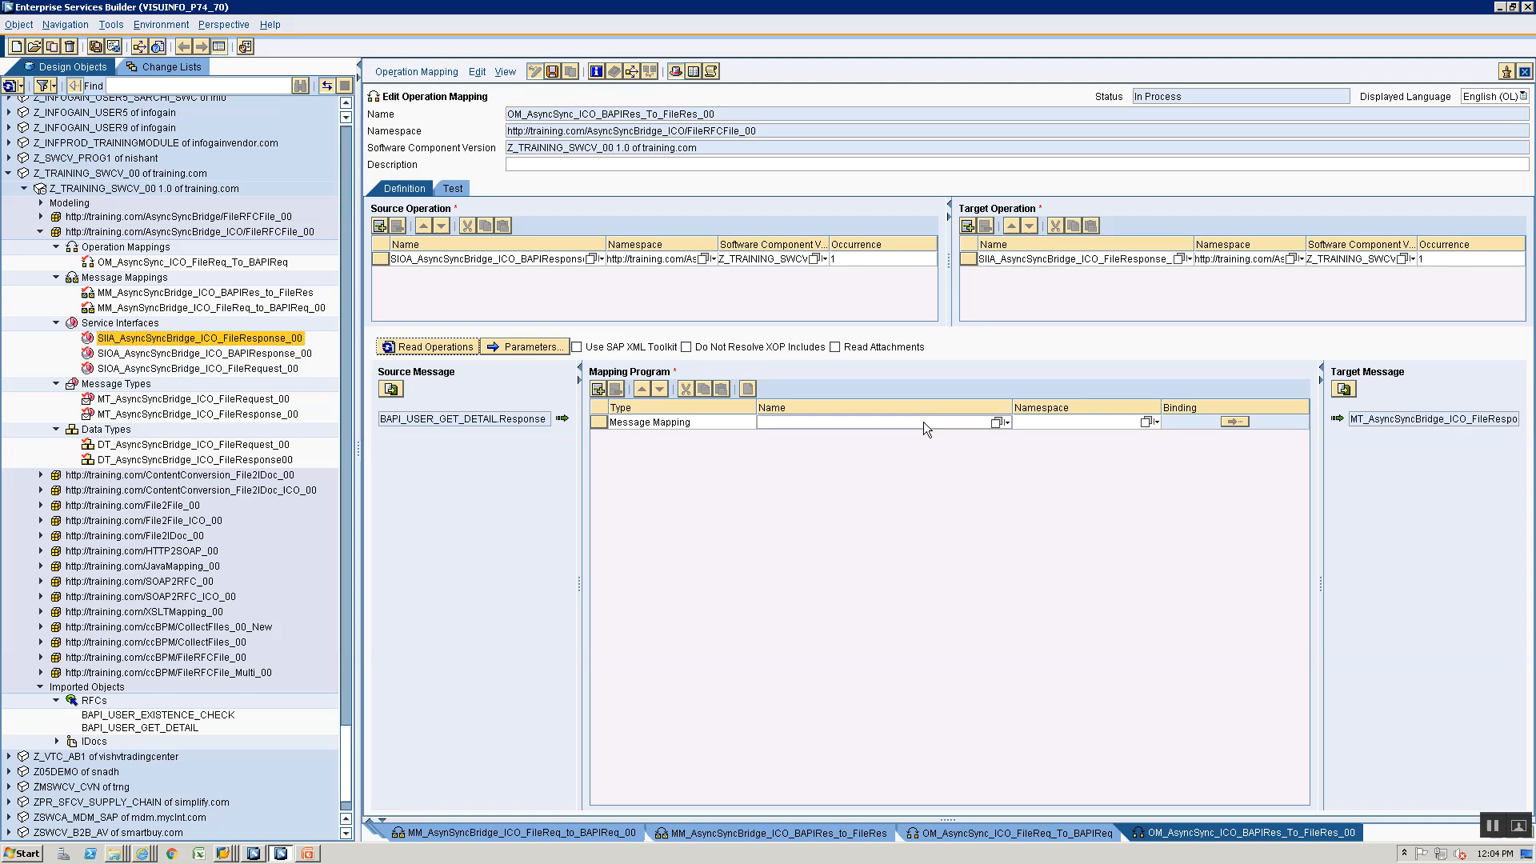
click(997, 422)
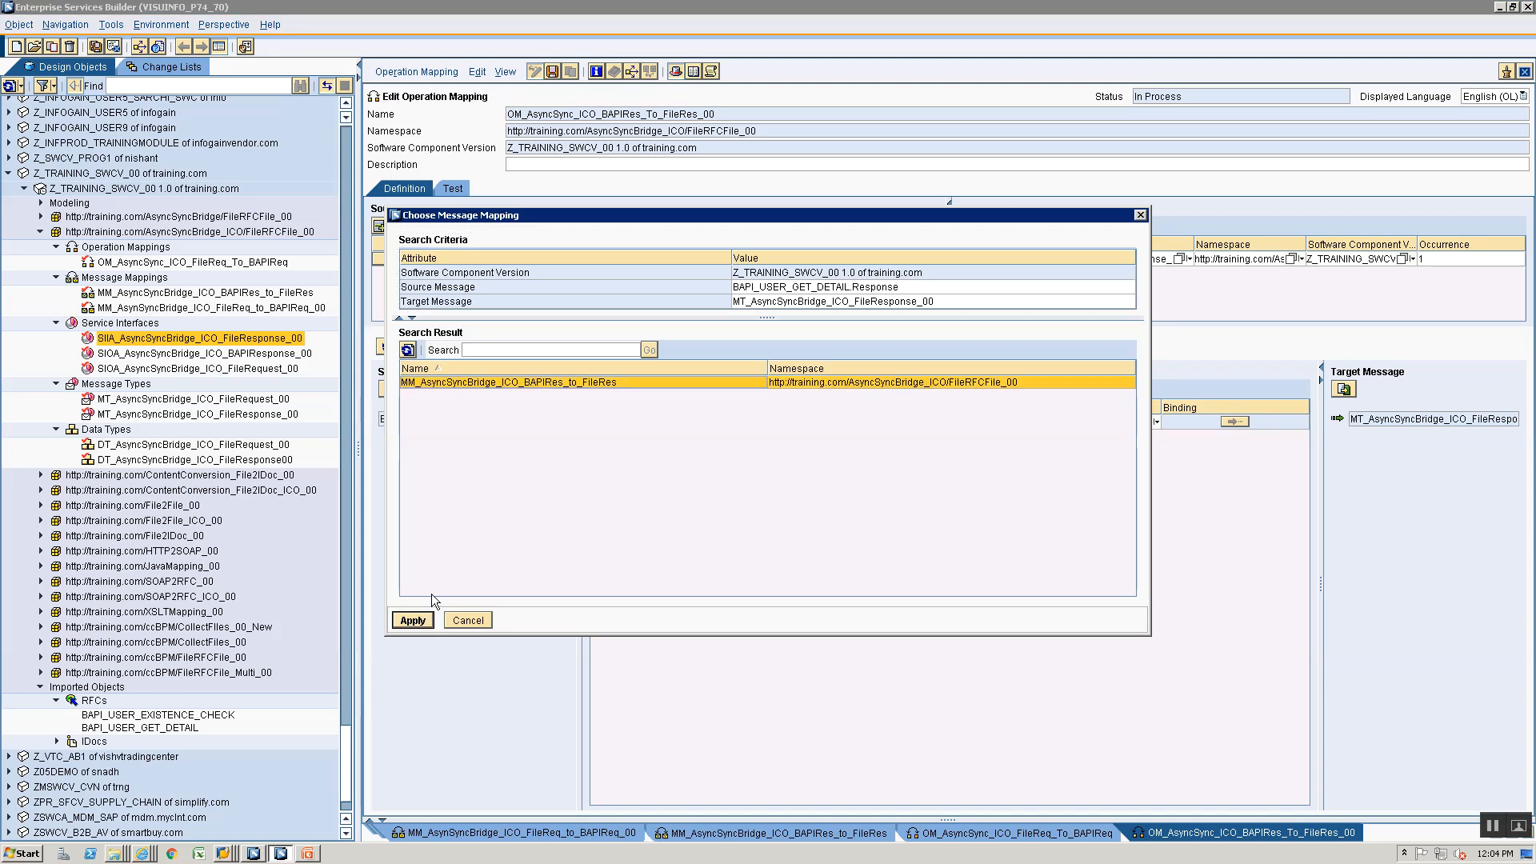
click(417, 620)
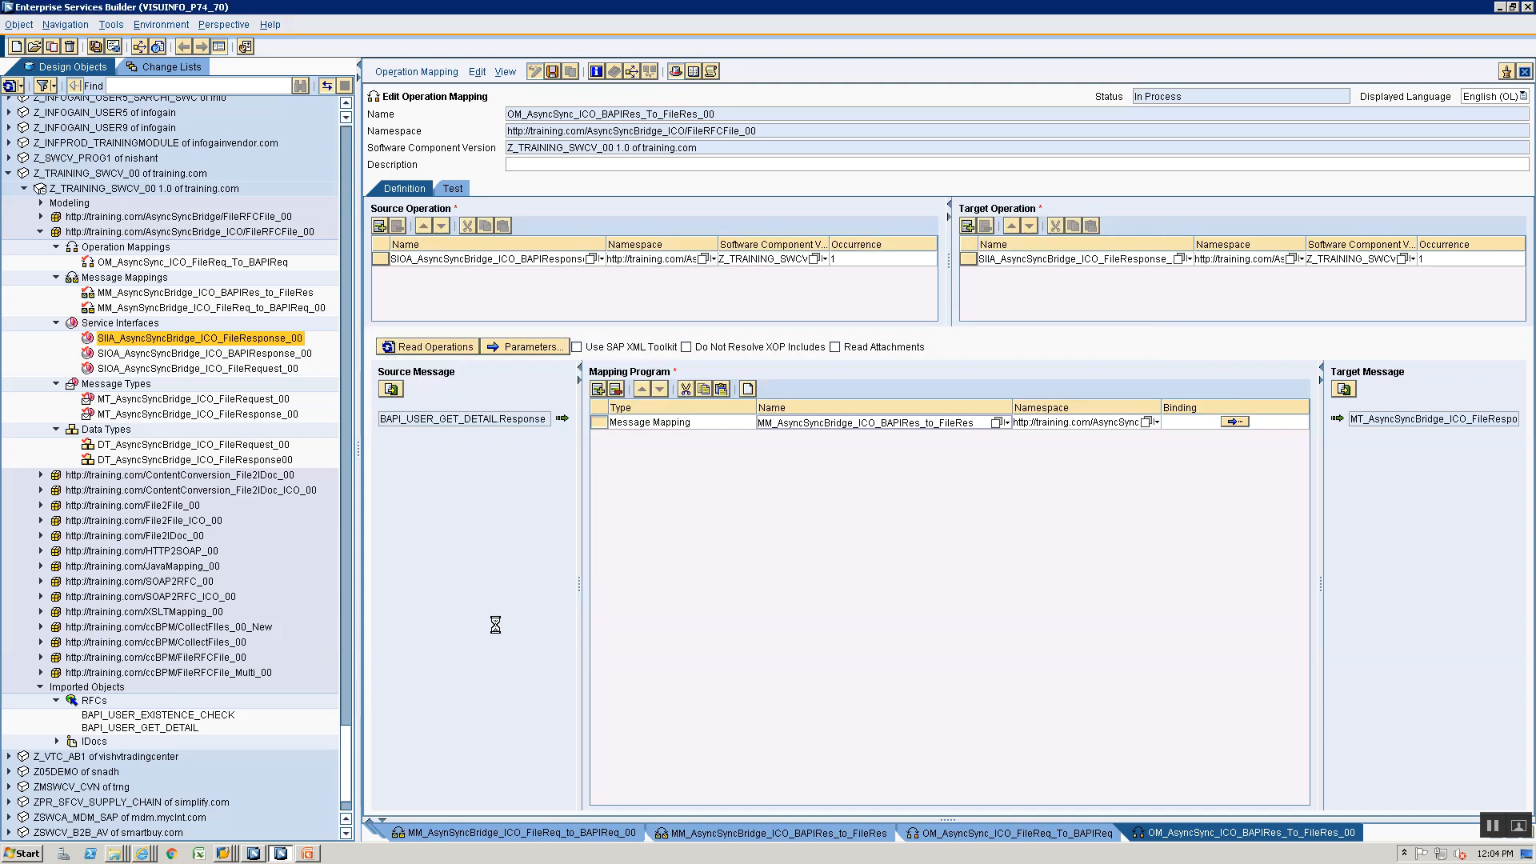
- Activate the standard change list of software component version Z_TRAINING_SWCV_00 1.0 with all its objects
click(170, 67)
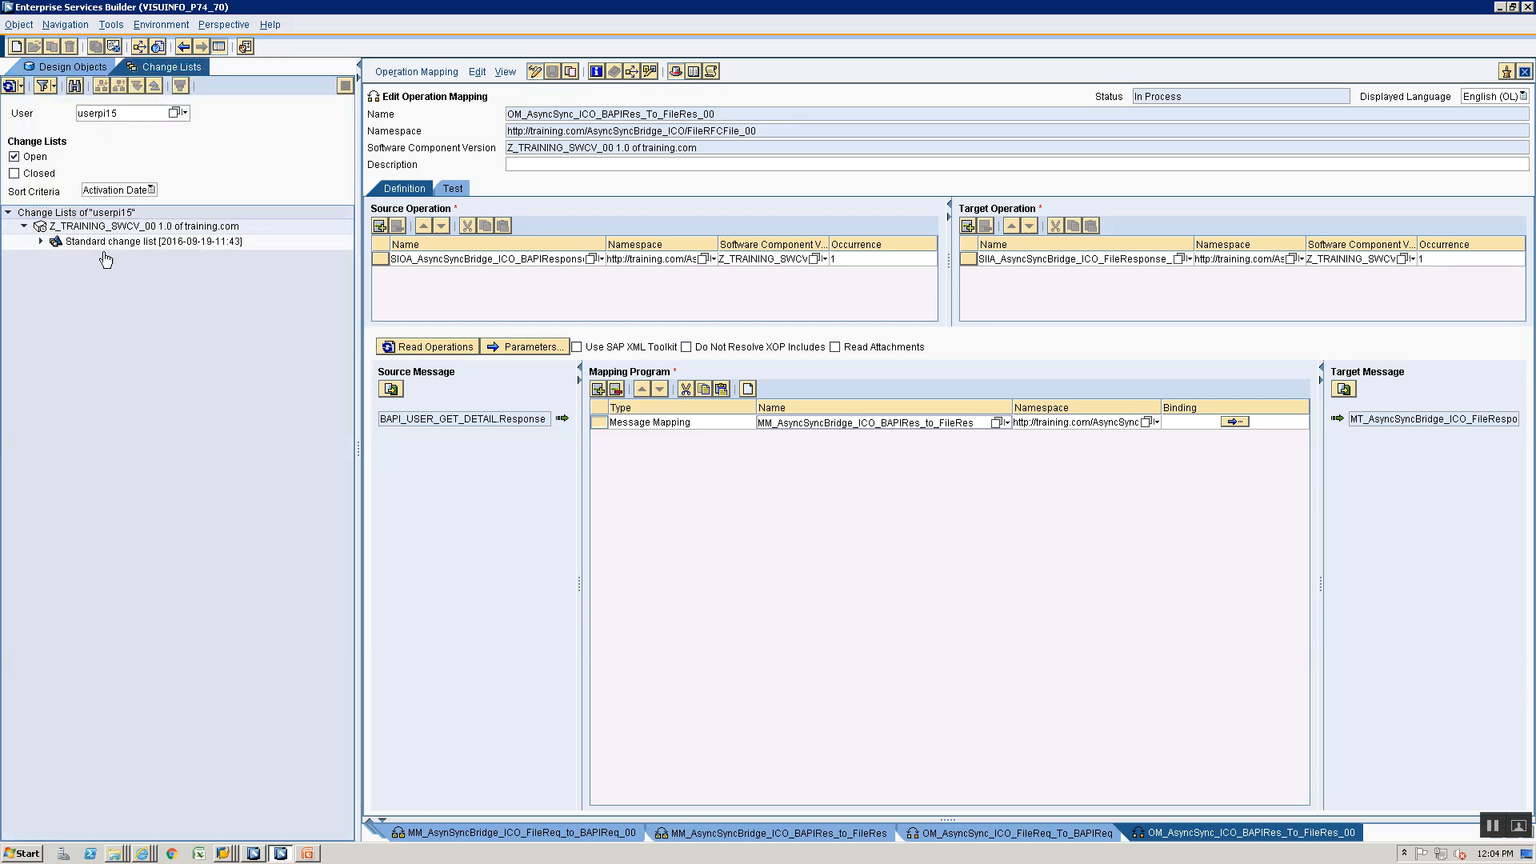
right_click(114, 243)
click(138, 271)
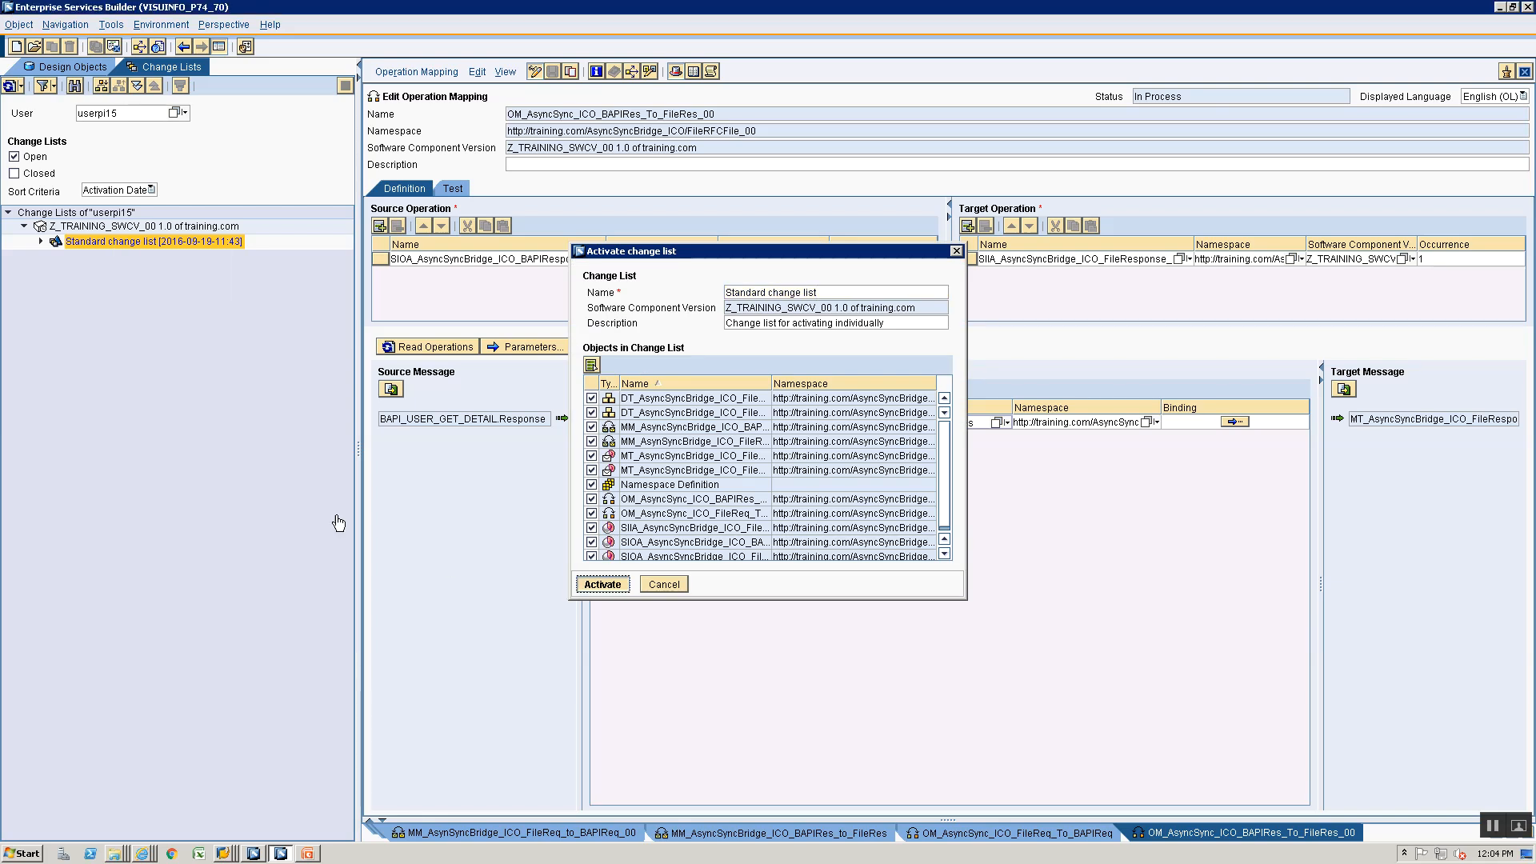
key(Return)
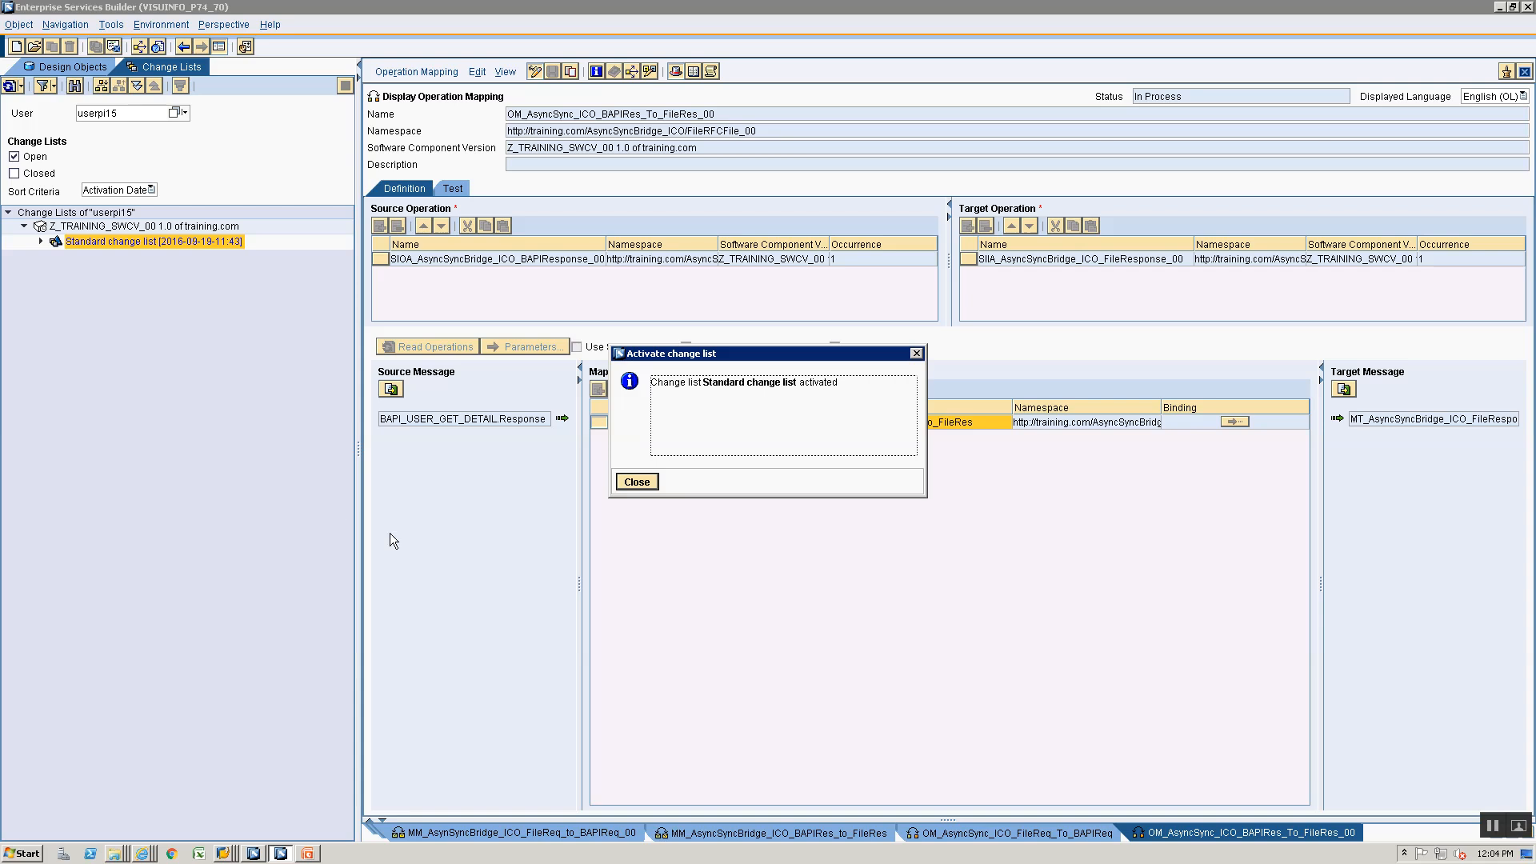
click(652, 478)
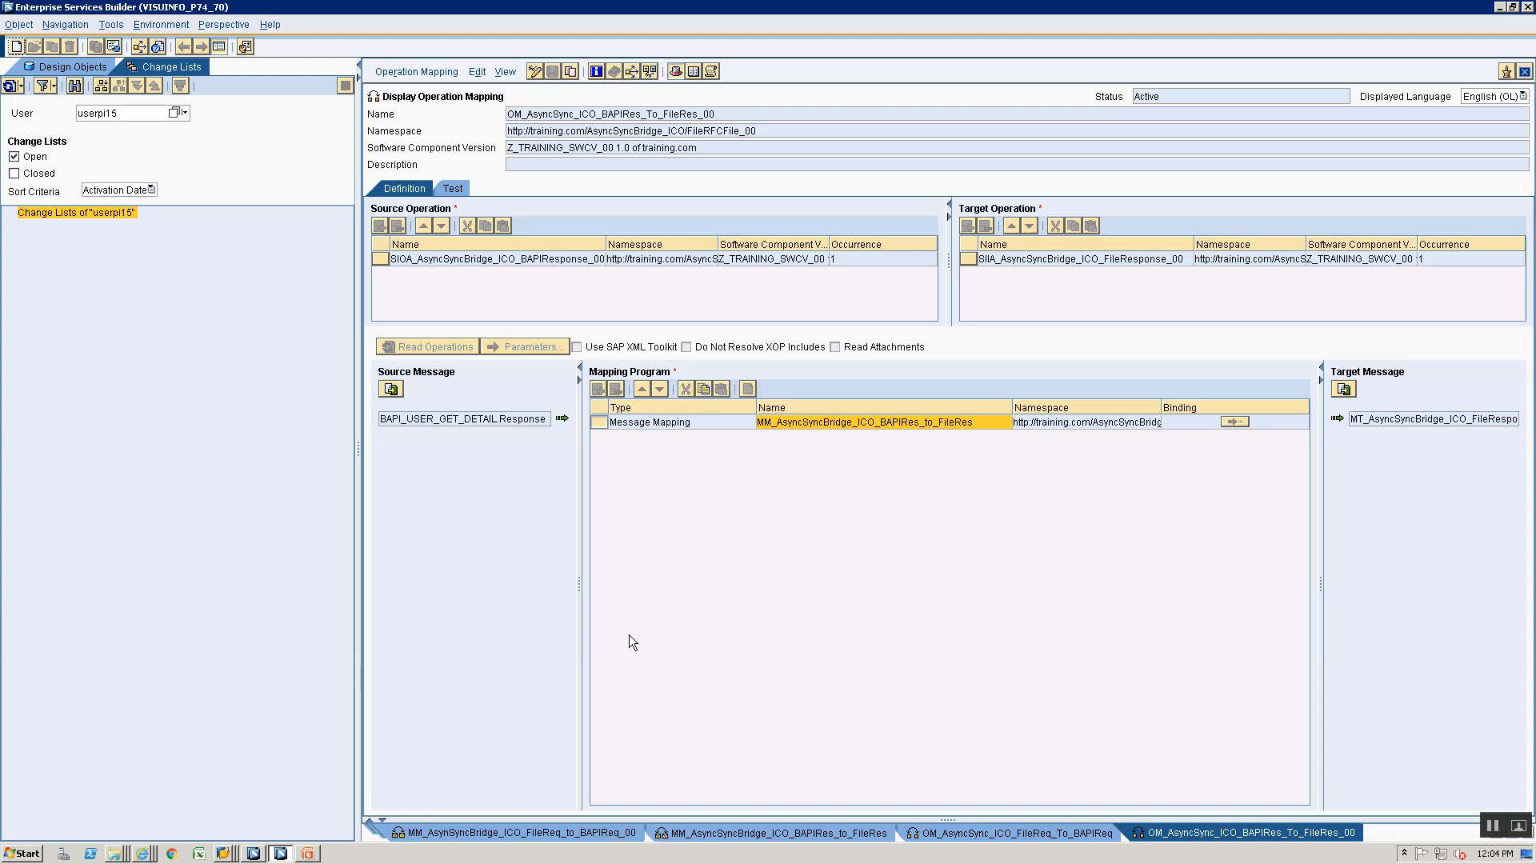
- Review the data types, message types, service interfaces and message mappings of the ICO namespace, plus the imported RFC BAPI_USER_GET_DETAIL
click(72, 66)
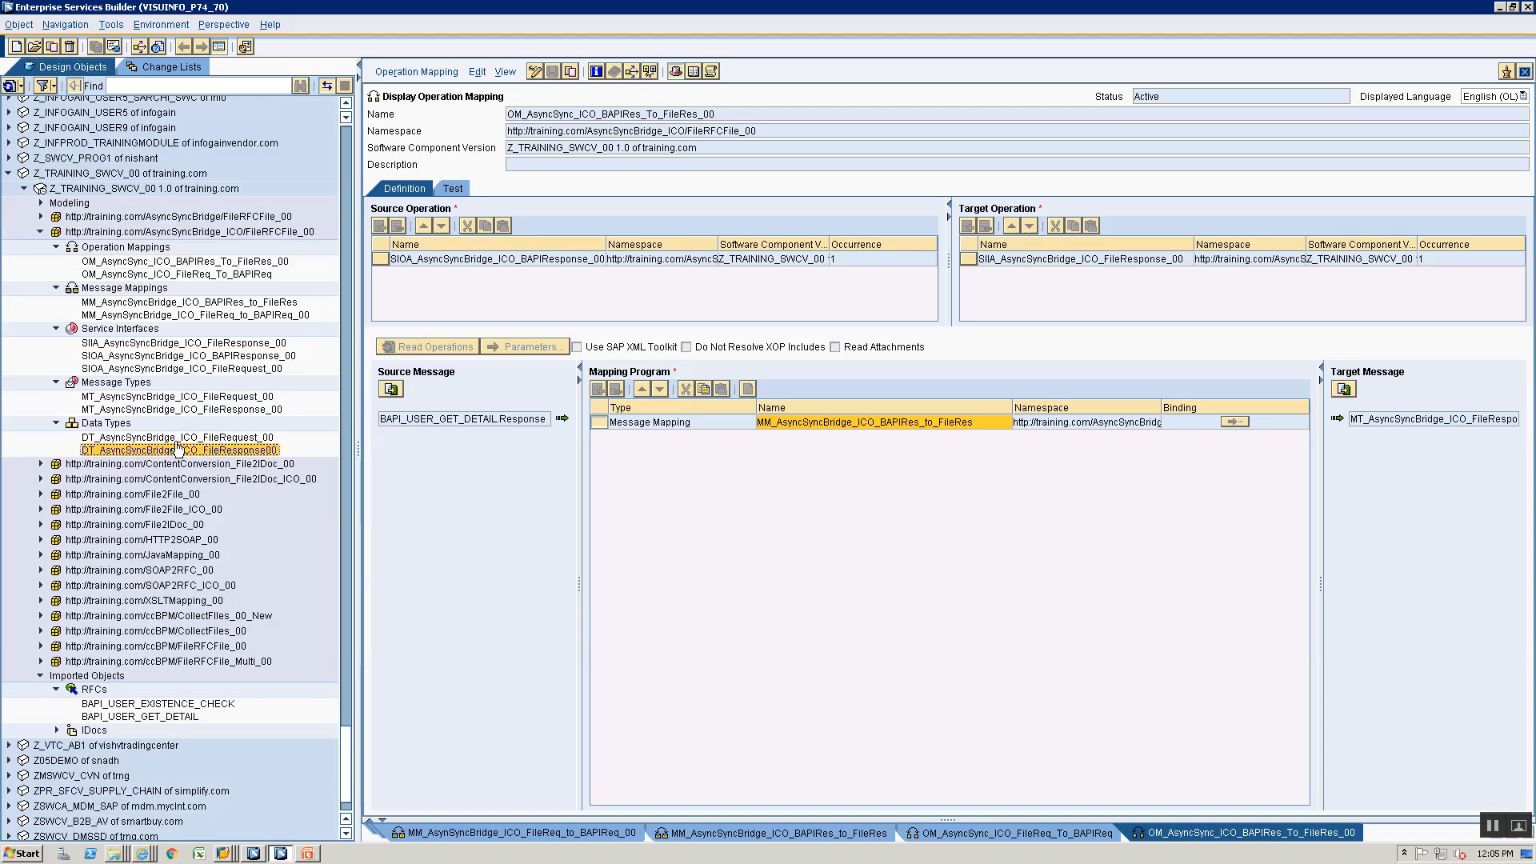
click(178, 462)
click(177, 450)
click(202, 397)
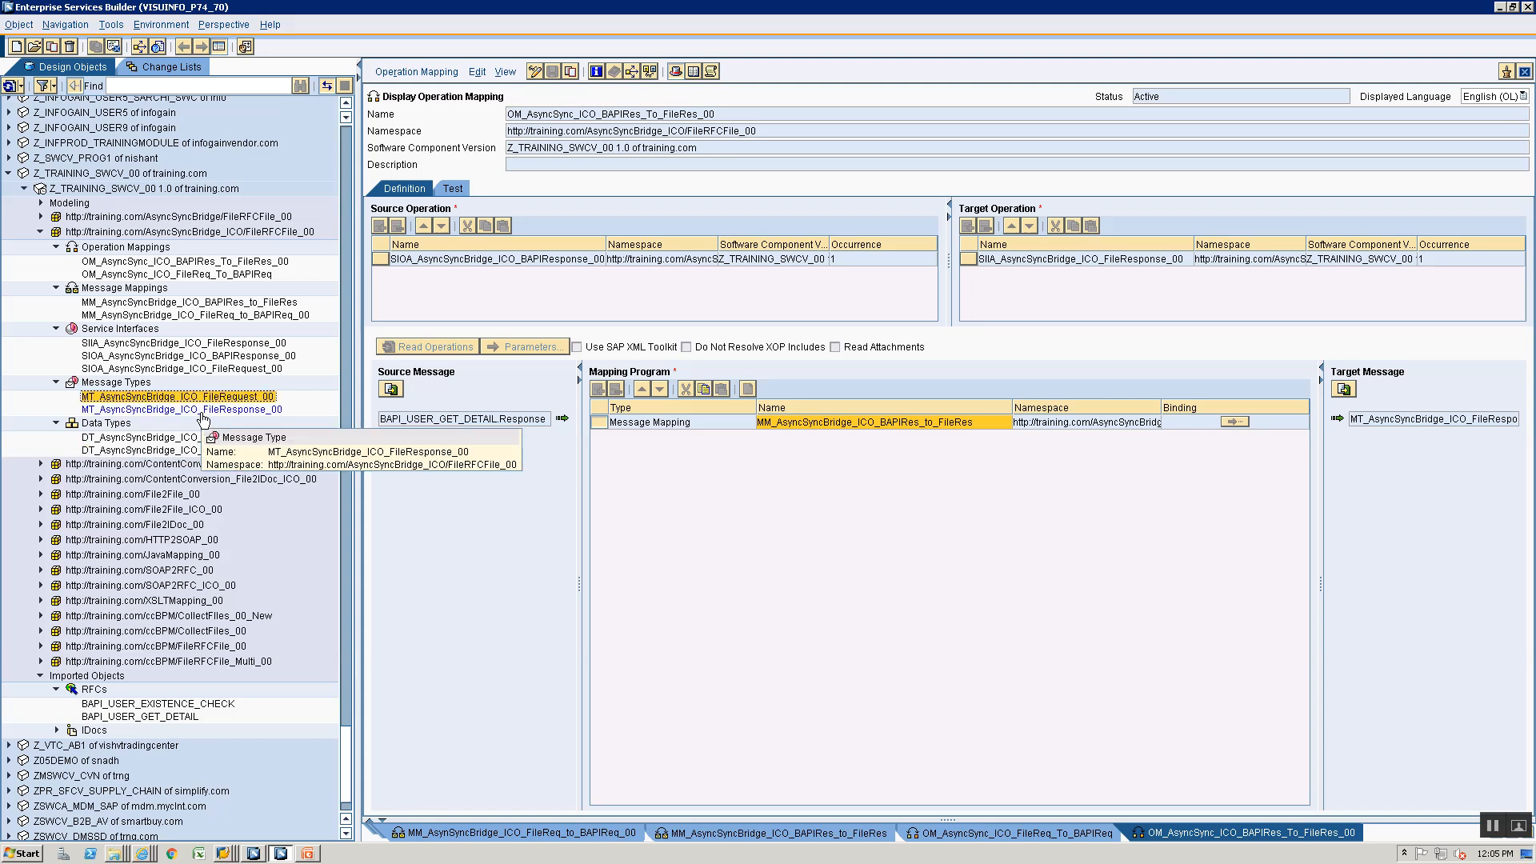
click(201, 411)
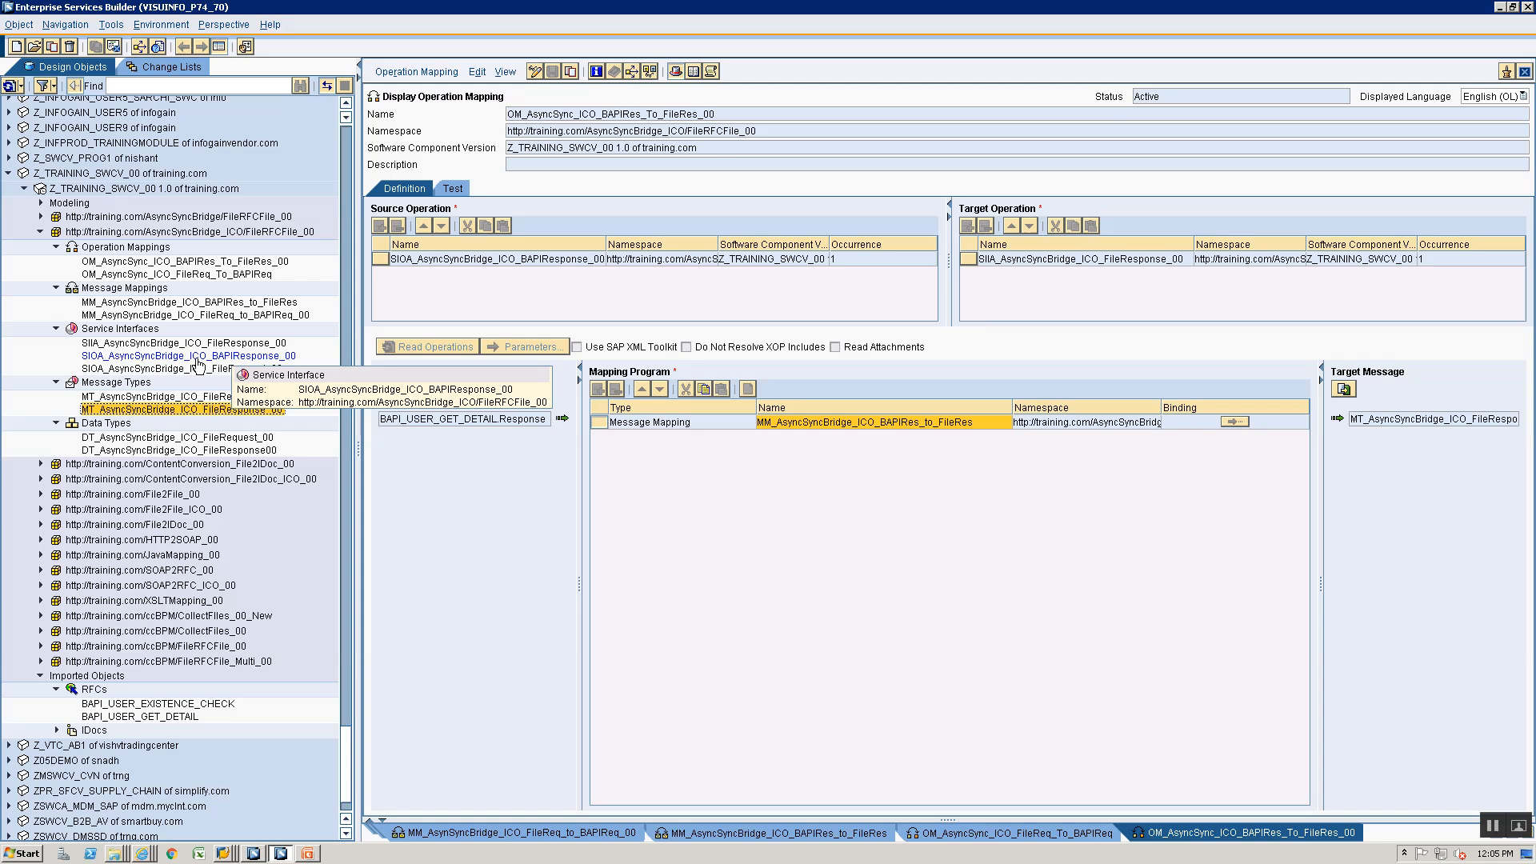
click(156, 361)
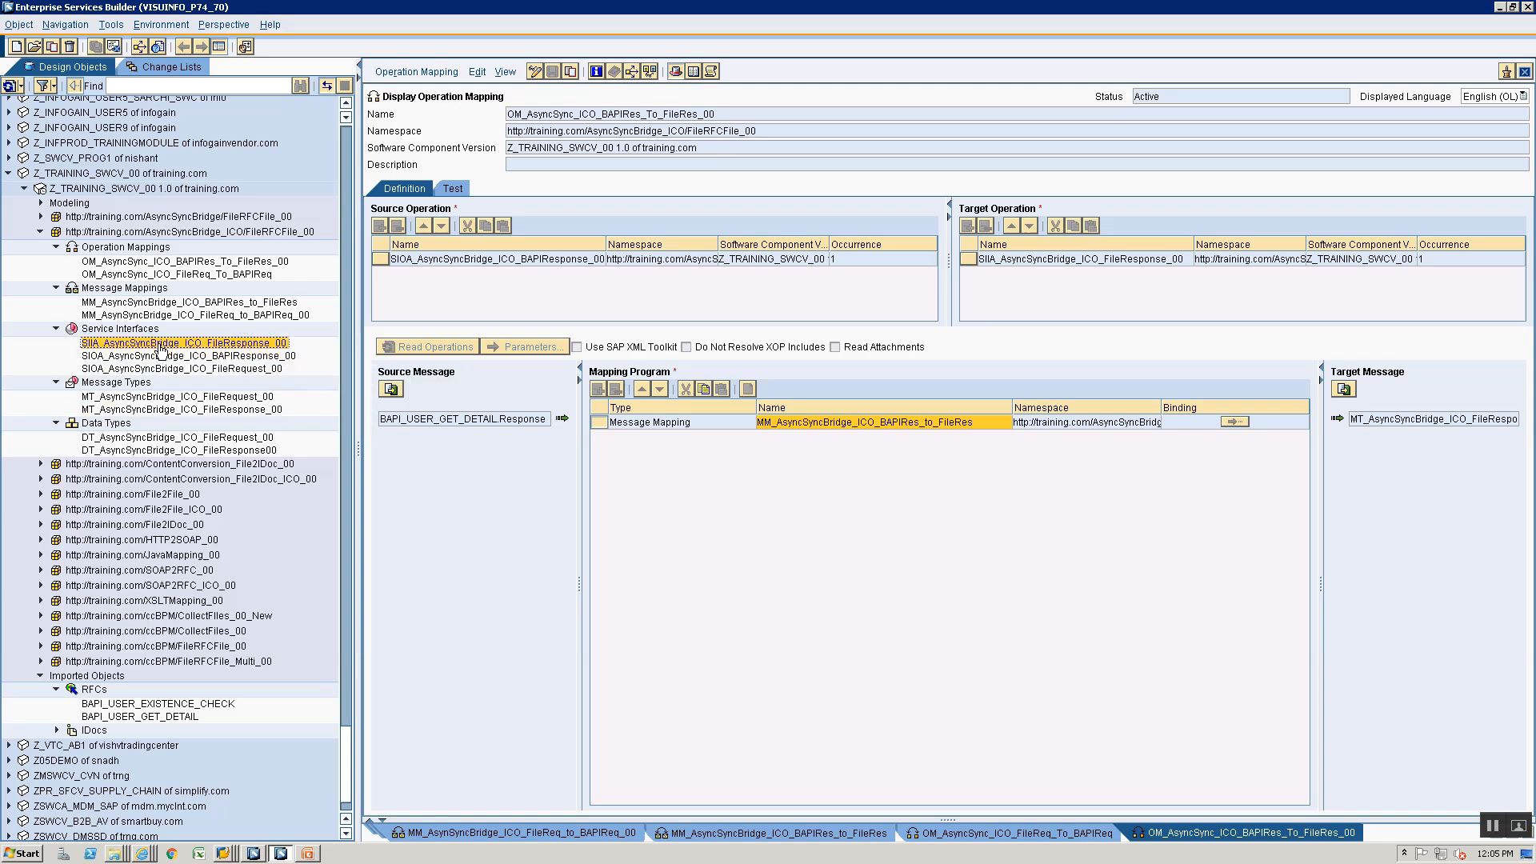
click(159, 369)
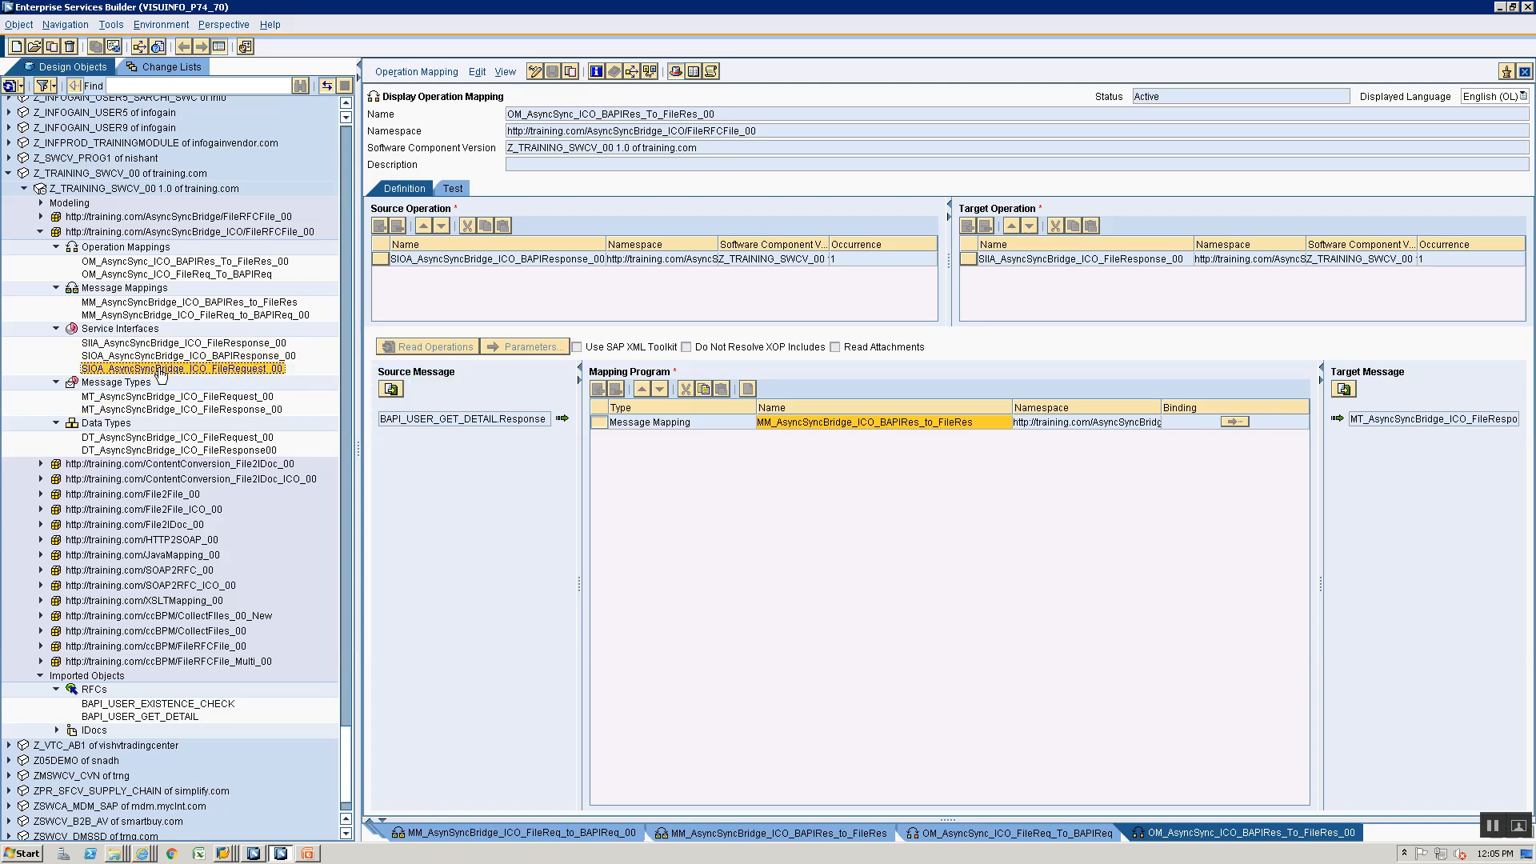
click(181, 345)
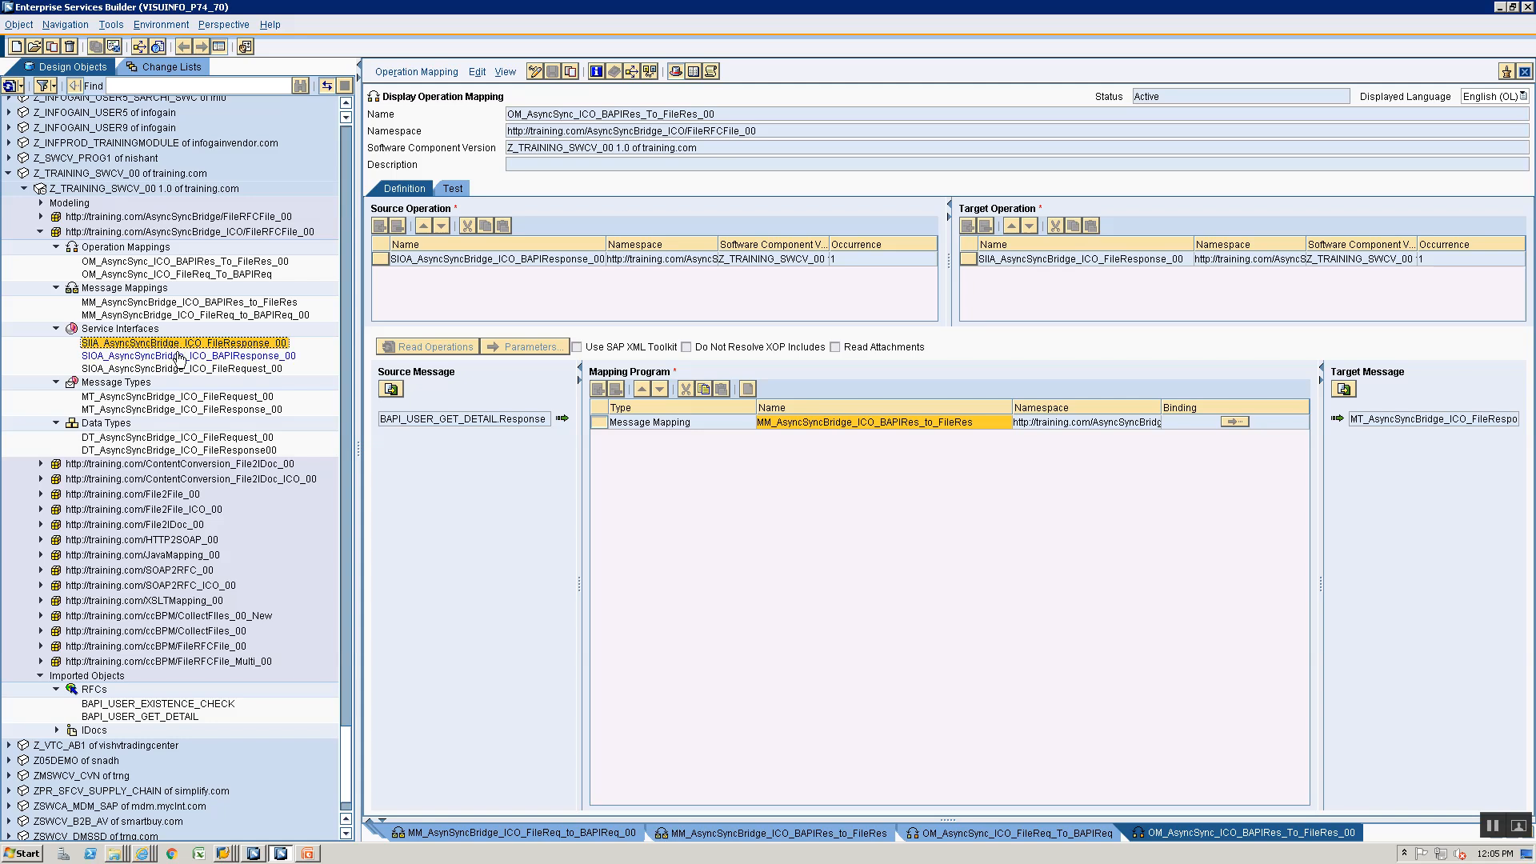
click(179, 357)
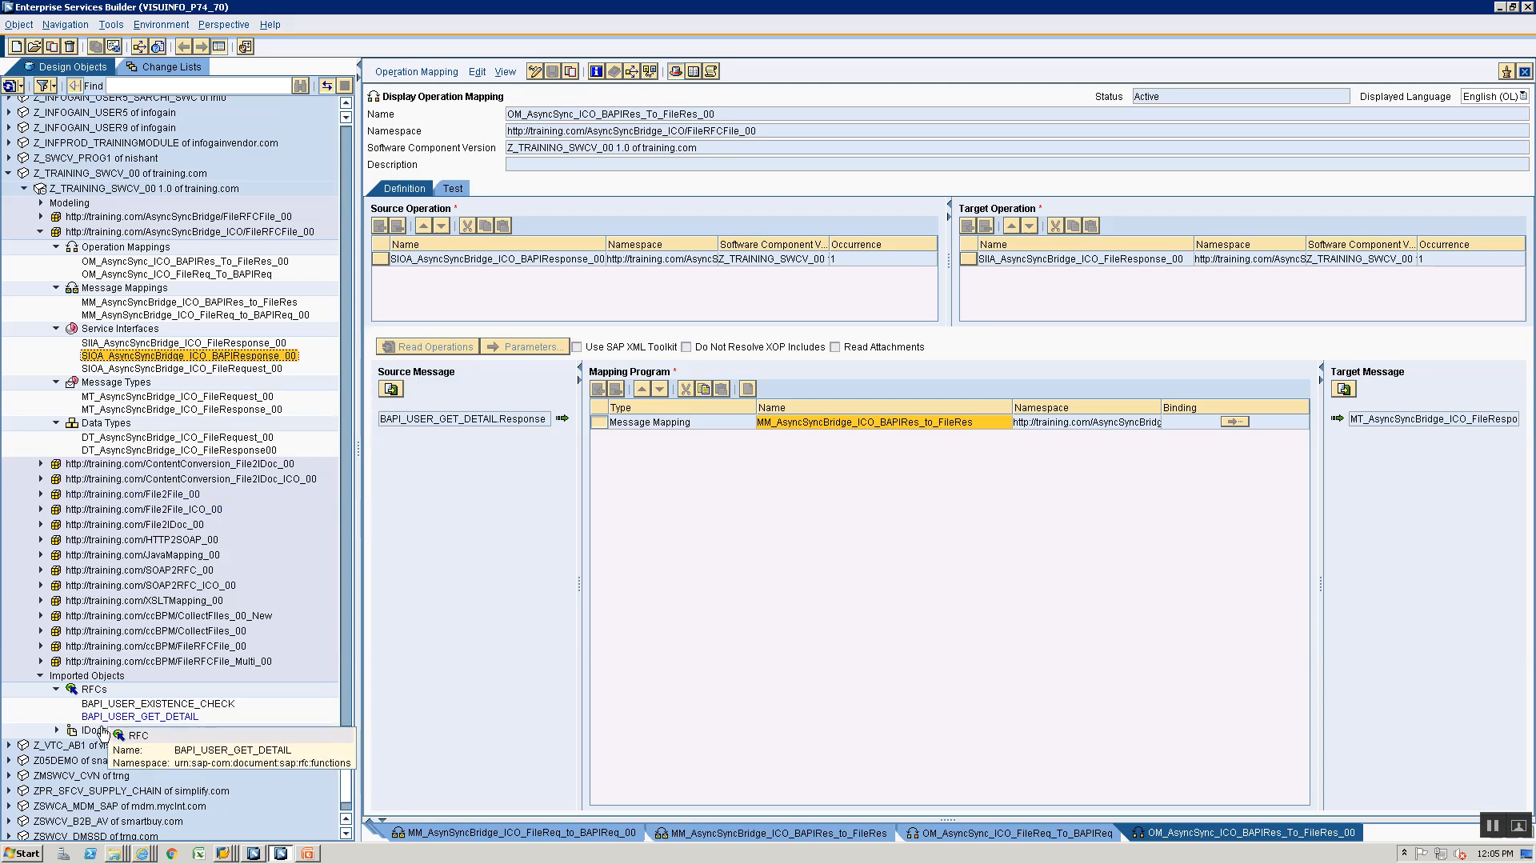
click(104, 718)
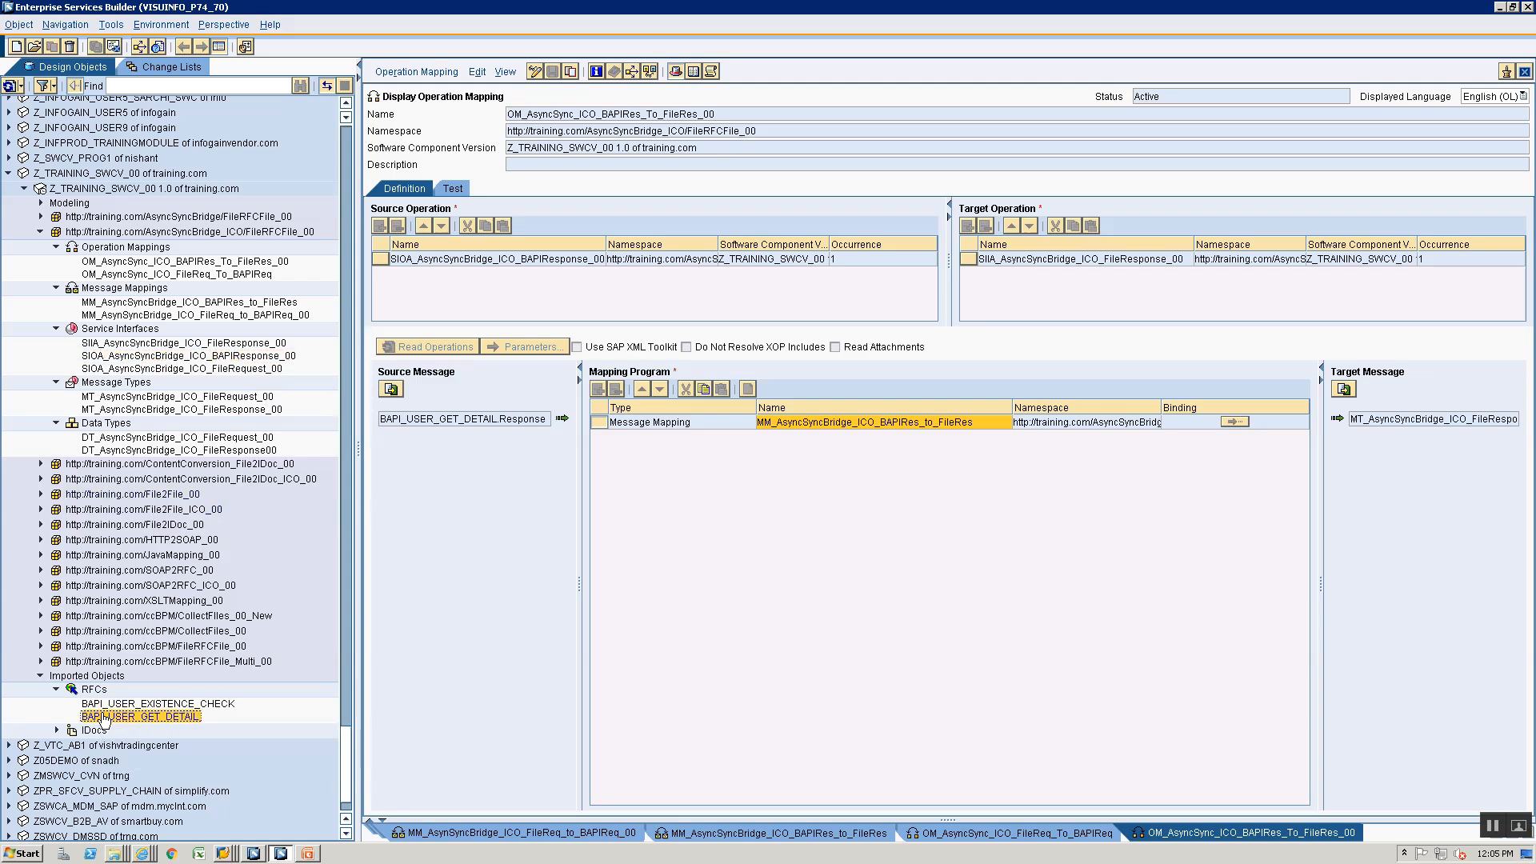
click(205, 317)
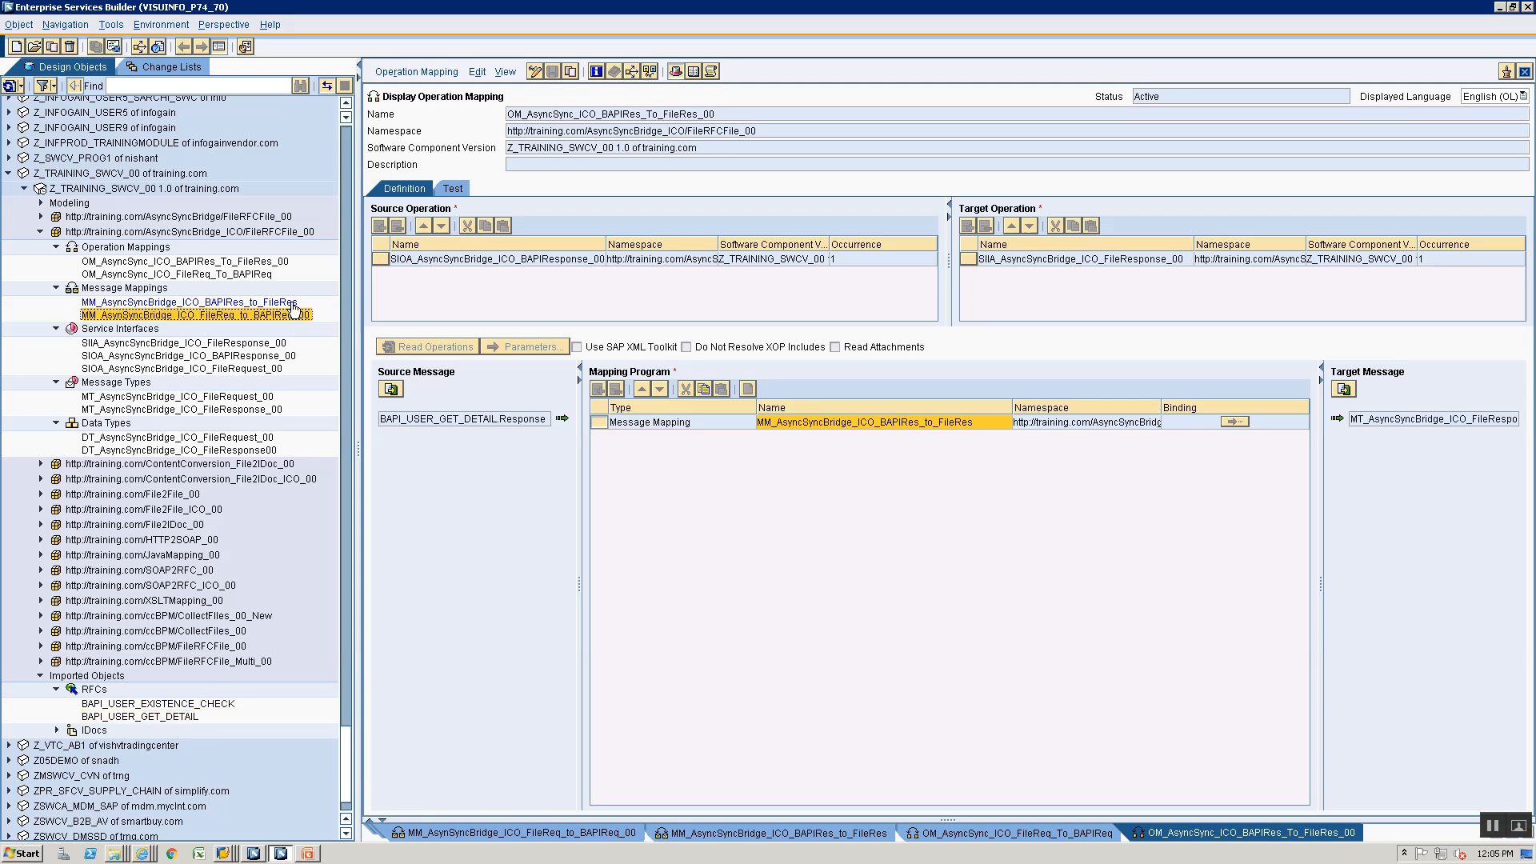
click(292, 304)
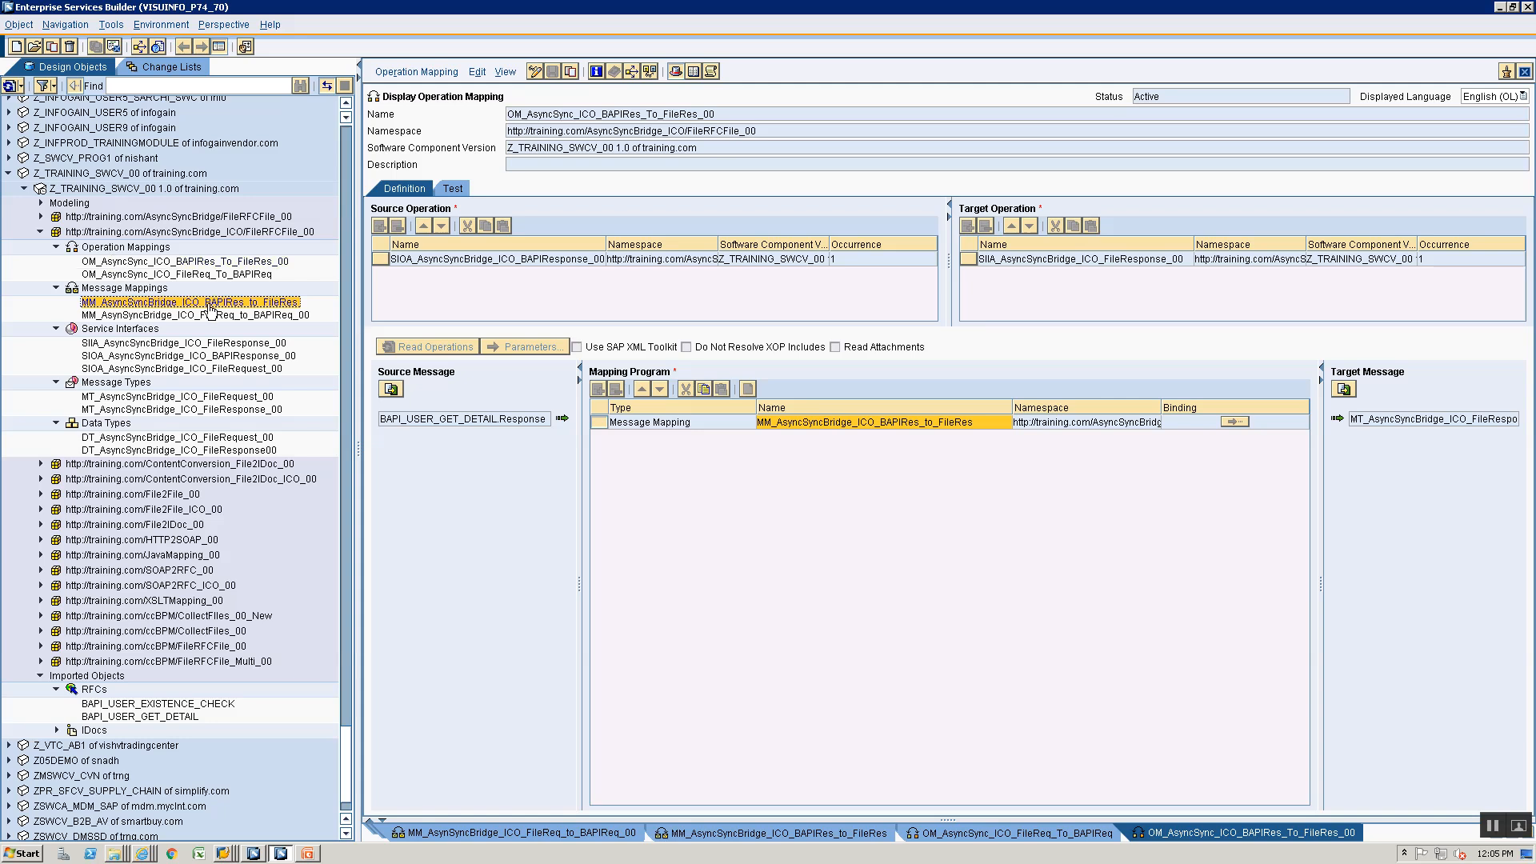
- Switch to the Integration Builder configuration and close all open objects
key(alt+Tab)
key(alt+Tab)
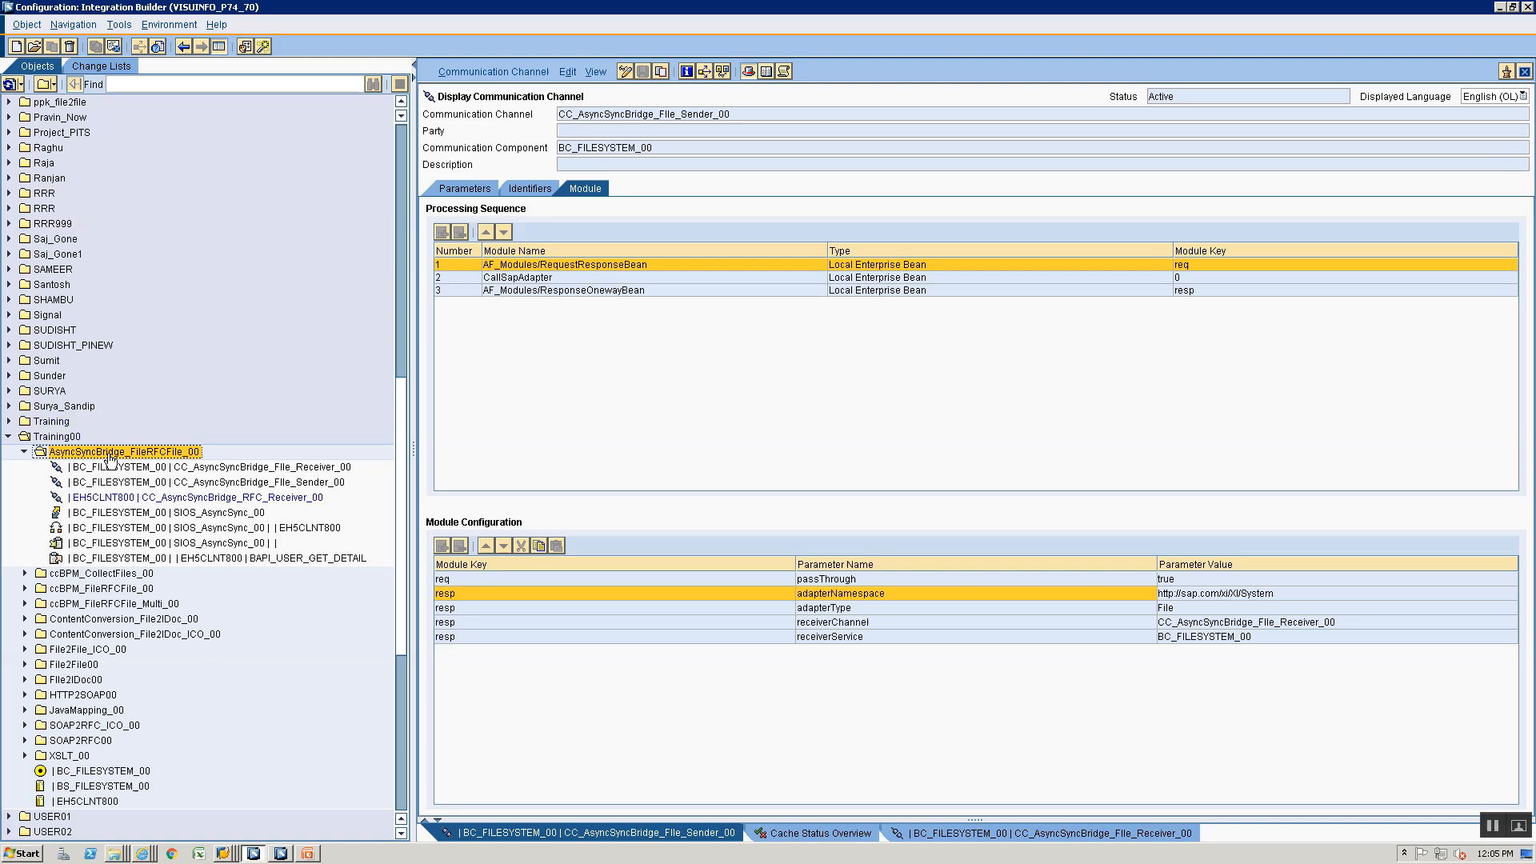
click(70, 438)
right_click(70, 444)
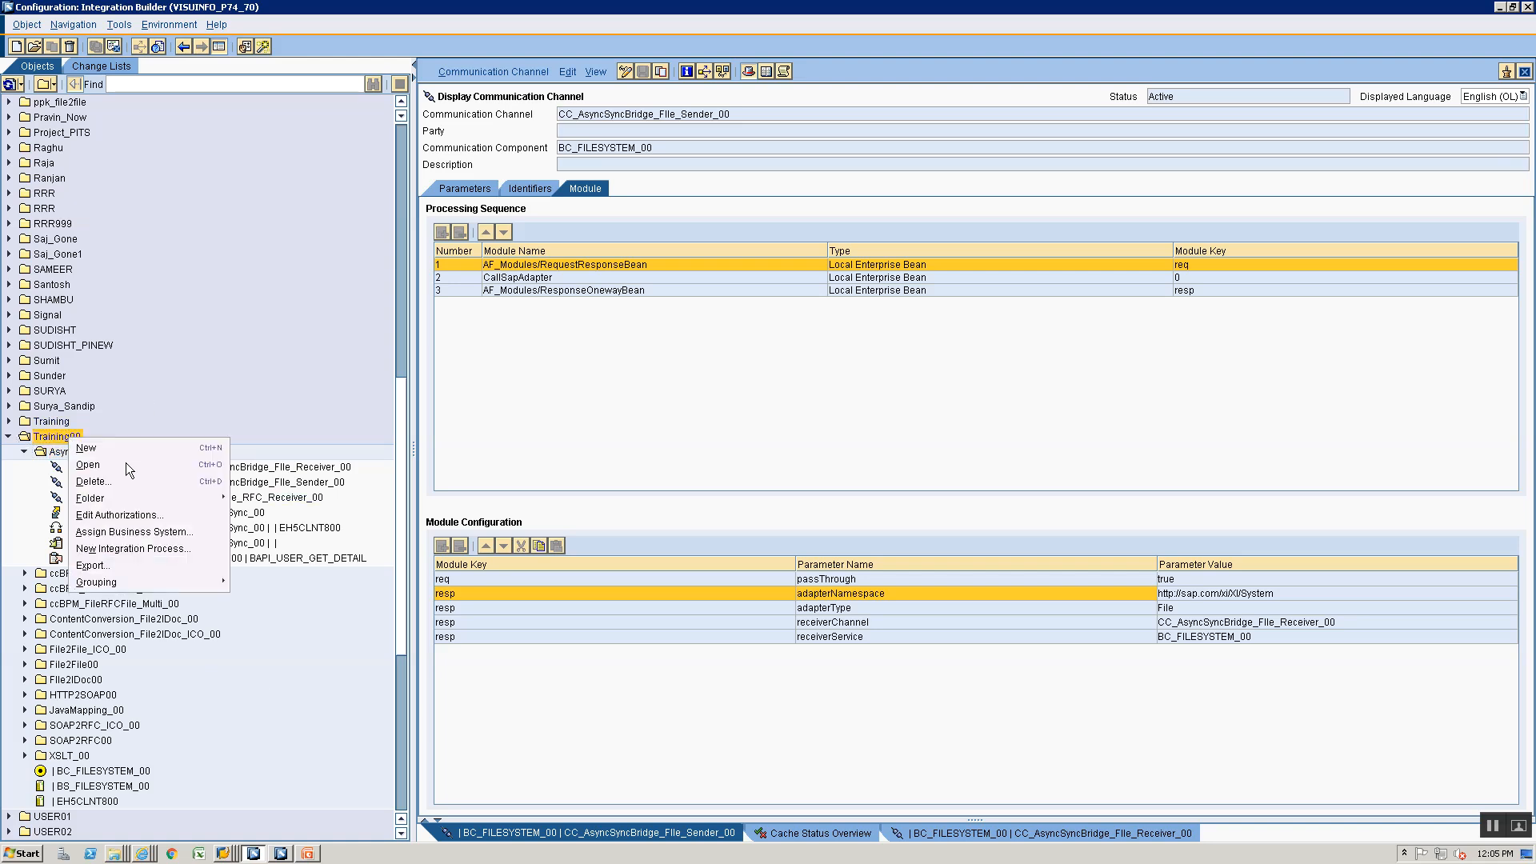
mouse_move(151, 498)
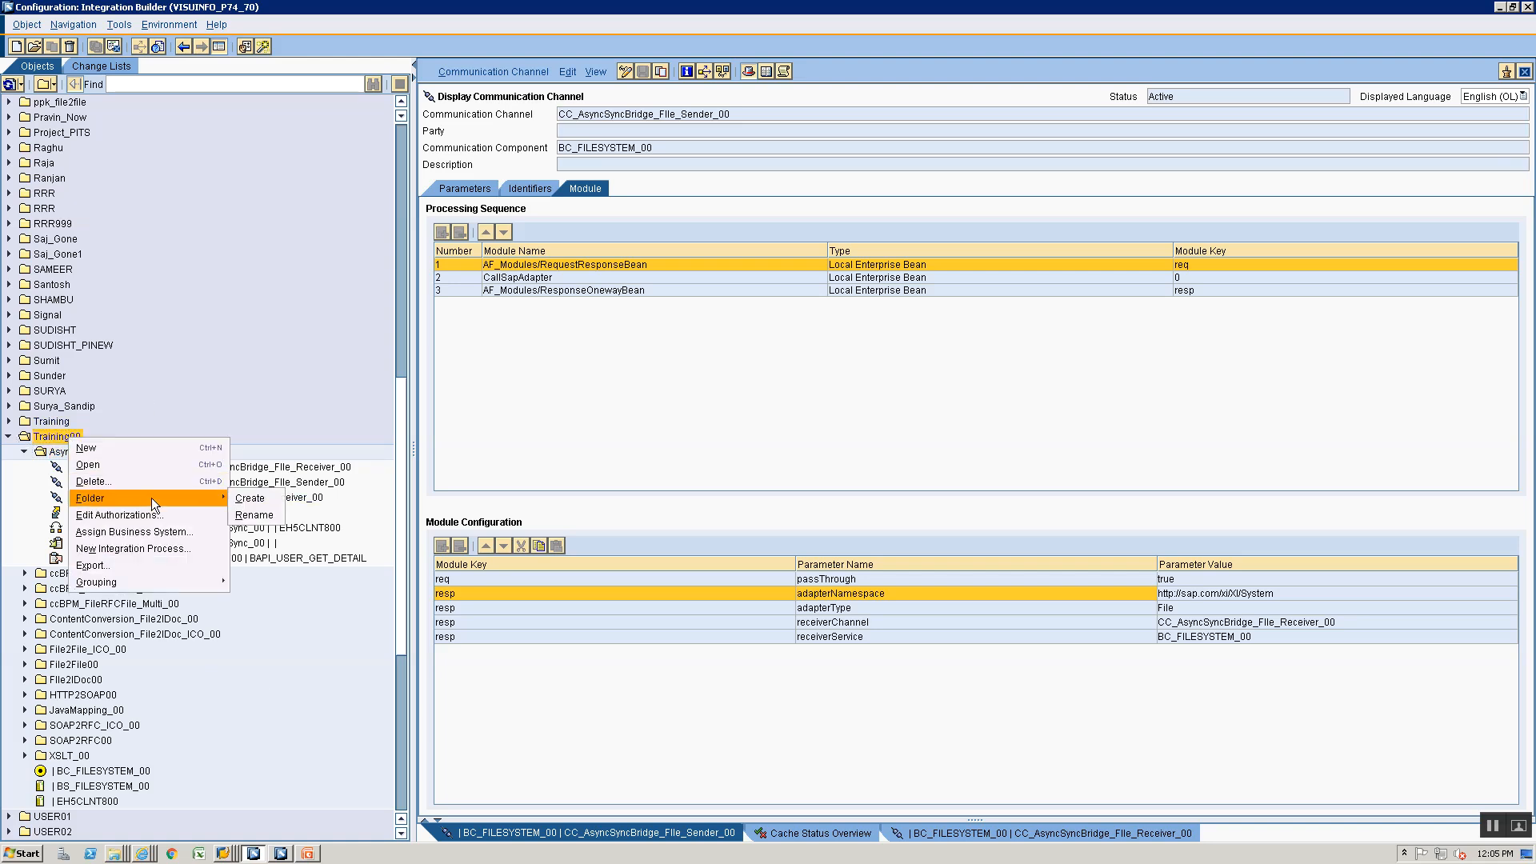
right_click(953, 834)
click(986, 819)
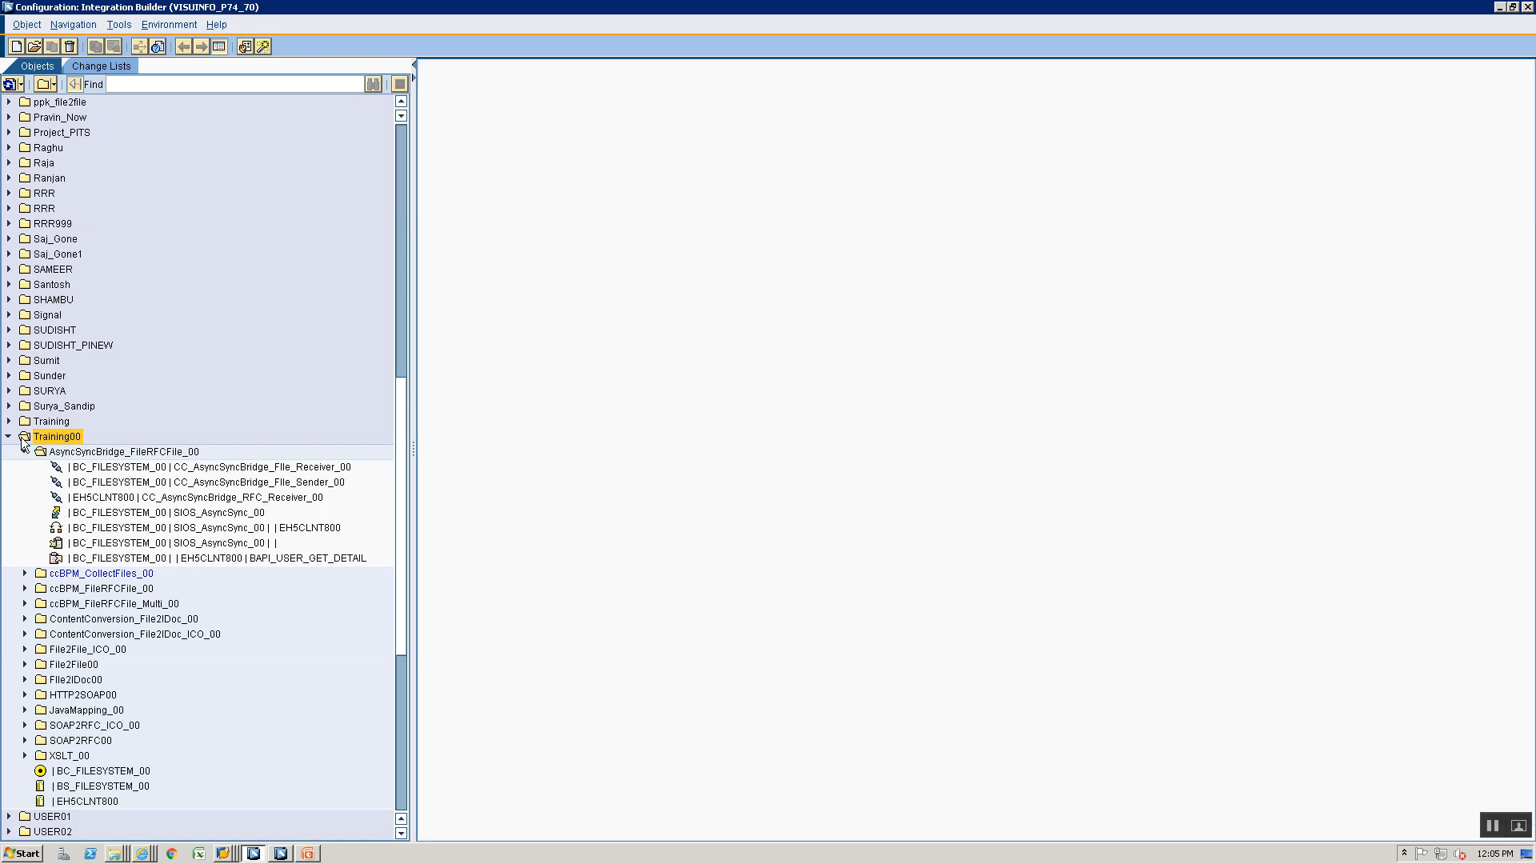
- Collapse the AsyncSyncBridge_FileRFCFile_00 folder and create a folder named AsyncSyncBridge_ICO_FileRFCFile_00 under Training00
click(25, 452)
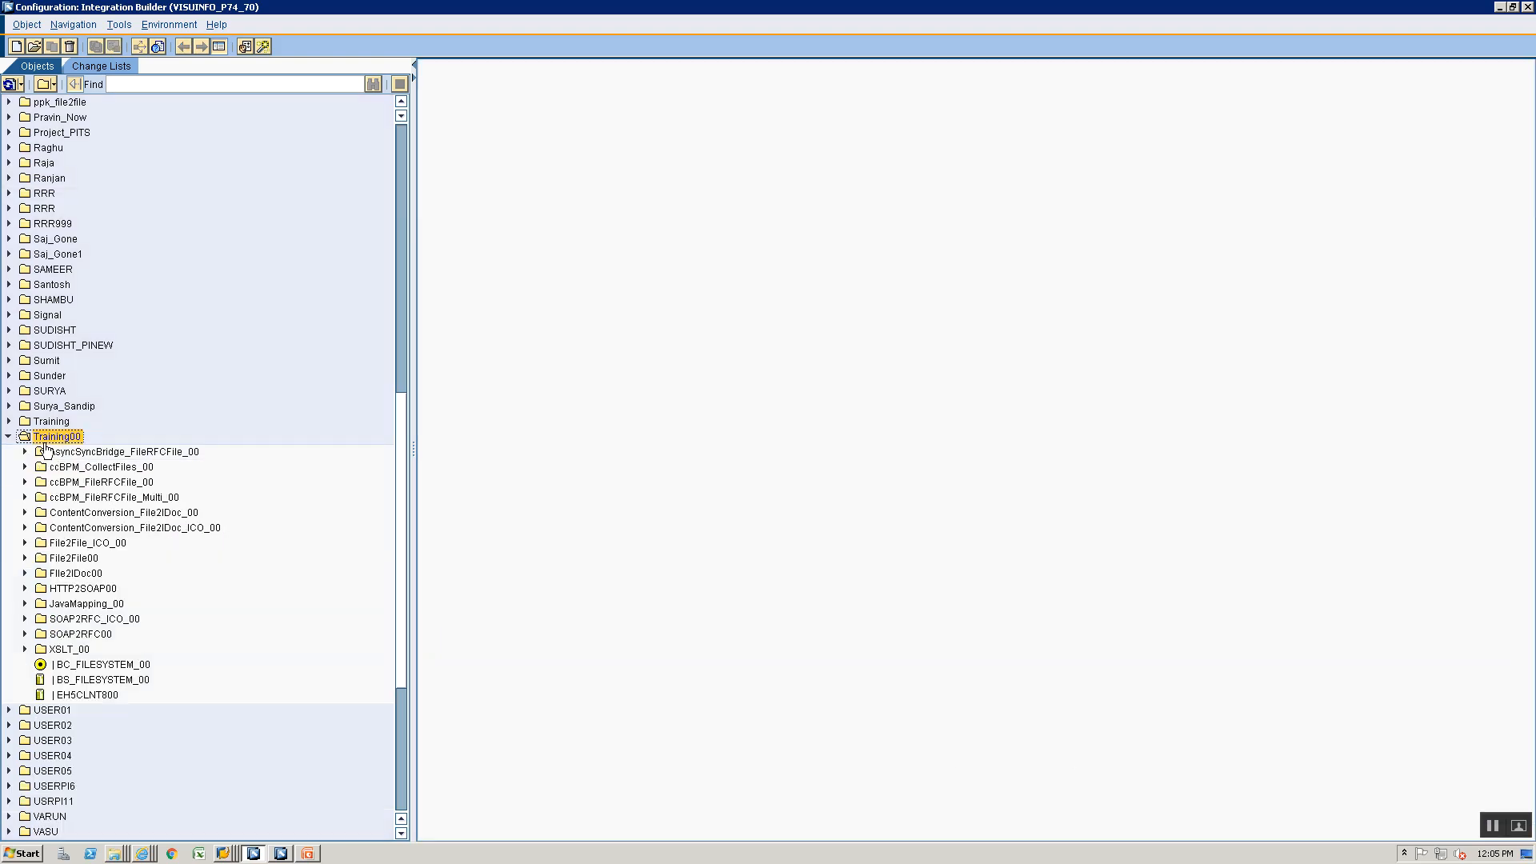
click(45, 453)
right_click(46, 440)
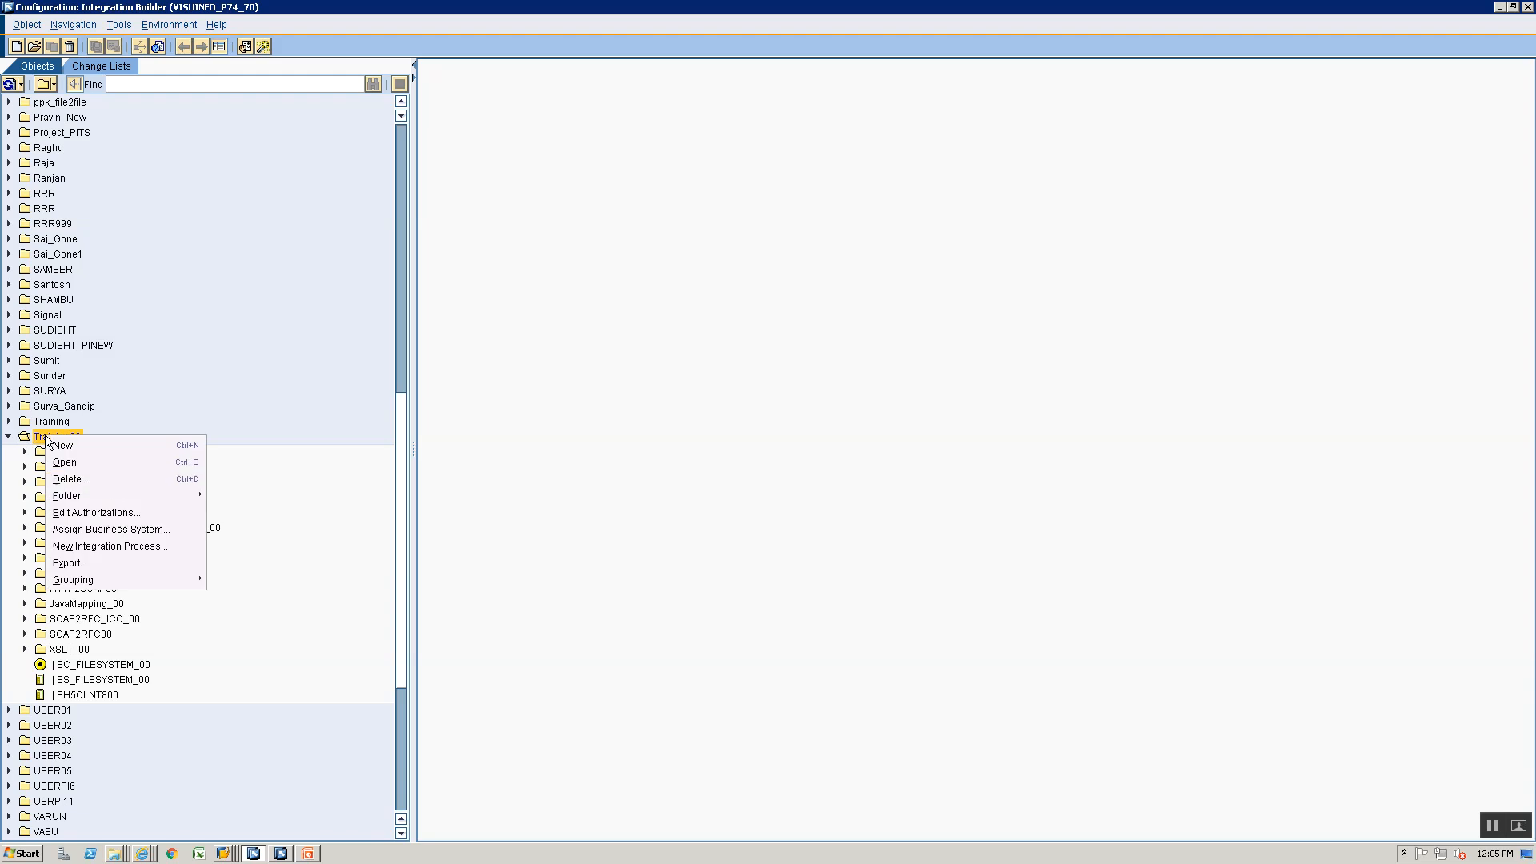
mouse_move(110, 495)
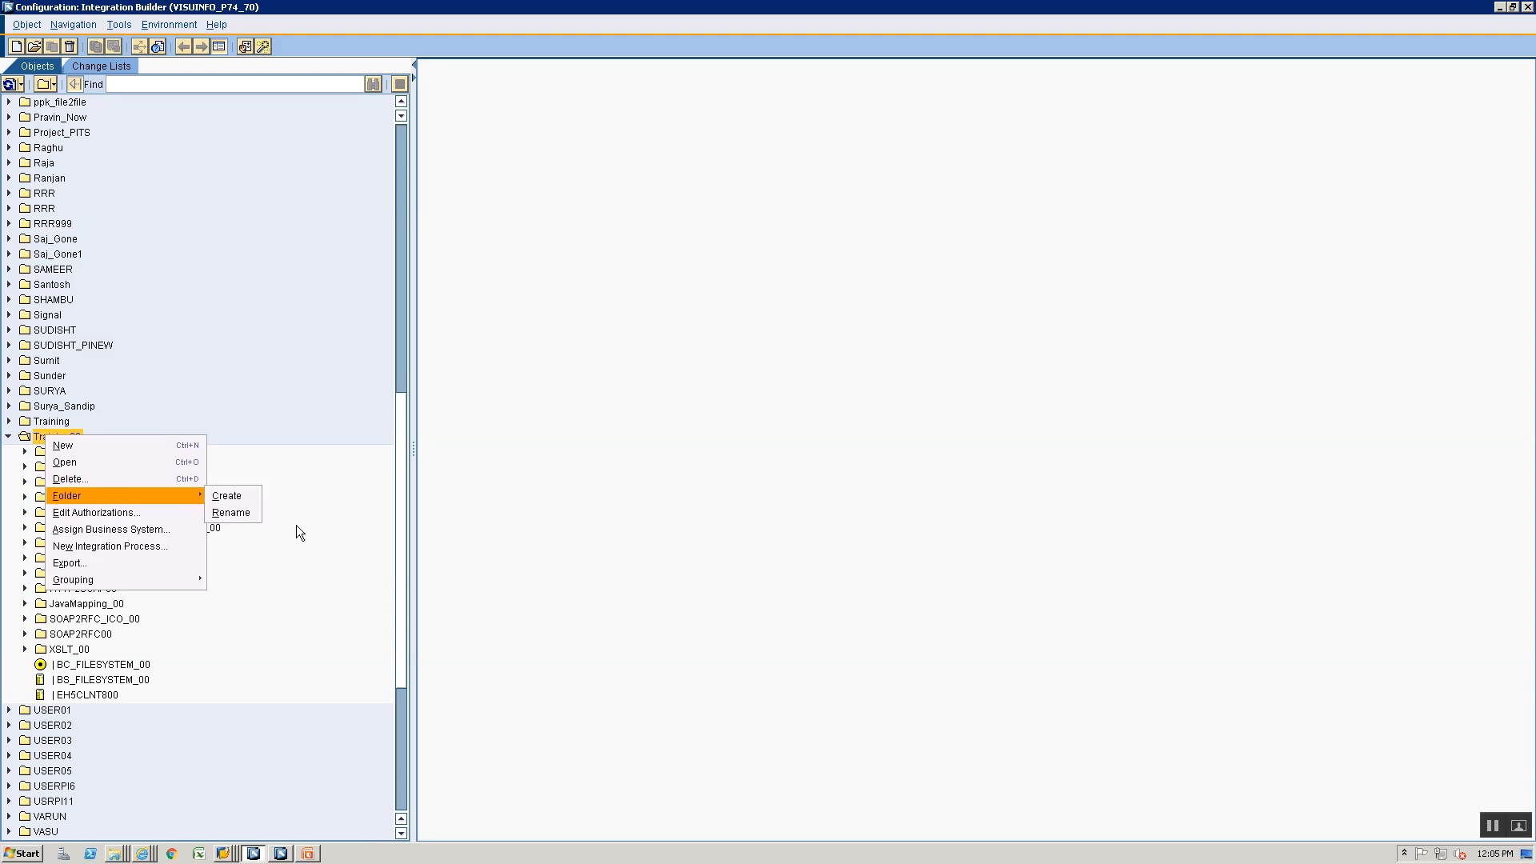
click(247, 497)
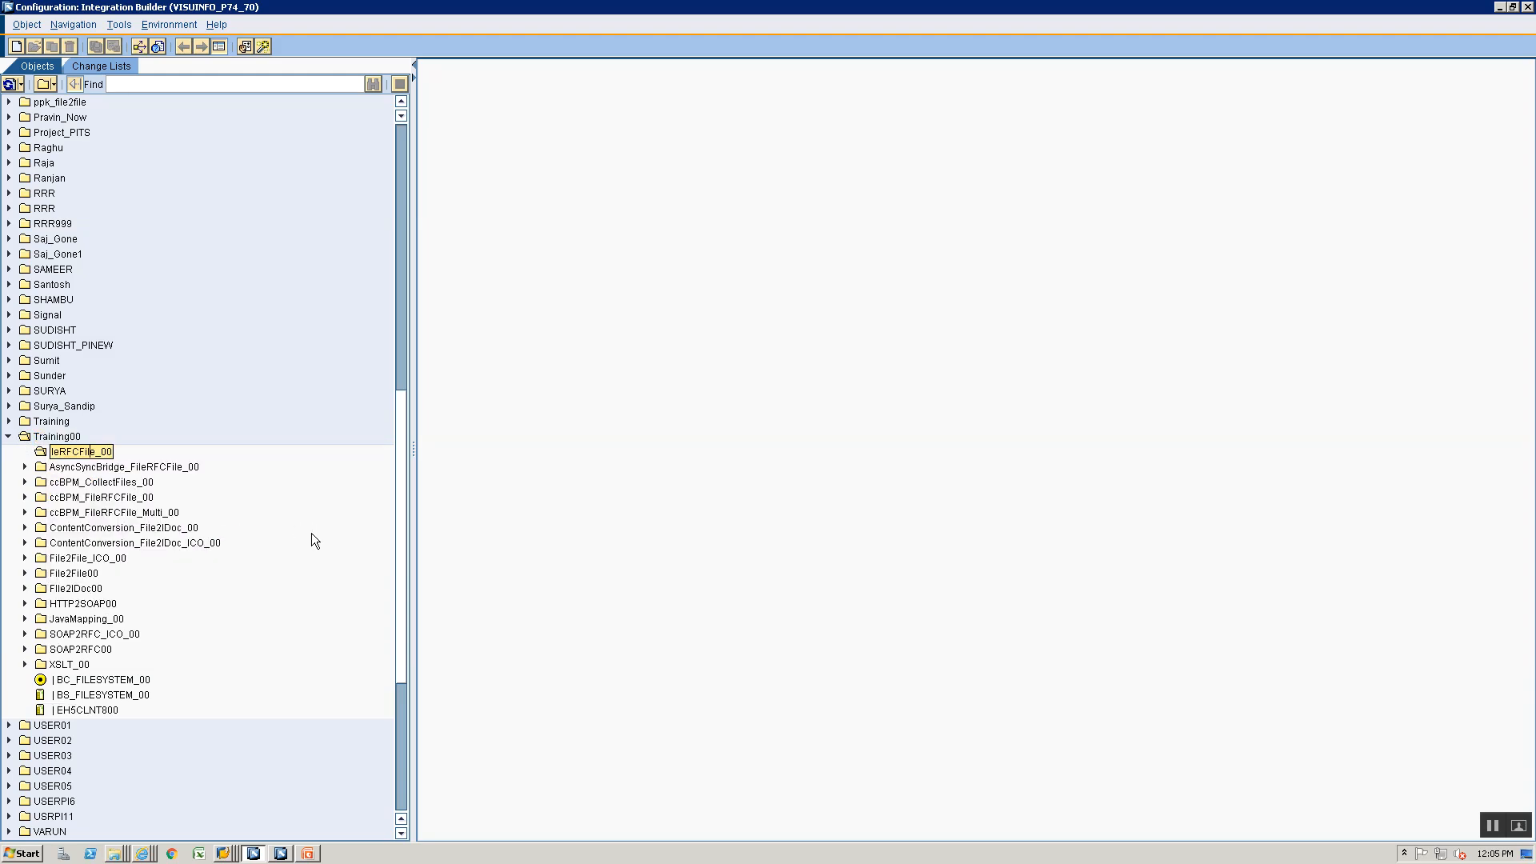
key(Left)
key(Left)
key(Left)
key(Left)
key(Left)
key(Left)
key(Left)
key(Left)
key(Left)
key(Left)
key(Left)
key(Left)
key(Left)
key(Left)
key(Left)
key(Left)
key(Left)
key(Left)
key(Left)
key(Left)
text(ICO_)
key(Return)
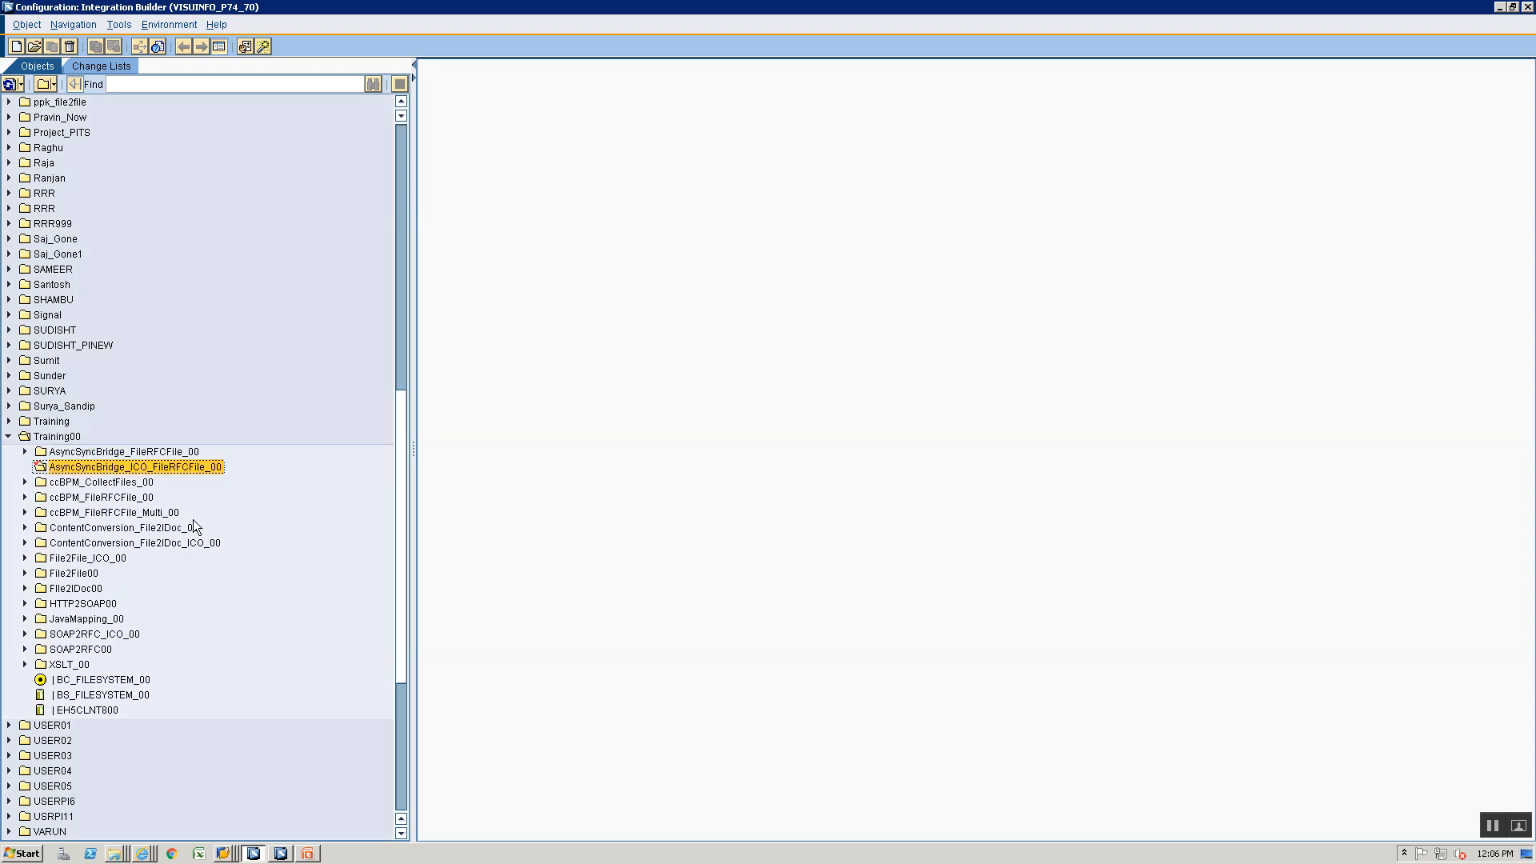
- Start a new communication channel in the AsyncSyncBridge_ICO_FileRFCFile_00 folder and assign it to communication component BC_FILESYSTEM_00
right_click(168, 469)
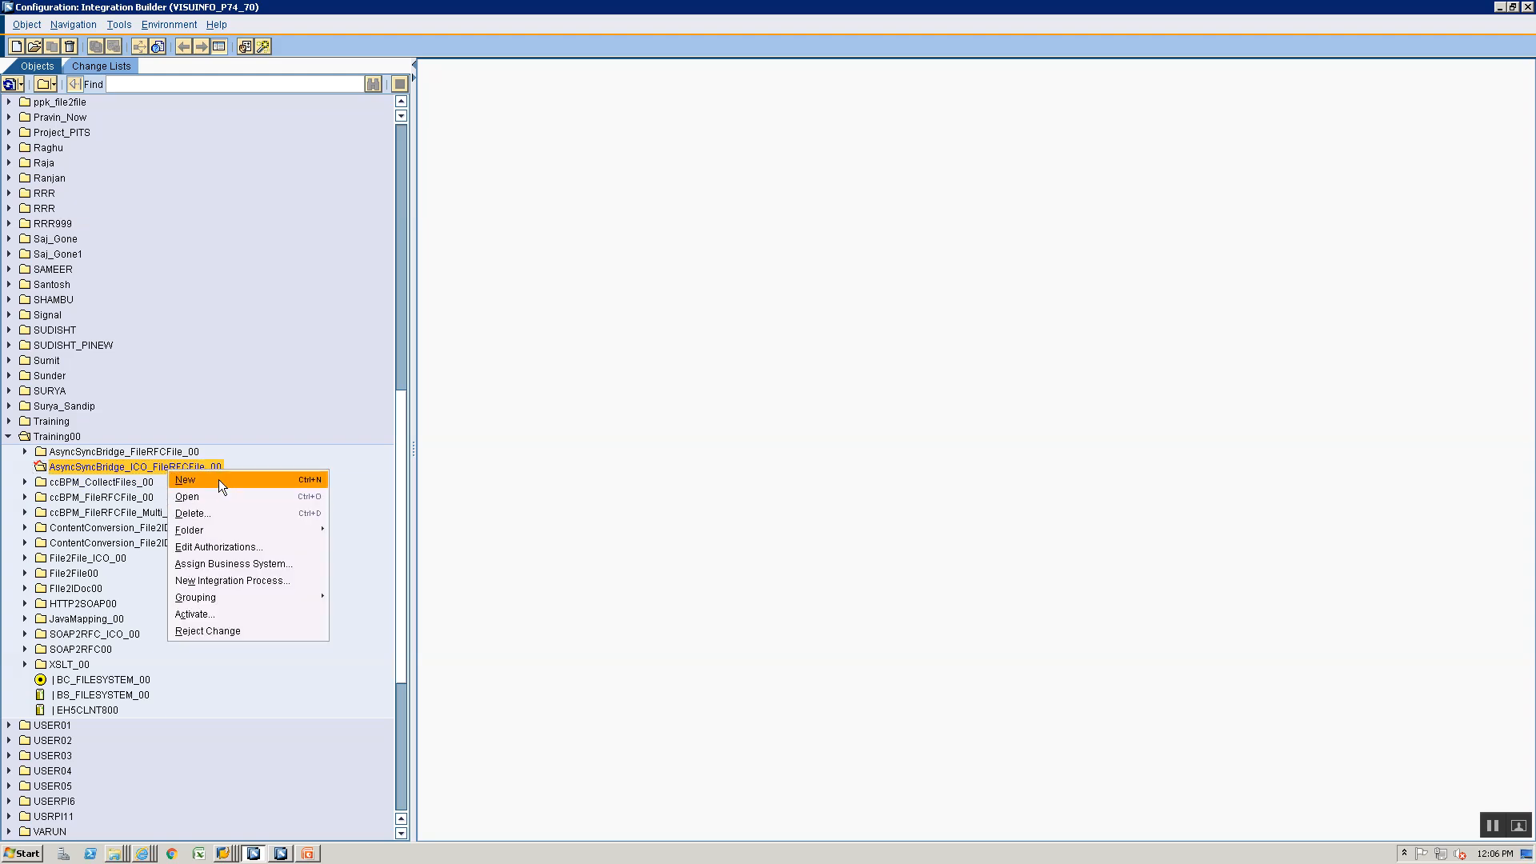
click(219, 479)
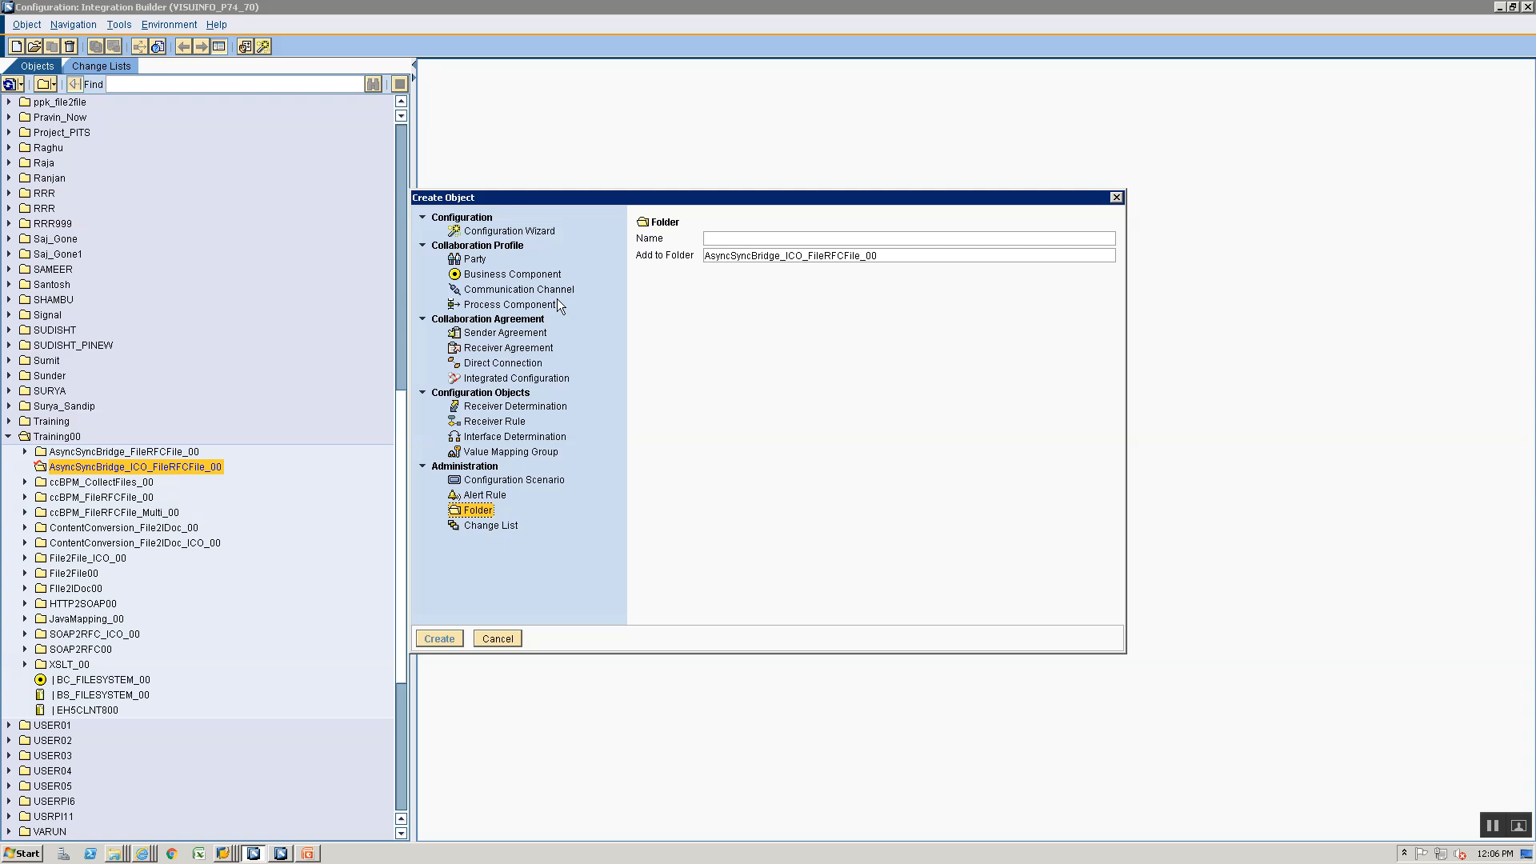
click(544, 276)
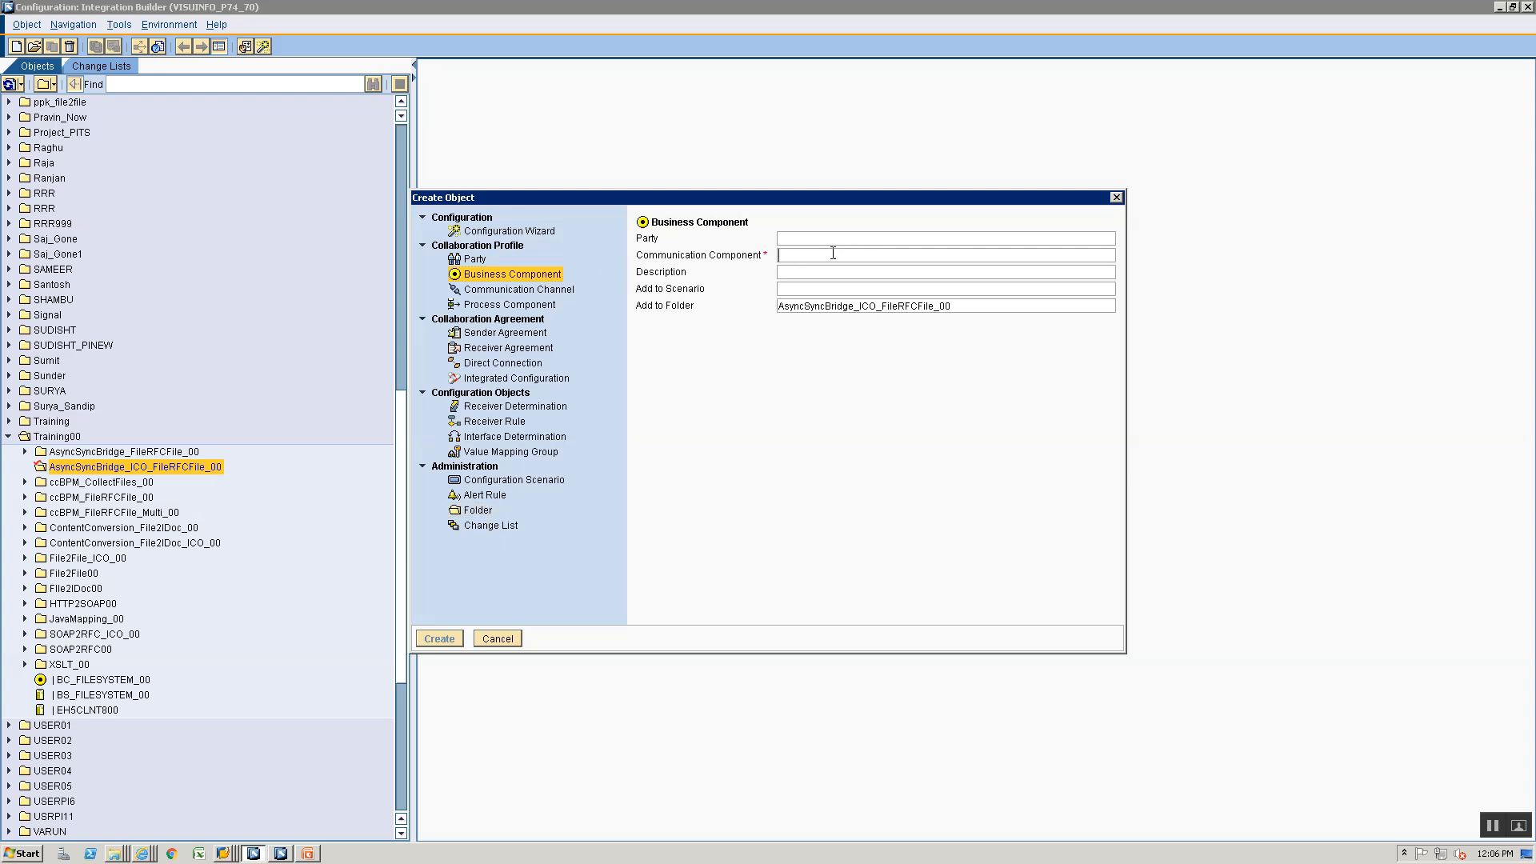
click(518, 290)
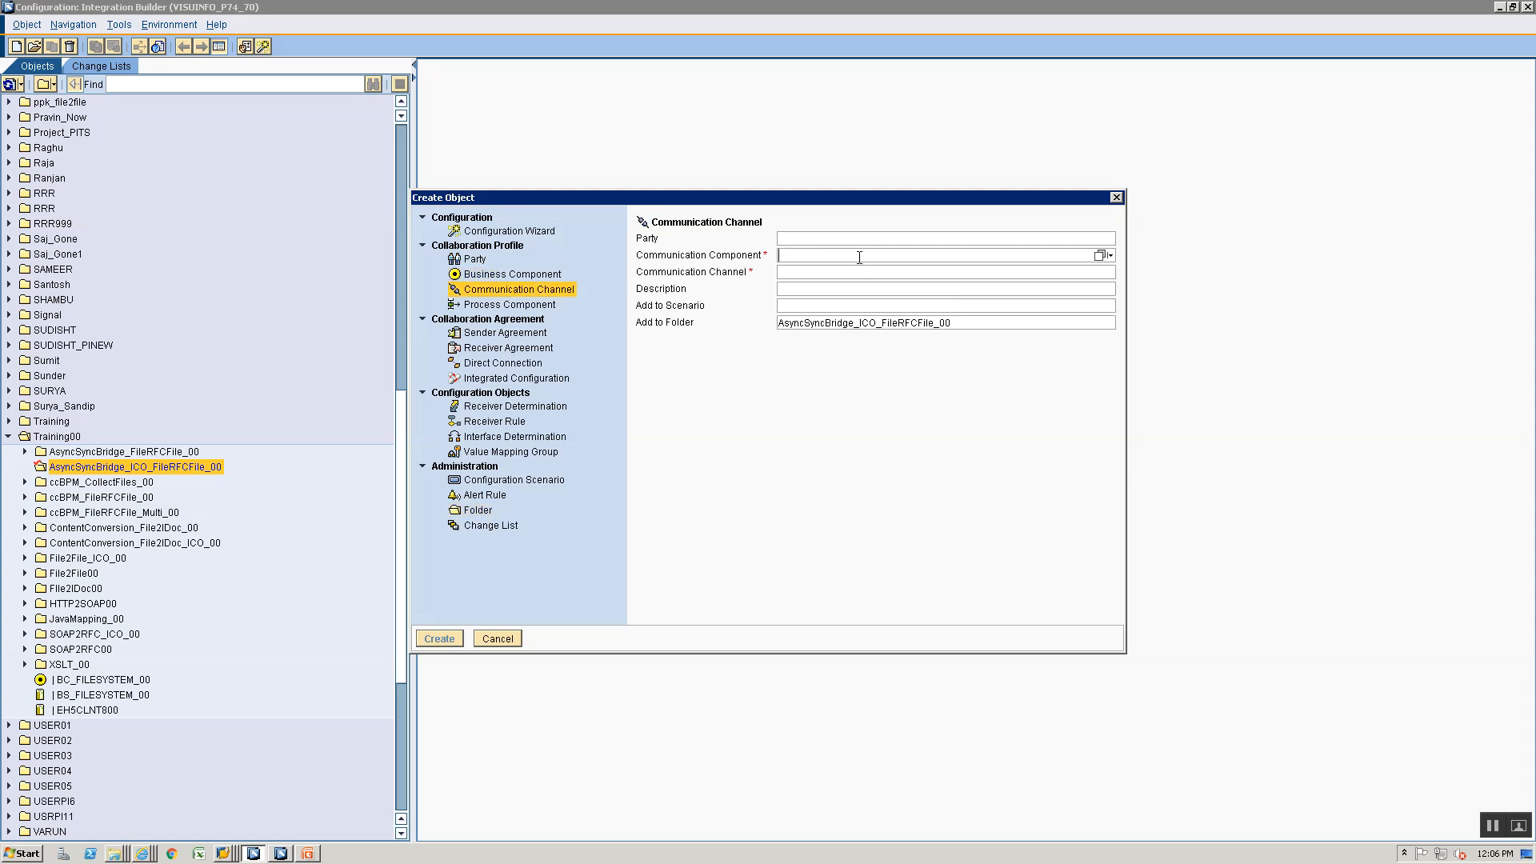
text(BC_FILESYSTEM_00)
key(Down)
key(Return)
key(Tab)
- Name the communication channel CC_AsyncSyncBridge_ICO_File_Sender_00, based on the existing file sender channel's name, and create it
text(CC)
key(Down)
key(Down)
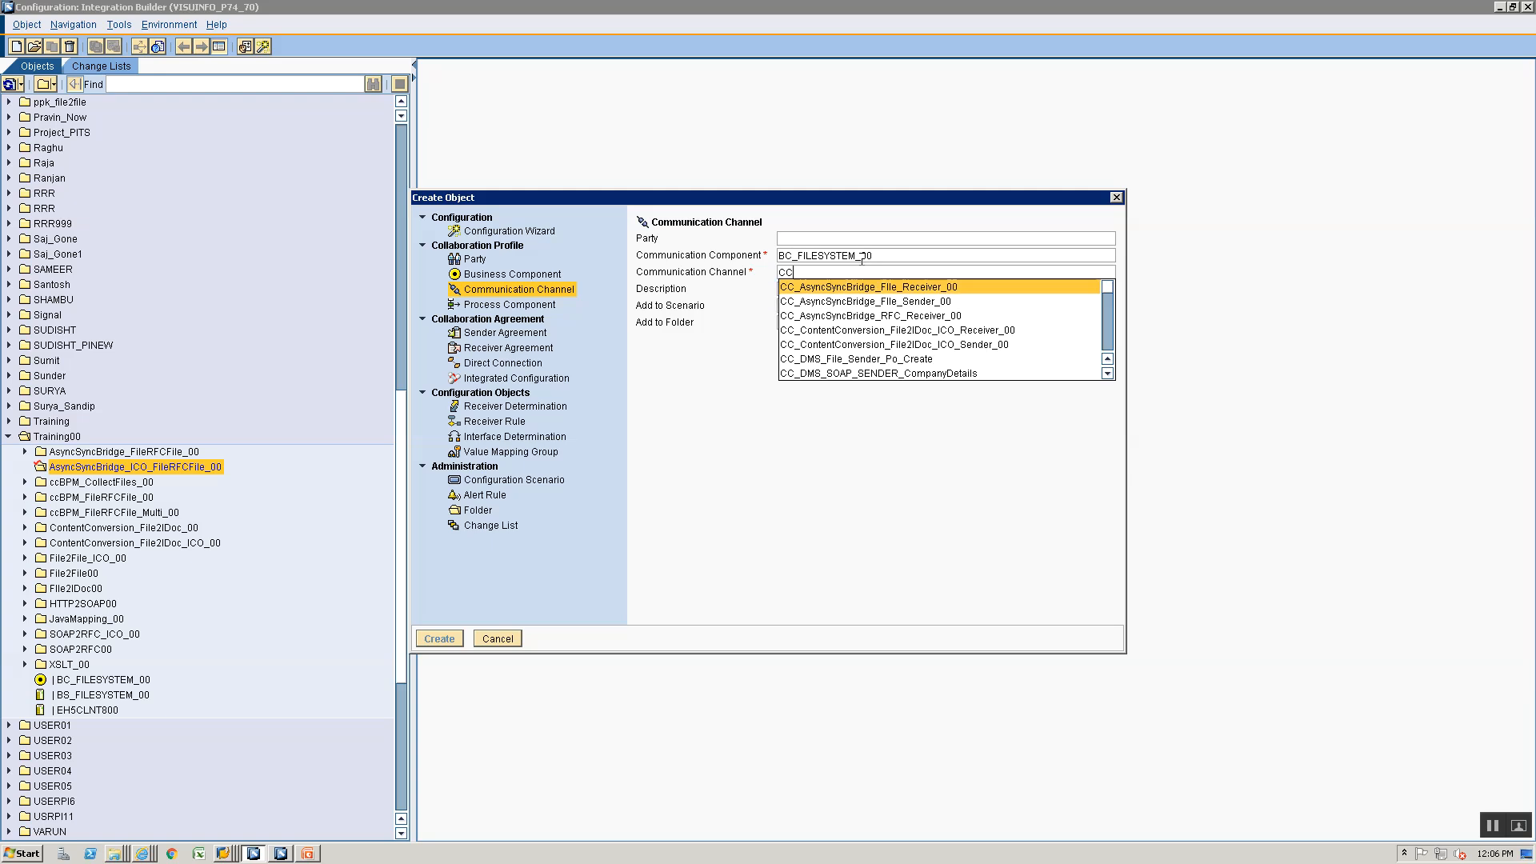
key(Return)
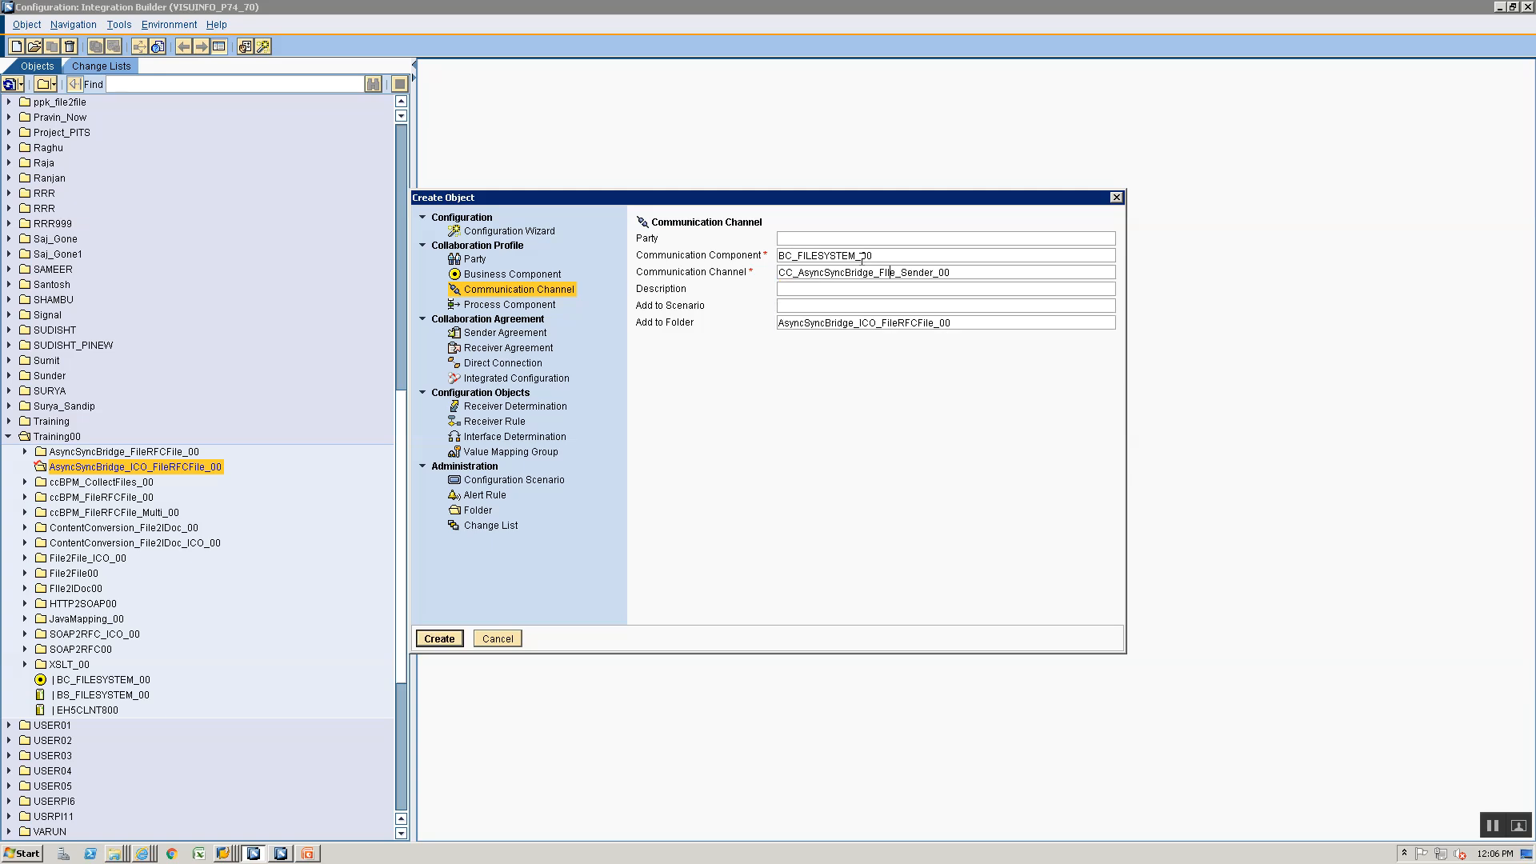
text(ICO_)
click(438, 638)
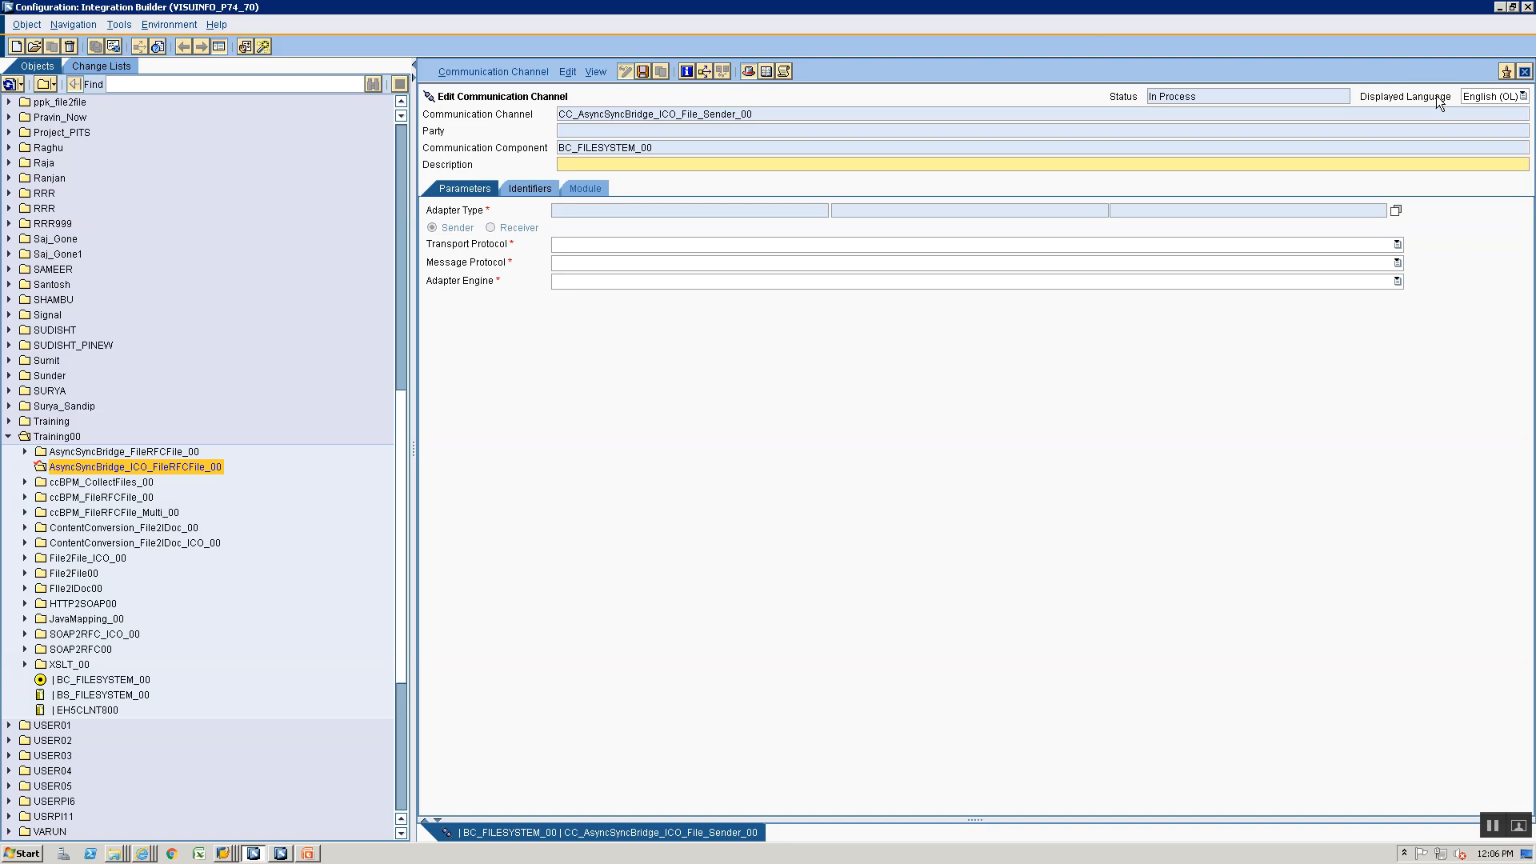
click(1398, 210)
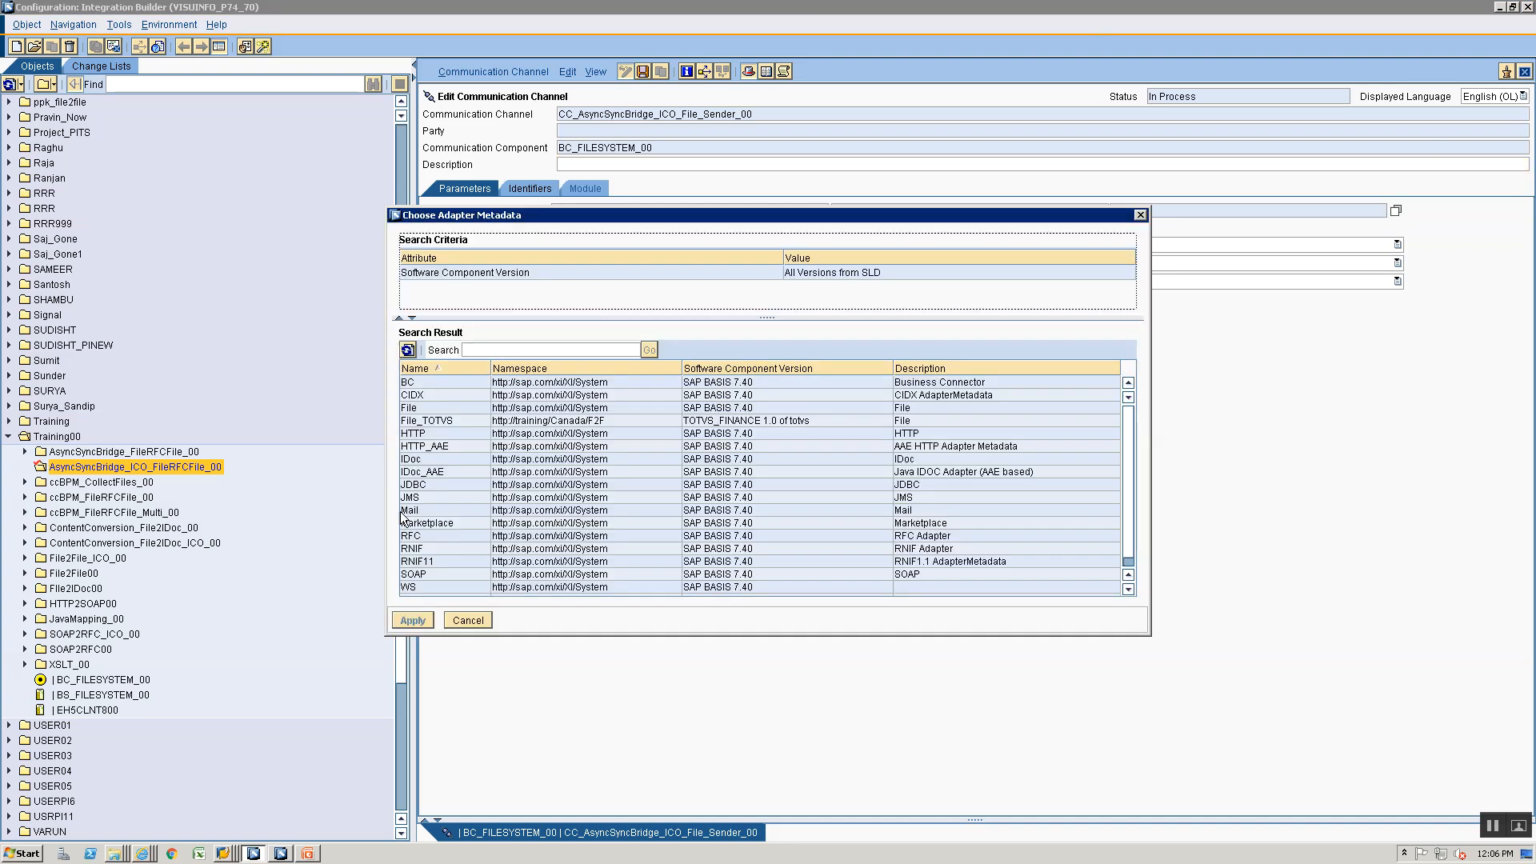
click(429, 408)
click(415, 621)
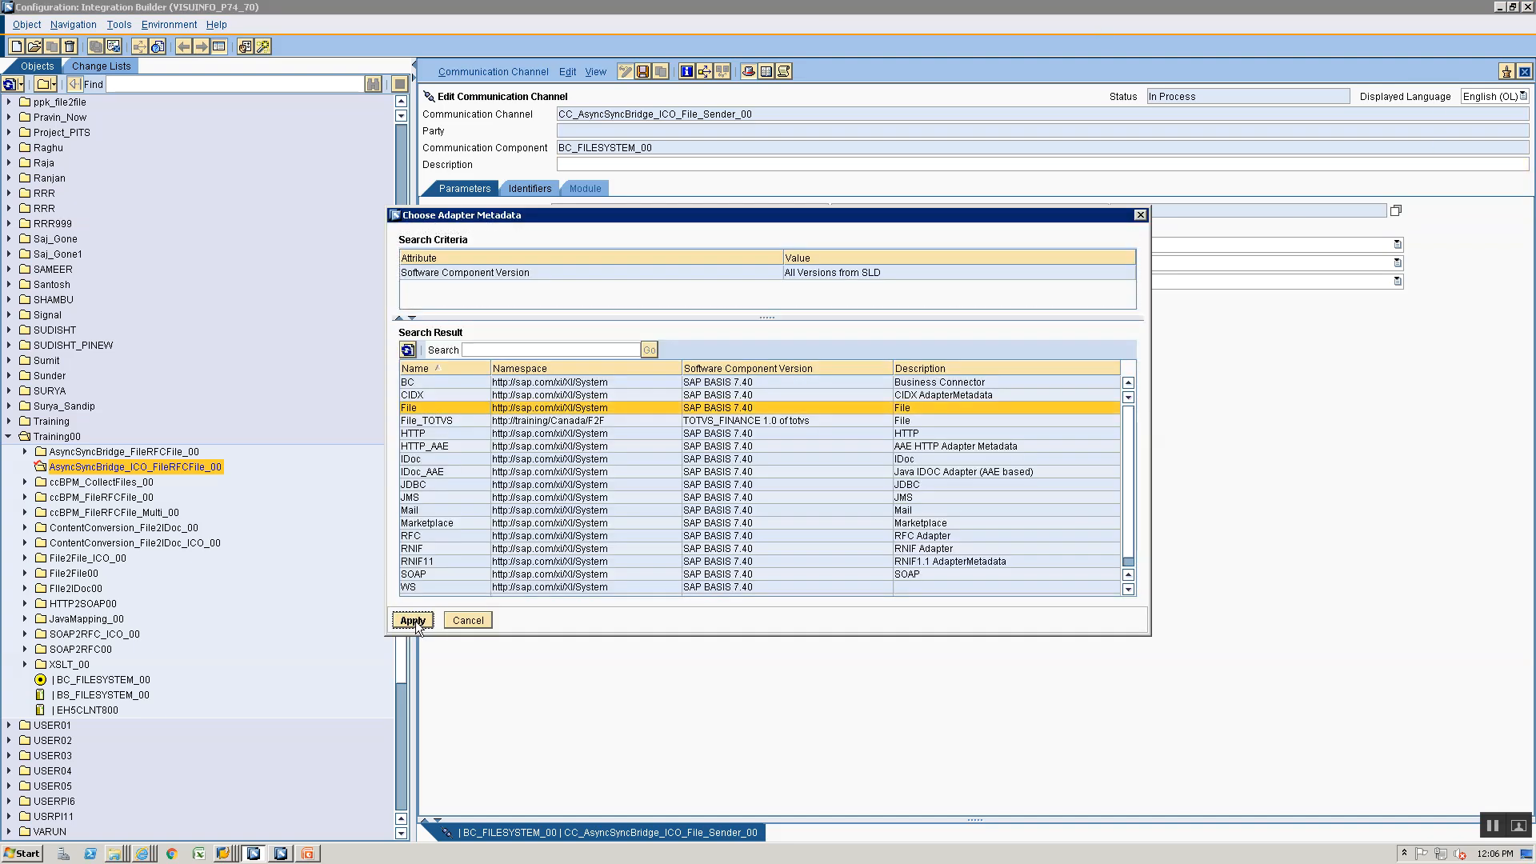
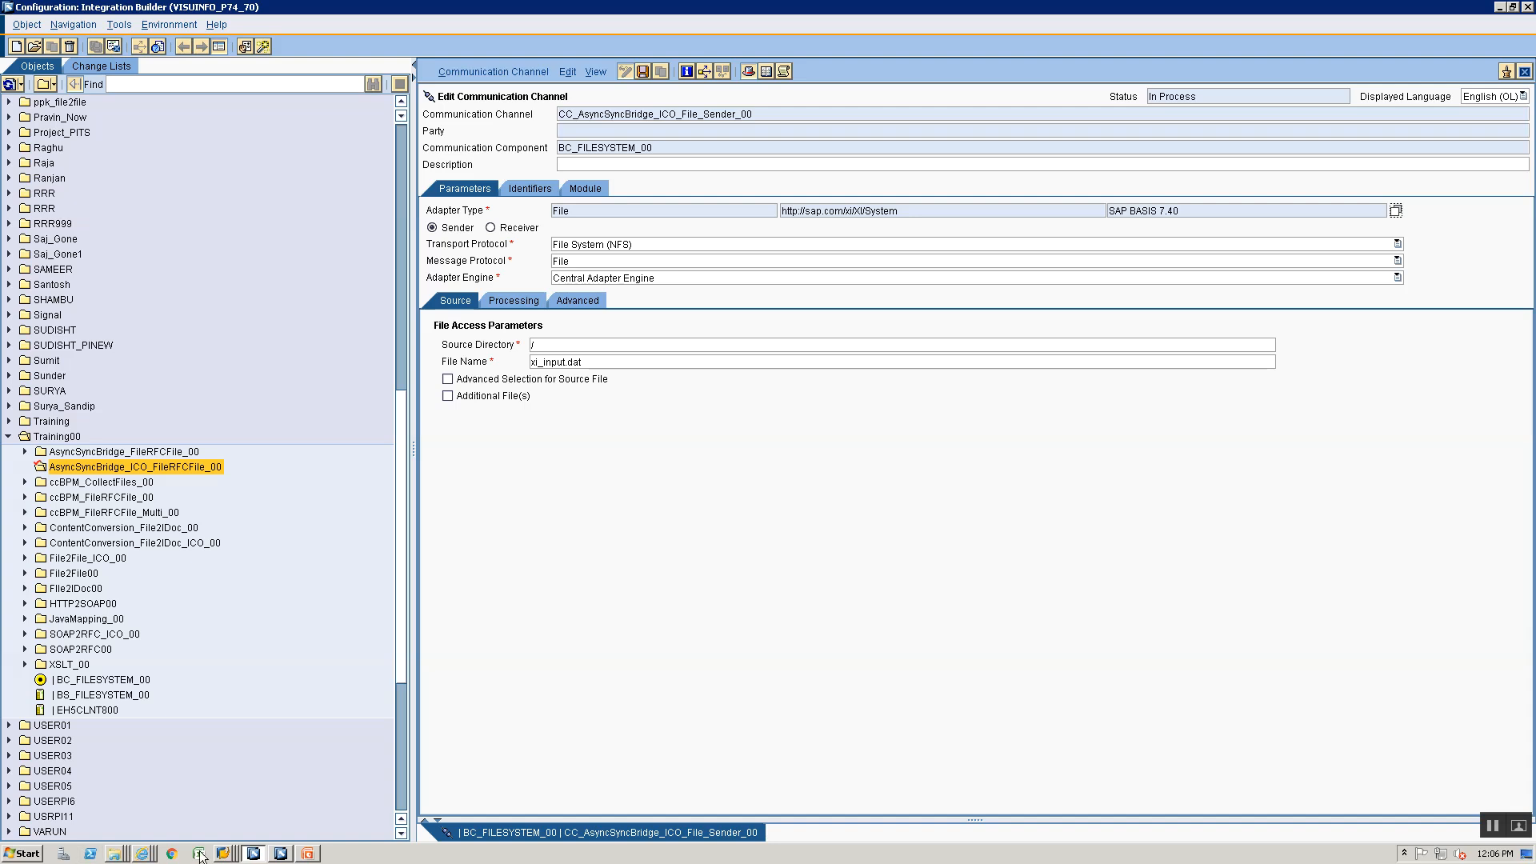
- Open cg3z.txt from the Training folder and copy the path \\VISUINFO\sapmnt\trans\training\File2File.xml
click(116, 854)
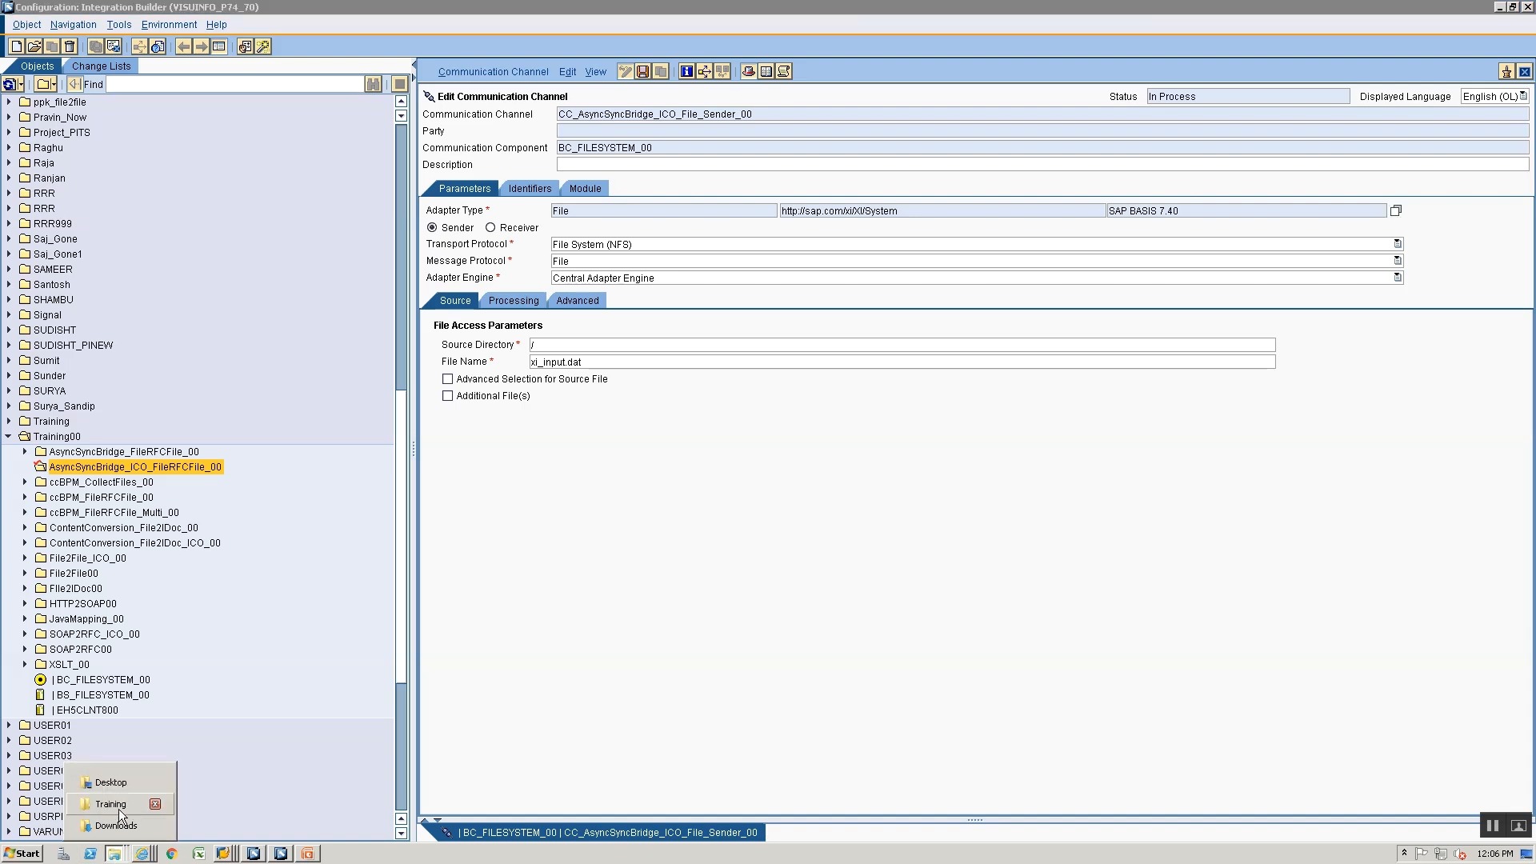
click(118, 809)
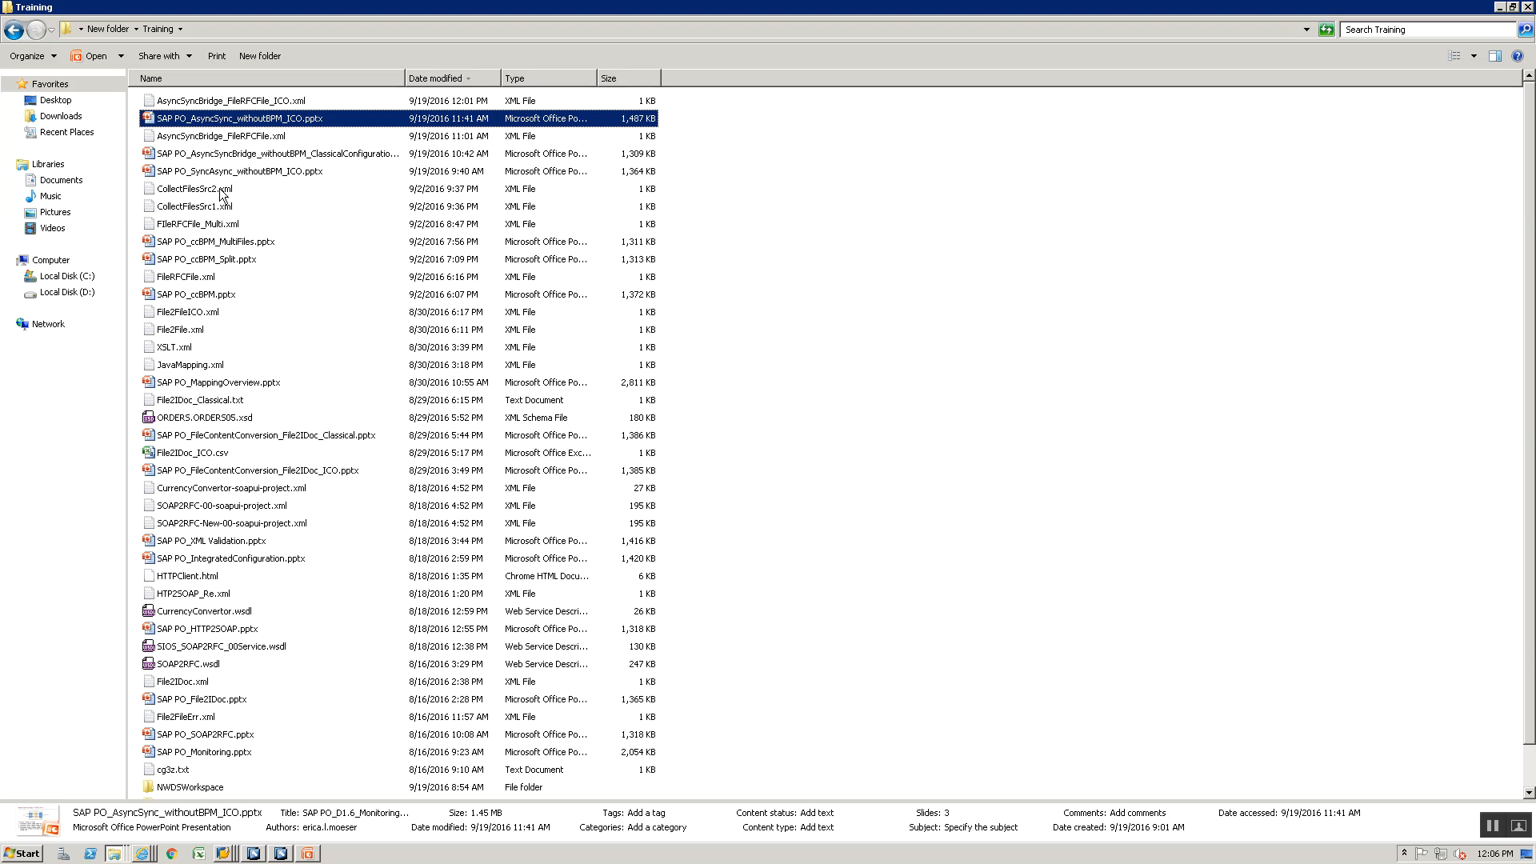
scroll(177, 687, down, 1)
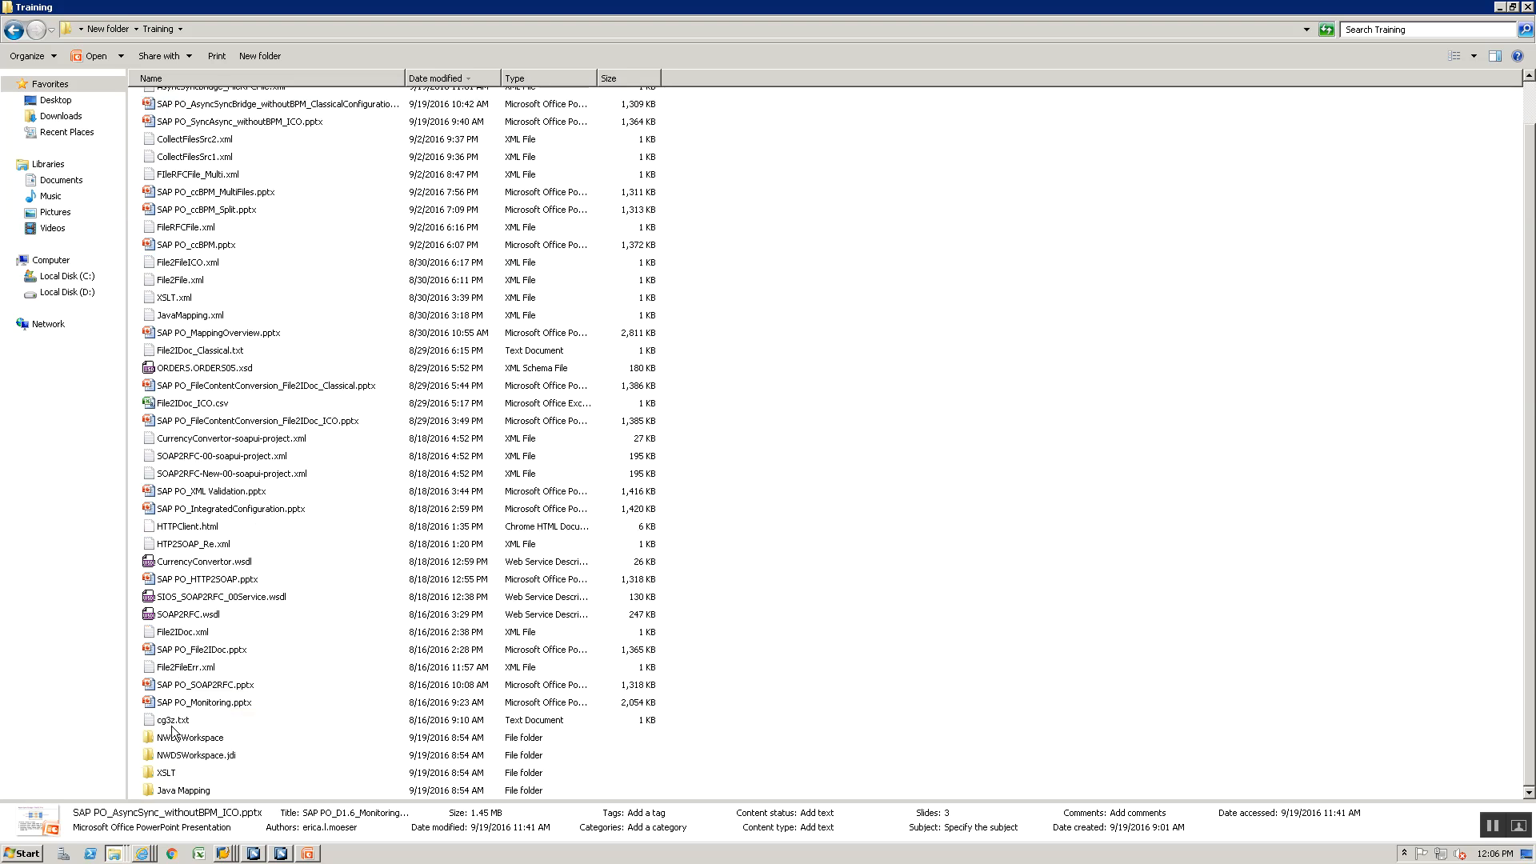
double_click(173, 721)
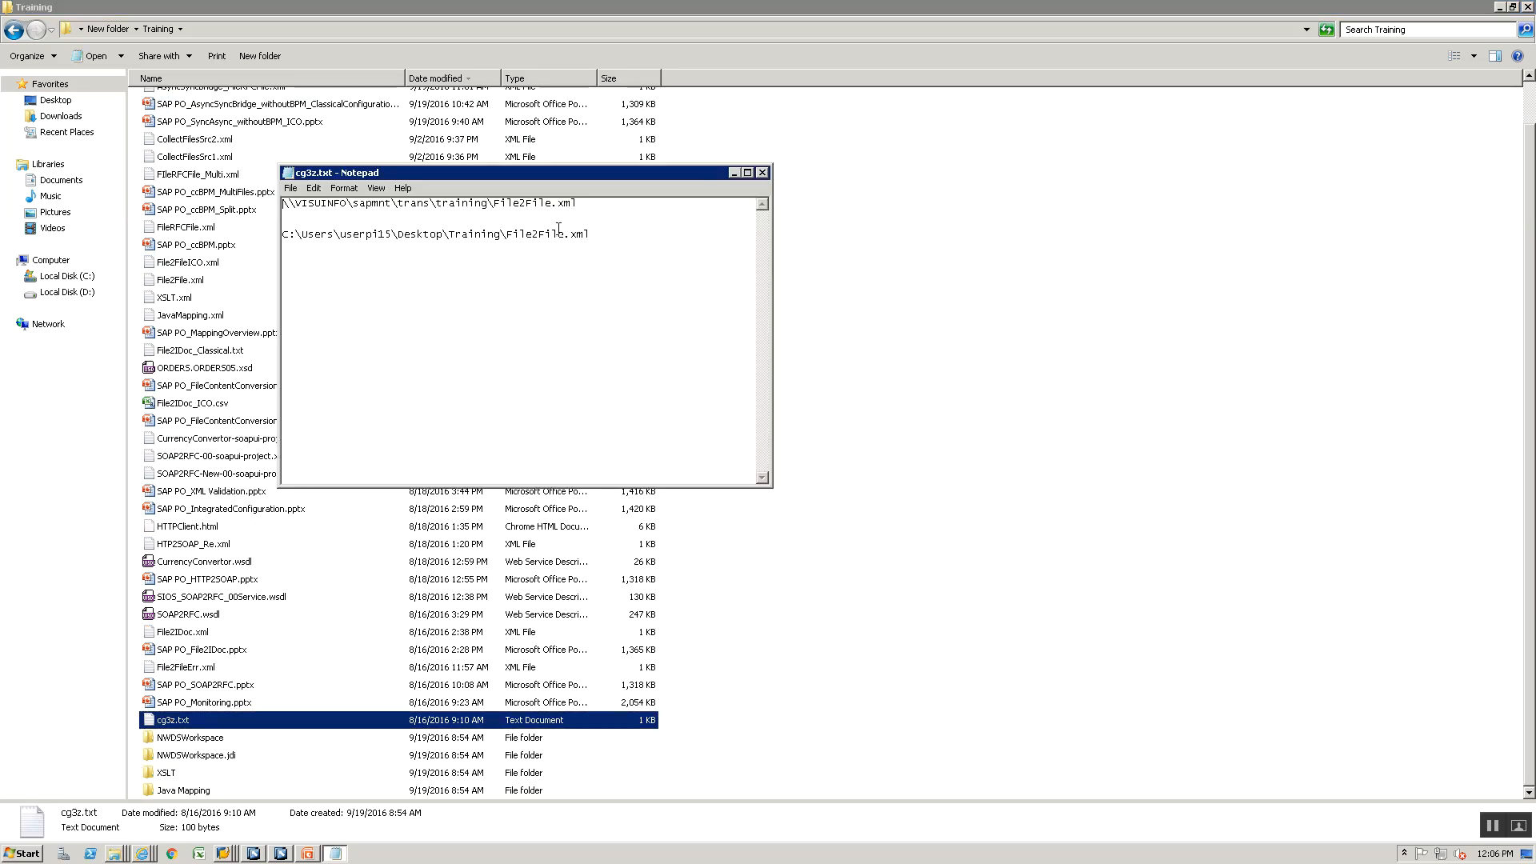
drag(578, 205, 282, 204)
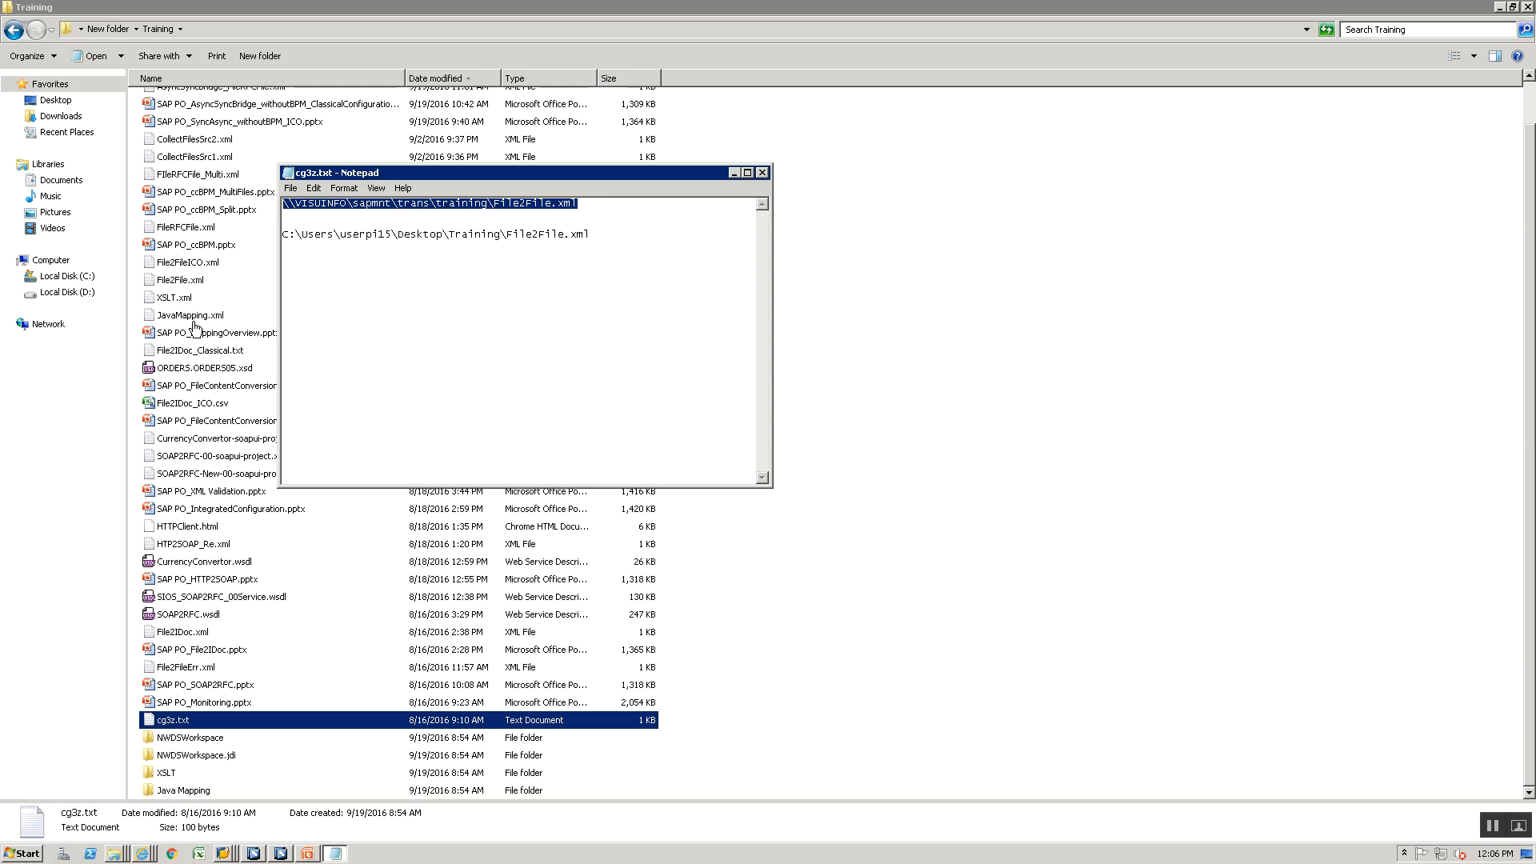
- Back in the Integration Builder, set the sender channel's source directory to \\VISUINFO\sapmnt\trans\training\, using the copied path without its file name
key(alt+Tab)
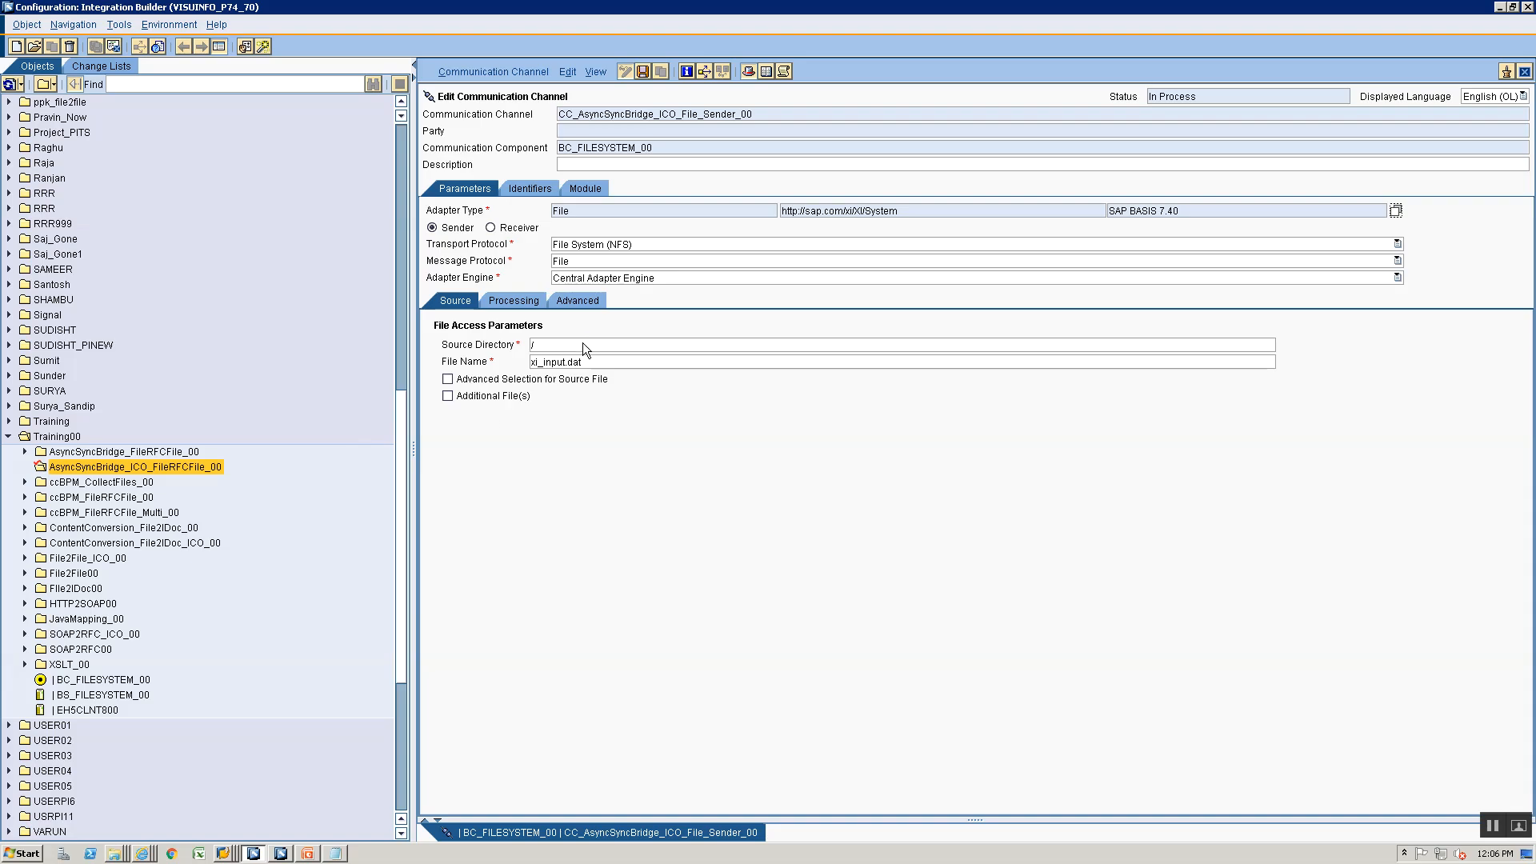
click(583, 344)
key(ctrl+v)
key(BackSpace)
key(BackSpace)
key(BackSpace)
key(BackSpace)
key(BackSpace)
key(BackSpace)
key(BackSpace)
key(BackSpace)
key(BackSpace)
key(BackSpace)
key(BackSpace)
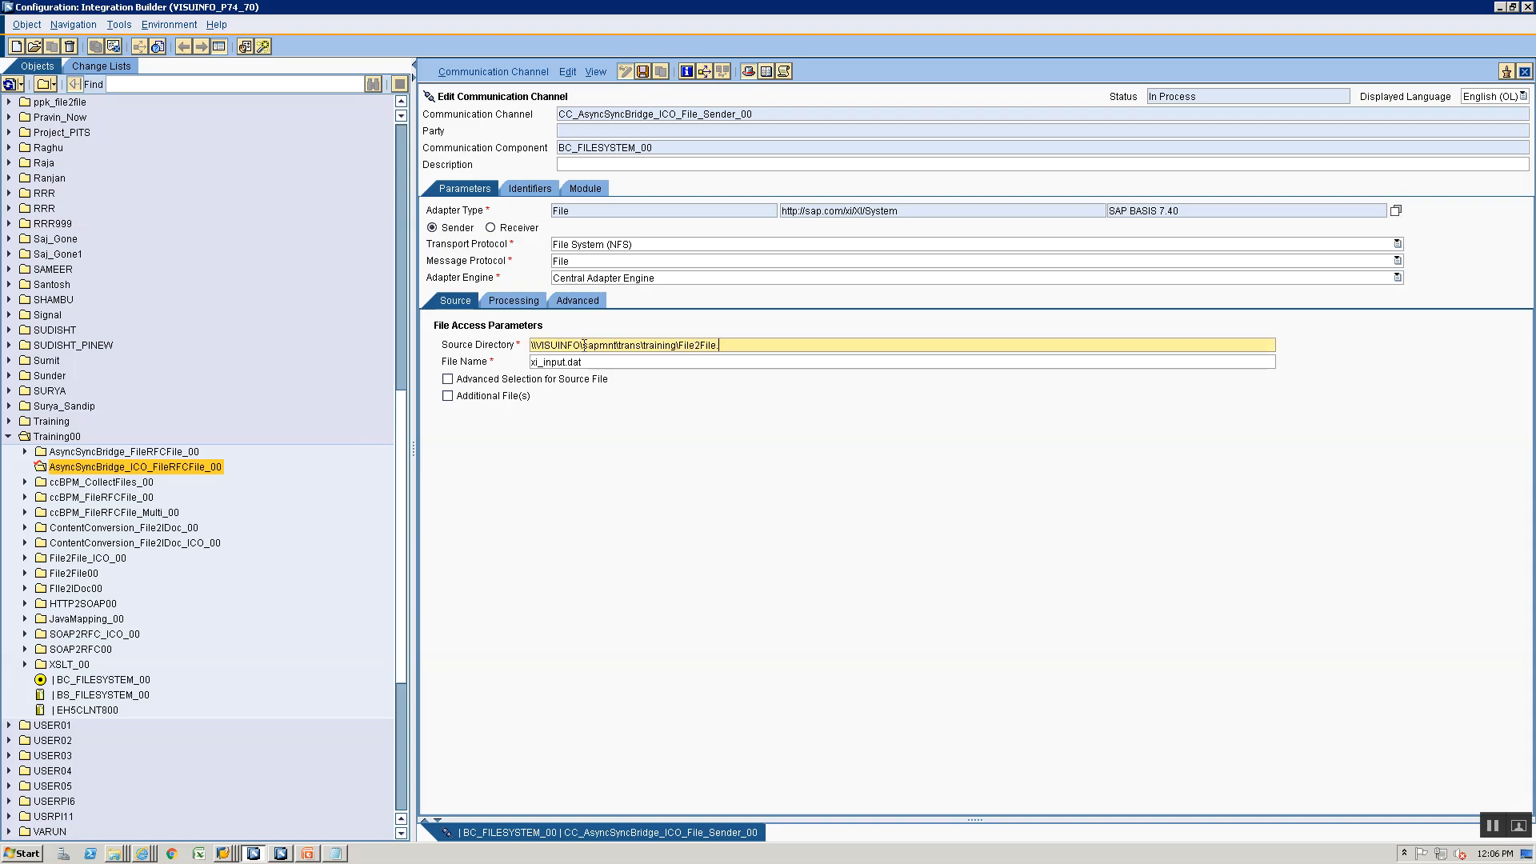
key(BackSpace)
key(BackSpace)
key(Tab)
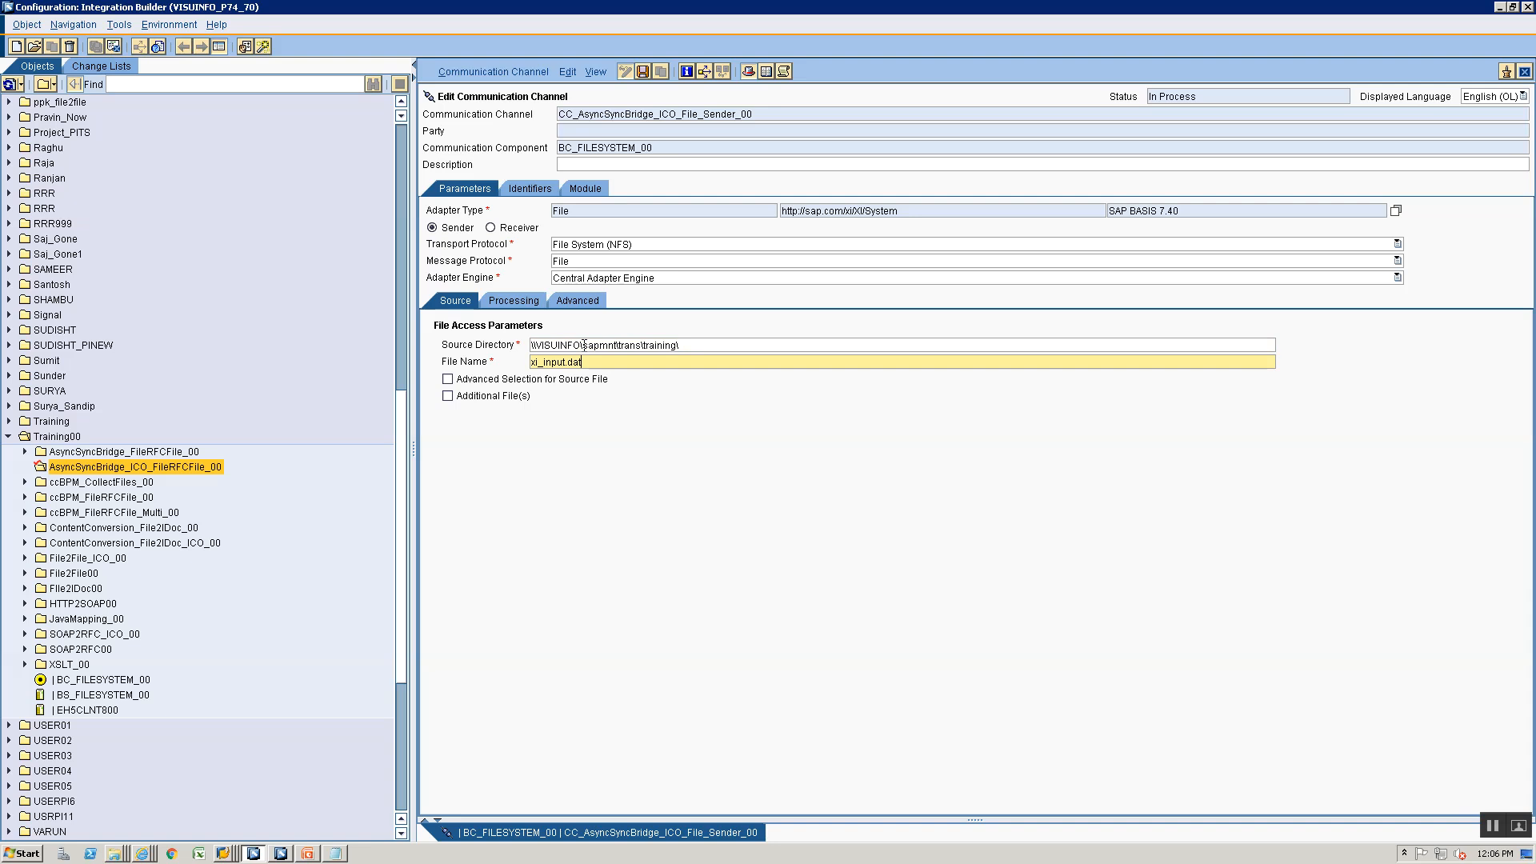
- Set the sender channel's file name to AsyncSyncBridge_FileRFCFile_ICO.xml, copying the base name from the Training folder, and save the channel
key(alt+Tab)
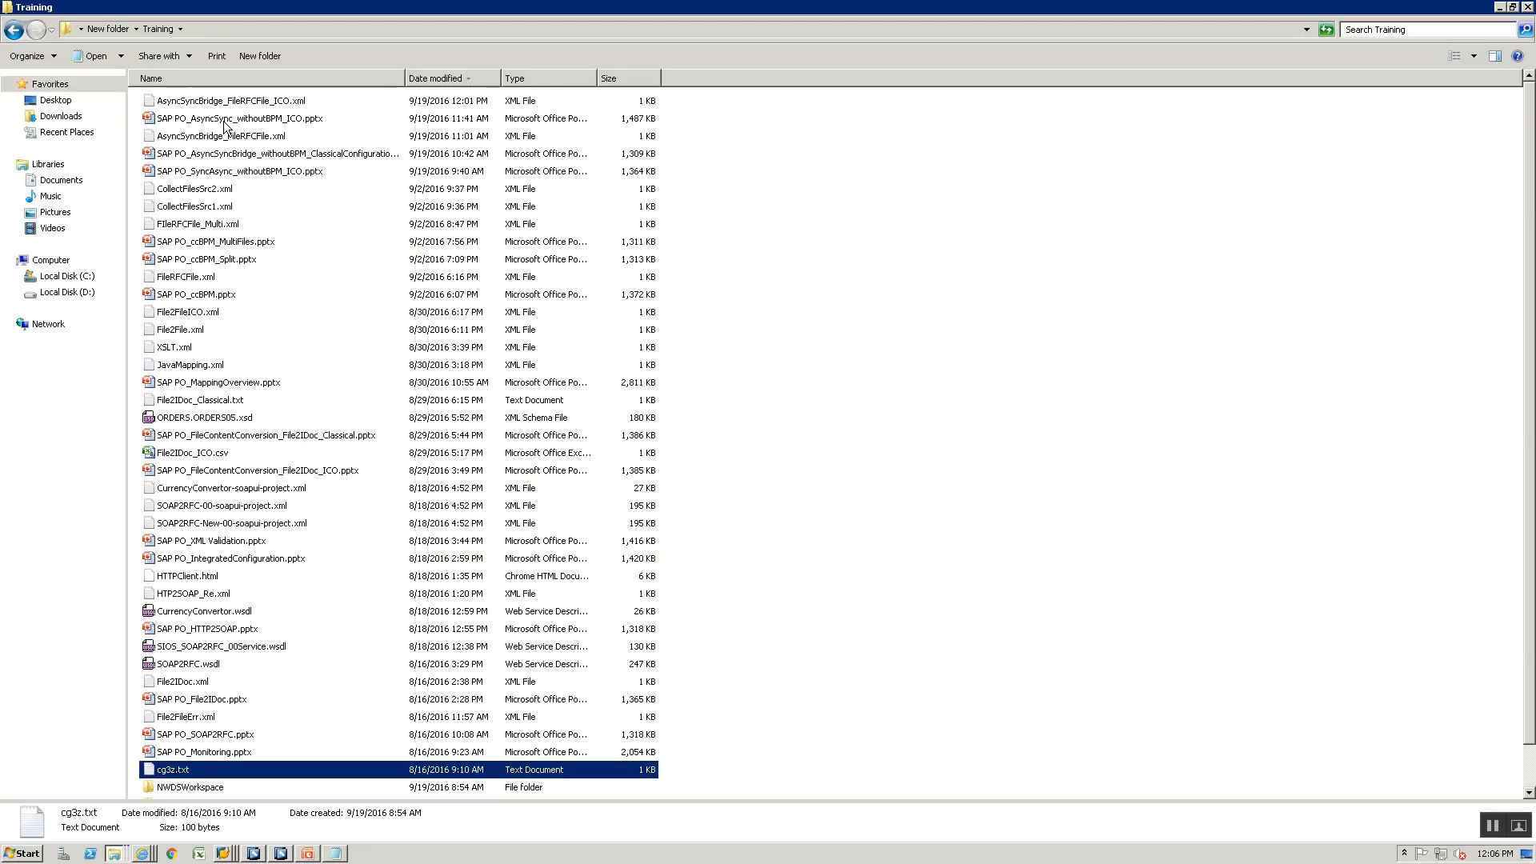
click(229, 101)
key(alt+Tab)
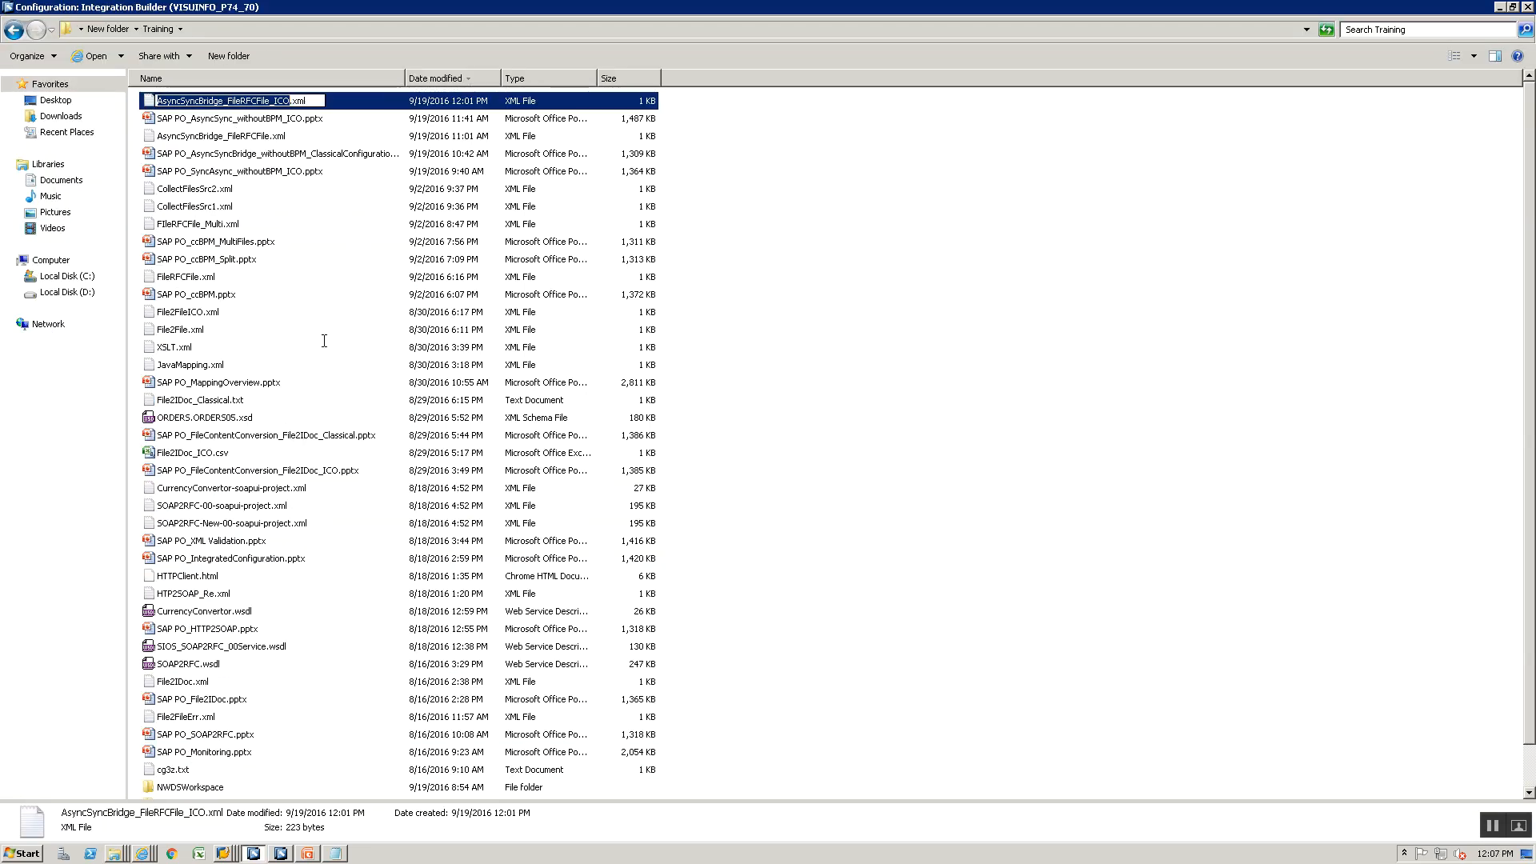
text(AsyncSyncBridge_FileRFCFile_ICO)
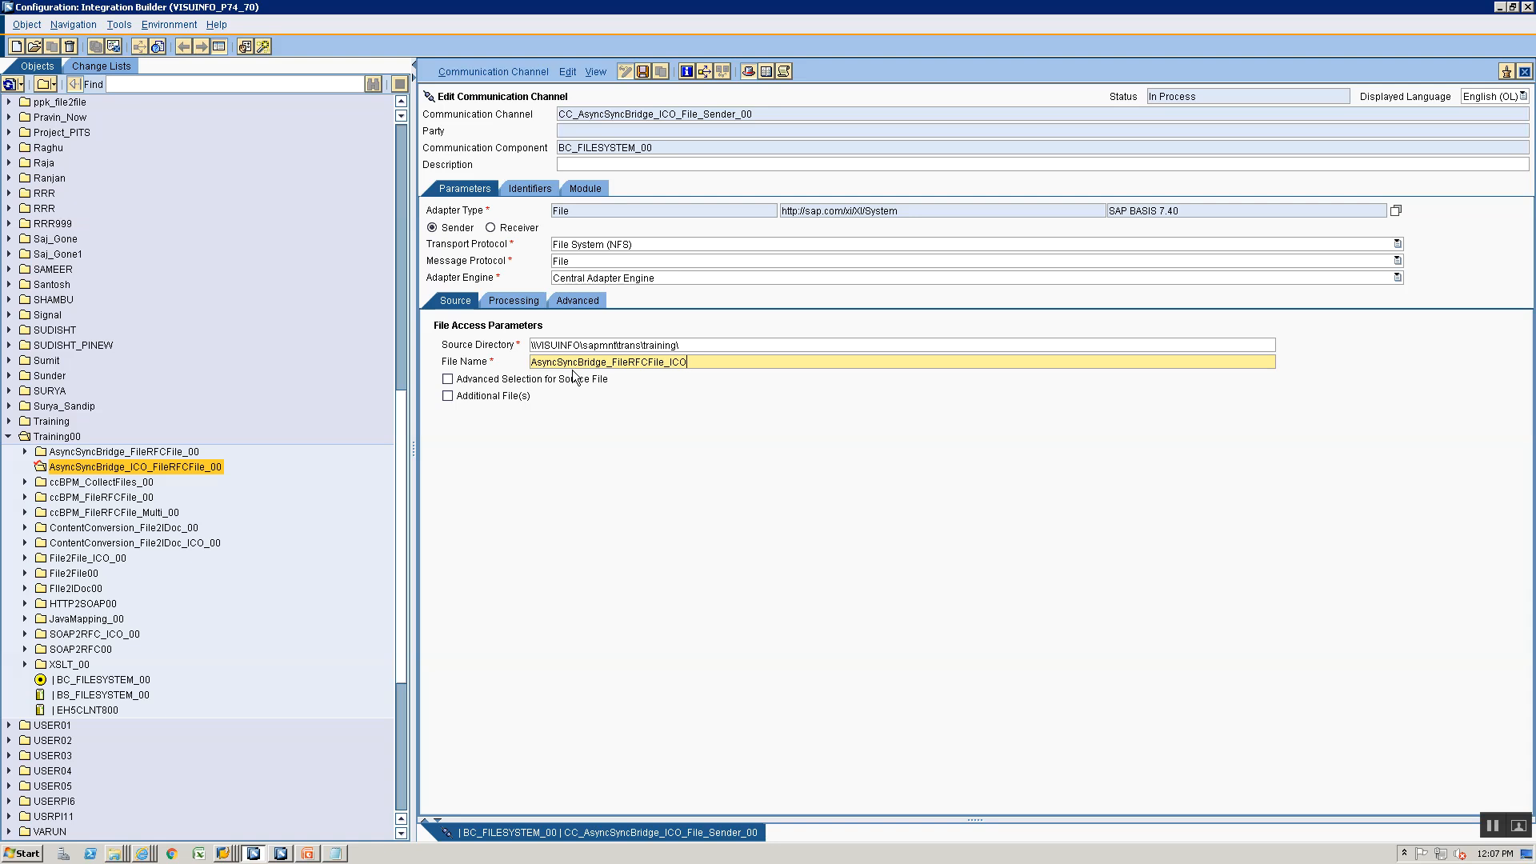
text(.xml)
key(ctrl+s)
- Set the sender channel's processing mode to Delete and save the channel
click(528, 304)
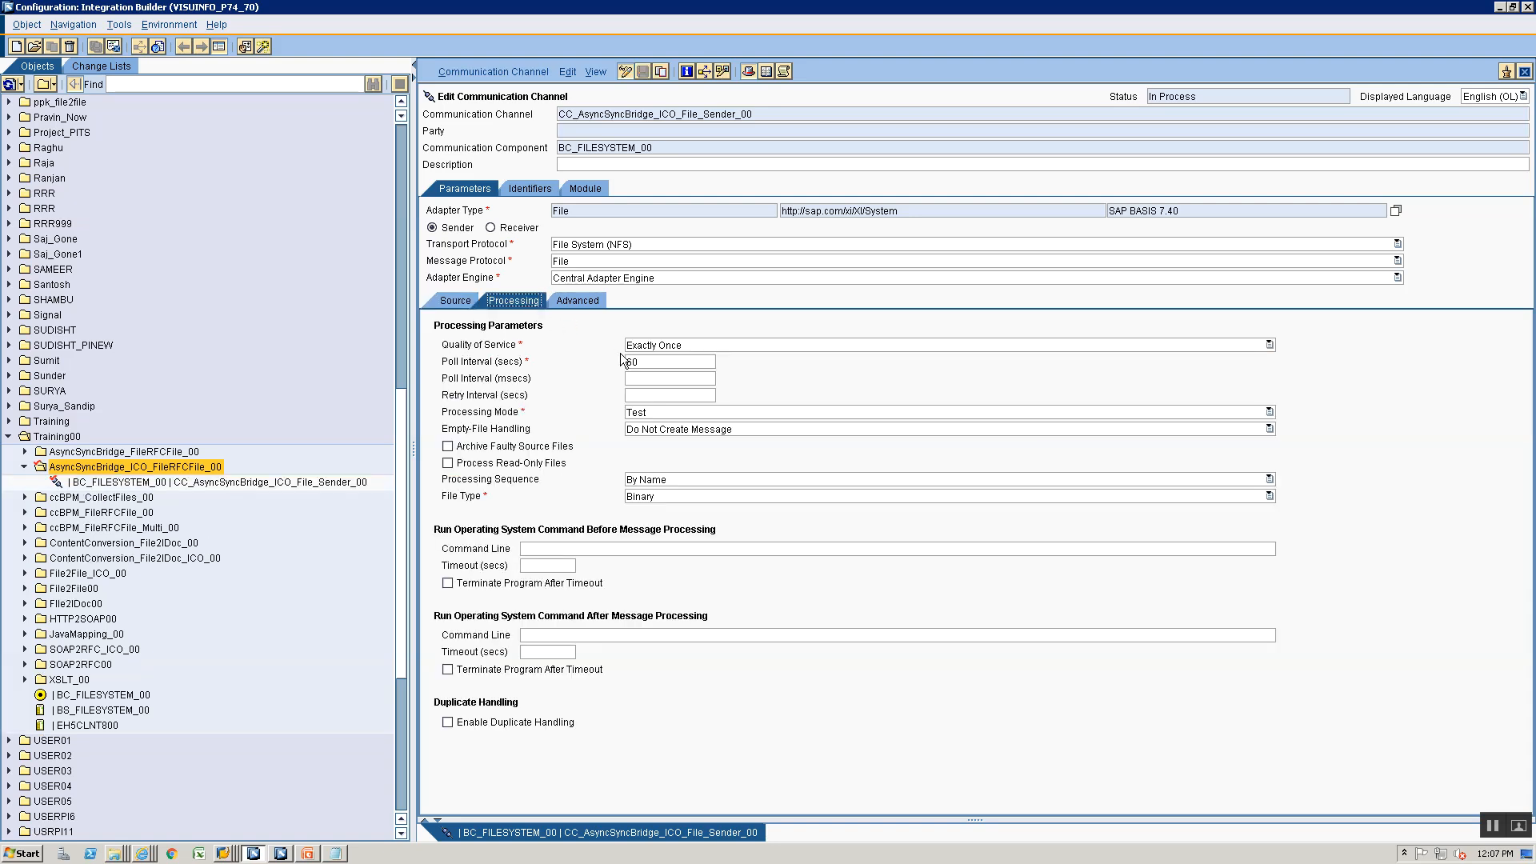
click(693, 411)
click(683, 447)
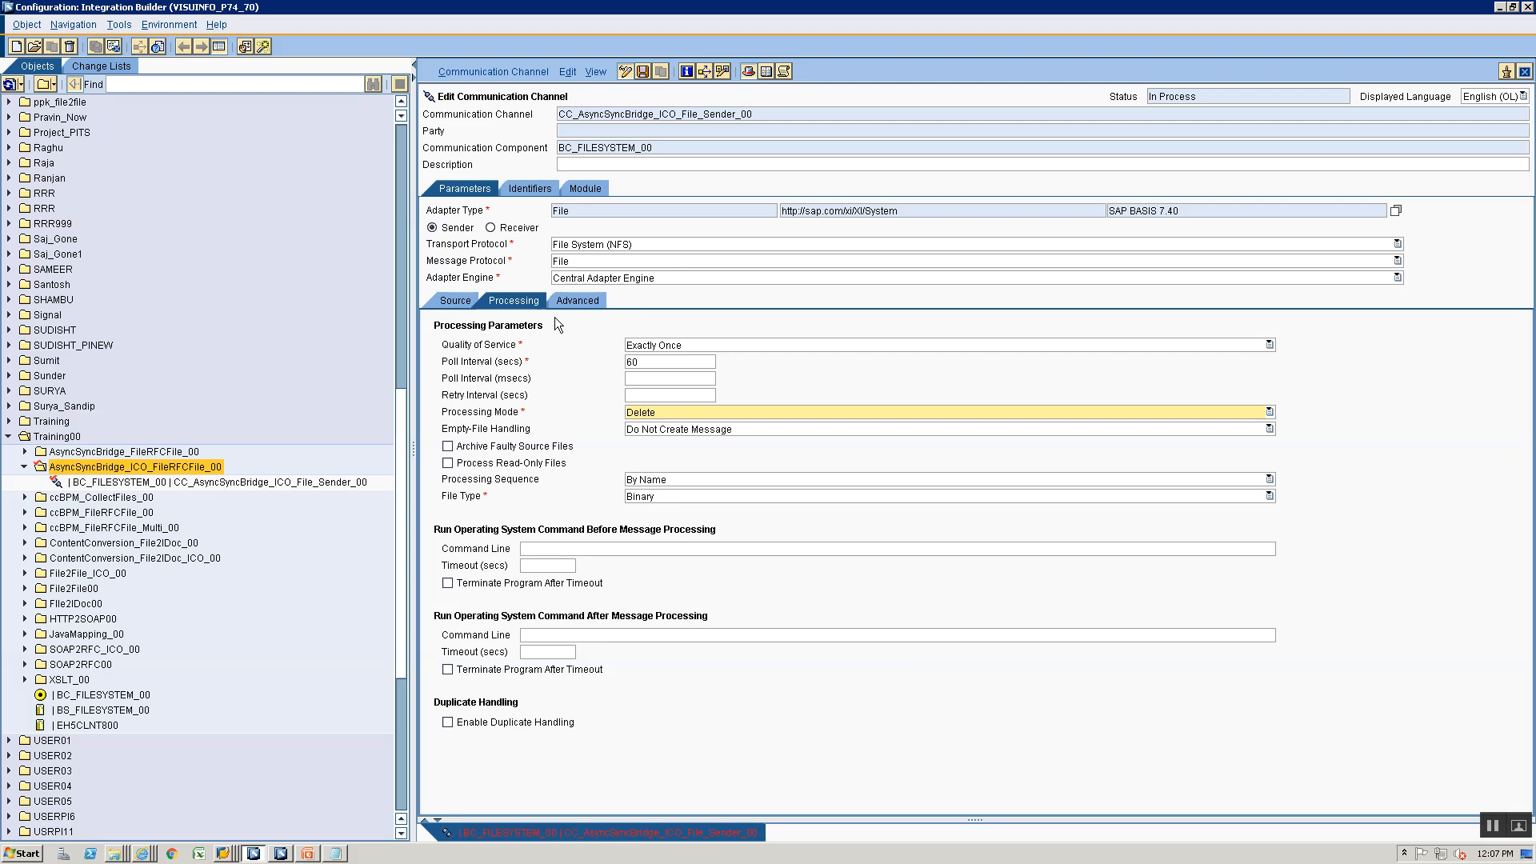
click(564, 305)
click(530, 307)
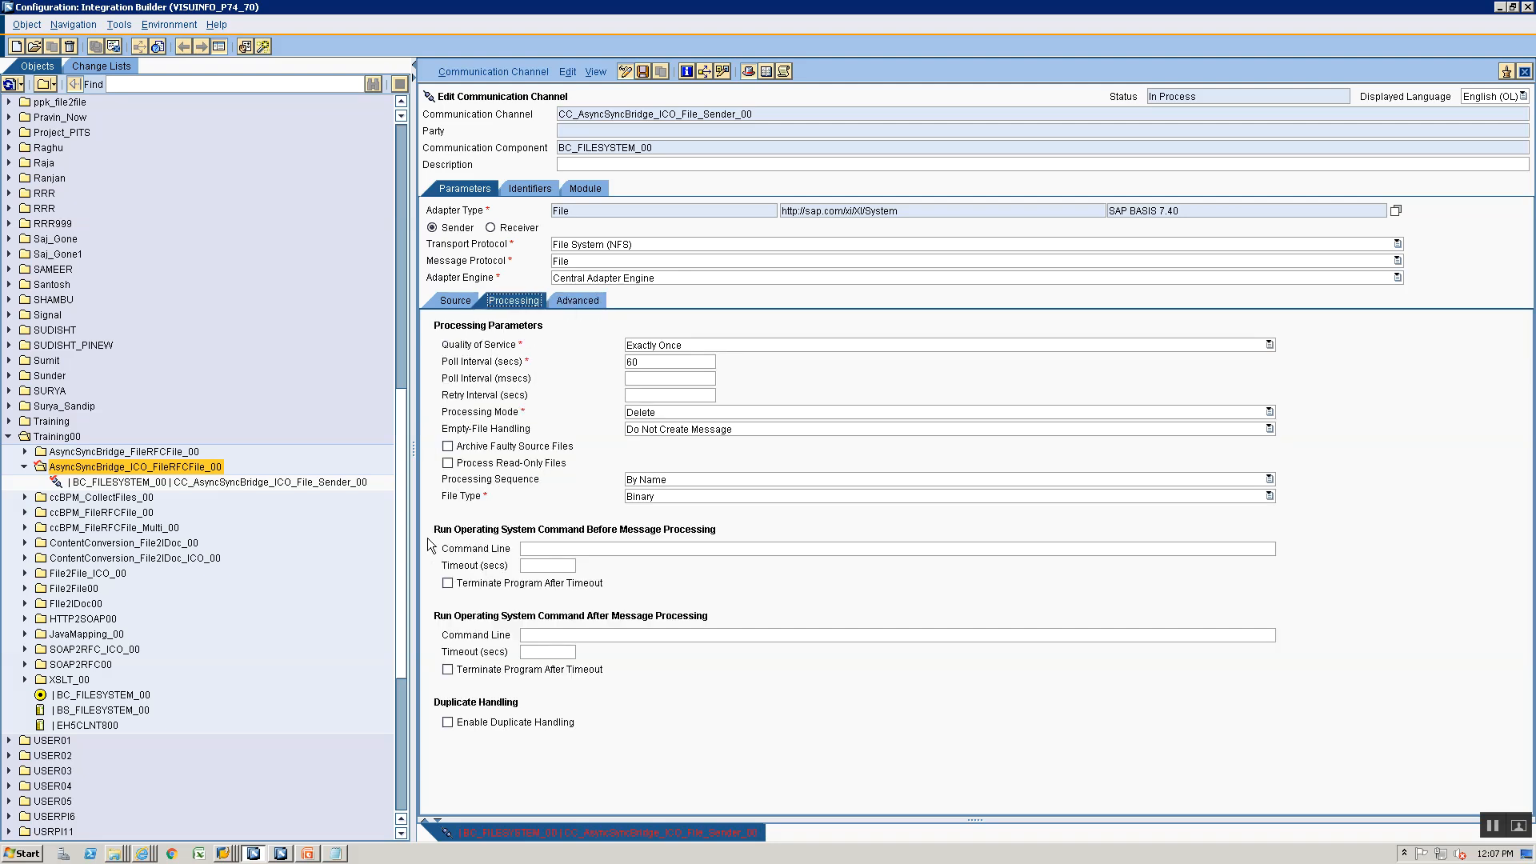
key(ctrl+s)
- Create communication channel CC_AsyncSyncBridge_ICO_File_Receiver_00 for BC_FILESYSTEM_00 in the ICO folder, basing its name on the existing file receiver channel
click(136, 484)
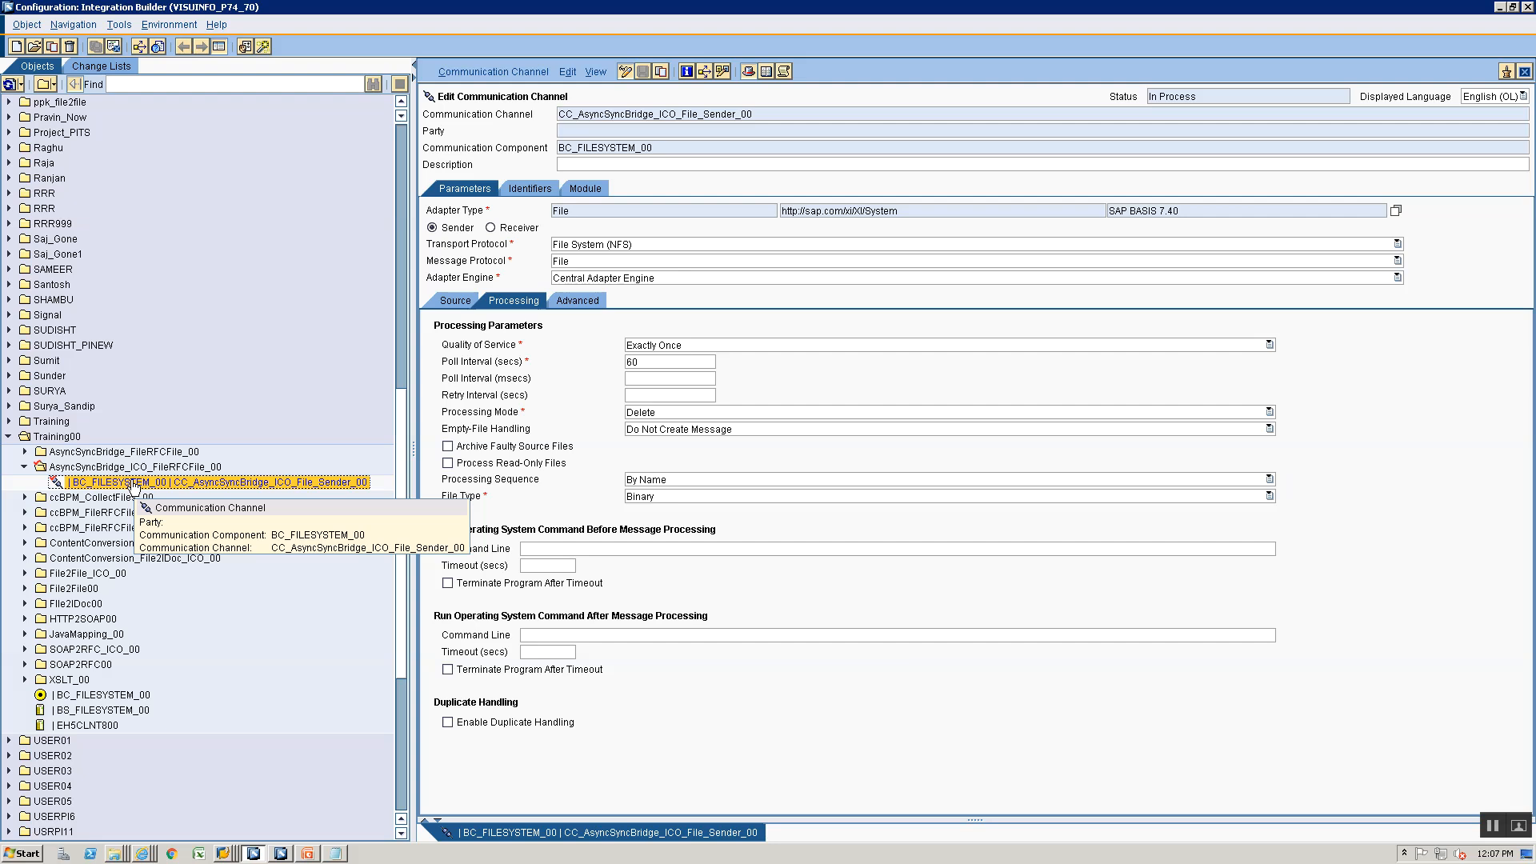
right_click(136, 486)
click(149, 489)
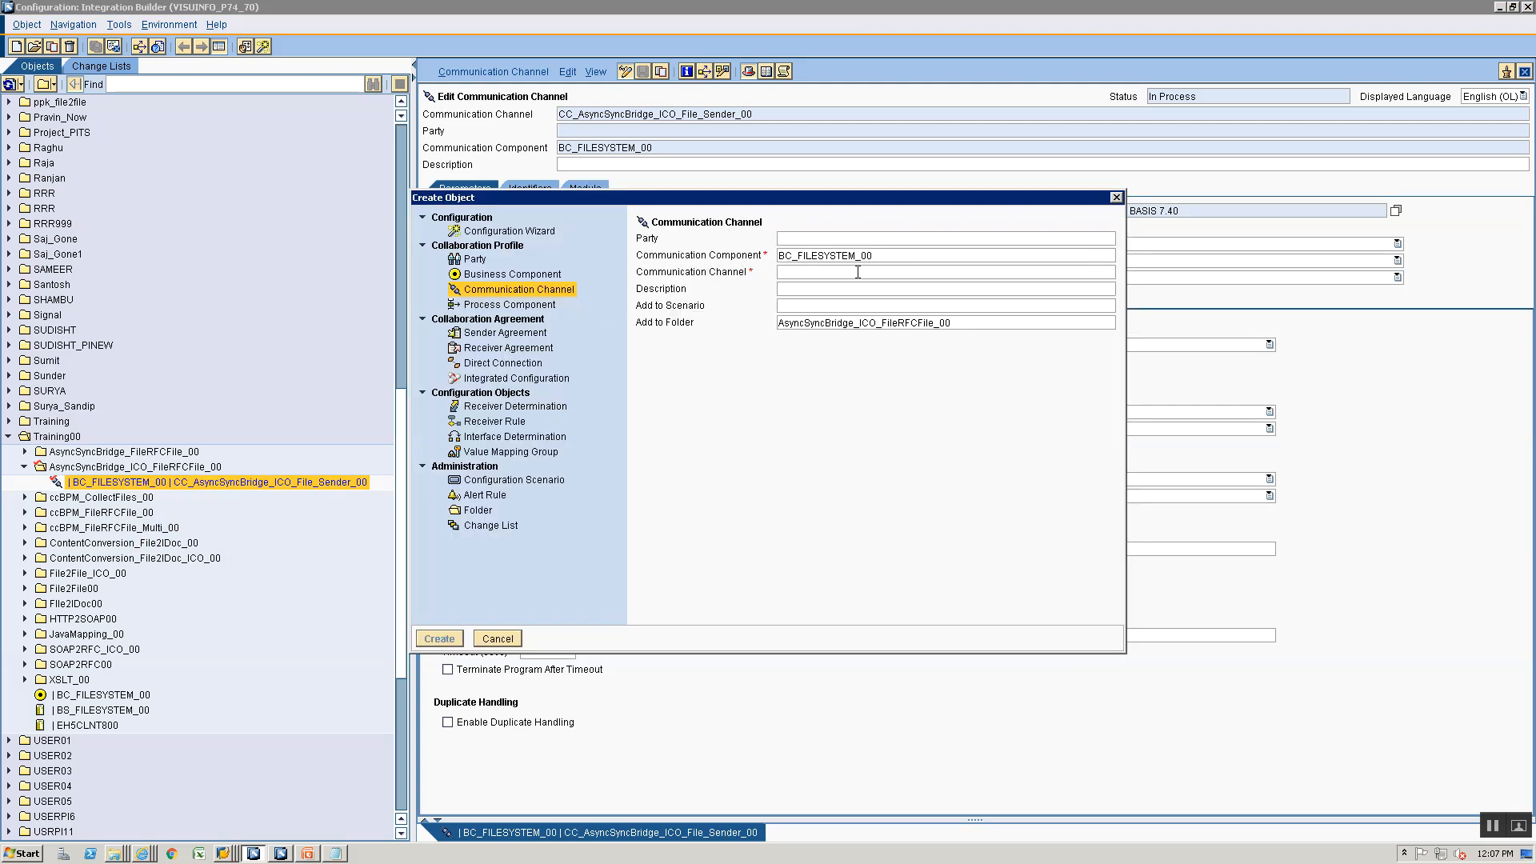
text(CC)
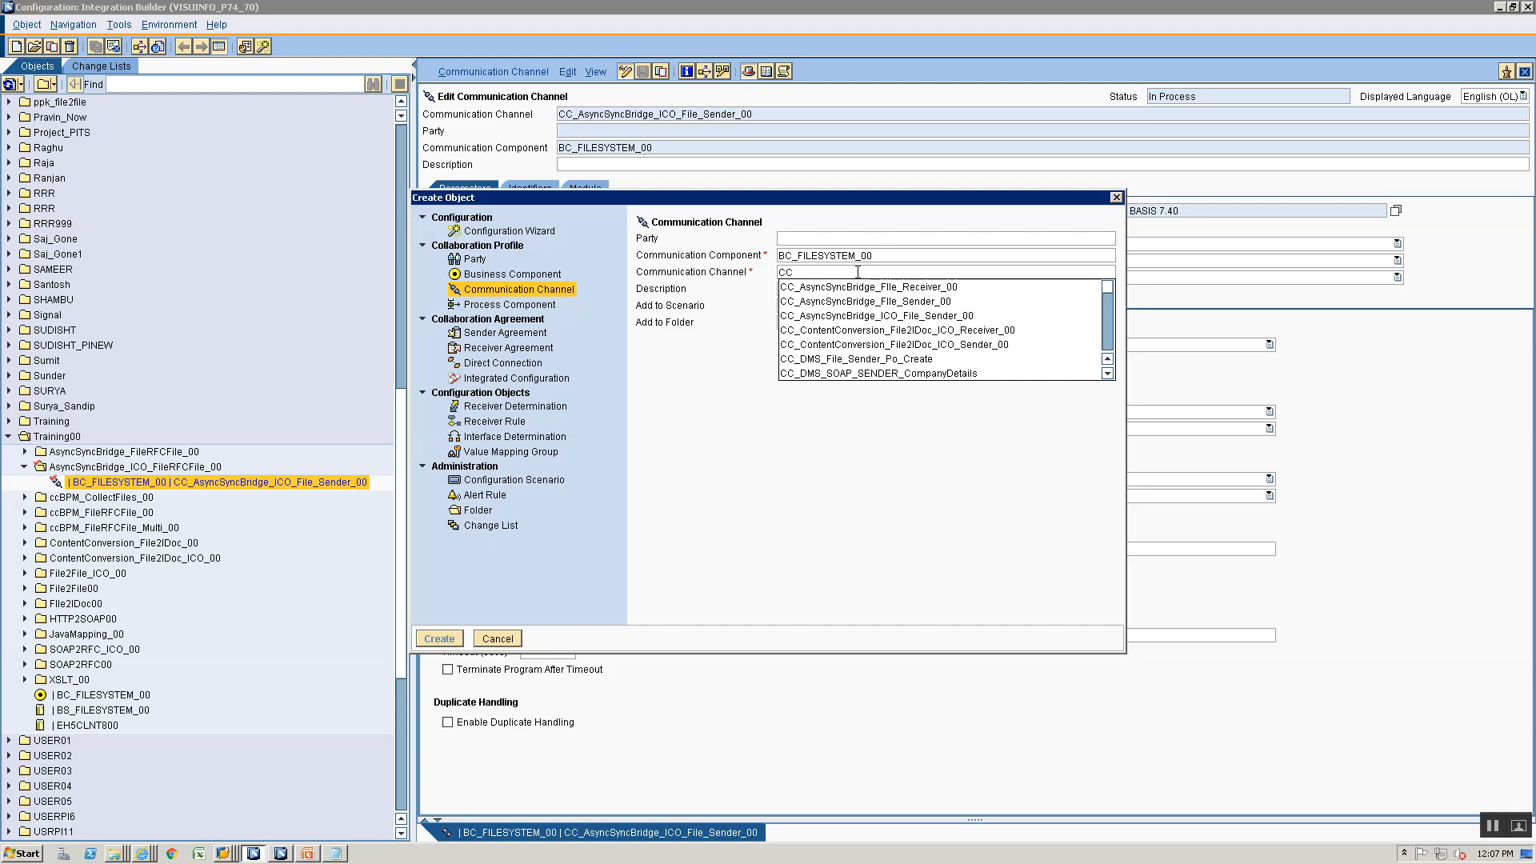
key(Down)
key(Return)
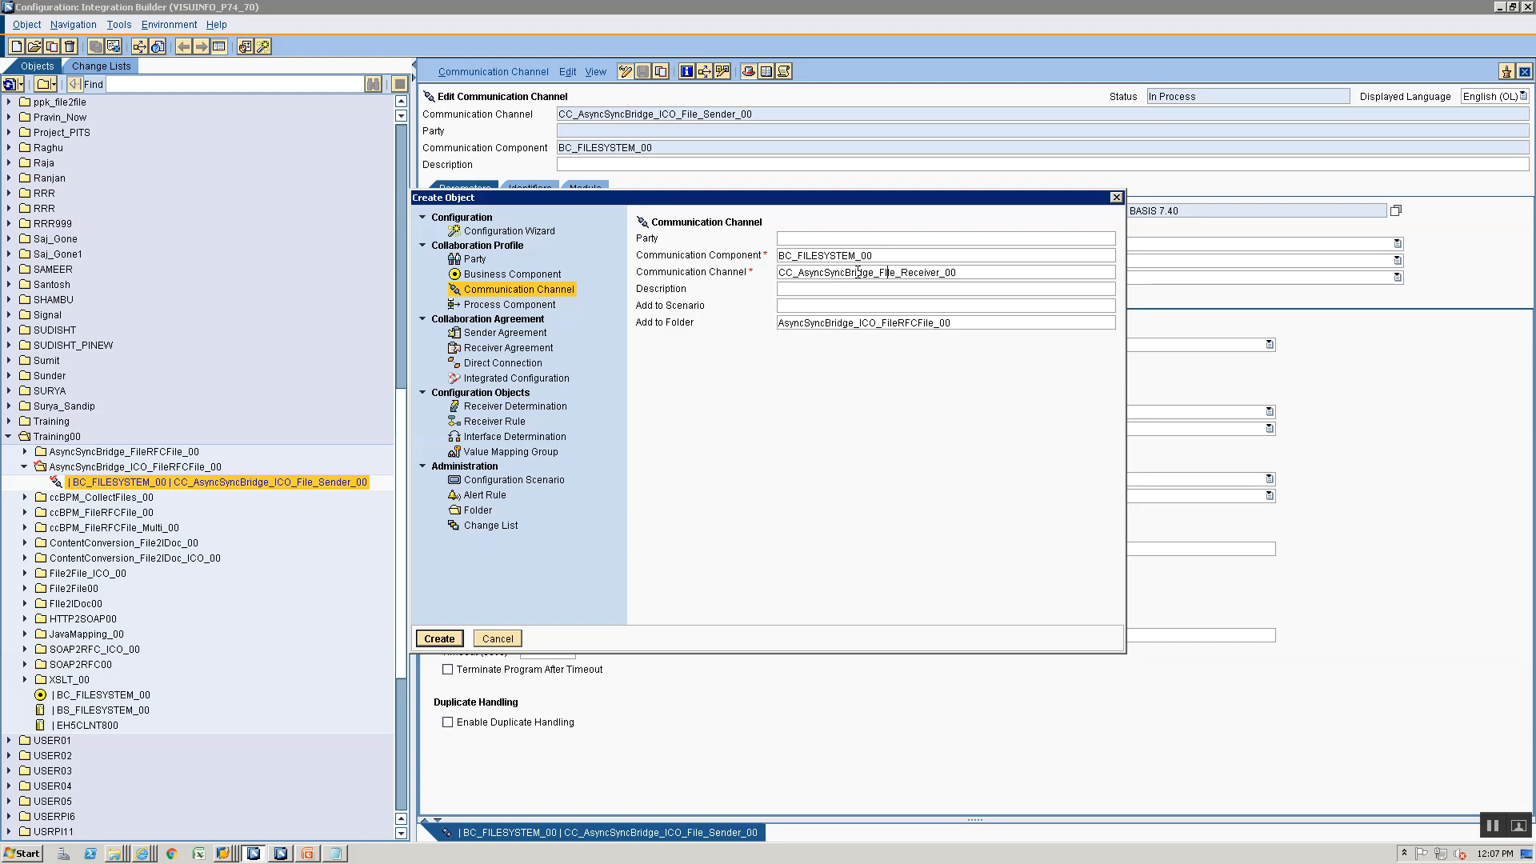
text(ICO_)
key(BackSpace)
text(i)
key(Return)
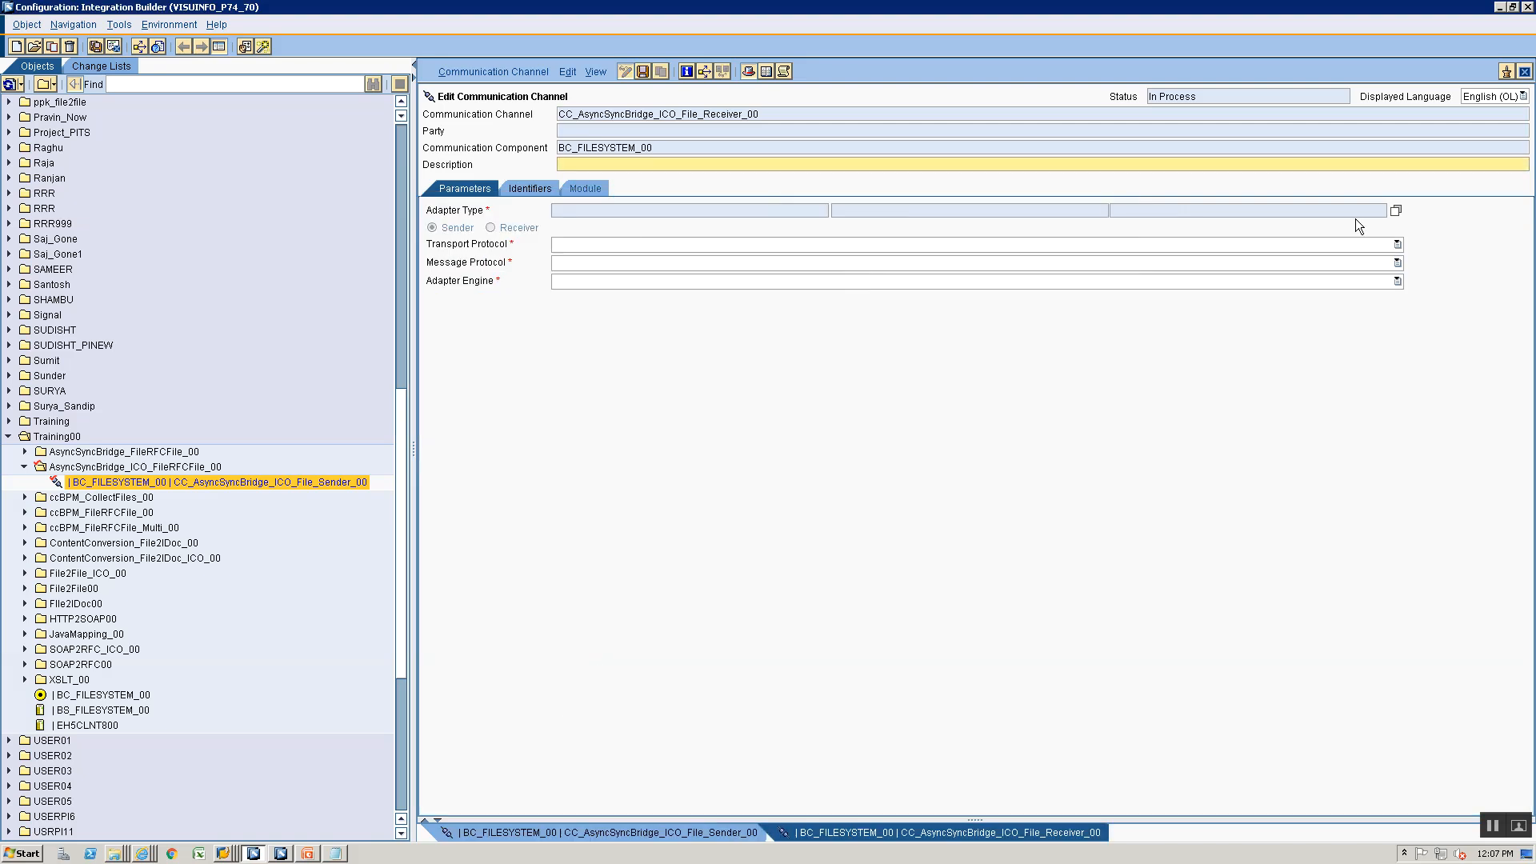
click(1396, 211)
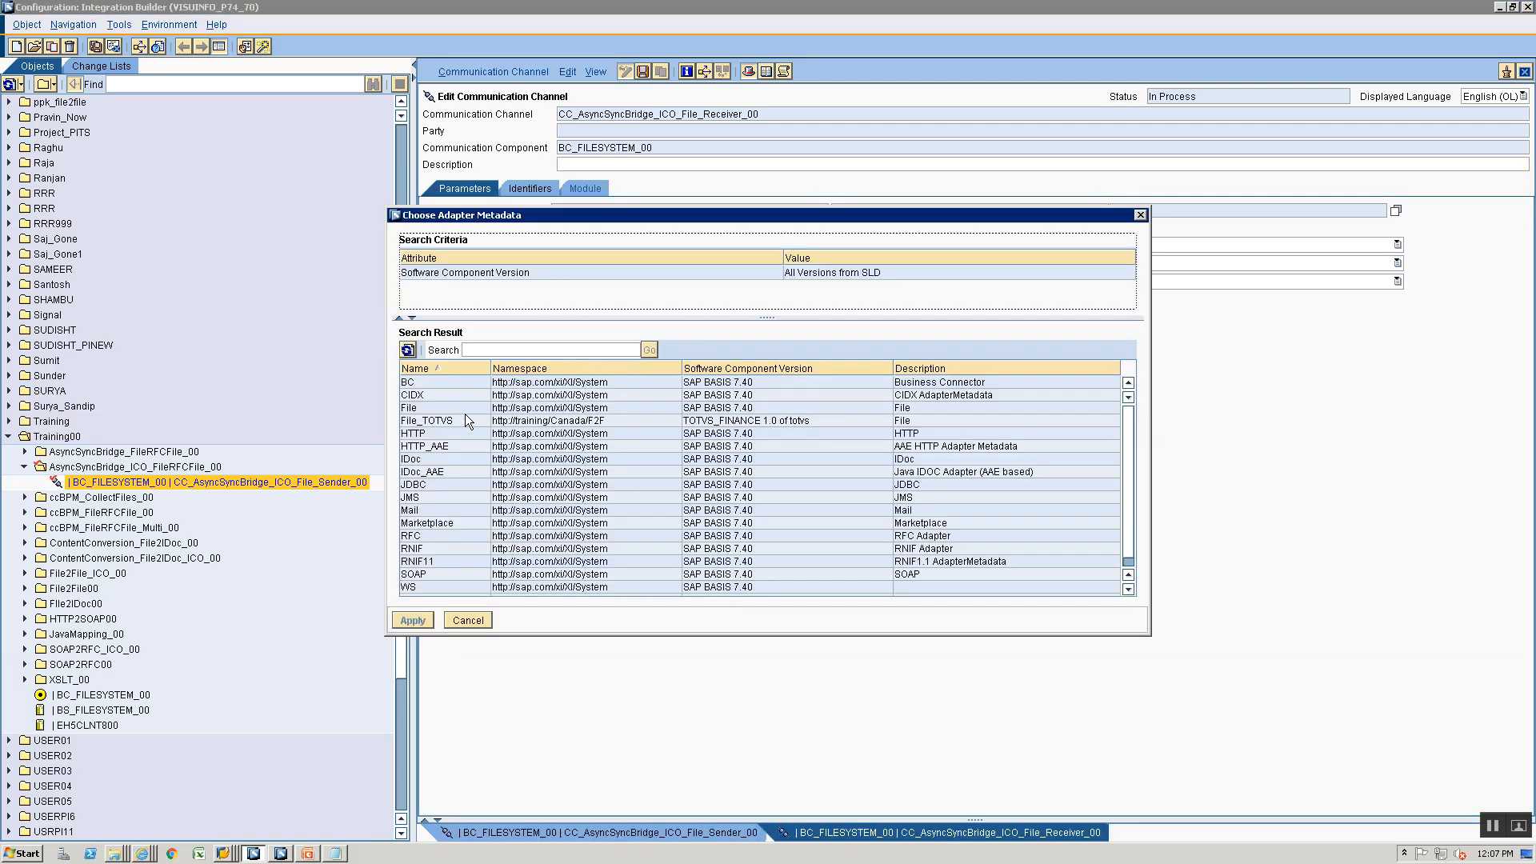
click(463, 408)
click(410, 621)
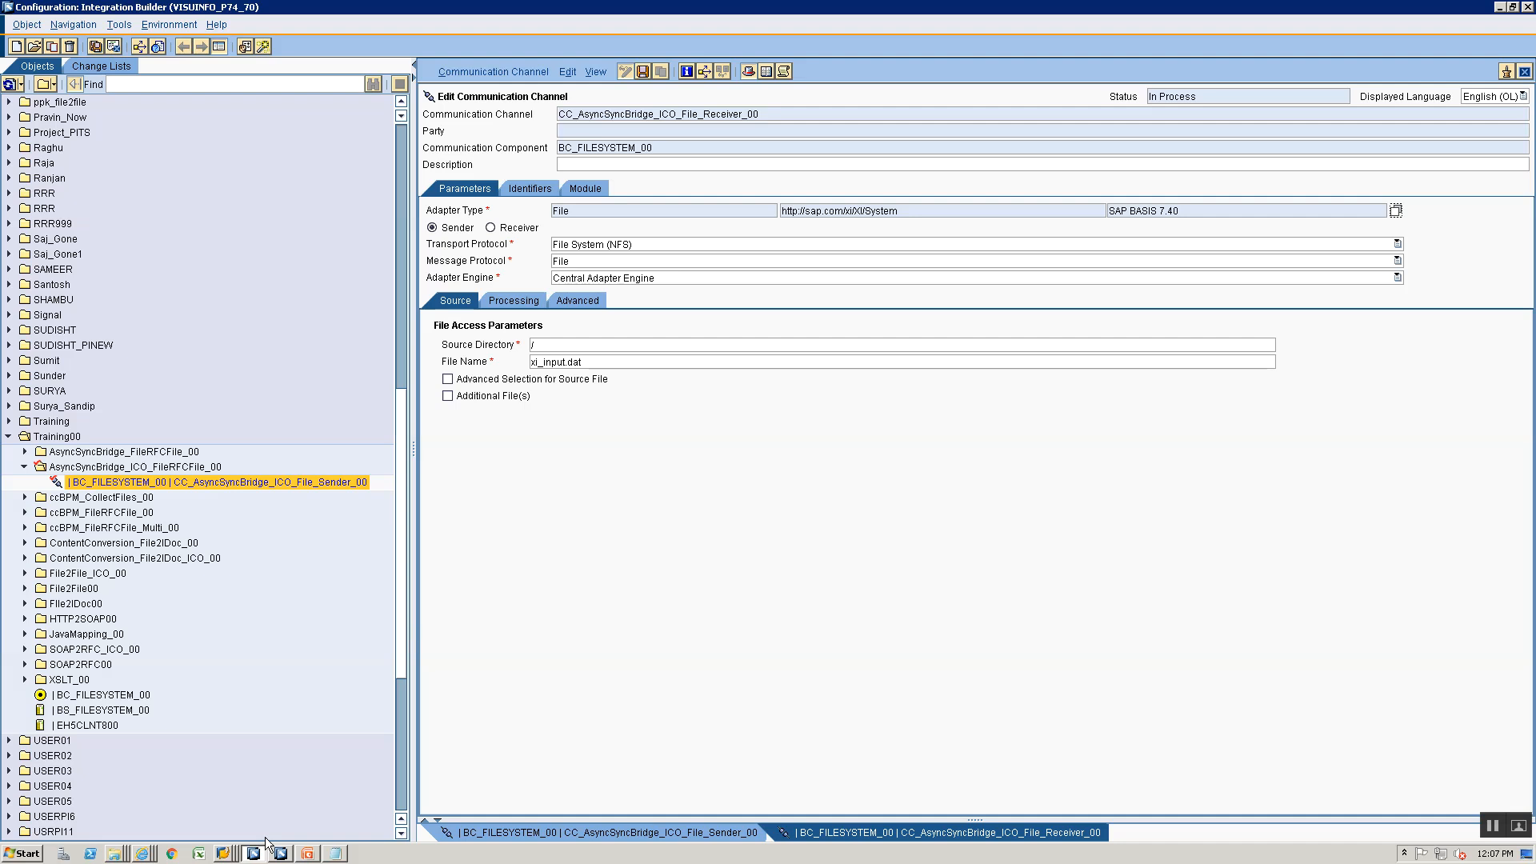
- Switch to the SAP Directories list and browse from DIR_TRANS to the training\AsyncSyncBridge directory
click(224, 853)
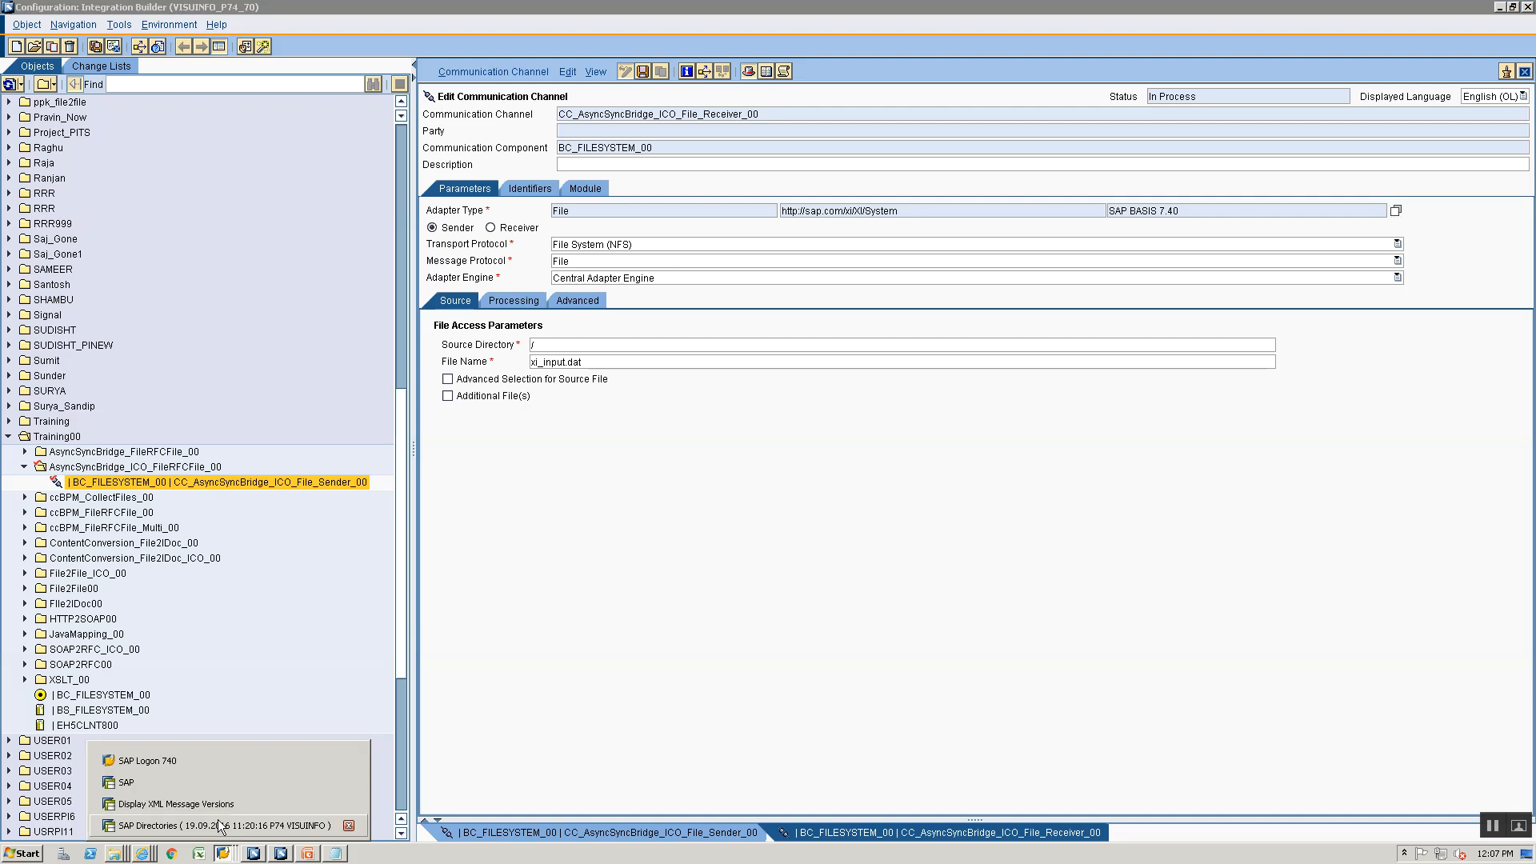
click(221, 826)
double_click(257, 650)
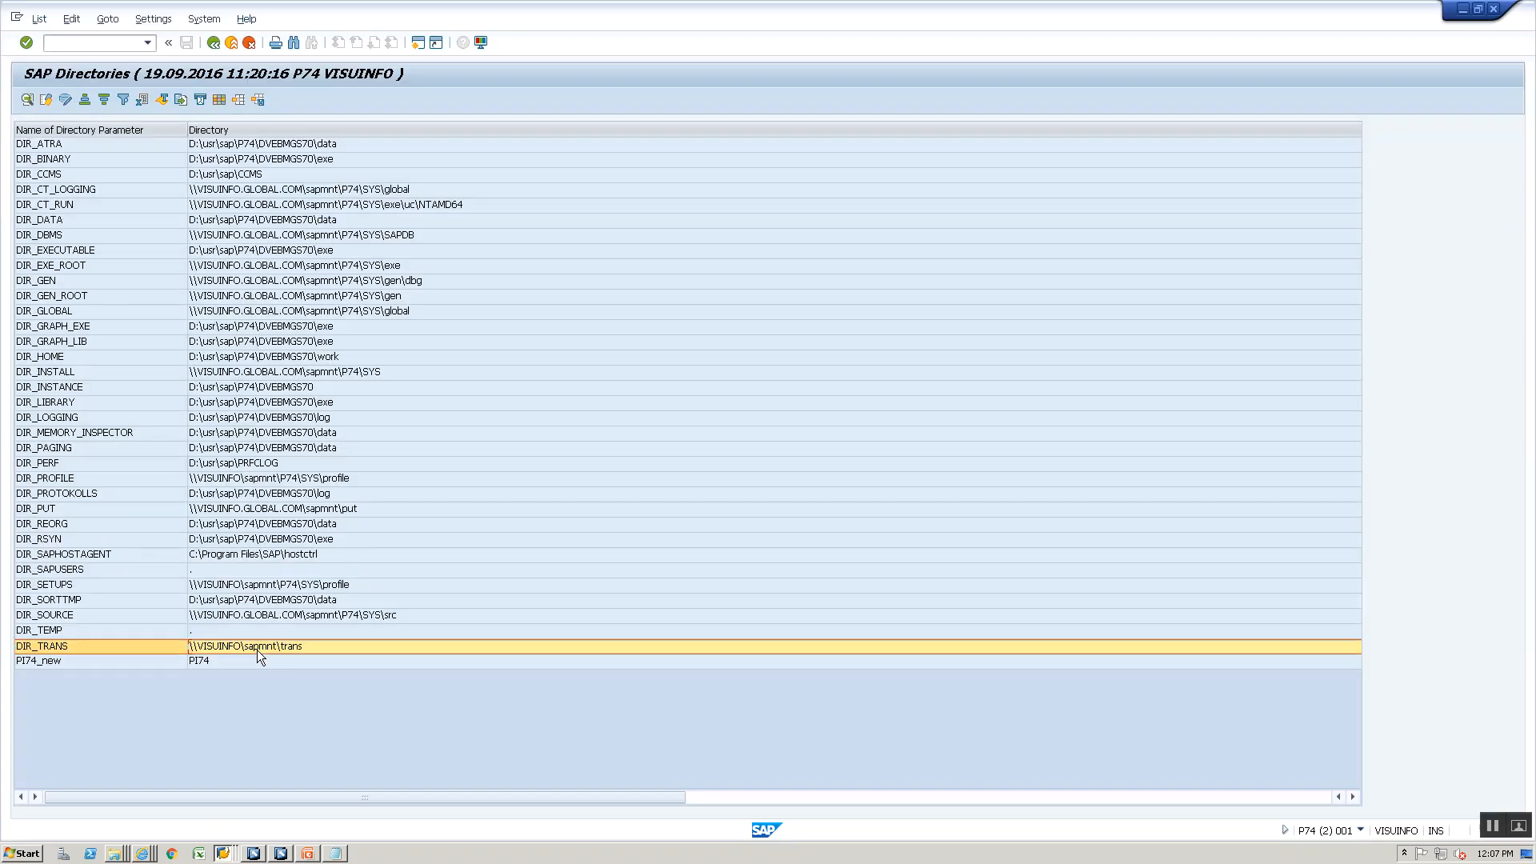
double_click(354, 418)
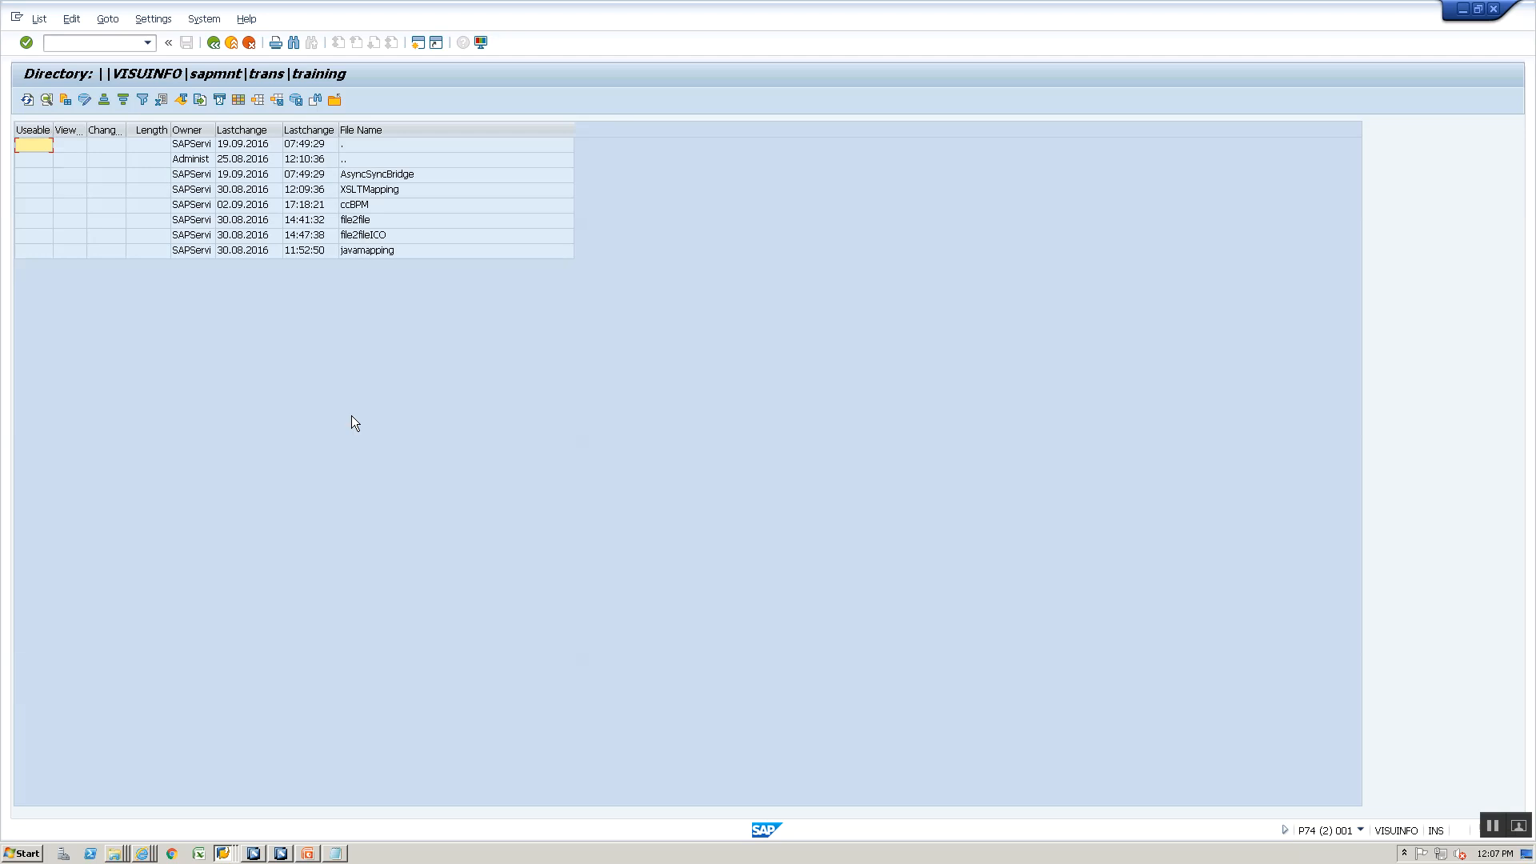
double_click(378, 175)
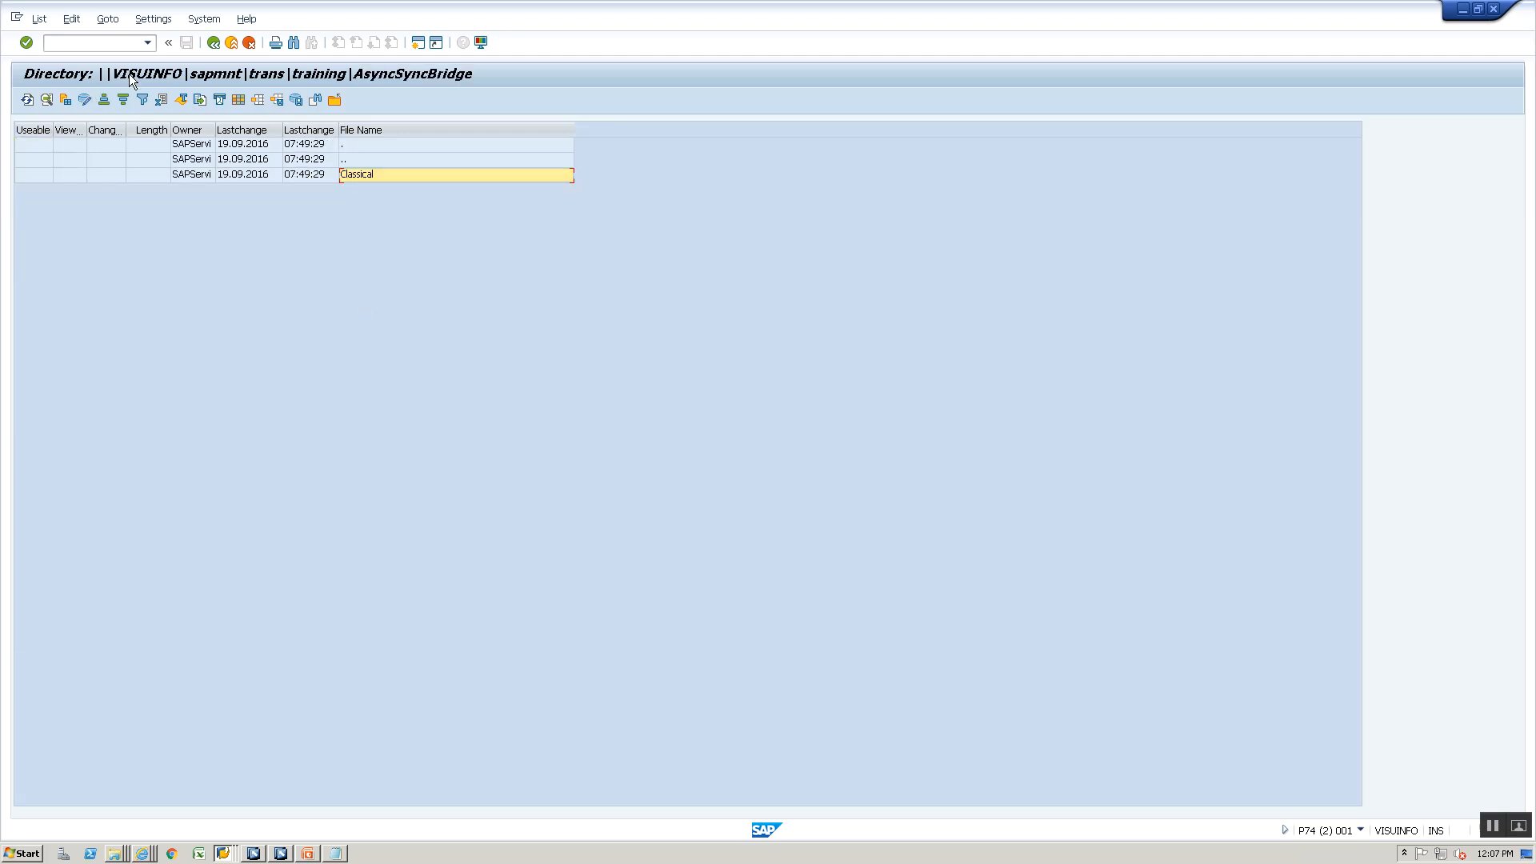
key(alt+Tab)
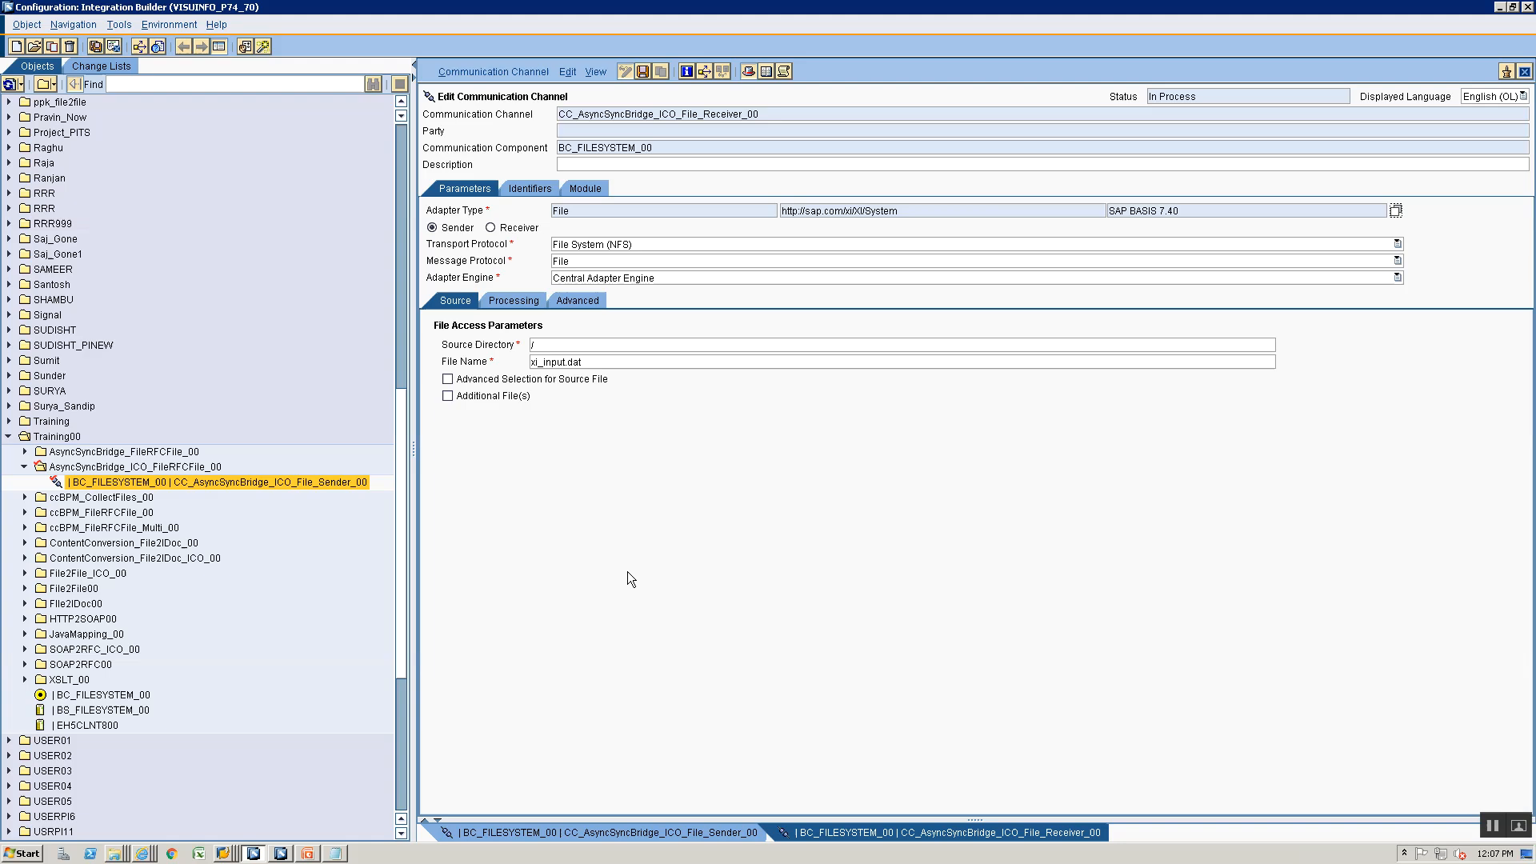
click(631, 345)
text(AsyncSyncBridge_FileRFCFile_ICO)
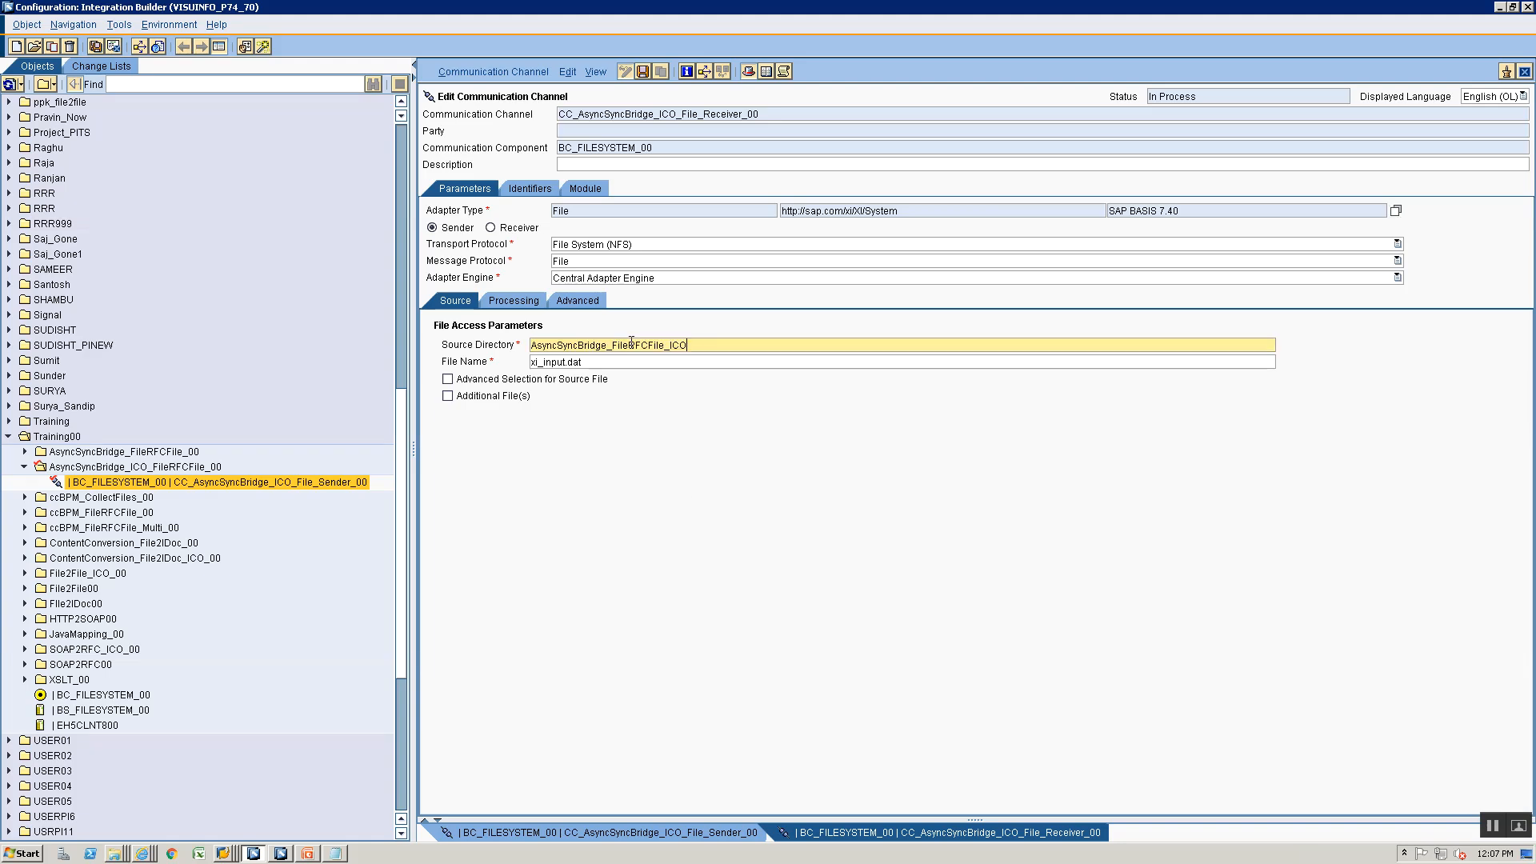
key(ctrl+a)
key(BackSpace)
- Return to the SAP Directories list and reopen training\AsyncSyncBridge under DIR_TRANS to check the target folder path
key(alt+Tab)
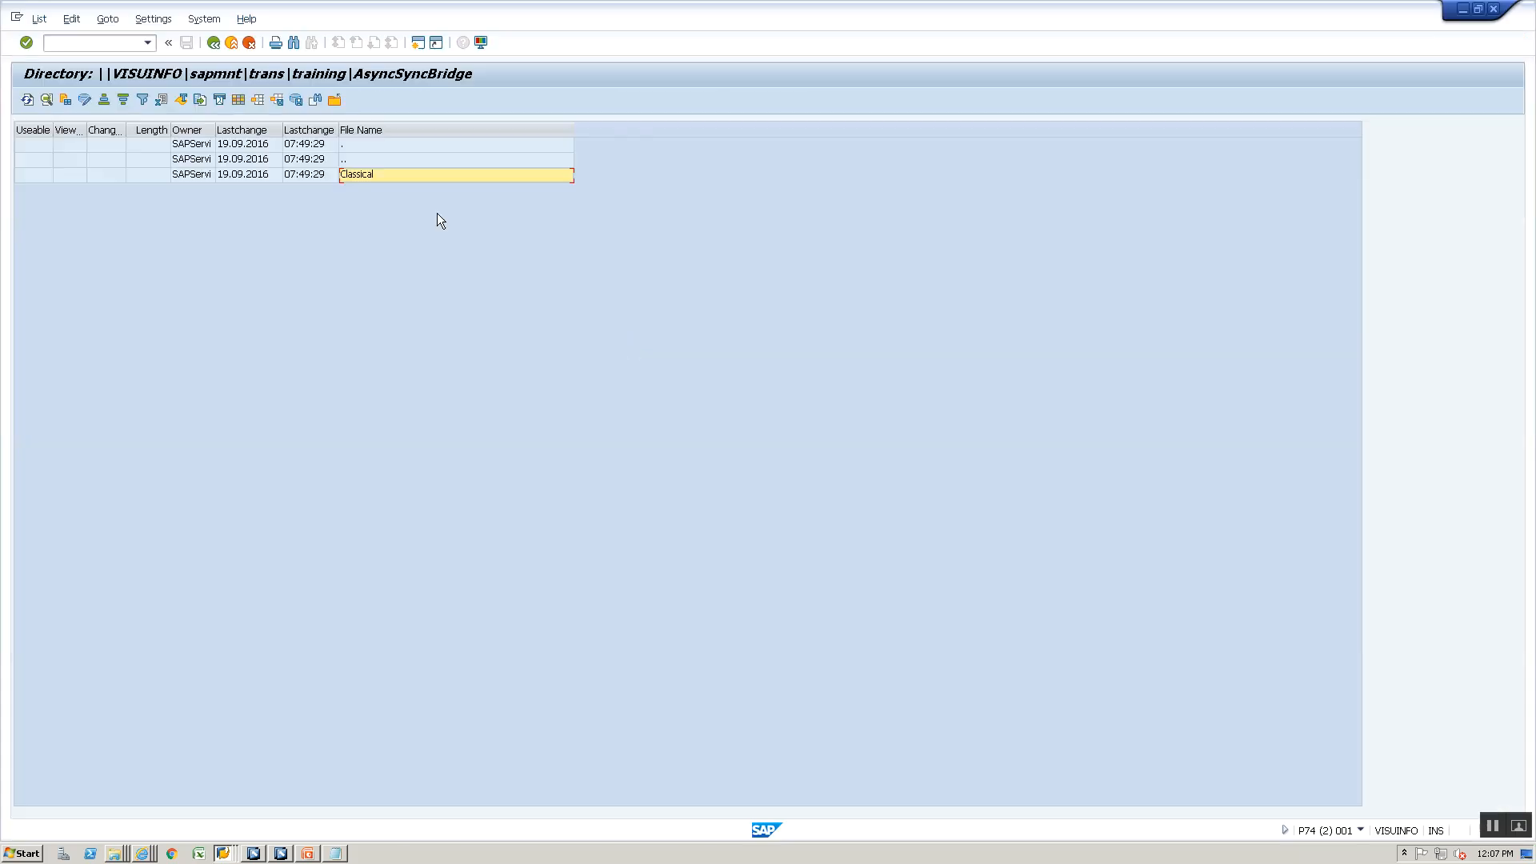
click(215, 43)
double_click(238, 646)
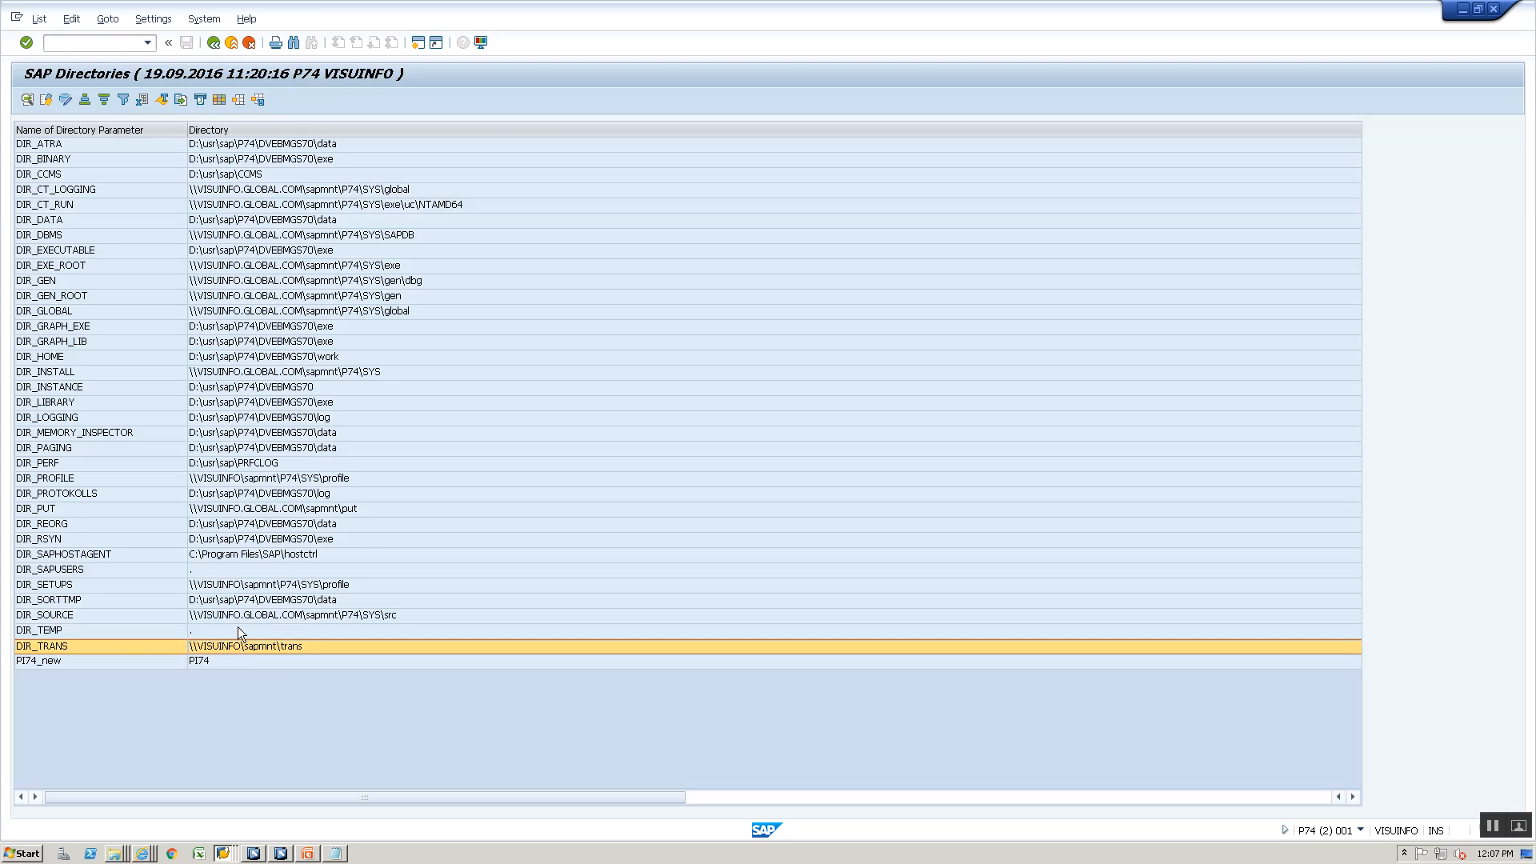
double_click(357, 417)
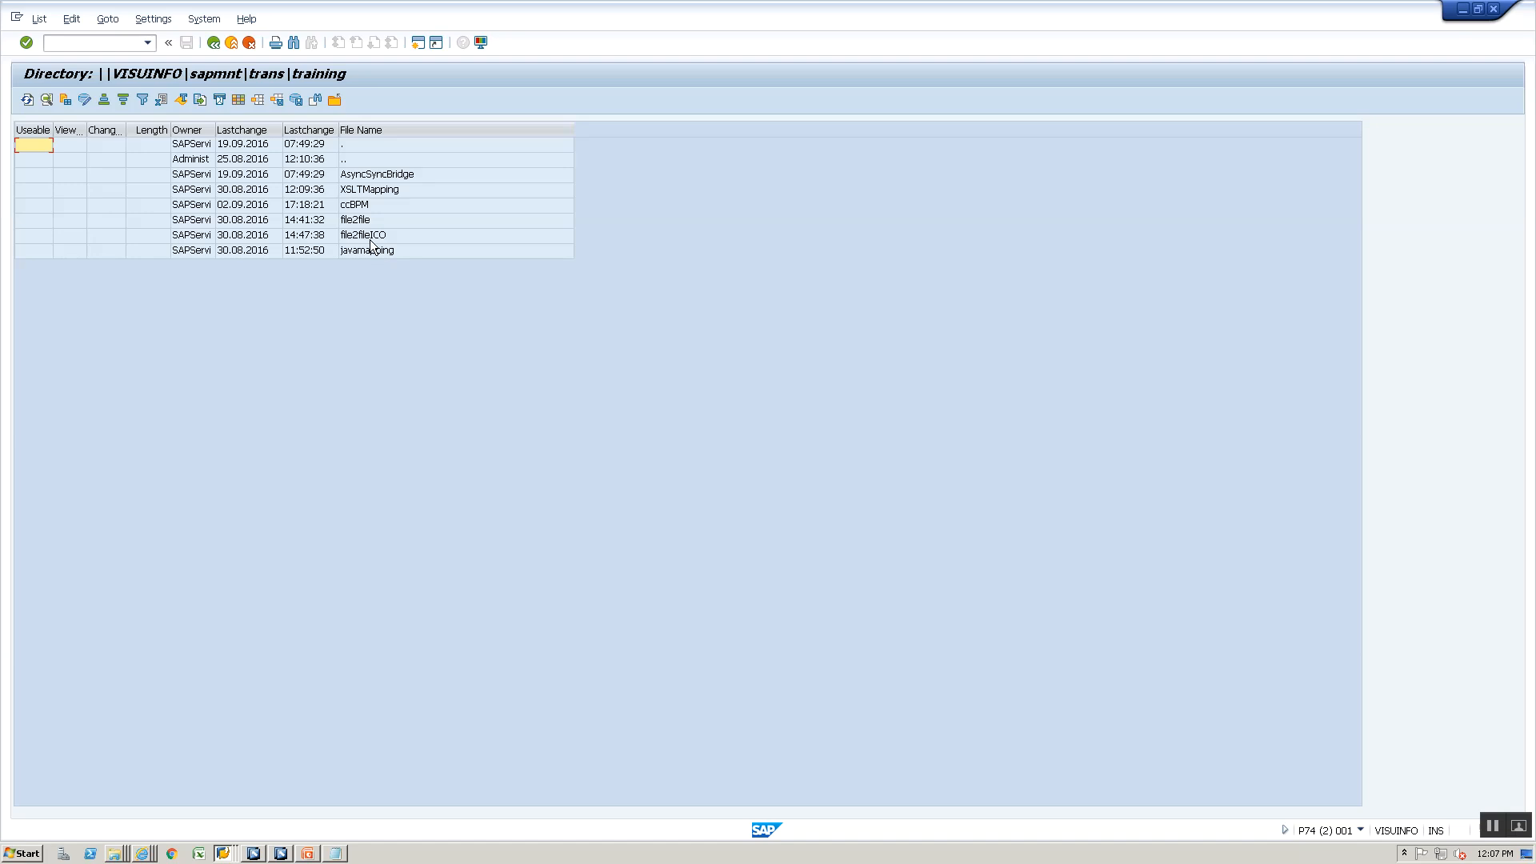
click(359, 180)
double_click(360, 182)
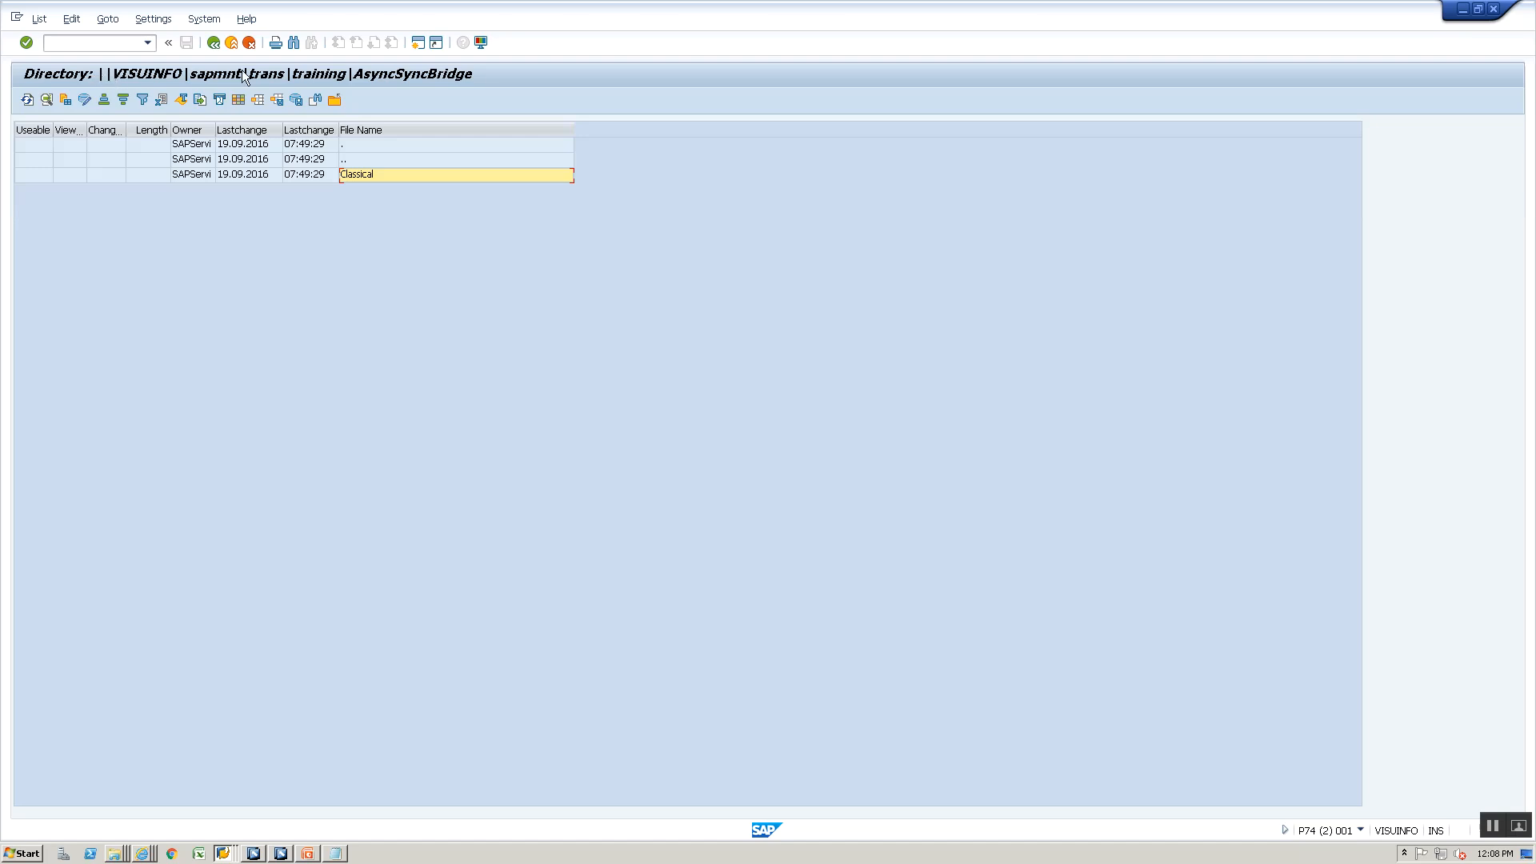
- Set the receiver channel's source directory to \\VISUINFO\sapmnt\trans\training\AsyncSyncBridge\ICO\, starting from the path kept in the cg3z.txt notes
click(337, 853)
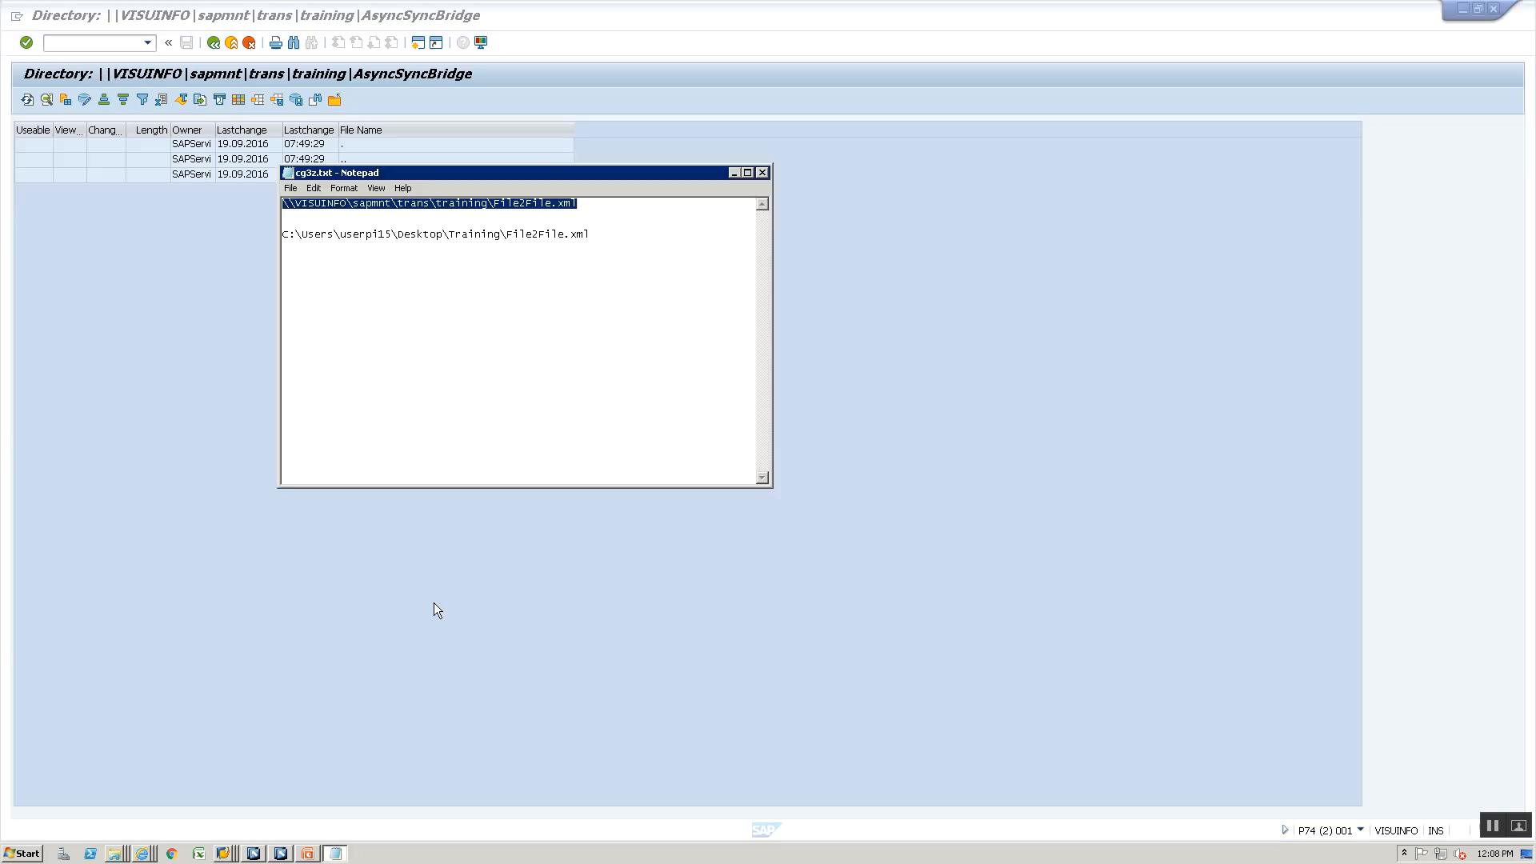
key(alt+Tab)
key(alt+Tab)
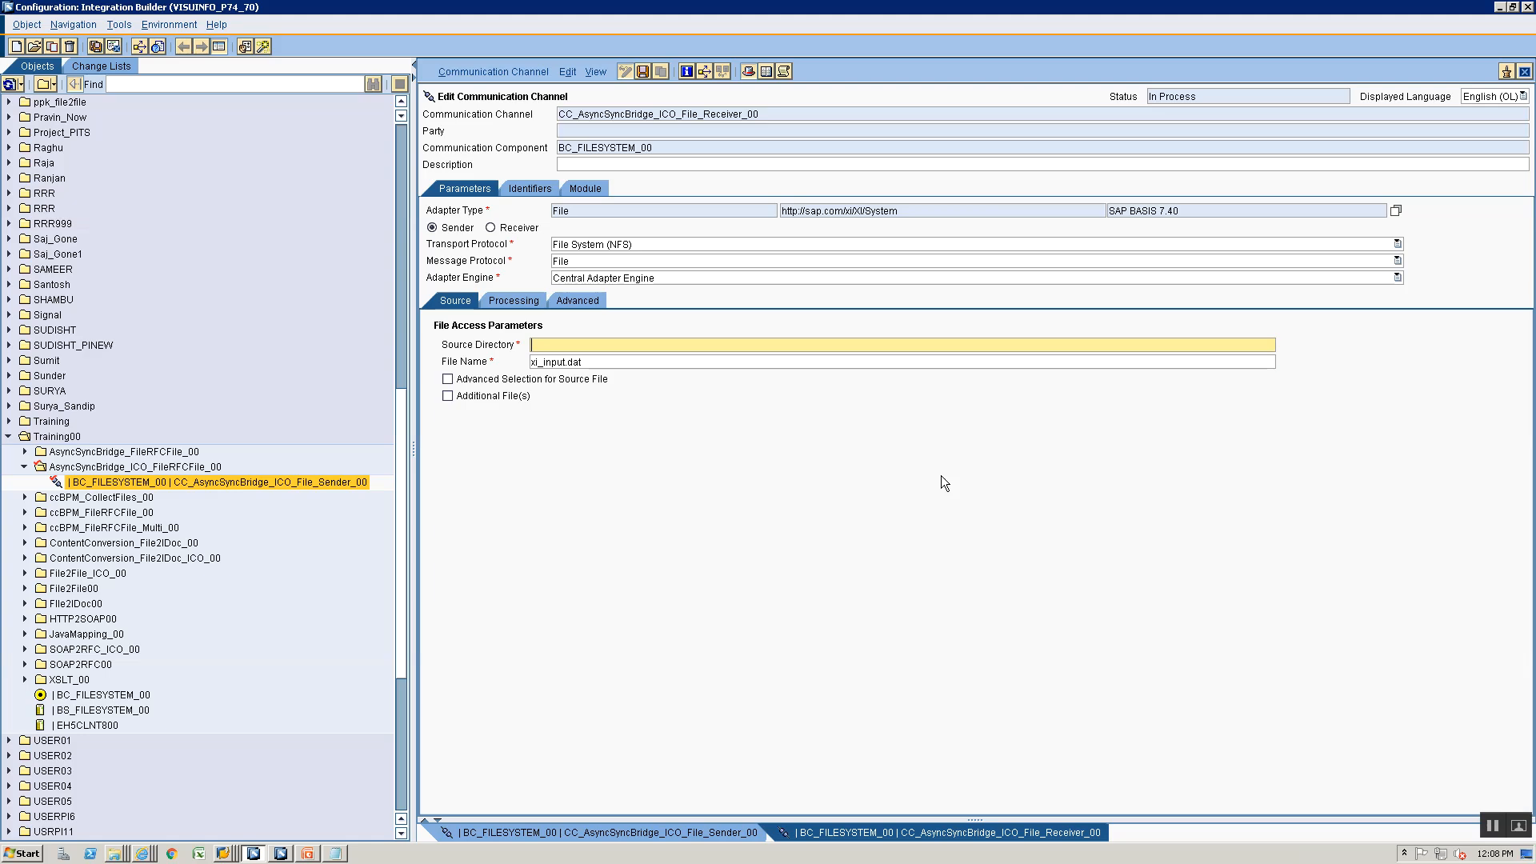
text(\\VISUINFO\sapmnt\trans\training\File2File.xml)
key(alt+Tab)
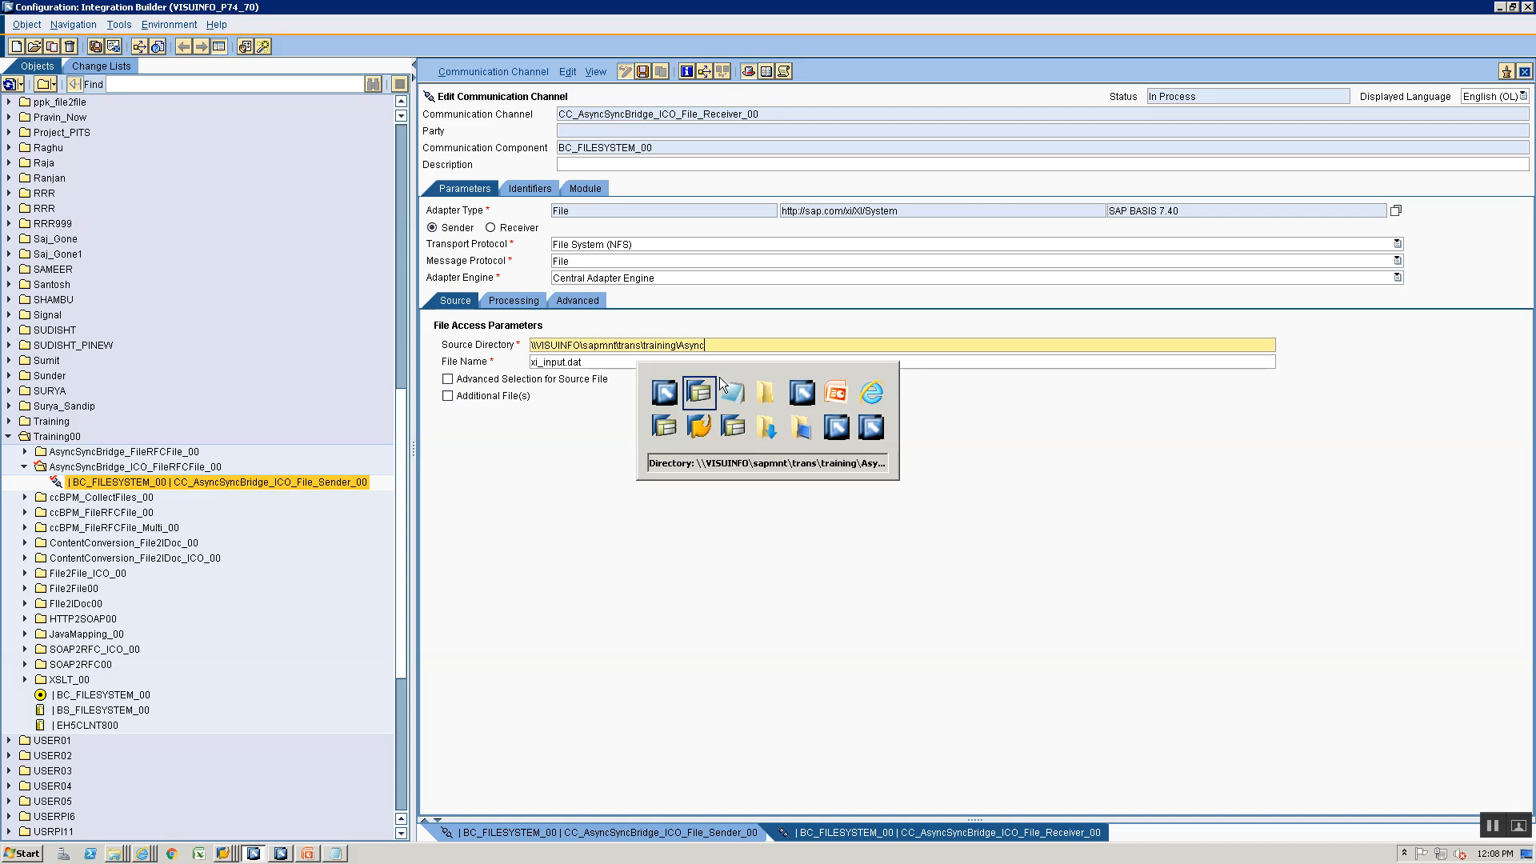
key(alt+Tab)
text(cSync)
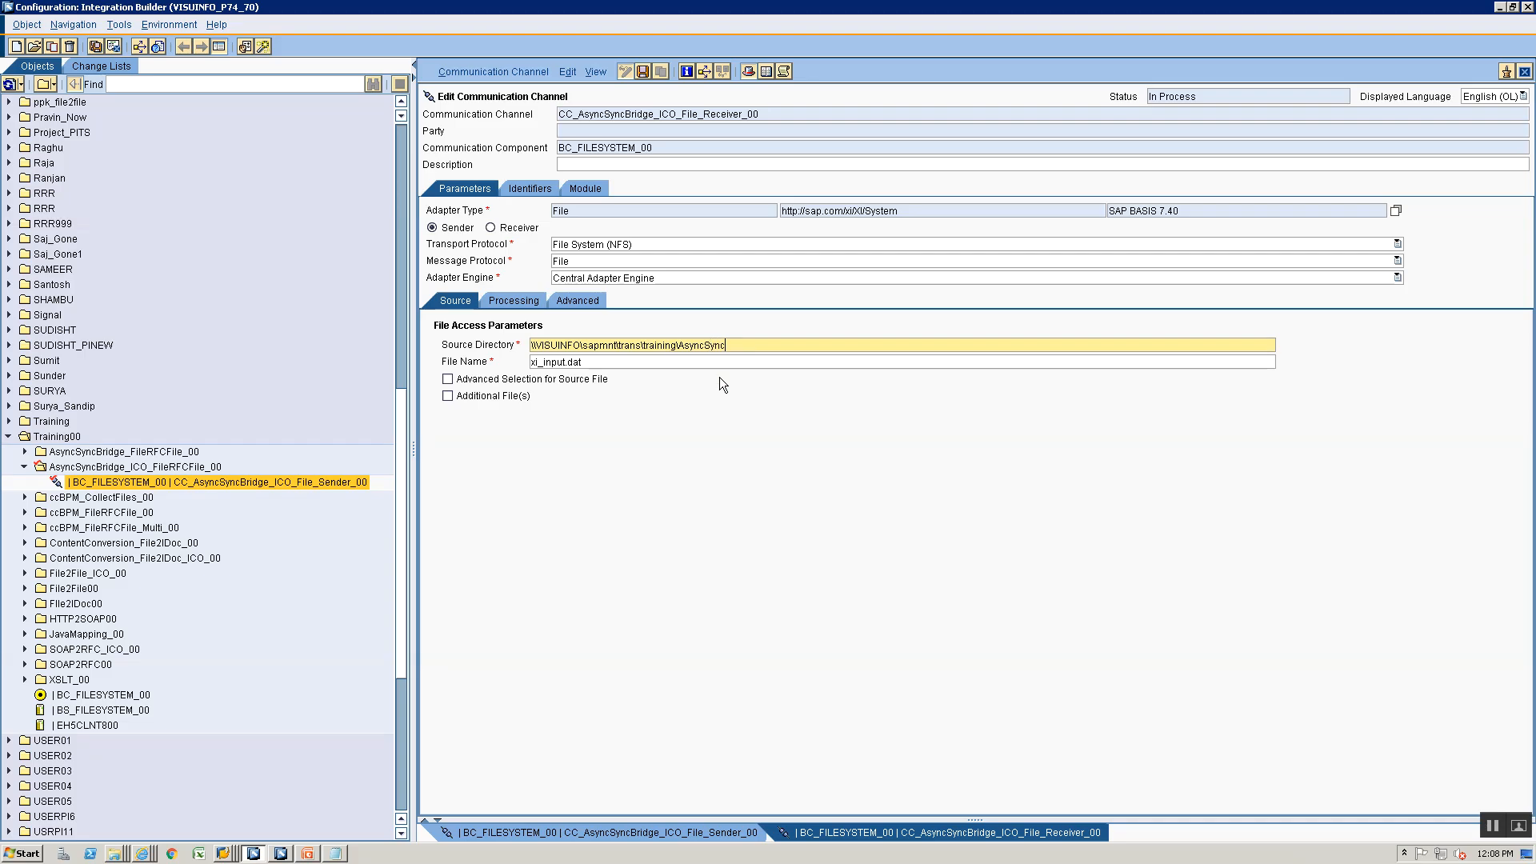
text(Bridge)
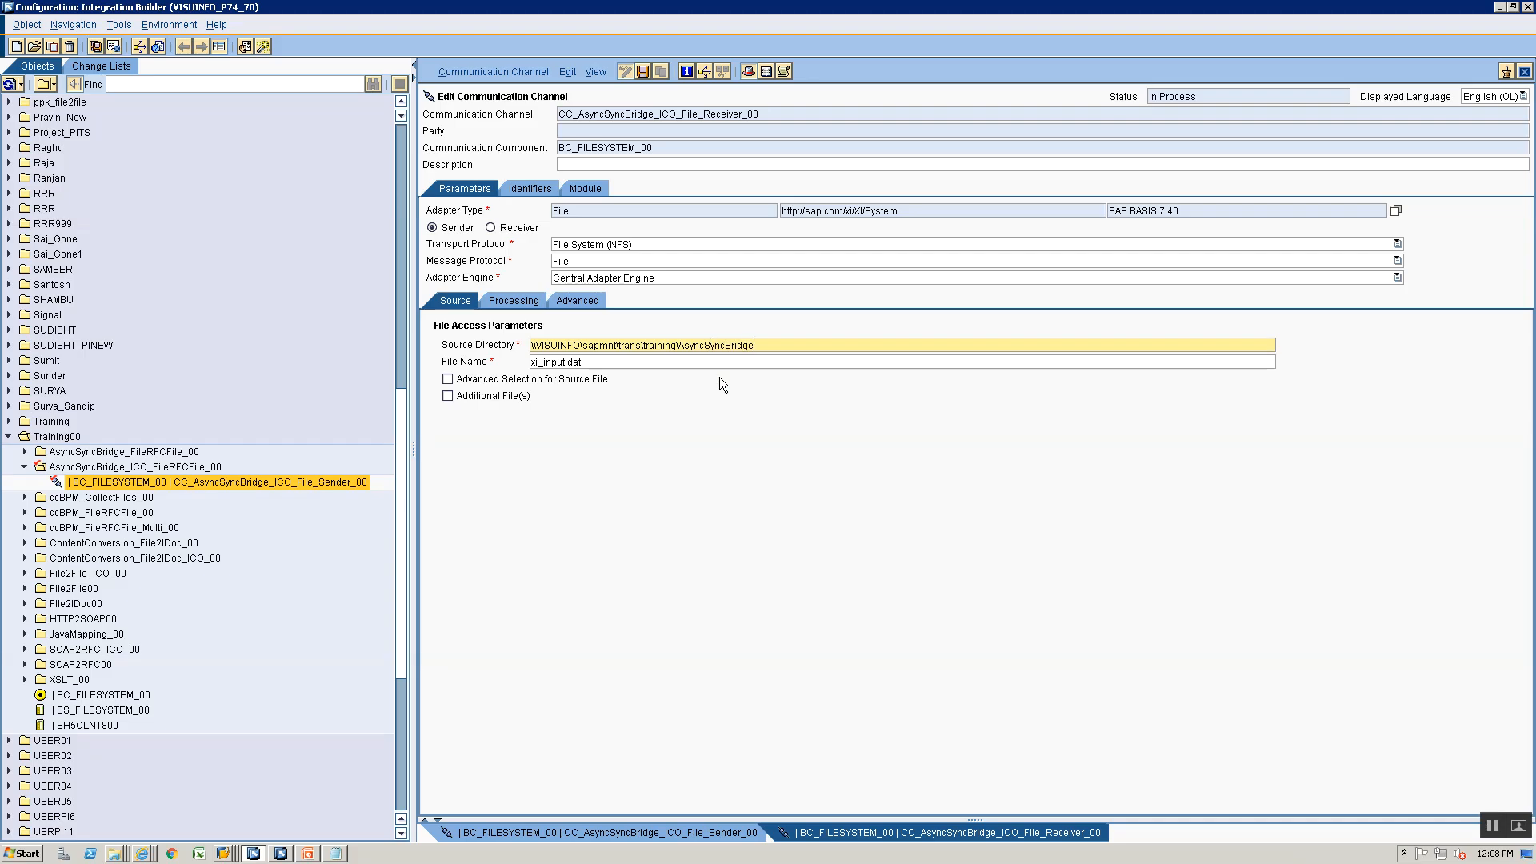
text(\ICO\)
- Replace the source file name with AsyncSyncBridge_ICO_Resp_.xml, reusing the AsyncSyncBridge part of the directory path
key(Tab)
key(ctrl+a)
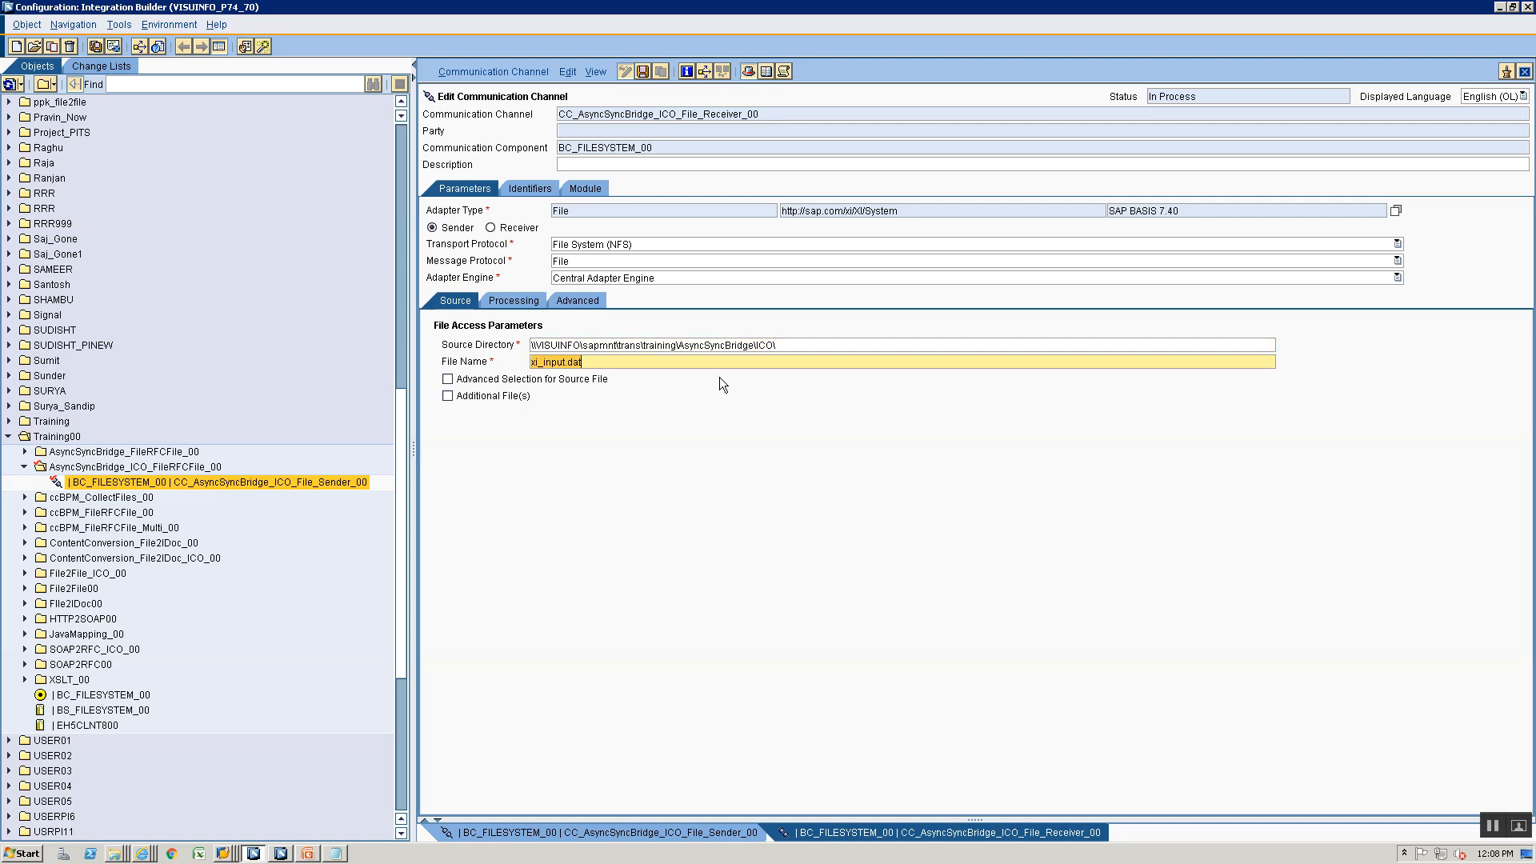
key(Delete)
drag(677, 345, 757, 345)
key(ctrl+c)
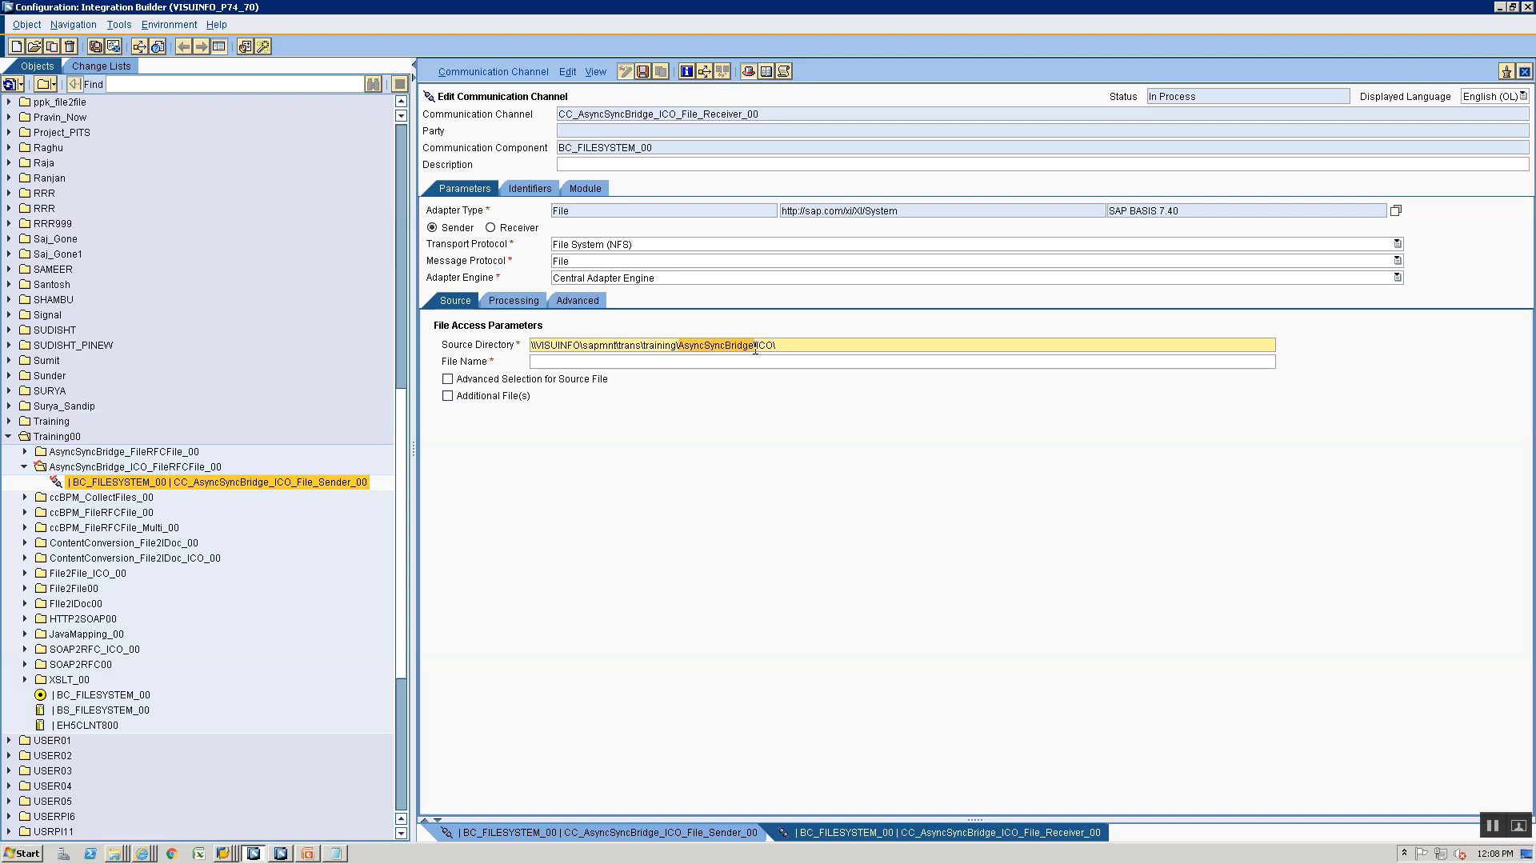
click(708, 362)
key(ctrl+v)
text(_ICO)
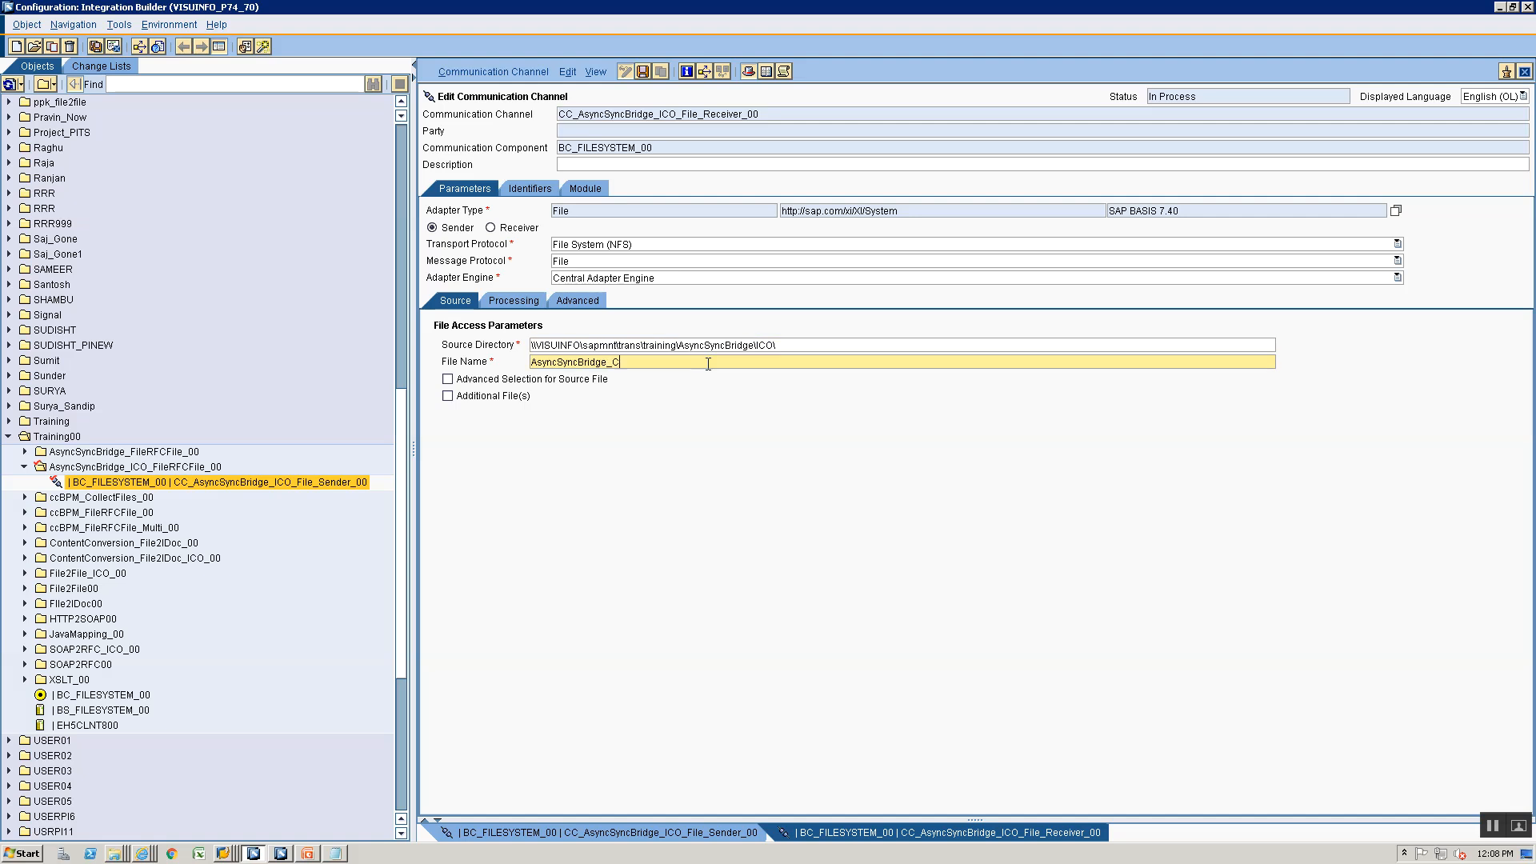
text(_Resp_.xml)
- Switch the channel direction to Receiver and set the target directory to the copied path \\VISUINFO\sapmnt\trans\training\AsyncSyncBridge\ICO\
click(578, 302)
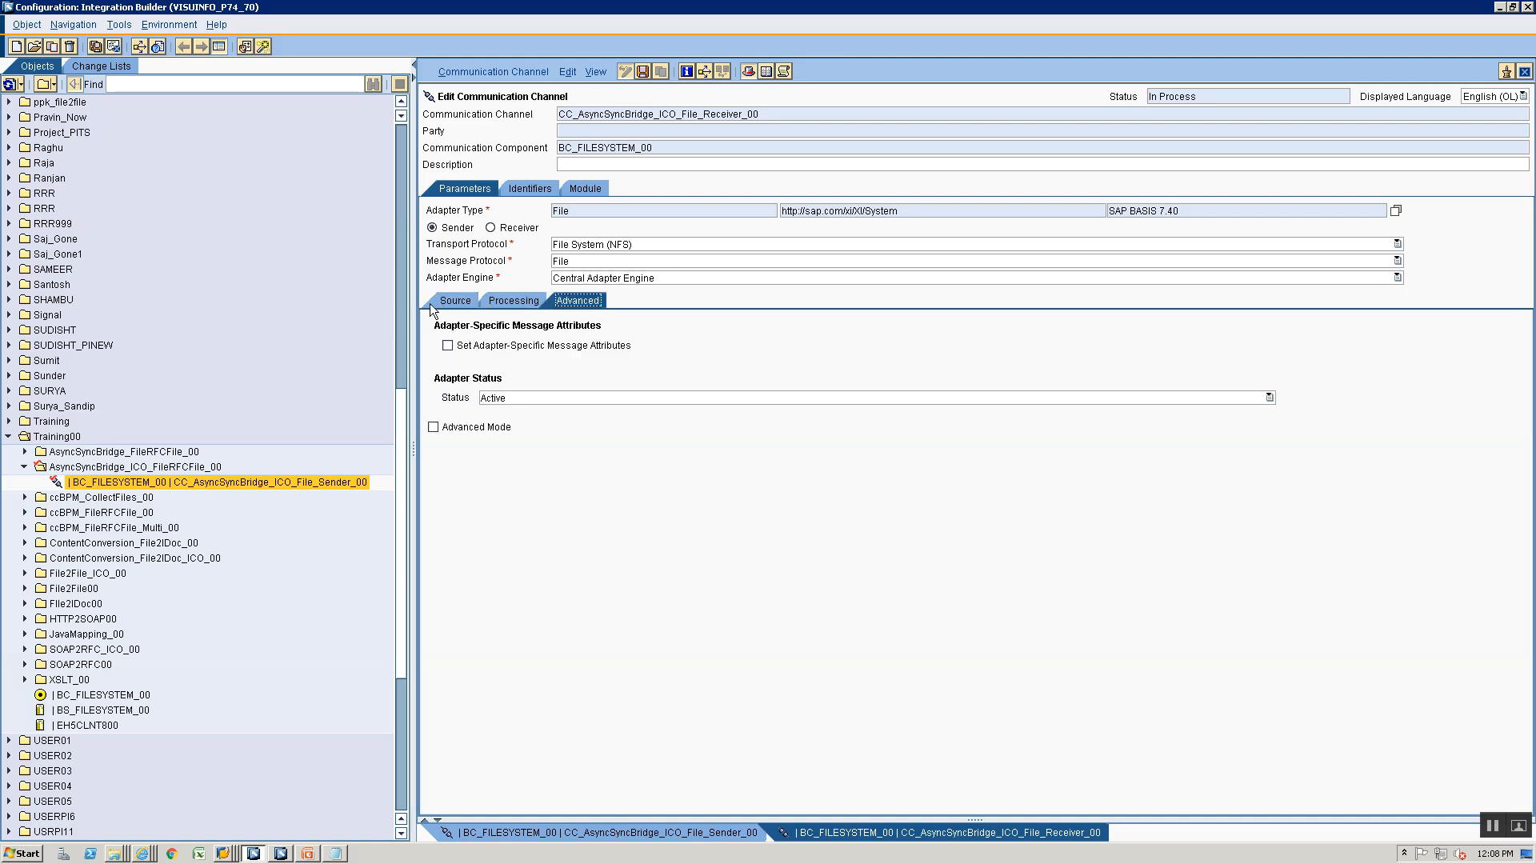
click(472, 301)
triple_click(781, 345)
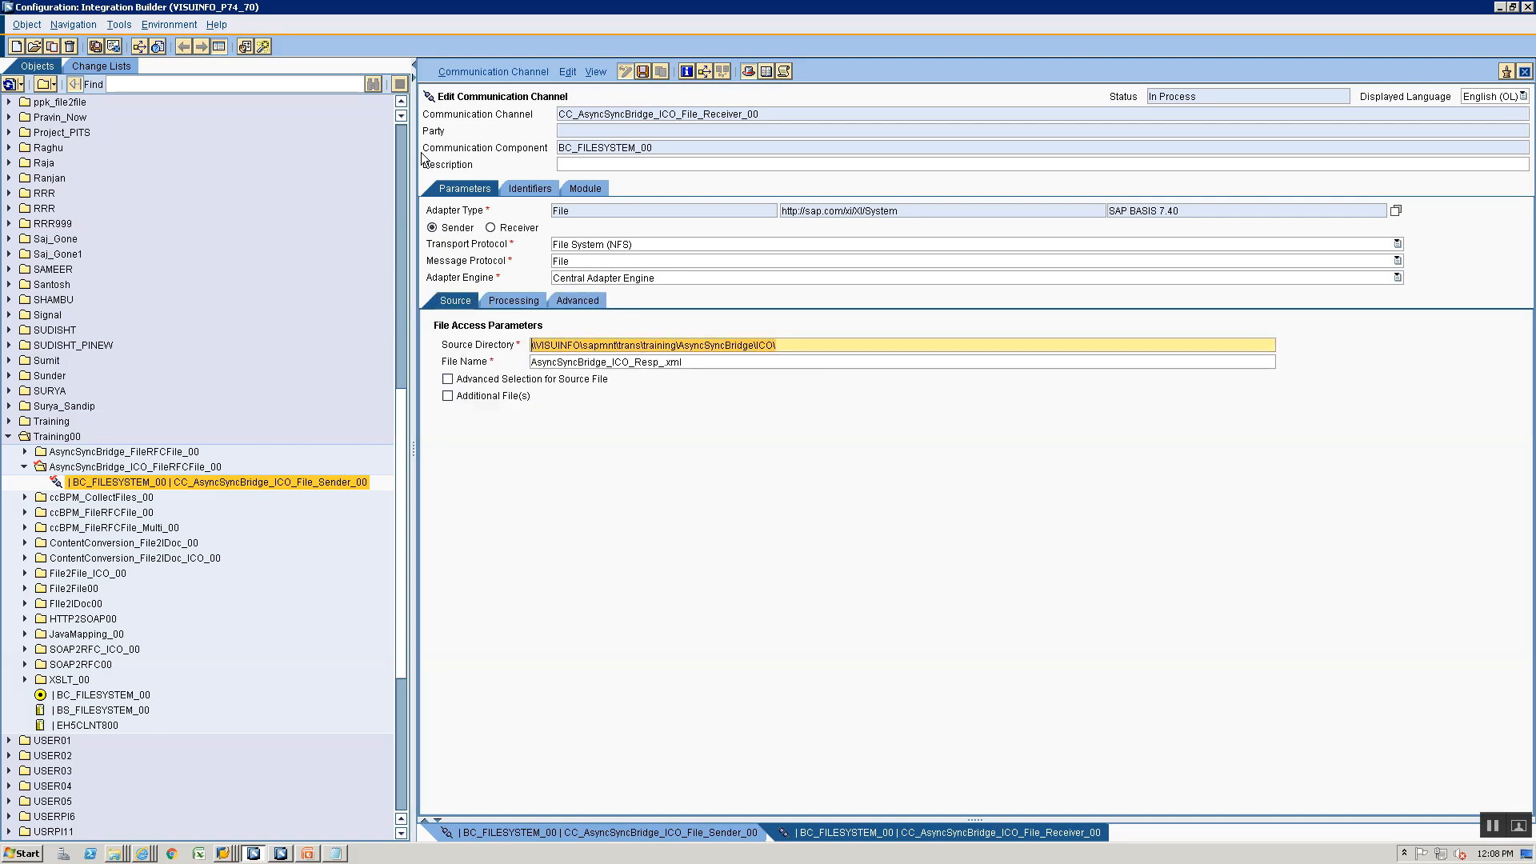
click(493, 231)
click(494, 229)
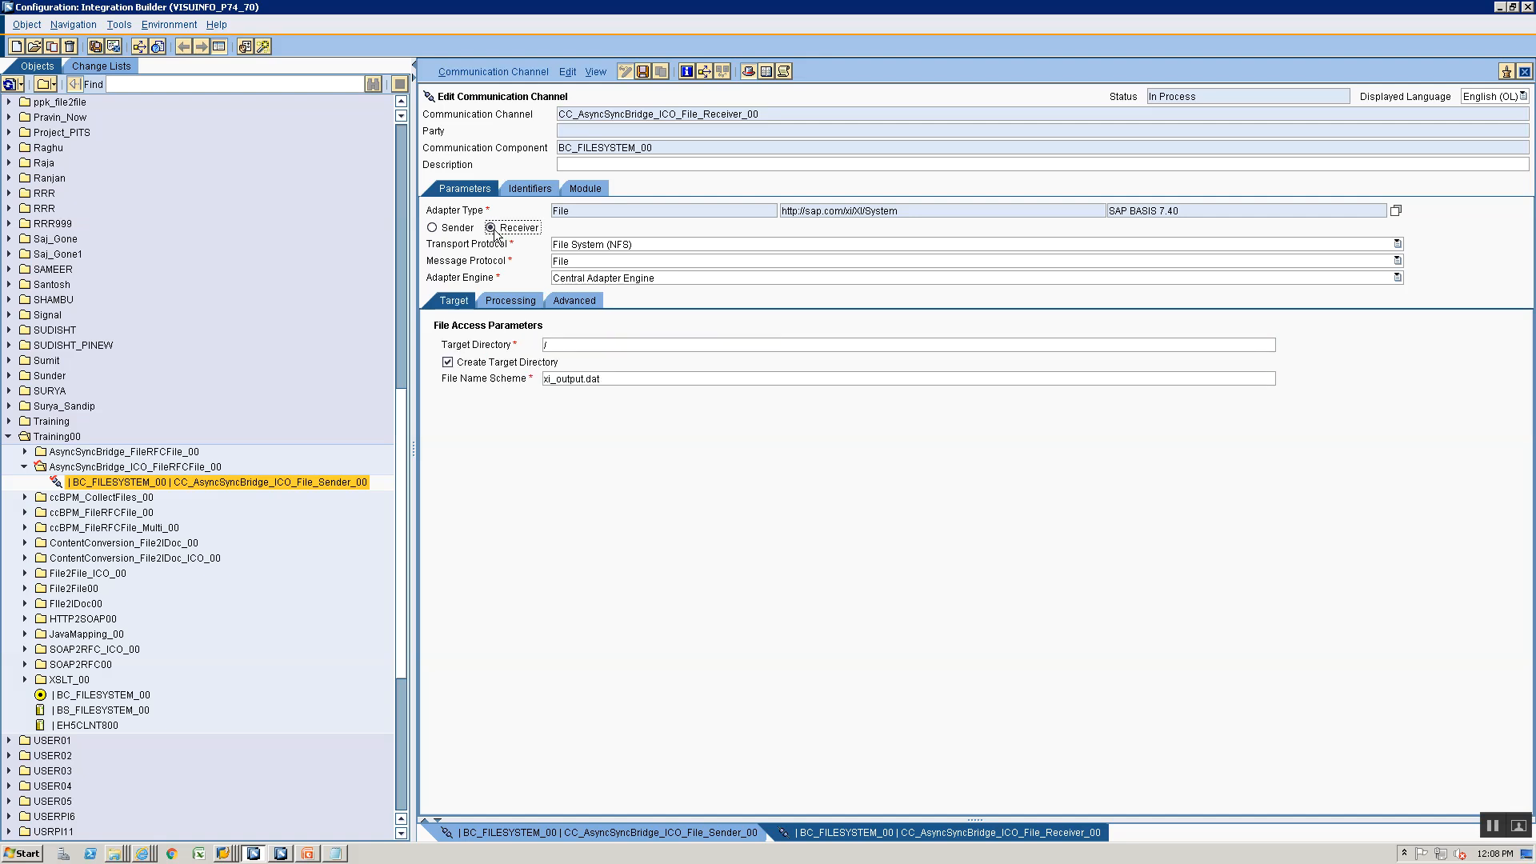
click(578, 344)
key(ctrl+v)
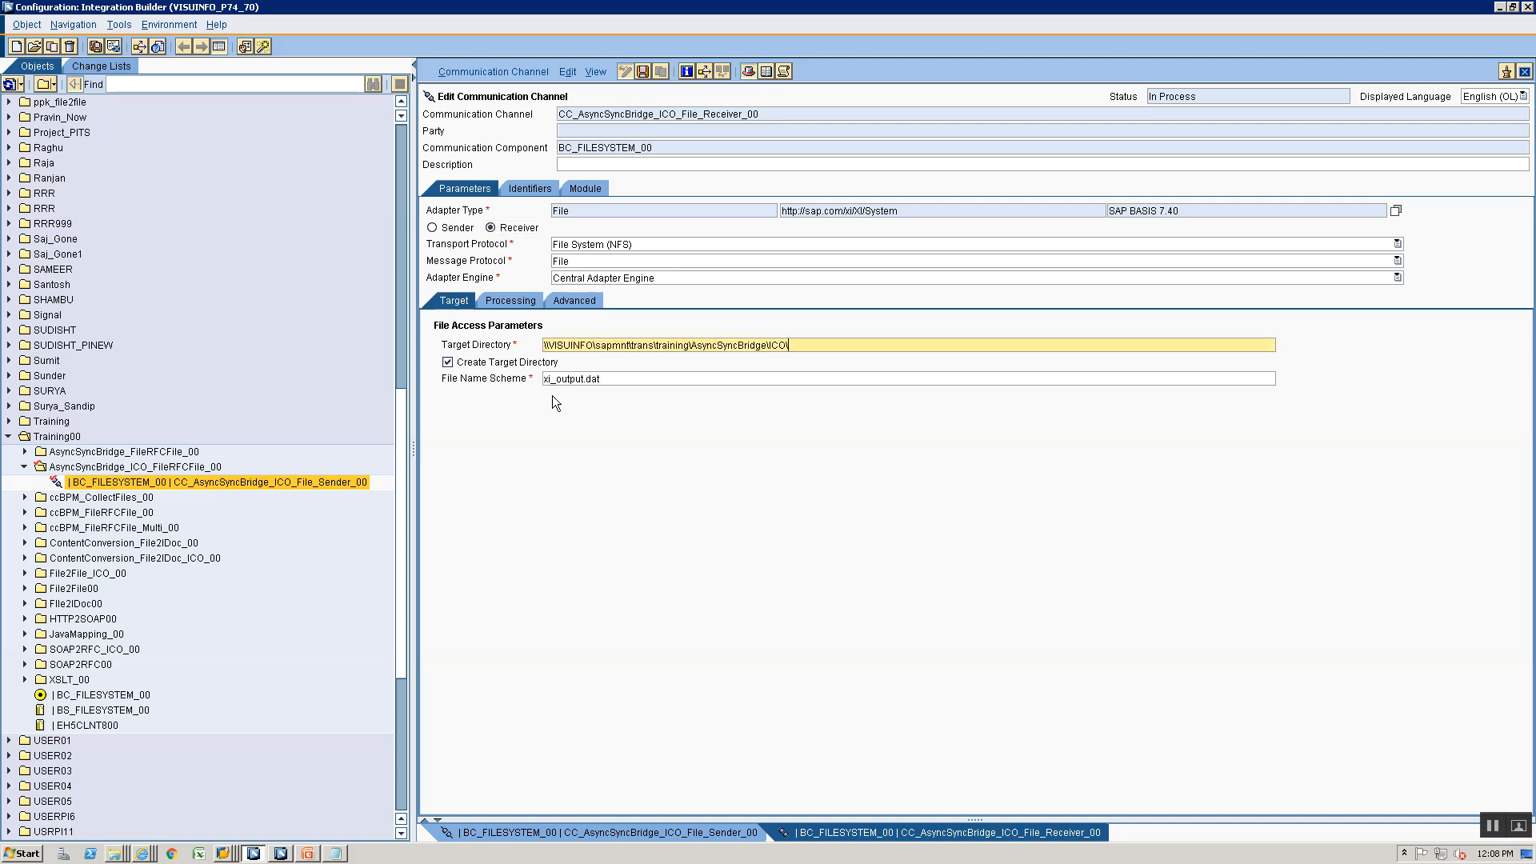
- Set the file name scheme of the receiver channel to AsyncSyncBridge_ICO_FileResp_.xml
click(621, 383)
text(Aynch)
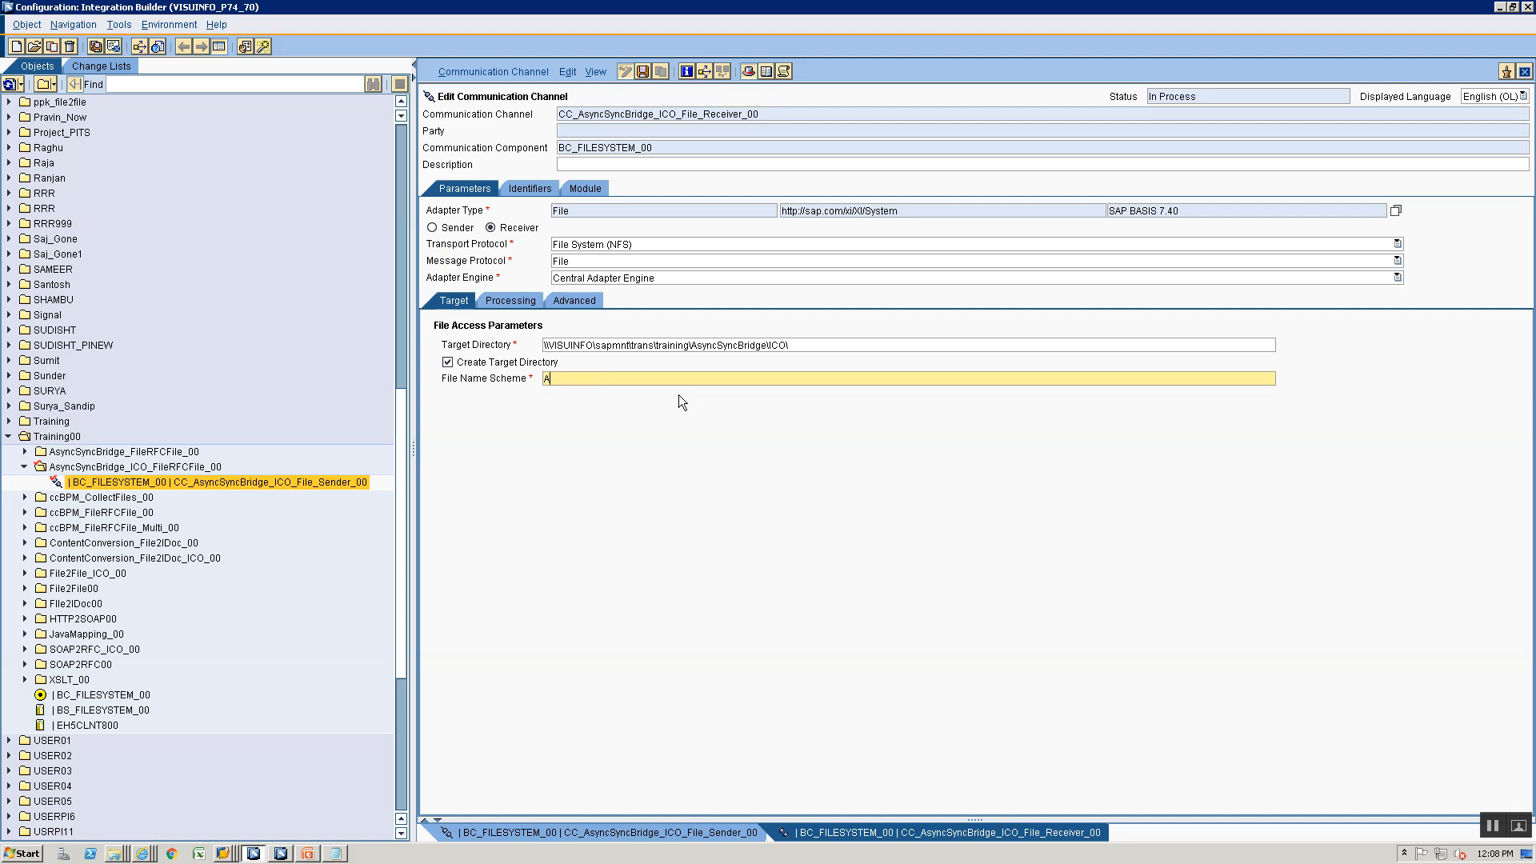
key(BackSpace)
key(BackSpace)
key(BackSpace)
key(BackSpace)
text(syncSyncBridge_ICO_FileResp_xm)
- Set the file construction mode to Add Time Stamp and save the file receiver channel
click(512, 300)
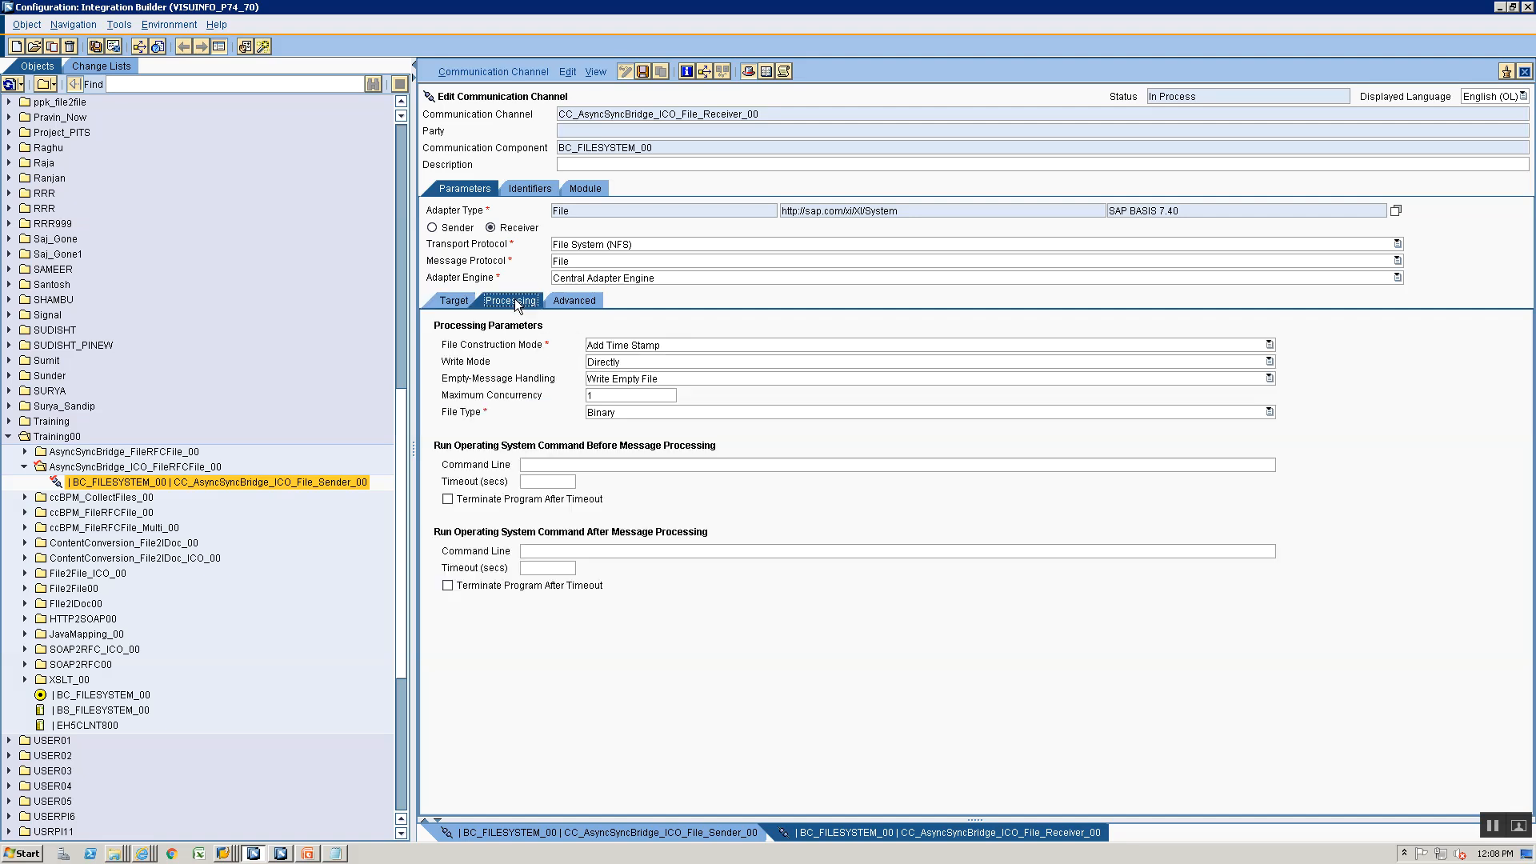
click(575, 300)
click(454, 300)
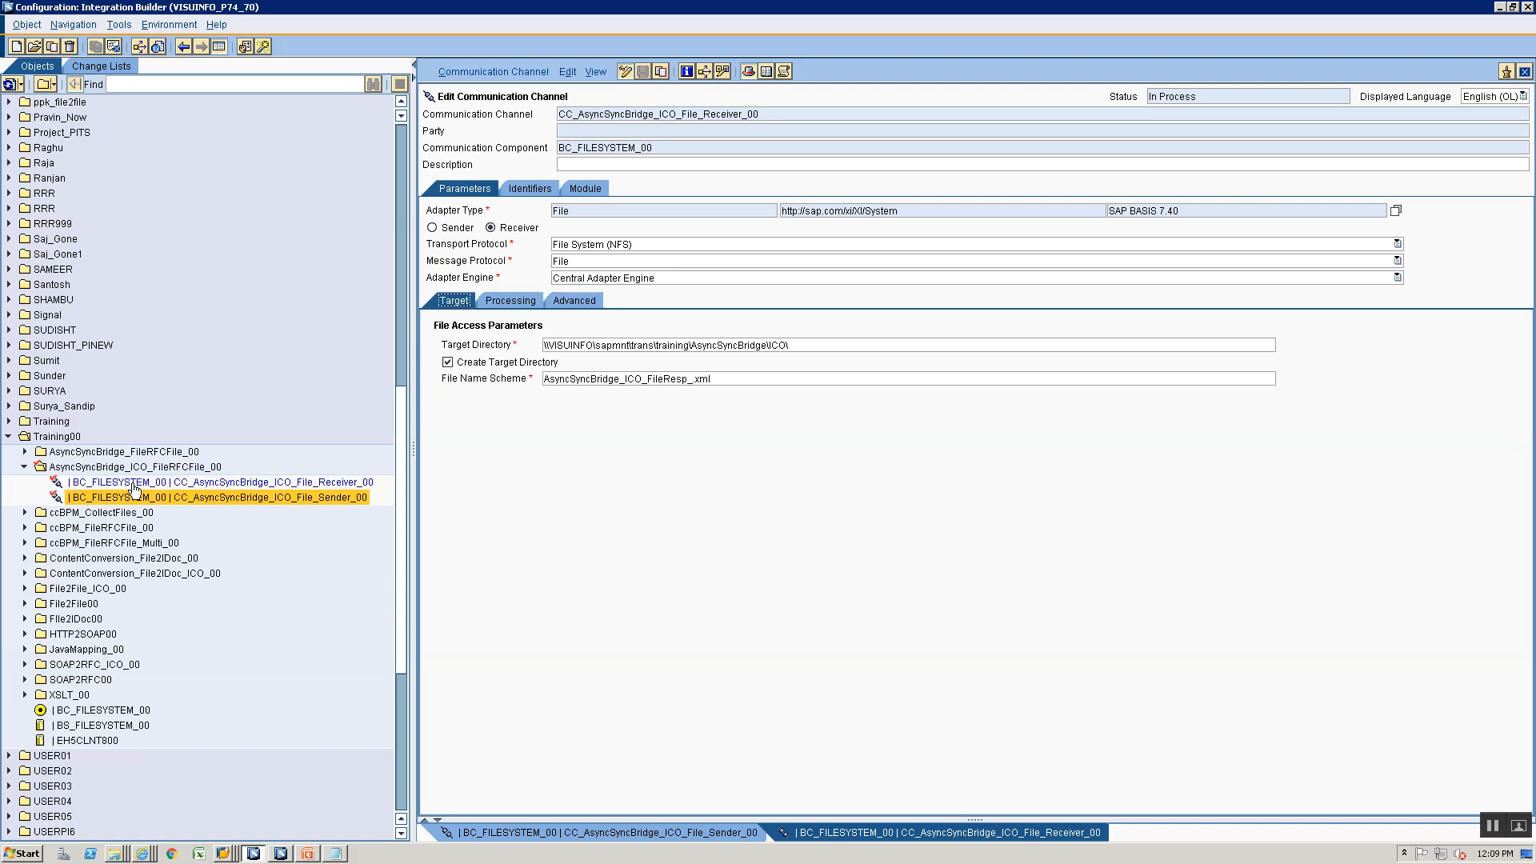
- Expand the AsyncSyncBridge_FileRFCFile_00 folder and select the existing RFC receiver channel of EH5CLNT800
click(218, 483)
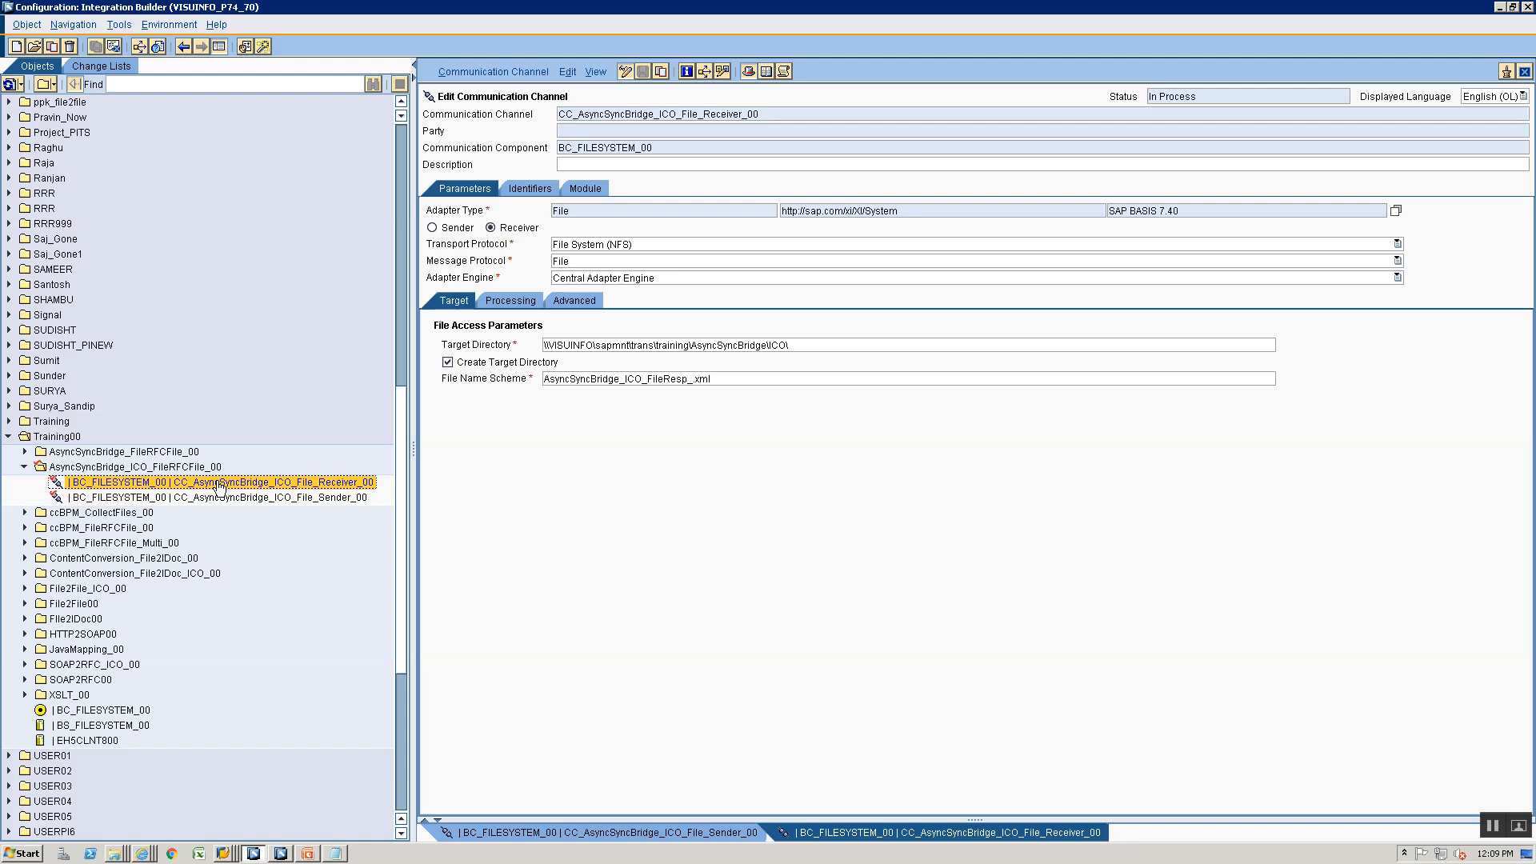
click(214, 498)
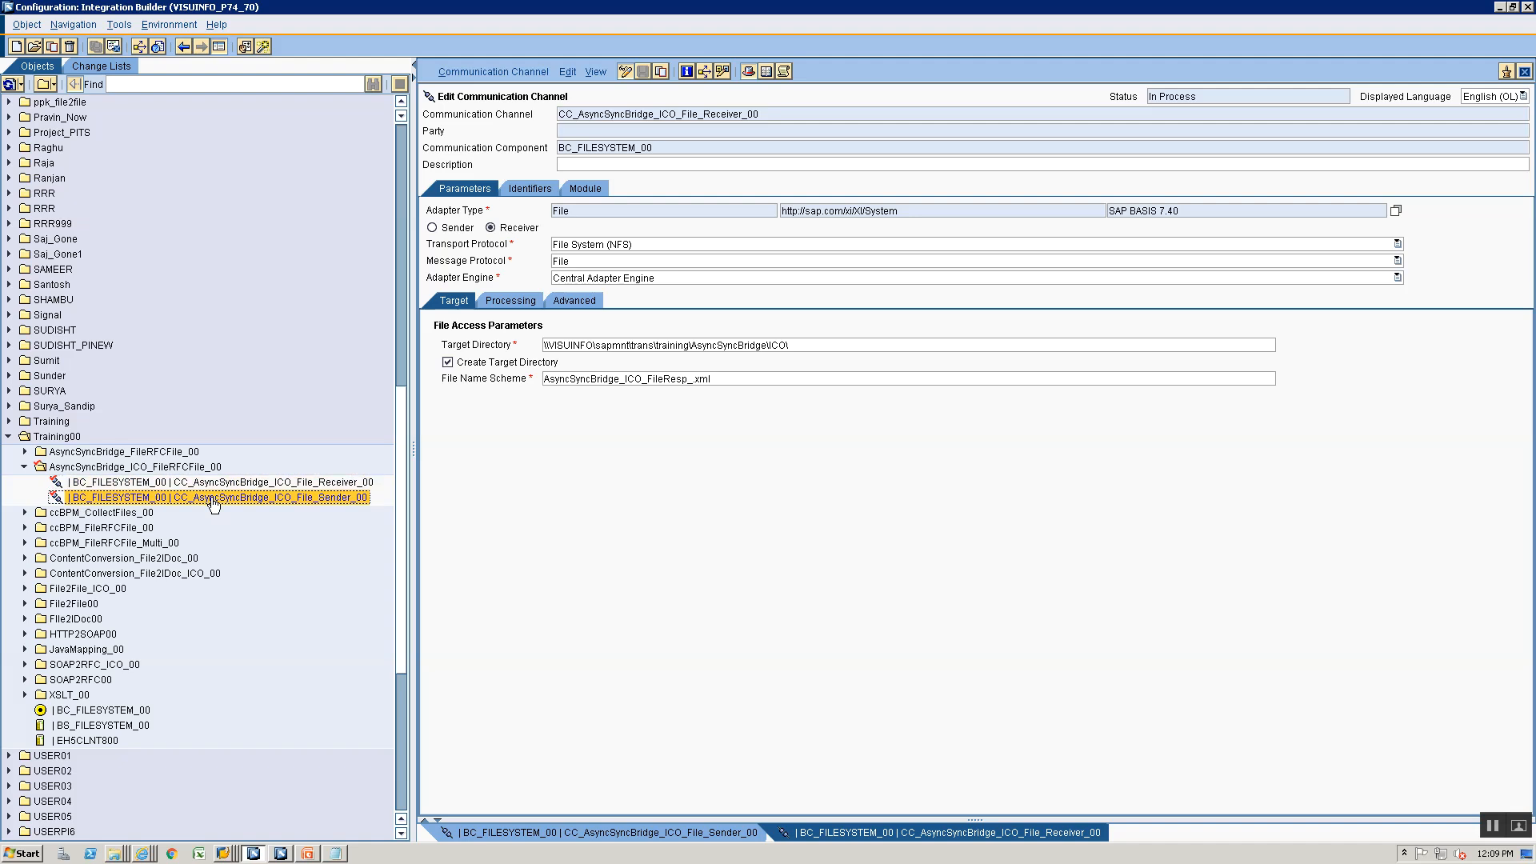
click(24, 451)
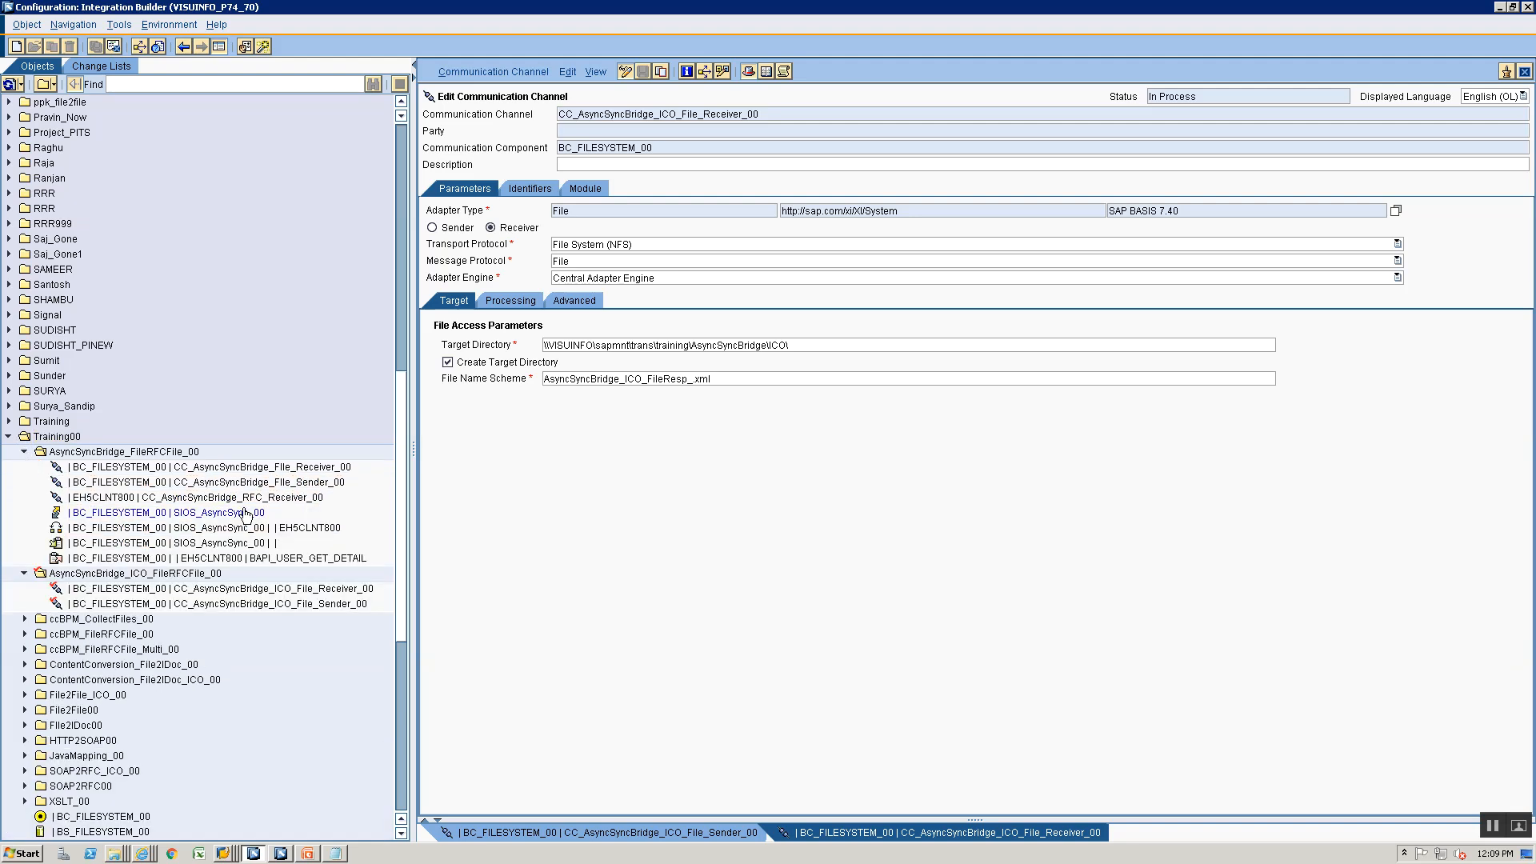
click(246, 499)
- Switch to the PowerPoint presentation and review the second slide, ICO, in slide show view
key(alt+Tab)
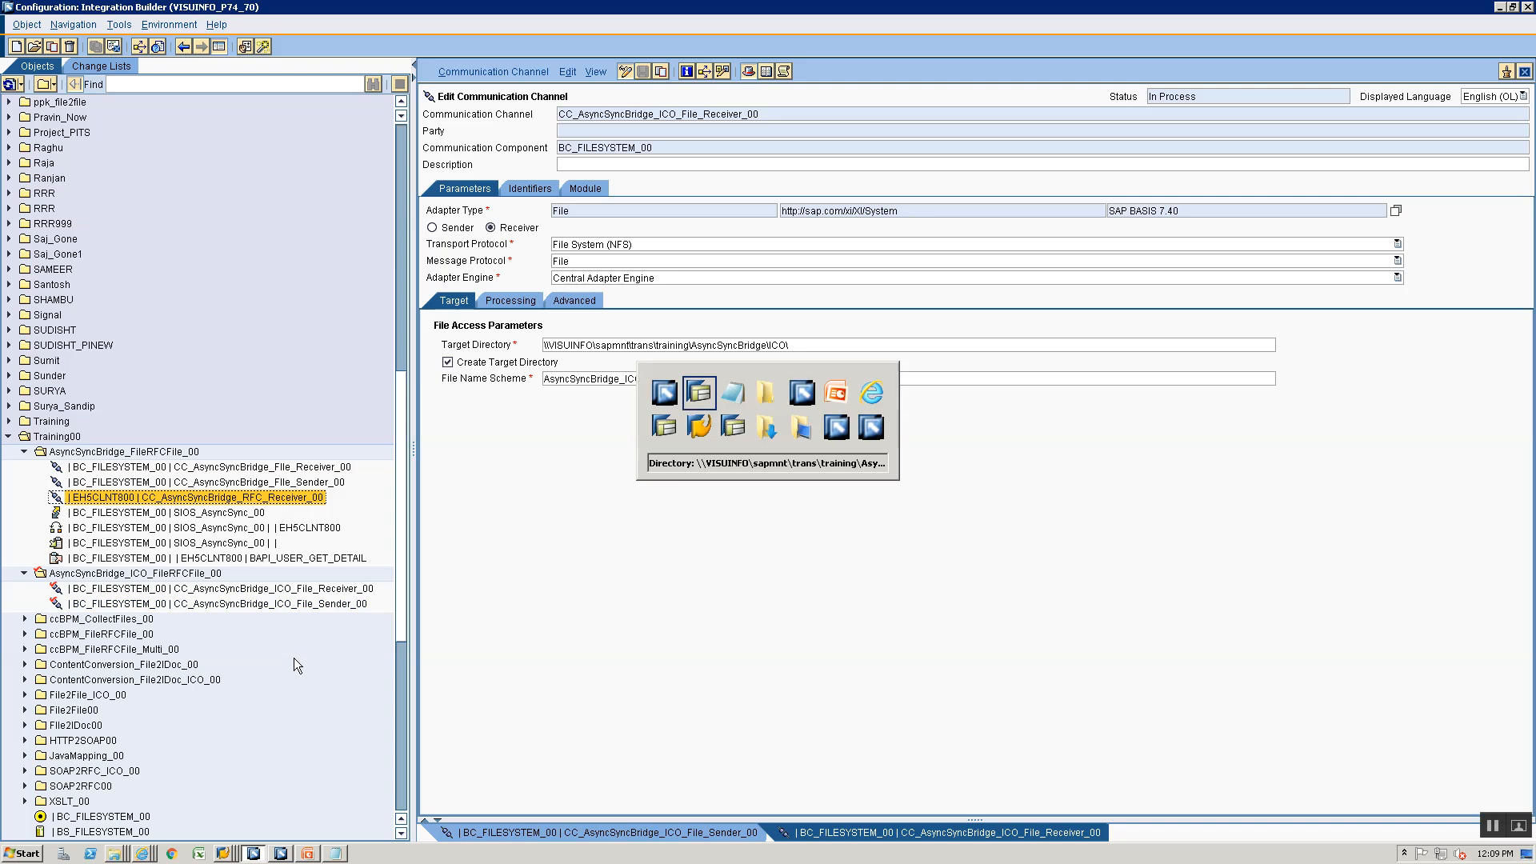
key(alt+Tab)
key(alt+Tab)
key(alt+Tab)
key(alt+Tab)
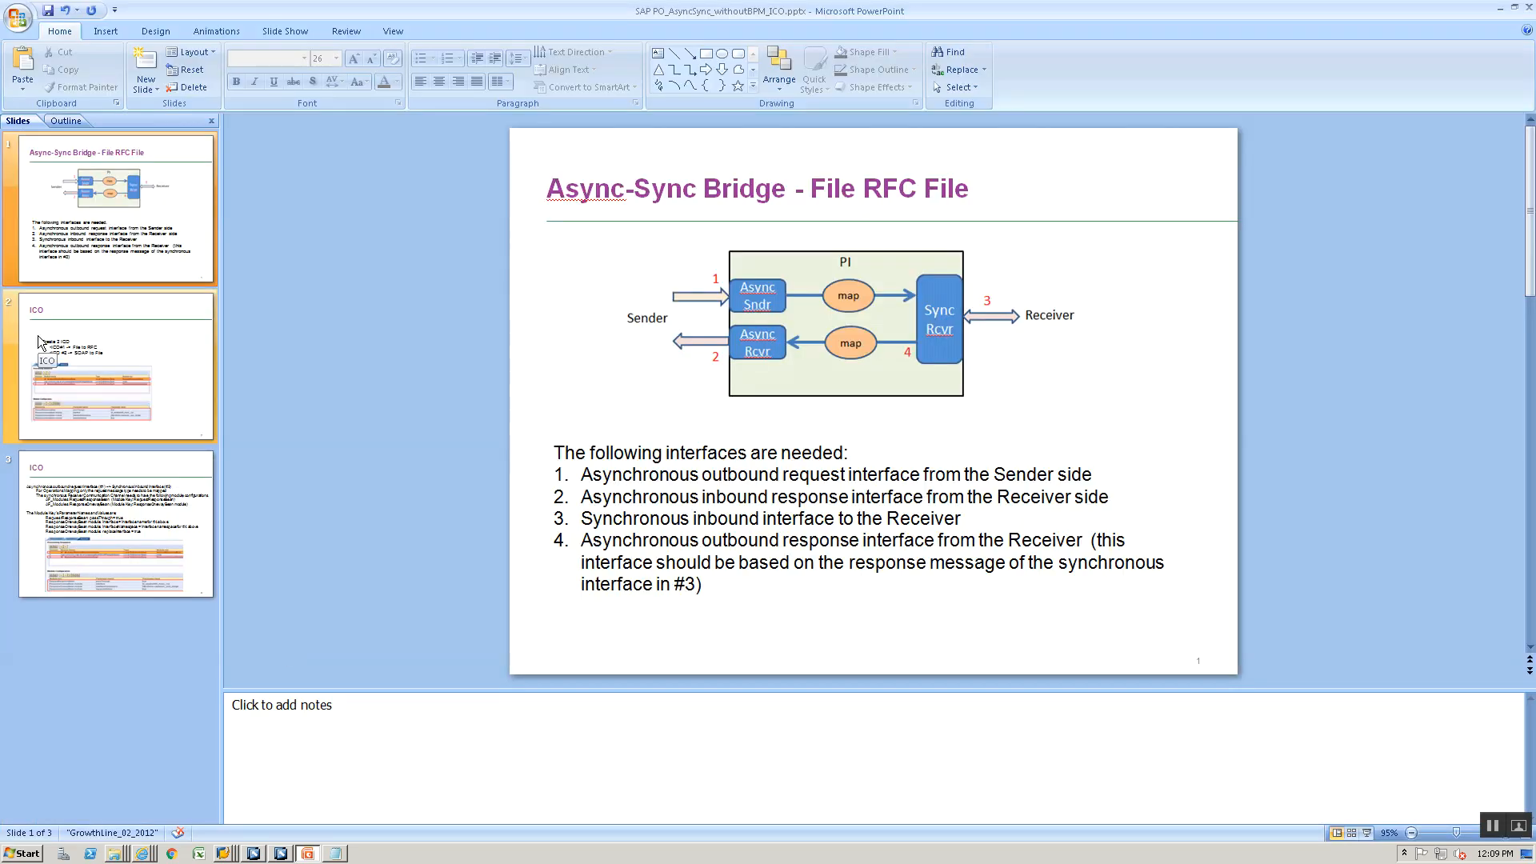
click(38, 342)
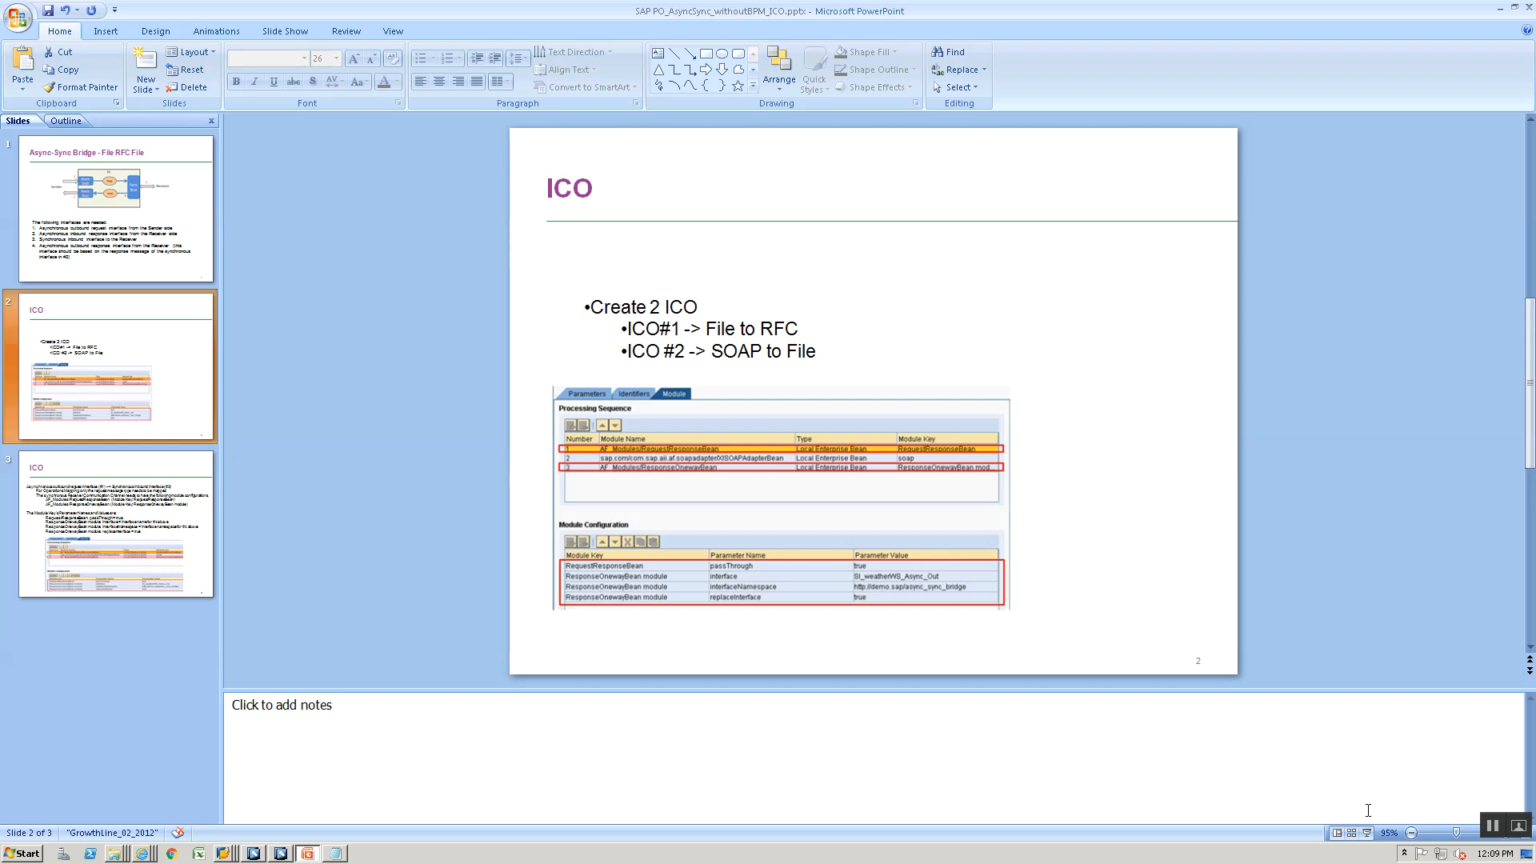
click(1366, 832)
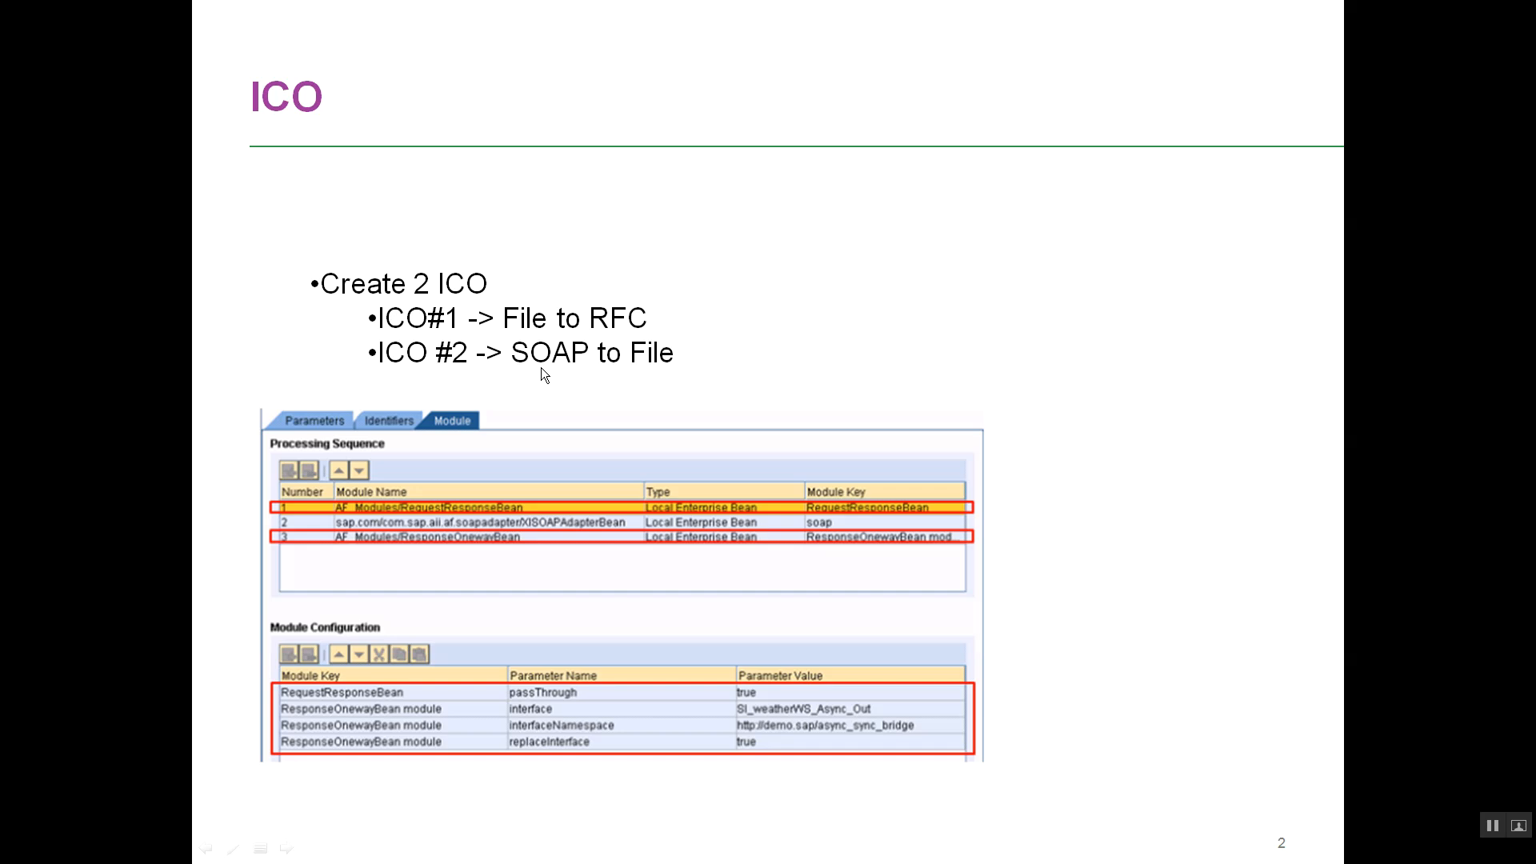
key(Escape)
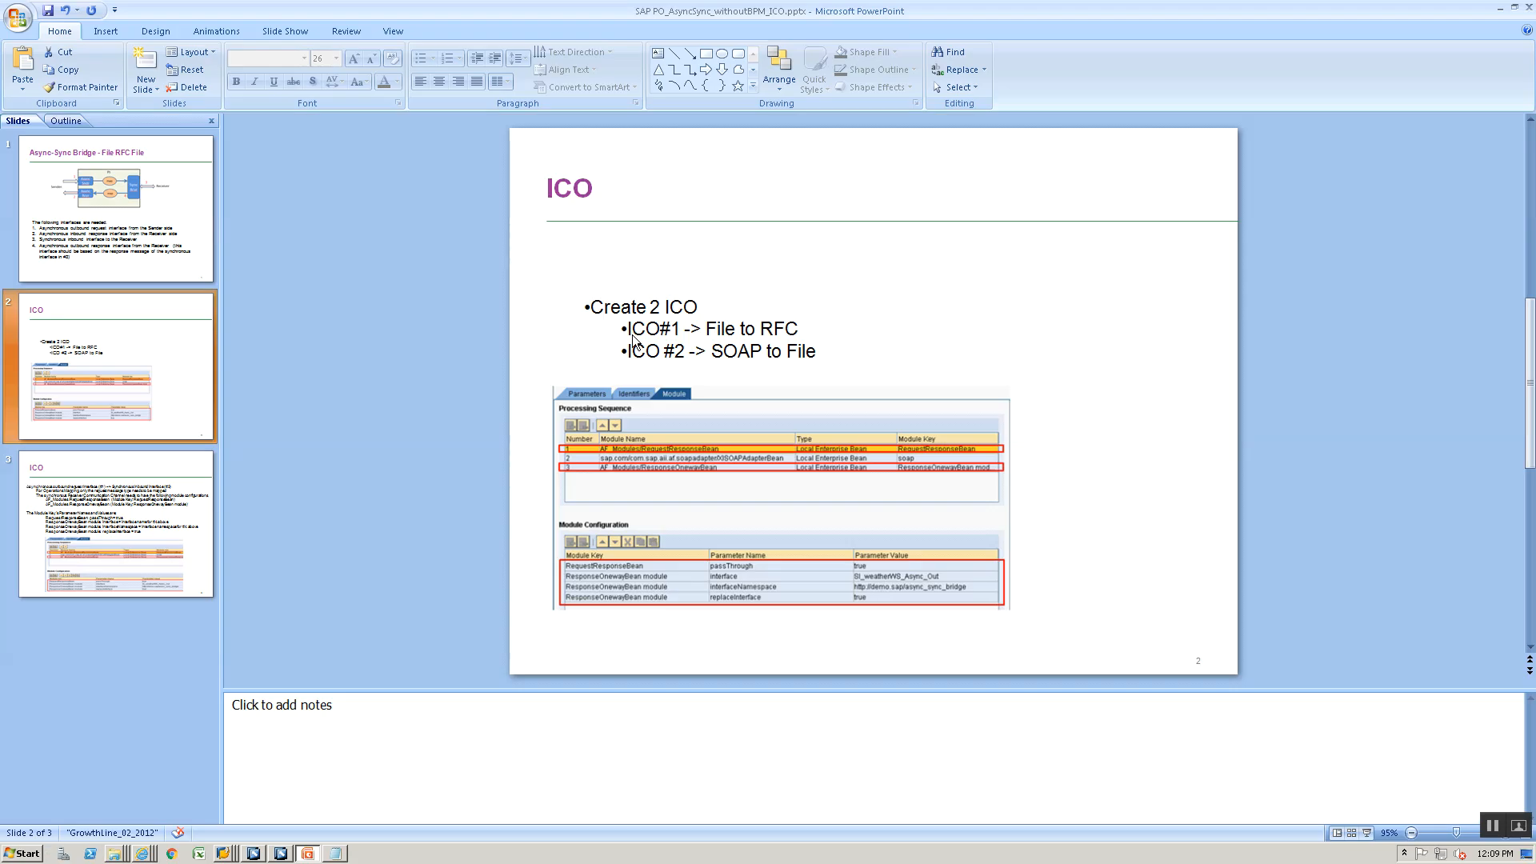
- Change the ICO #2 bullet on the slide to "RFC to File" and present the slide again
double_click(715, 353)
text(FILE)
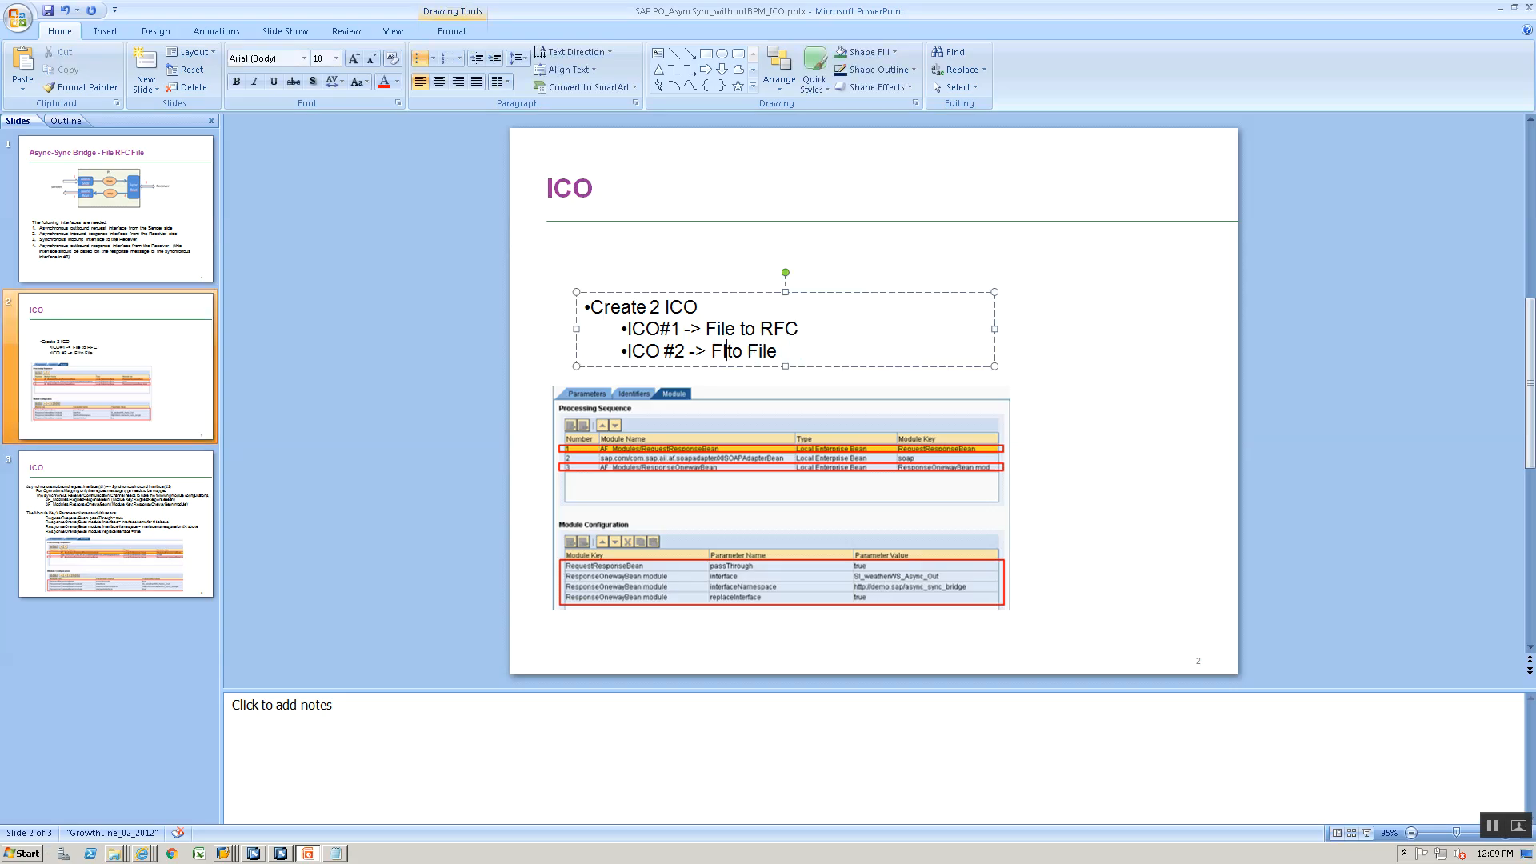
key(BackSpace)
key(BackSpace)
key(BackSpace)
key(BackSpace)
key(BackSpace)
text(RFC)
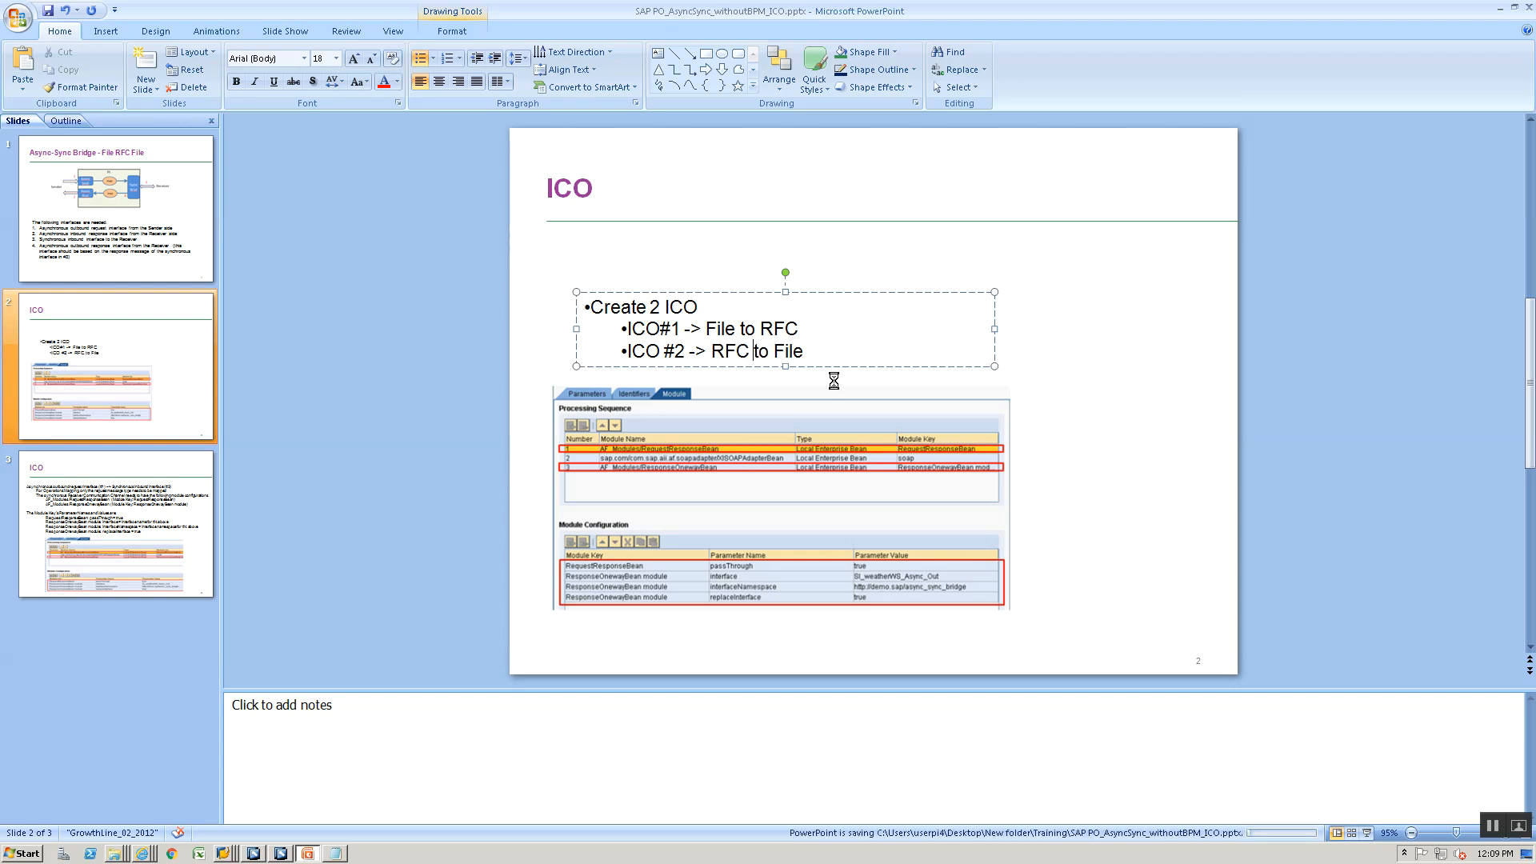
click(1367, 833)
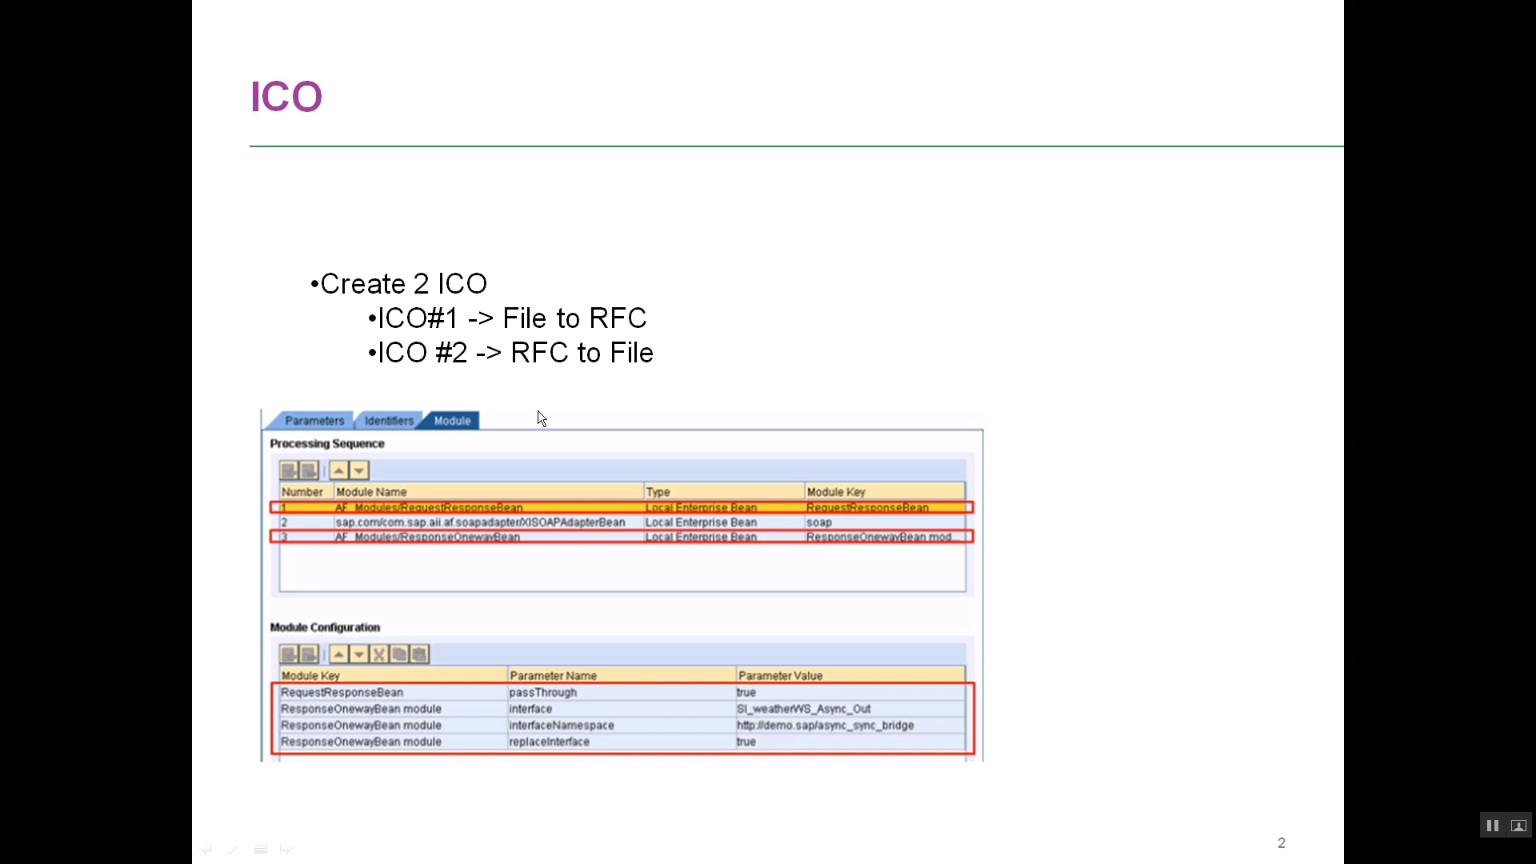
- In the Integration Builder, start copying CC_AsyncSyncBridge_RFC_Receiver_00 and name the copy CC_AsyncSyncBridge_ICO_RFC_Receiver_00
key(alt+Tab)
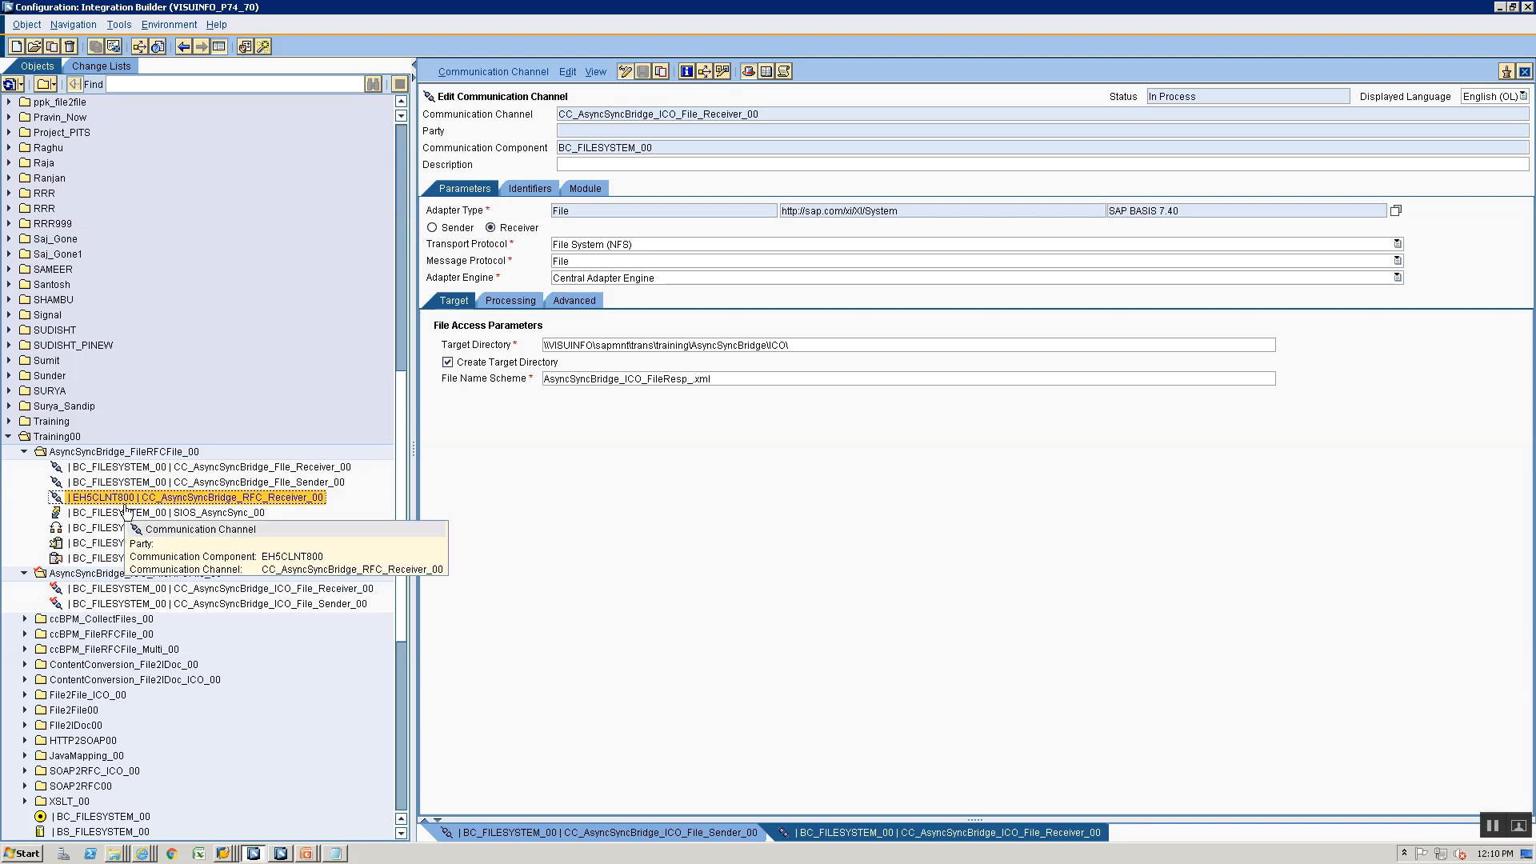
right_click(186, 504)
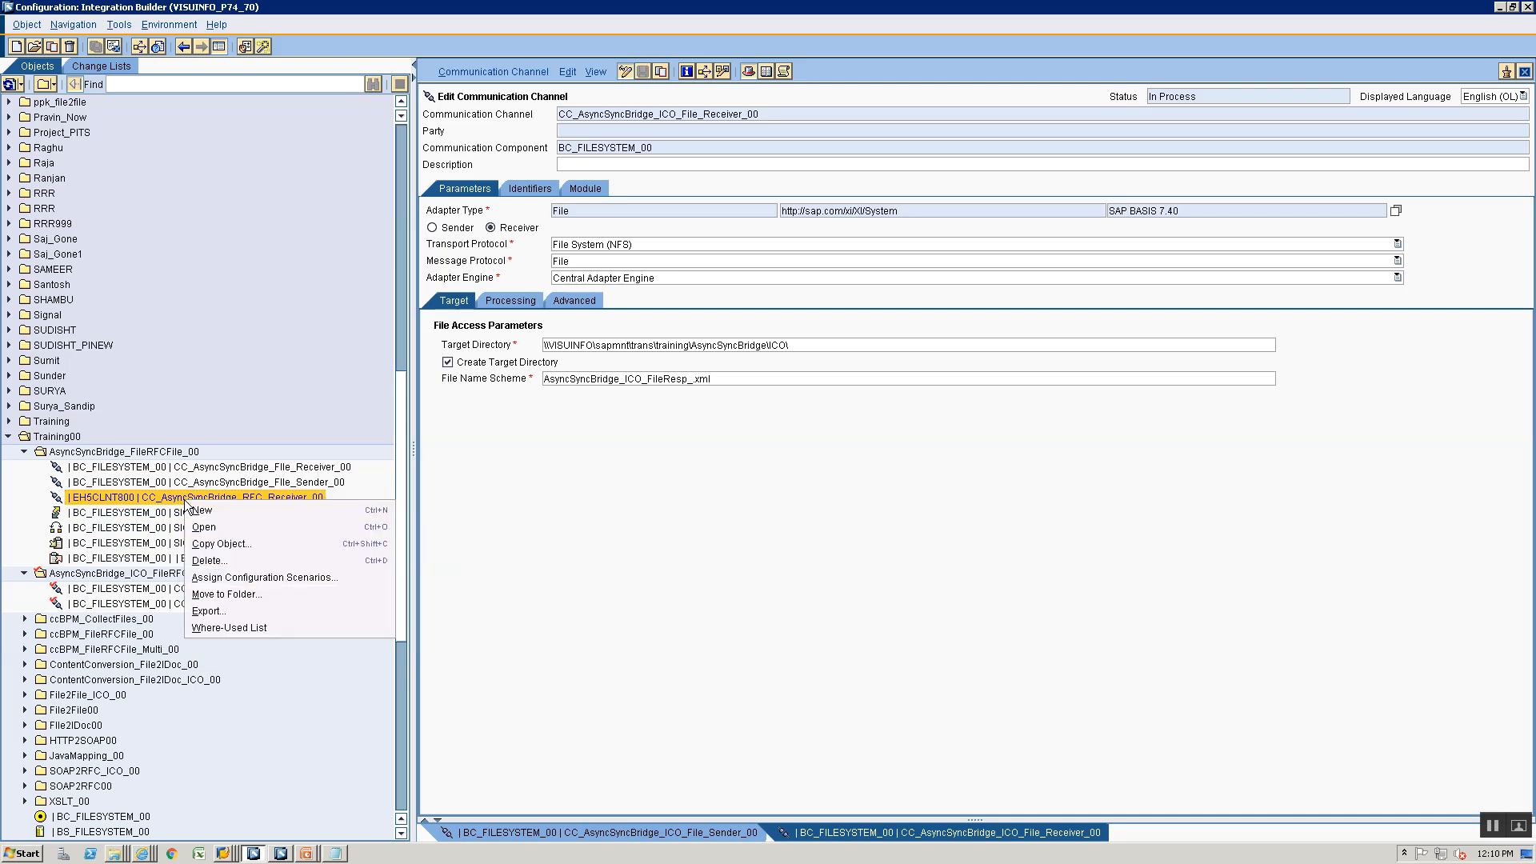
click(252, 550)
click(841, 382)
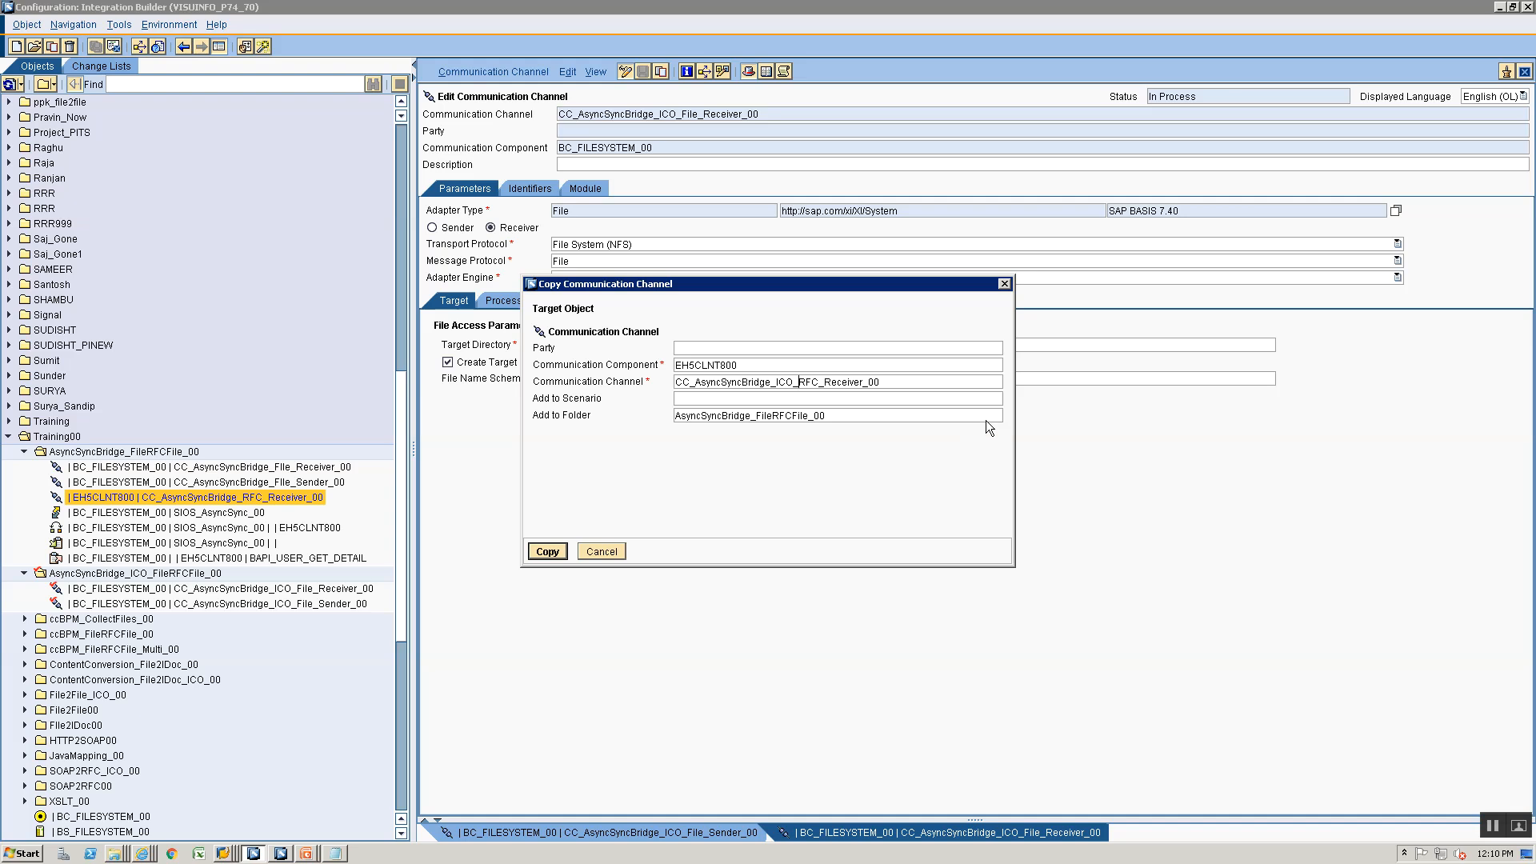
- Assign the copied RFC channel to the AsyncSyncBridge_ICO_FileRFCFile_00 folder and create the copy
click(1000, 415)
click(997, 435)
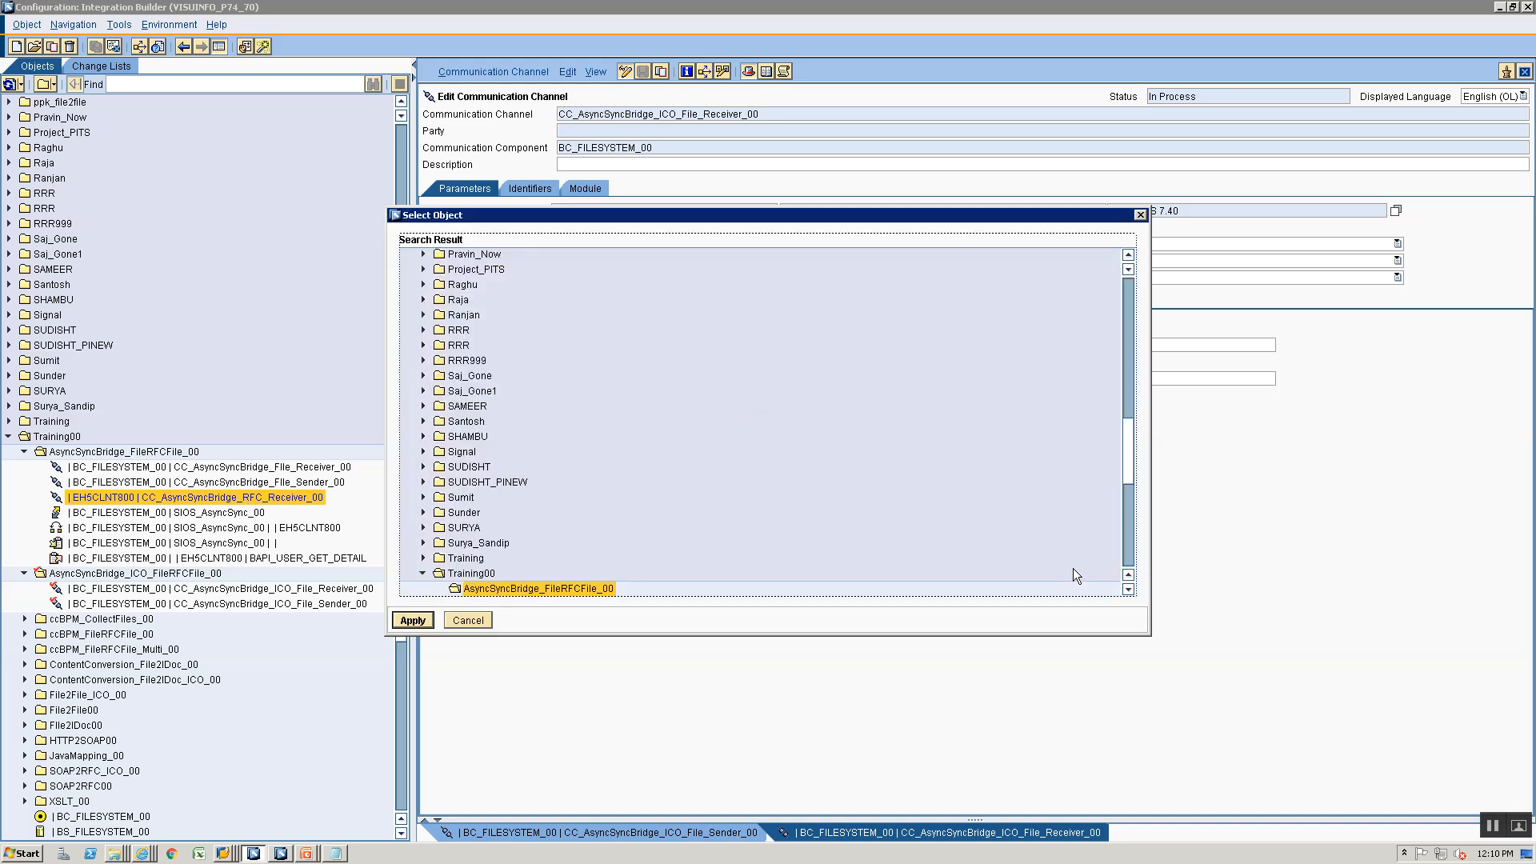
click(1128, 590)
click(1128, 589)
click(552, 575)
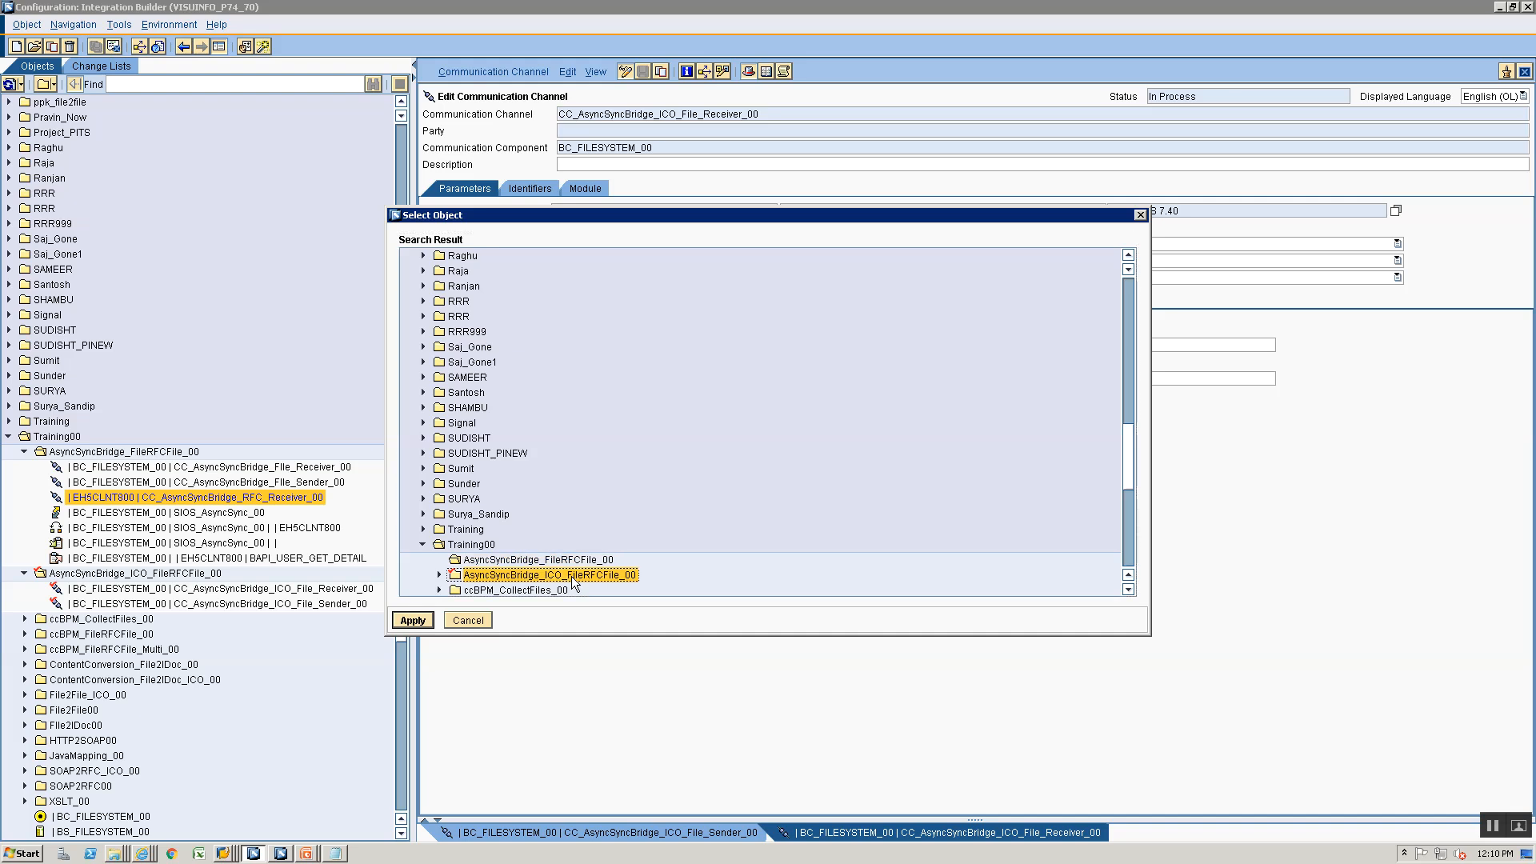
click(414, 621)
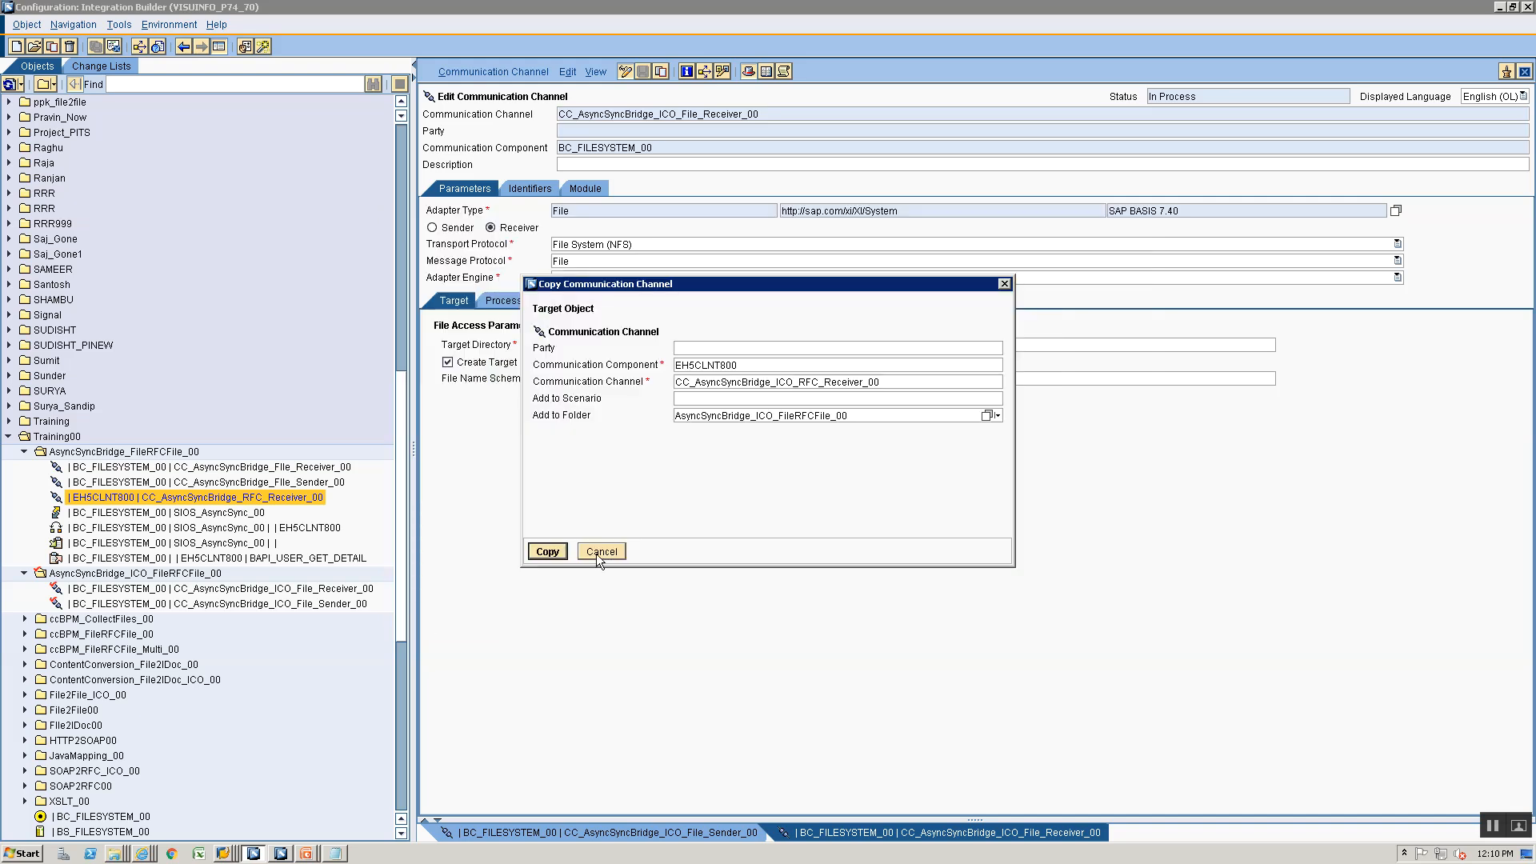
click(538, 555)
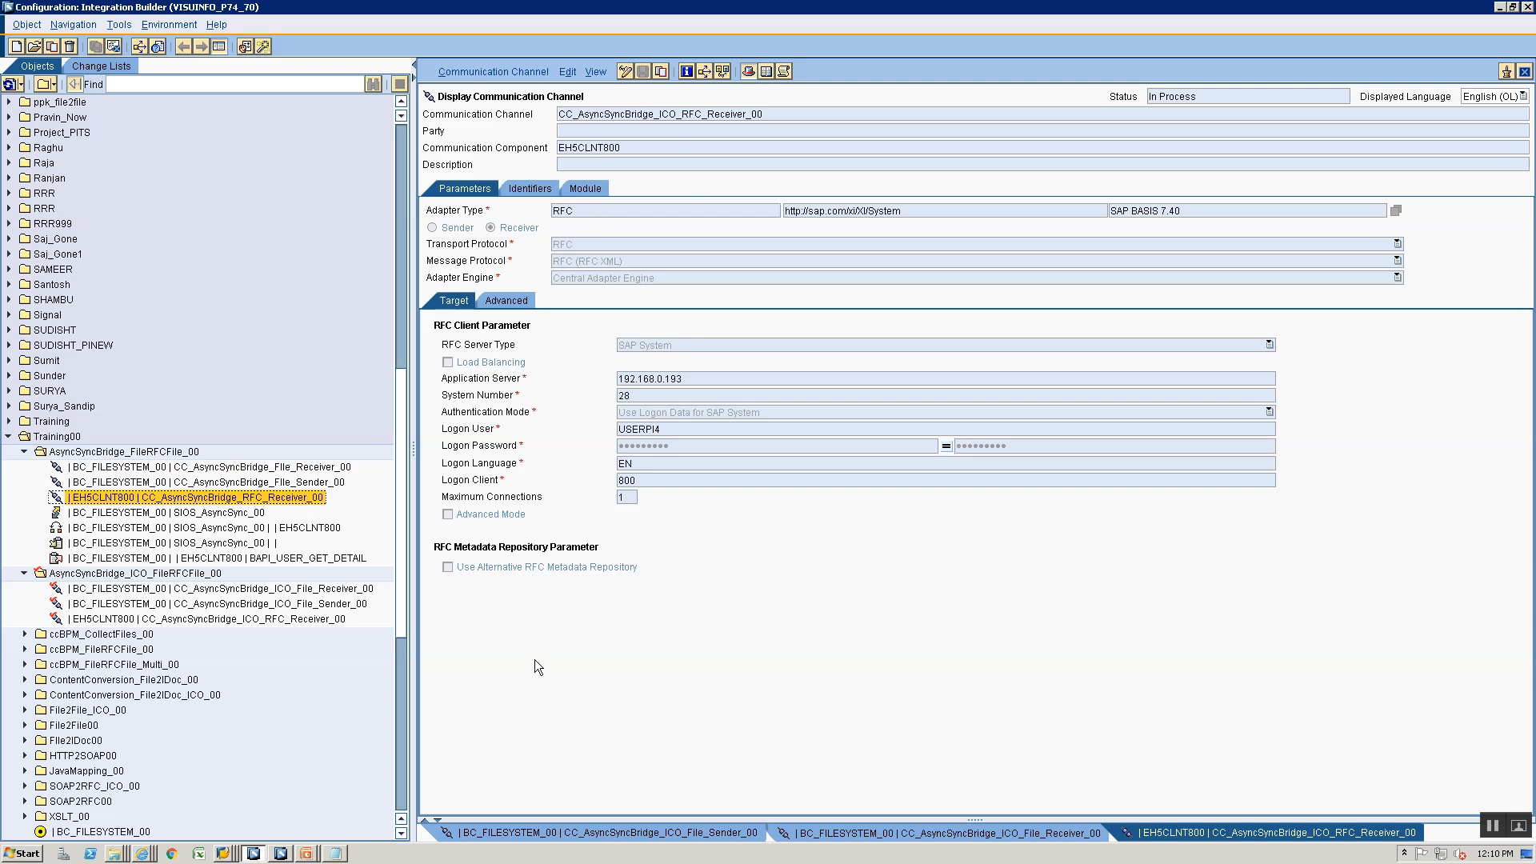
- Check the module configuration shown on the ICO slide and return to the new RFC receiver channel in the Integration Builder
key(alt+Tab)
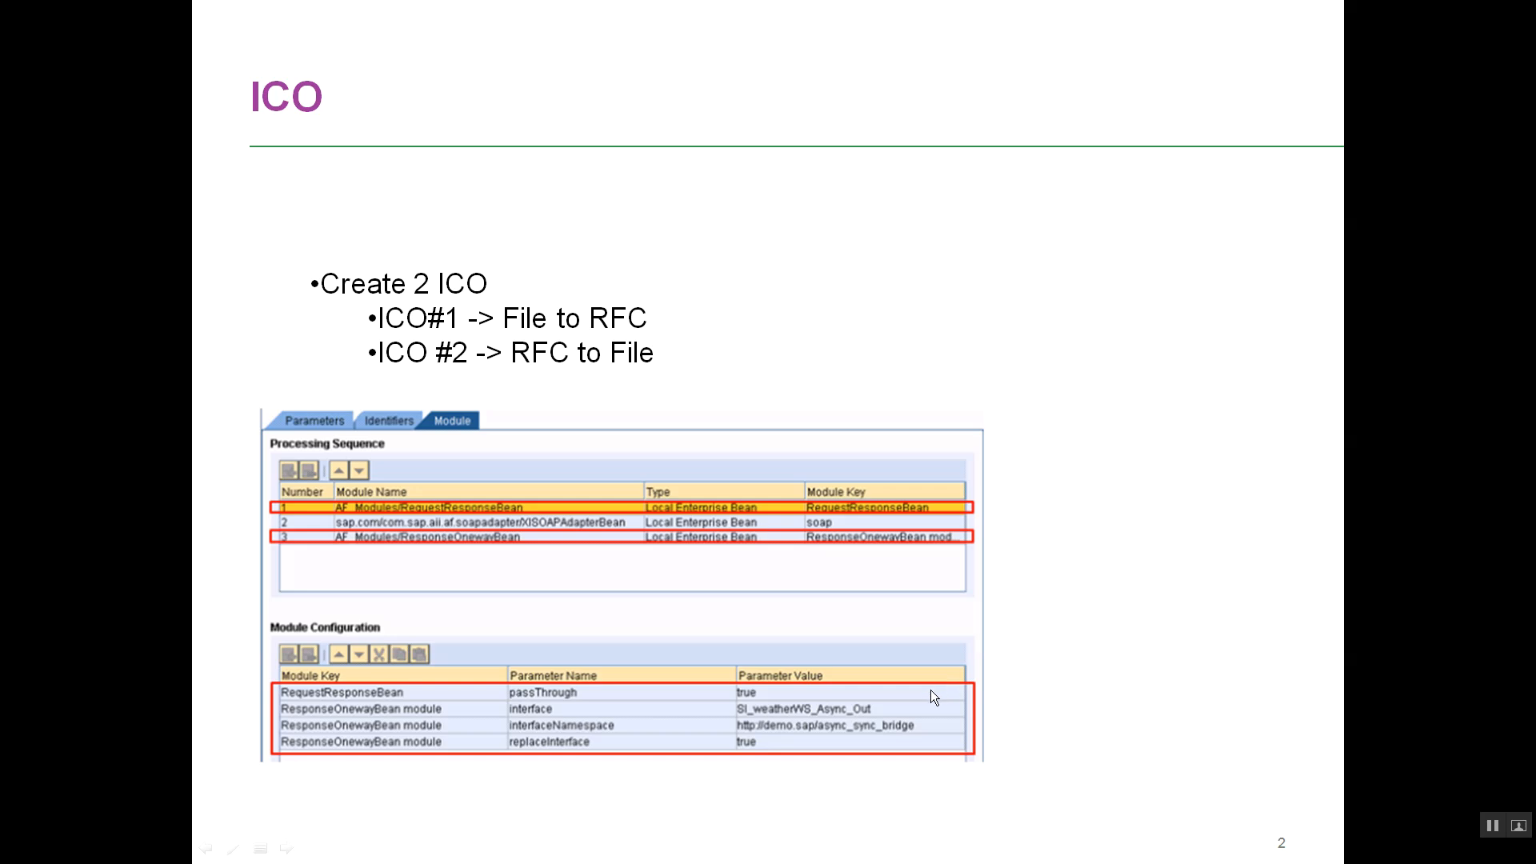
key(alt+Tab)
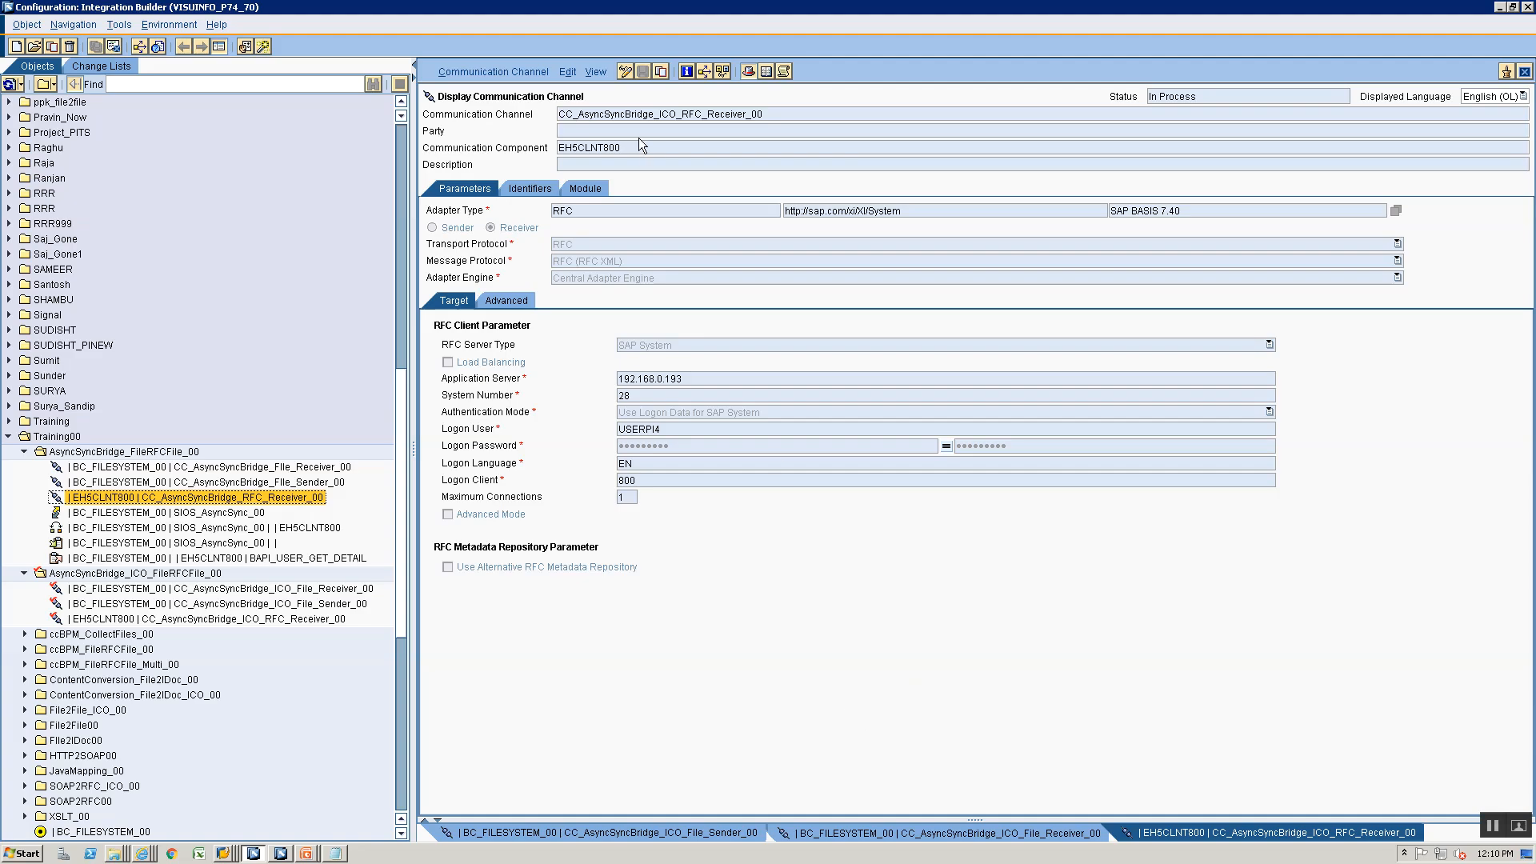
- Edit the ICO RFC receiver channel and add the module AF_Modules/RequestResponseBean to its processing sequence
click(625, 70)
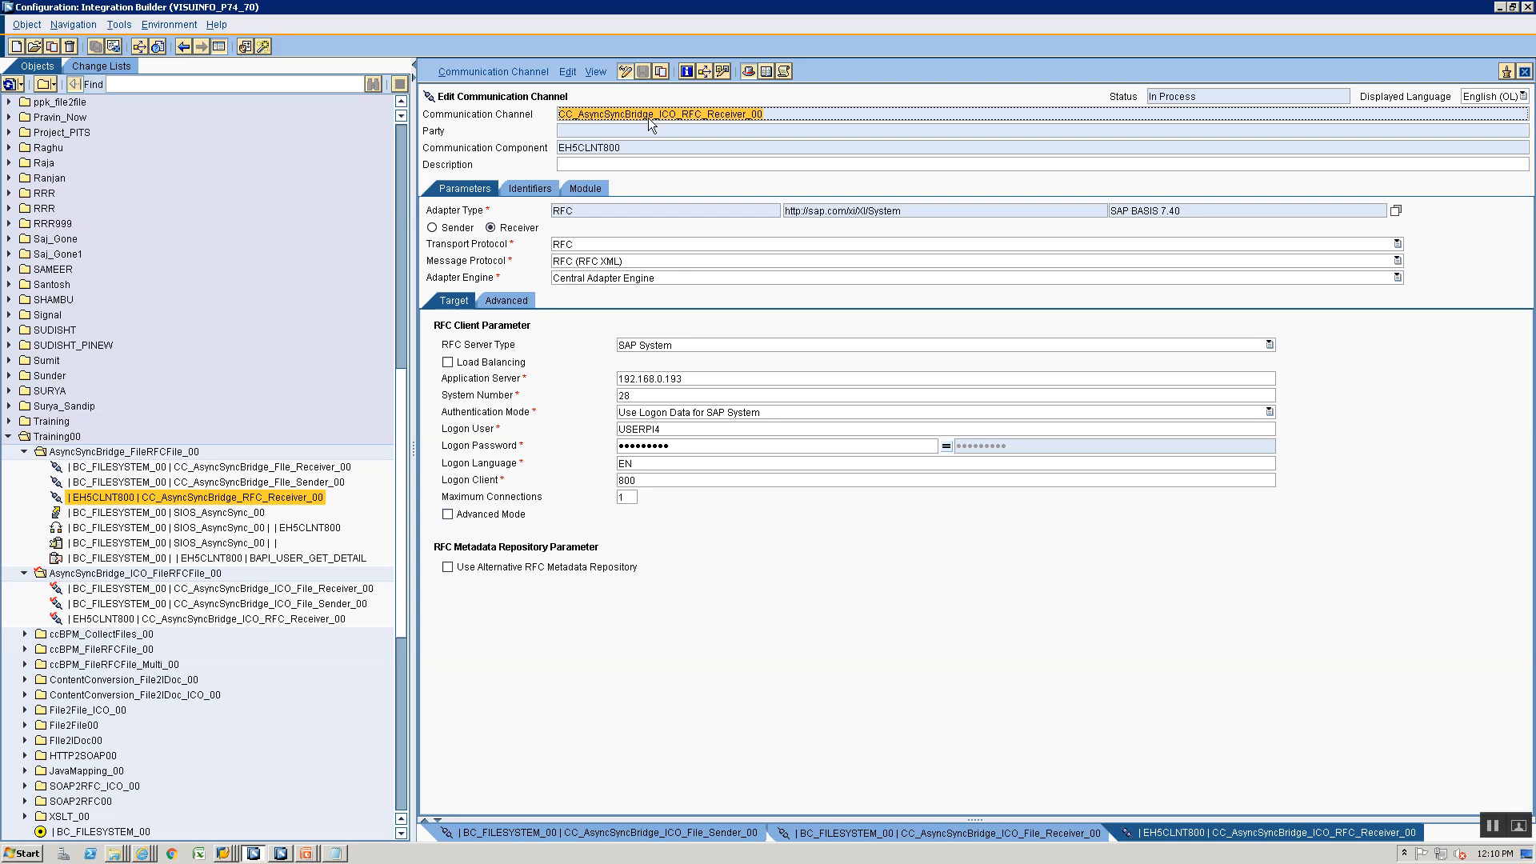
click(581, 189)
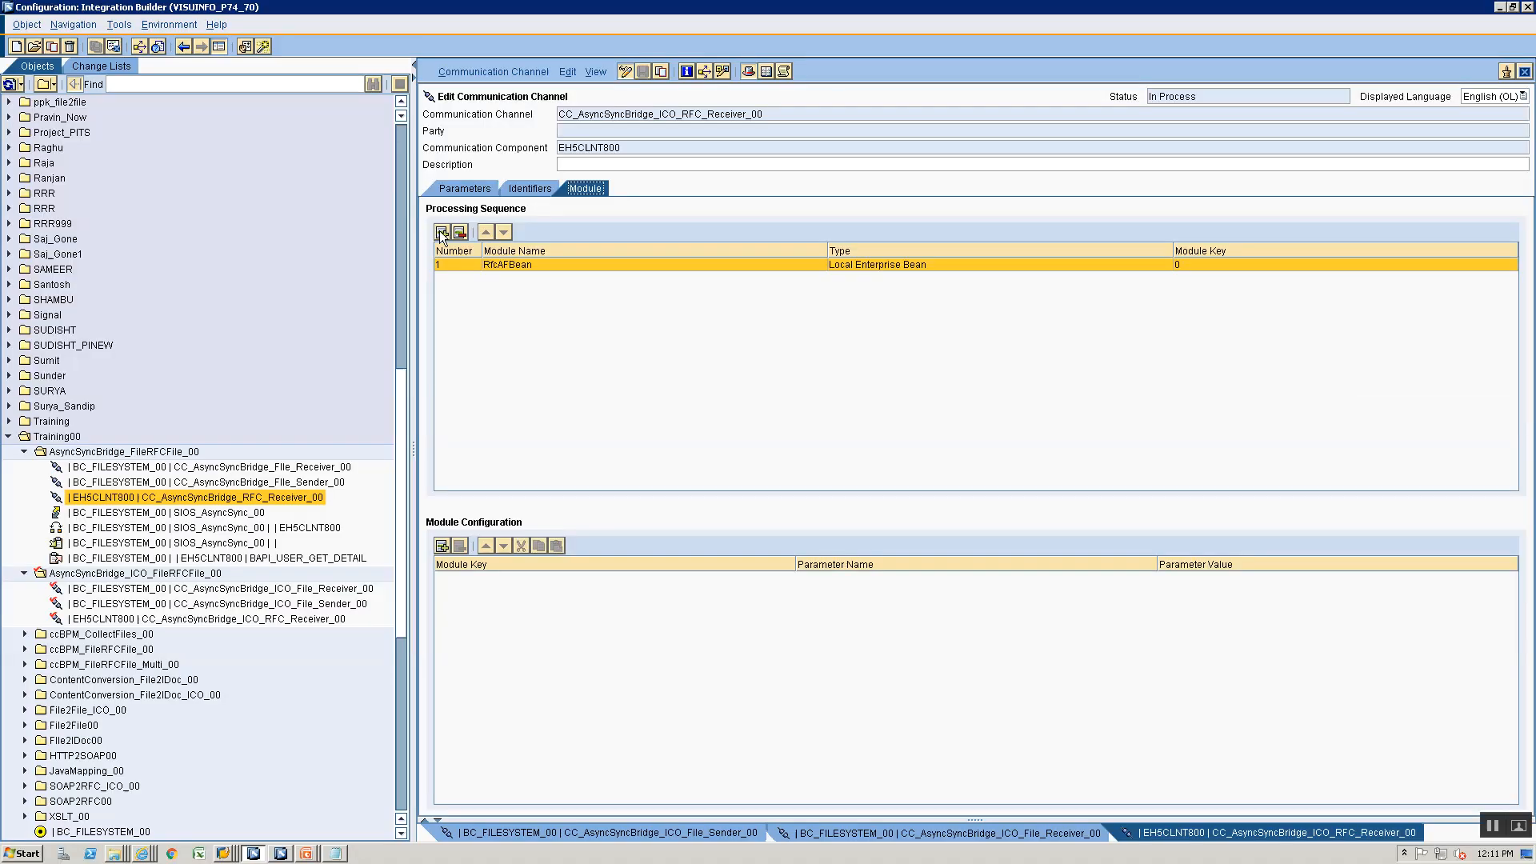
click(441, 232)
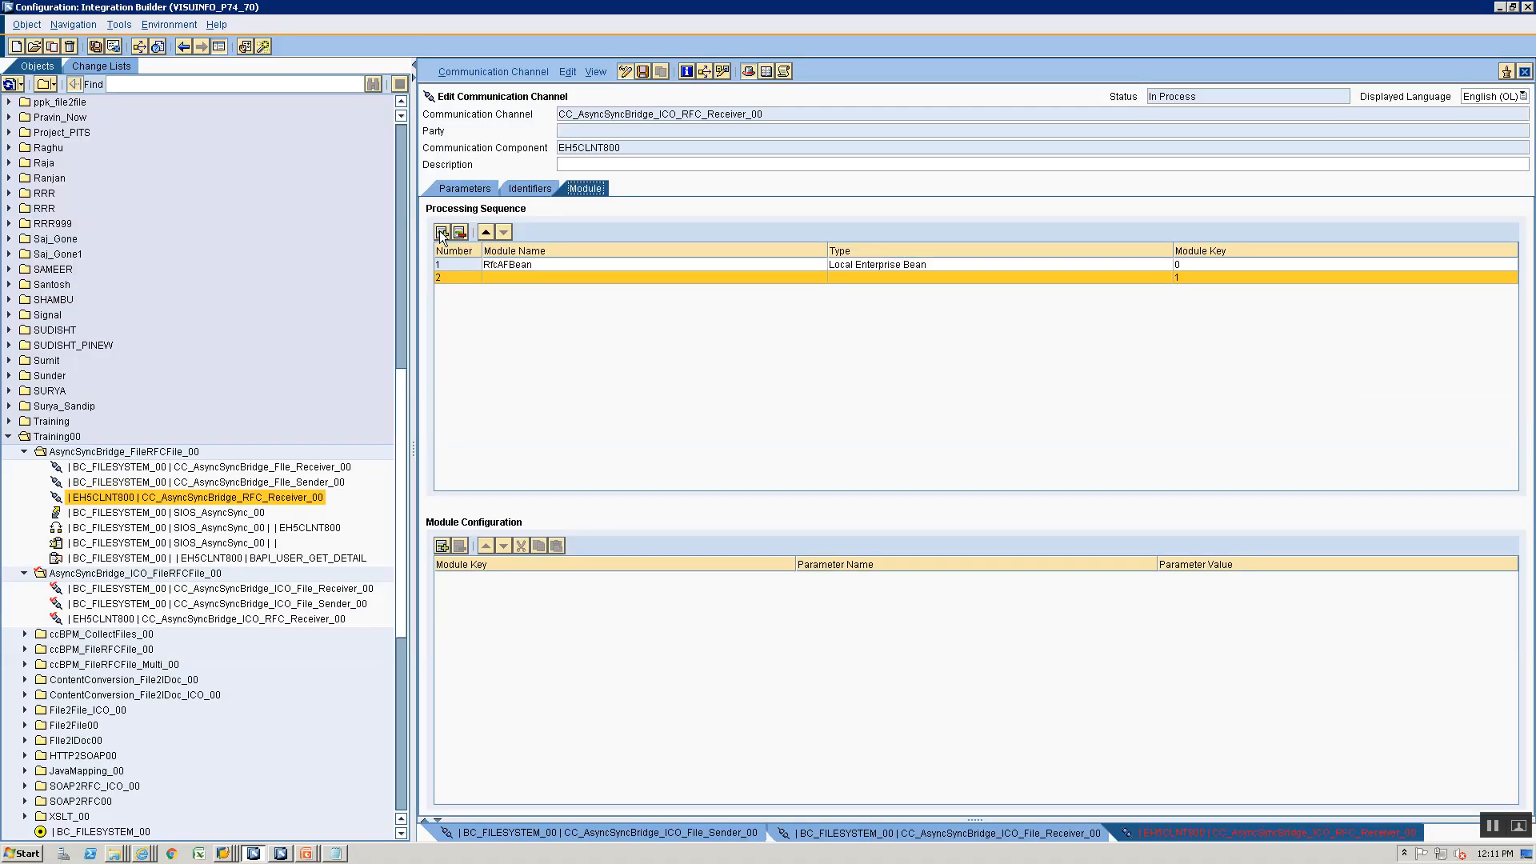
click(509, 277)
text(AFN)
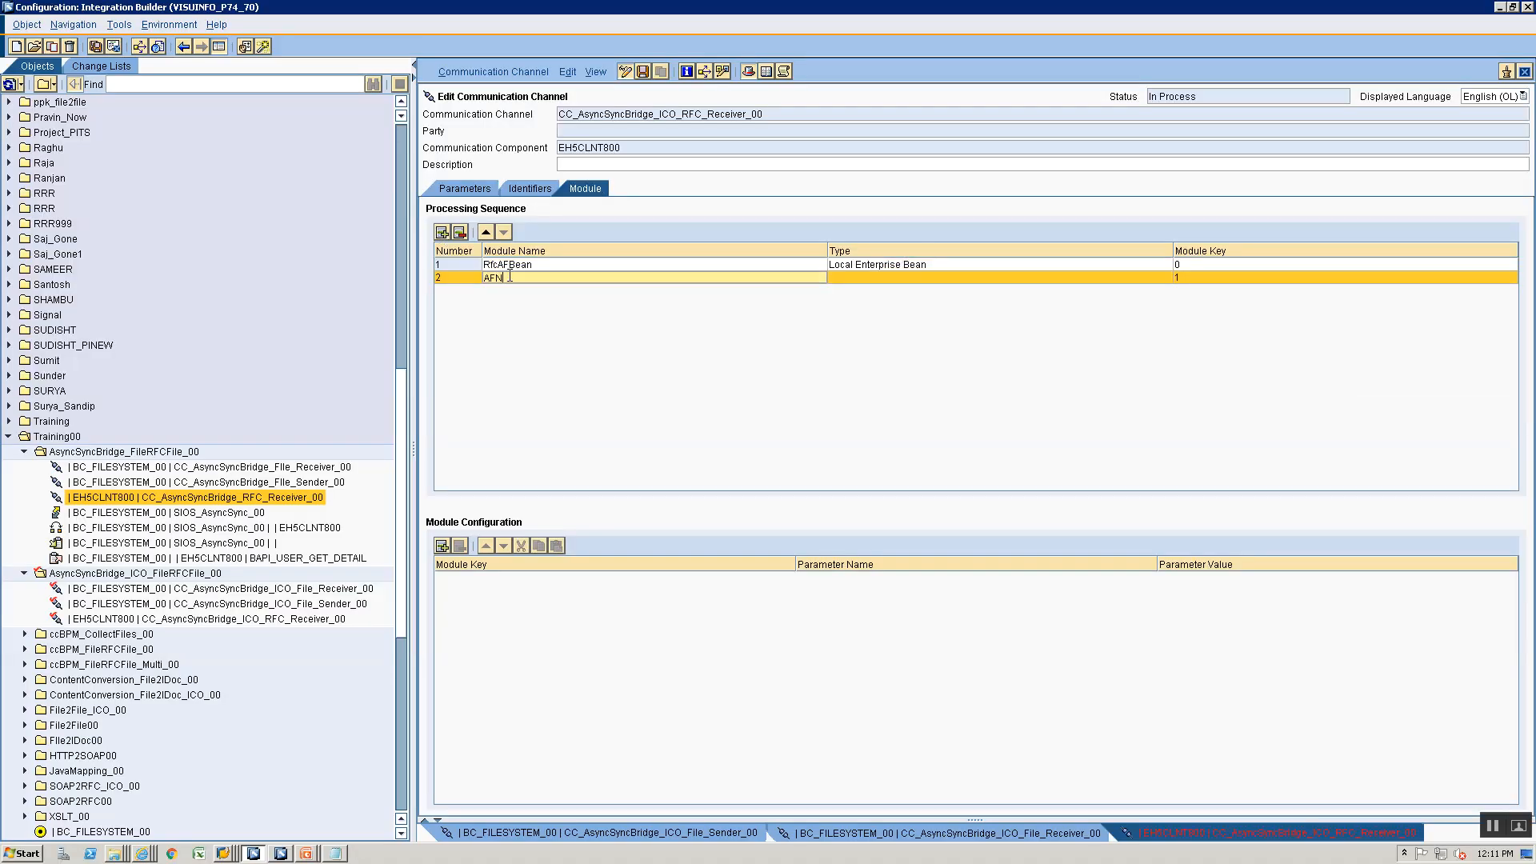
key(BackSpace)
text(_Modules)
key(alt+Tab)
text(Reqyestr)
key(BackSpace)
key(BackSpace)
key(BackSpace)
text(uestResponseBean)
- Set the new module's type to Local Enterprise Bean with module key RequestResponseBean, and move it ahead of RfcAFBean
click(844, 277)
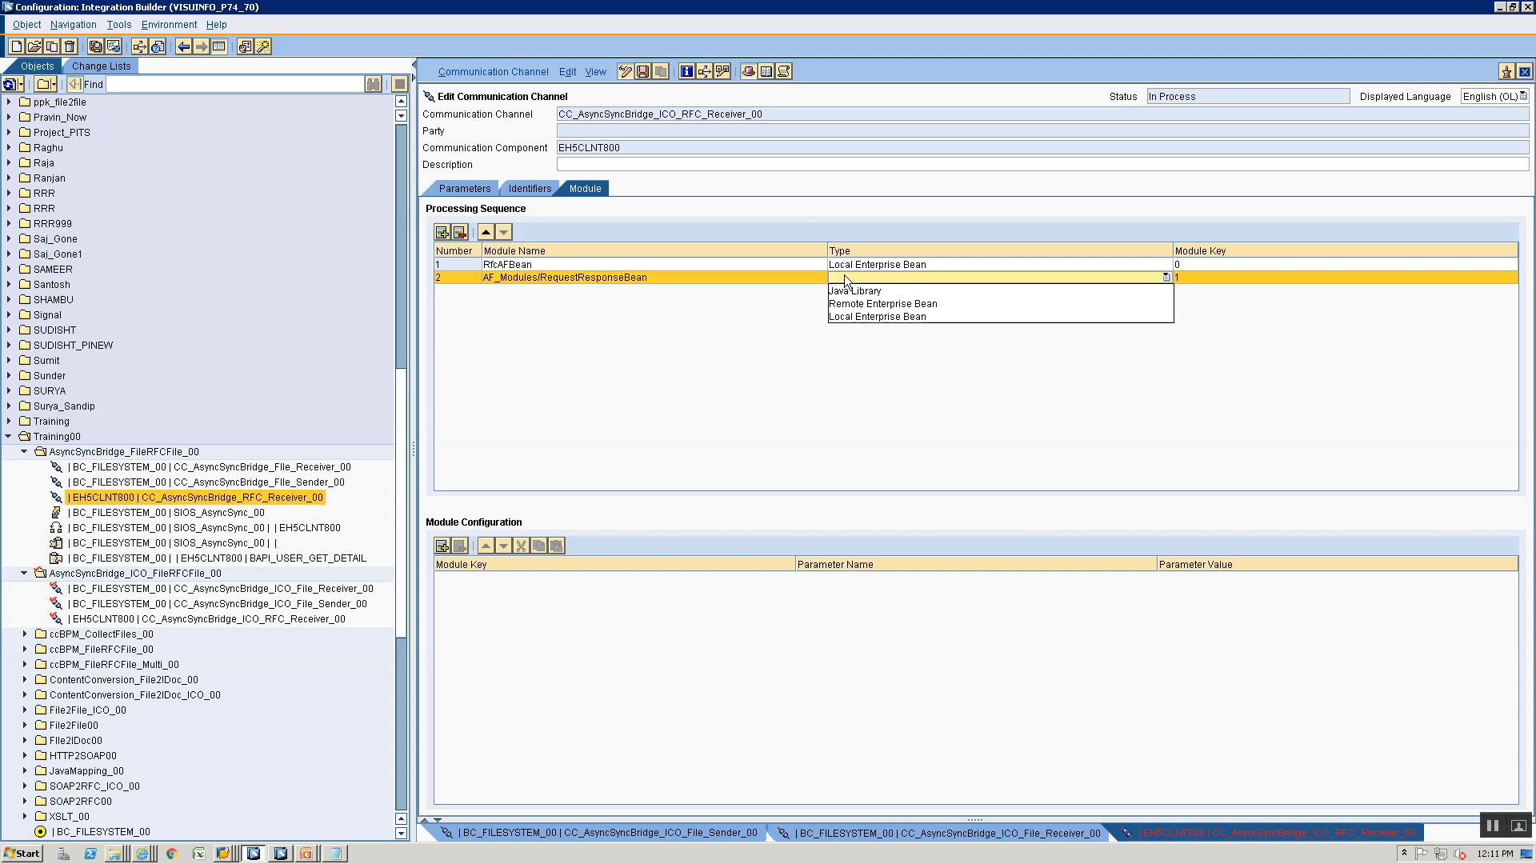
click(851, 317)
click(1191, 278)
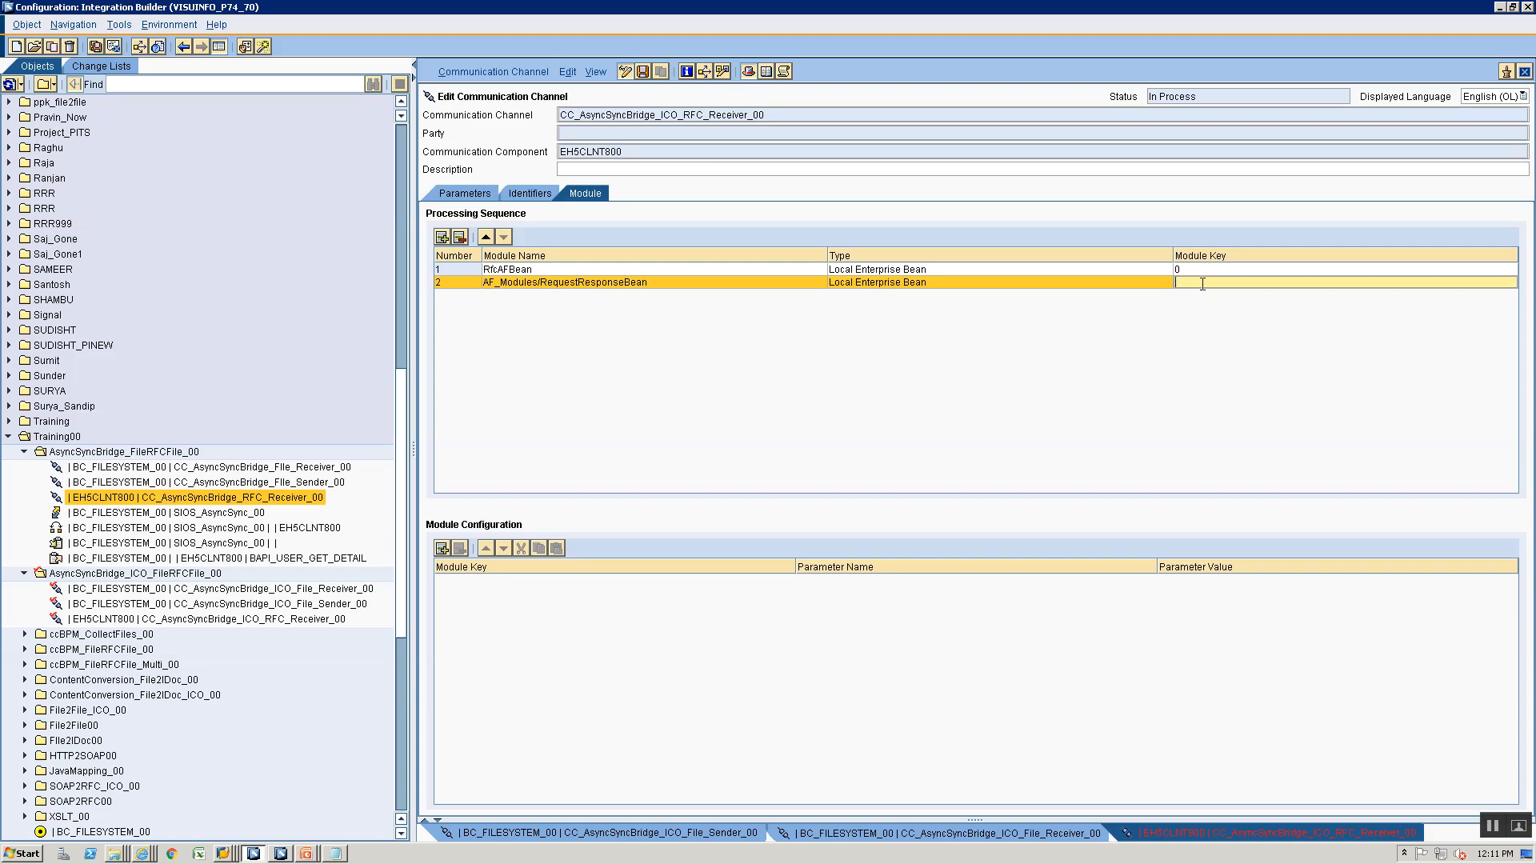
text(re)
key(BackSpace)
key(BackSpace)
text(RequestResponseBea)
click(486, 237)
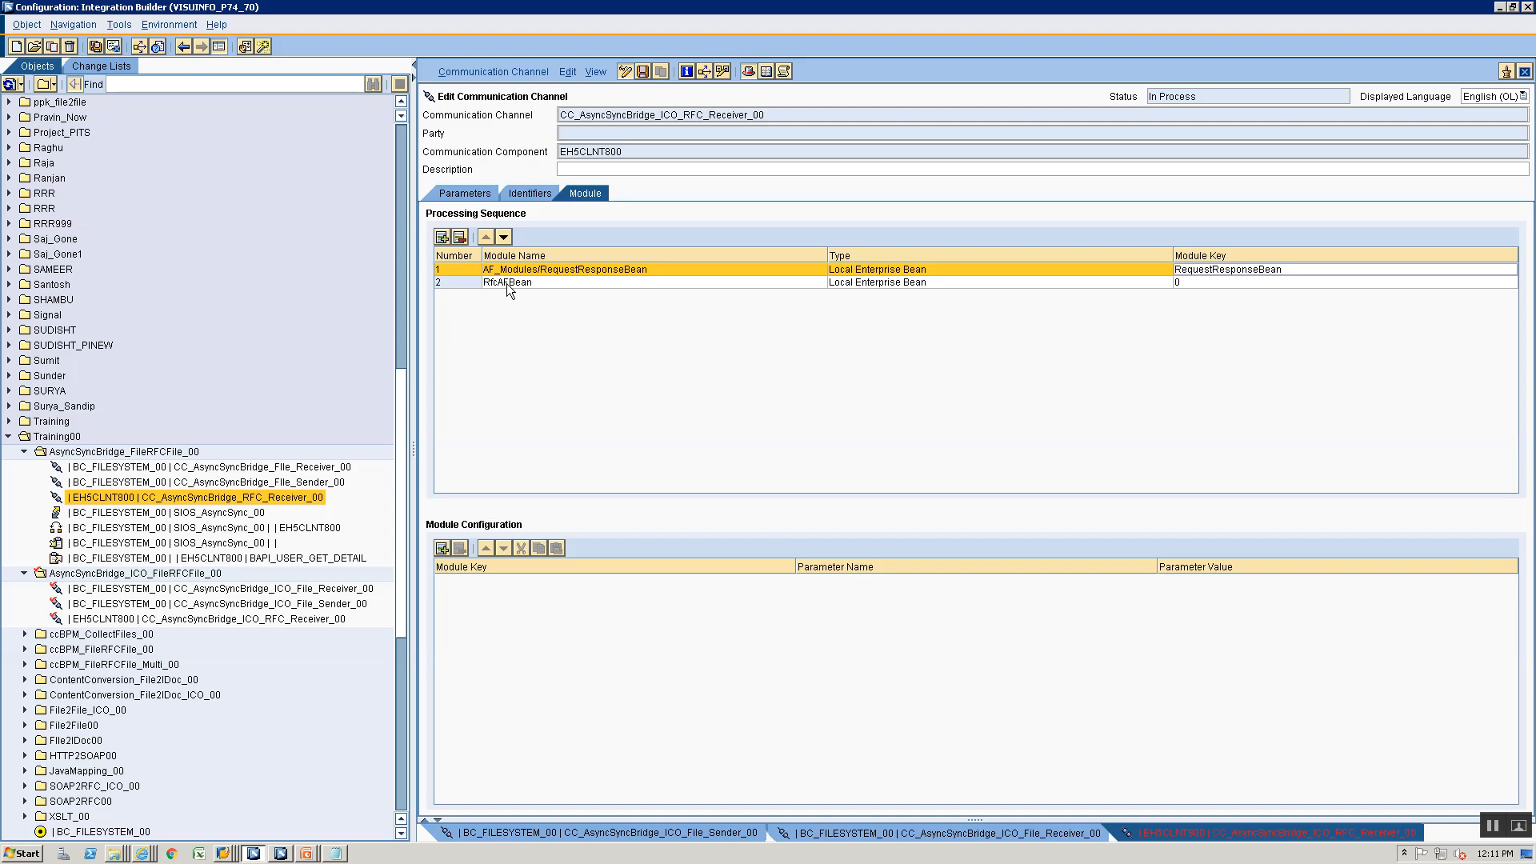
- Add a third module named AF_Modules/ResponseOnewayBean after RfcAFBean, checking the spelling against the ICO slide
click(507, 283)
click(460, 238)
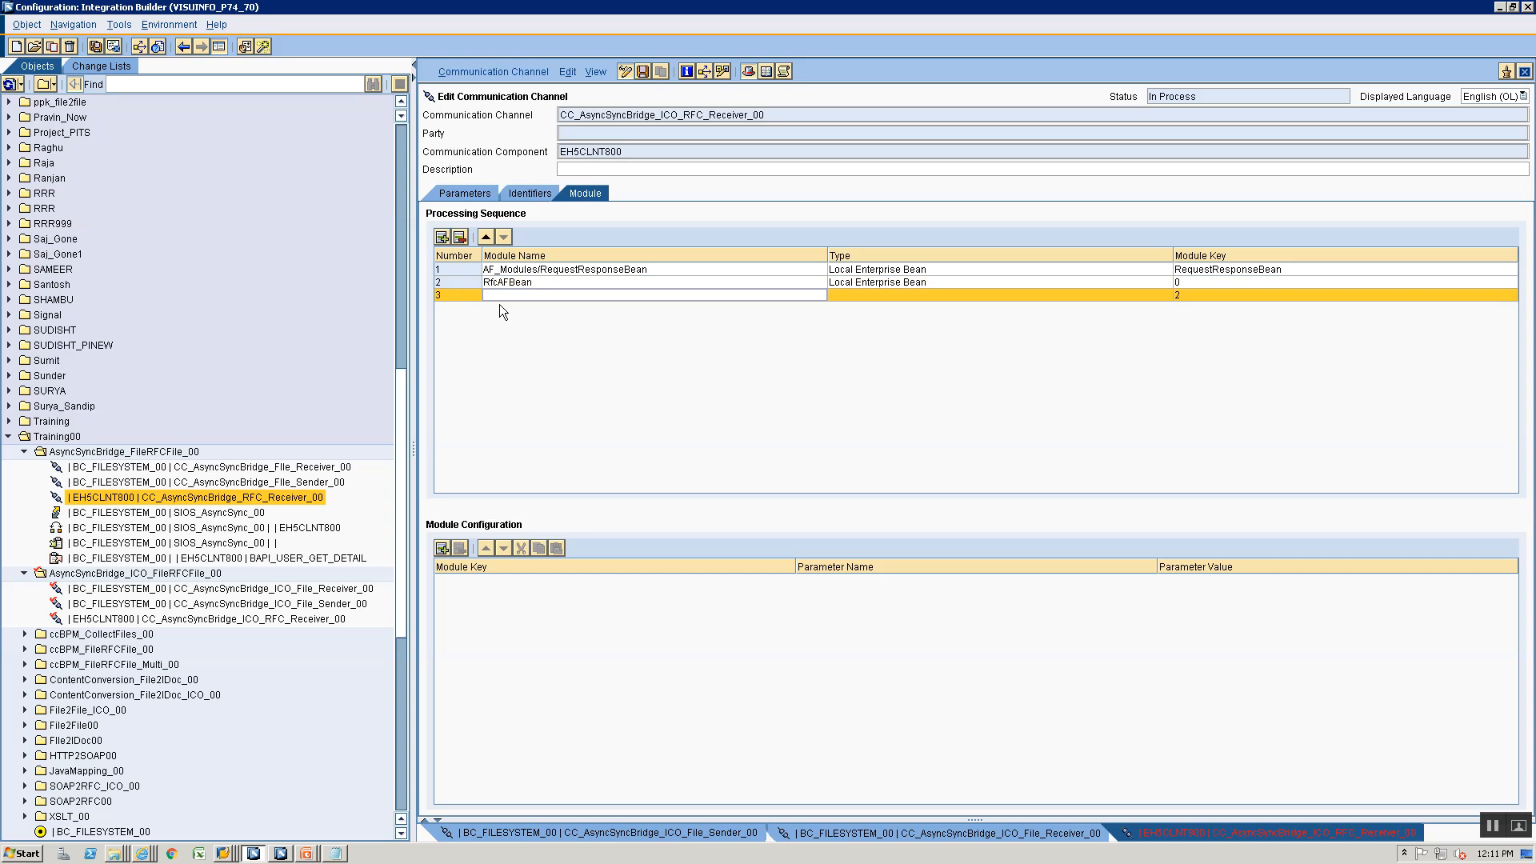
click(500, 296)
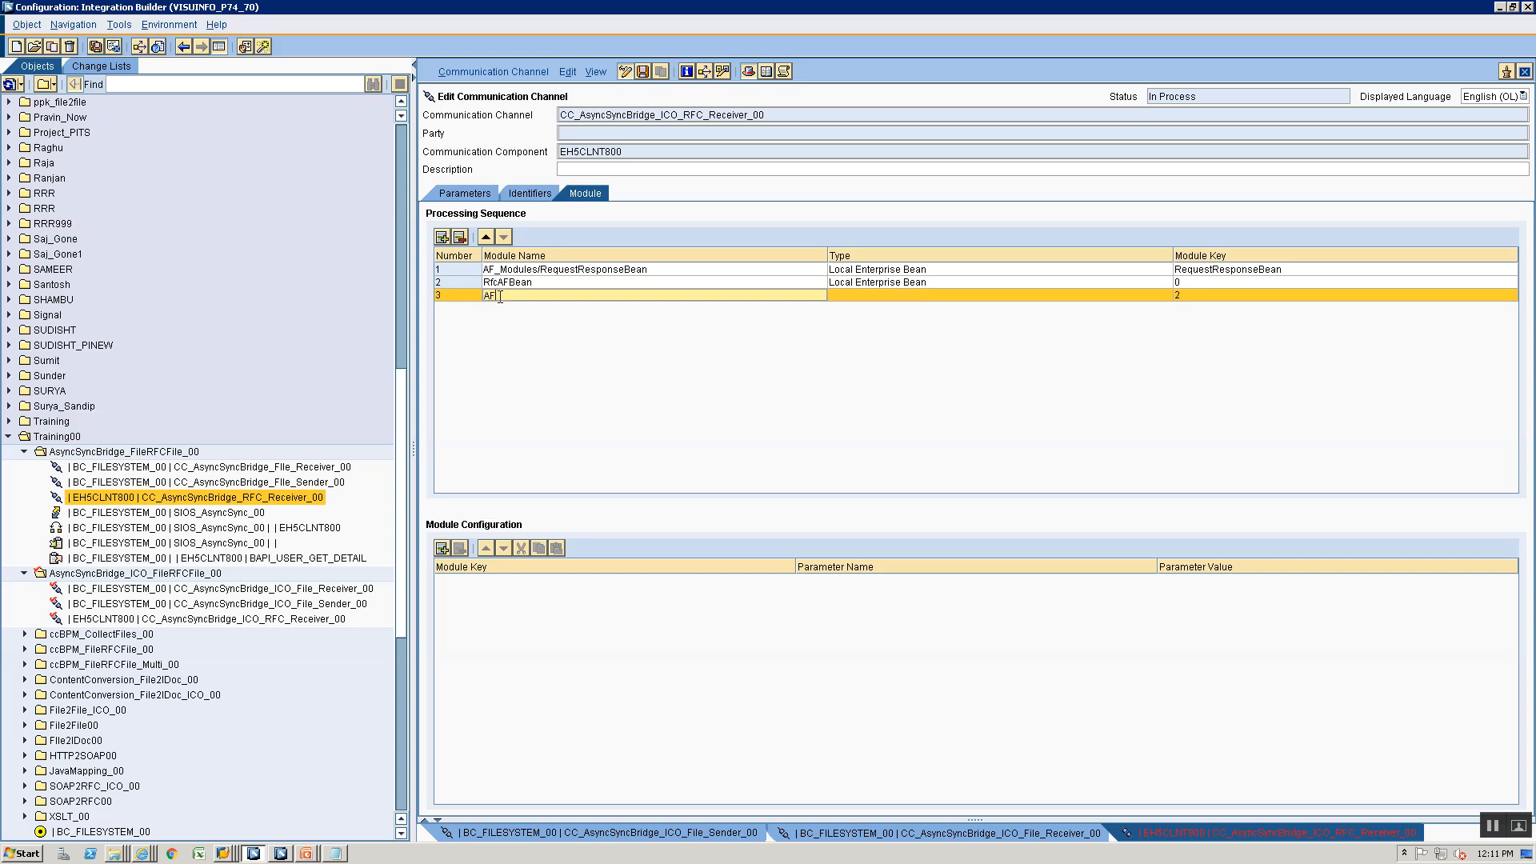
text(AF_Modules/)
key(alt+Tab)
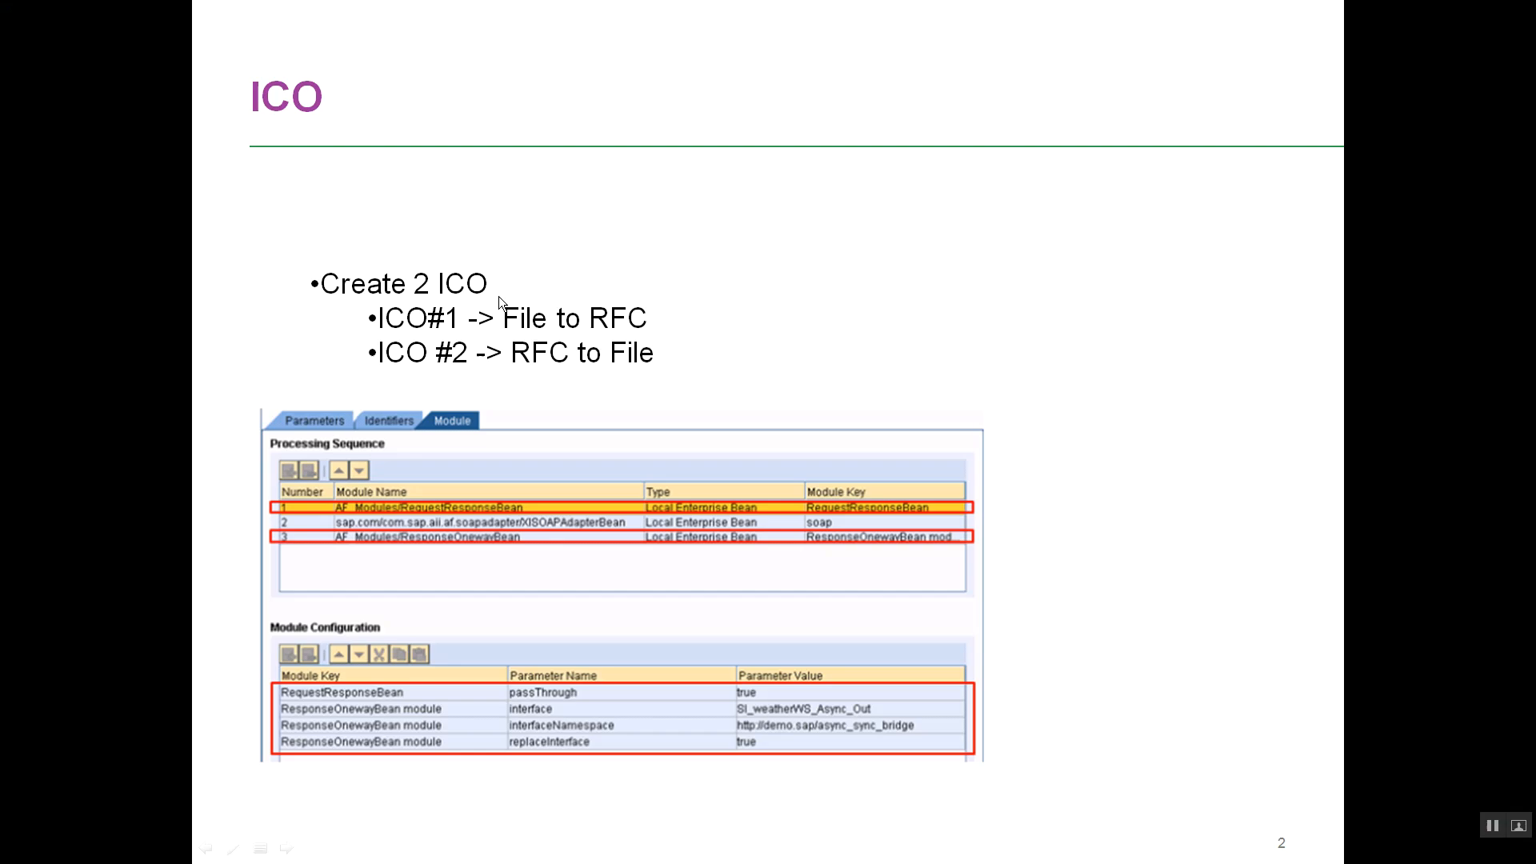
key(alt+Tab)
text(Re)
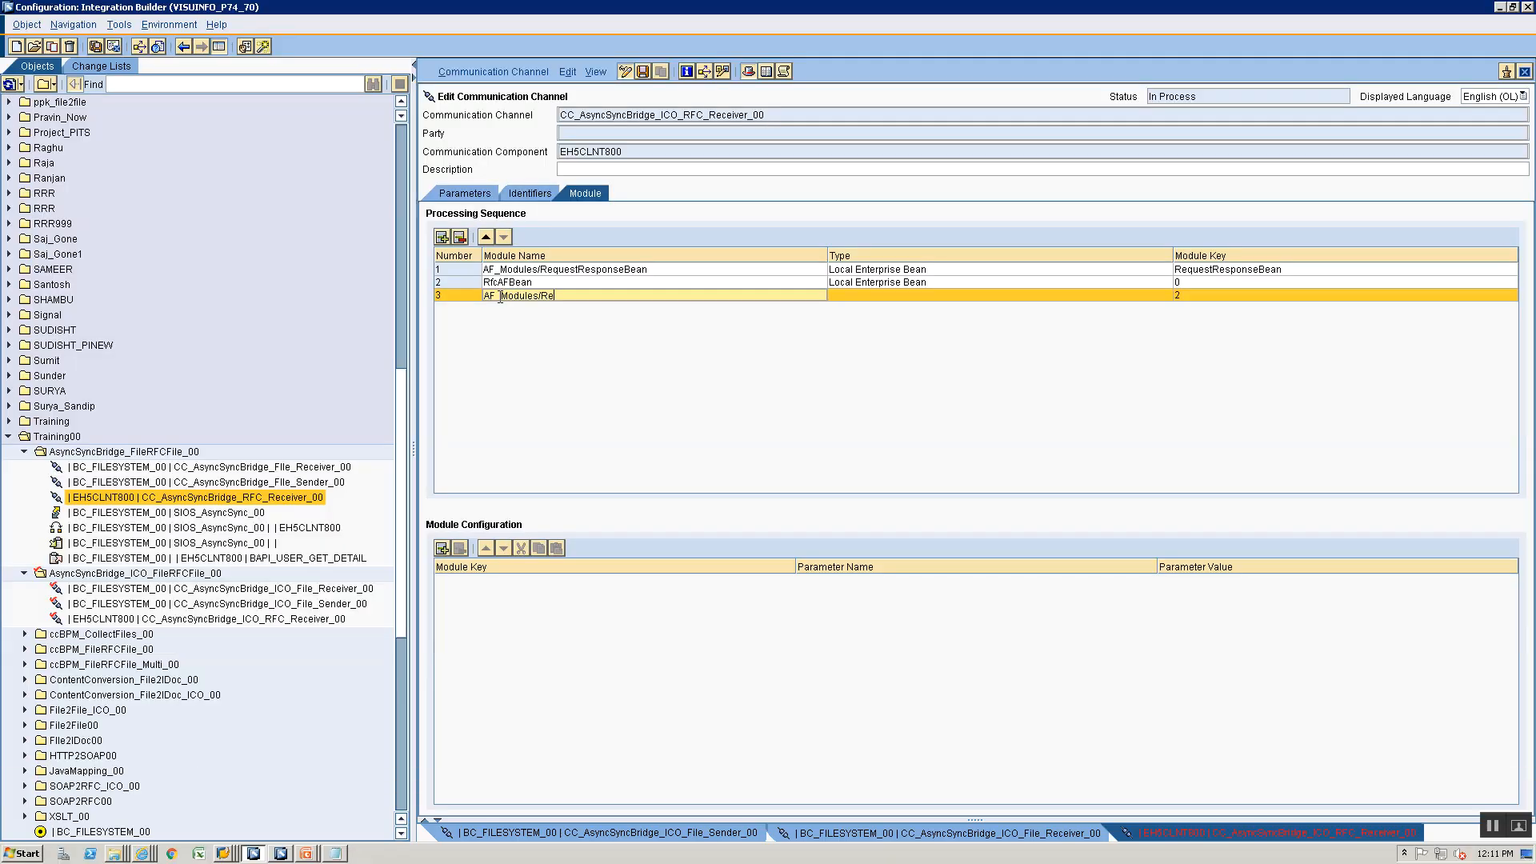
text(sponseOnewayBean)
key(alt+Tab)
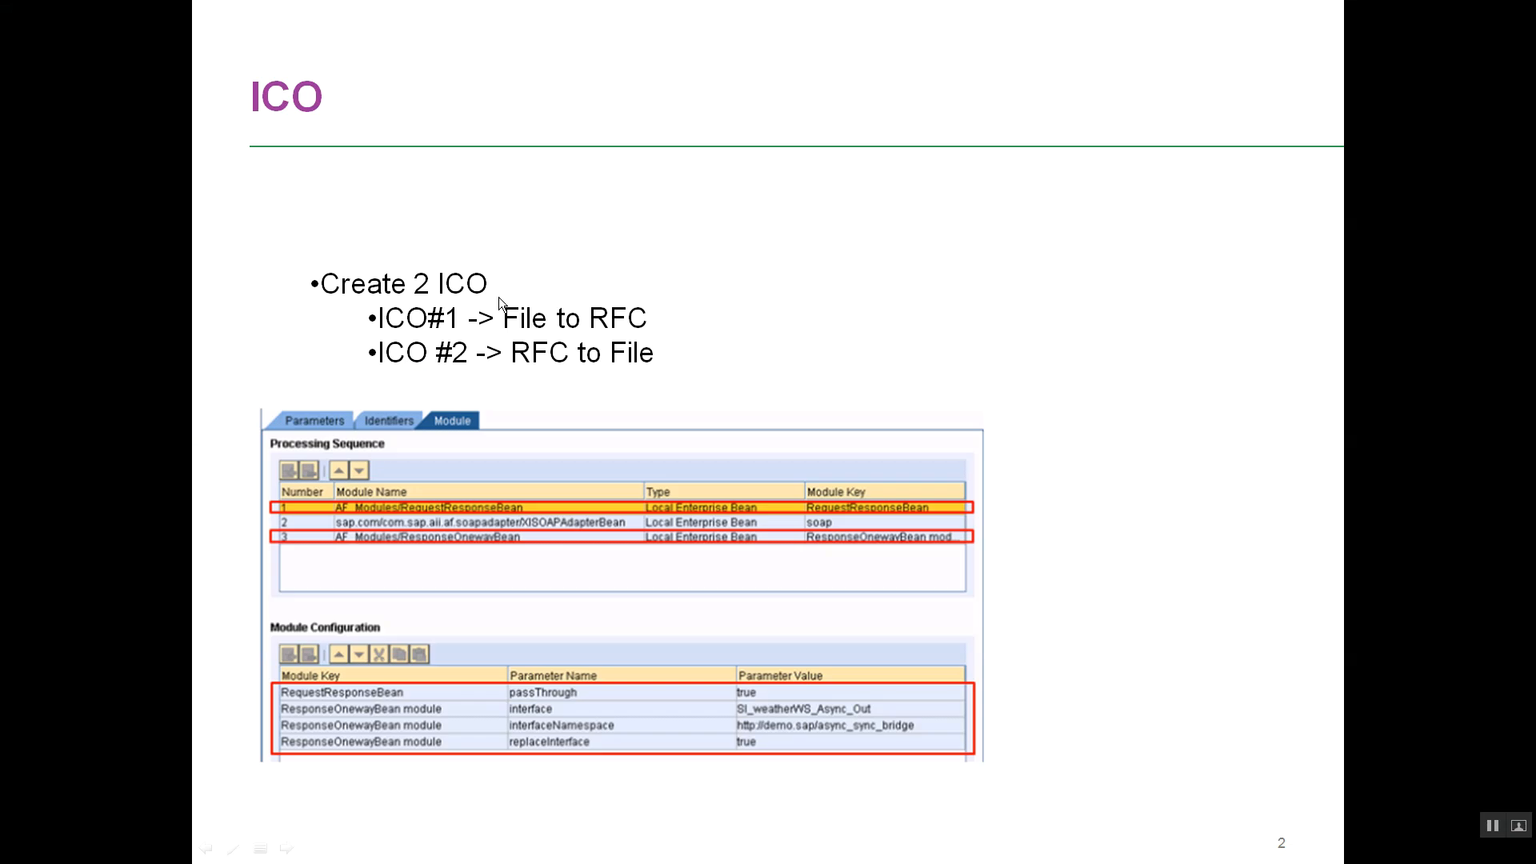
key(alt+Tab)
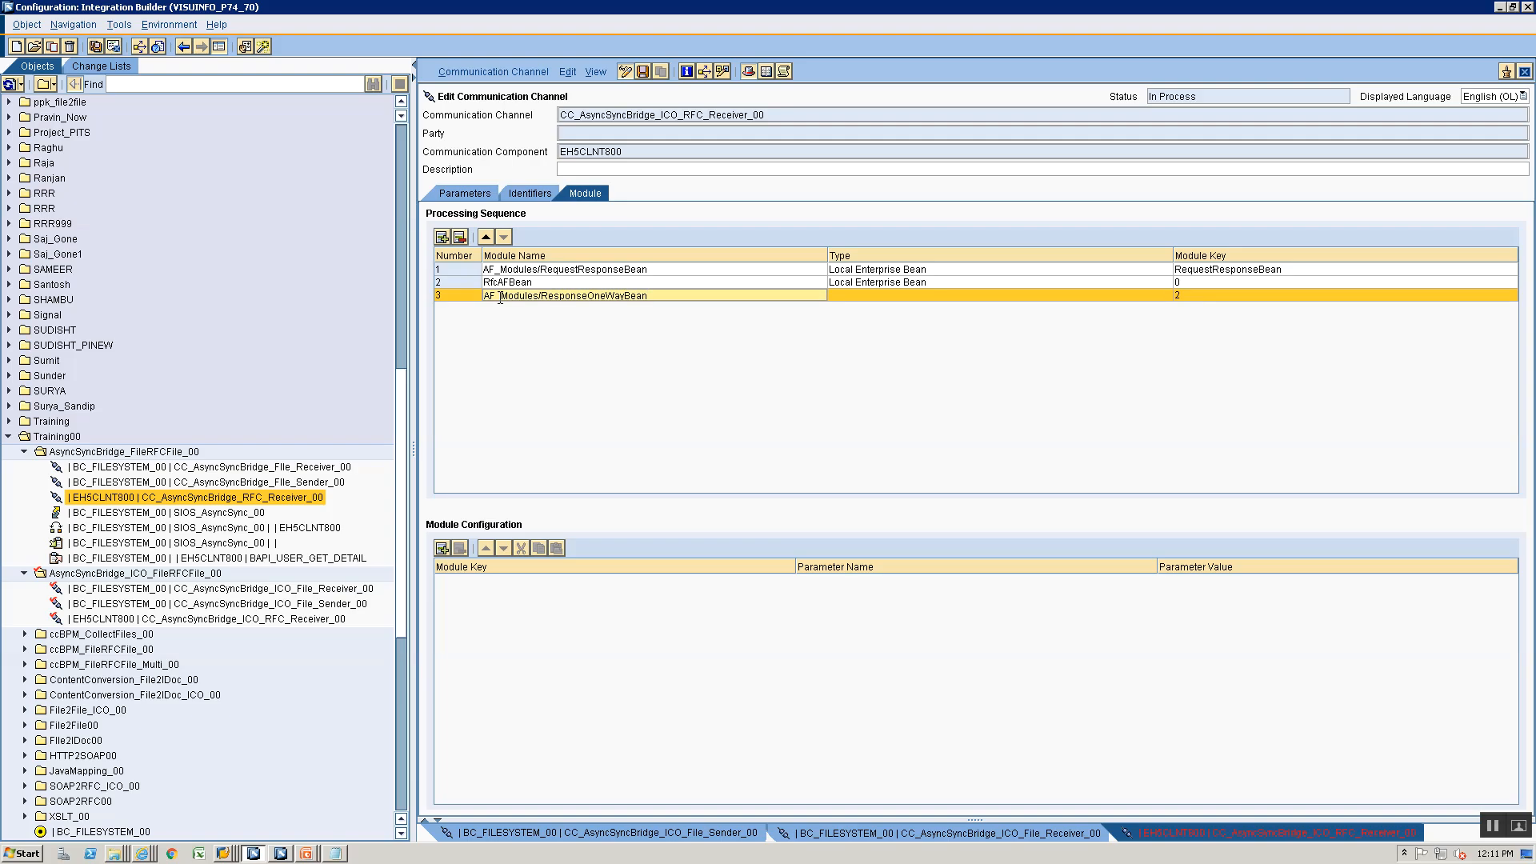
key(Left)
key(BackSpace)
text(w)
- Set the third module's type to Local Enterprise Bean and its module key to ResponseOnewayBean
click(901, 296)
click(891, 333)
click(1222, 294)
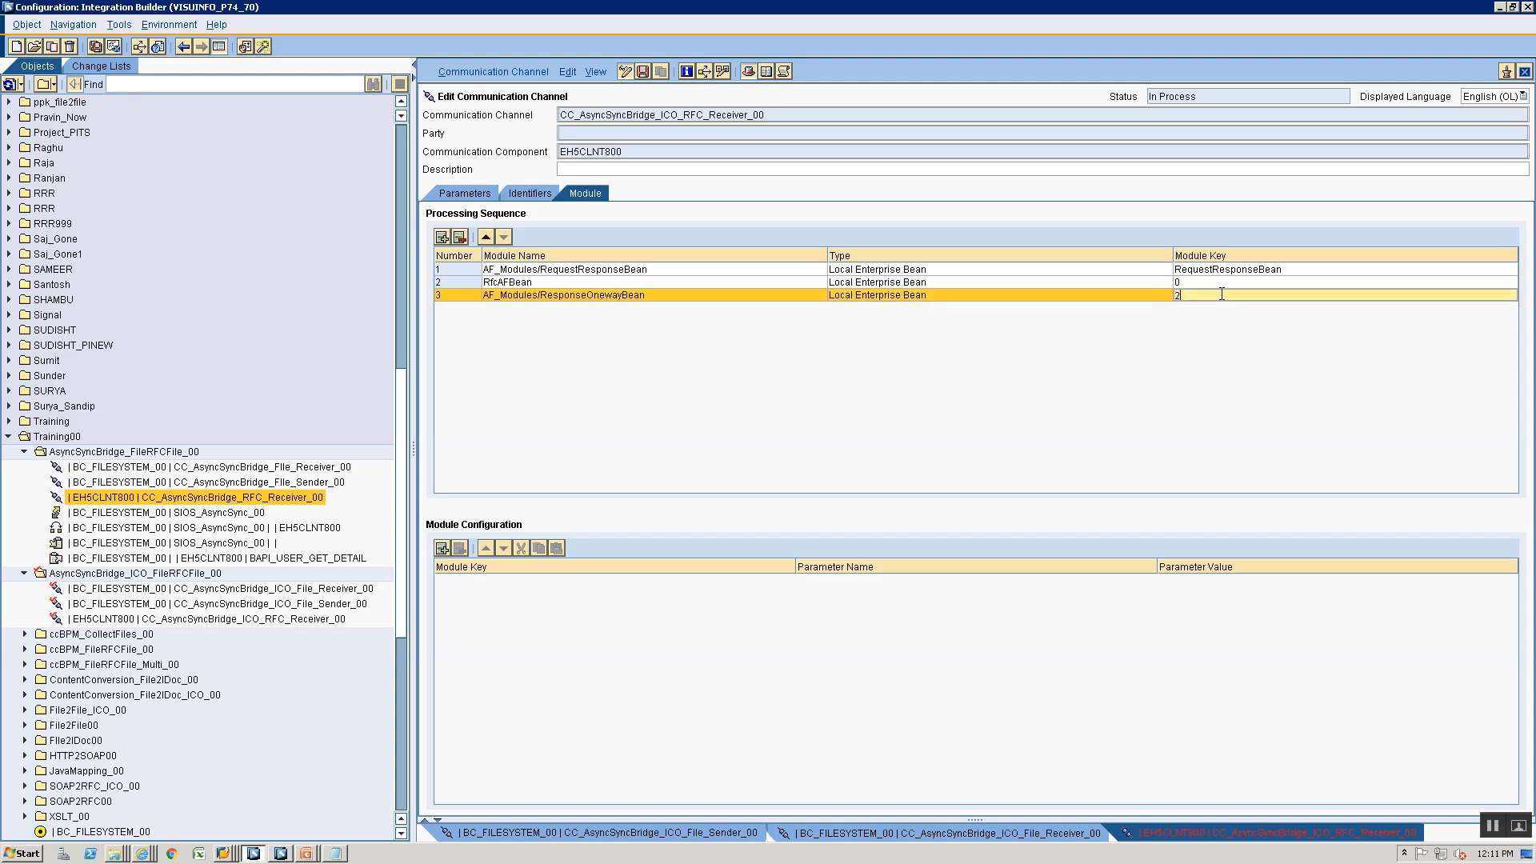
text(ResponseOnewayBean)
- In the module configuration, give the module key RequestResponseBean the parameter passThrough with the value true
click(448, 578)
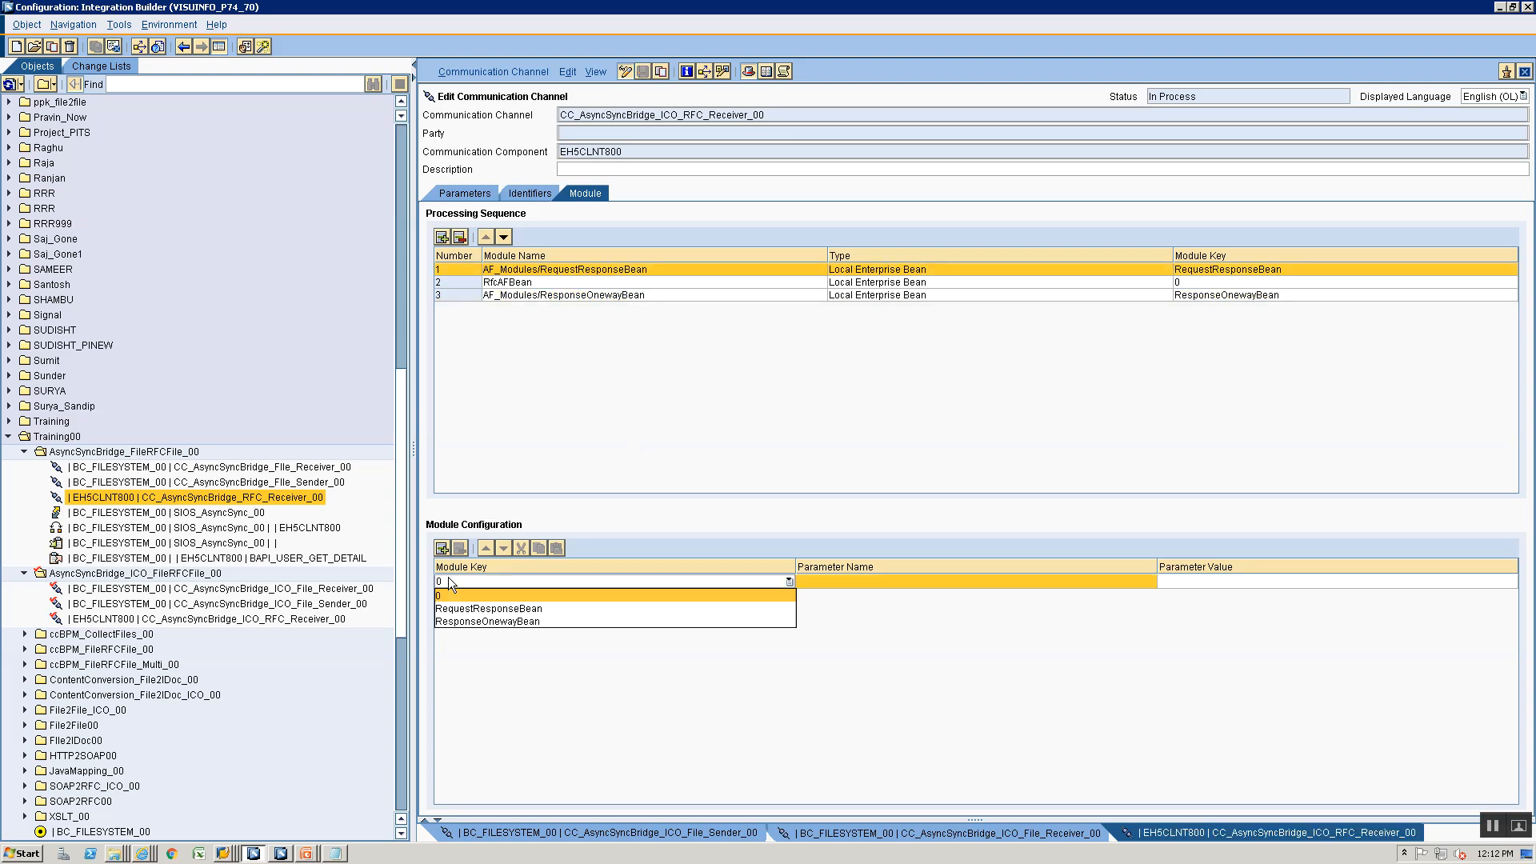
click(464, 610)
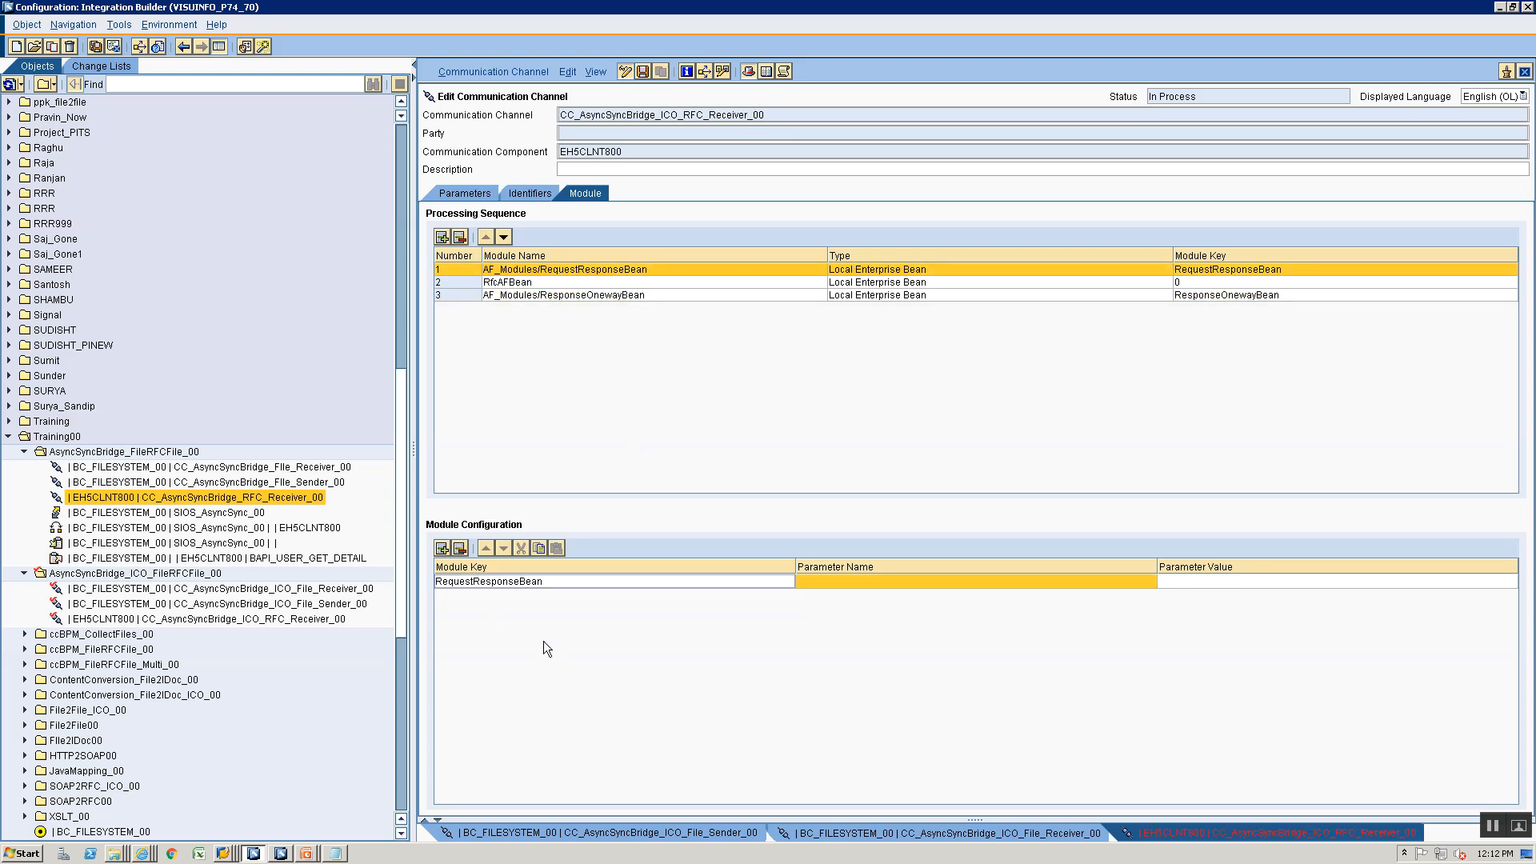
key(alt+Tab)
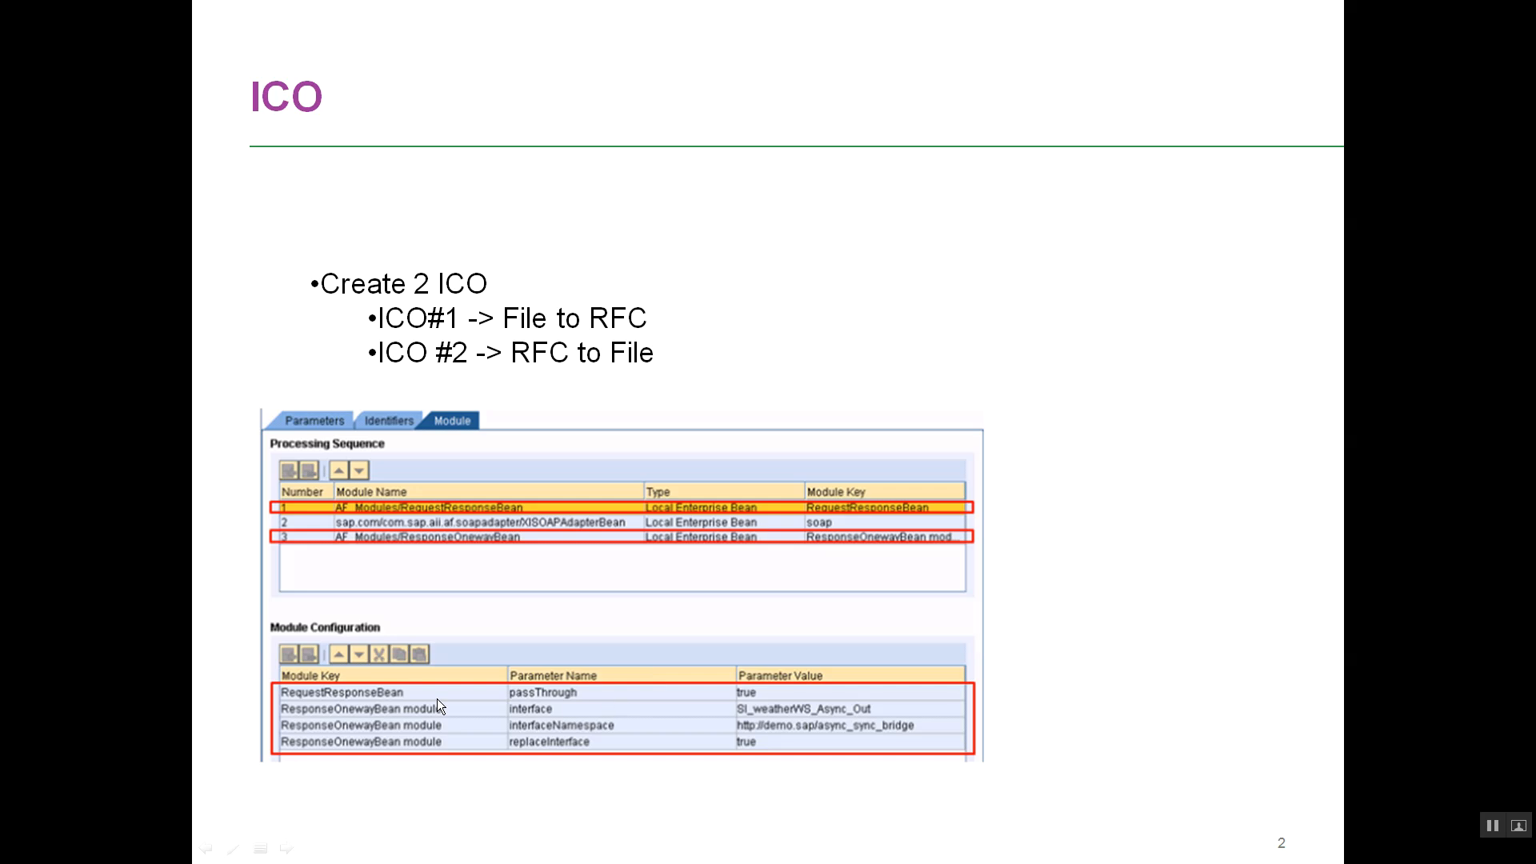
key(alt+Tab)
click(827, 582)
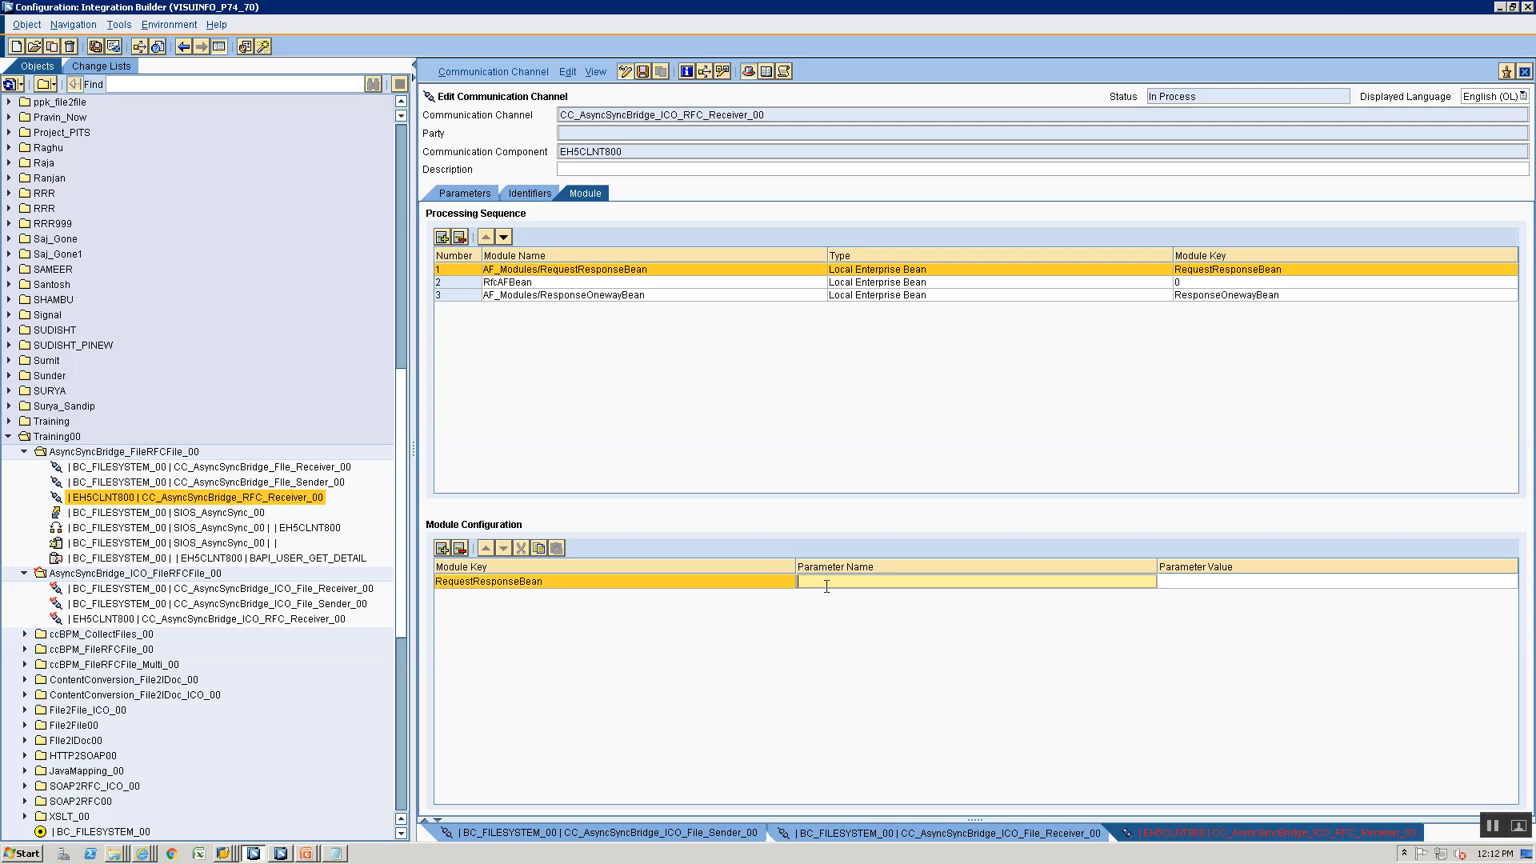
text(passThrough)
key(Tab)
text(true)
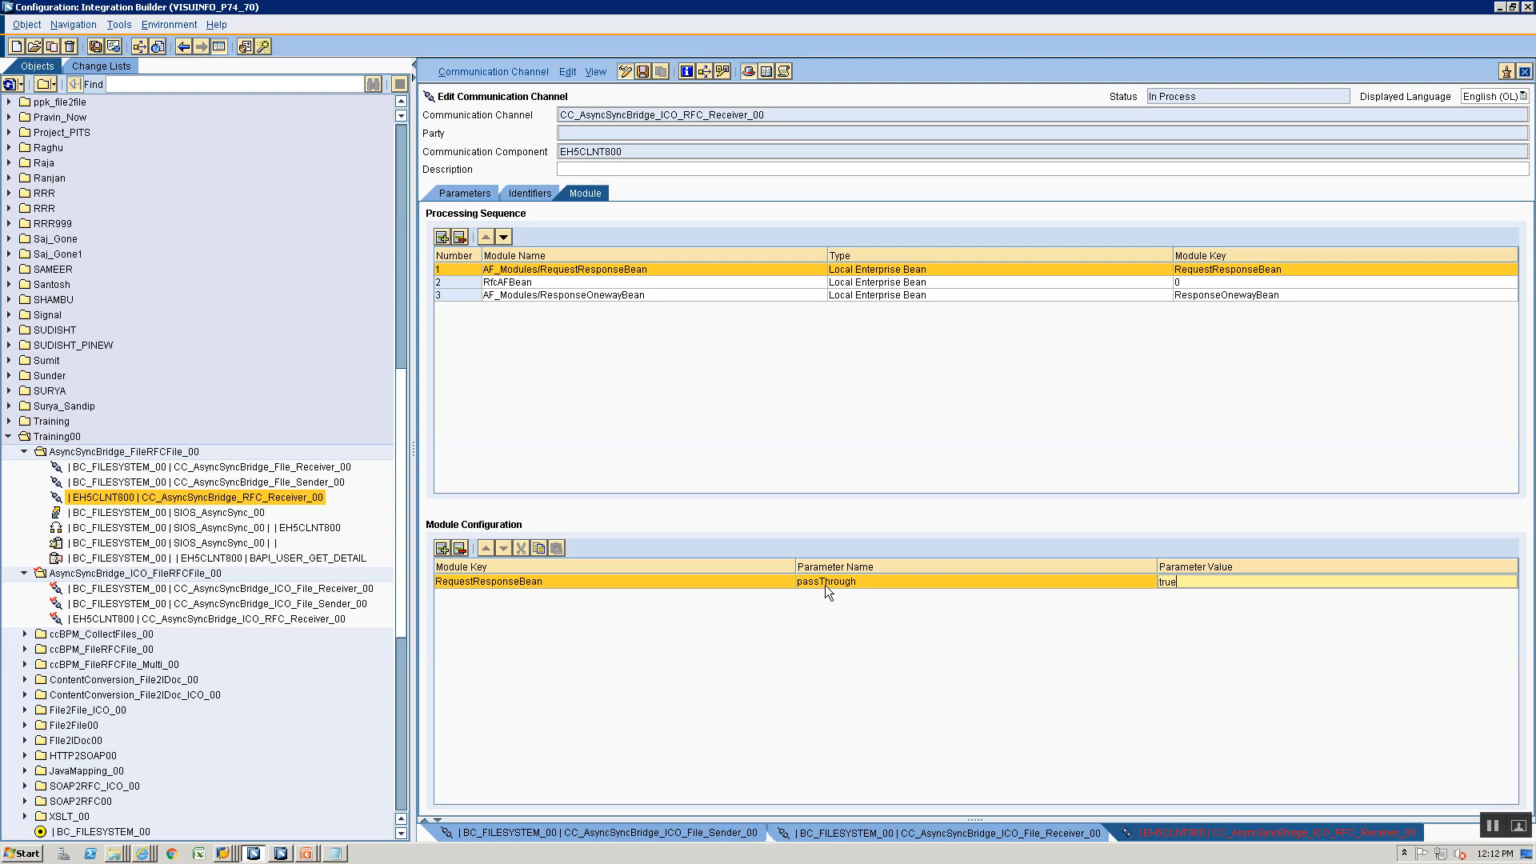
click(568, 271)
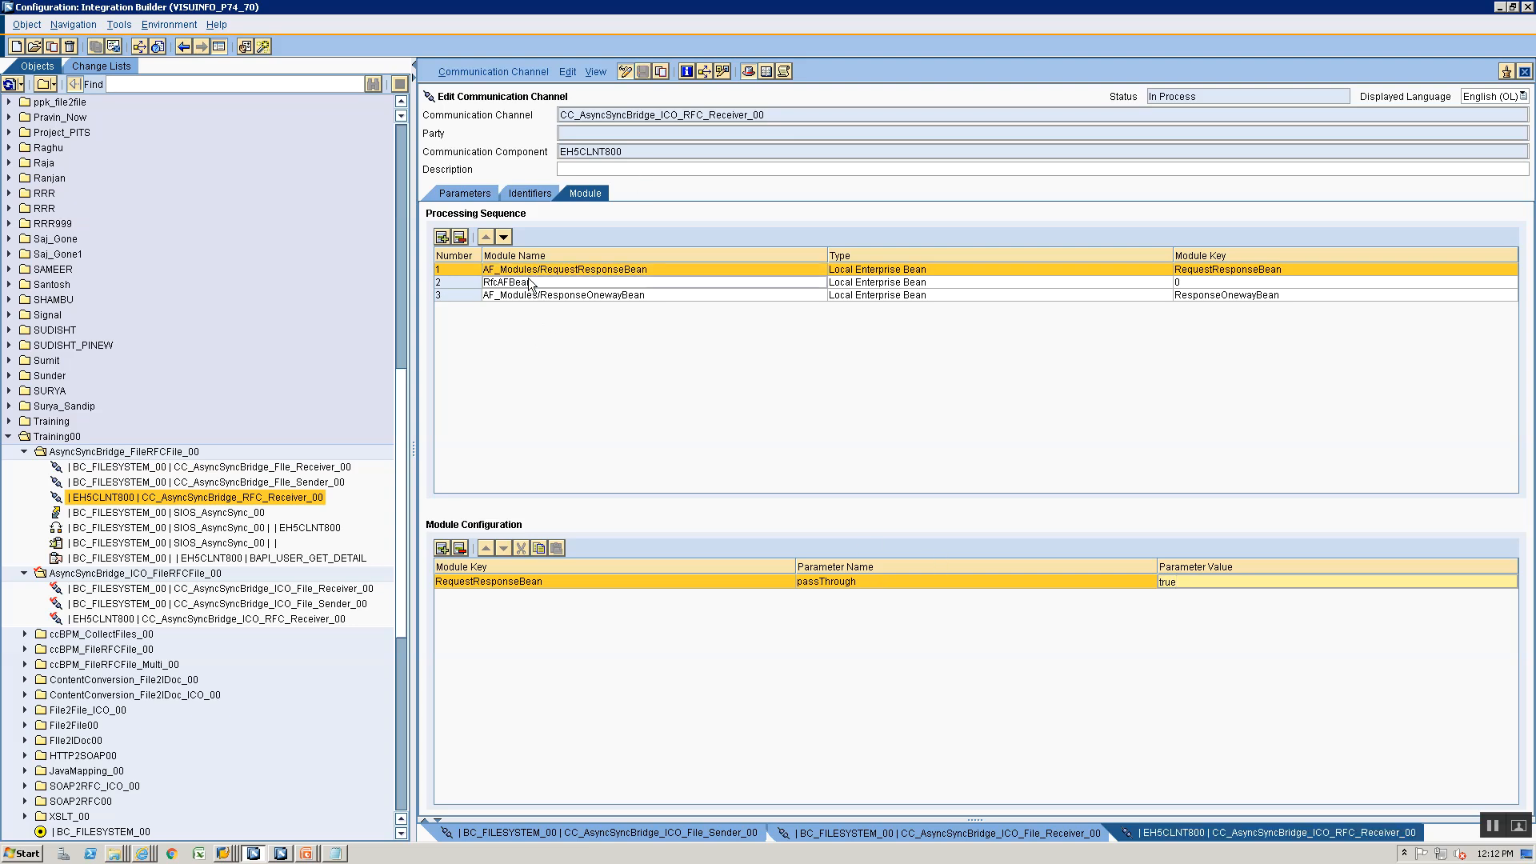
click(1261, 670)
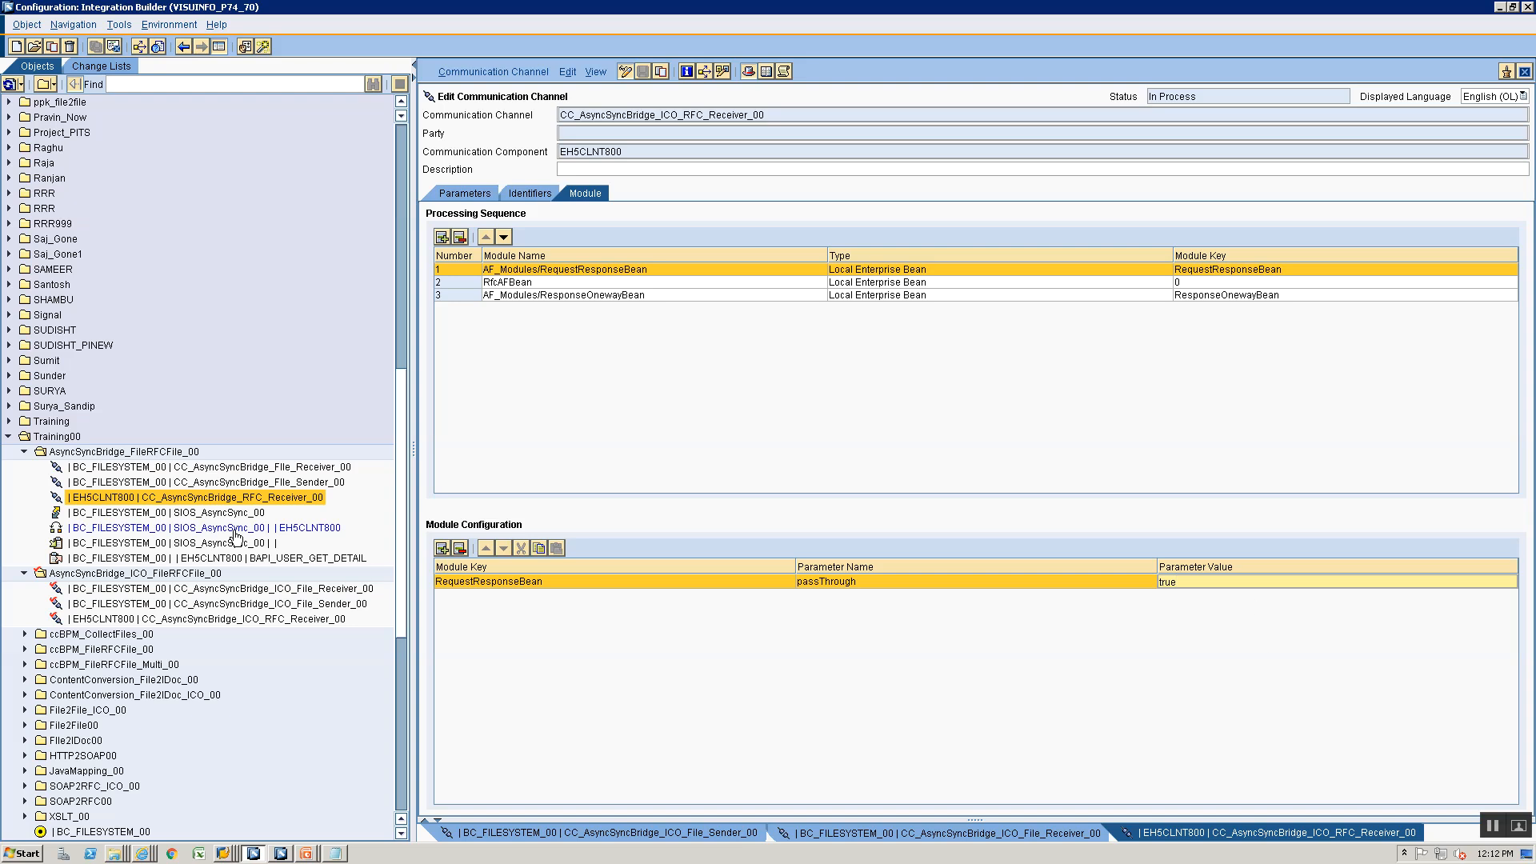
- Add three more module configuration rows and set the module key of each to ResponseOnewayBean
click(443, 549)
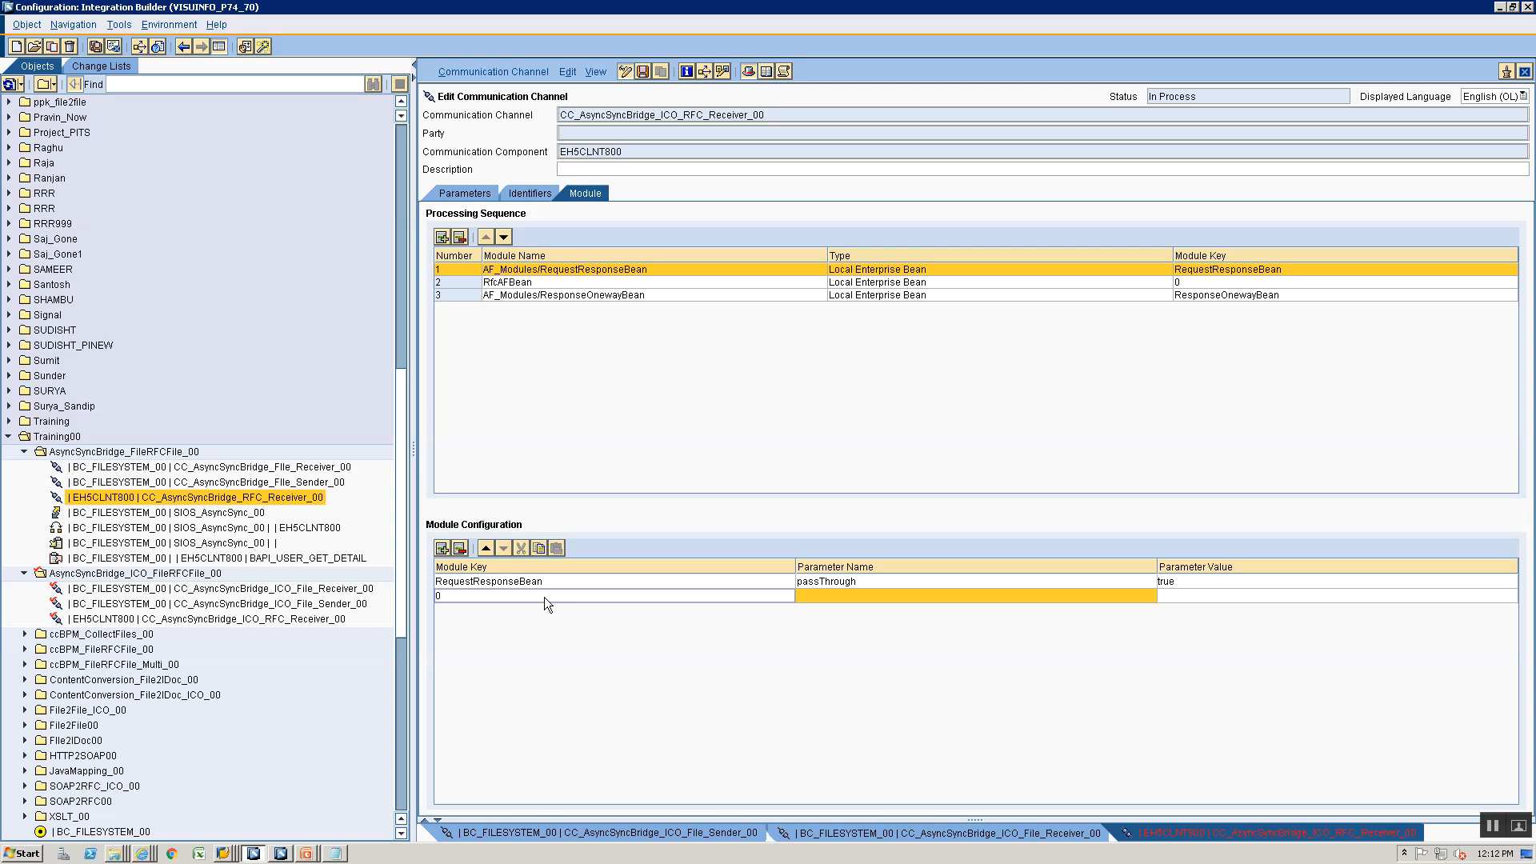
key(alt+Tab)
key(alt+Tab)
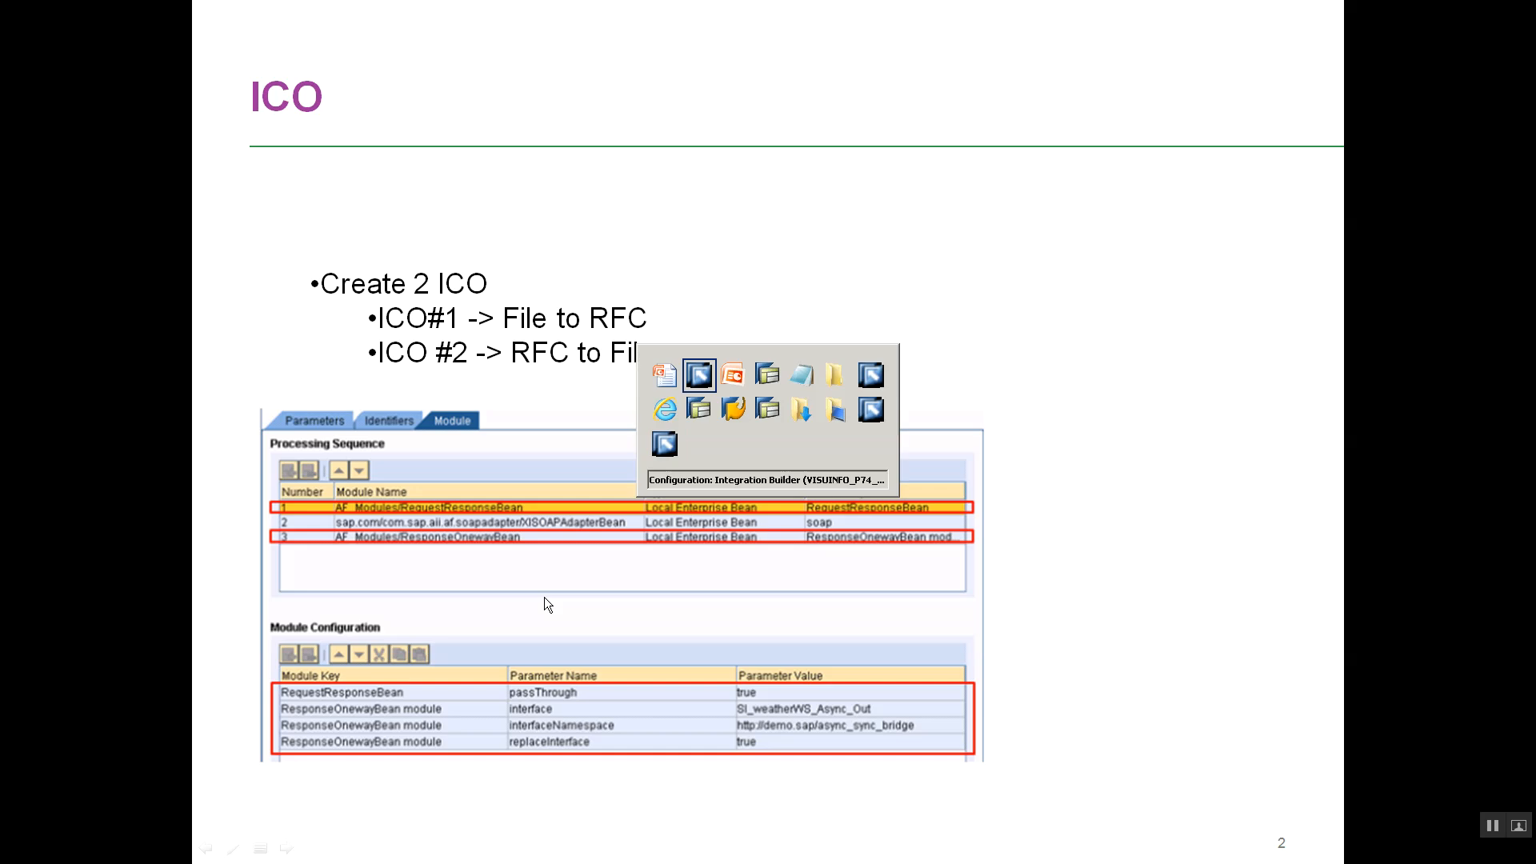
click(544, 597)
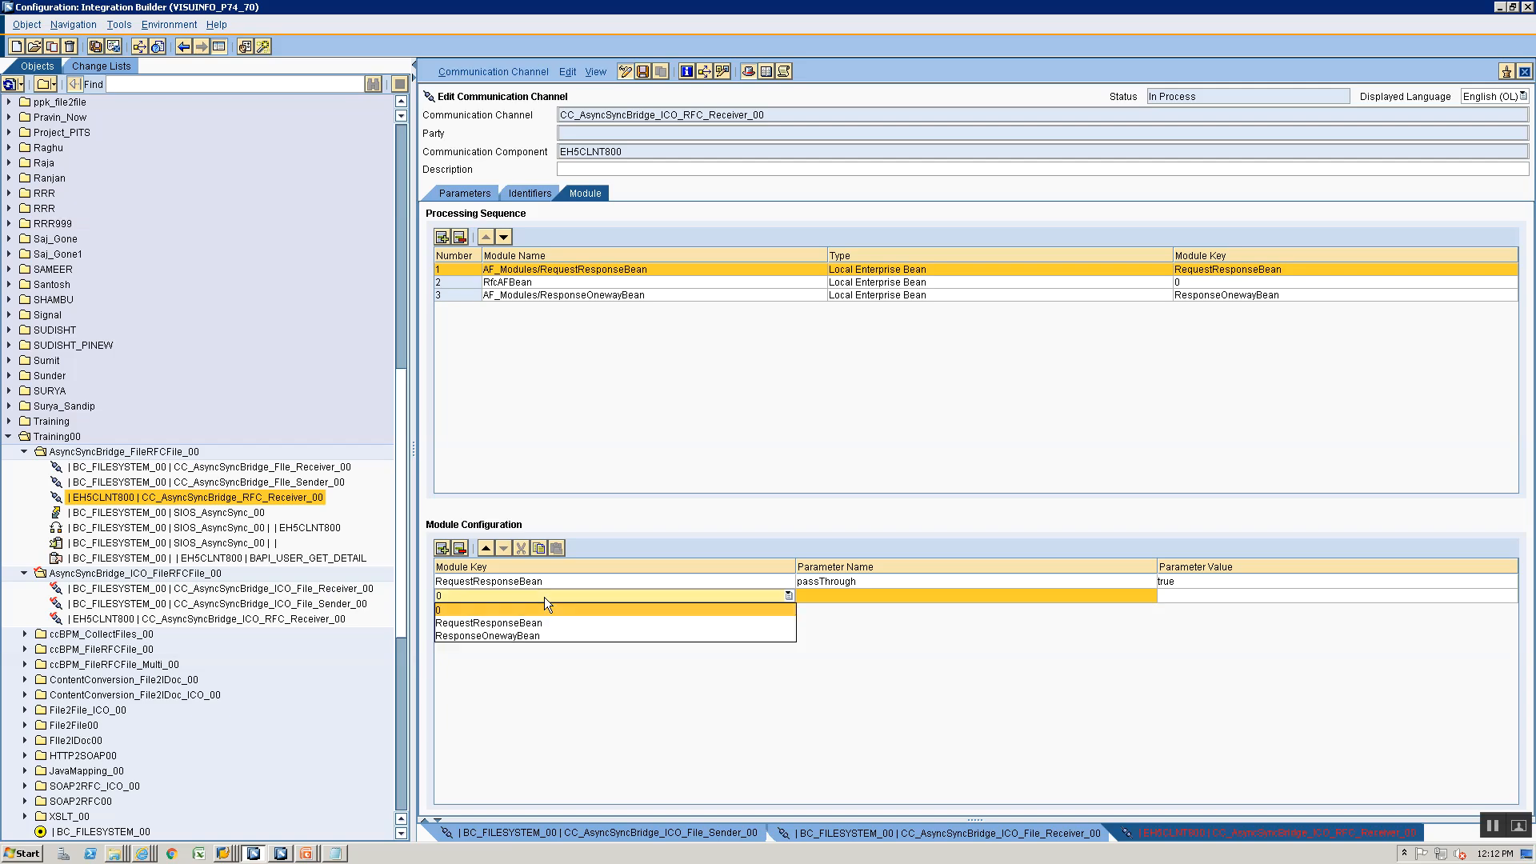
click(512, 636)
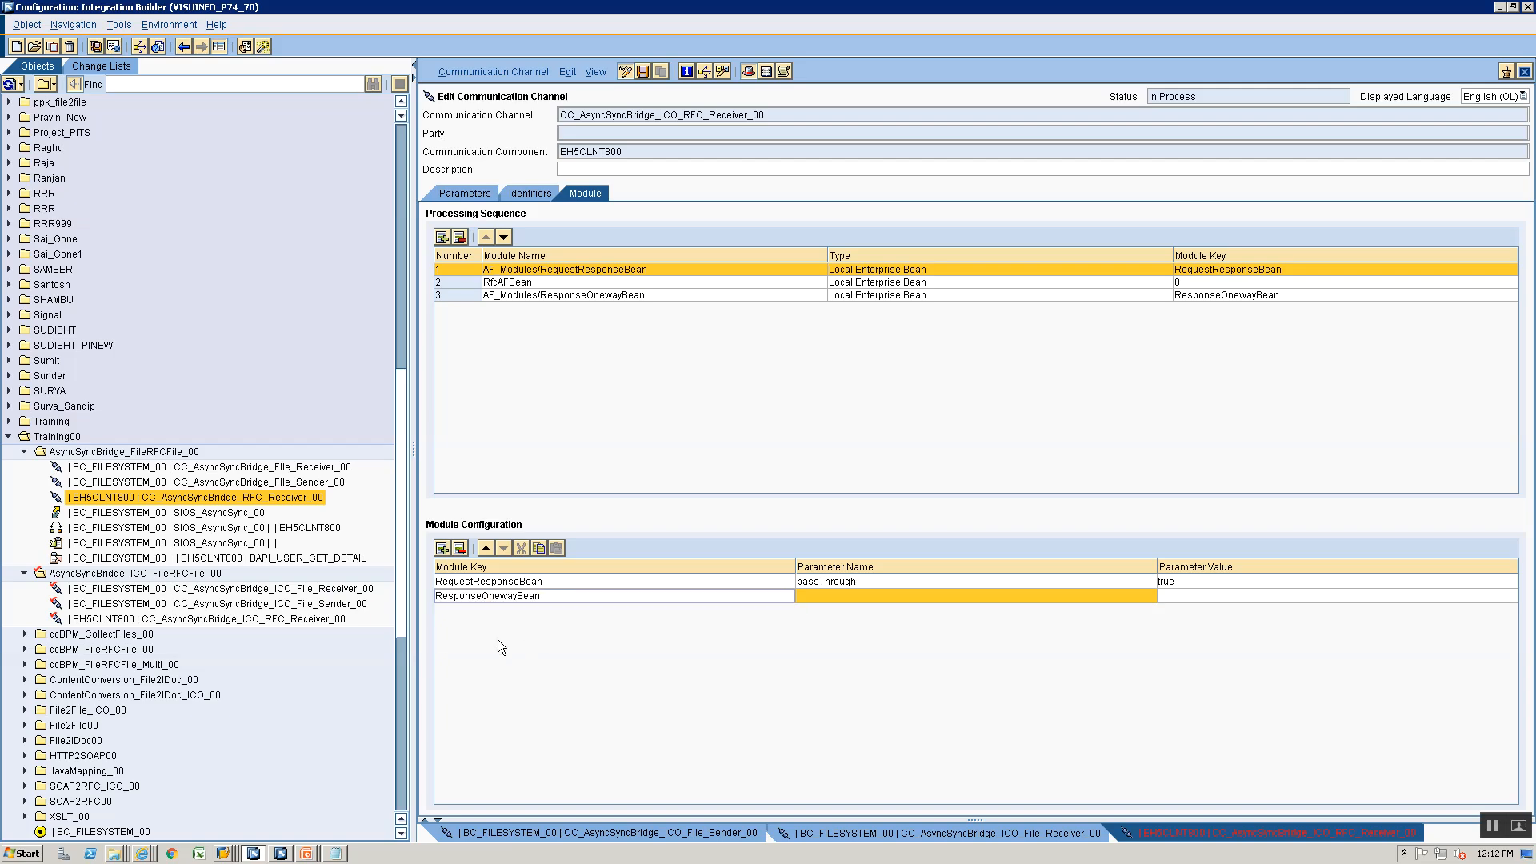
key(alt+Tab)
key(alt+Tab)
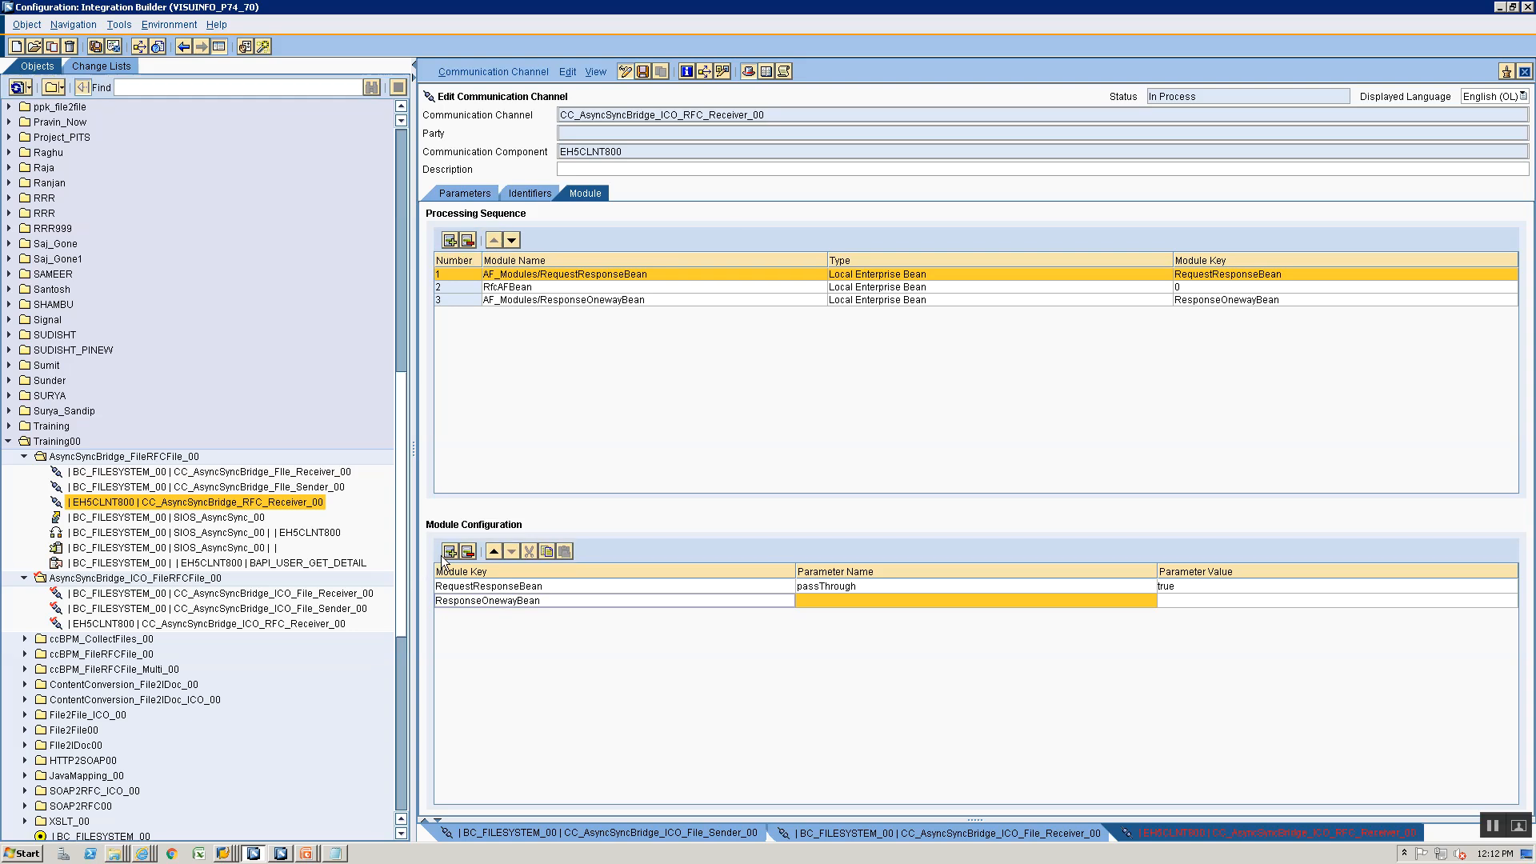
click(443, 549)
click(459, 607)
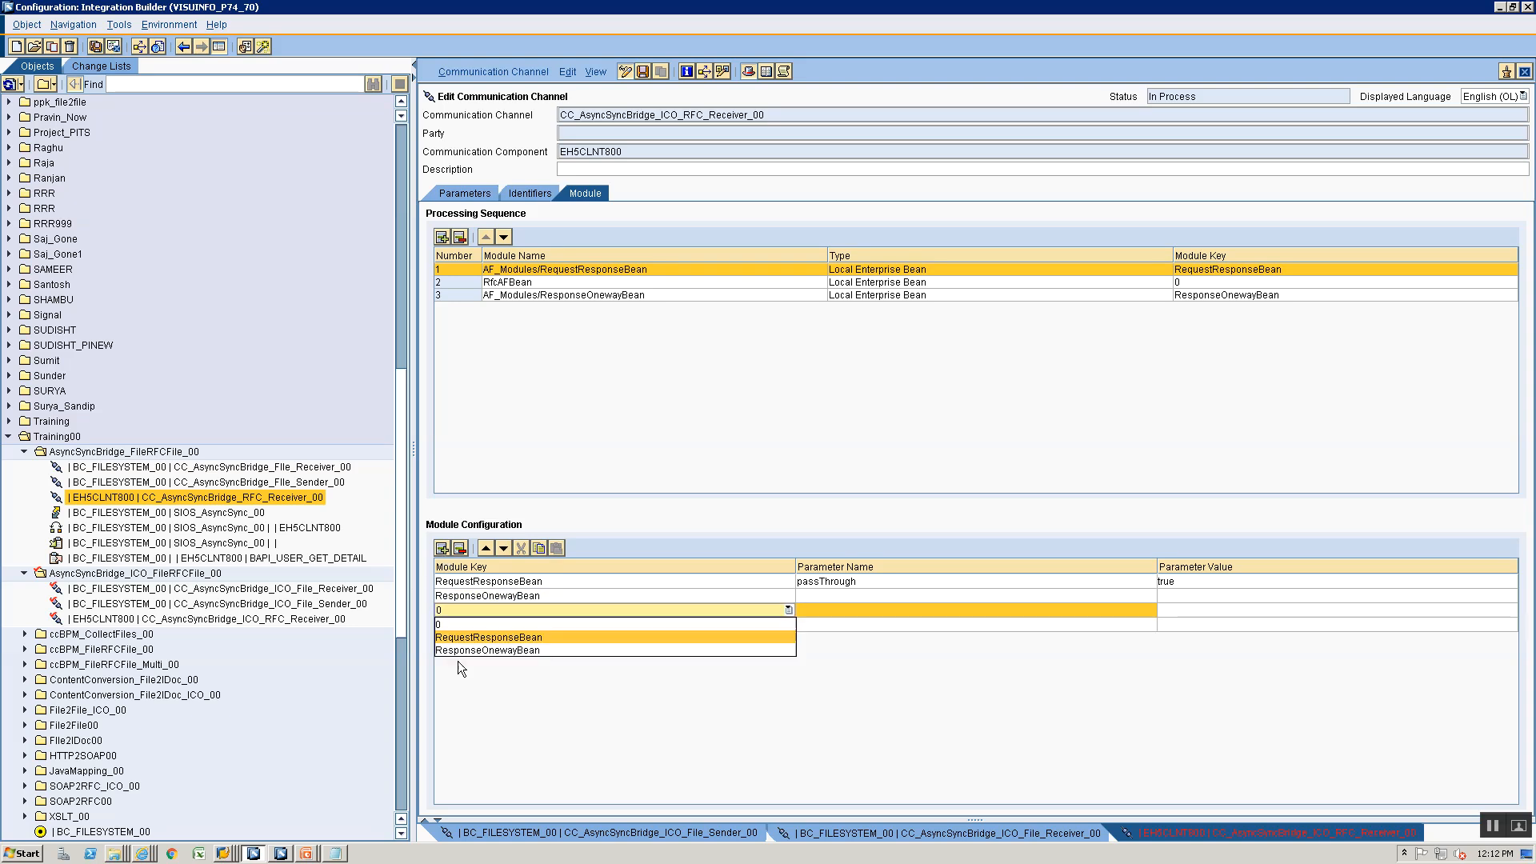
click(458, 651)
click(462, 621)
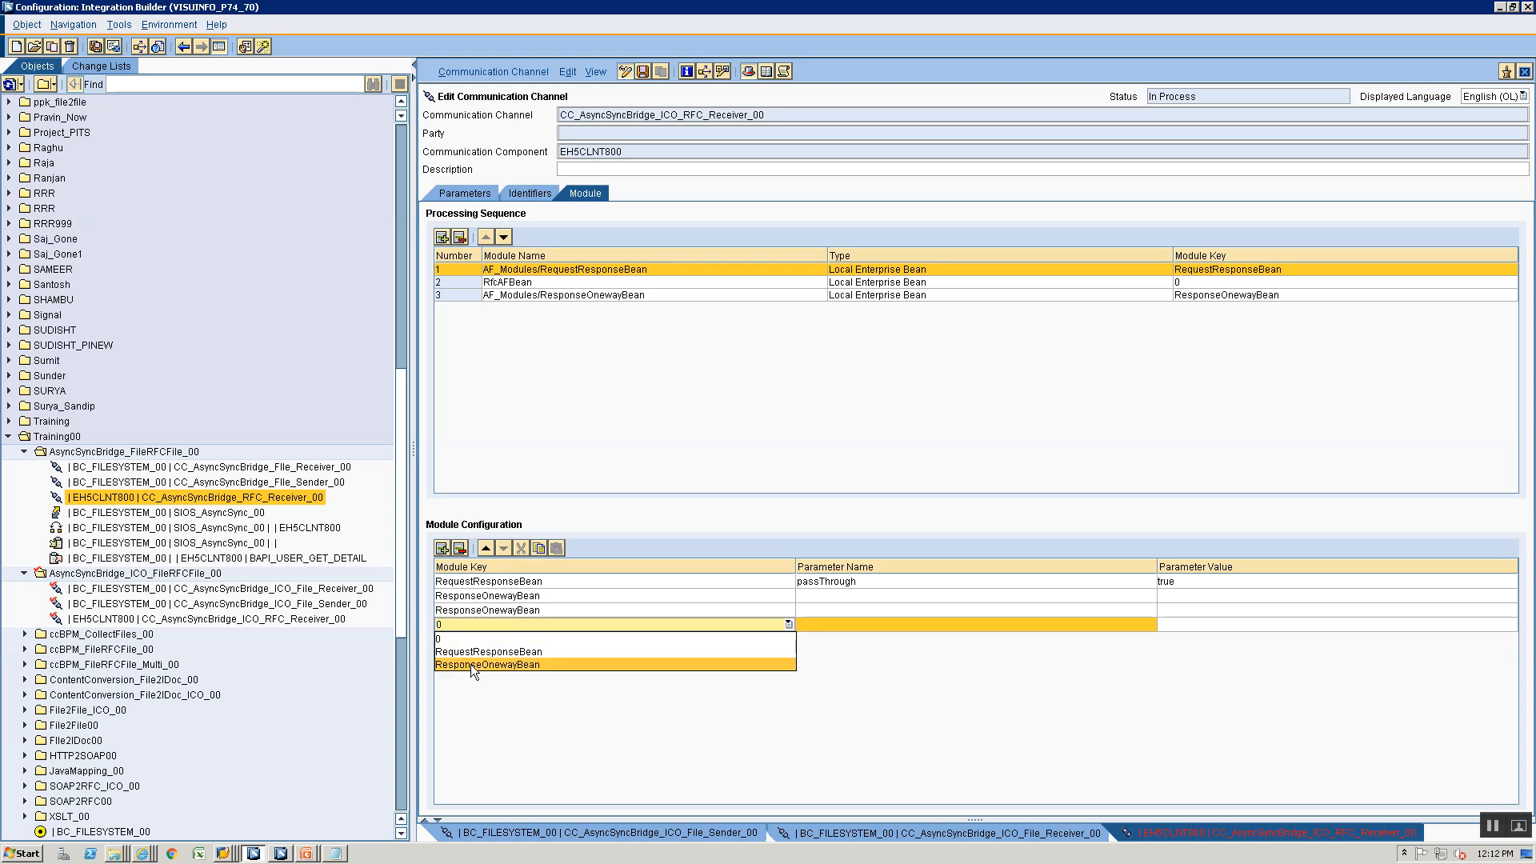
click(471, 664)
- Name the three ResponseOnewayBean parameters interface, interfaceName and replaceInterface, consulting the module configuration on the ICO slide
key(alt+Tab)
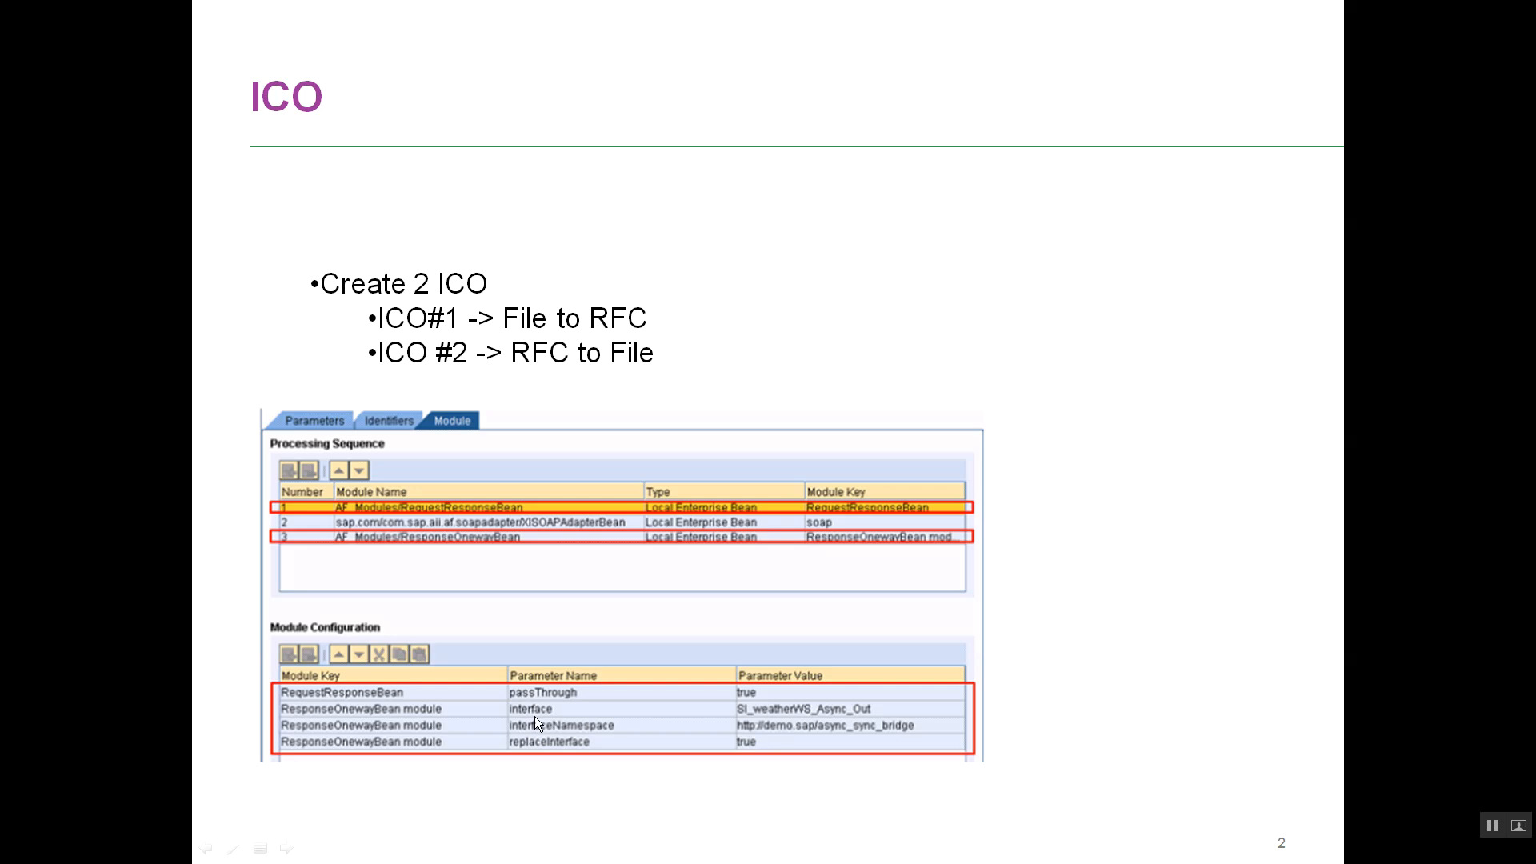
key(alt+Tab)
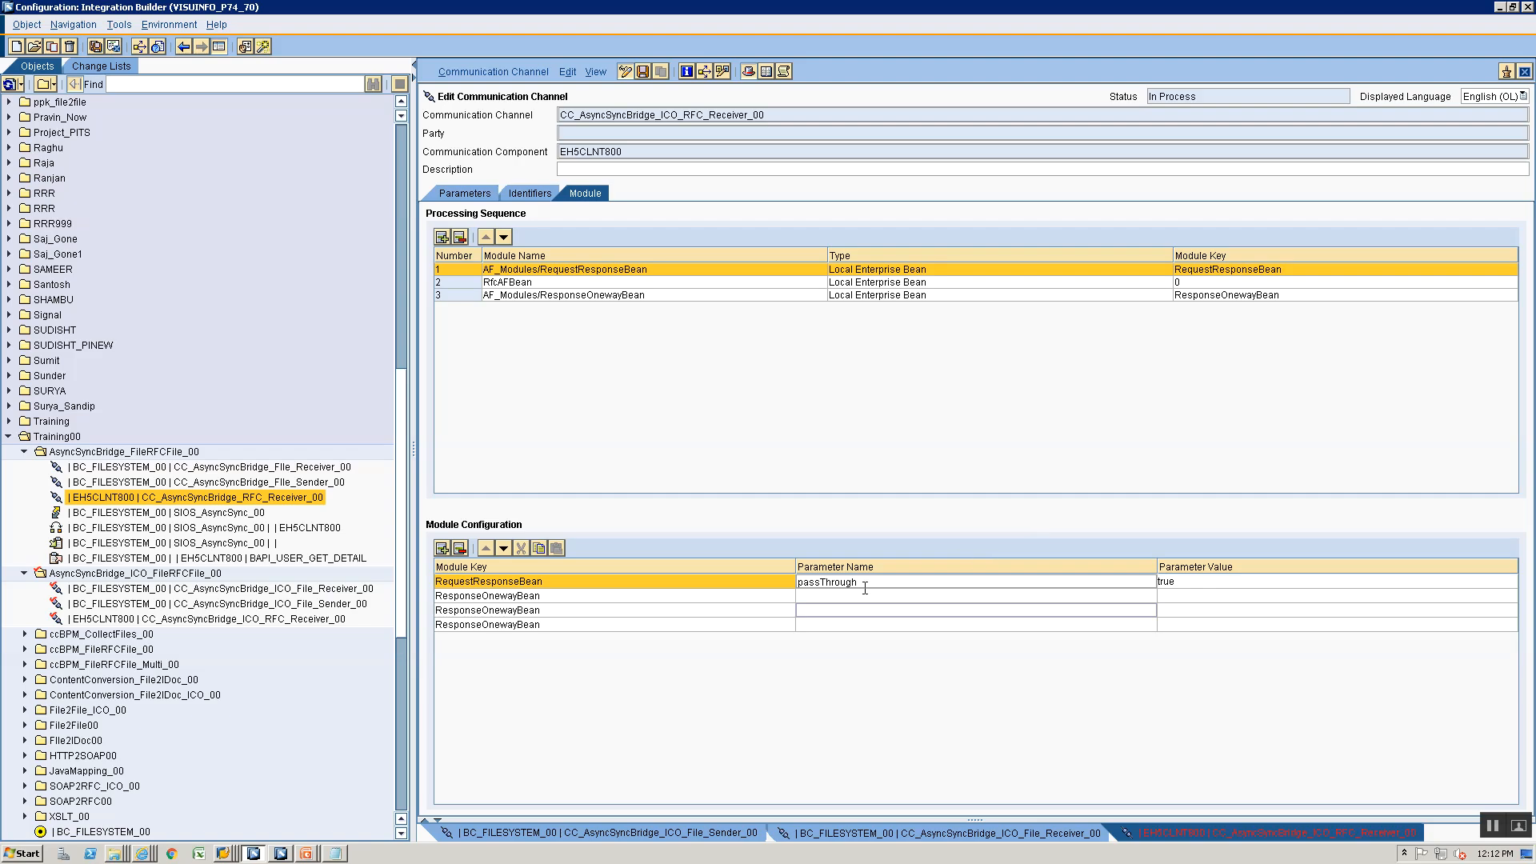
click(864, 597)
text(interface)
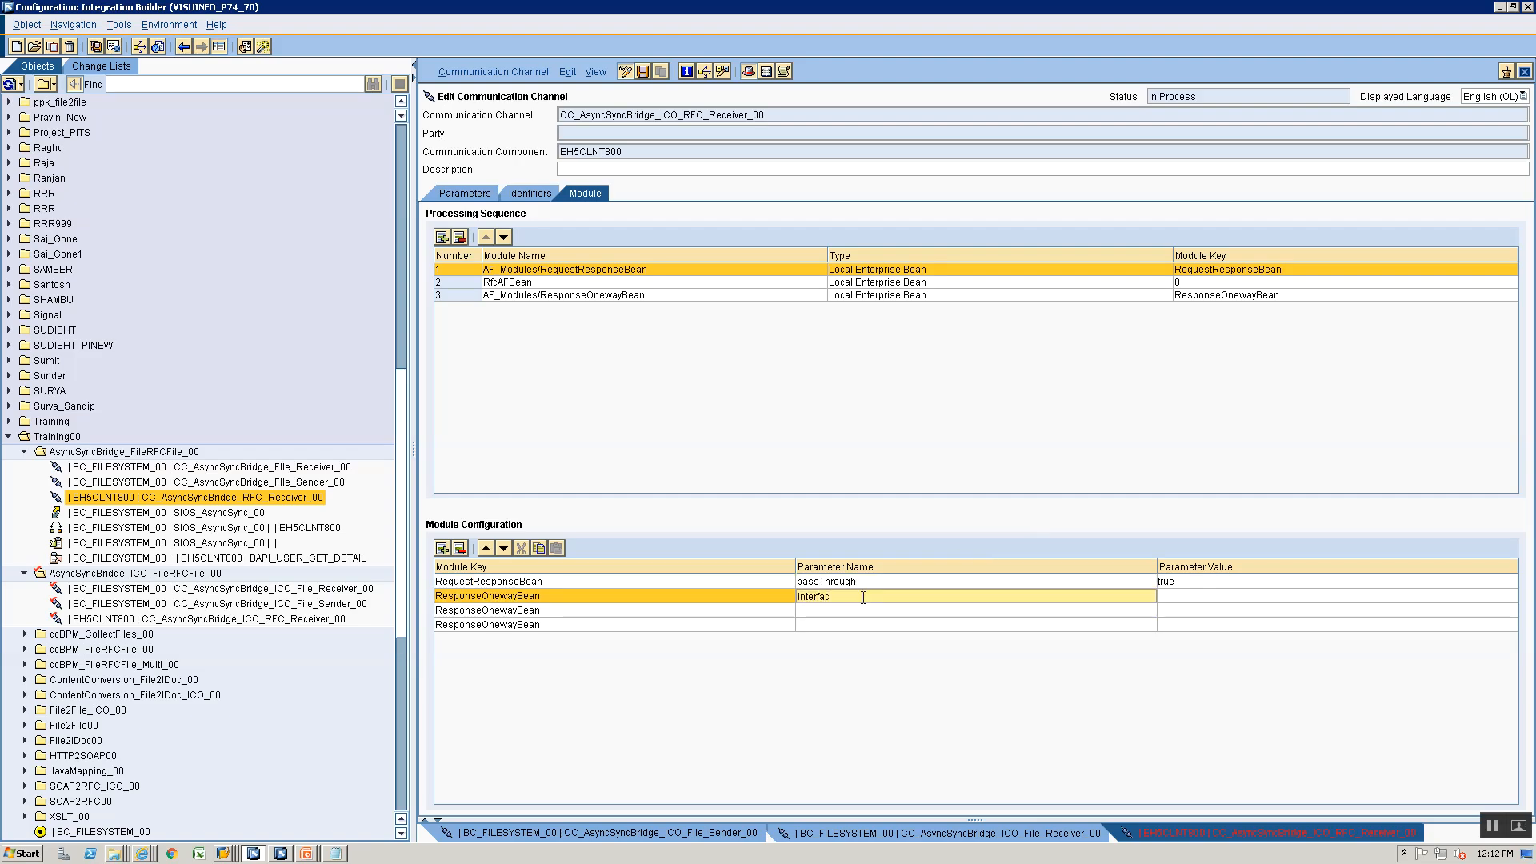
click(855, 623)
click(859, 611)
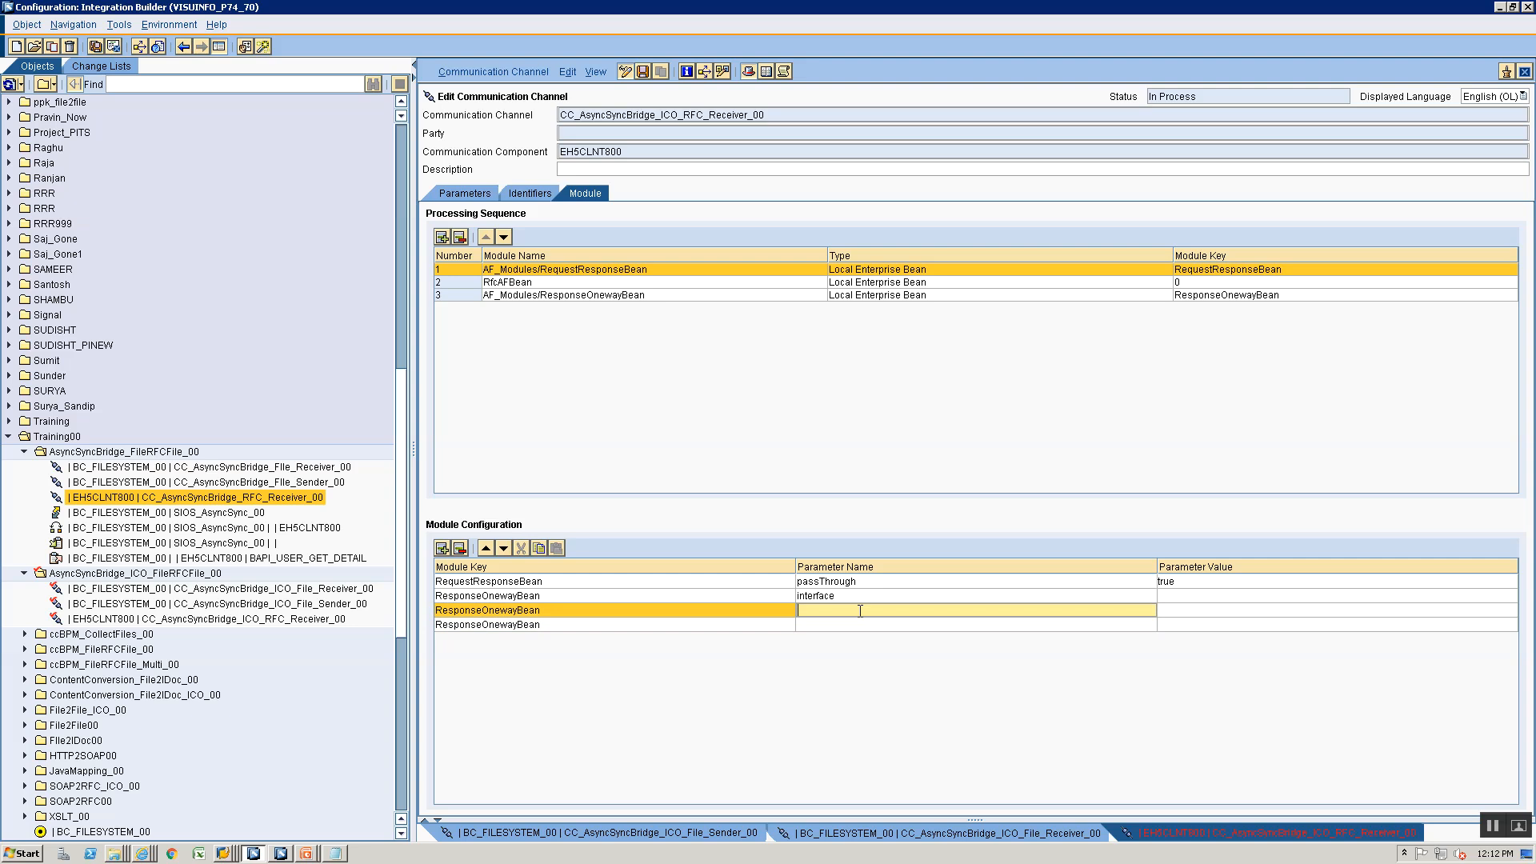
text(interfaceName)
click(845, 630)
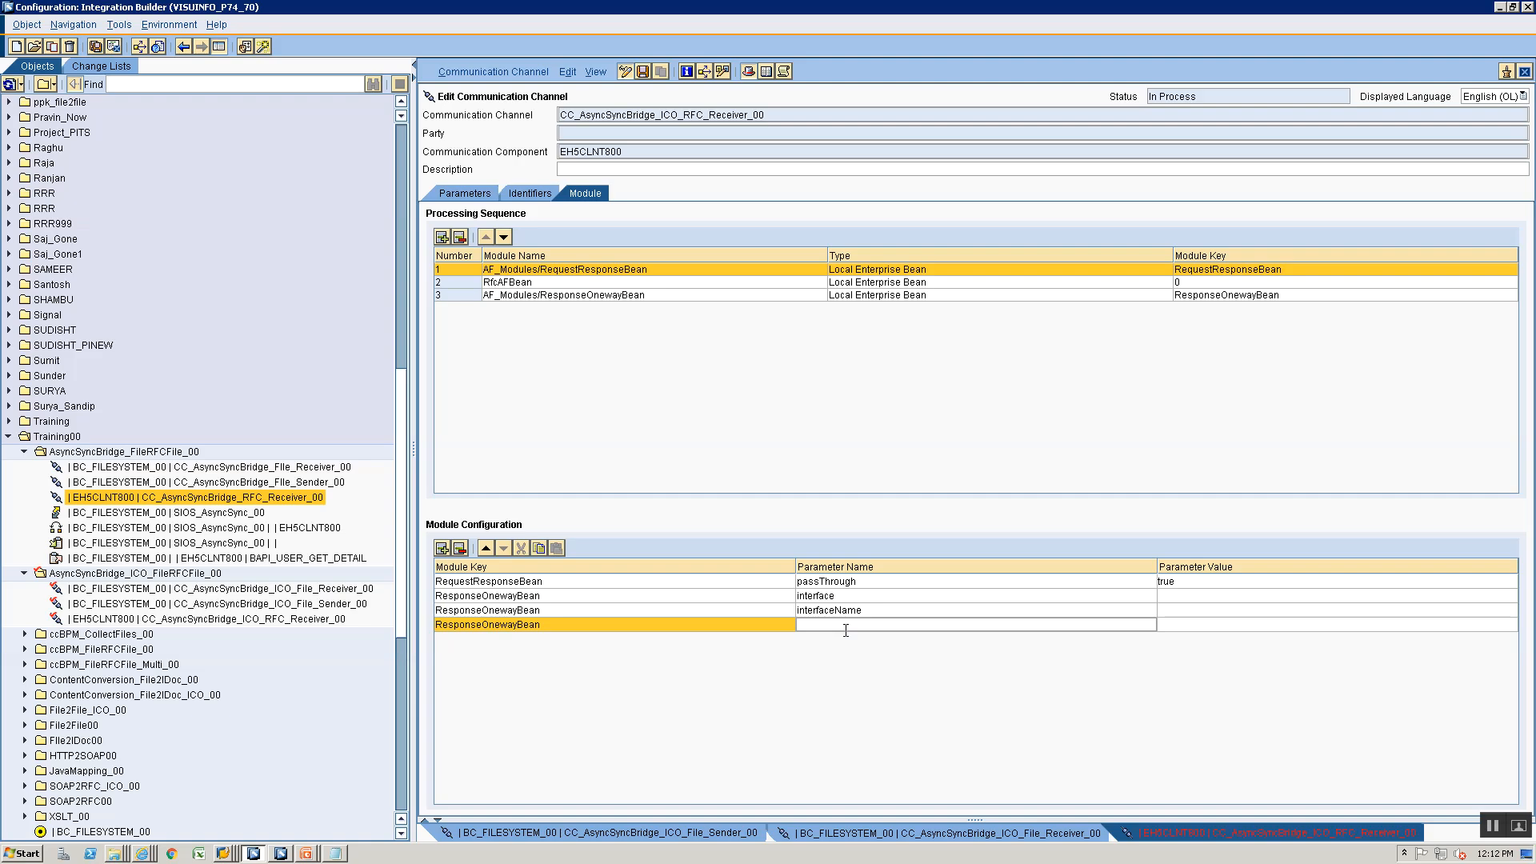
text(replace)
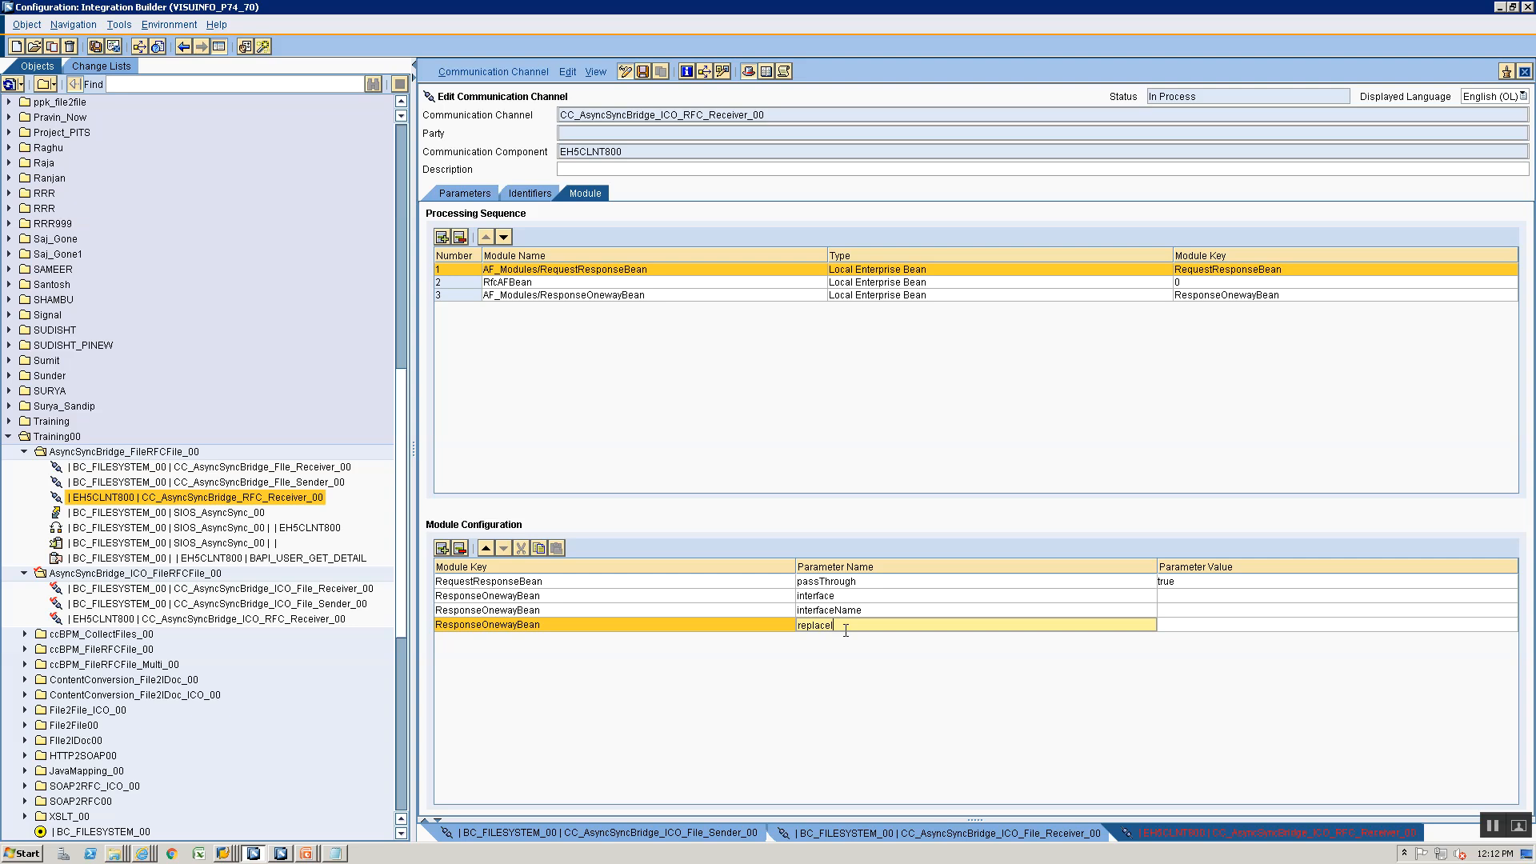
text(Interface)
key(alt+Tab)
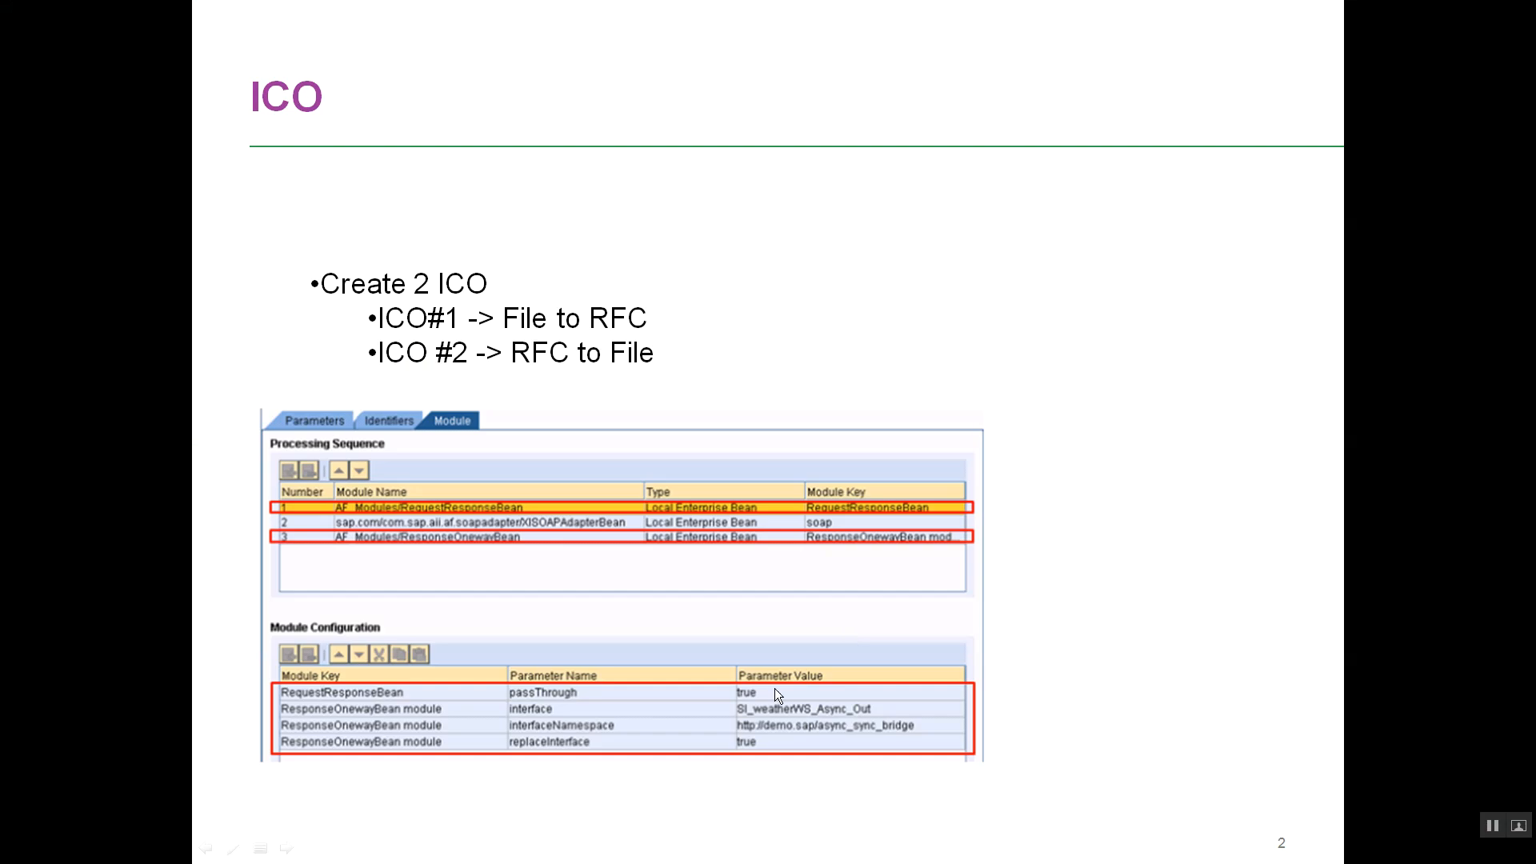
- Set the interface parameter's value to SIOA_AsyncSyncBridge_ICO_BAPIResponse_00, copying the name from that service interface in the Enterprise Services Builder
key(alt+Tab)
click(1183, 594)
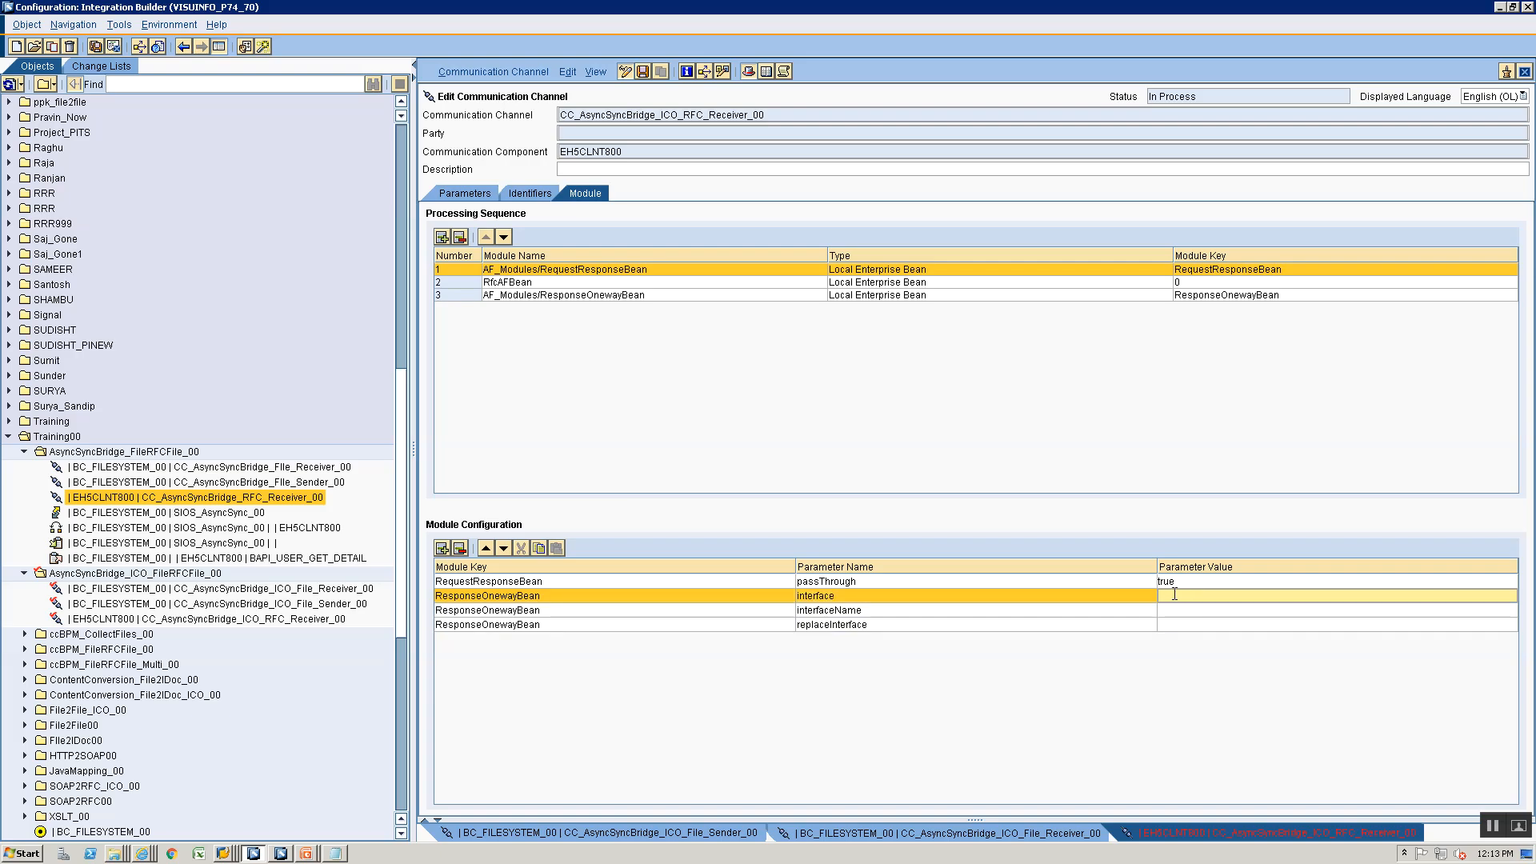
key(alt+Tab)
key(alt+Tab)
key(alt+Tab)
key(alt+Tab)
key(alt+Tab)
key(alt+Tab)
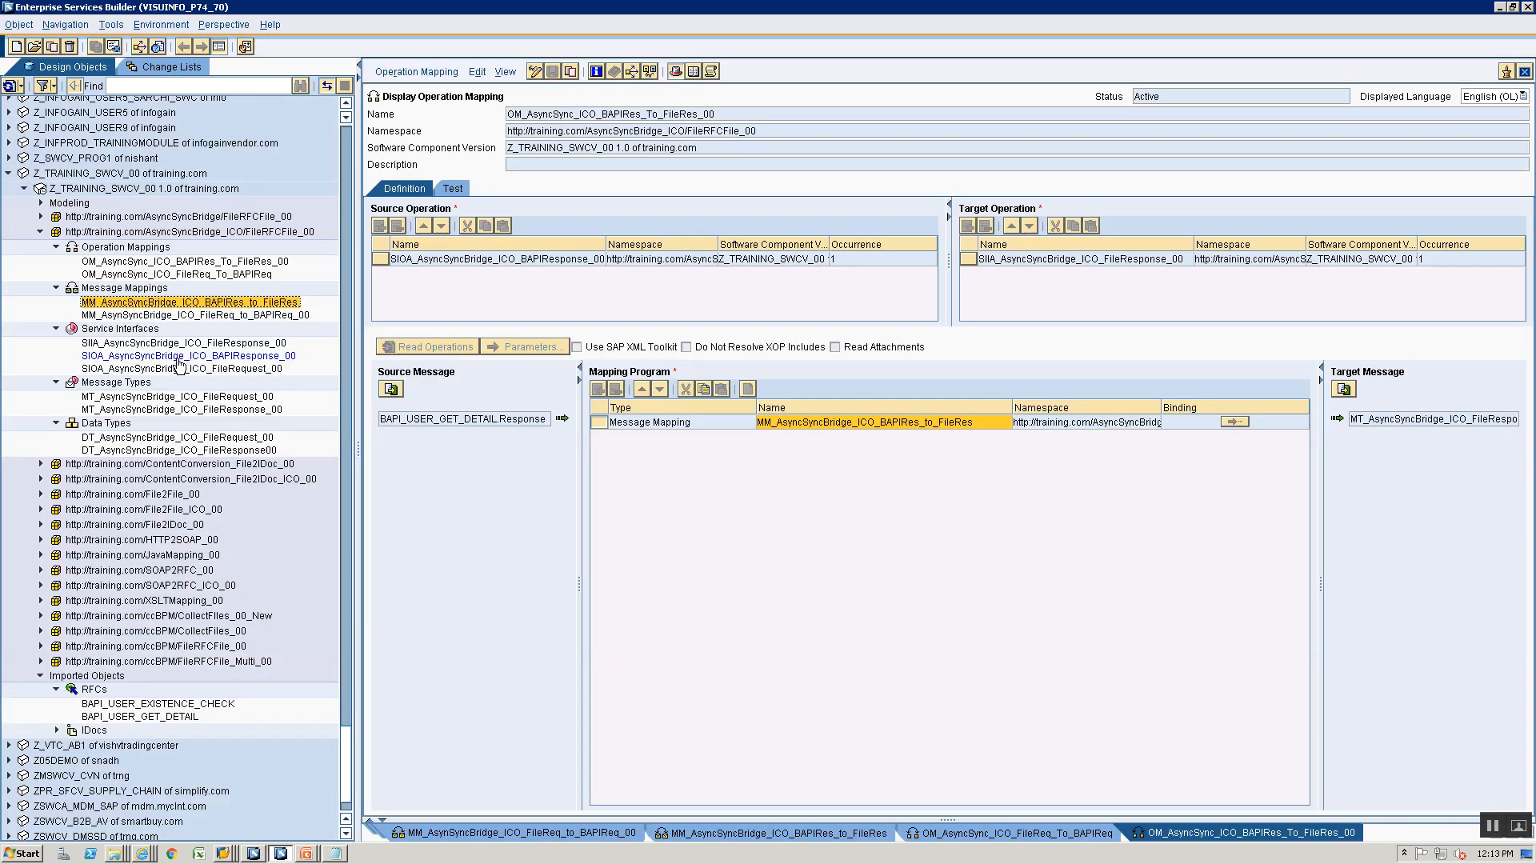
click(178, 358)
double_click(116, 362)
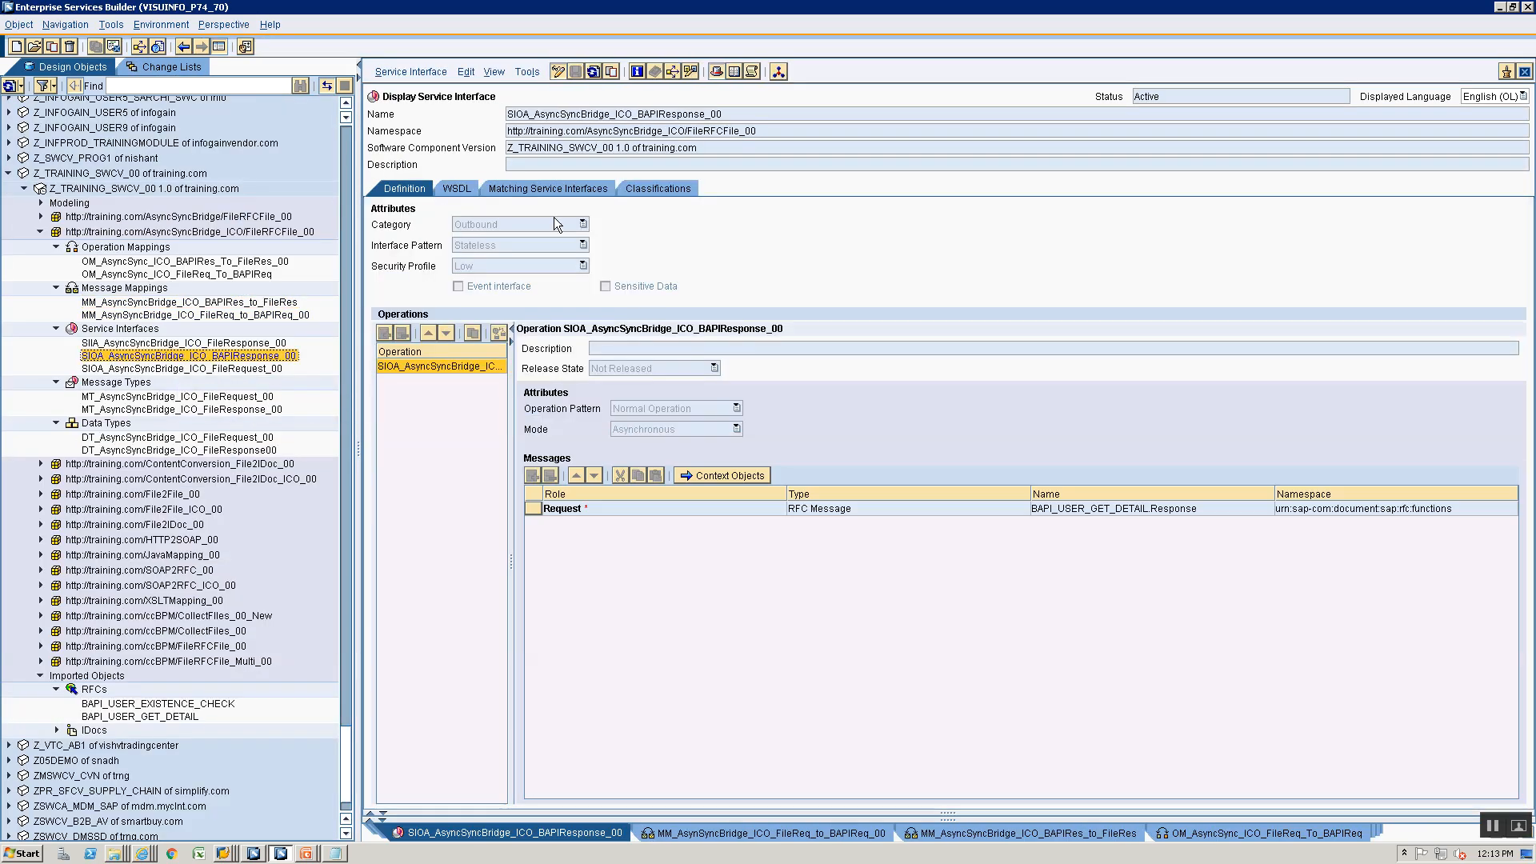
click(510, 114)
double_click(776, 118)
key(ctrl+c)
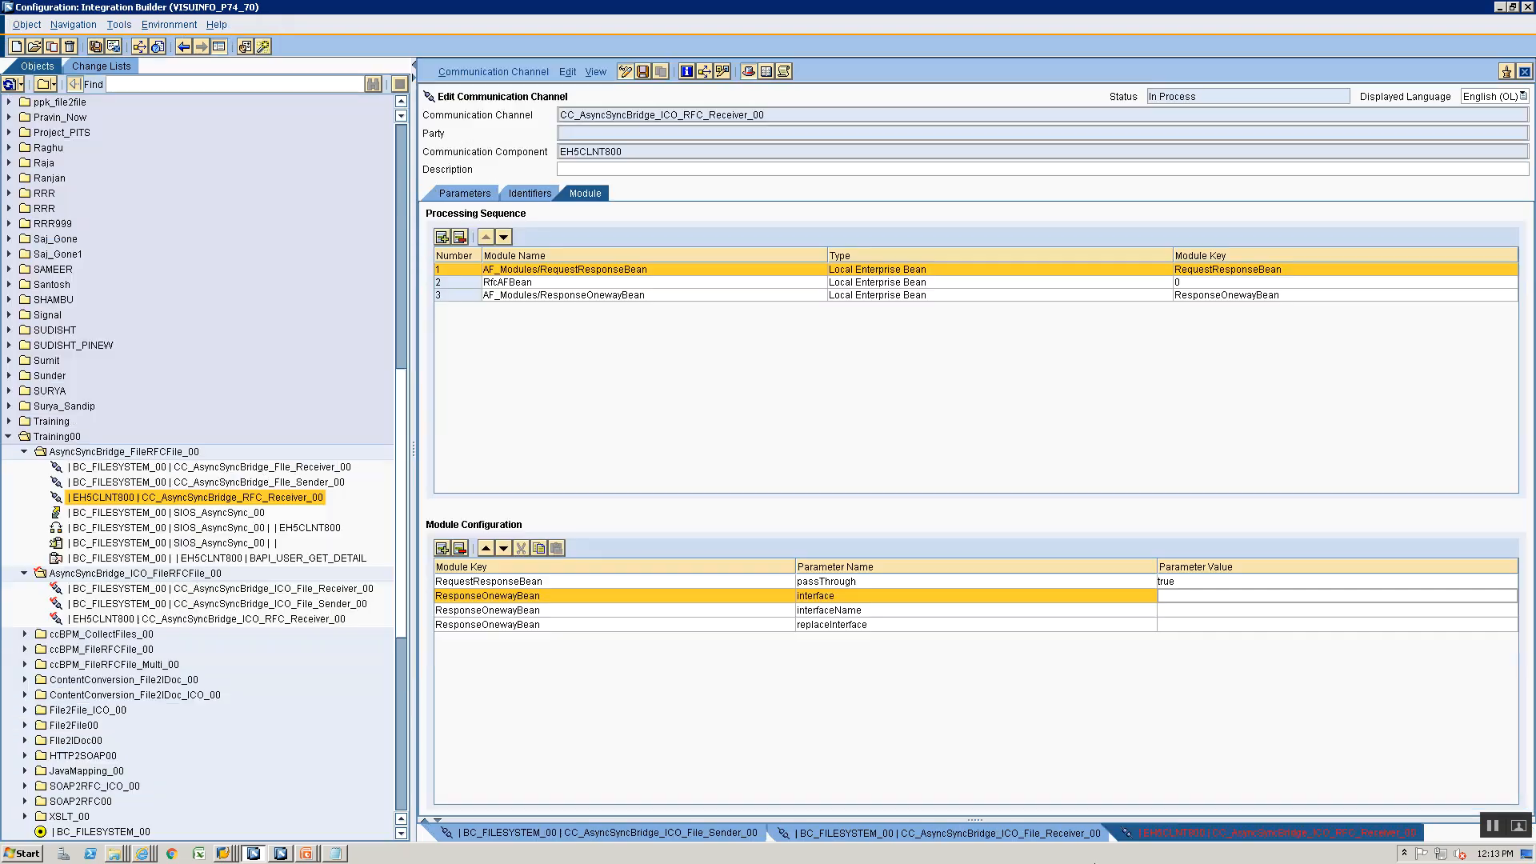
key(alt+Tab)
click(1322, 599)
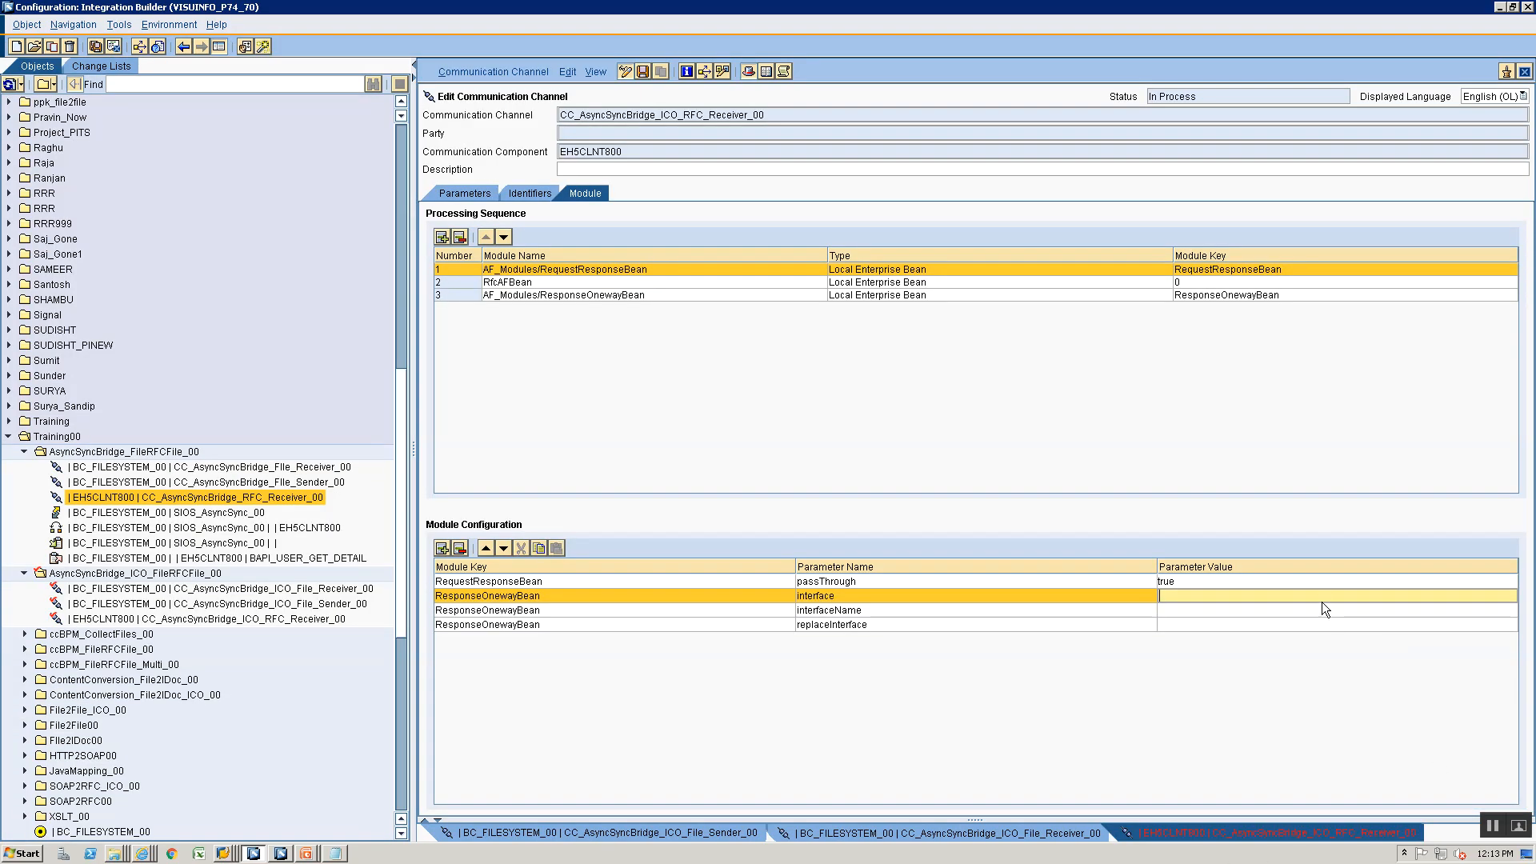
key(ctrl+v)
- Copy the namespace of the service interface SIOA_AsyncSyncBridge_ICO_BAPIResponse_00 from the Enterprise Services Builder and return to the channel's module configuration
click(1279, 610)
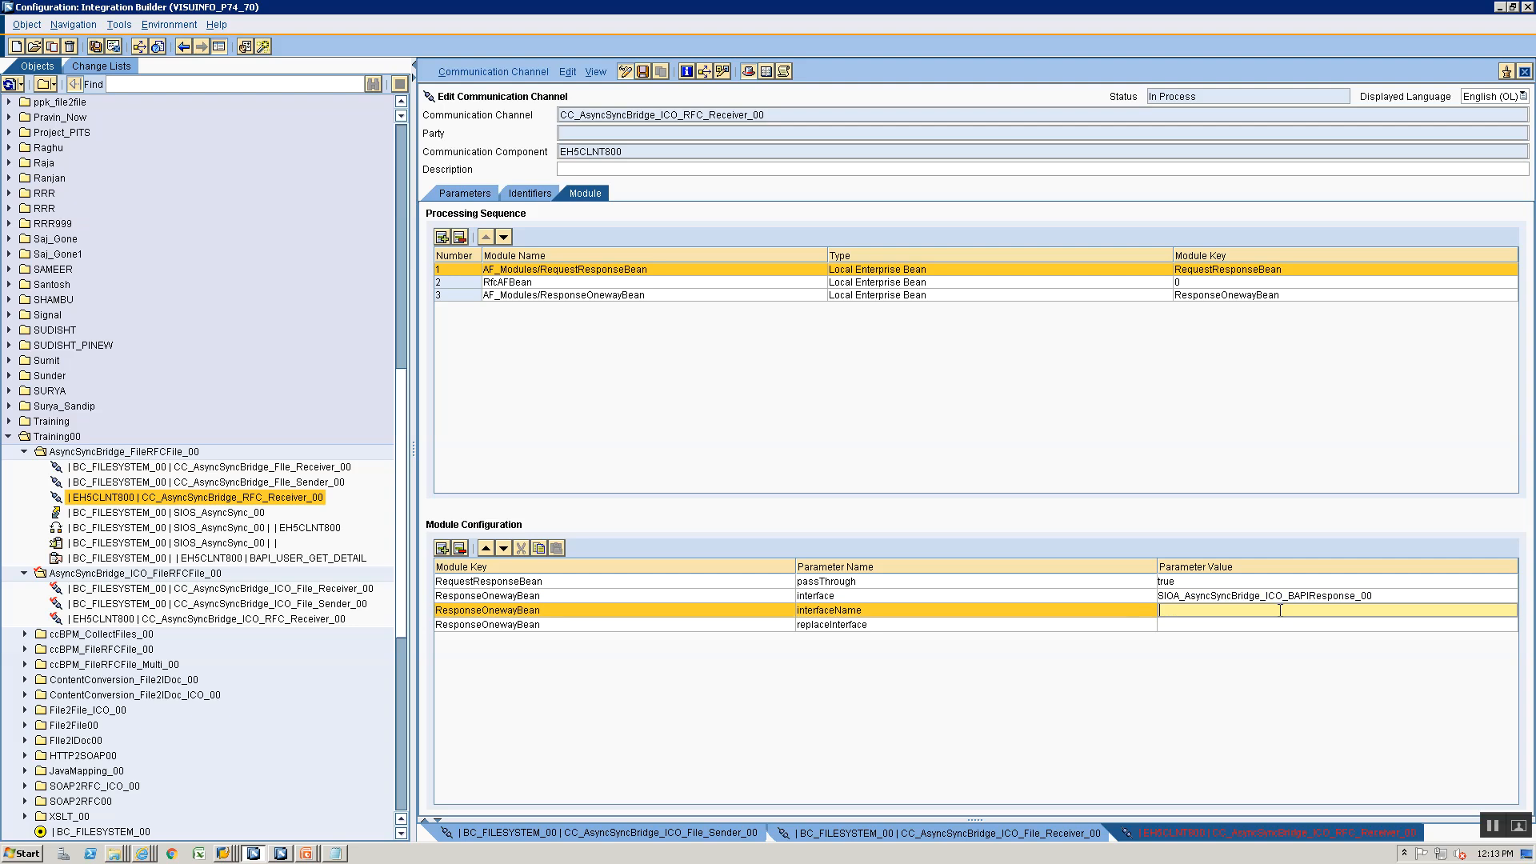
key(alt+Tab)
double_click(768, 131)
key(ctrl+c)
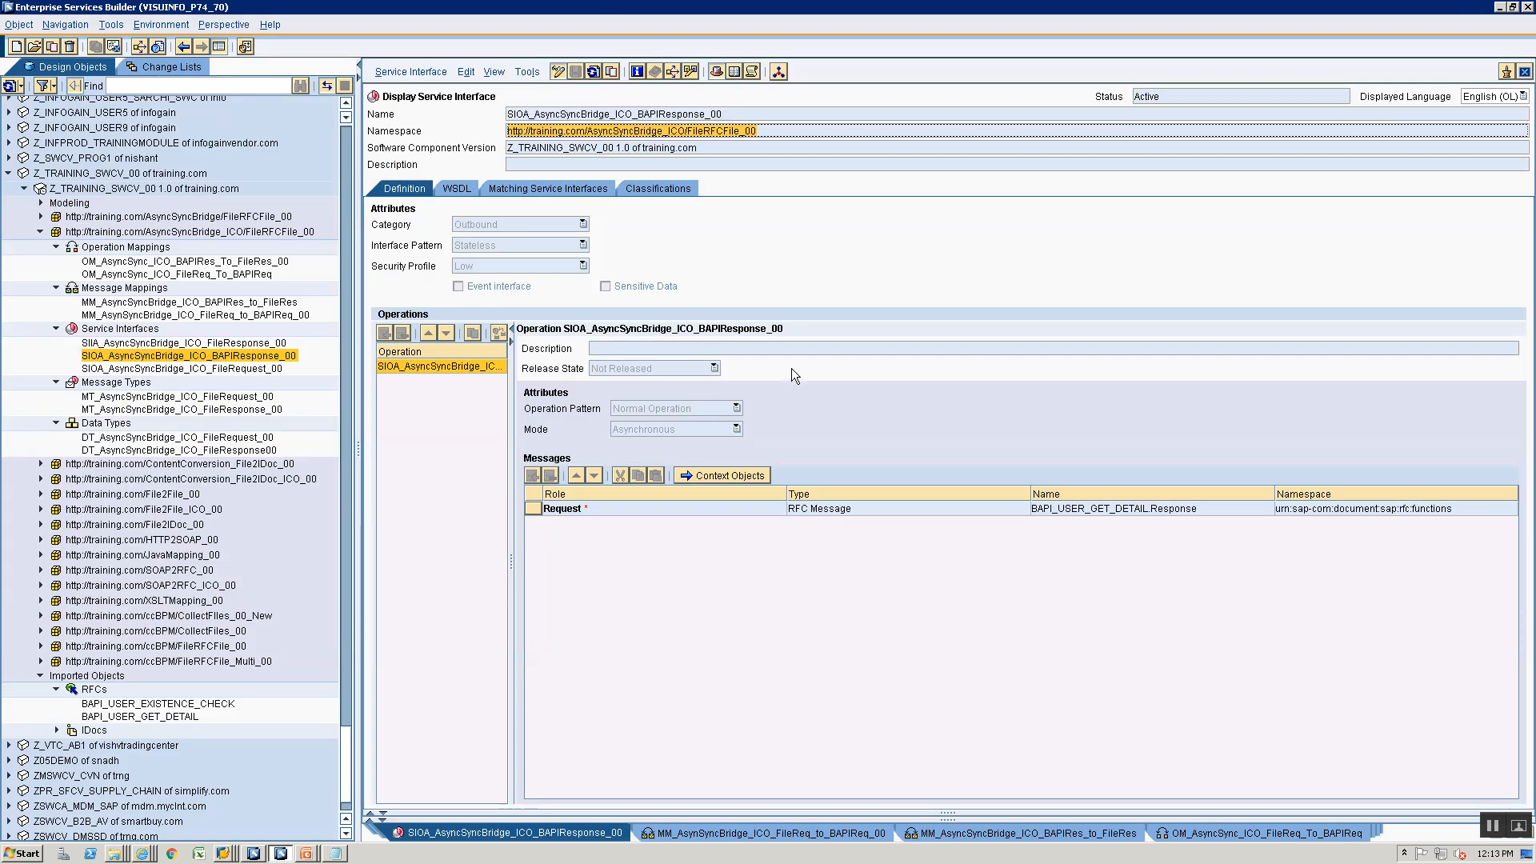
key(alt+Tab)
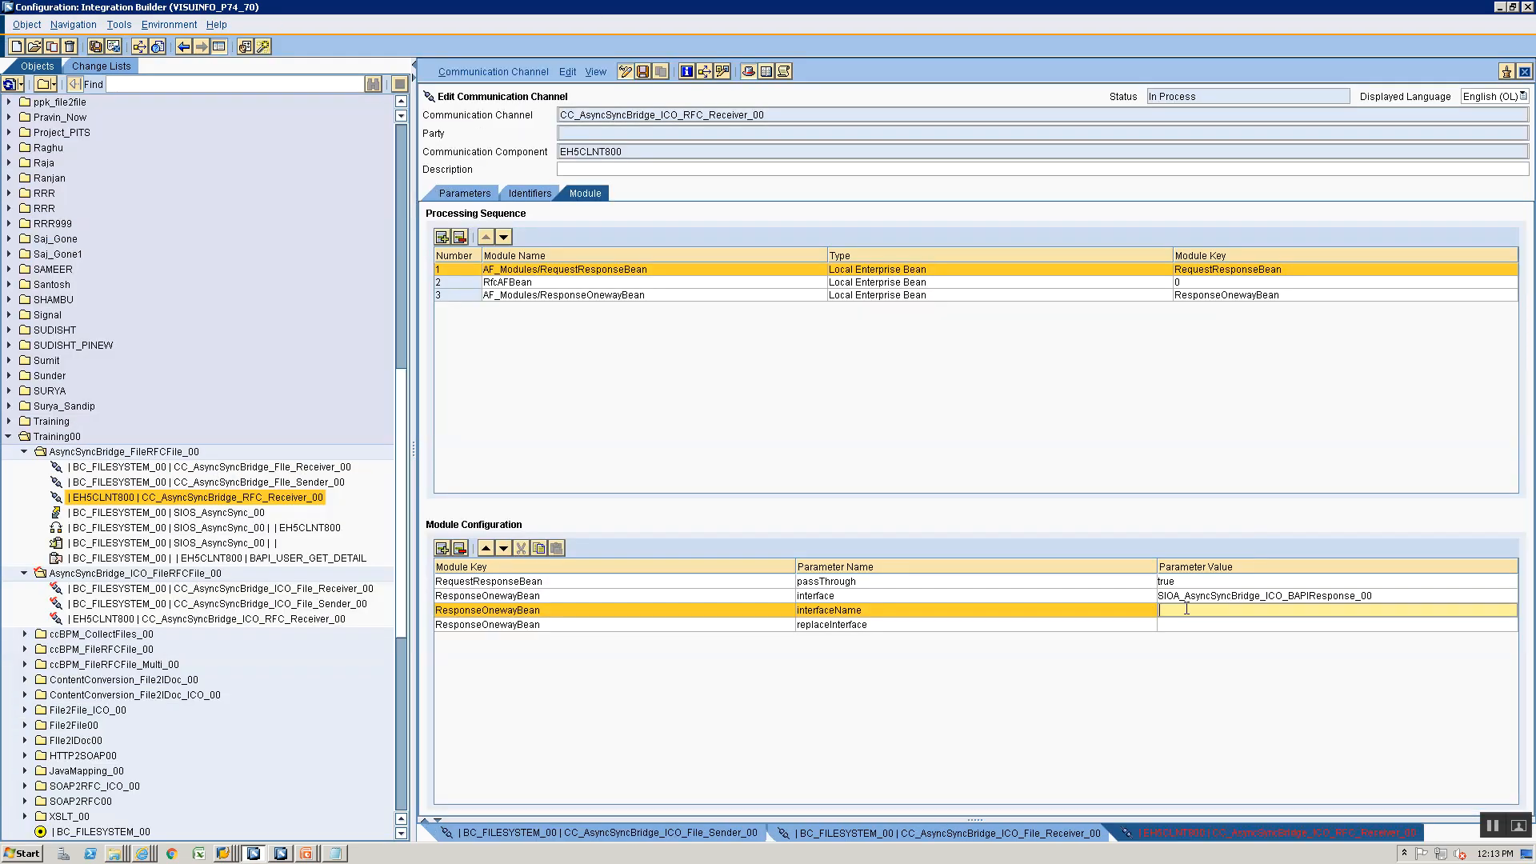
- Consult the module configuration on the ICO slide and rename the parameter interfaceName as interfaceNamespace
key(alt+Tab)
key(alt+Tab)
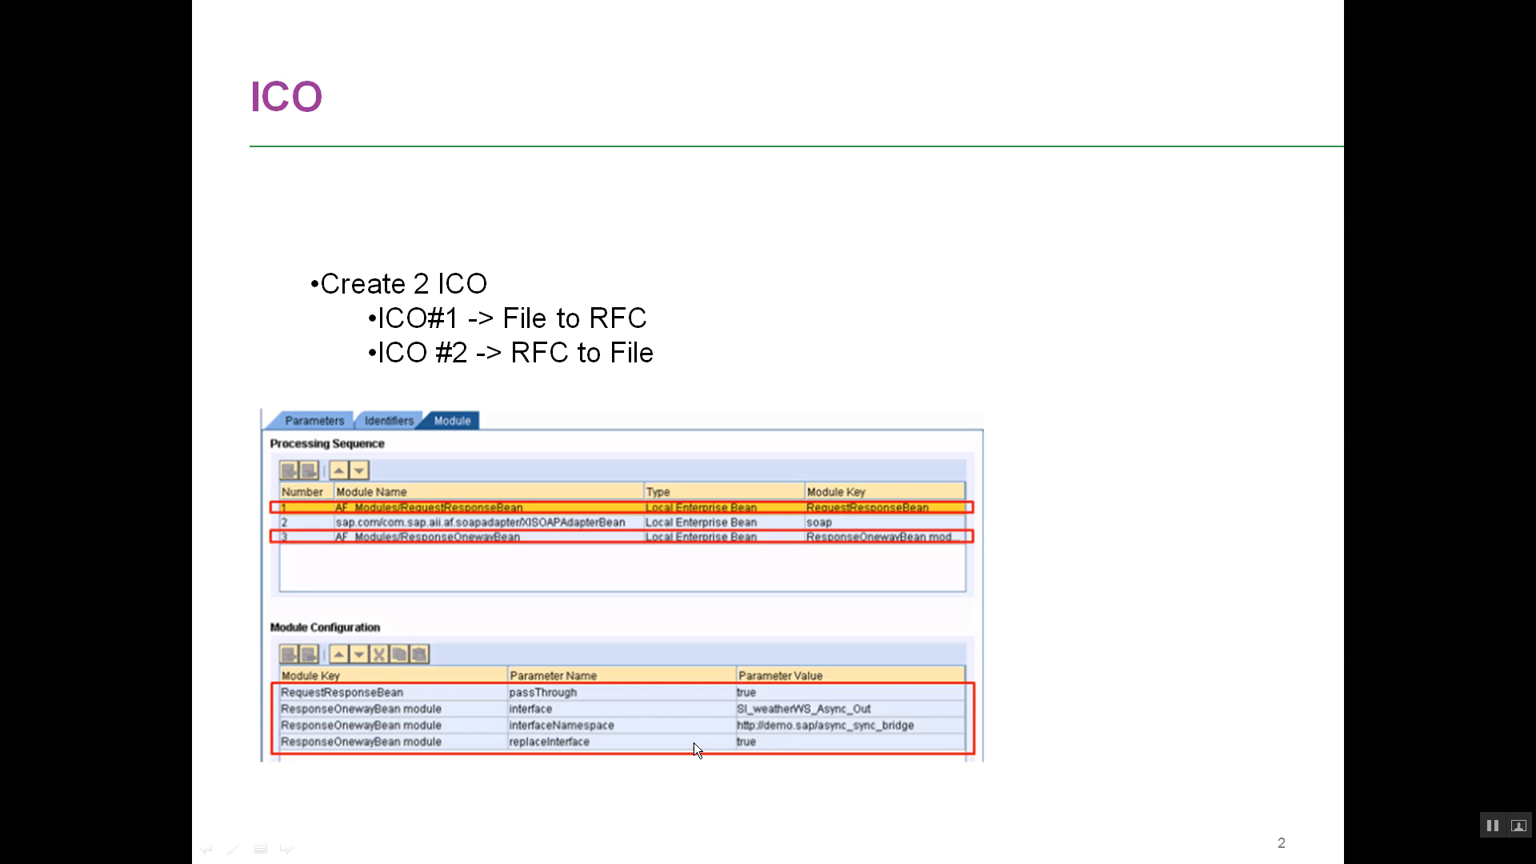
key(alt+Tab)
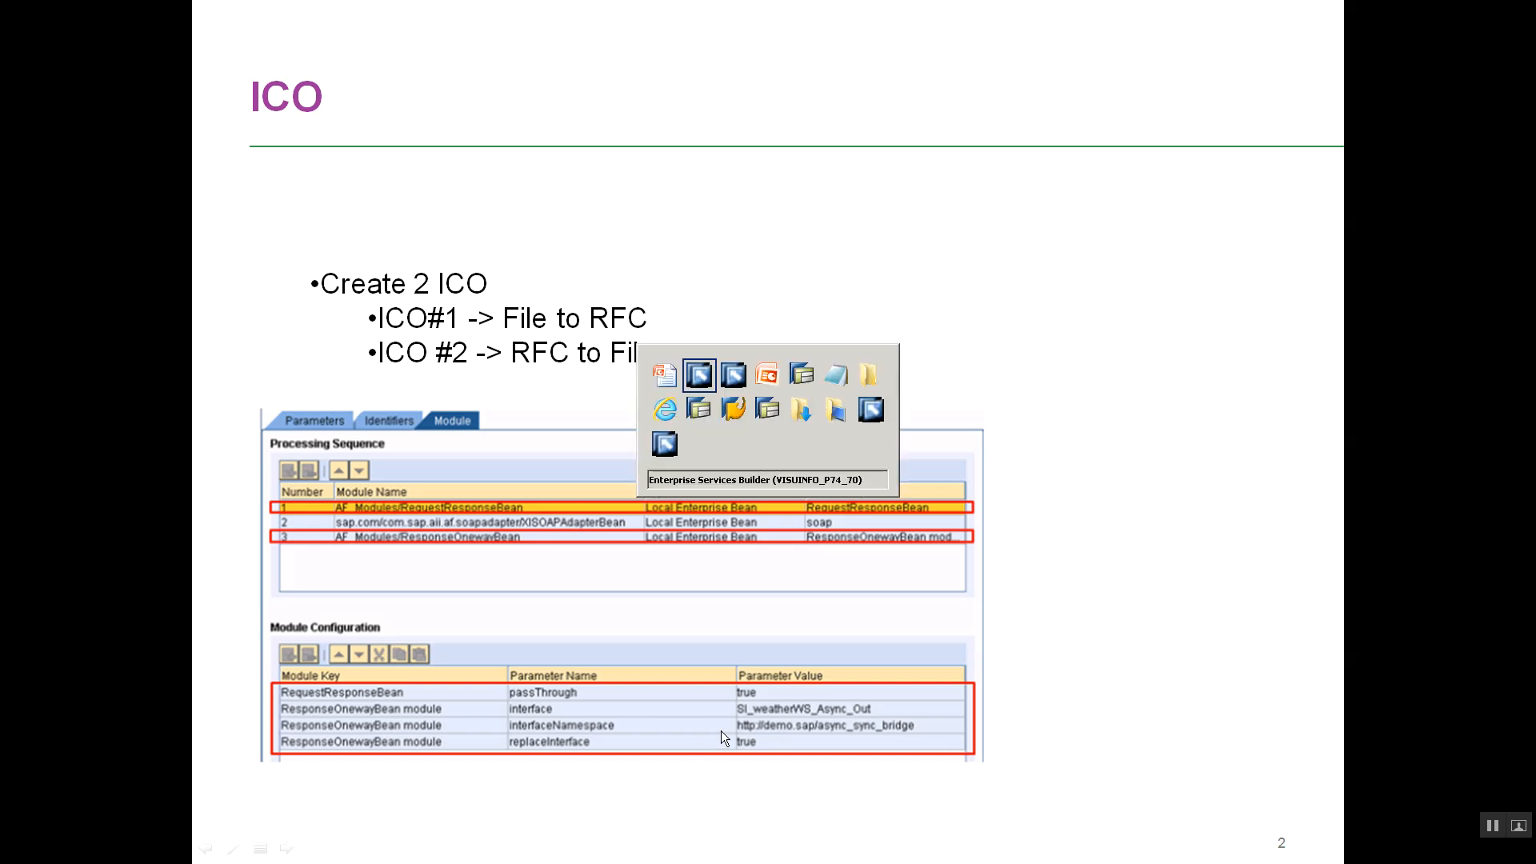
click(883, 612)
text(space)
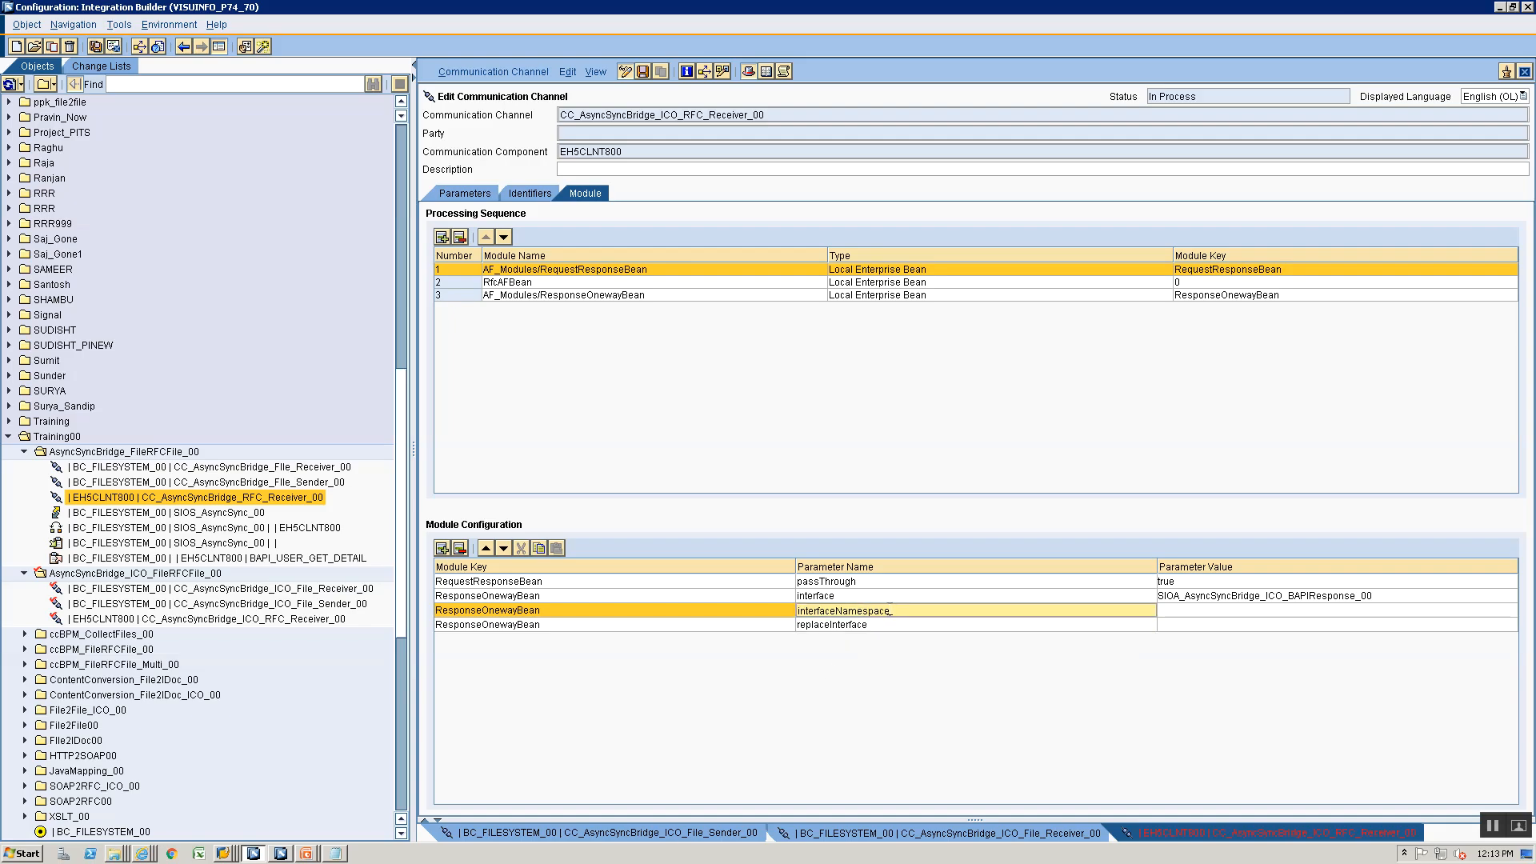
click(1238, 610)
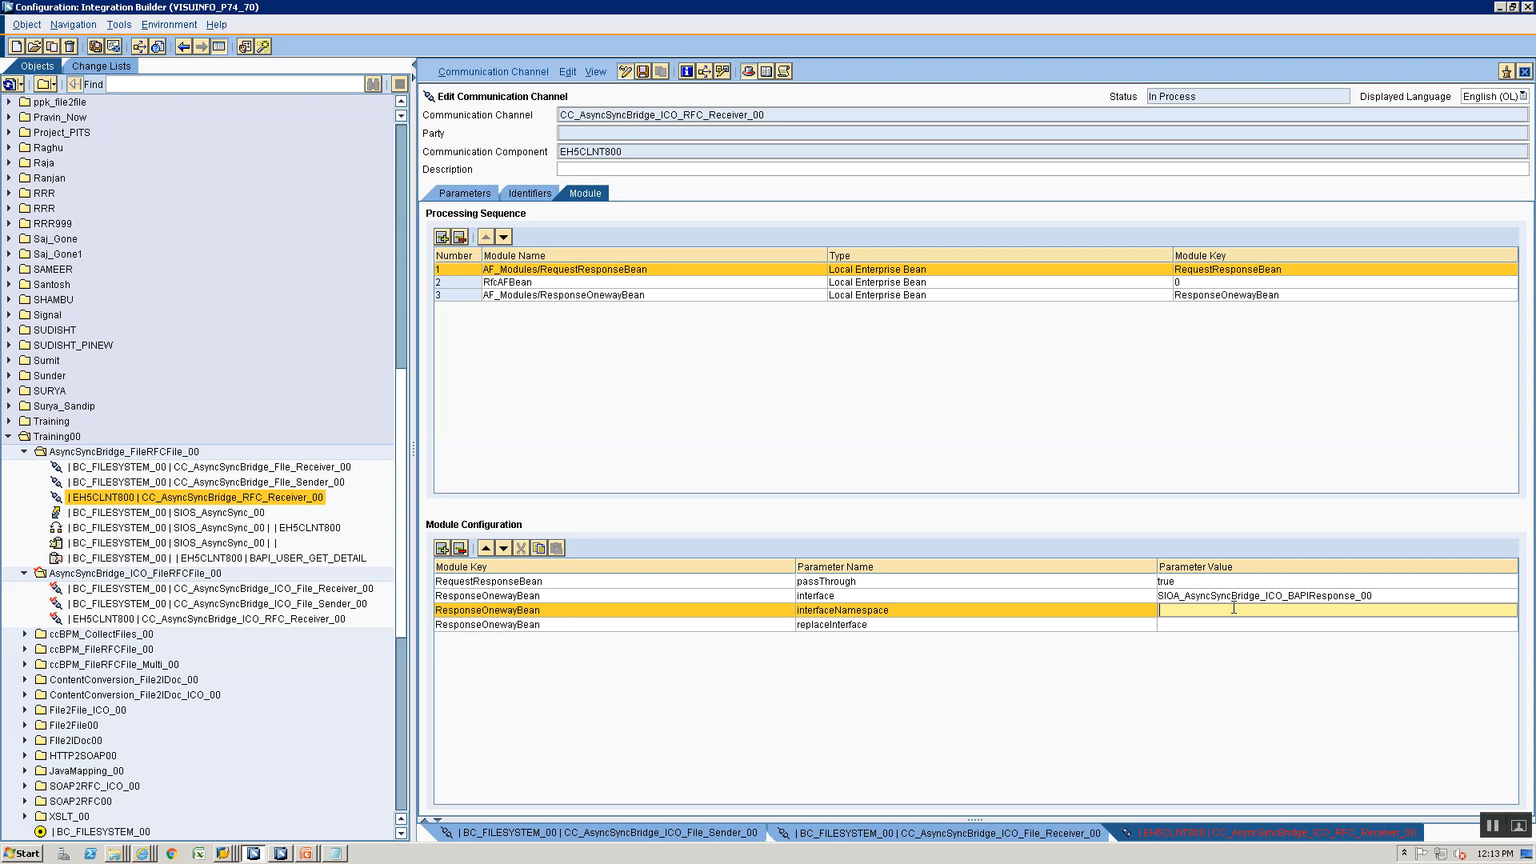
key(ctrl+v)
click(1201, 623)
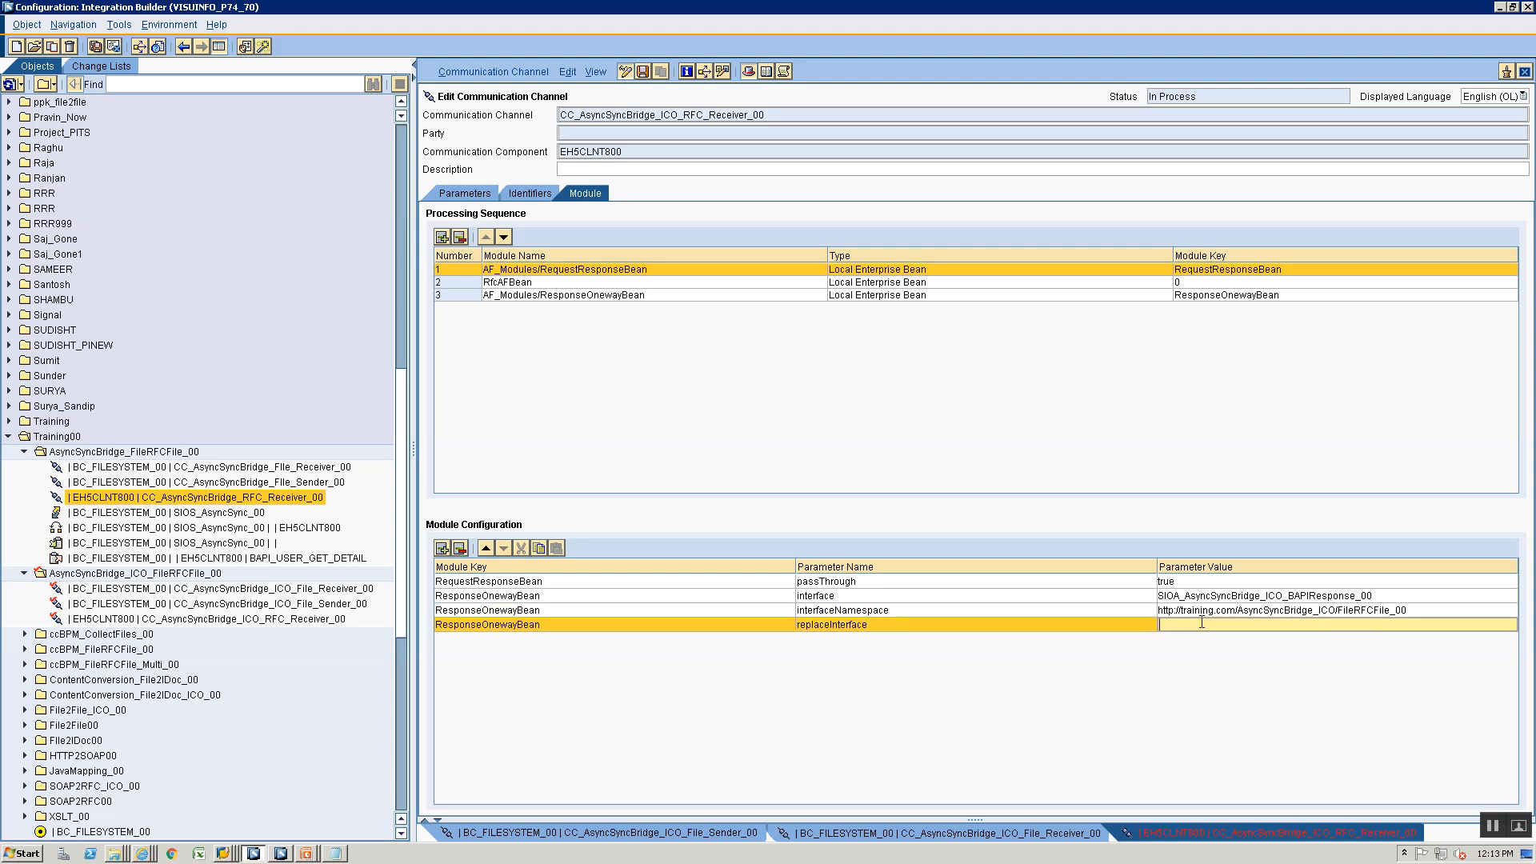
text(true)
- Review the module sequence and parameter values, and save the communication channel CC_AsyncSyncBridge_ICO_RFC_Receiver_00
click(1453, 612)
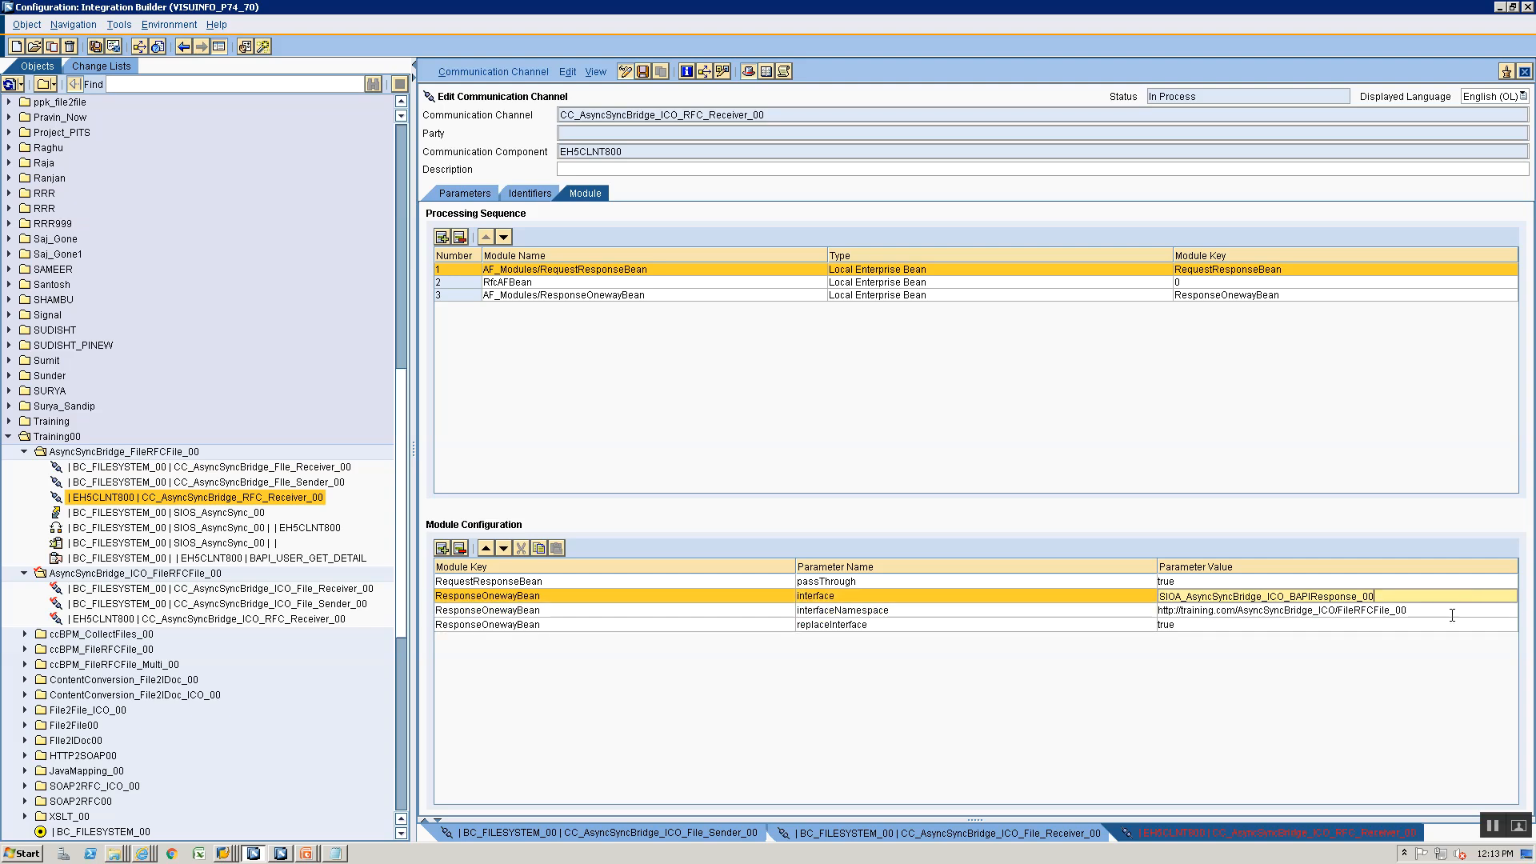
click(1405, 624)
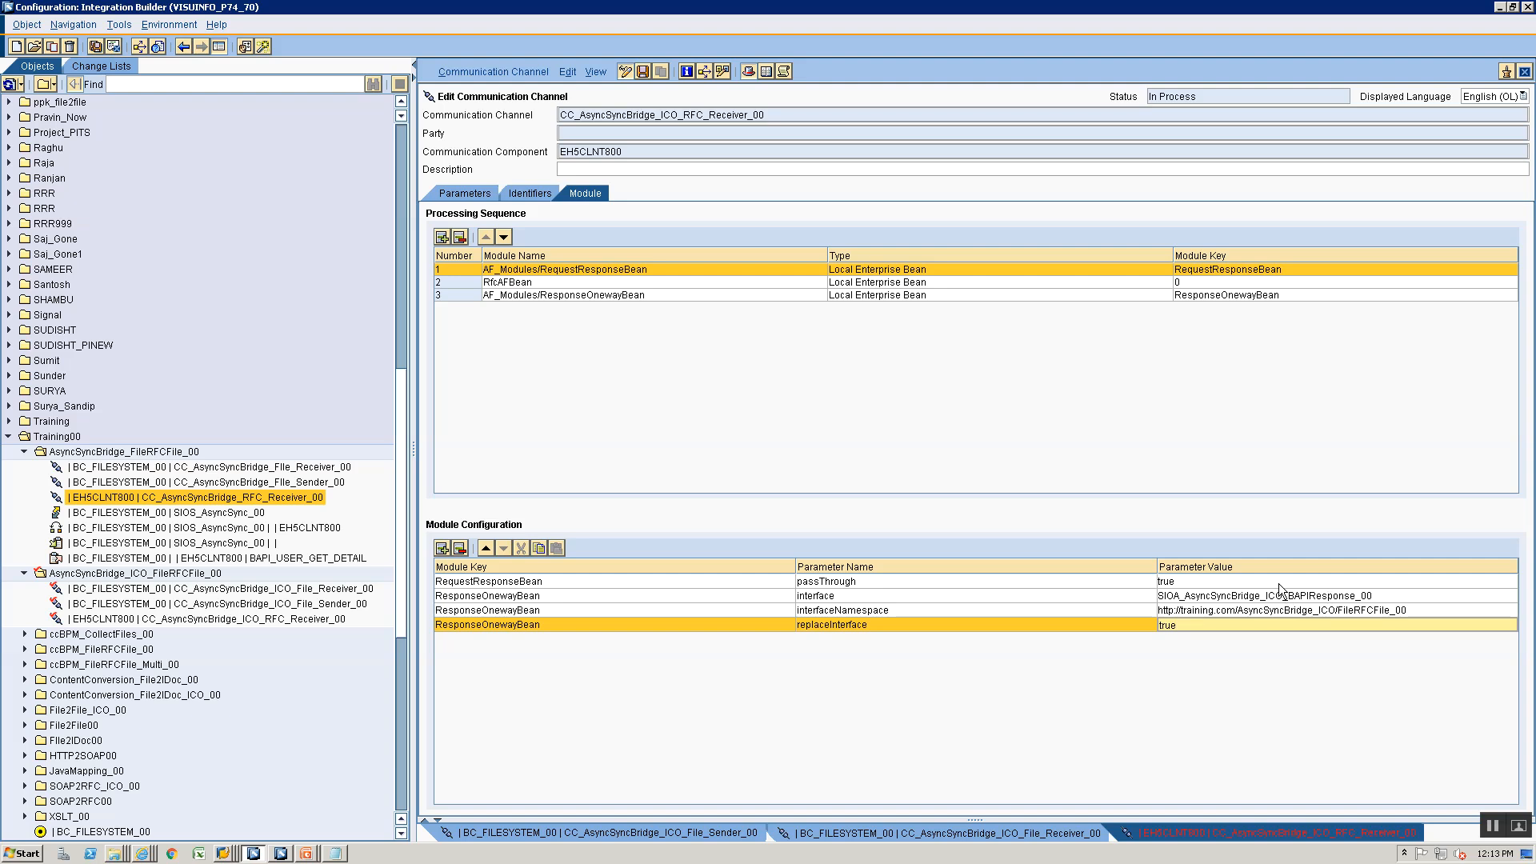
click(1279, 581)
click(722, 299)
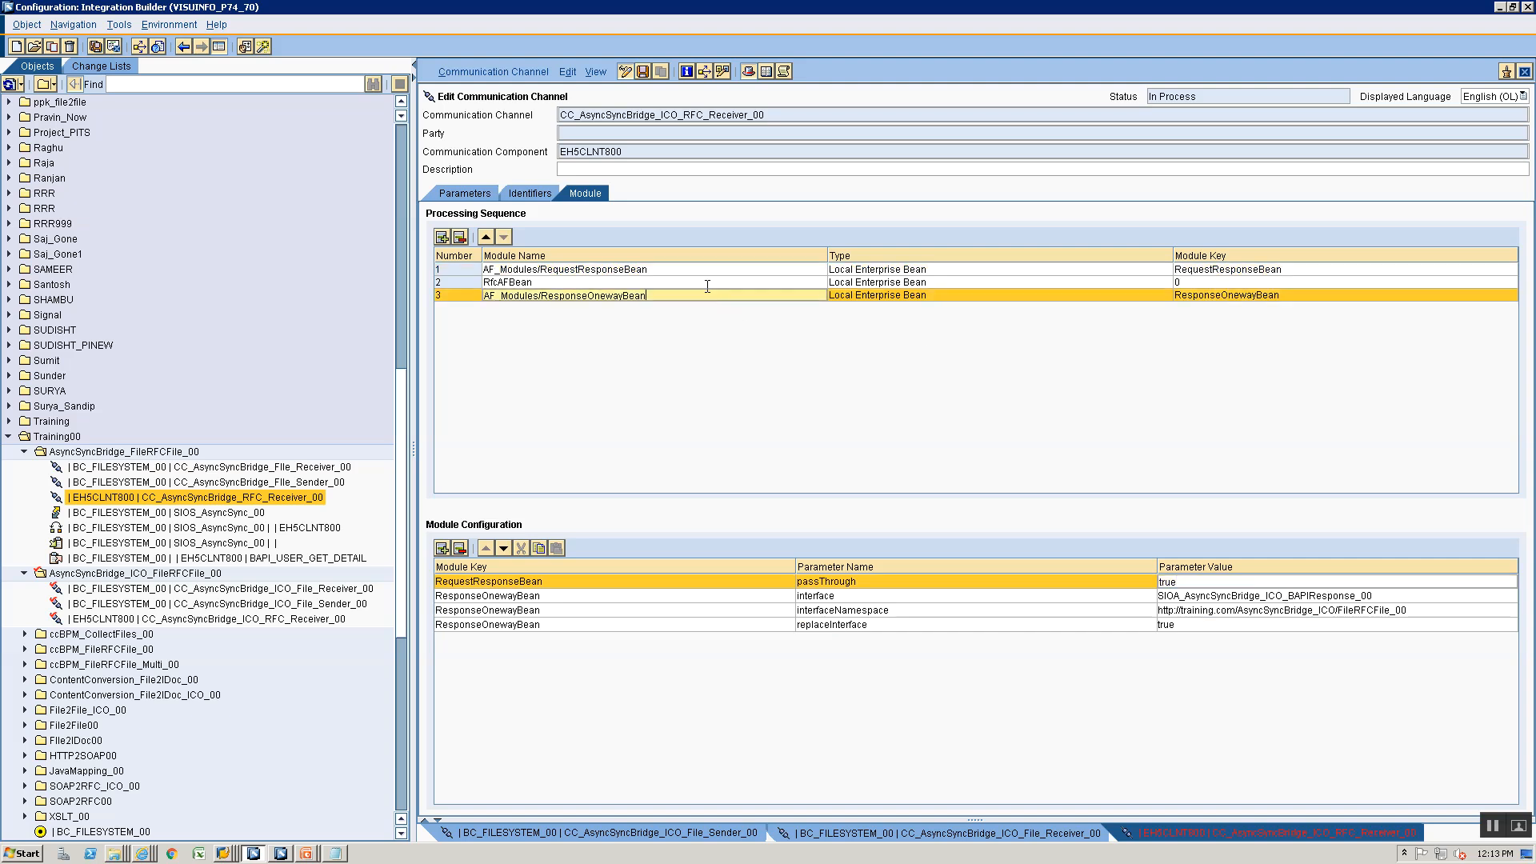
click(685, 270)
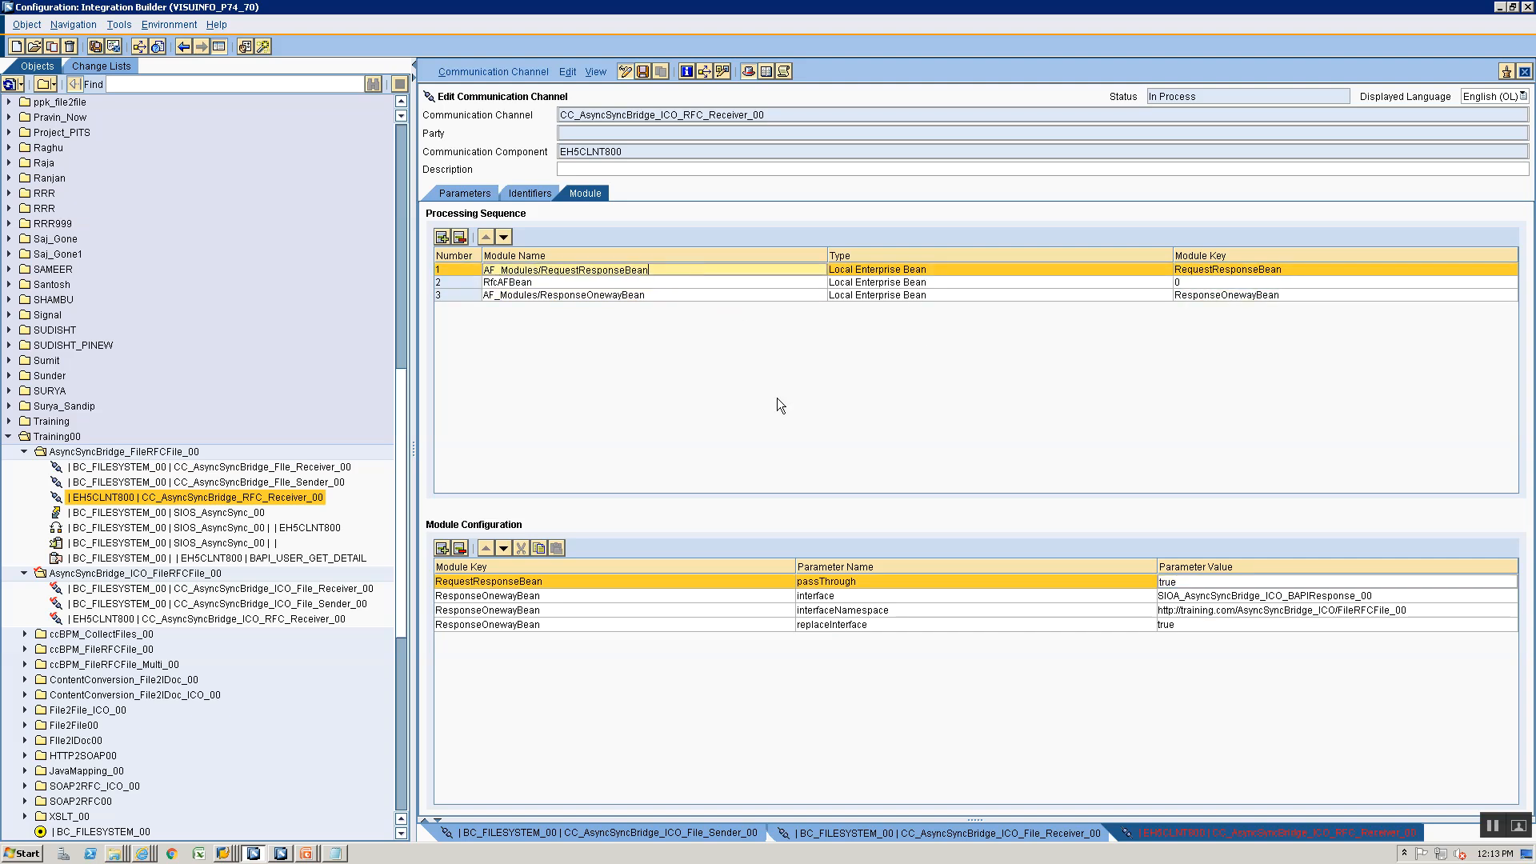
click(534, 693)
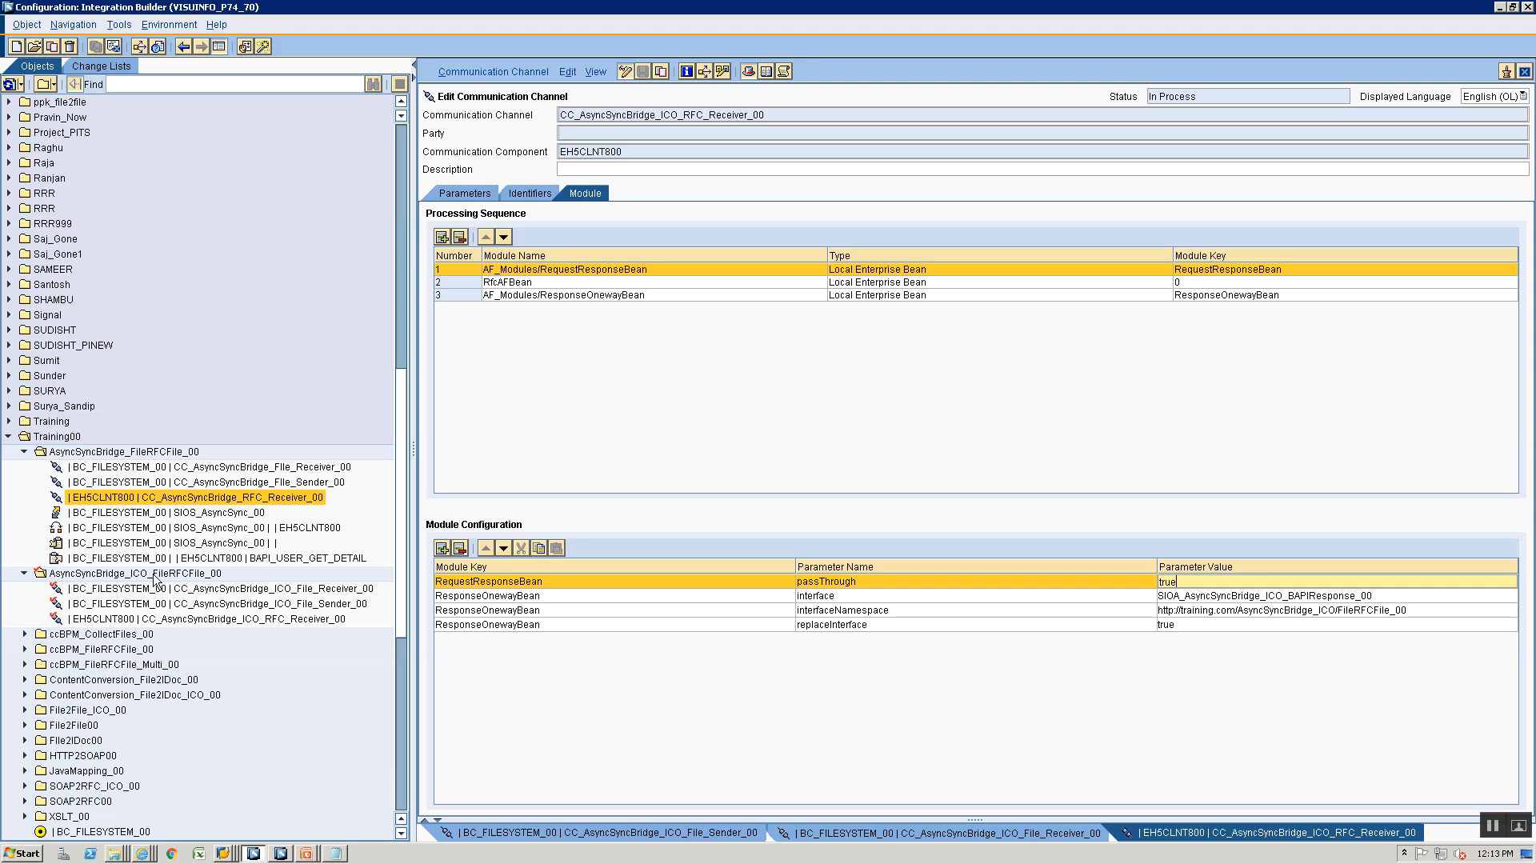
click(90, 593)
right_click(90, 592)
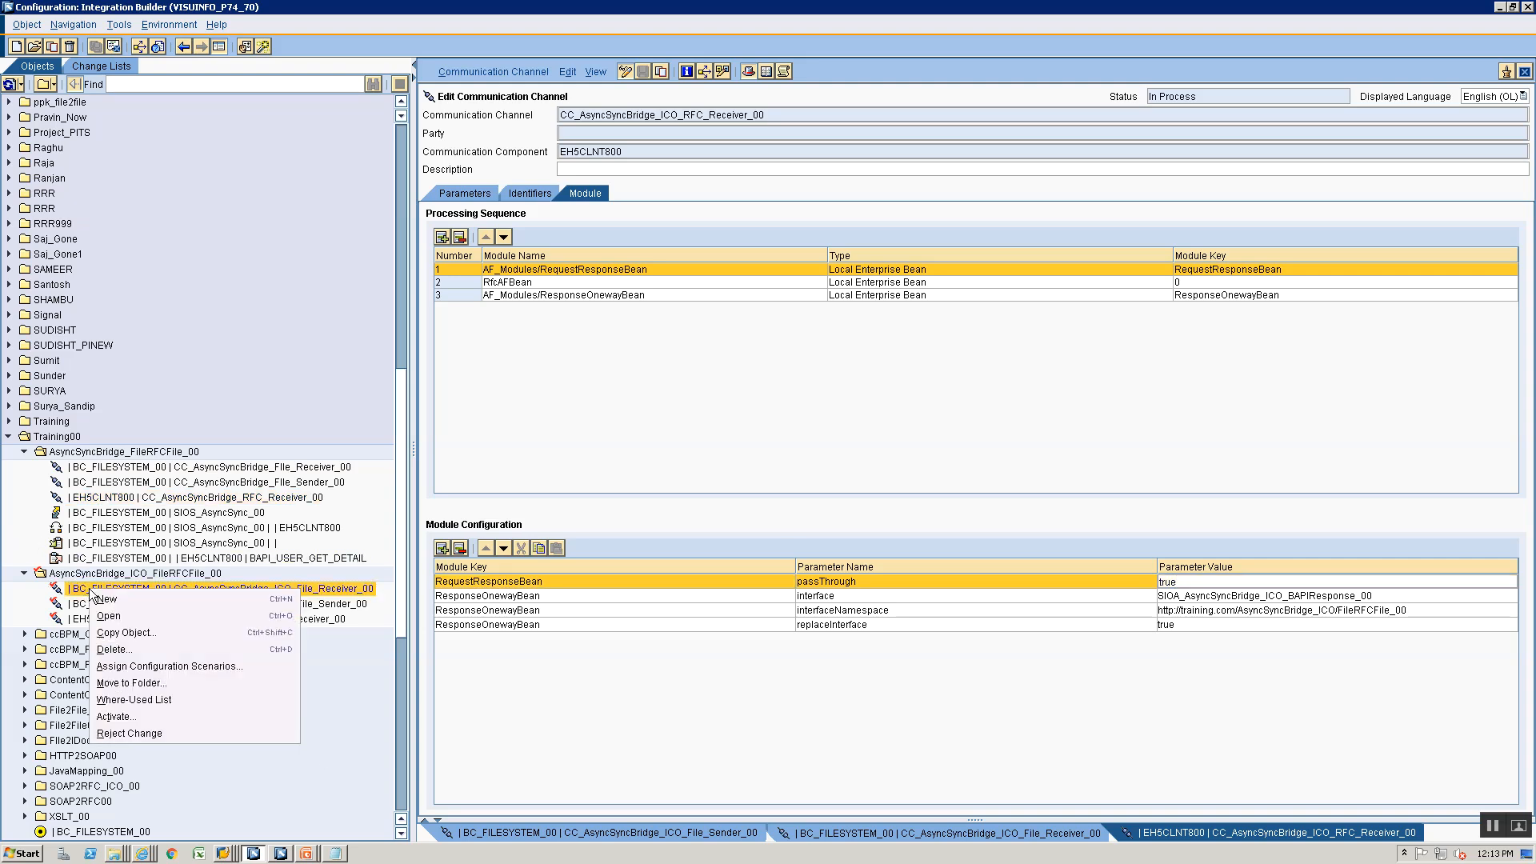
click(112, 601)
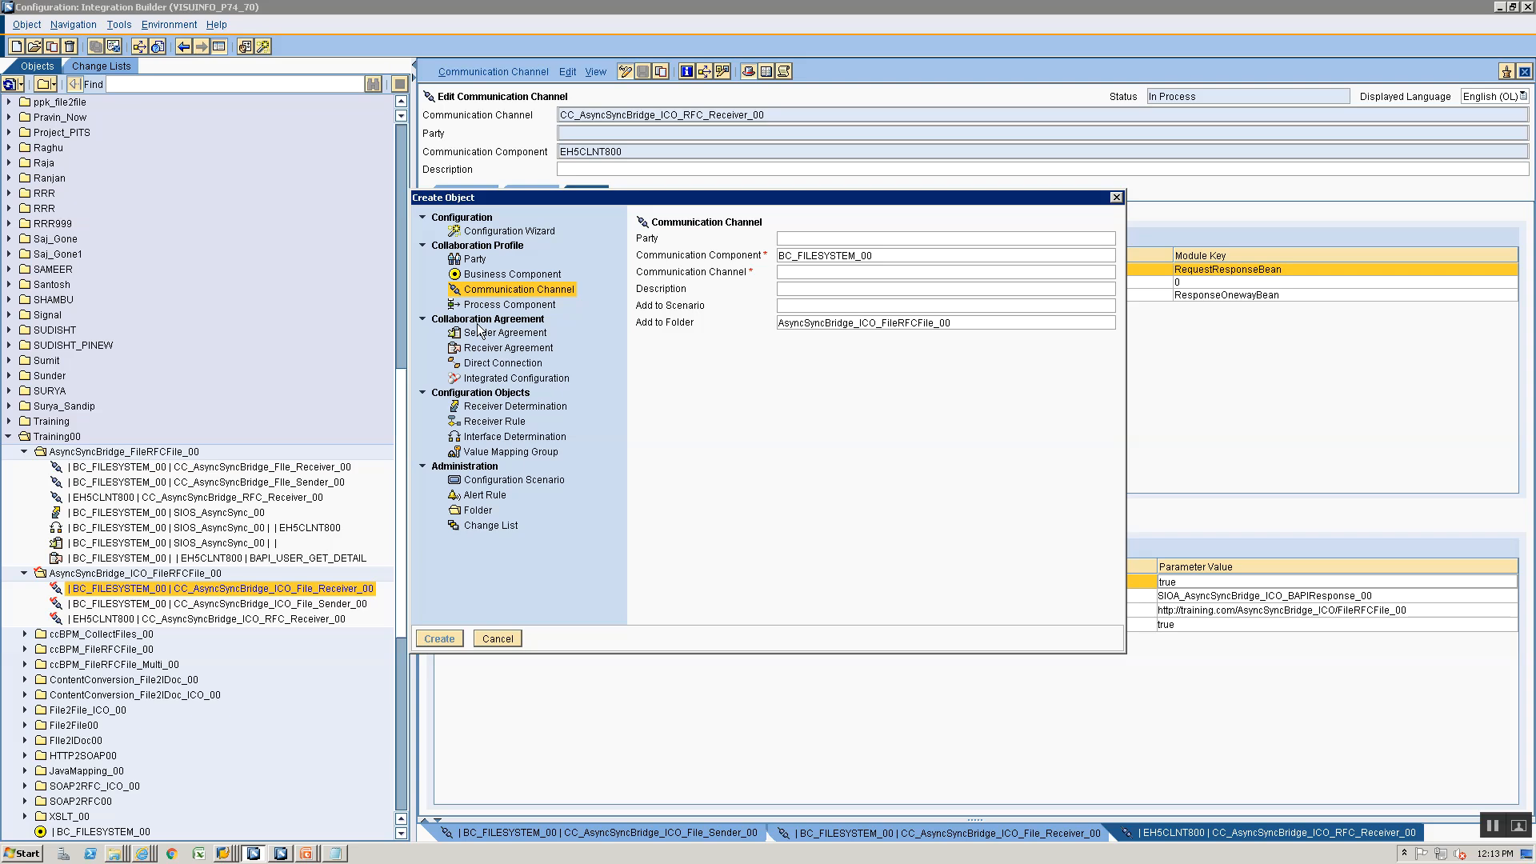
click(496, 638)
double_click(96, 592)
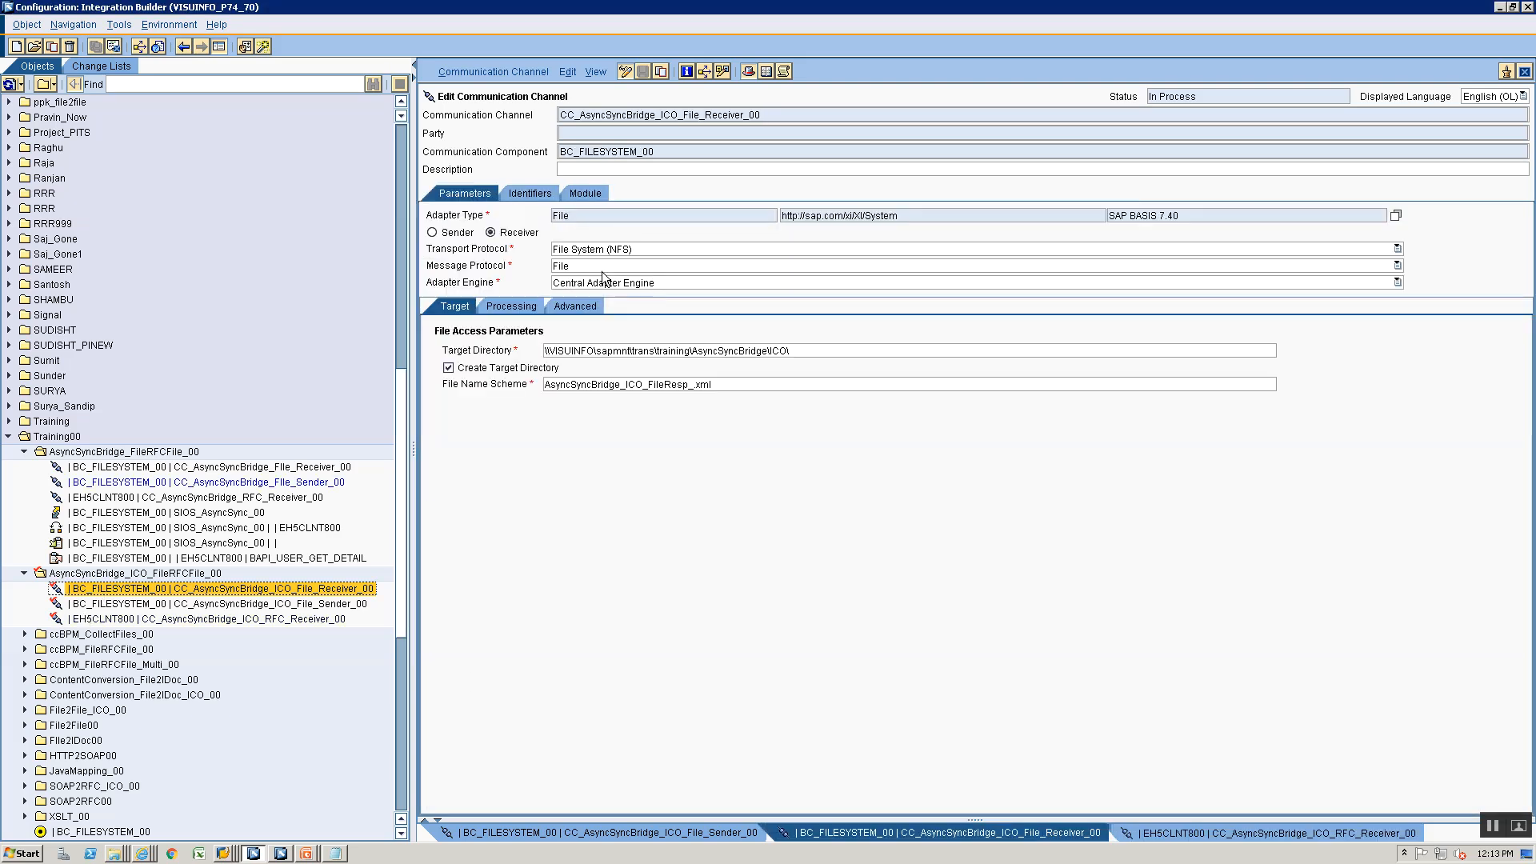
- Open the business component BC_FILESYSTEM_00 for editing and add a row to its sender's outbound interfaces
scroll(112, 792, down, 4)
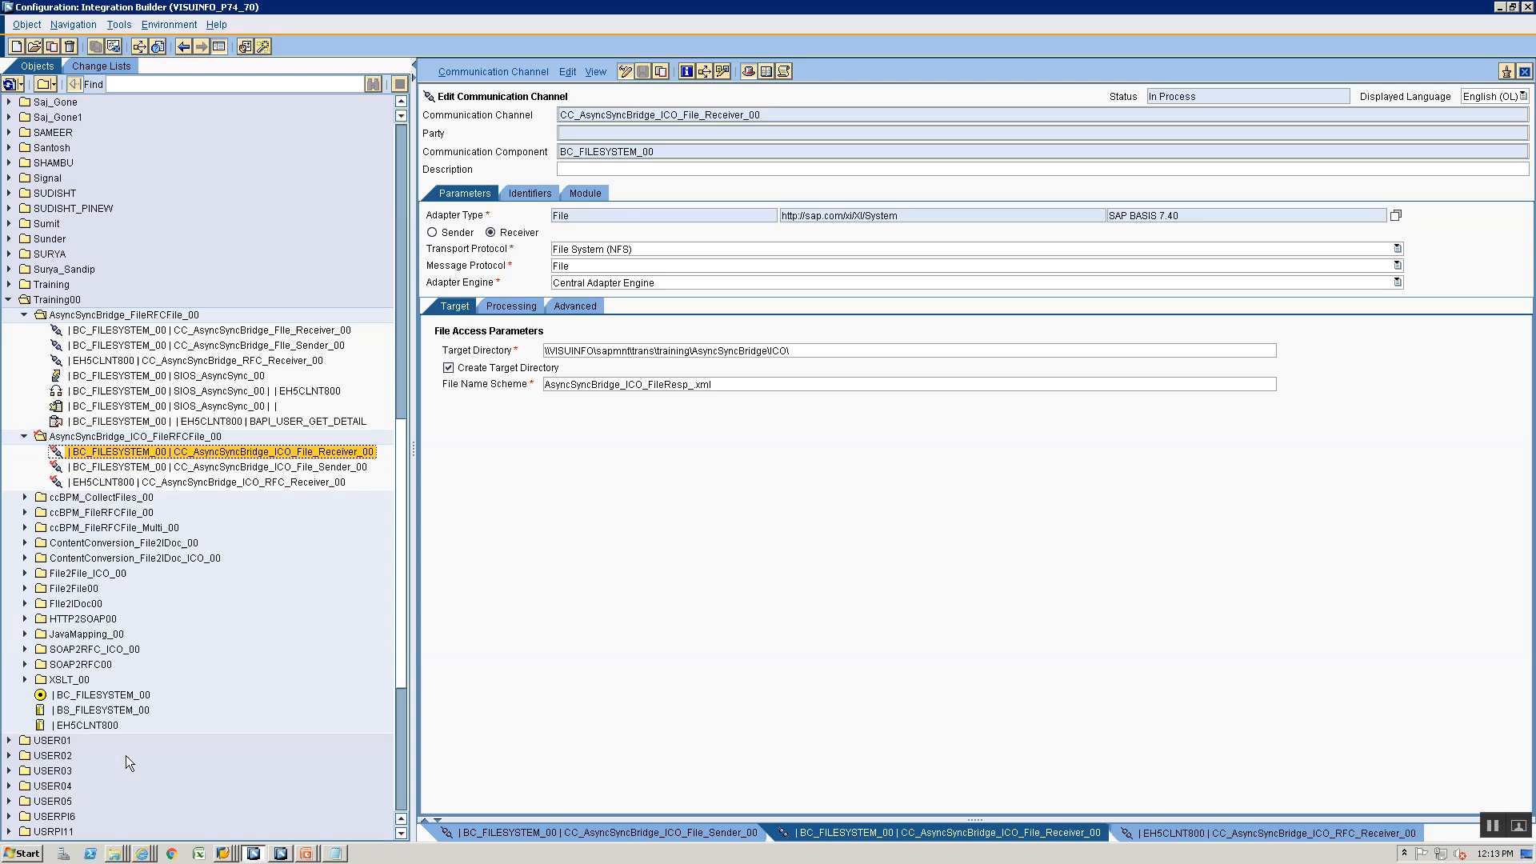
click(137, 651)
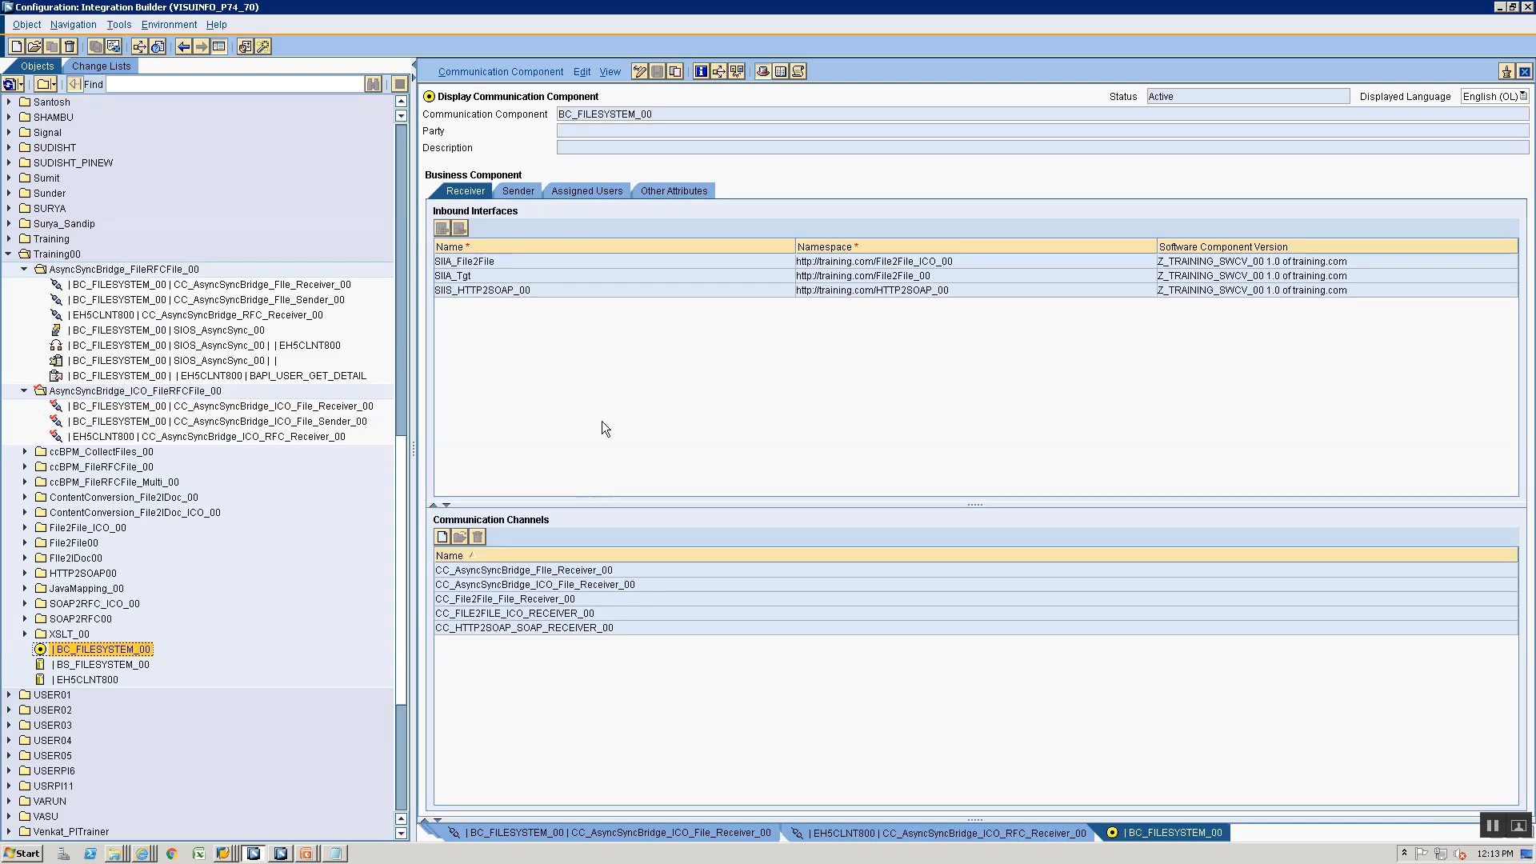
click(520, 194)
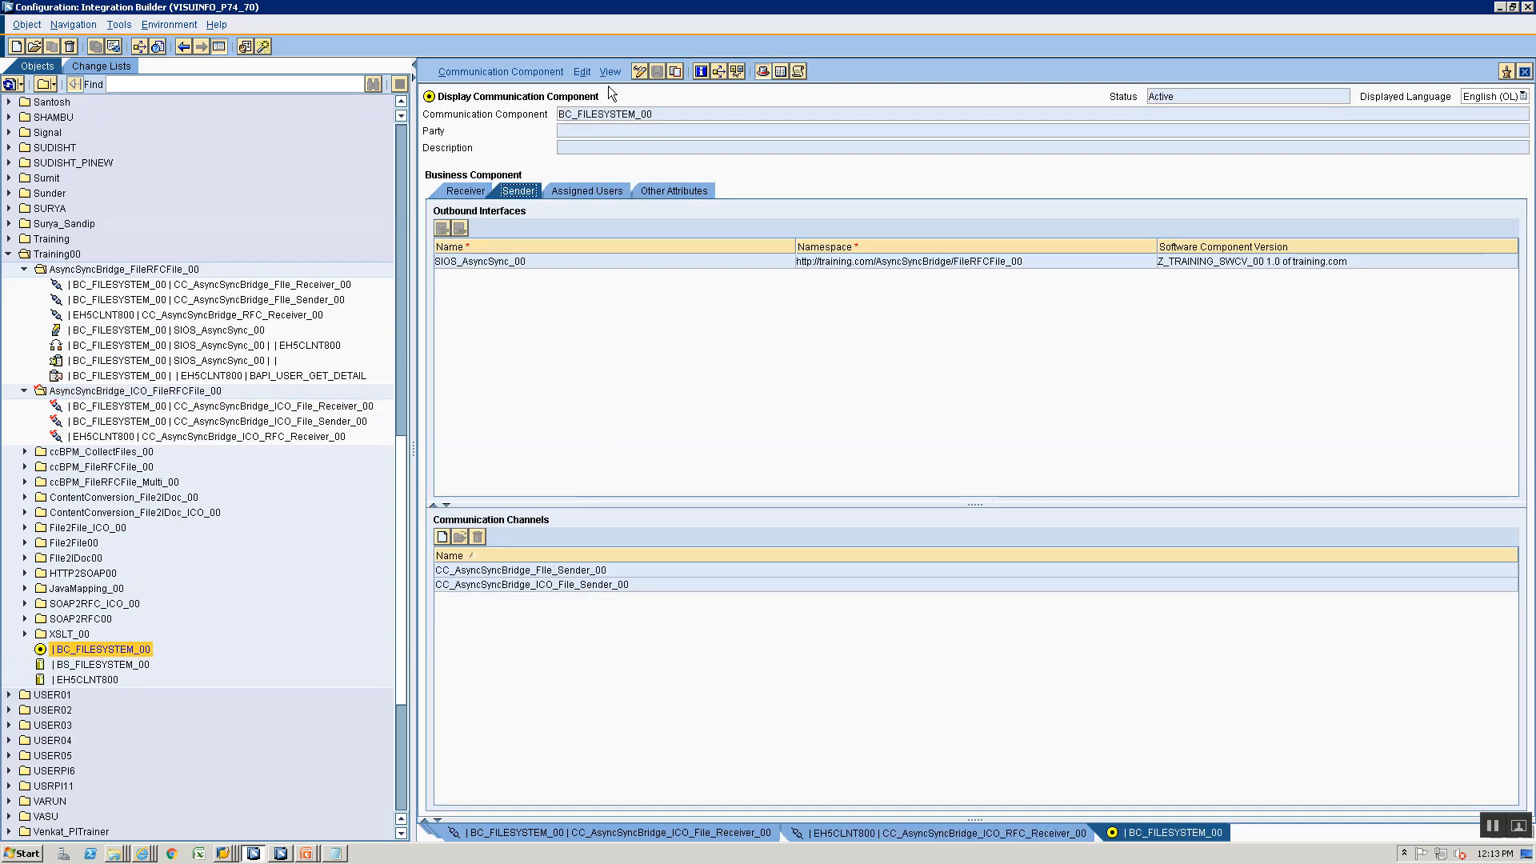
click(645, 71)
click(442, 228)
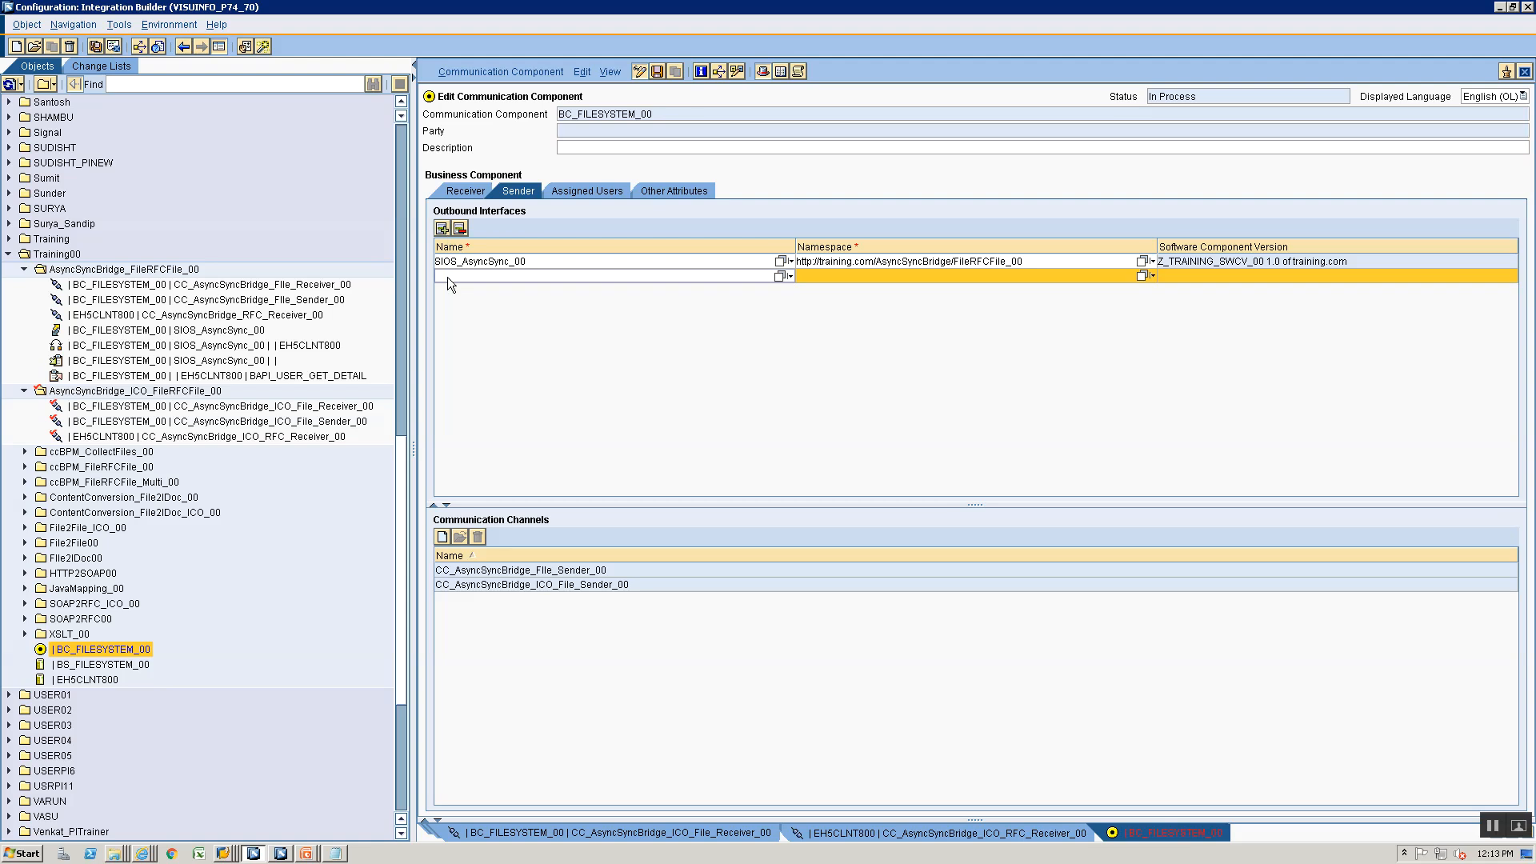
key(alt+Tab)
key(alt+Tab)
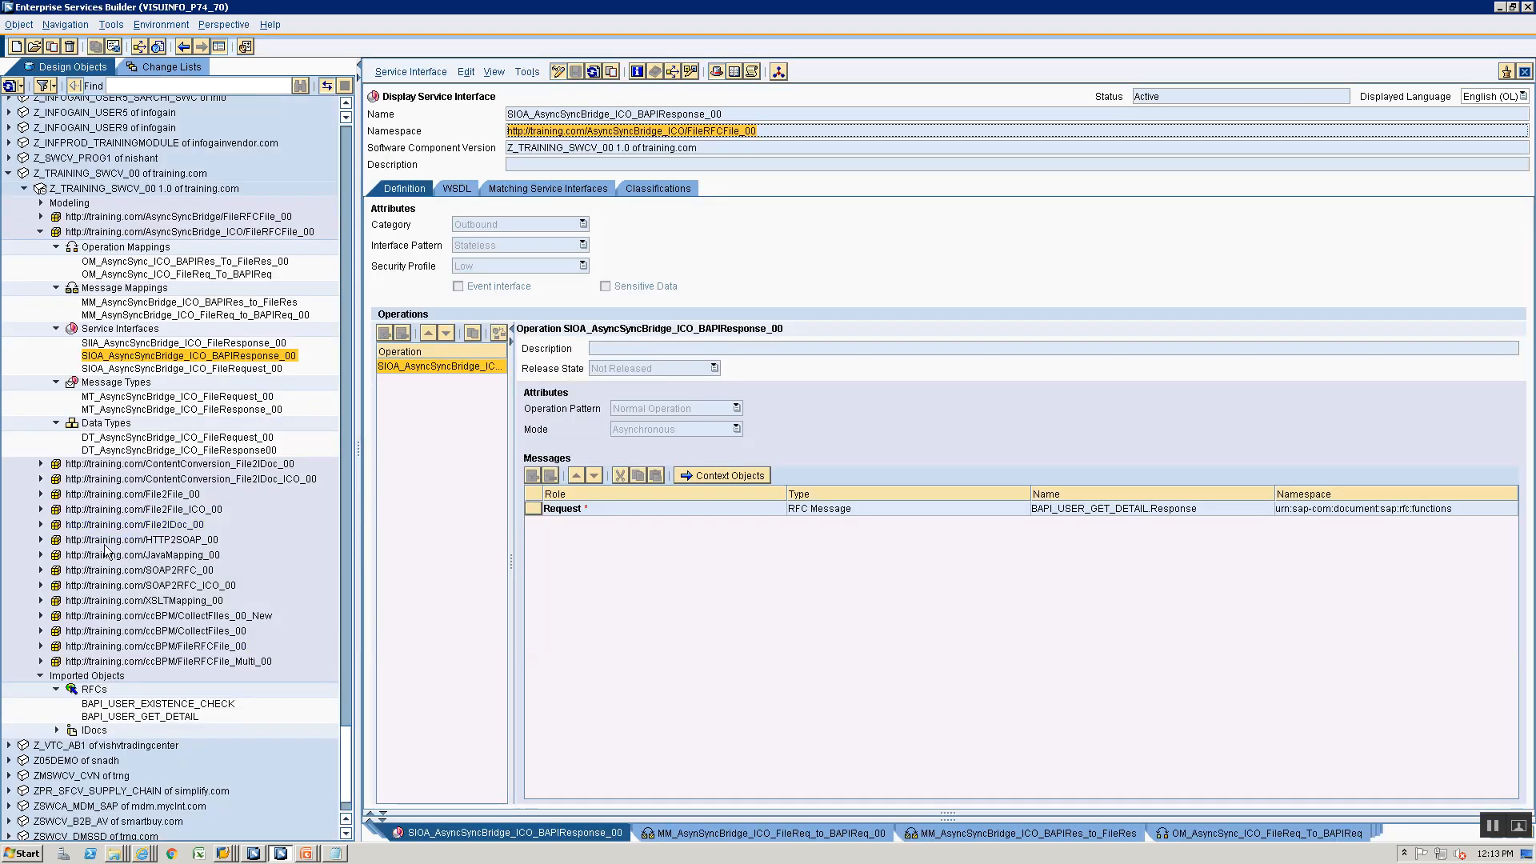
click(136, 369)
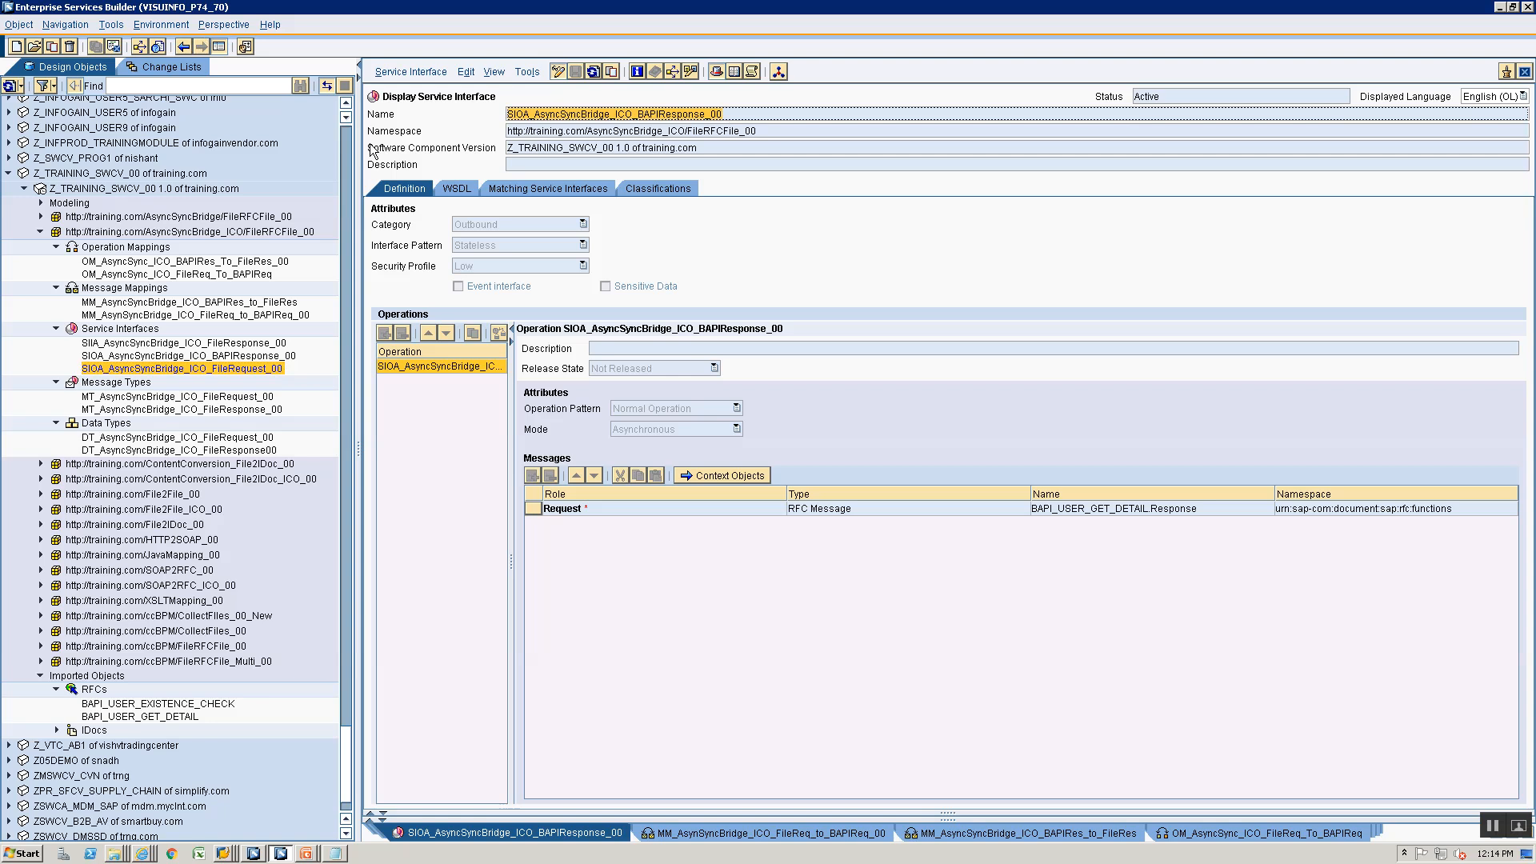
key(alt+Tab)
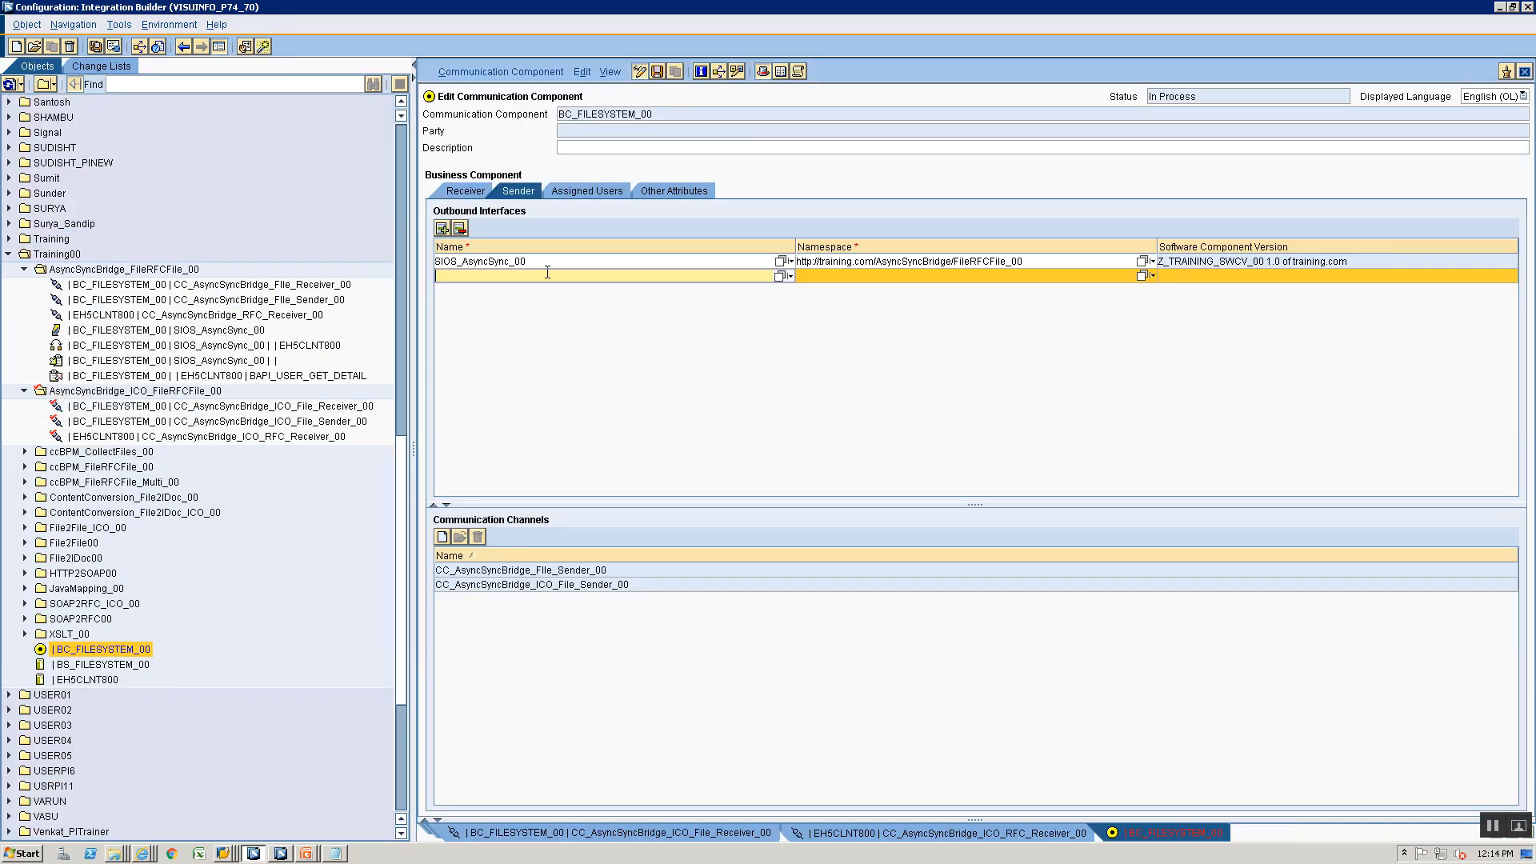
text(SIOA_AsyncSyncBridge_ICO_BAPIResponse_00)
click(1140, 277)
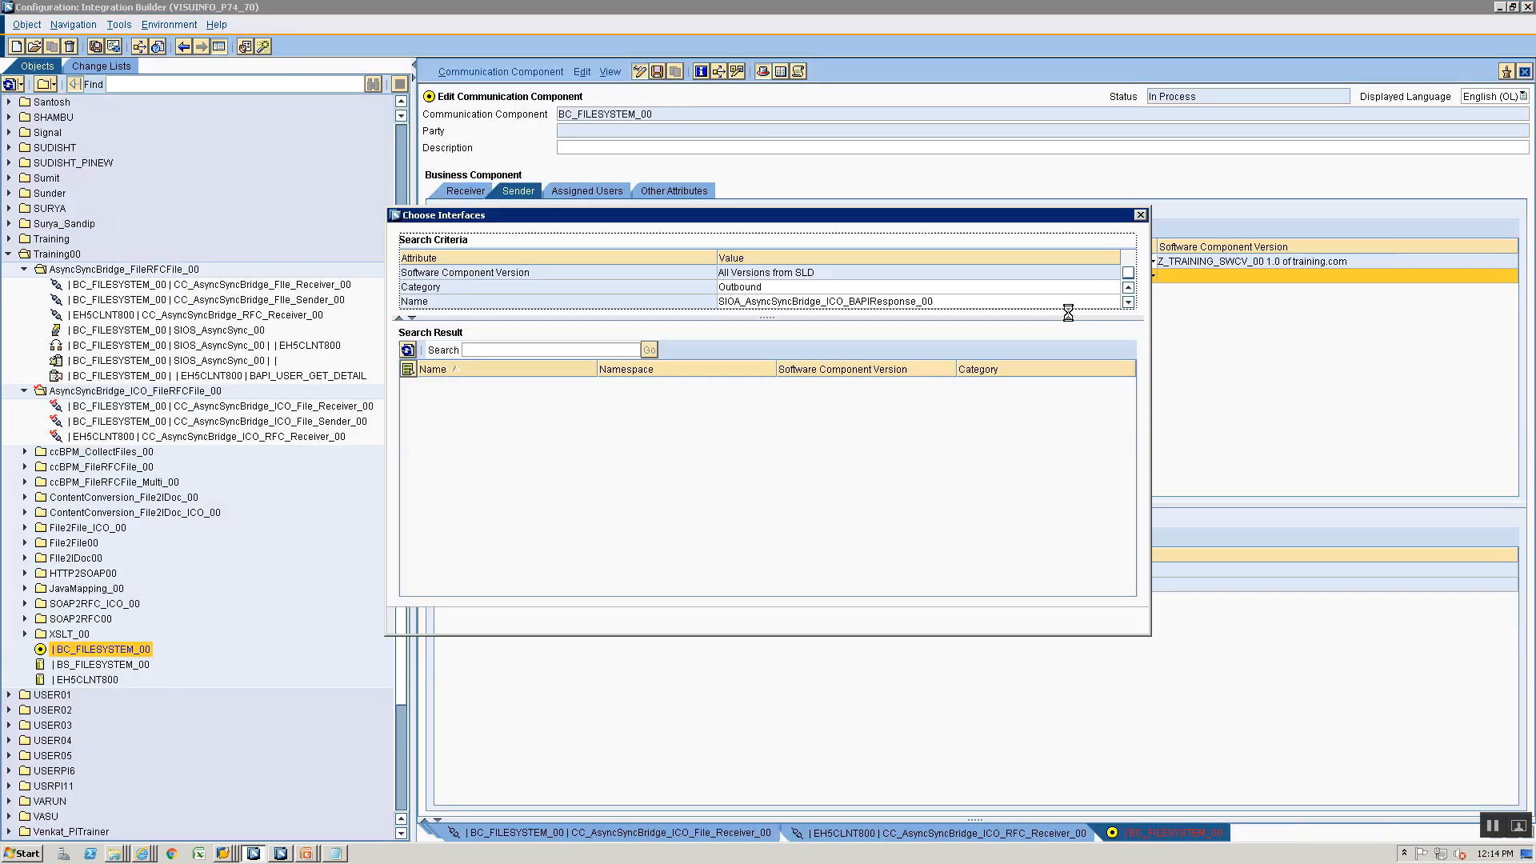
click(458, 385)
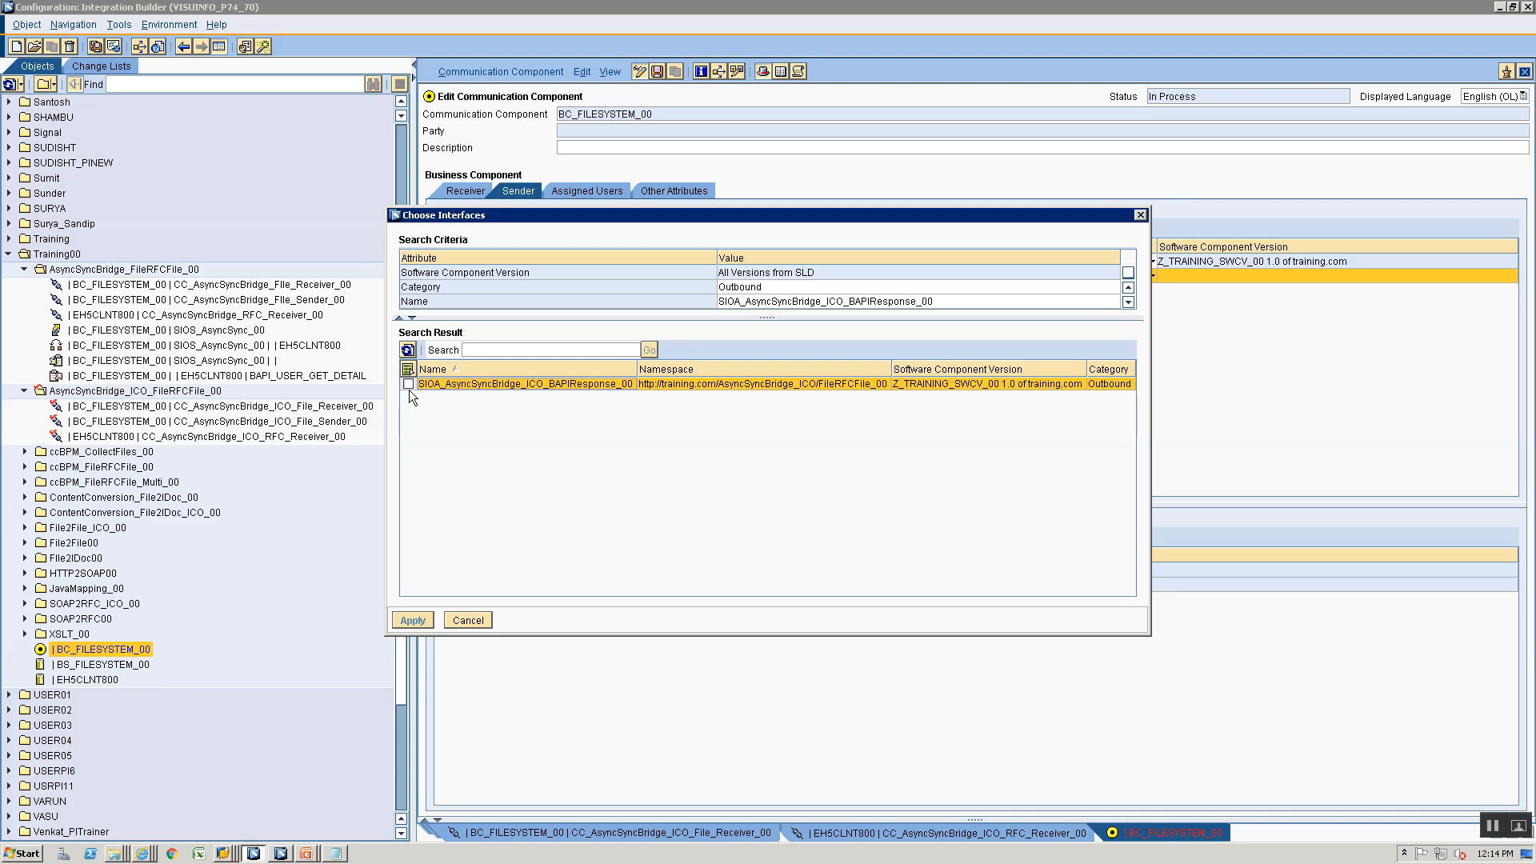
click(413, 620)
key(alt+Tab)
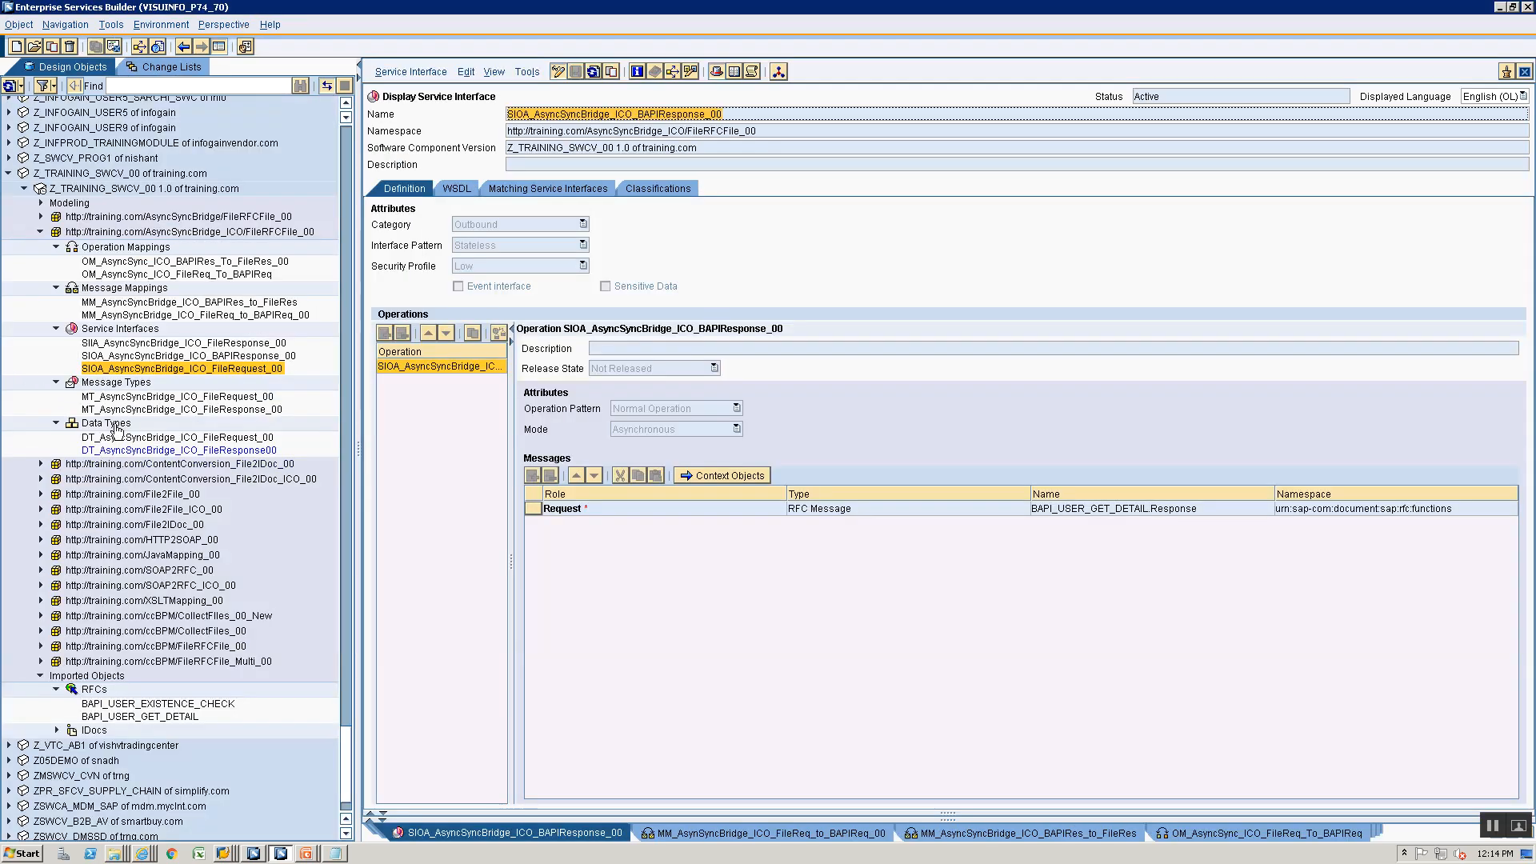
click(148, 356)
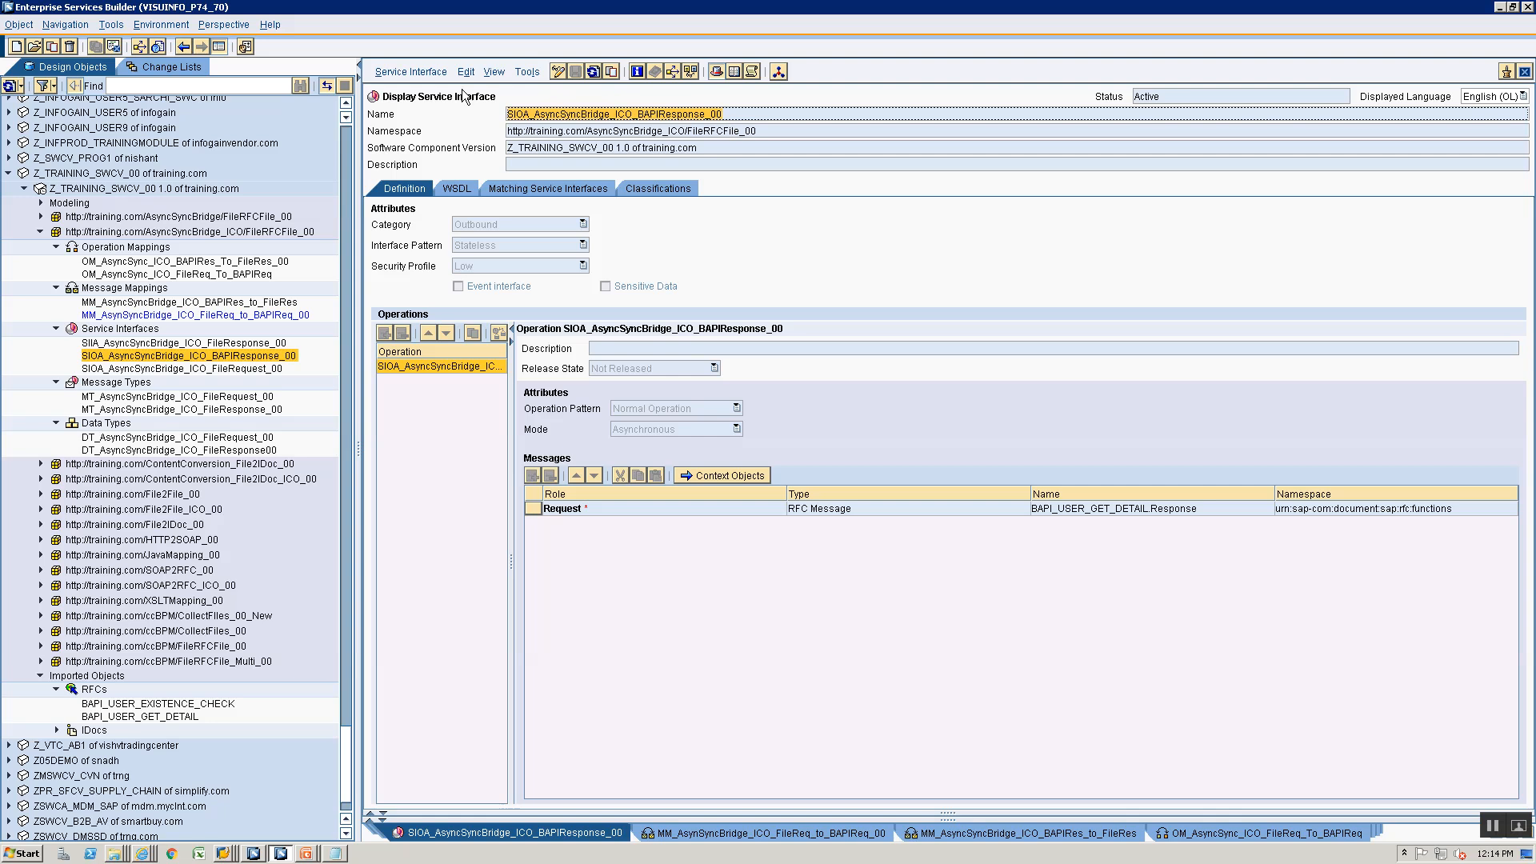
key(alt+Tab)
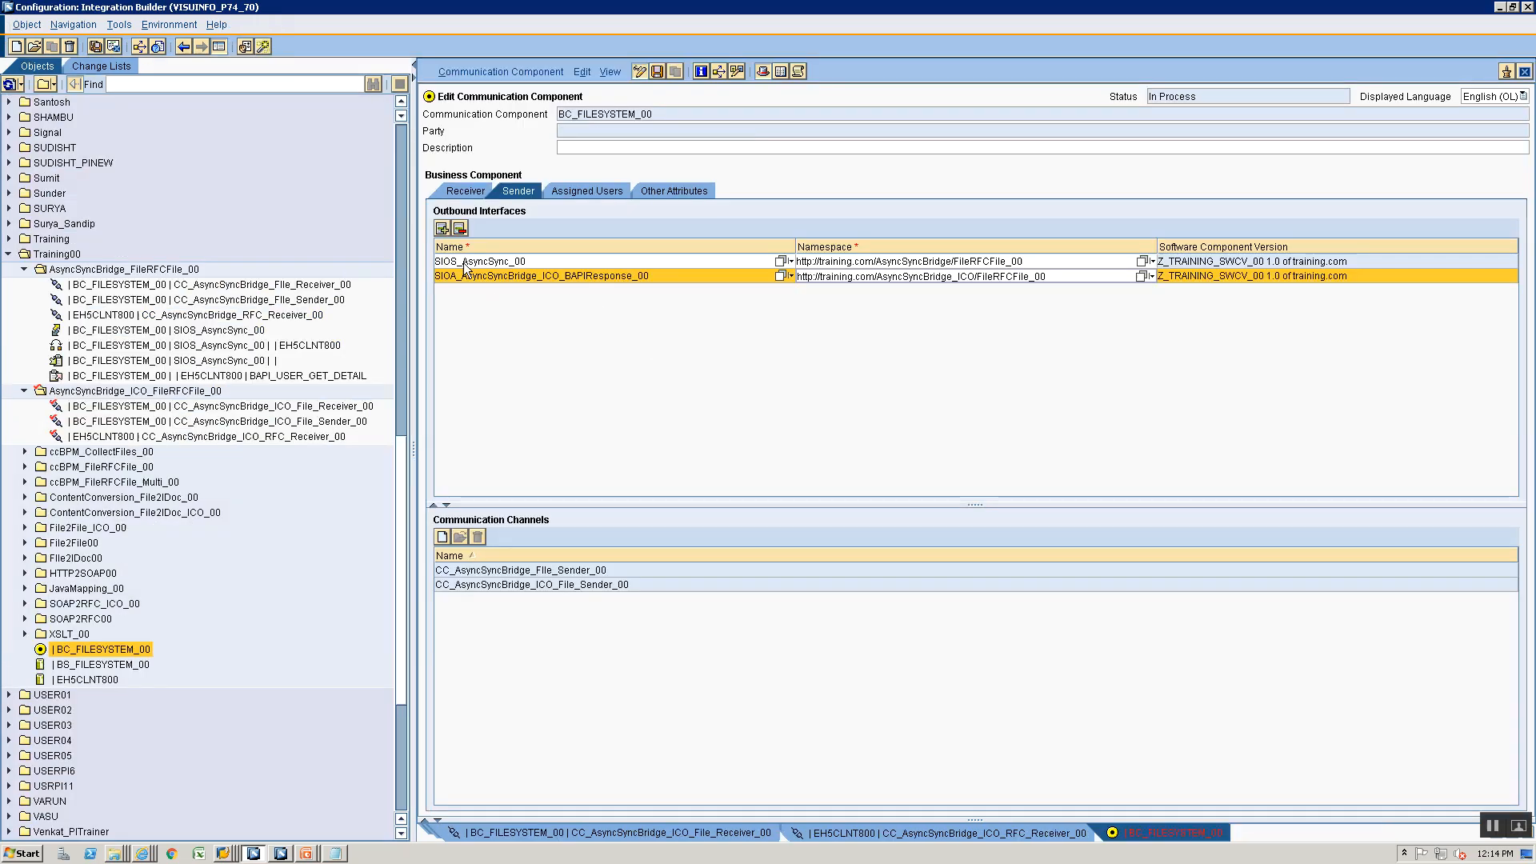
click(441, 228)
text(SIOA_AsyncSyncBridge_ICO_BAPIResponse_00)
click(1143, 290)
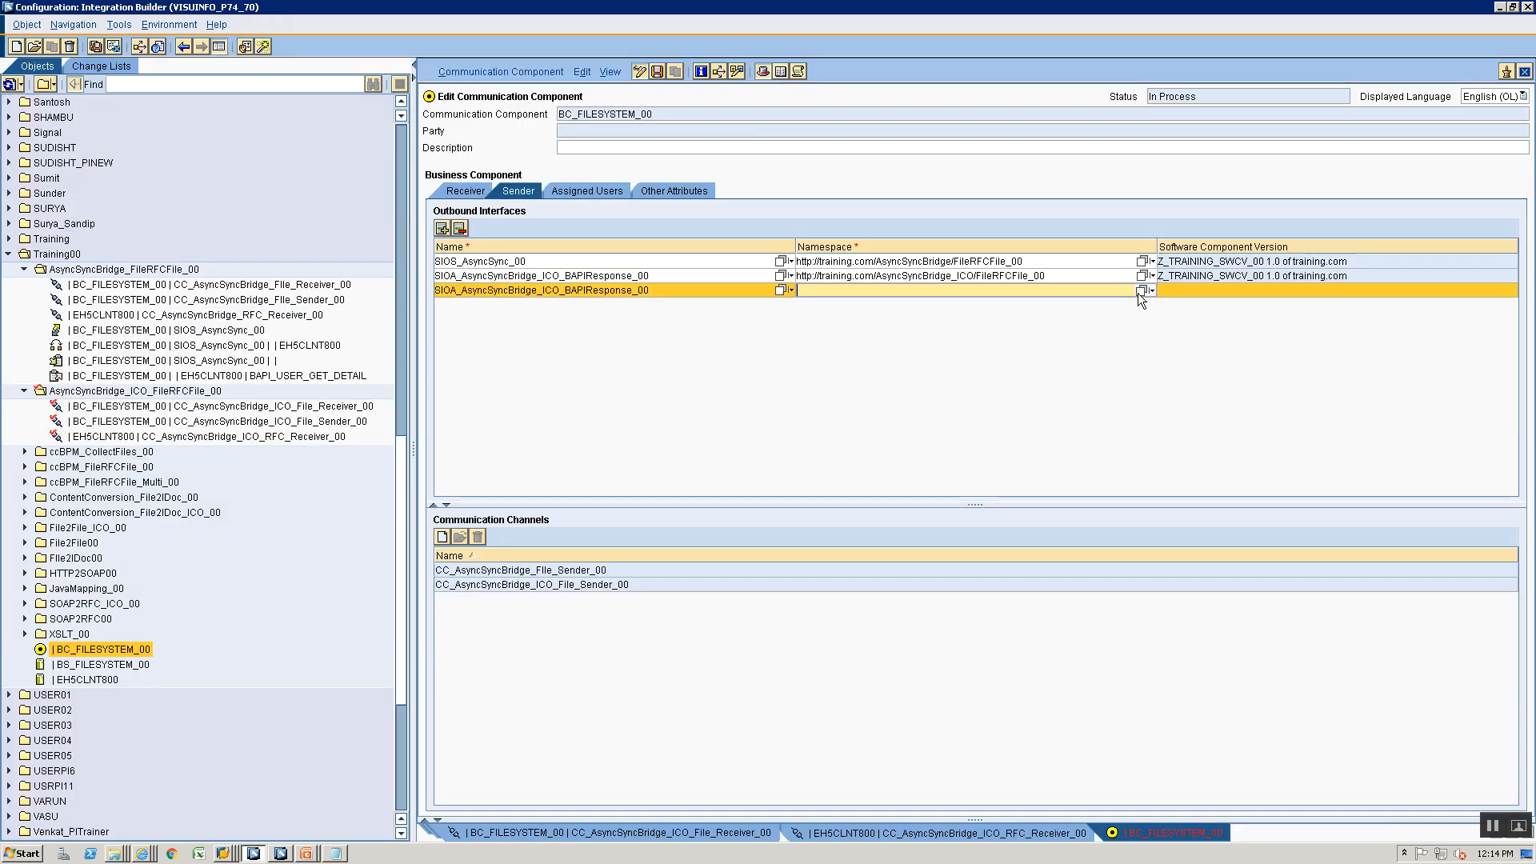
click(504, 384)
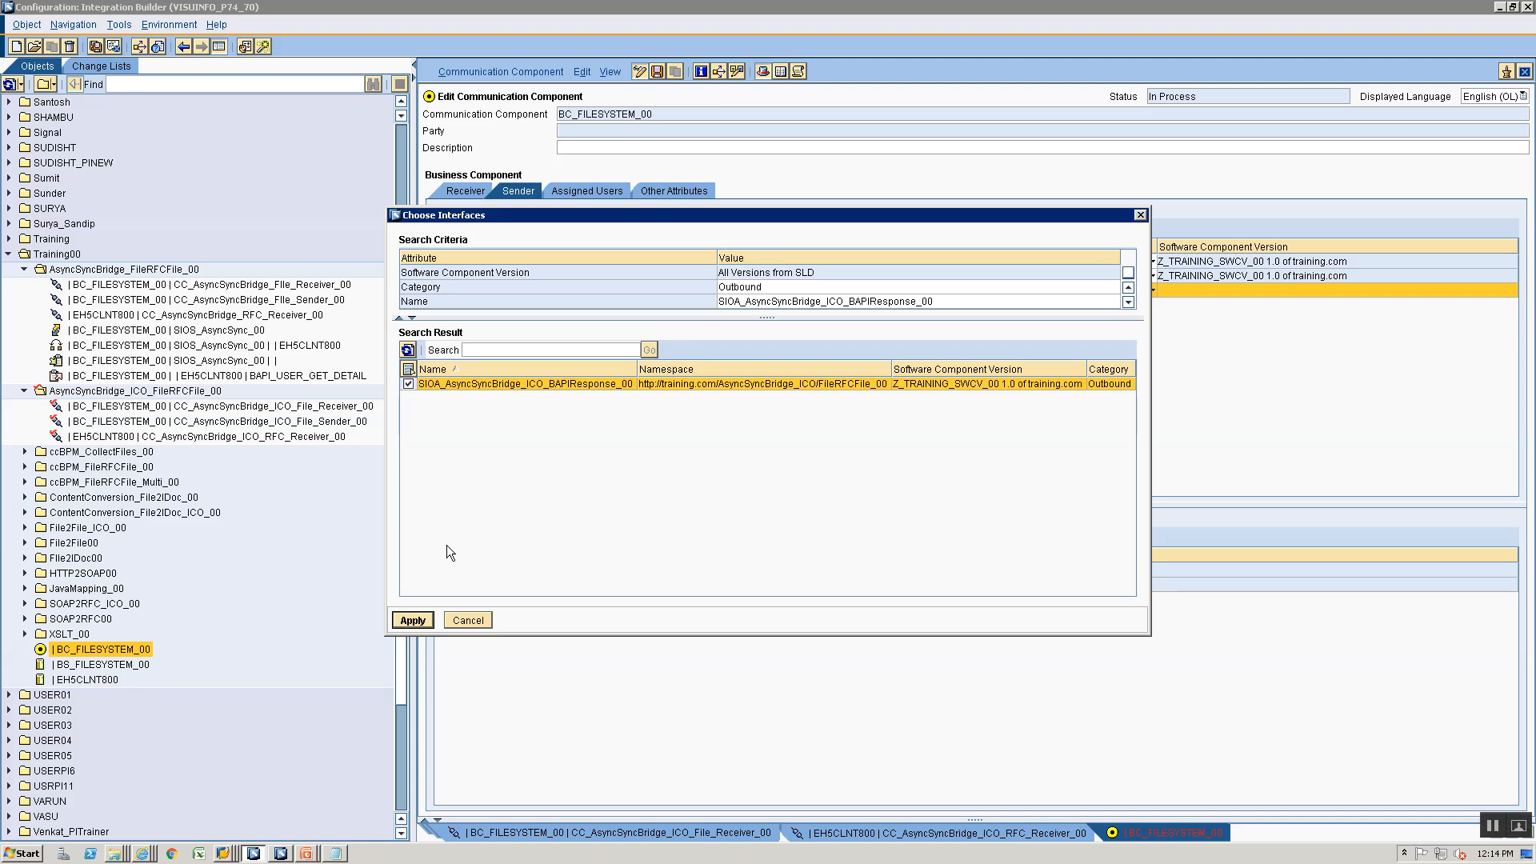
click(413, 620)
click(467, 192)
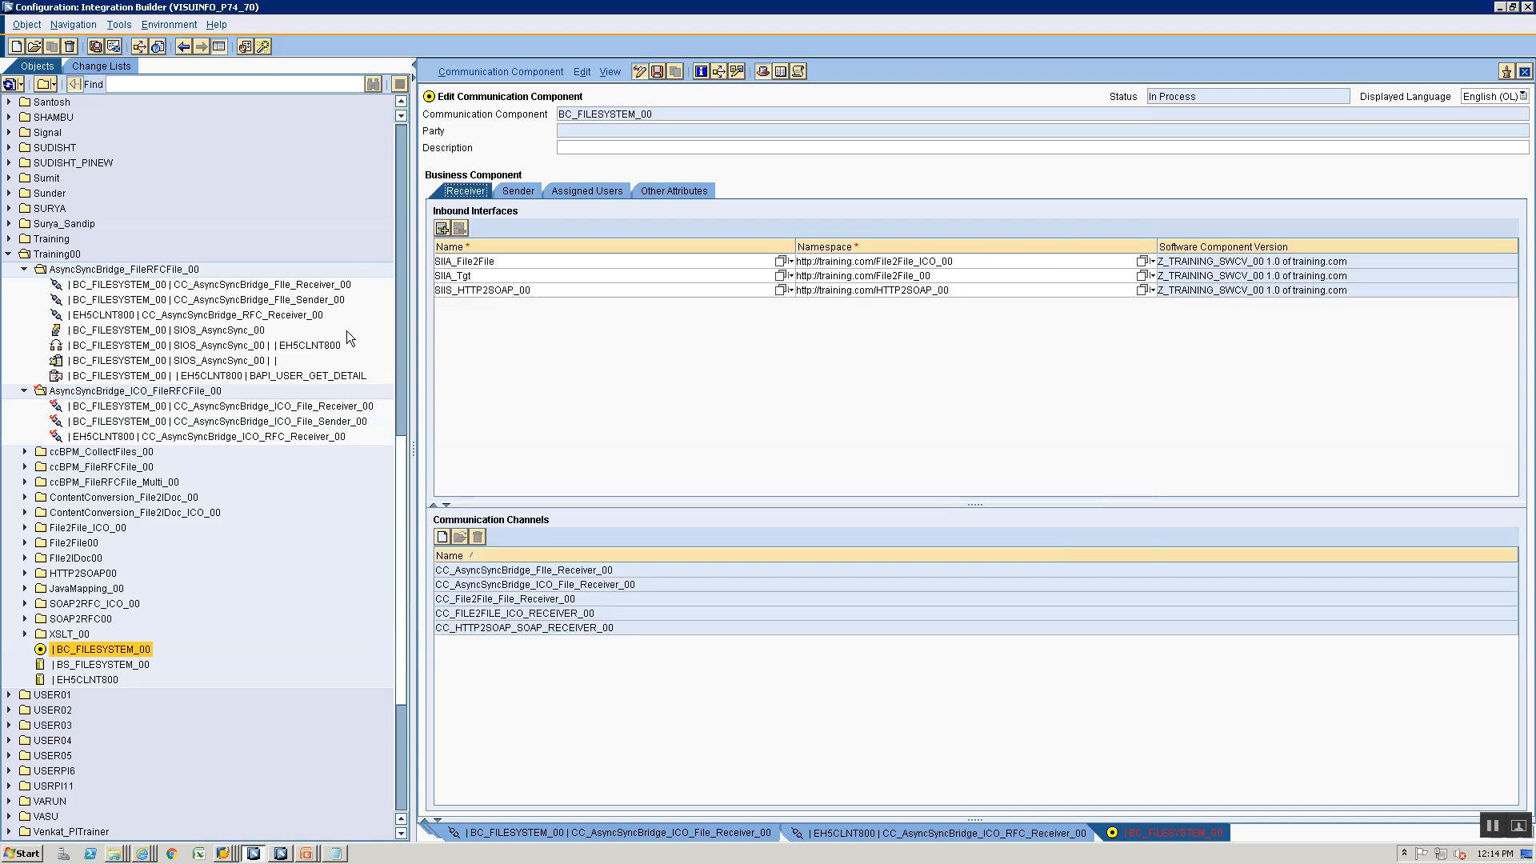
key(alt+Tab)
click(163, 346)
double_click(164, 345)
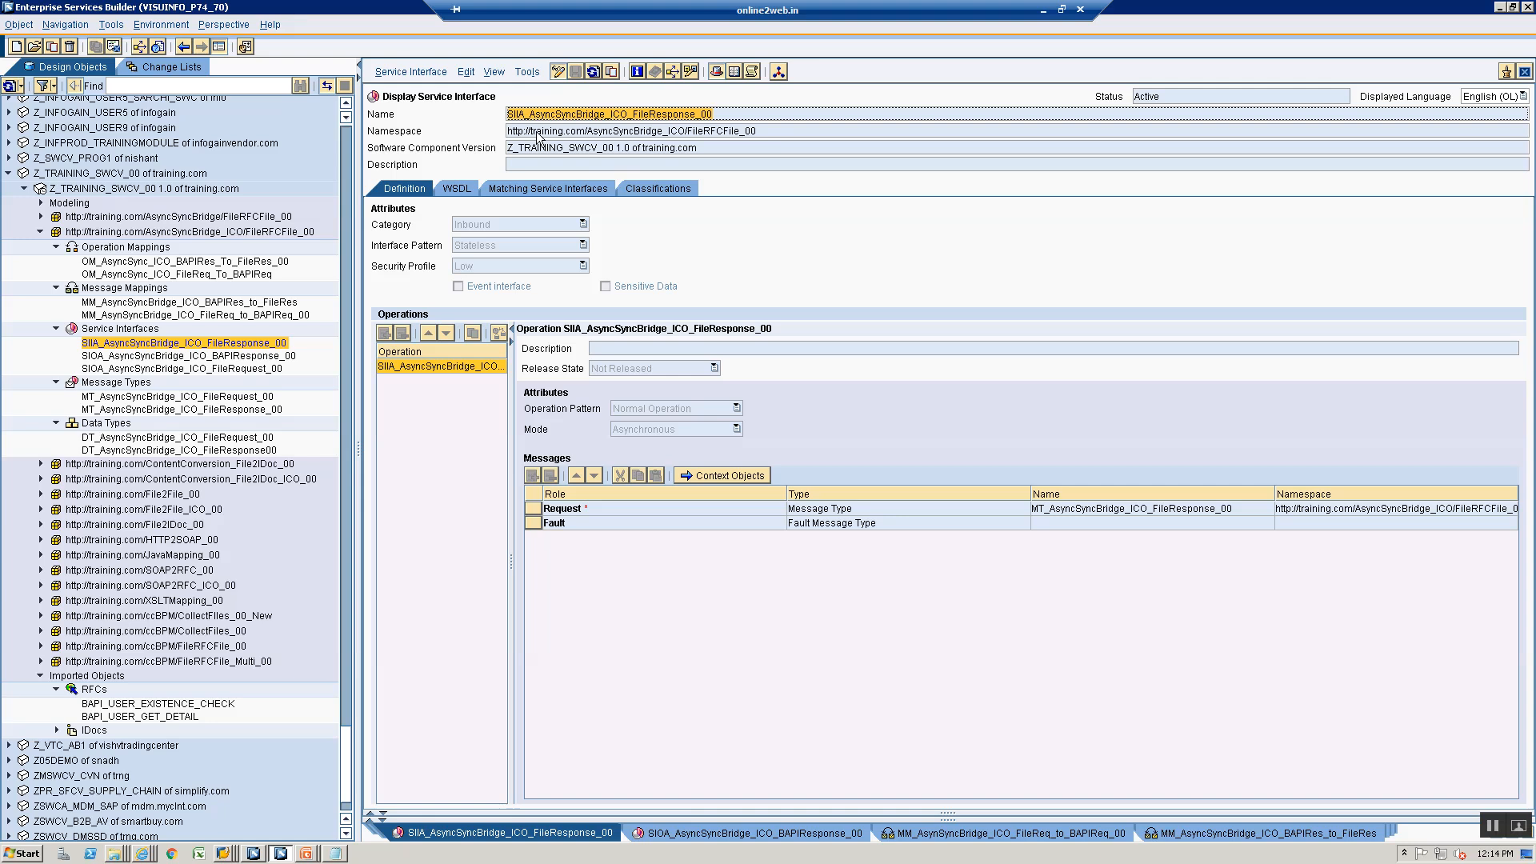
key(alt+Tab)
click(444, 228)
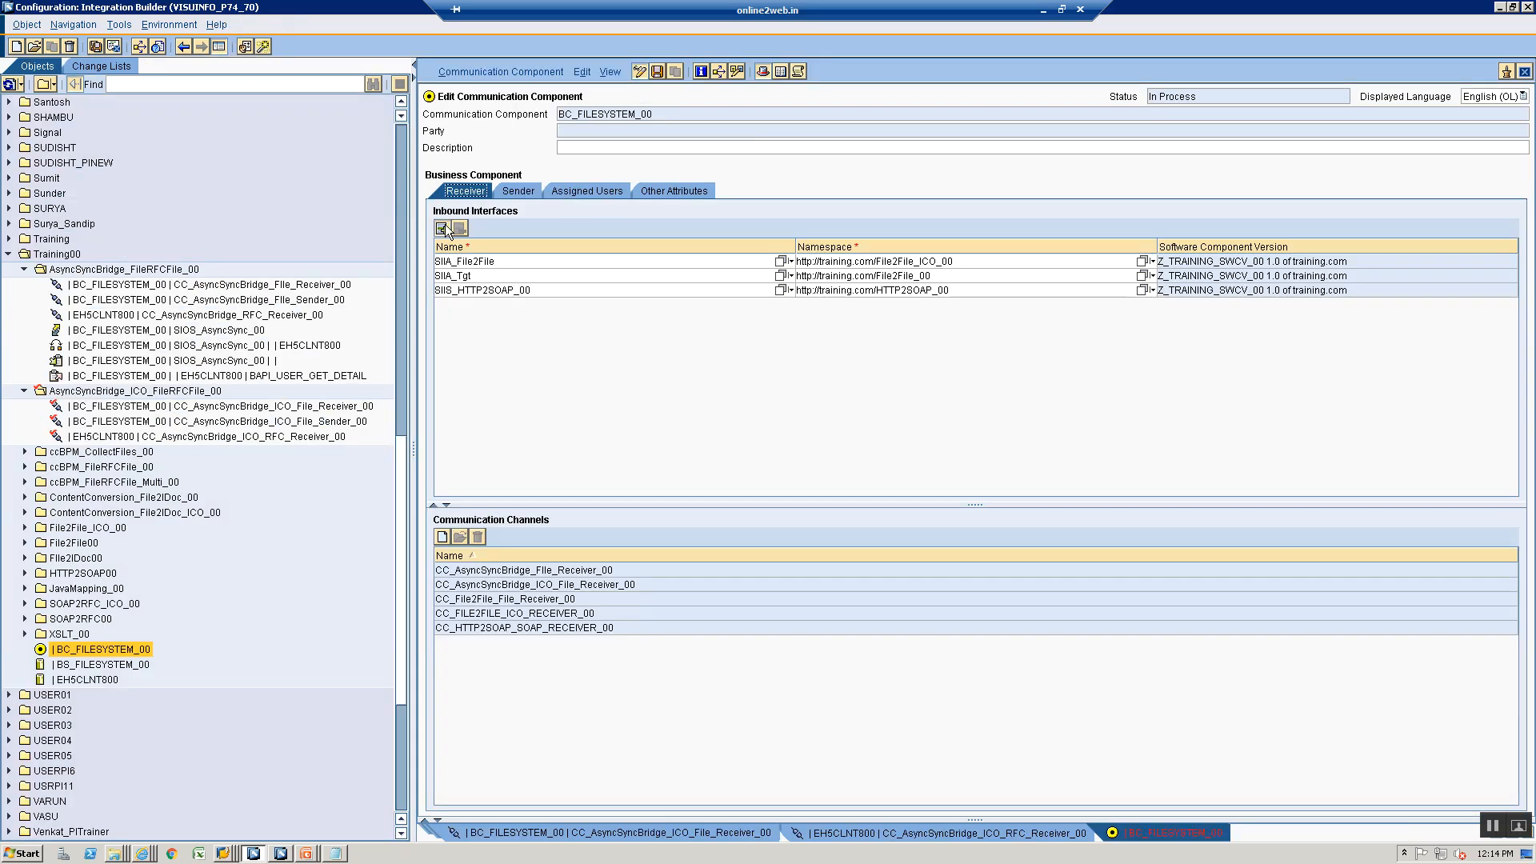
click(461, 305)
text(SIIA_AsyncSyncBridge_ICO_FileResponse_00)
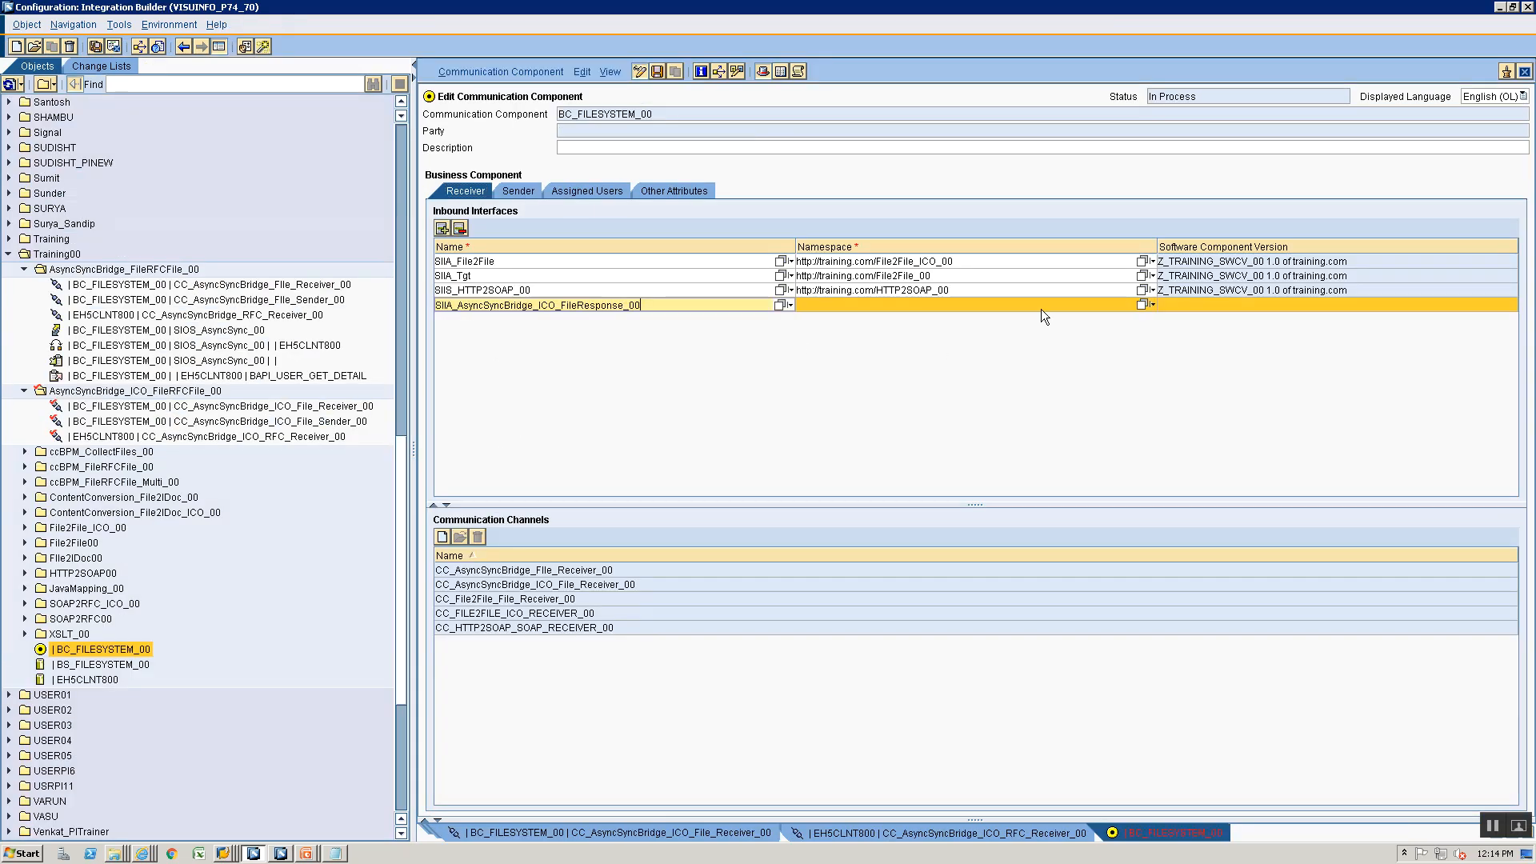
click(1142, 306)
click(468, 387)
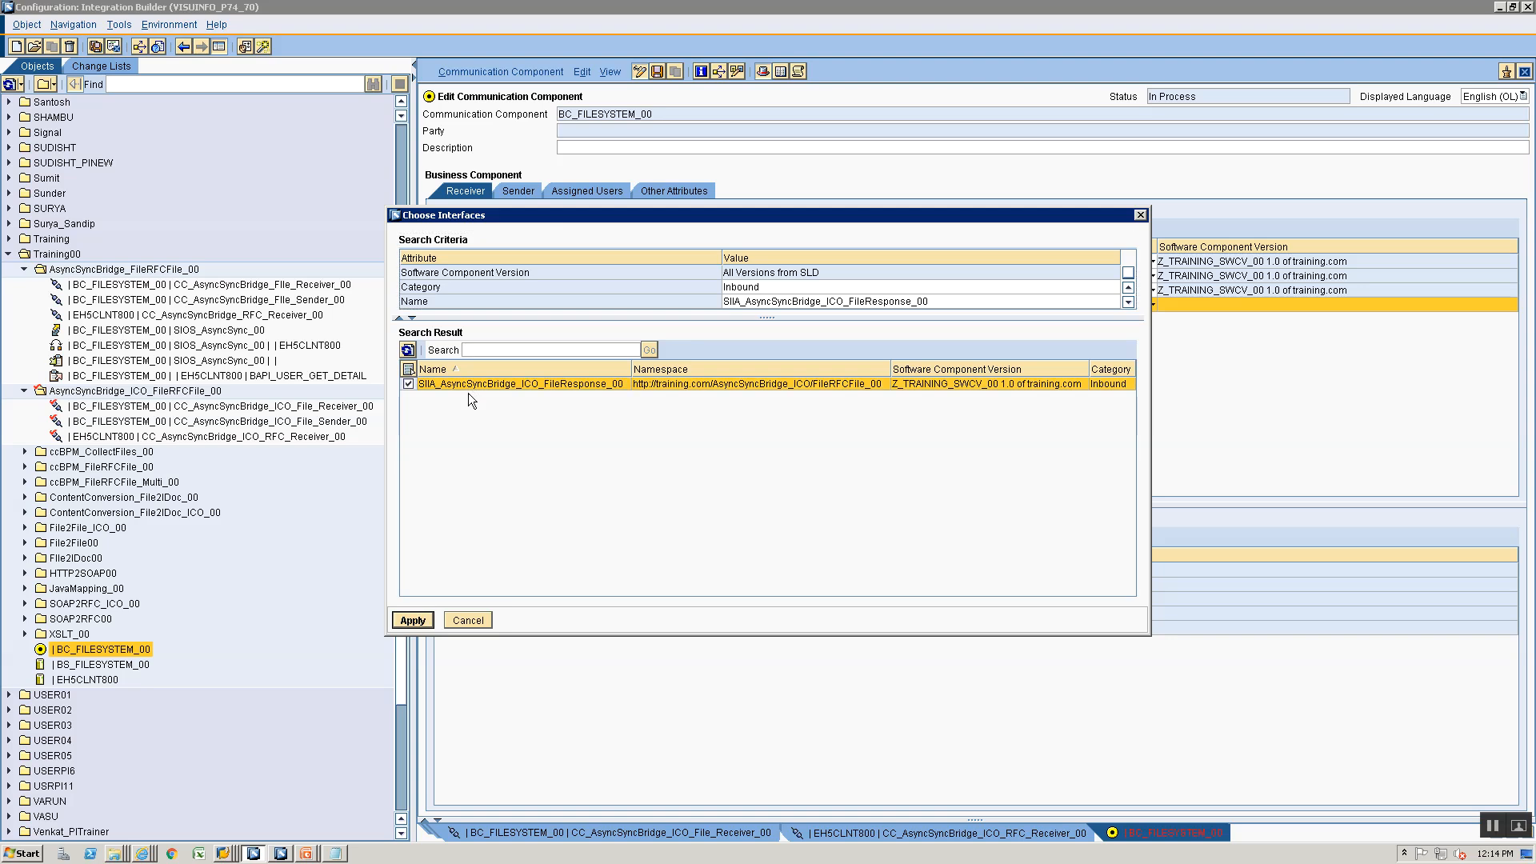
click(413, 621)
- Save the business component BC_FILESYSTEM_00, read its check result and close the processing log
key(ctrl+s)
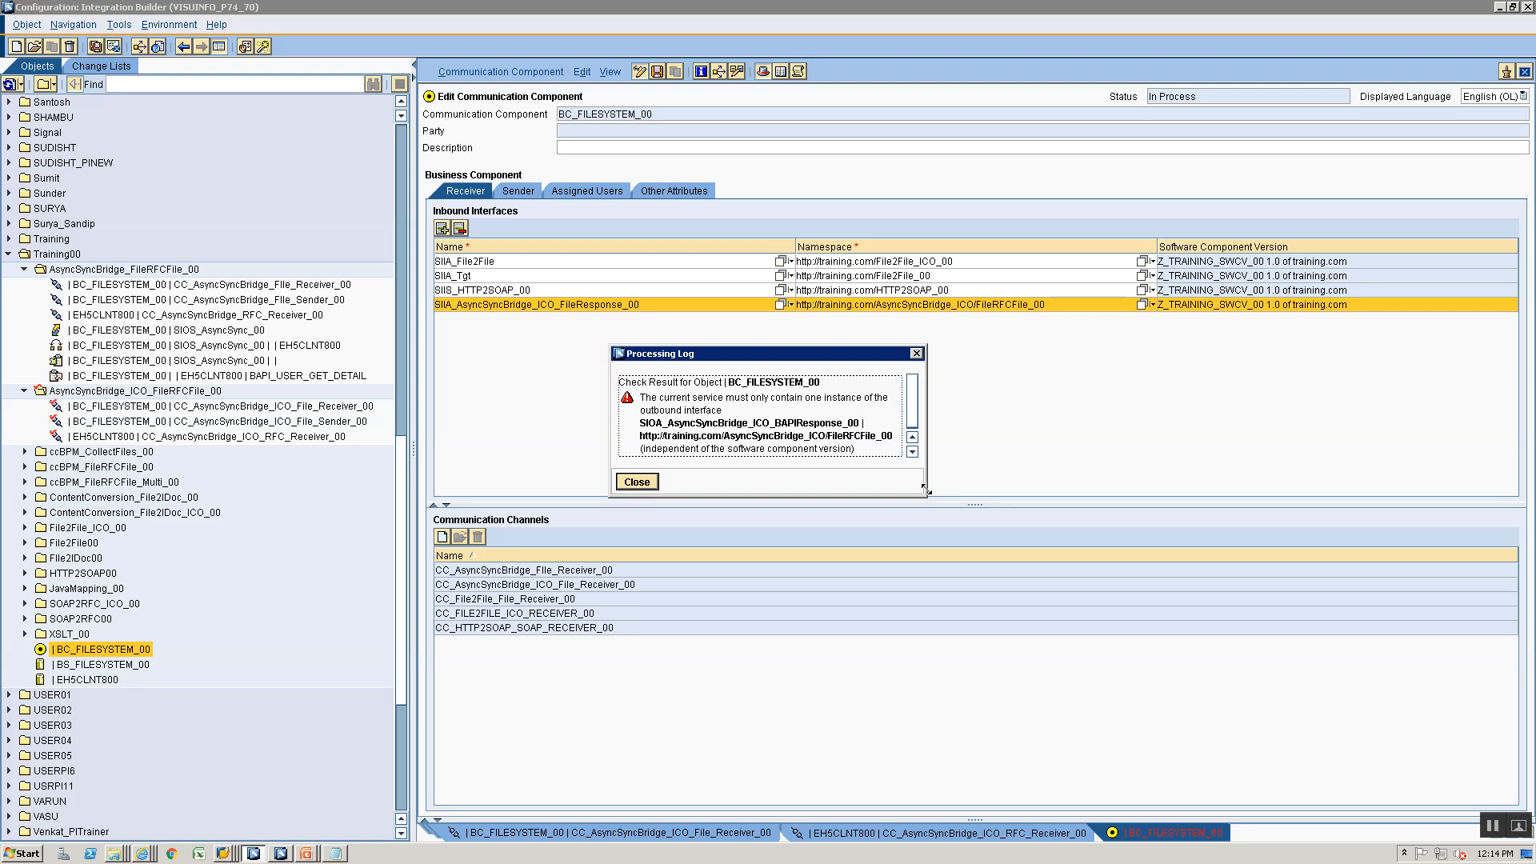
drag(926, 488, 1002, 565)
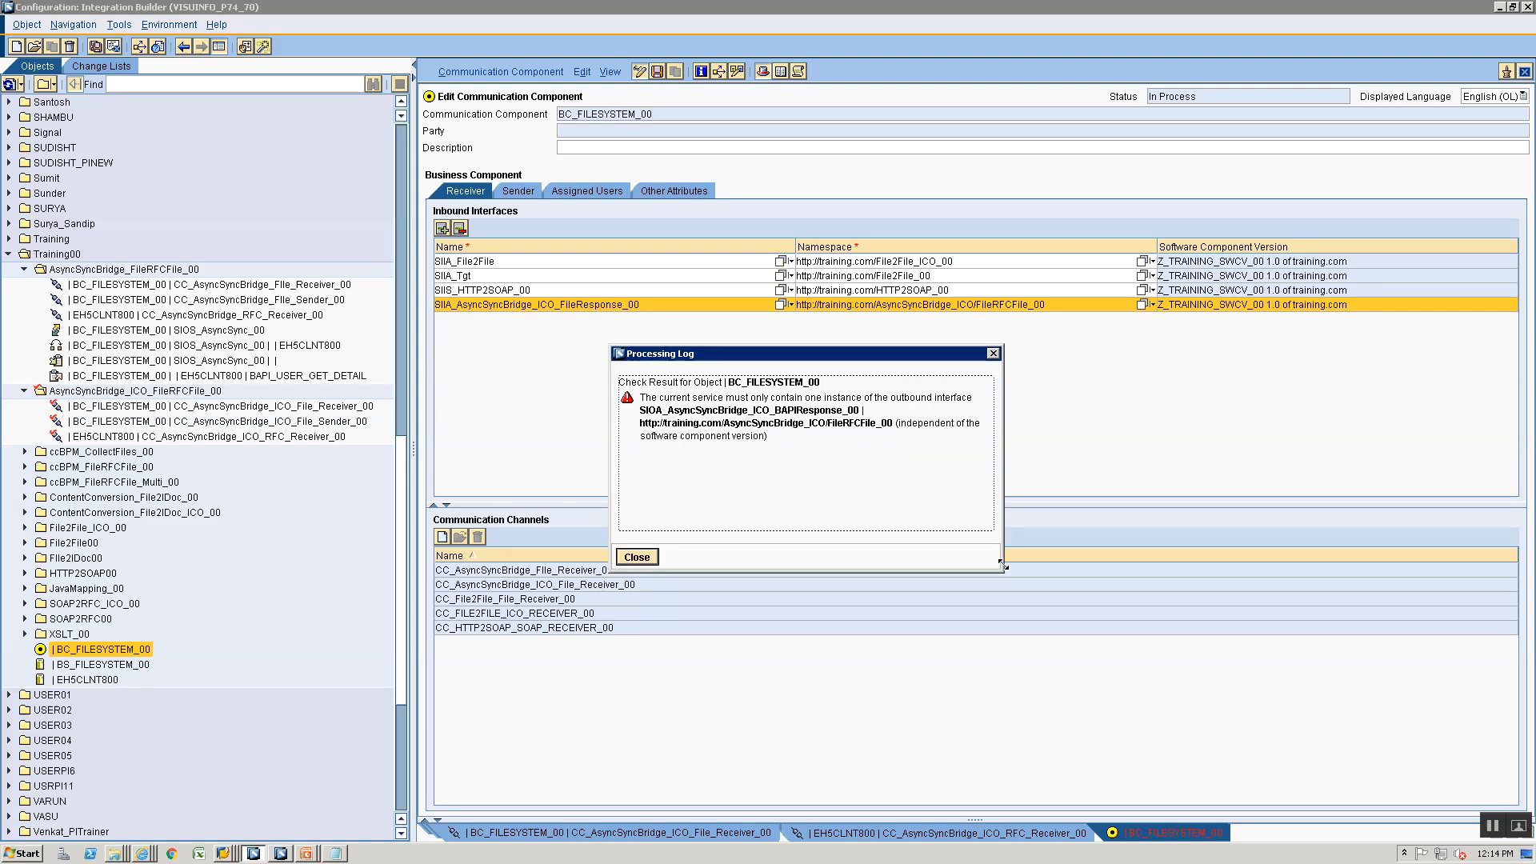
click(638, 559)
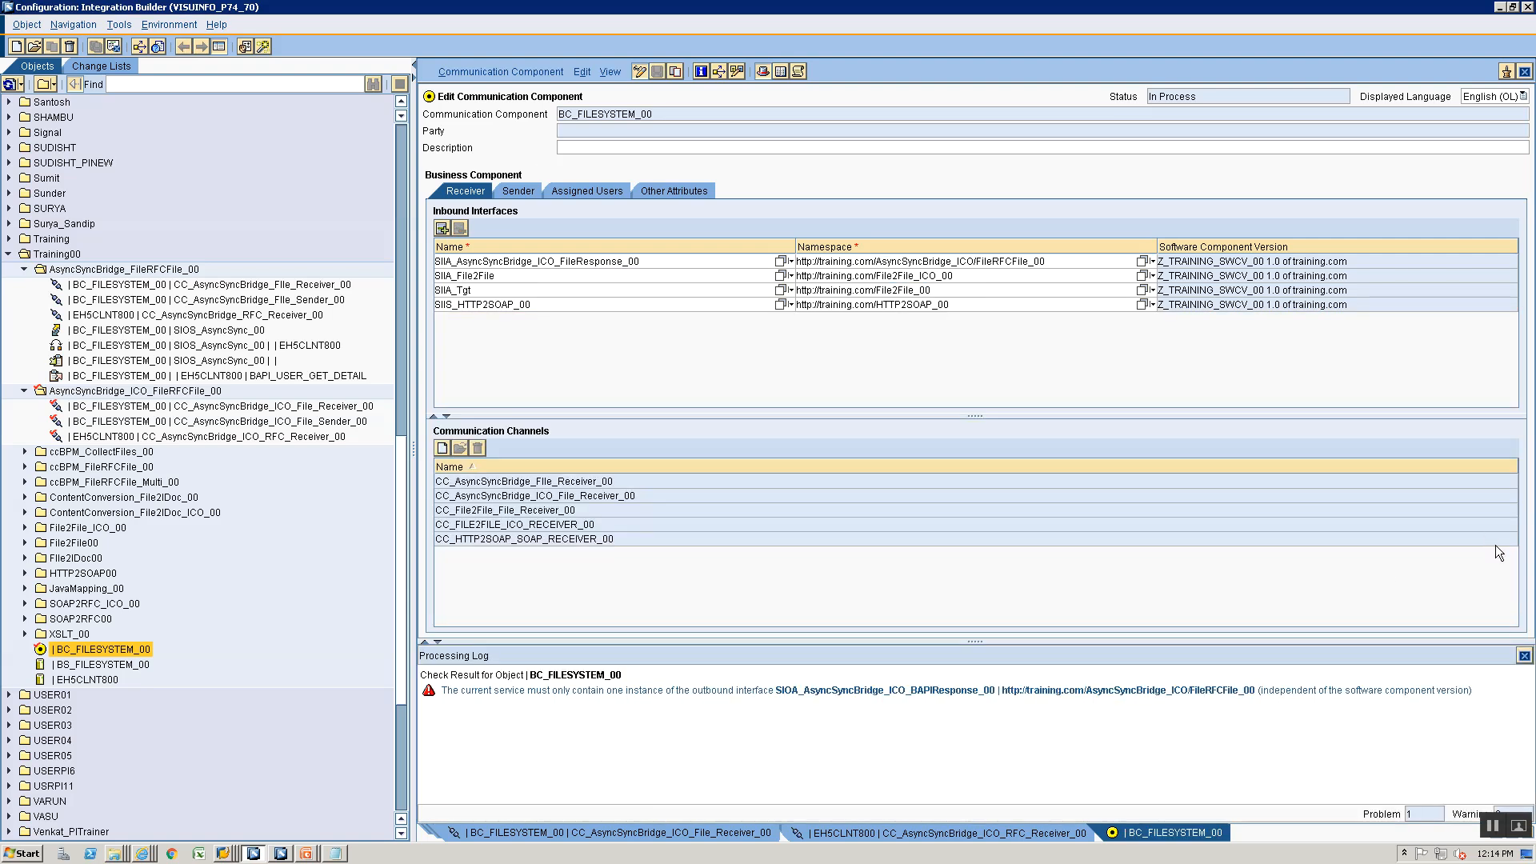
click(1524, 655)
- Locate the duplicate outbound interface row and copy the name SIOA_AsyncSyncBridge_ICO_FileRequest_00 from the service interface in the Enterprise Services Builder
click(518, 191)
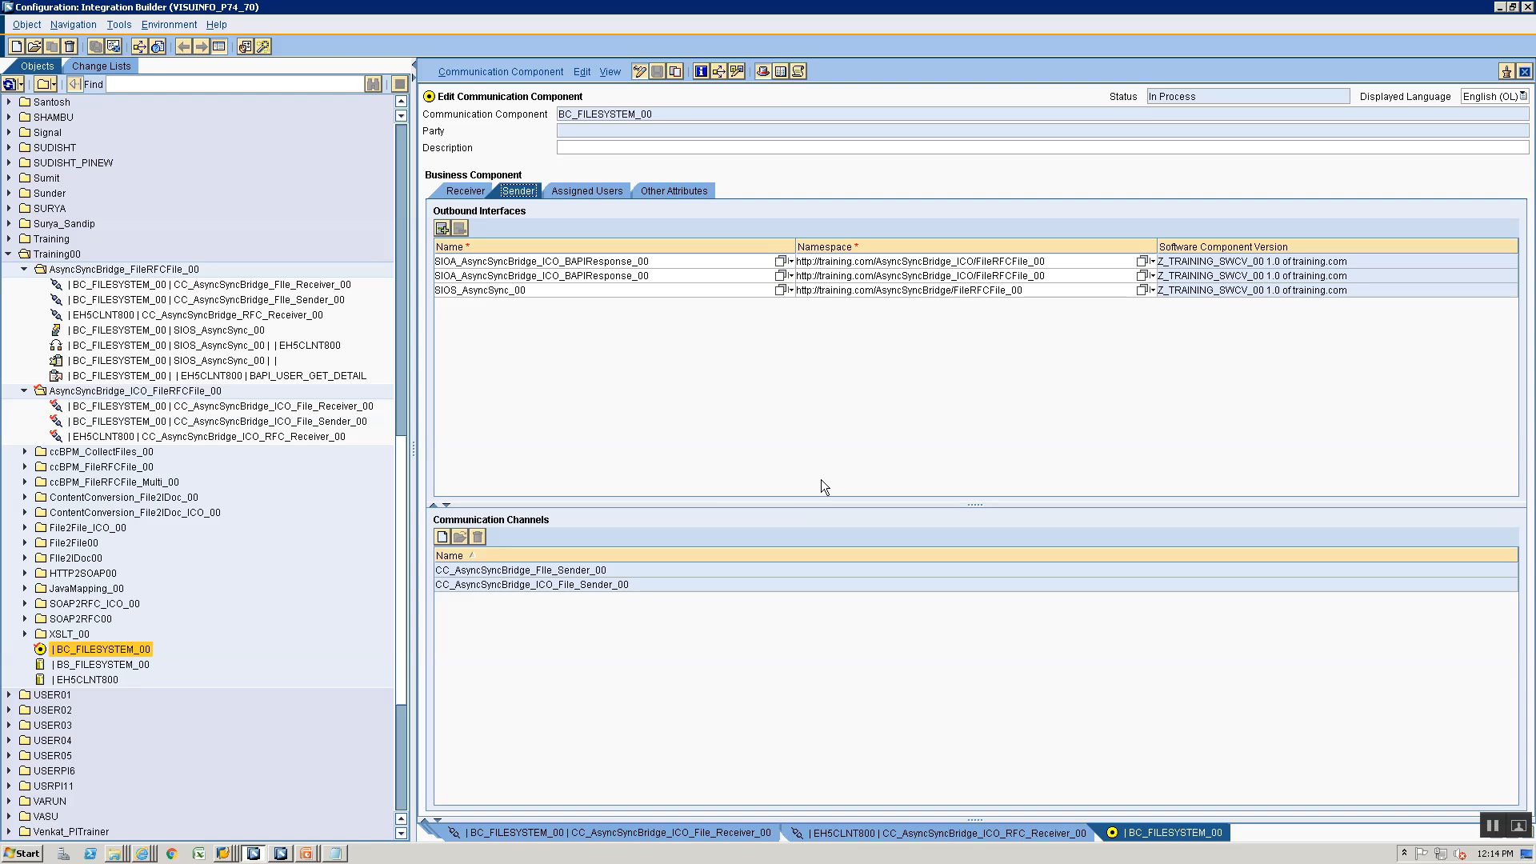
double_click(567, 280)
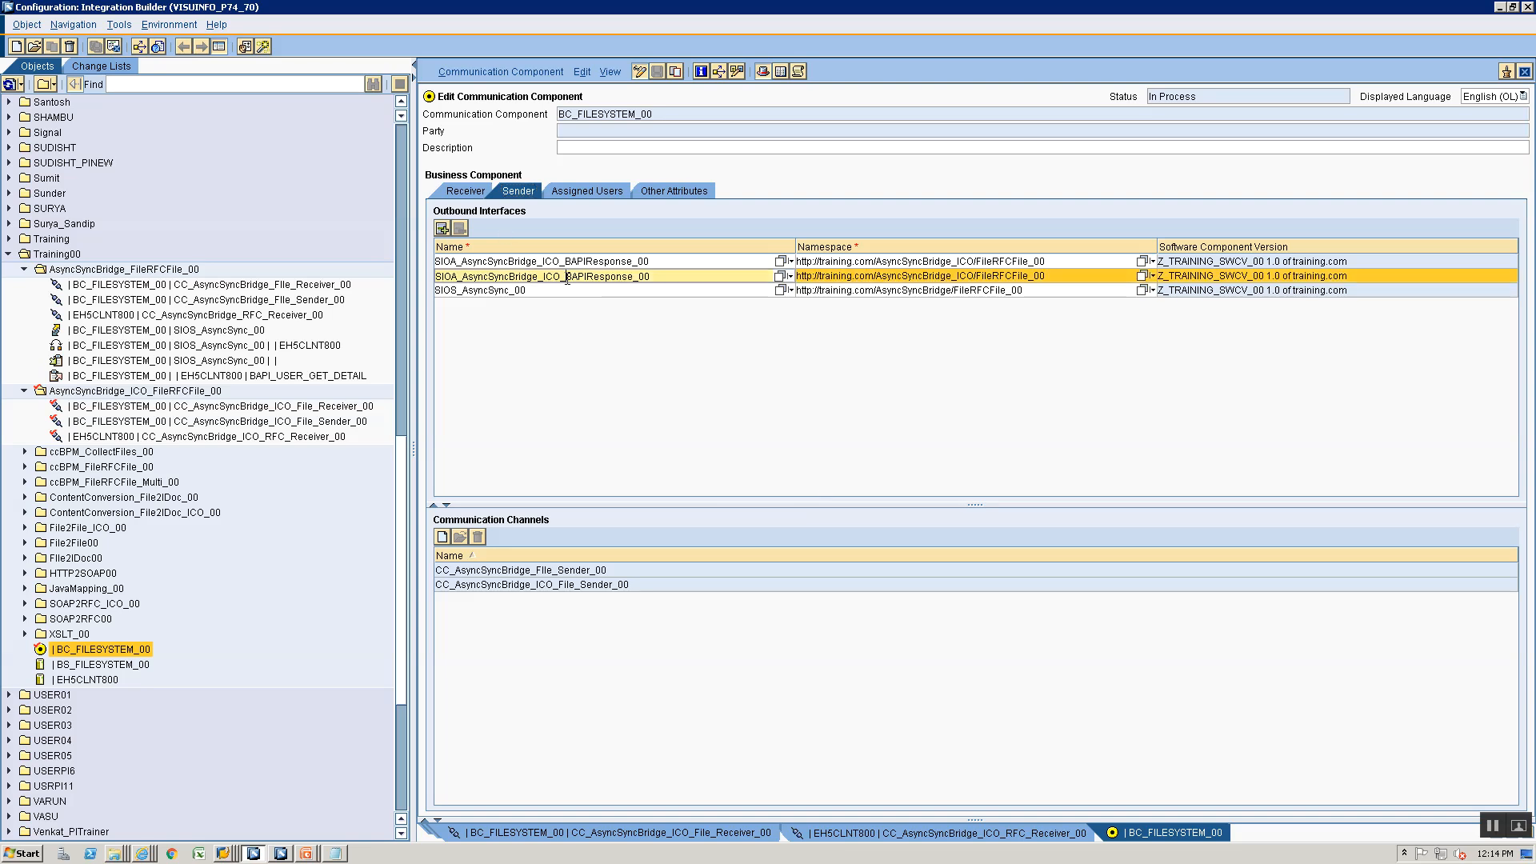
key(alt+Tab)
key(alt+Tab)
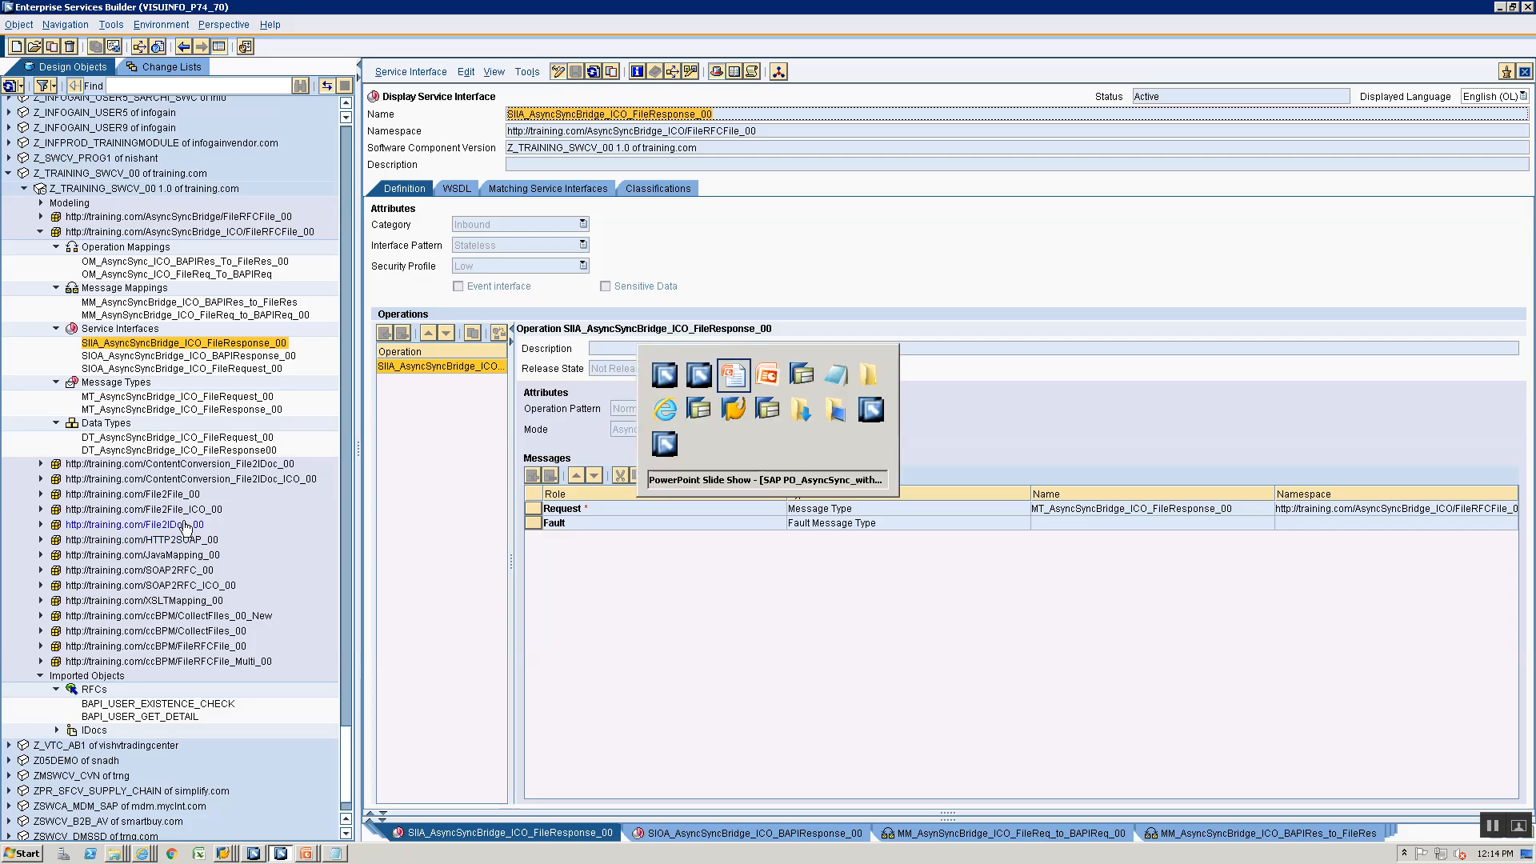
key(alt+Tab)
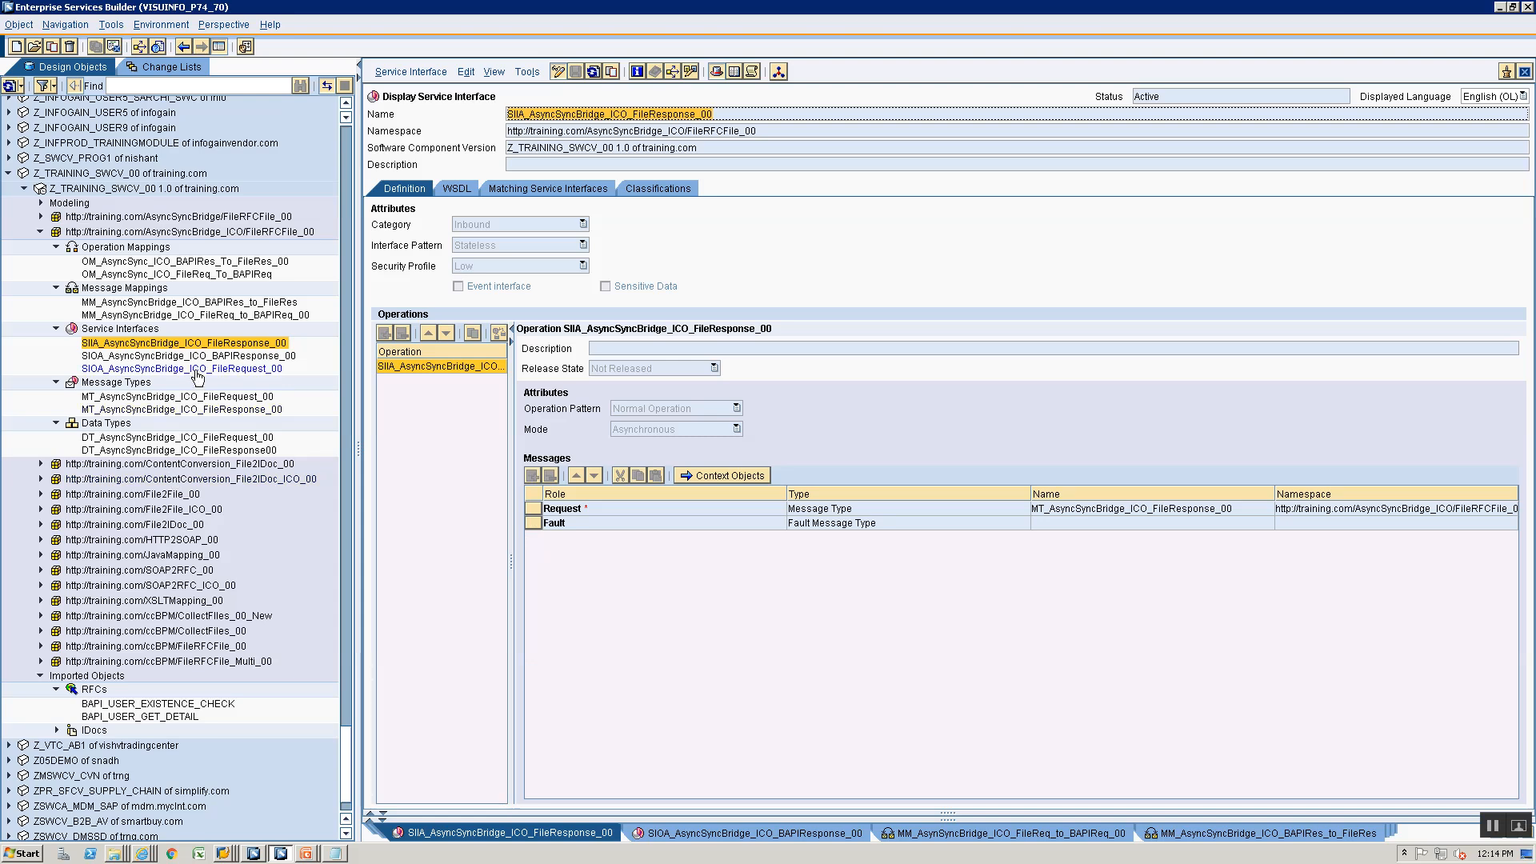
double_click(196, 369)
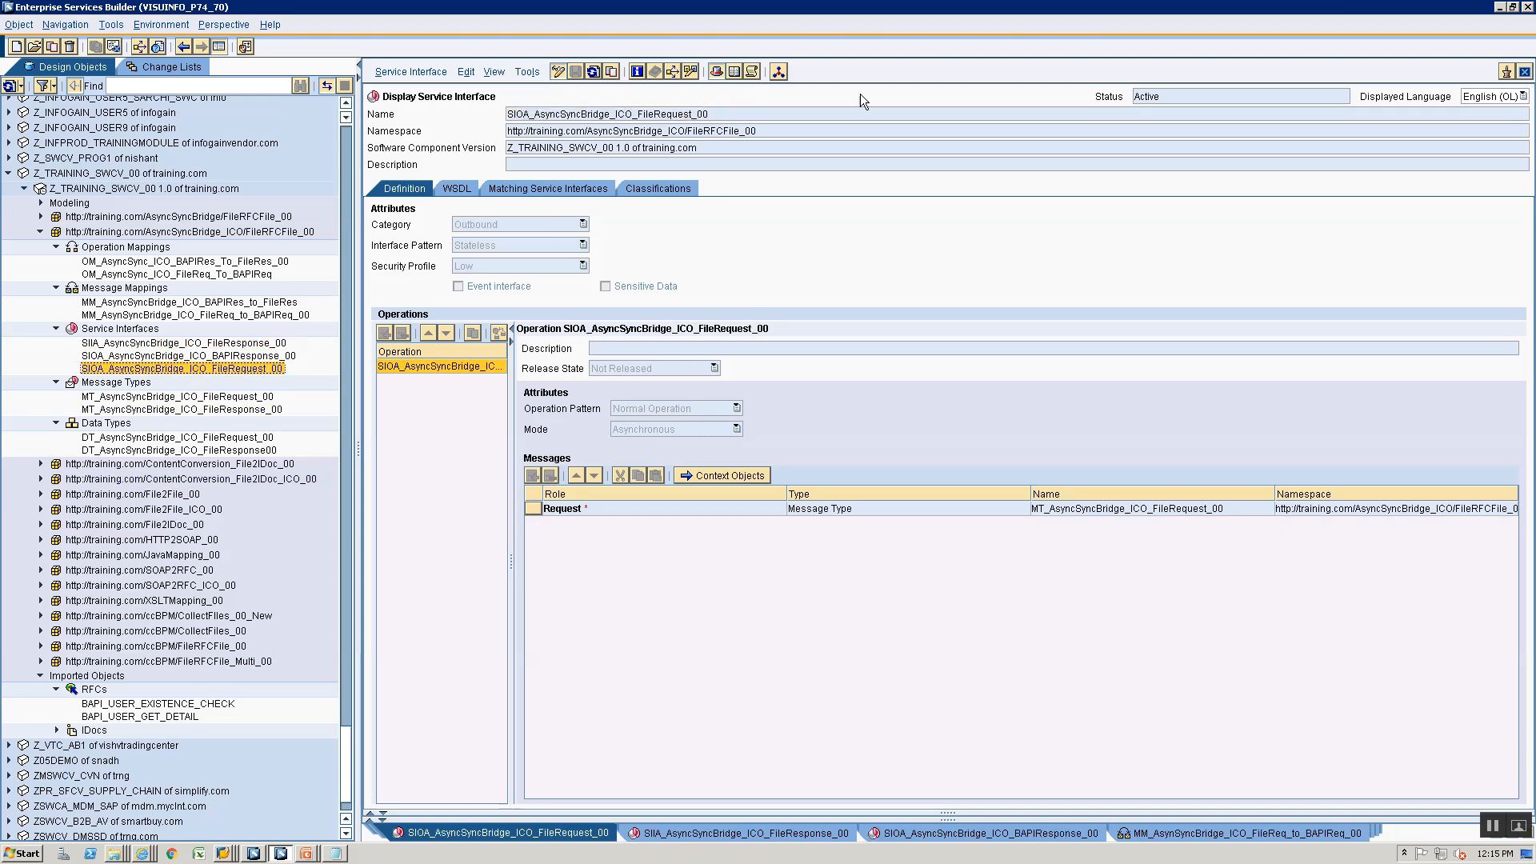
drag(755, 117, 297, 93)
key(ctrl+c)
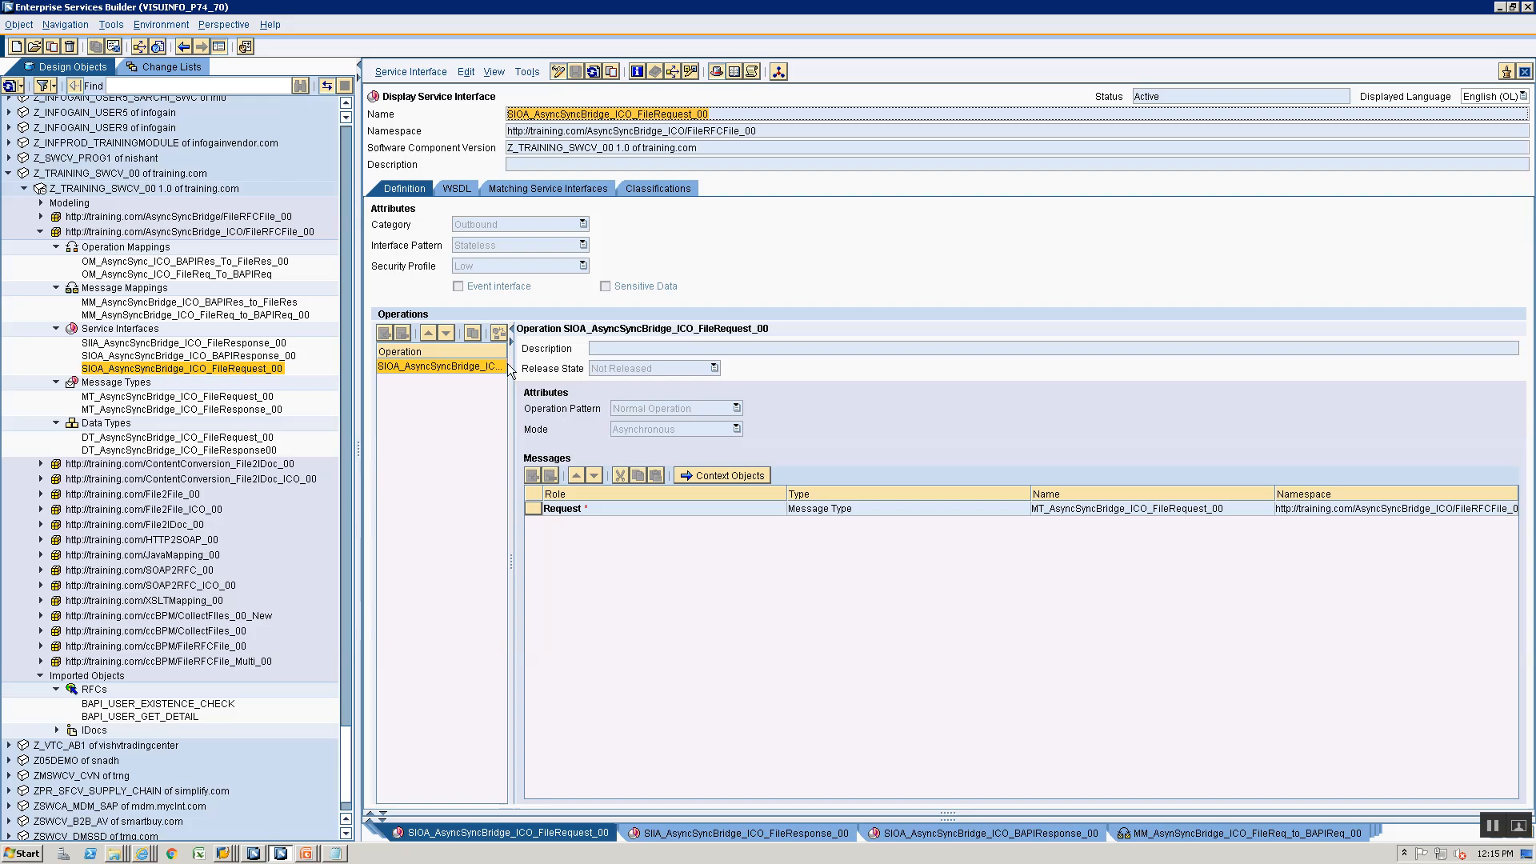
key(alt+Tab)
key(alt+Tab)
key(alt+Tab)
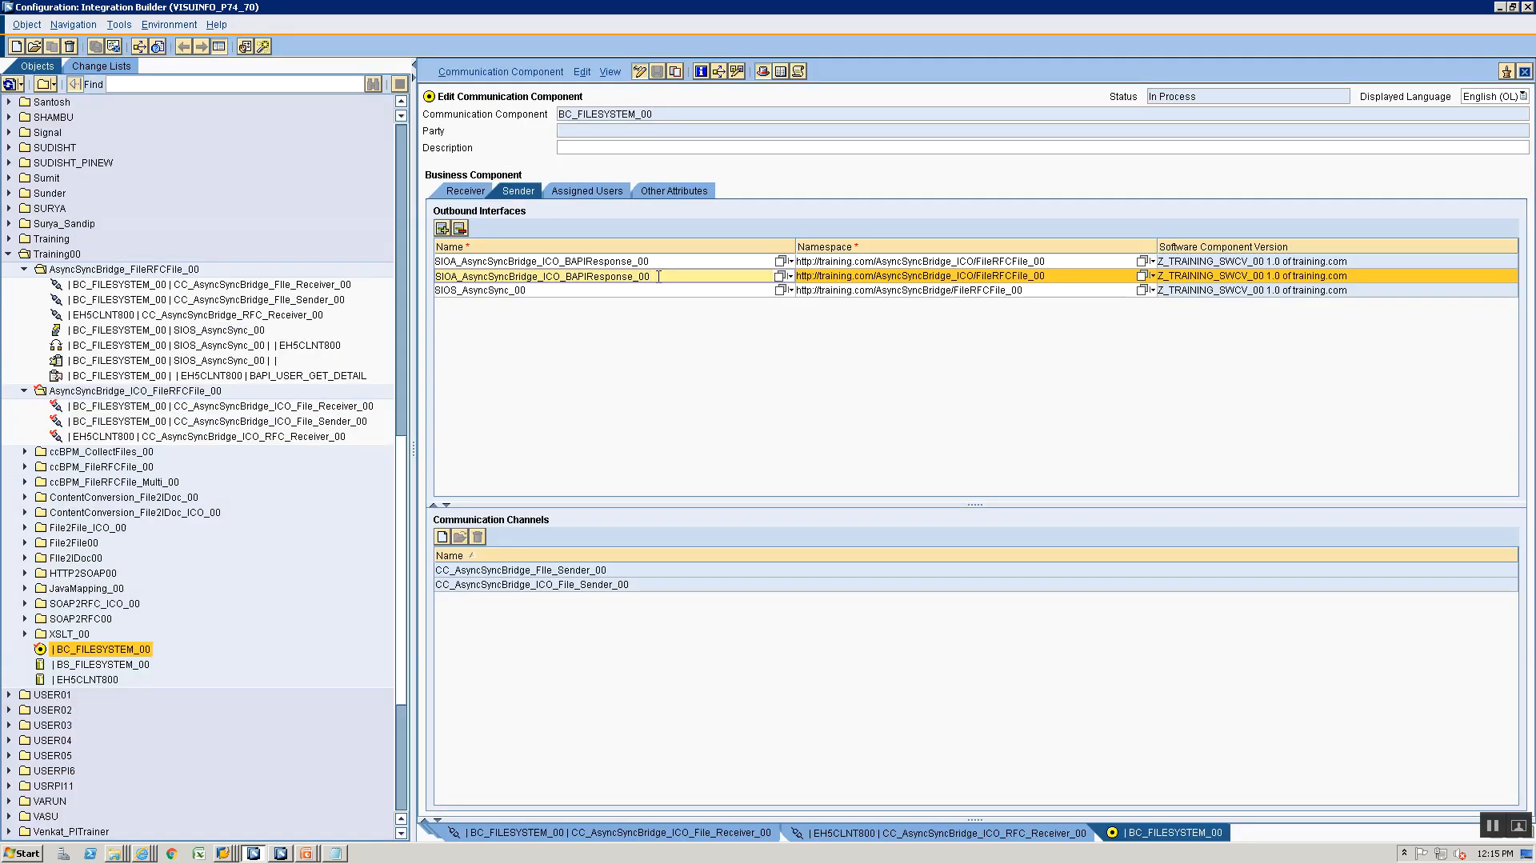
key(ctrl+a)
key(ctrl+v)
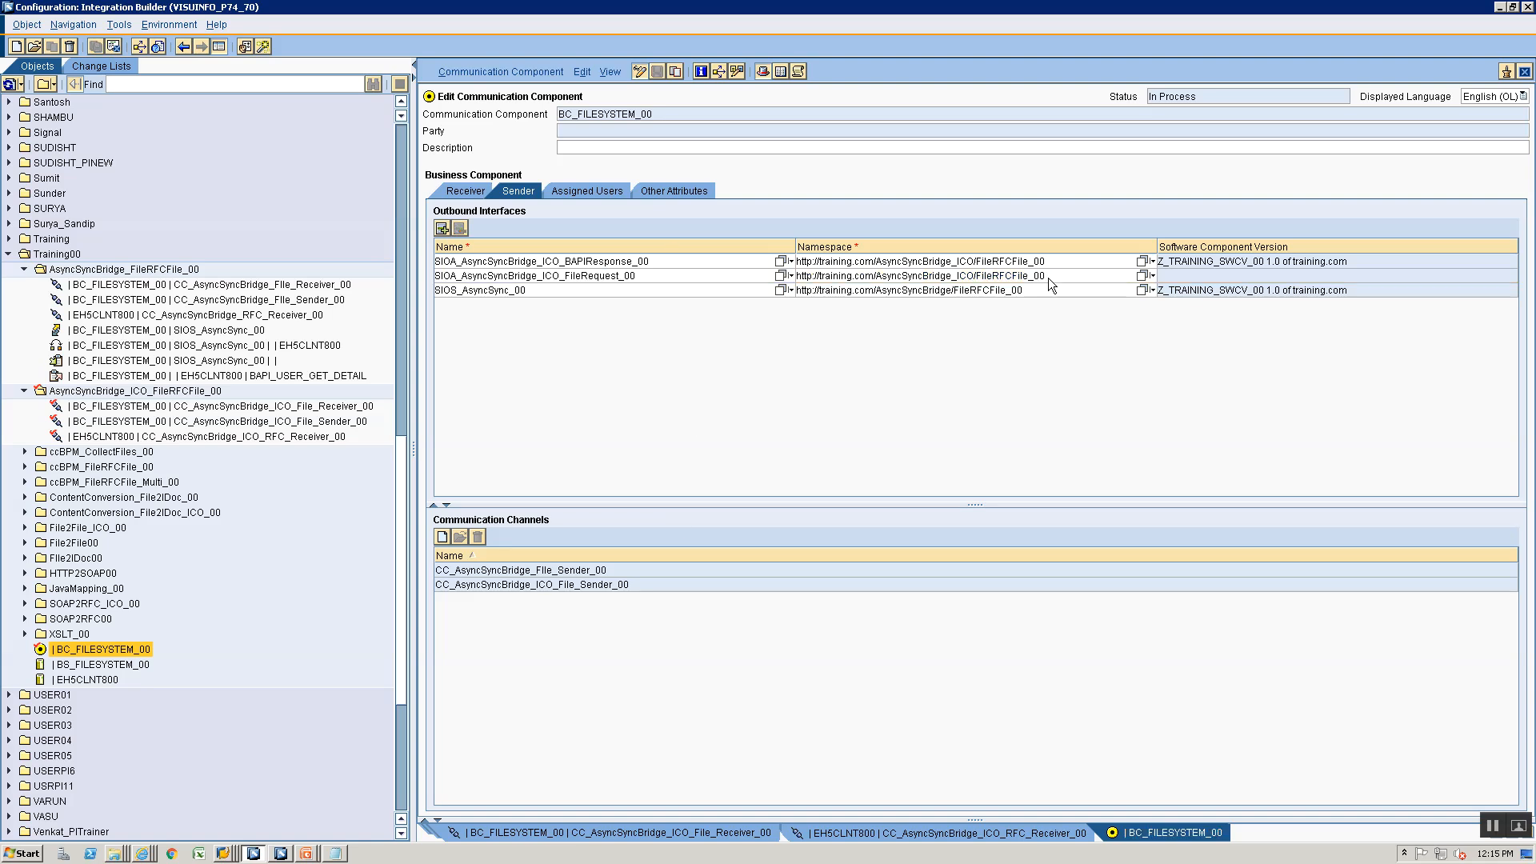
click(1140, 277)
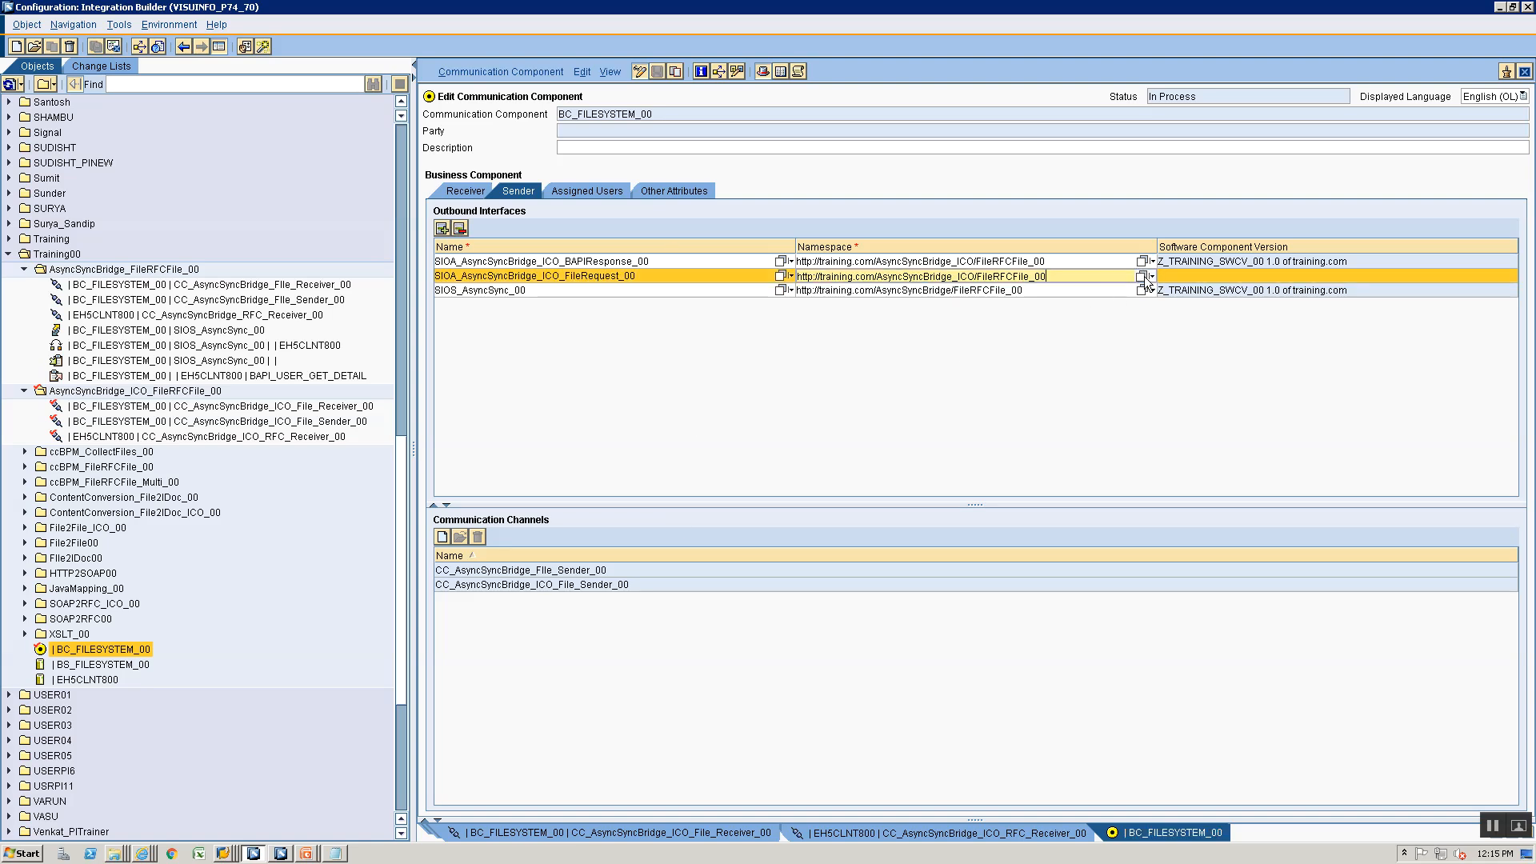
click(1144, 277)
click(421, 381)
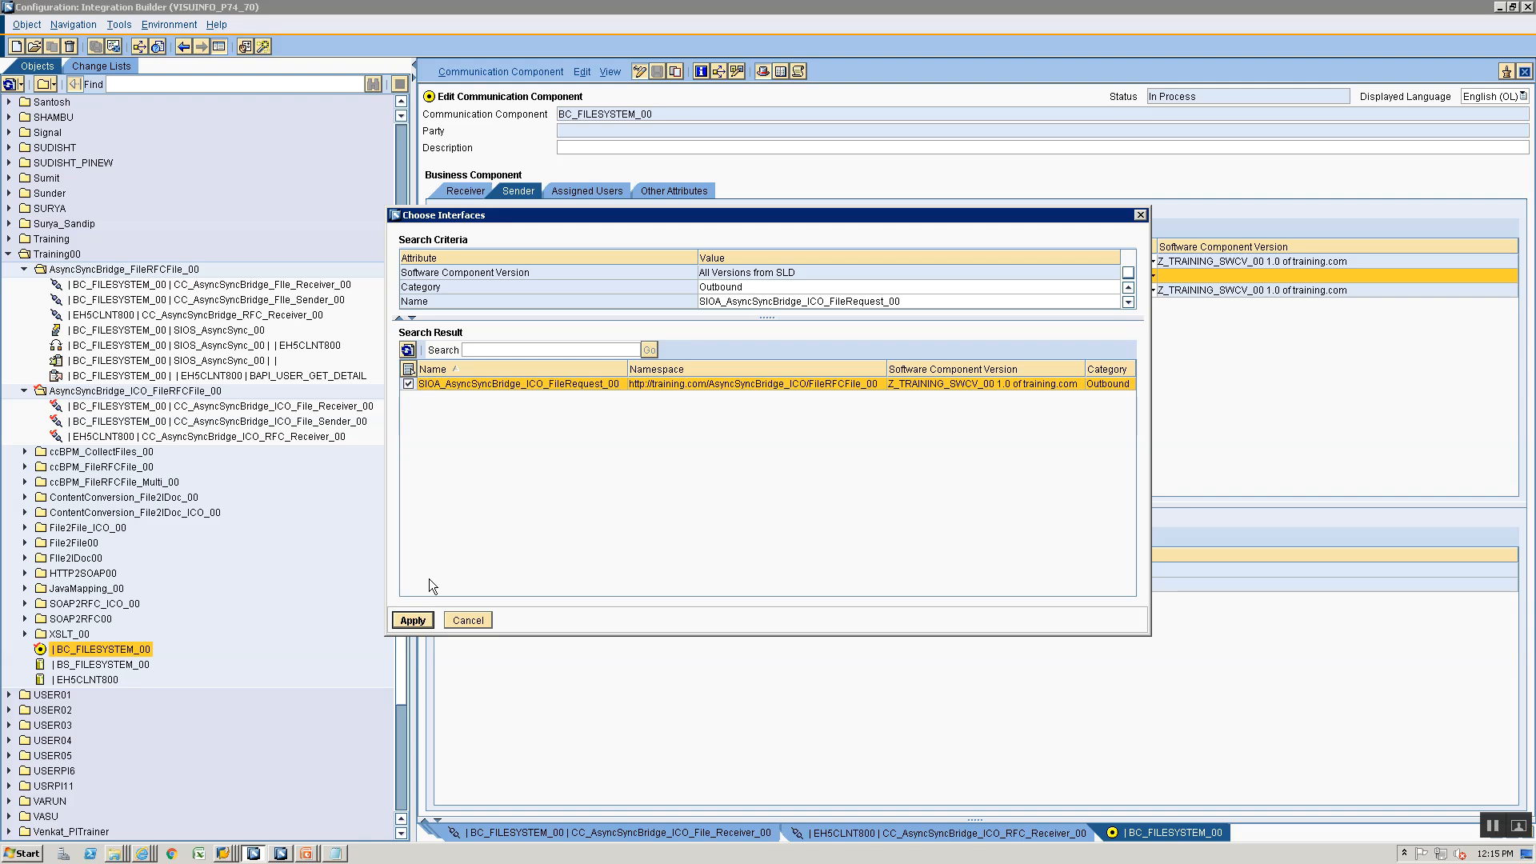
click(414, 622)
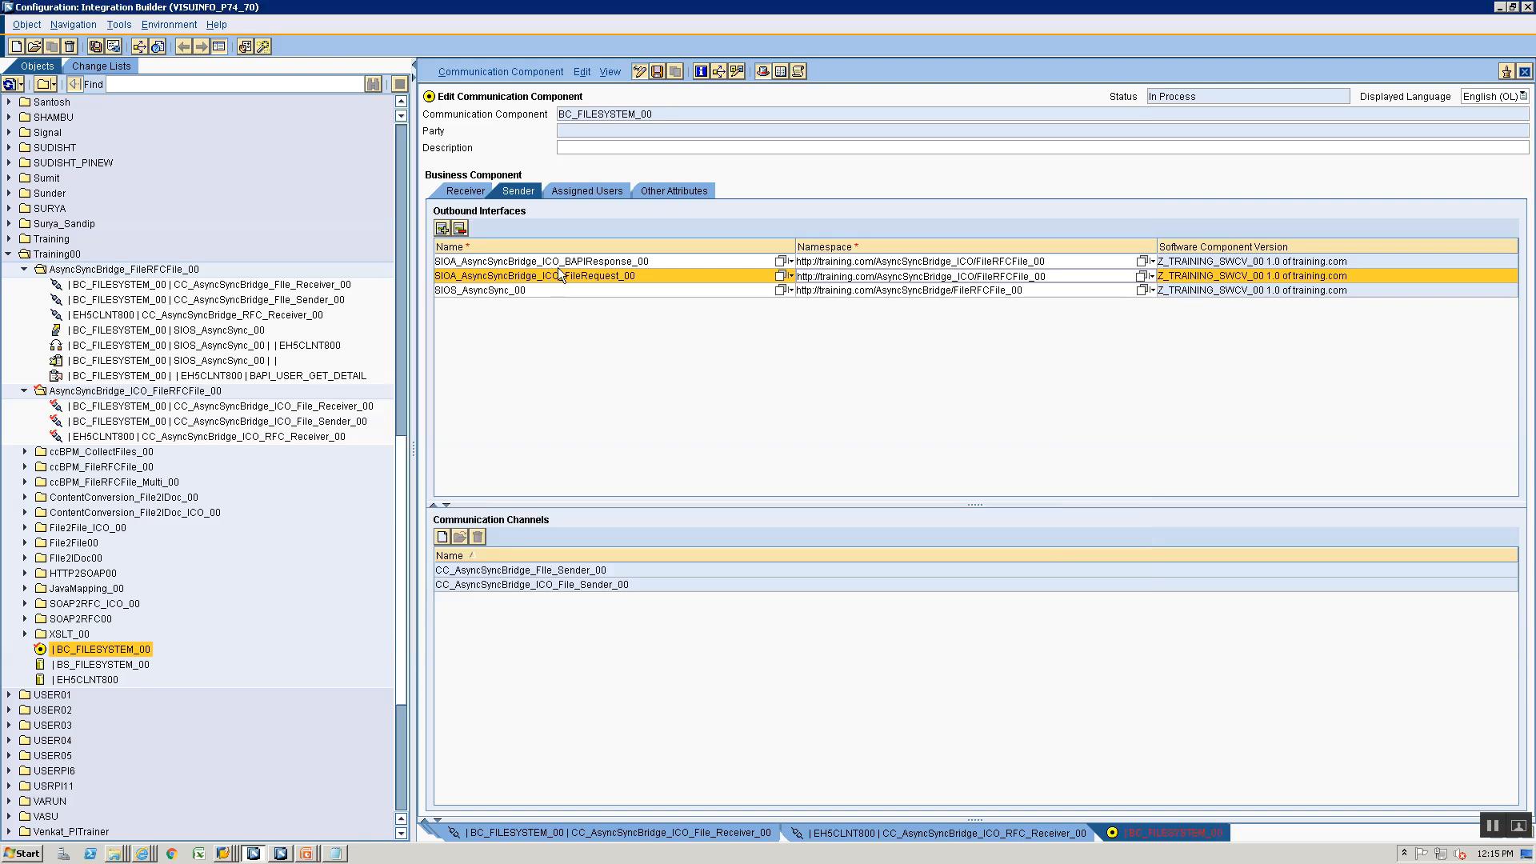
click(460, 194)
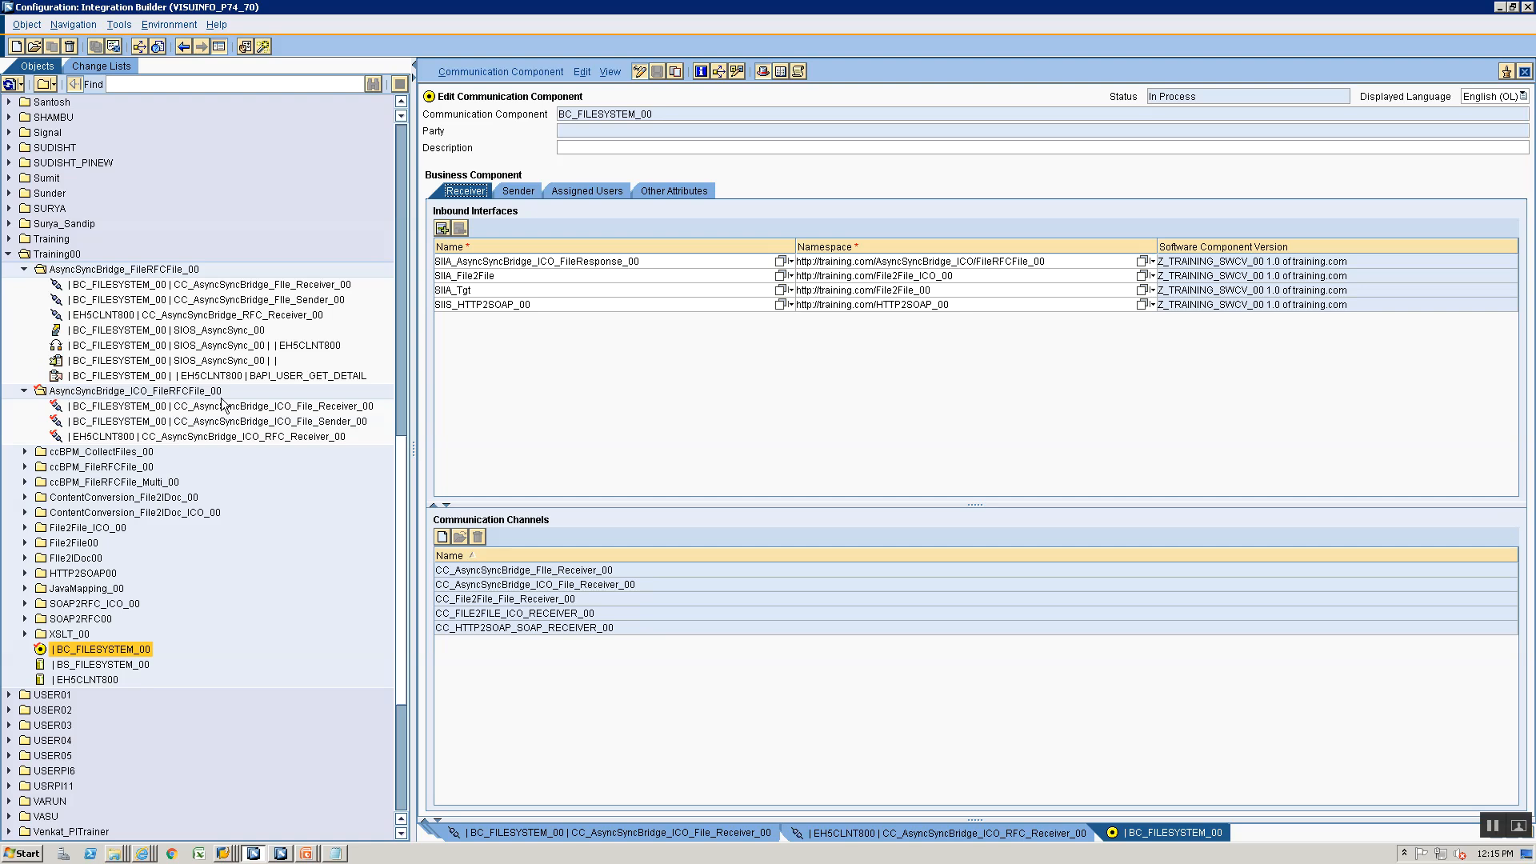
- Create an integrated configuration in the folder AsyncSyncBridge_ICO_FileRFCFile_00 with sender component BC_FILESYSTEM_00 and interface SIOA_AsyncSyncBridge_ICO_FileRequest_00
click(126, 392)
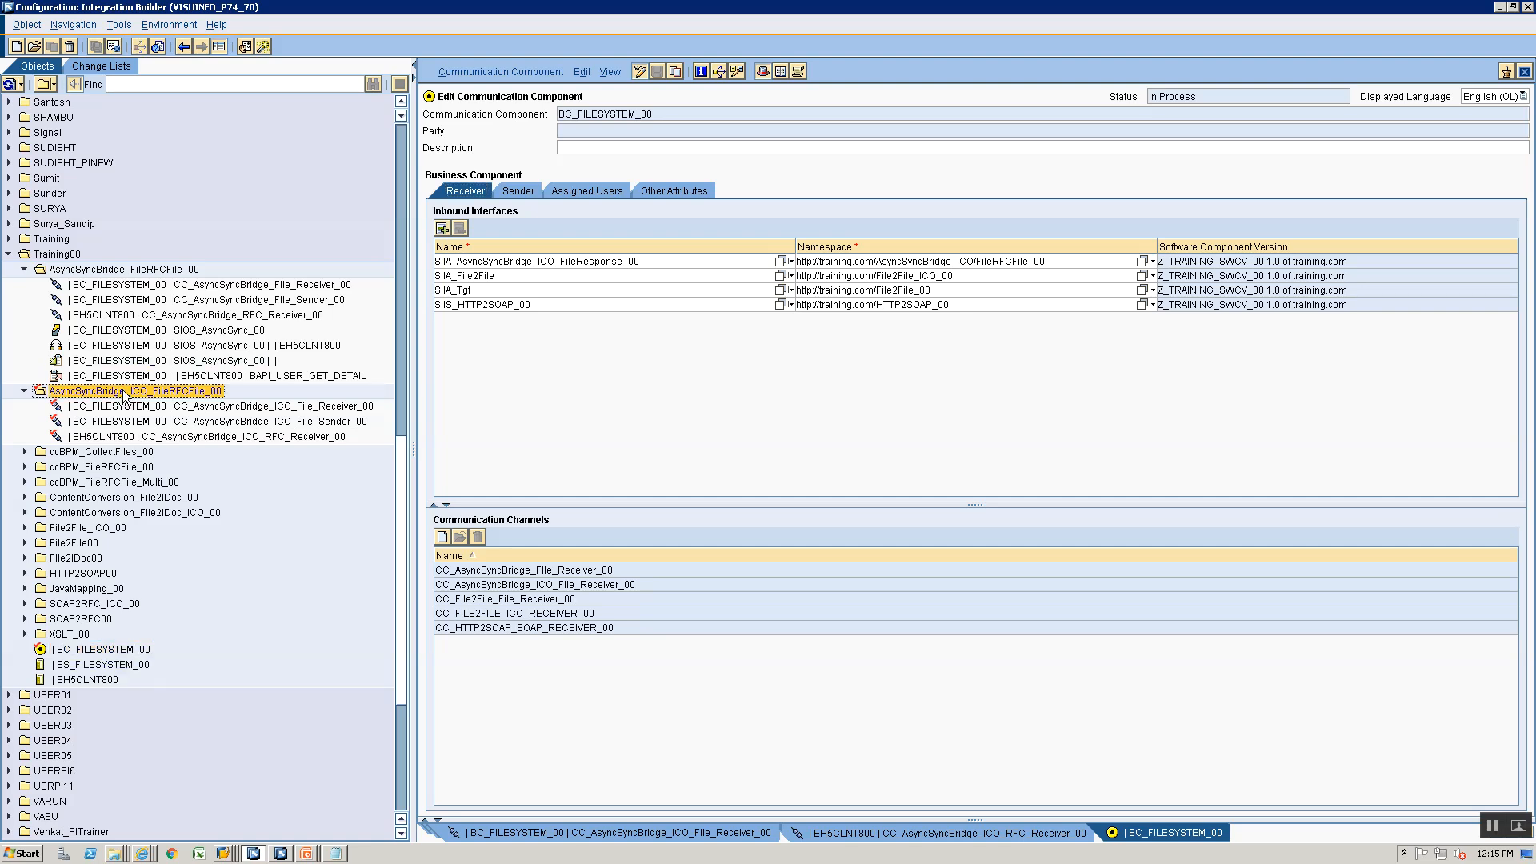
right_click(127, 392)
click(132, 404)
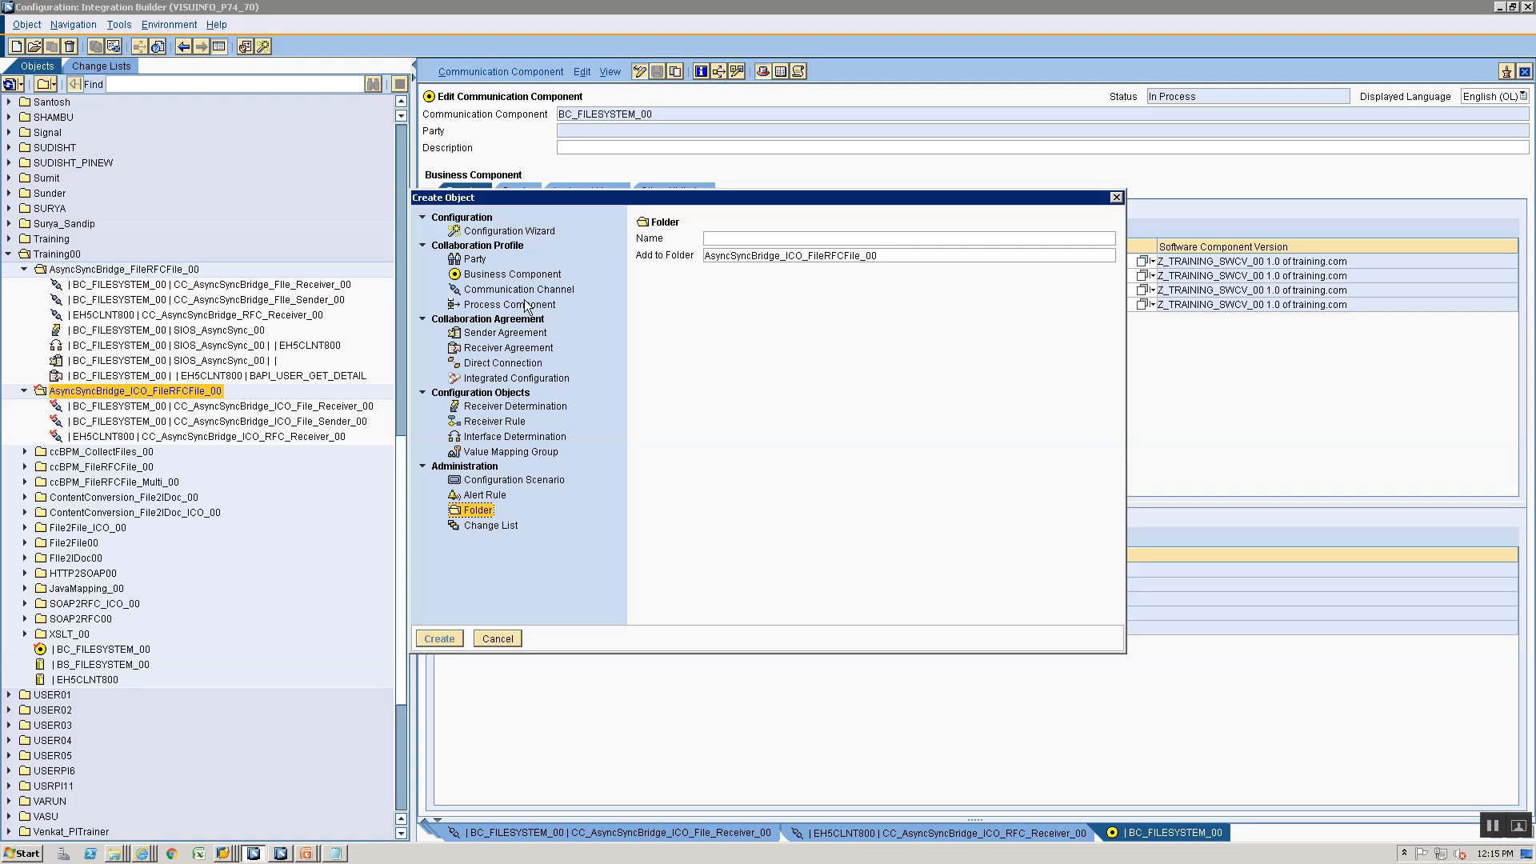
click(526, 379)
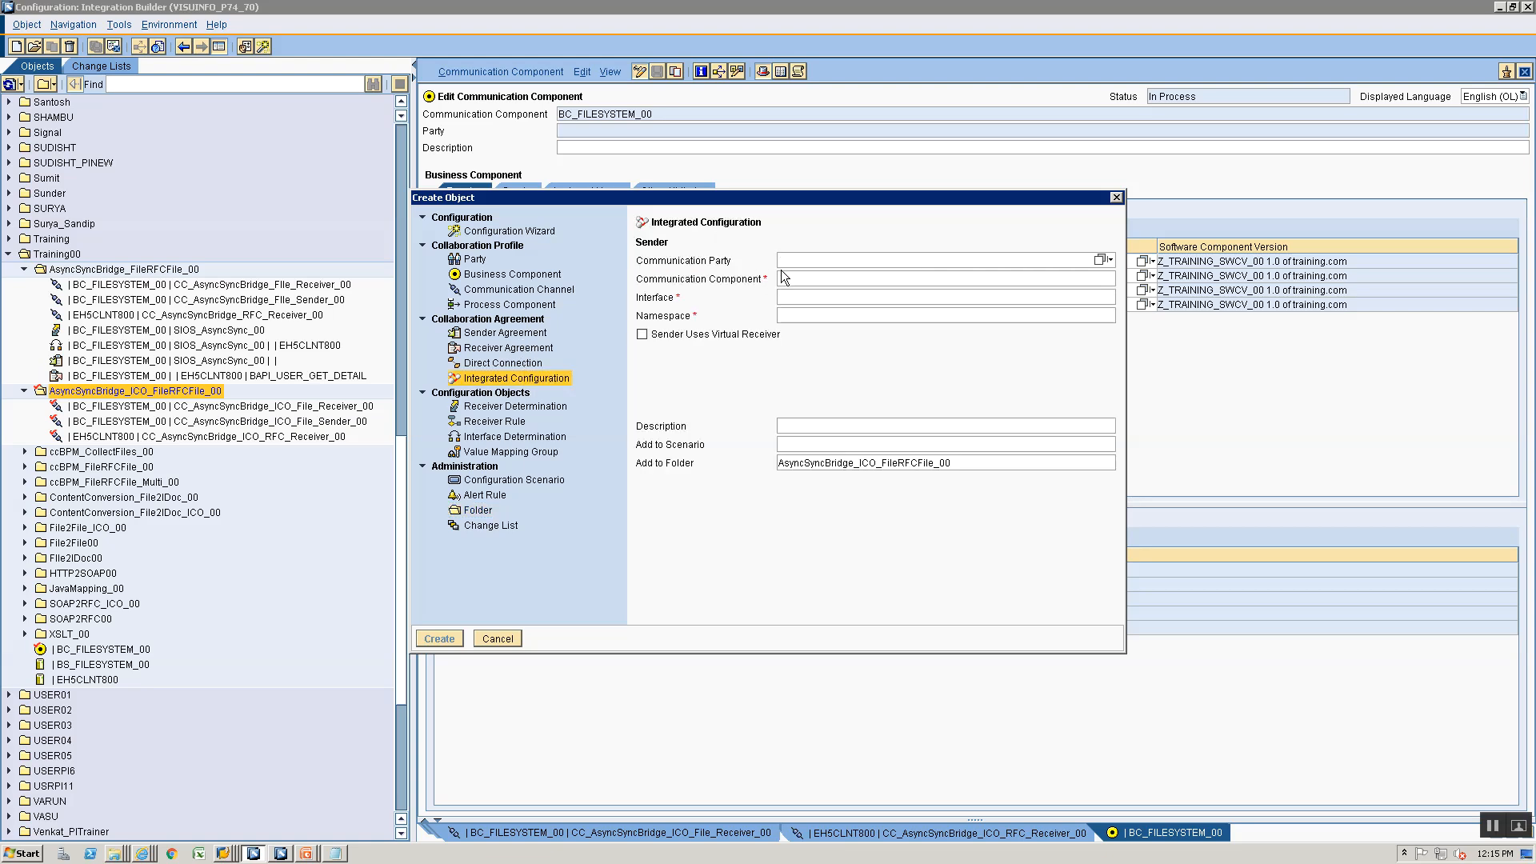
click(788, 279)
click(1101, 277)
click(1090, 294)
click(1099, 298)
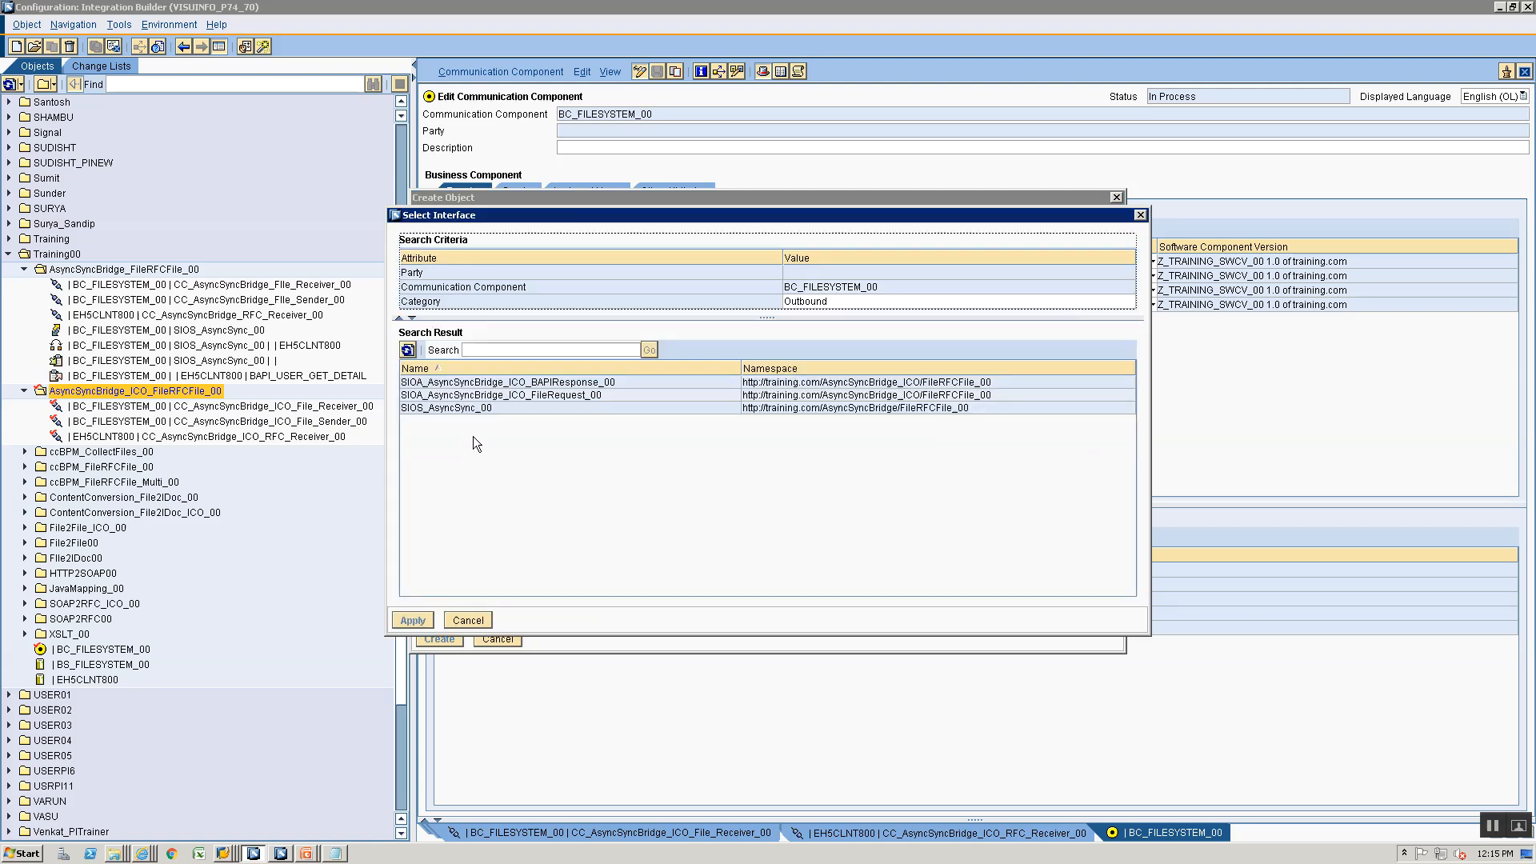
click(505, 395)
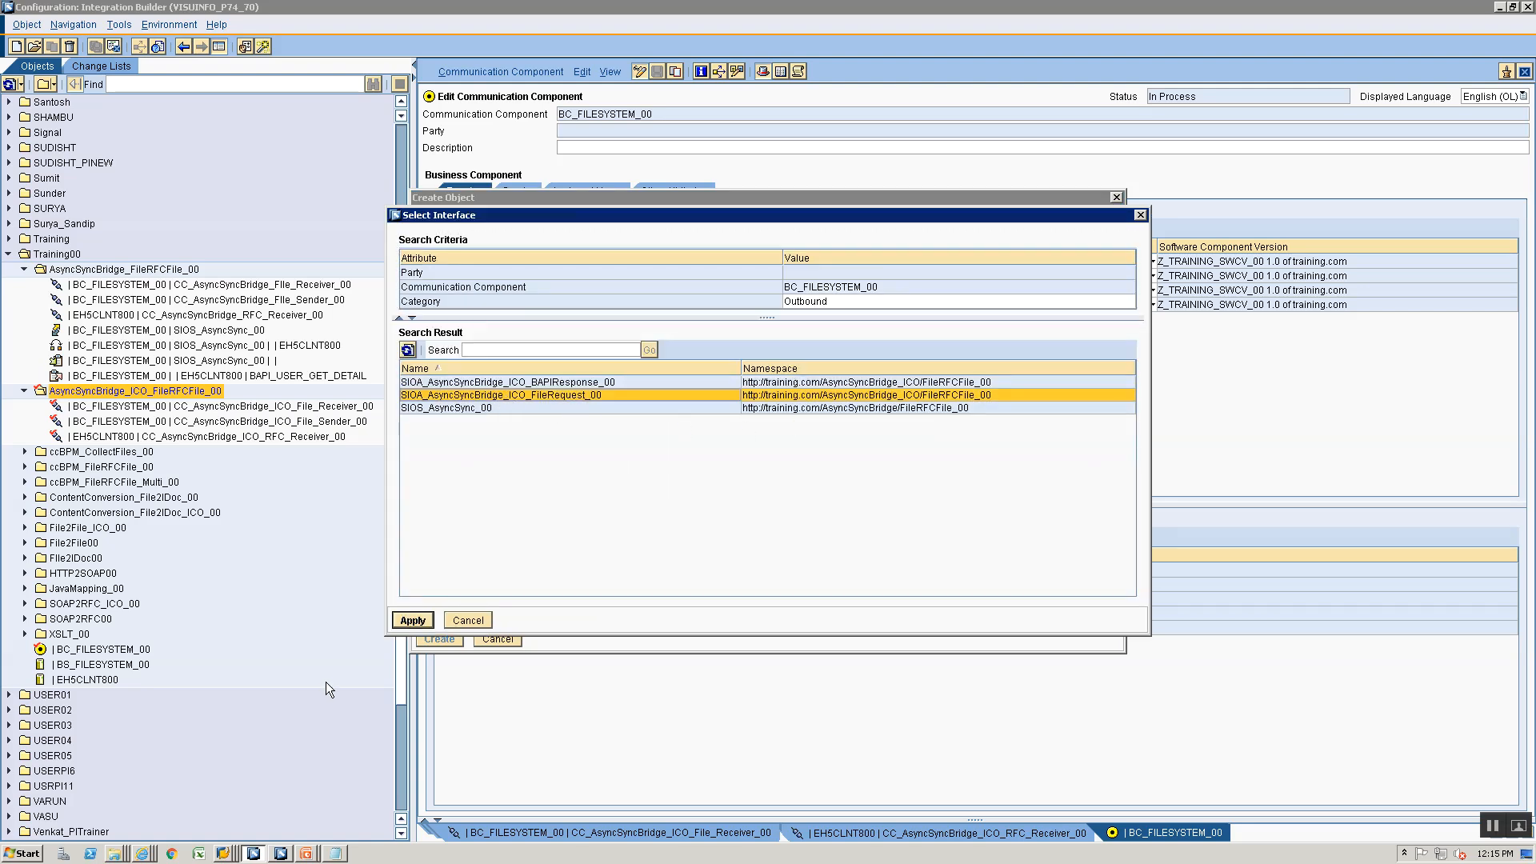
click(406, 621)
click(432, 640)
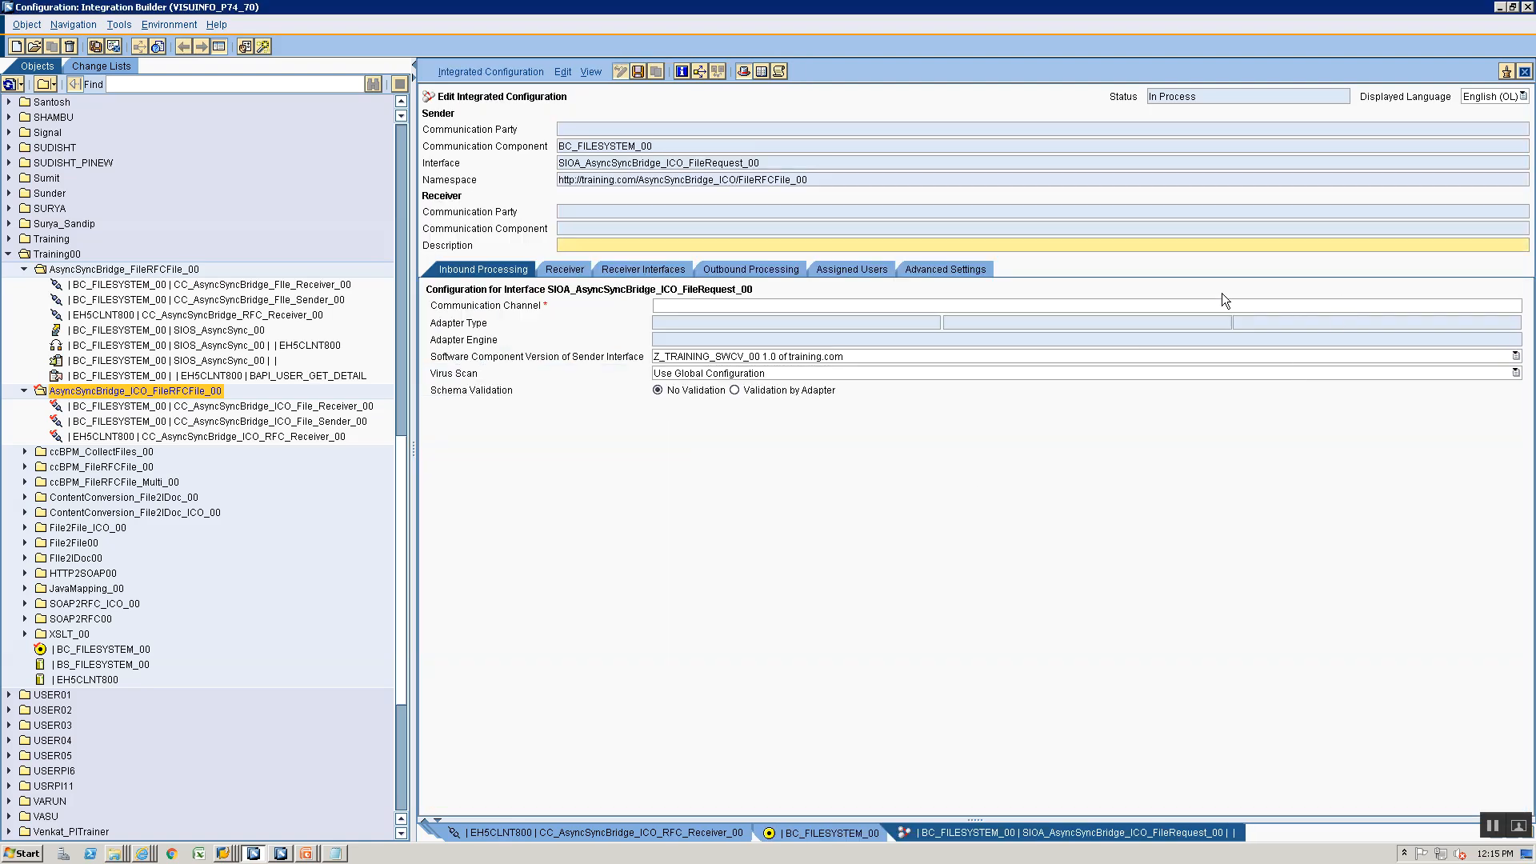
- Assign CC_AsyncSyncBridge_ICO_File_Sender_00 as the integrated configuration's inbound communication channel
click(1511, 306)
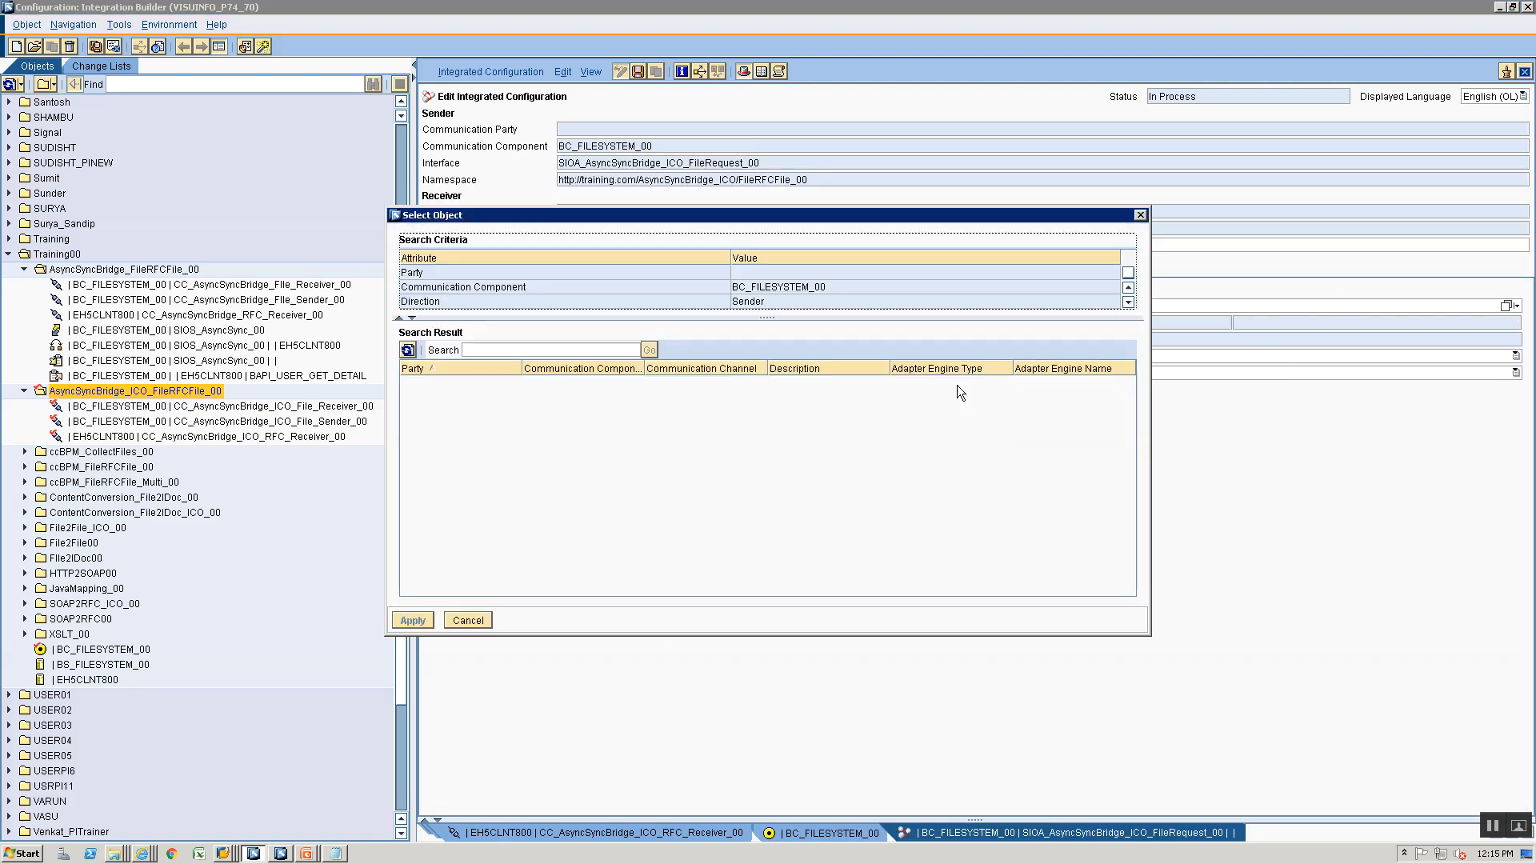
click(709, 395)
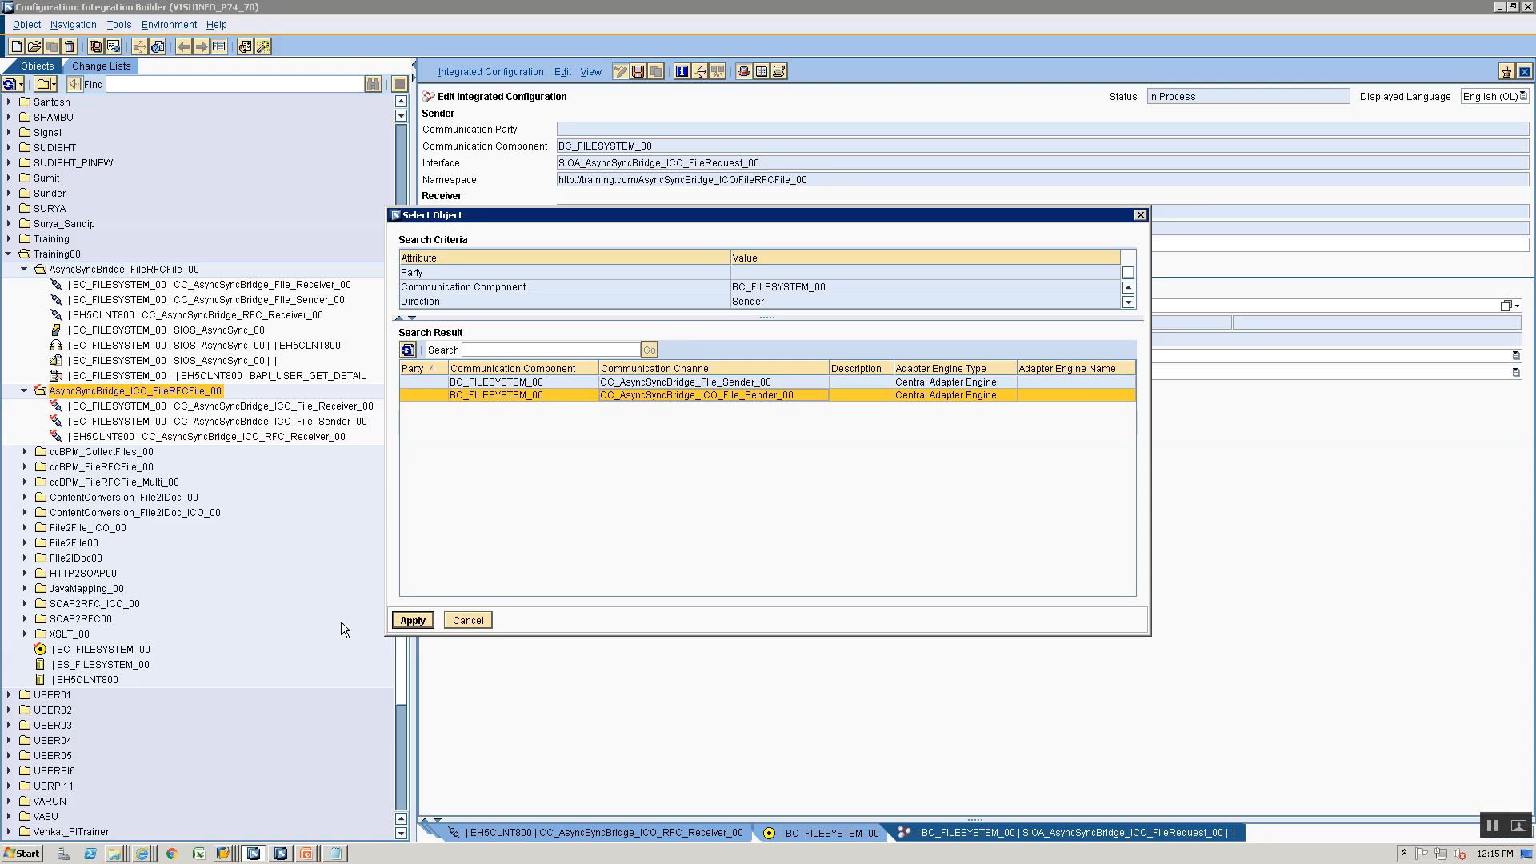
click(411, 621)
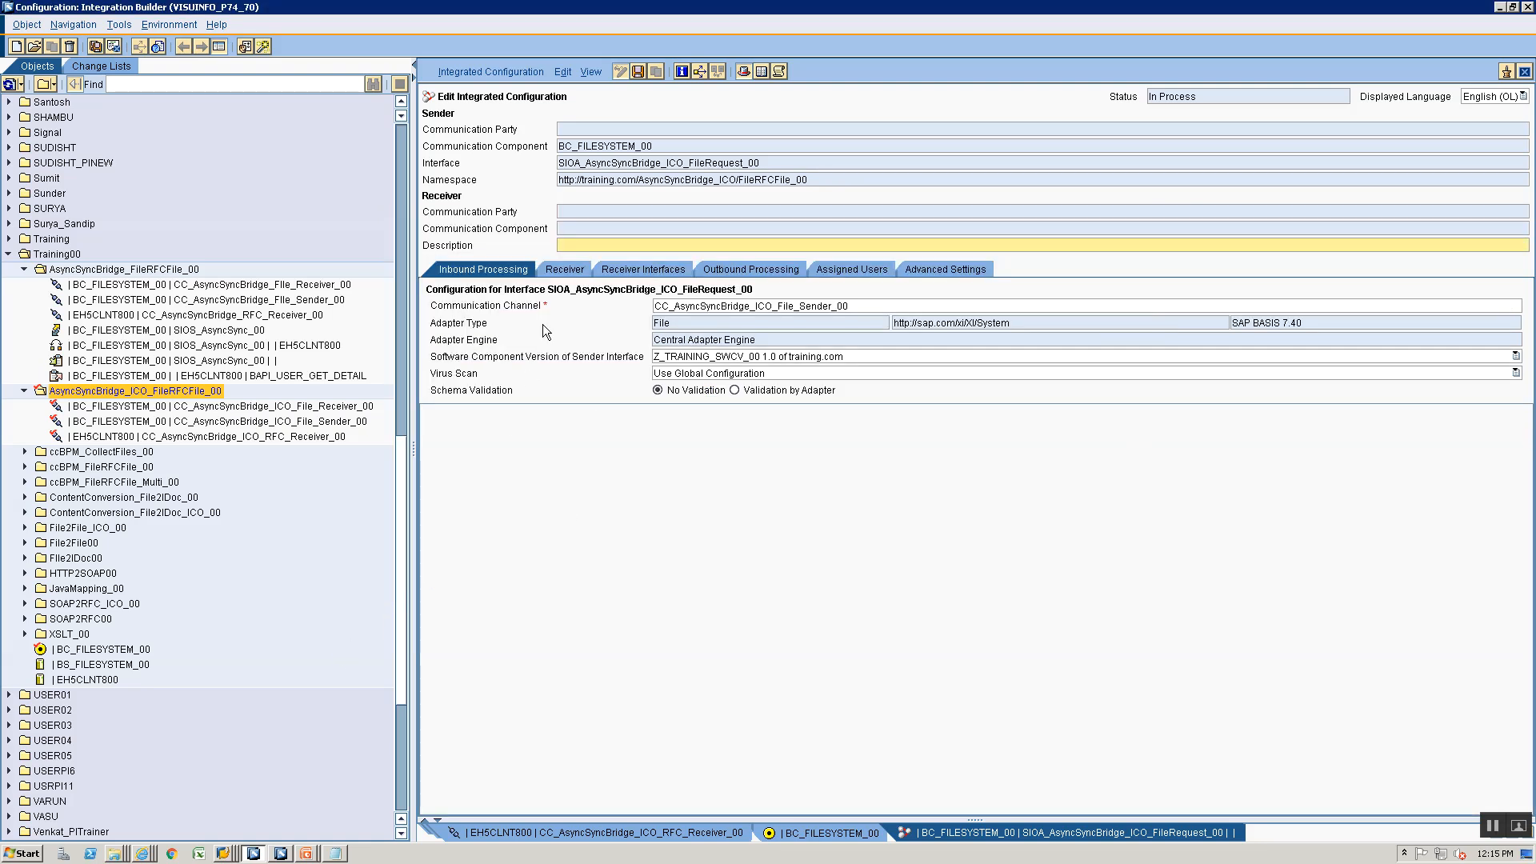
- Set EH5CLNT800 as the receiver communication component of the file request integrated configuration
click(565, 269)
click(1251, 375)
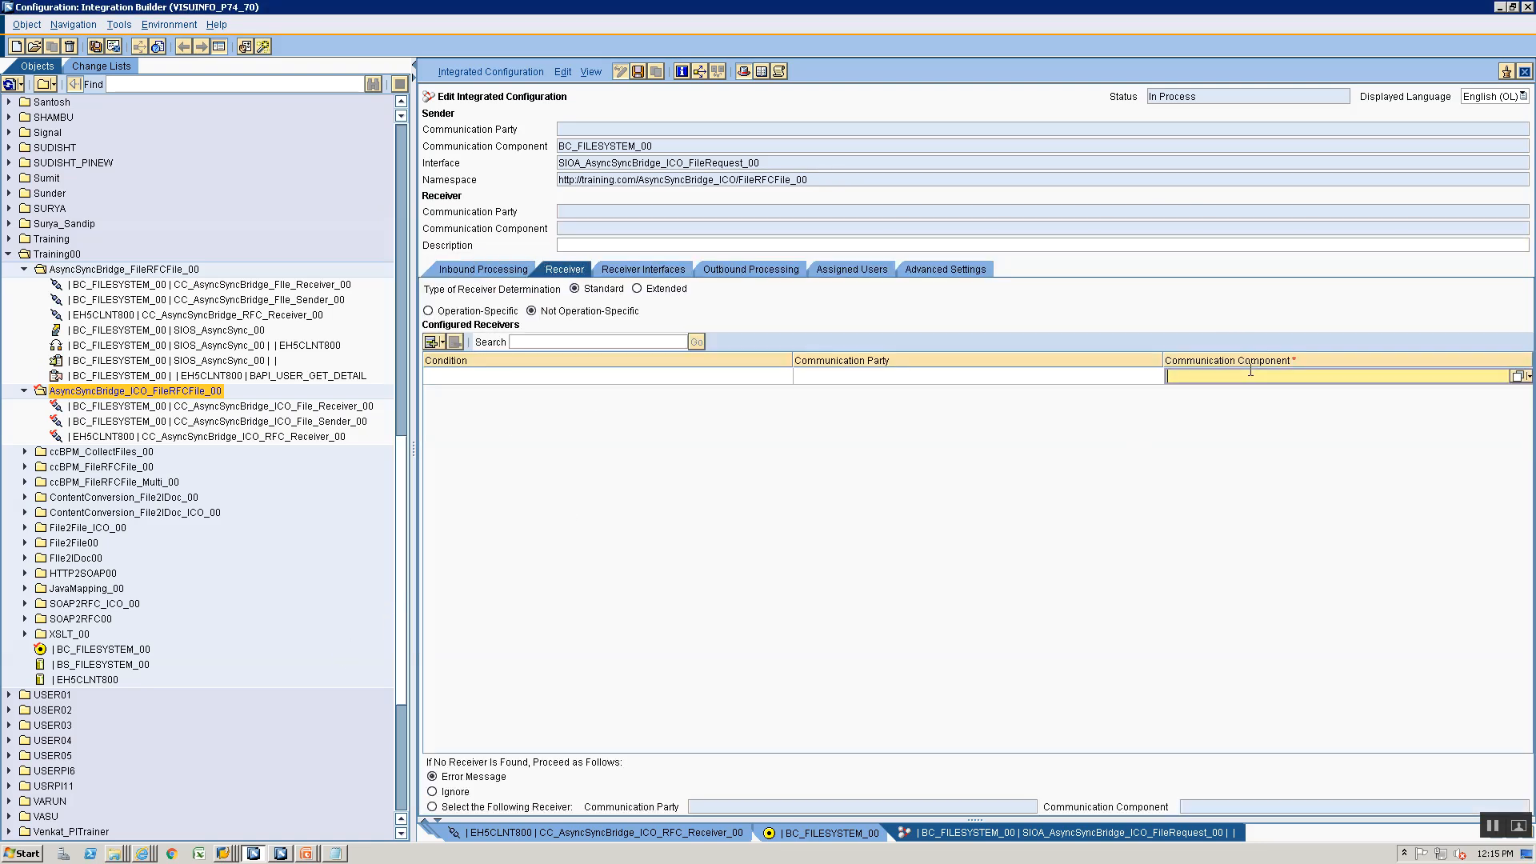
text(EH5CLNT800)
- Assign operation mapping OM_AsyncSync_ICO_FileReq_To_BAPIReq to the EH5CLNT800 receiver interface
click(643, 269)
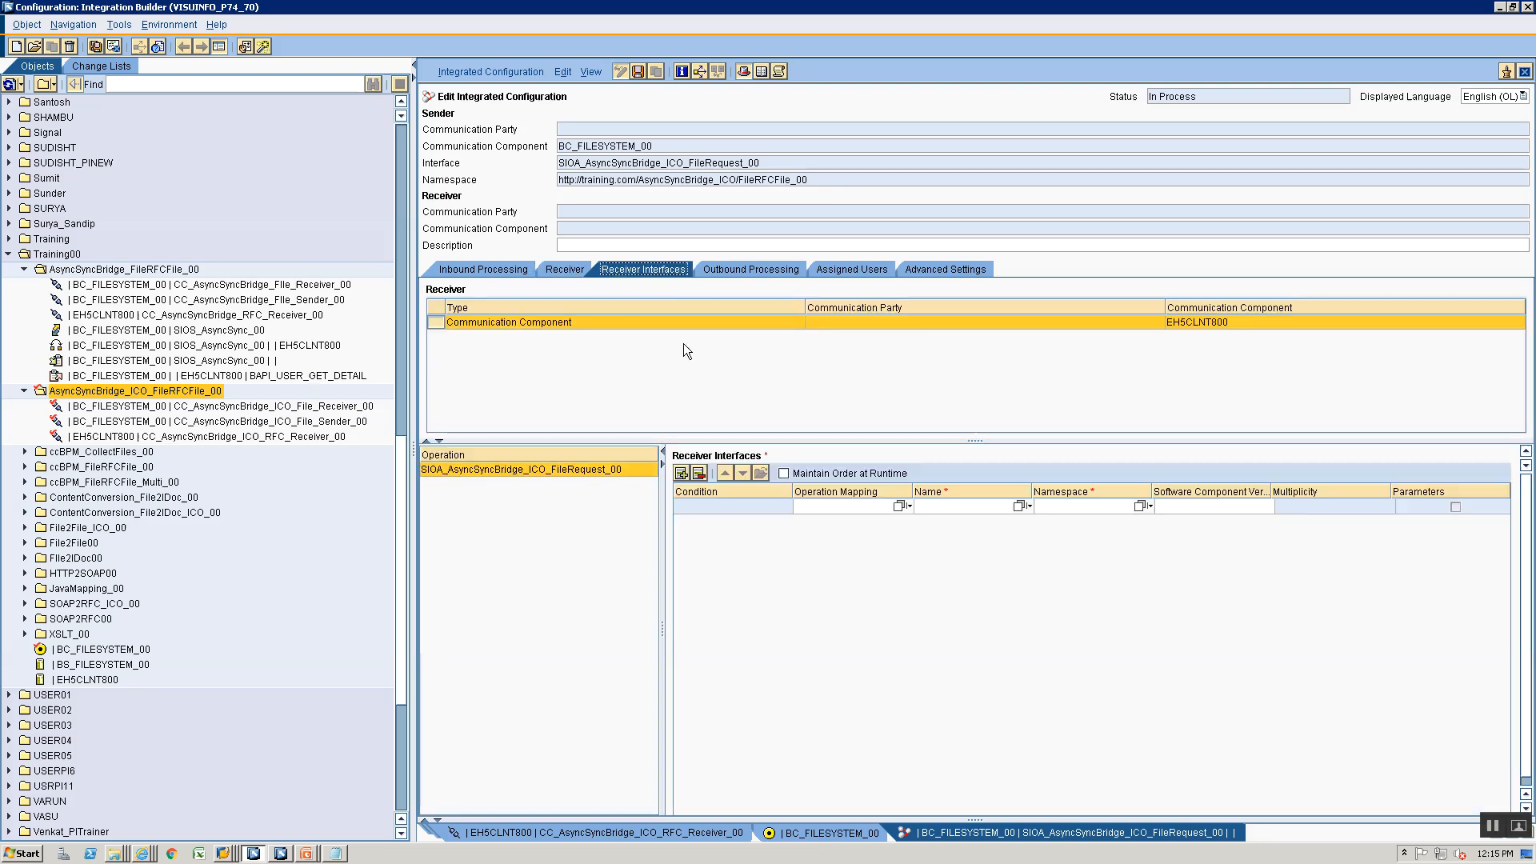
click(896, 508)
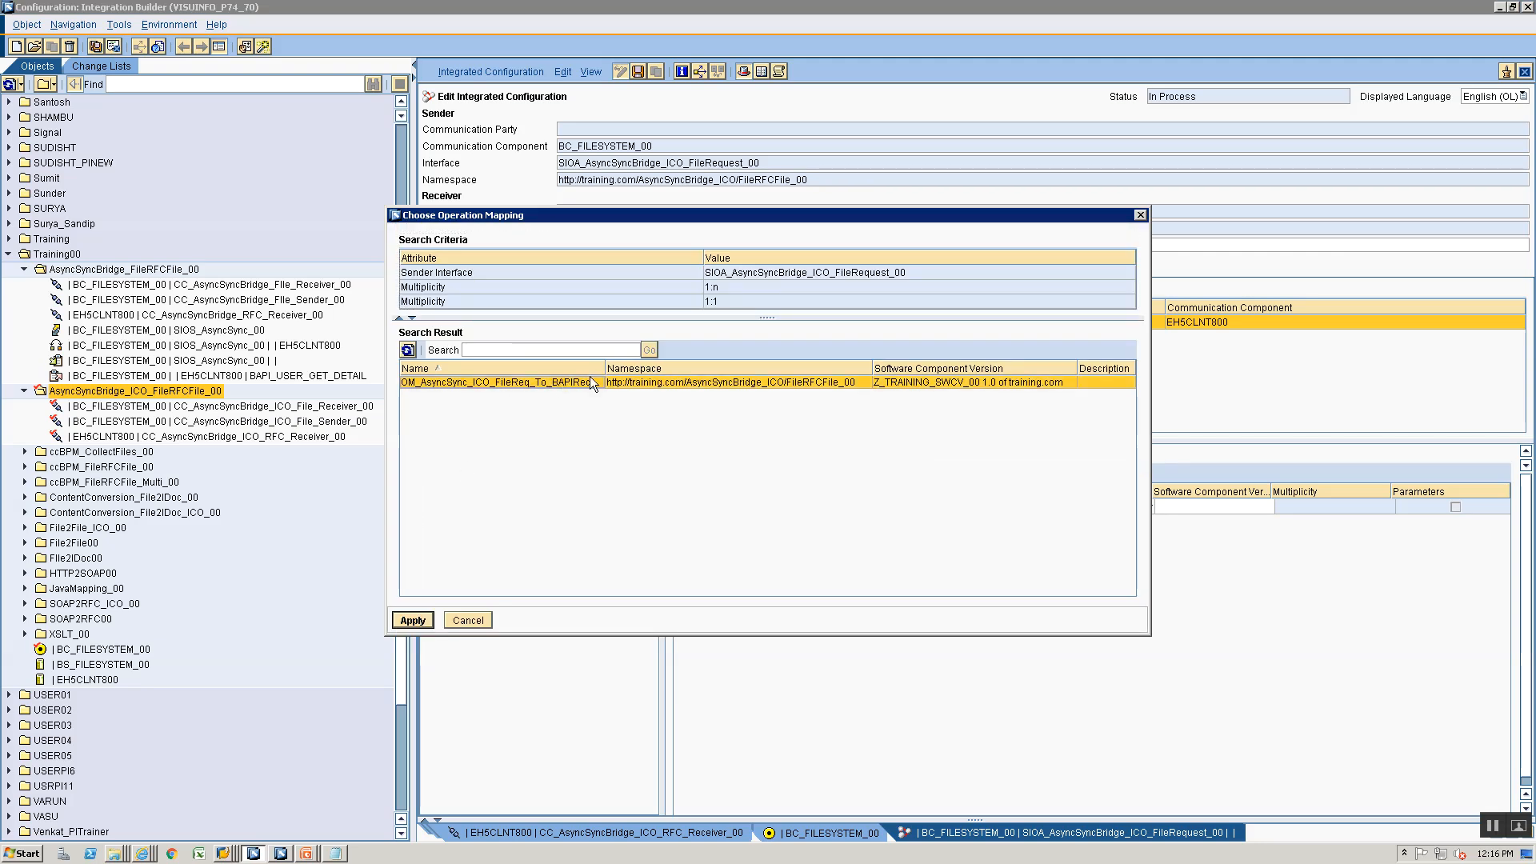
click(424, 621)
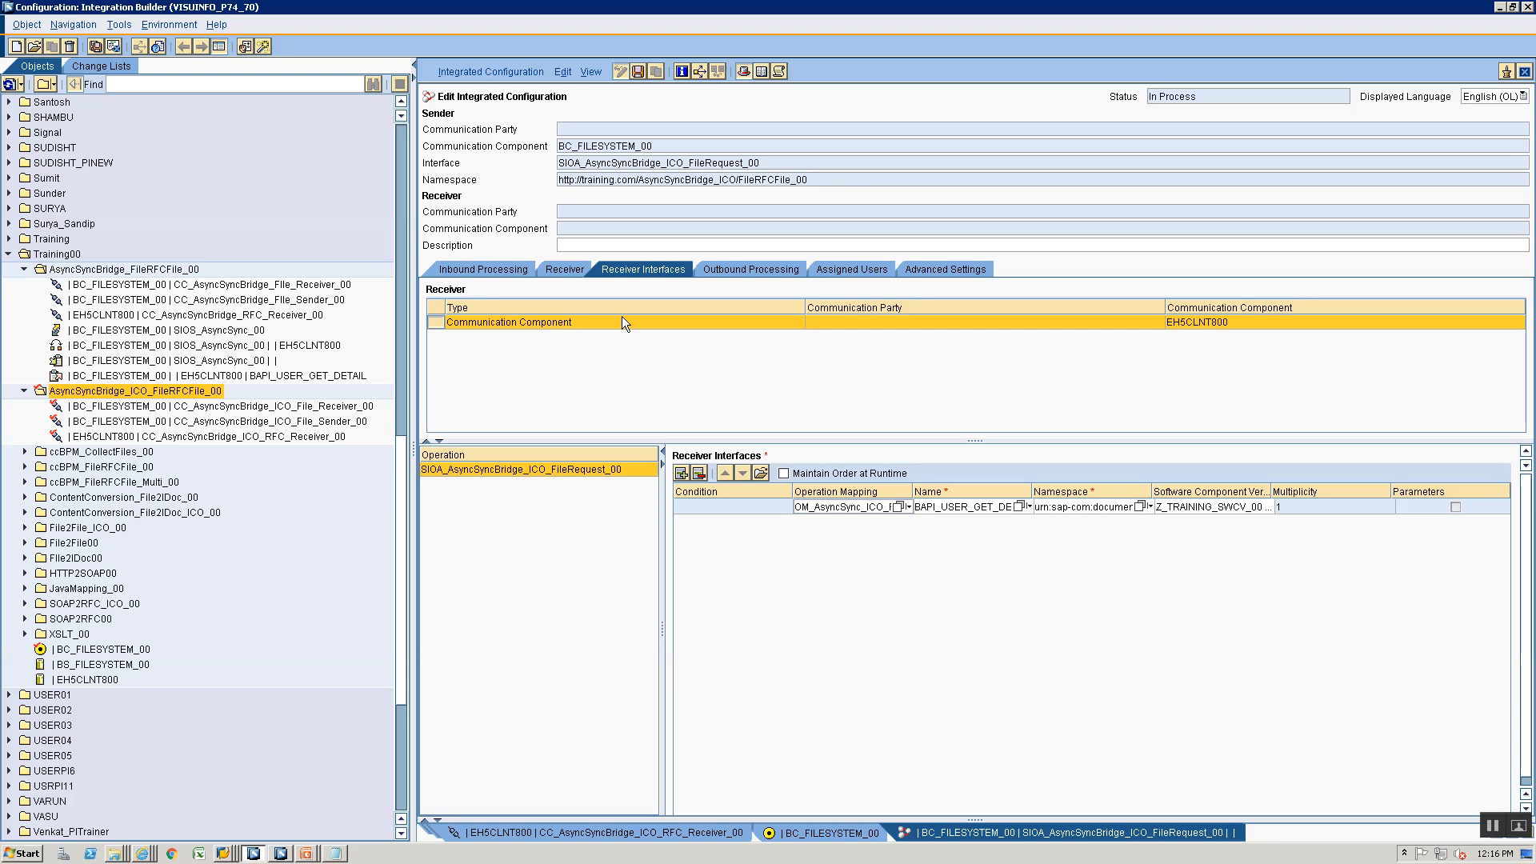
- Assign CC_AsyncSyncBridge_ICO_RFC_Receiver_00 as the outbound communication channel and save the integrated configuration
click(752, 270)
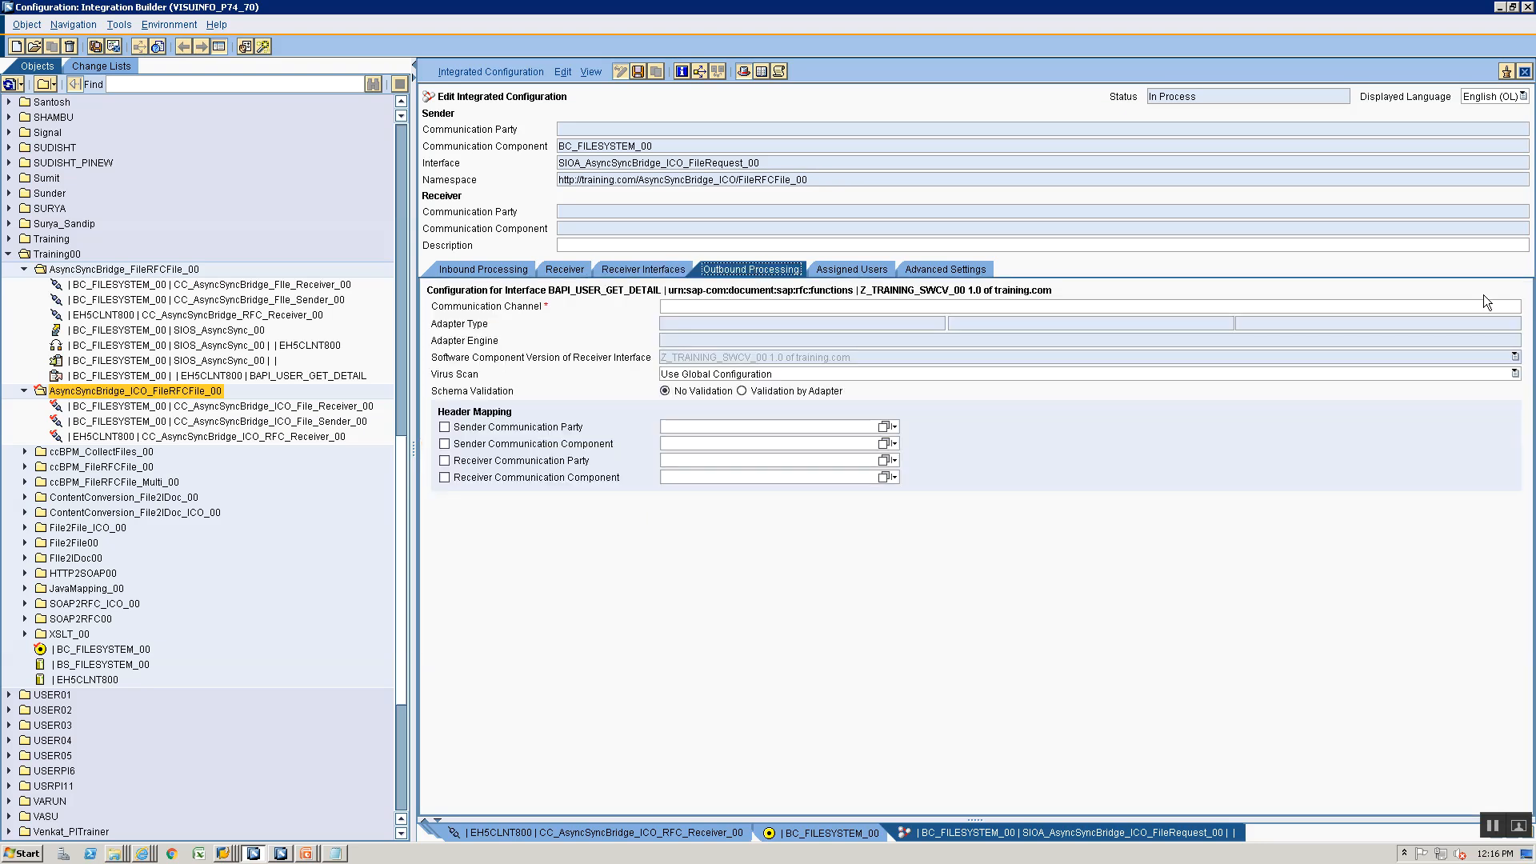
click(1507, 307)
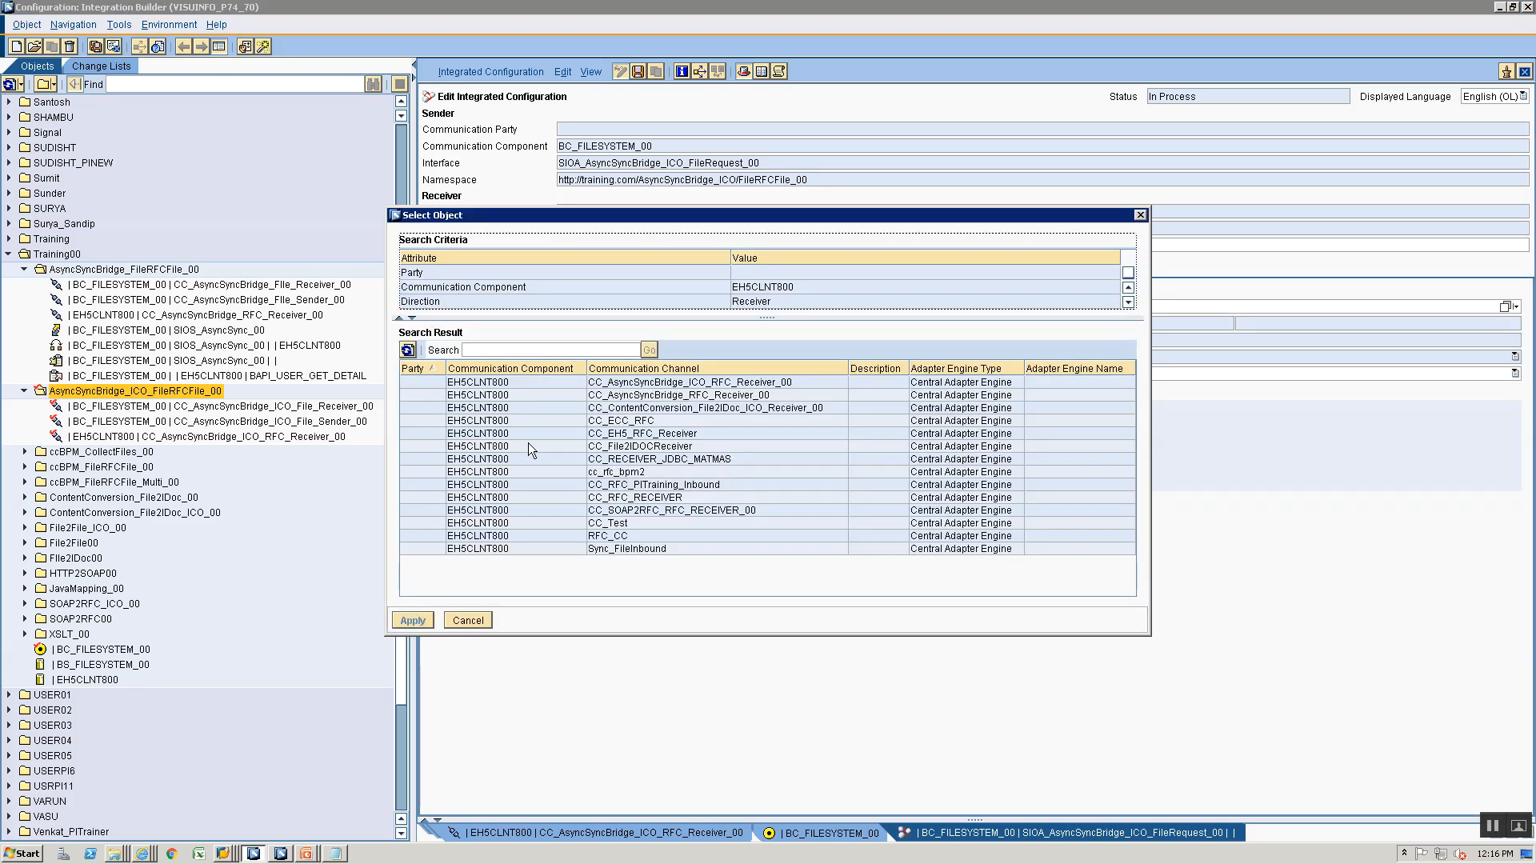
click(628, 383)
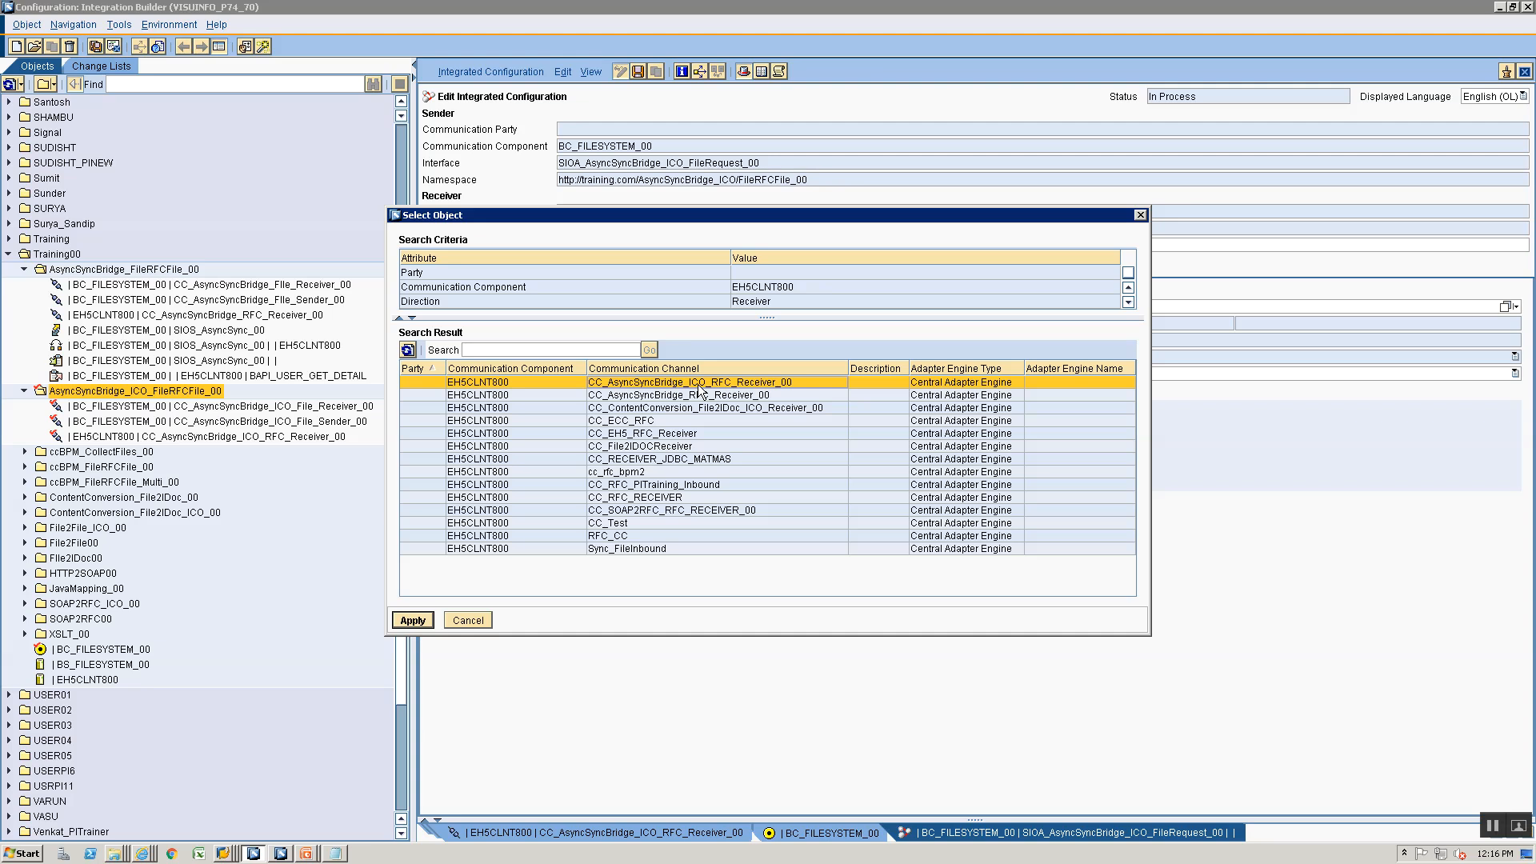
click(413, 621)
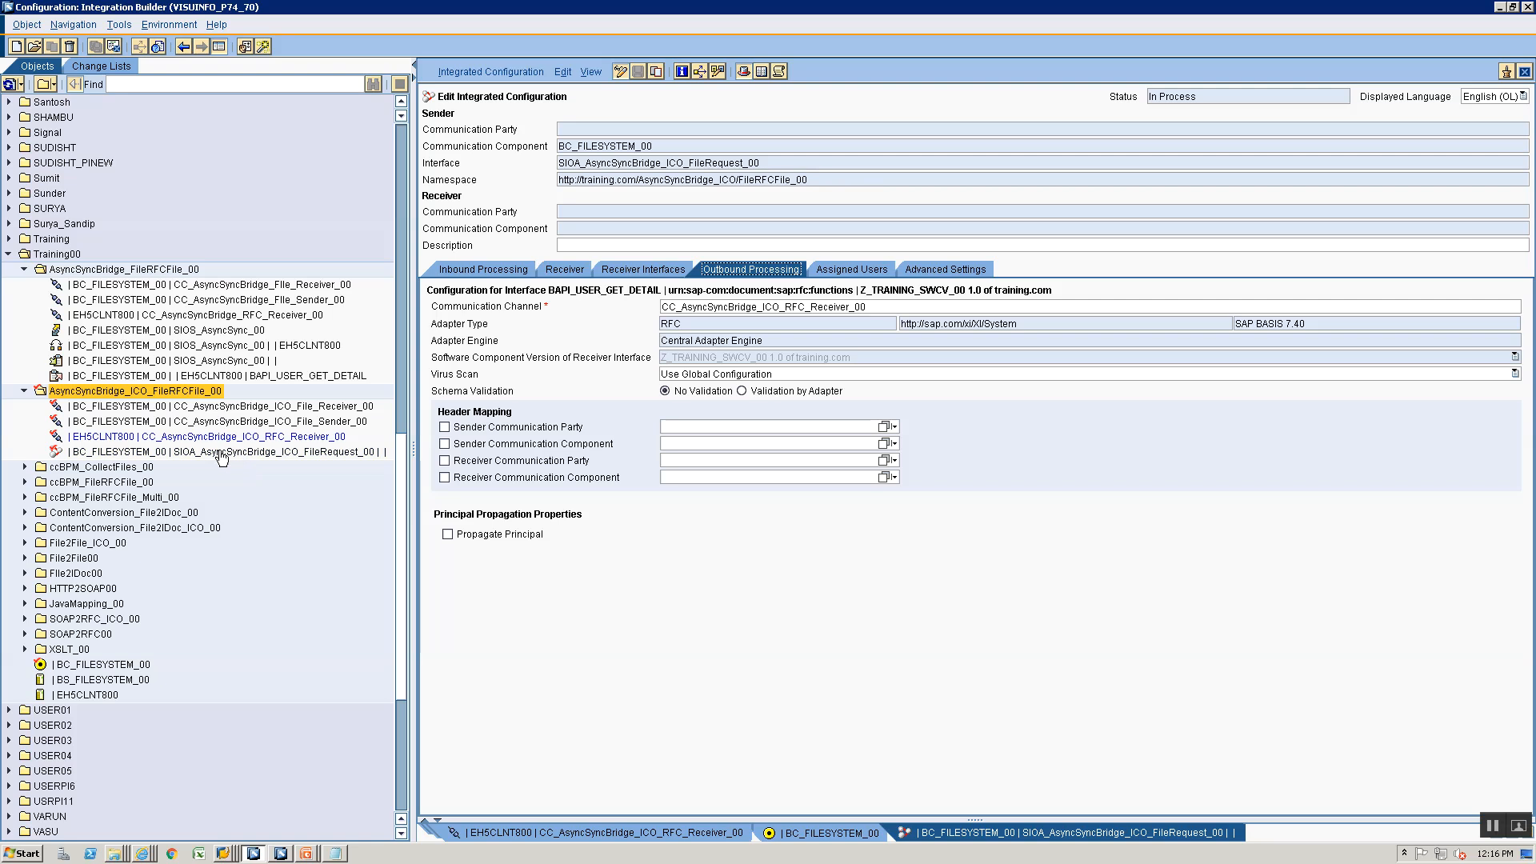
- Start a second integrated configuration in the folder AsyncSyncBridge_ICO_FileRFCFile_00 with sender communication component EH5CLNT800
right_click(109, 400)
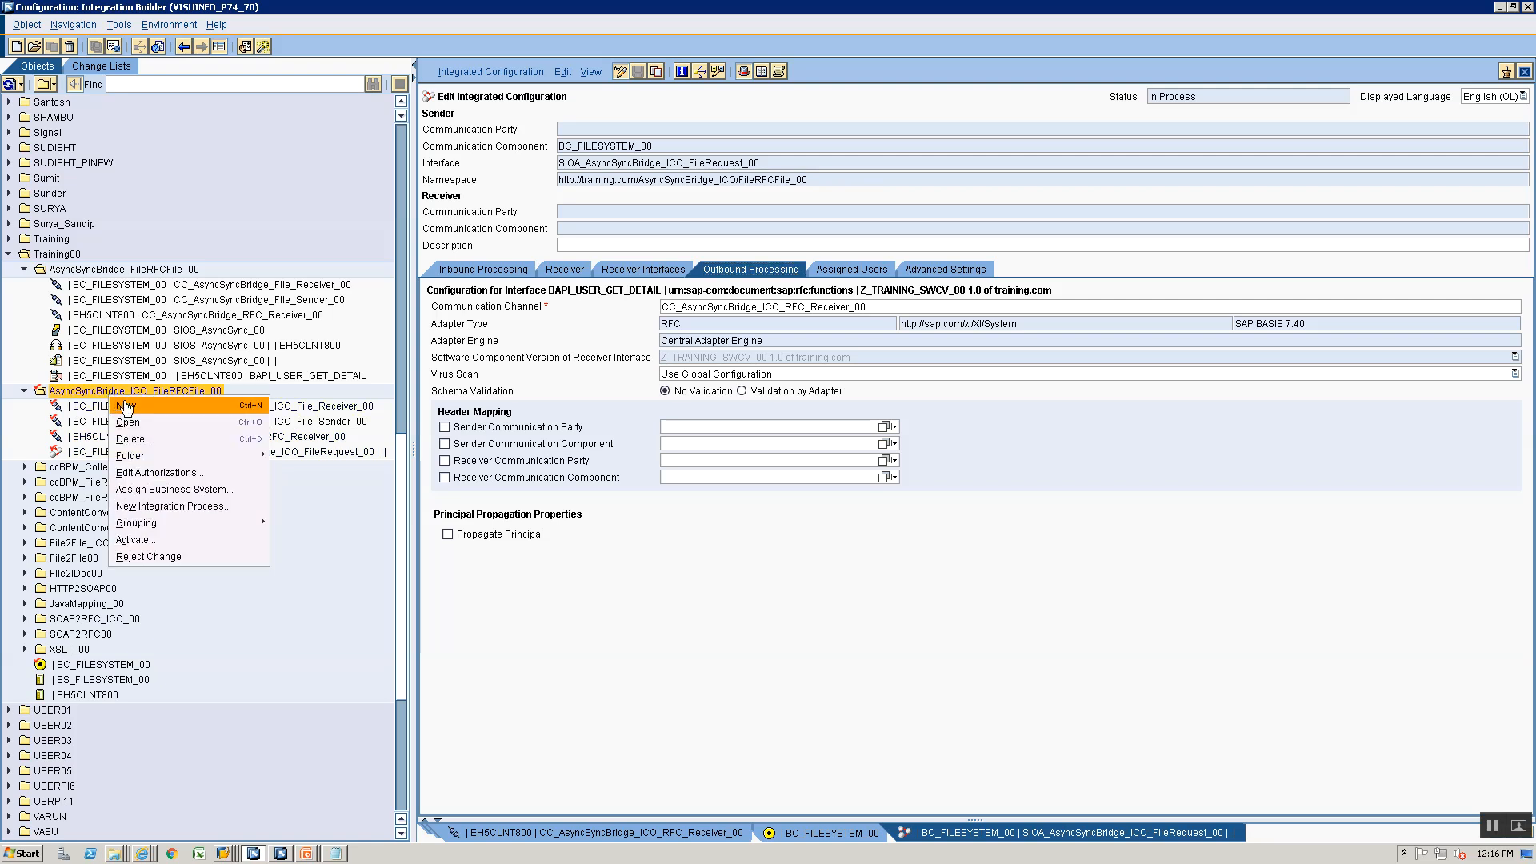
click(132, 408)
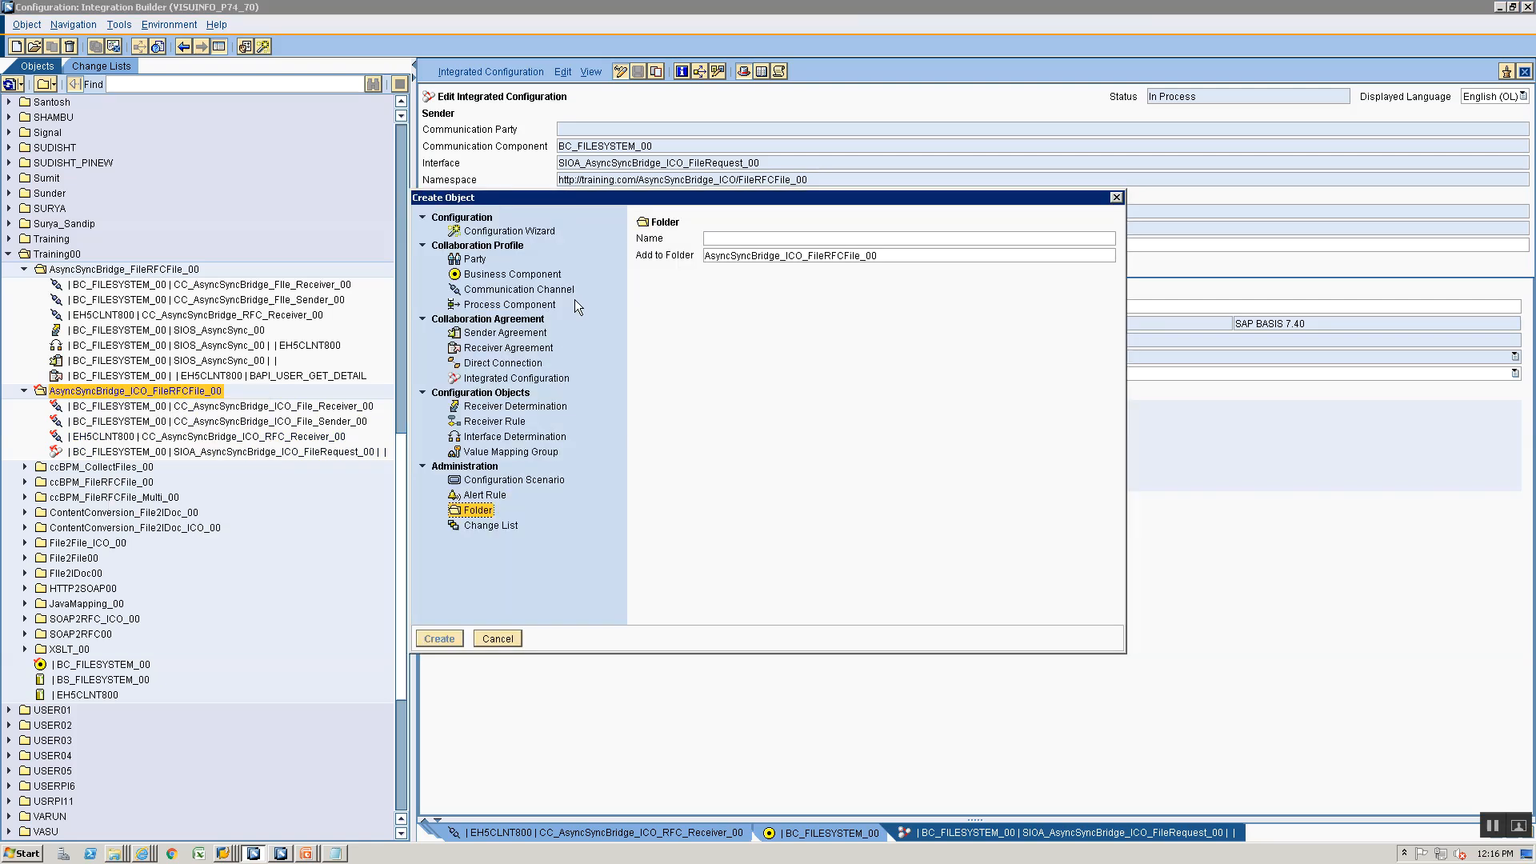
click(480, 376)
click(827, 279)
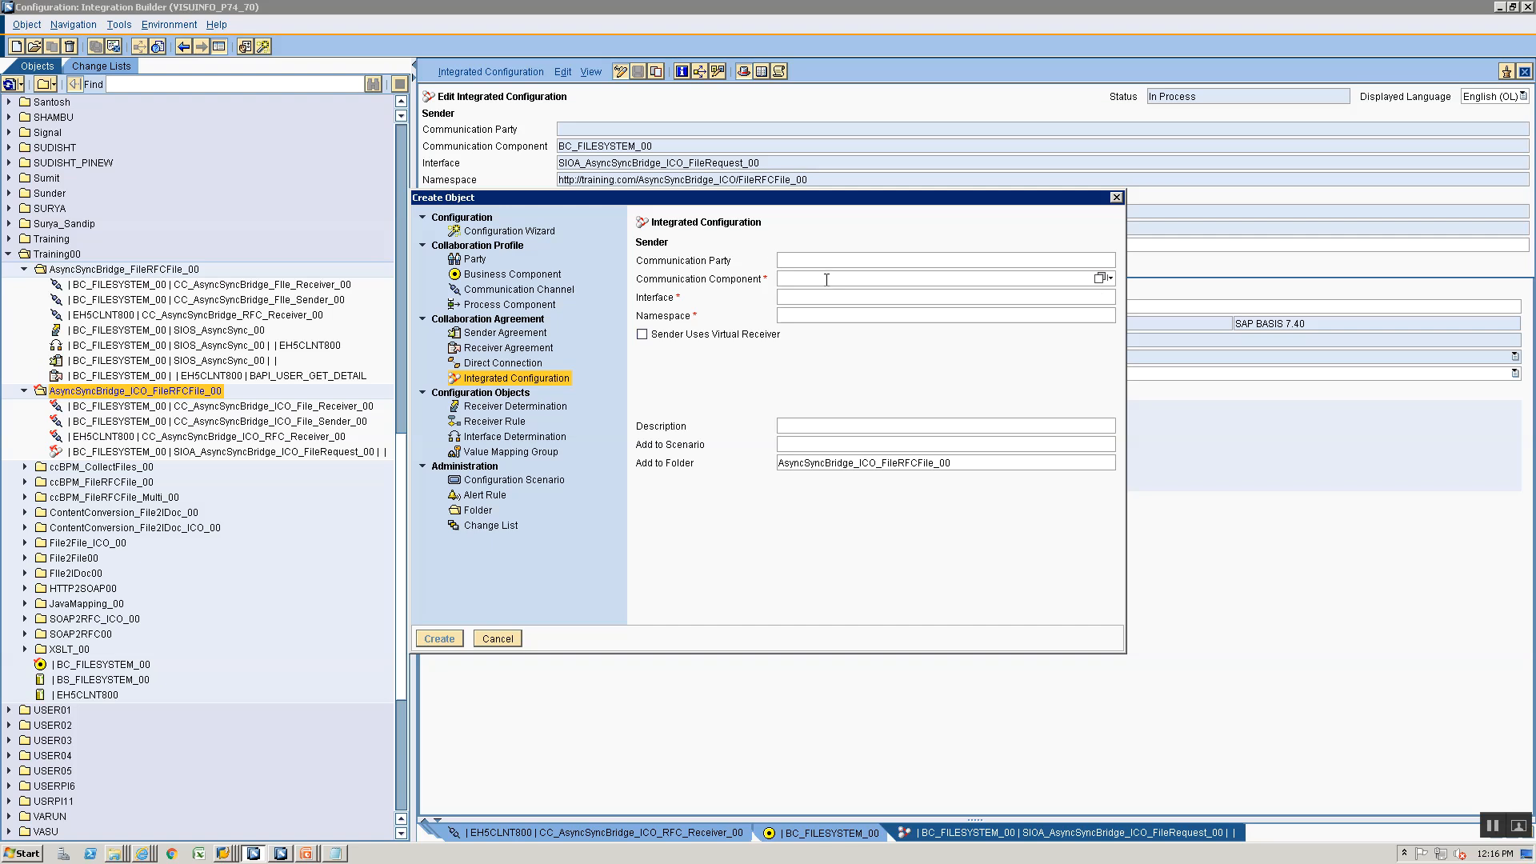
text(EH)
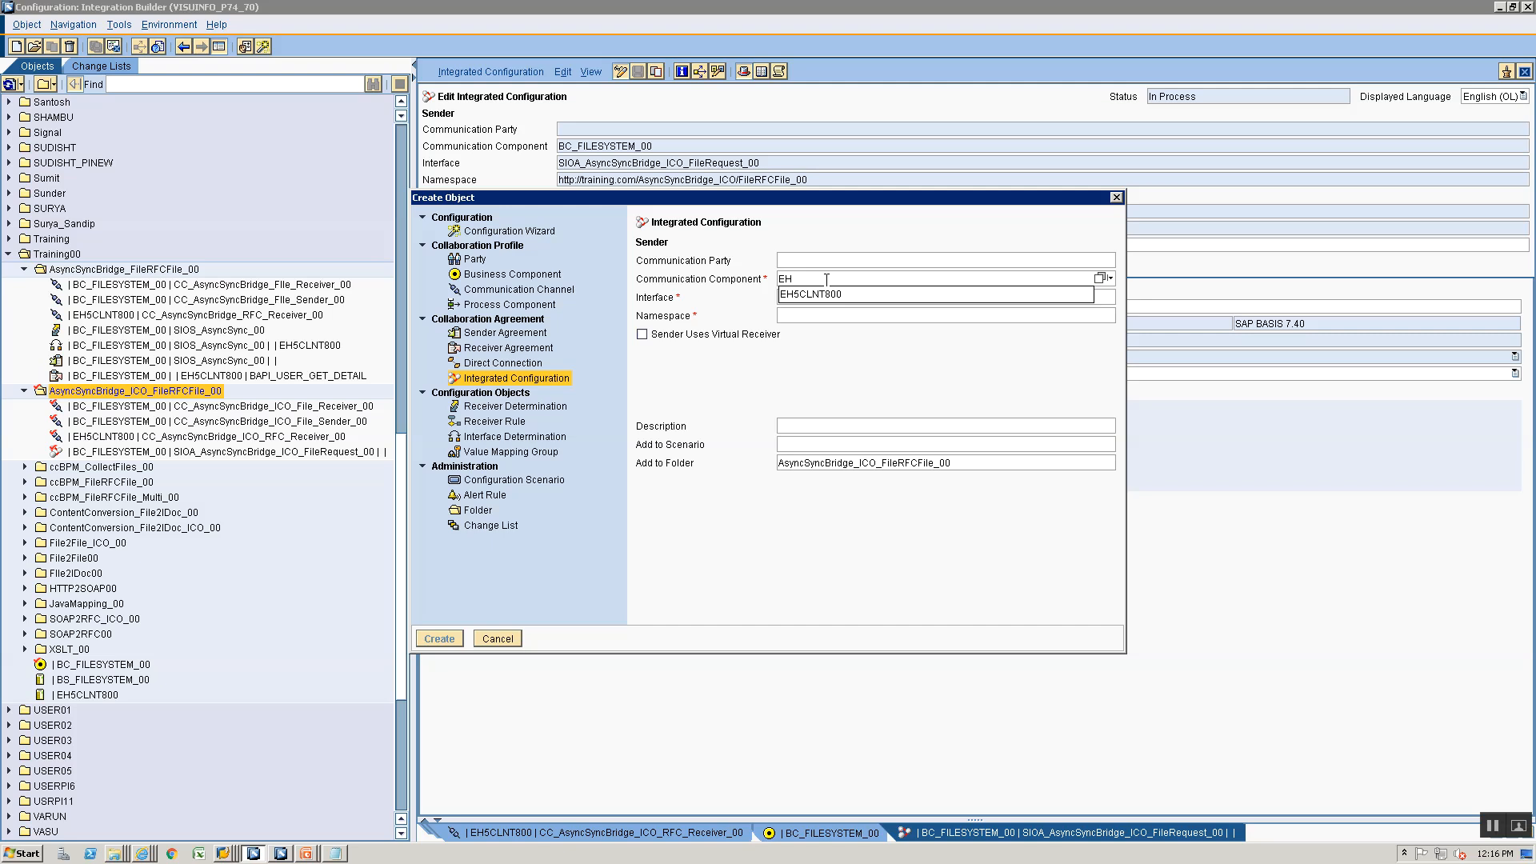
key(Down)
key(Return)
key(Tab)
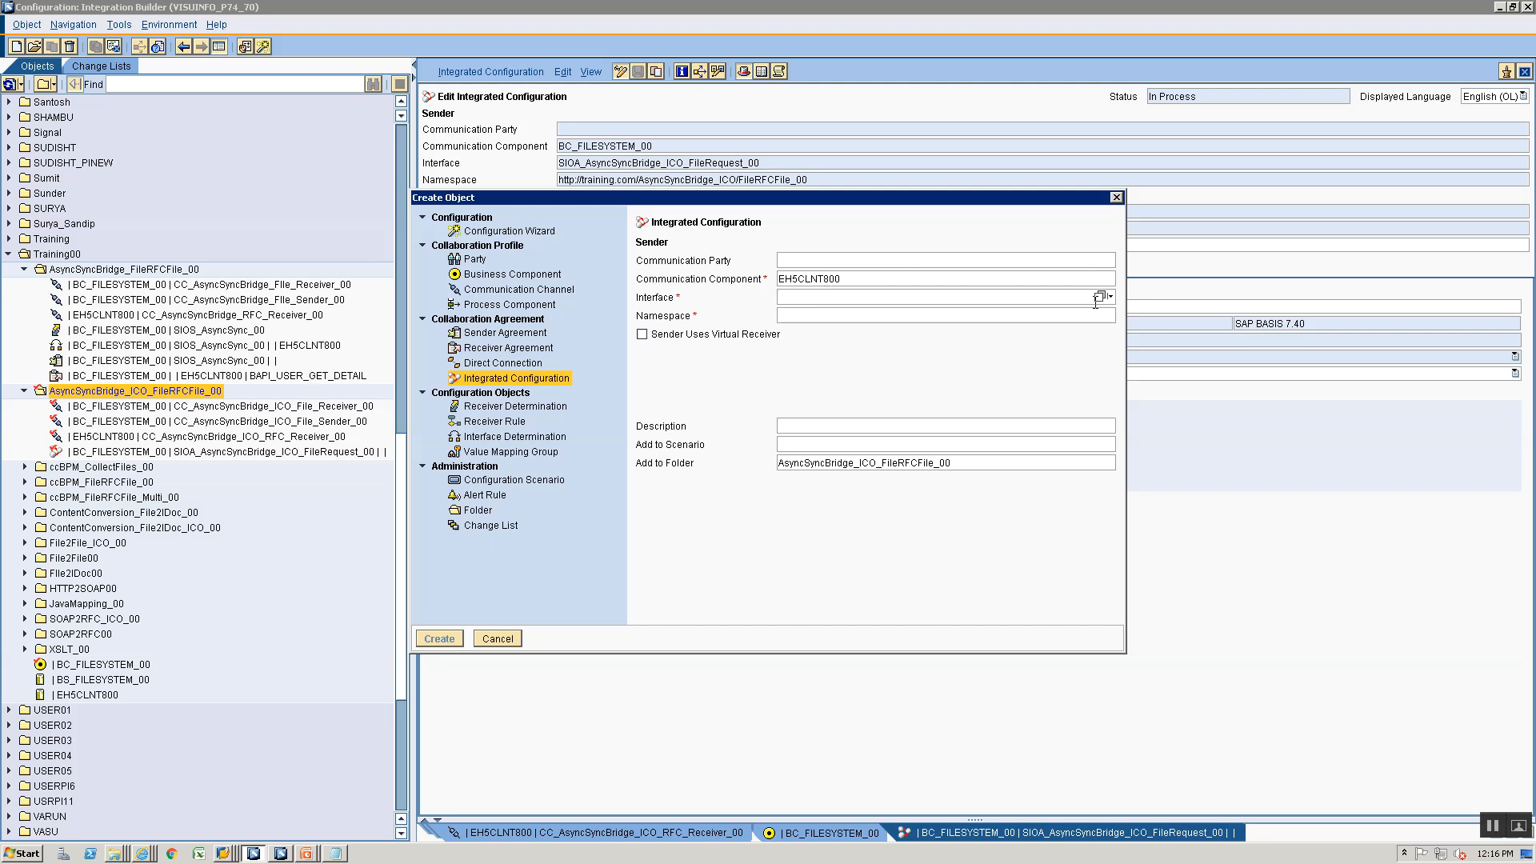
- Open the sender interface selection and copy the name SIOA_AsyncSyncBridge_ICO_BAPIResponse_00 from its service interface in the Enterprise Services Builder
click(1101, 297)
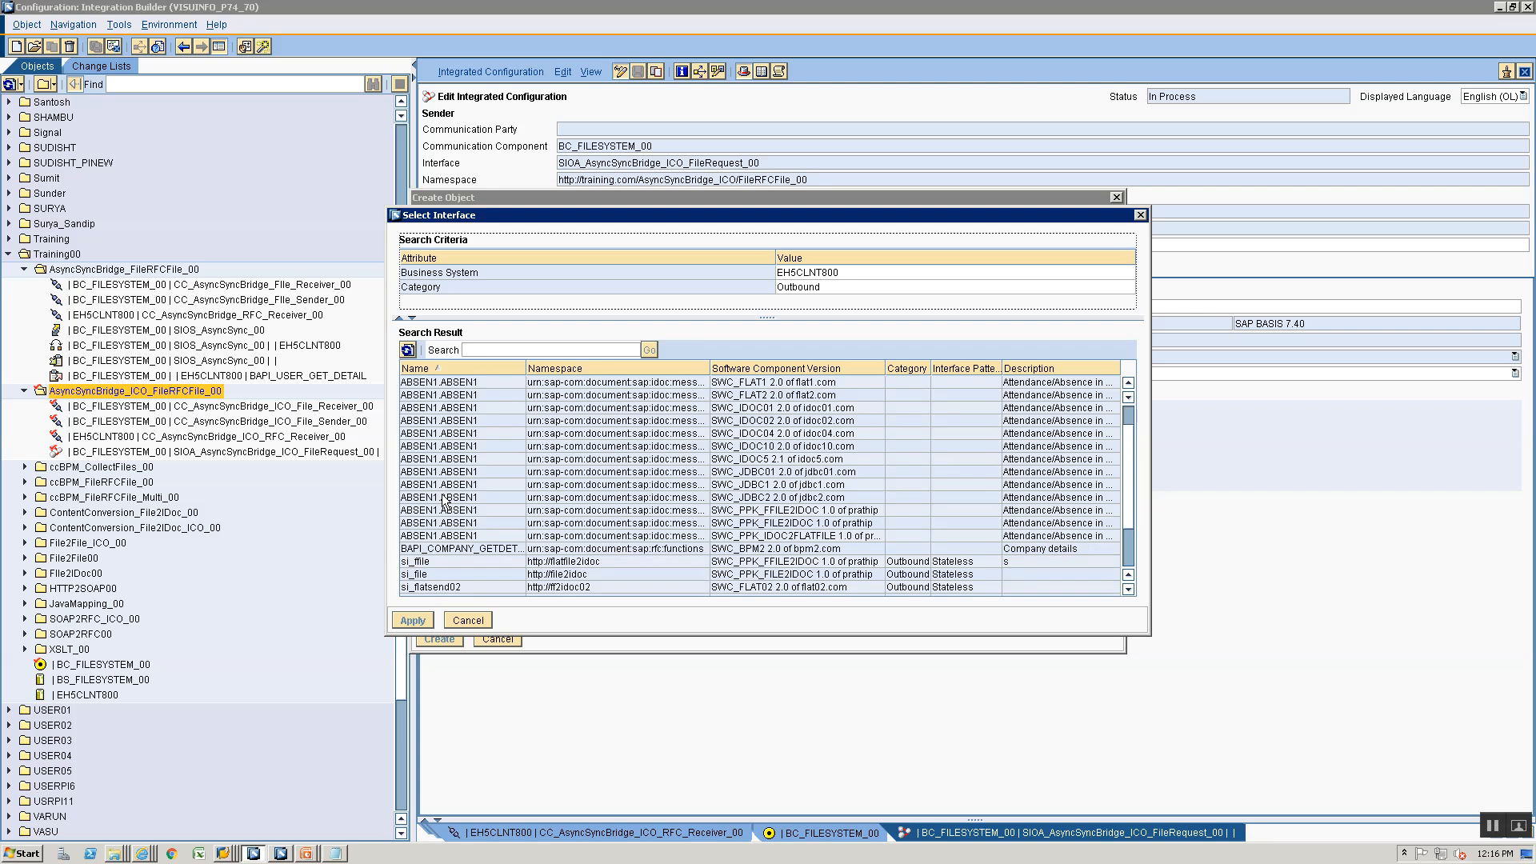
key(alt+Tab)
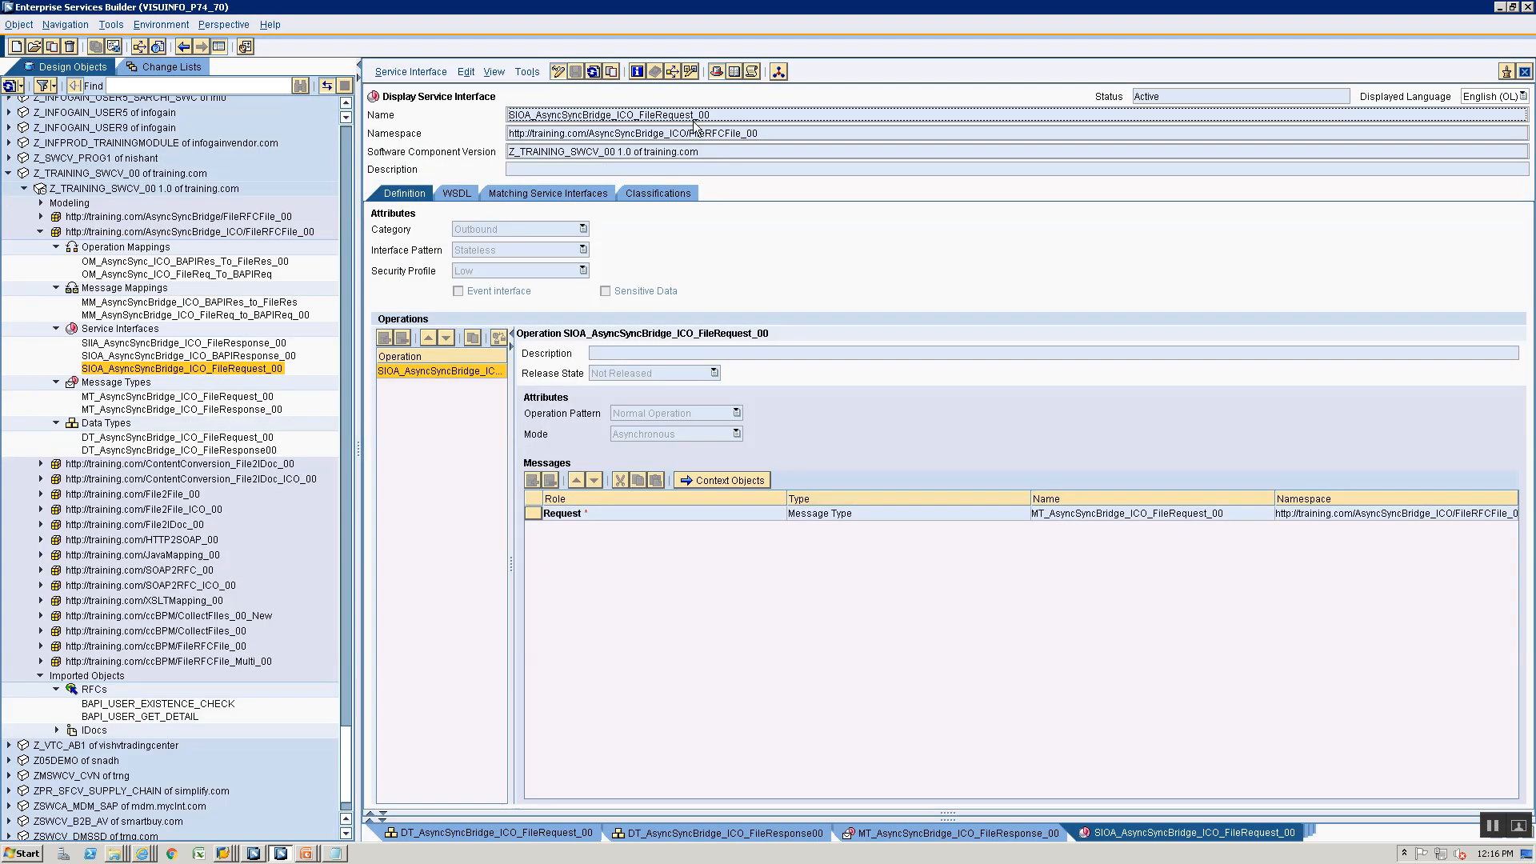
double_click(190, 356)
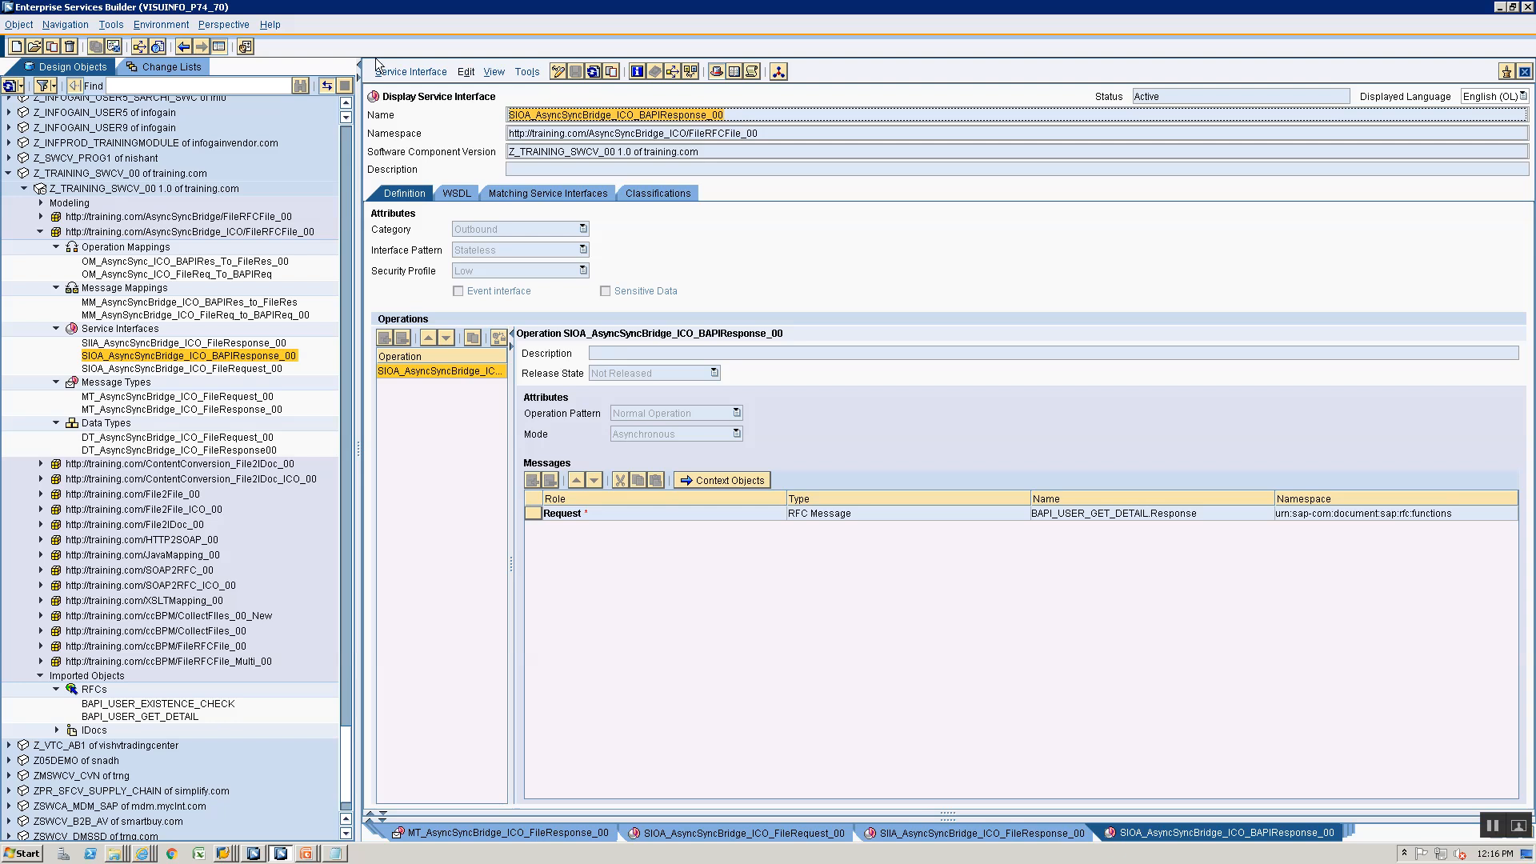
key(alt+Tab)
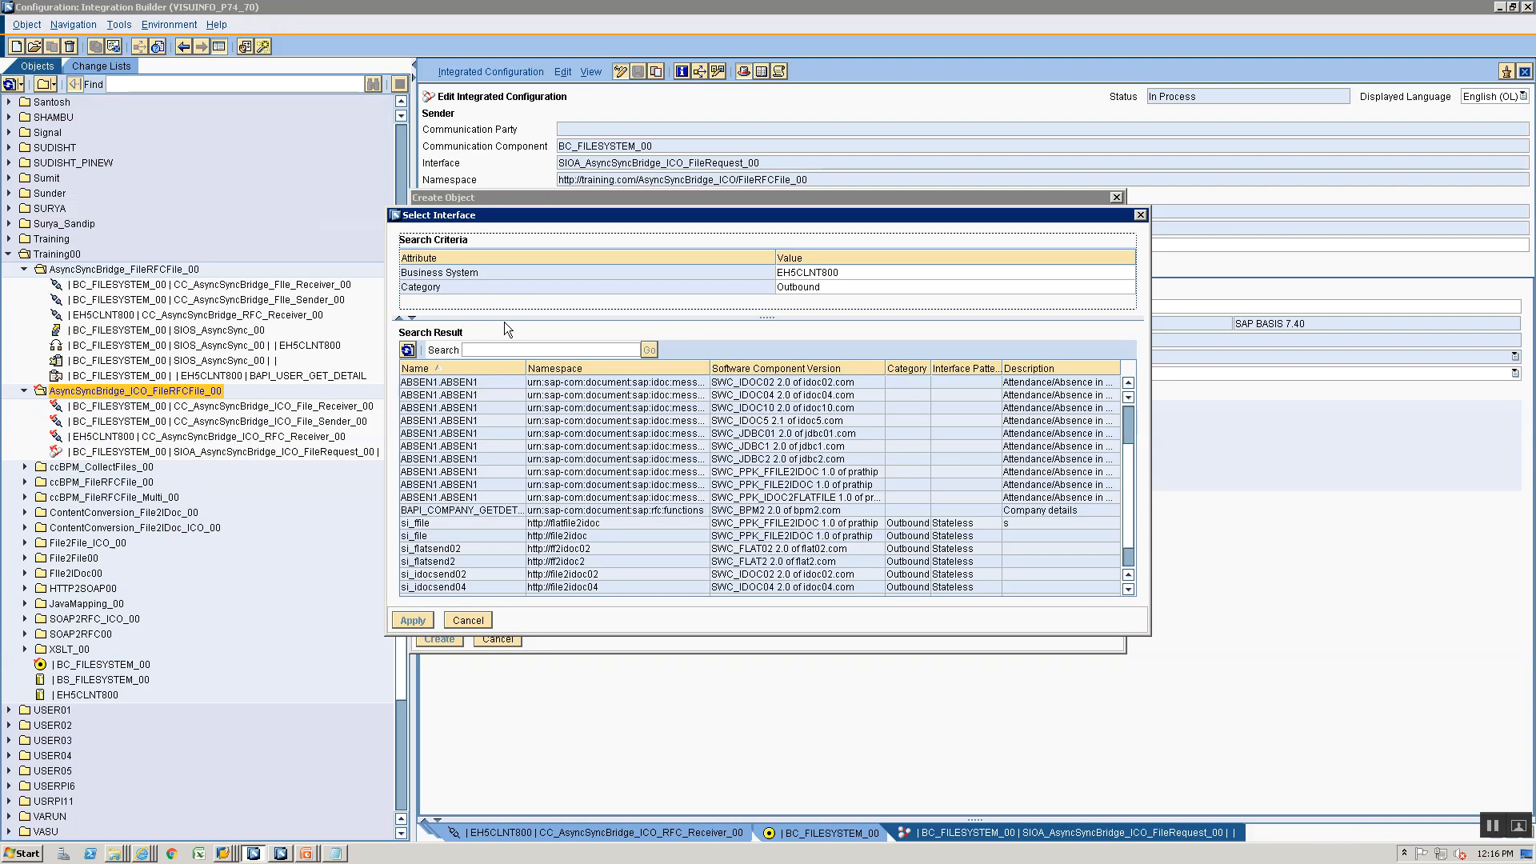
- Search the outbound interfaces of EH5CLNT800 for SIOA_AsyncSyncBridge_ICO_BAPIResponse_00, then close the selection without choosing one
click(502, 350)
key(ctrl+v)
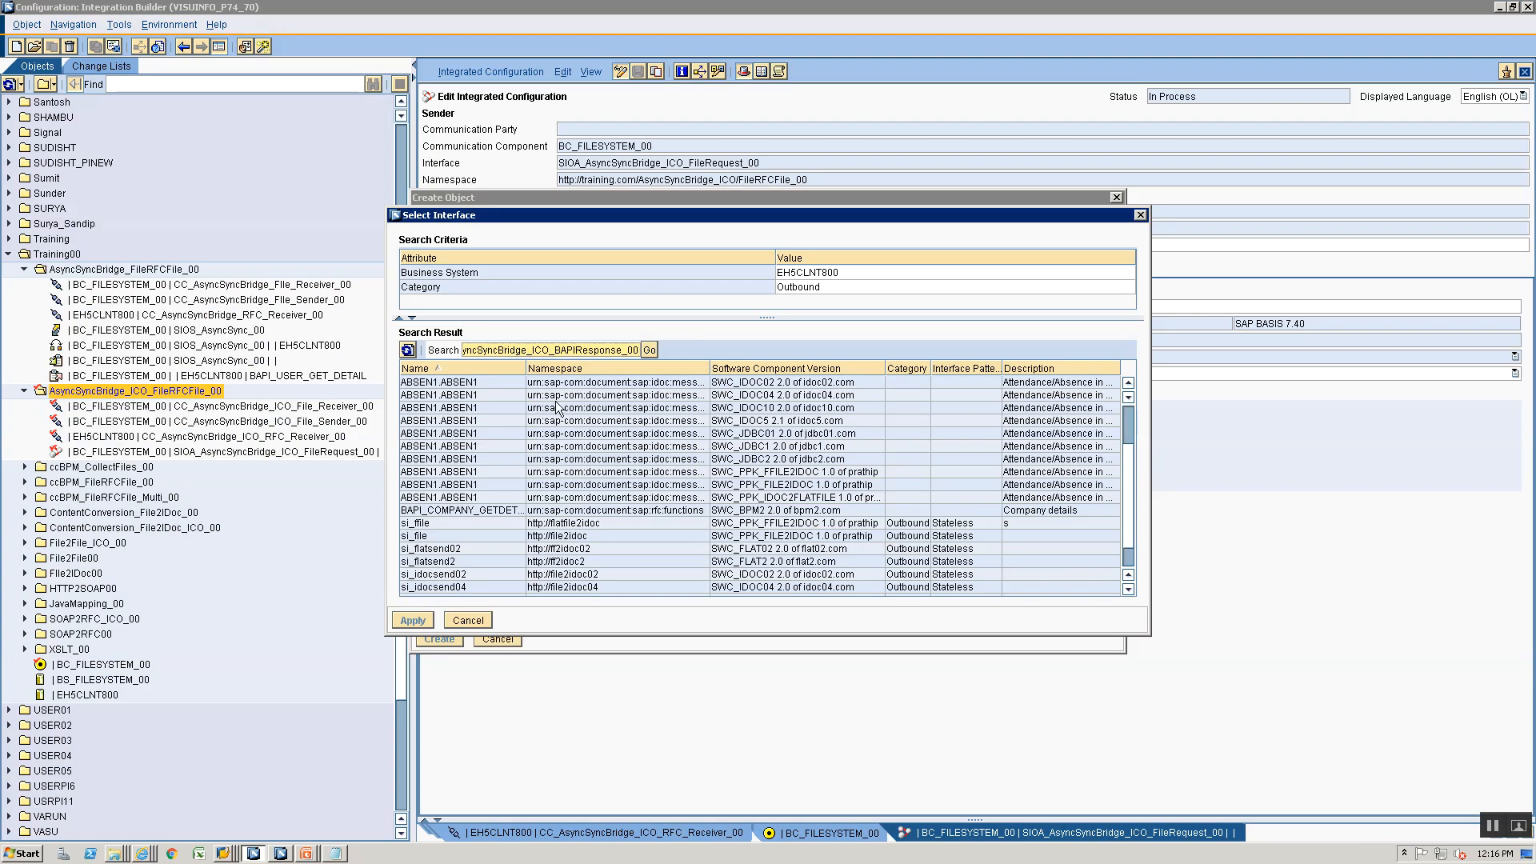
click(650, 349)
click(622, 483)
drag(1131, 476, 1130, 398)
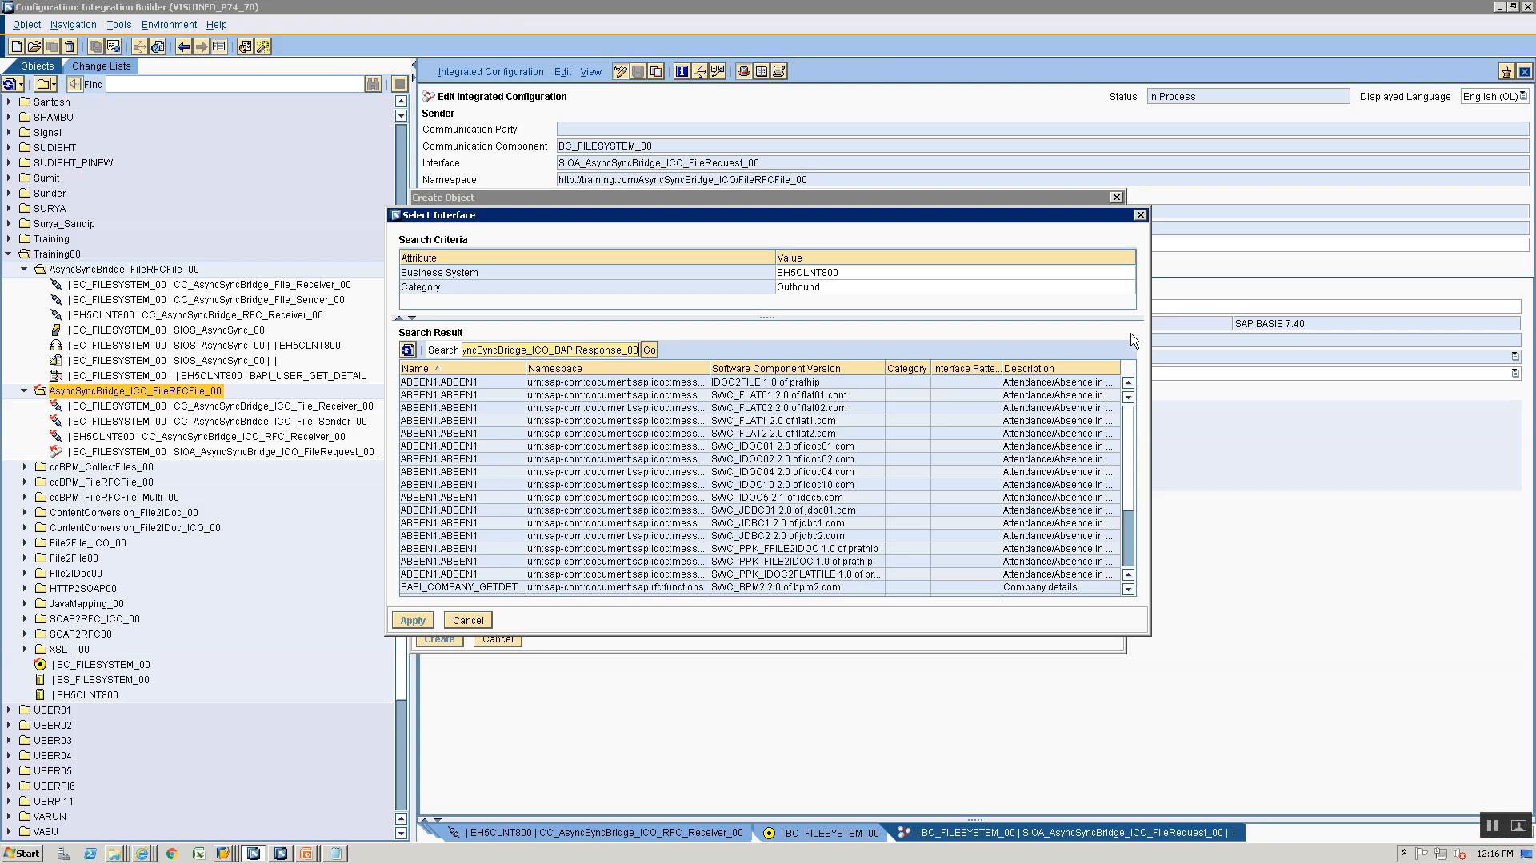
click(469, 621)
text(SIOA_AsyncSyncBridge_ICO_BAPIResponse_00)
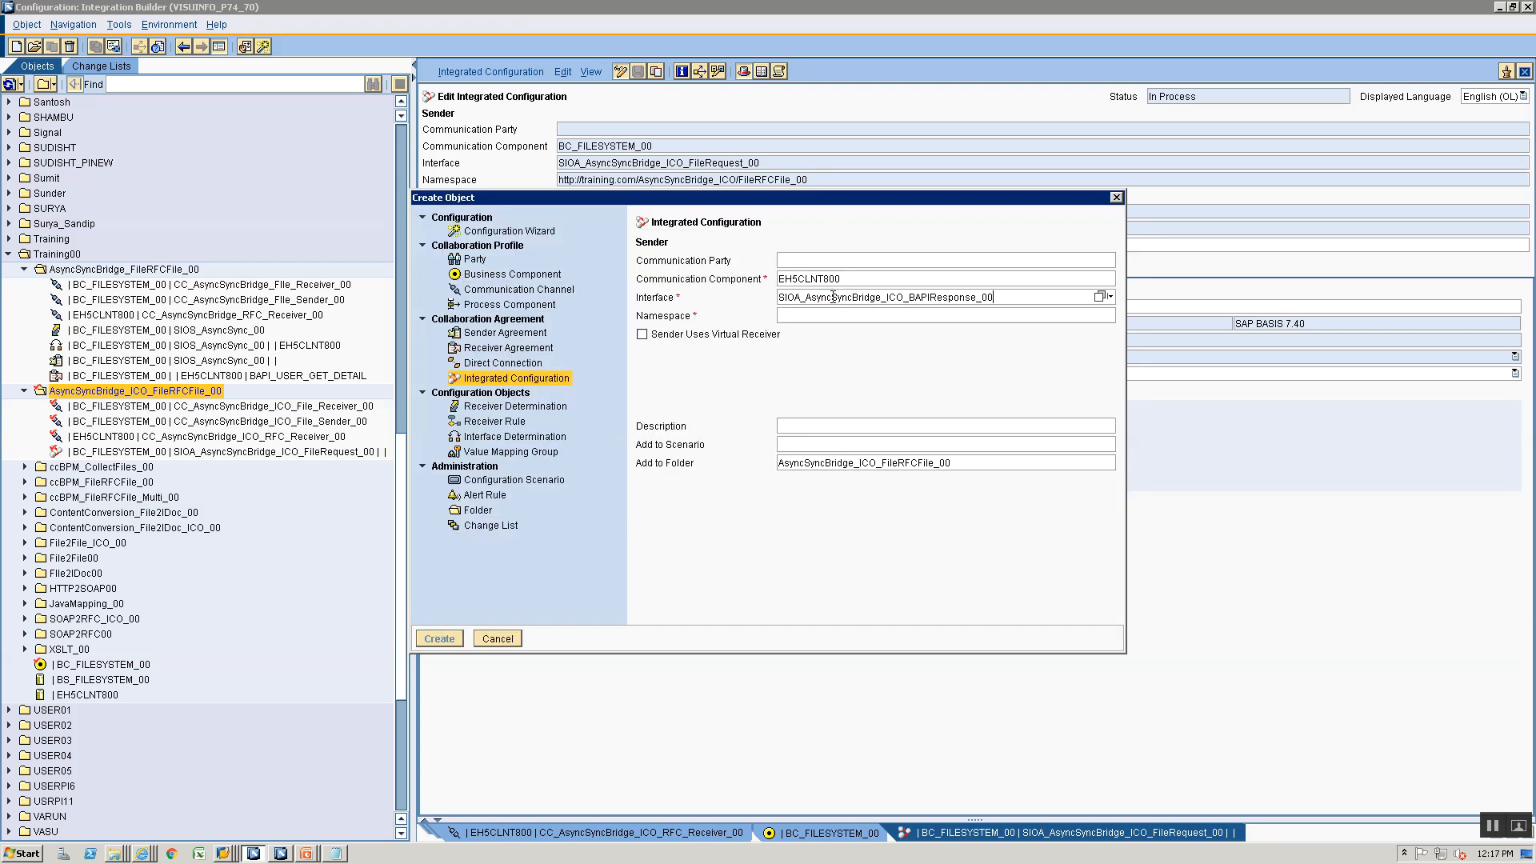
key(alt+Tab)
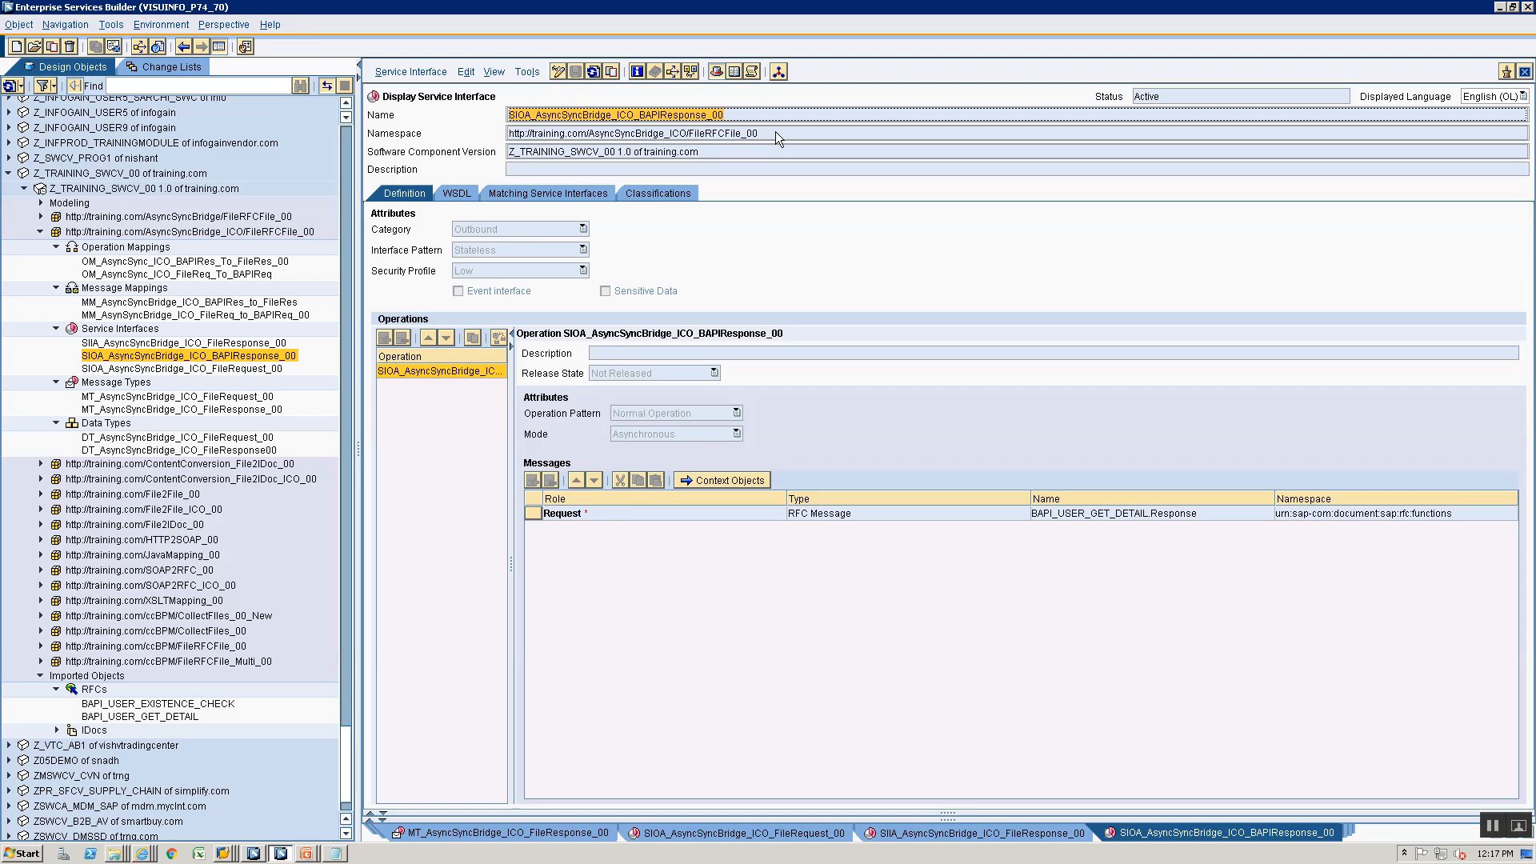
drag(780, 137, 361, 115)
key(ctrl+c)
key(alt+Tab)
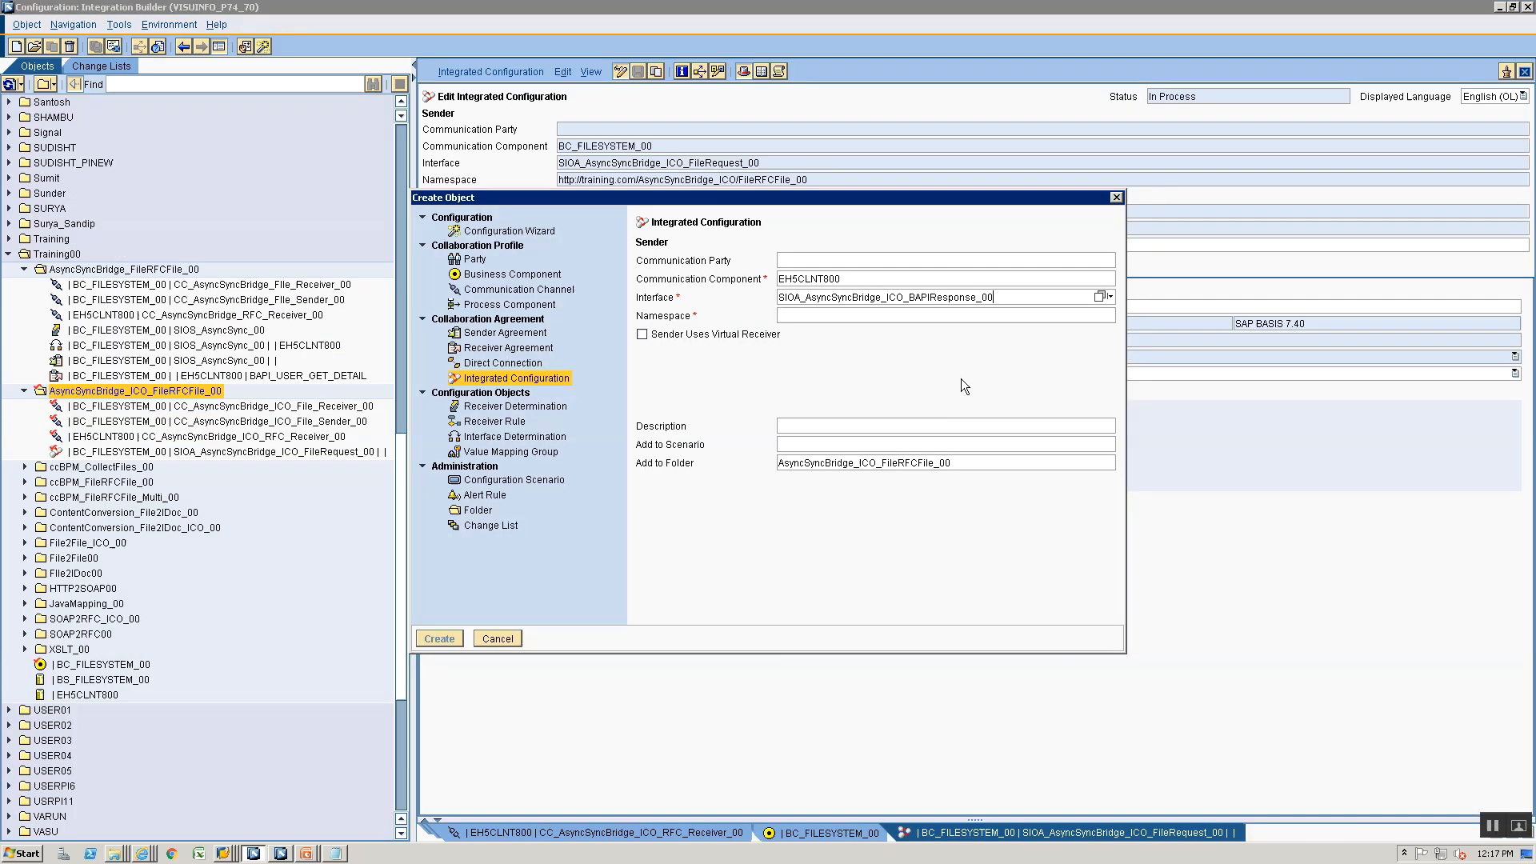
click(972, 314)
key(ctrl+v)
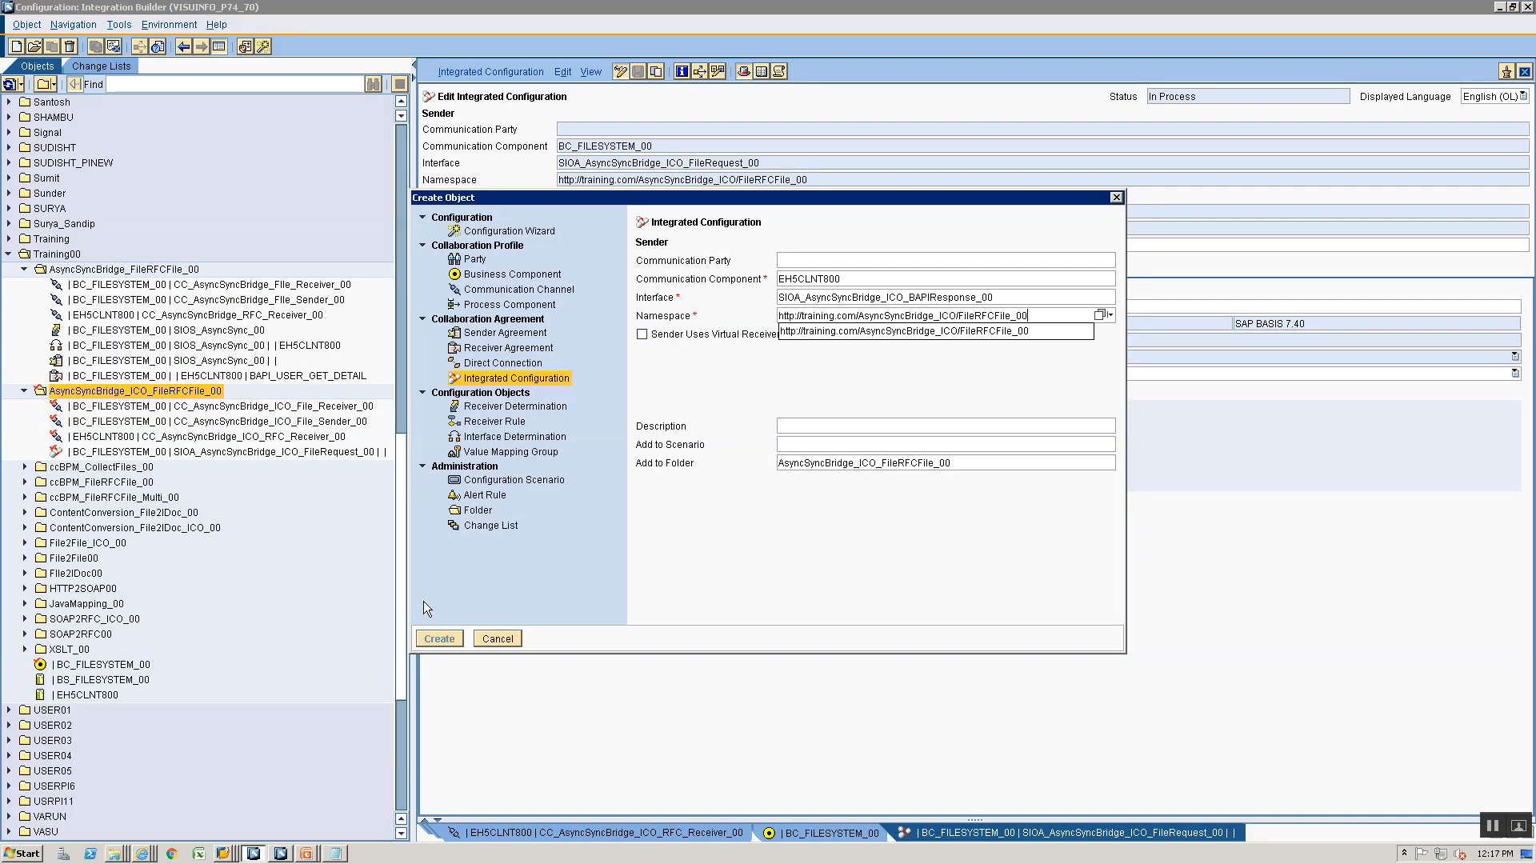
click(950, 330)
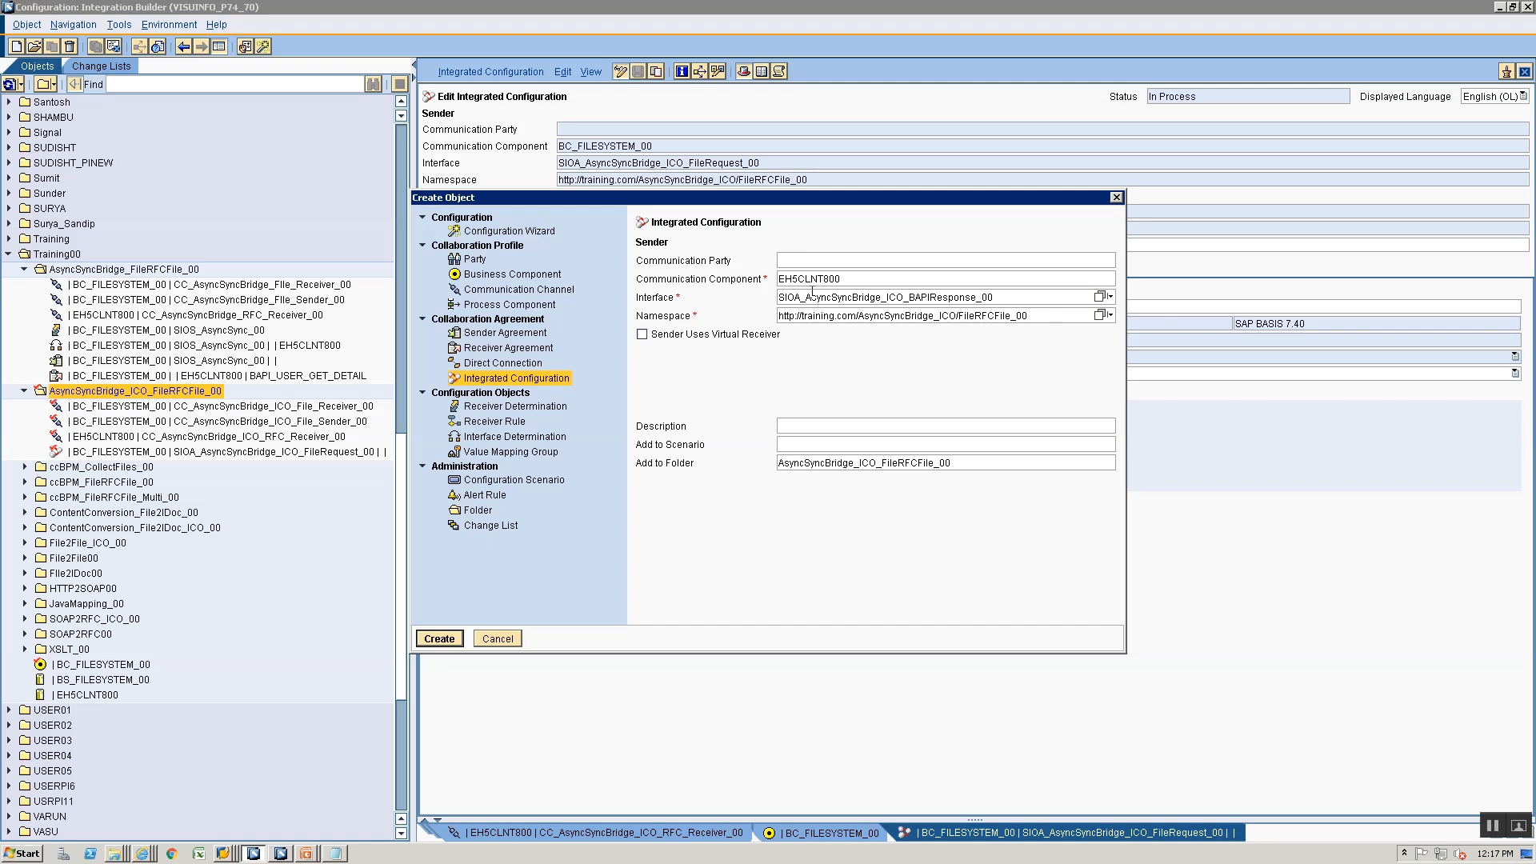
- Enable Sender Uses Virtual Receiver with receiver communication component BC_FILESYSTEM_00 and create the integrated configuration
click(643, 334)
click(810, 370)
click(816, 391)
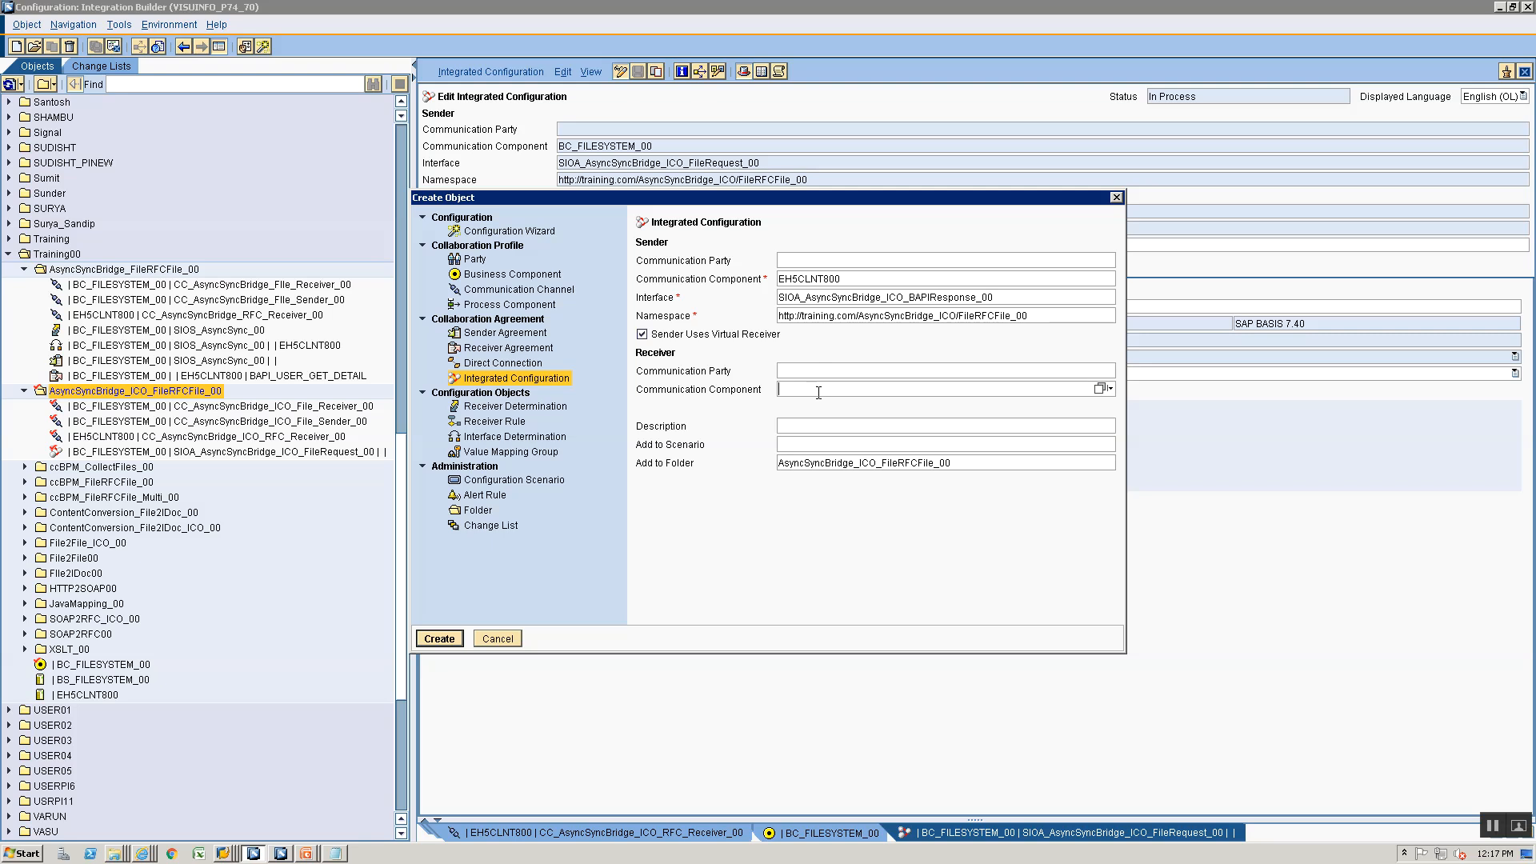
text(BC_)
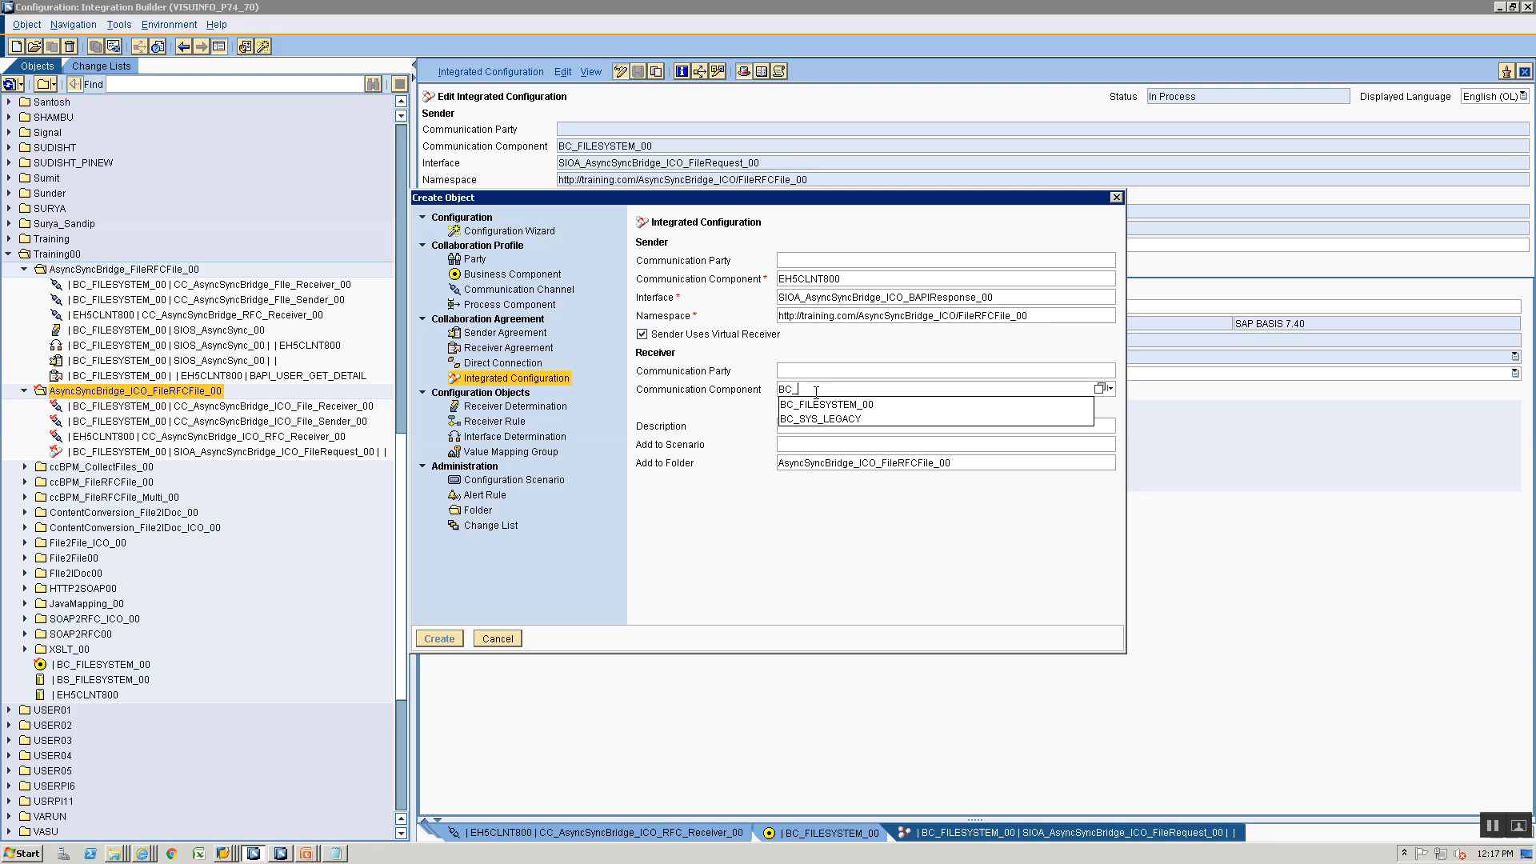
key(Down)
key(Return)
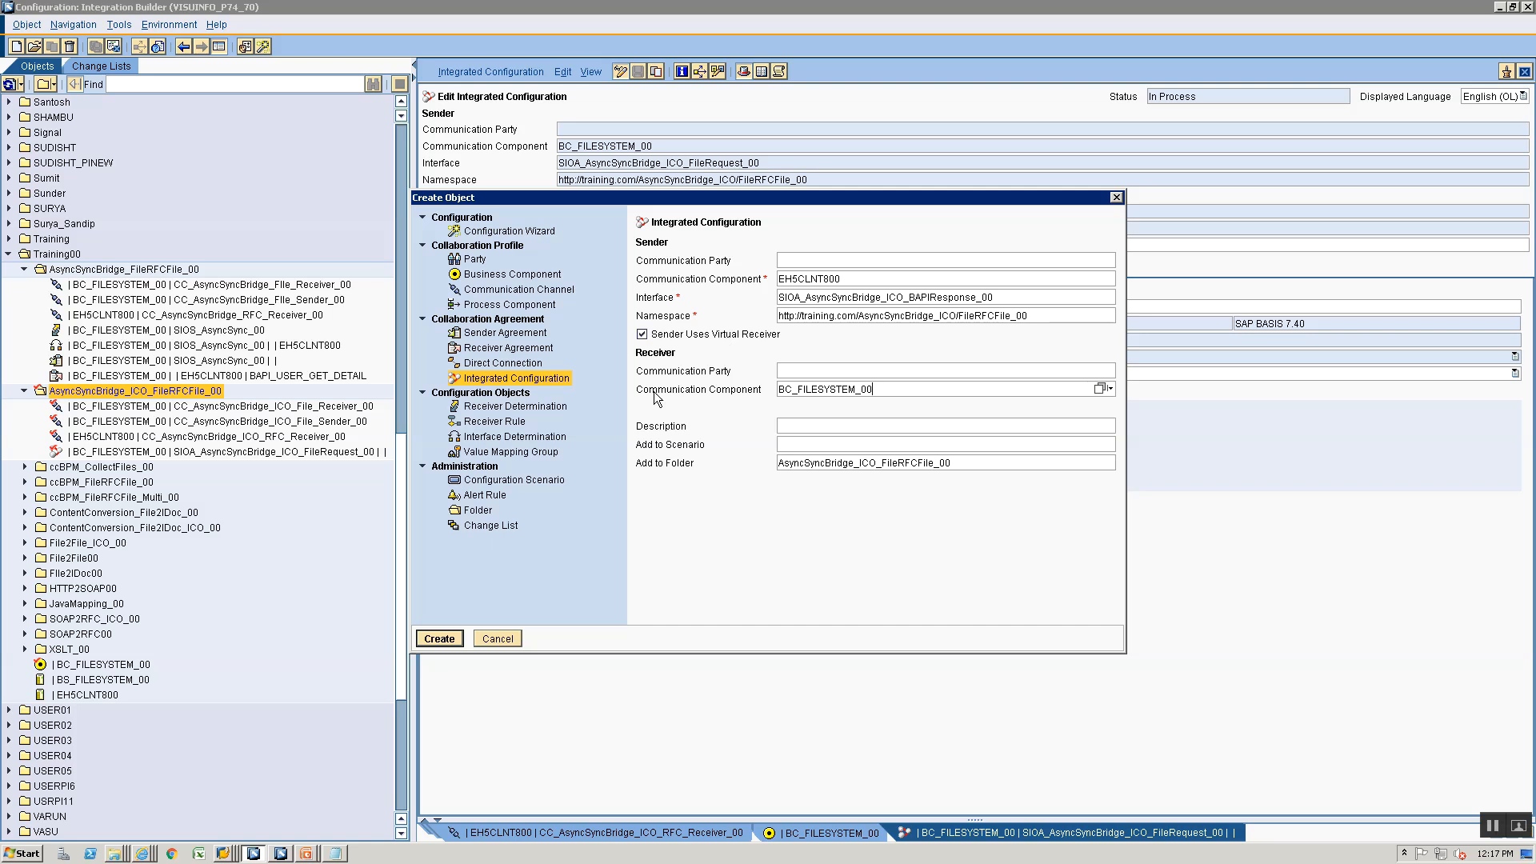
click(431, 641)
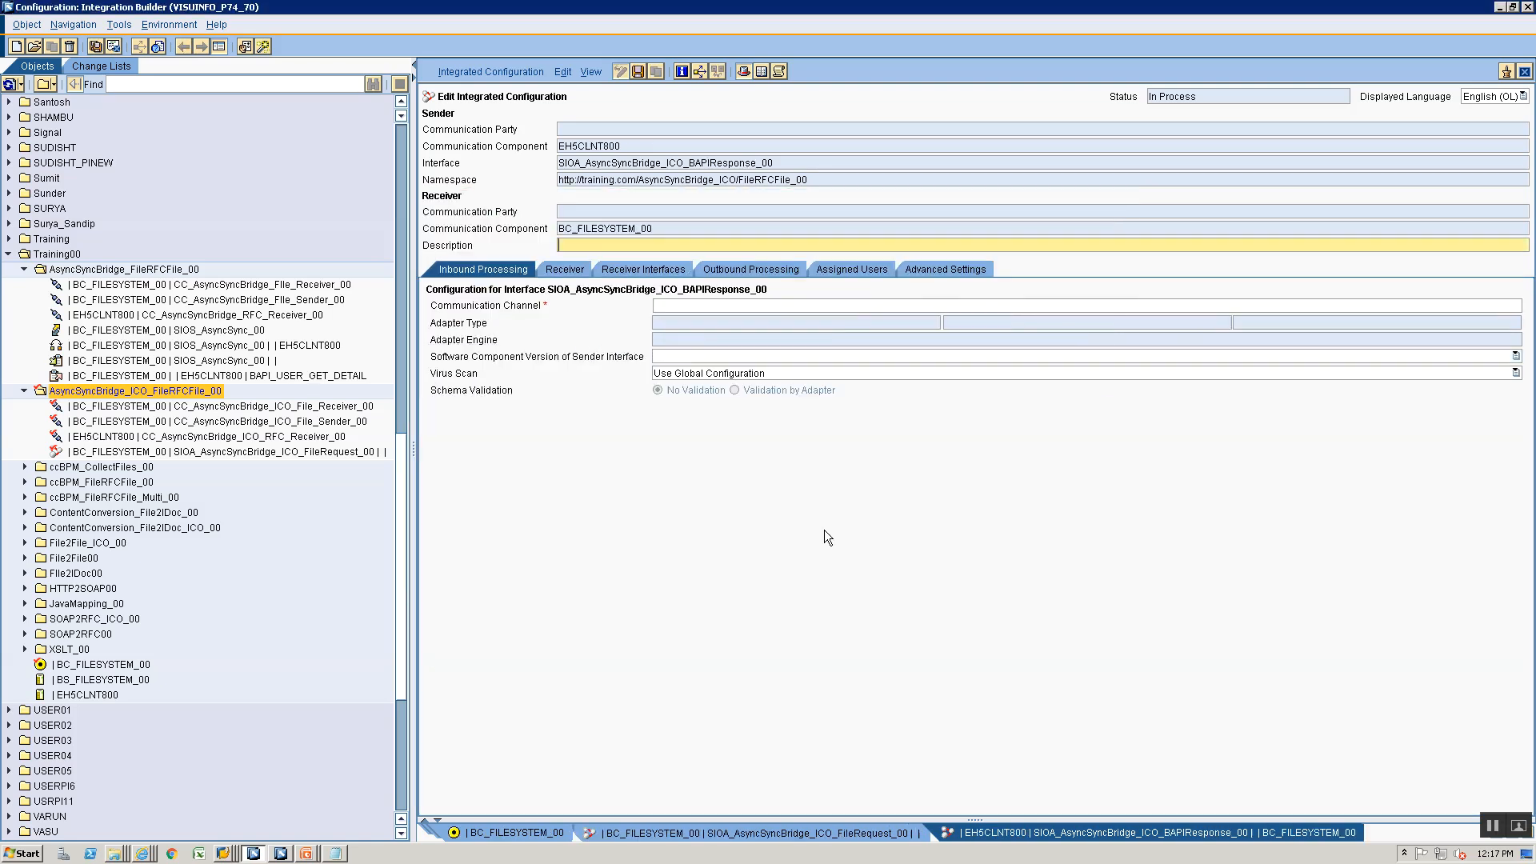
- Open the inbound communication channel selection for the BAPI response integrated configuration
click(1492, 308)
click(1504, 306)
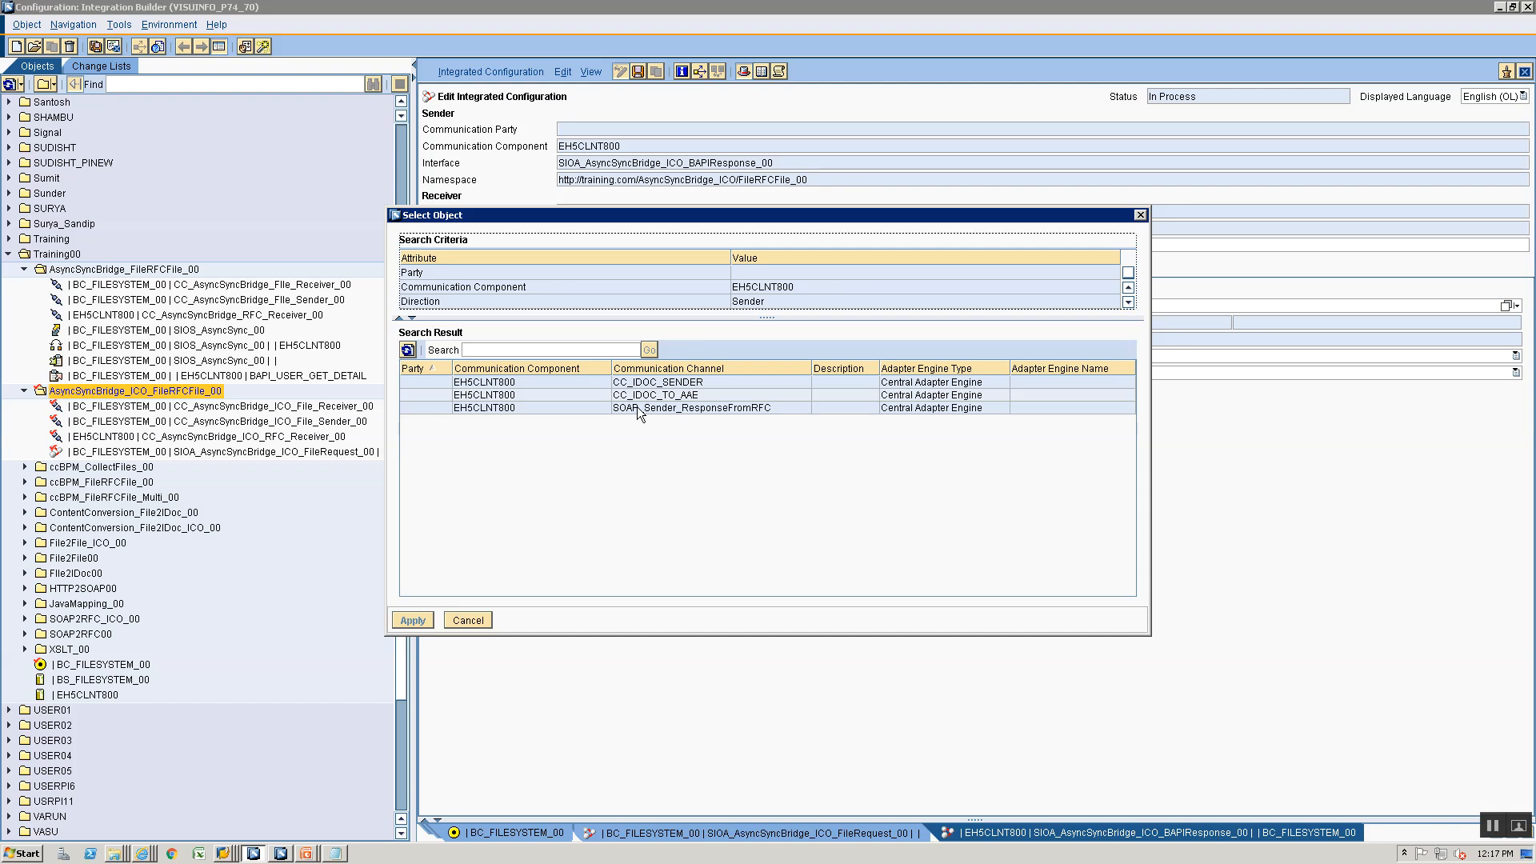
click(457, 626)
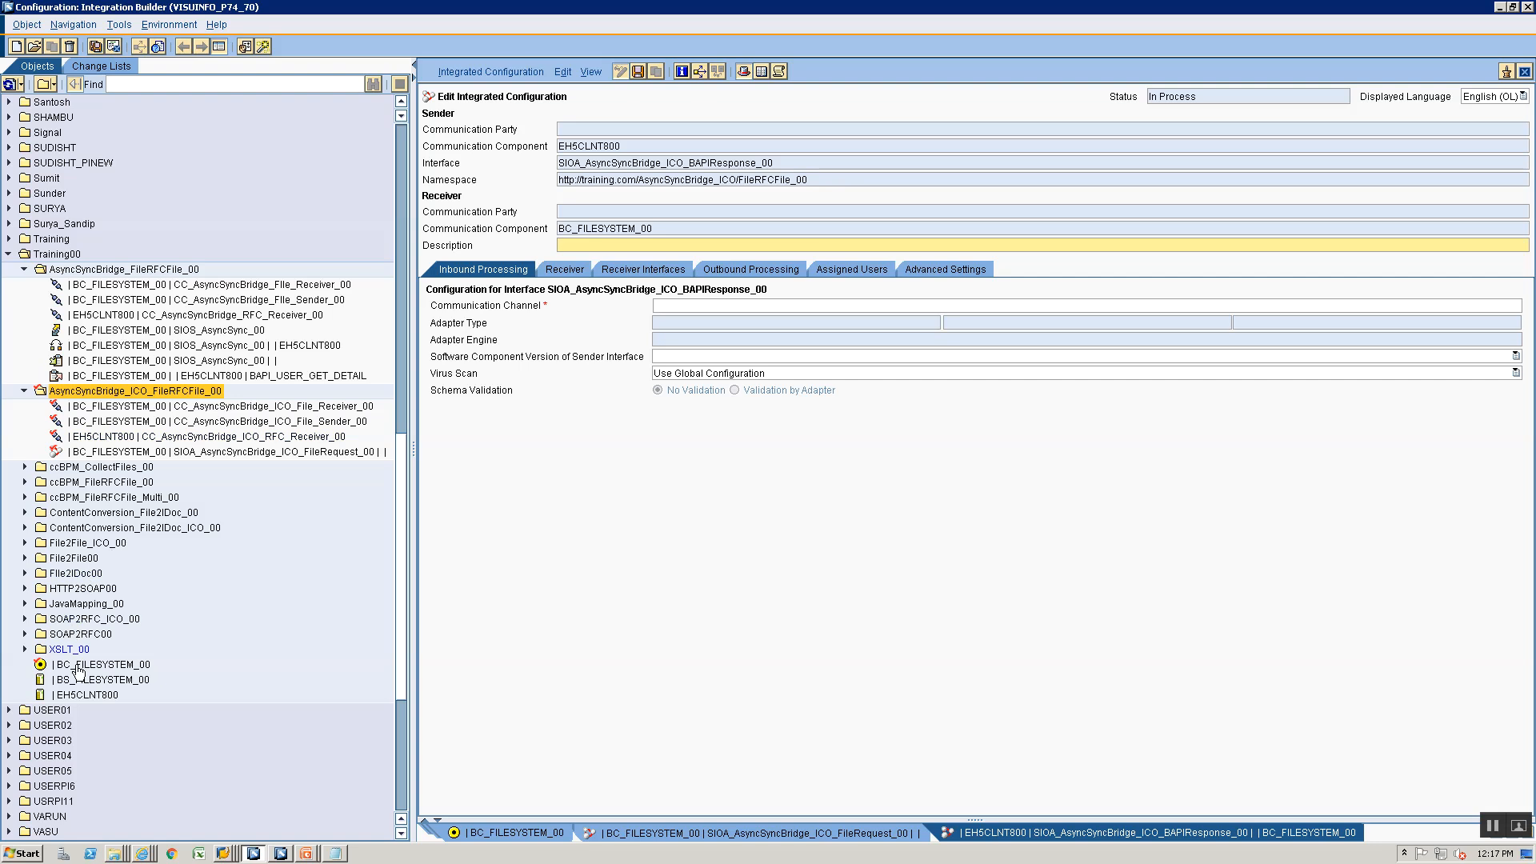
click(80, 695)
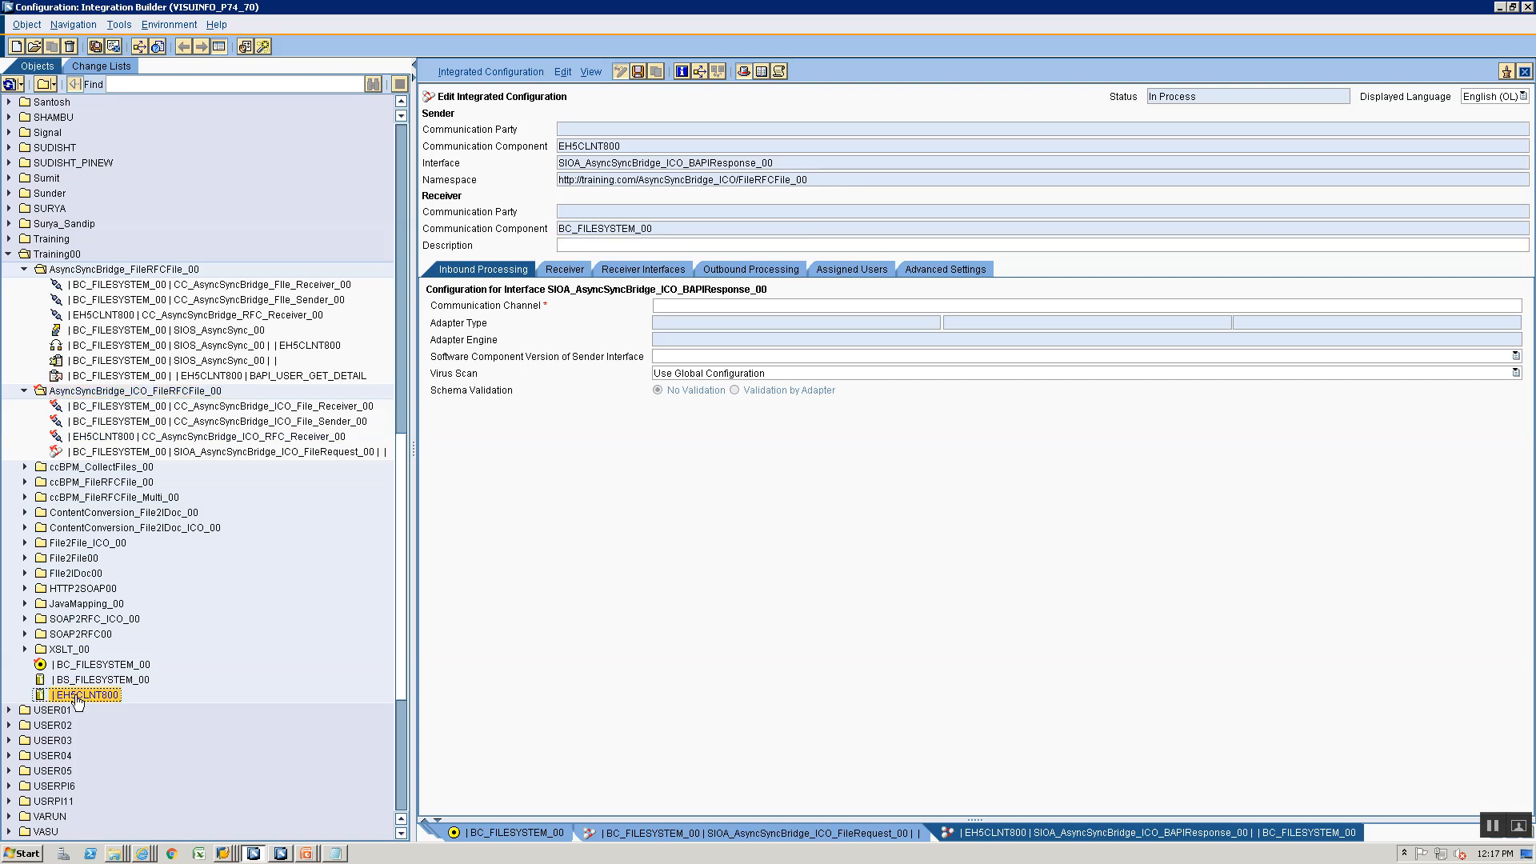
right_click(77, 701)
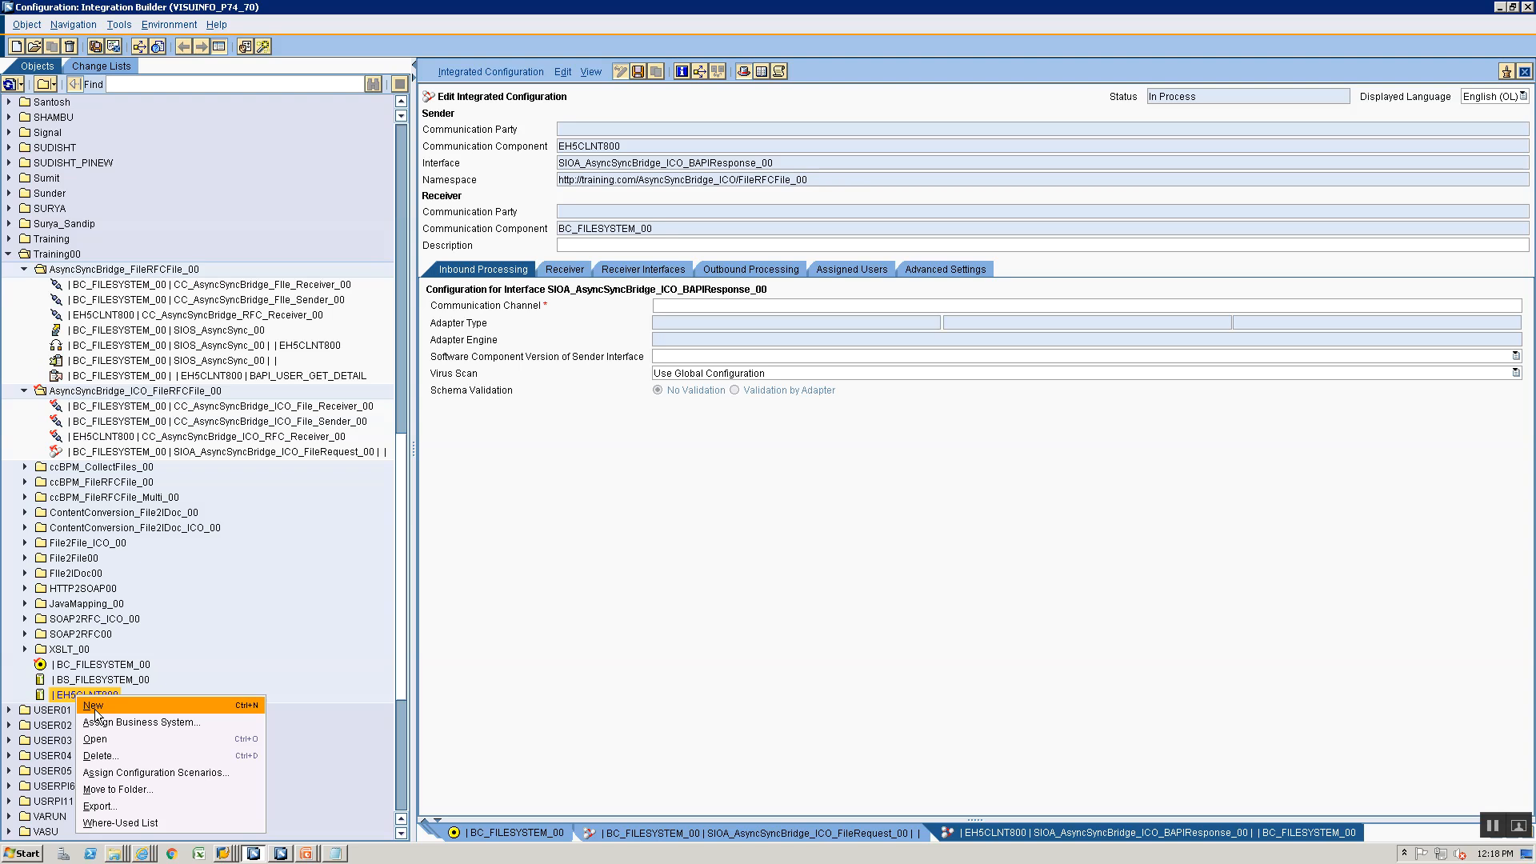
click(95, 707)
click(524, 293)
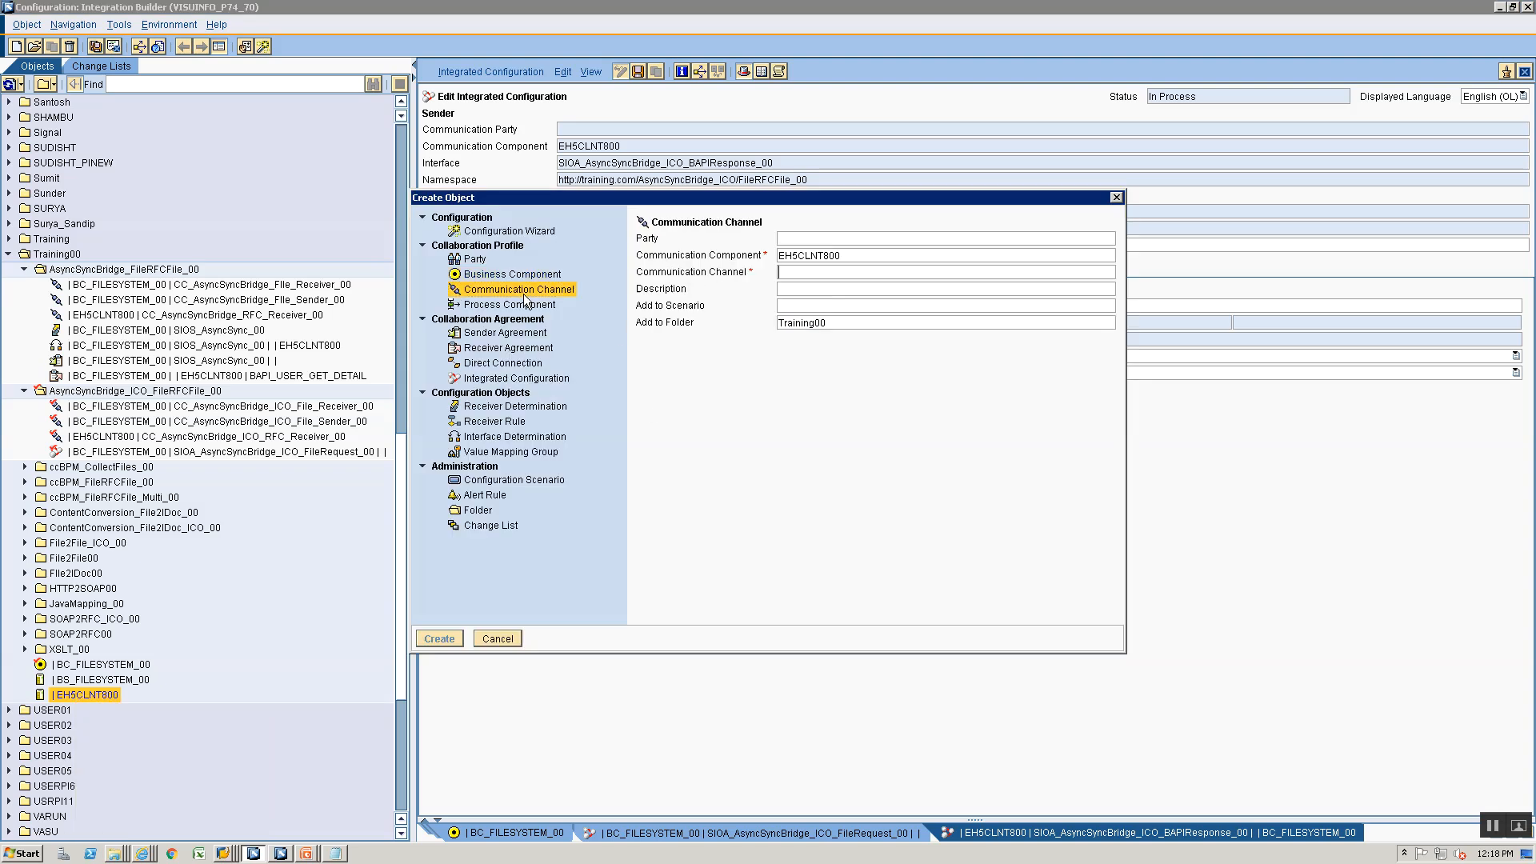
click(498, 639)
- Start a new communication channel in folder AsyncSyncBridge_ICO_FileRFCFile_00 with communication component EH5CLNT800
click(230, 421)
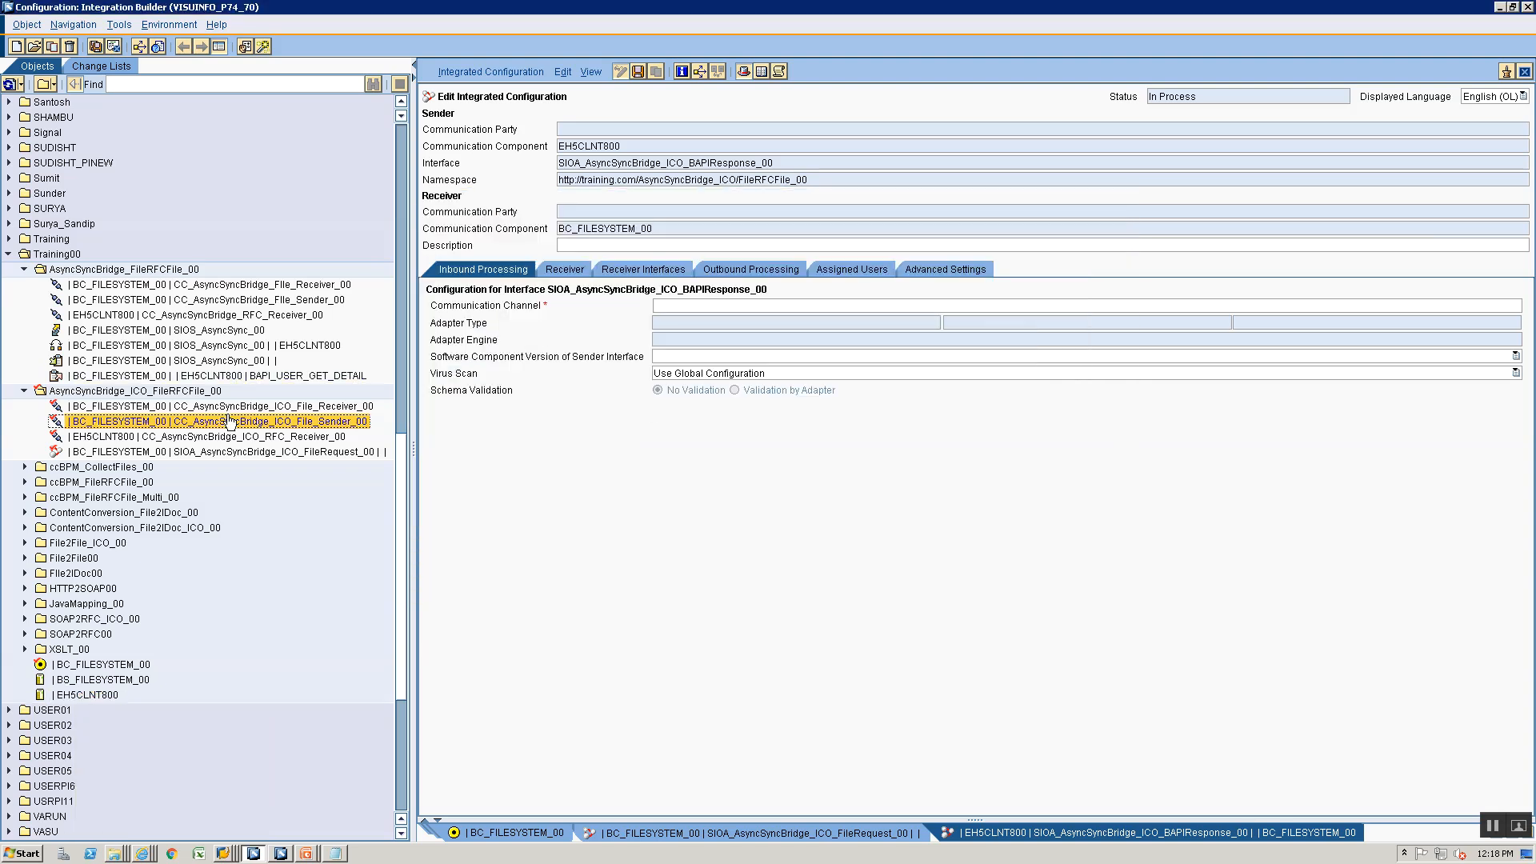
click(231, 406)
right_click(232, 407)
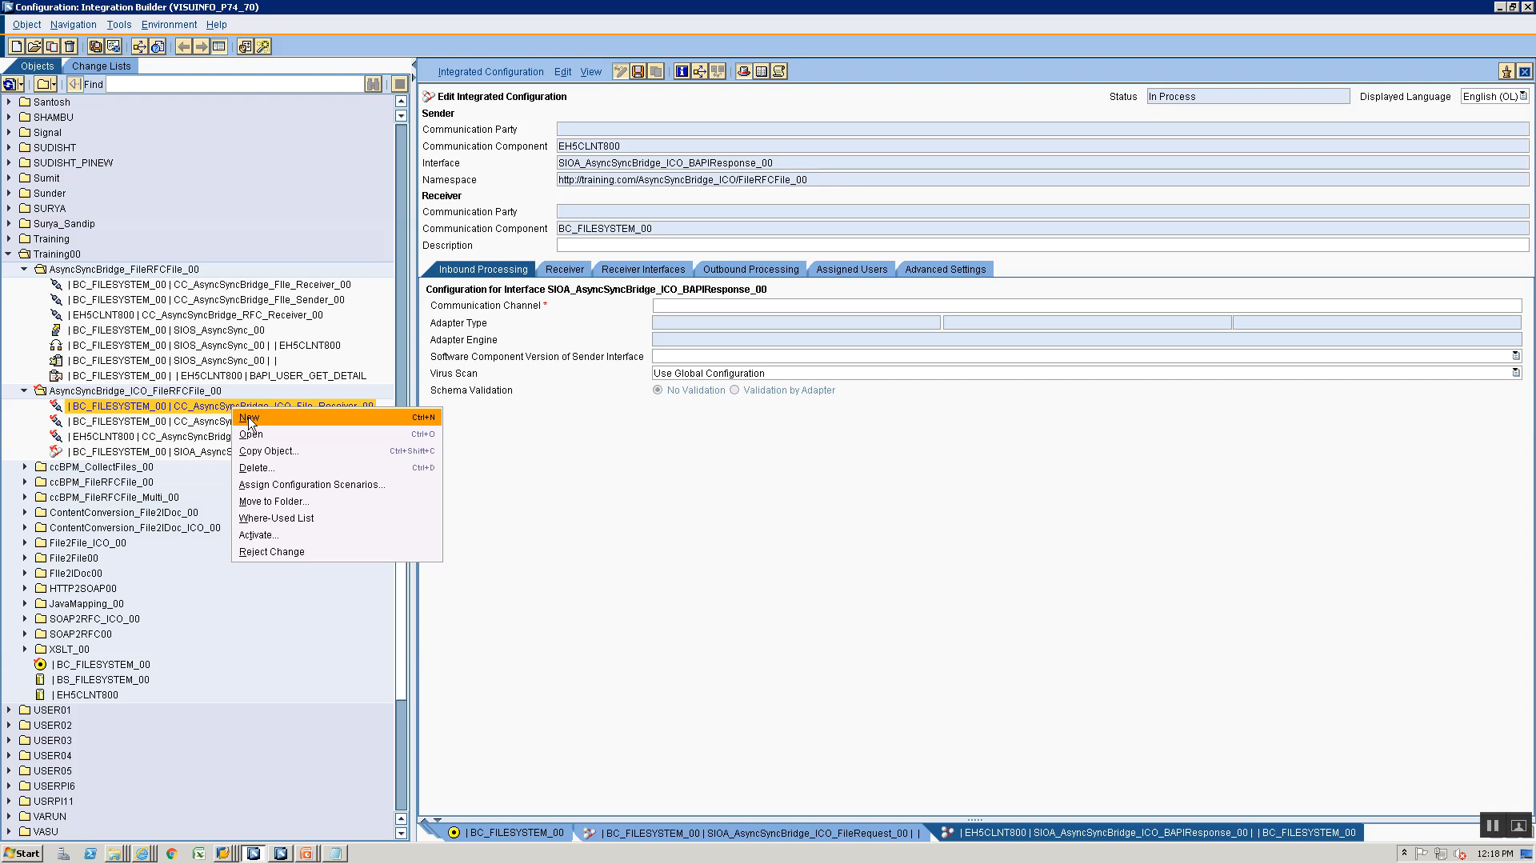
click(248, 417)
double_click(861, 255)
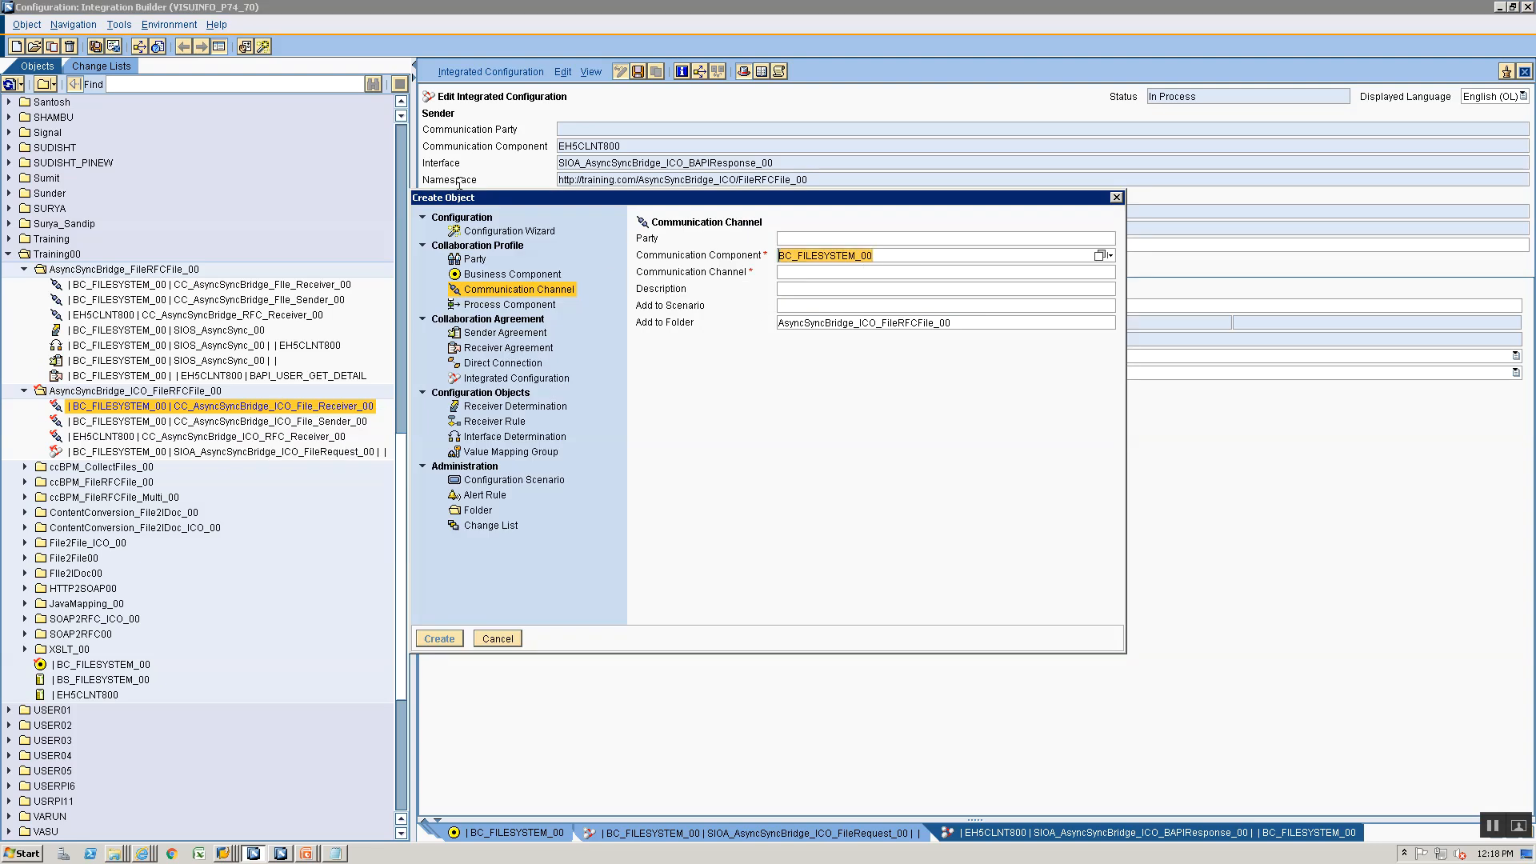
text(EH5)
key(Down)
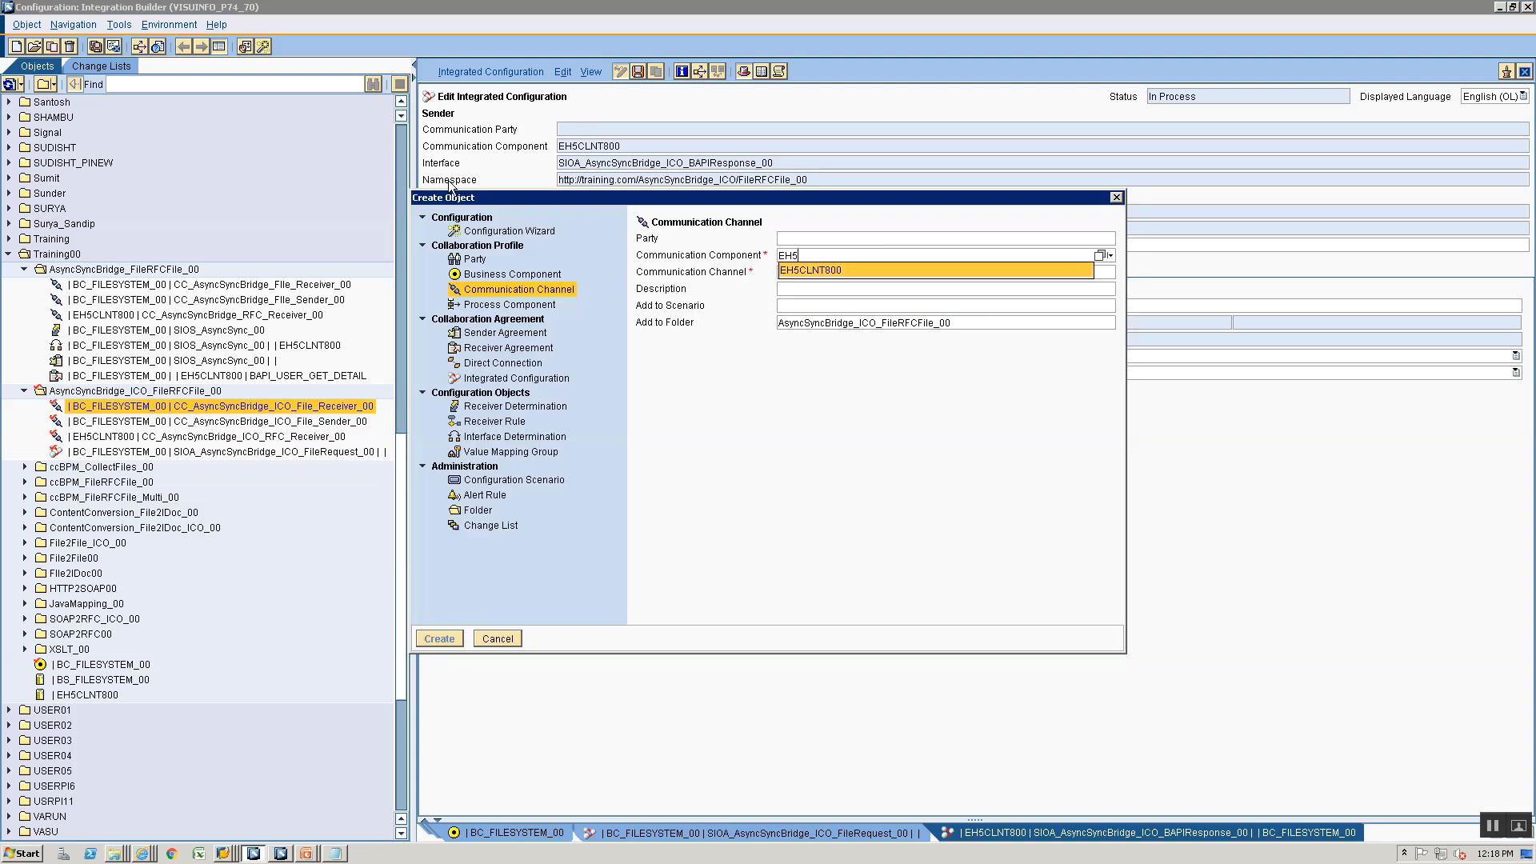
key(Return)
key(Tab)
- Name the communication channel CC_AsyncSyncBridge_ICO_SOAPSender_00 and create it
text(CC_As)
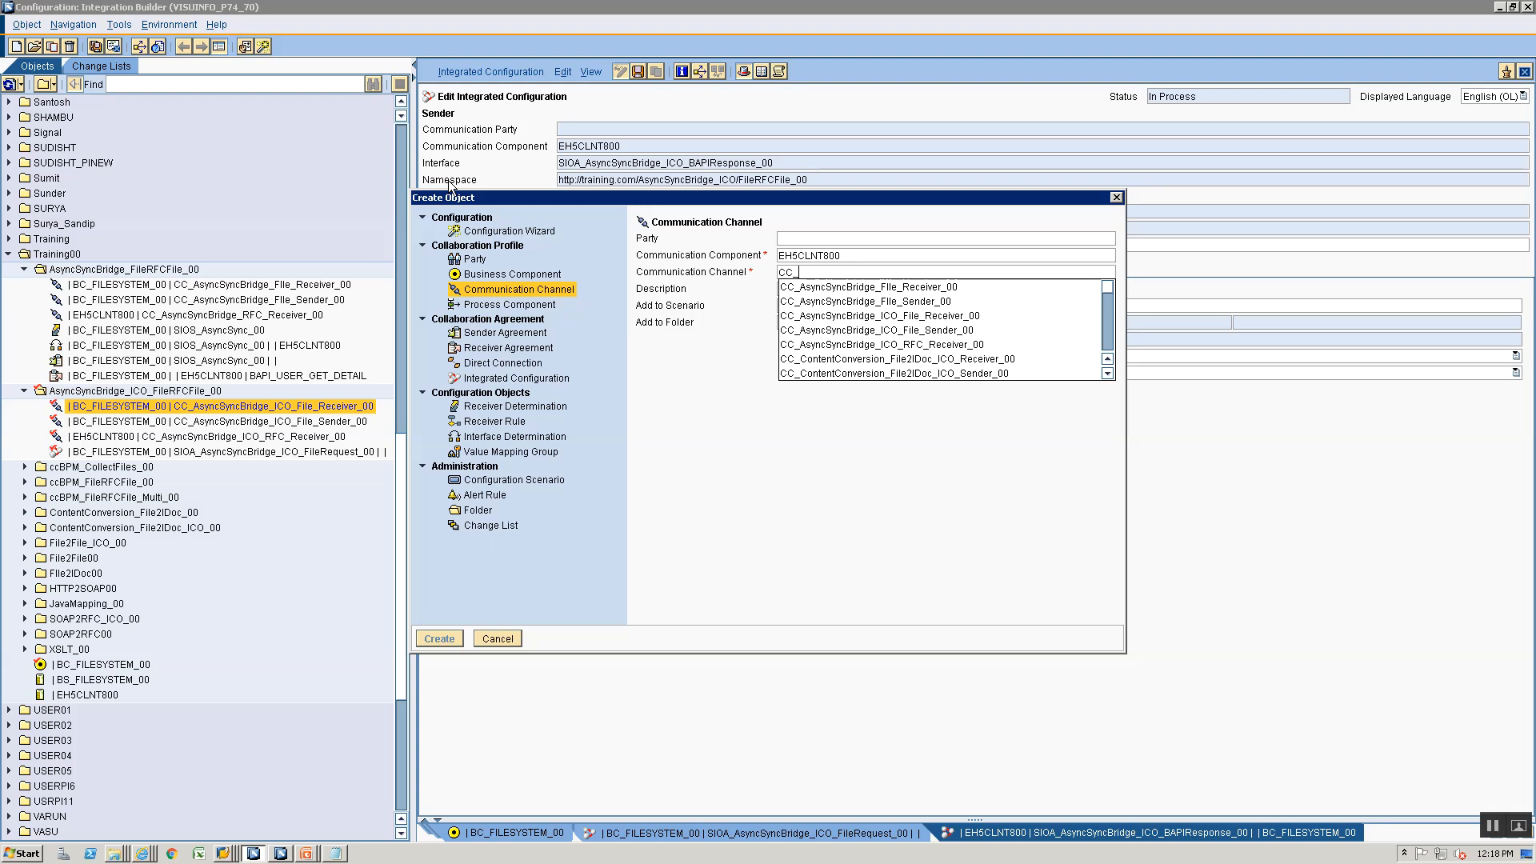
key(Down)
key(Down)
key(Down)
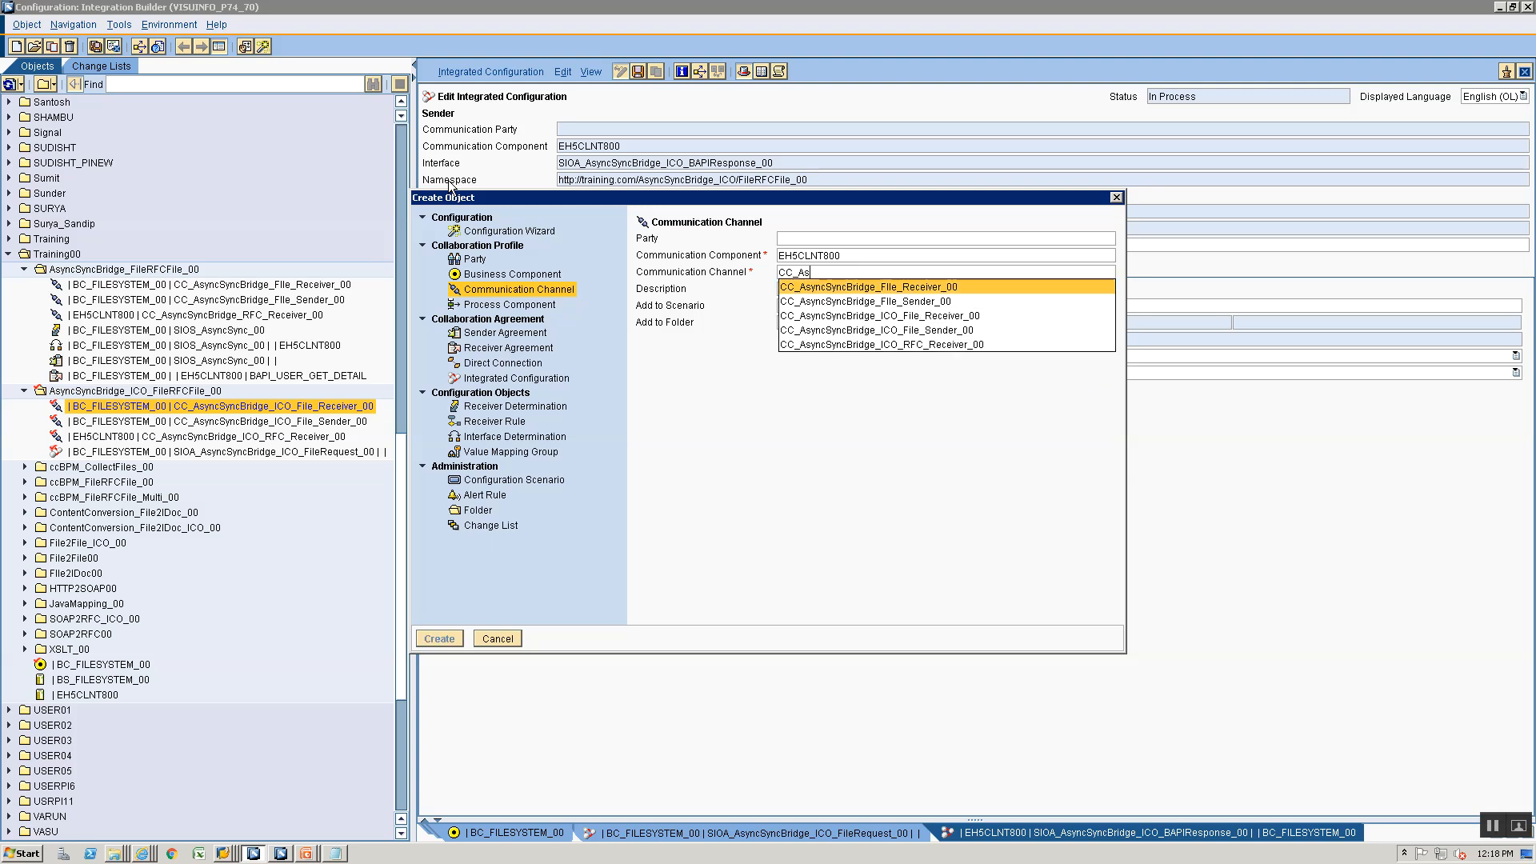
key(Return)
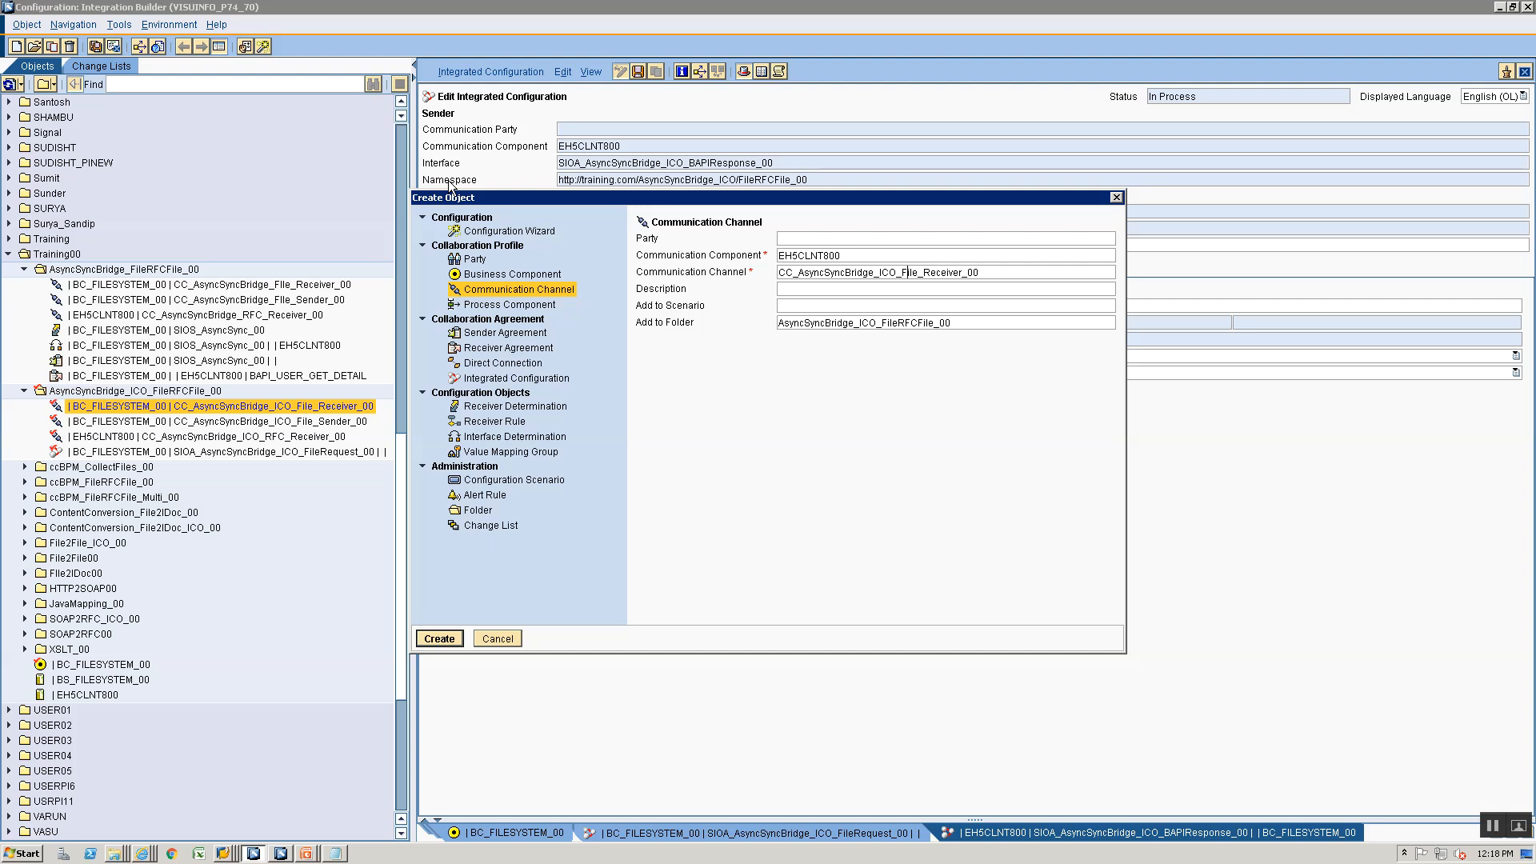
key(shift+End)
key(Delete)
text(SOAPSender_00)
key(Return)
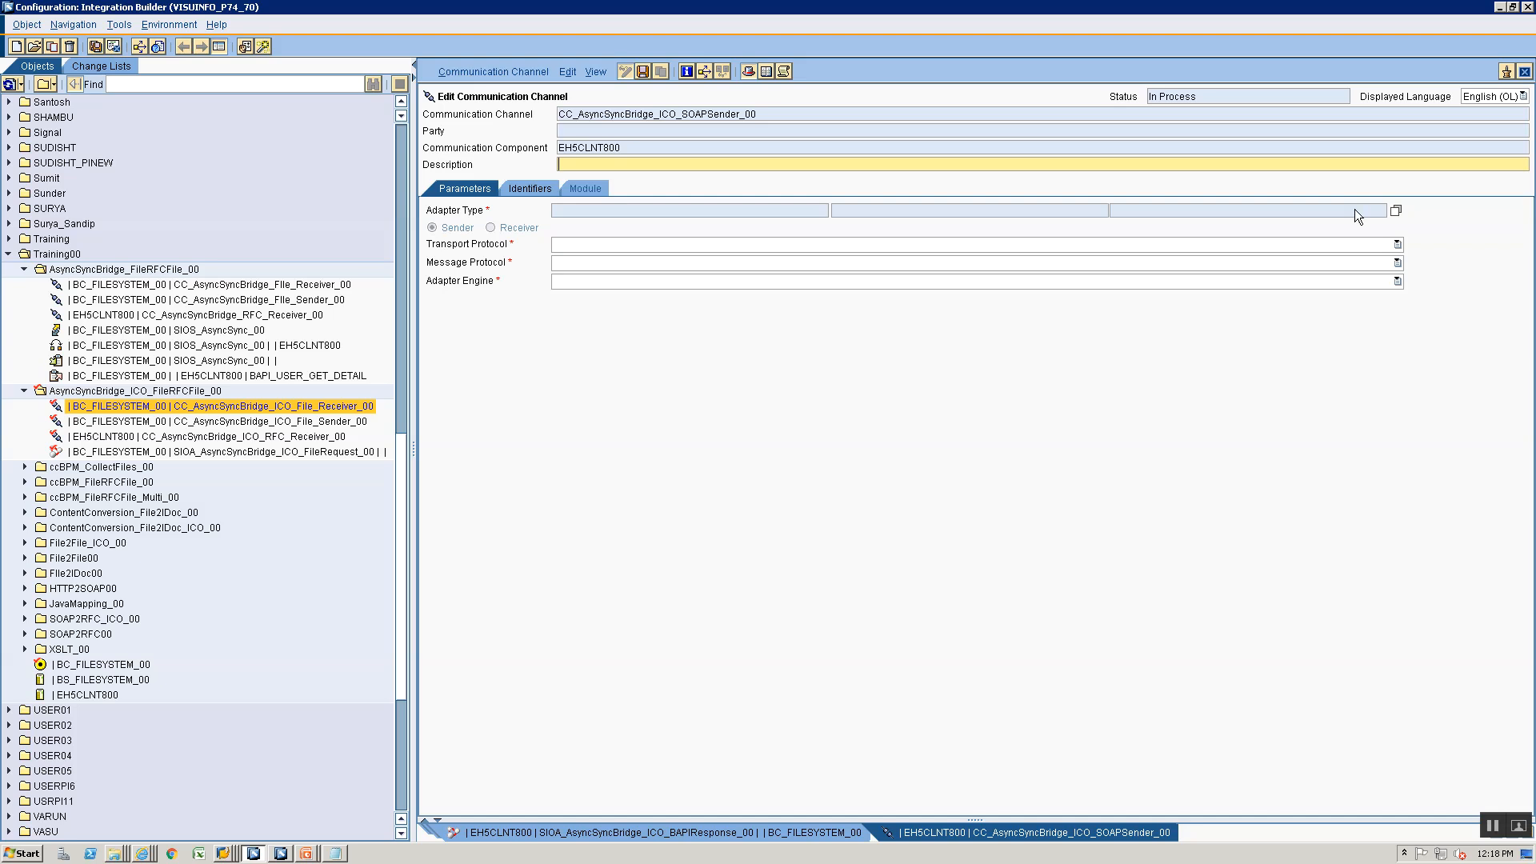
- Set the new channel's adapter type to SOAP from SAP BASIS 7.40, save the channel and close it
click(1398, 209)
scroll(444, 530, down, 1)
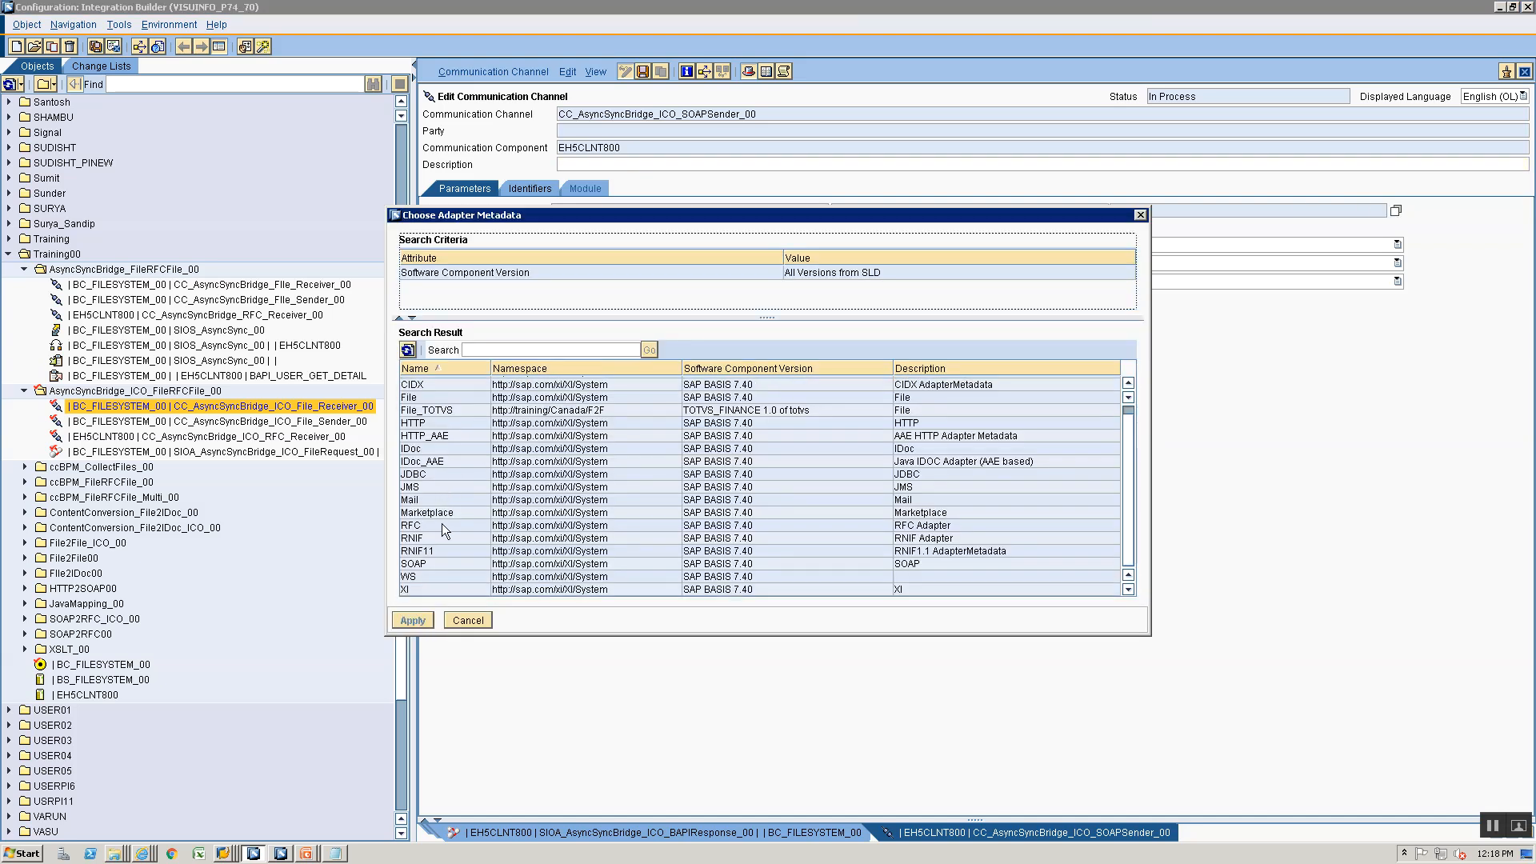
click(430, 562)
click(424, 623)
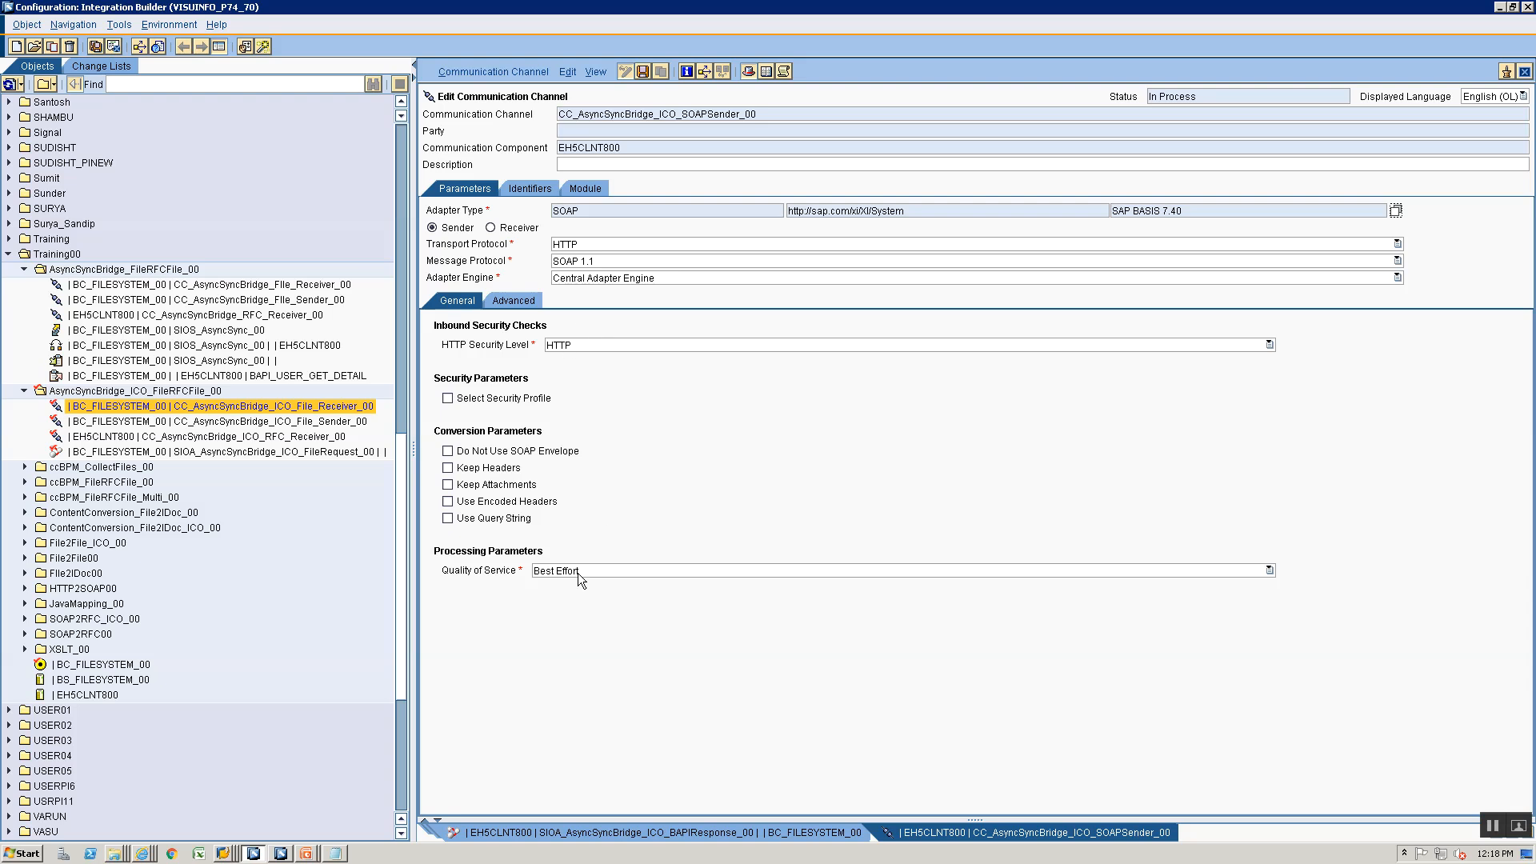
key(ctrl+s)
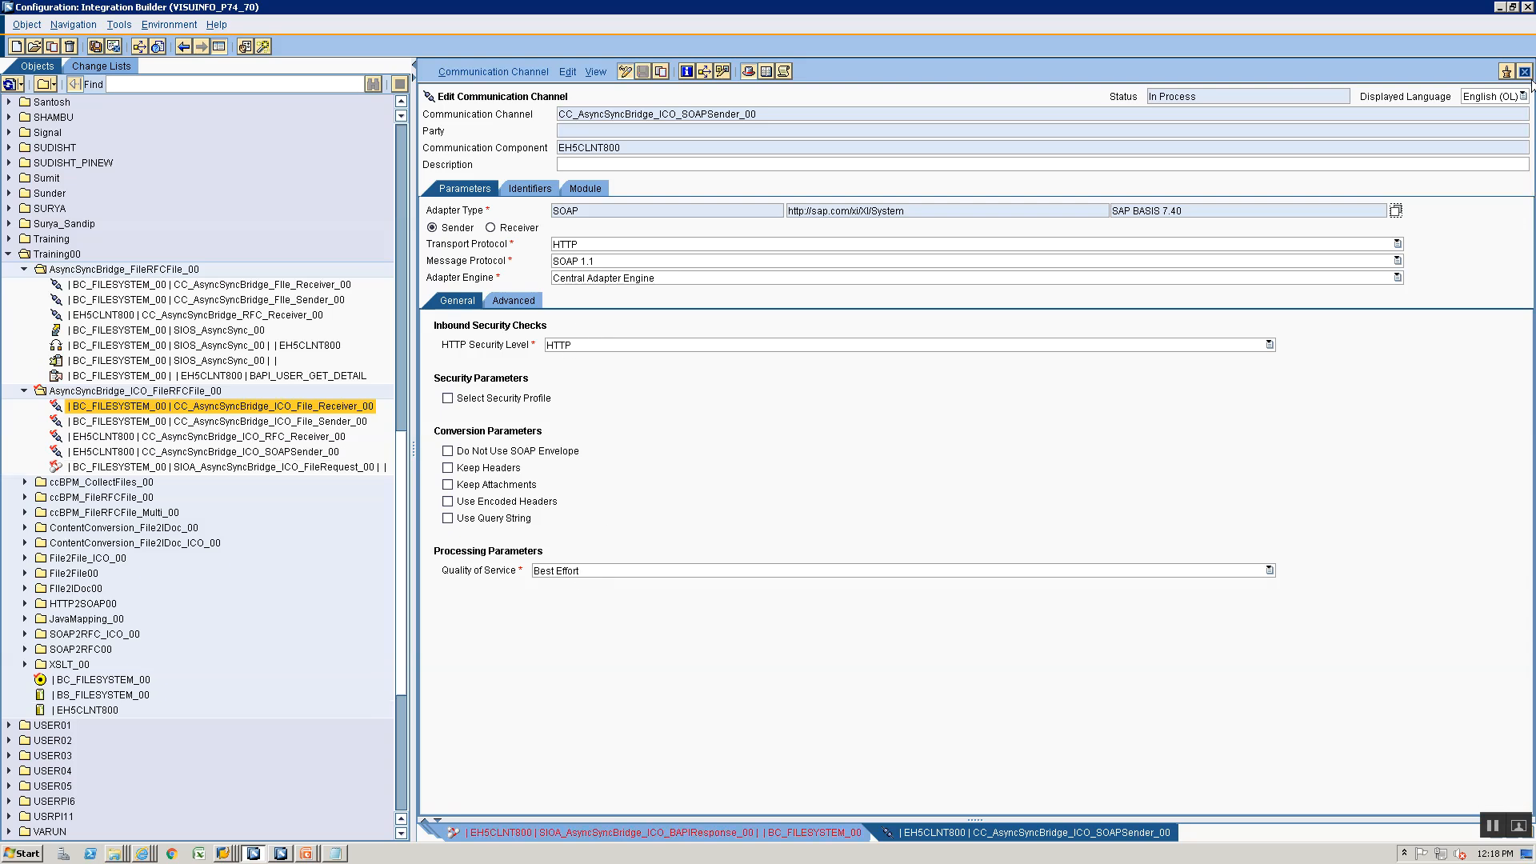
click(1526, 73)
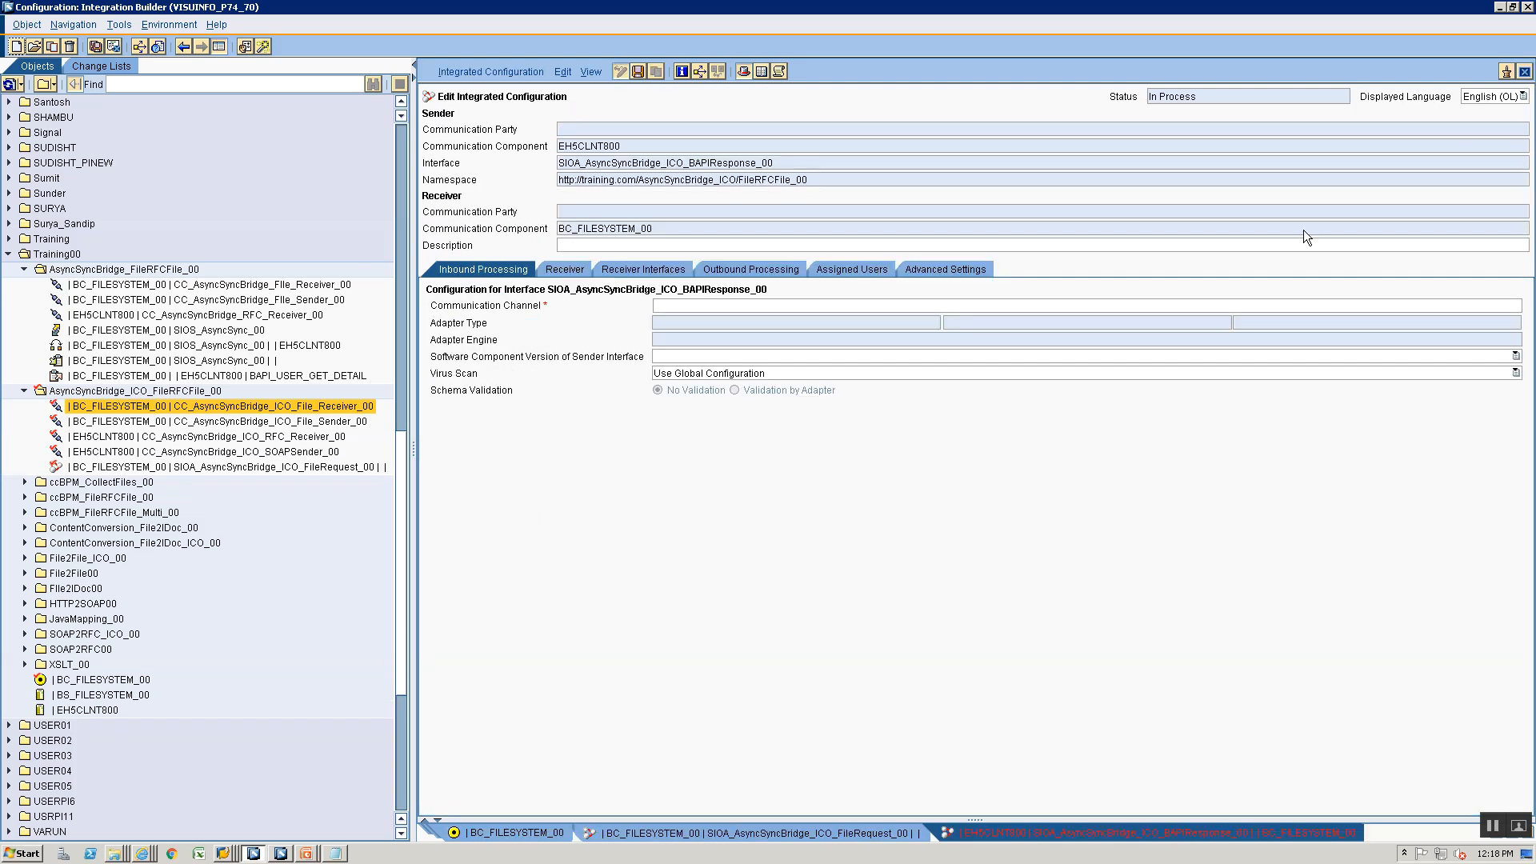
- Assign CC_AsyncSyncBridge_ICO_SOAPSender_00 as the inbound communication channel of the BAPI response integrated configuration
click(1506, 307)
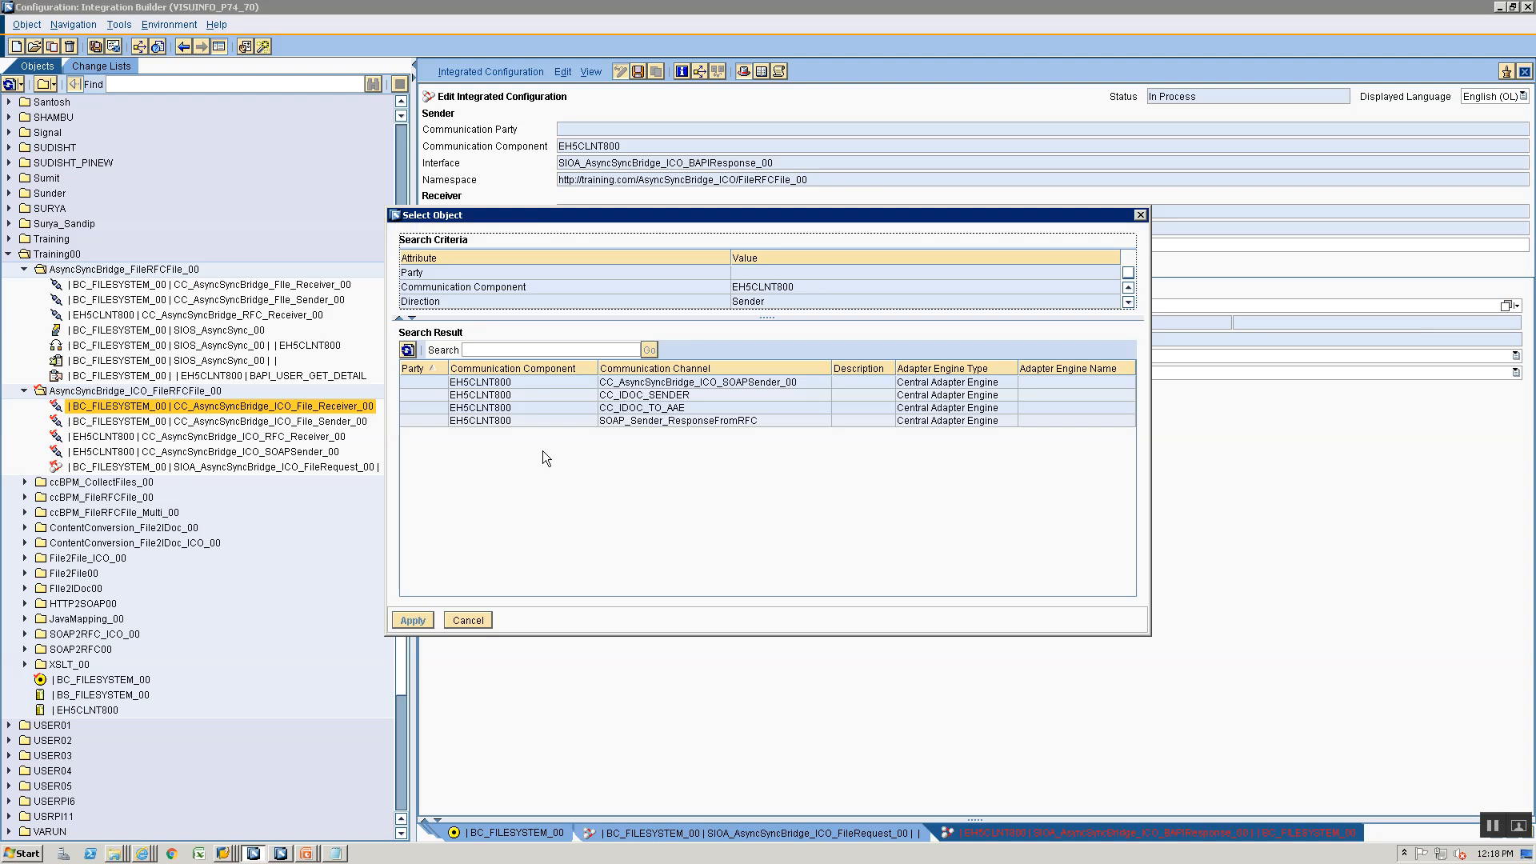
click(674, 382)
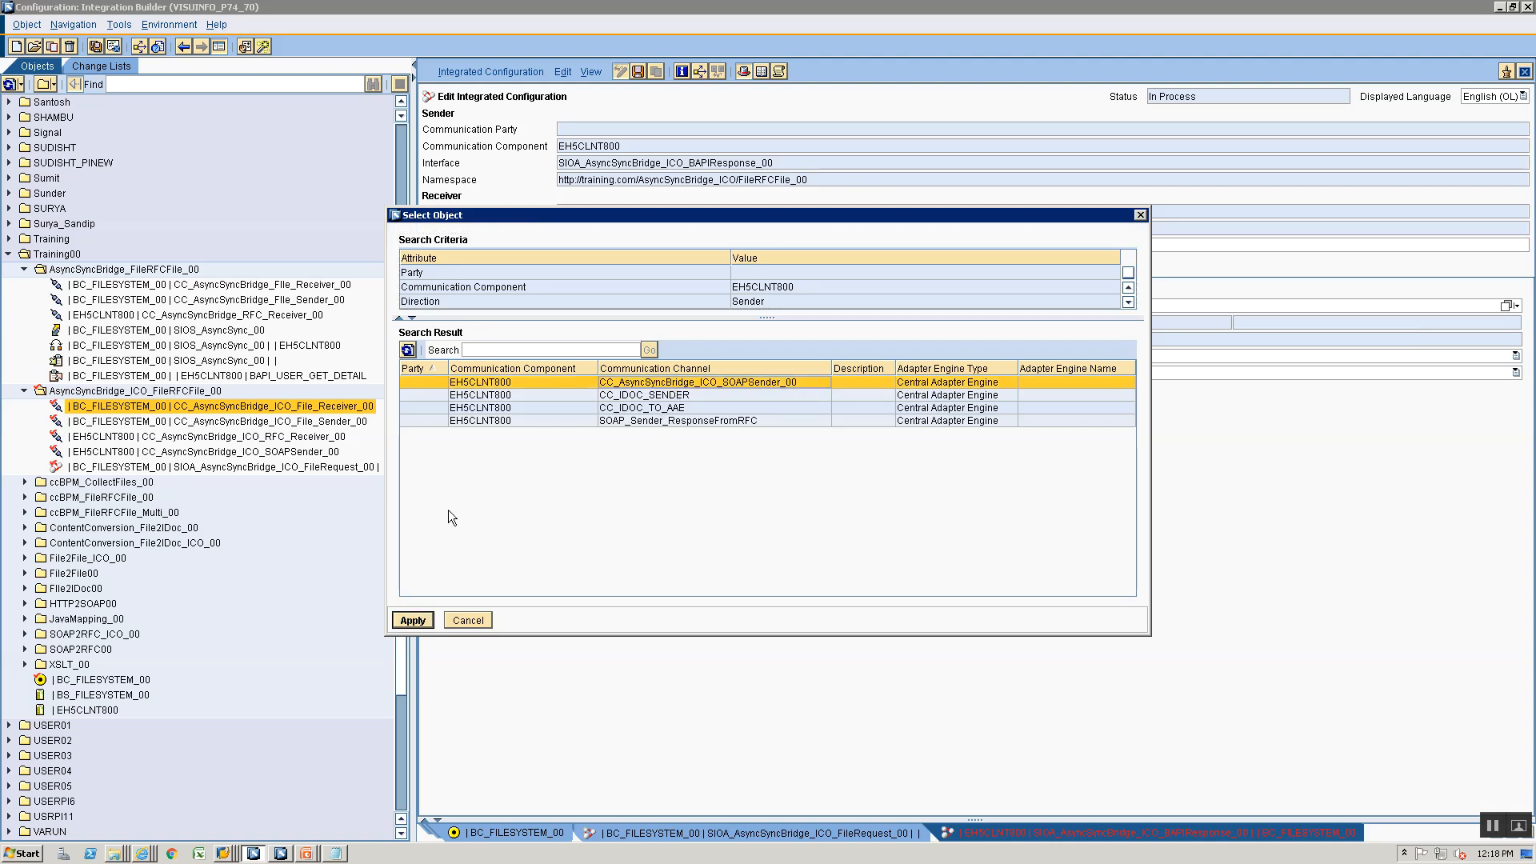
click(410, 621)
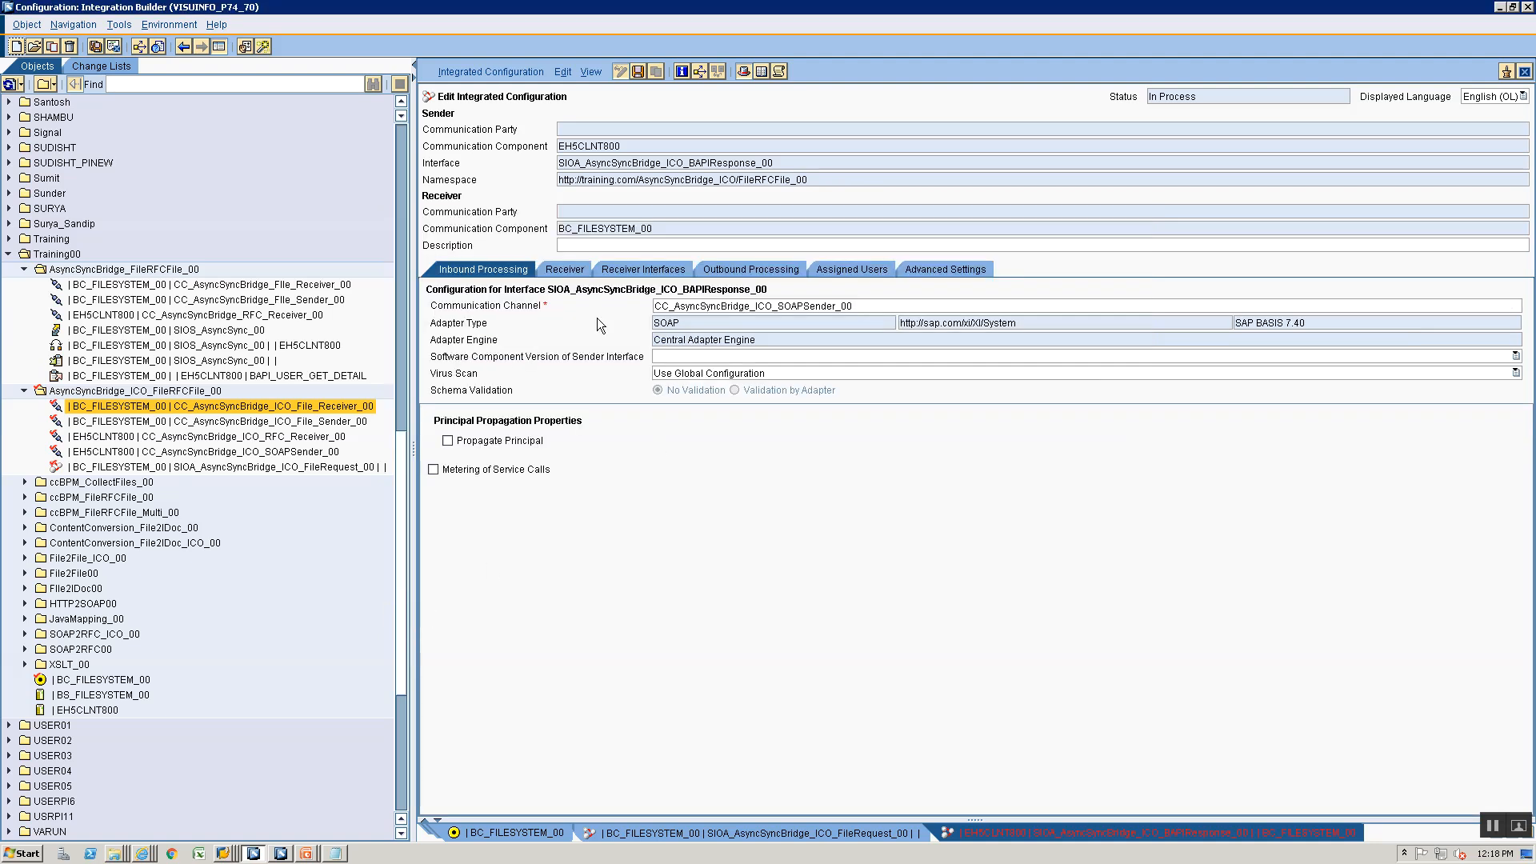
- Copy the virtual receiver component BC_FILESYSTEM_00 into the configured receivers of the BAPI response integrated configuration
click(575, 272)
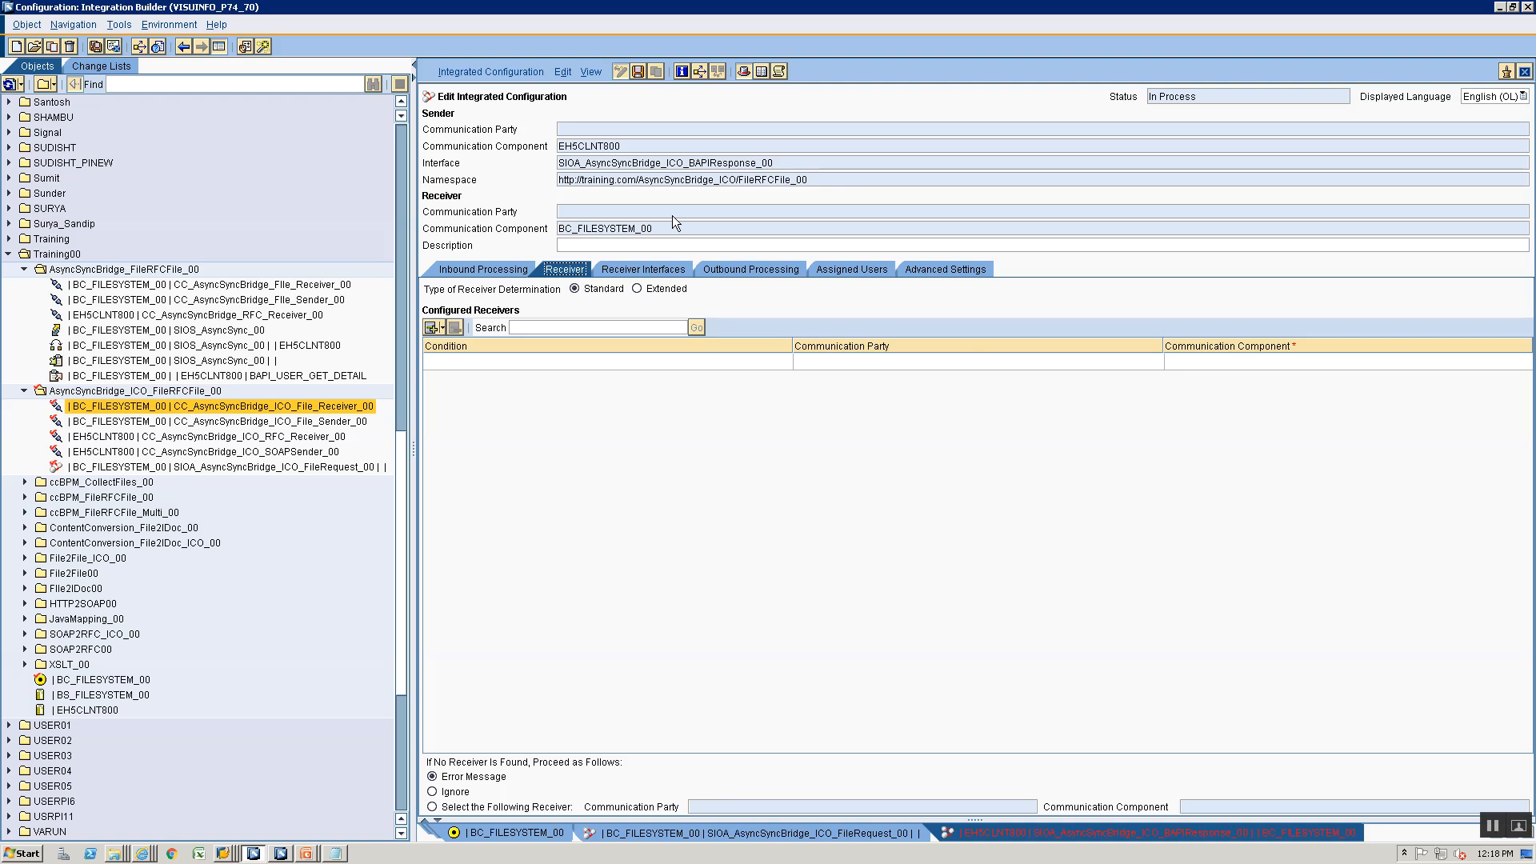
drag(676, 227, 358, 175)
key(ctrl+c)
click(1337, 363)
key(ctrl+v)
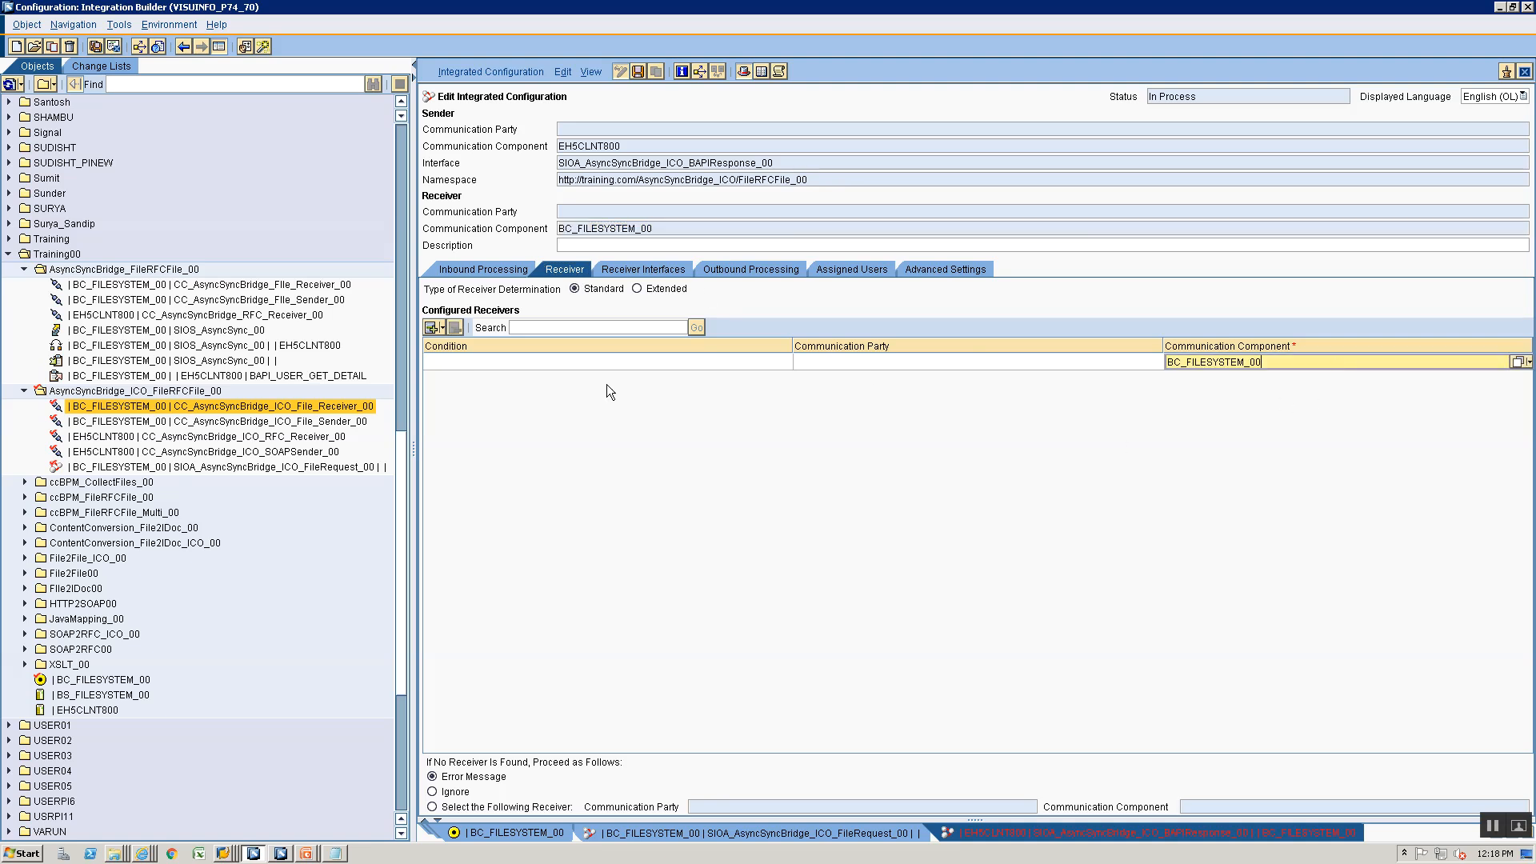
- Assign operation mapping OM_AsyncSync_ICO_BAPIRes_To_FileRes_00 to the receiver interfaces of BC_FILESYSTEM_00
click(643, 268)
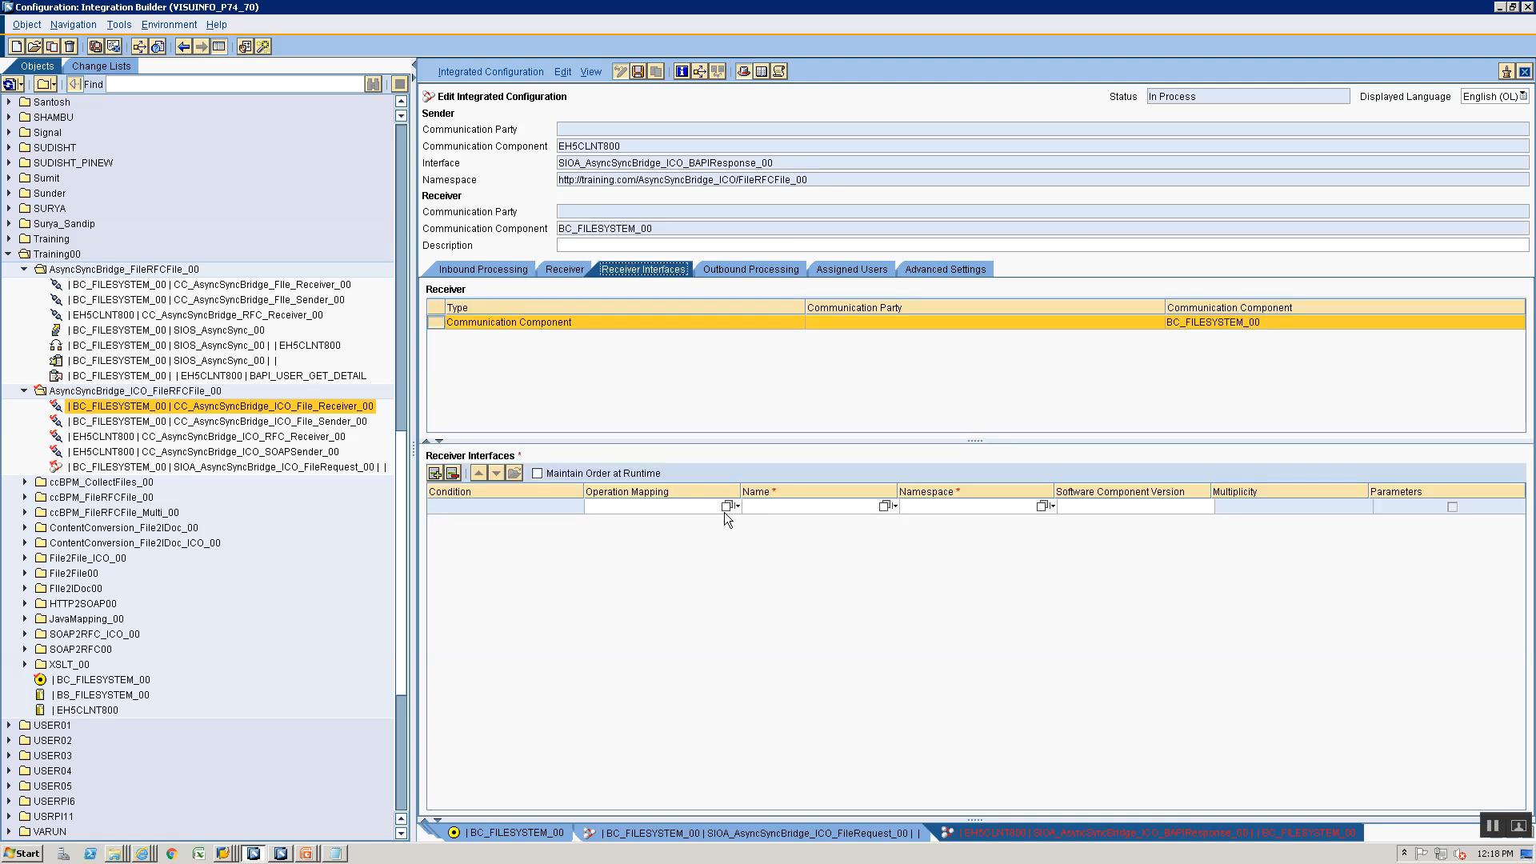
click(725, 508)
click(439, 382)
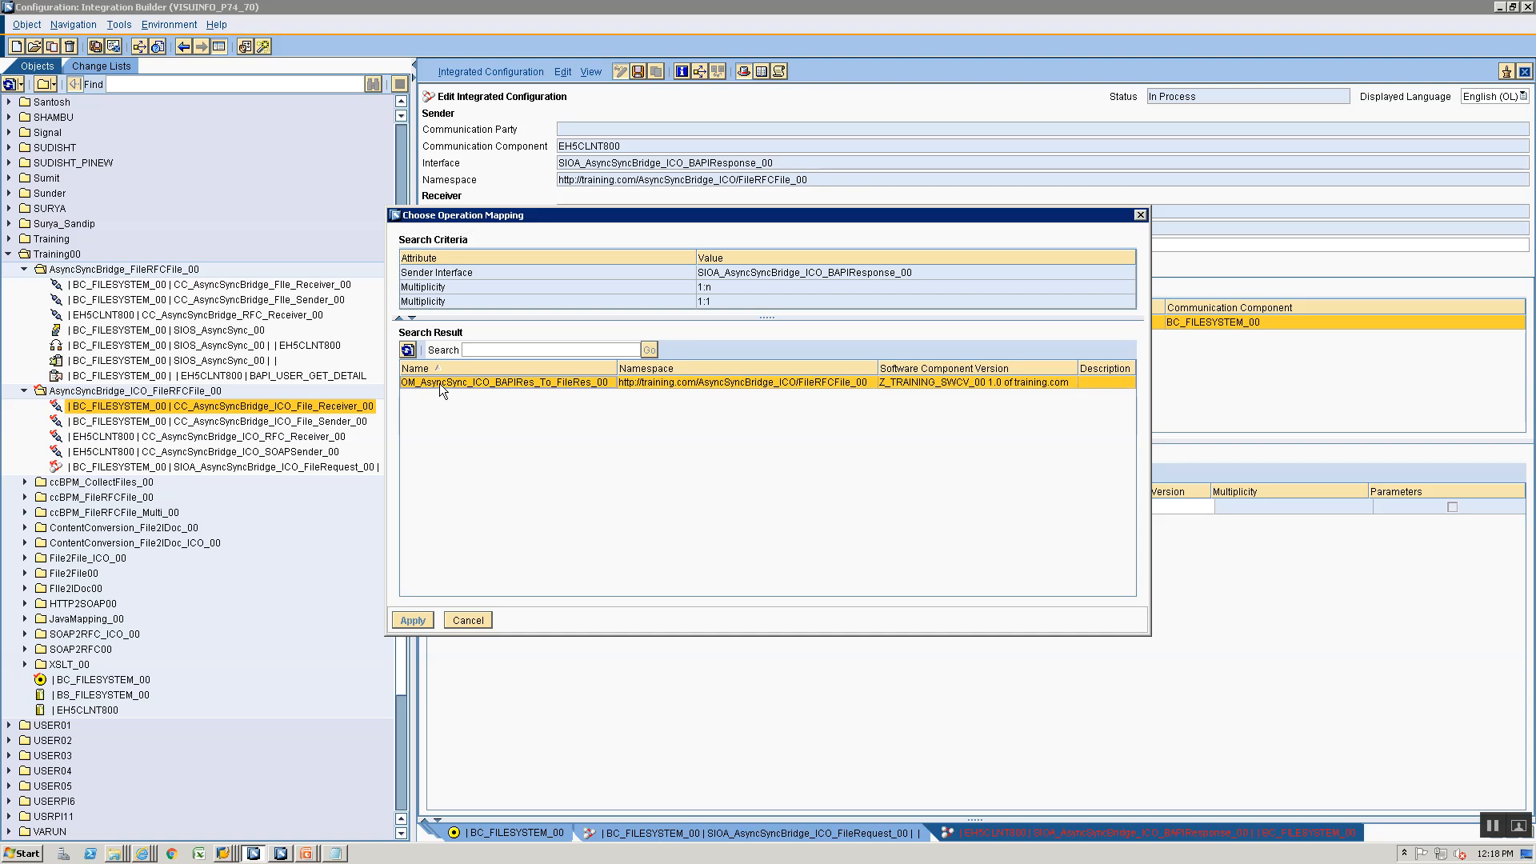
click(407, 623)
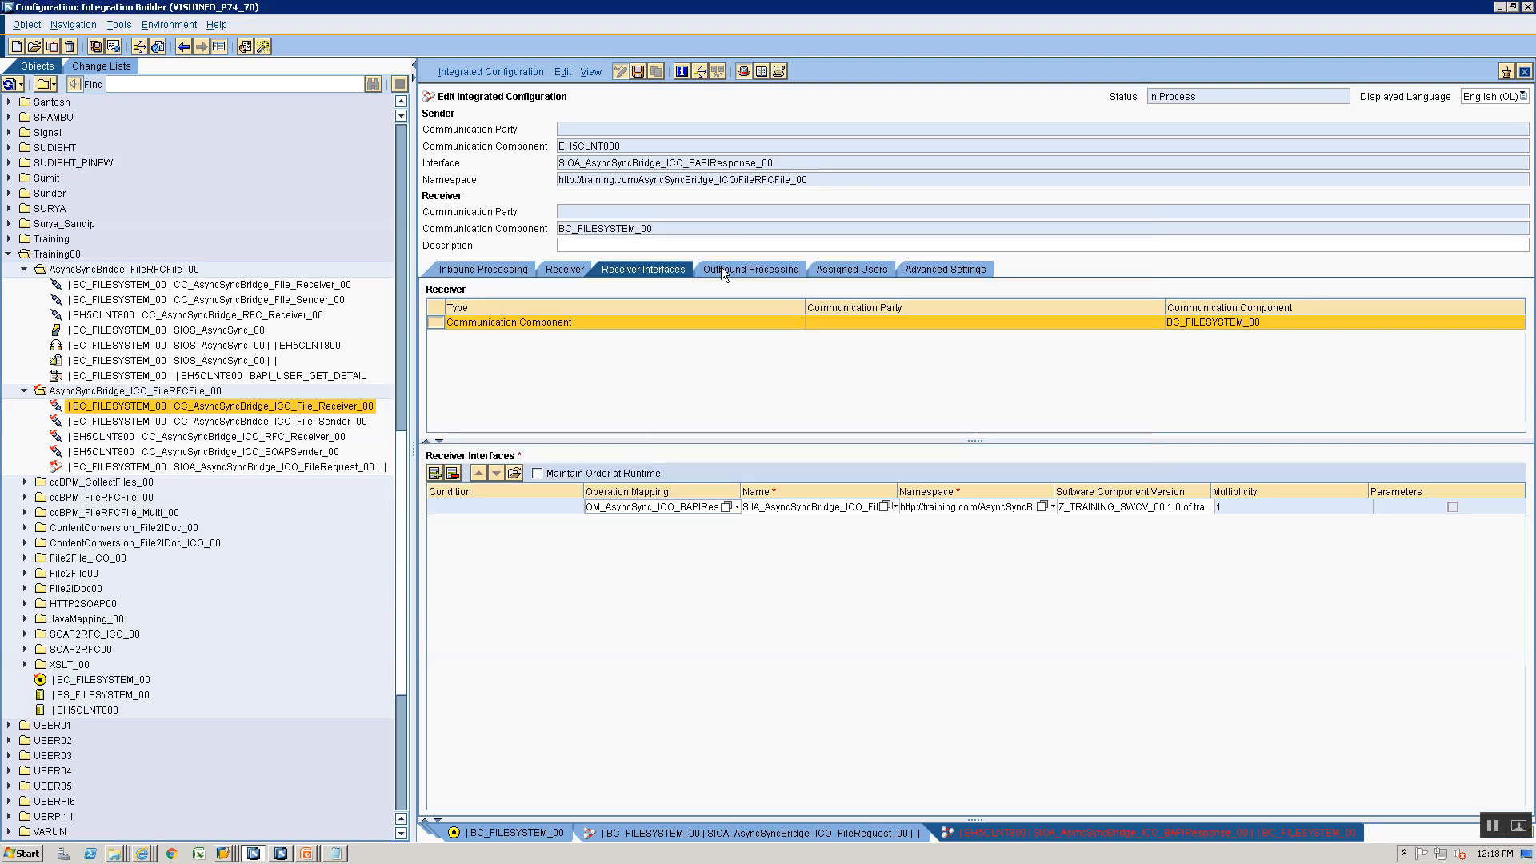
- Set the outbound communication channel to CC_AsyncSyncBridge_ICO_File_Receiver_00 and save the integrated configuration
click(722, 269)
click(1506, 306)
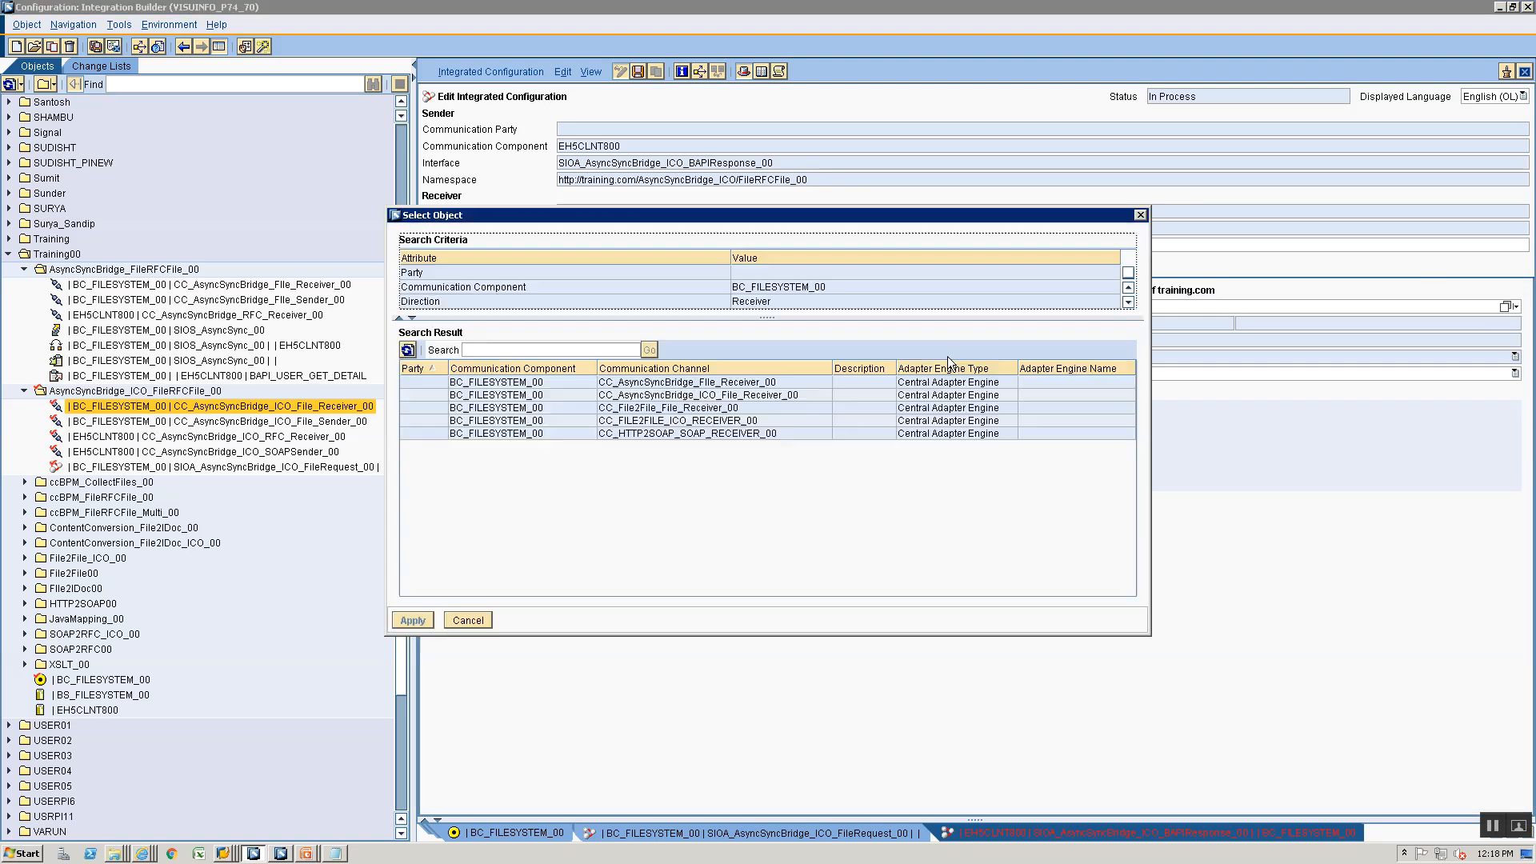
click(676, 397)
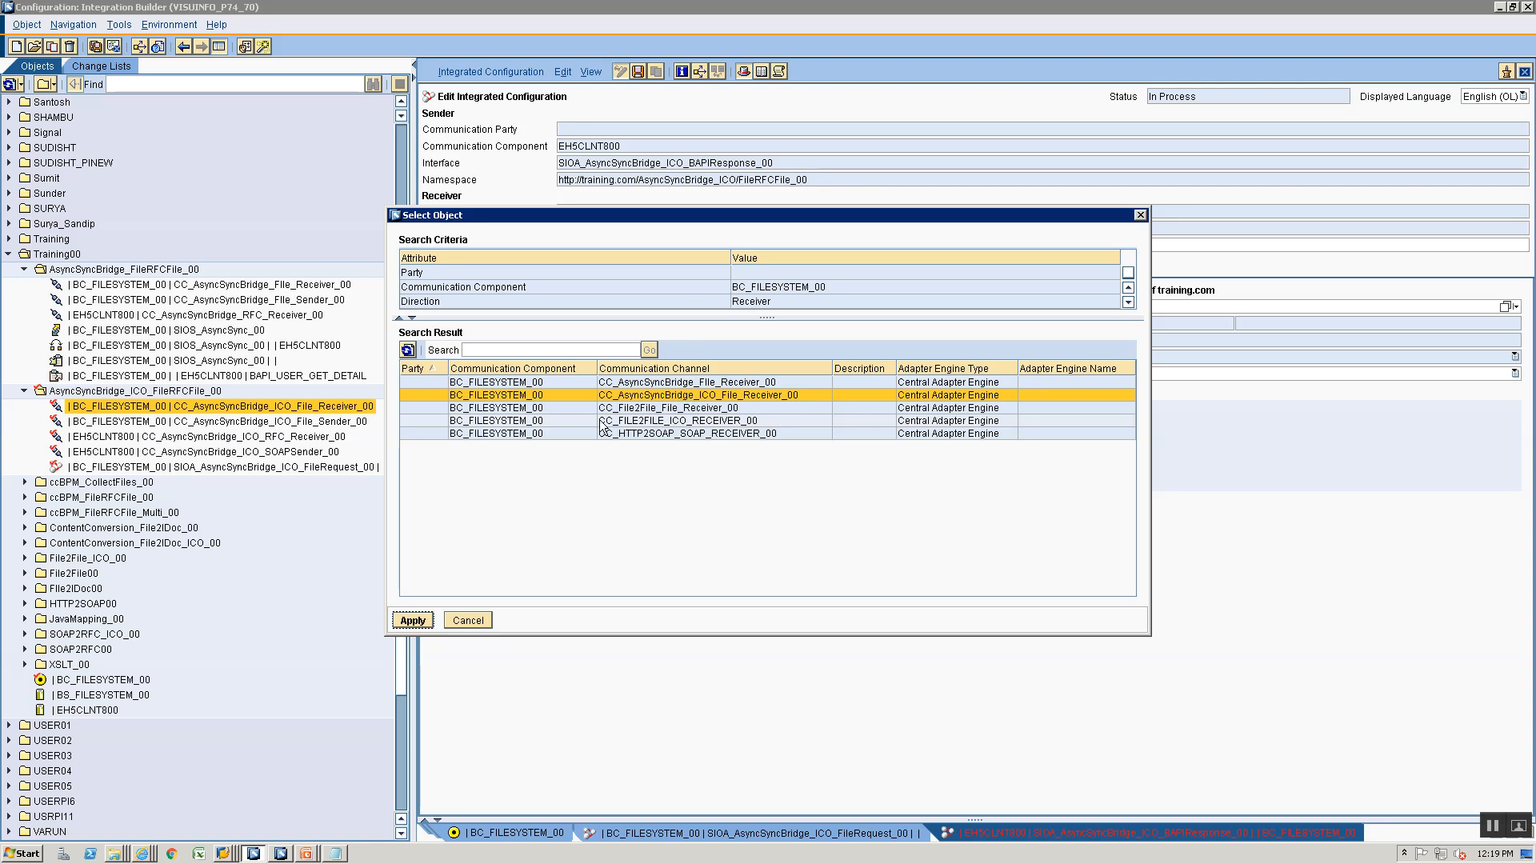
click(412, 620)
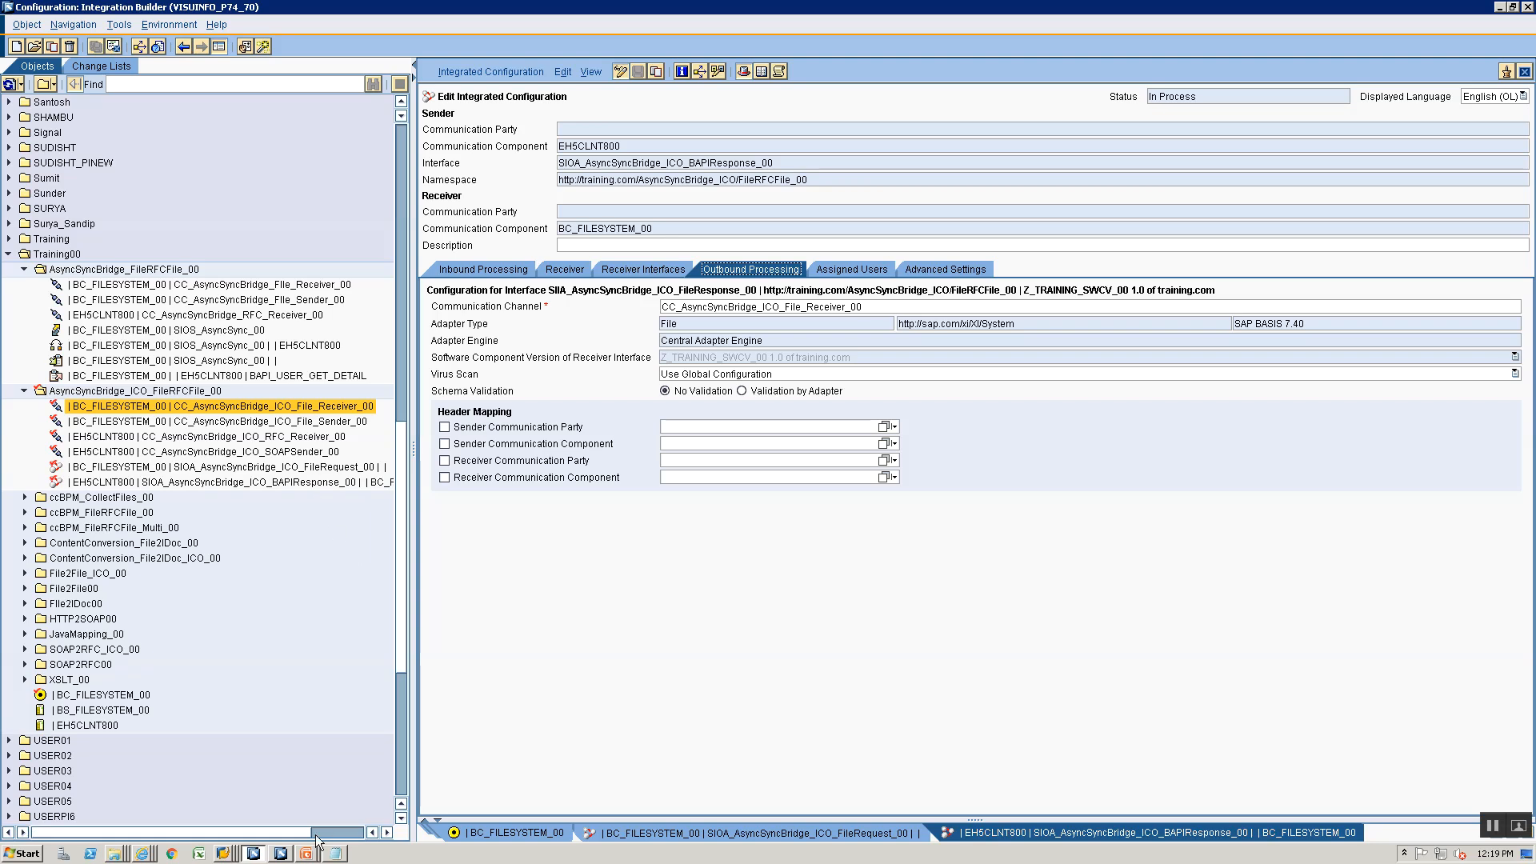
- Switch to SAP GUI, view the AsyncSyncBridge server directory, and bring up the session with the file upload parameters
click(224, 853)
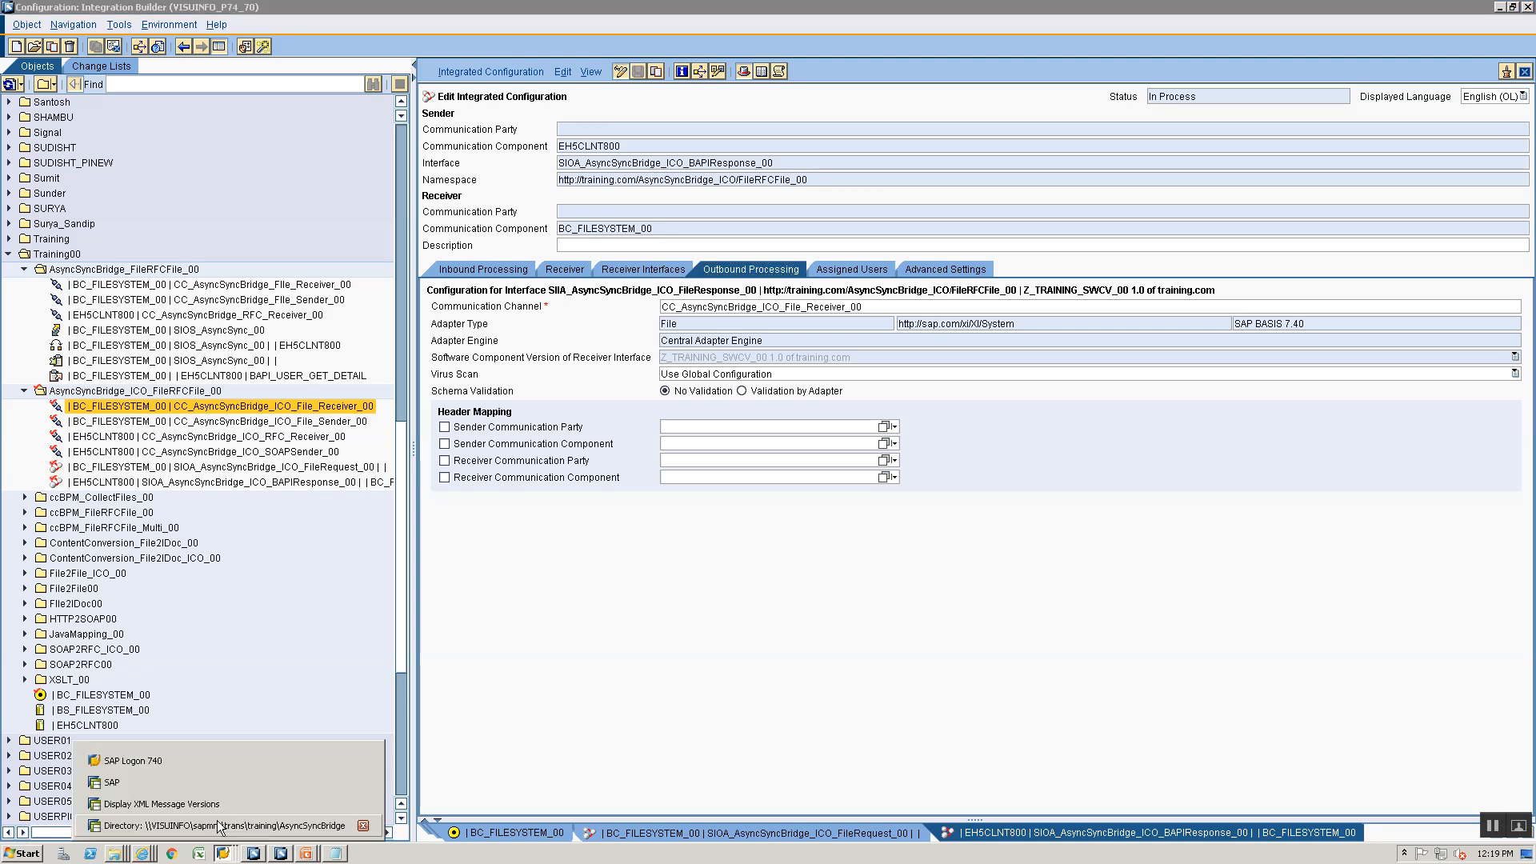
click(219, 824)
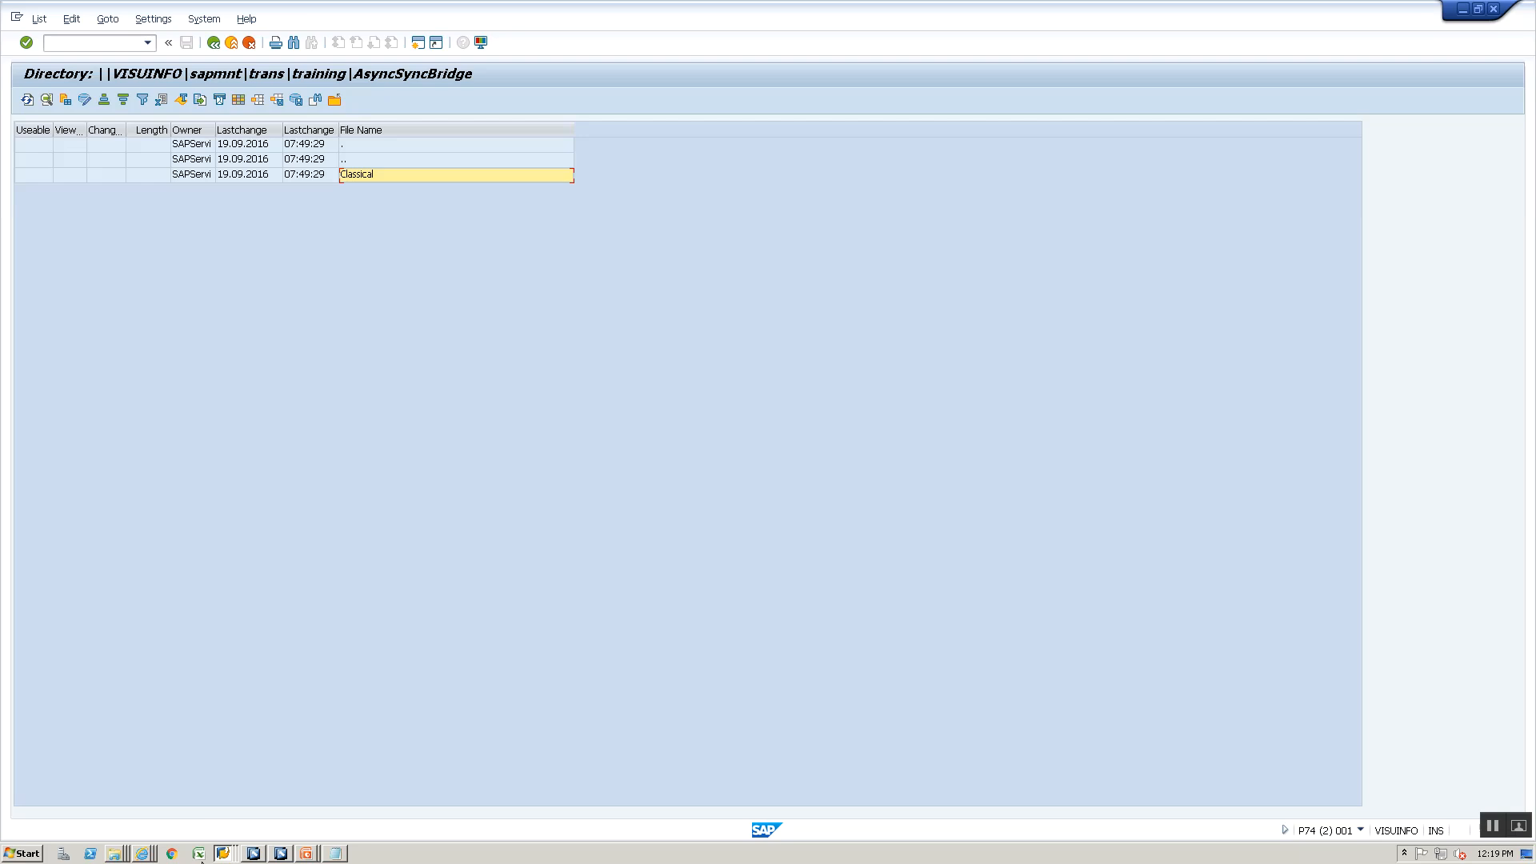
click(222, 856)
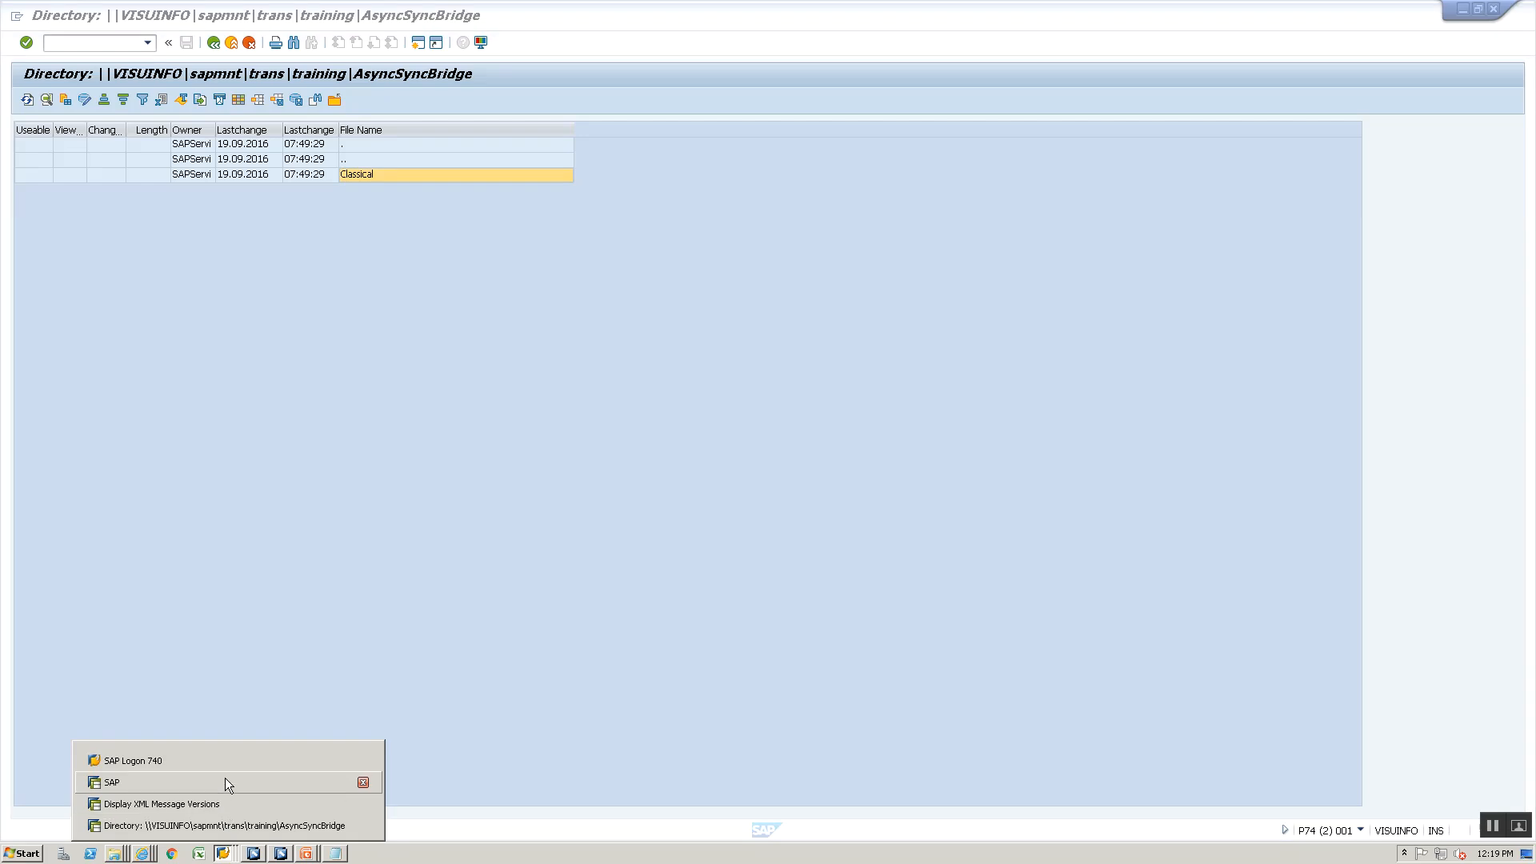
click(225, 777)
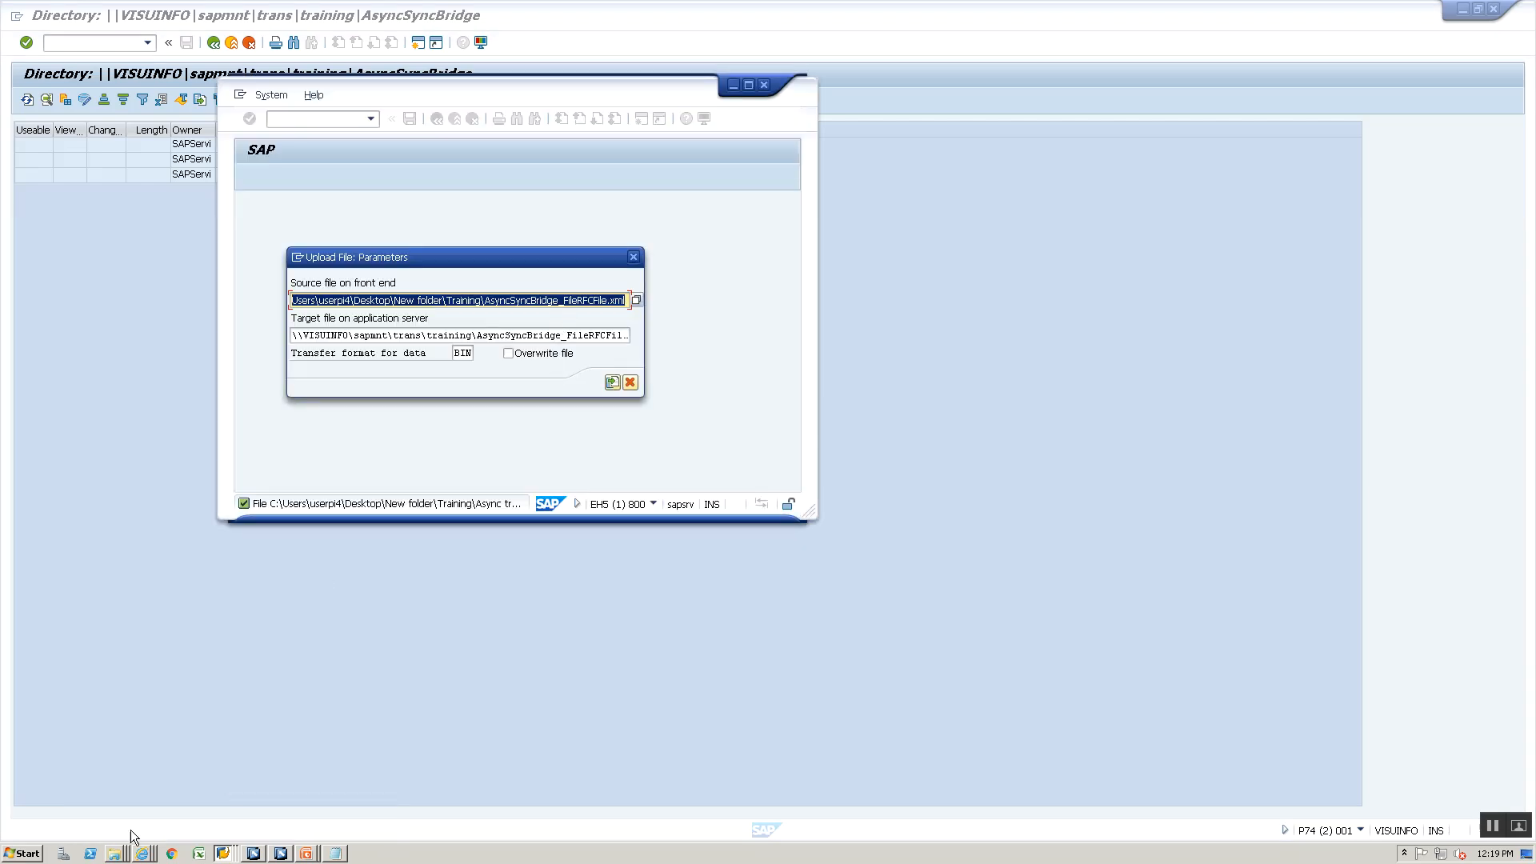
- Look up the ICO test file's name in the Training folder and change the upload source file to AsyncSyncBridge_FileRFCFile_ICO.xml
click(115, 854)
click(120, 807)
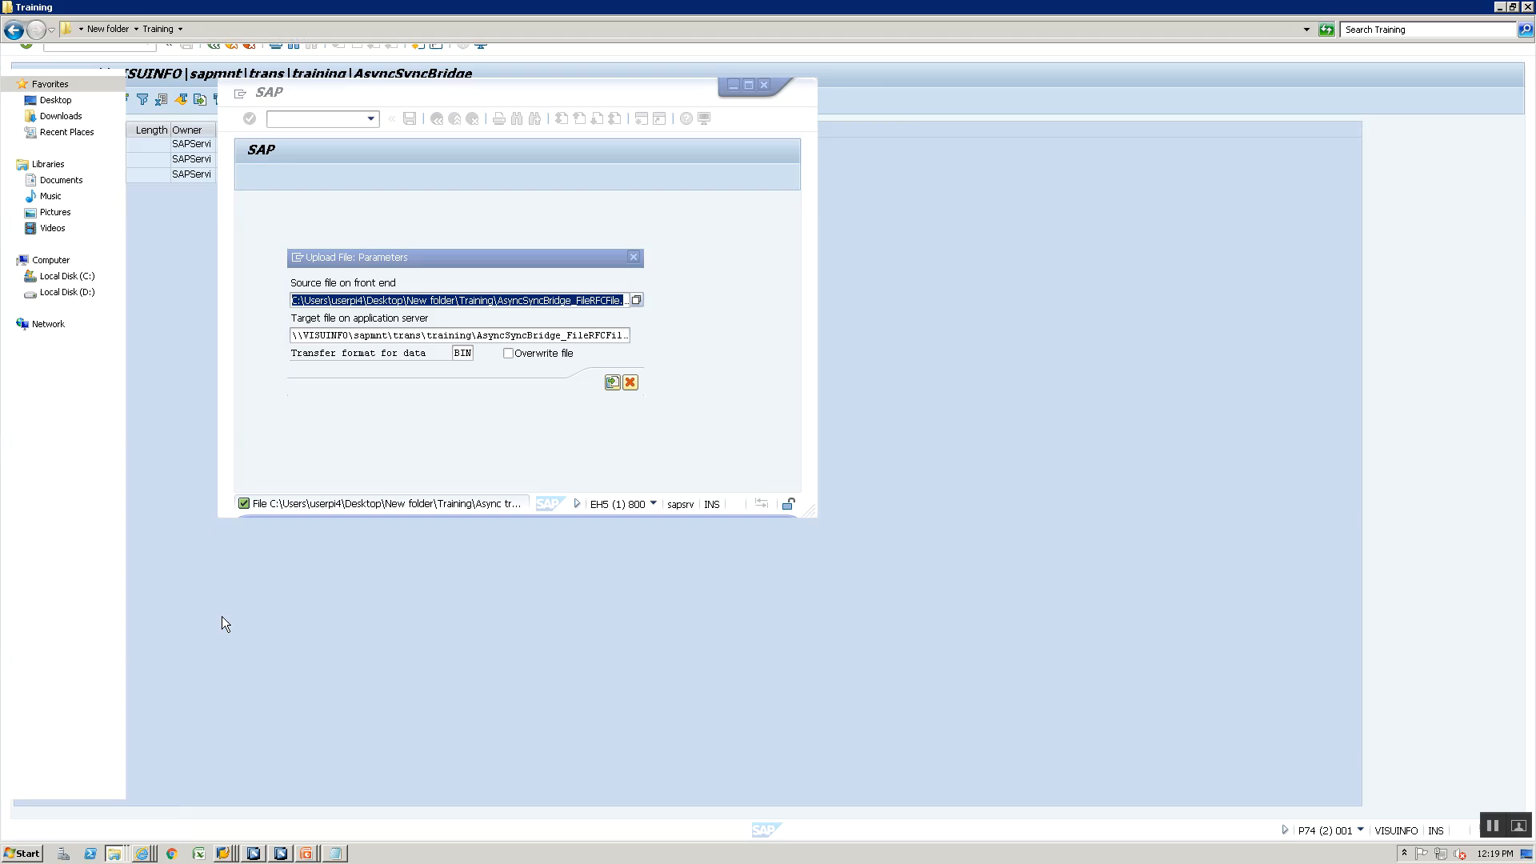
click(253, 122)
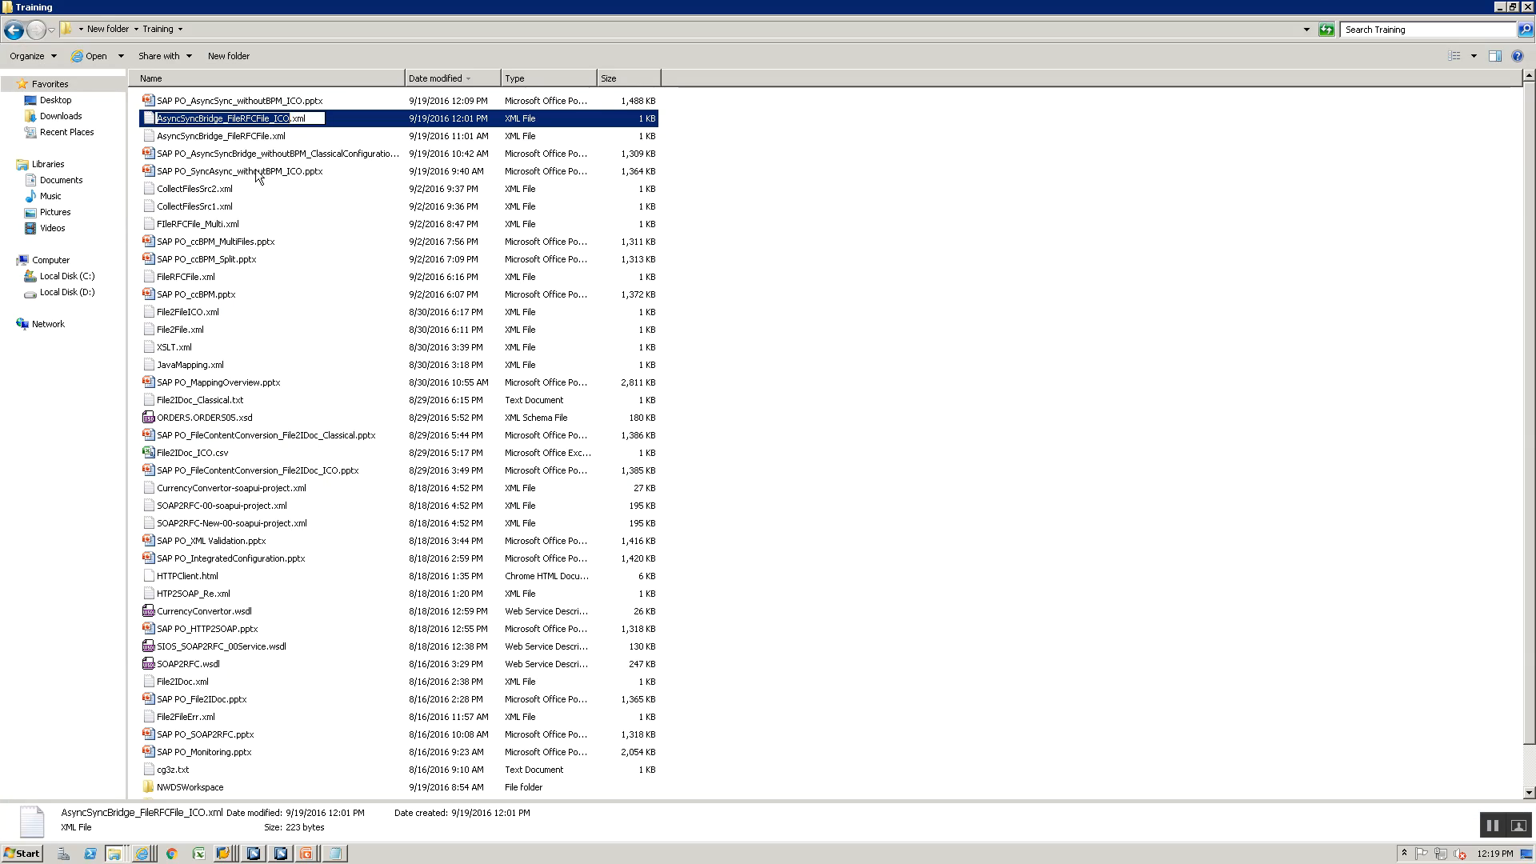
key(alt+Tab)
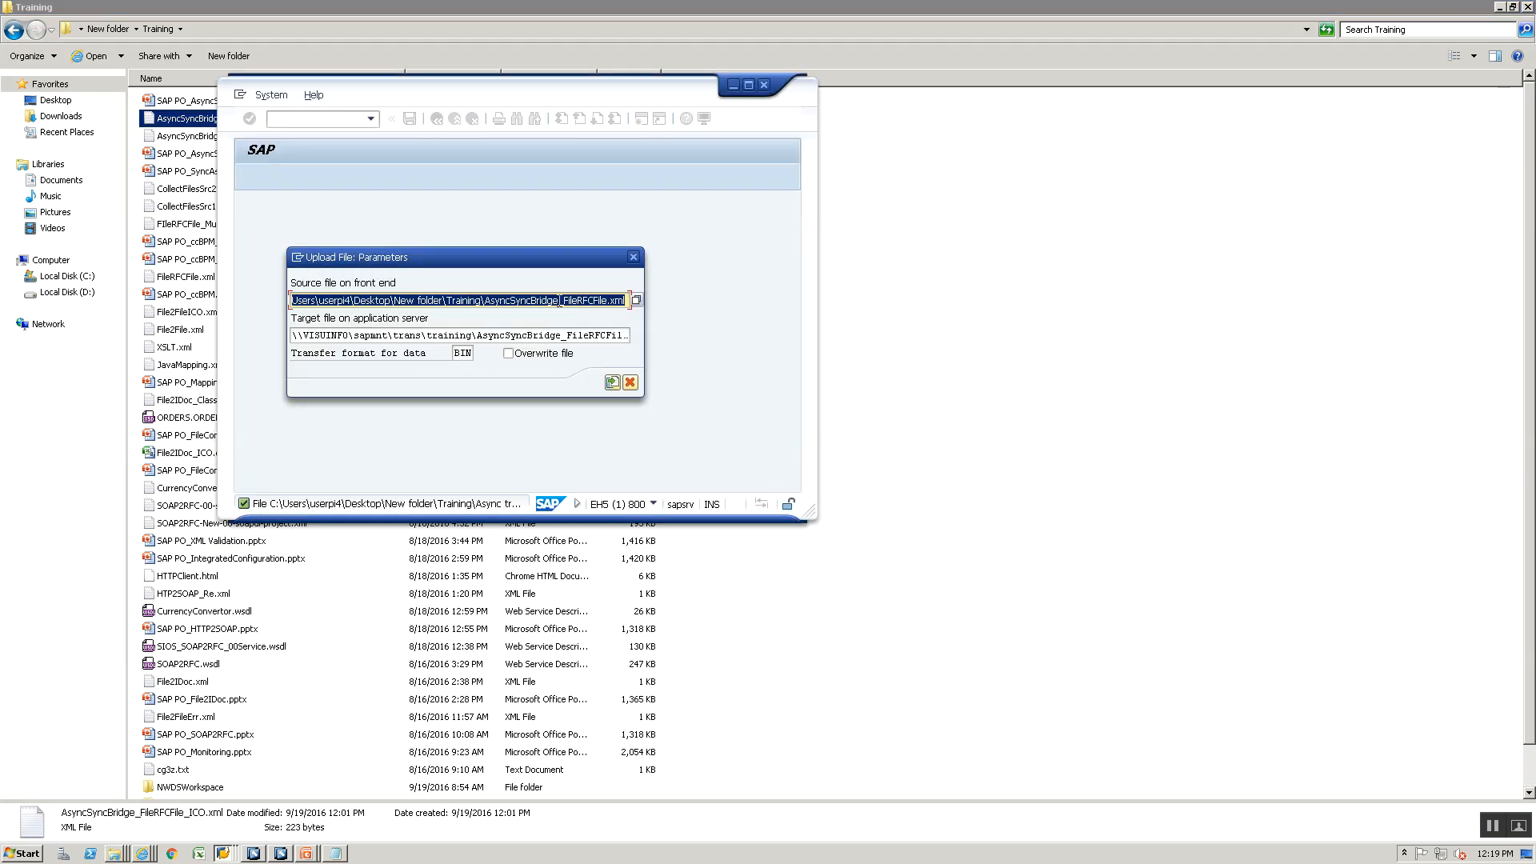
click(604, 300)
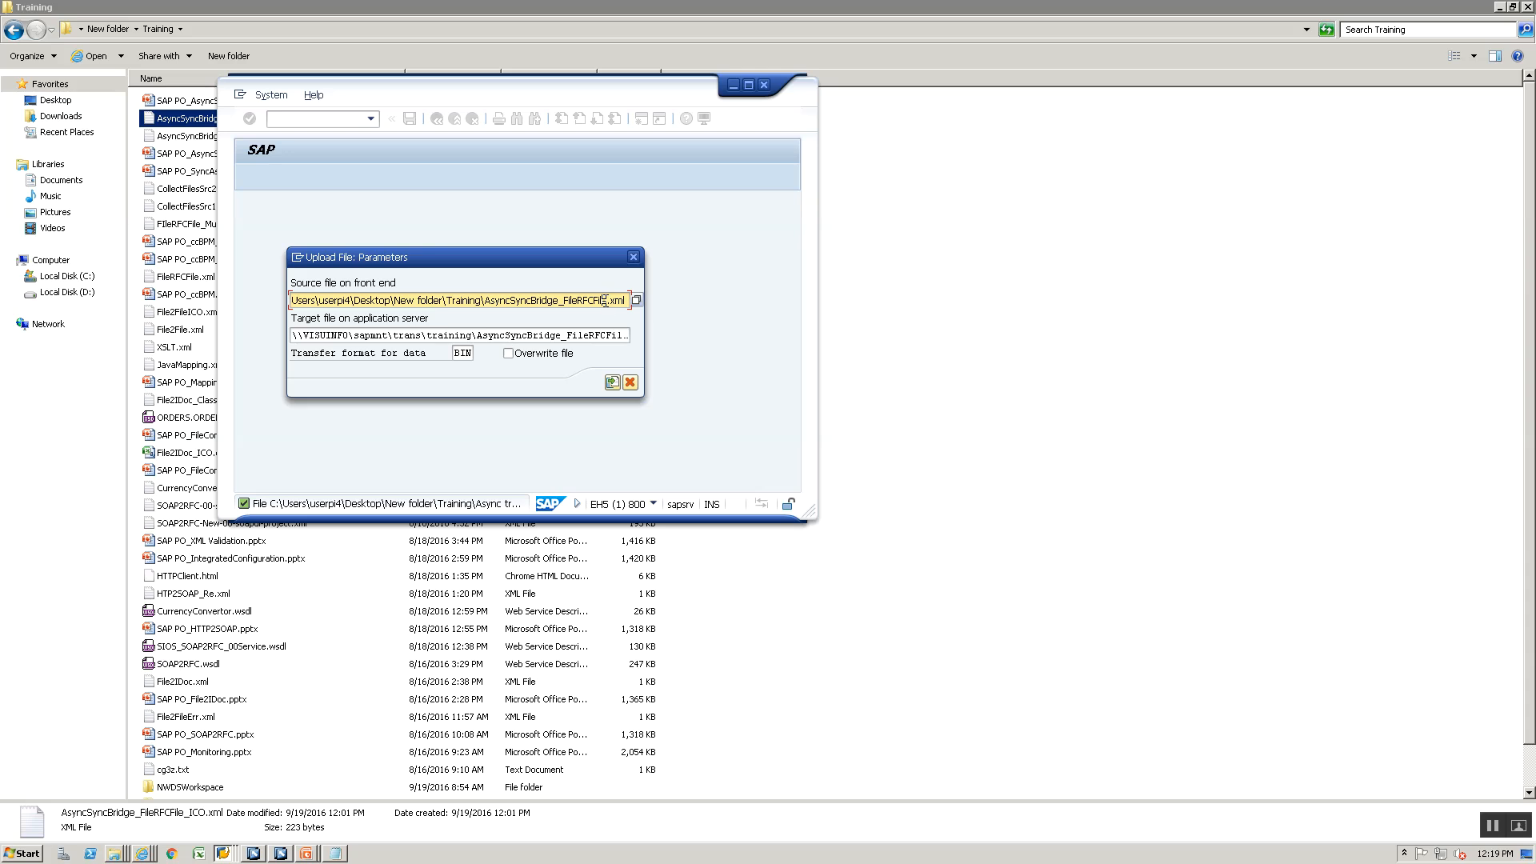
text(_ICO)
- Set the target file on the application server to \\VISUINFO\sapmnt\trans\training\AsyncSyncBridge_FileRFCFile_ICO.xml
click(591, 335)
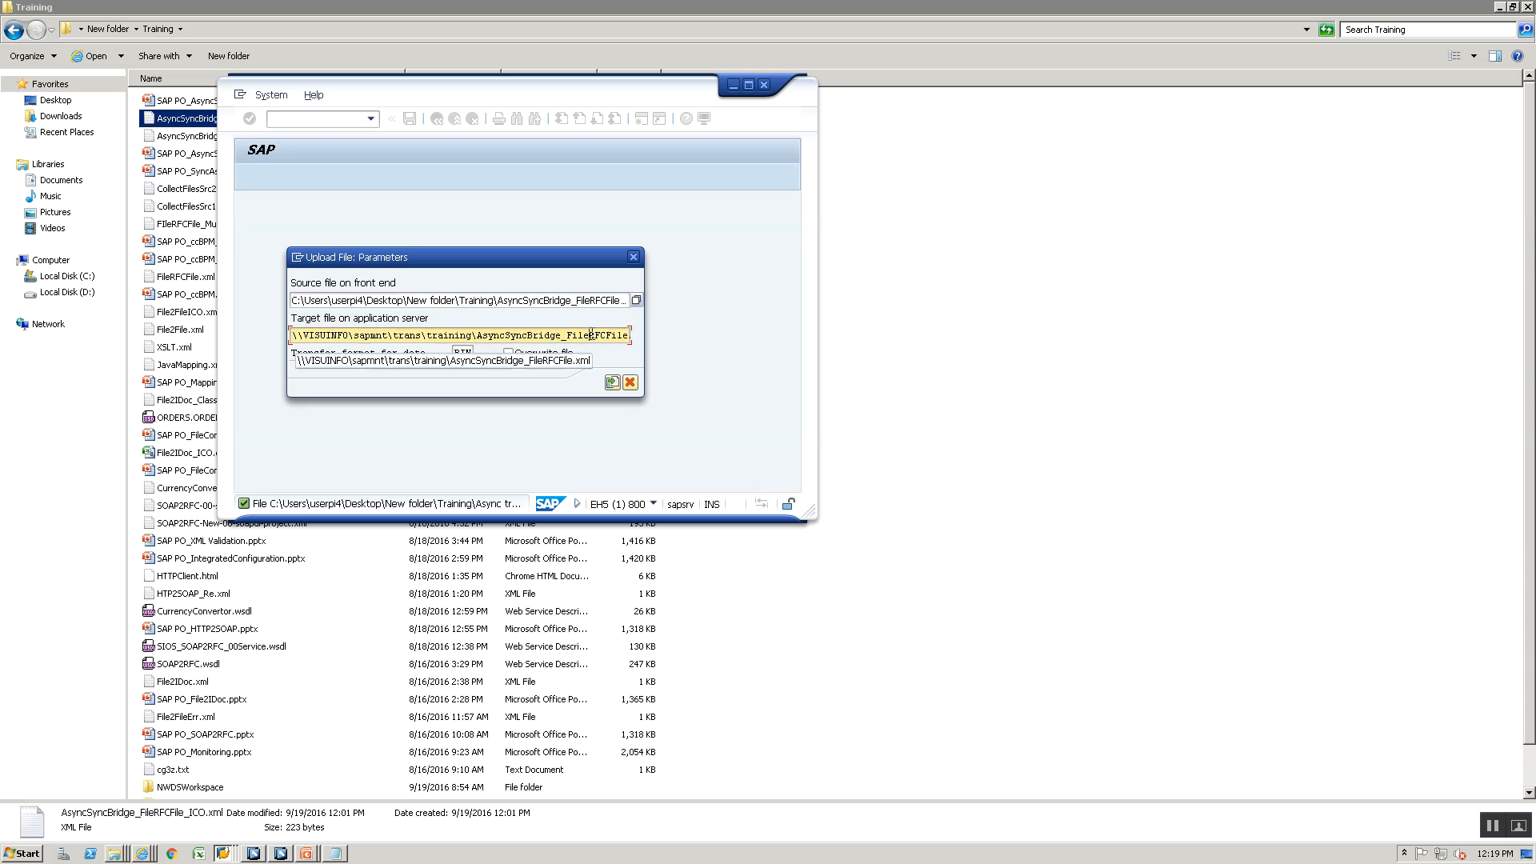
key(End)
key(Left)
key(Left)
key(Left)
key(Left)
key(Right)
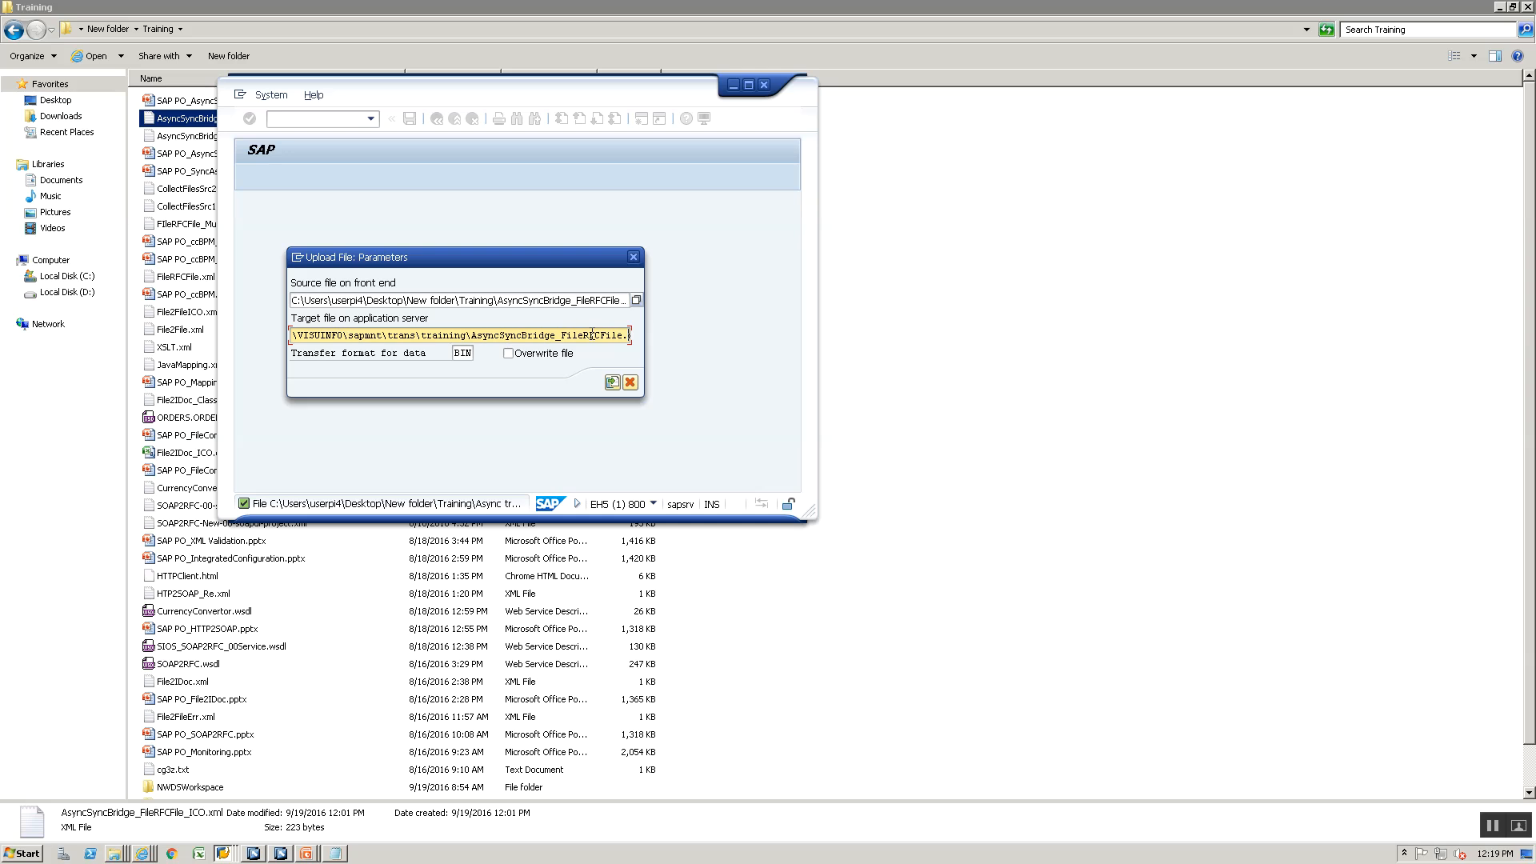
key(Left)
text(_ICO)
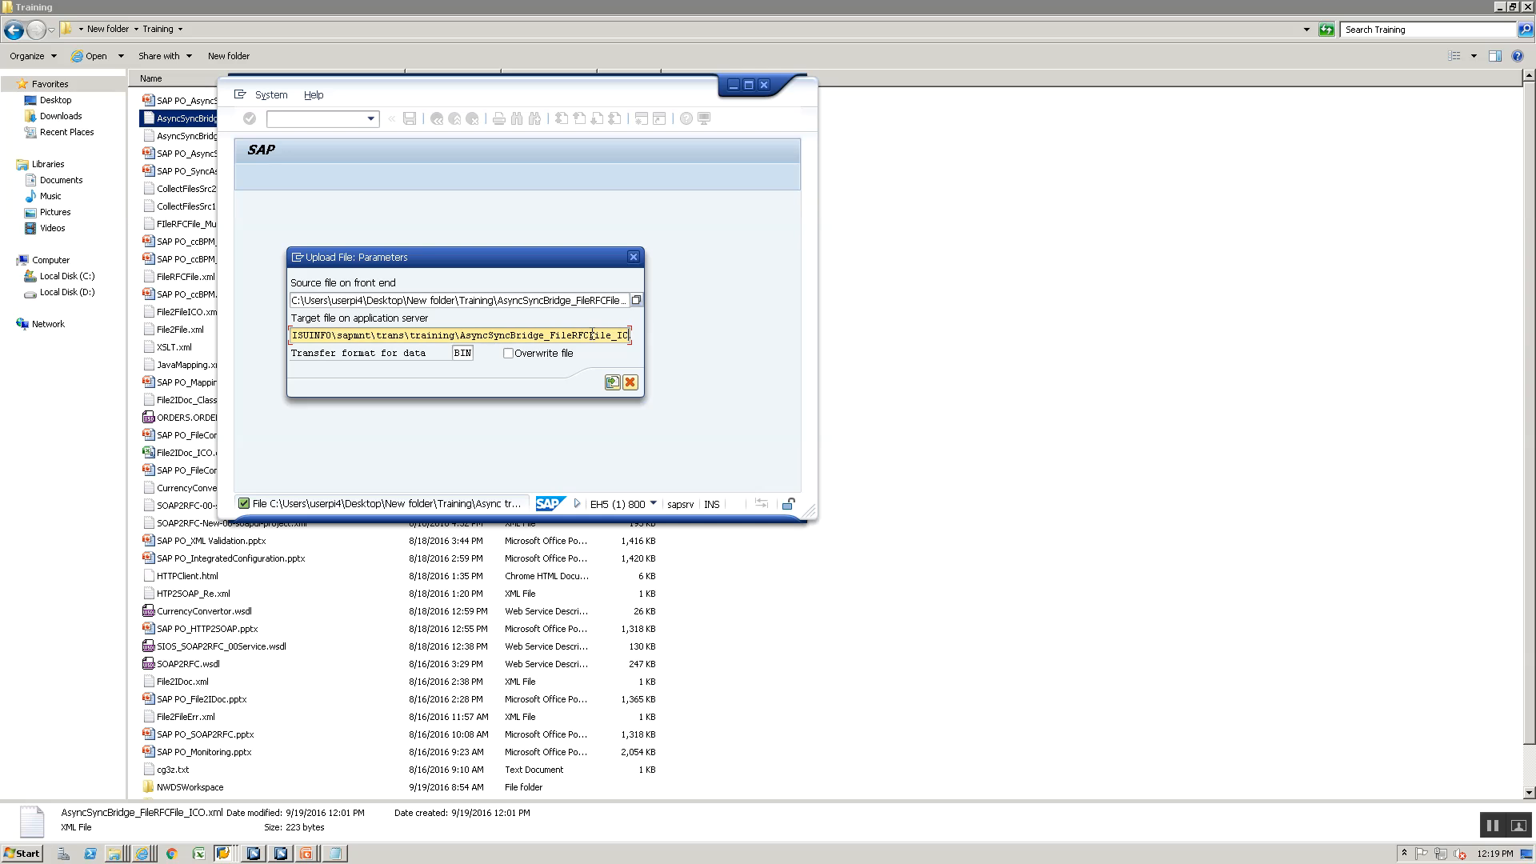
- Upload the file to the application server, allowing SAP GUI access to it and remembering the decision
click(617, 384)
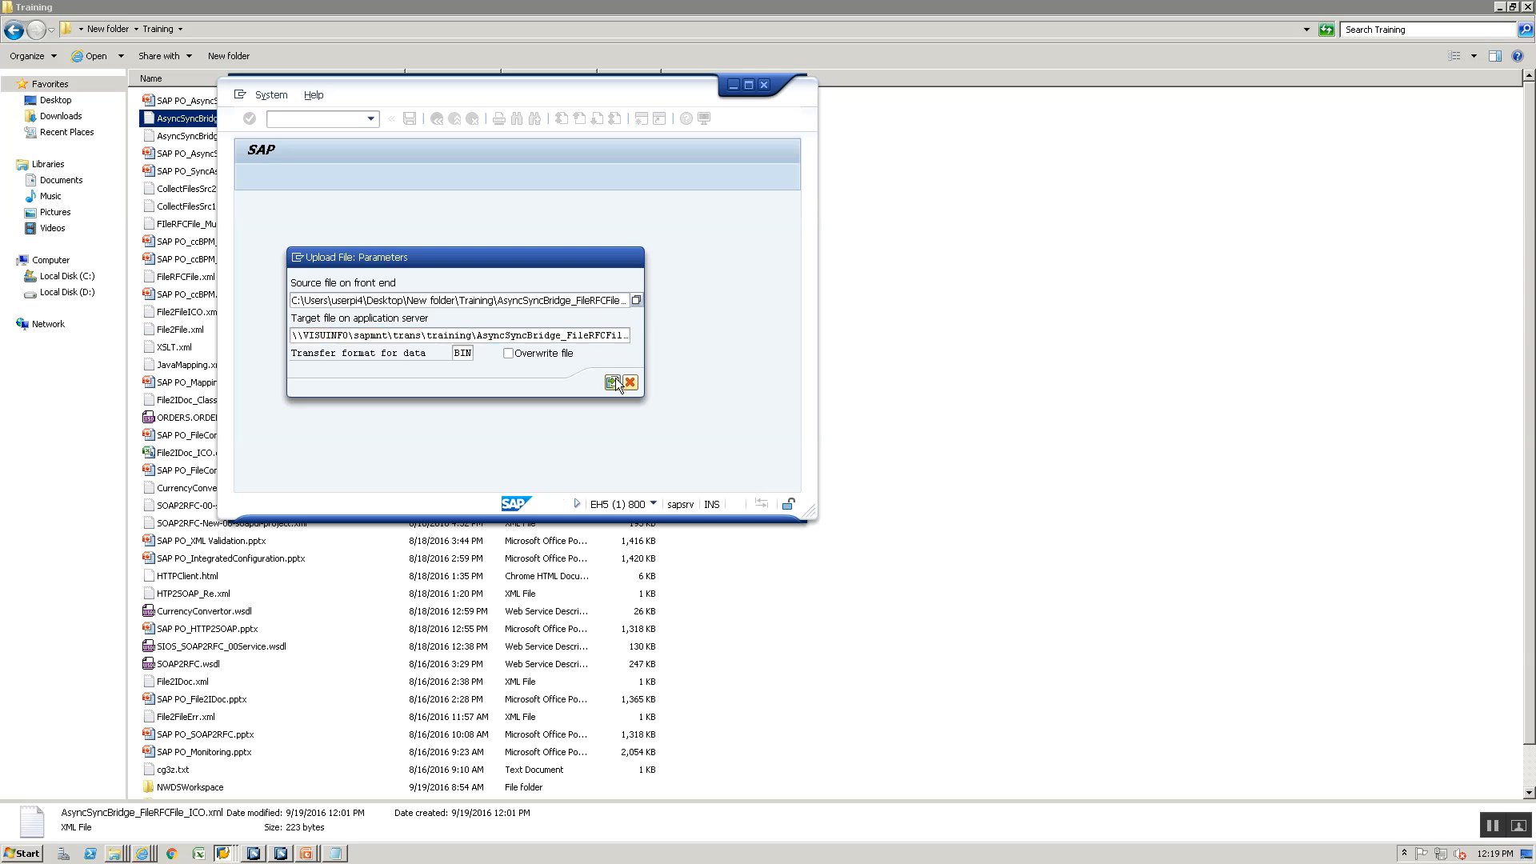
click(363, 344)
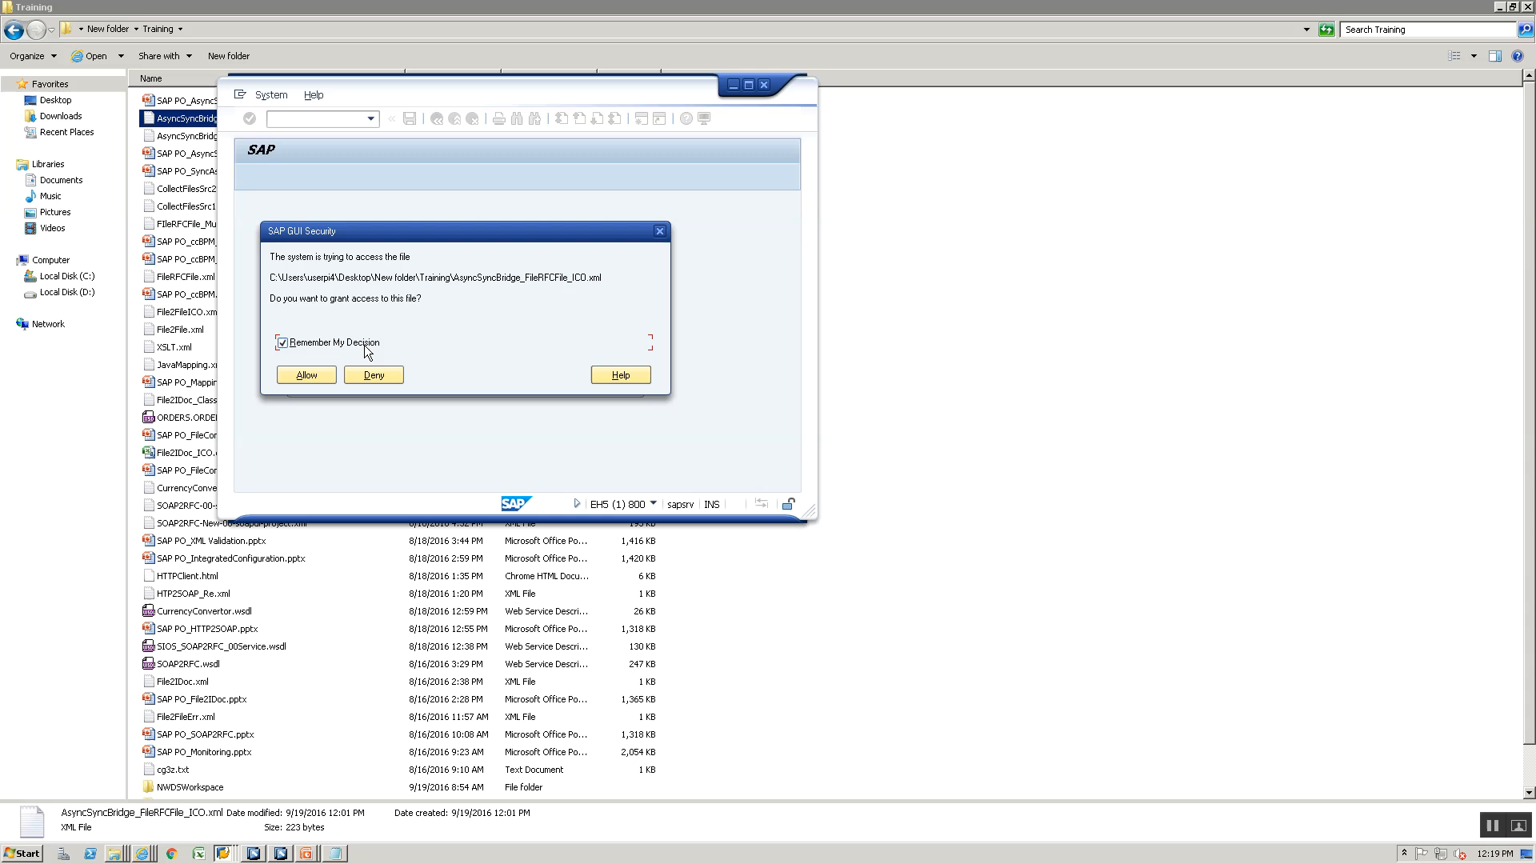
click(312, 374)
- Switch to the Integration Builder and activate the standard change list with all its objects
key(alt+Tab)
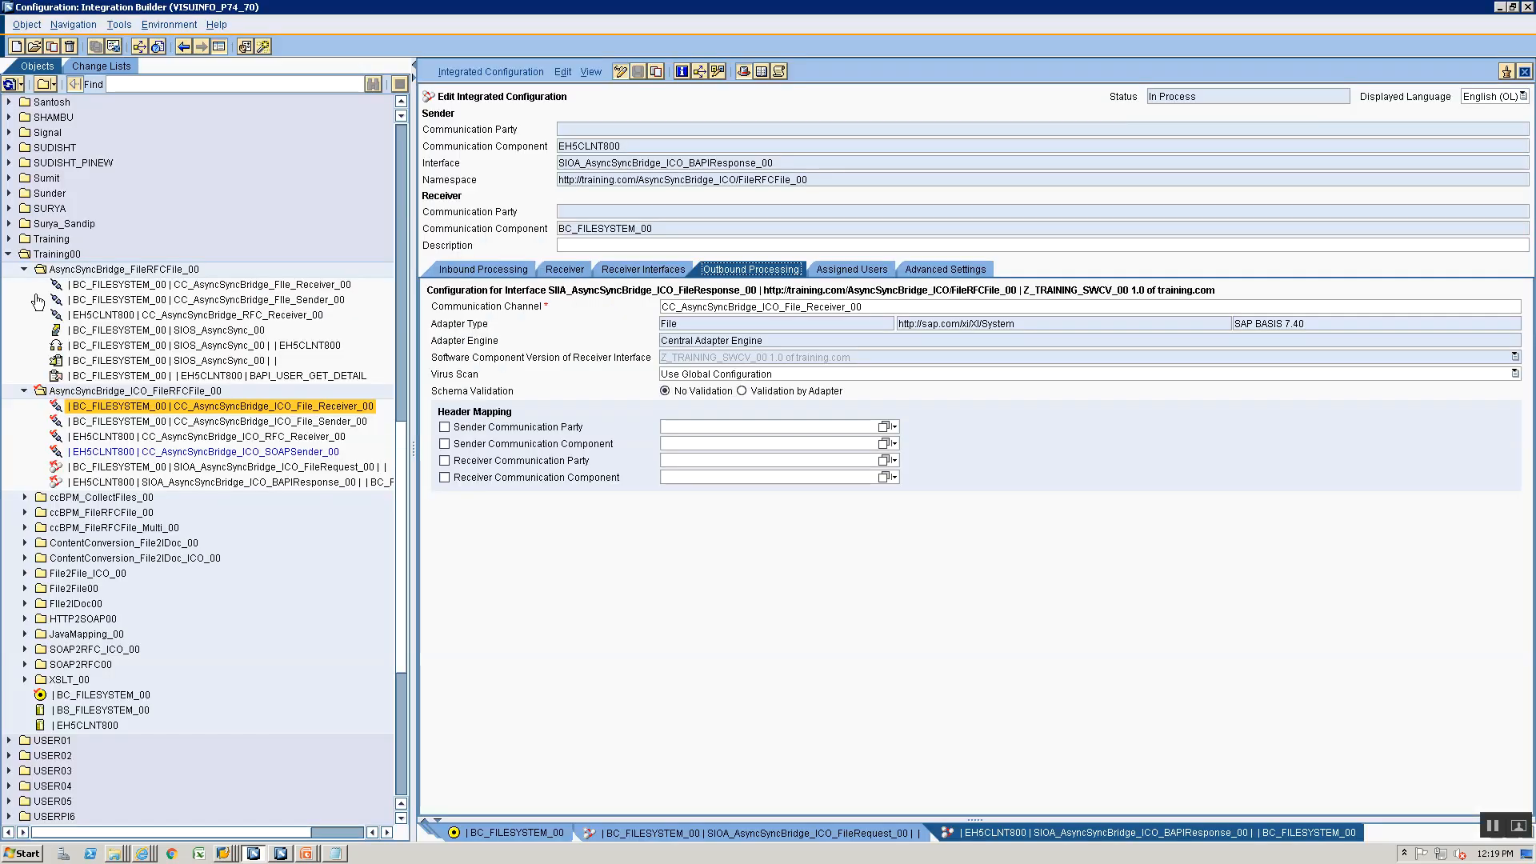
click(78, 67)
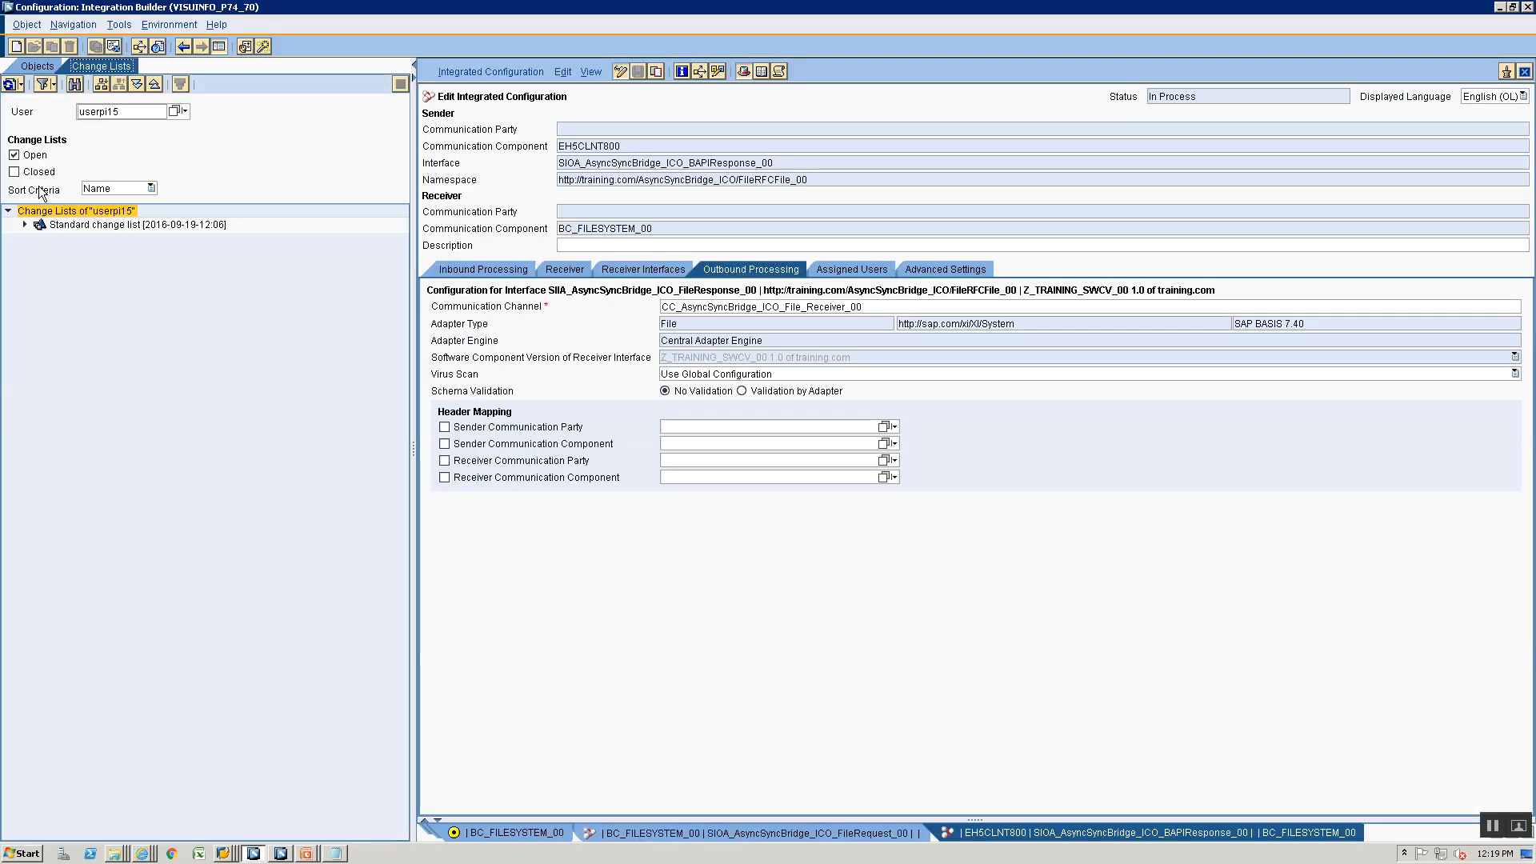
click(88, 224)
right_click(136, 224)
click(169, 246)
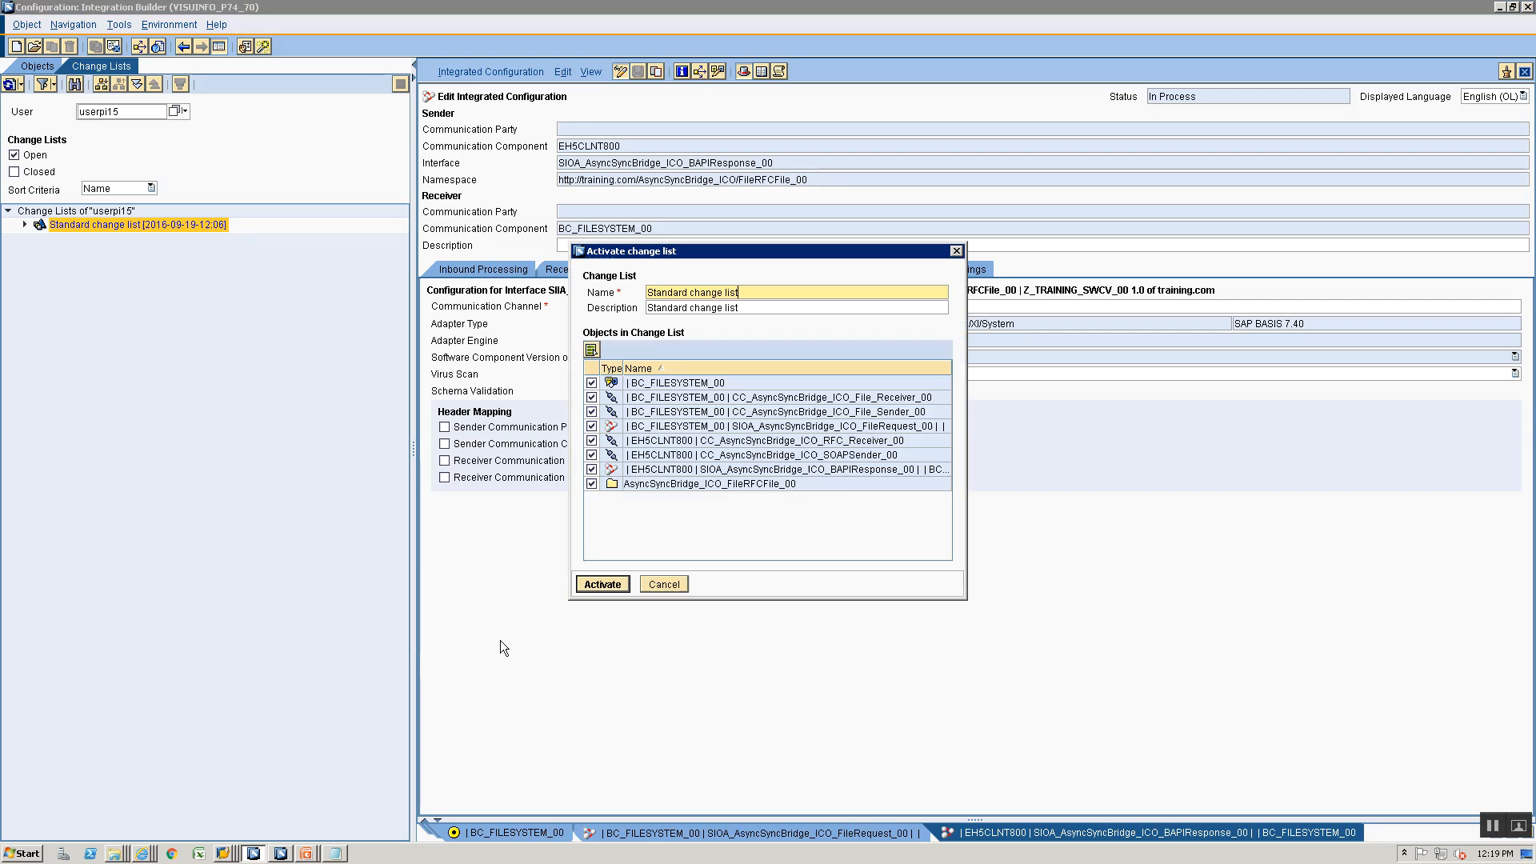
click(600, 583)
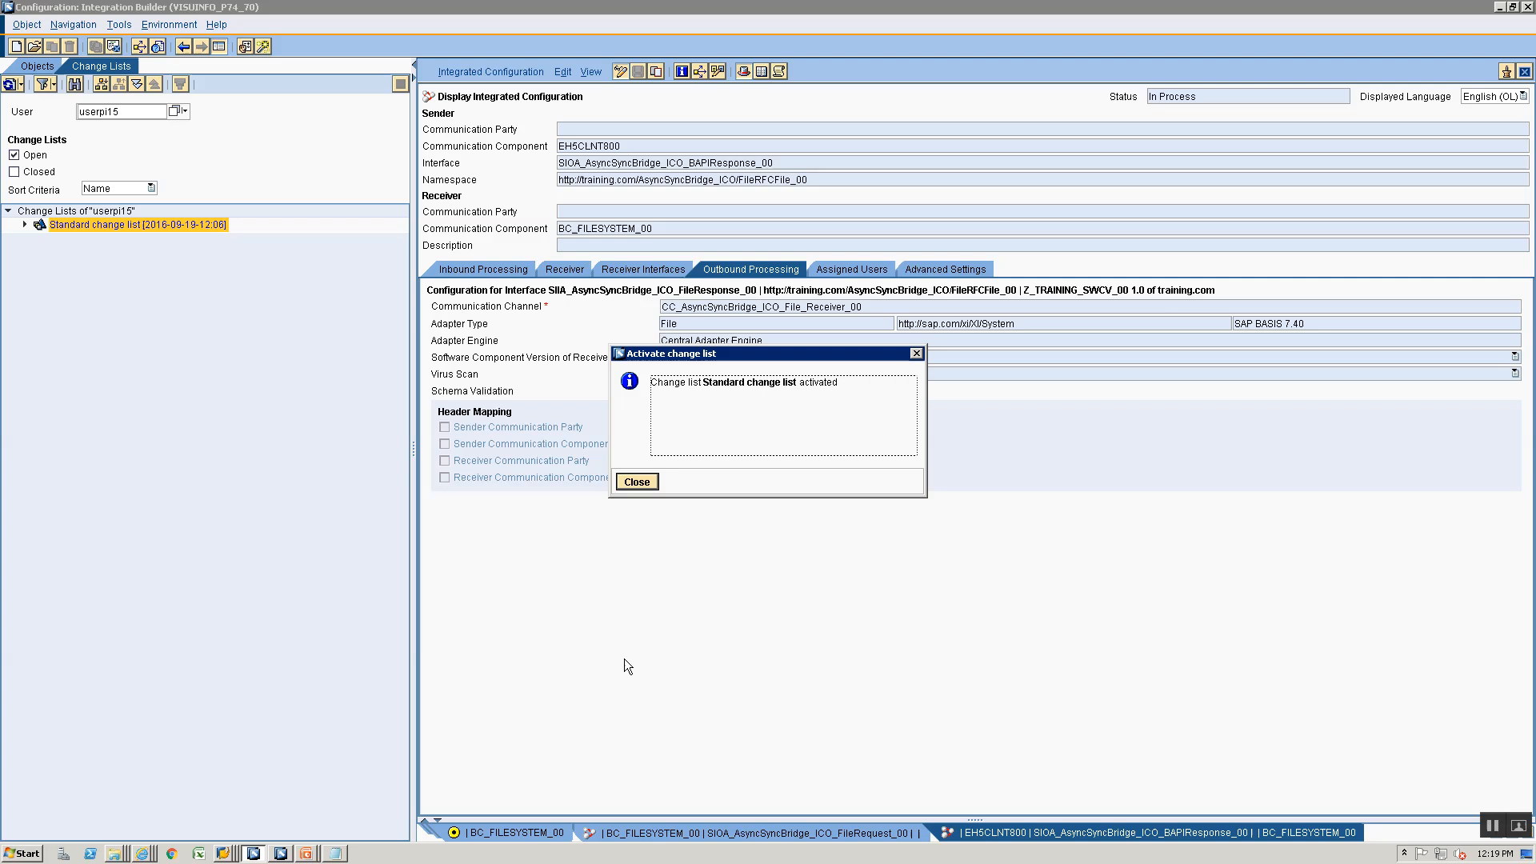
click(627, 481)
- Switch to the SAP GUI directory listing, go up to the training directory and refresh it to check whether the test file was picked up
click(224, 854)
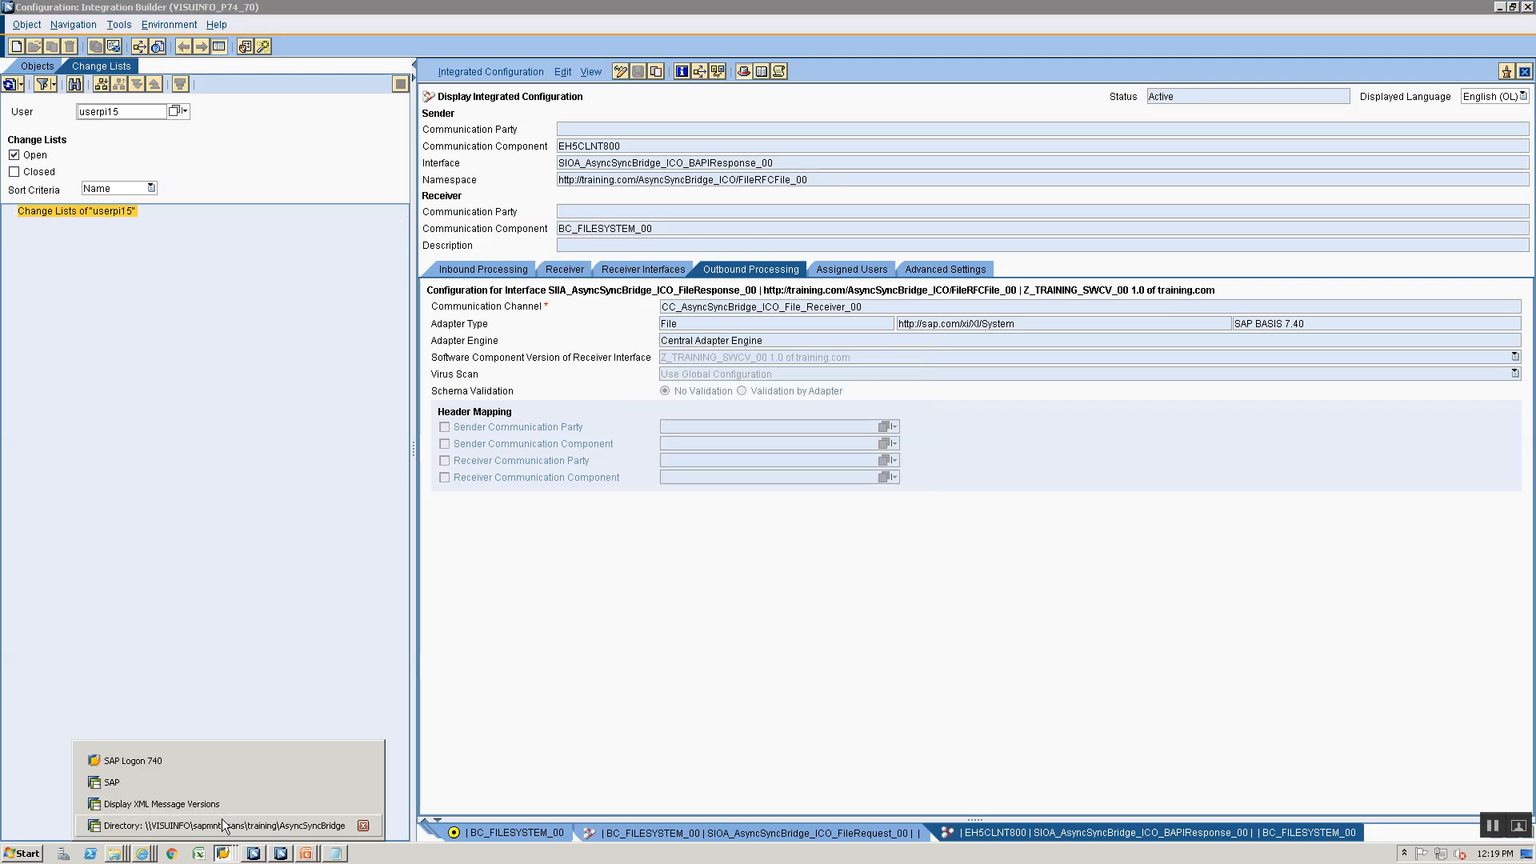
click(200, 828)
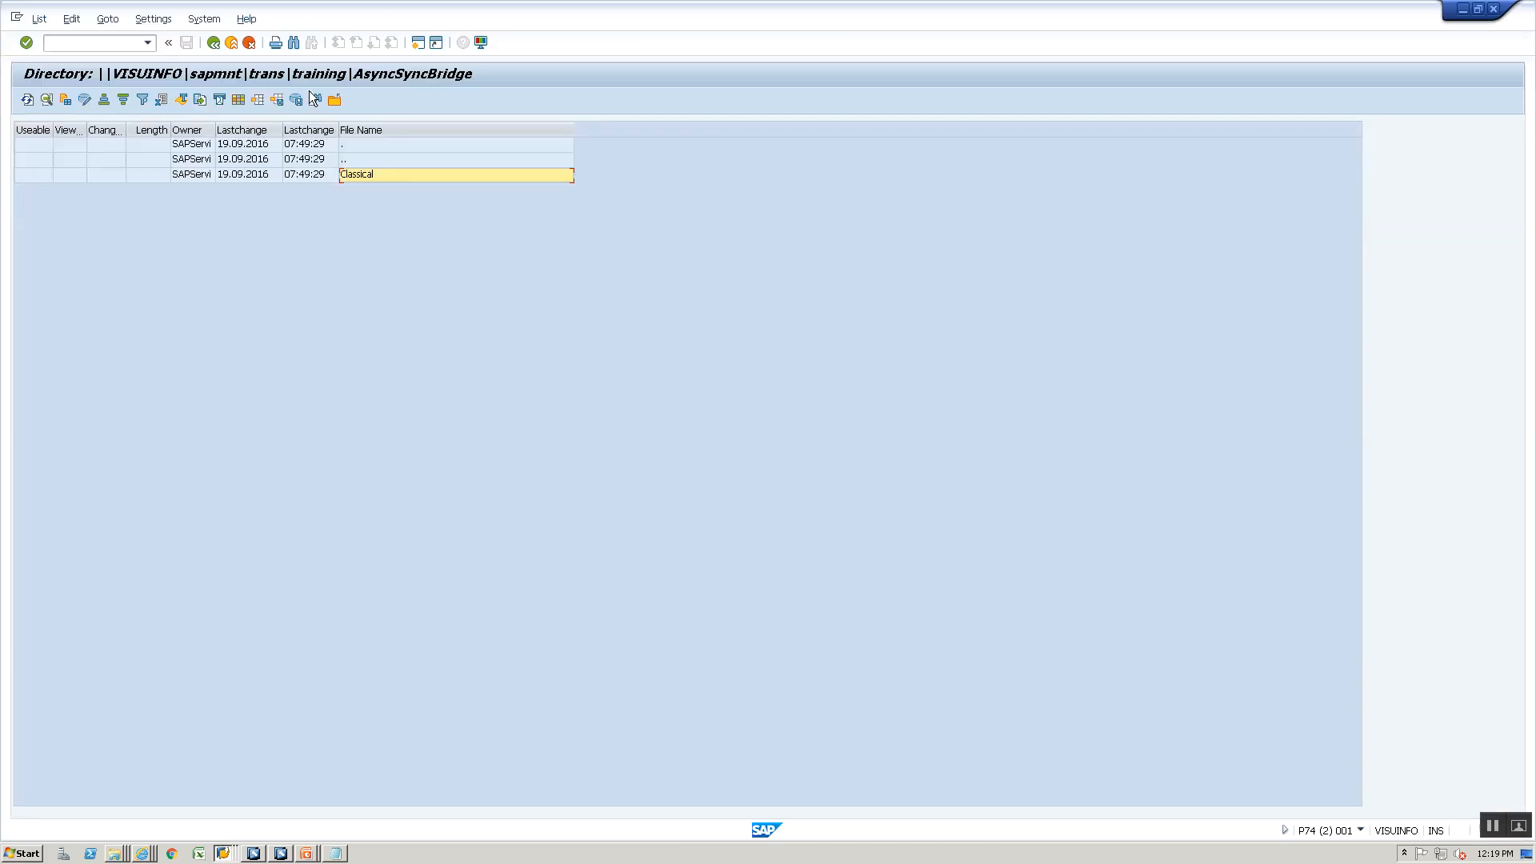
double_click(381, 158)
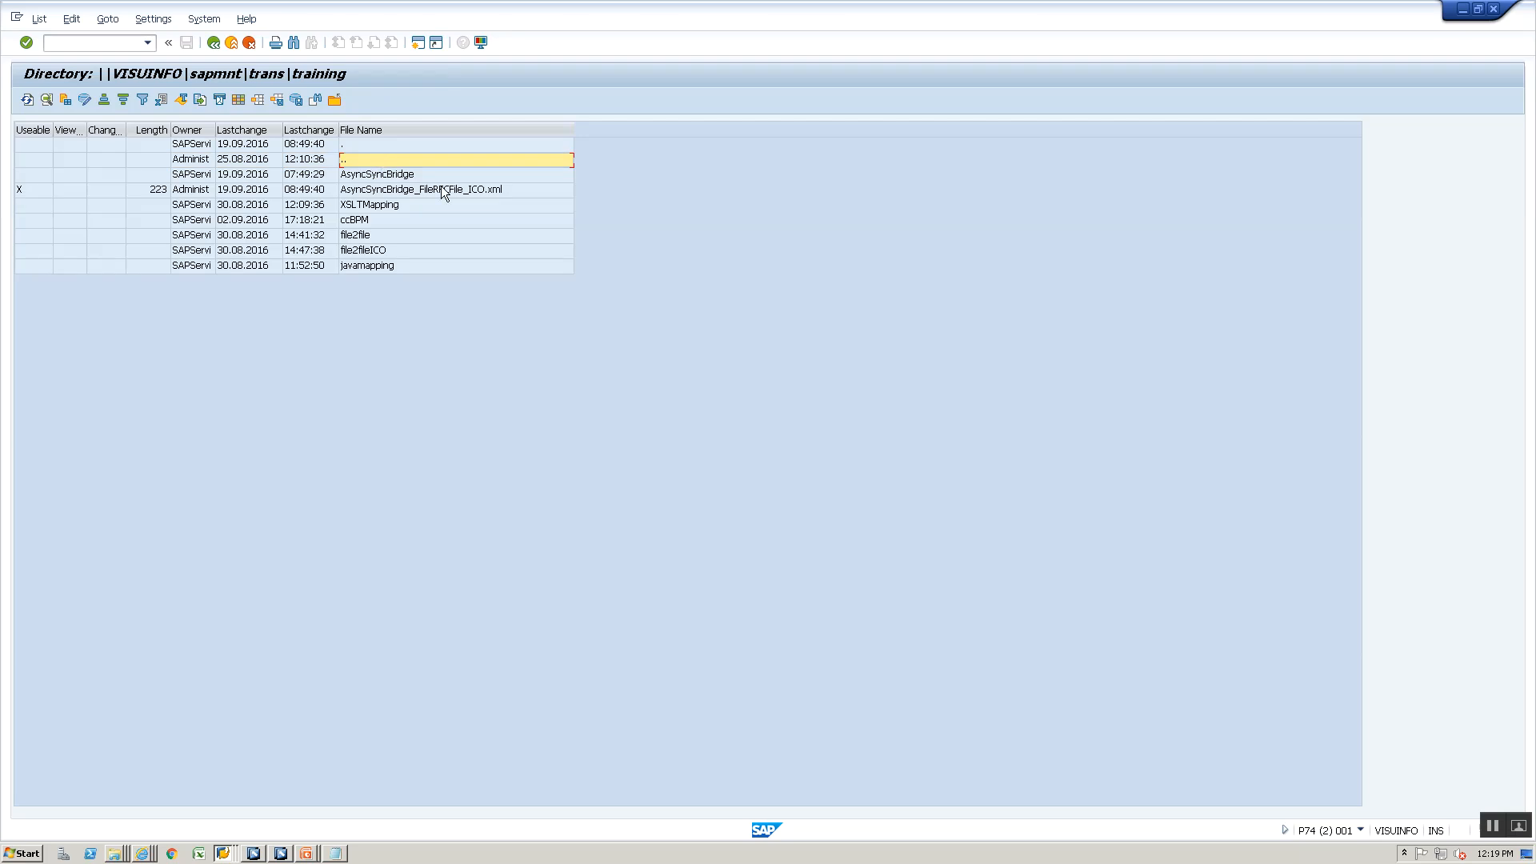
click(442, 190)
click(27, 99)
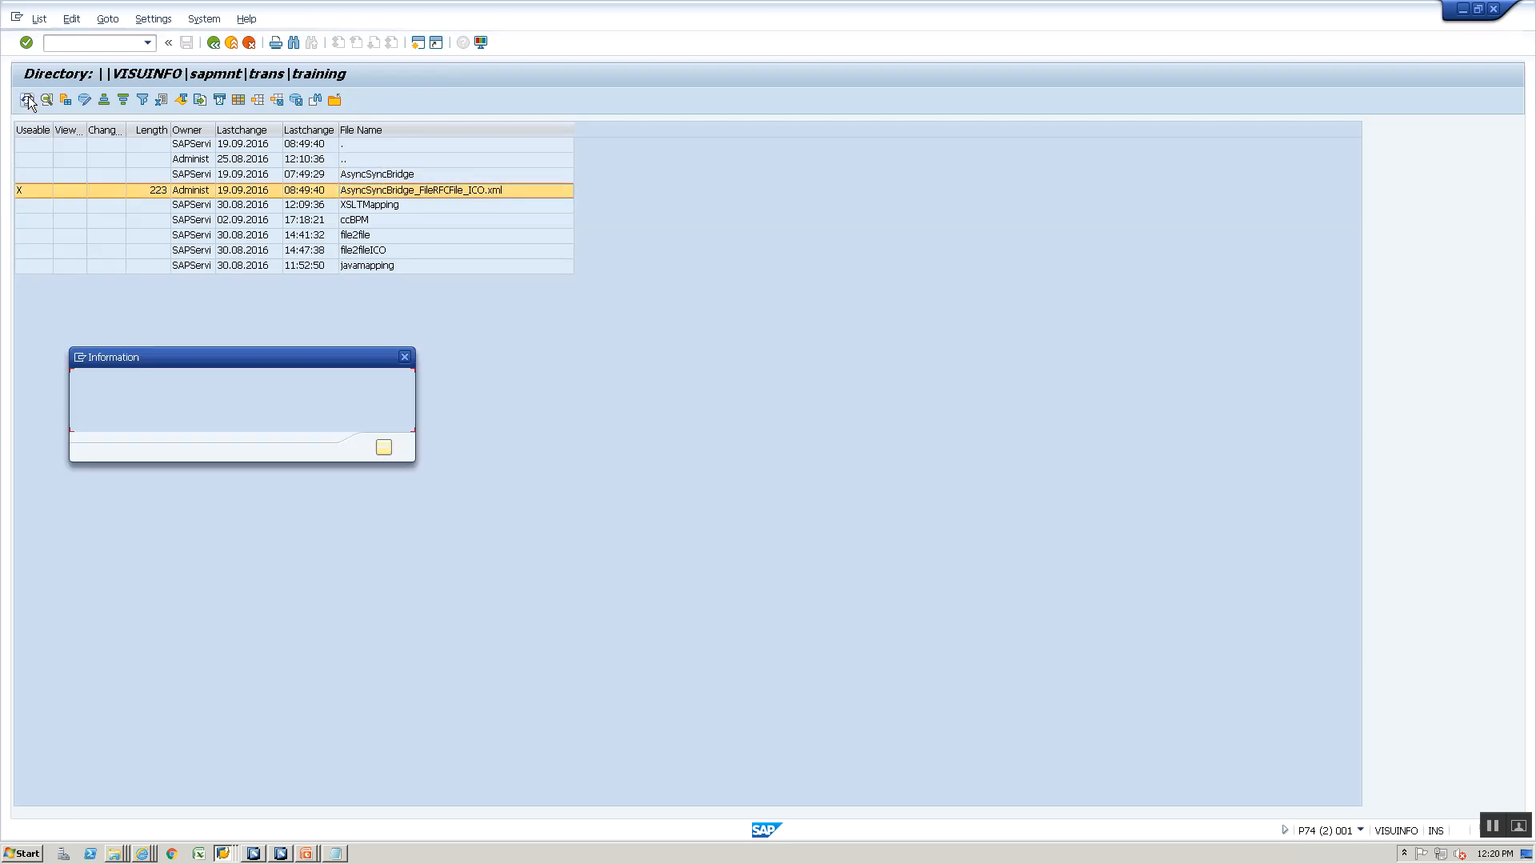
click(388, 448)
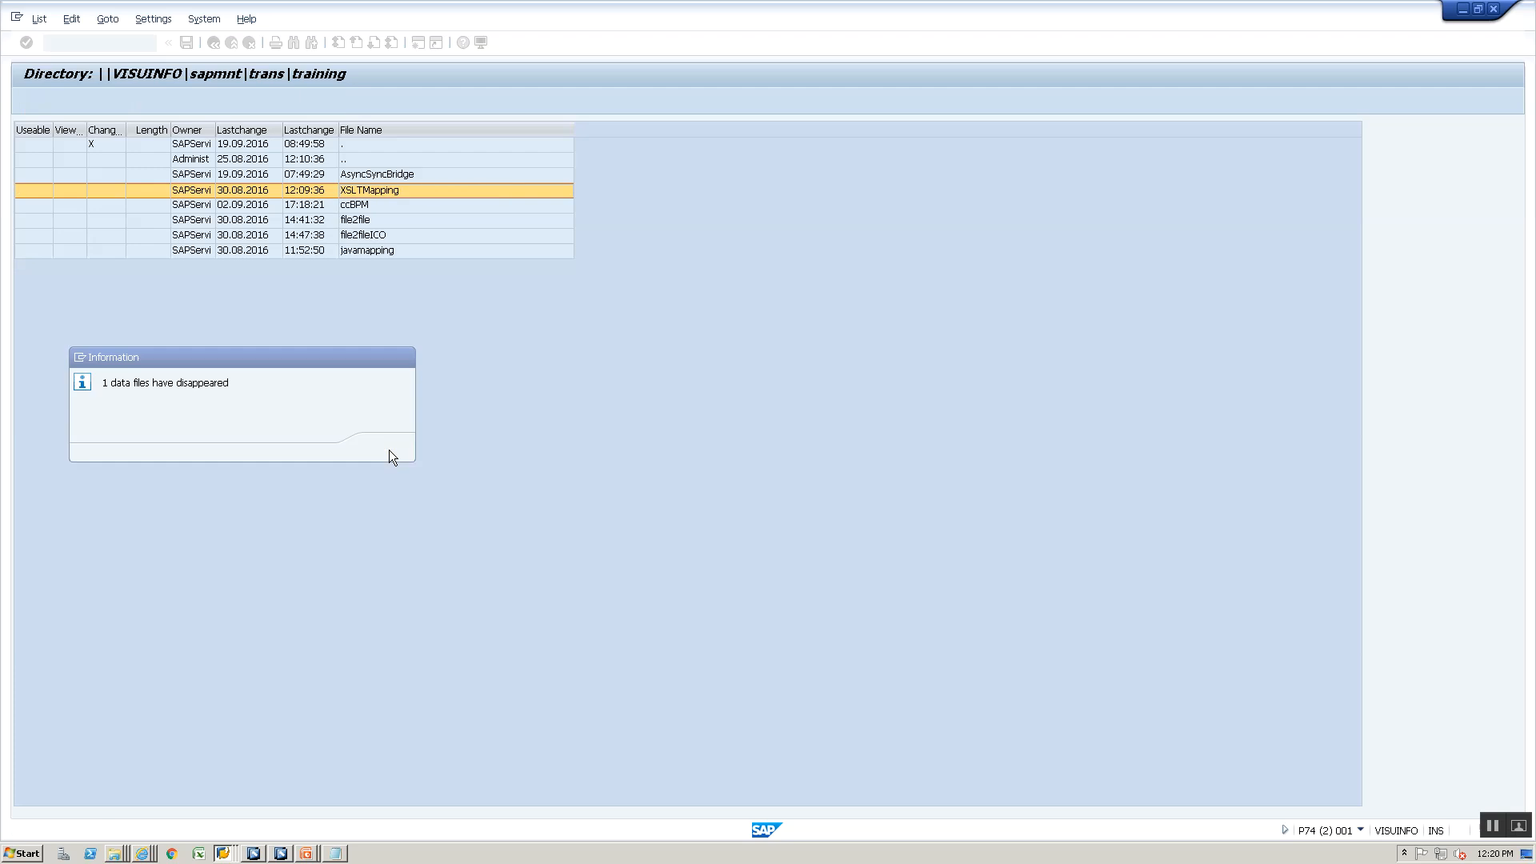
- Open the AsyncSyncBridge subdirectory and refresh its listing to check for the response output
double_click(420, 175)
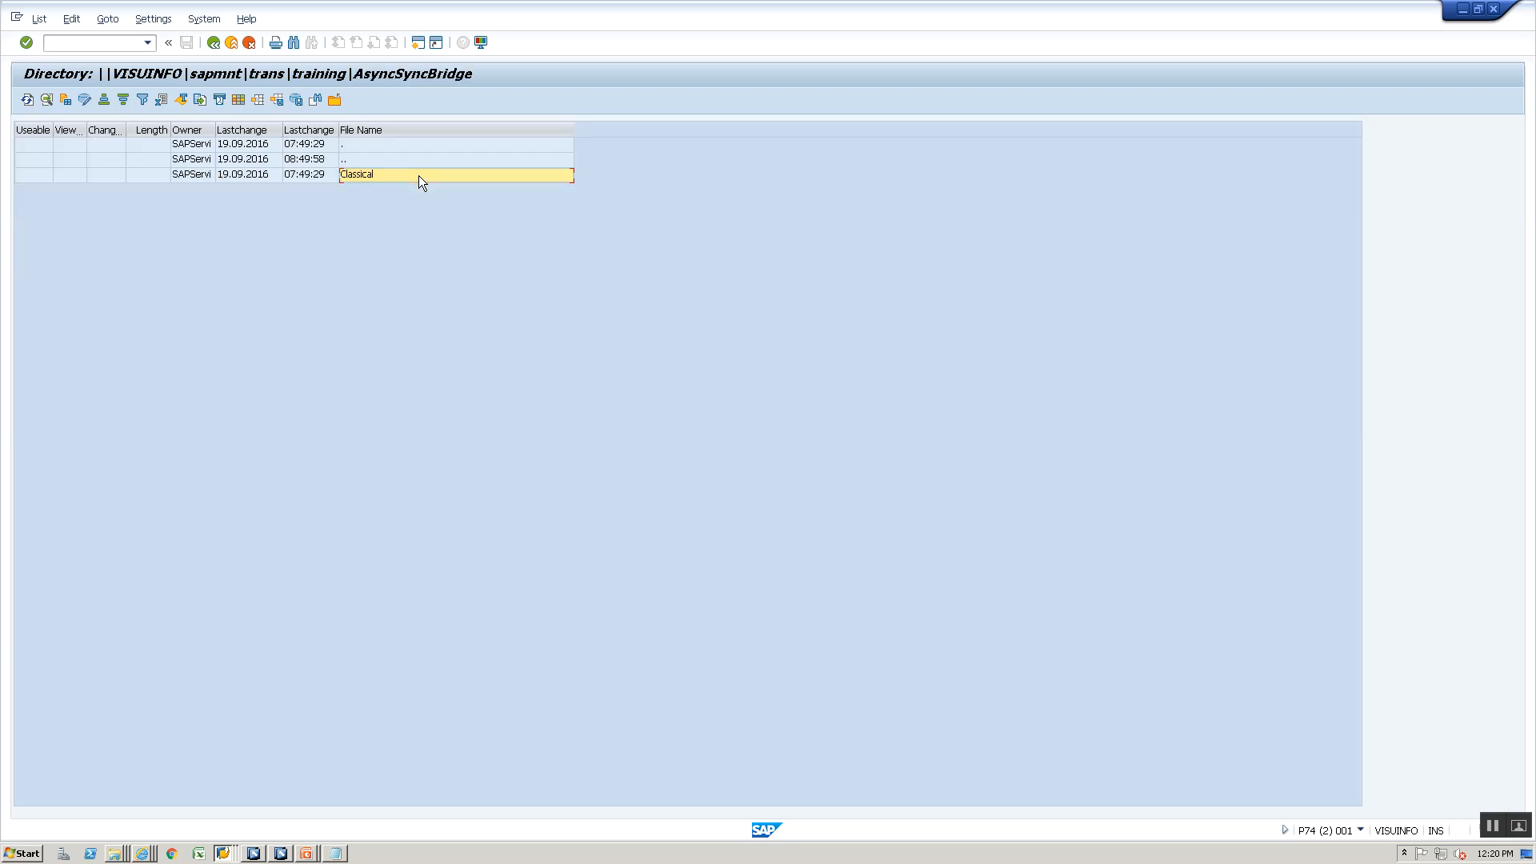
click(27, 106)
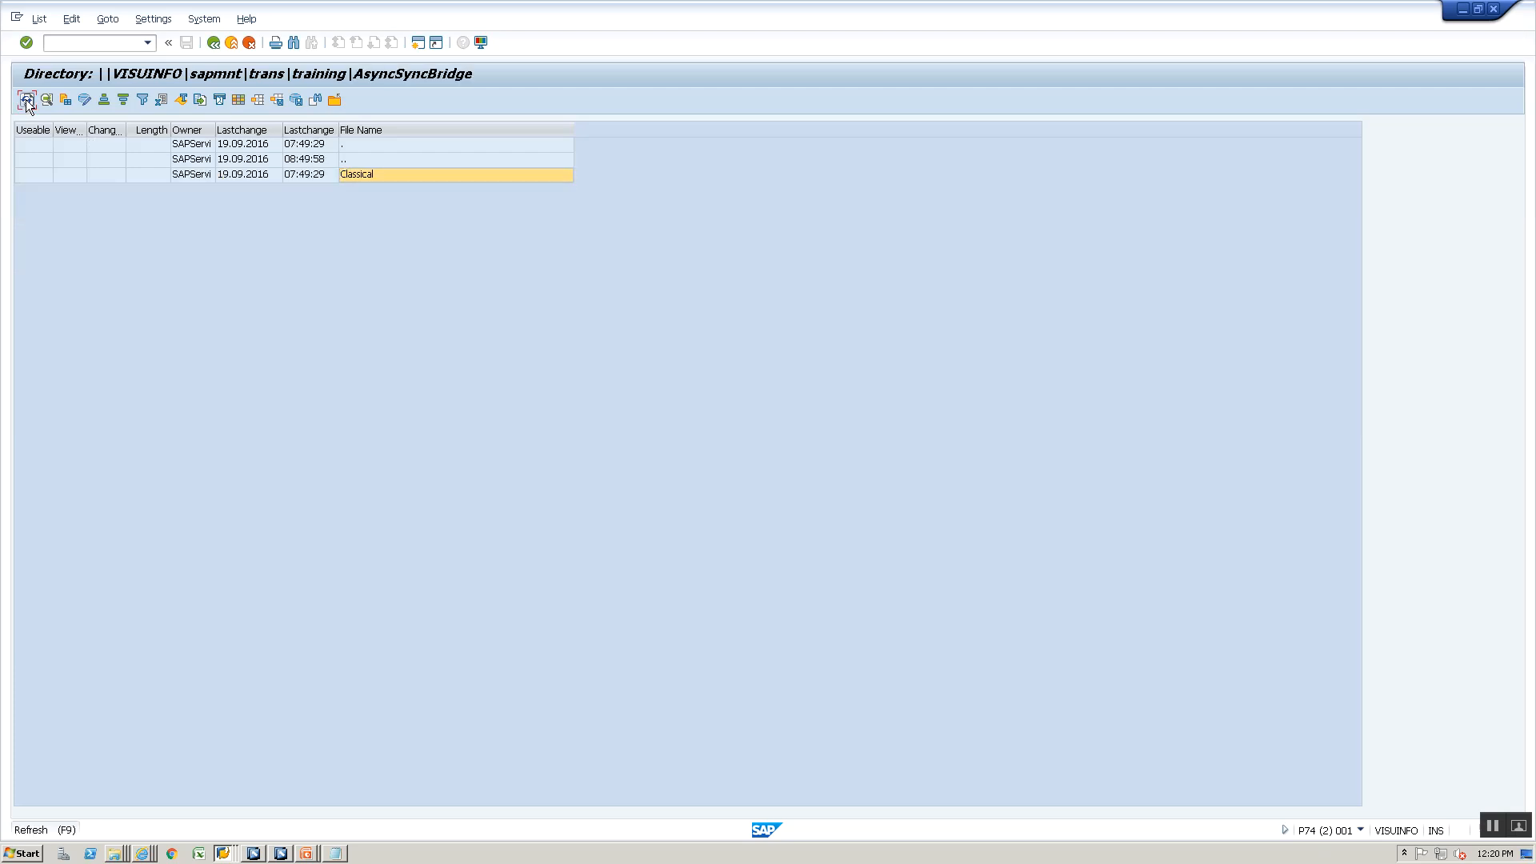
click(26, 107)
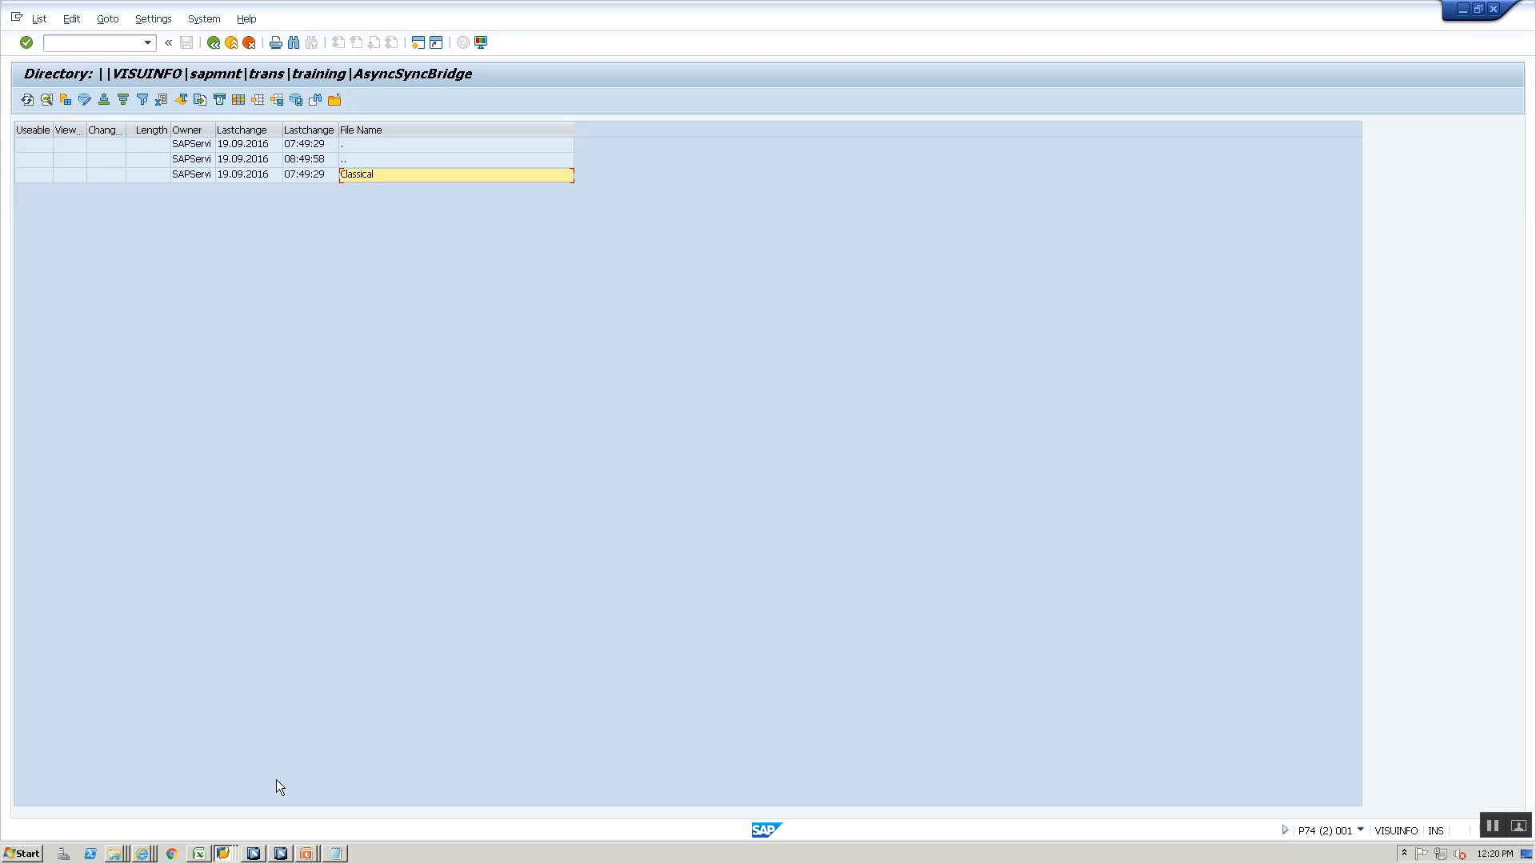
- Switch to Internet Explorer, close the old monitoring pages and open the Communication Channel Monitor from Monitoring Home
click(117, 854)
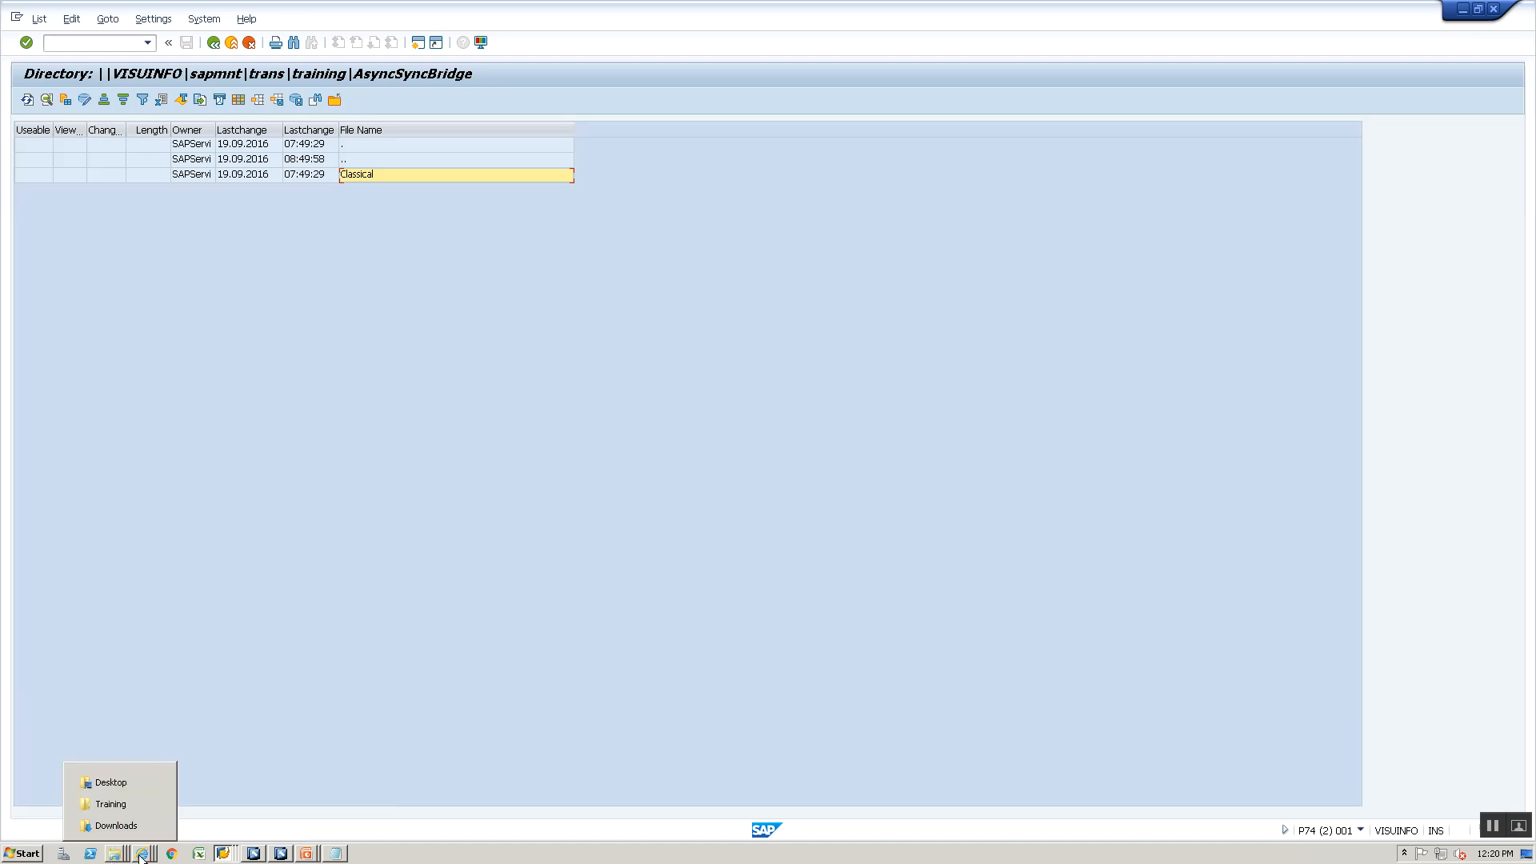
click(141, 854)
click(134, 820)
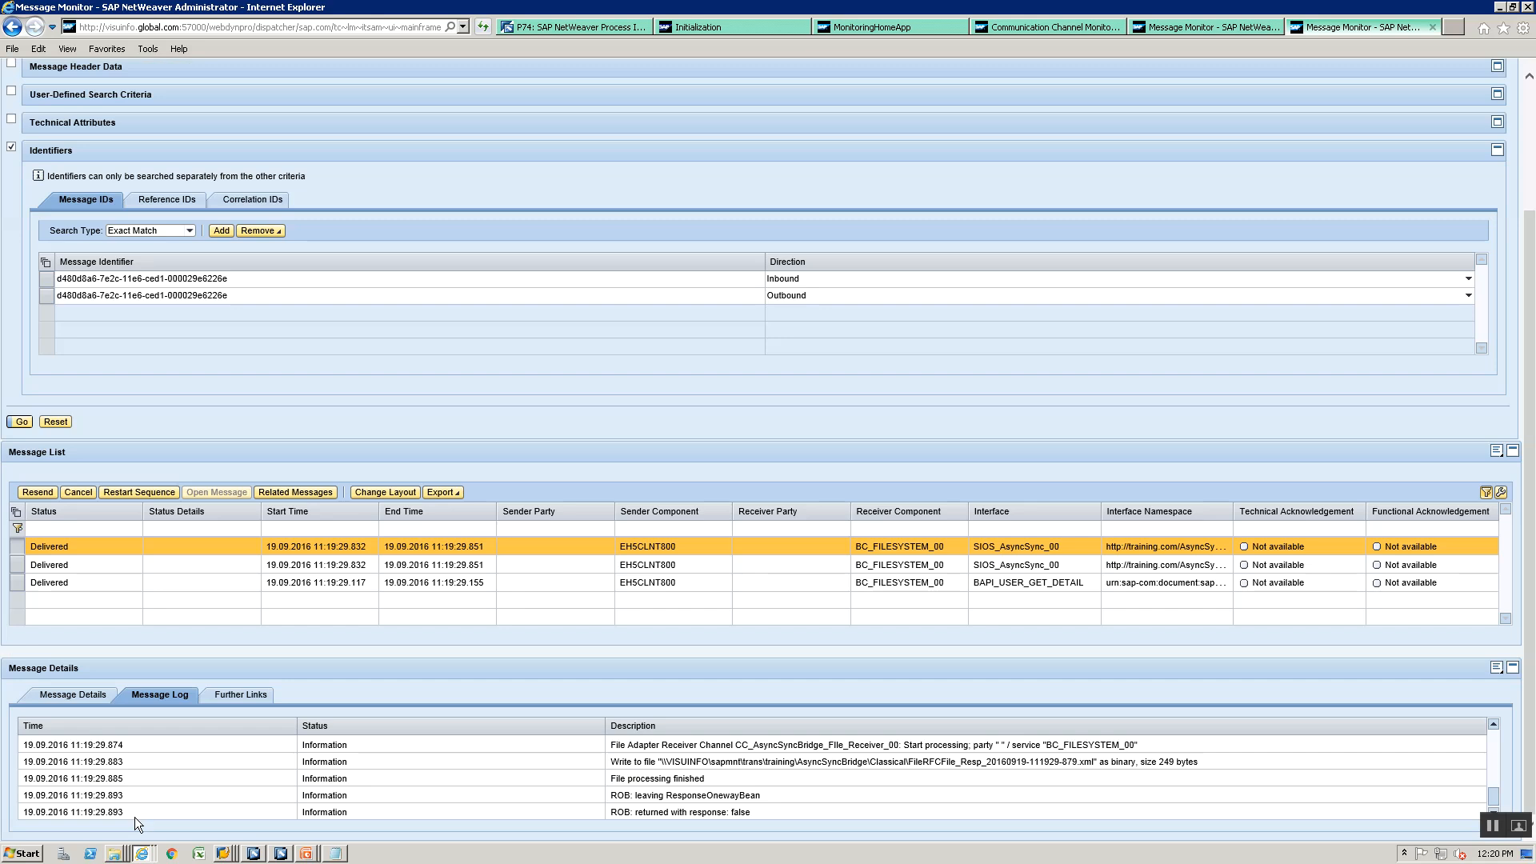
click(1433, 26)
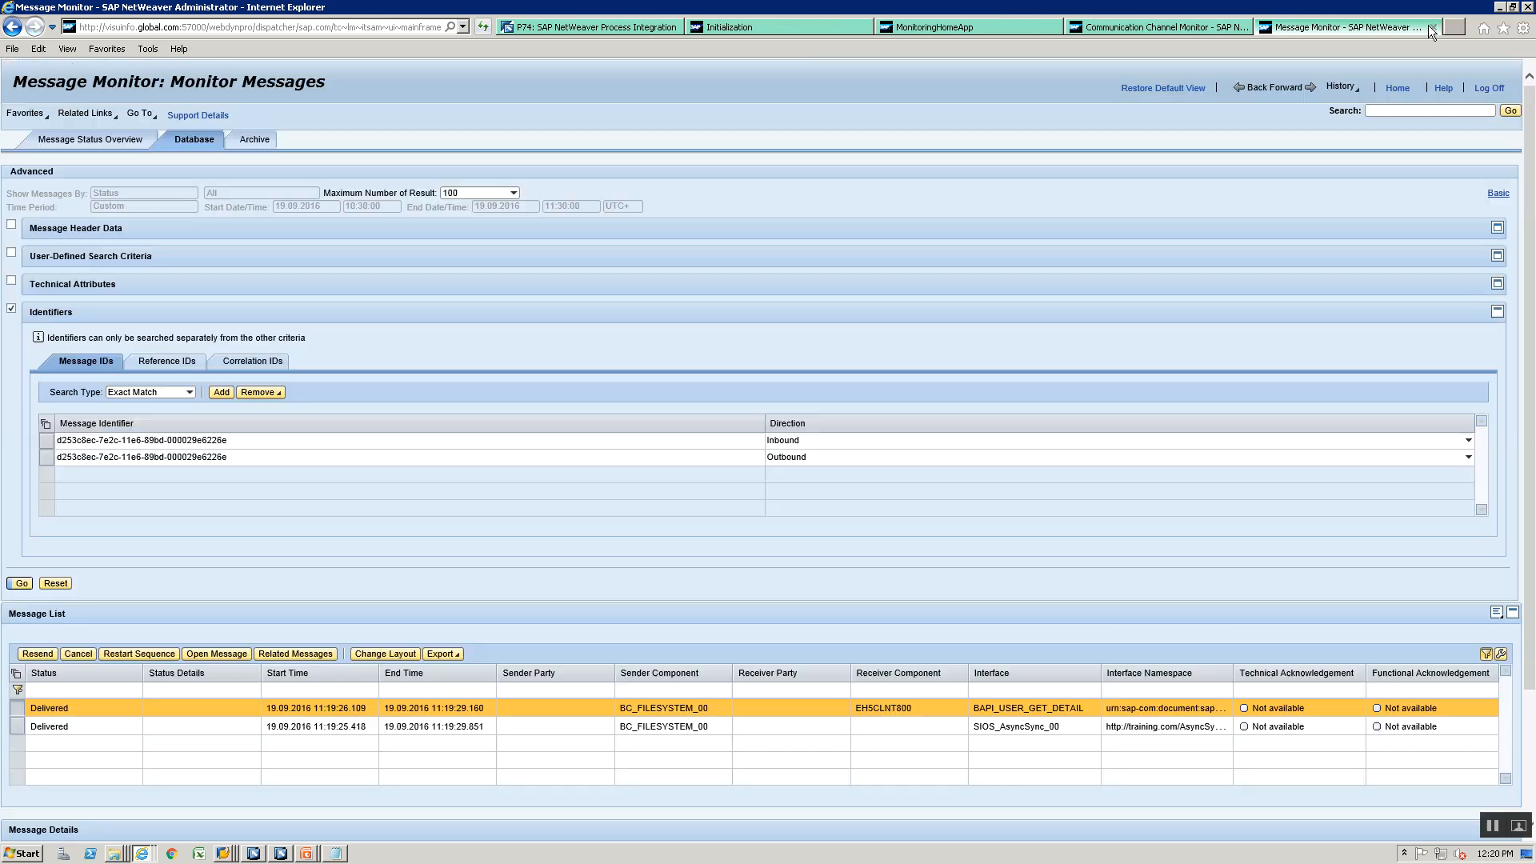
click(1432, 26)
click(1434, 27)
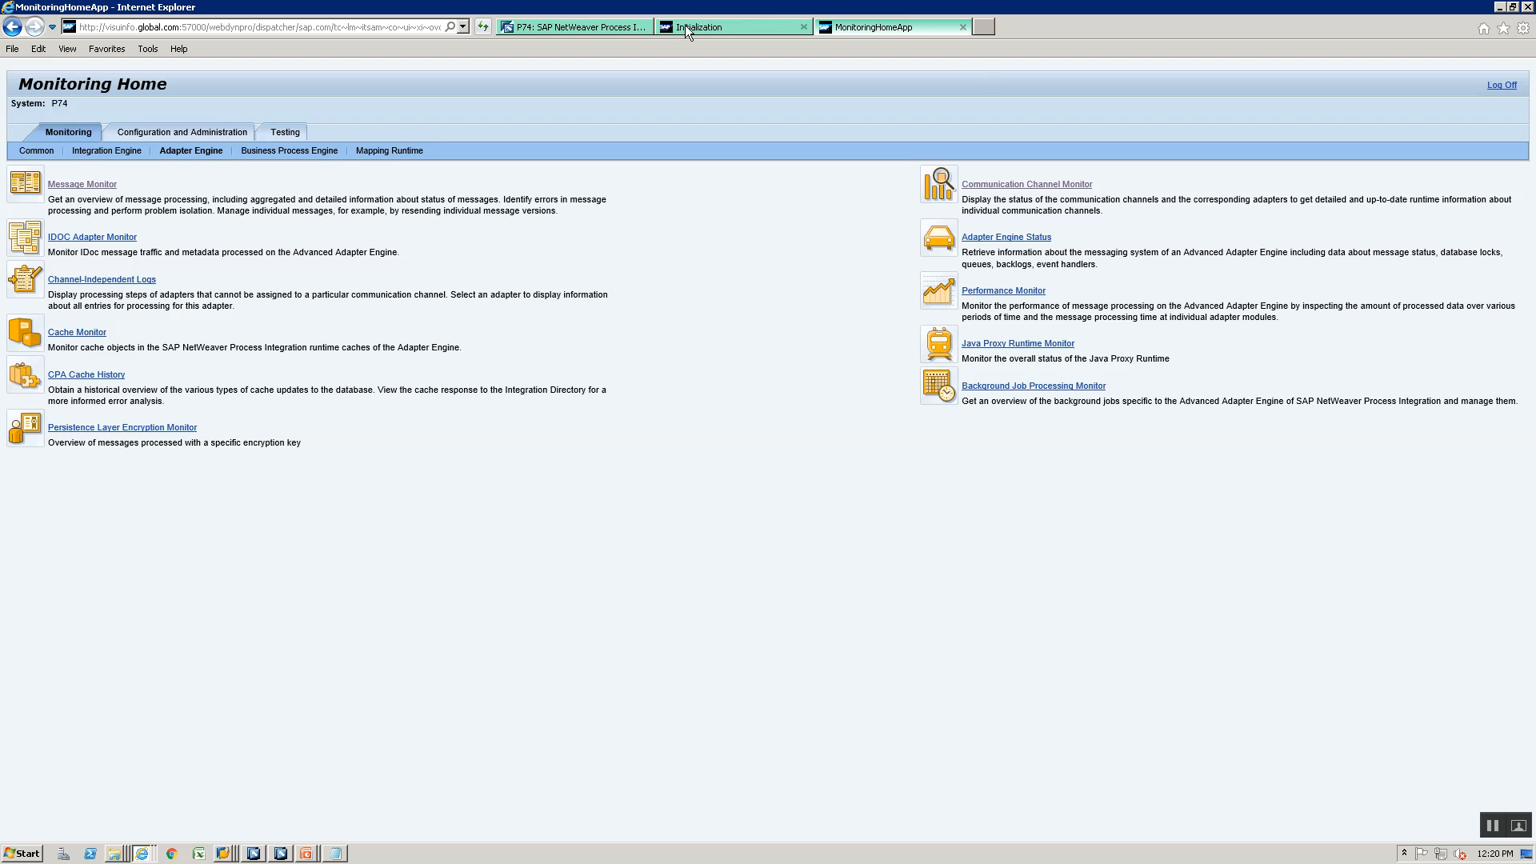
click(685, 26)
click(804, 28)
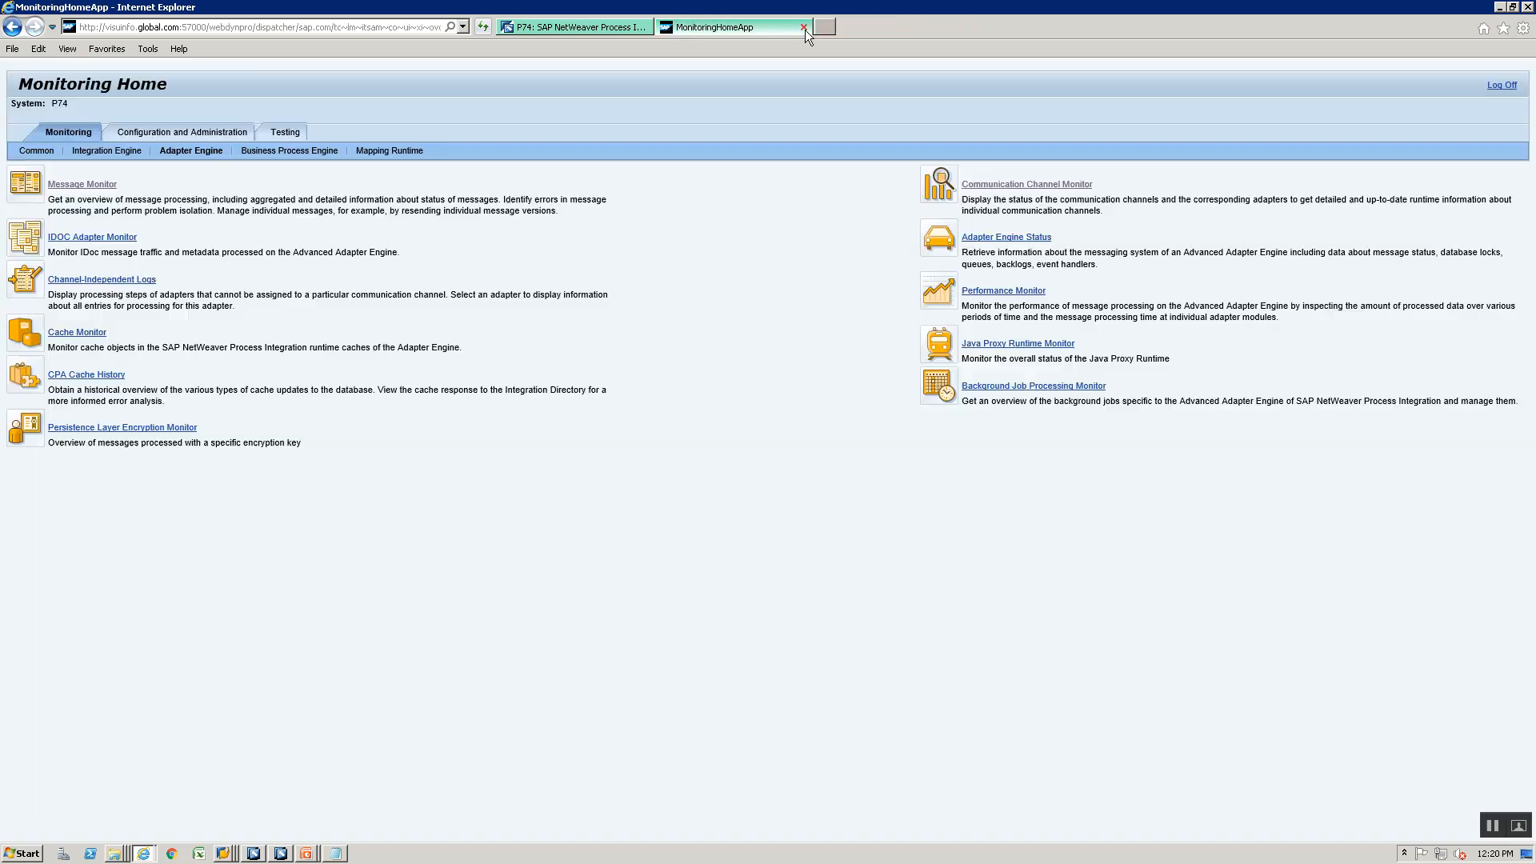
click(1057, 181)
- In the Integration Builder, look up the inbound channels of both integrated configurations and select the file request's sender channel name for copying
key(alt+Tab)
key(alt+Tab)
key(alt+Tab)
key(alt+Tab)
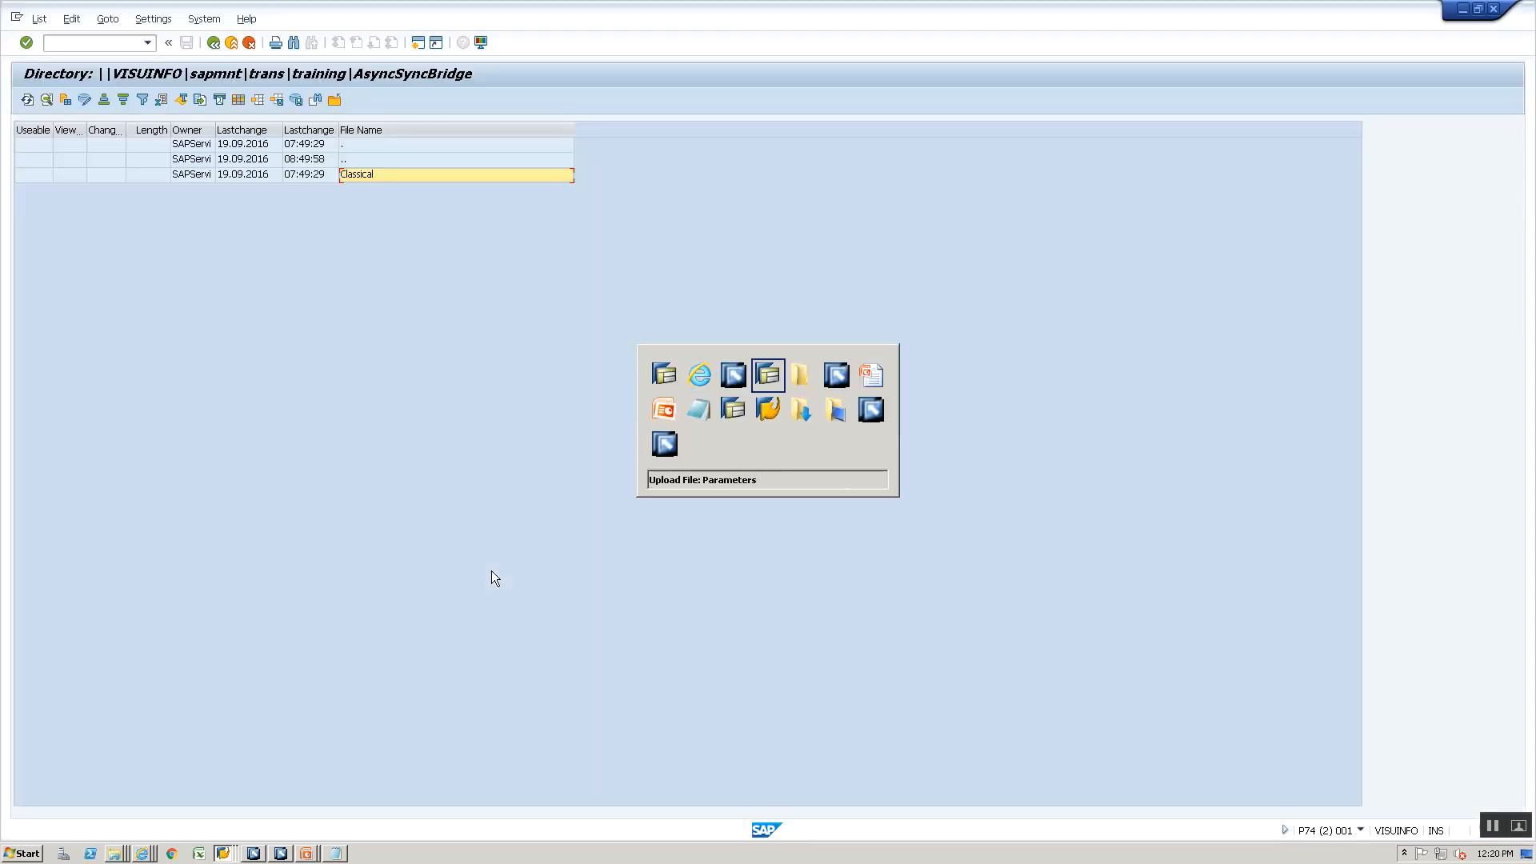
key(alt+Tab)
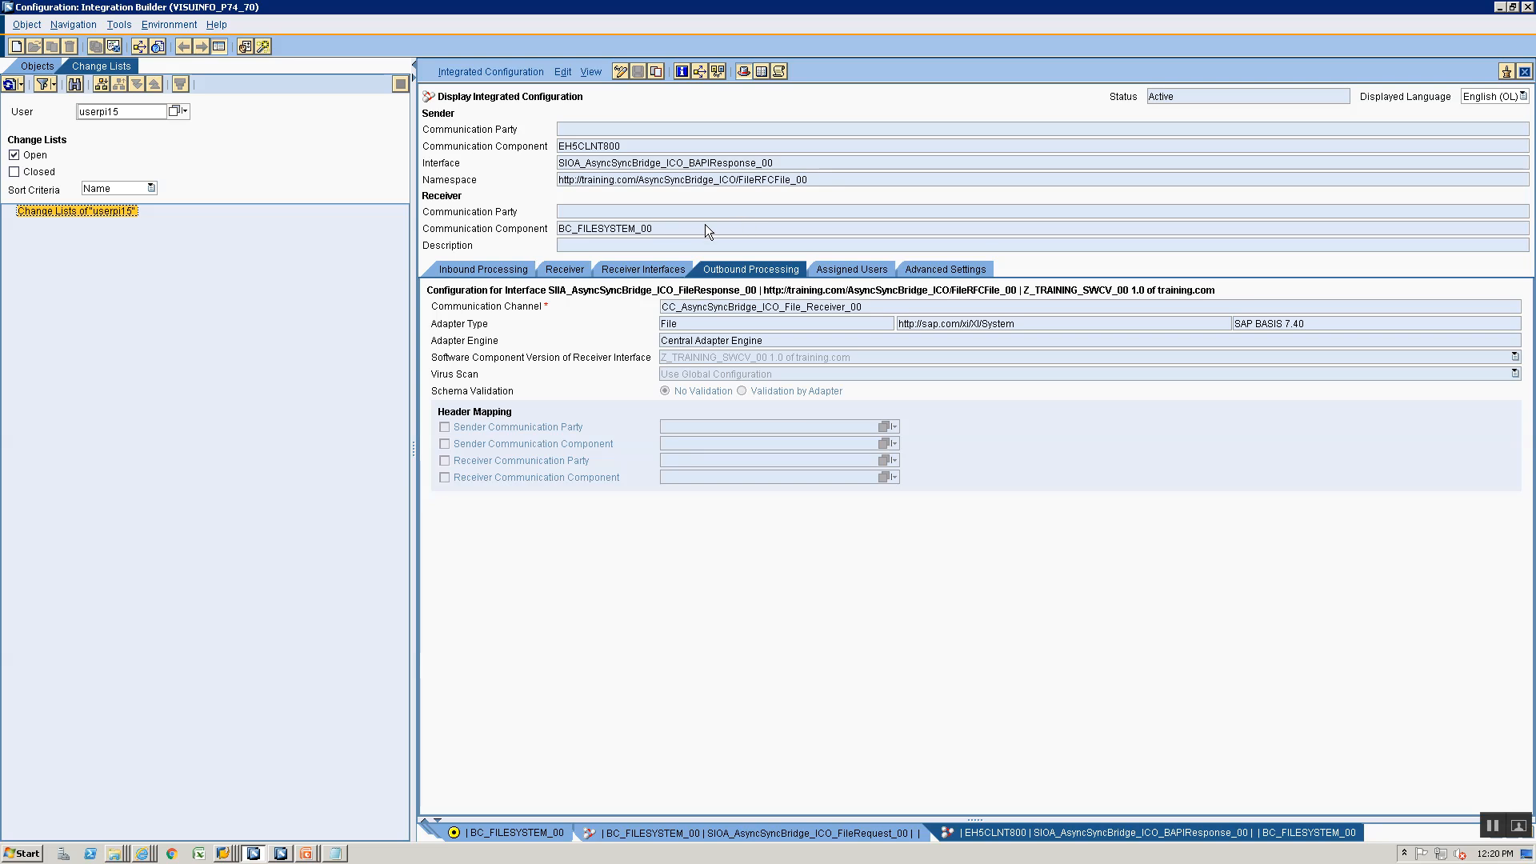
click(469, 267)
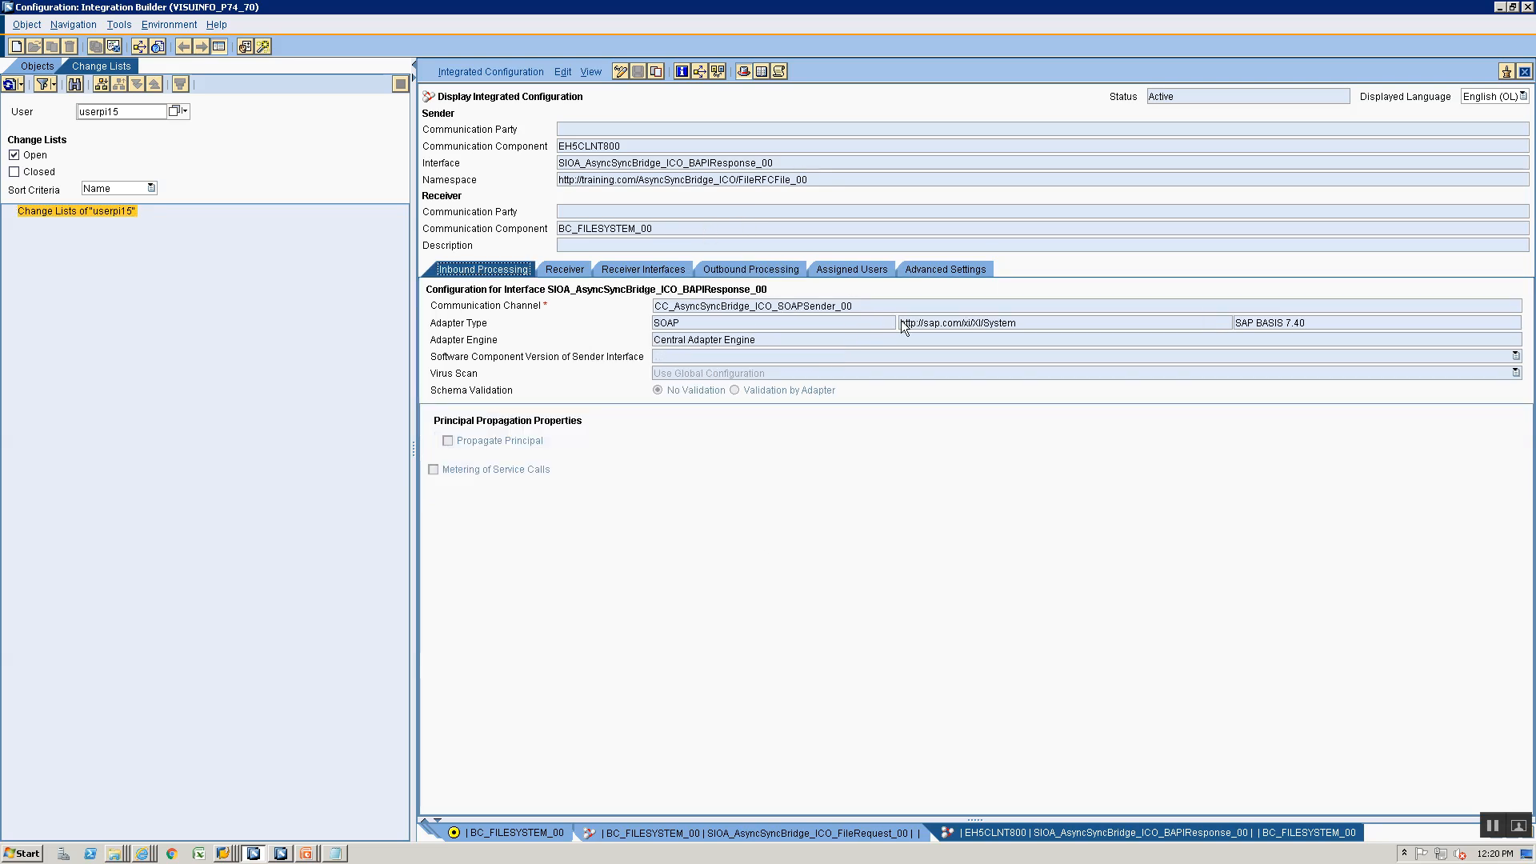
click(650, 832)
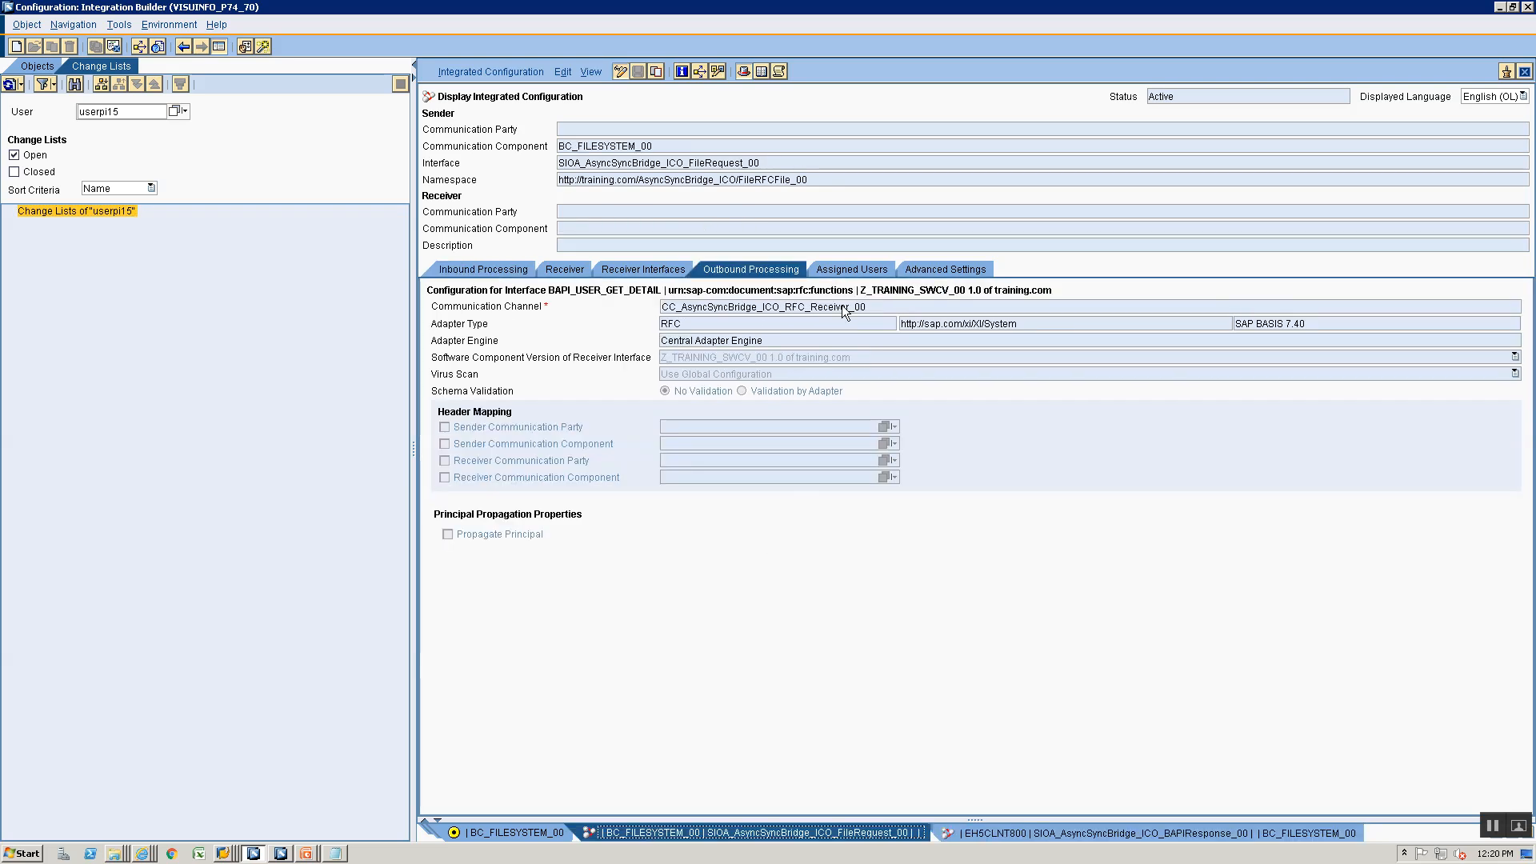
click(478, 267)
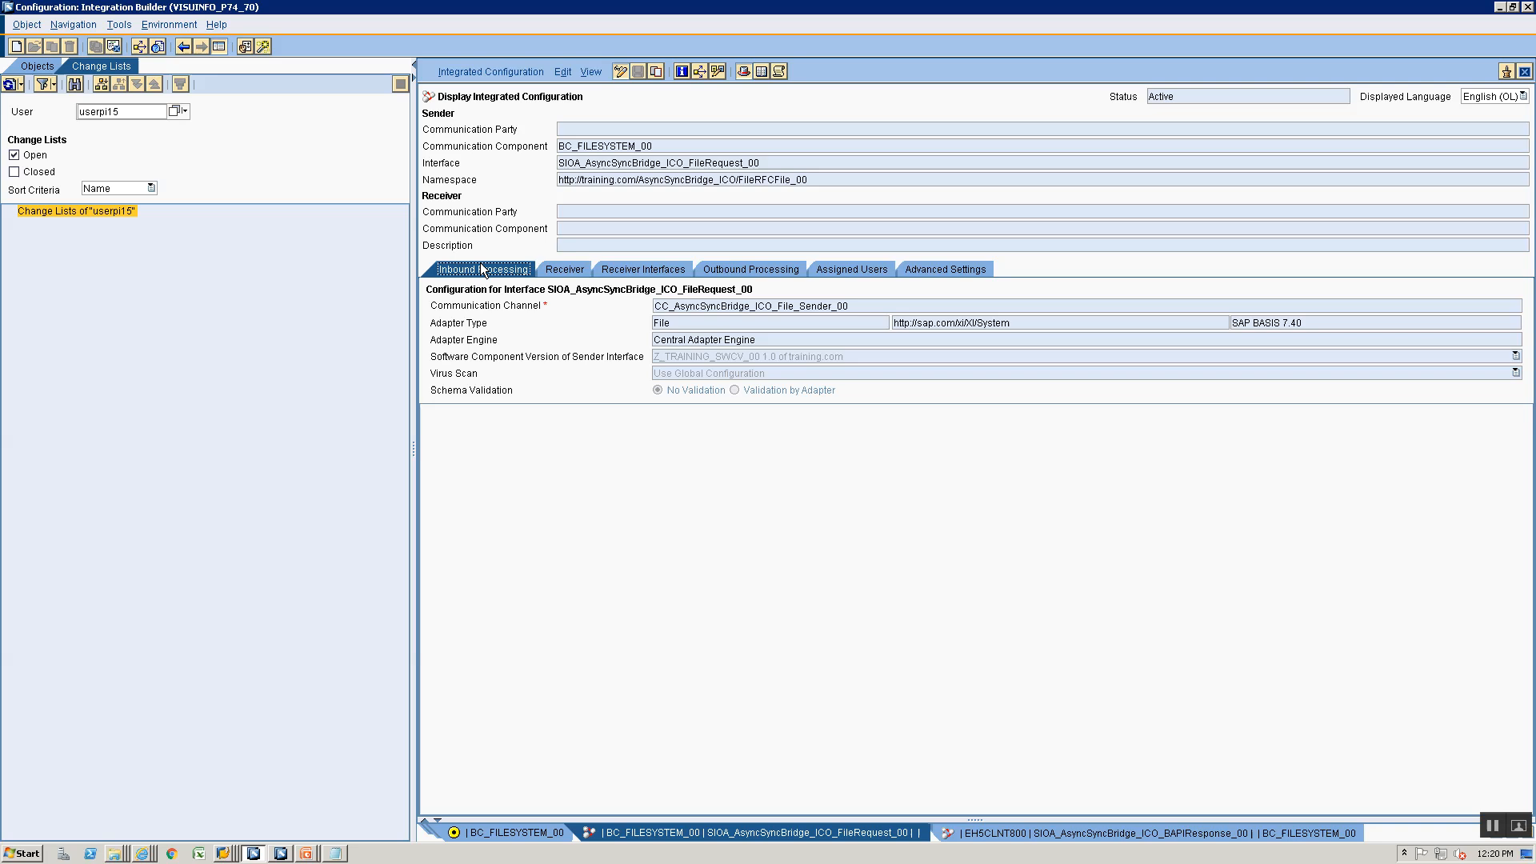
double_click(872, 307)
- Return to the Communication Channel Monitor, search for CC_AsyncSyncBridge_ICO_File_Sender_00 and open its processed message in the Message Monitor
key(alt+Tab)
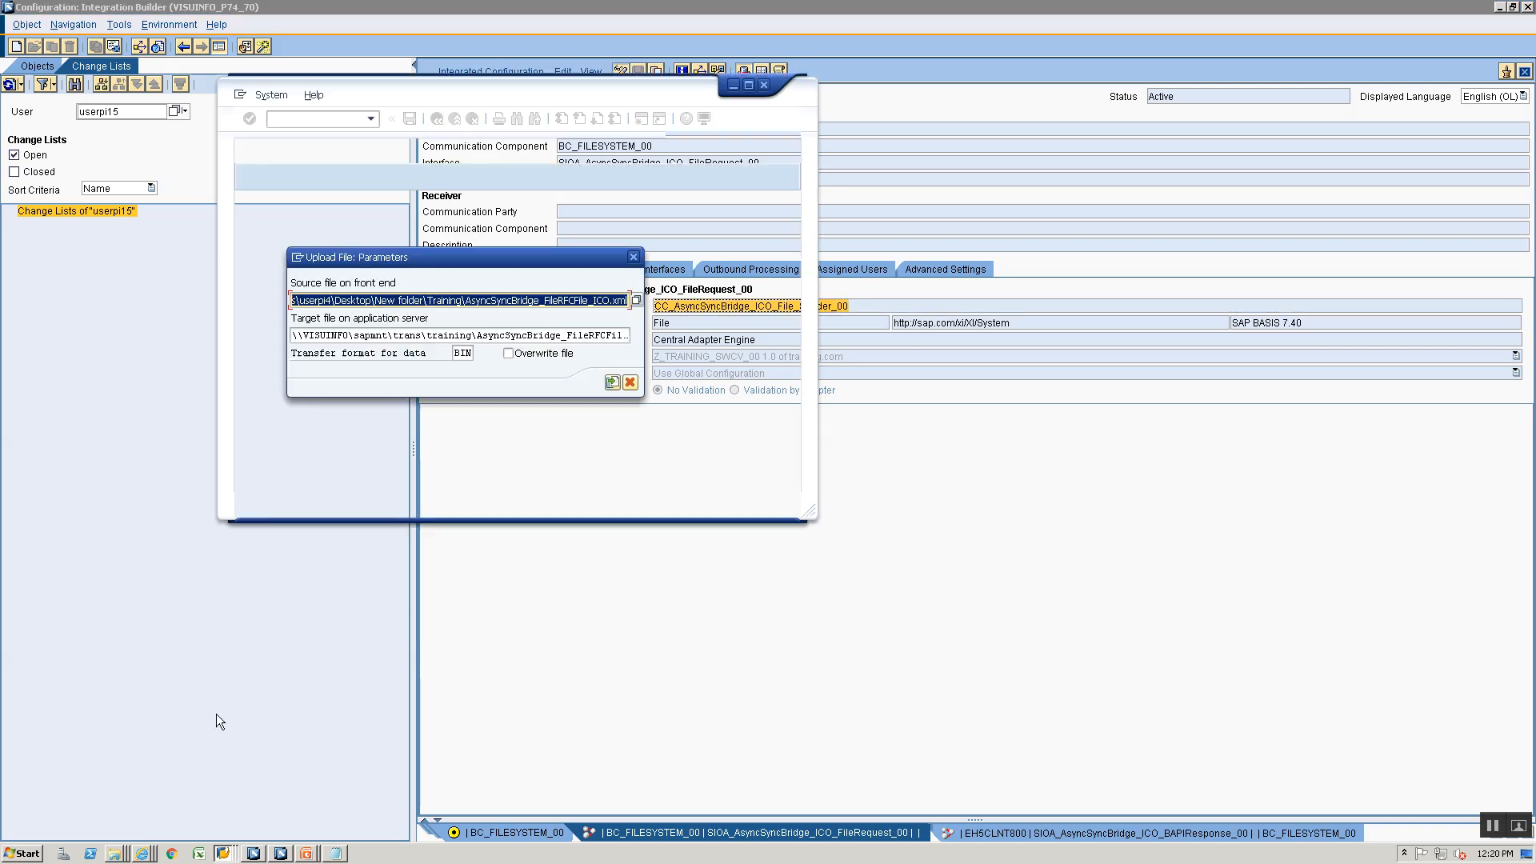
key(alt+Tab)
key(Tab)
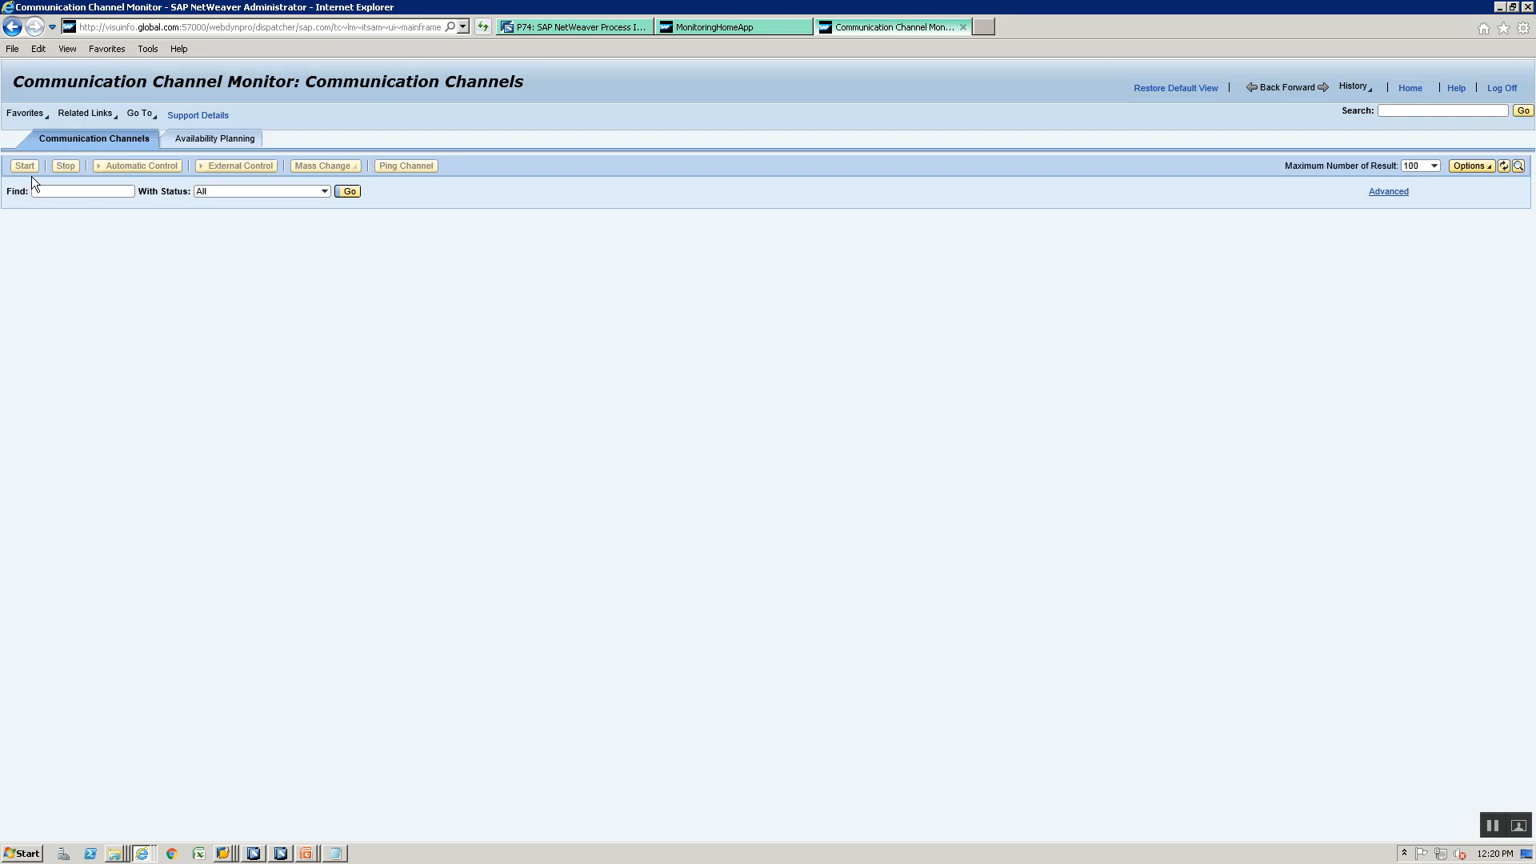
click(56, 193)
text(ge_ICO_File_Sender_00)
click(350, 193)
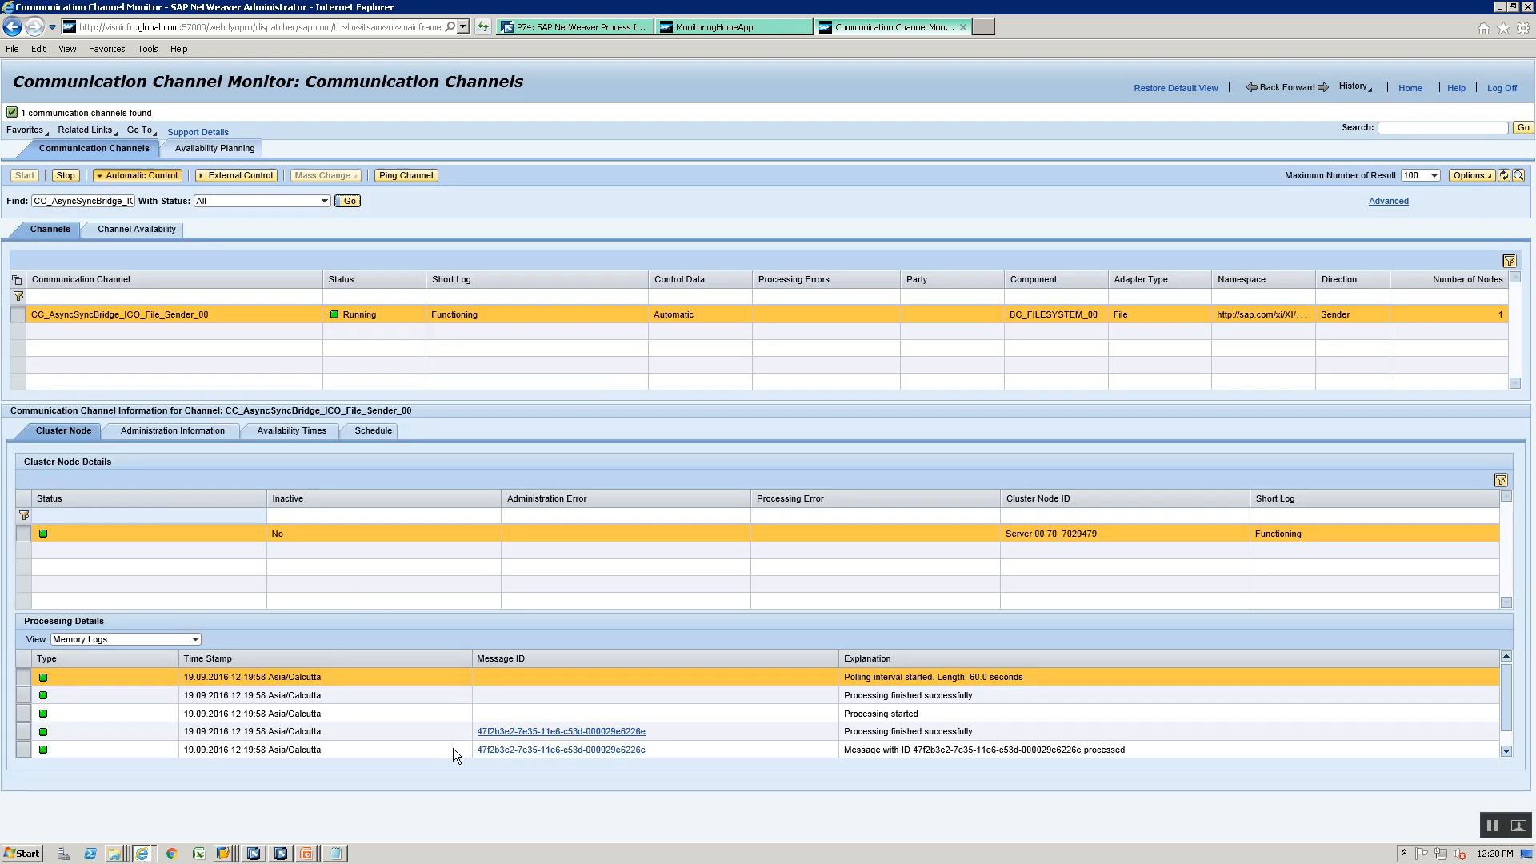
click(515, 733)
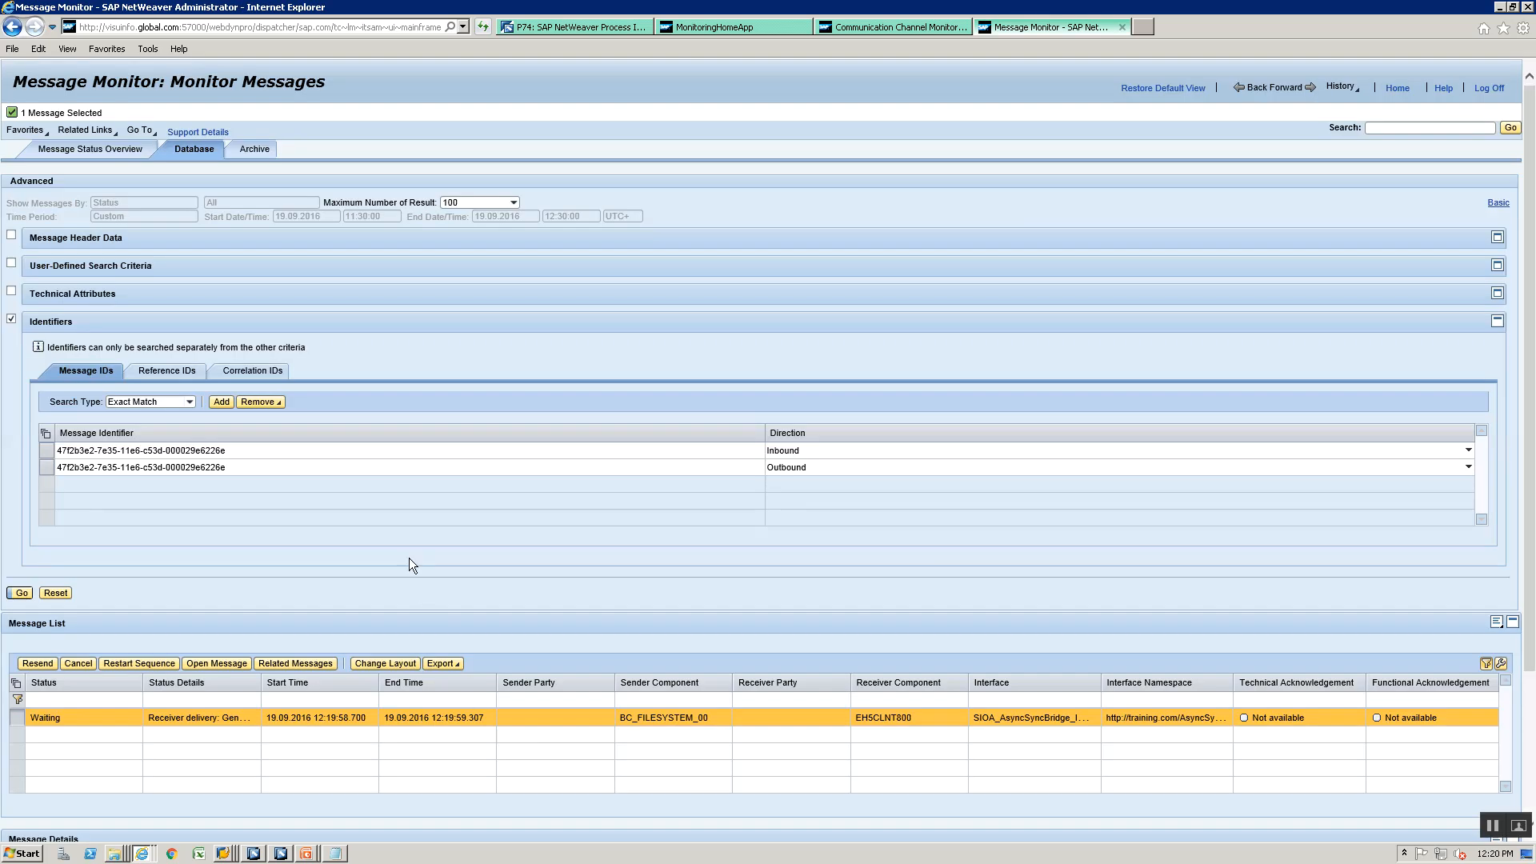
- Open the selected message's log and read its processing entries from the file pickup through the final response handling
scroll(410, 559, down, 3)
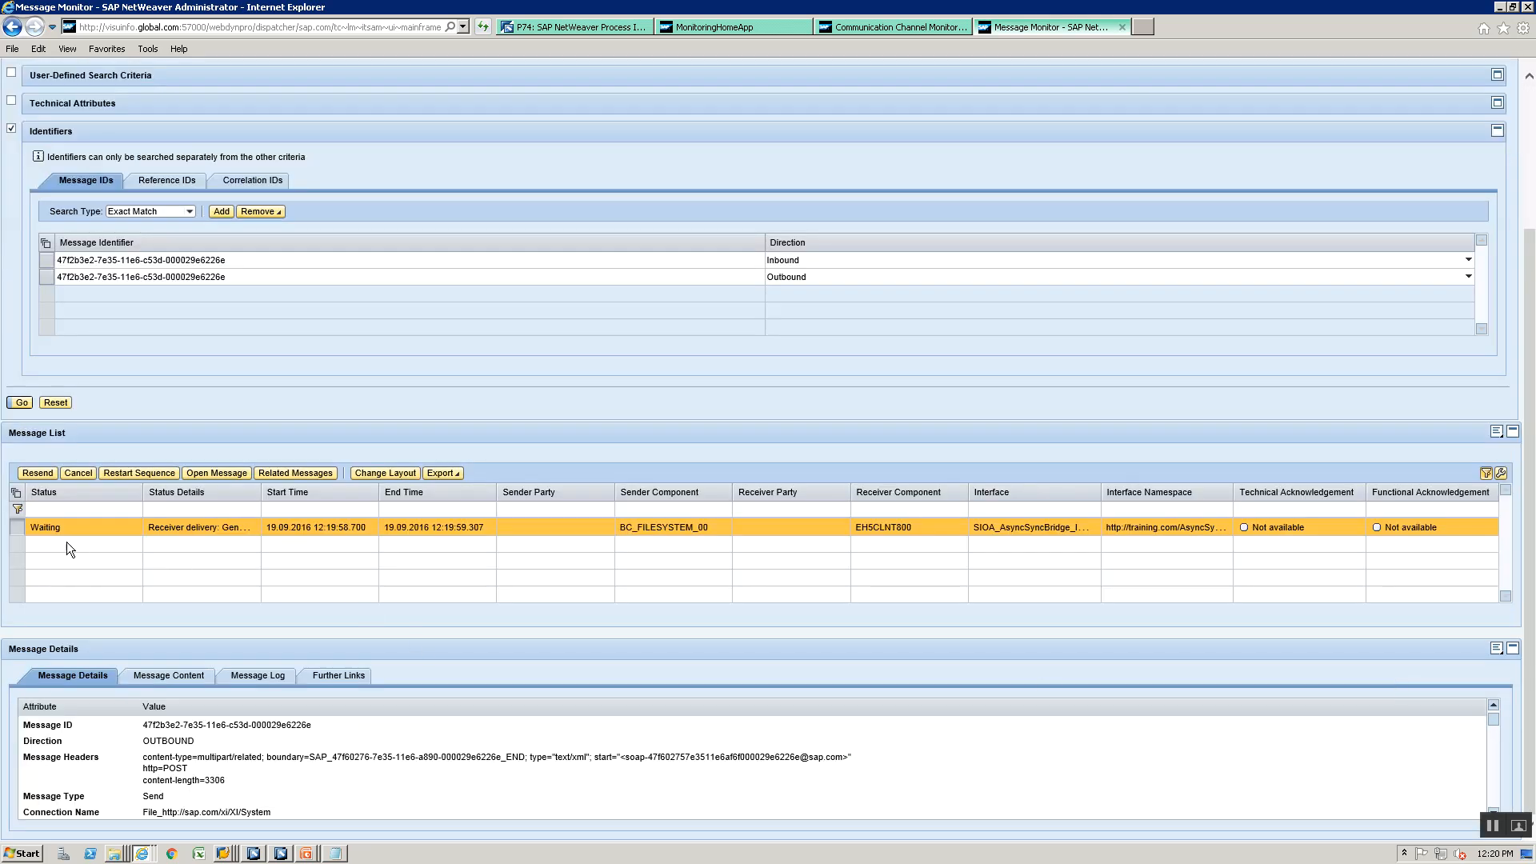
click(262, 677)
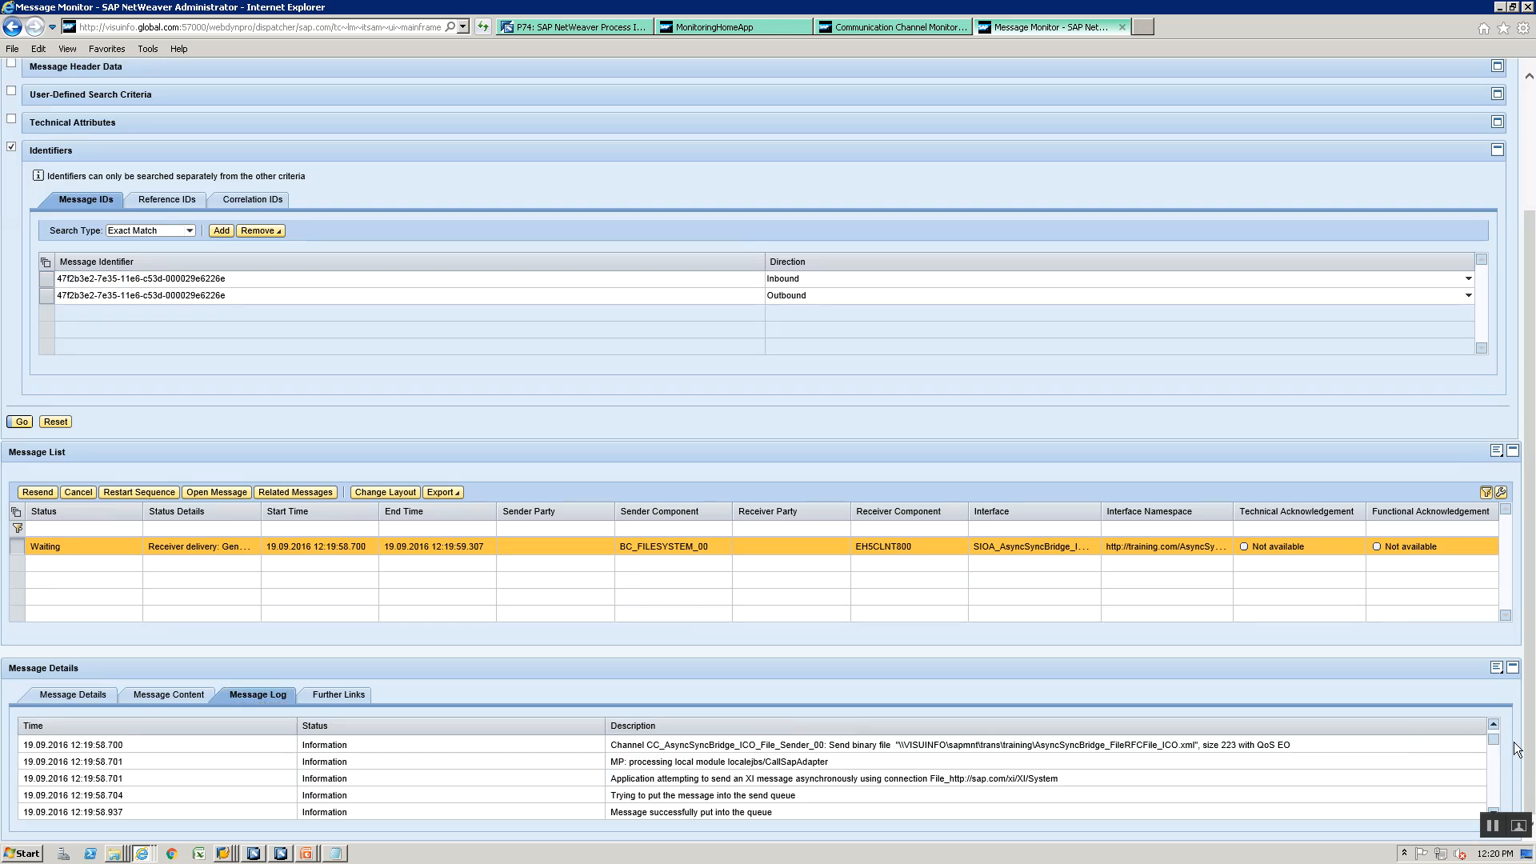
scroll(1494, 775, down, 1)
scroll(1491, 768, down, 5)
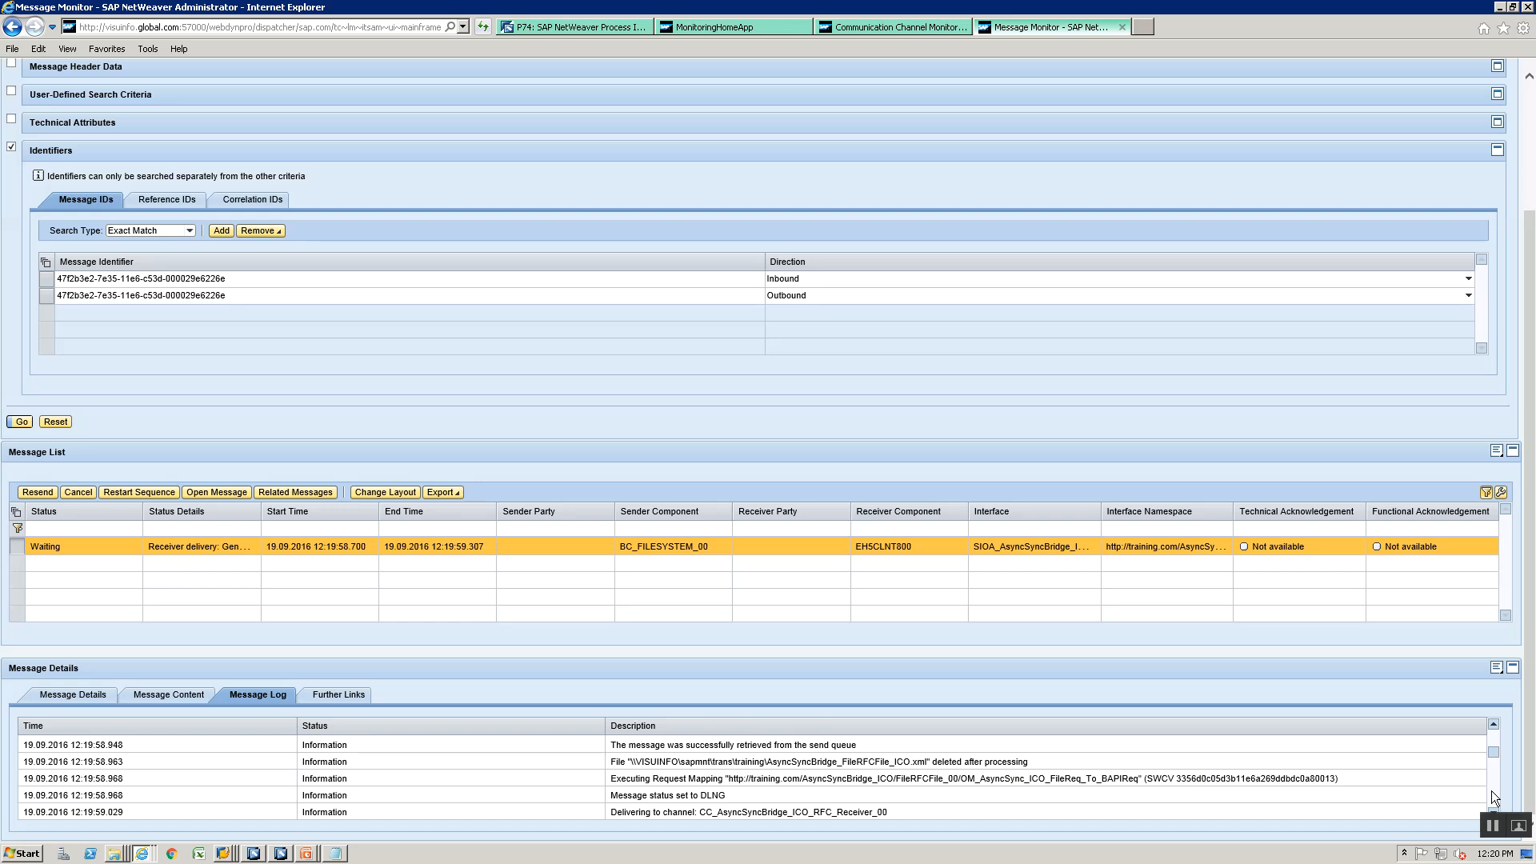
scroll(1492, 790, down, 5)
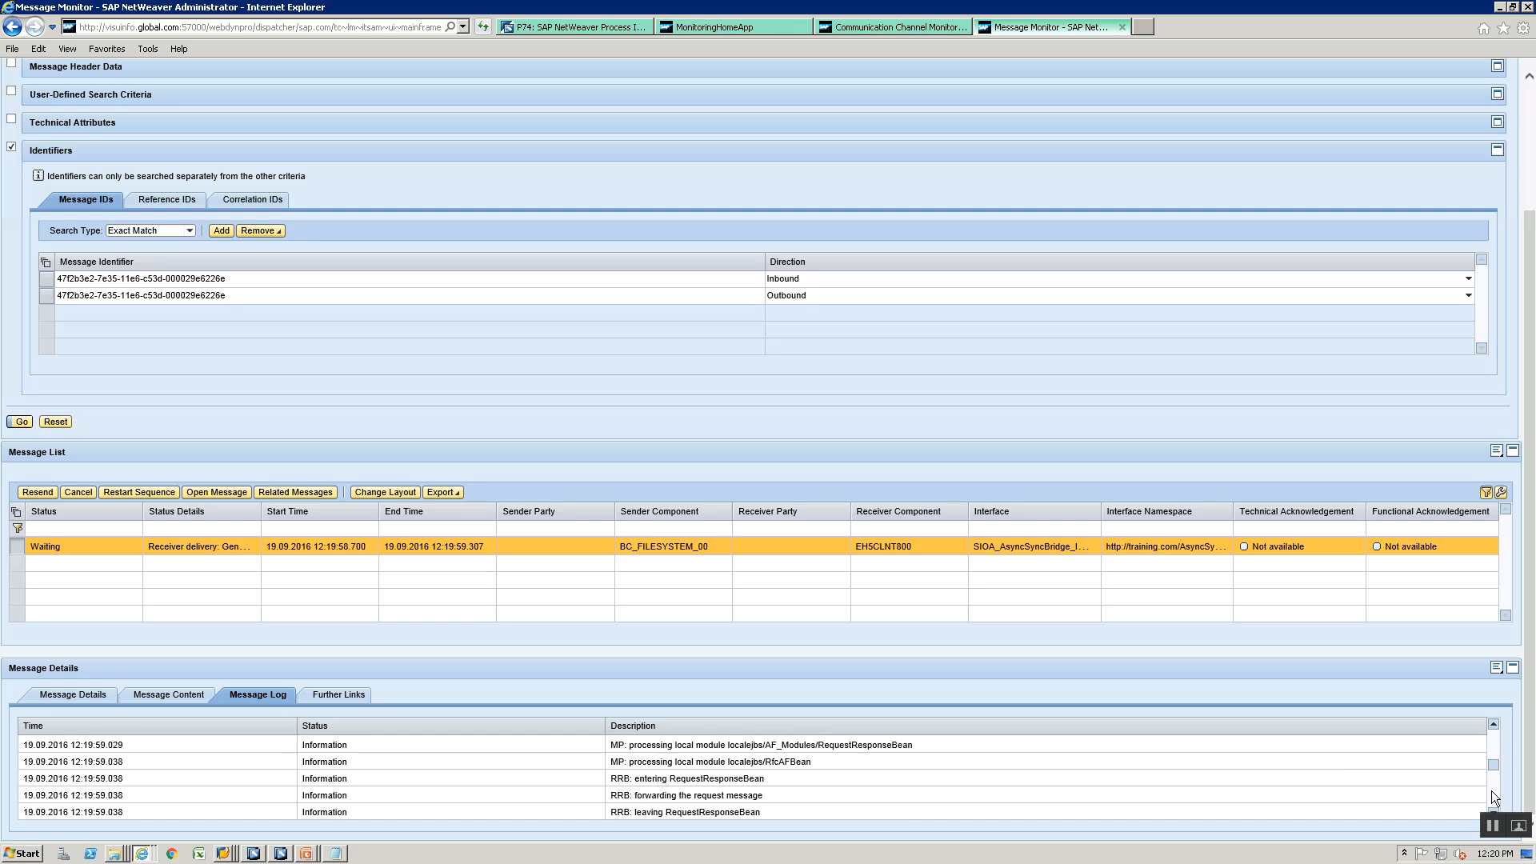
scroll(1492, 797, down, 5)
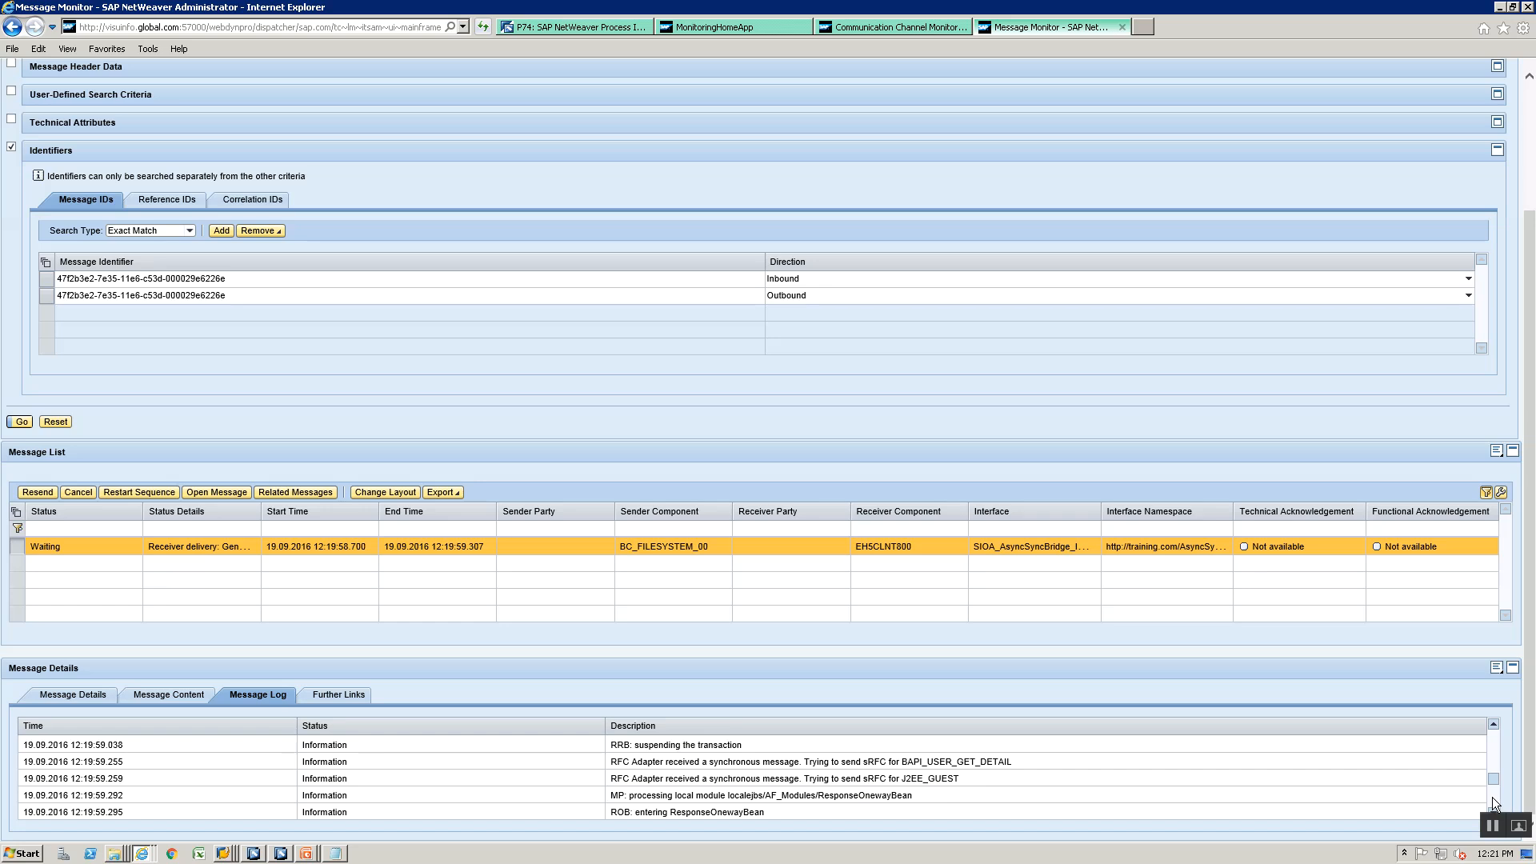
scroll(1491, 797, down, 5)
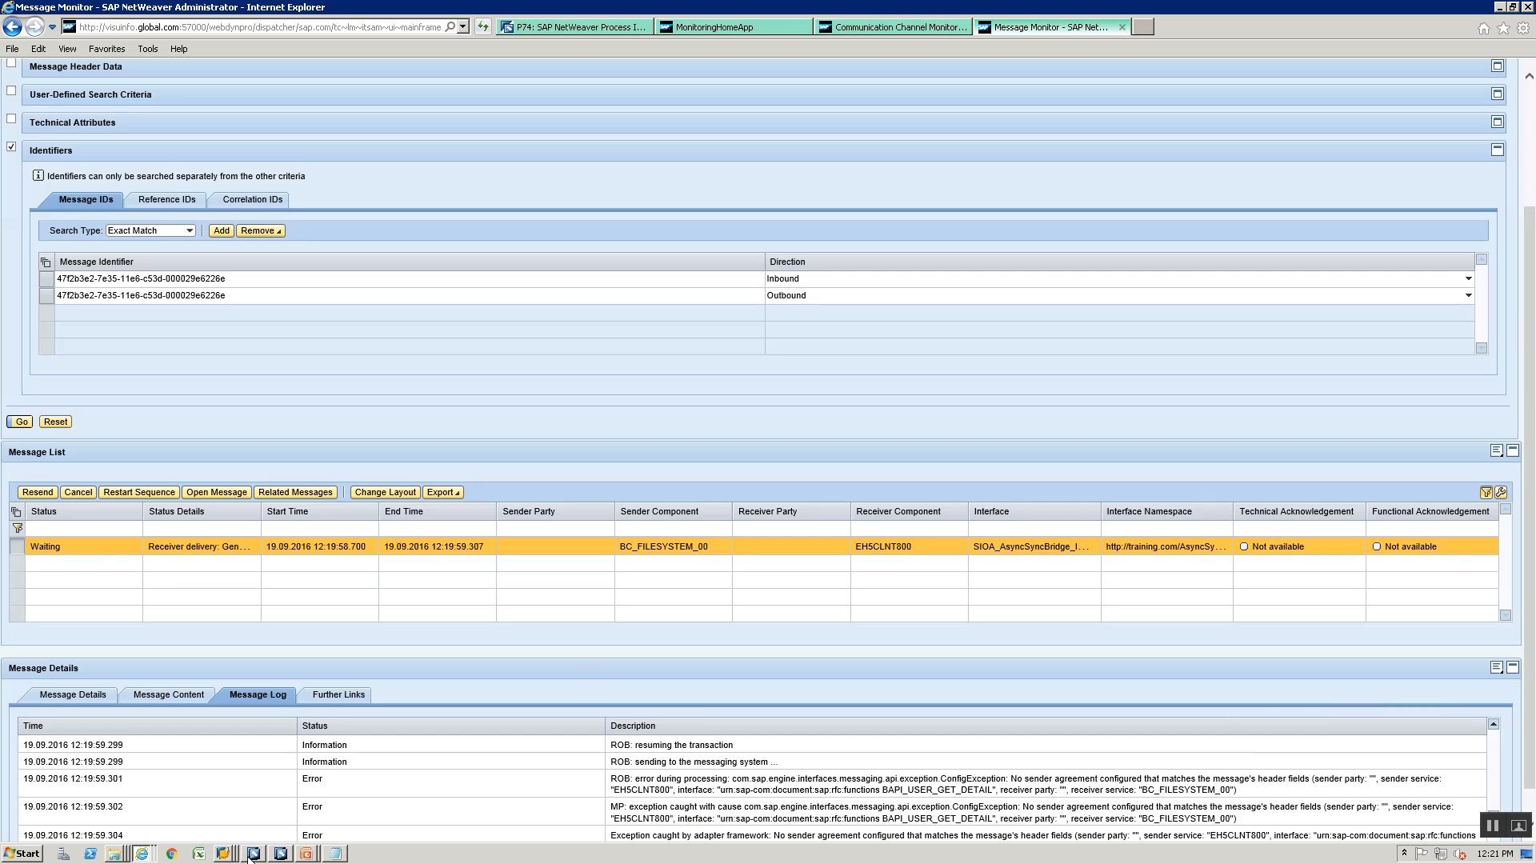
- In the Integration Builder, open CC_AsyncSyncBridge_ICO_RFC_Receiver_00 from the file request's outbound processing and compare its module settings with the message log
mouse_move(249, 857)
click(253, 854)
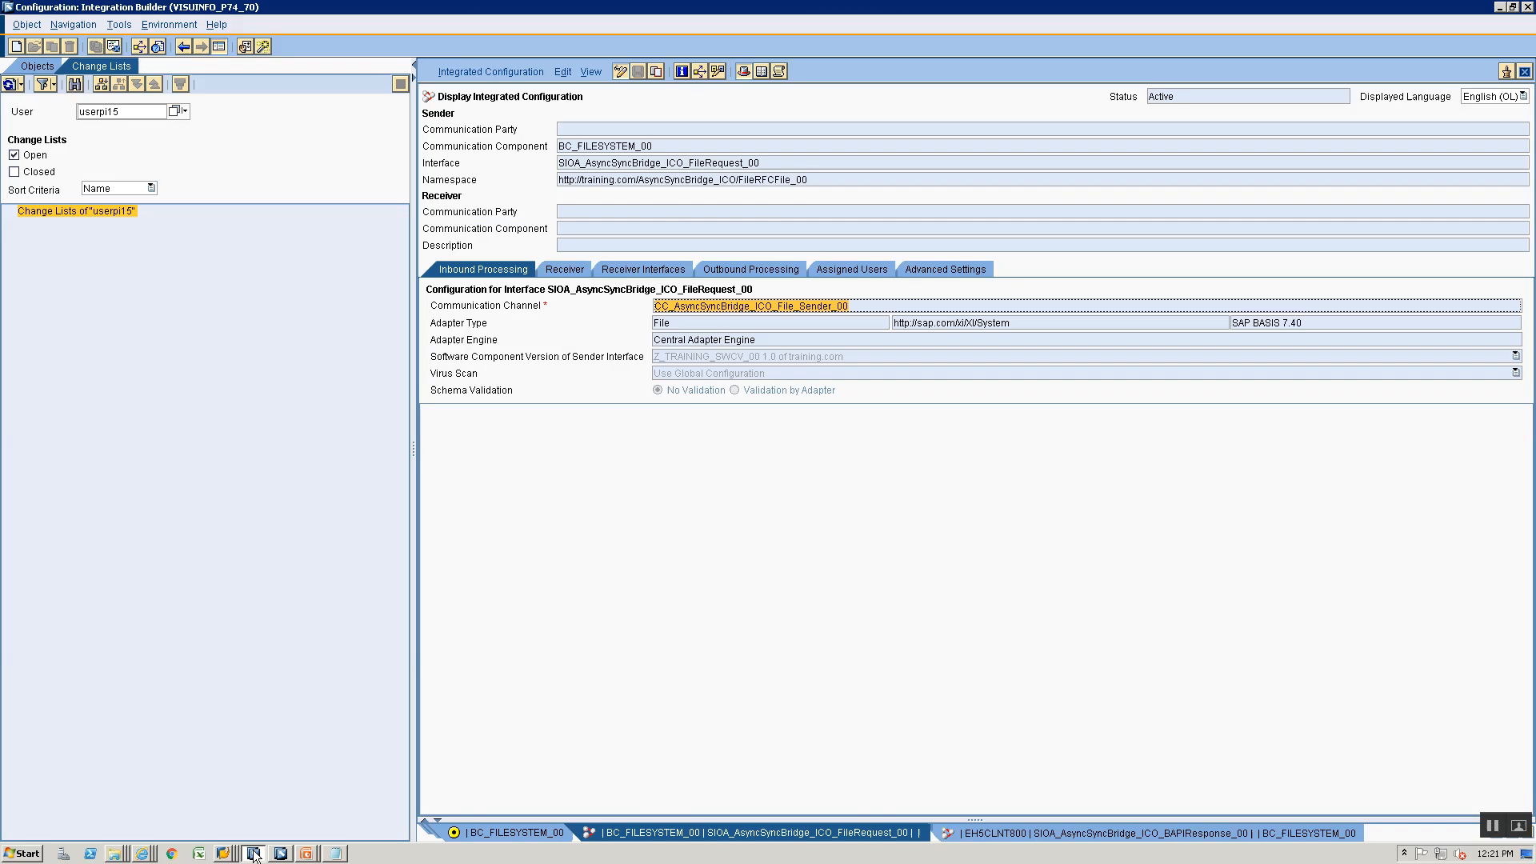
click(717, 268)
double_click(725, 307)
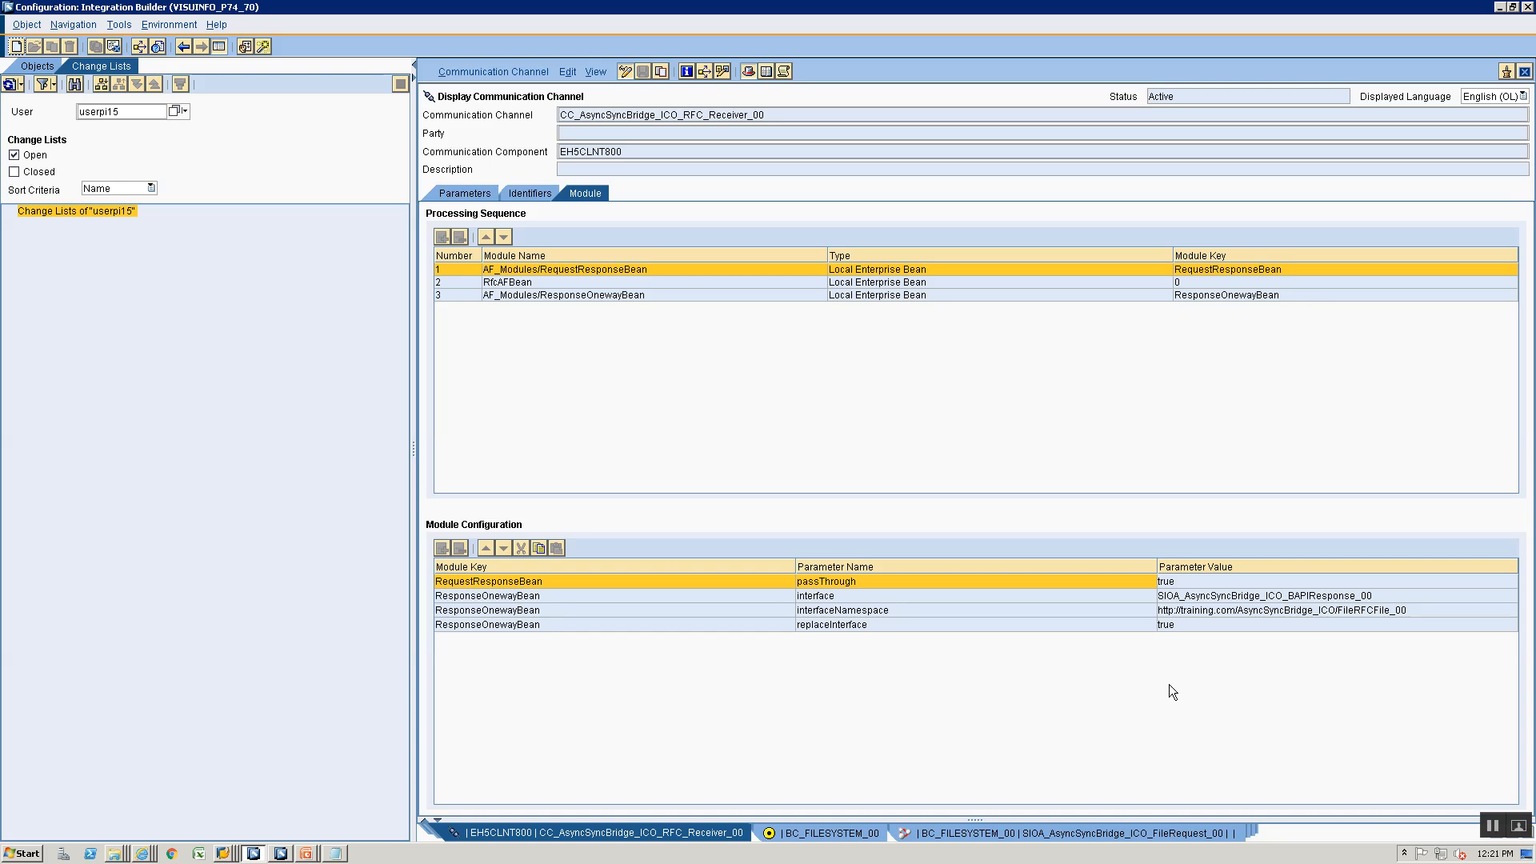
key(alt+Tab)
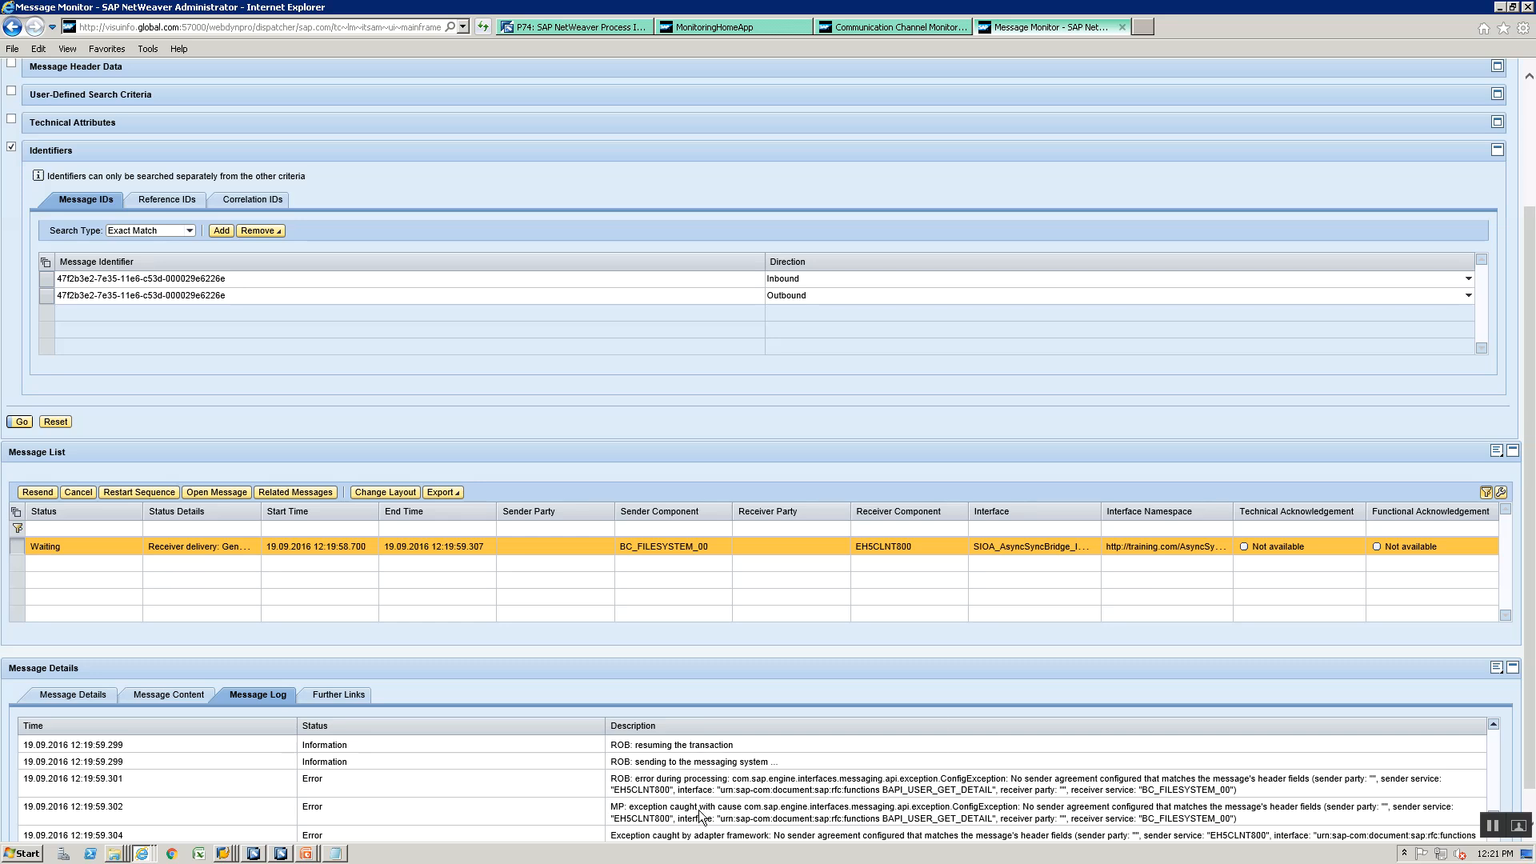
key(alt+Tab)
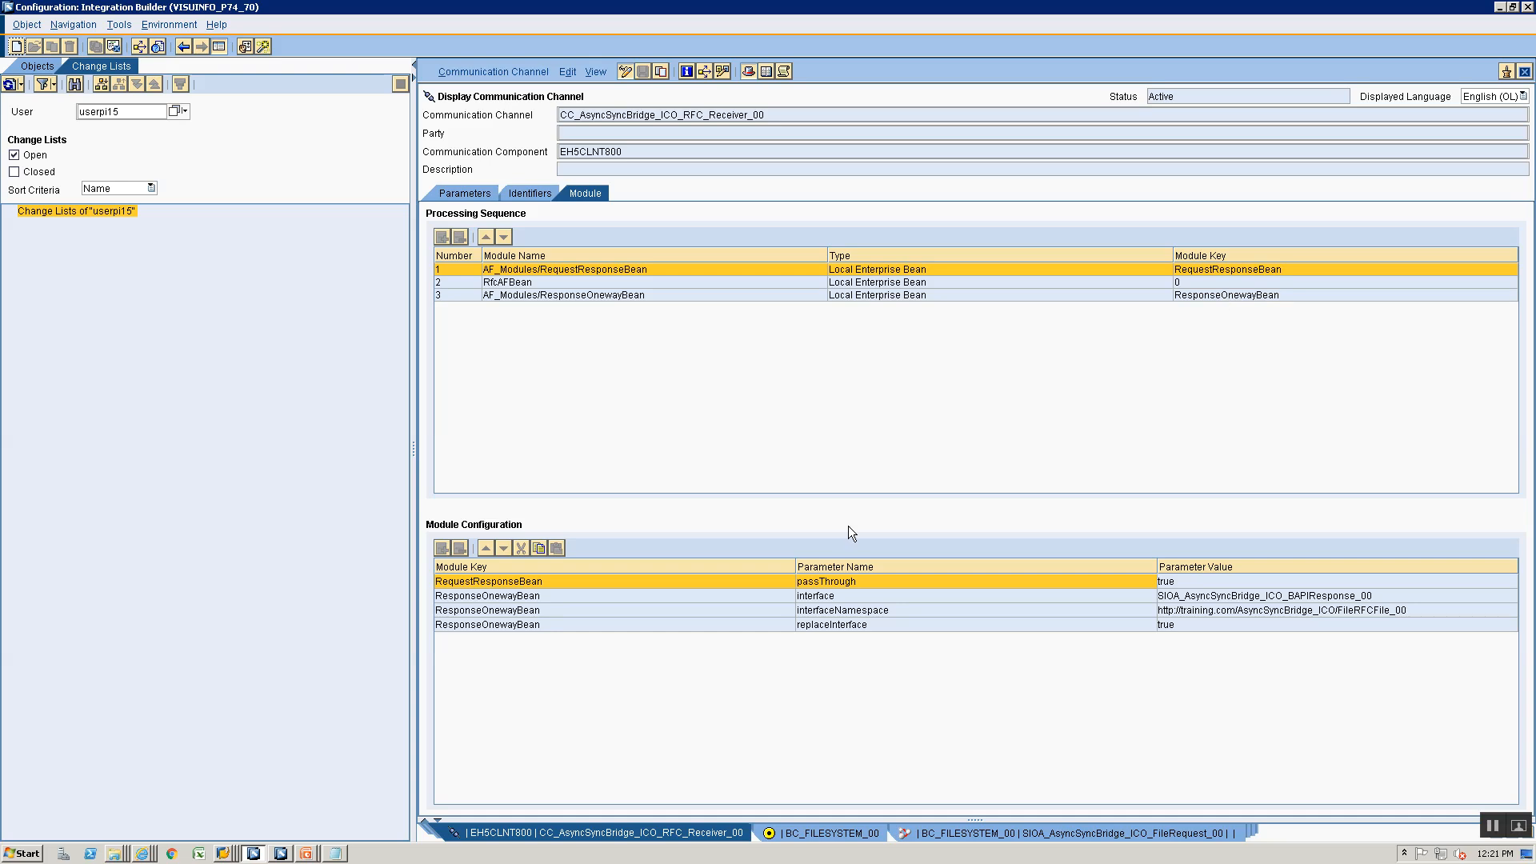
- Return to the Message Monitor and recheck the log entries covering the RFC call and the ResponseOnewayBean processing
key(alt+Tab)
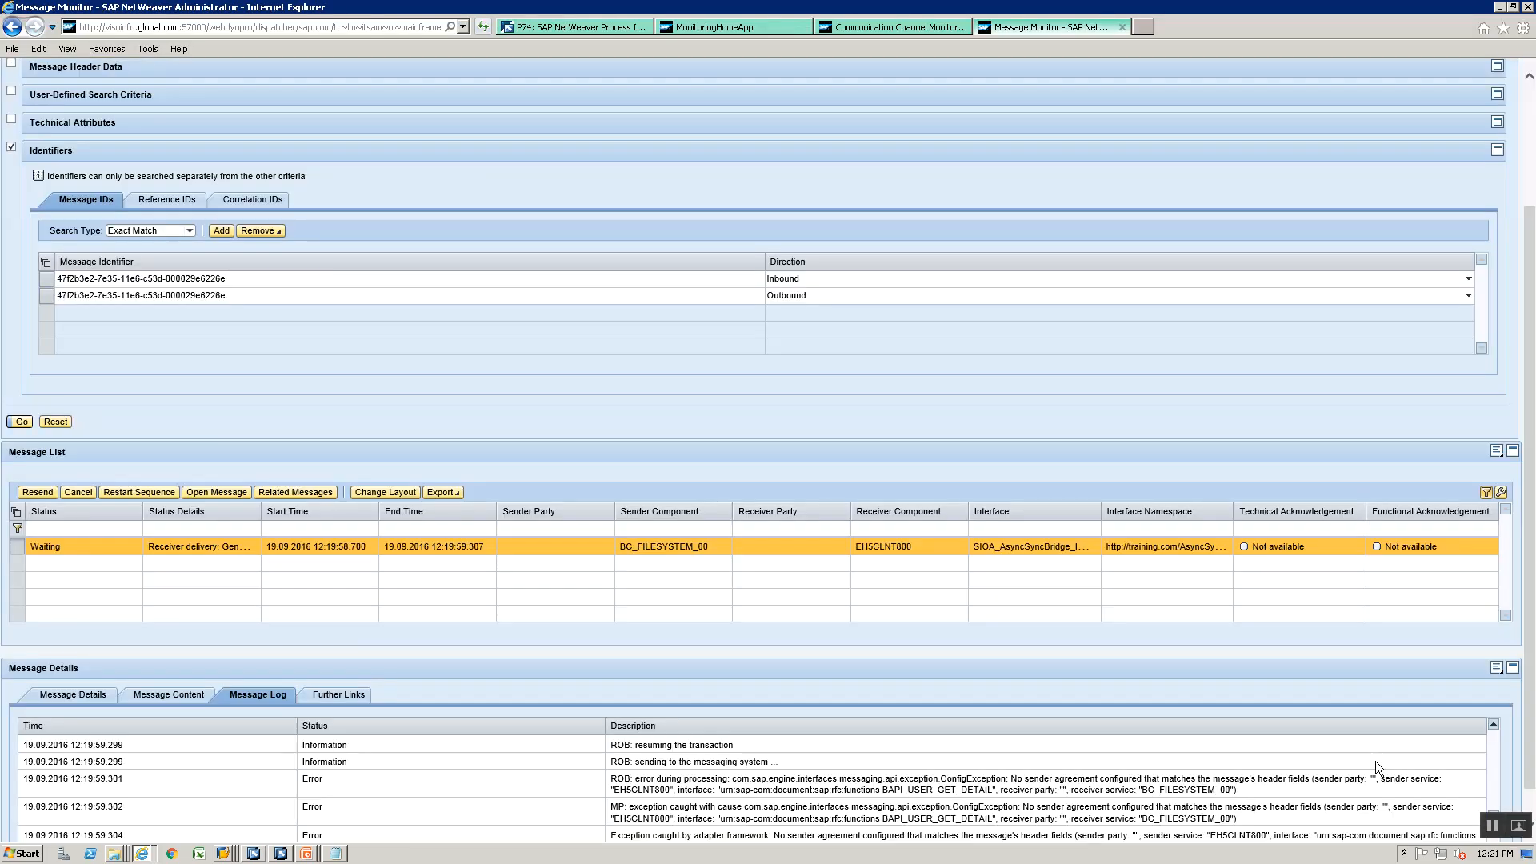
click(1490, 746)
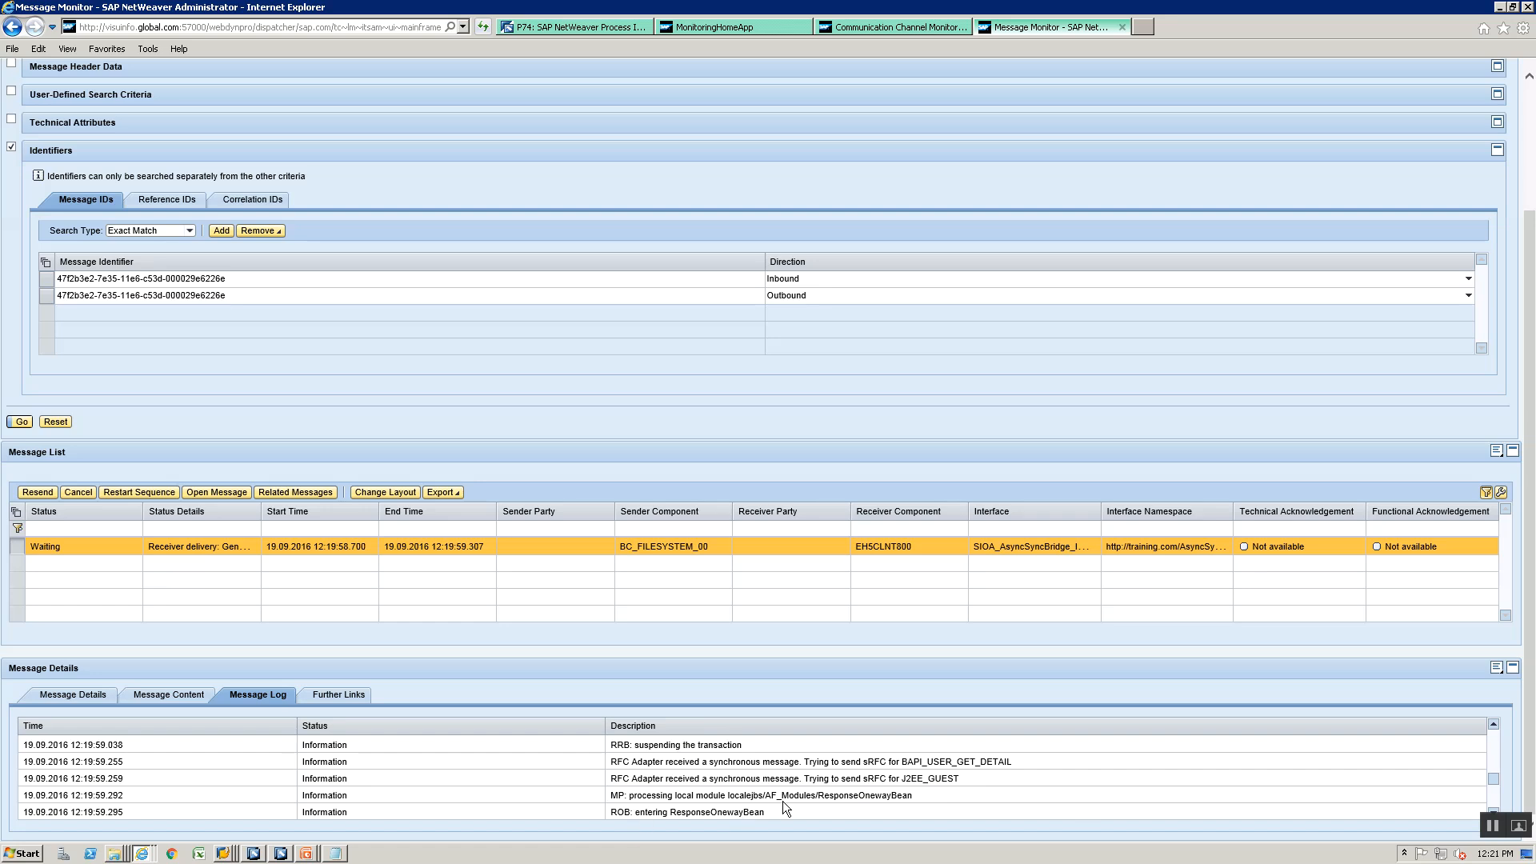
click(1491, 793)
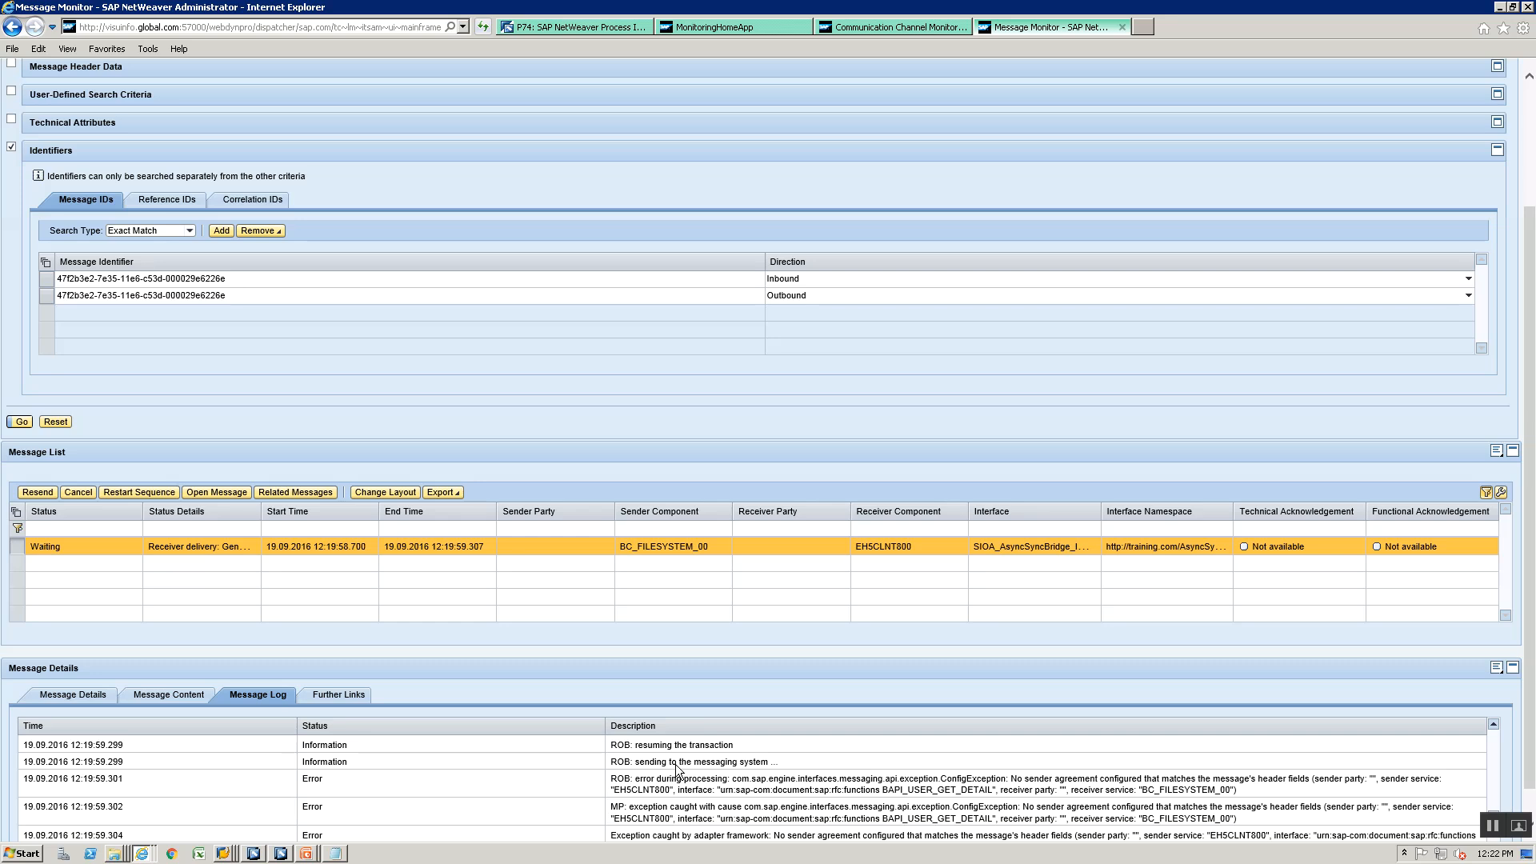
- Switch to the presentation's ICO slide and compare its module parameters with those of the RFC receiver channel in the Integration Builder
key(alt+Tab)
key(alt+Tab)
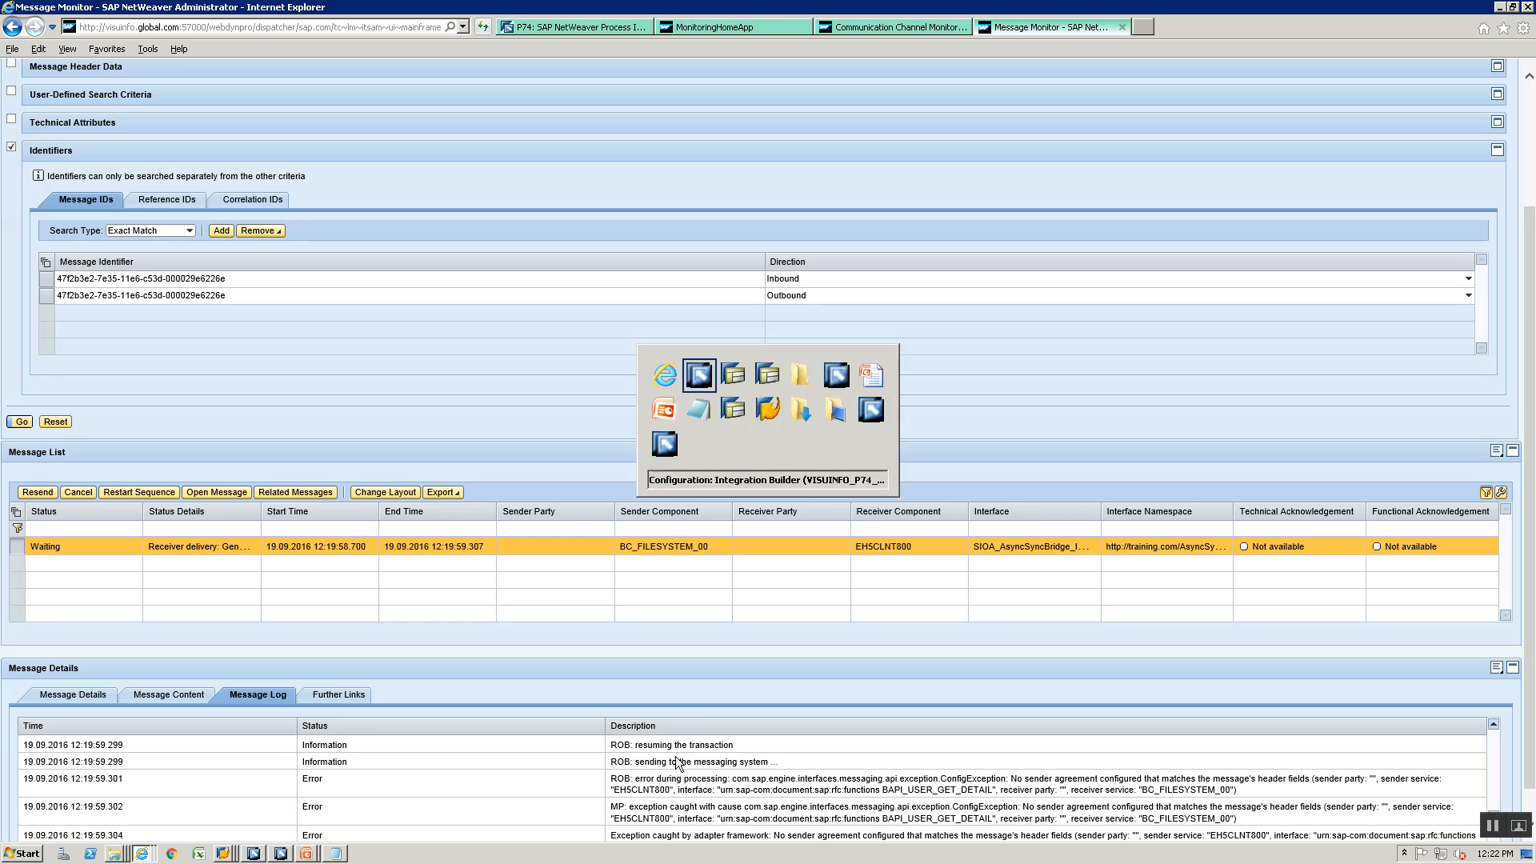
key(alt+Tab)
key(alt+Tab)
key(alt+Tab)
key(alt+Tab)
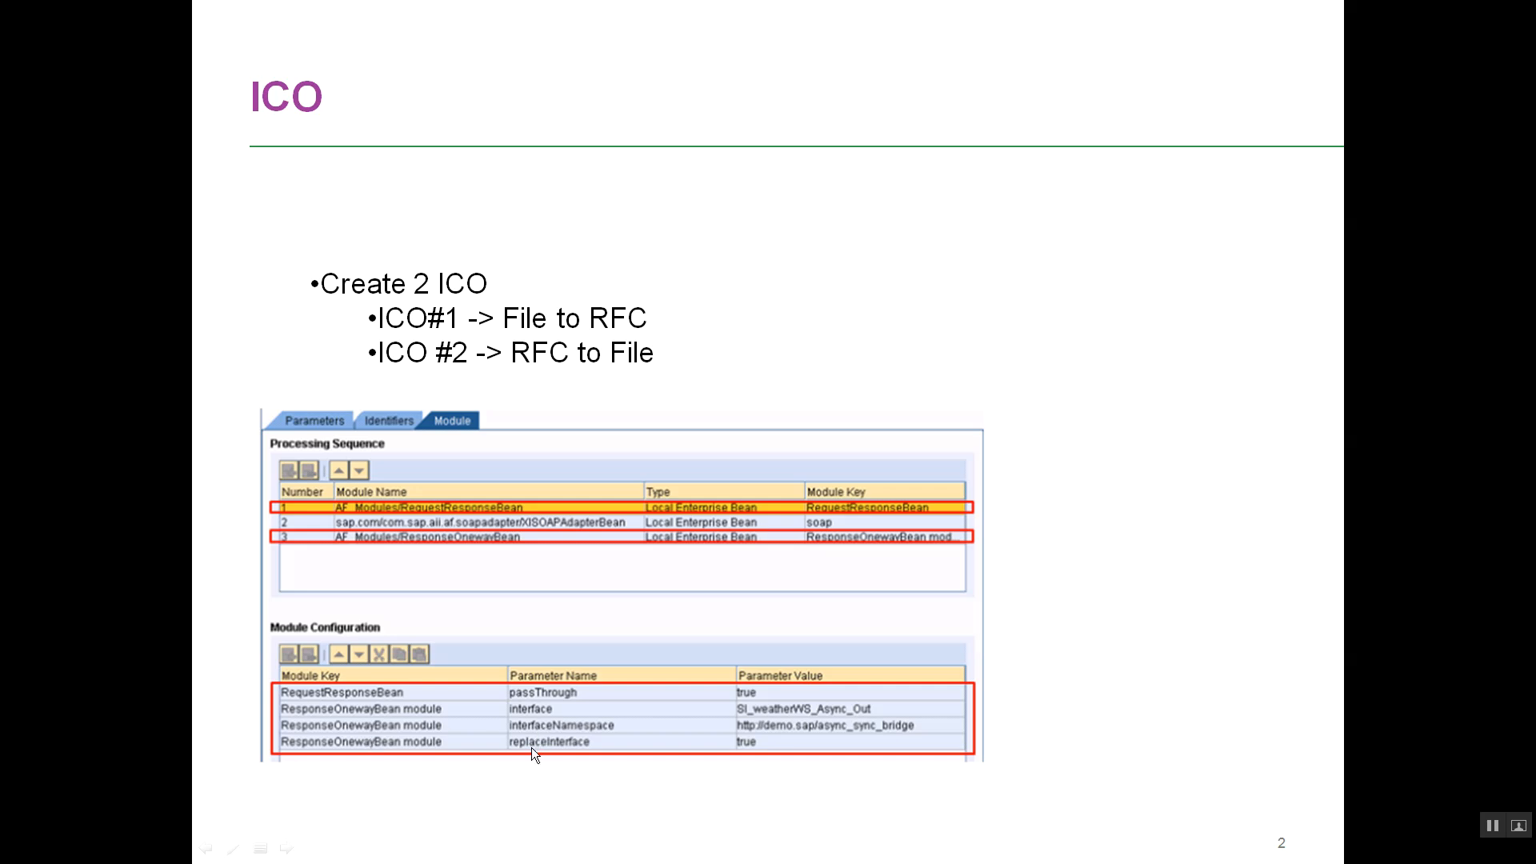
key(alt+Tab)
key(alt+Tab)
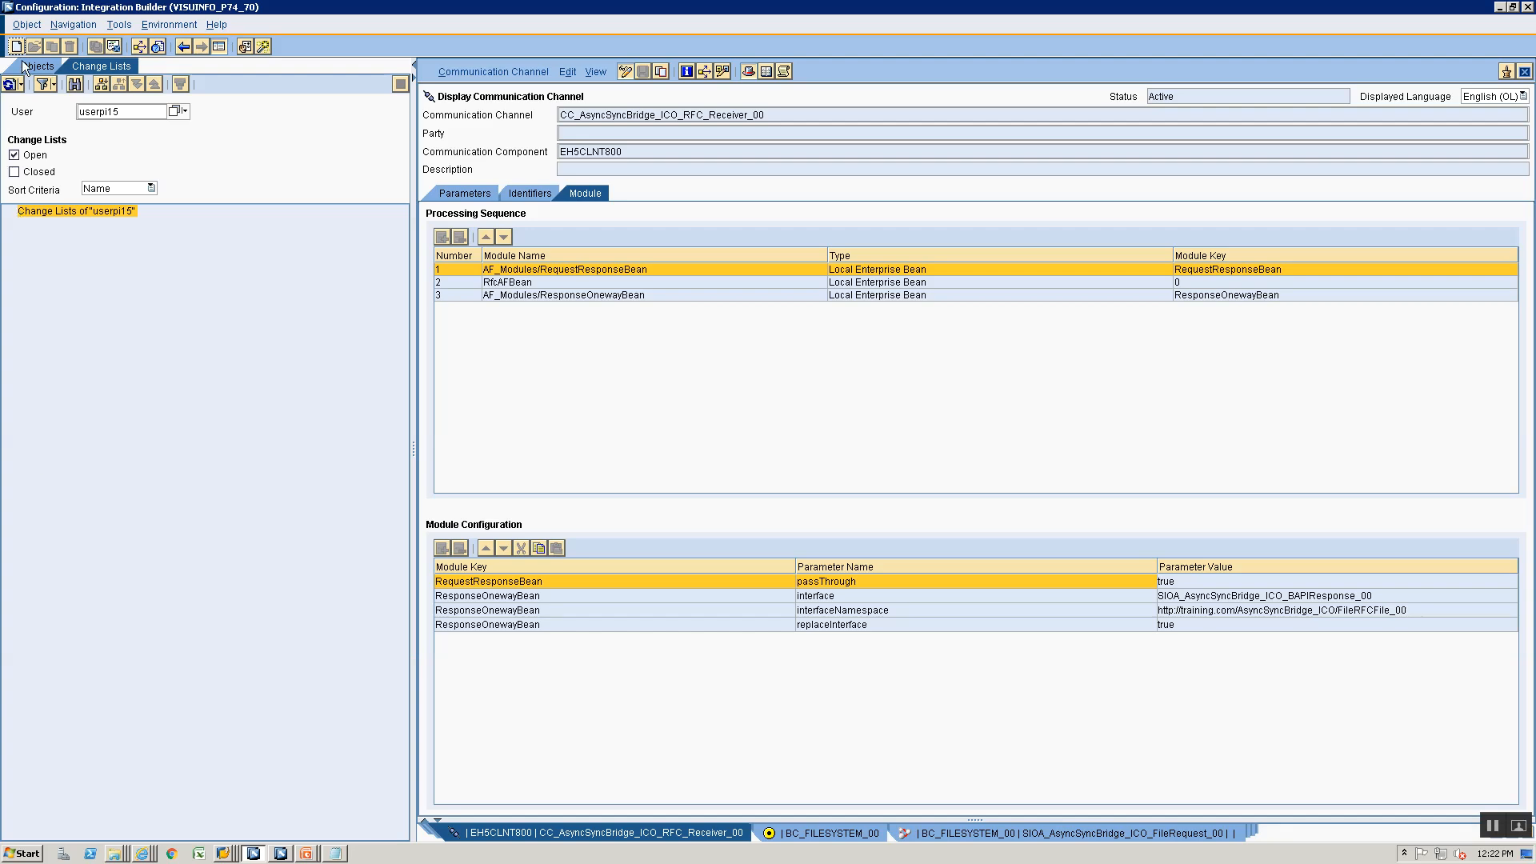
key(alt+Tab)
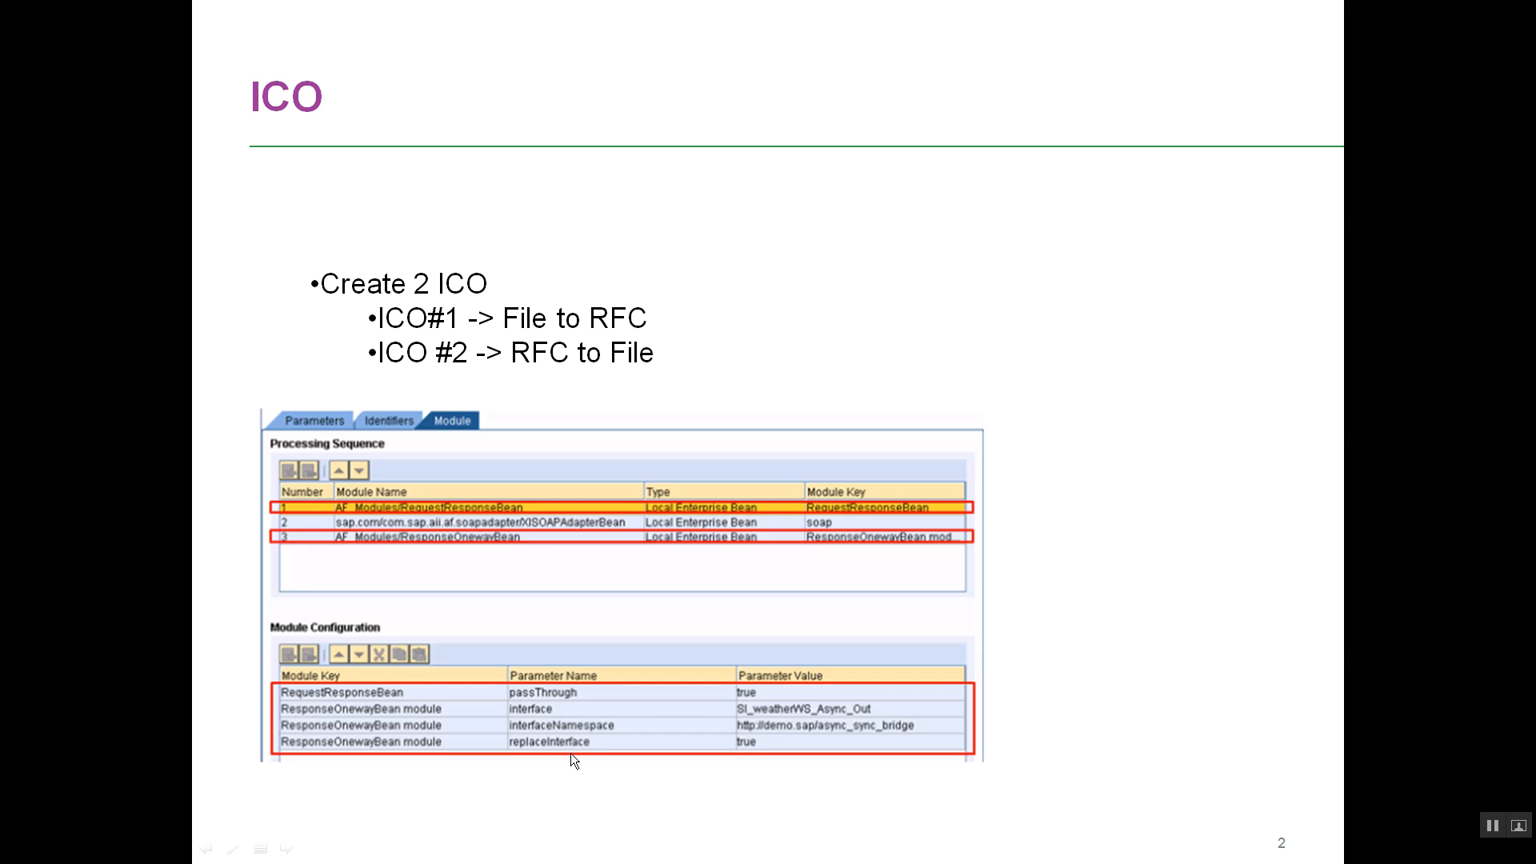
key(alt+Tab)
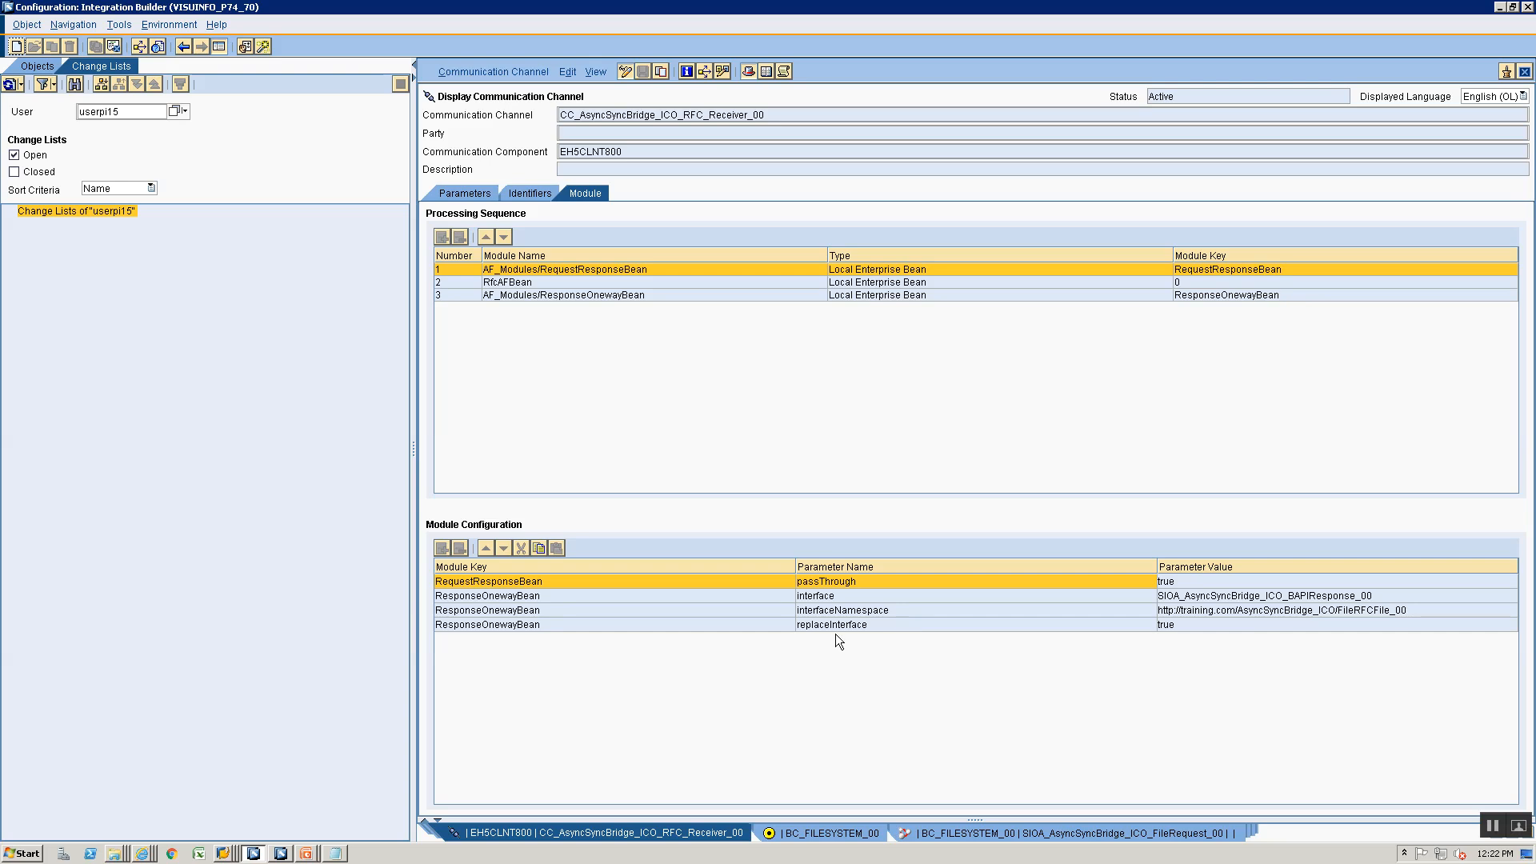
- Return to the Message Monitor and trace the log again from the request mapping through RequestResponseBean, RfcAFBean and ResponseOnewayBean
key(alt+Tab)
key(alt+Tab)
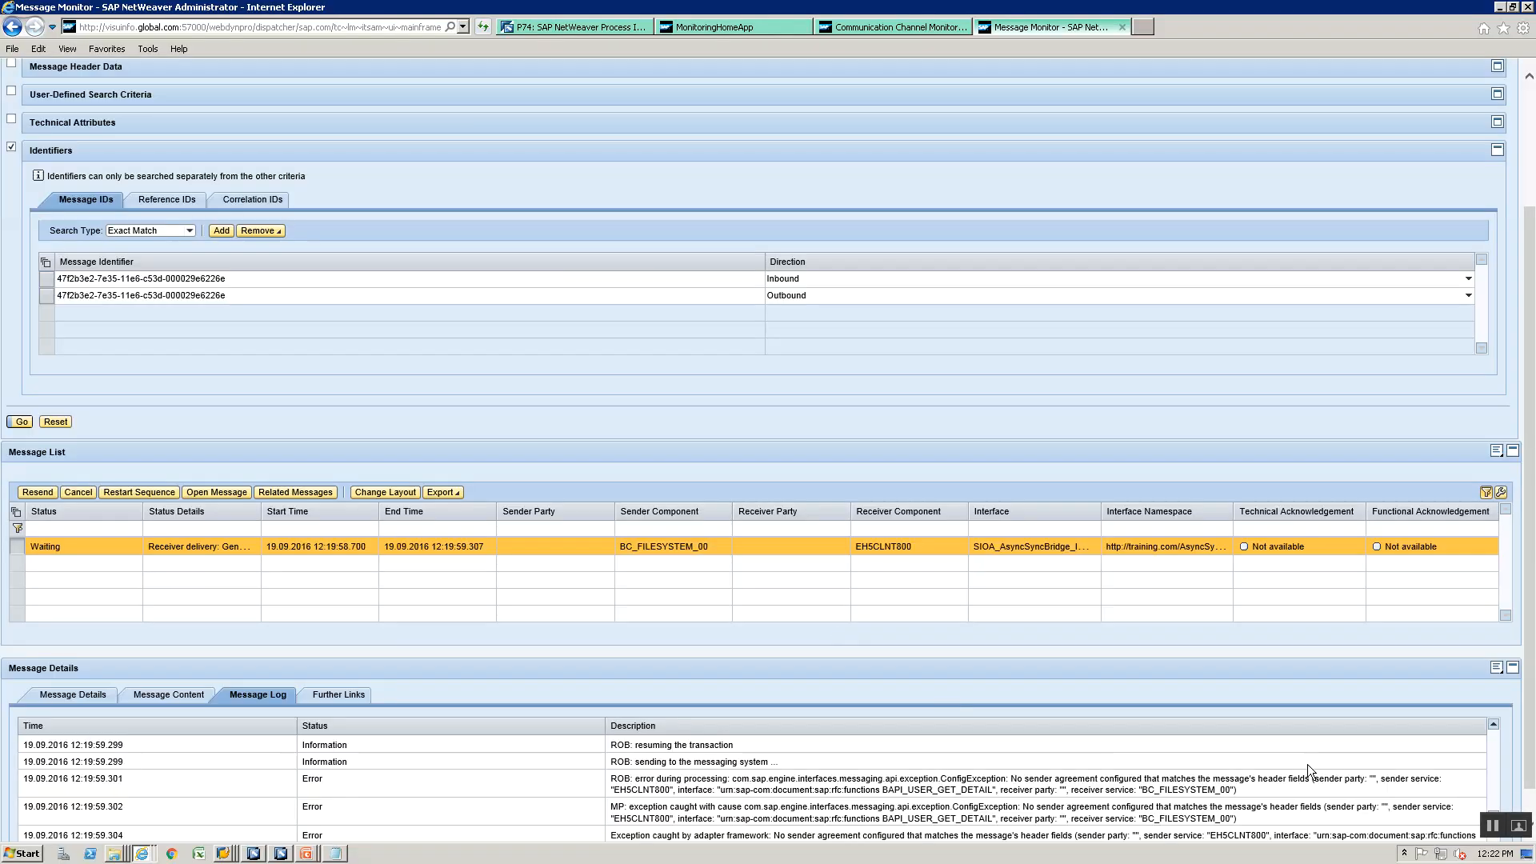
click(1493, 751)
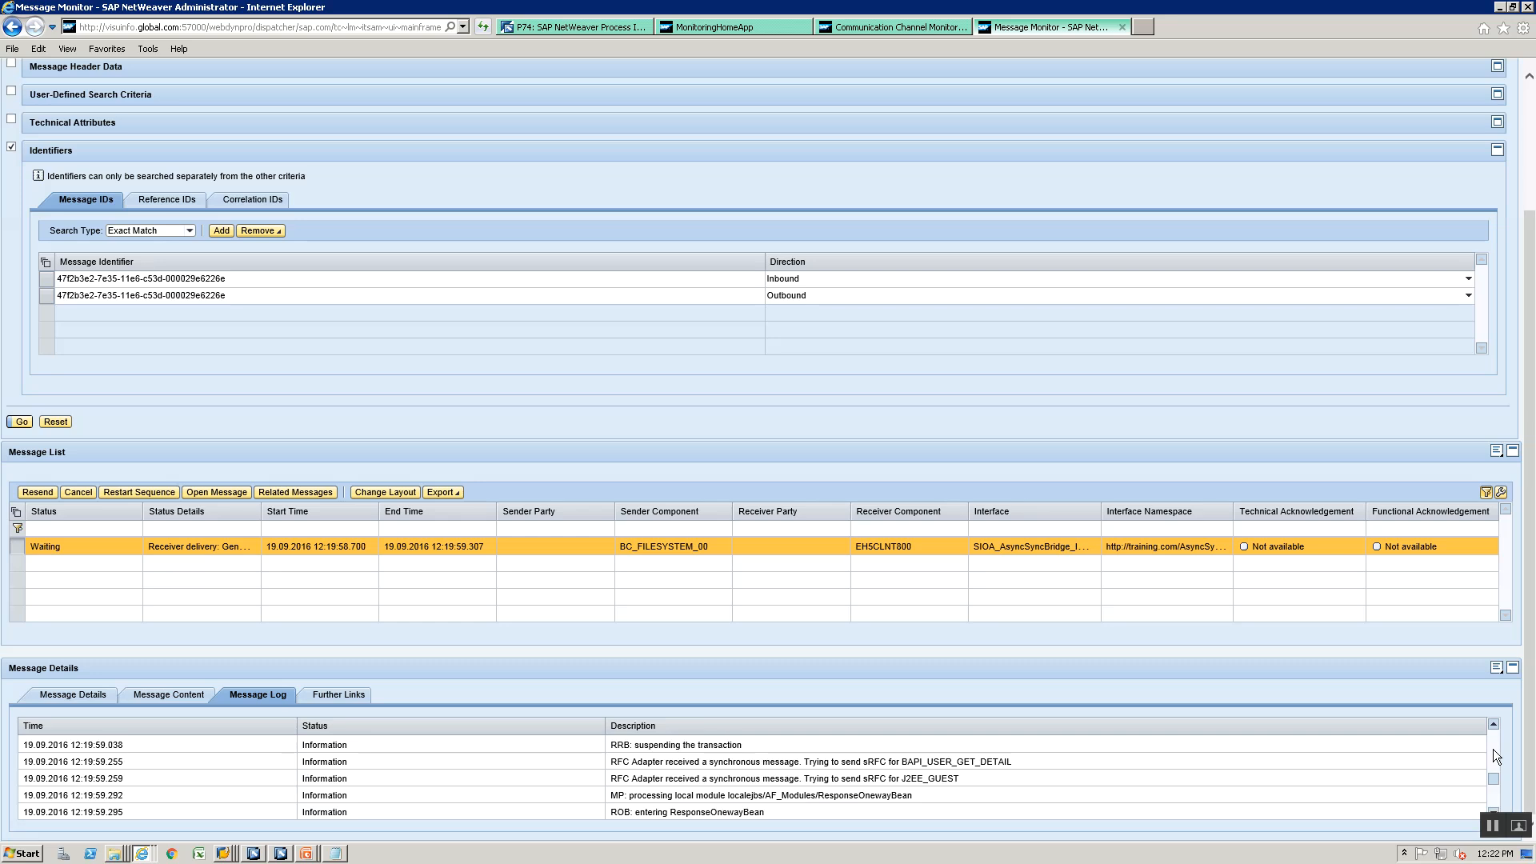
click(1493, 751)
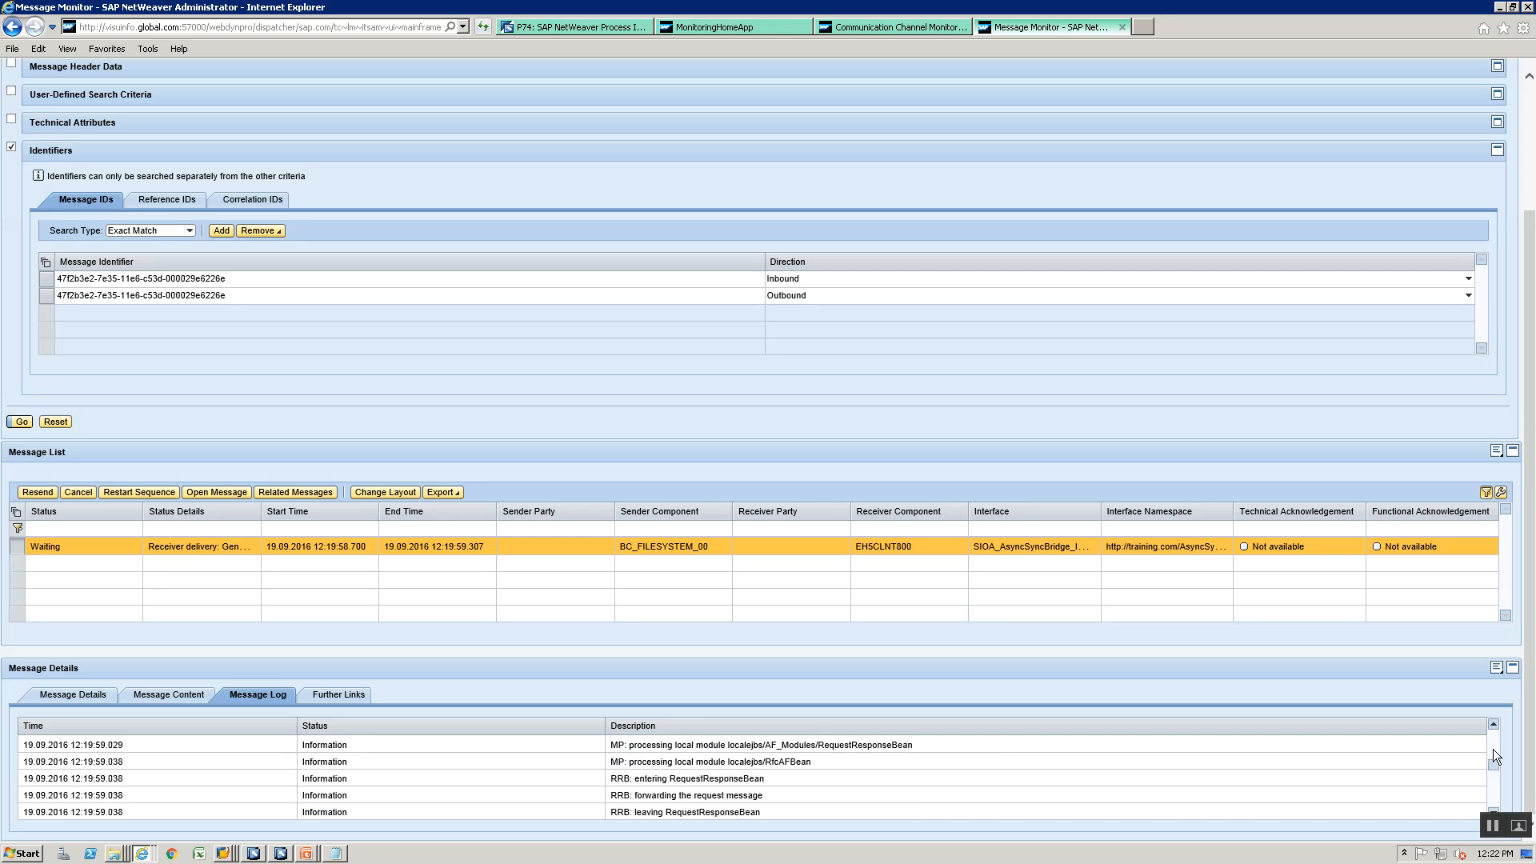
click(1493, 752)
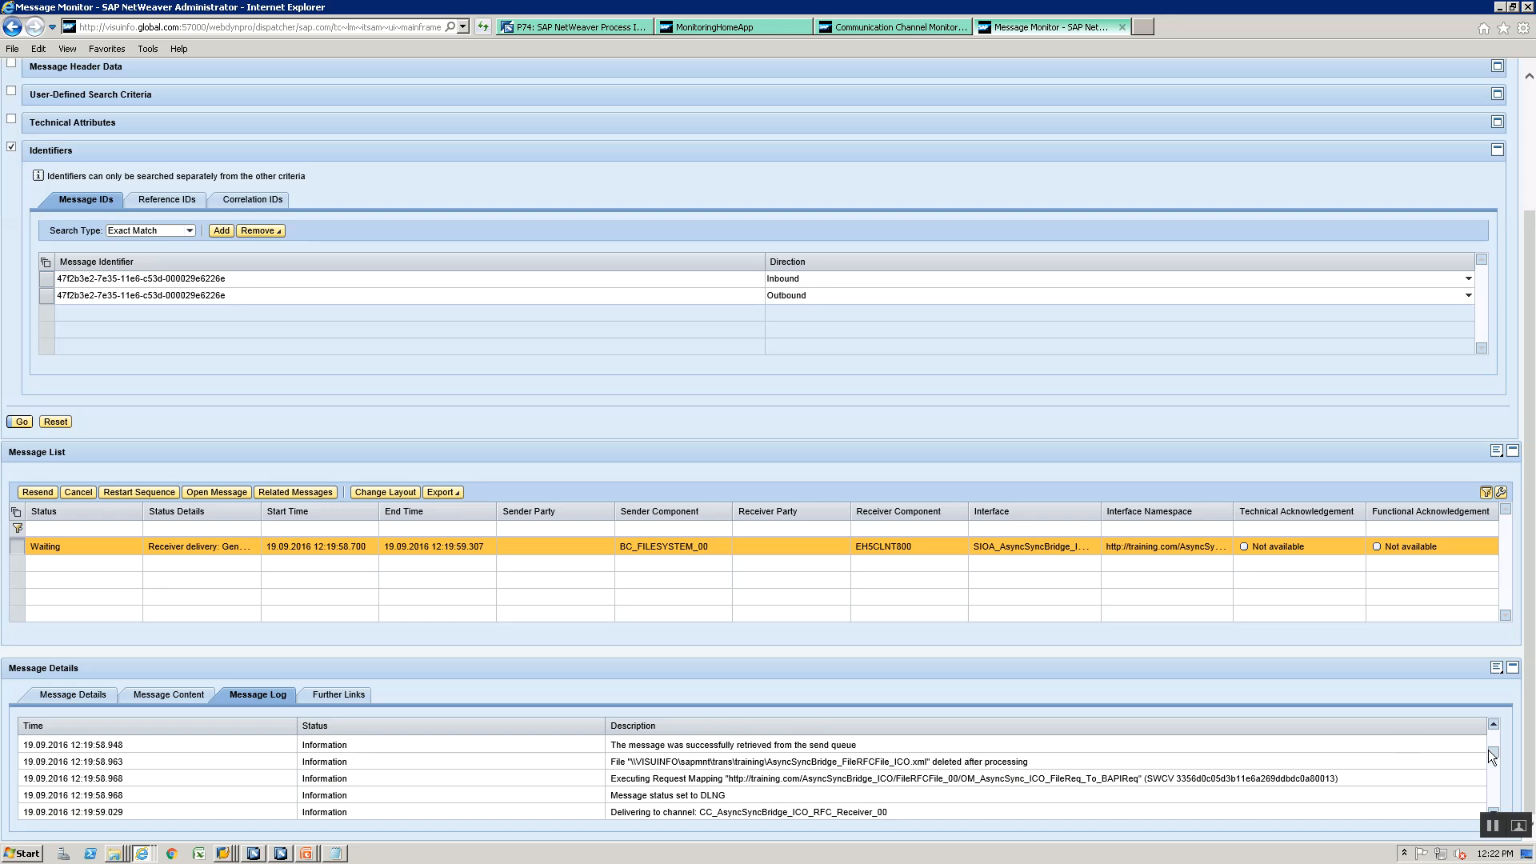
click(1493, 792)
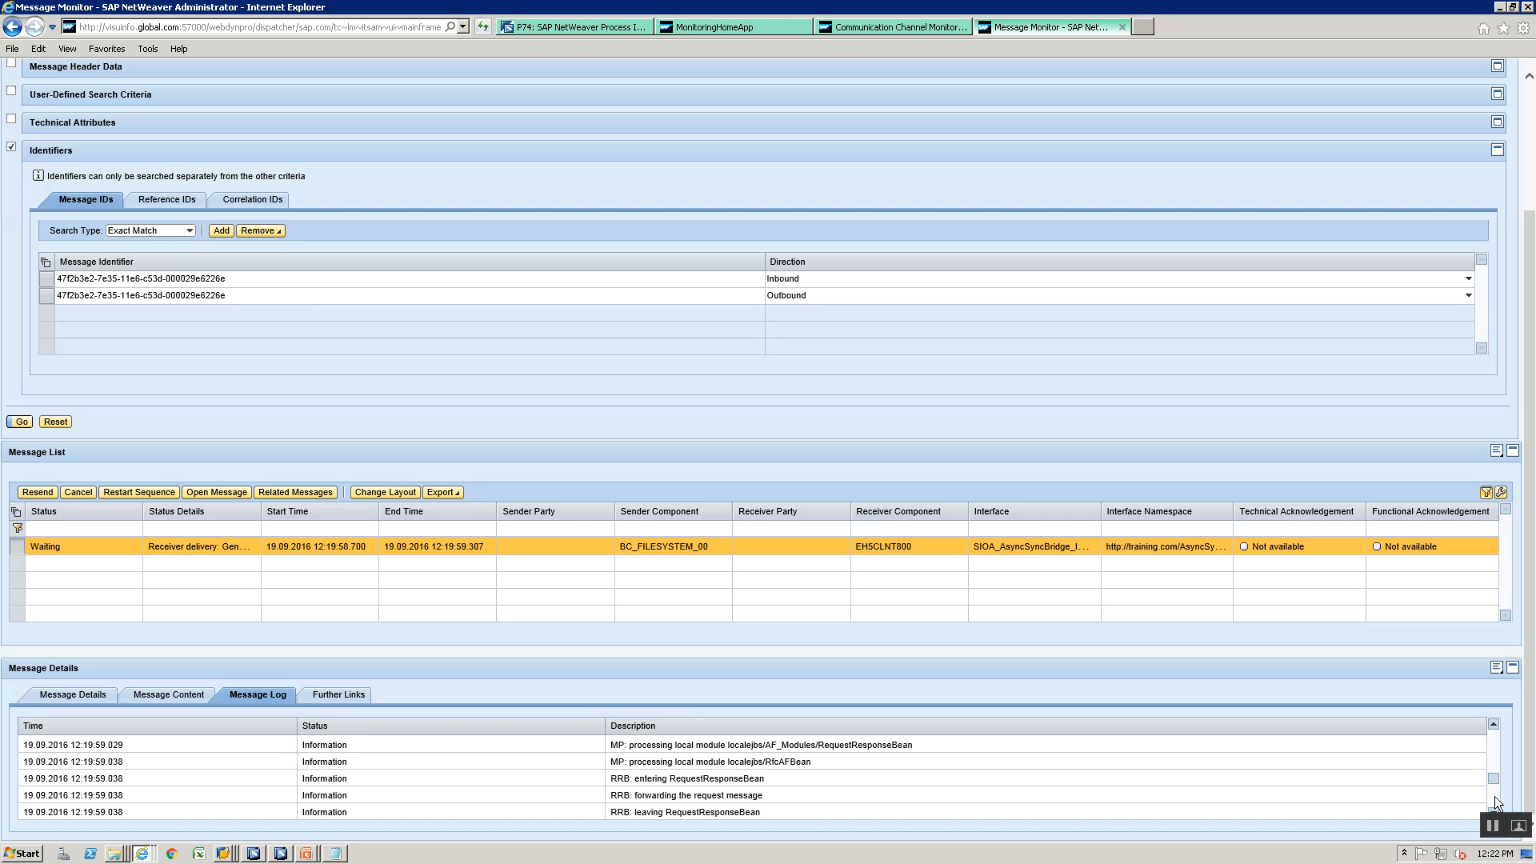
click(1494, 795)
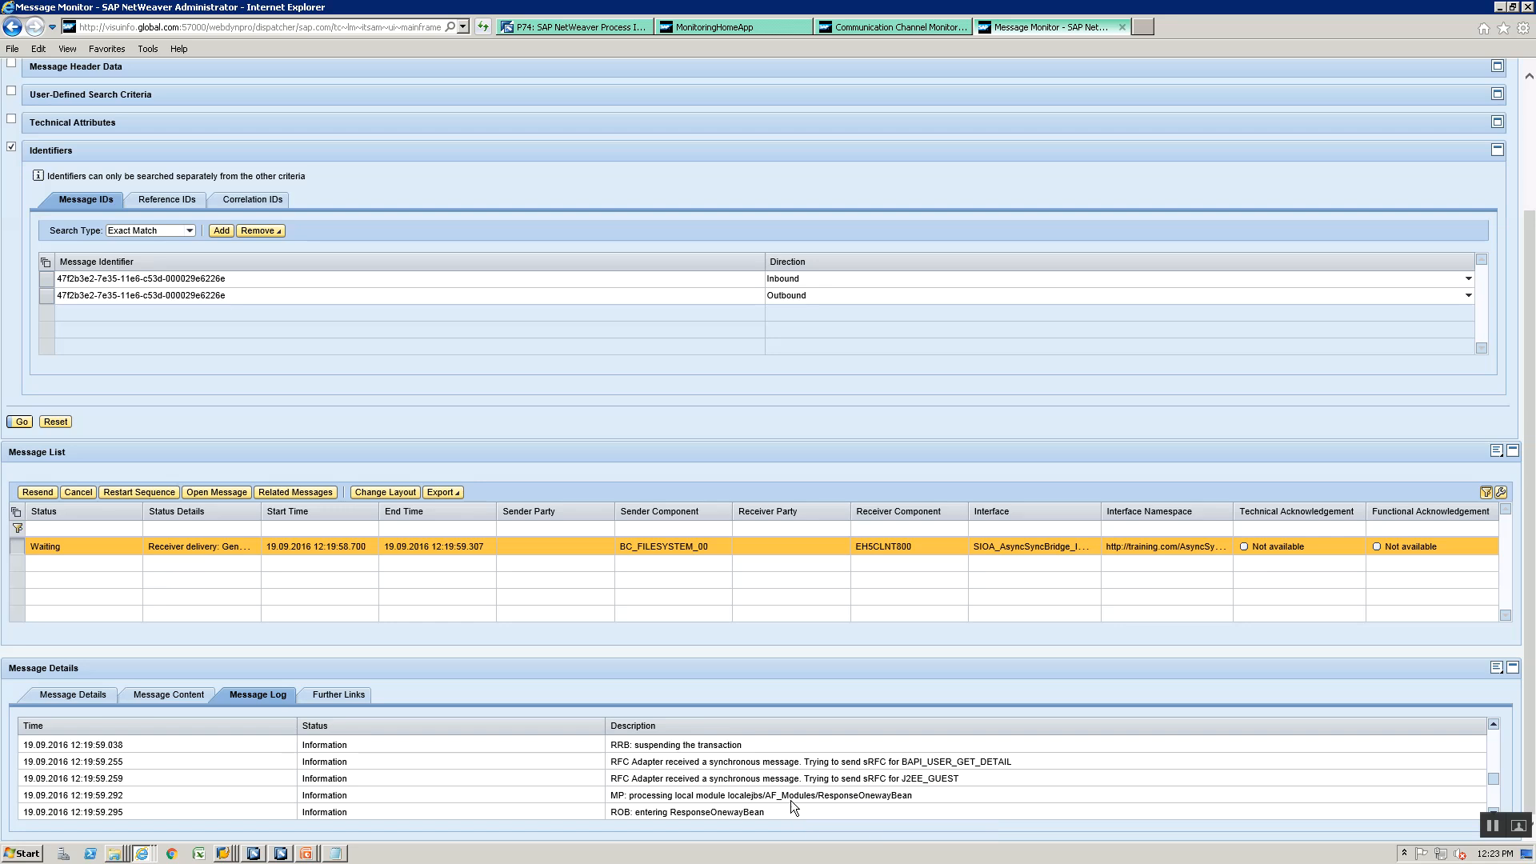
click(1492, 795)
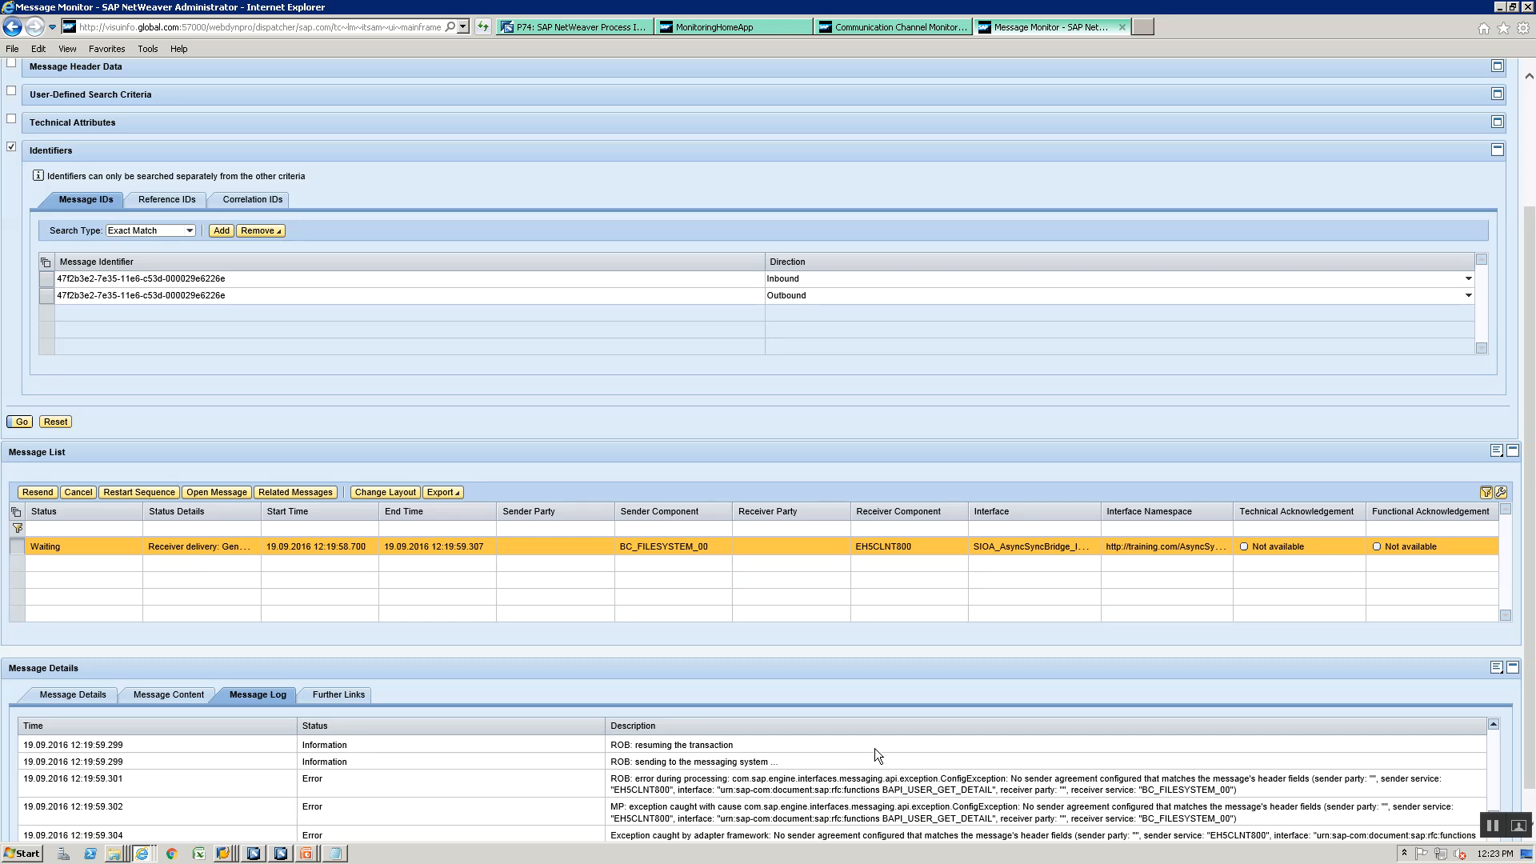
- Bring up the SIOA_AsyncSyncBridge_ICO_FileRequest_00 integrated configuration in the Integration Builder and check its outbound processing against the message log
key(alt+Tab)
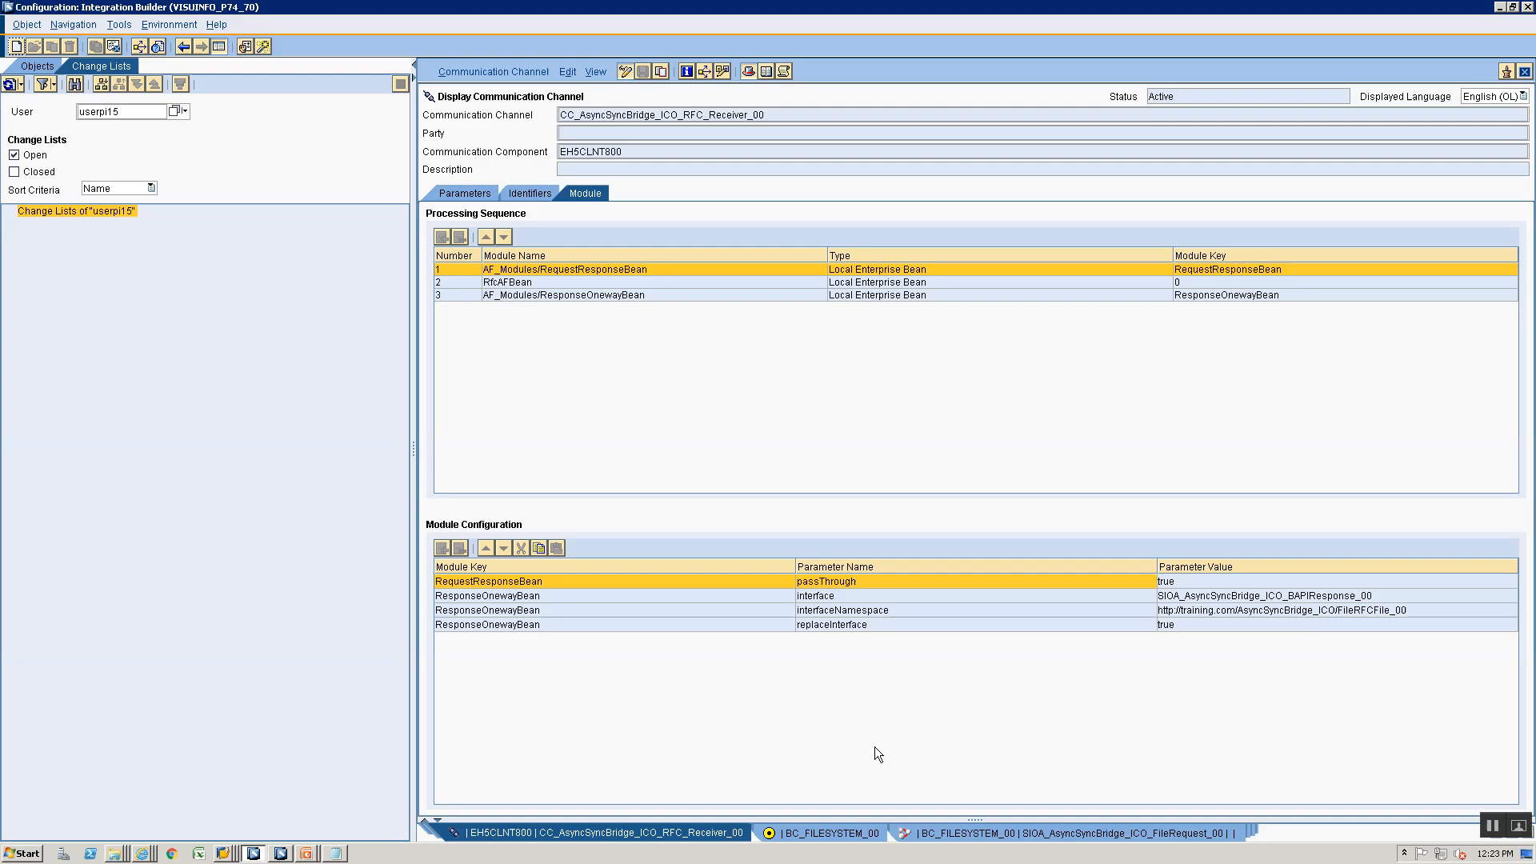
click(933, 833)
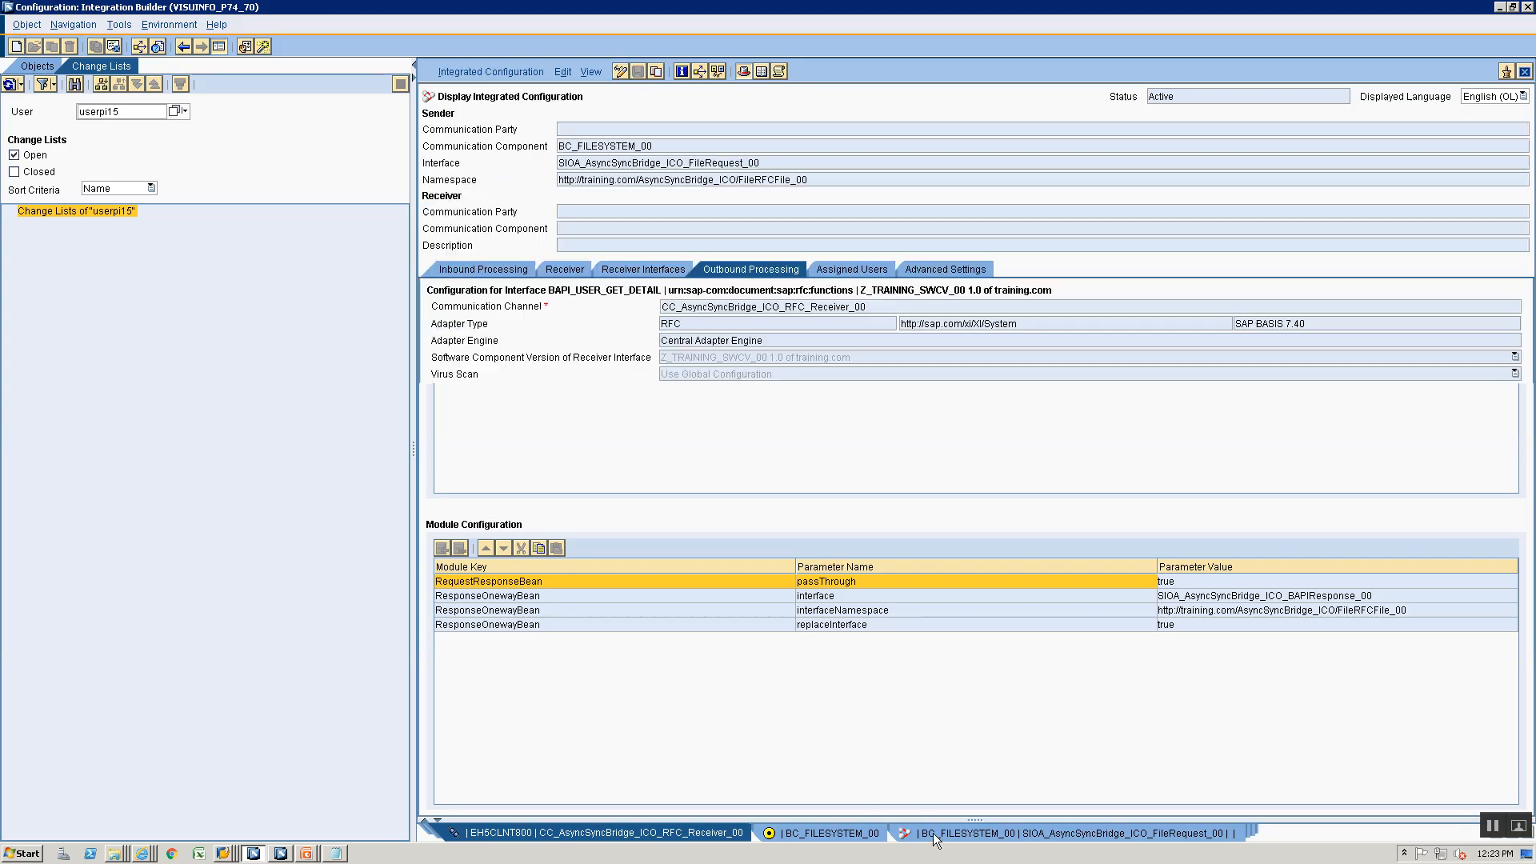
key(alt+Tab)
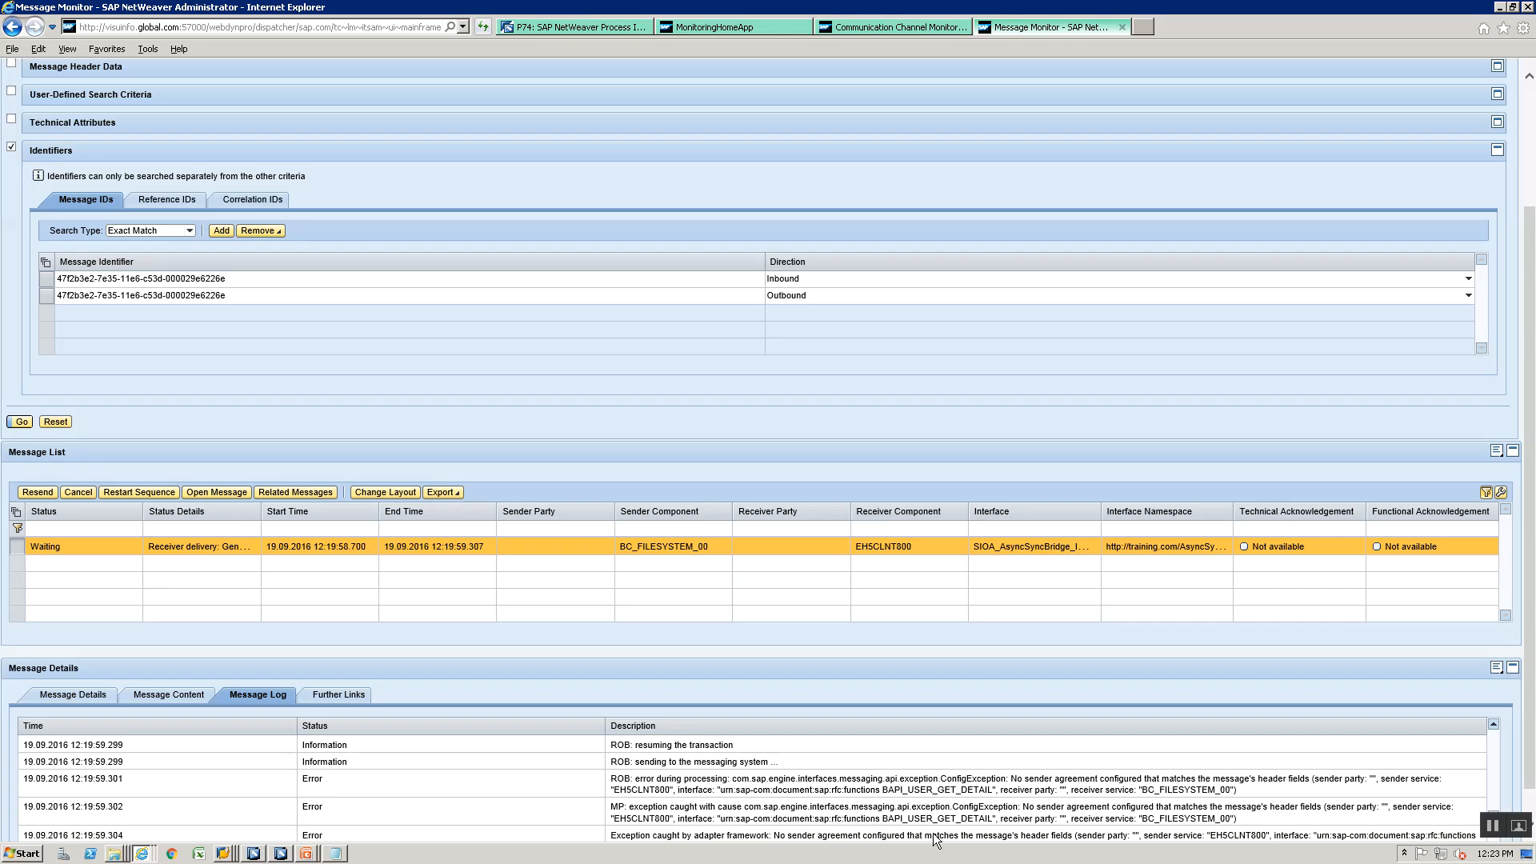
key(alt+Tab)
key(alt+Tab)
key(alt+Tab)
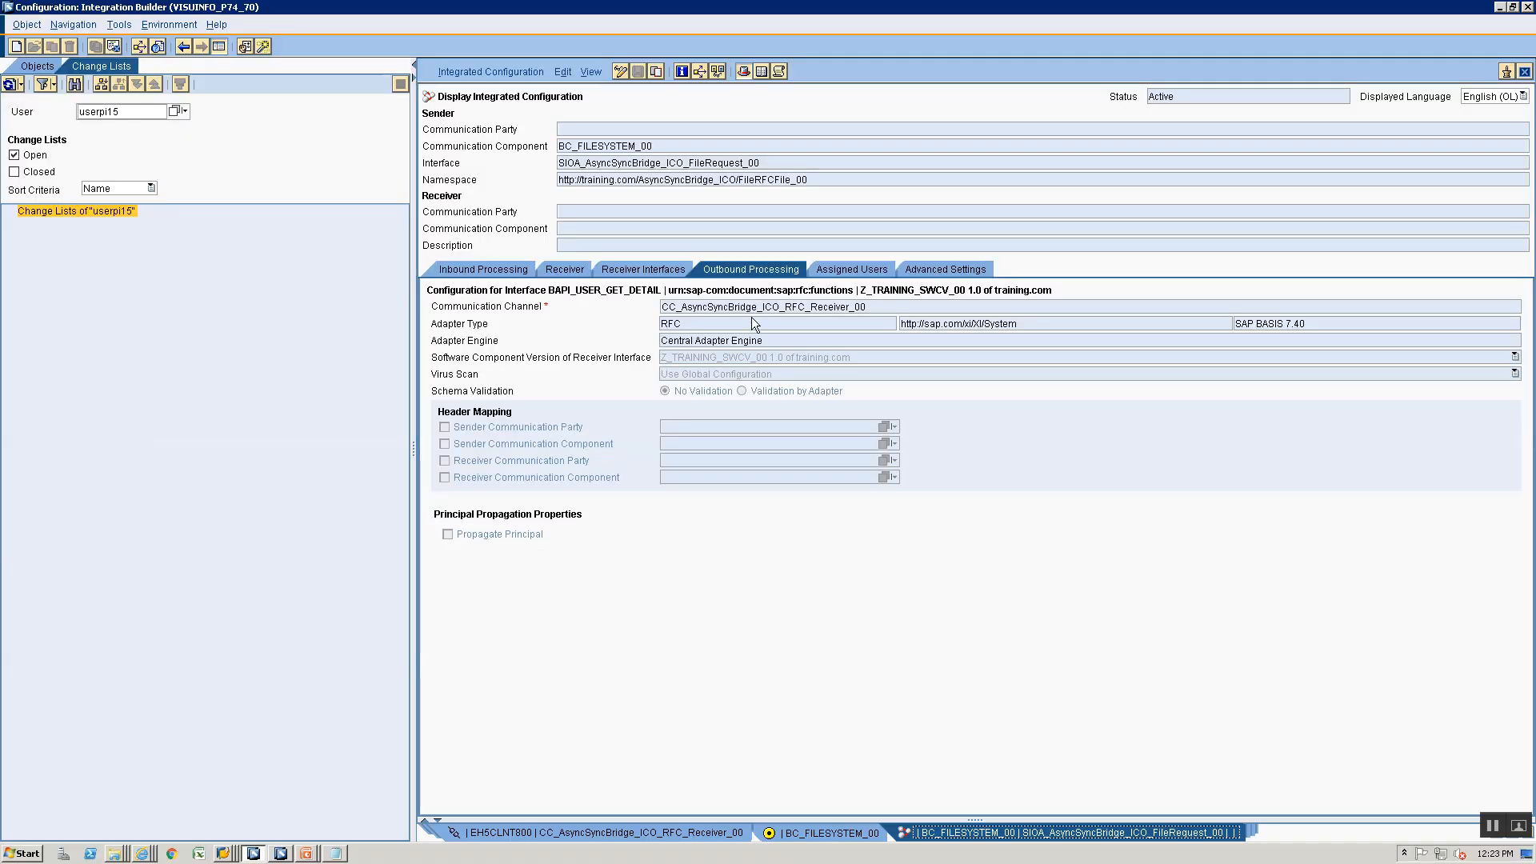
- Open CC_AsyncSyncBridge_File_Sender_00 from the AsyncSyncBridge_FileRFCFile_00 folder, examine its module configuration and close the channel
click(32, 65)
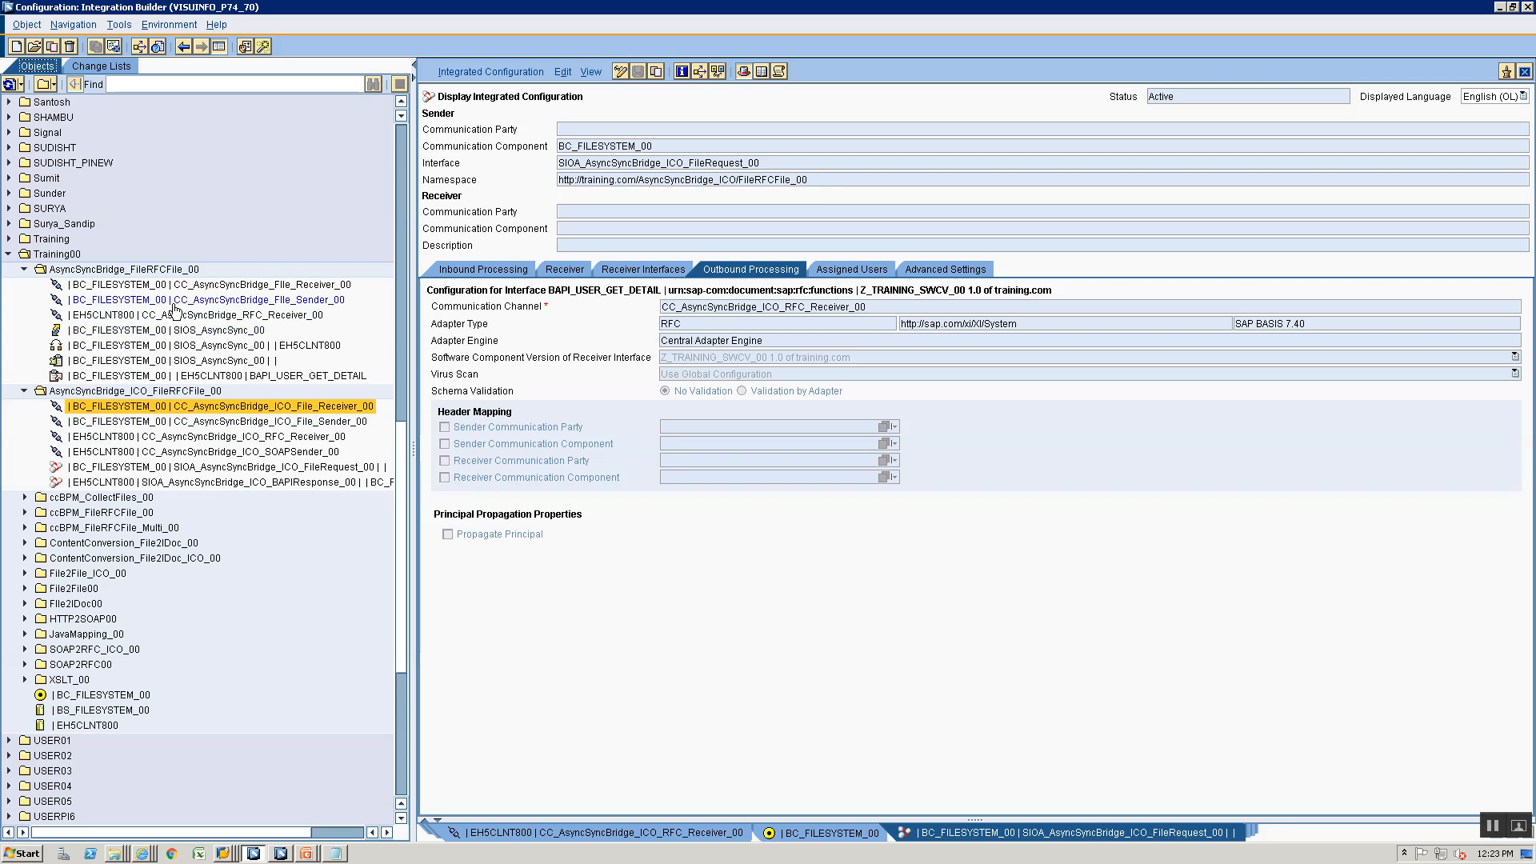
double_click(173, 301)
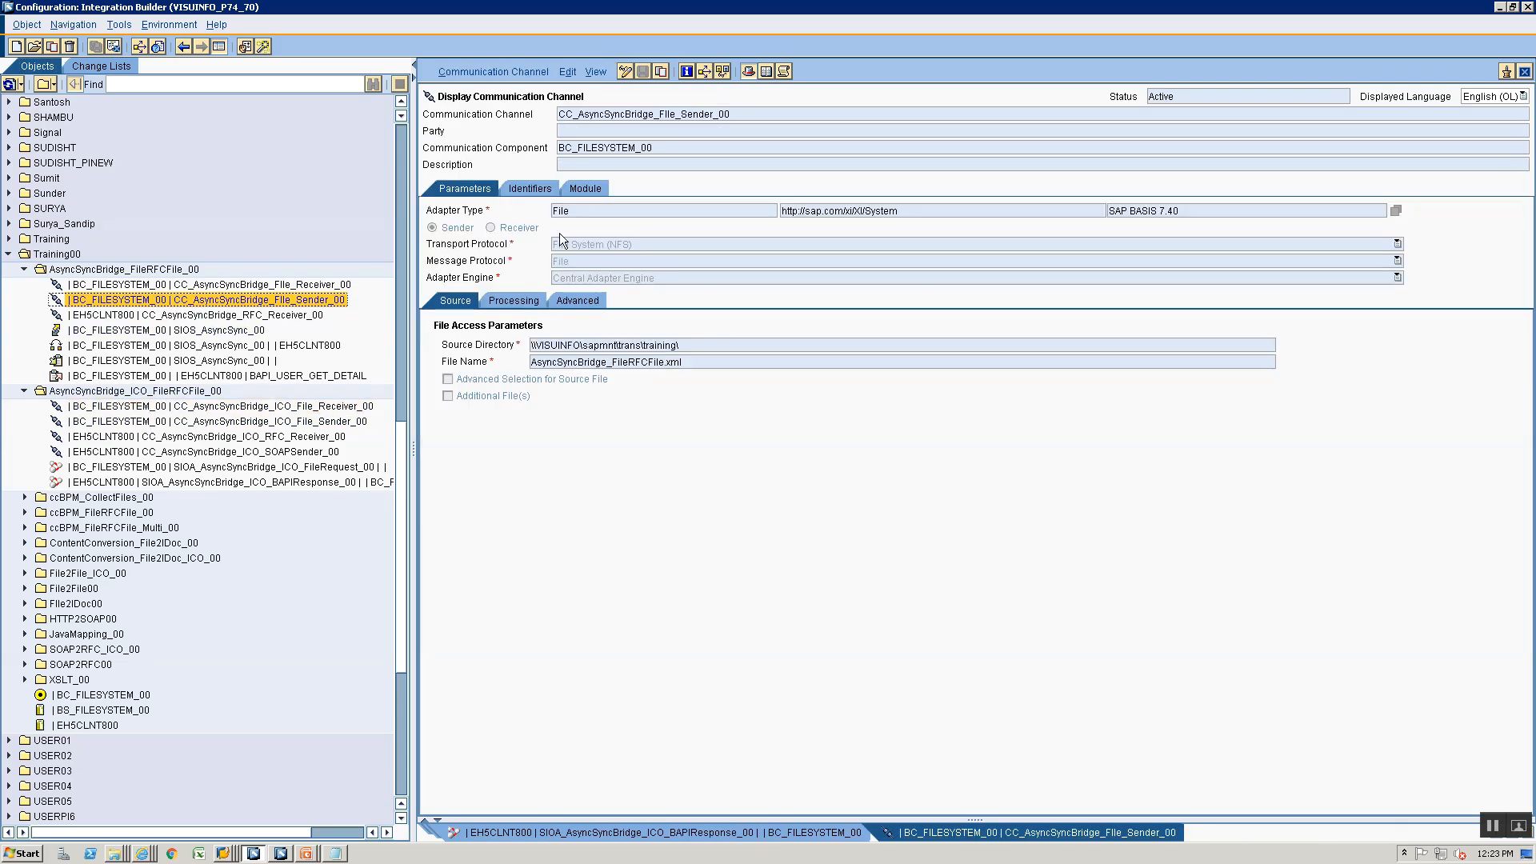
click(584, 189)
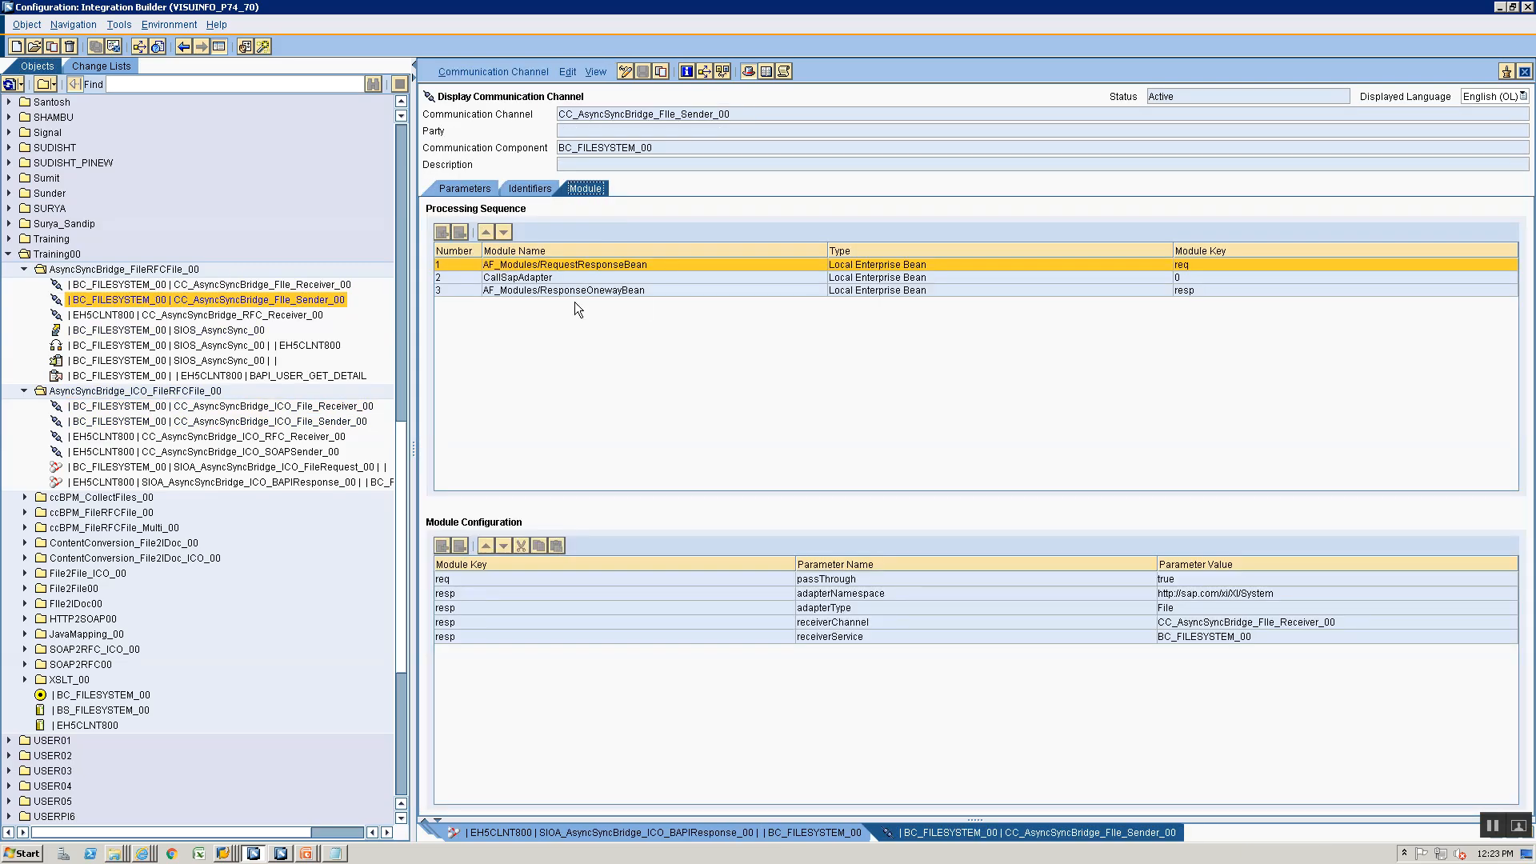
click(1525, 71)
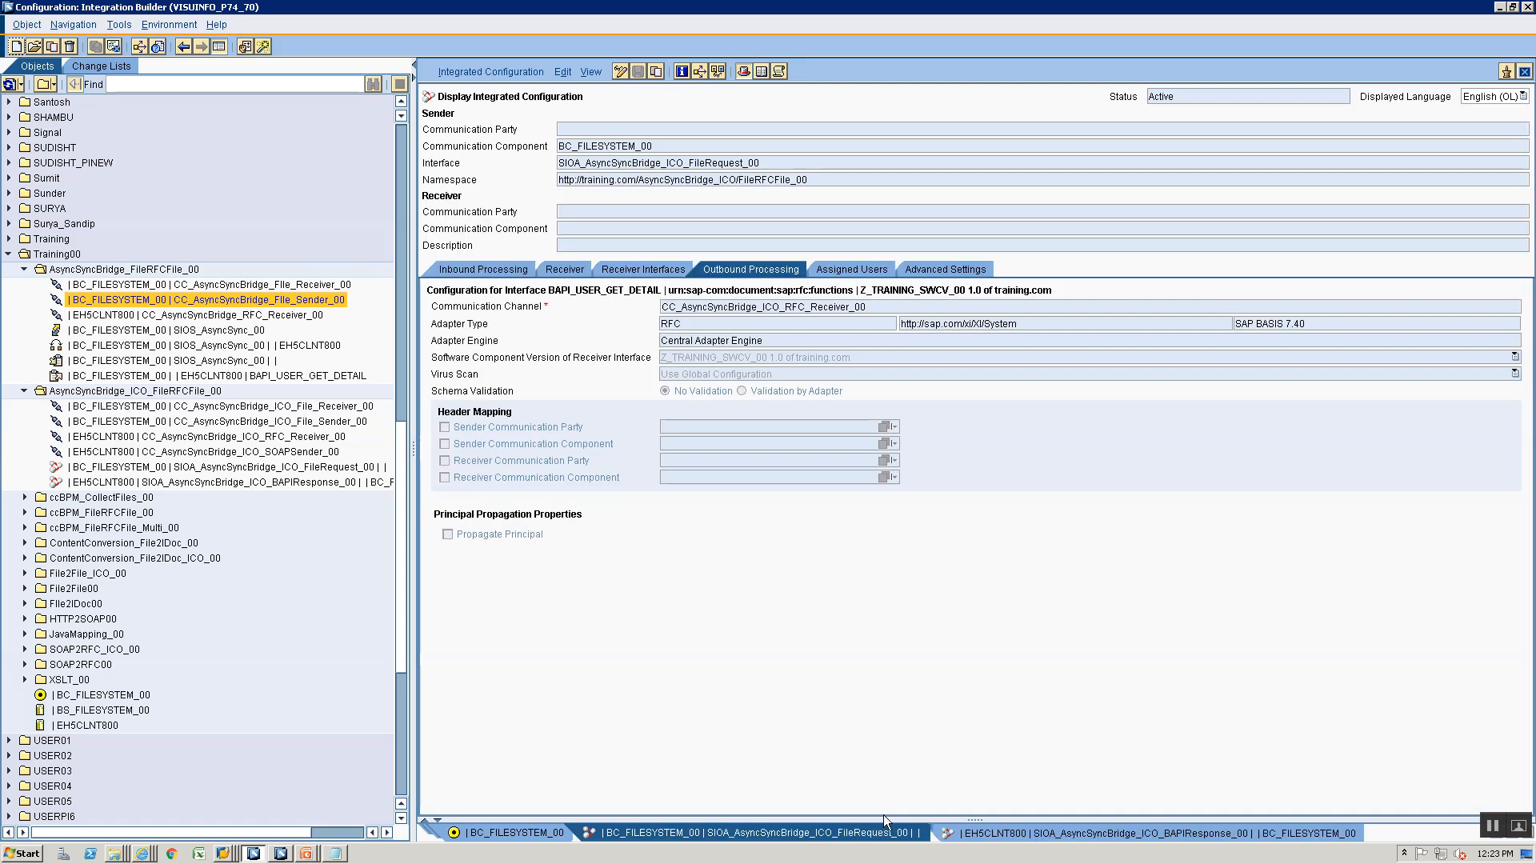
- Glance at the SIOA_AsyncSyncBridge_ICO_BAPIResponse_00 configuration and open CC_AsyncSyncBridge_ICO_RFC_Receiver_00 from the FileRequest configuration's outbound processing
click(1045, 831)
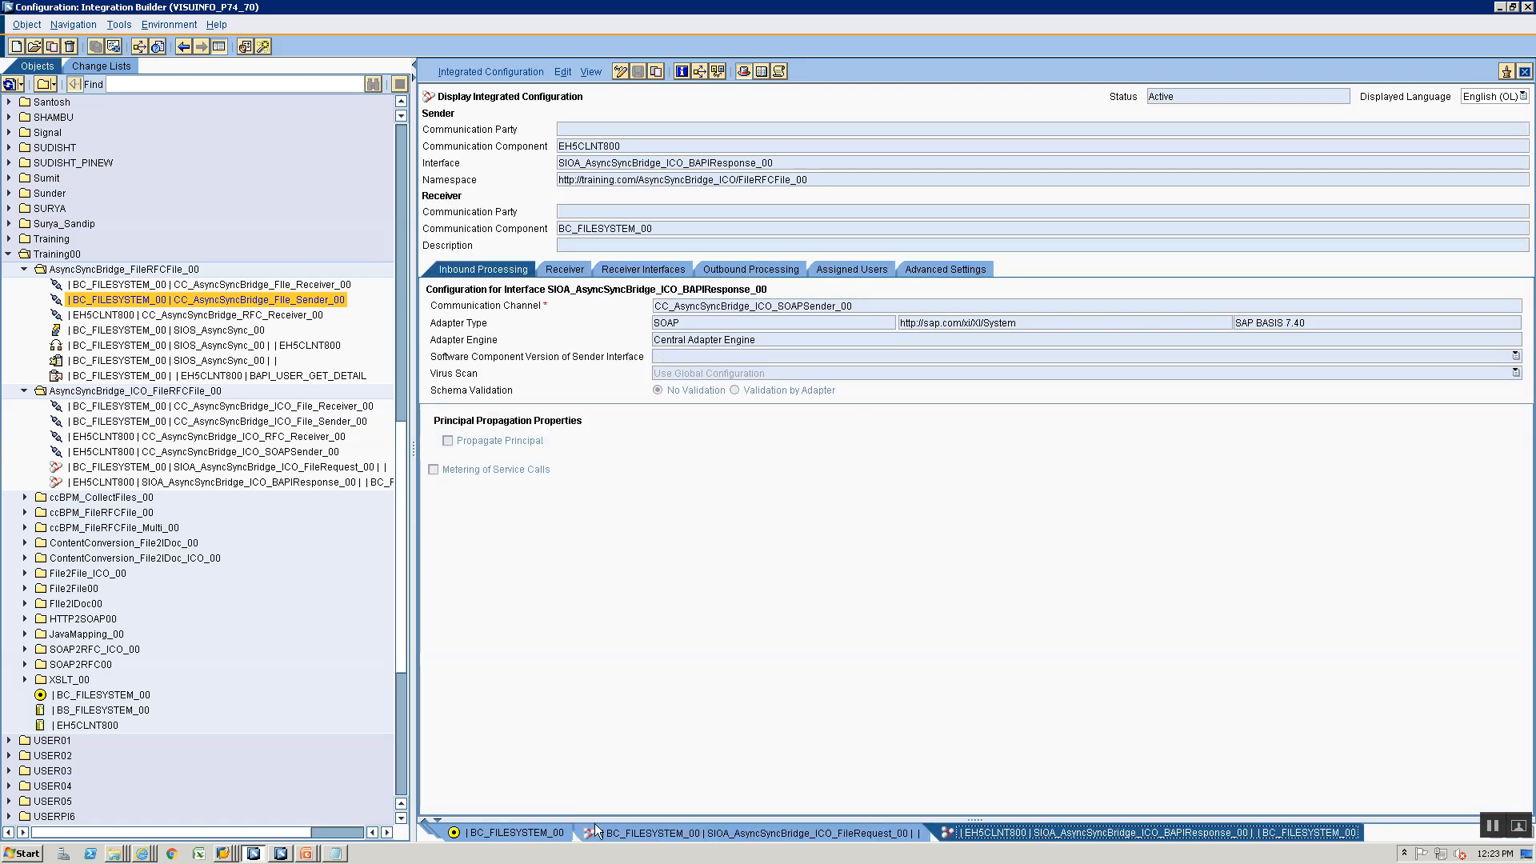
click(600, 832)
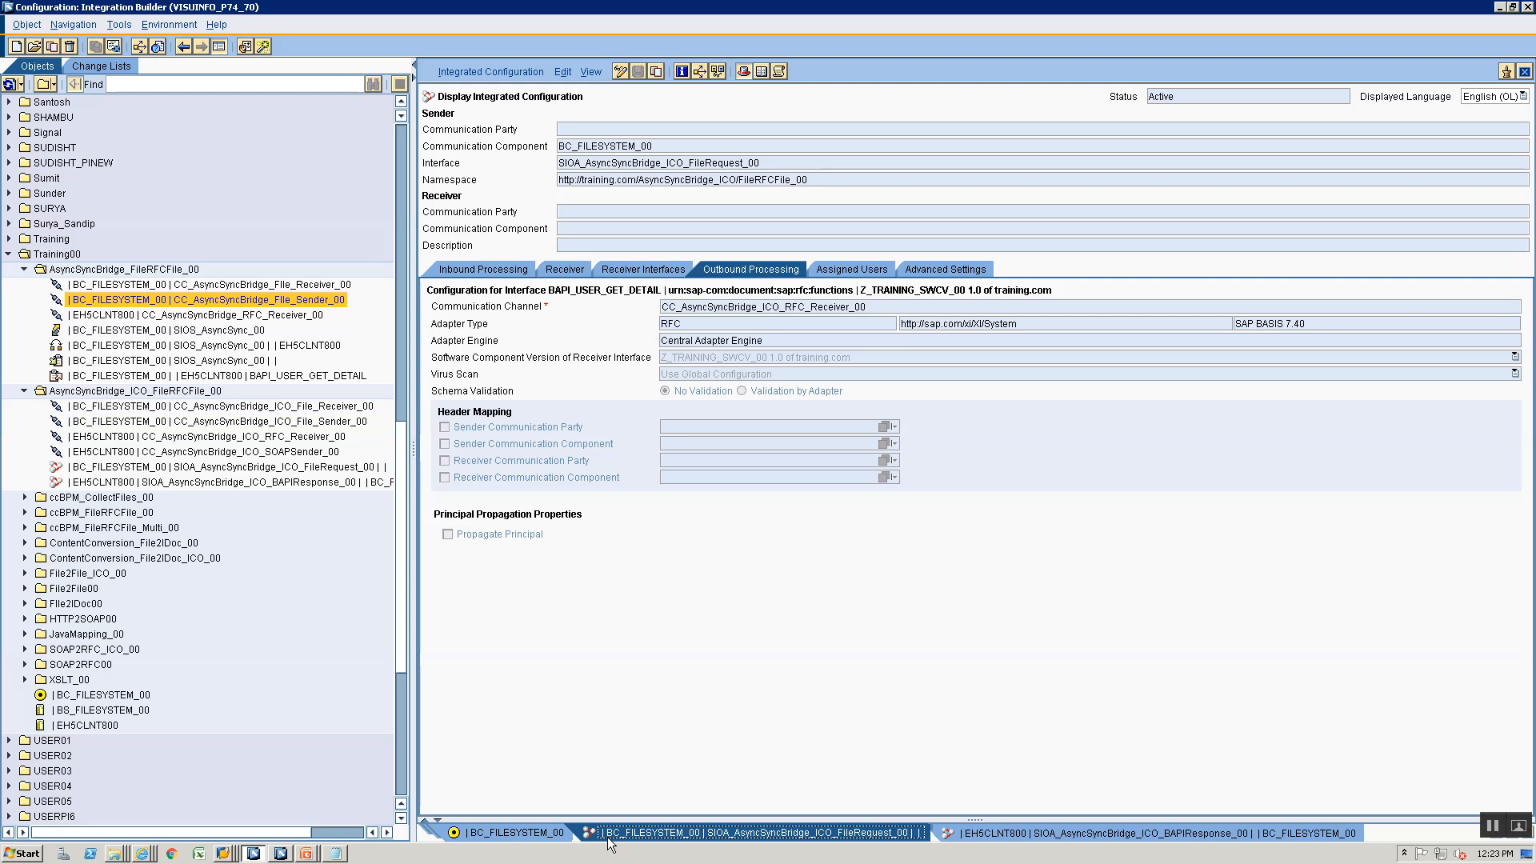
double_click(702, 306)
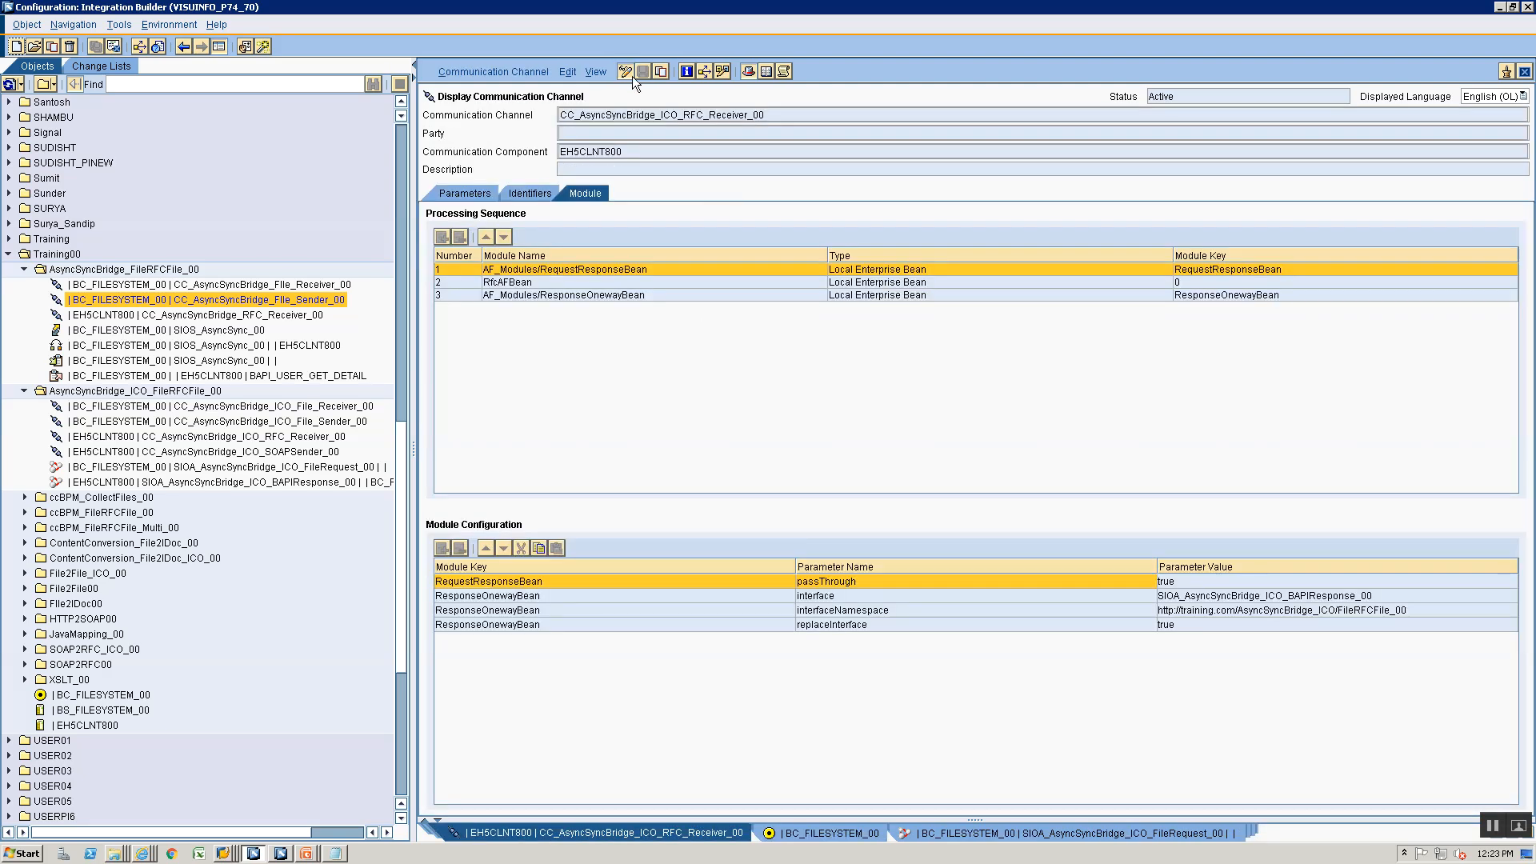
- Switch the RFC receiver channel to edit mode and set the module key of AF_Modules/RequestResponseBean to Request
click(625, 72)
click(1241, 271)
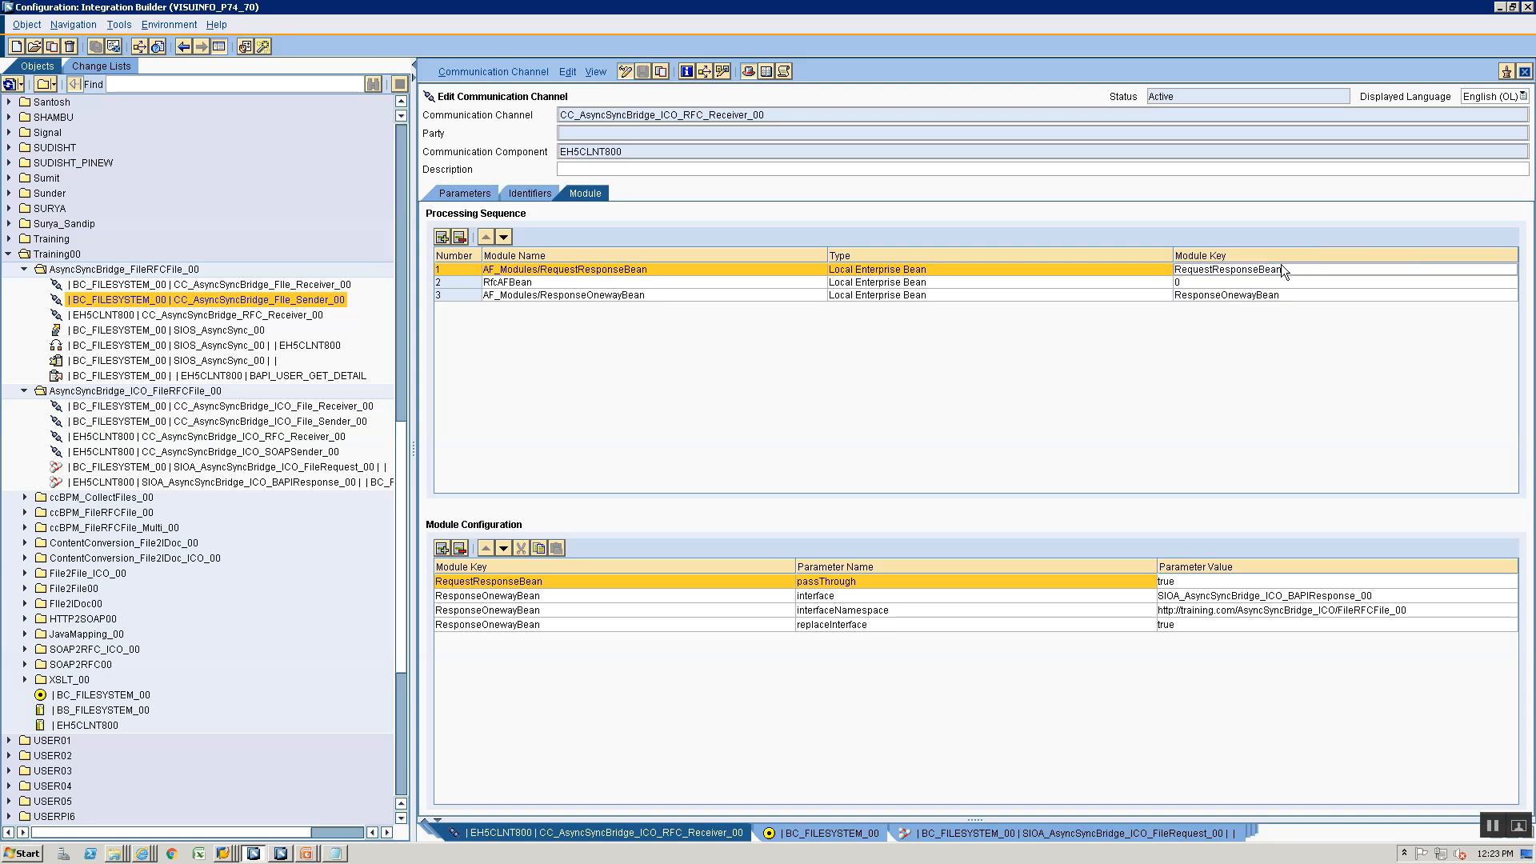
key(BackSpace)
key(BackSpace)
key(BackSpace)
key(BackSpace)
key(BackSpace)
key(BackSpace)
key(BackSpace)
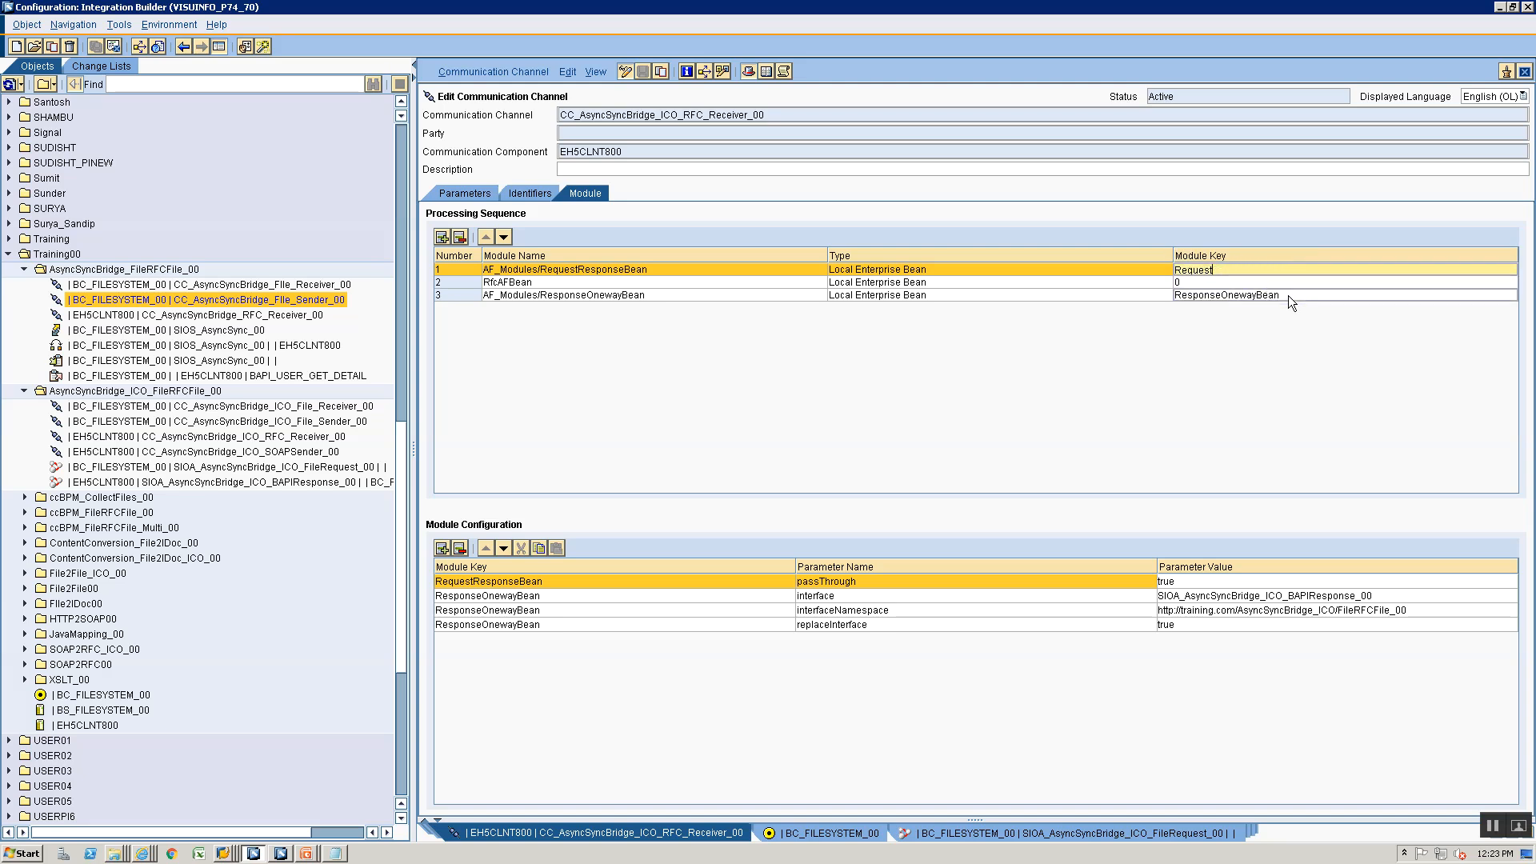
- Set the module key of AF_Modules/ResponseOnewayBean to Response and save the channel
click(1289, 295)
key(BackSpace)
key(BackSpace)
key(BackSpace)
key(BackSpace)
key(BackSpace)
key(BackSpace)
key(BackSpace)
key(BackSpace)
key(BackSpace)
key(BackSpace)
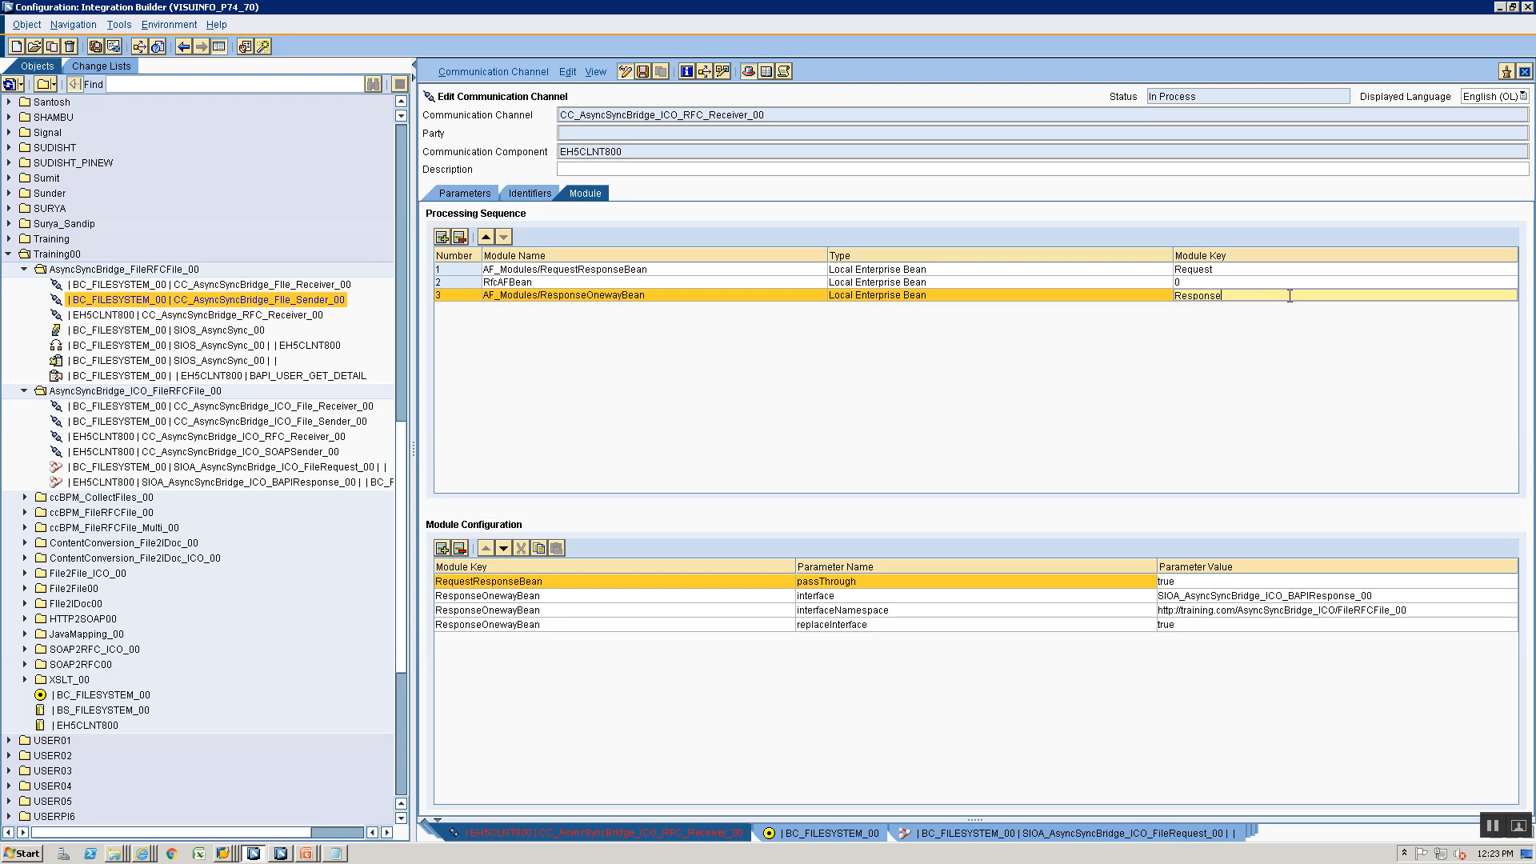
key(ctrl+s)
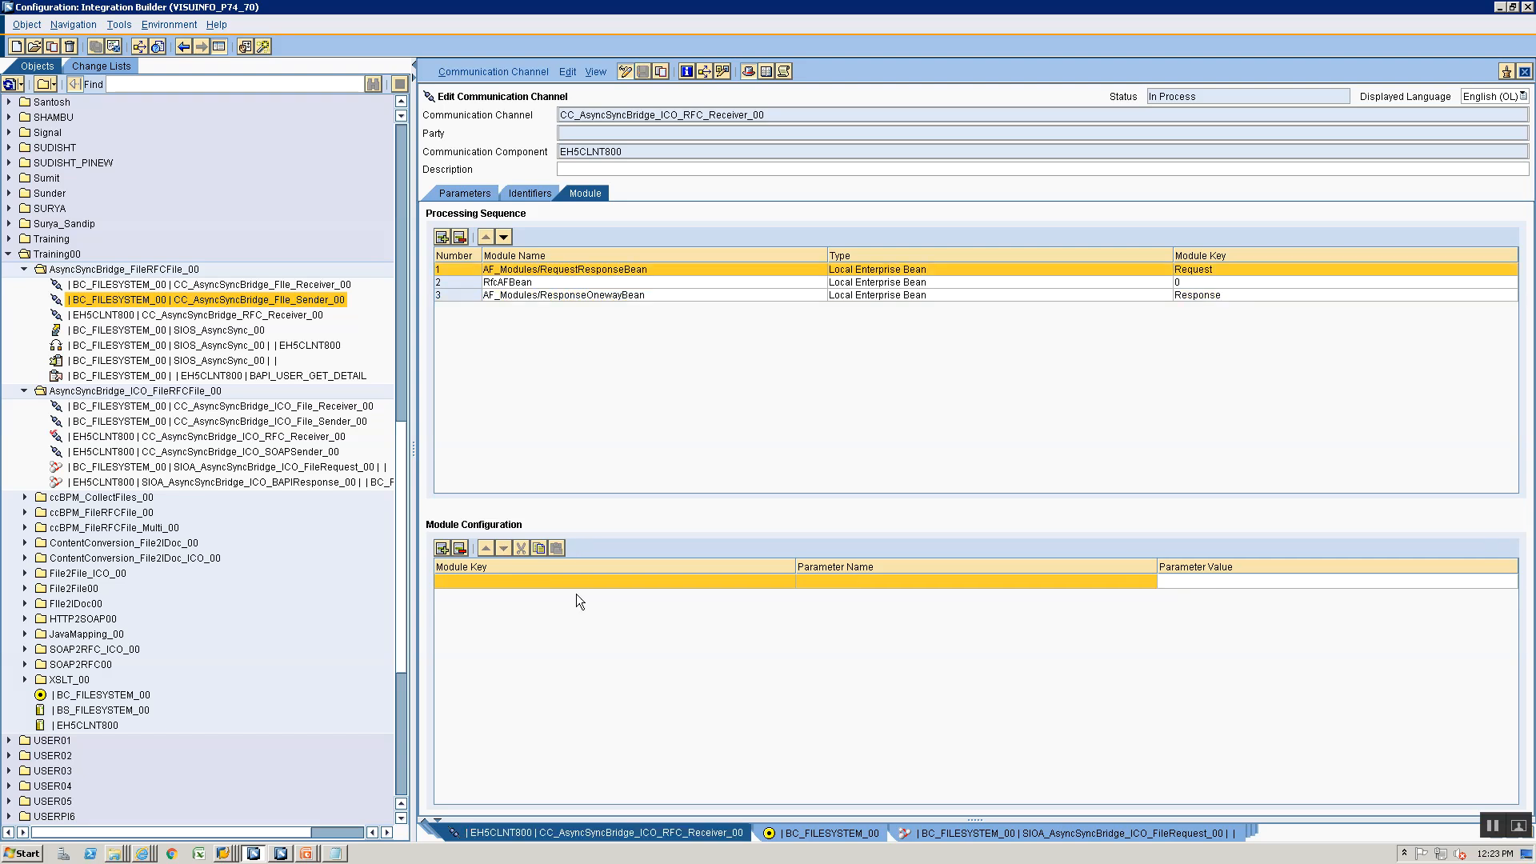
- Assign the module key Request to the empty module configuration row and open its parameter name for editing
click(576, 581)
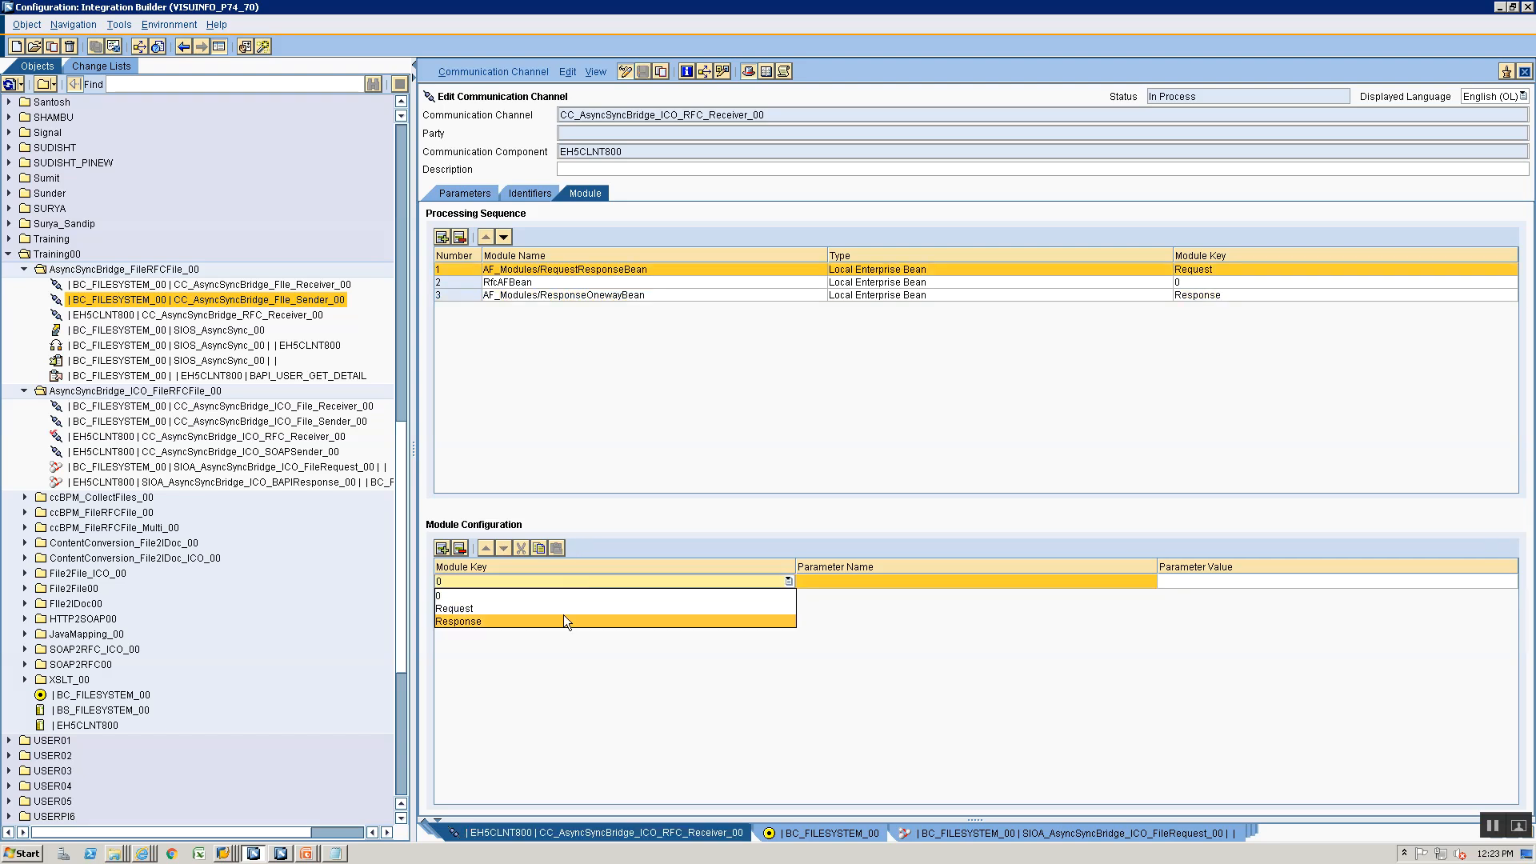
click(563, 609)
click(855, 584)
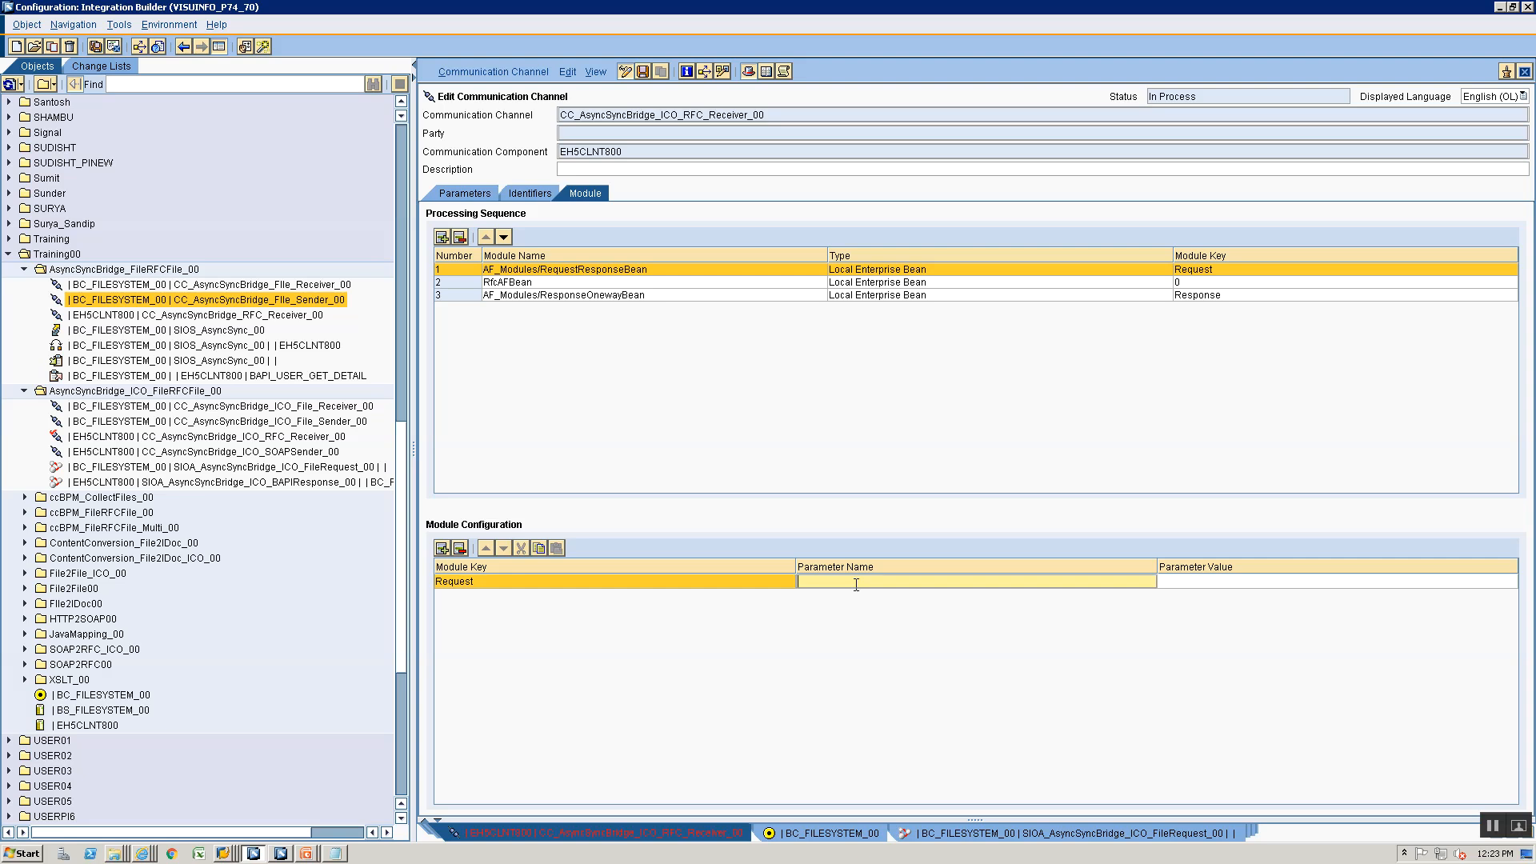
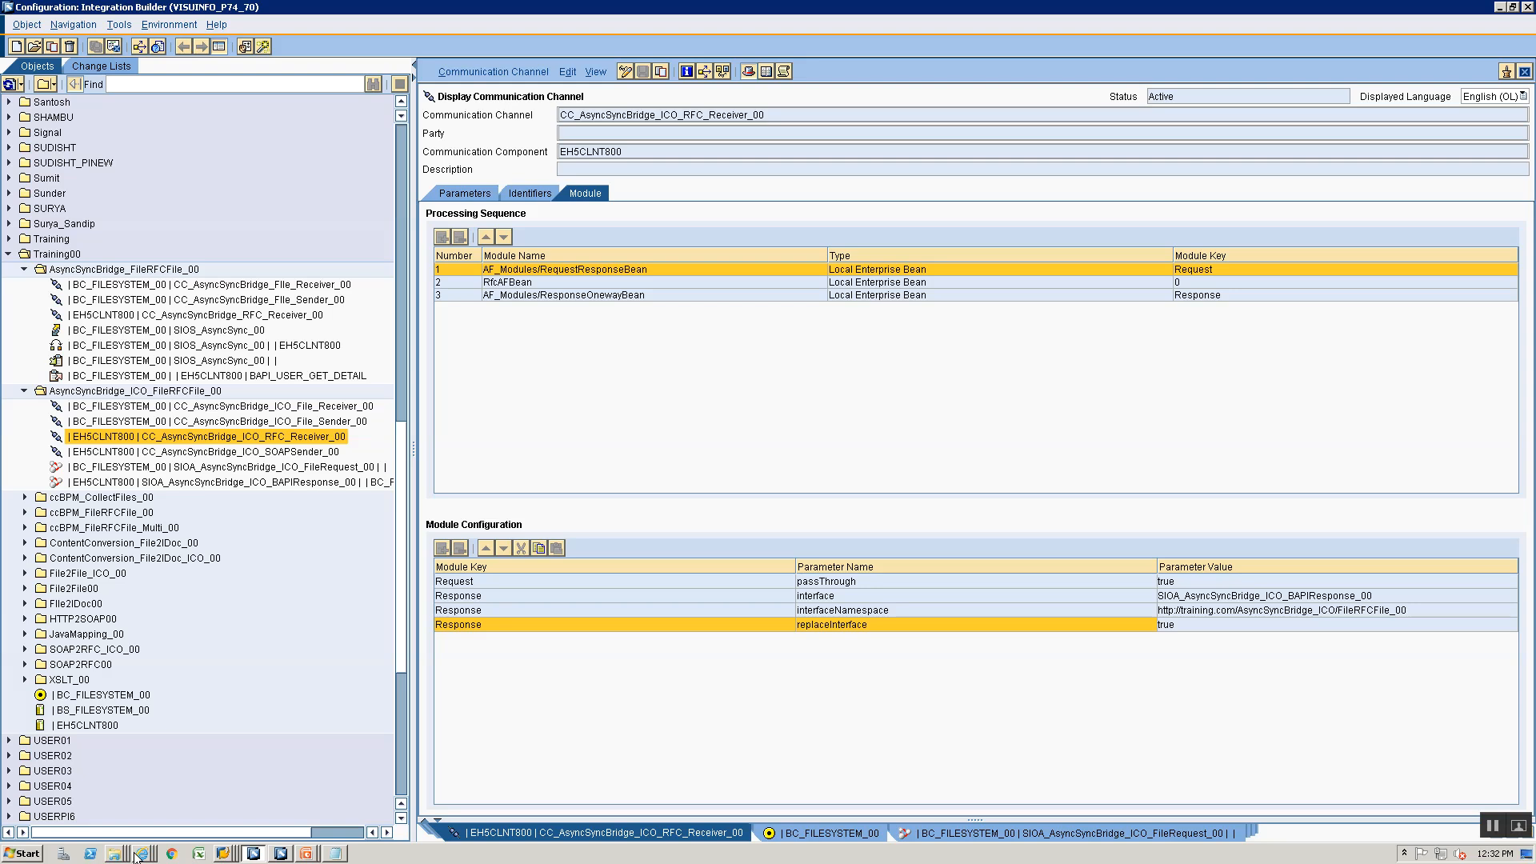
- Check the sender agreement error in the waiting message's log in the Message Monitor, and return to the Integration Builder
click(142, 854)
click(368, 824)
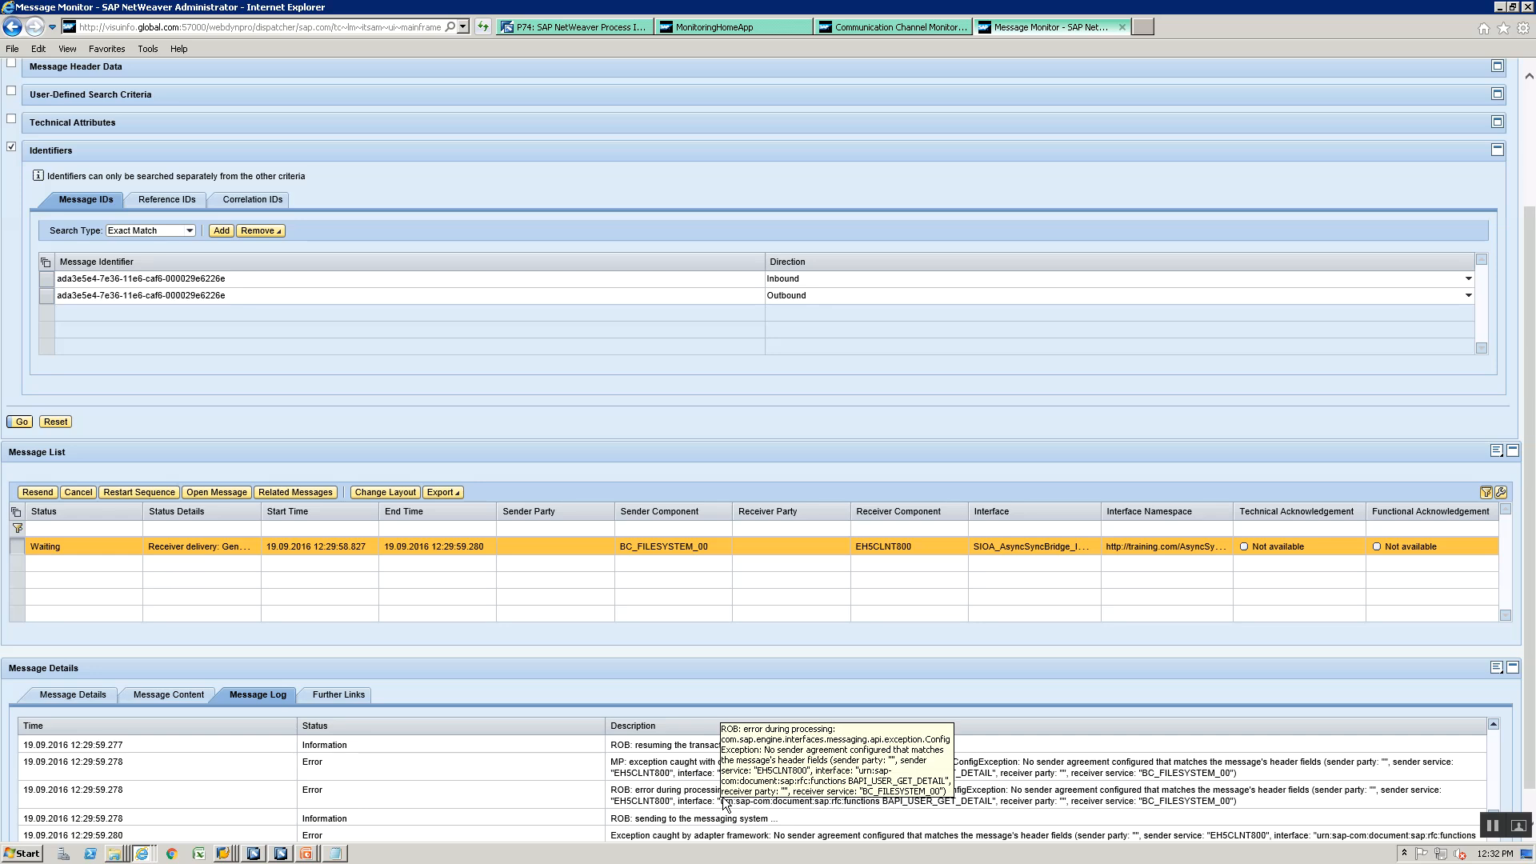
key(alt+Tab)
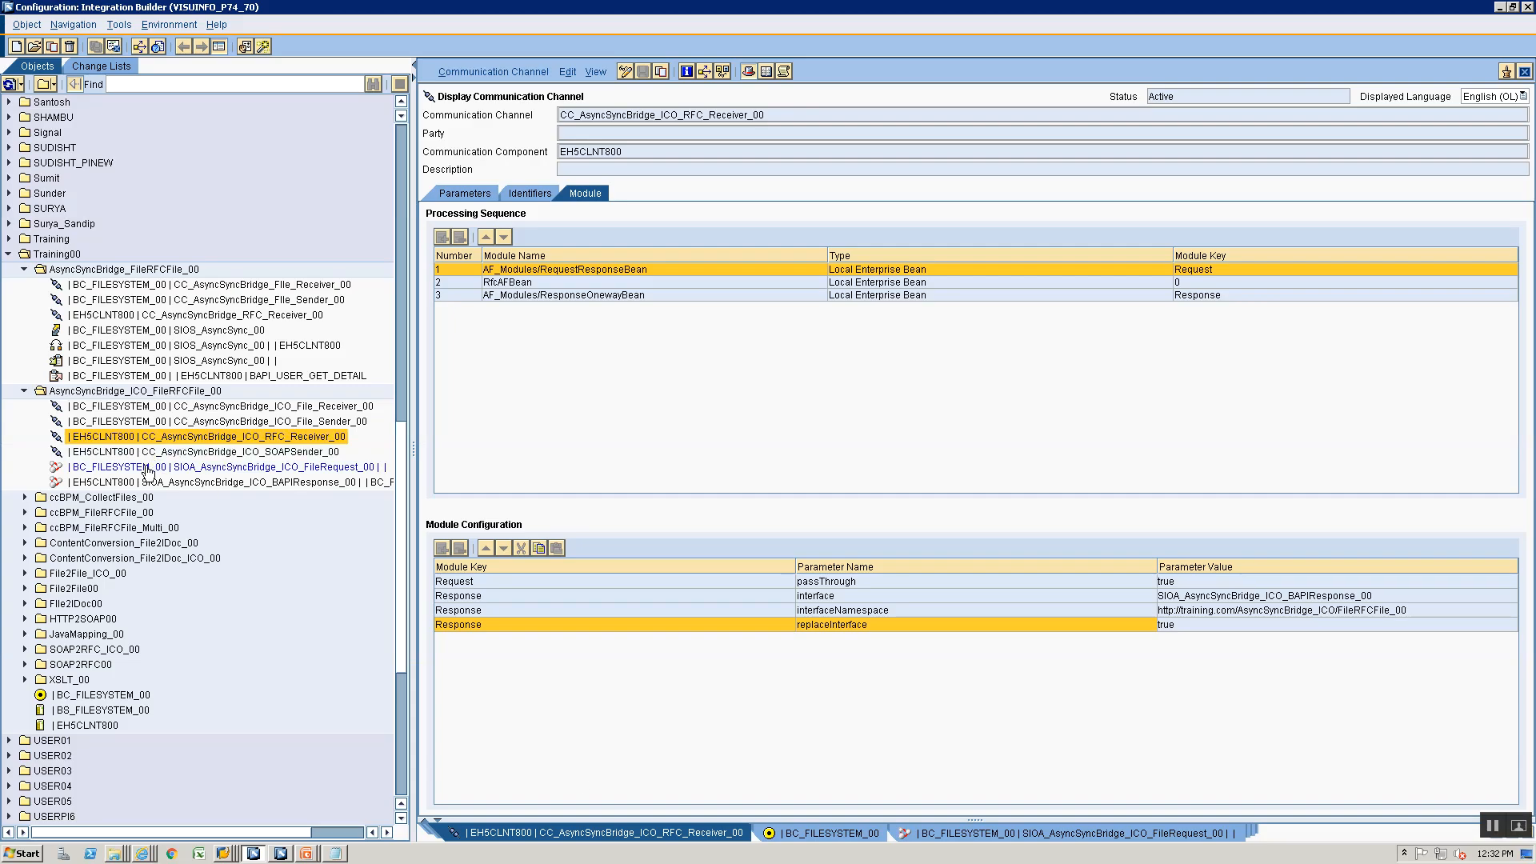
- Delete the SIOA_AsyncSyncBridge_ICO_BAPIResponse_00 integrated configuration from the AsyncSyncBridge_ICO_FileRFCFile_00 folder
click(145, 483)
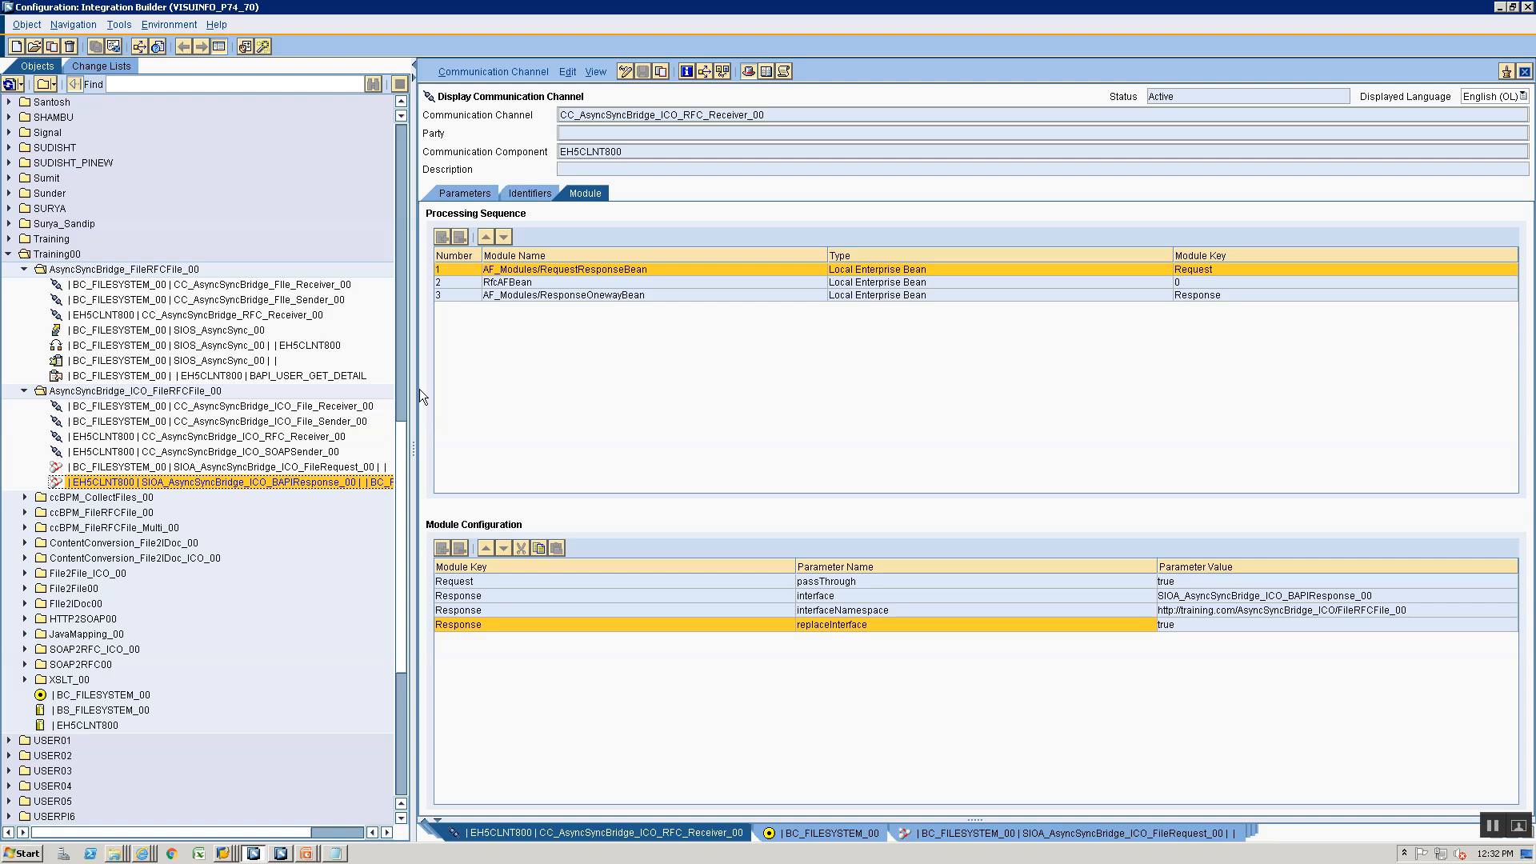
drag(419, 389, 581, 389)
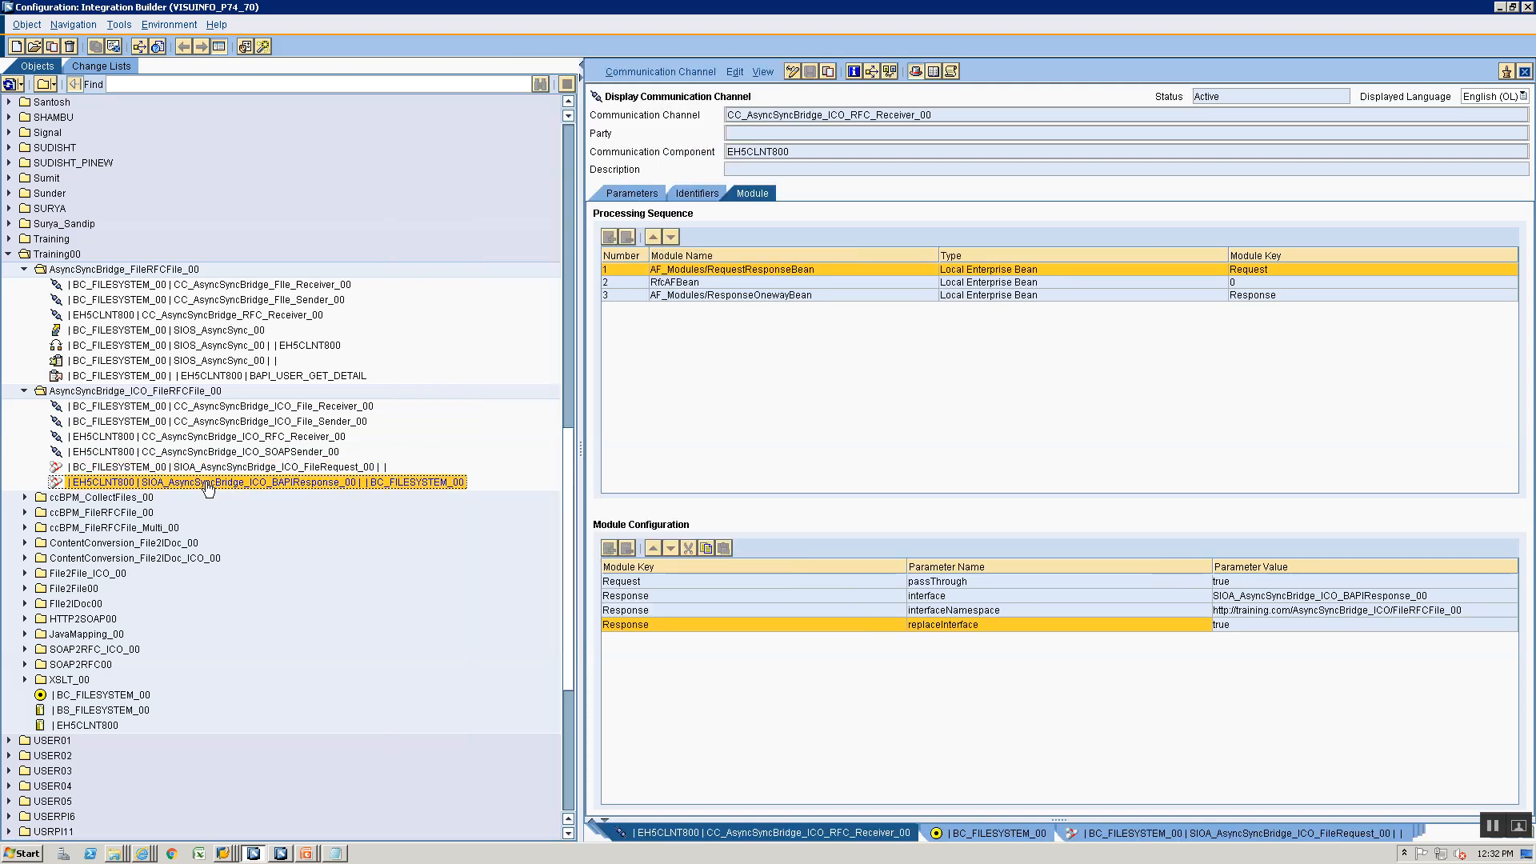
right_click(141, 483)
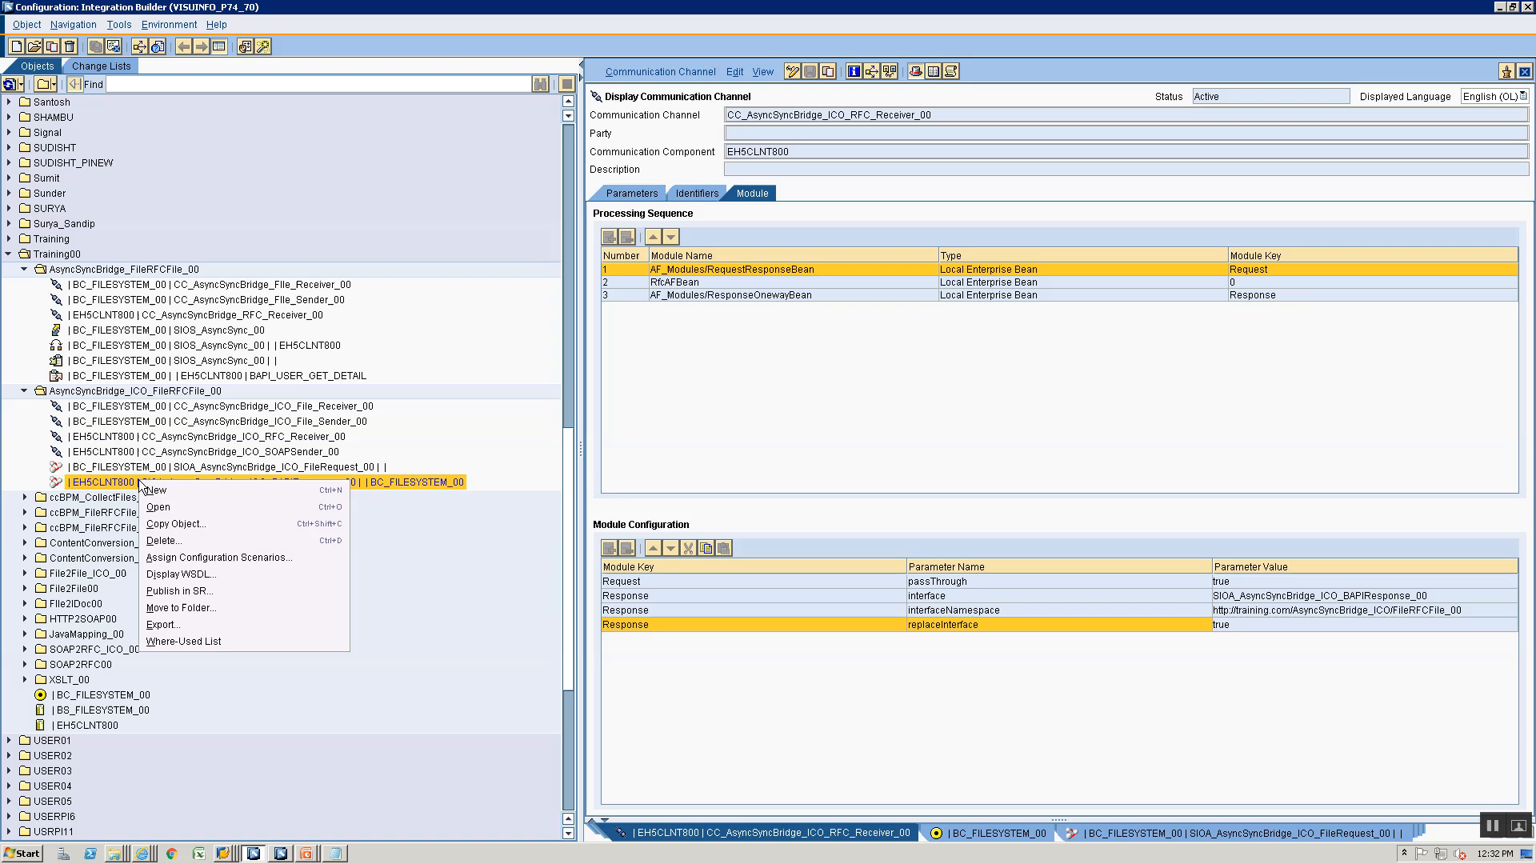
click(252, 538)
click(636, 482)
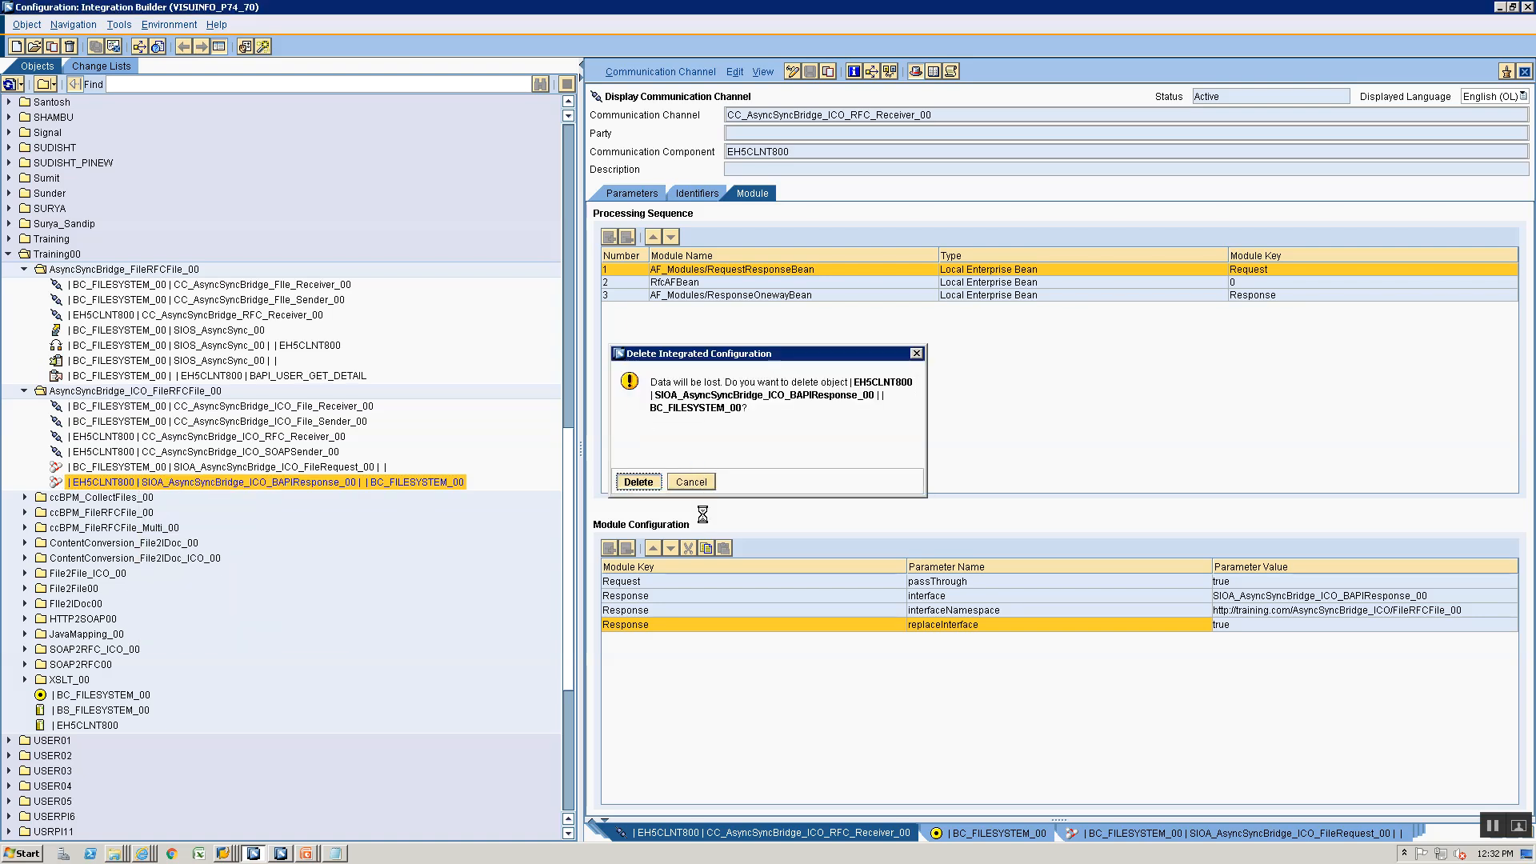
- Start a new integrated configuration in the AsyncSyncBridge_ICO_FileRFCFile_00 folder with EH5CLNT800 as the sender communication component
right_click(150, 391)
click(168, 398)
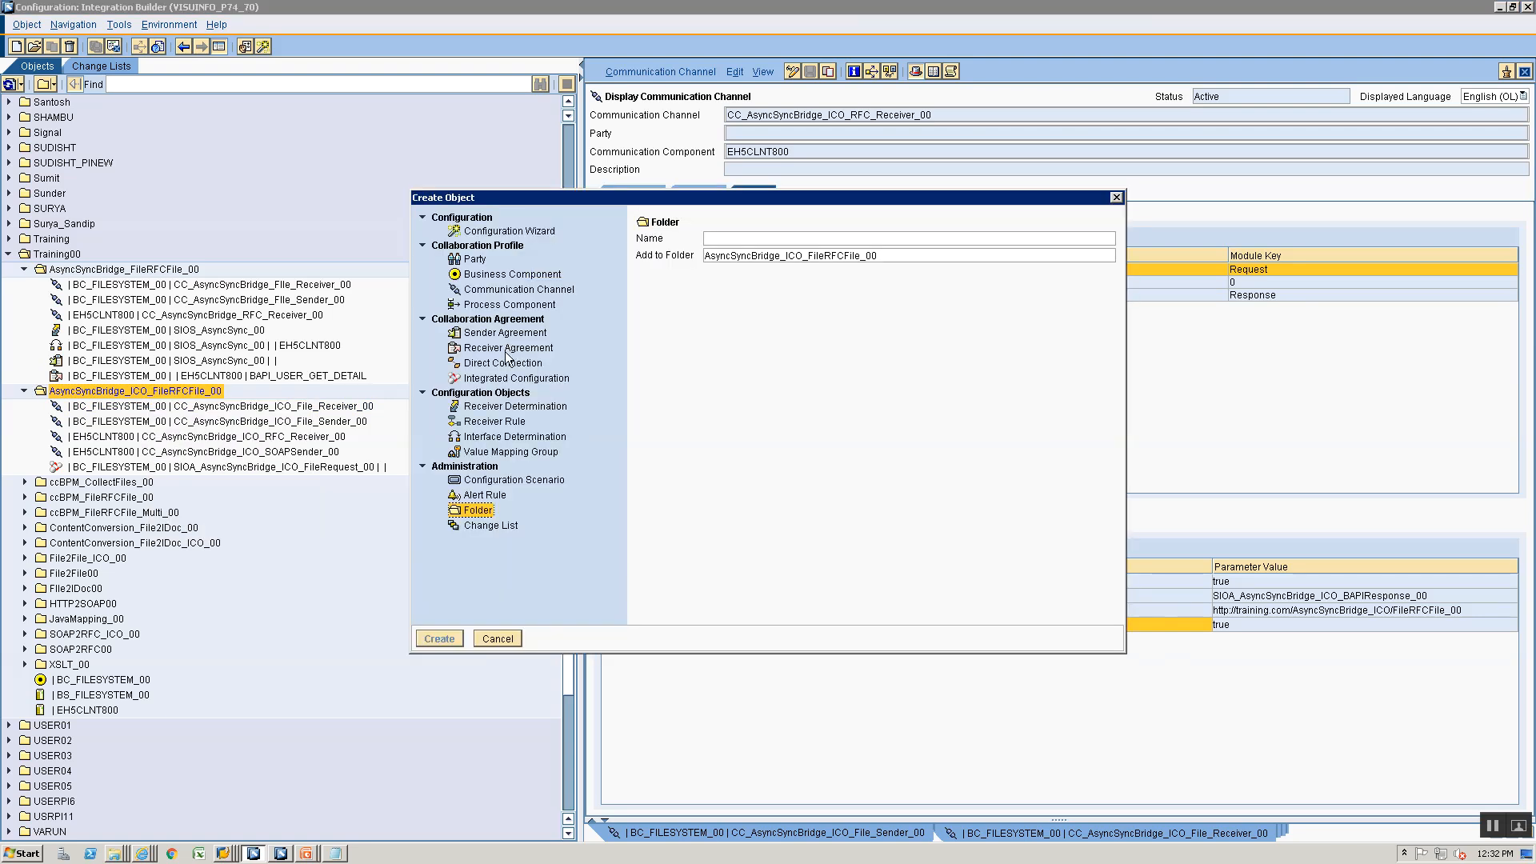
click(503, 378)
click(813, 278)
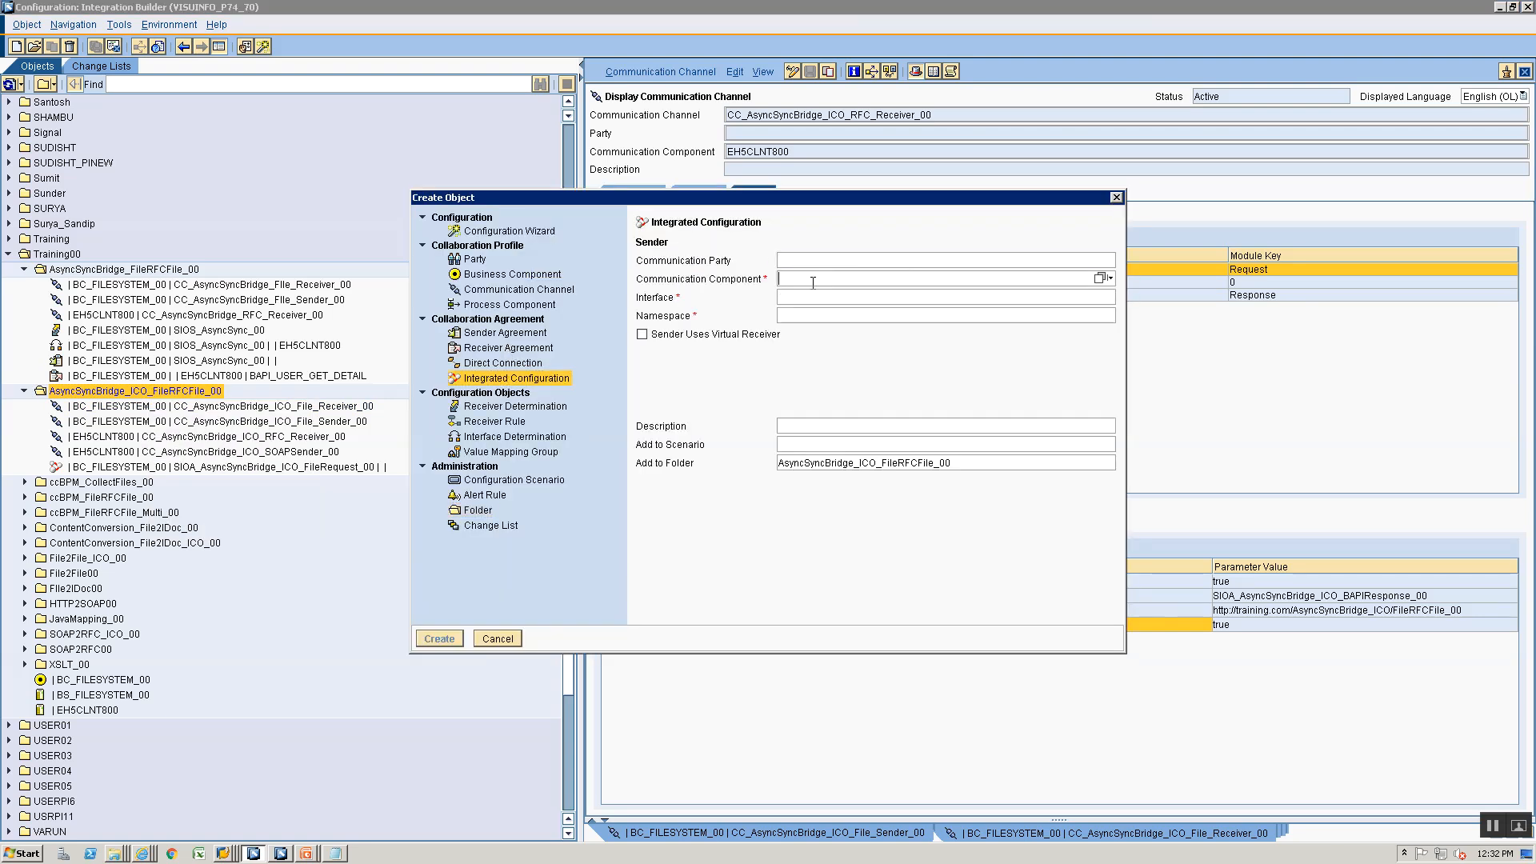
text(EH5CLNT800)
key(Down)
key(Return)
key(Tab)
click(1103, 297)
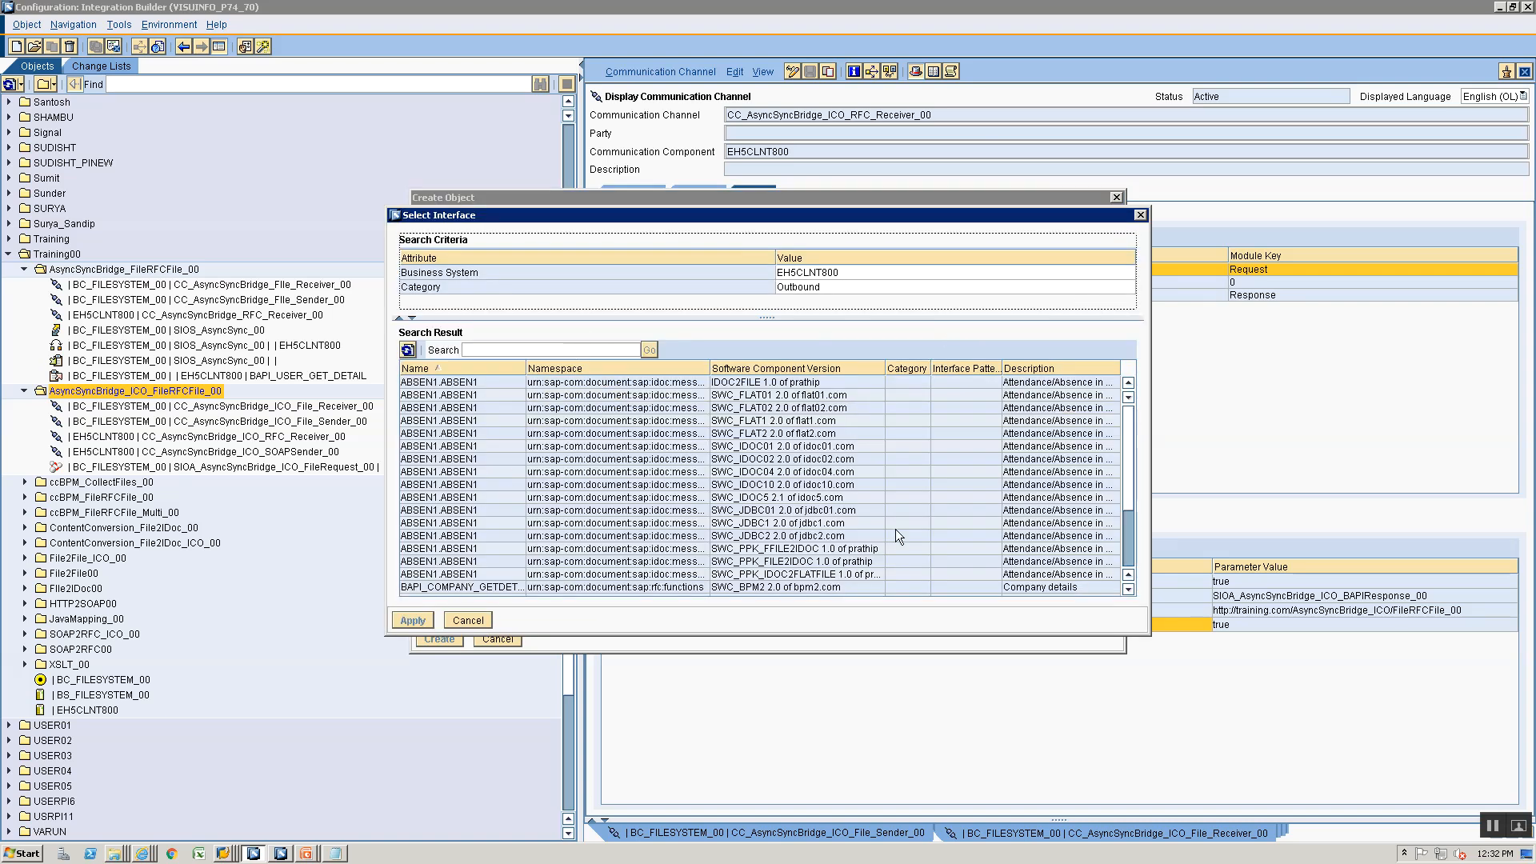
scroll(1136, 530, down, 3)
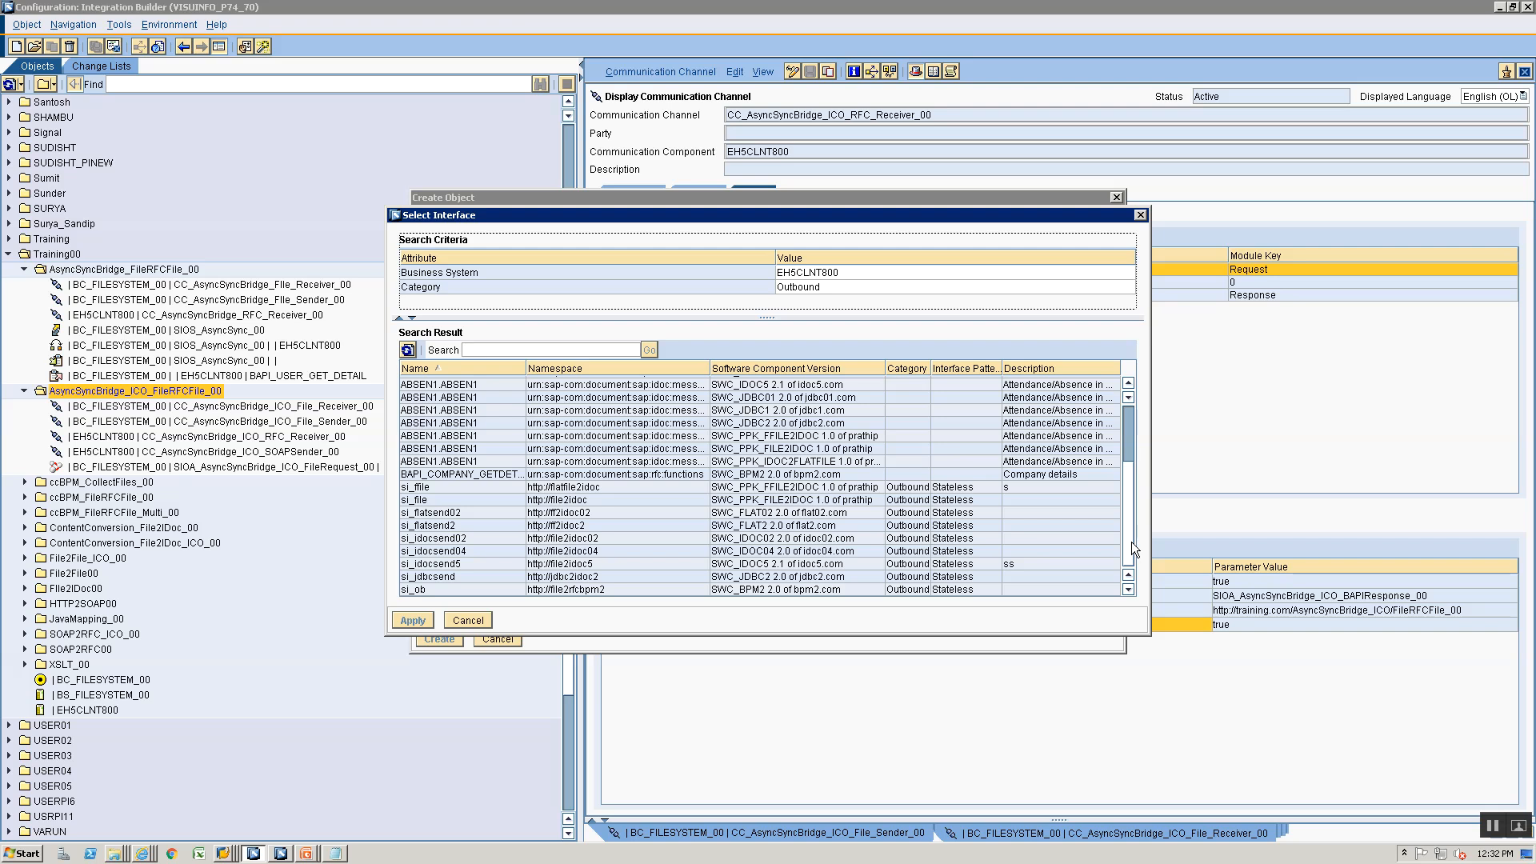
scroll(1131, 541, up, 3)
click(479, 627)
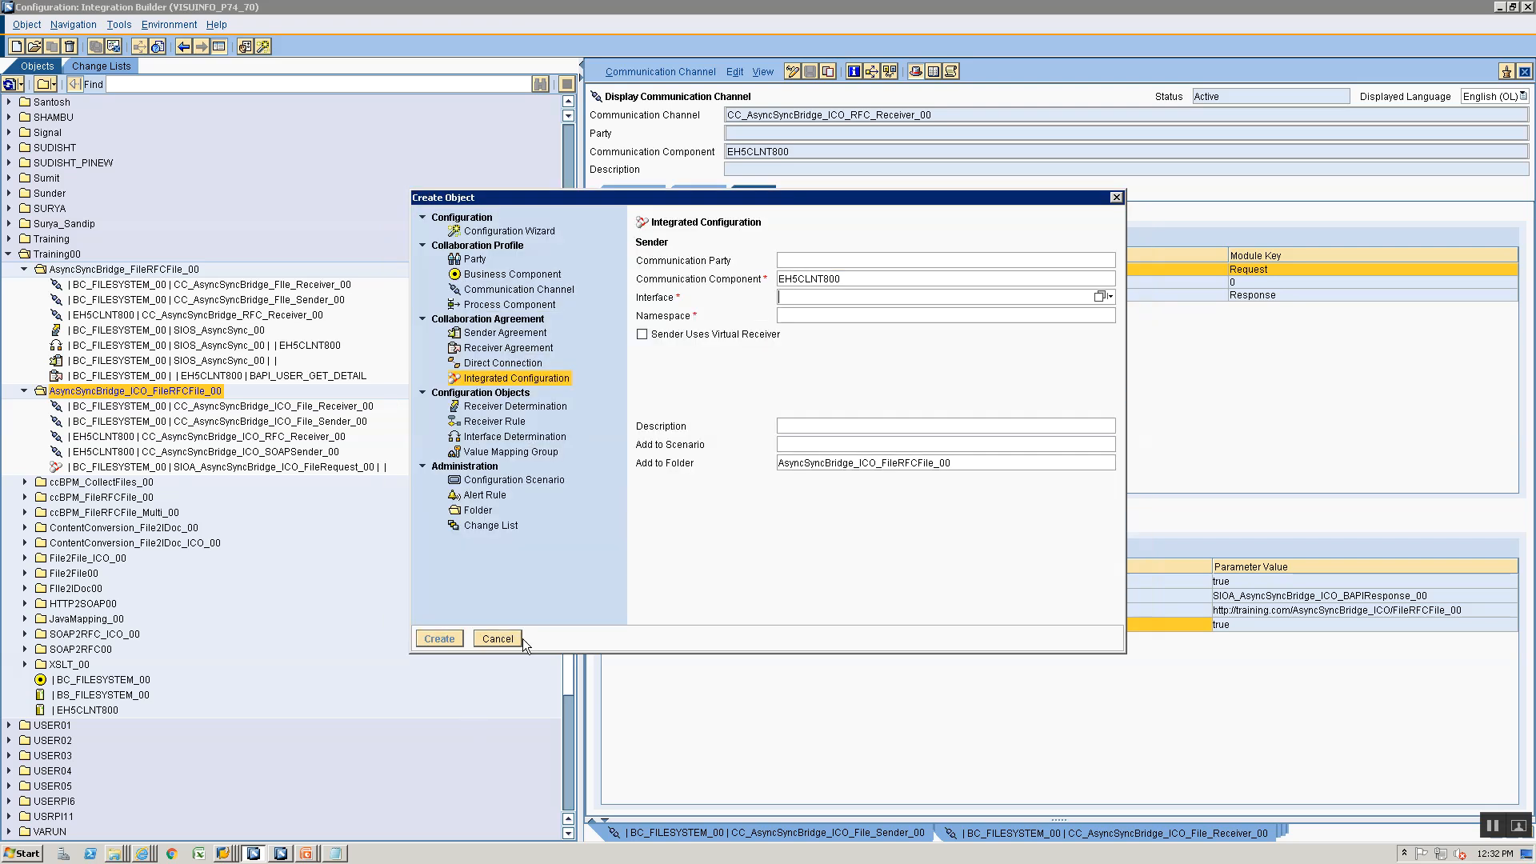
- Copy the RFC name from the Enterprise Services Builder and set the sender interface to BAPI_USER_GET_DETAIL with namespace urn:sap-com:document:sap:rfc:functions
key(alt+Tab)
key(alt+Tab)
key(alt+Tab)
key(alt+Tab)
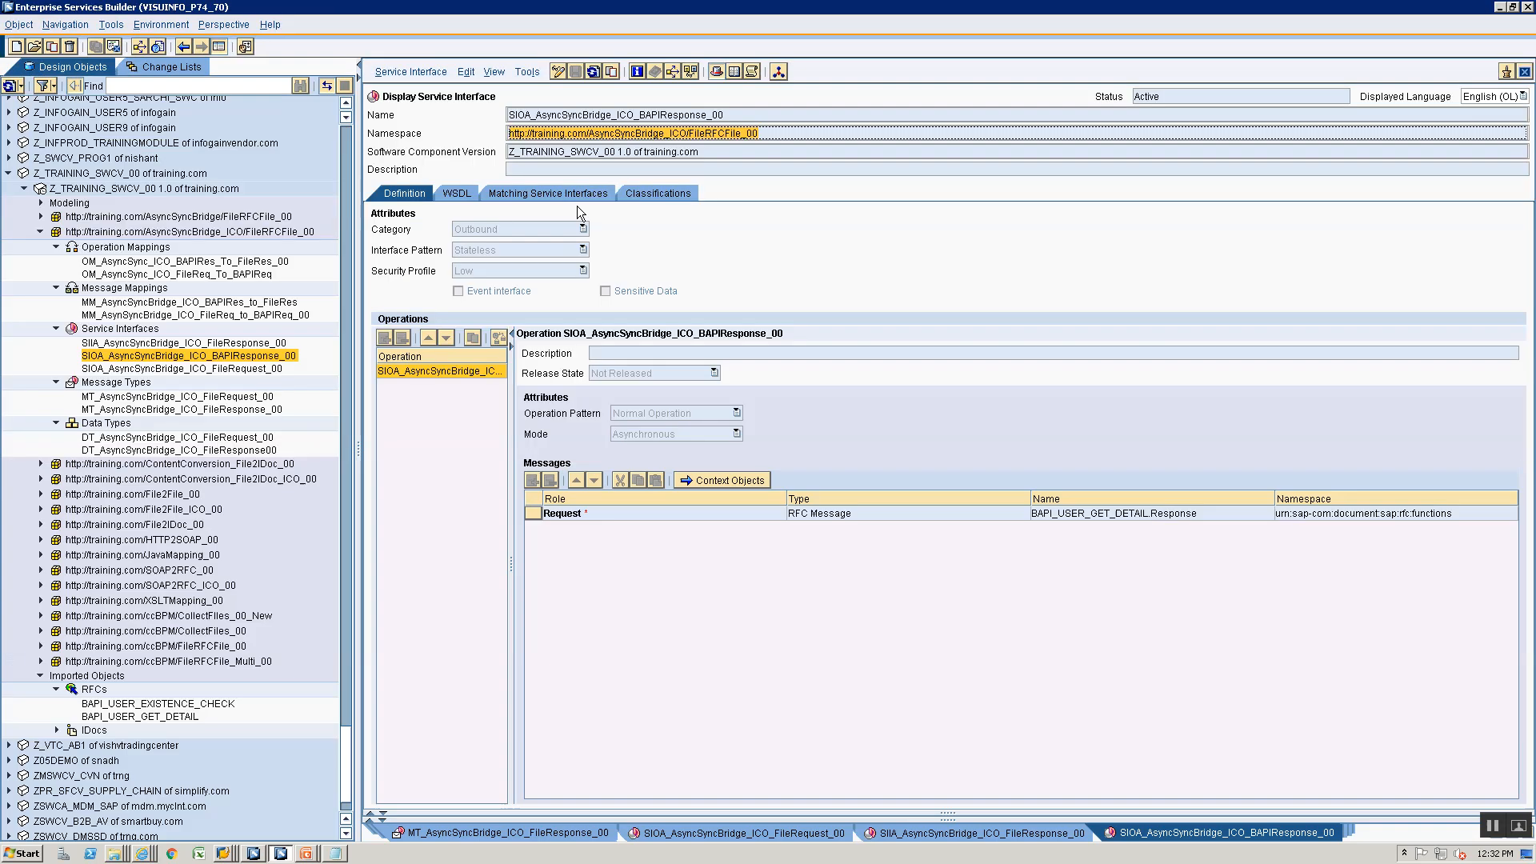
double_click(138, 718)
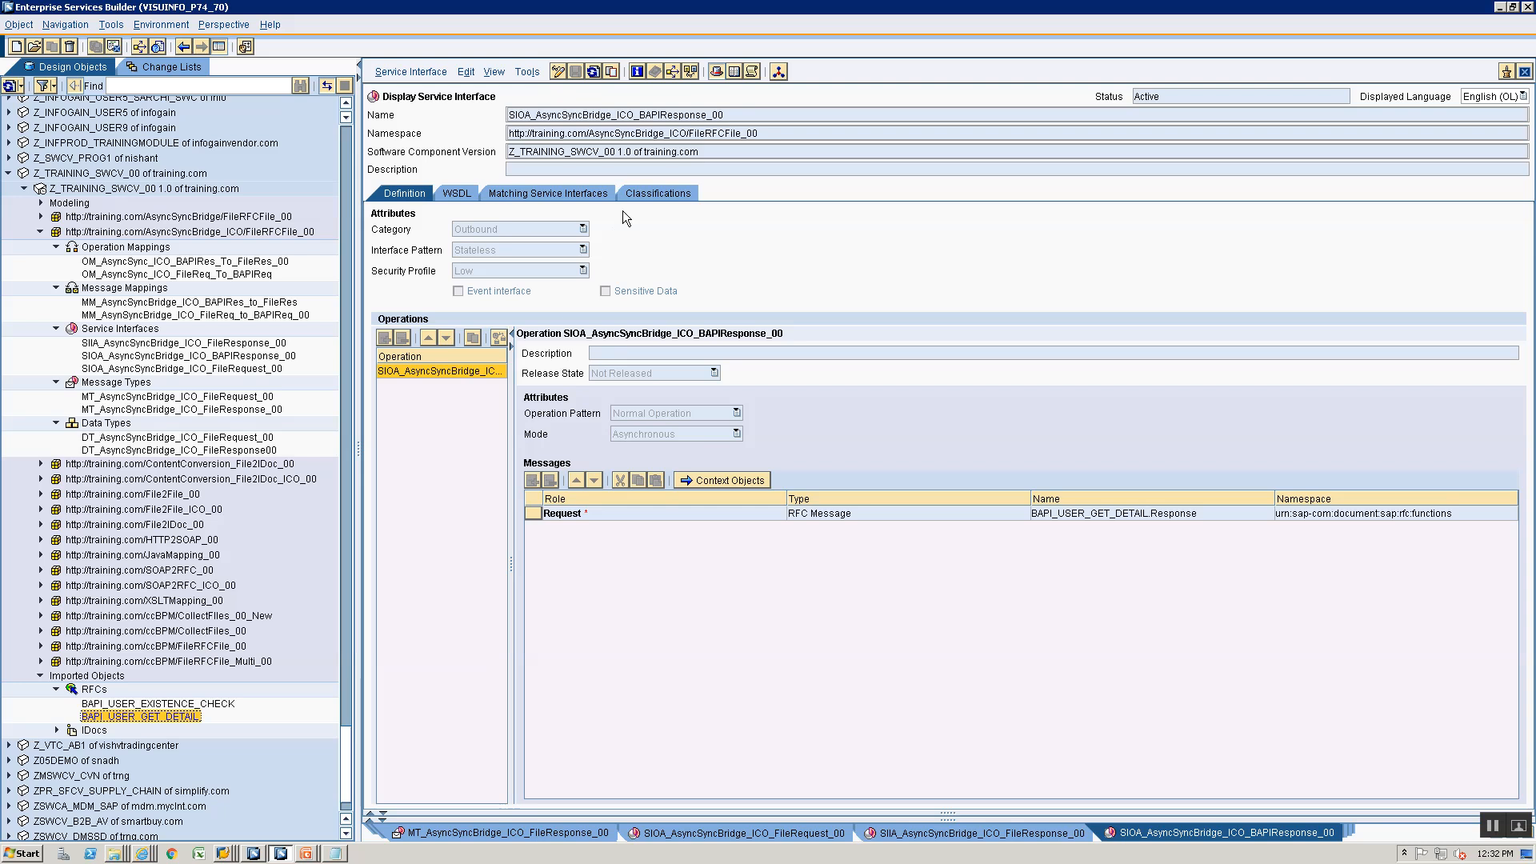
key(alt+Tab)
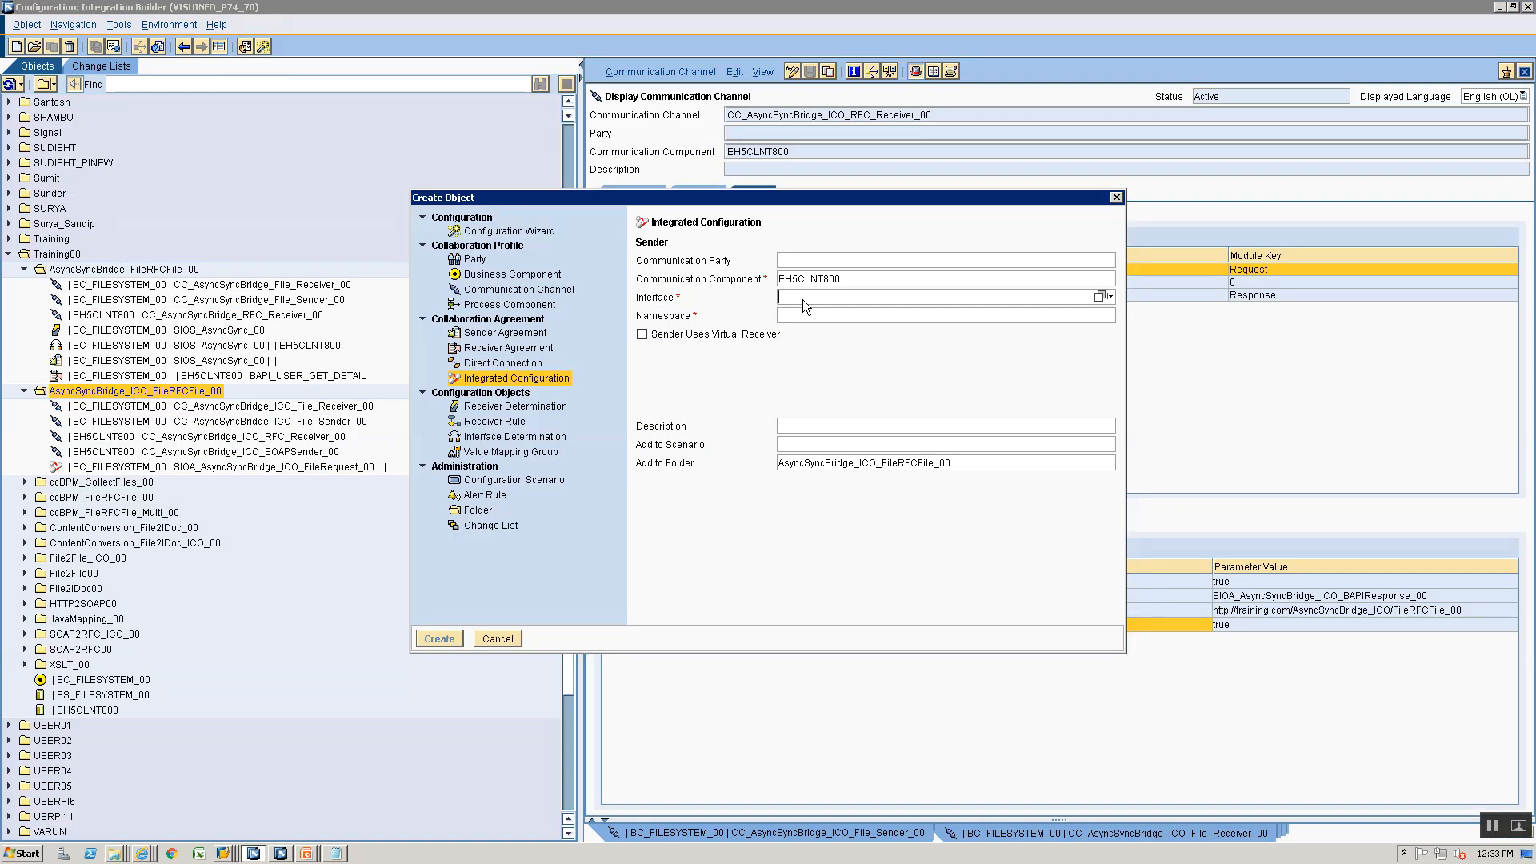
text(BAPI_USER_GET_DETAIL)
click(802, 313)
click(803, 340)
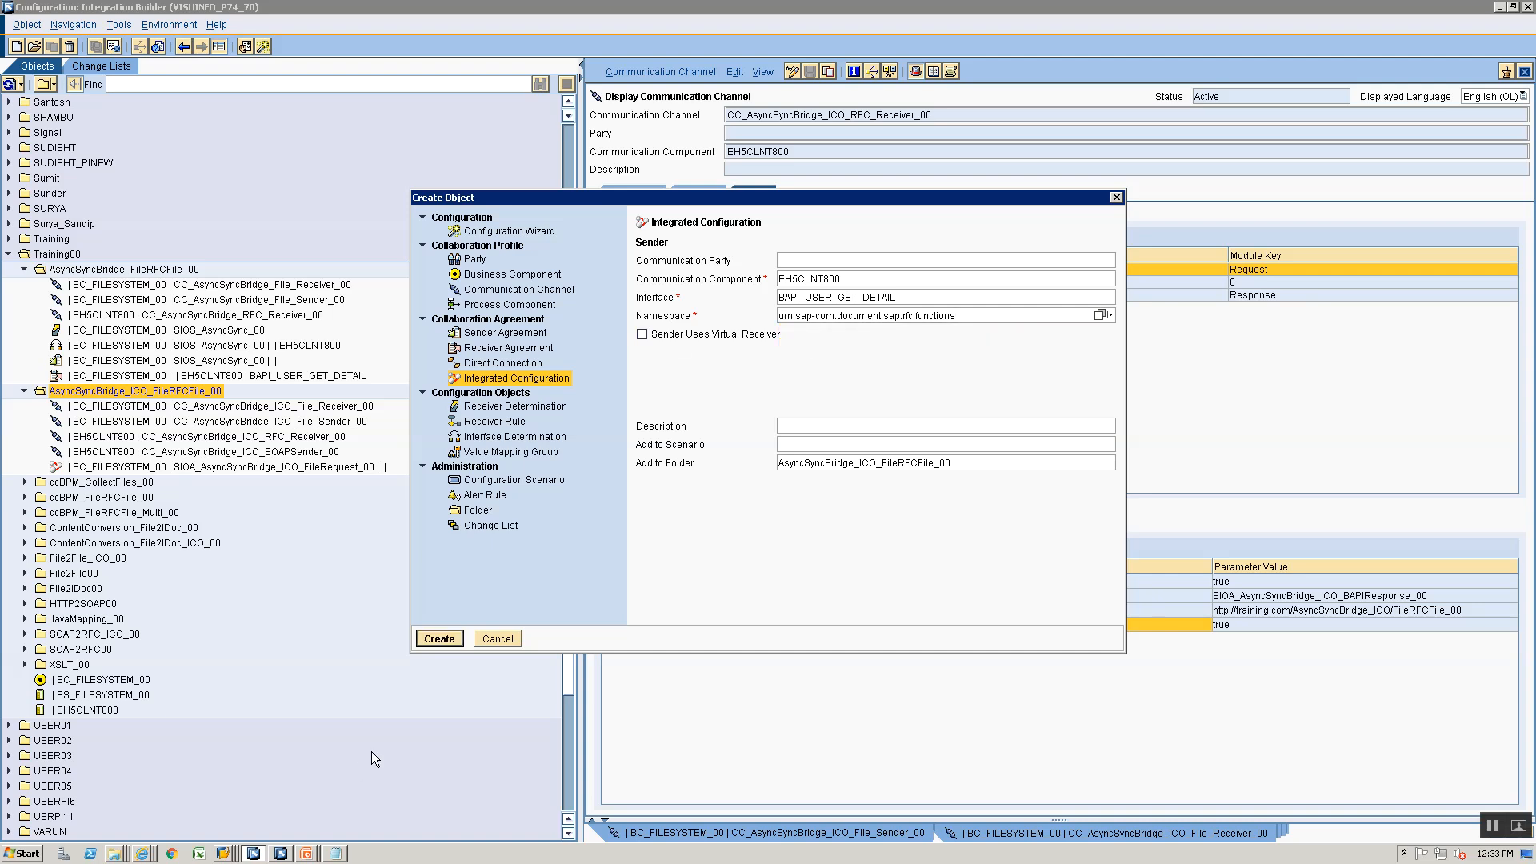
- Enable the virtual receiver with communication component BC_FILESYSTEM_00 and create the integrated configuration
click(672, 334)
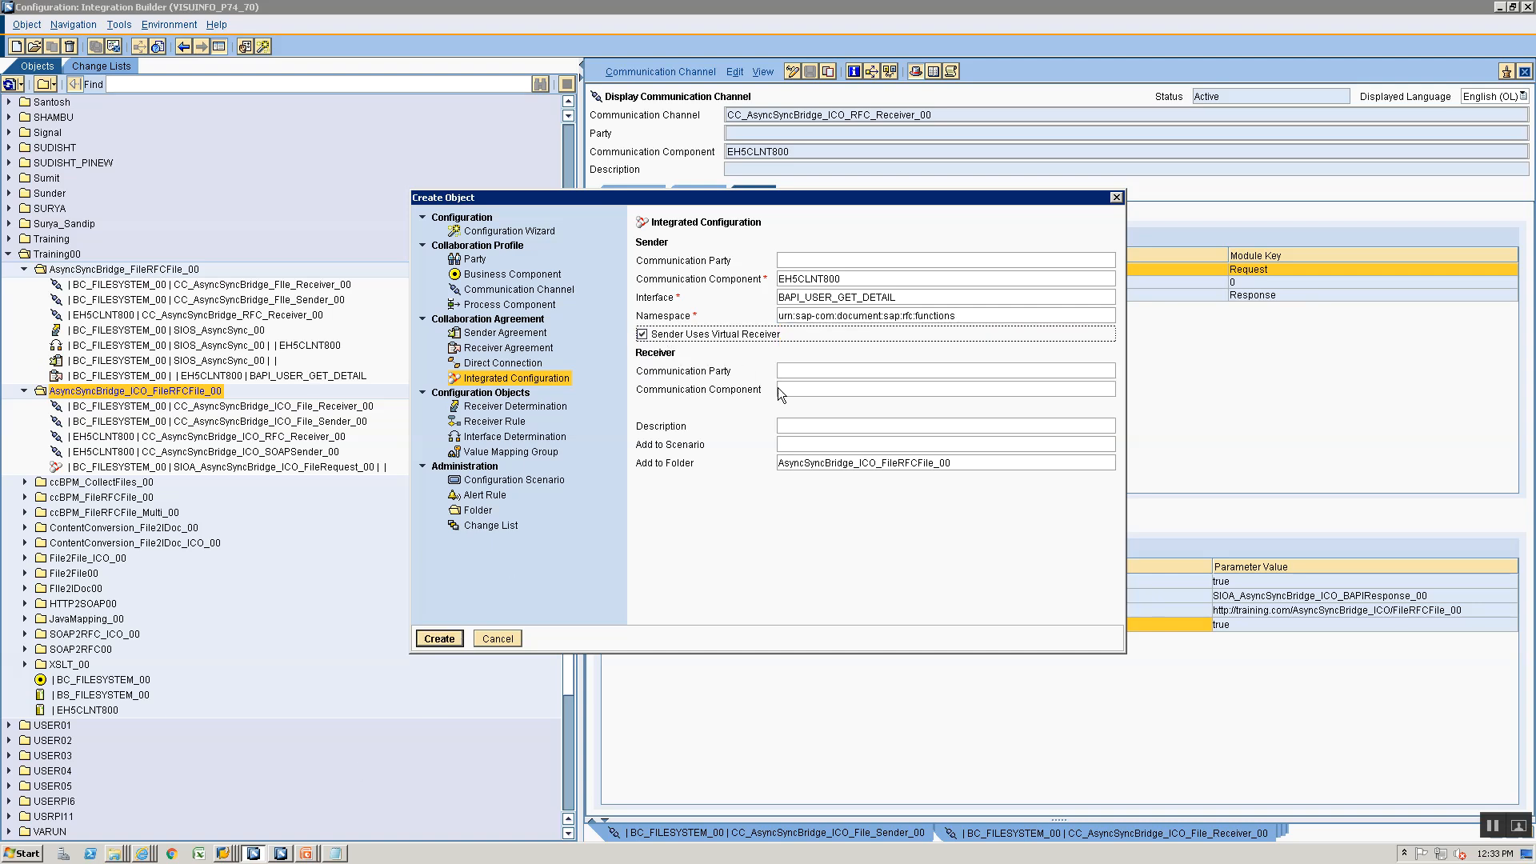
click(780, 389)
text(BC_FILESYSTEM_00)
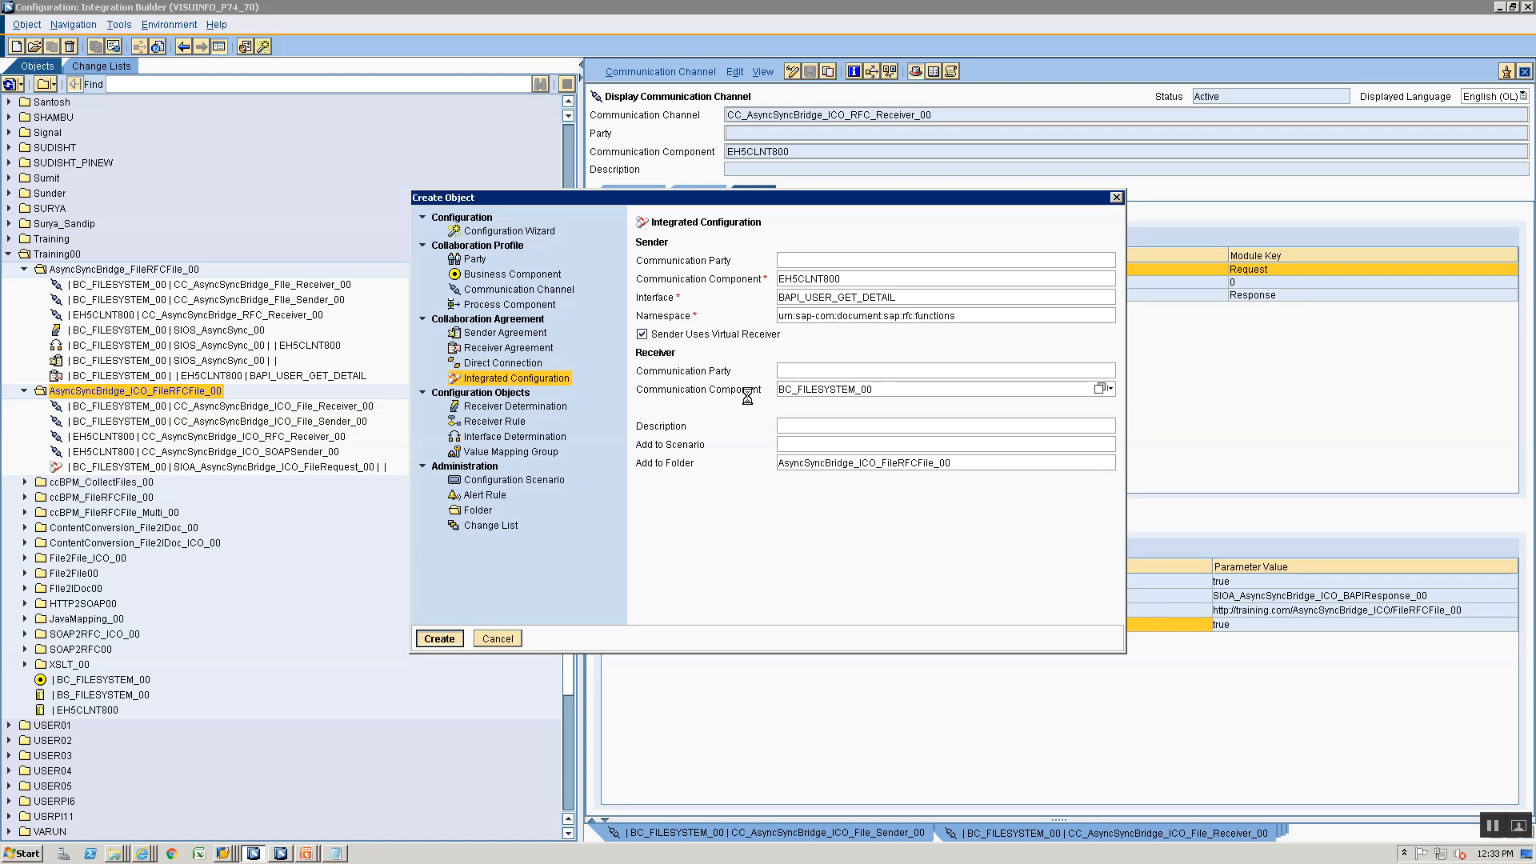
key(Return)
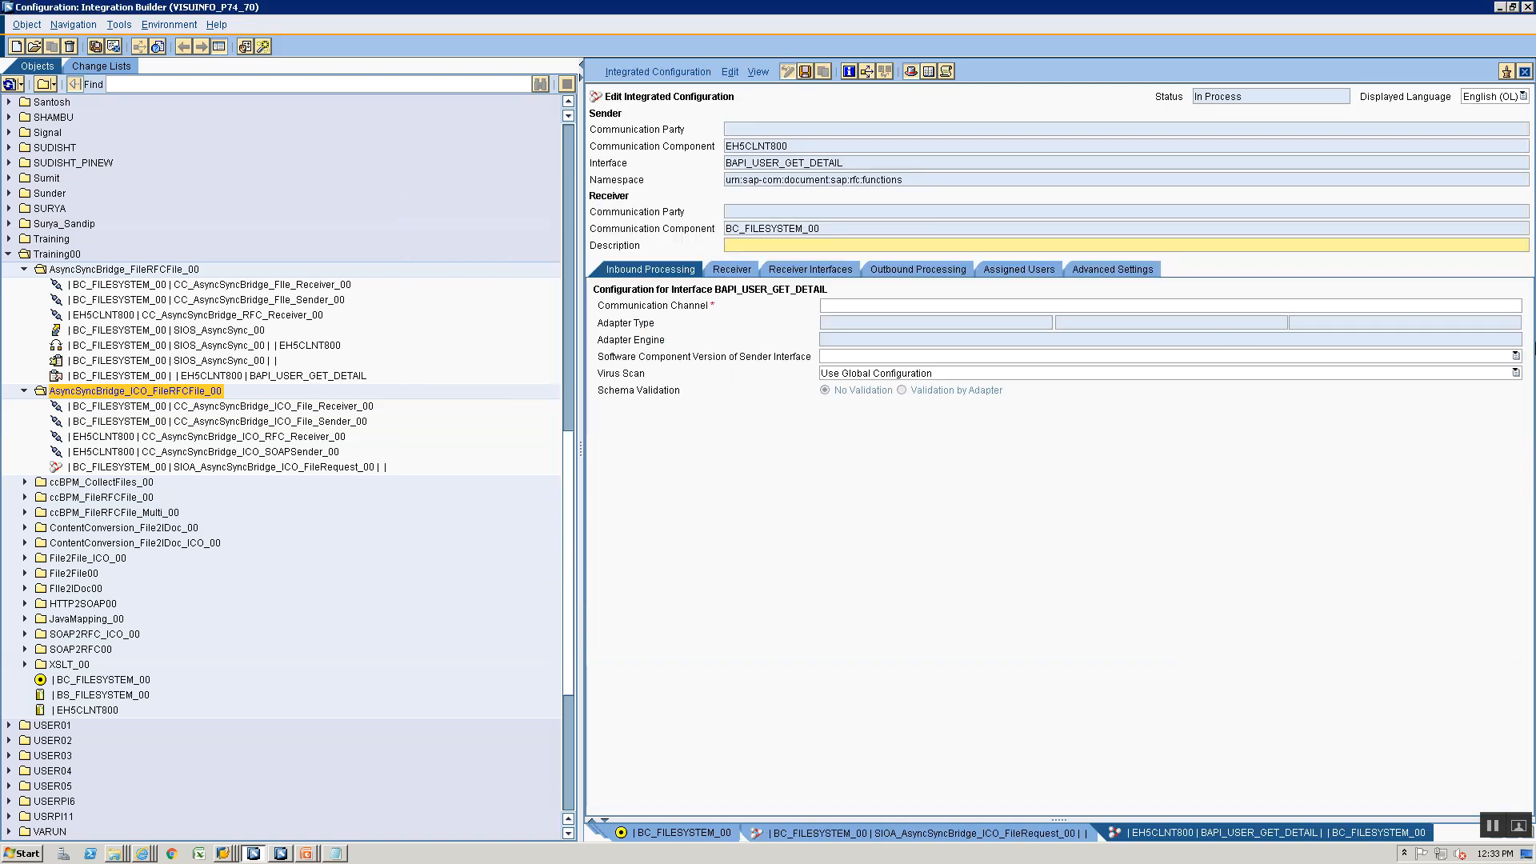
- Assign CC_AsyncSyncBridge_ICO_SOAPSender_00 as the communication channel for inbound processing
click(1509, 308)
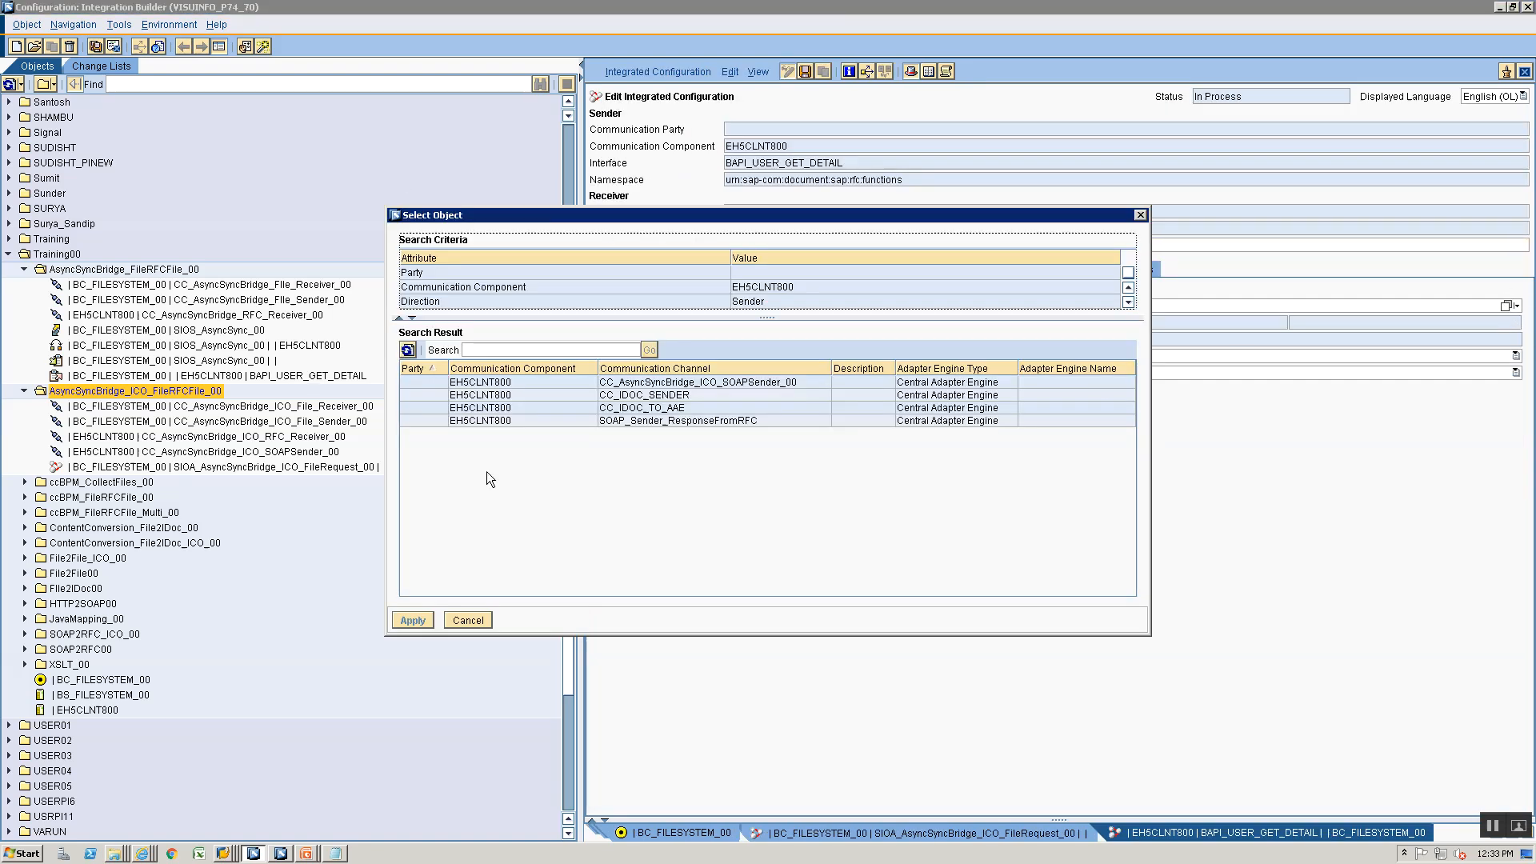
click(645, 382)
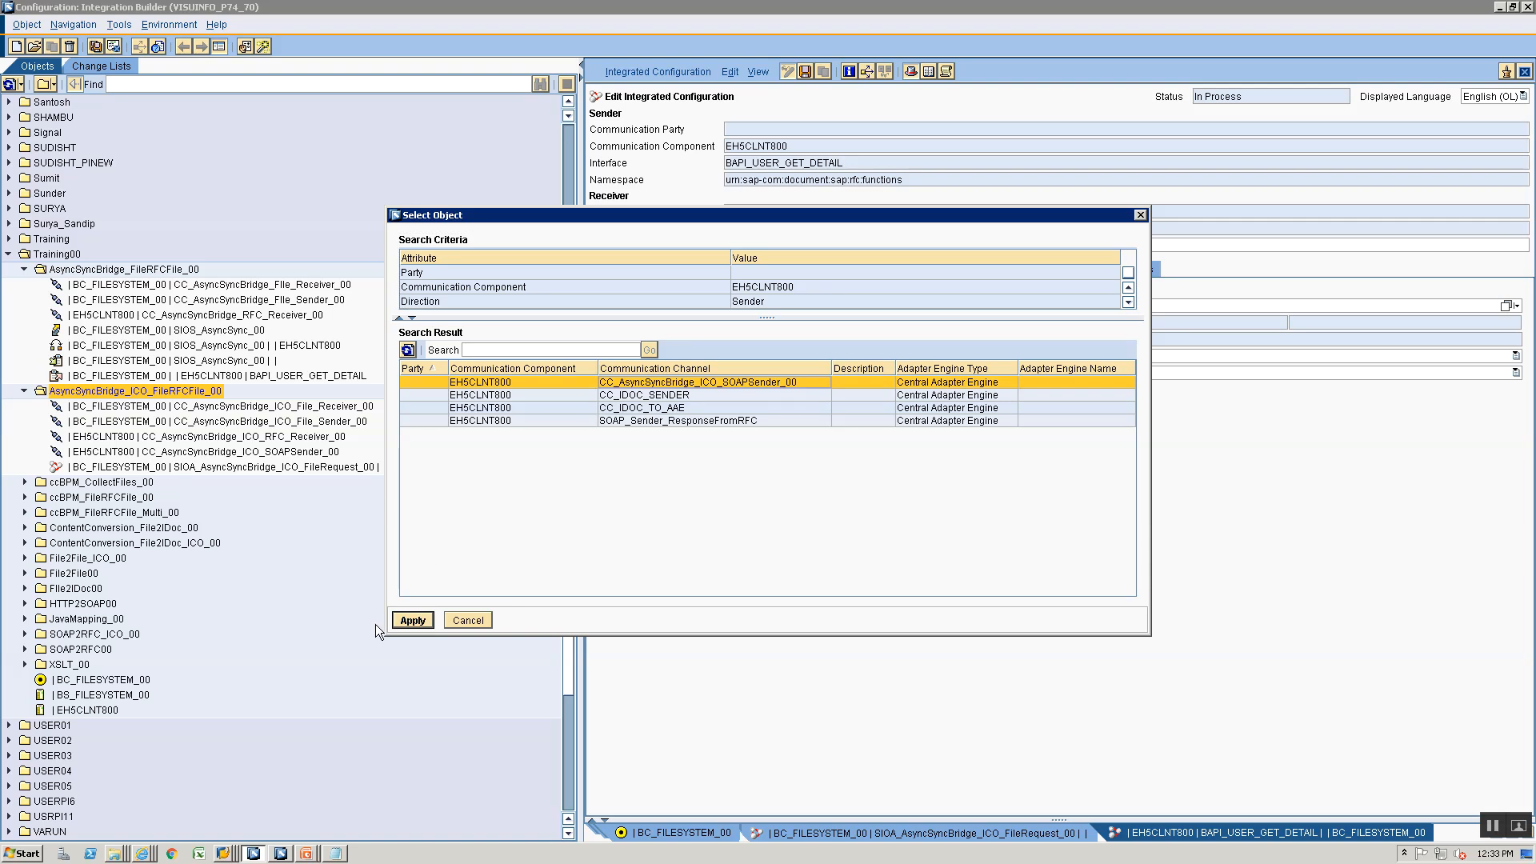
click(412, 620)
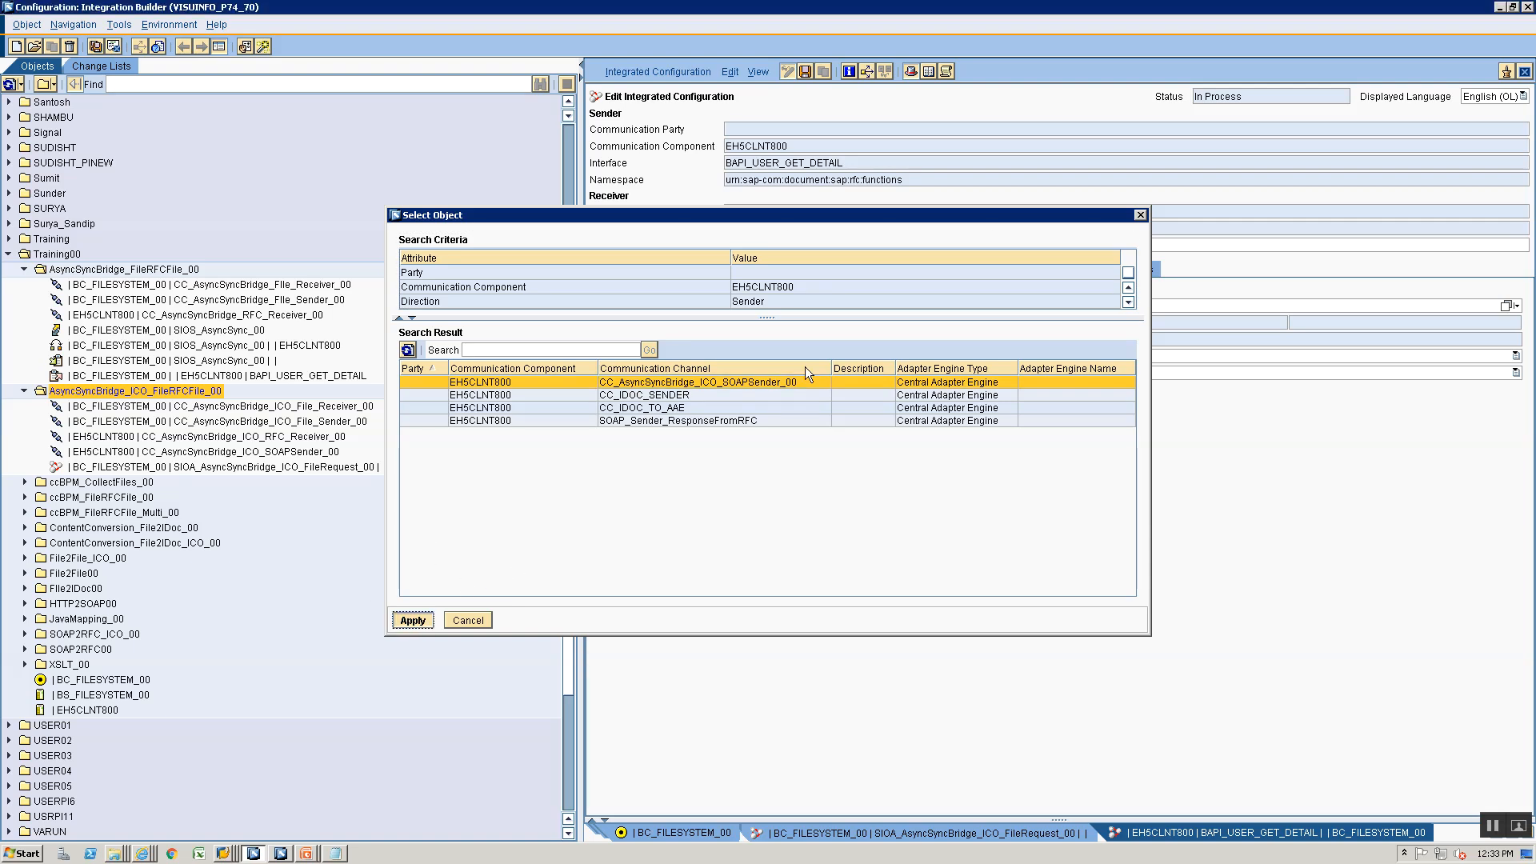
- Set BC_FILESYSTEM_00 as the communication component of the configured receiver
click(730, 266)
click(1291, 360)
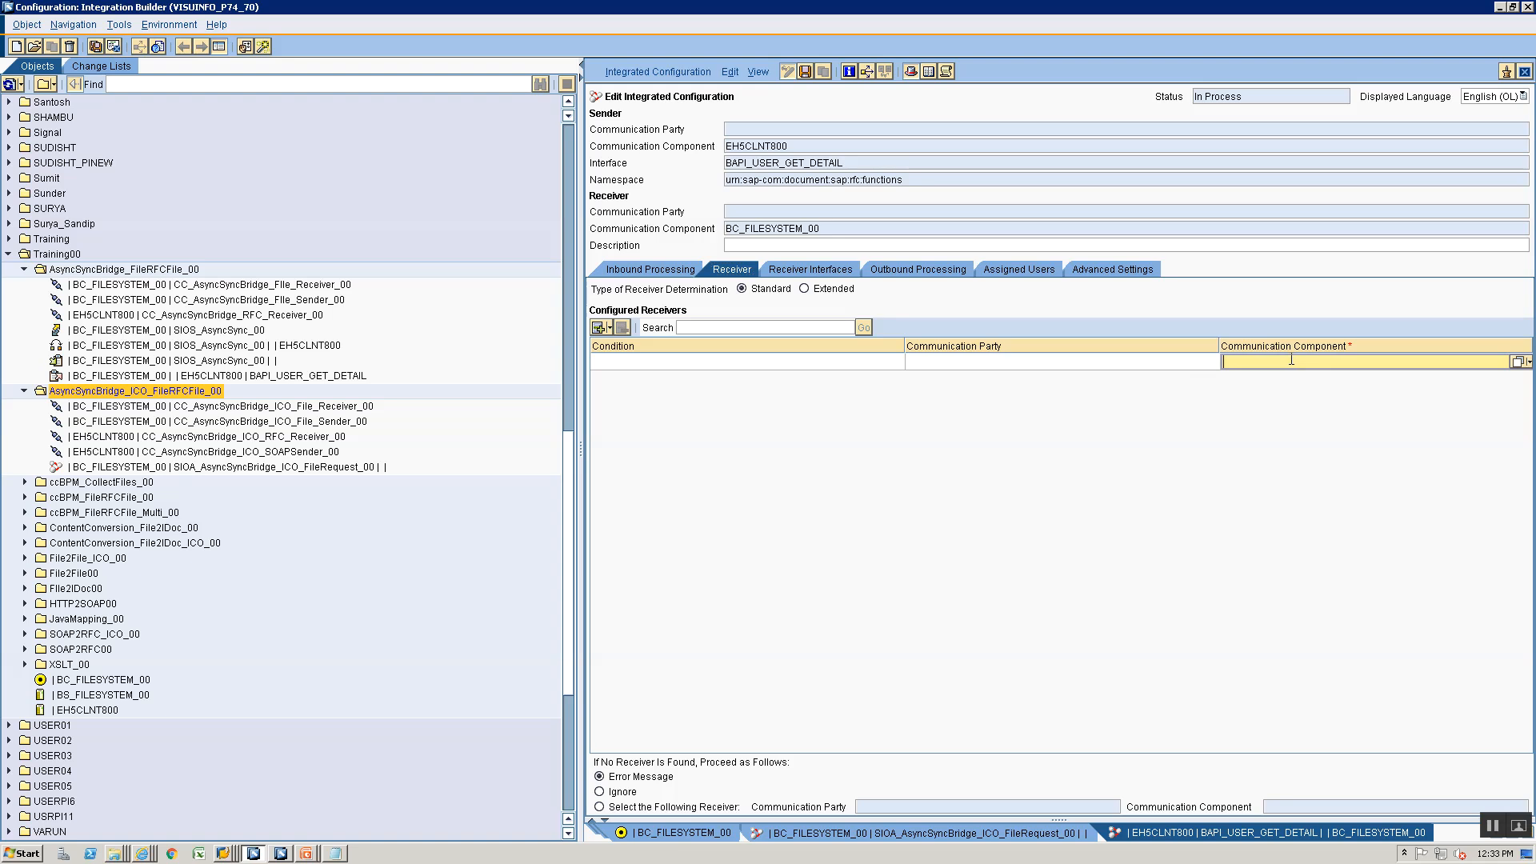
text(BC_FILESYSTEM_00)
- Choose SIIA_AsyncSyncBridge_ICO_FileResponse_00 as the receiver interface for BC_FILESYSTEM_00
click(808, 271)
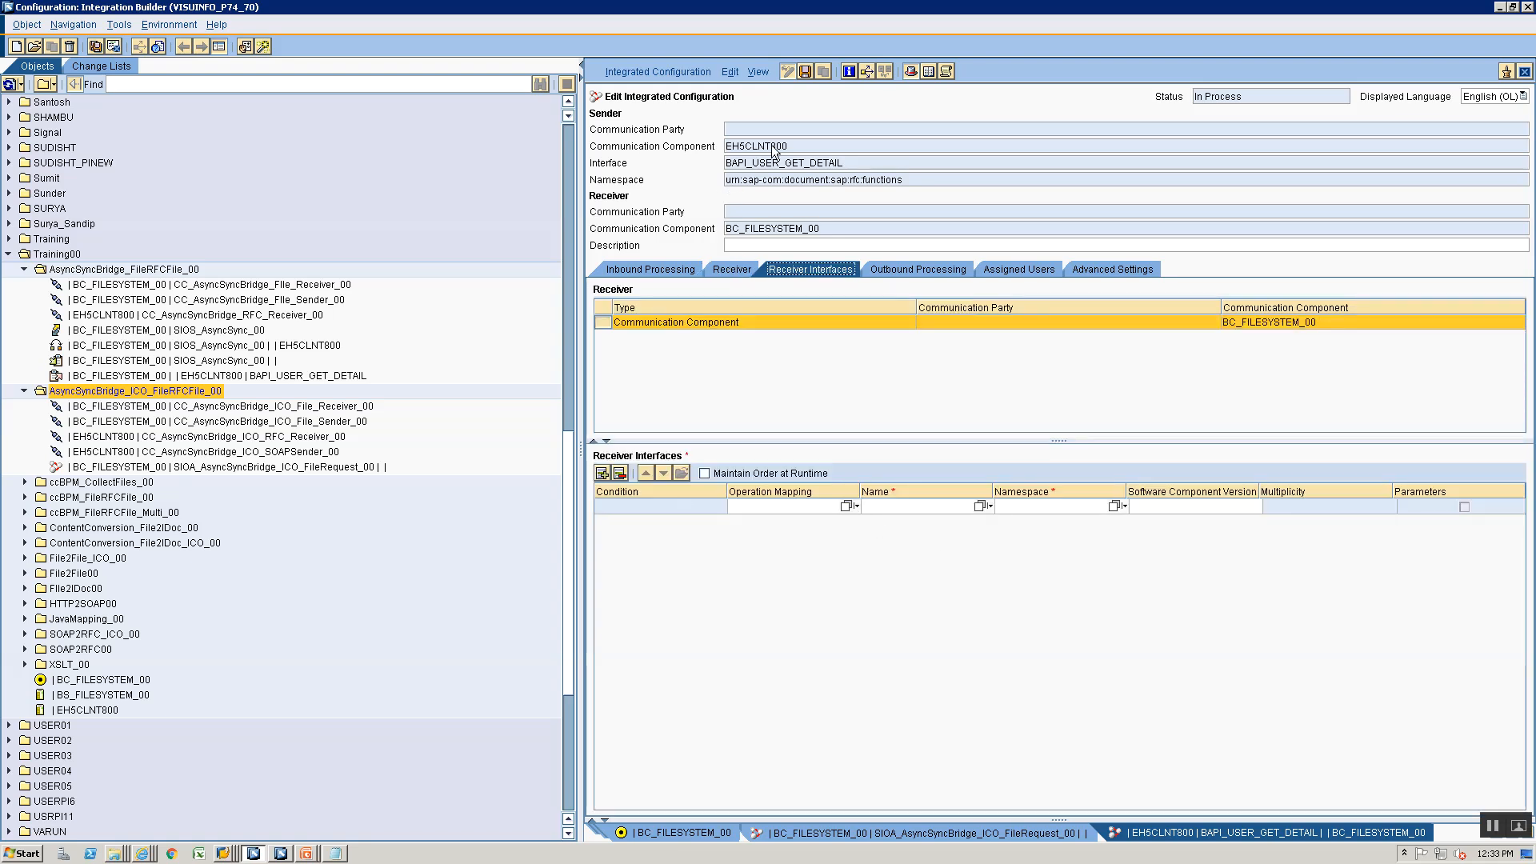
click(980, 507)
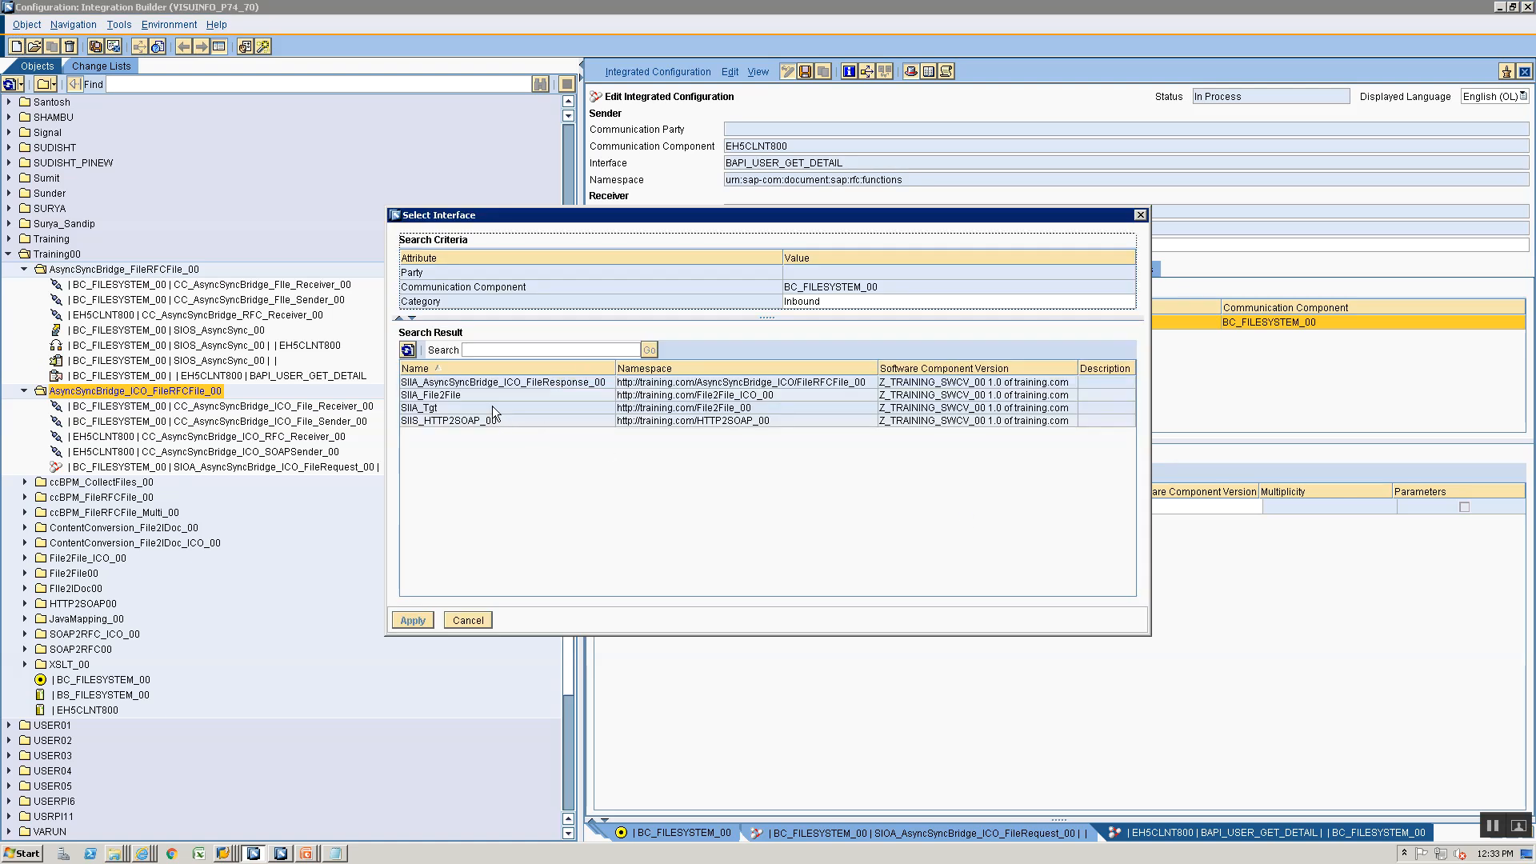
click(490, 388)
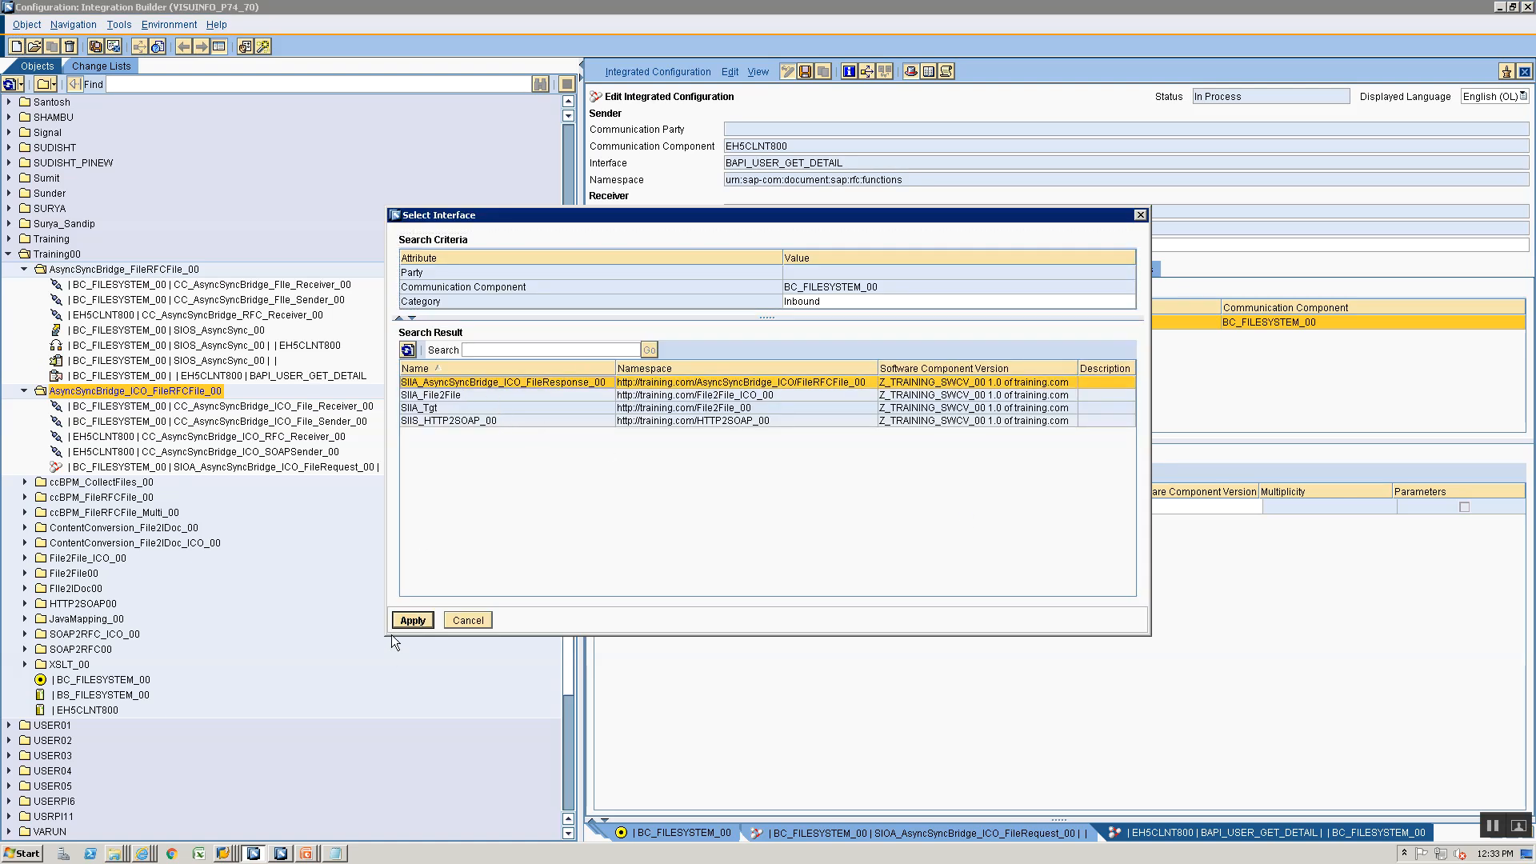
click(425, 623)
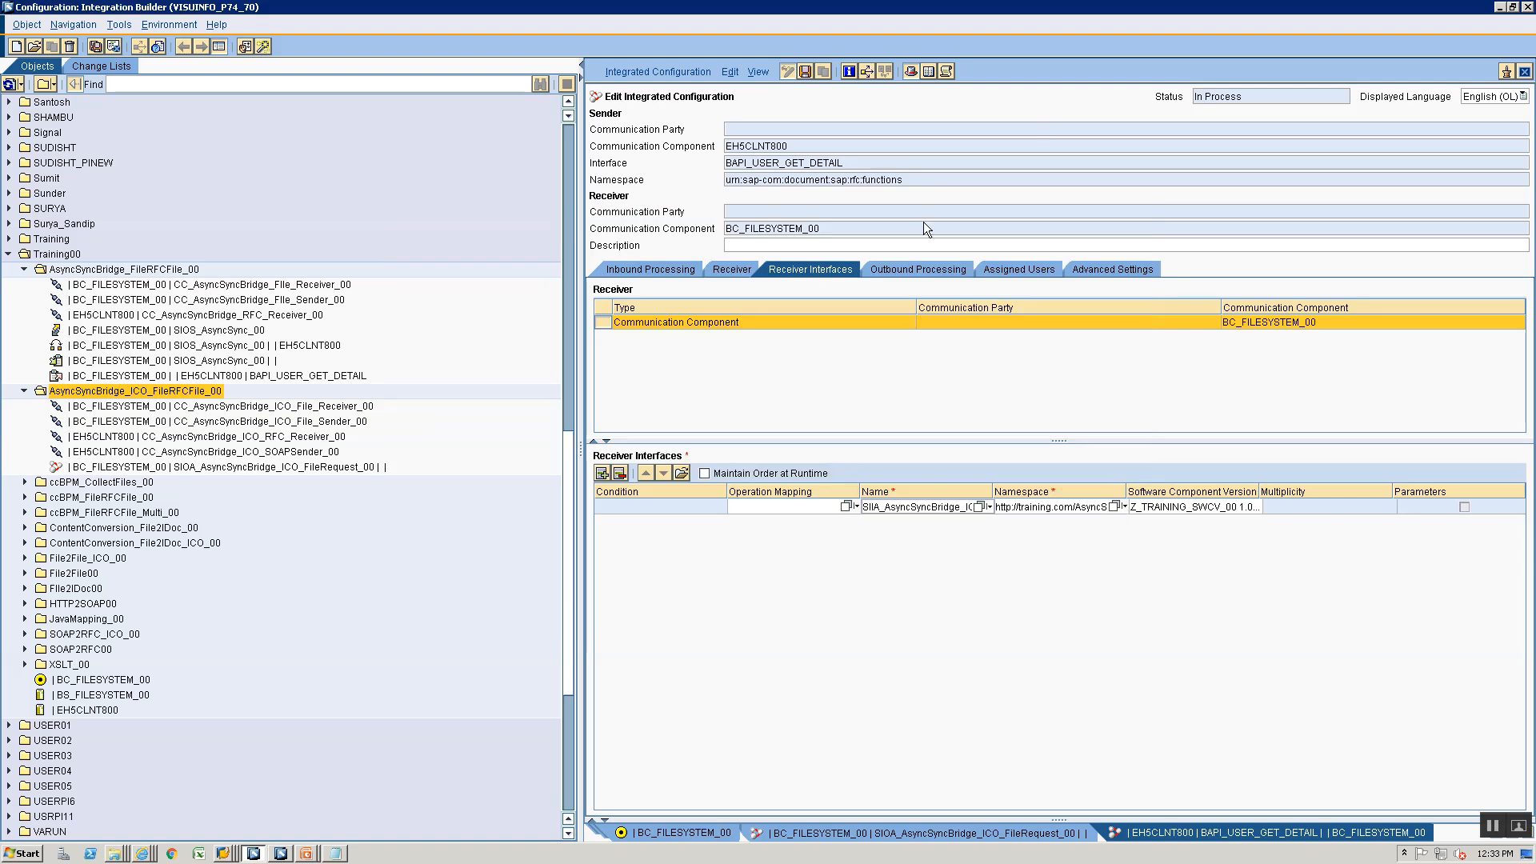
- Assign CC_AsyncSyncBridge_ICO_File_Receiver_00 as the outbound processing channel and save the integrated configuration
click(892, 269)
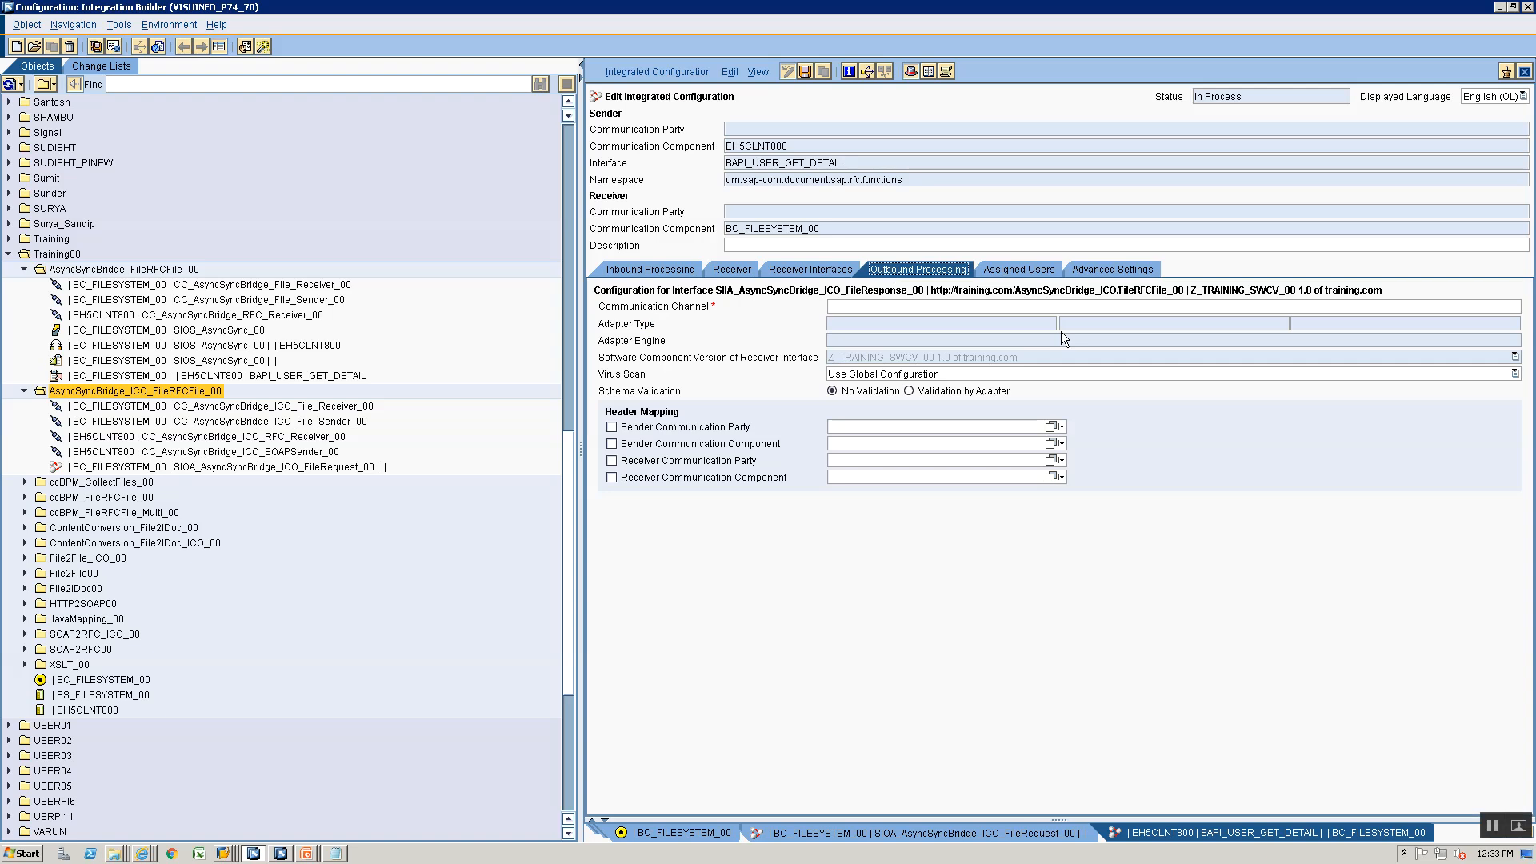
click(1507, 309)
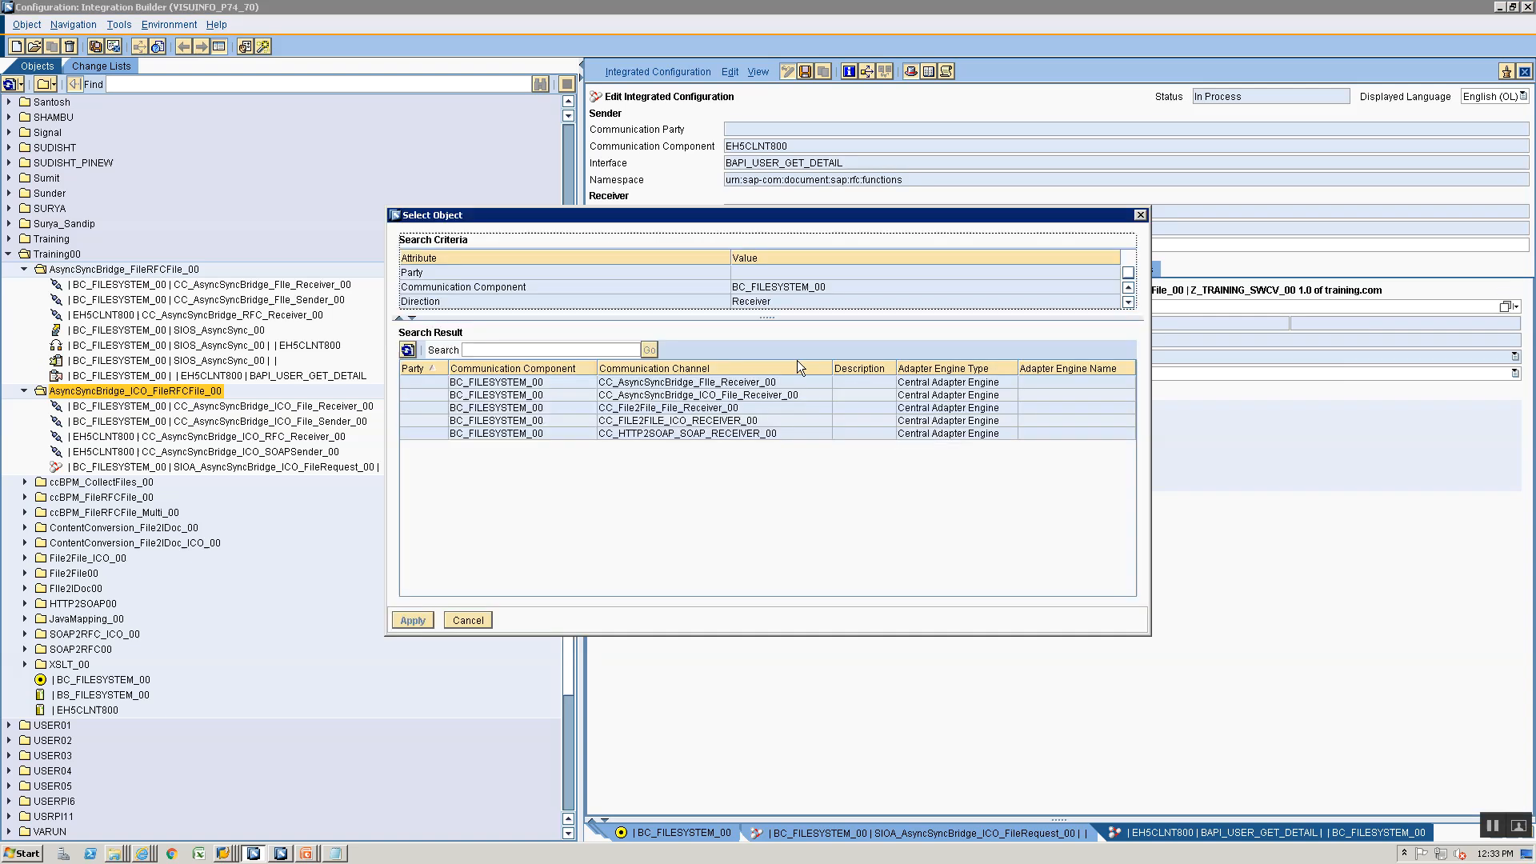
click(690, 396)
click(413, 621)
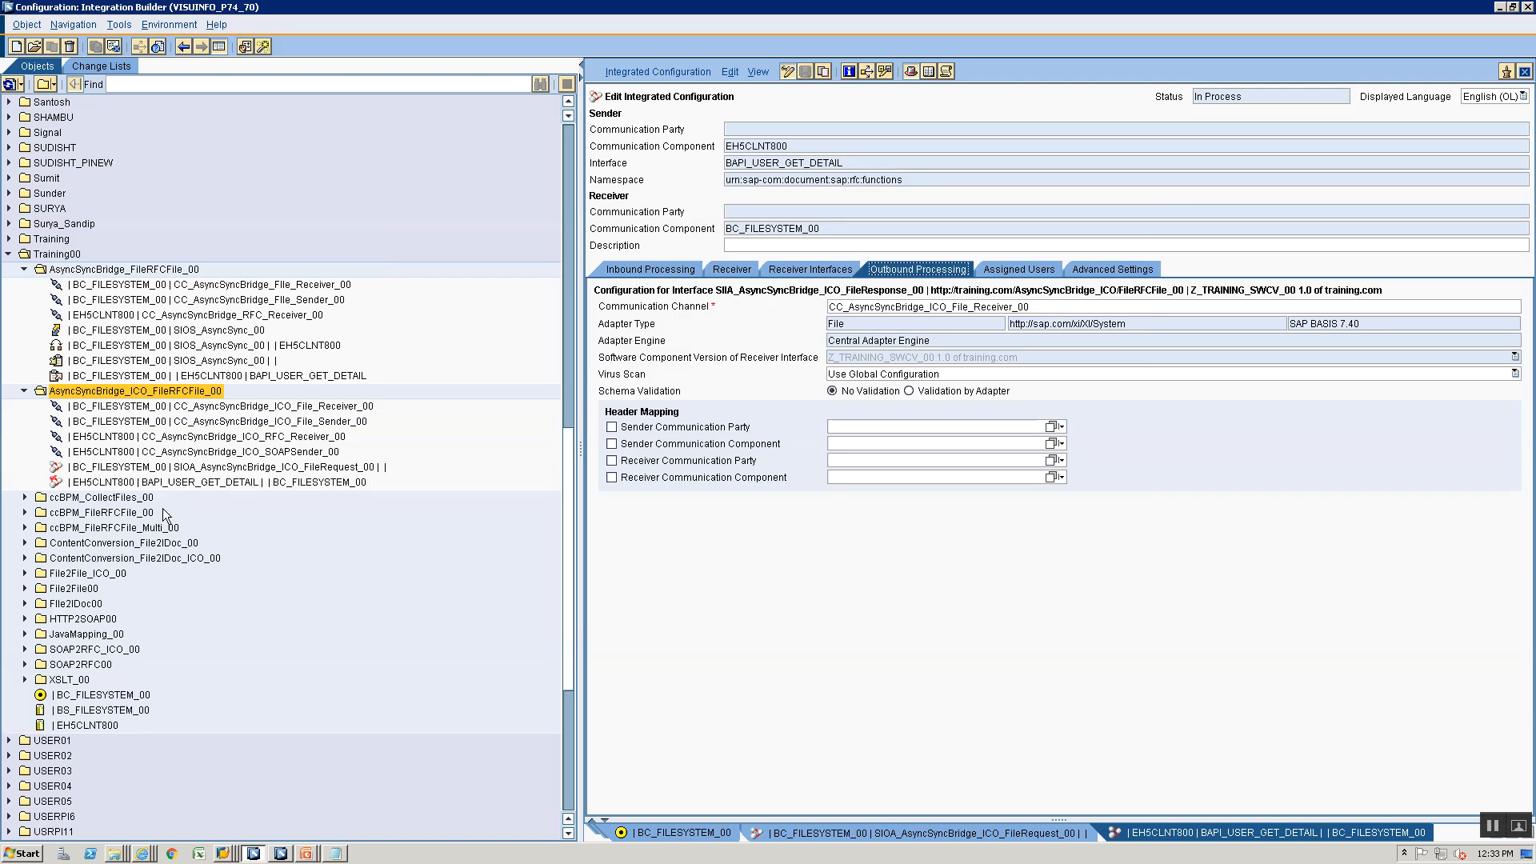
- Activate the open standard change list containing the new integrated configuration
click(88, 66)
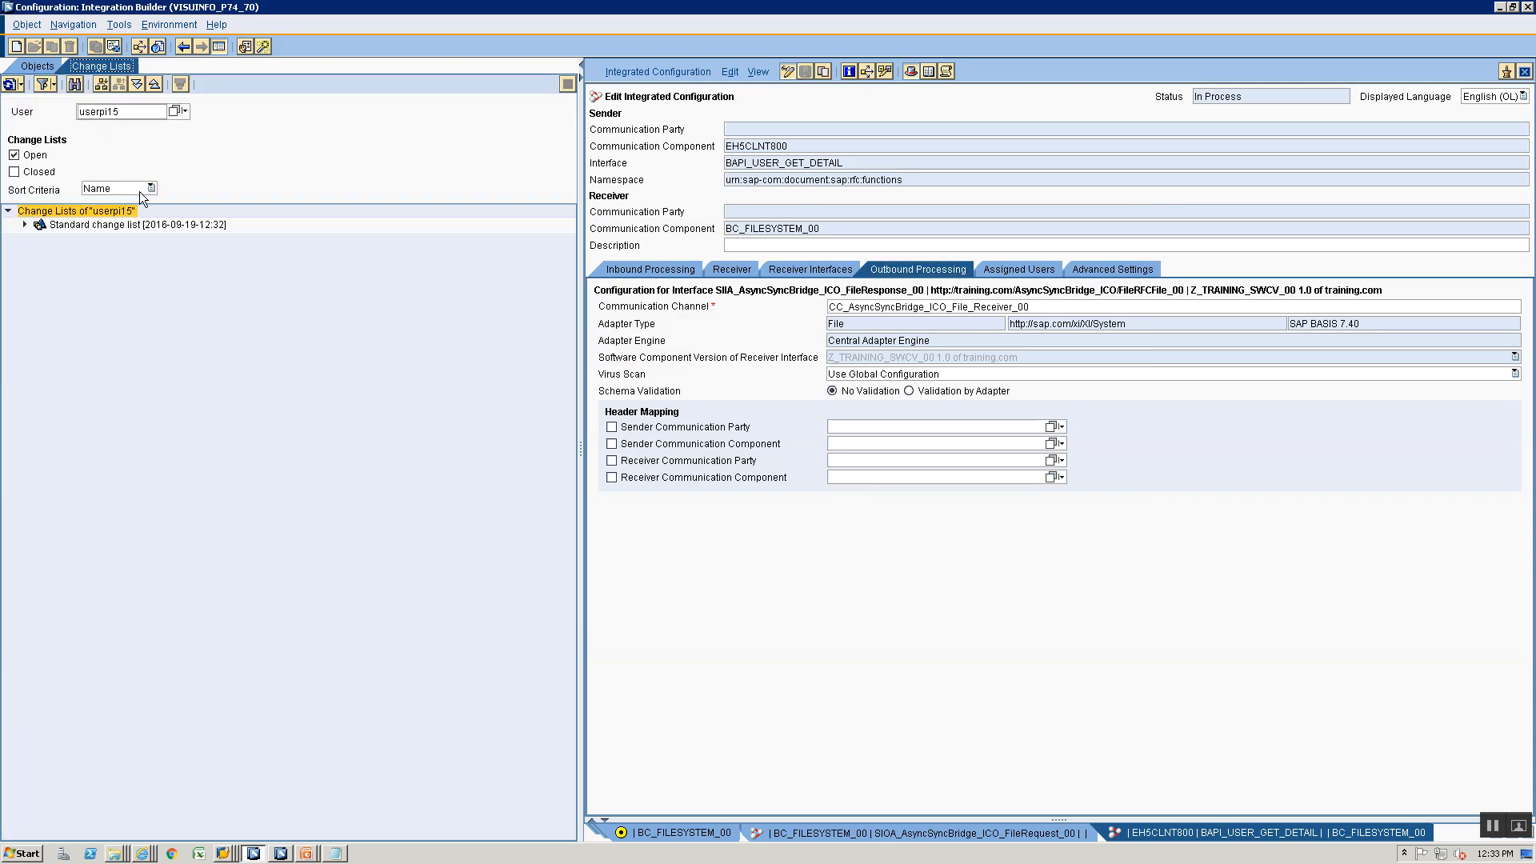
right_click(60, 226)
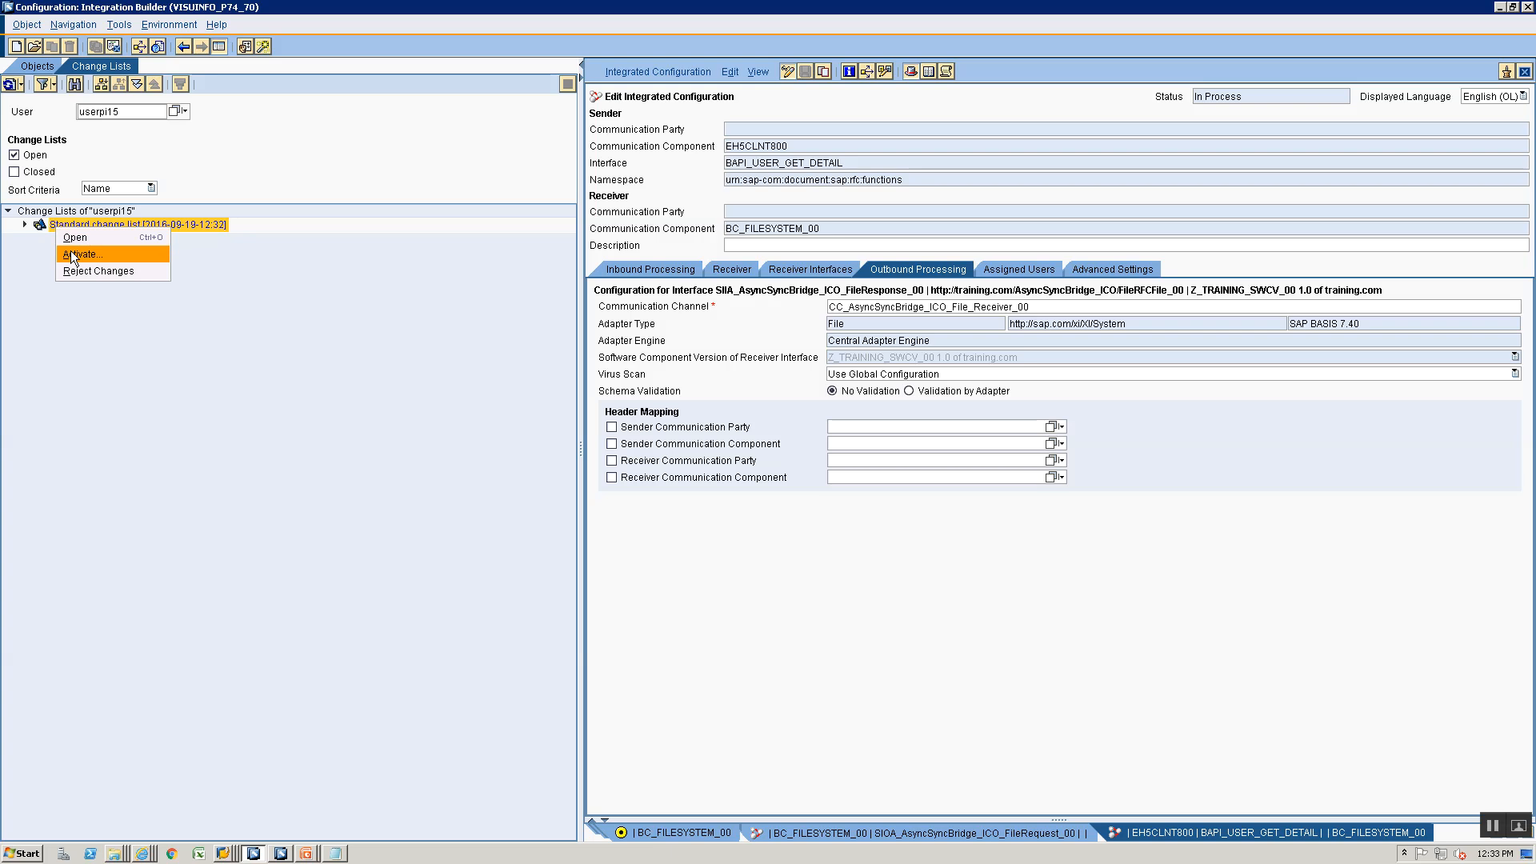
click(72, 256)
click(592, 585)
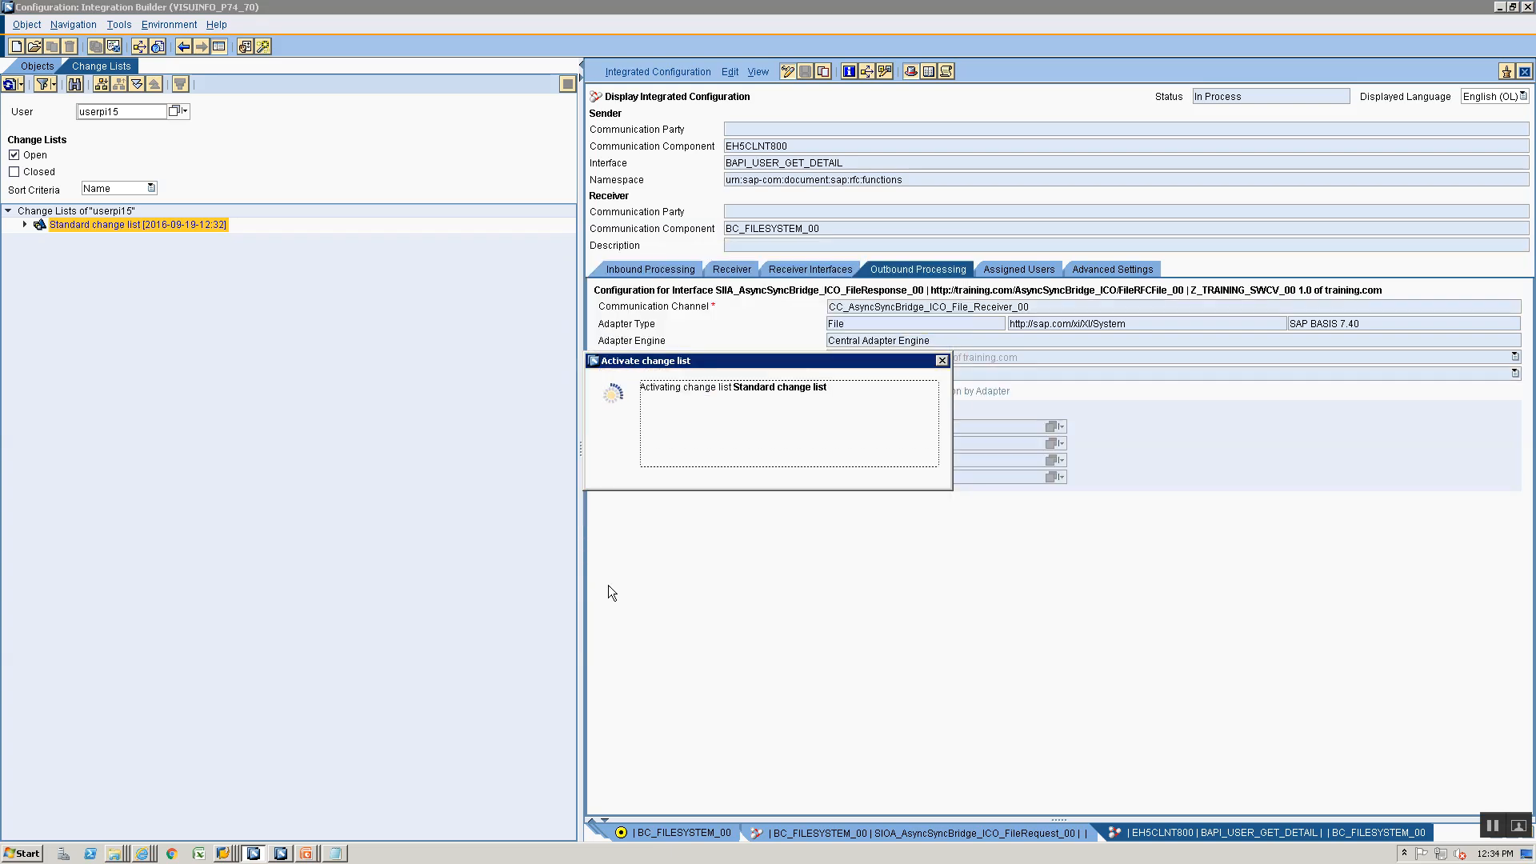
click(639, 483)
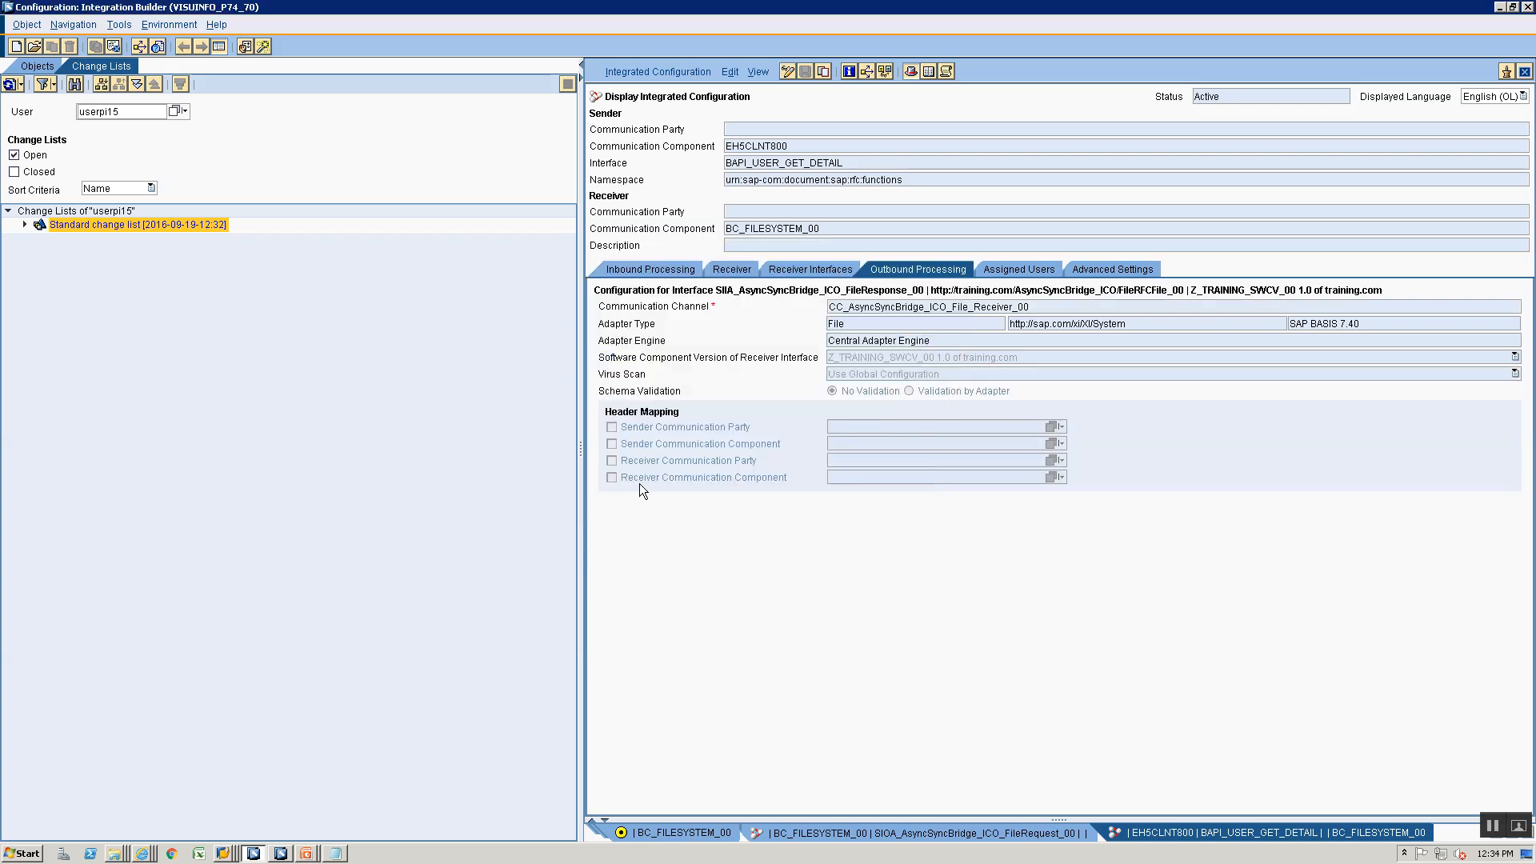
- Switch to the Message Monitor and resend the waiting message from BC_FILESYSTEM_00 to EH5CLNT800
click(143, 854)
click(96, 833)
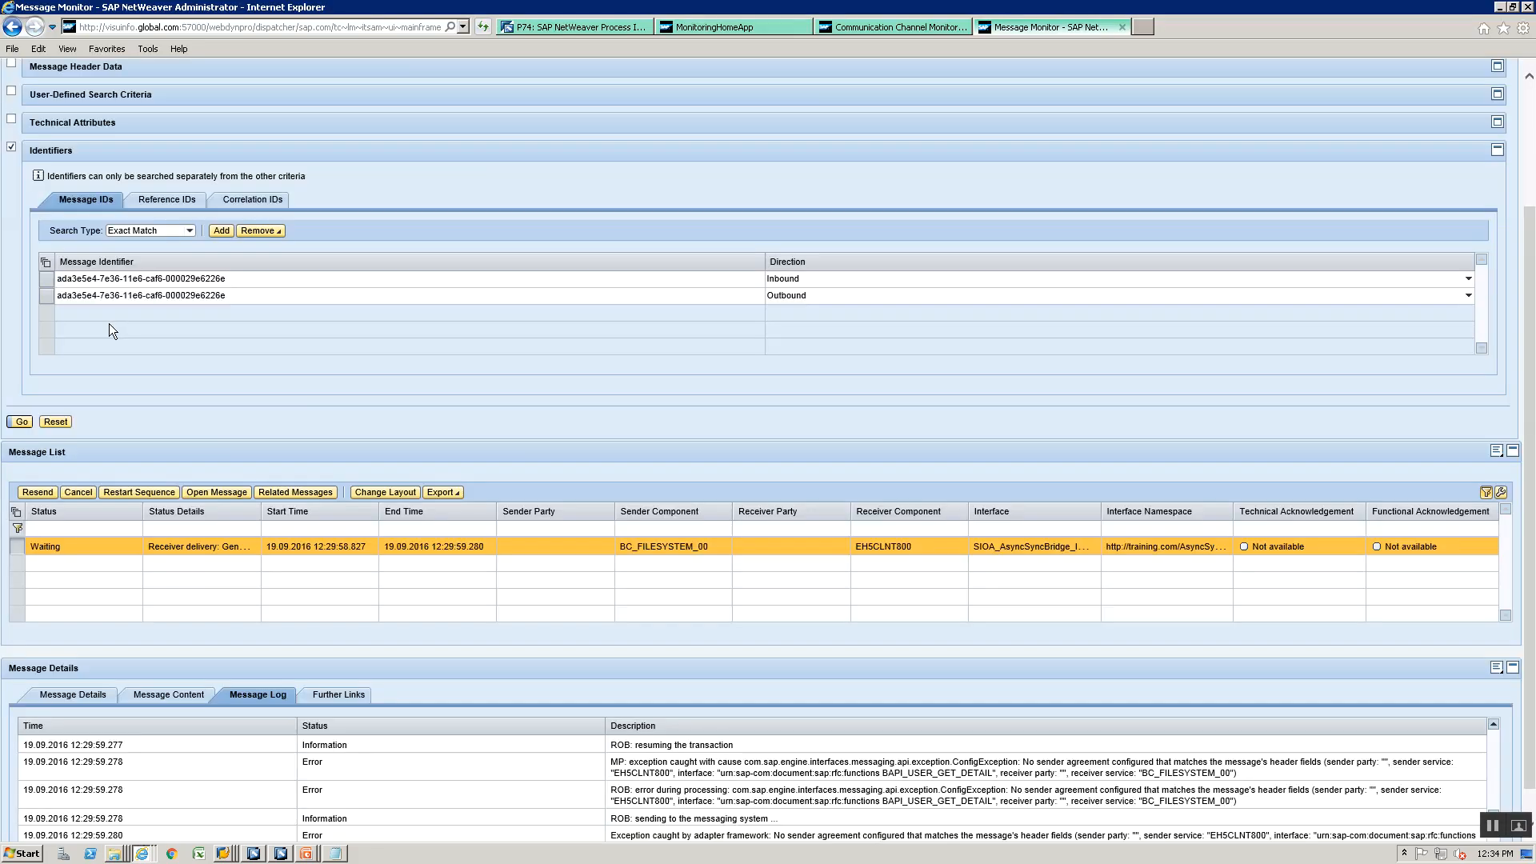
click(38, 492)
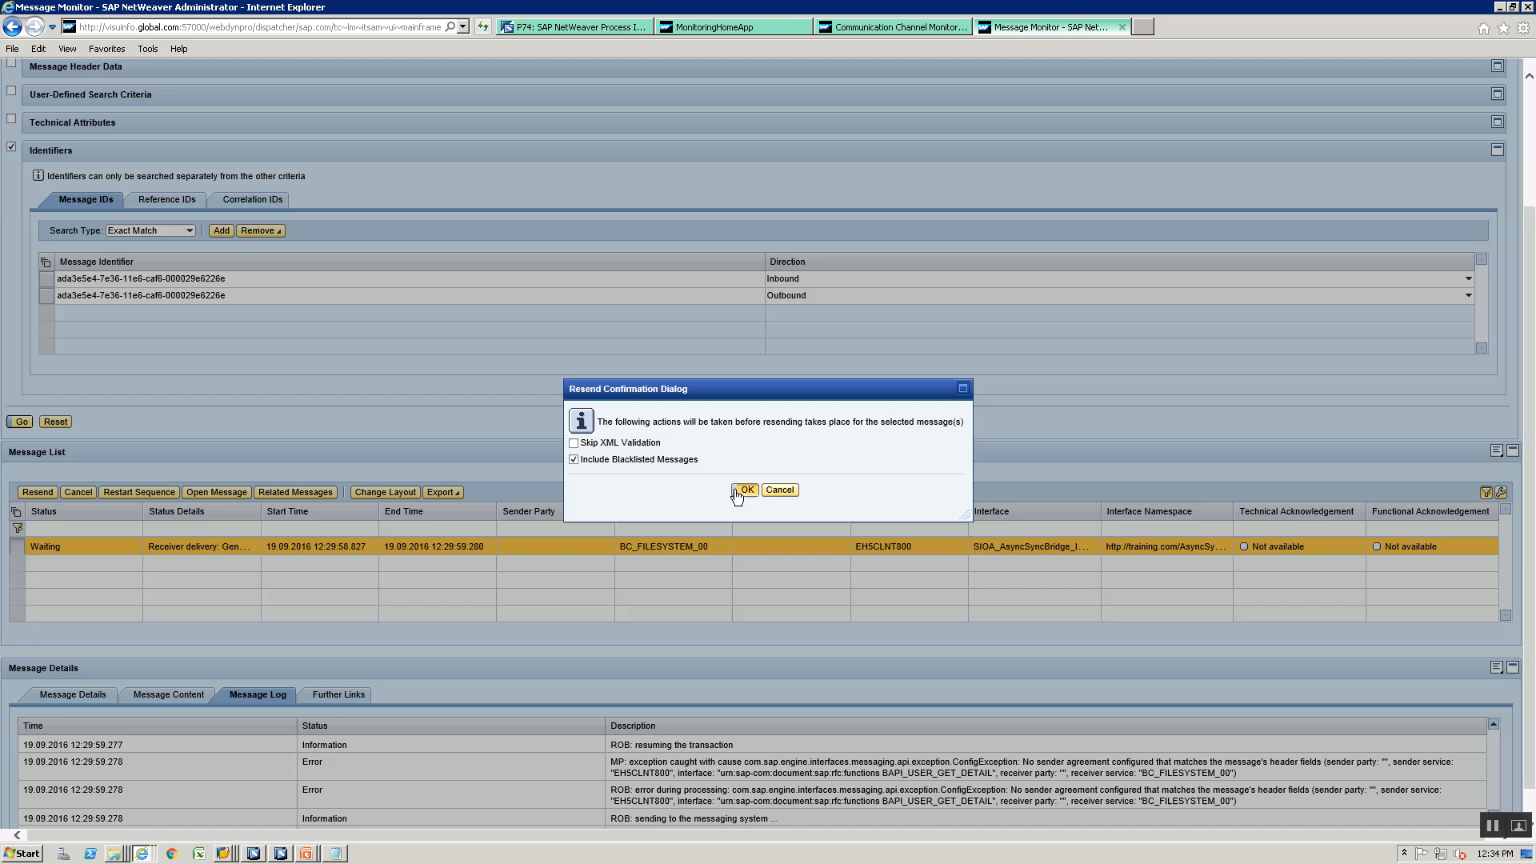
click(744, 491)
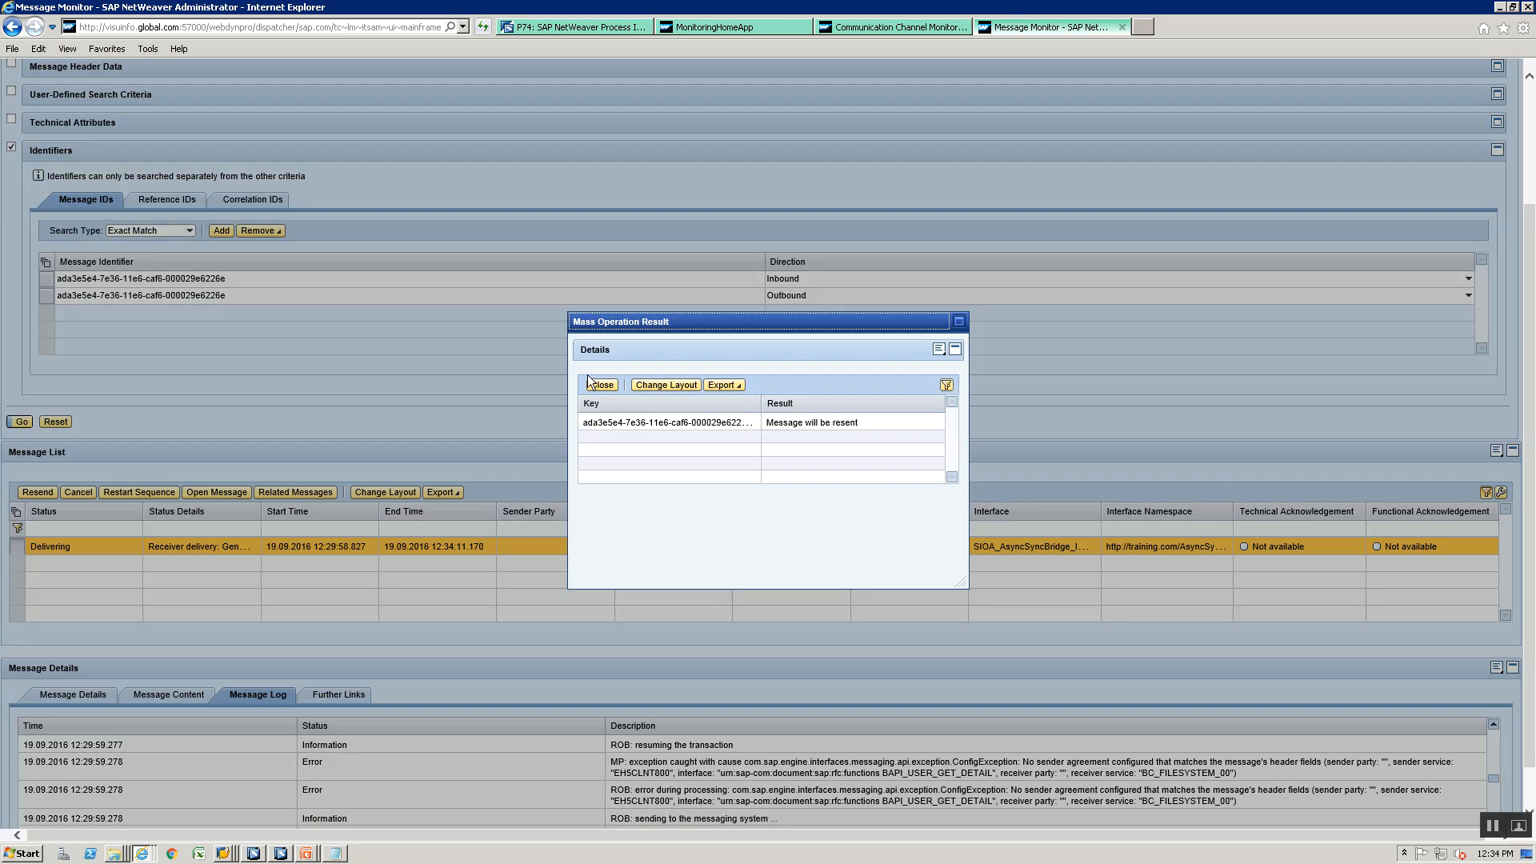
- Close the mass operation result and refresh the message list to check the resent message's delivery status
click(609, 387)
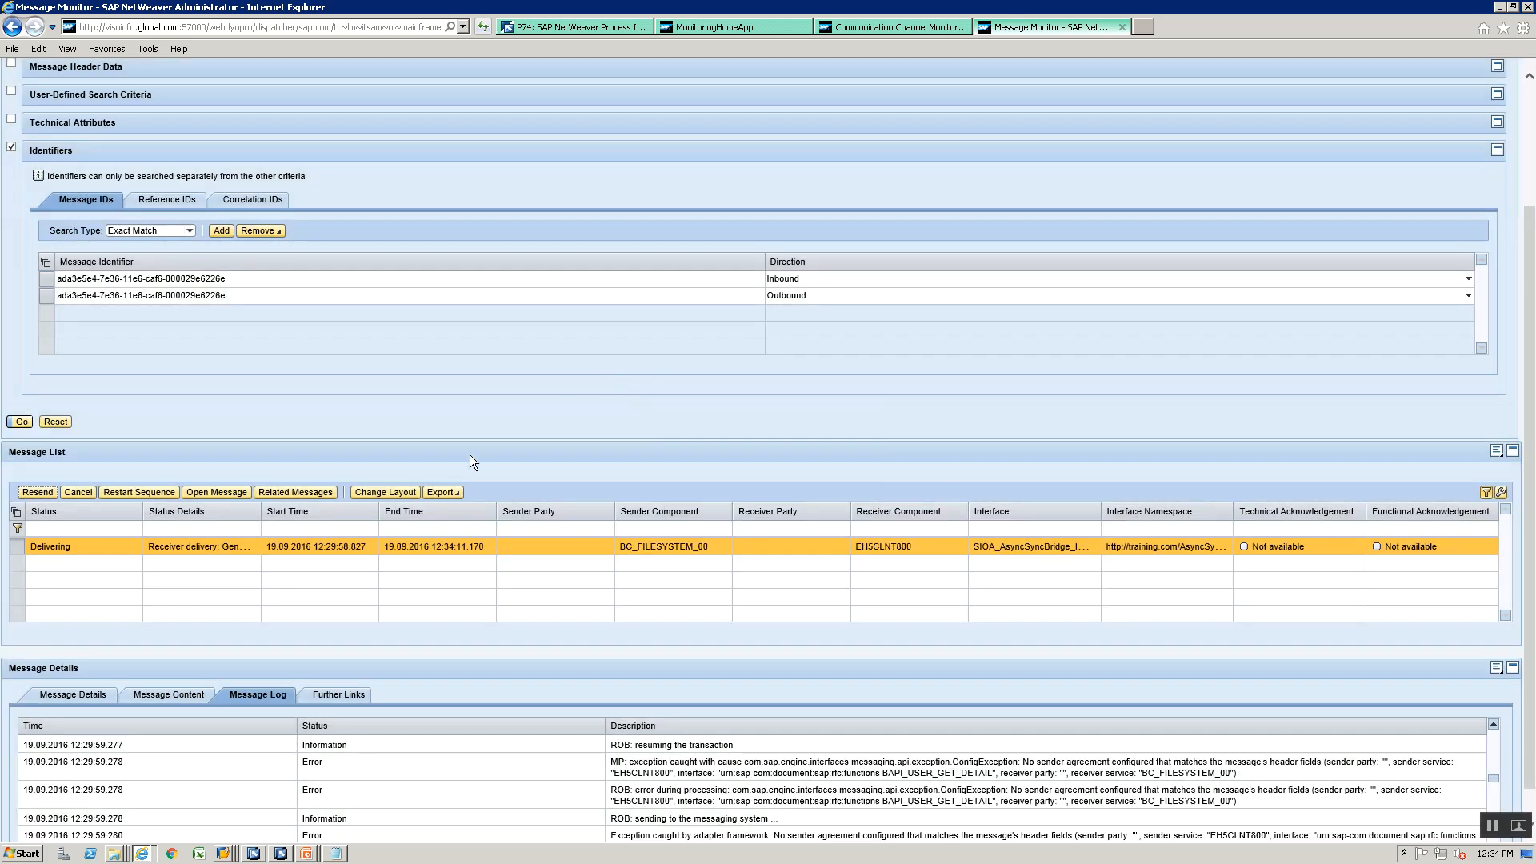
scroll(456, 456, up, 2)
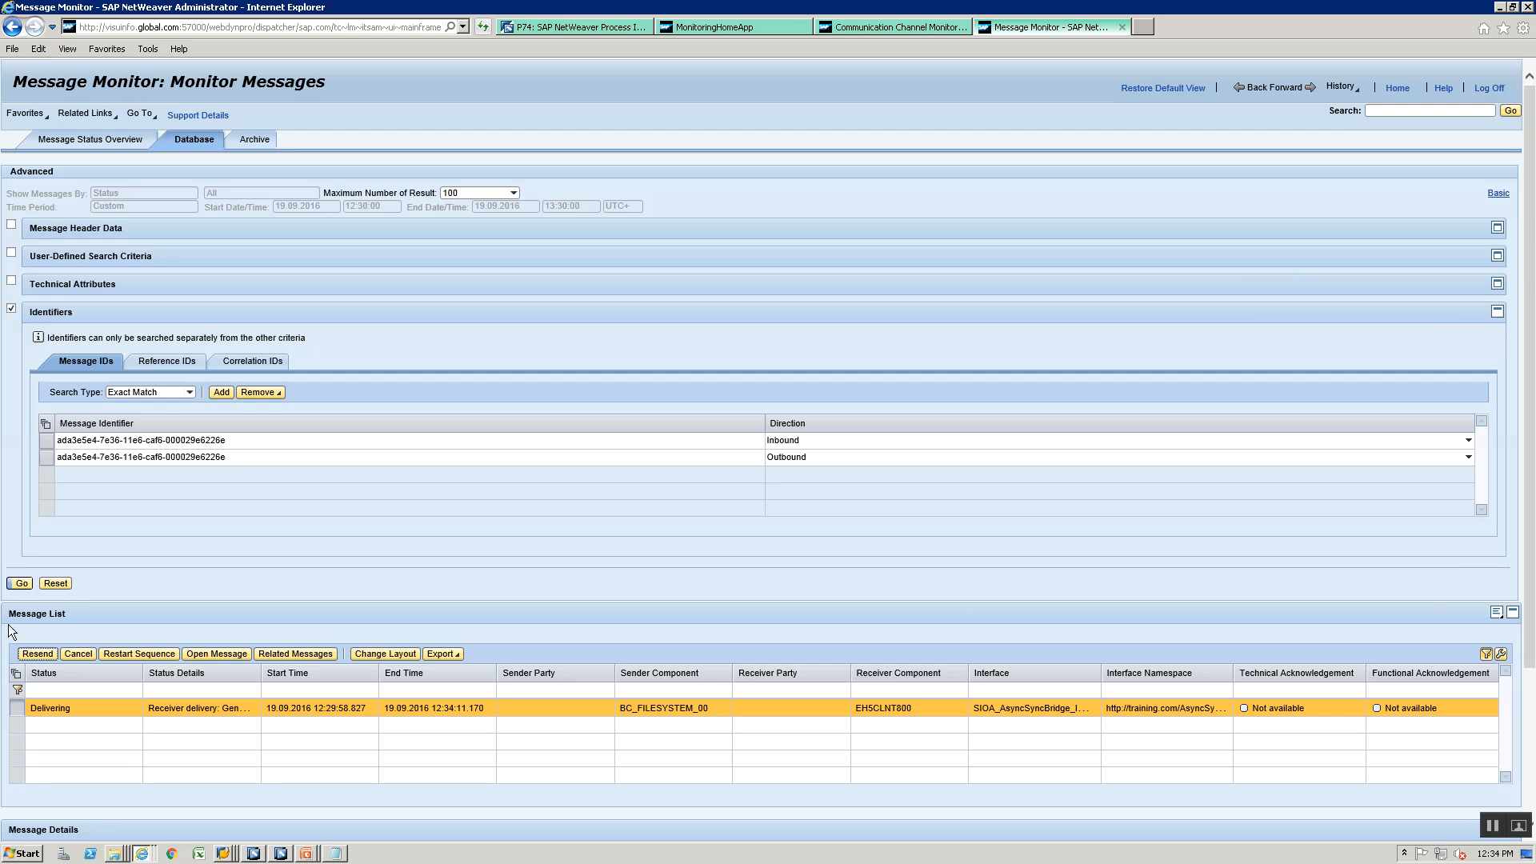
click(21, 583)
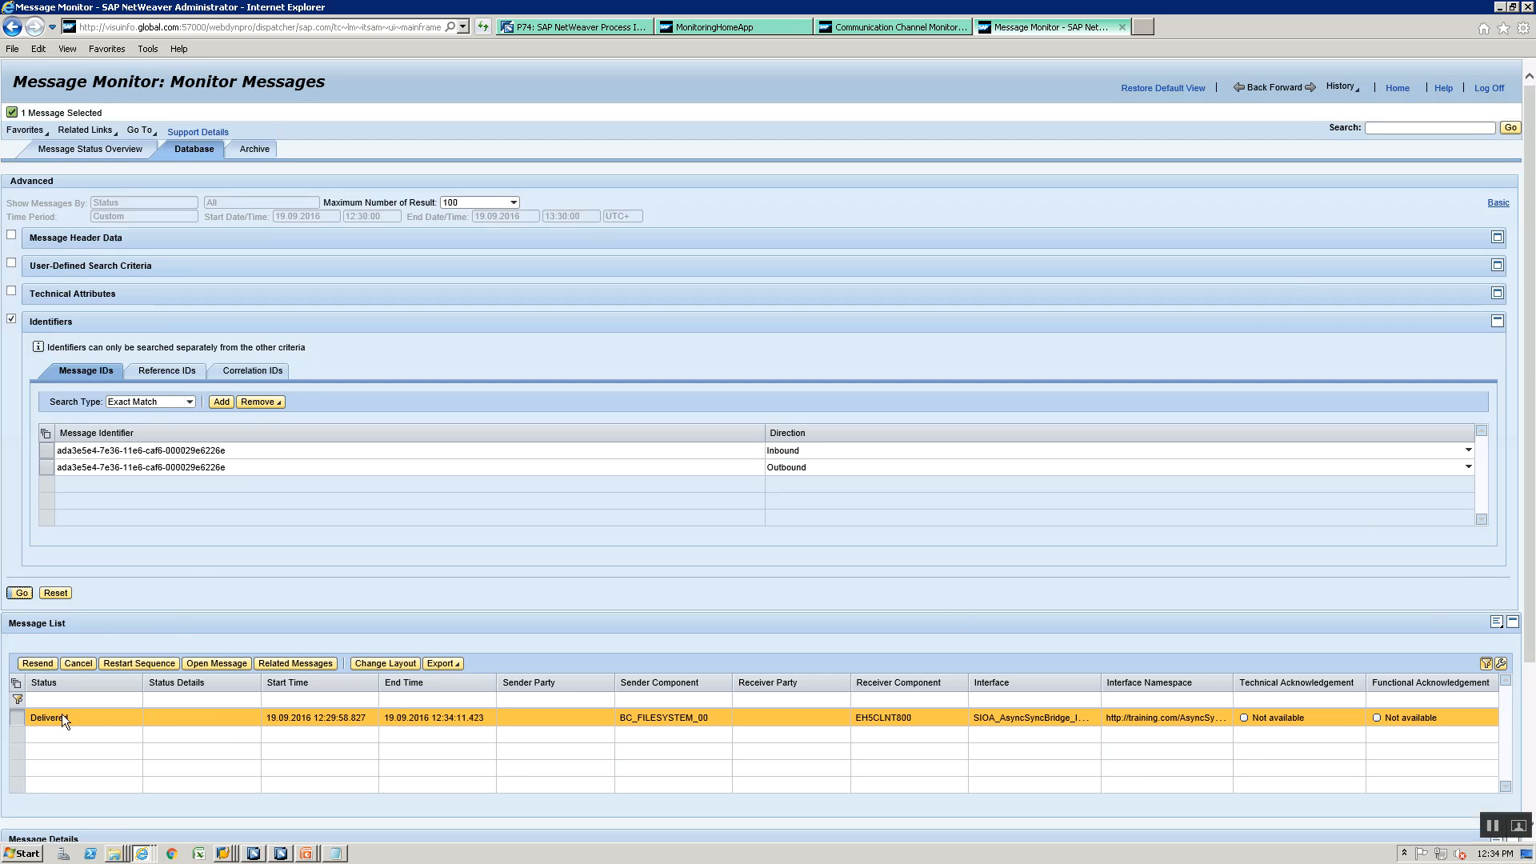
click(61, 712)
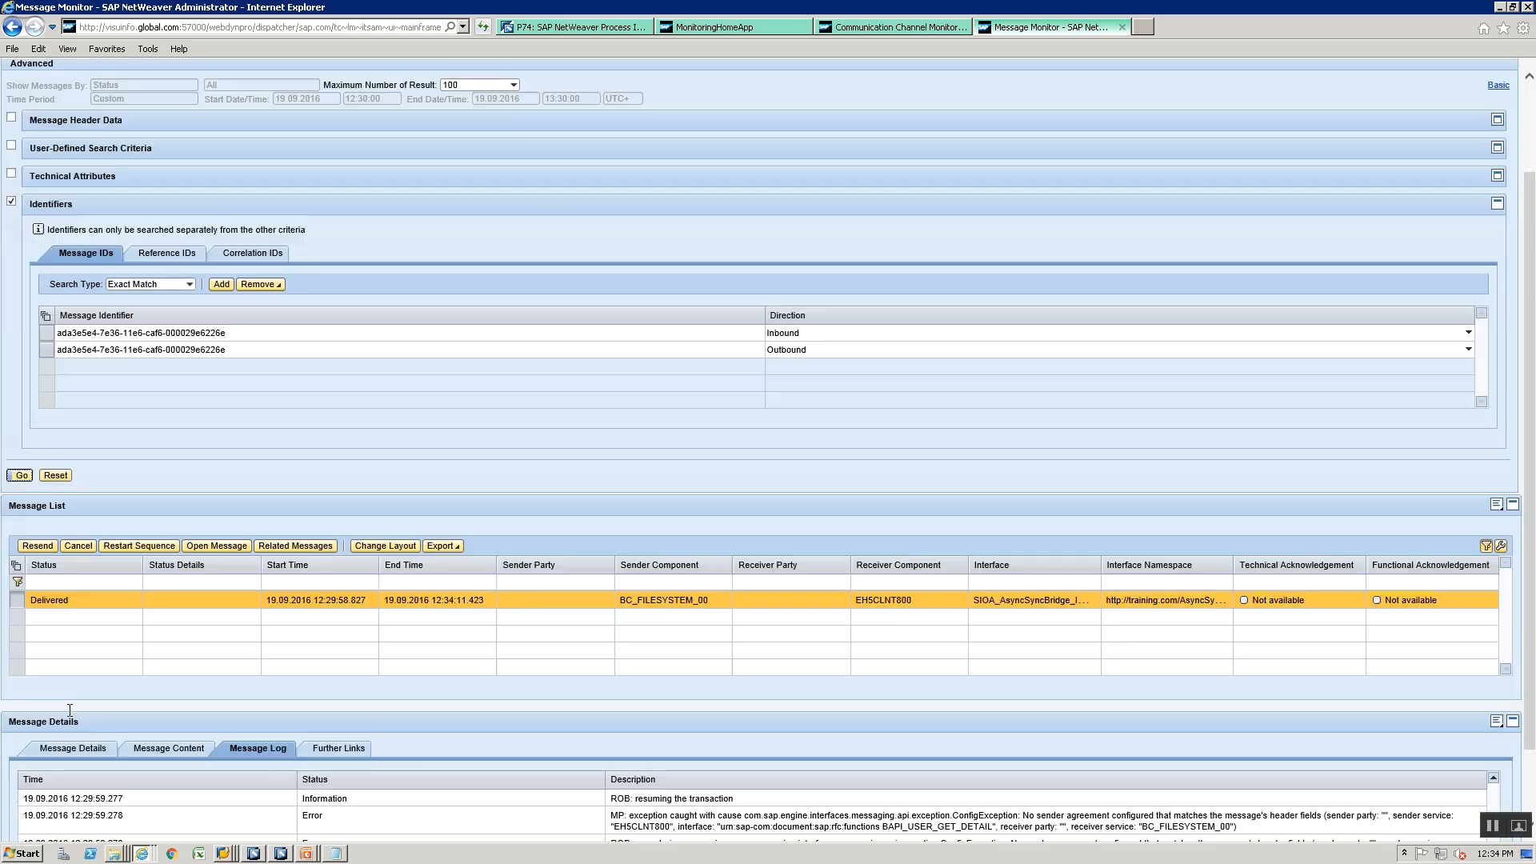
- Switch to SAP GUI, refresh the AsyncSyncBridge directory and view the response XML file in its ICO folder
click(224, 854)
click(208, 825)
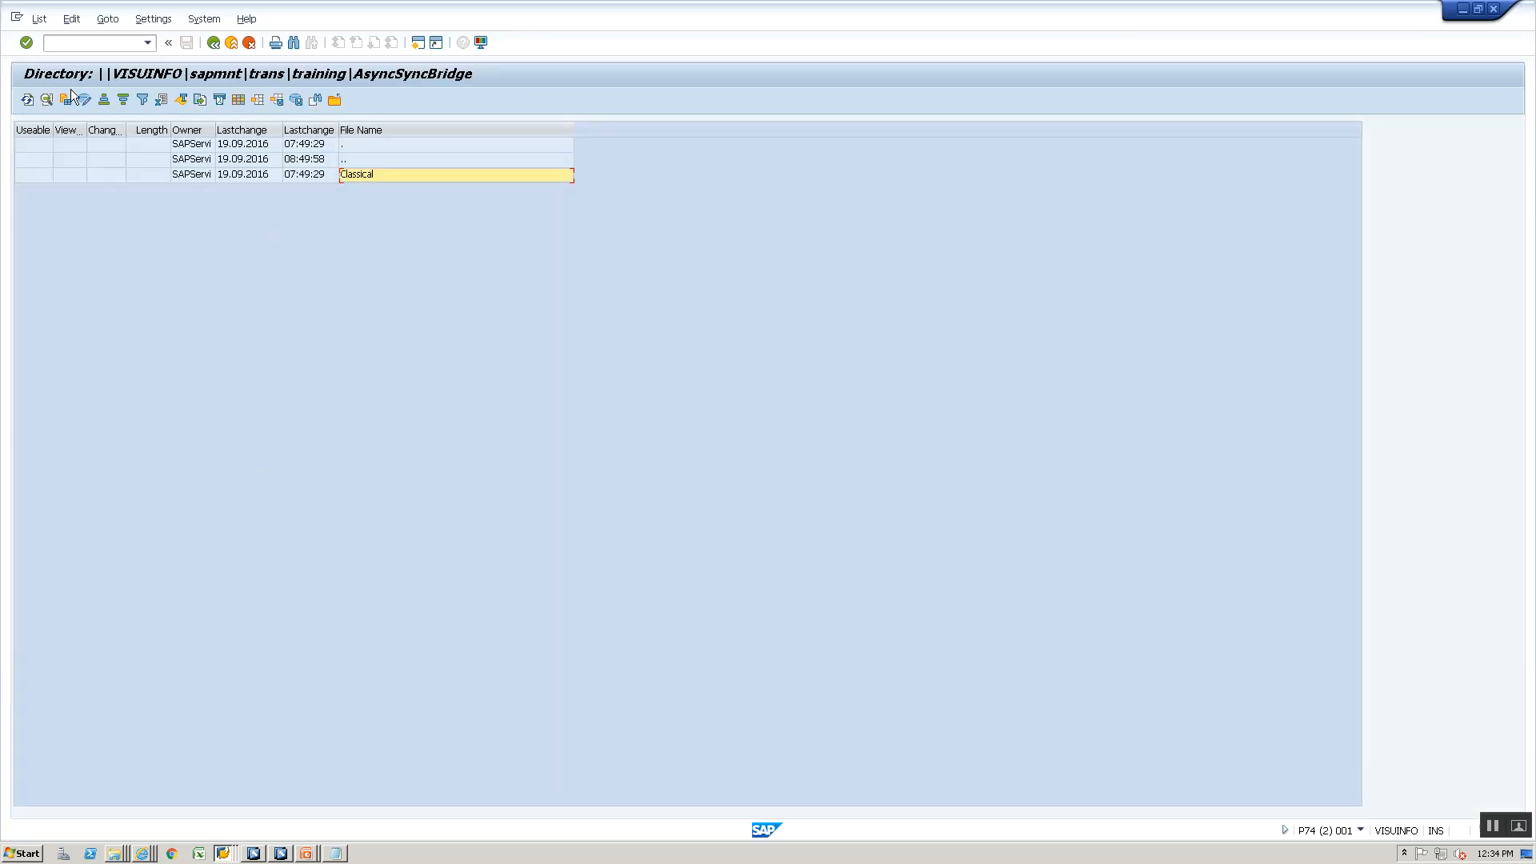
click(28, 100)
click(363, 190)
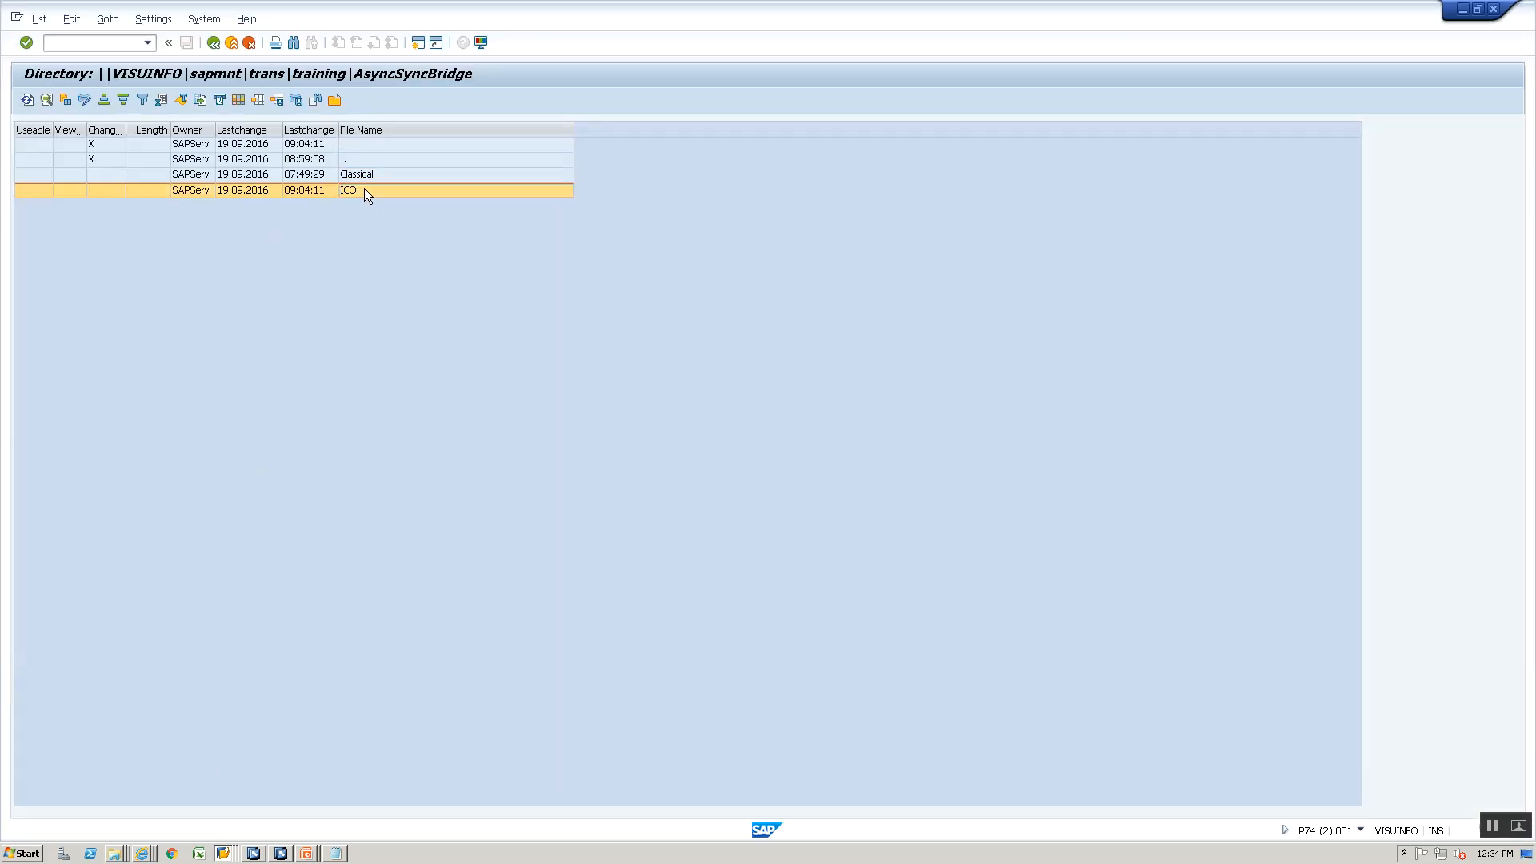
double_click(364, 189)
double_click(366, 179)
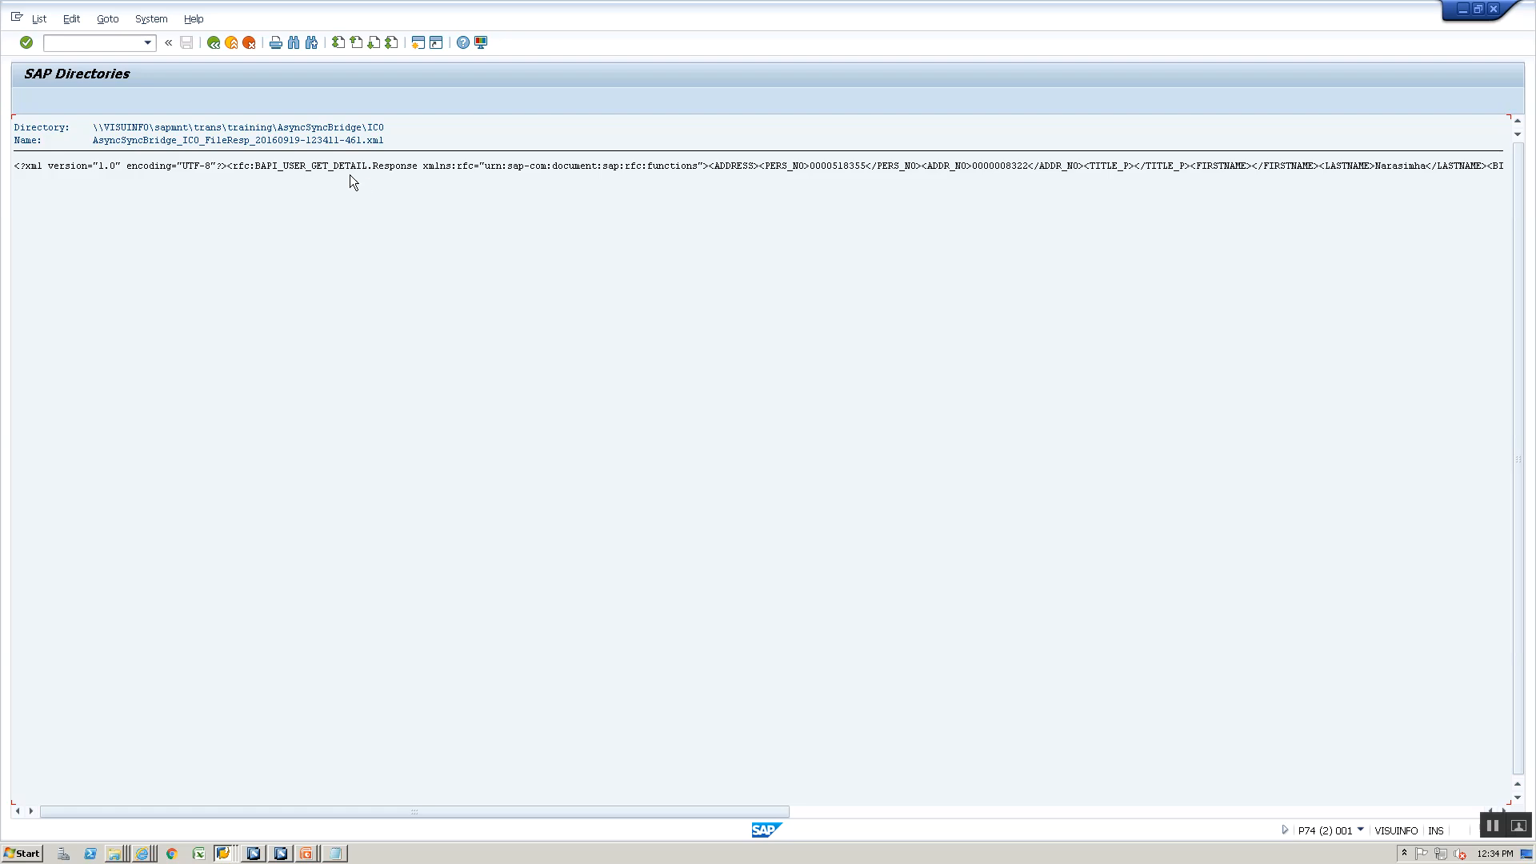
click(349, 168)
click(1092, 812)
- Switch to the Integration Builder and show the objects of the AsyncSyncBridge_ICO_FileRFCFile_00 configuration scenario
click(284, 853)
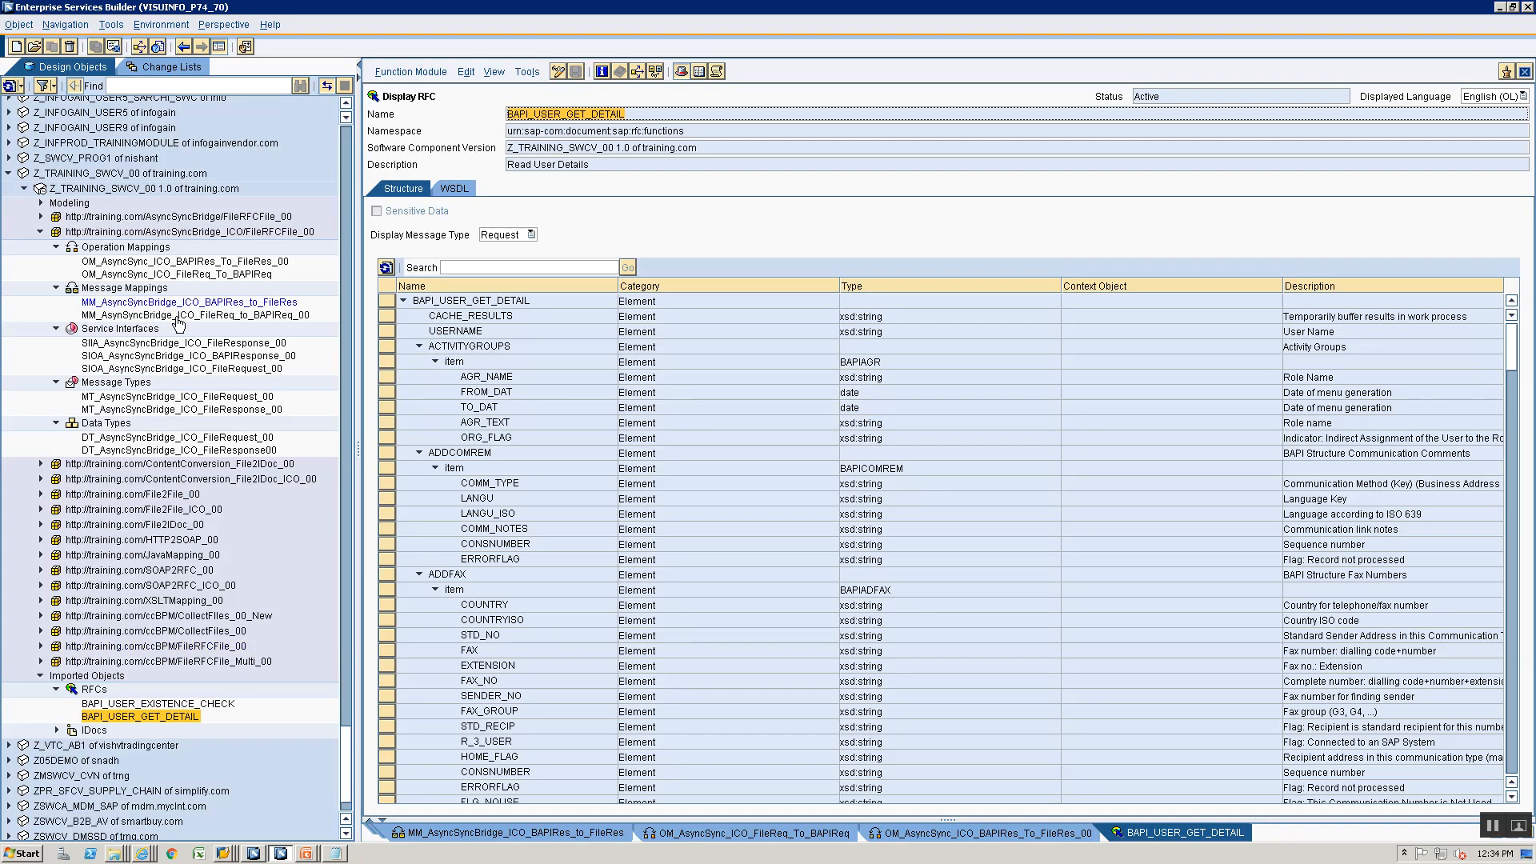
click(282, 854)
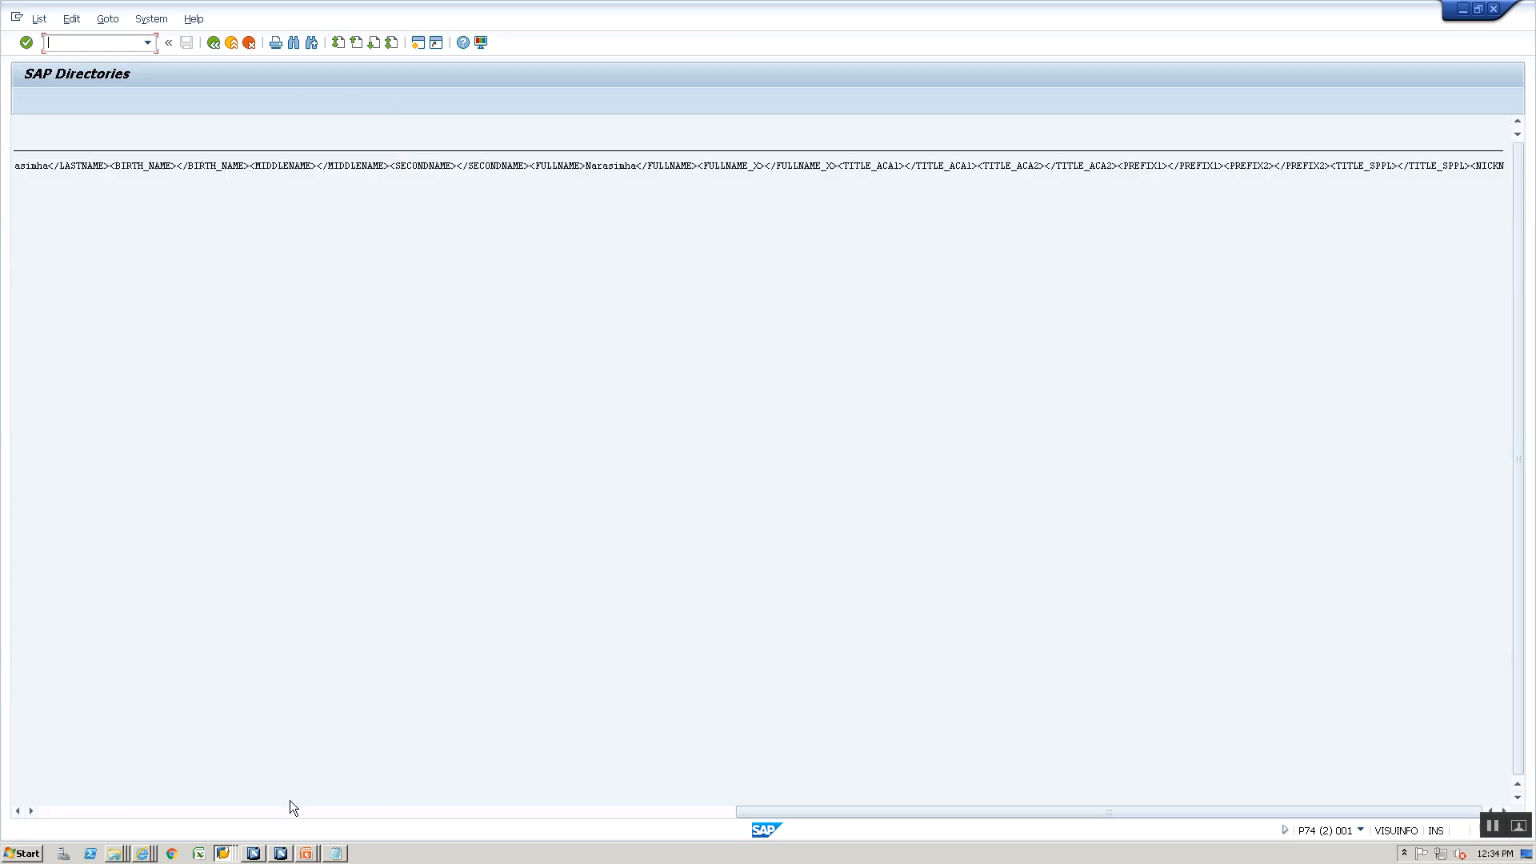
click(257, 855)
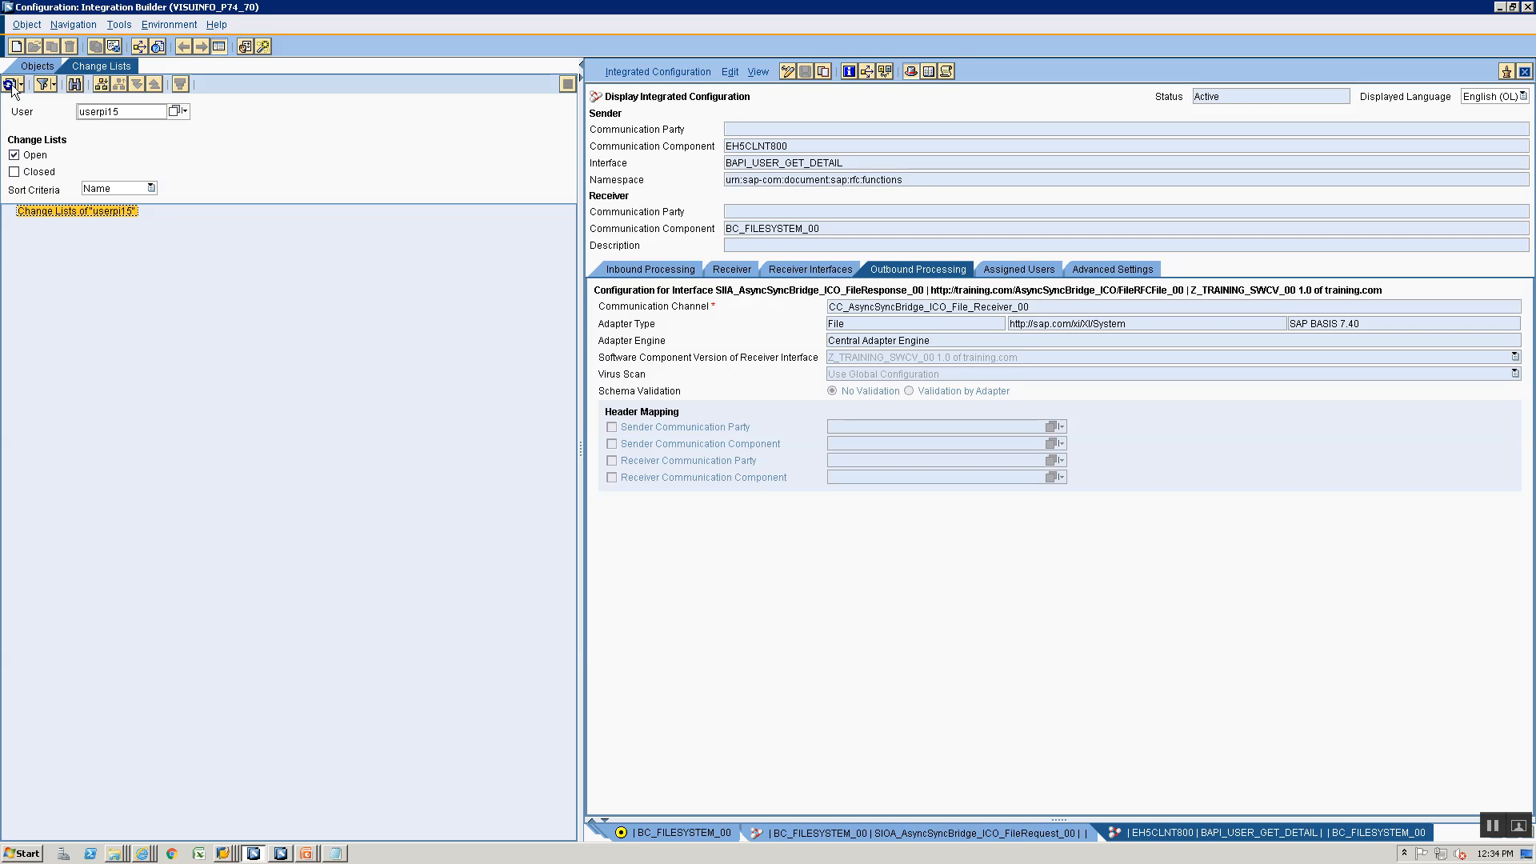
click(25, 65)
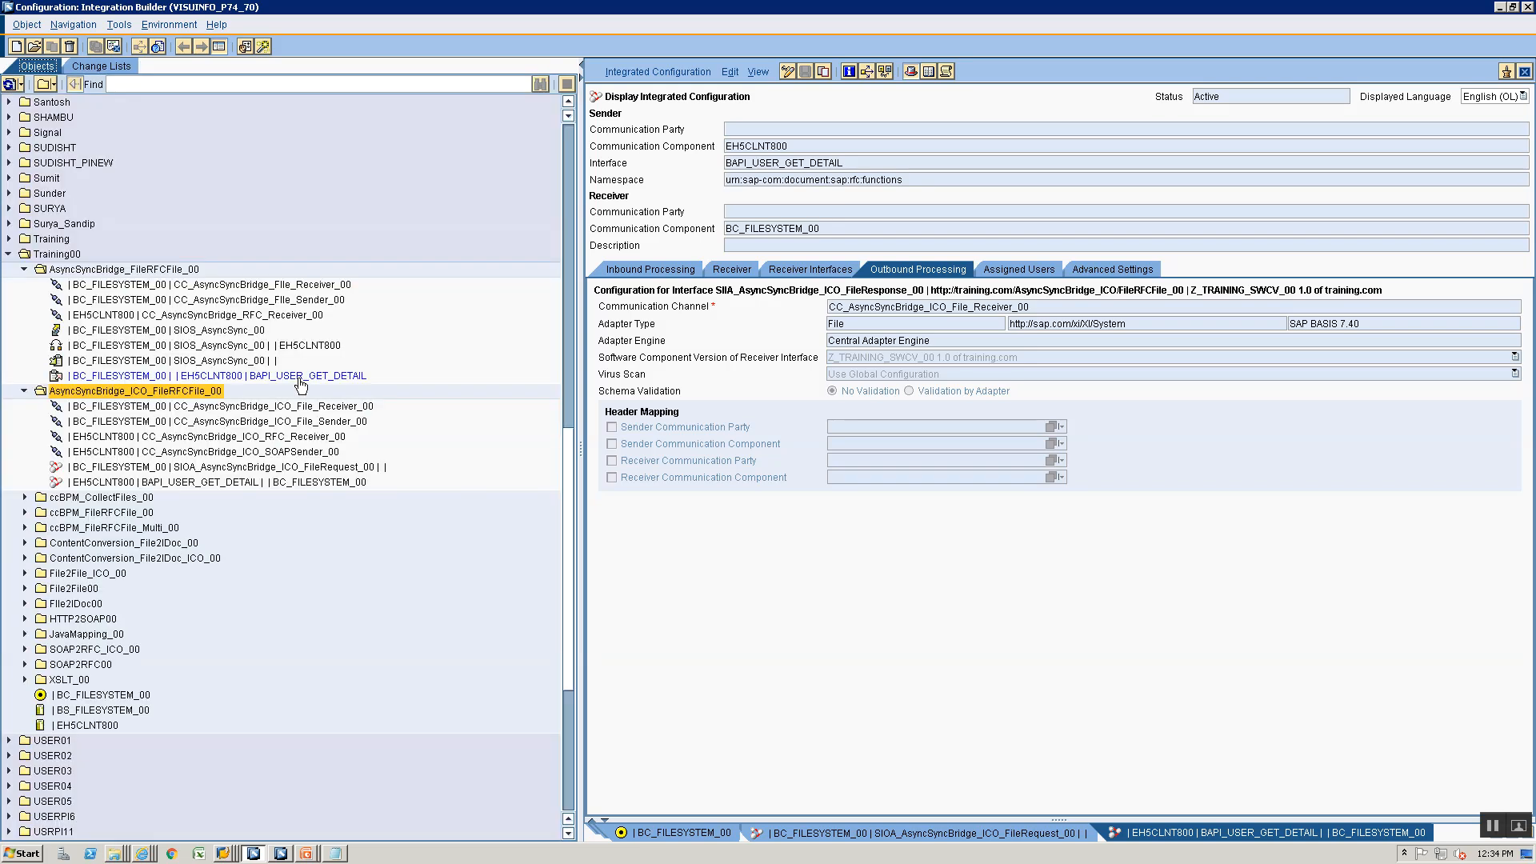
mouse_move(300, 385)
- Switch to the running PowerPoint slide show, go back to the Async-Sync Bridge - File RFC File slide and end the show
click(304, 854)
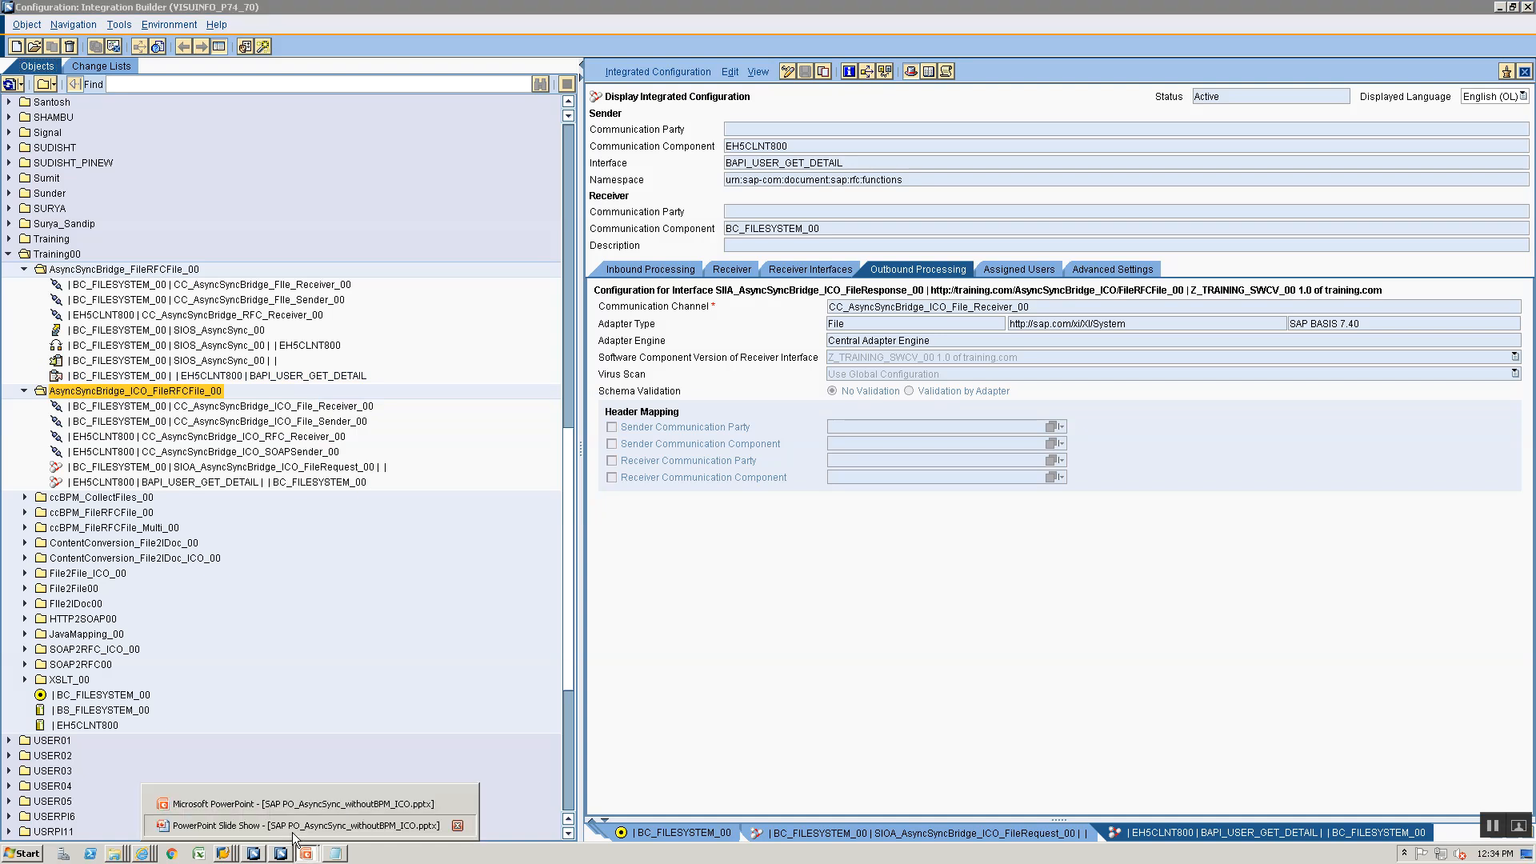
click(294, 824)
key(Left)
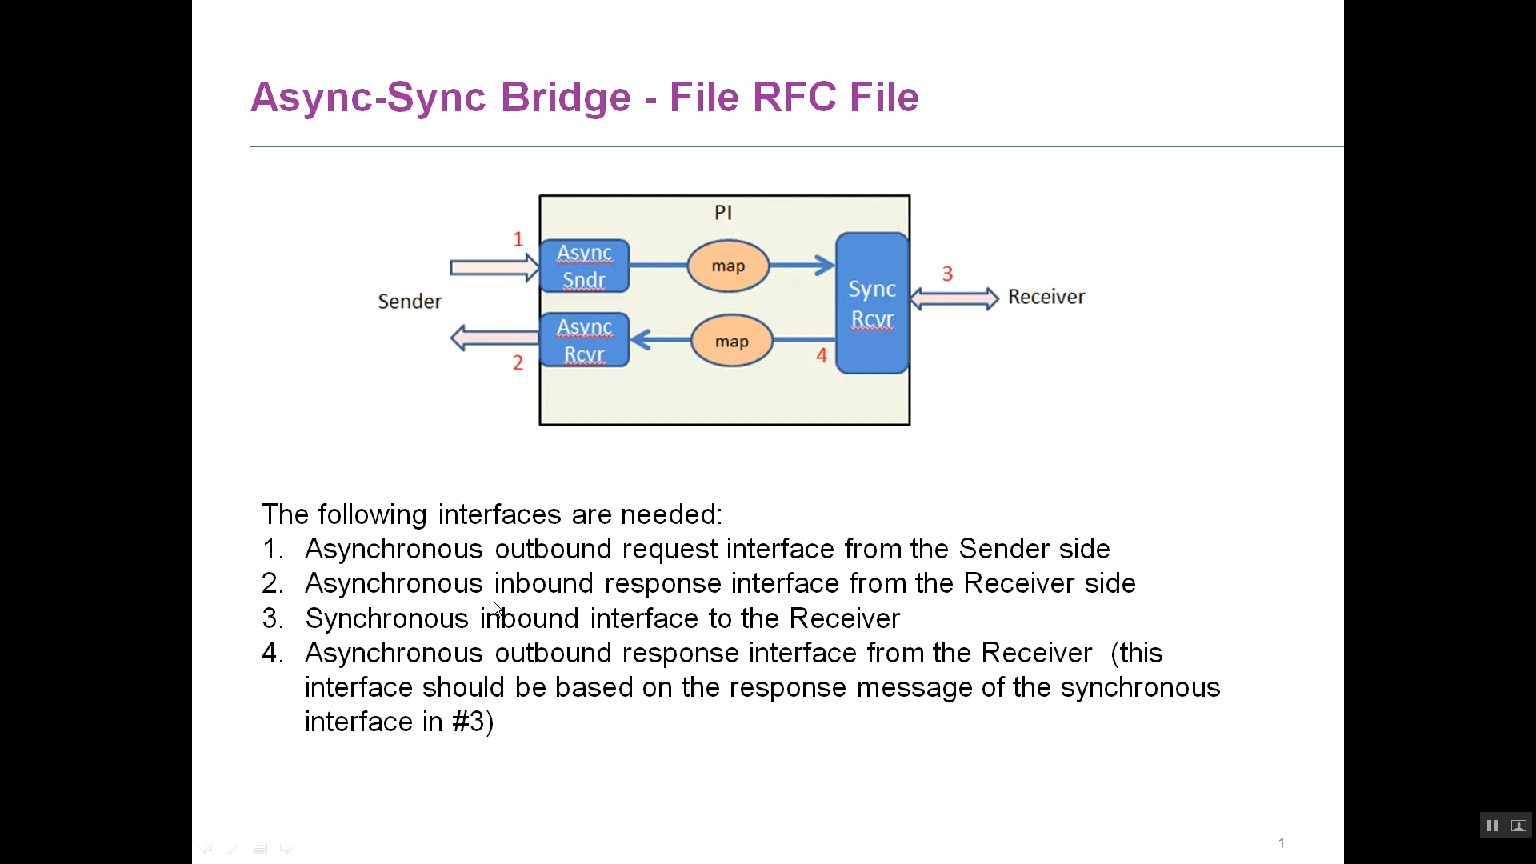
key(Escape)
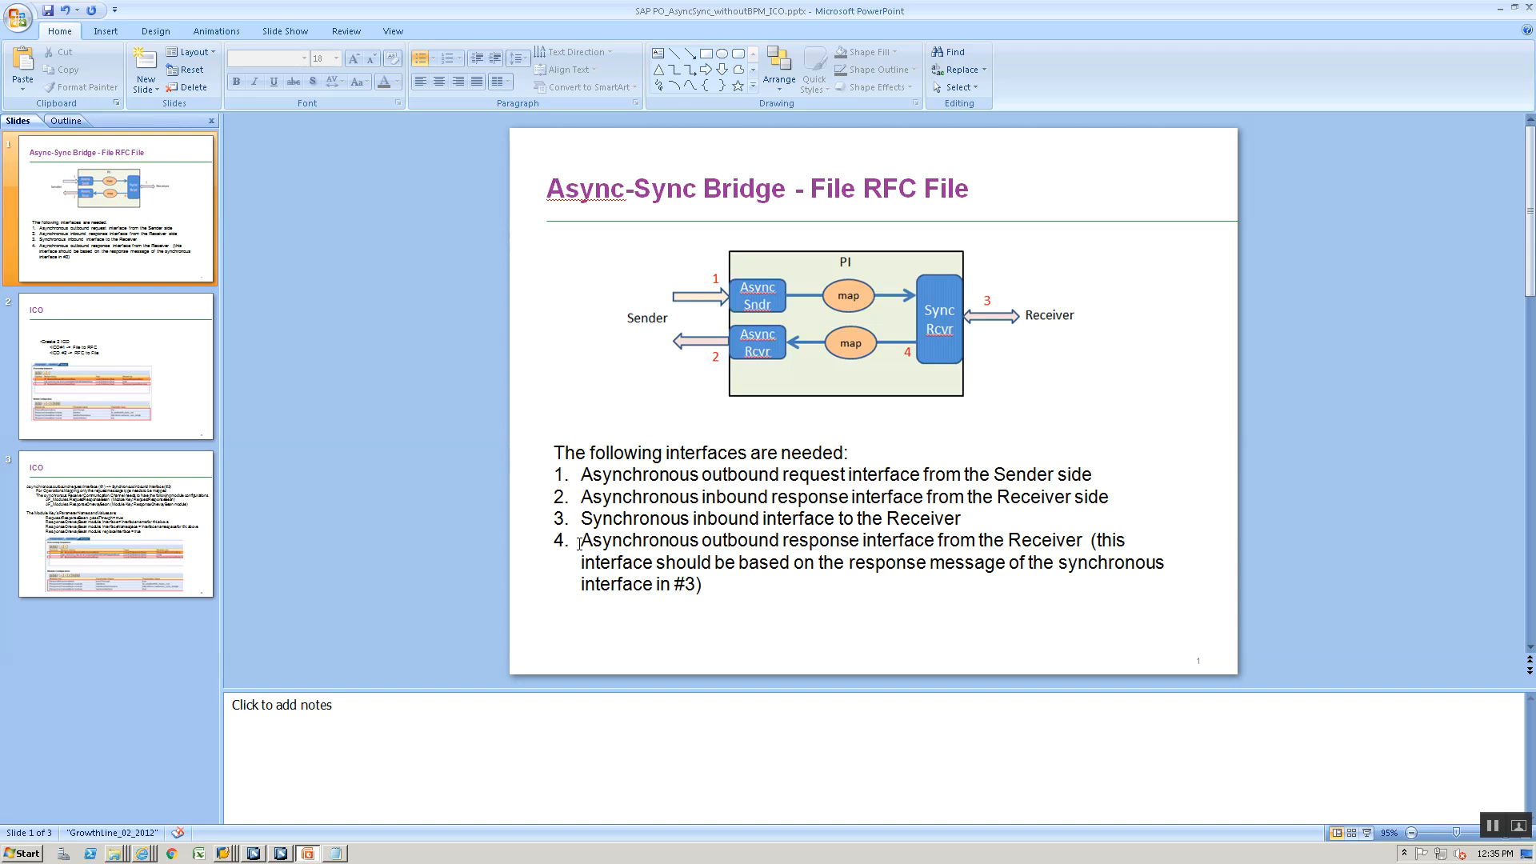
- Replace the text of item 4 in the interface list with item 3's text, "Synchronous inbound interface to the Receiver"
triple_click(579, 556)
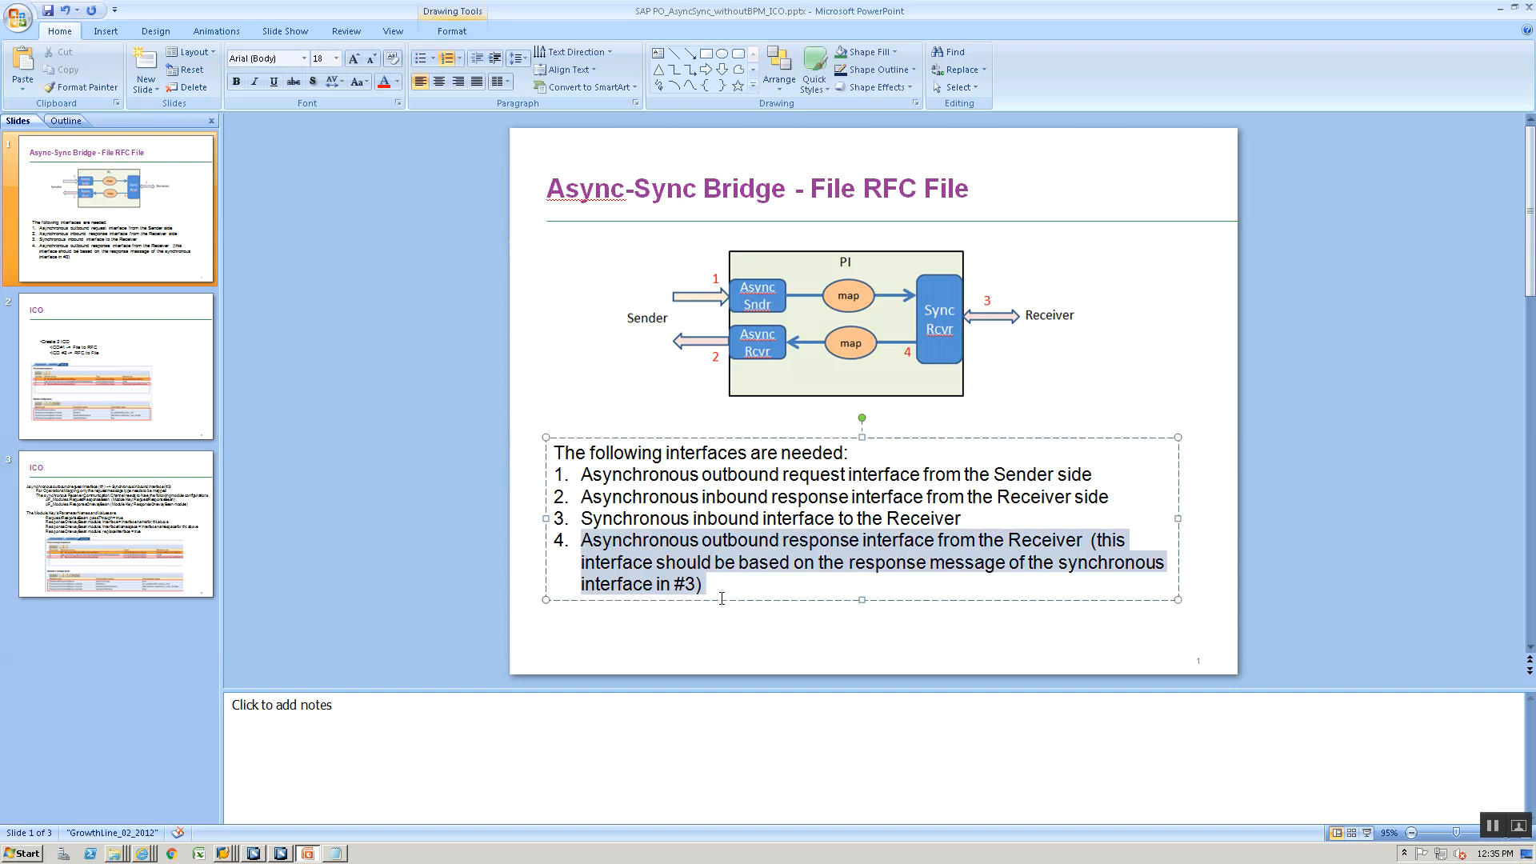
right_click(614, 549)
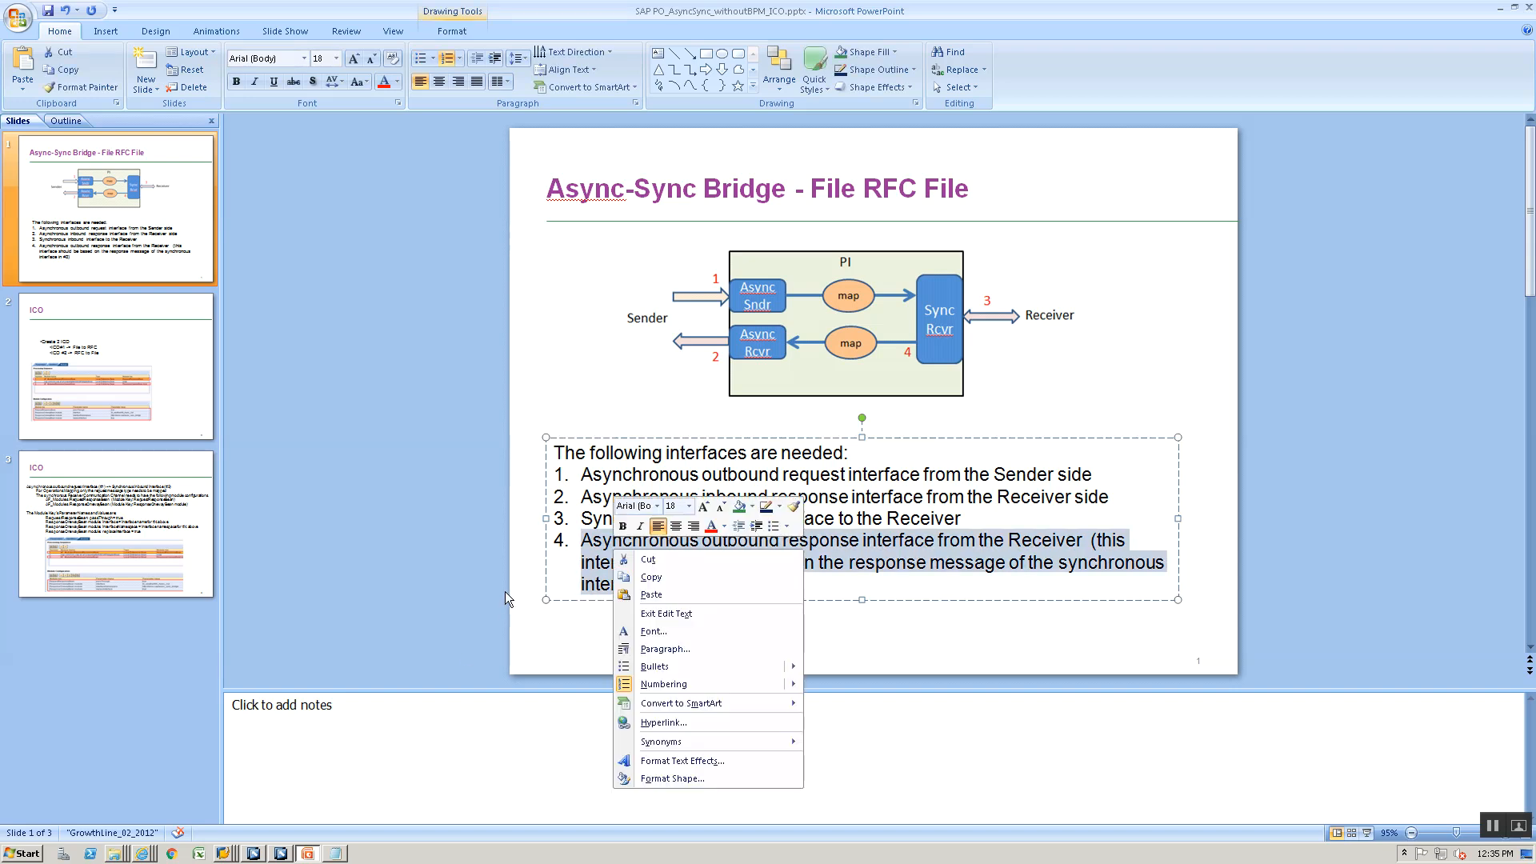
key(Escape)
drag(588, 522, 924, 514)
key(ctrl+c)
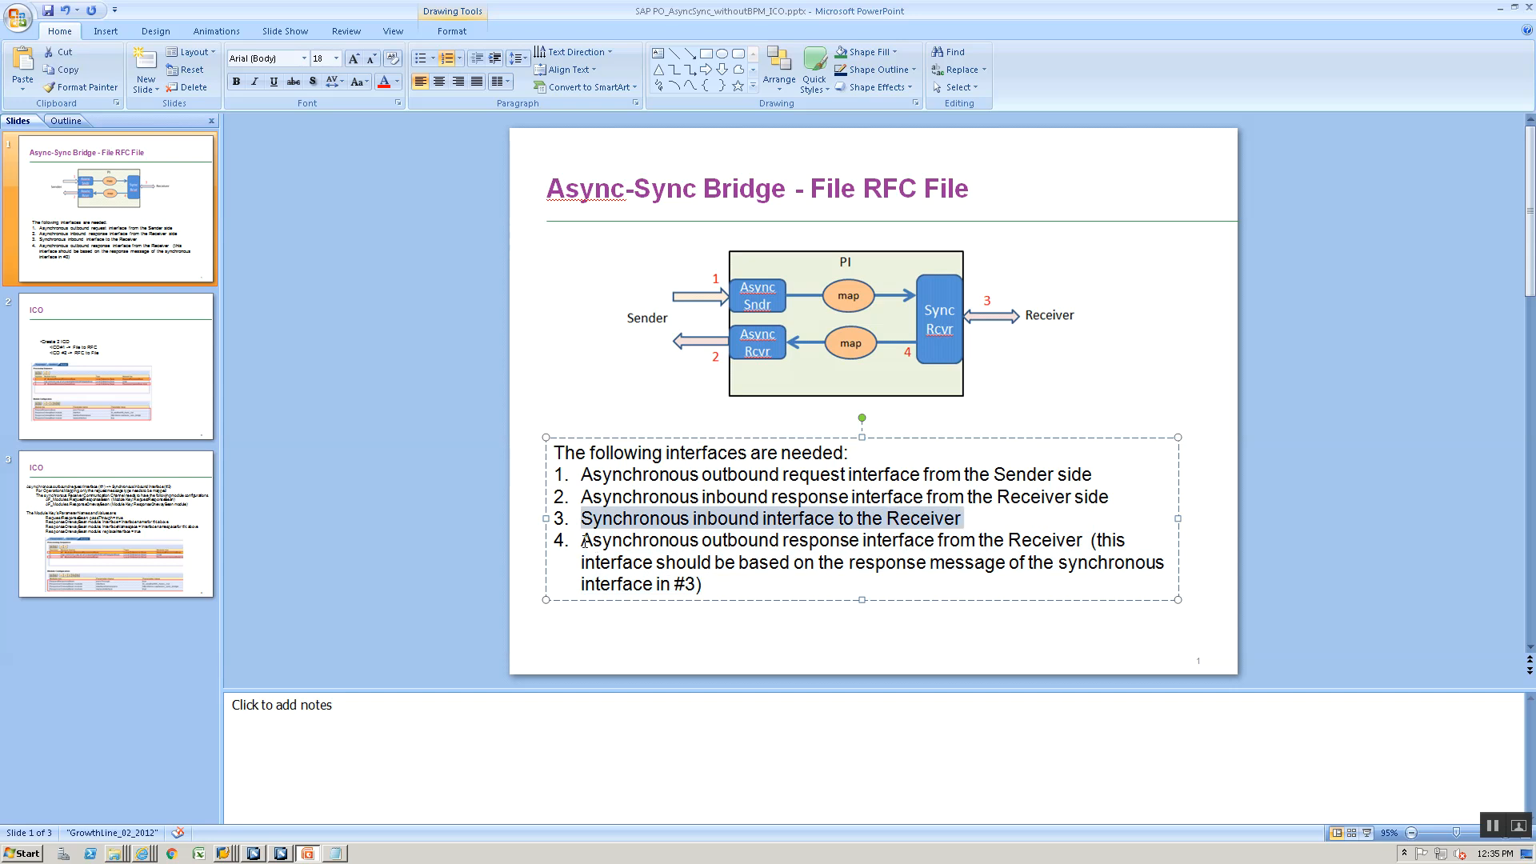
drag(585, 542, 723, 584)
key(ctrl+v)
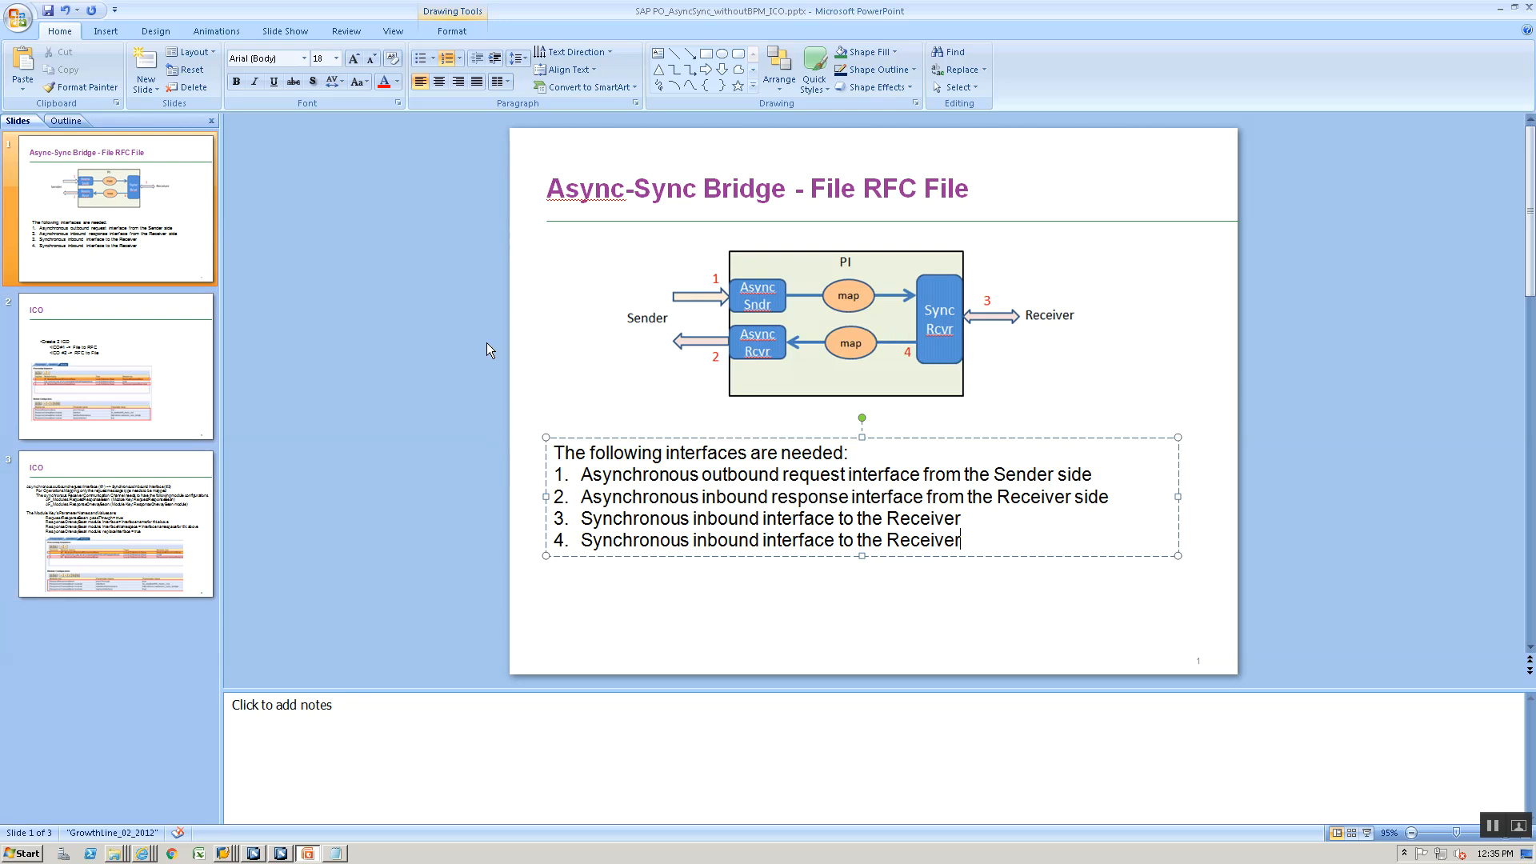
- Switch to the Integration Builder and review CC_AsyncSyncBridge_ICO_RFC_Receiver_00's modules and the sender interface in the EH5CLNT800 integrated configuration
key(alt+Tab)
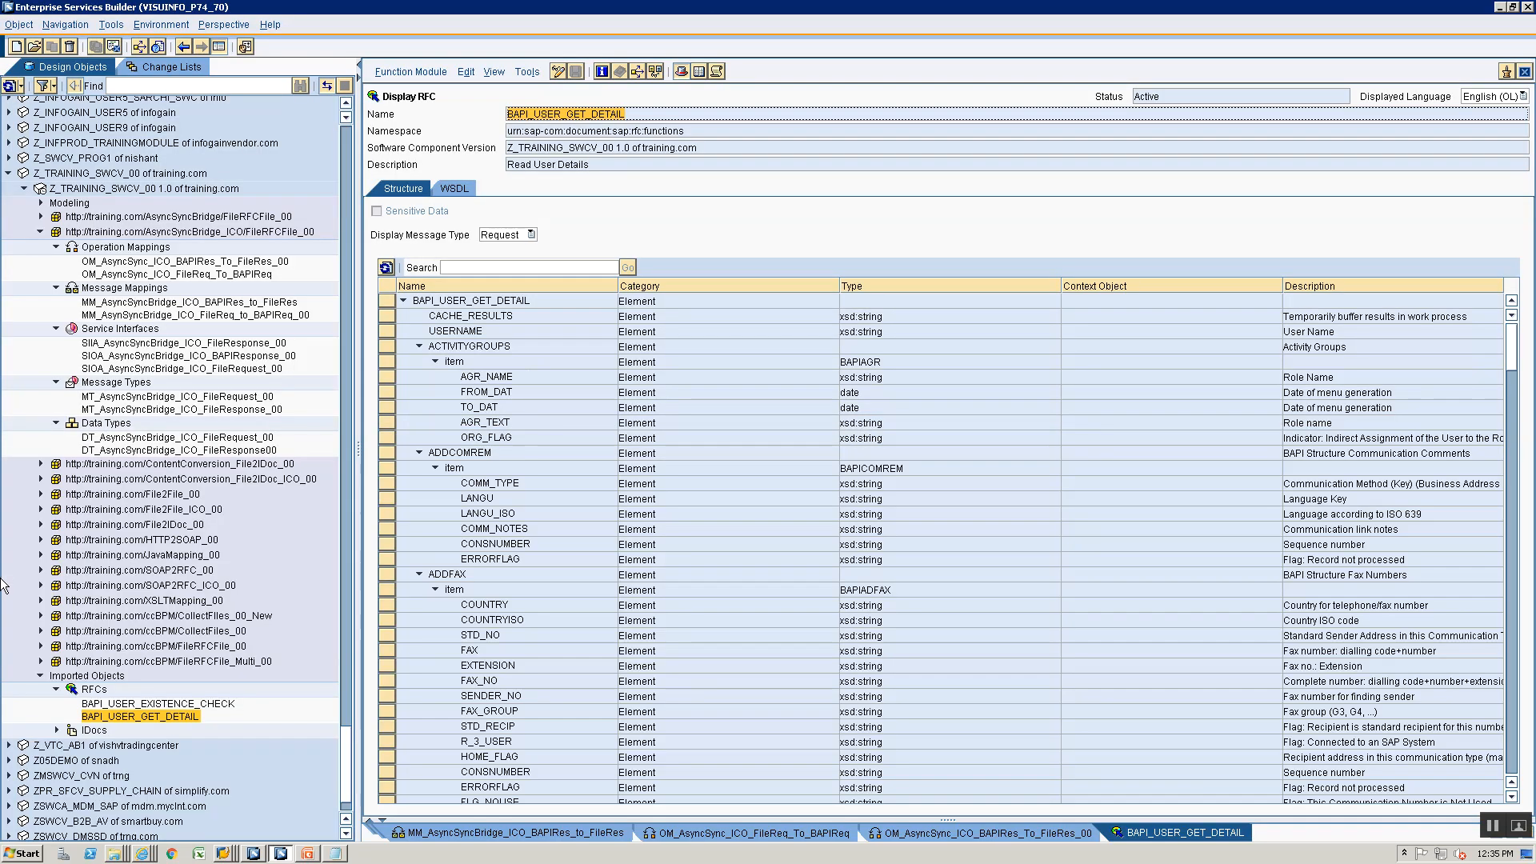
key(alt+Tab)
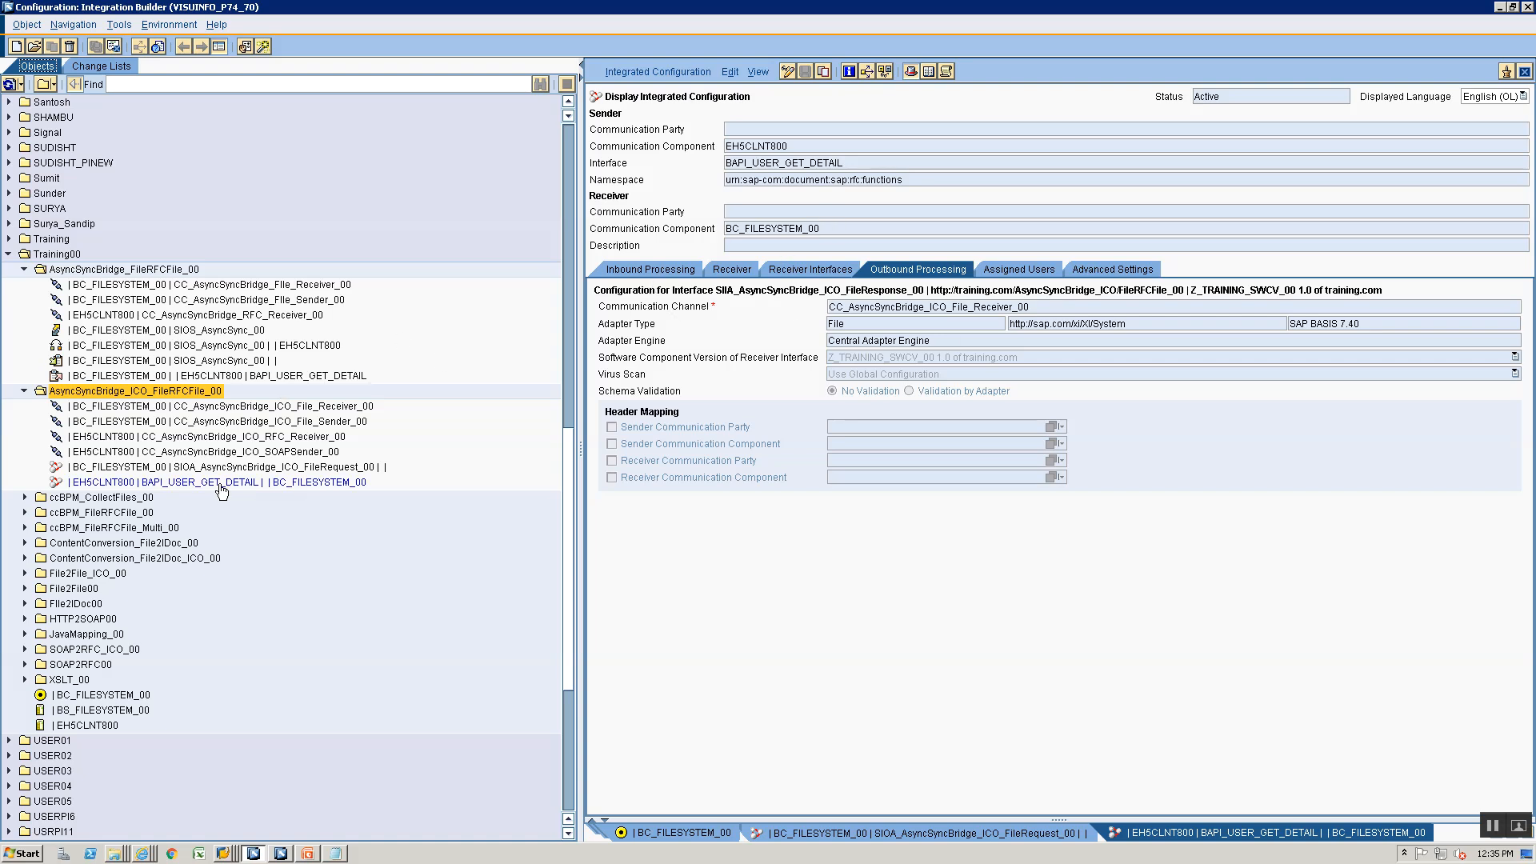
double_click(221, 436)
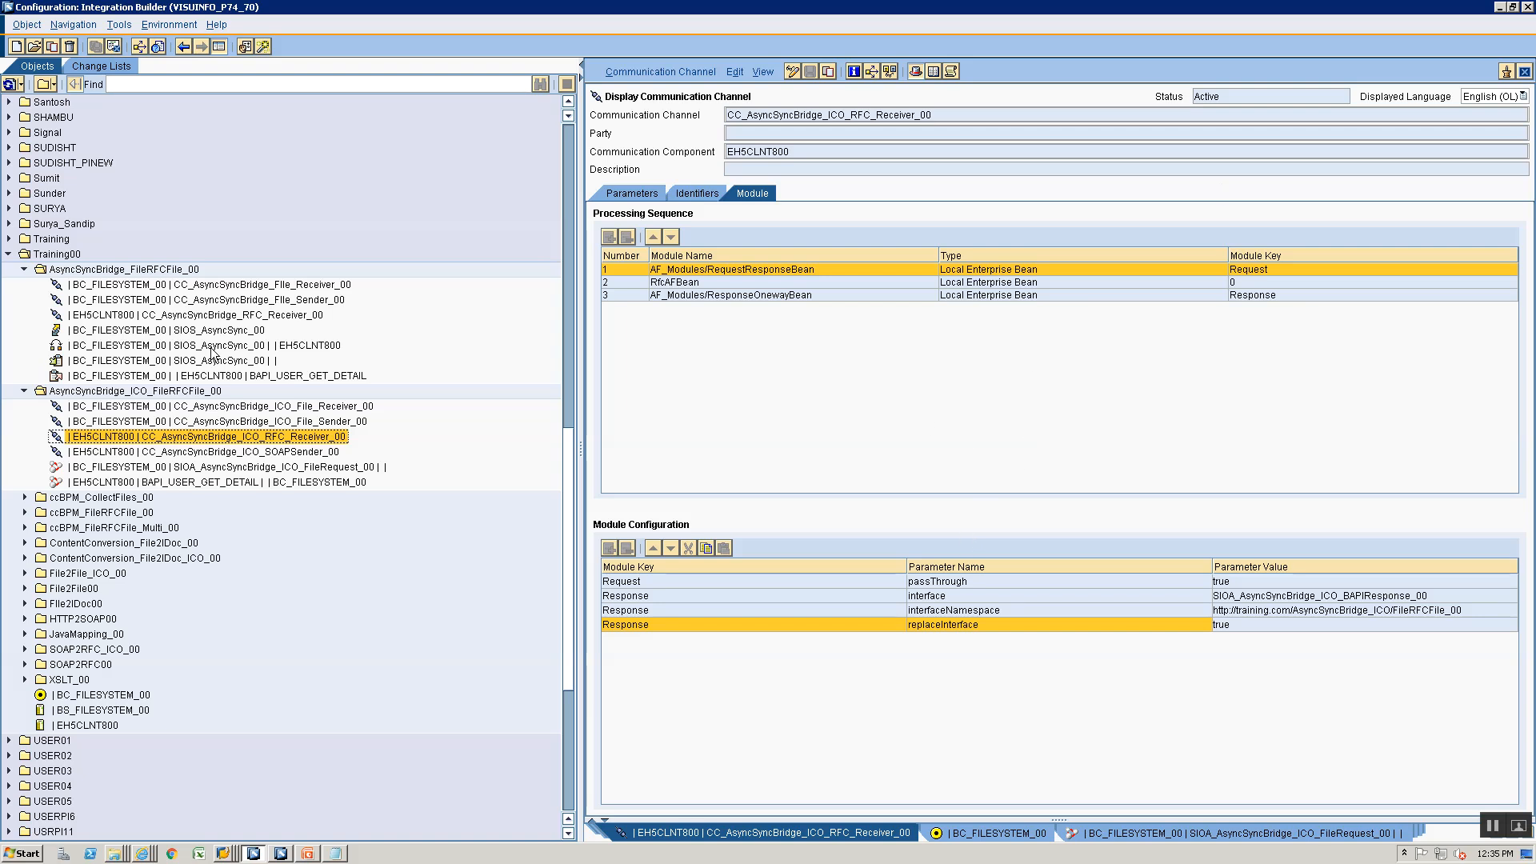
double_click(228, 482)
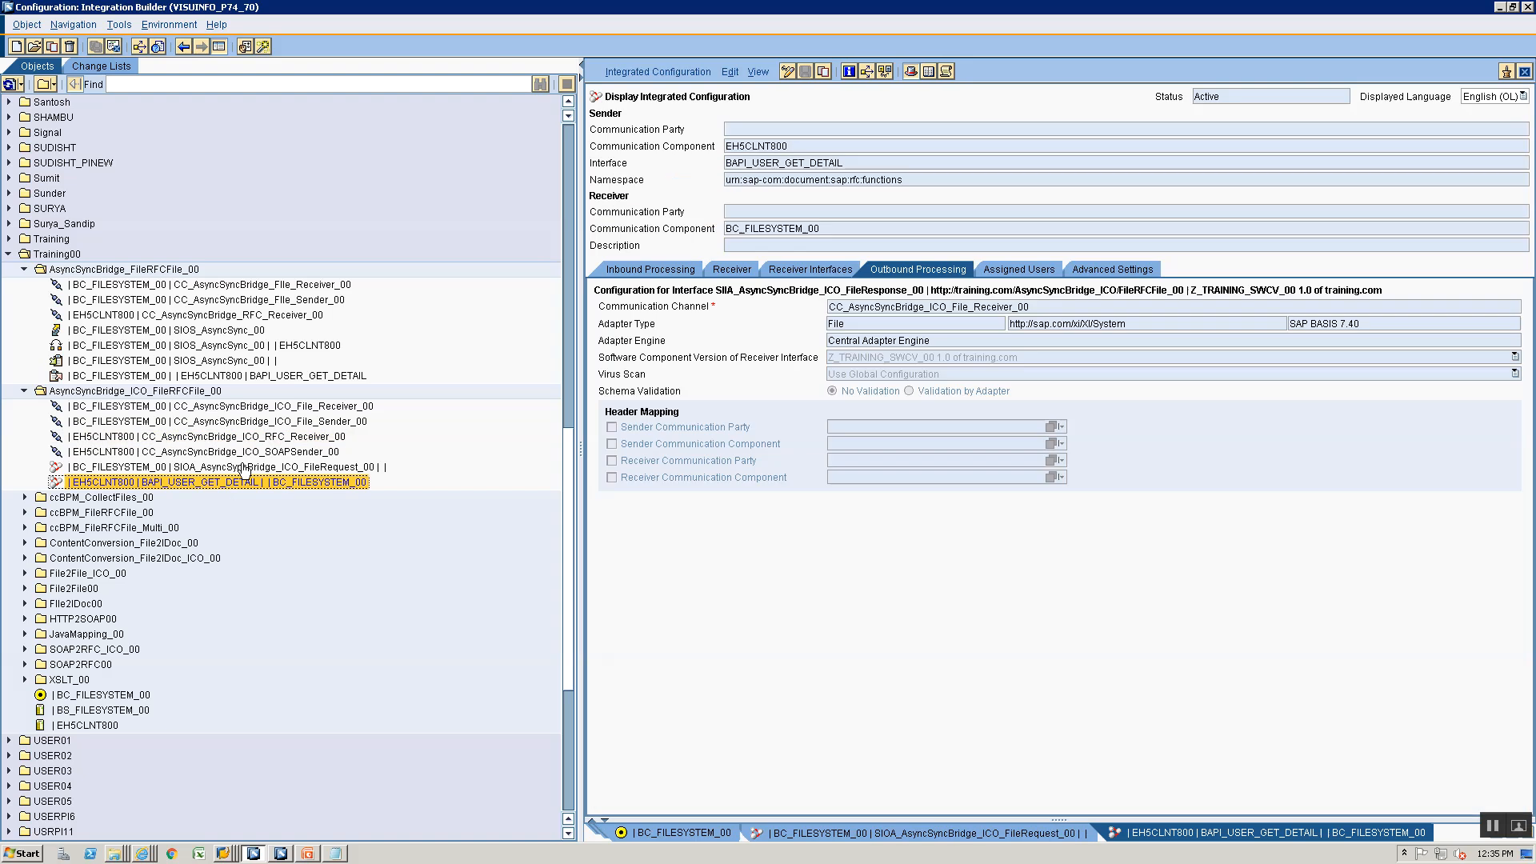
click(865, 163)
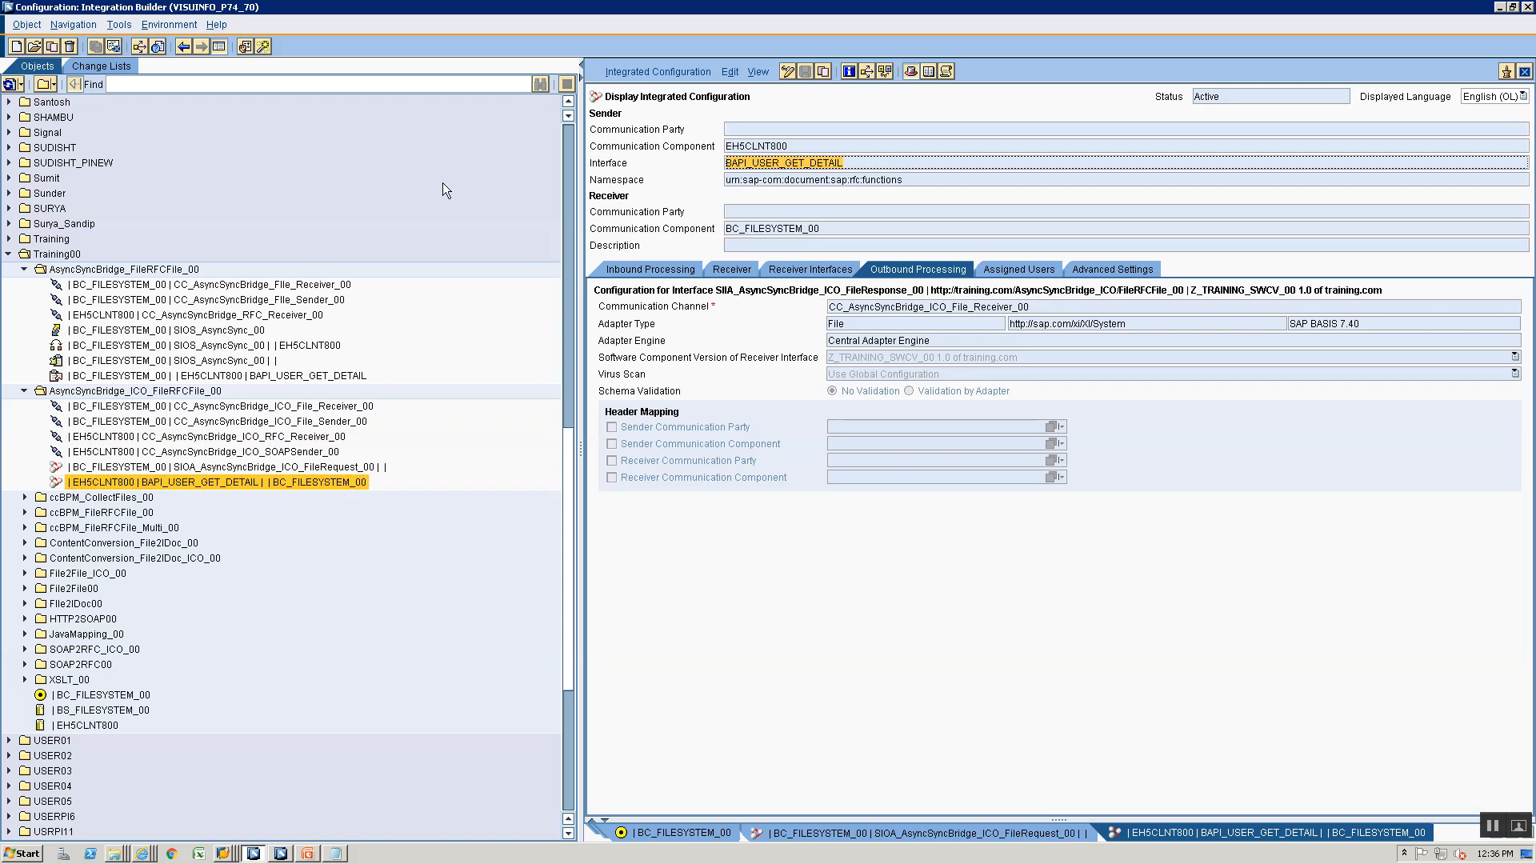